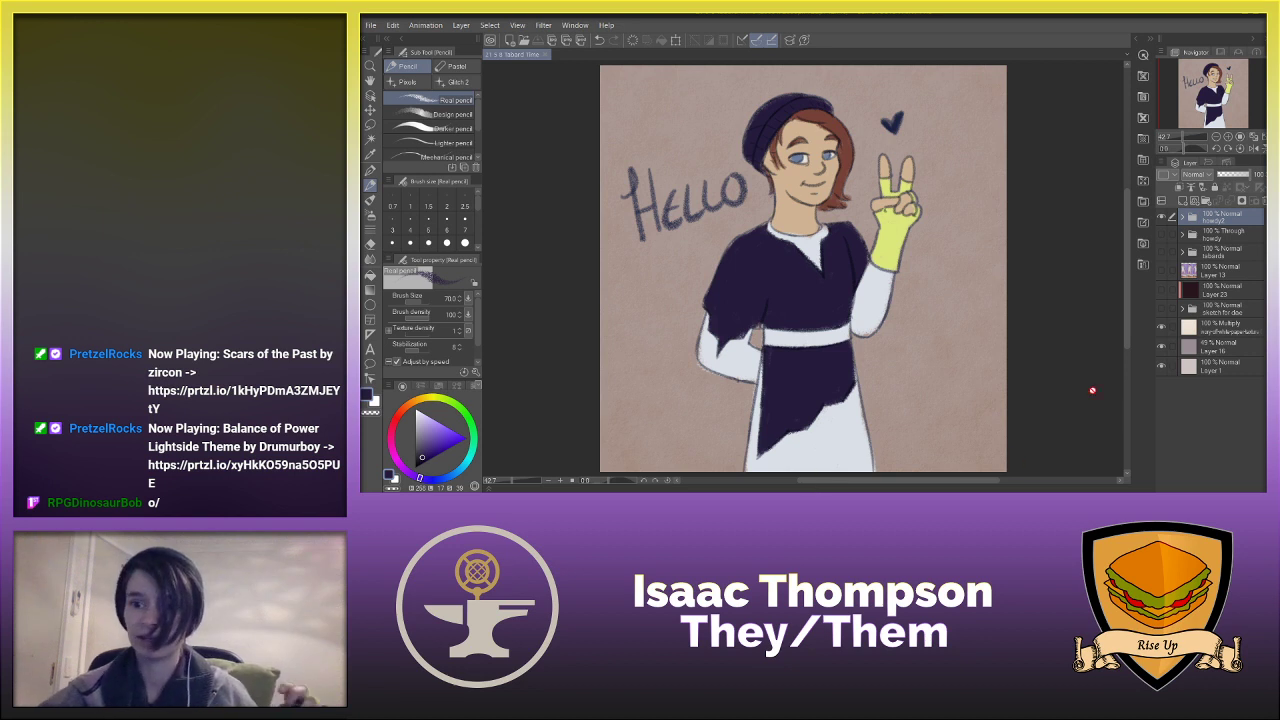
- Hide the howdy2 drawing, preview the howdy folder's drawing, and make the tabards folder visible instead
click(1162, 217)
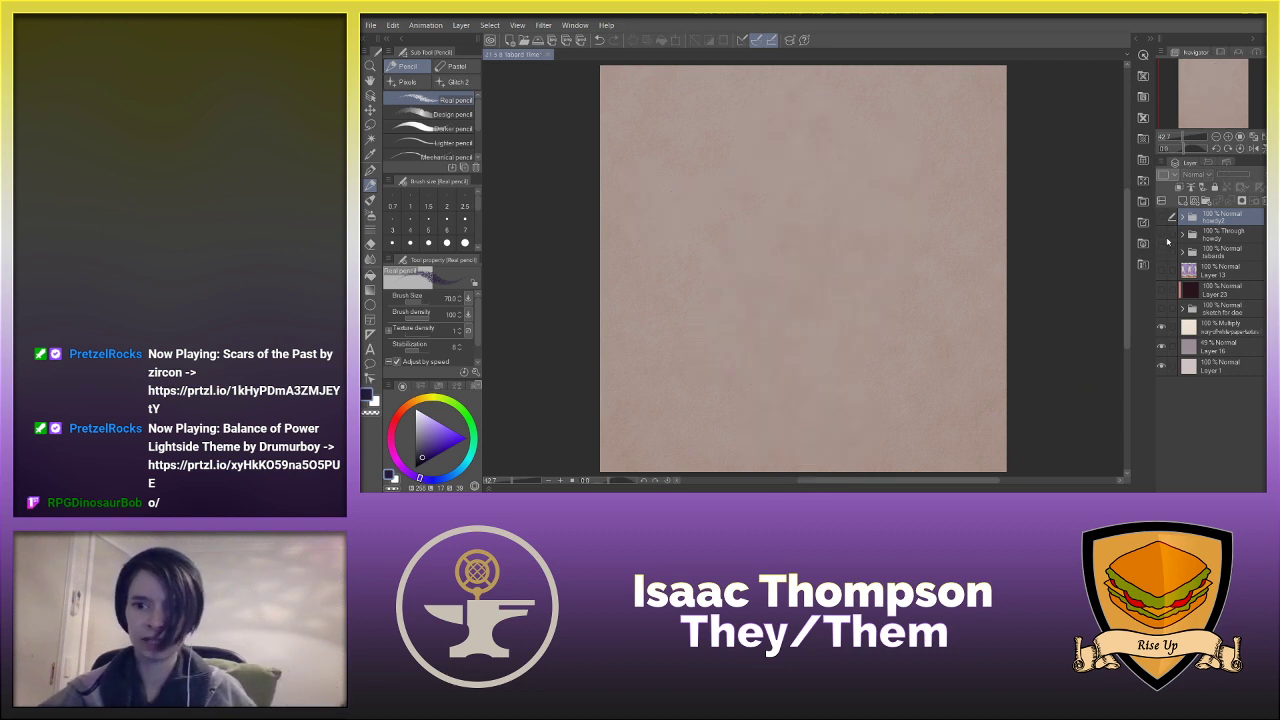
click(1162, 237)
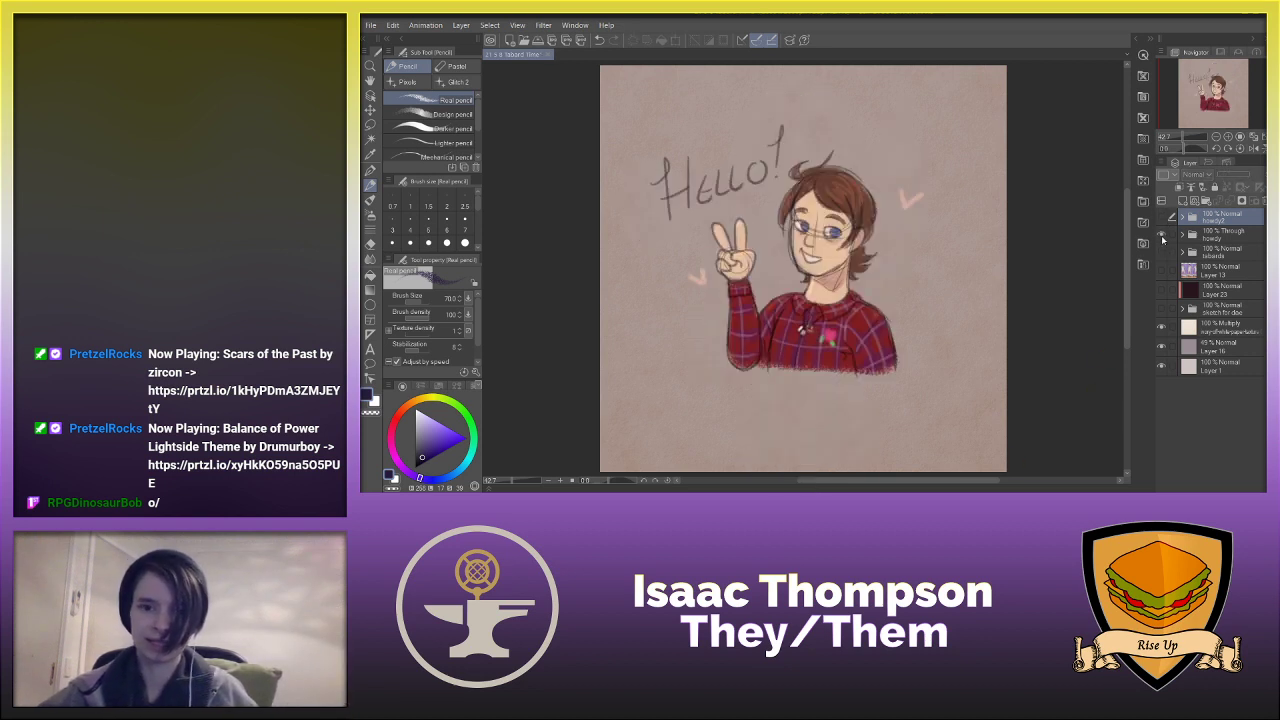
click(1162, 237)
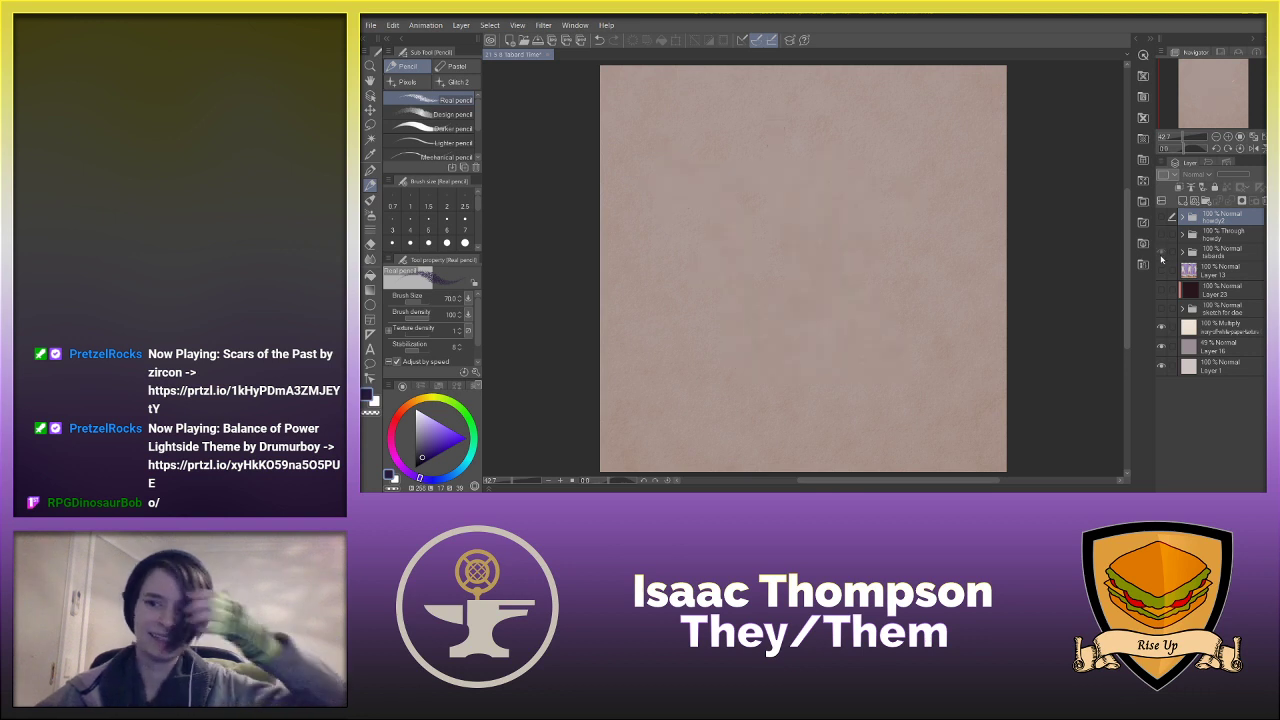
click(1161, 257)
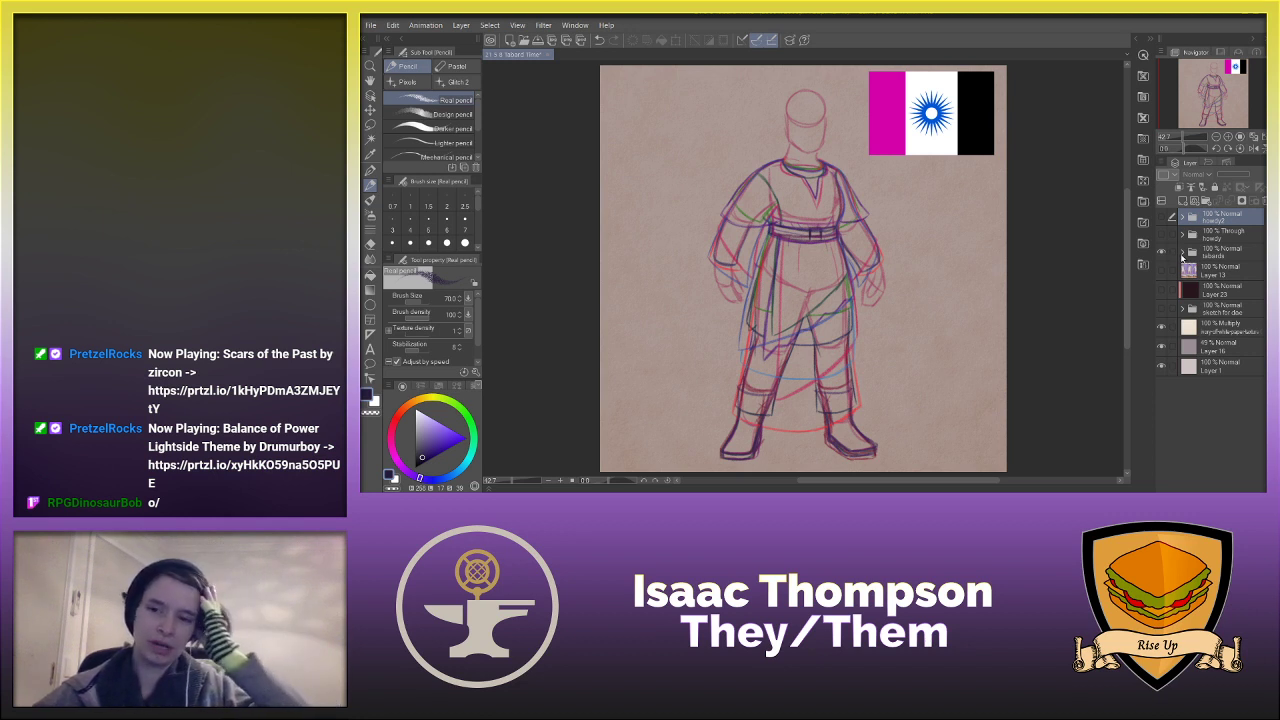
- Expand the tabards folder, hide its four costume subfolders so only the base figure shows, and expand the base subfolder
click(1182, 254)
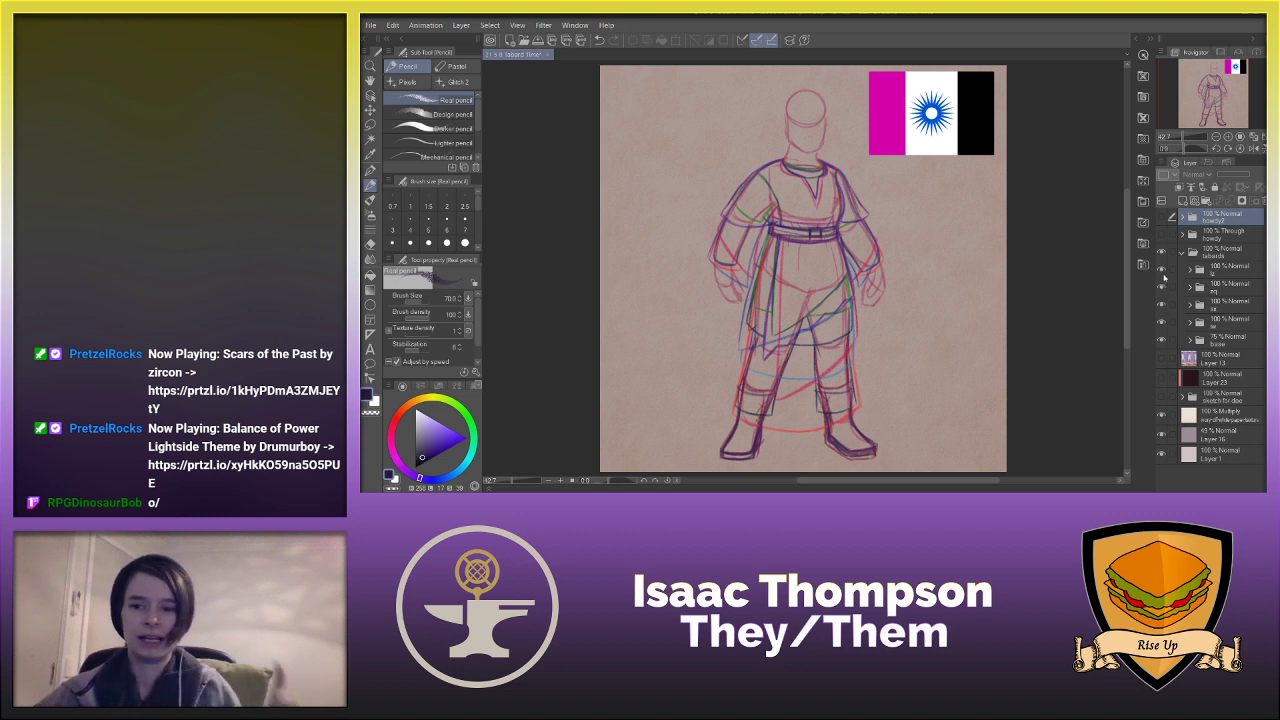
drag(1164, 278, 1164, 330)
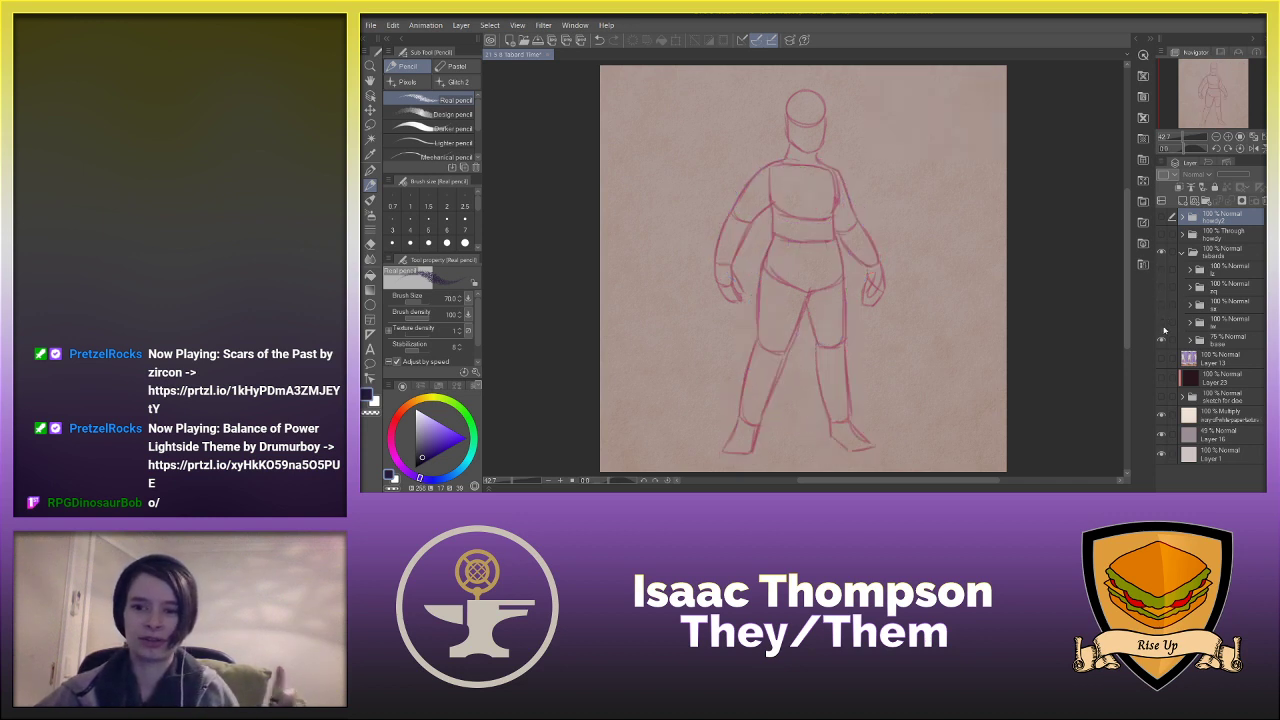
click(1186, 341)
scroll(1170, 355, down, 1)
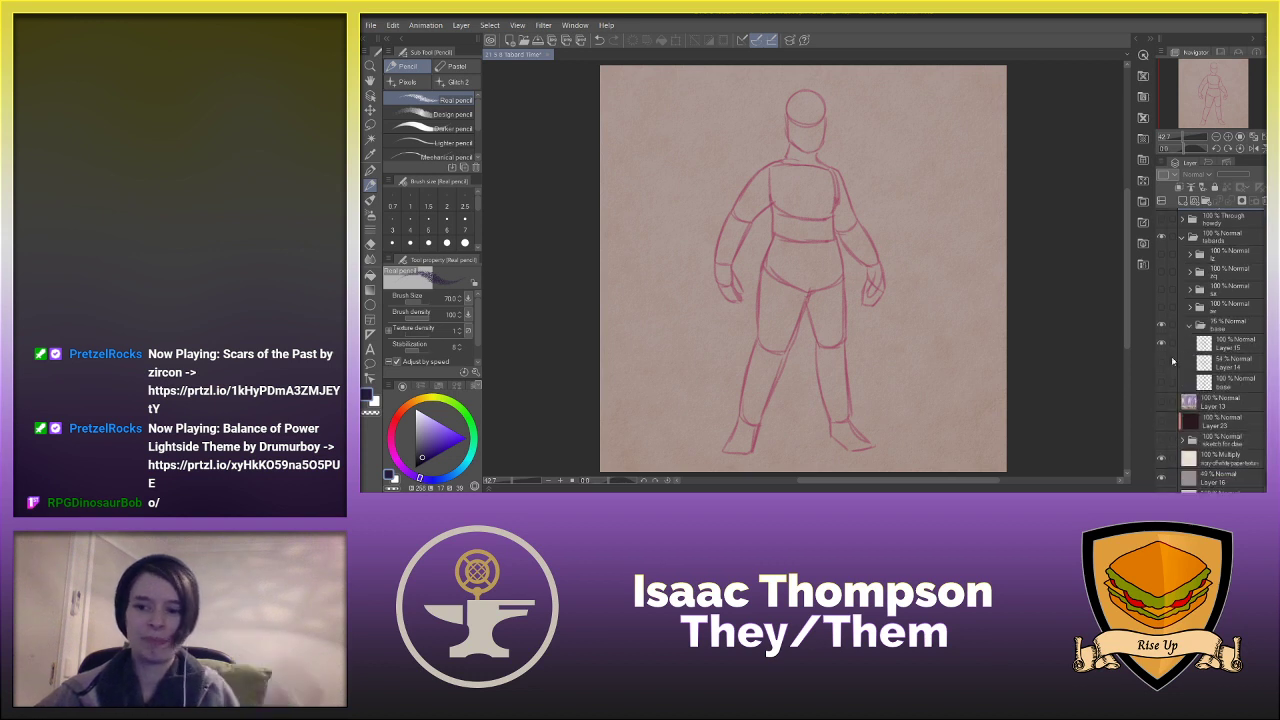
- Preview Layer 14 in the base folder, and swap the visible Layer 15 figure for the base layer's figure
click(1163, 363)
click(1163, 363)
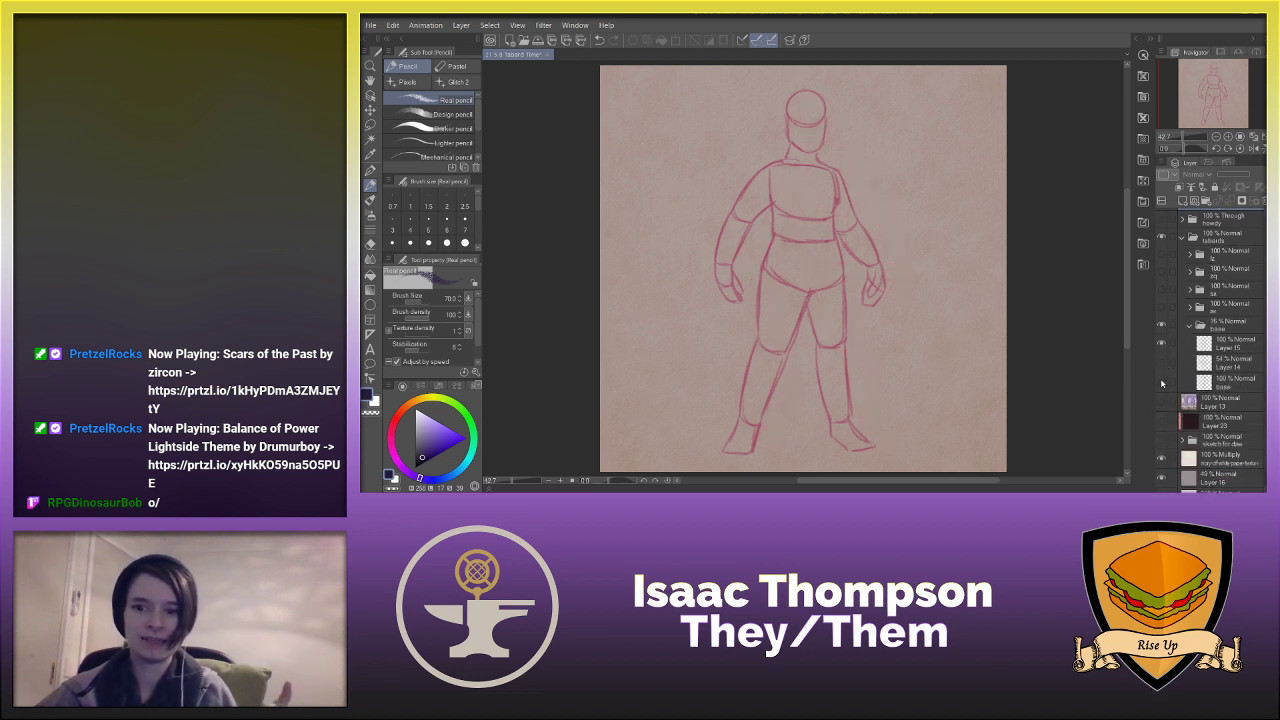
click(1162, 381)
click(1161, 344)
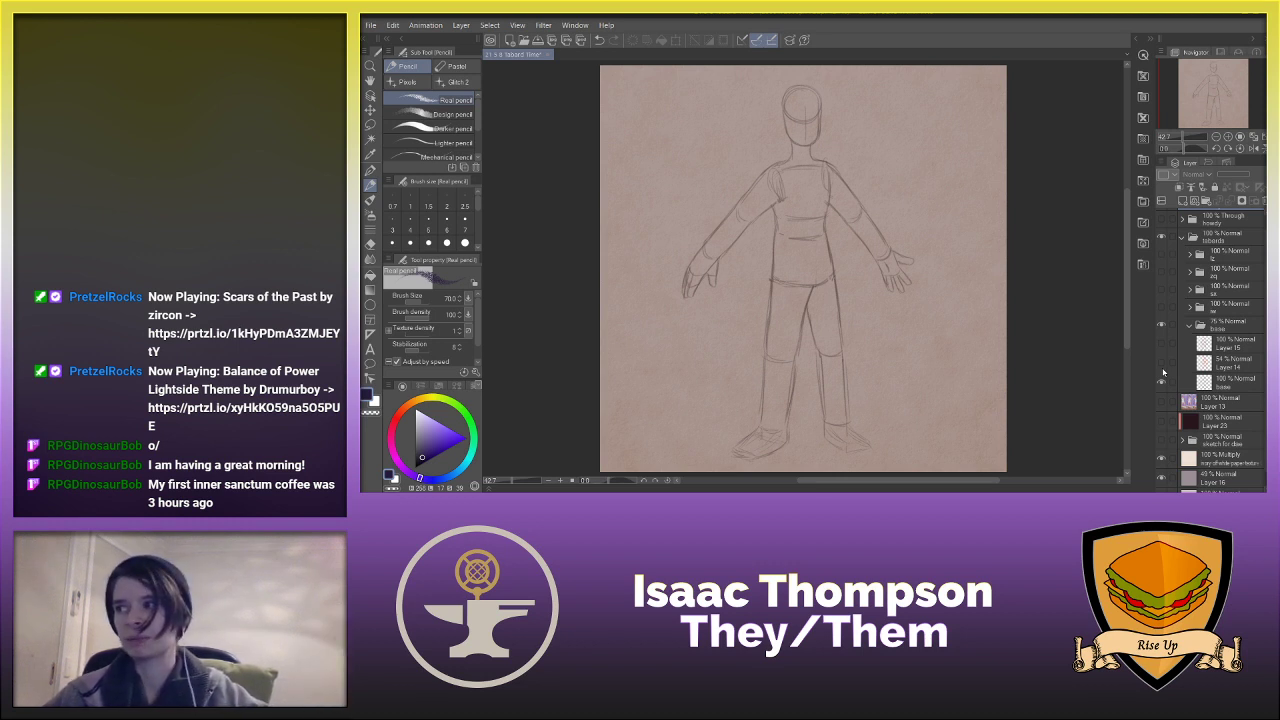
- View the Layer 13 reference photo and the Layer 14 figure, restore Layer 15 as the only visible base figure, and collapse the base folder
click(1162, 402)
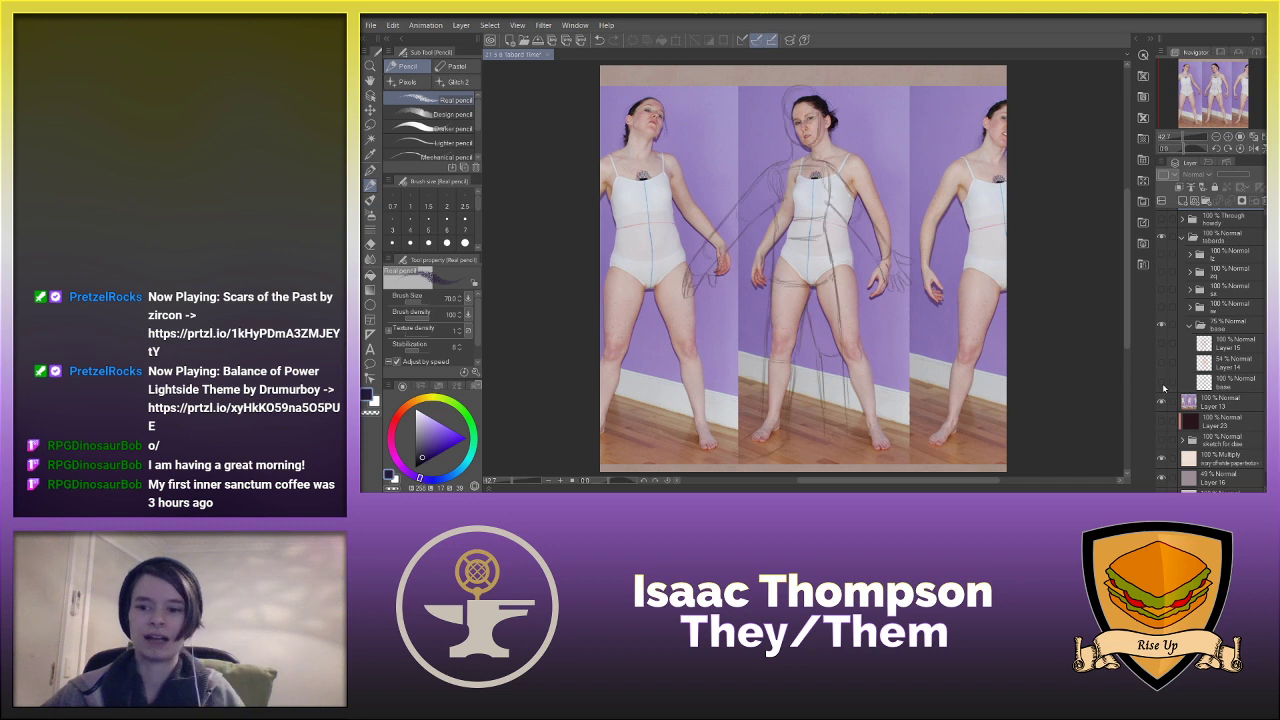
click(1161, 400)
click(1163, 364)
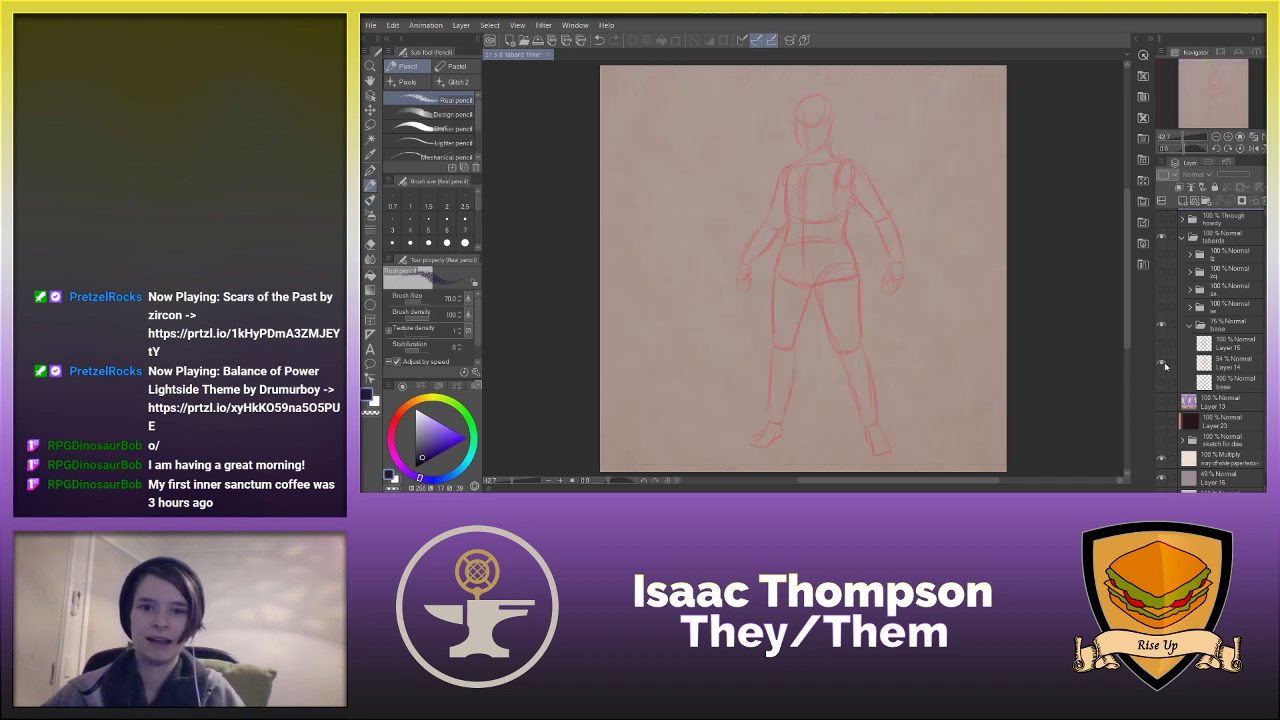
click(1163, 364)
click(1162, 344)
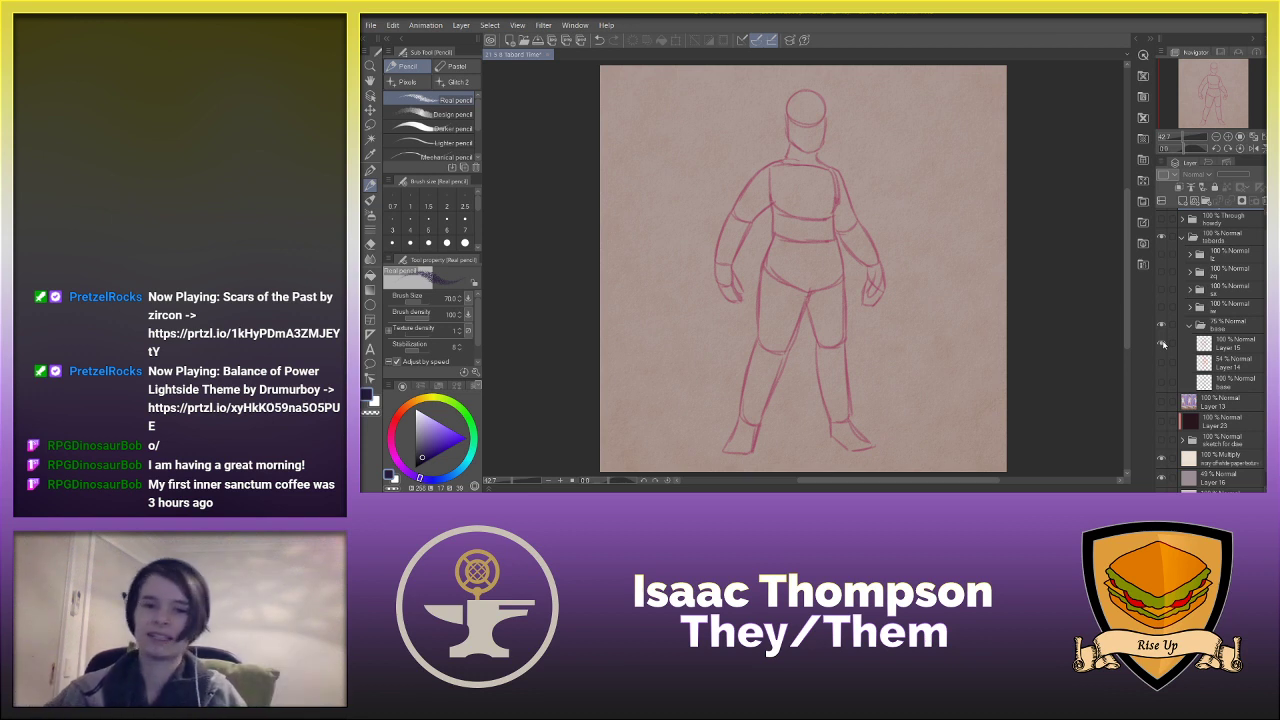
click(1189, 326)
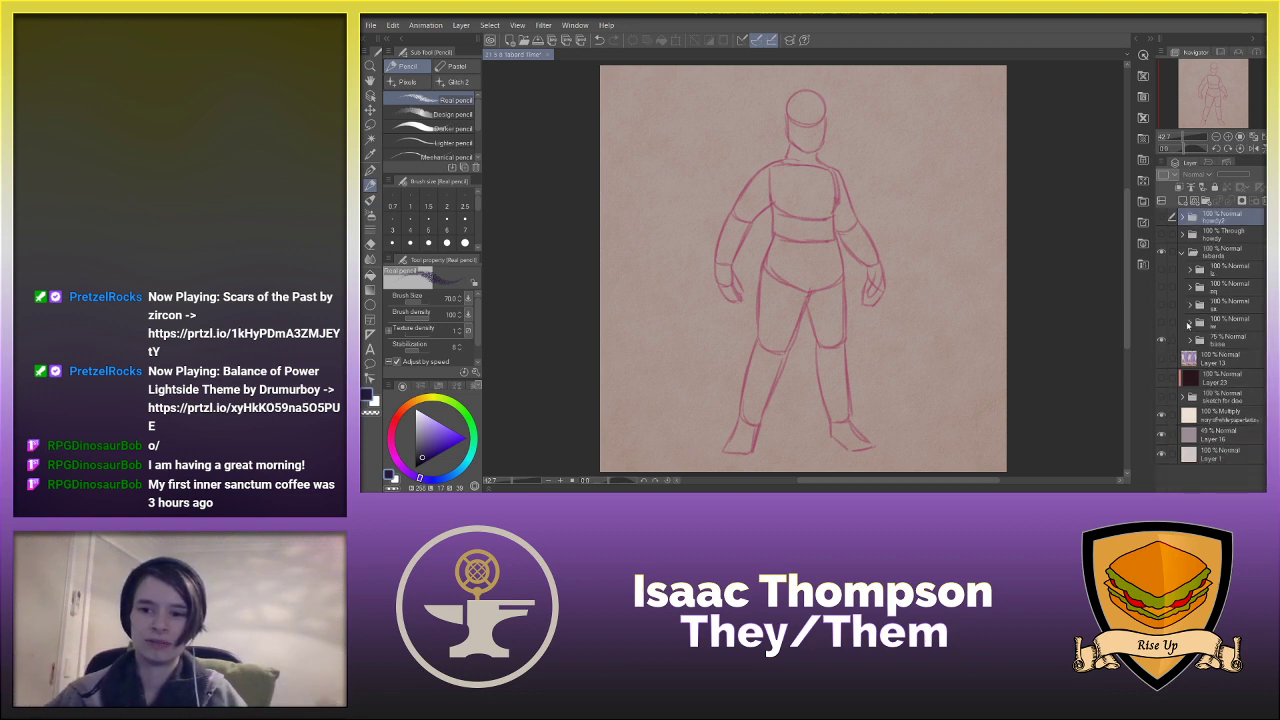
- Compare the purple jagged-hem tunic outfit with the green tunic outfit, showing one costume folder at a time over the base figure
click(1162, 323)
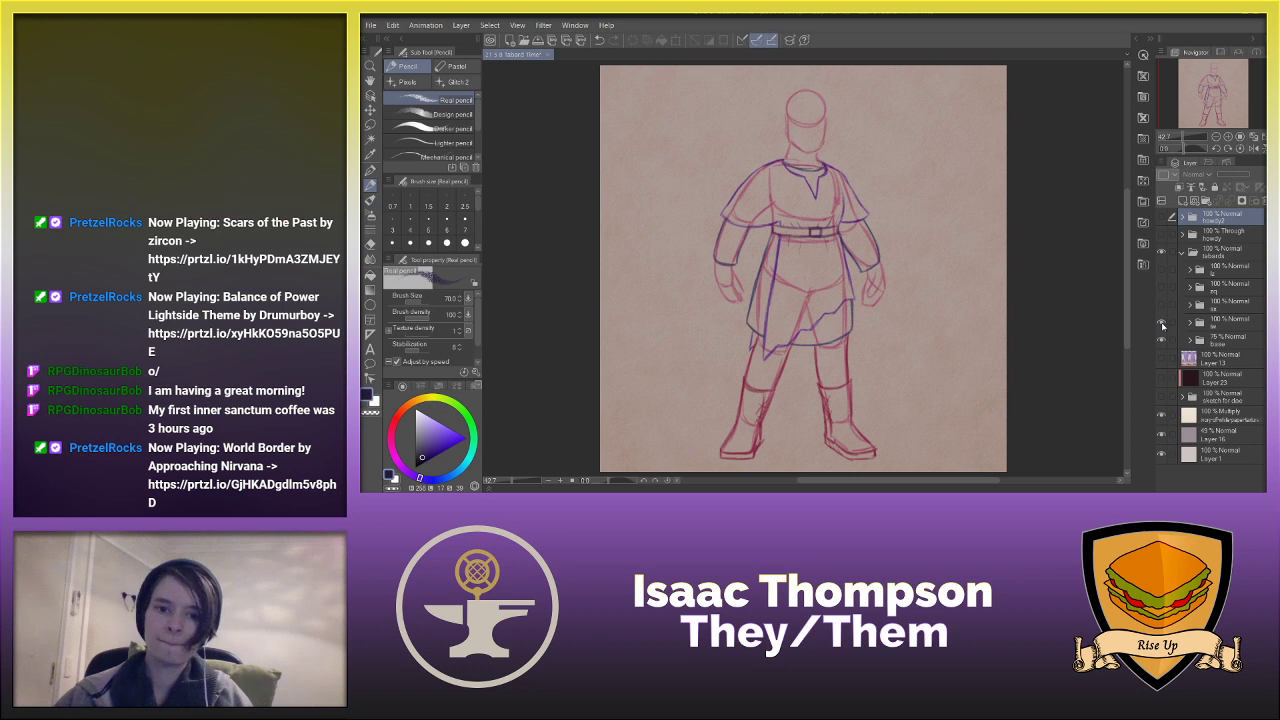
click(1161, 324)
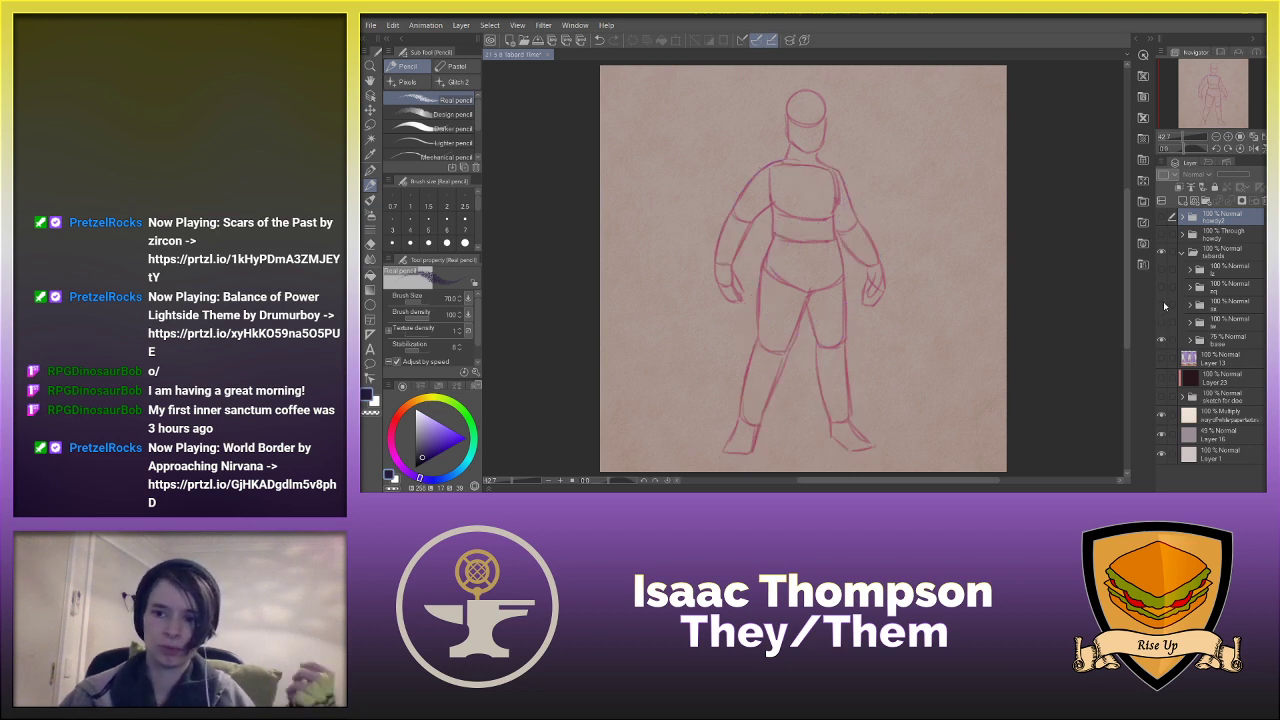
click(1162, 306)
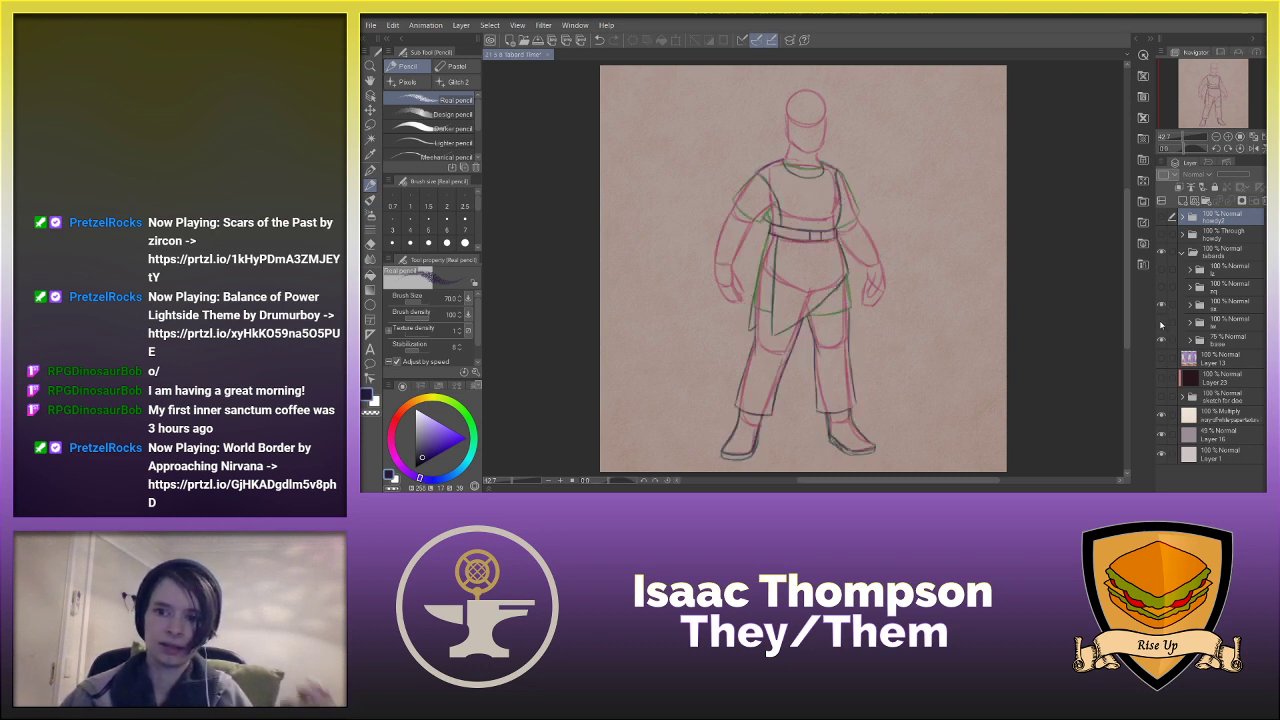
click(1161, 322)
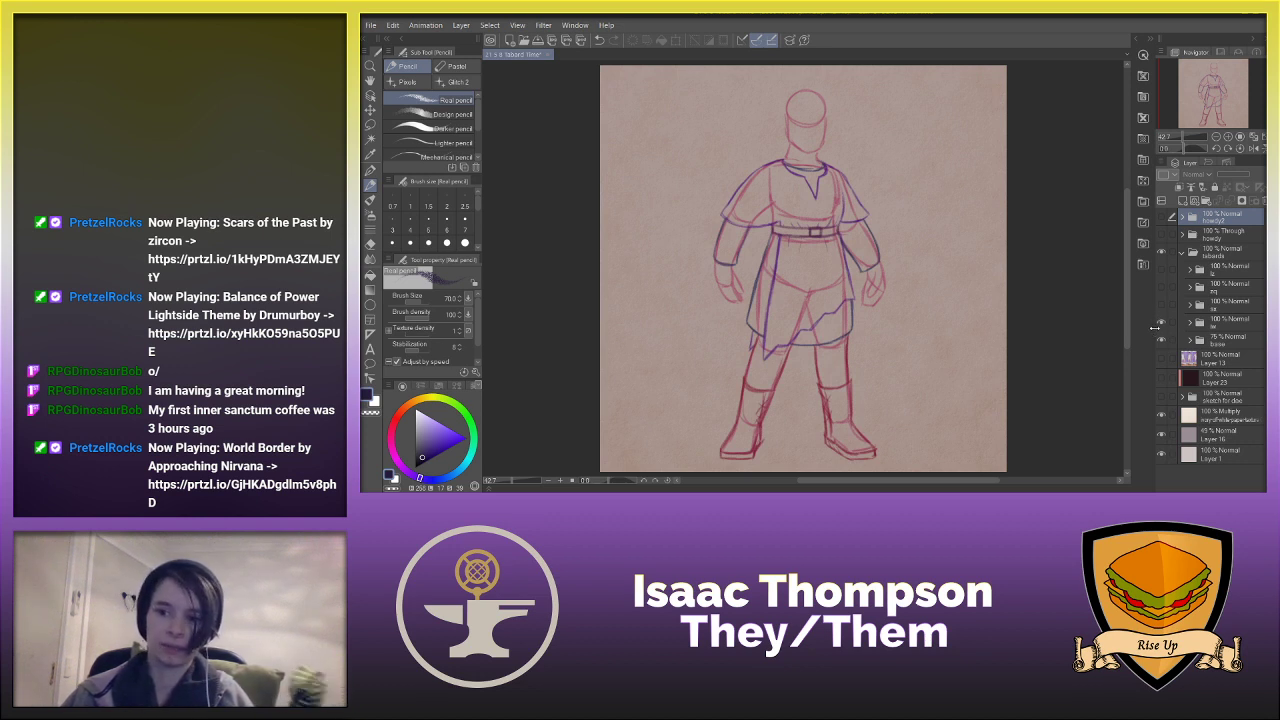
click(1162, 323)
click(1163, 325)
click(1161, 310)
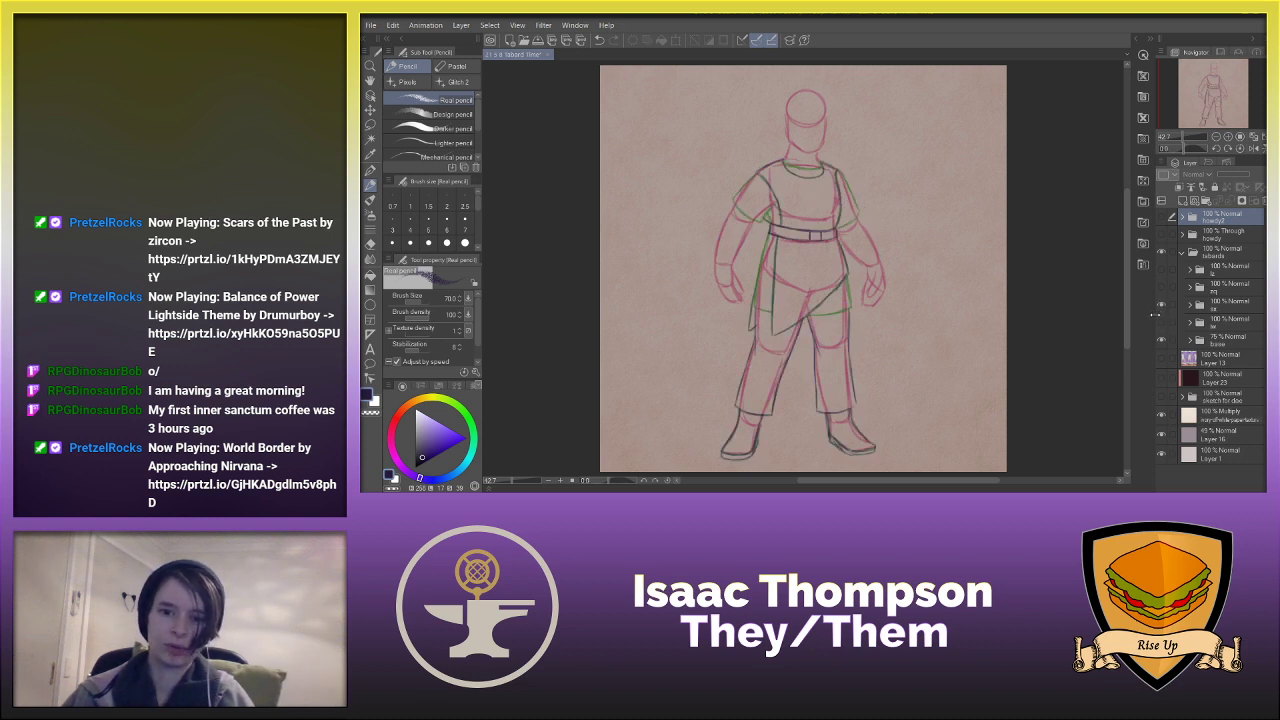
click(1161, 306)
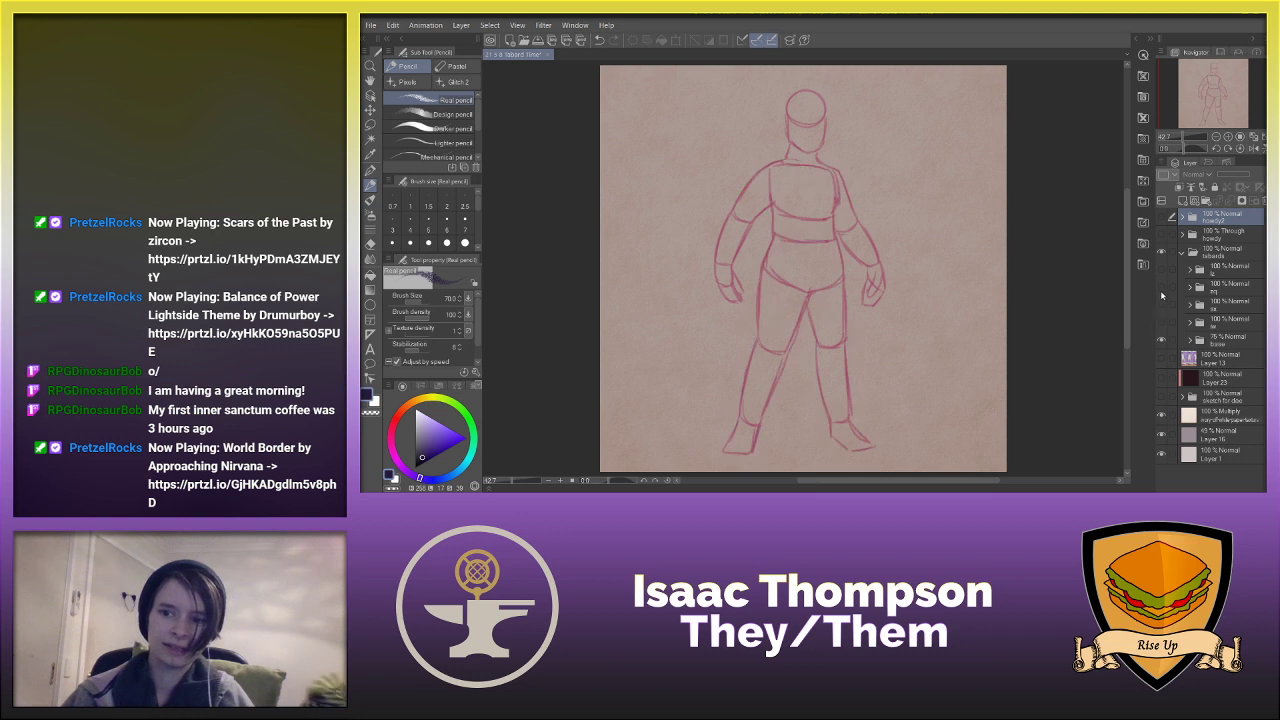
- View the long red robe outfit and the blue outfit with the flag separately over the base figure, hiding each again
click(1160, 290)
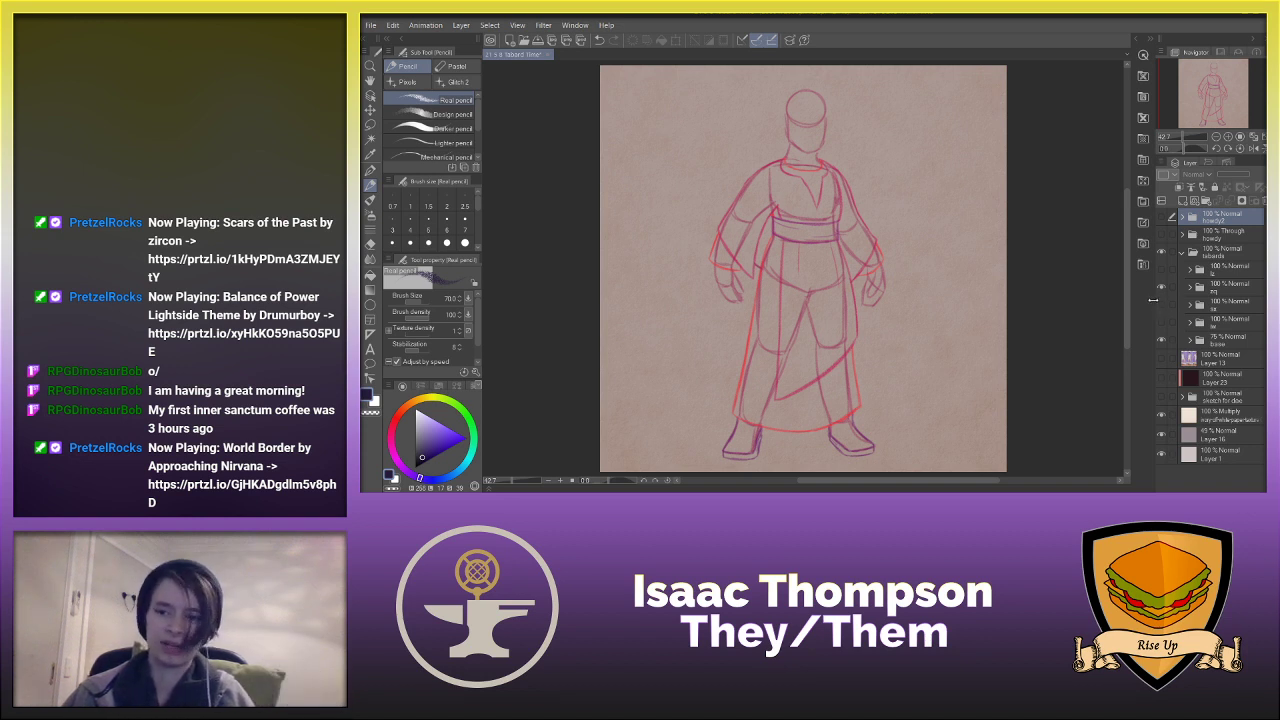
click(1161, 287)
click(1161, 270)
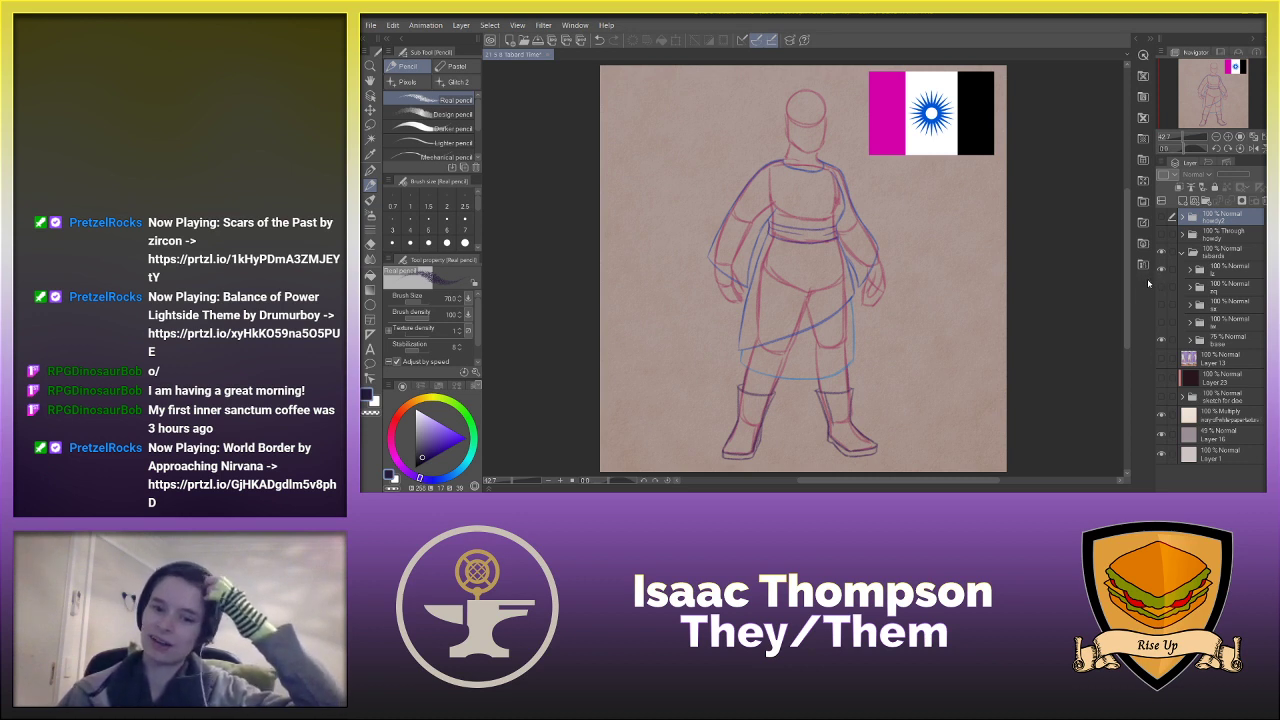
click(1162, 272)
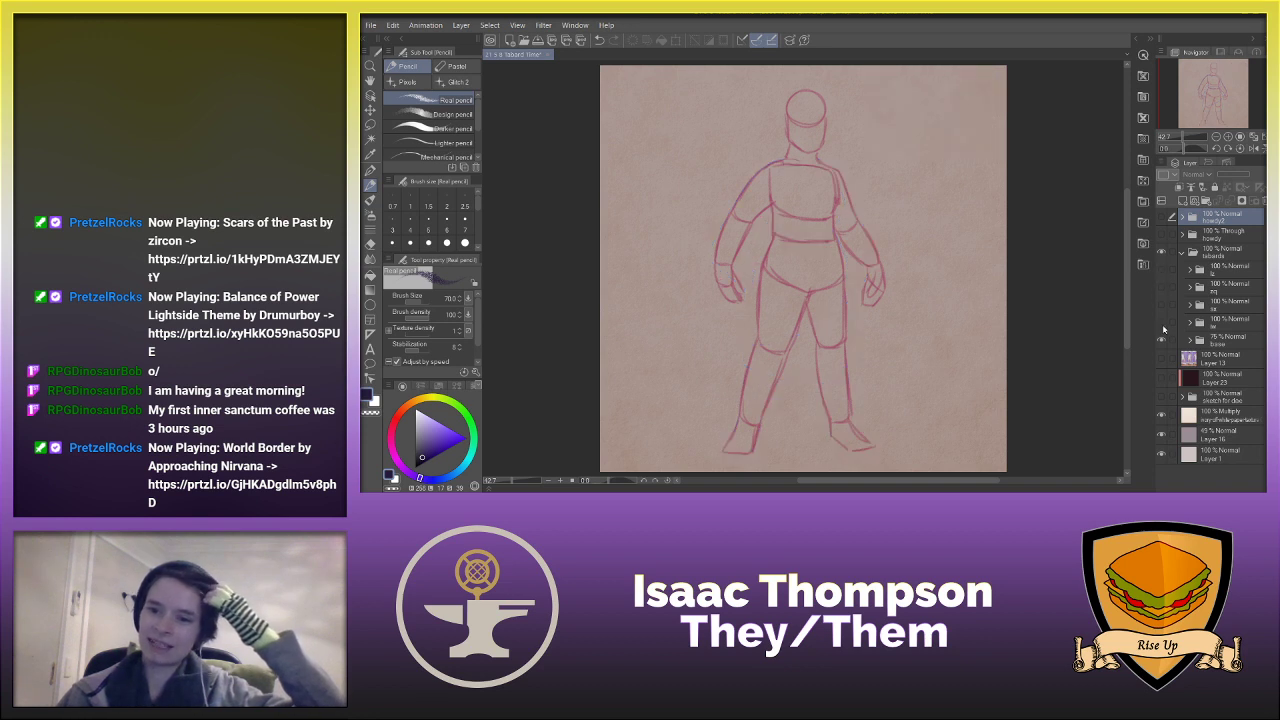
- Show the tabard document sketch folder in place of the base figure, expand it, and add a new layer at its top
click(1162, 397)
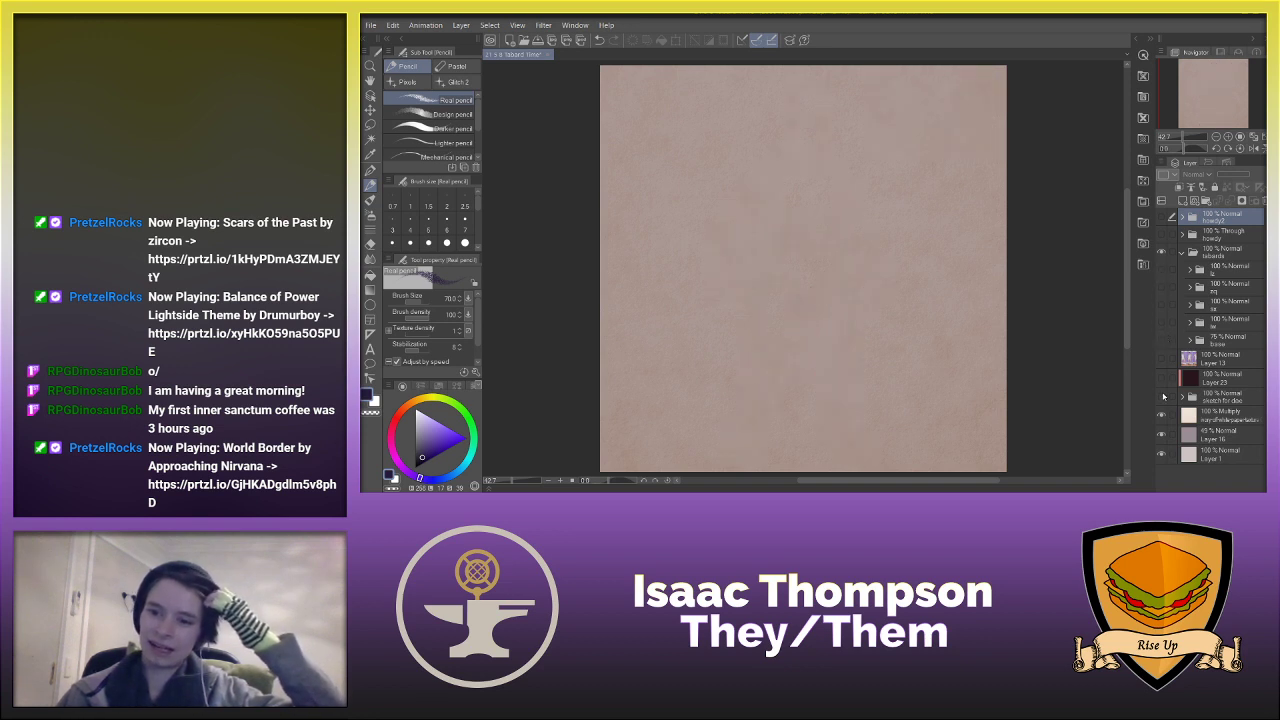
click(1163, 397)
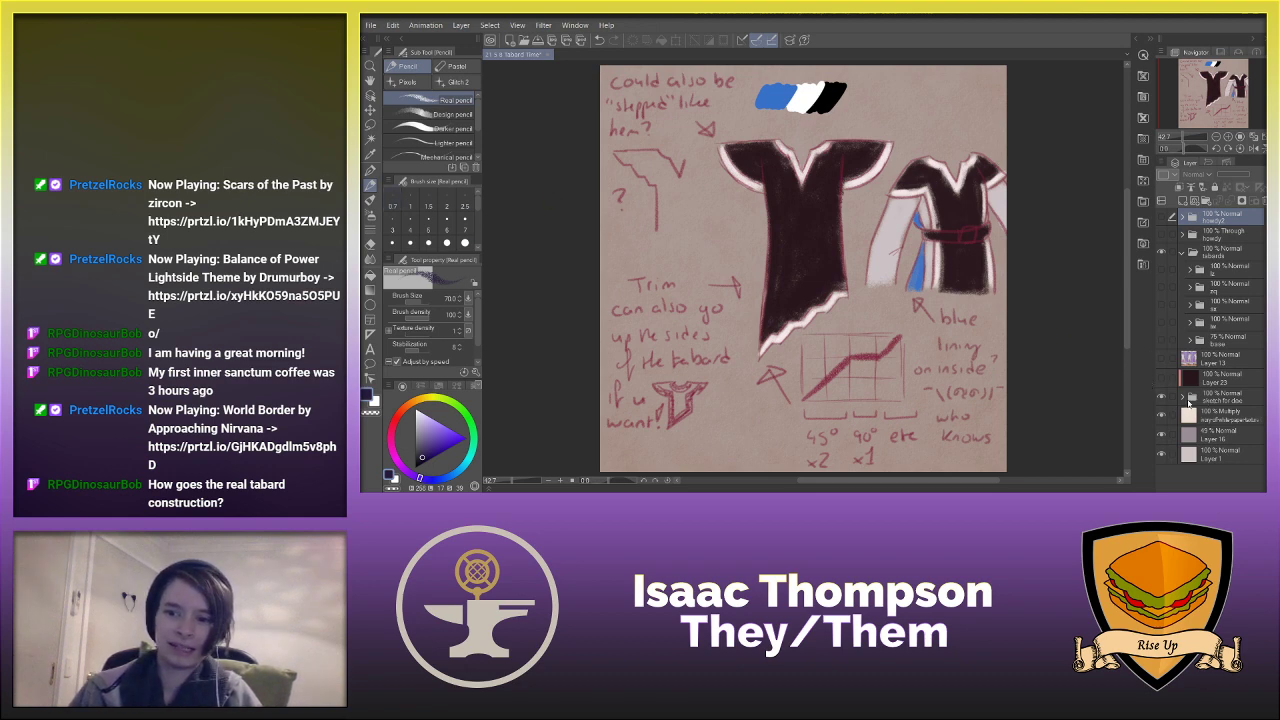
click(1199, 401)
click(1192, 398)
click(1205, 413)
click(1182, 201)
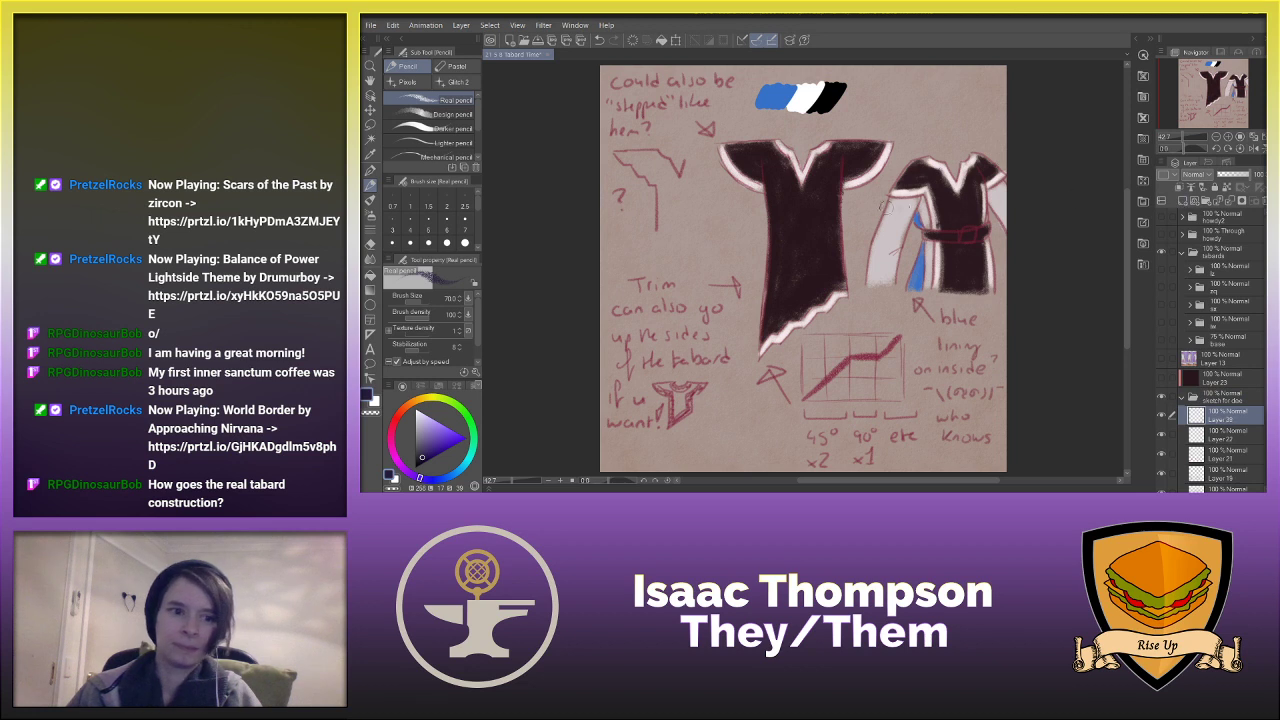
- Choose a green drawing colour and try a pencil stroke beside the large tabard's sleeve and side, undoing each attempt
click(465, 405)
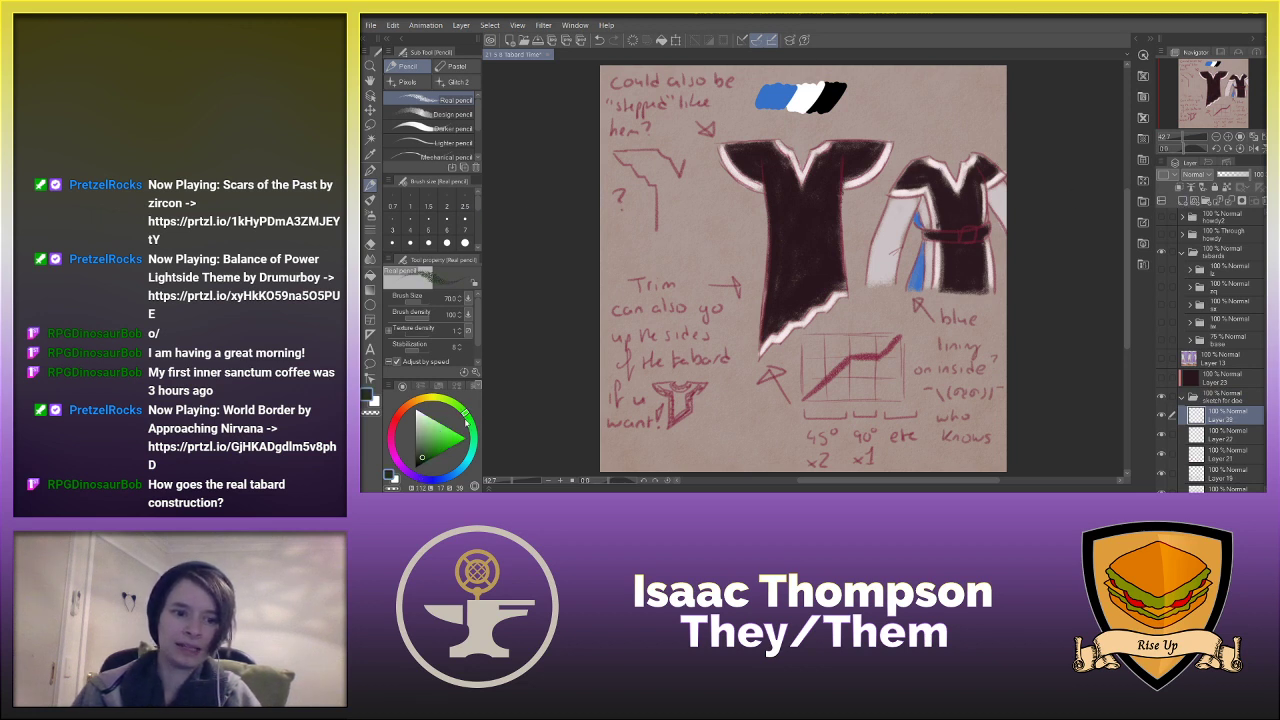
mouse_move(713, 187)
mouse_down()
mouse_move(754, 213)
mouse_move(756, 258)
mouse_up()
key(ctrl+z)
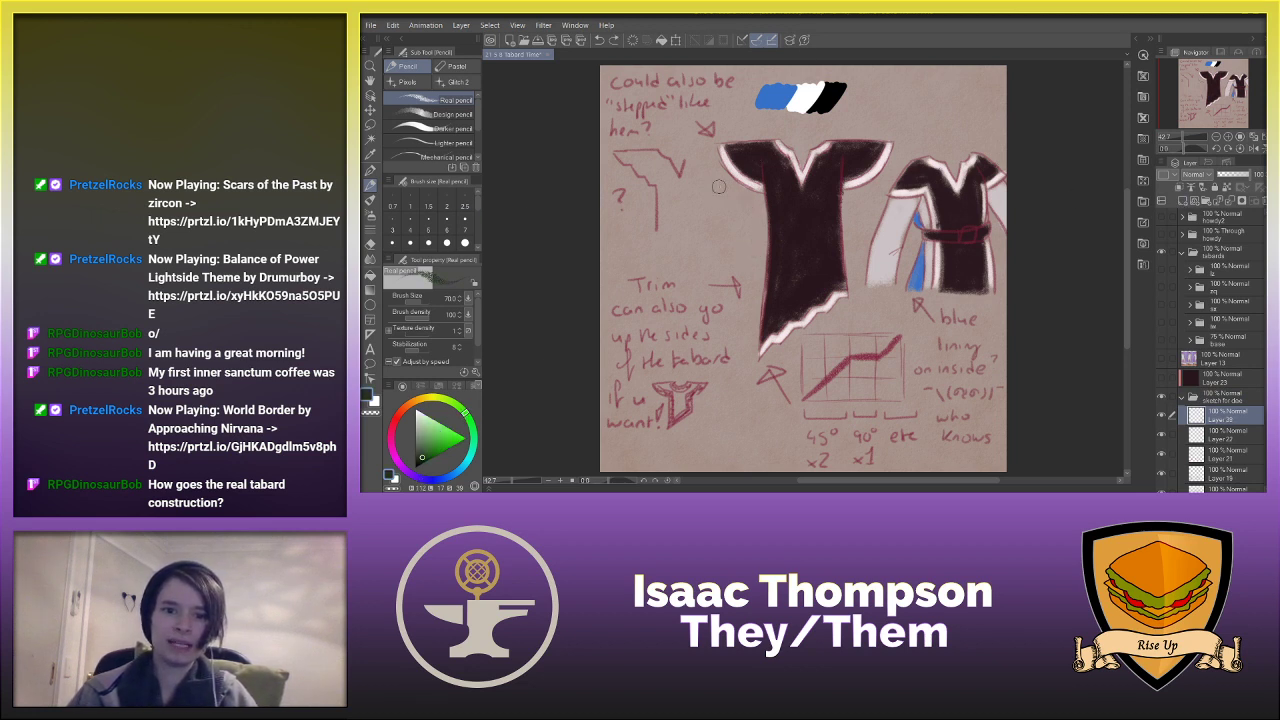
drag(714, 181, 762, 264)
key(ctrl+z)
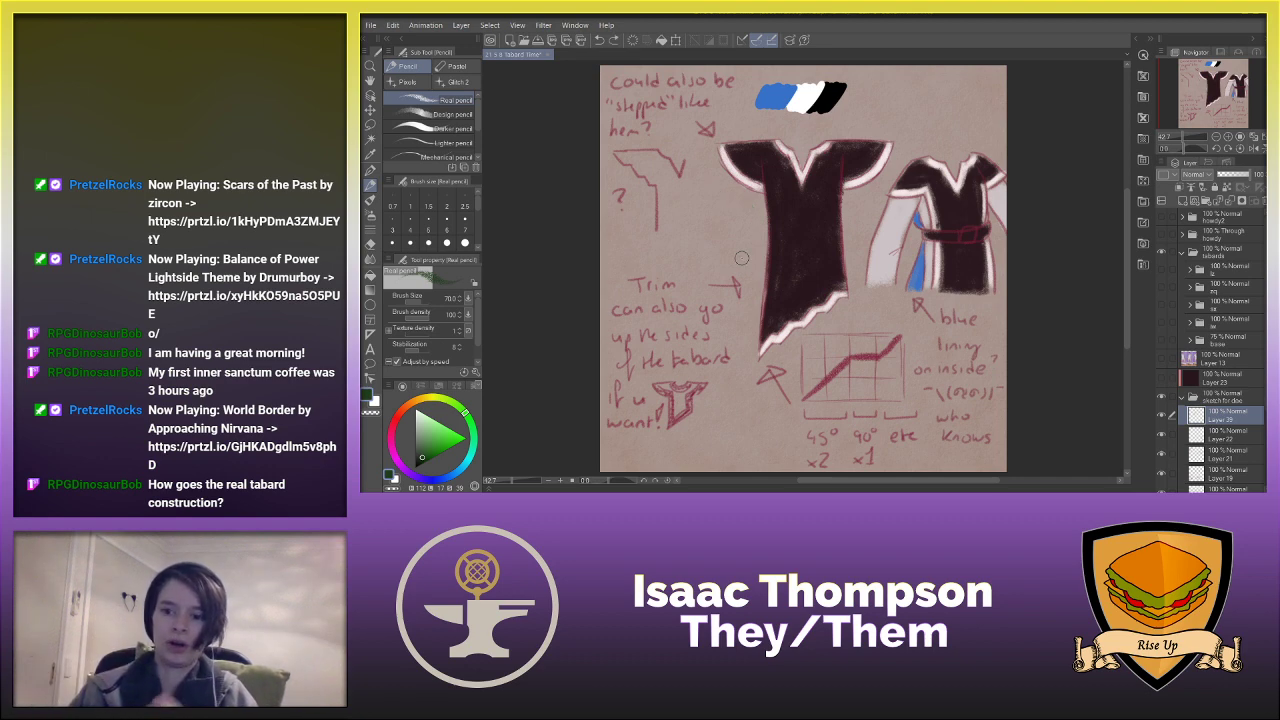
- Compare the purple tunic outfit on the base figure with the tabard document sketch, overlaid and alone, and restore the sketch-only view
click(1161, 322)
click(1161, 340)
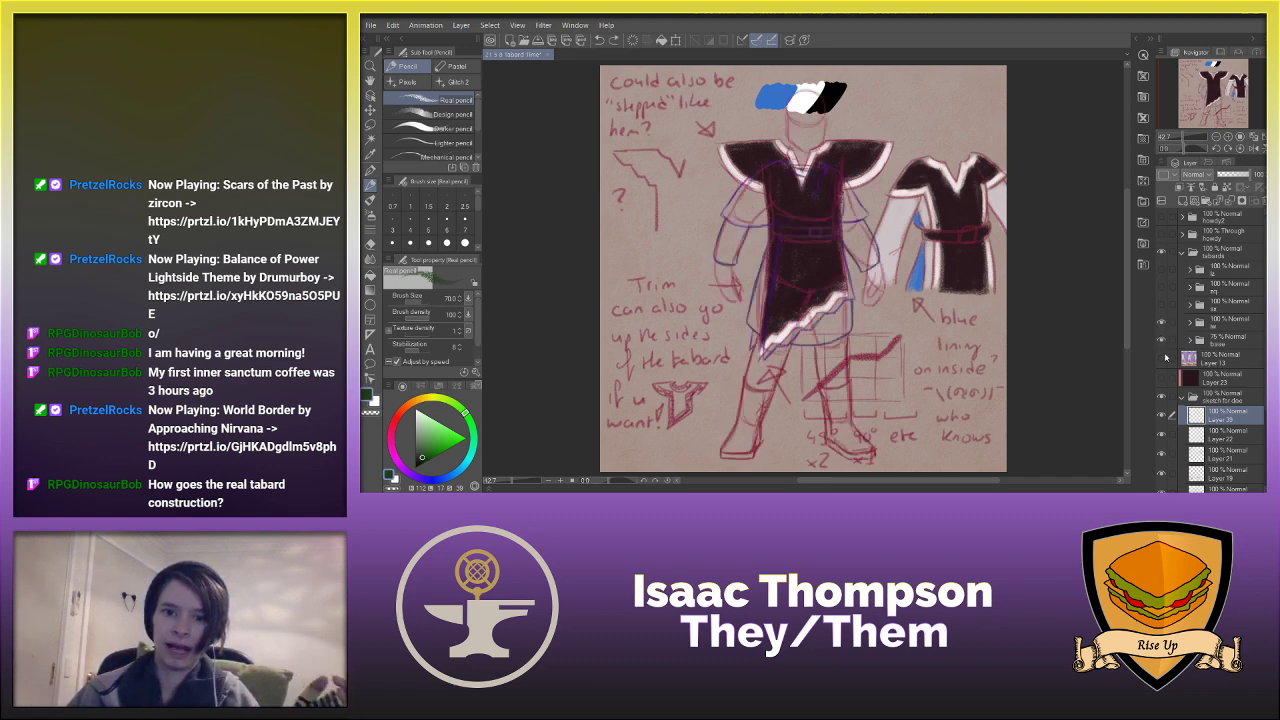
click(1162, 398)
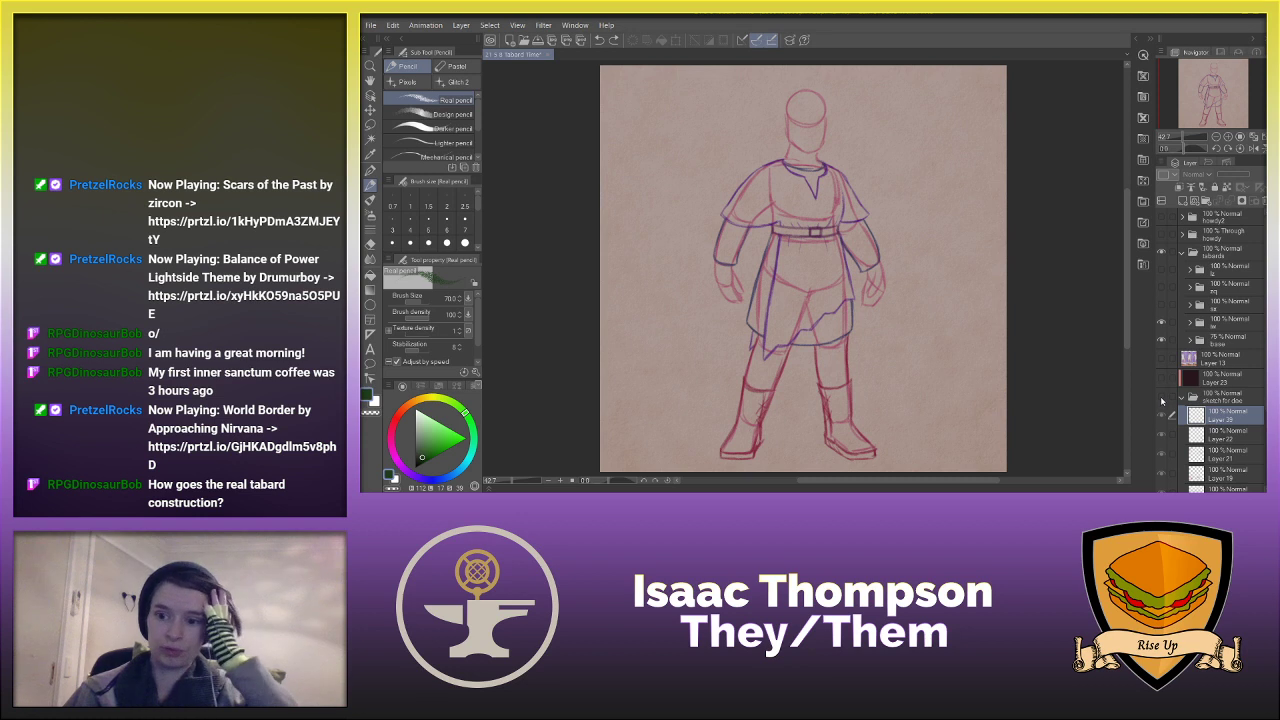
click(1162, 398)
click(1161, 338)
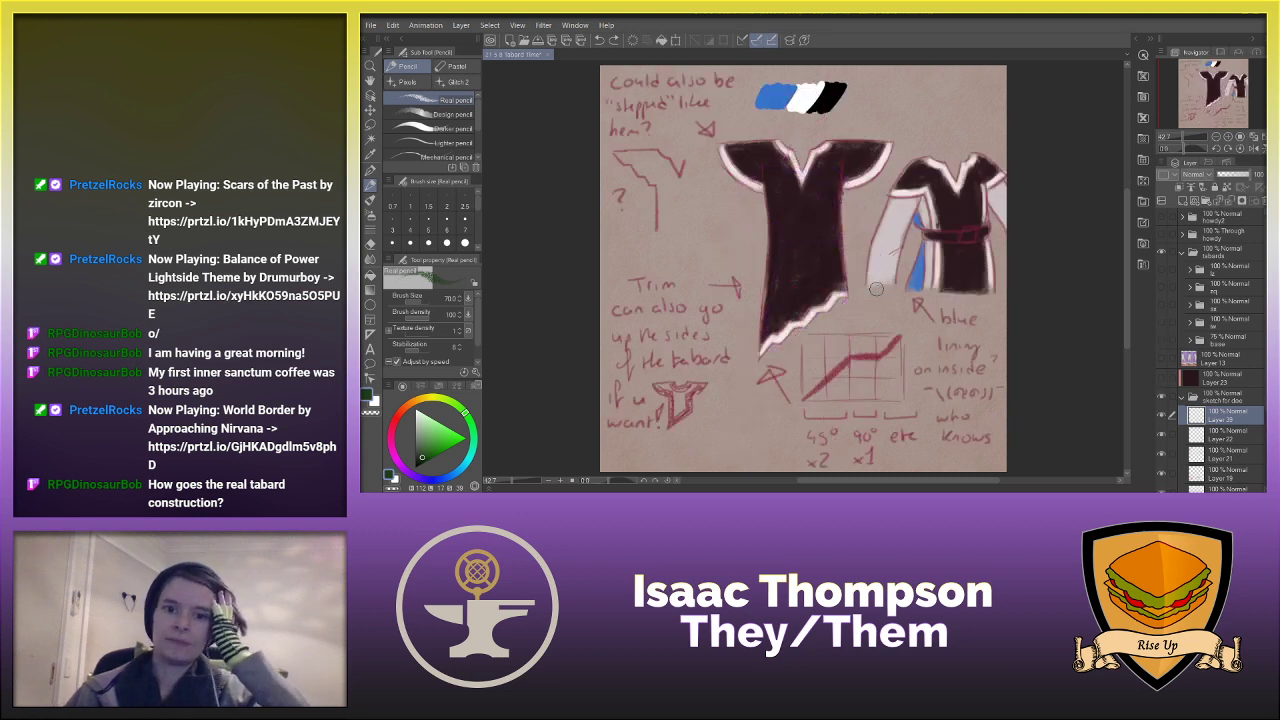
- Try green pencil strokes beside the stepped-trim sketch and the small tabard drawing, undoing each one
drag(668, 205, 665, 195)
key(ctrl+z)
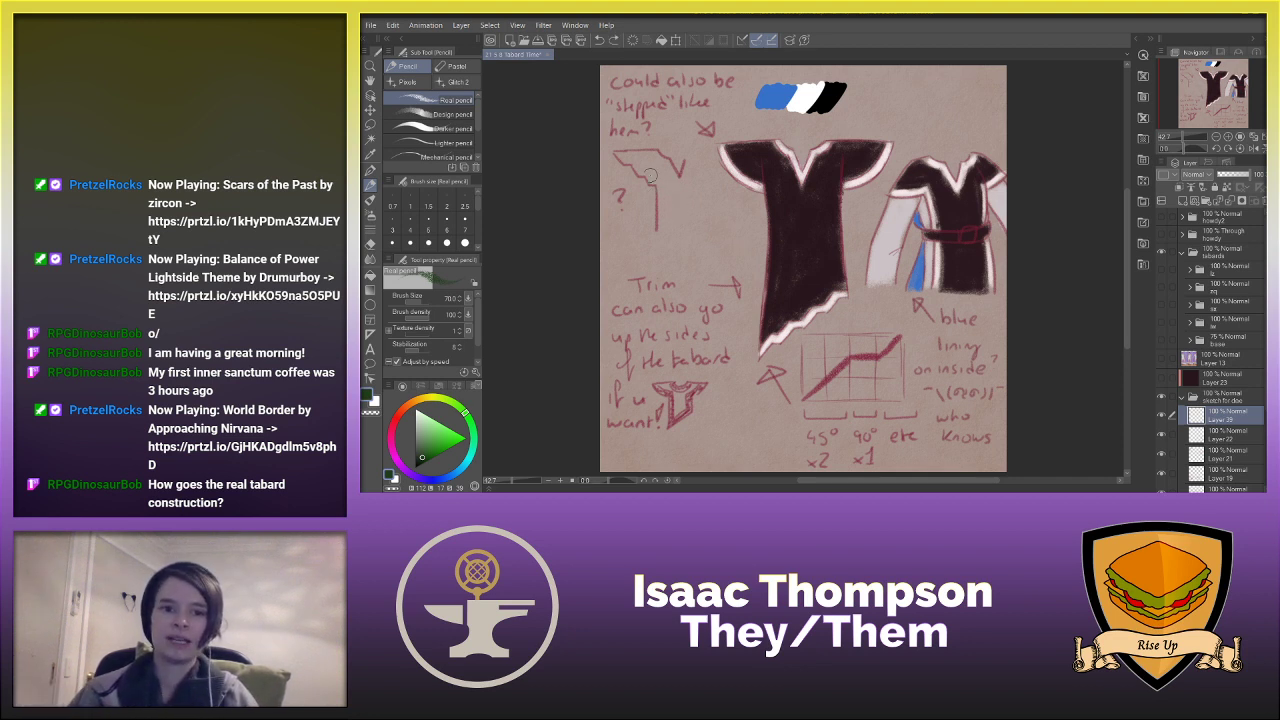
drag(651, 173, 677, 222)
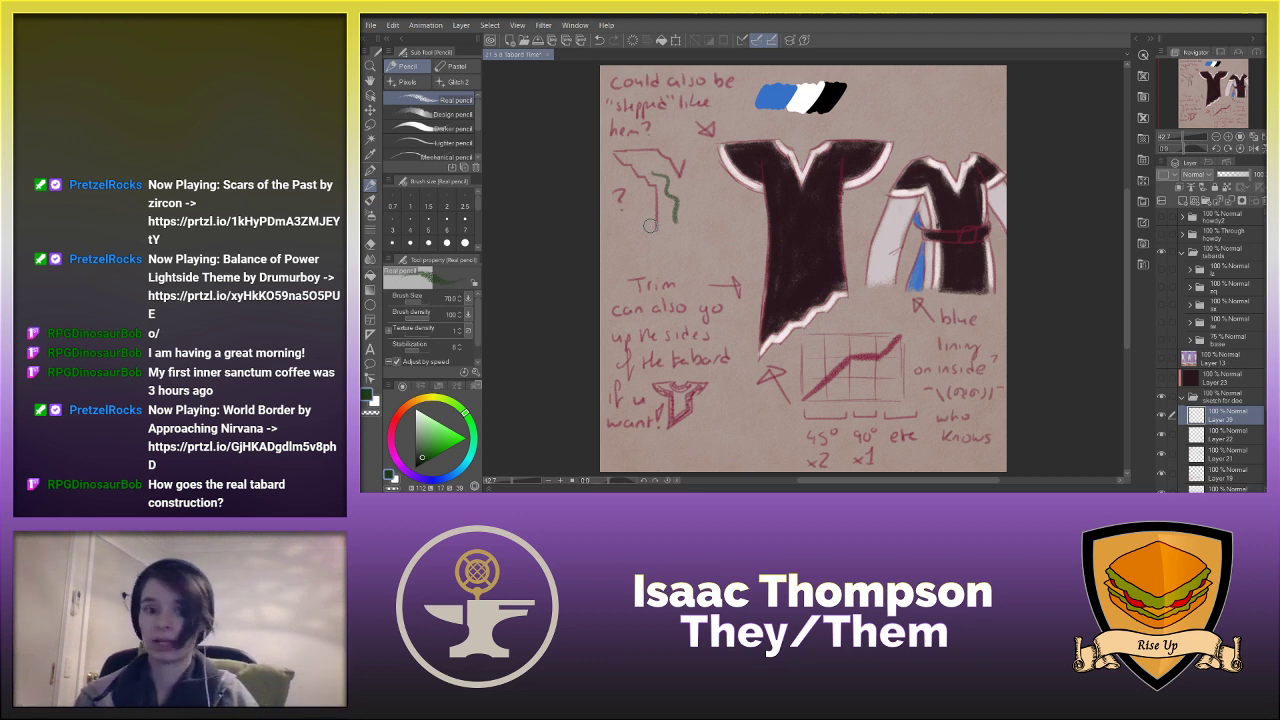
key(ctrl+z)
drag(717, 384, 700, 430)
key(ctrl+z)
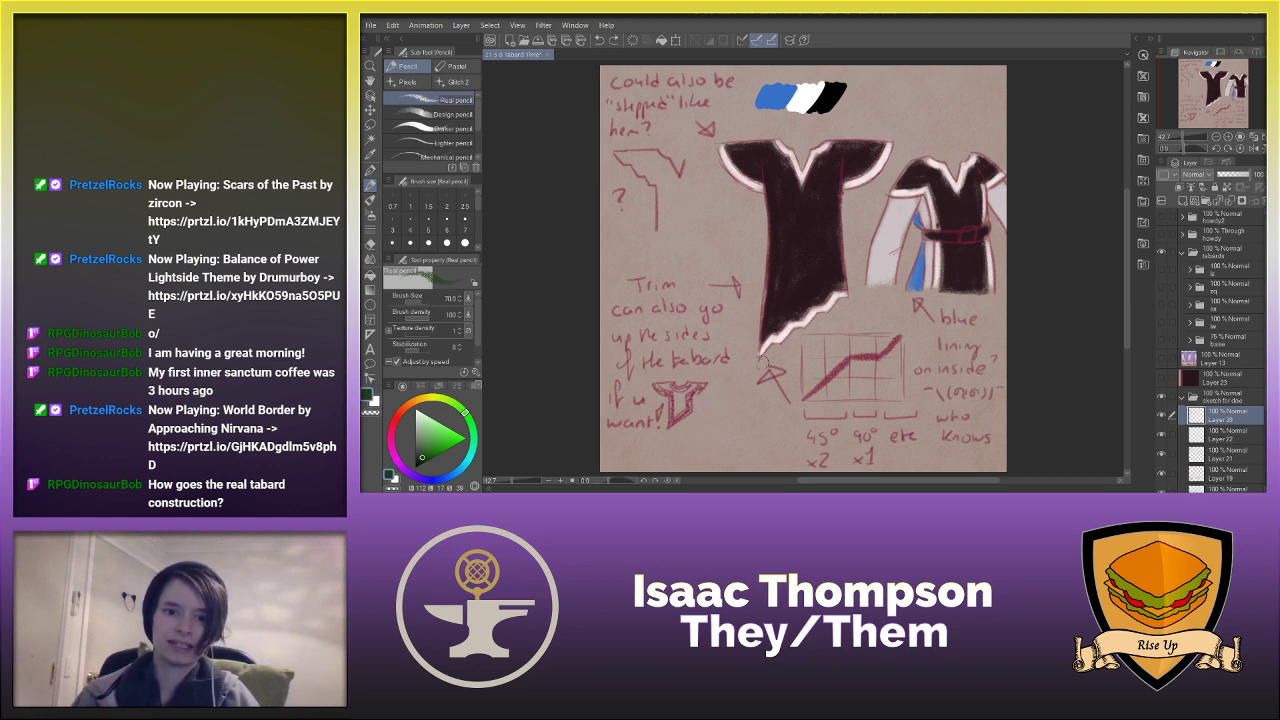
- Draw green pencil strokes marking the large tabard's sleeve edge, neckline and diagonal stepped hem
drag(712, 166, 752, 200)
drag(778, 128, 826, 130)
drag(769, 364, 832, 318)
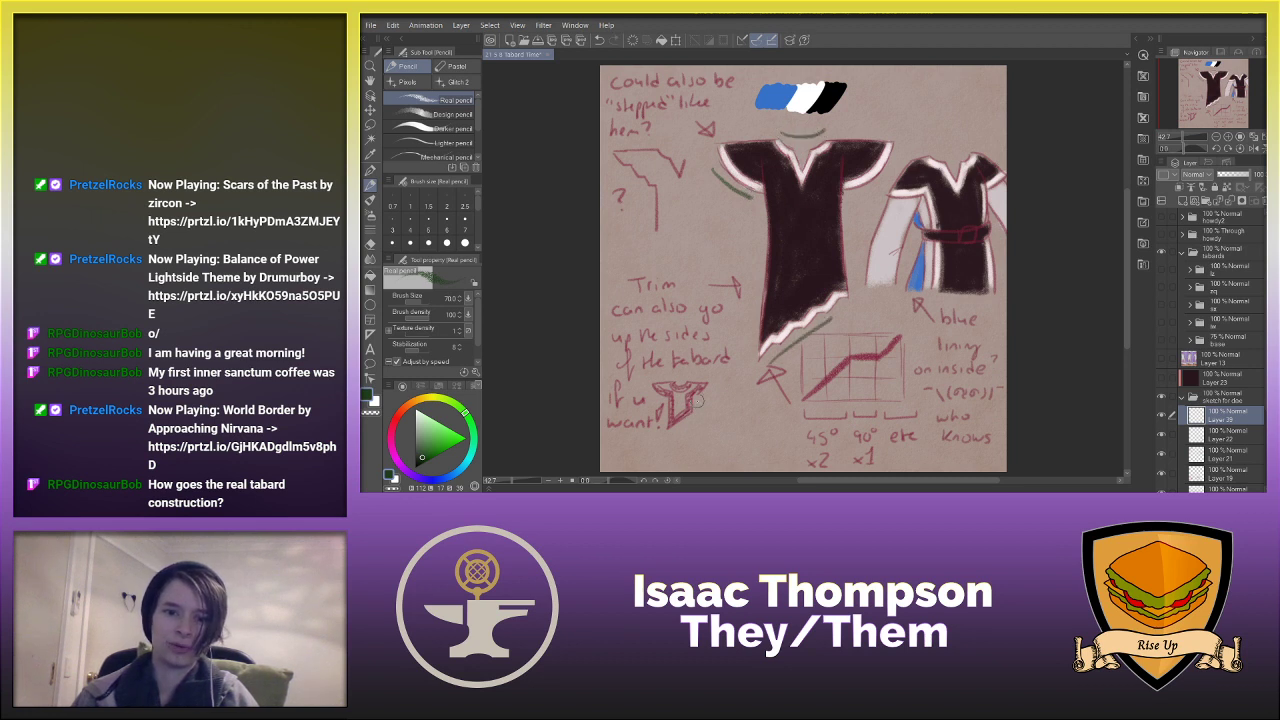
- Try green pencil marks around the small tabard drawing, at the belted tabard's hem and above the stepped grid, clearing the layer between attempts
mouse_move(715, 384)
mouse_down()
mouse_move(692, 430)
mouse_move(660, 446)
mouse_move(646, 386)
mouse_up()
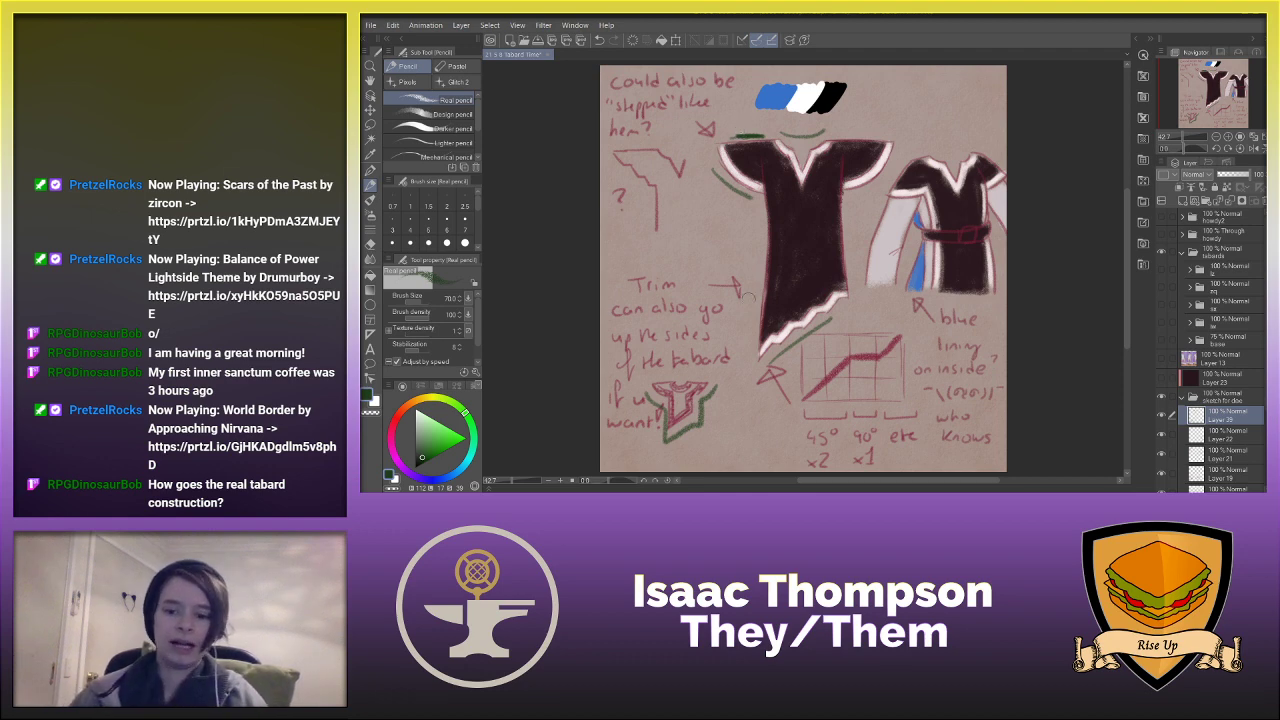
key(Delete)
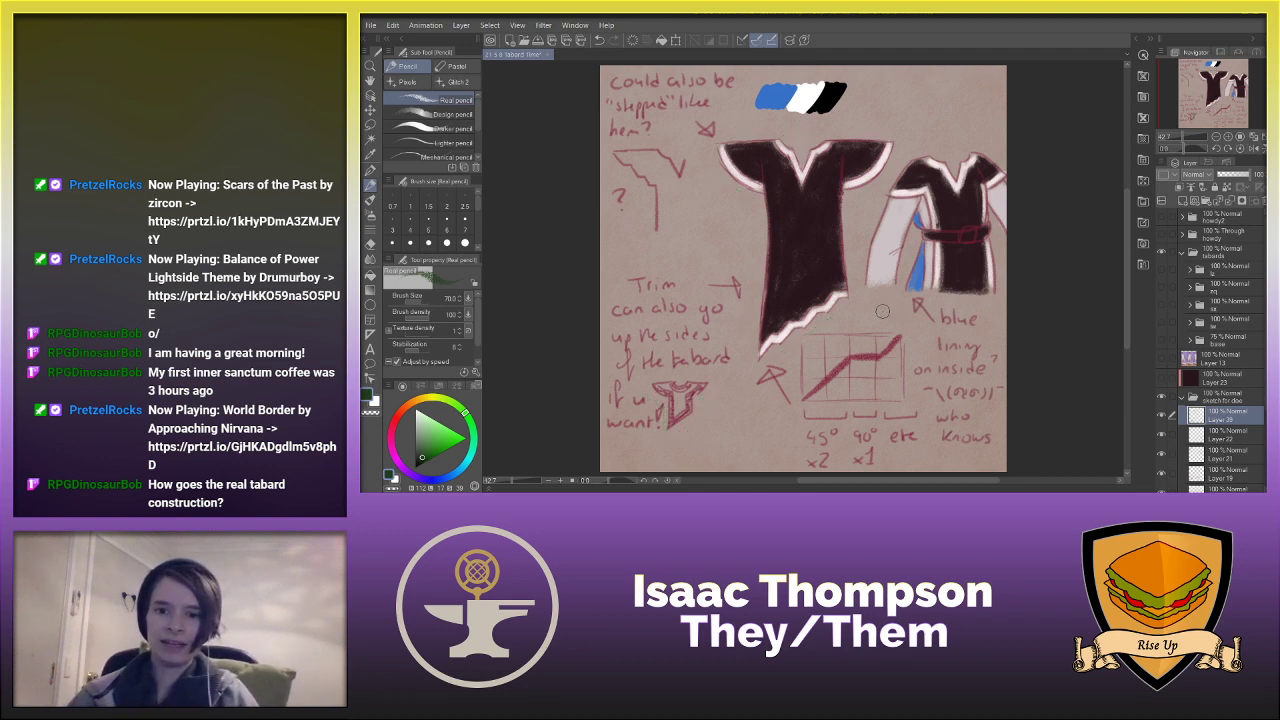
drag(884, 310, 904, 297)
key(ctrl+z)
mouse_move(888, 298)
mouse_down()
mouse_move(905, 296)
mouse_move(903, 307)
mouse_up()
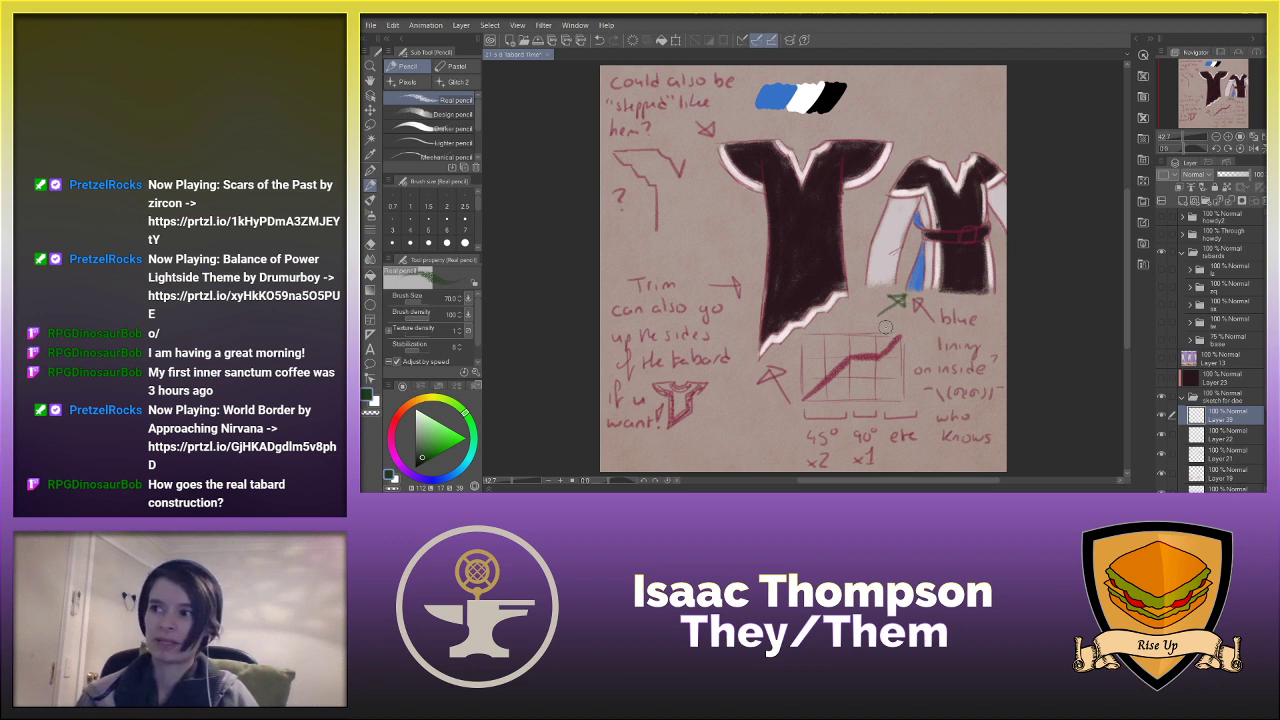
key(Delete)
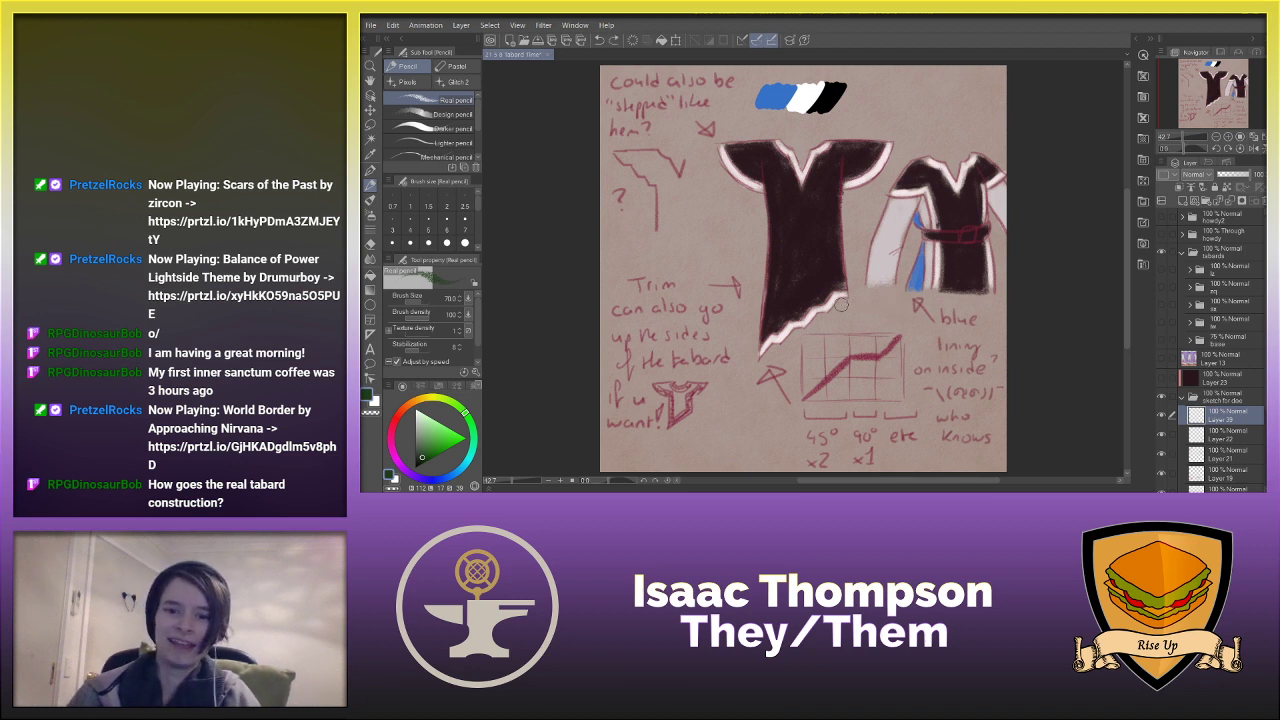
drag(856, 314, 856, 341)
drag(838, 328, 864, 336)
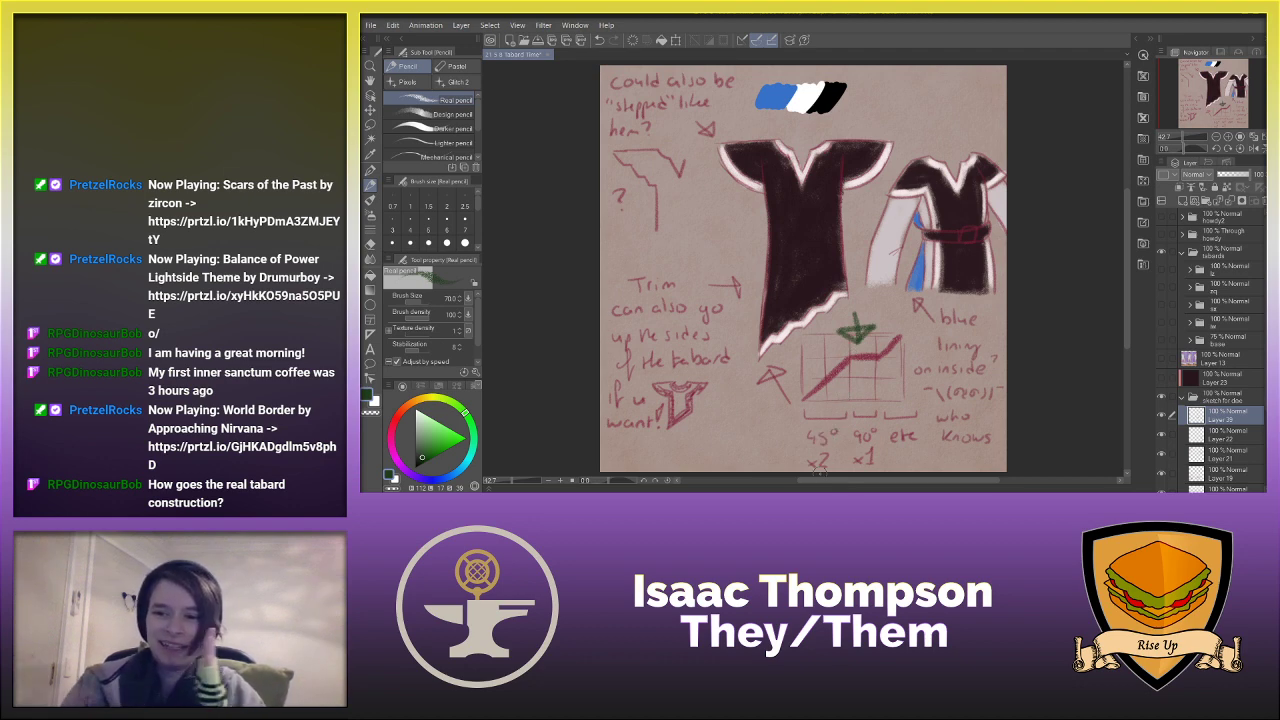
- Show the blue, white and black stepped flag swatch above the belted tabard, keeping the outfit linework hidden
click(1190, 323)
click(1161, 322)
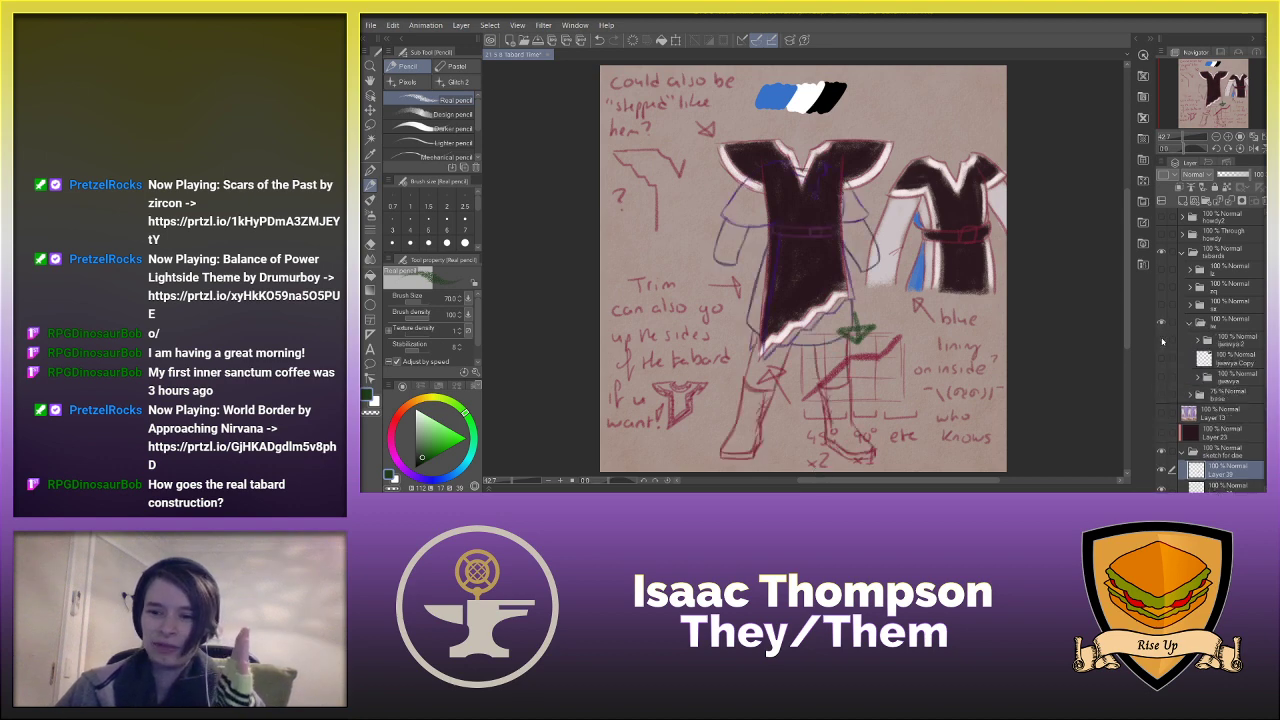
click(1161, 340)
click(1161, 359)
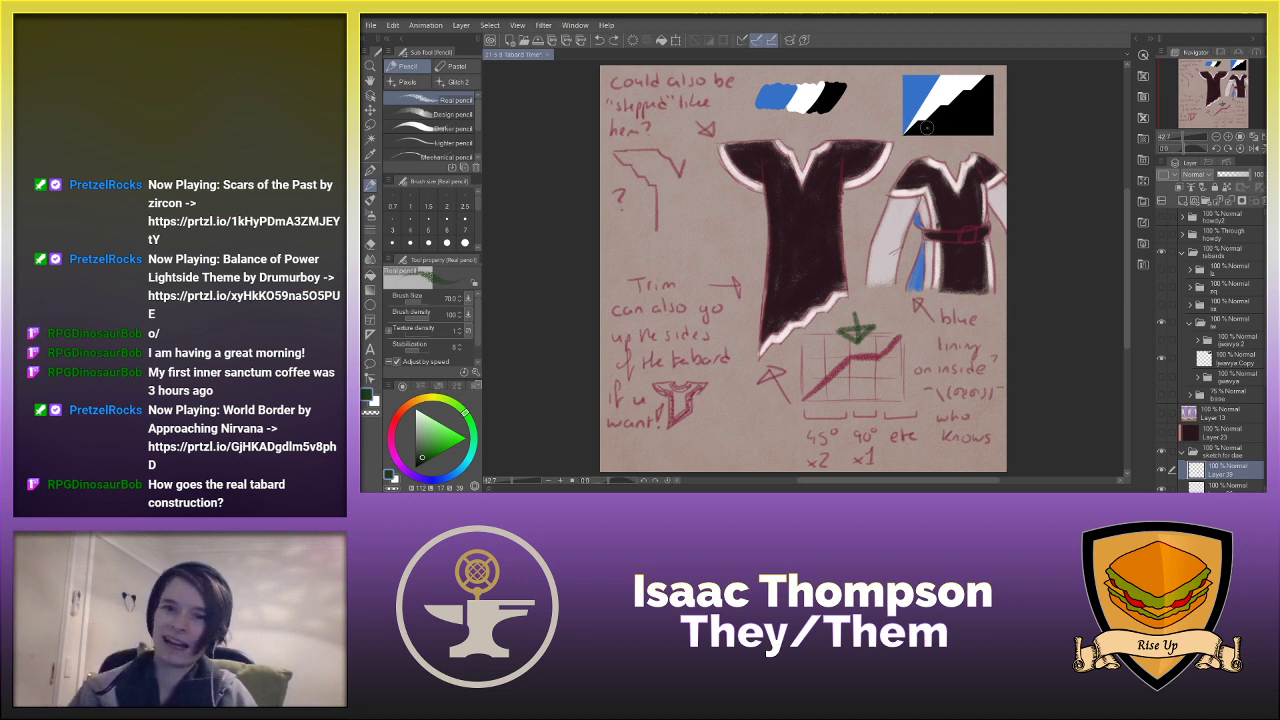
- Try green pencil strokes along the flag swatch's edges and under the angle notes, undoing all the green marks
mouse_move(912, 148)
mouse_down()
mouse_move(994, 145)
mouse_move(1000, 88)
mouse_up()
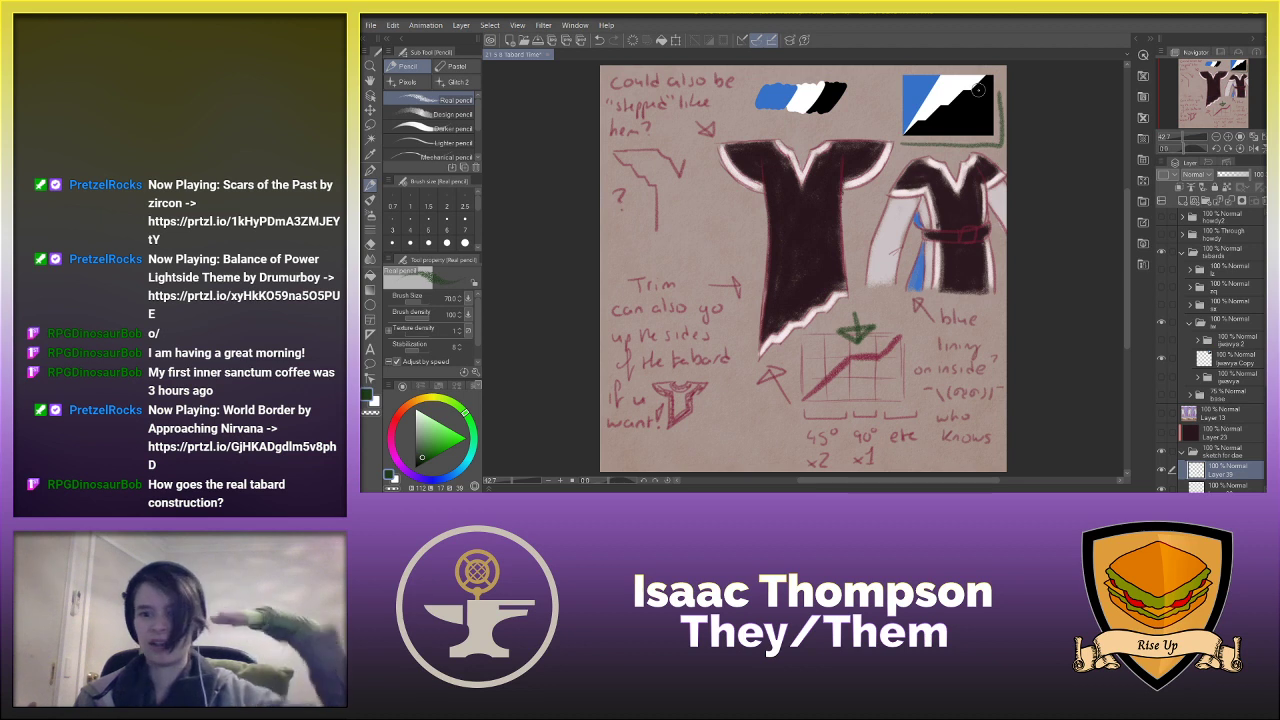
mouse_move(792, 450)
mouse_down()
mouse_move(834, 460)
mouse_move(882, 448)
mouse_up()
key(ctrl+z)
key(ctrl+z)
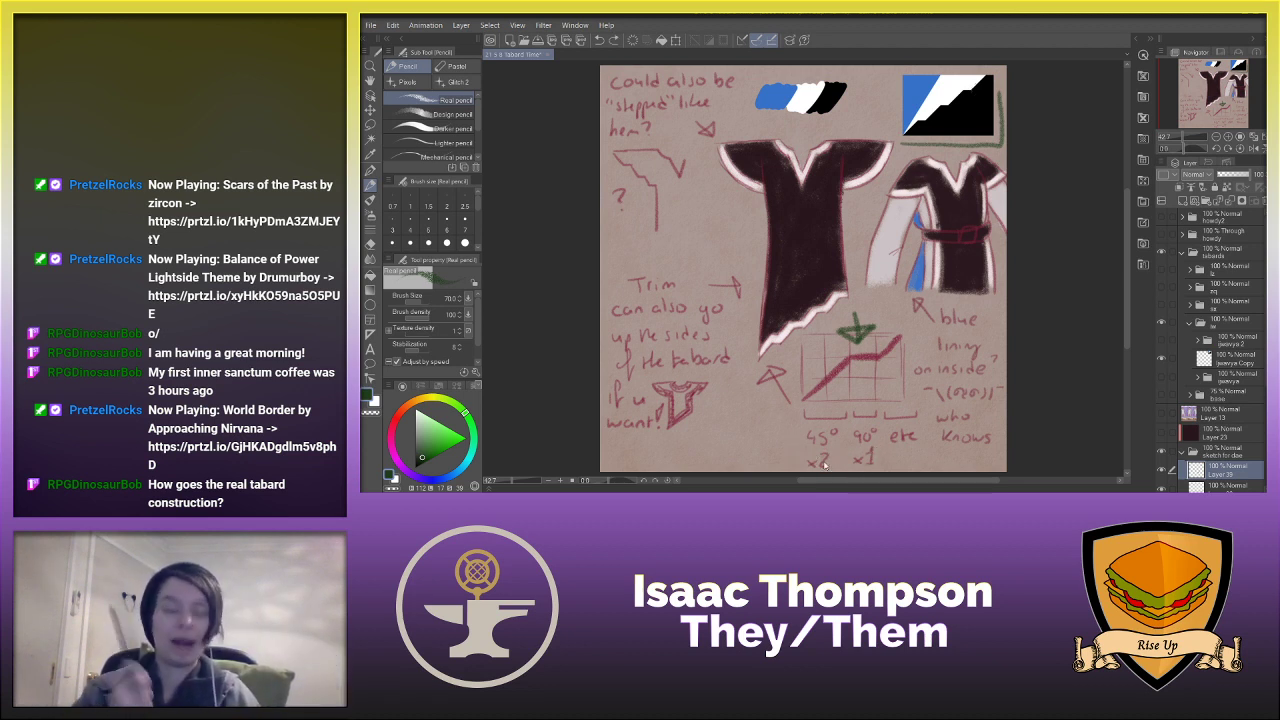
key(ctrl+z)
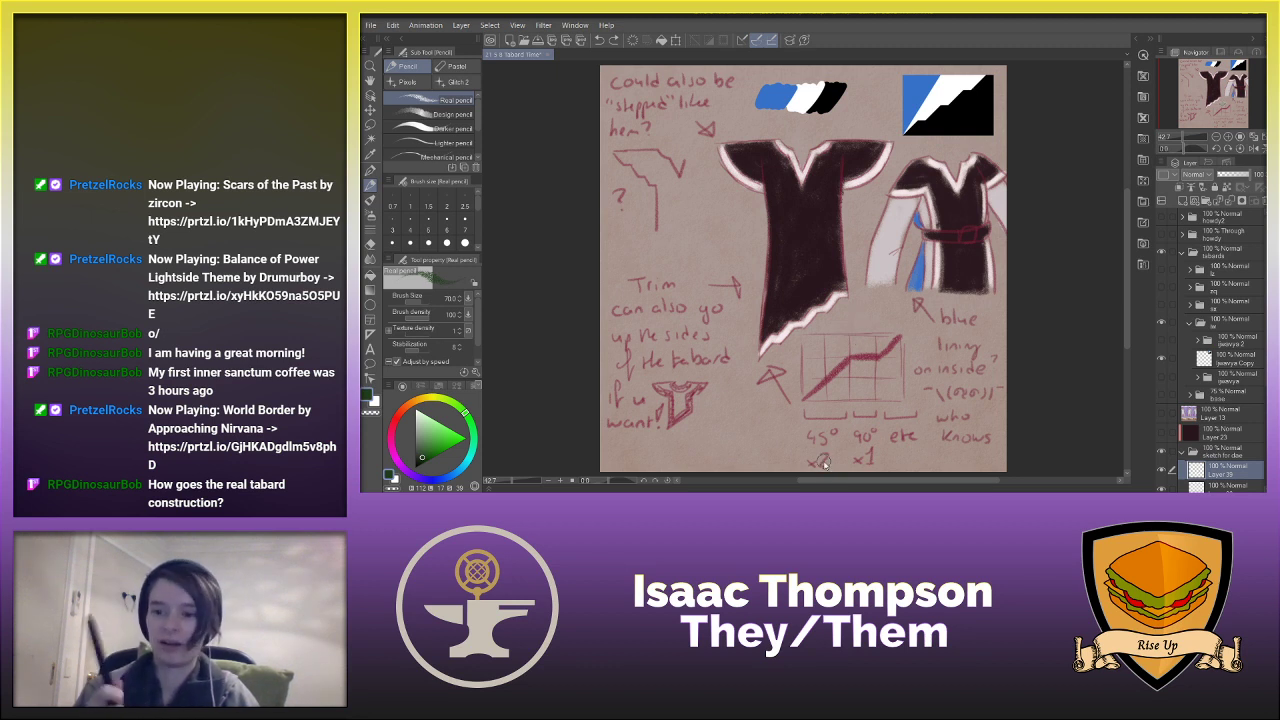
key(ctrl+y)
key(ctrl+y)
key(ctrl+z)
key(ctrl+z)
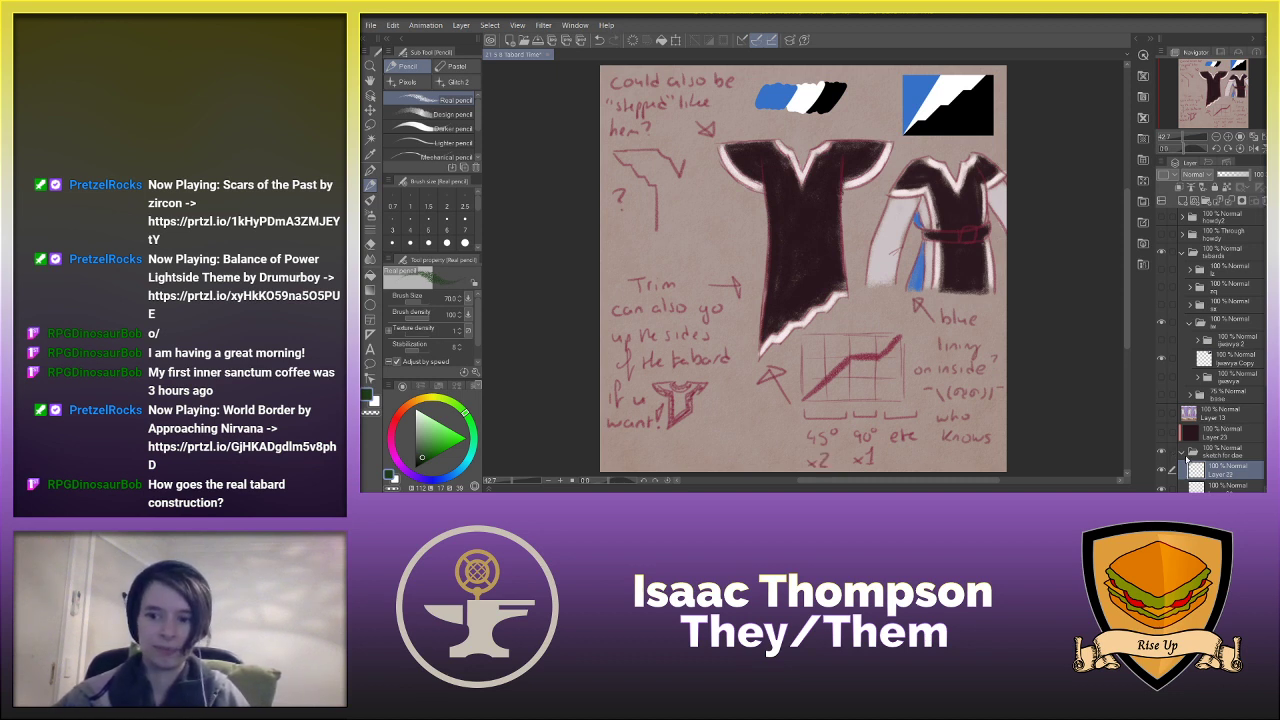
- Collapse and hide the tabard document sketch folder, keeping only the flag swatch on the paper background
click(1195, 453)
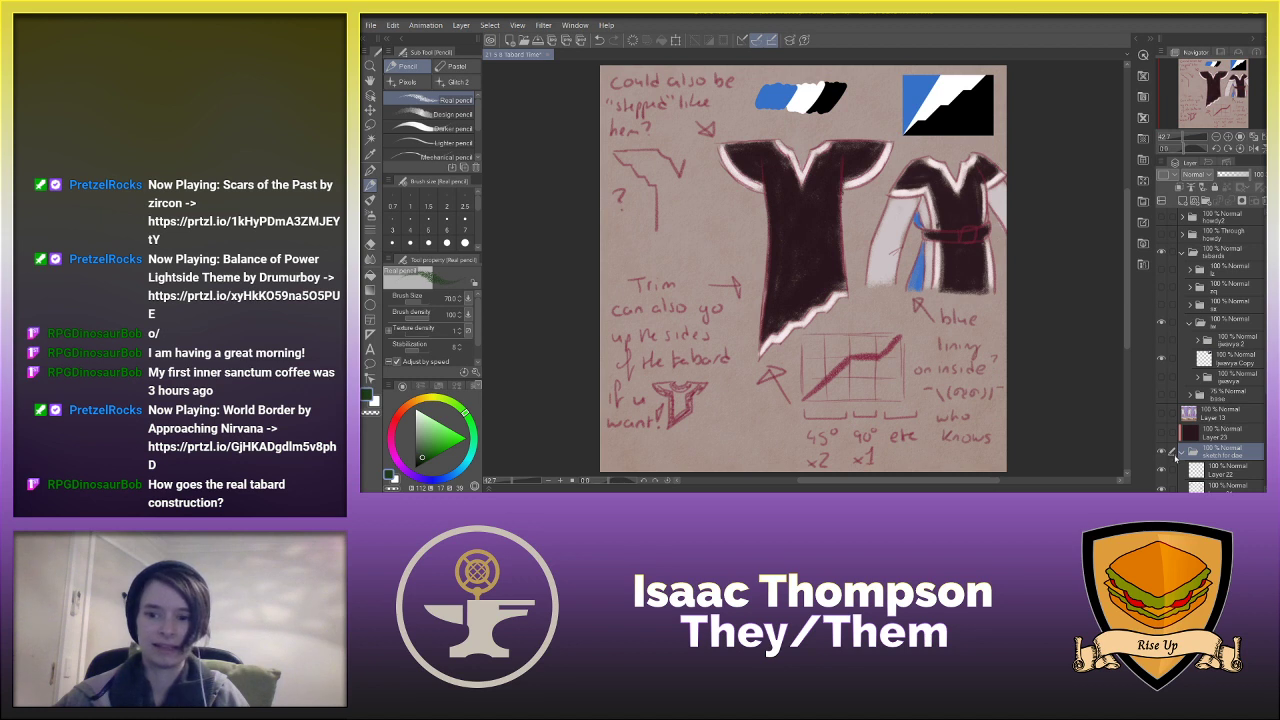
click(1176, 455)
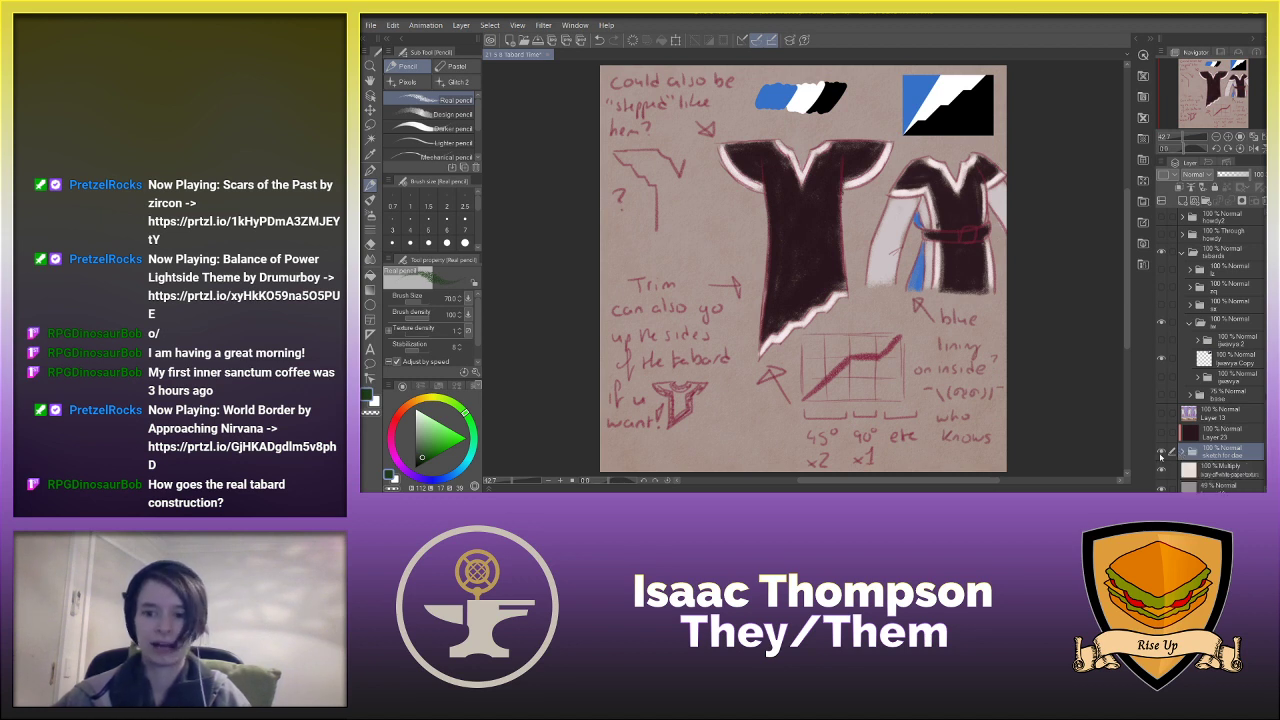
click(1161, 455)
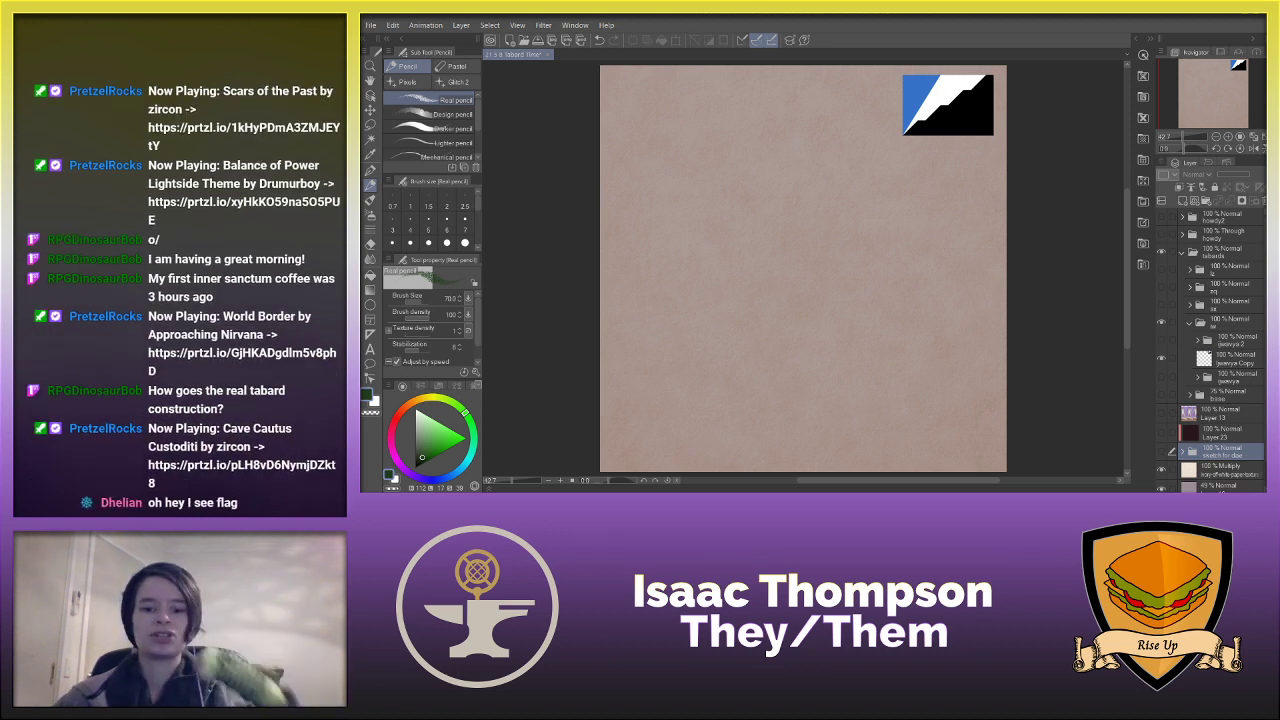
- Add the paper tabard pattern photo on a new layer and move it directly above Layer 23
key(ctrl+shift+n)
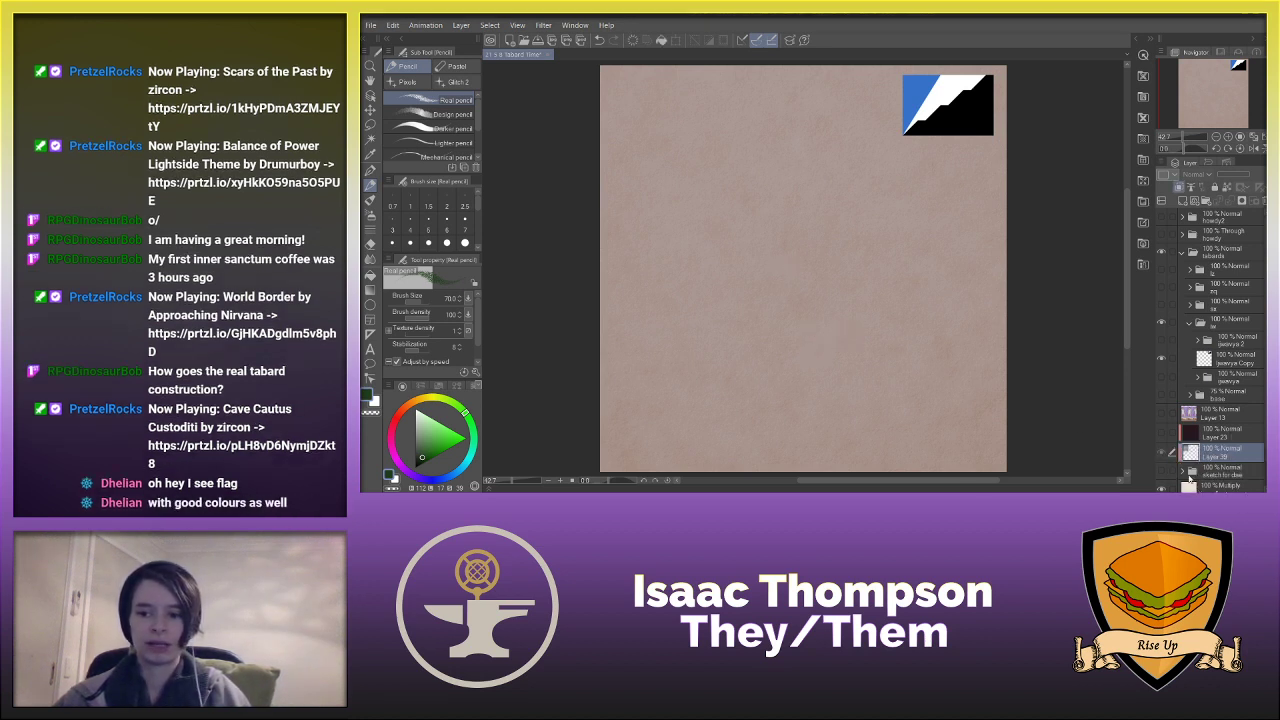
click(1182, 473)
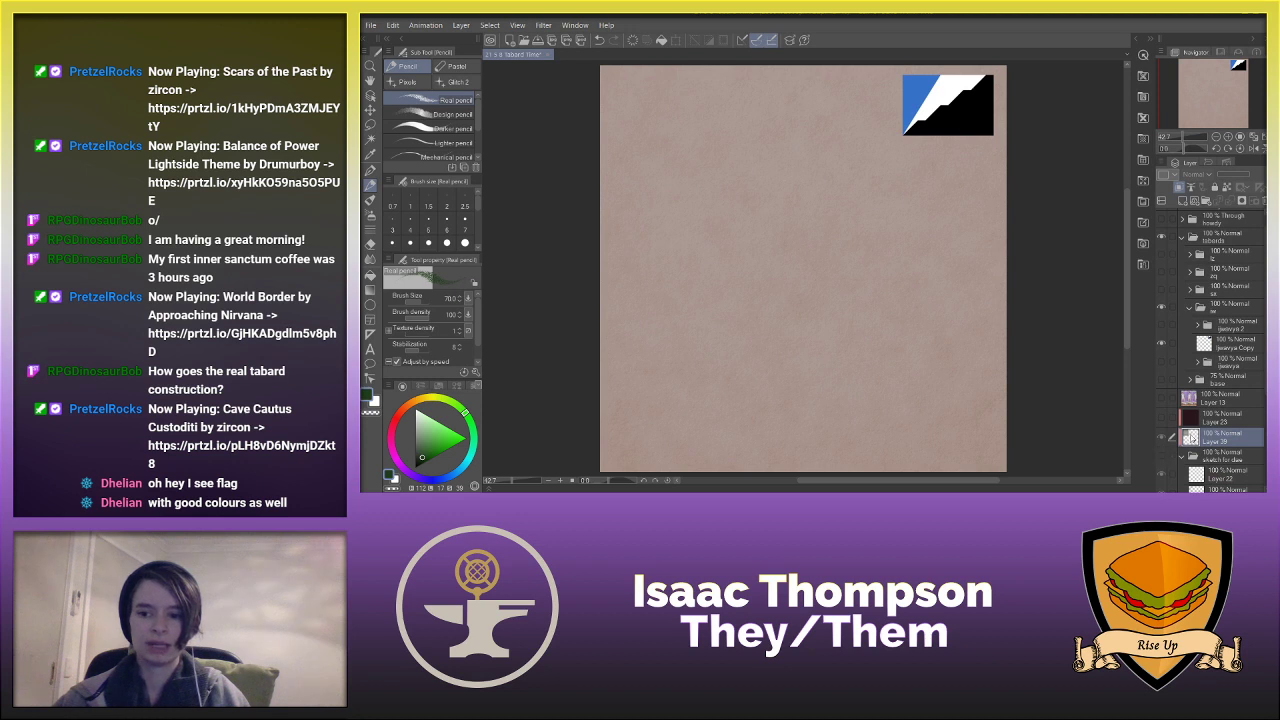
drag(1196, 438, 1204, 416)
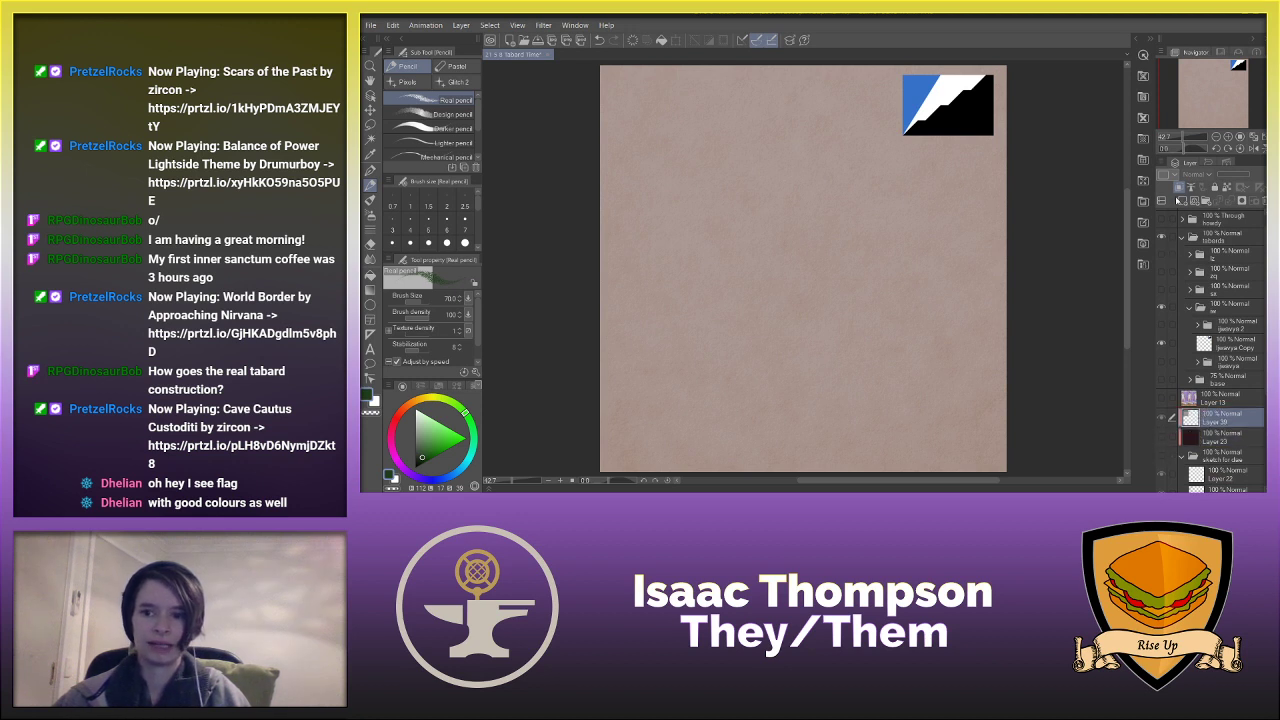
- Examine the paper tabard pattern's sleeves, neckline and stepped hem up close, and hide the photo again
scroll(669, 124, up, 2)
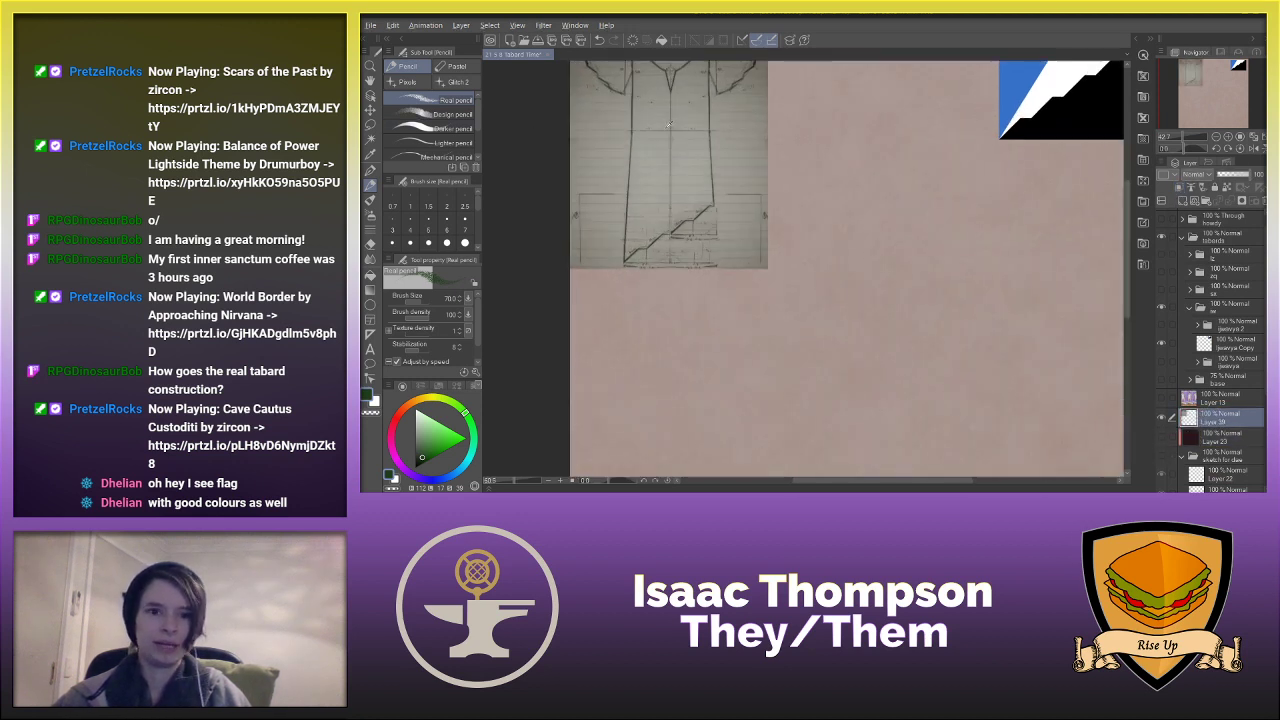
scroll(669, 124, up, 4)
mouse_move(1127, 235)
mouse_down()
mouse_move(1130, 190)
mouse_move(1131, 209)
mouse_up()
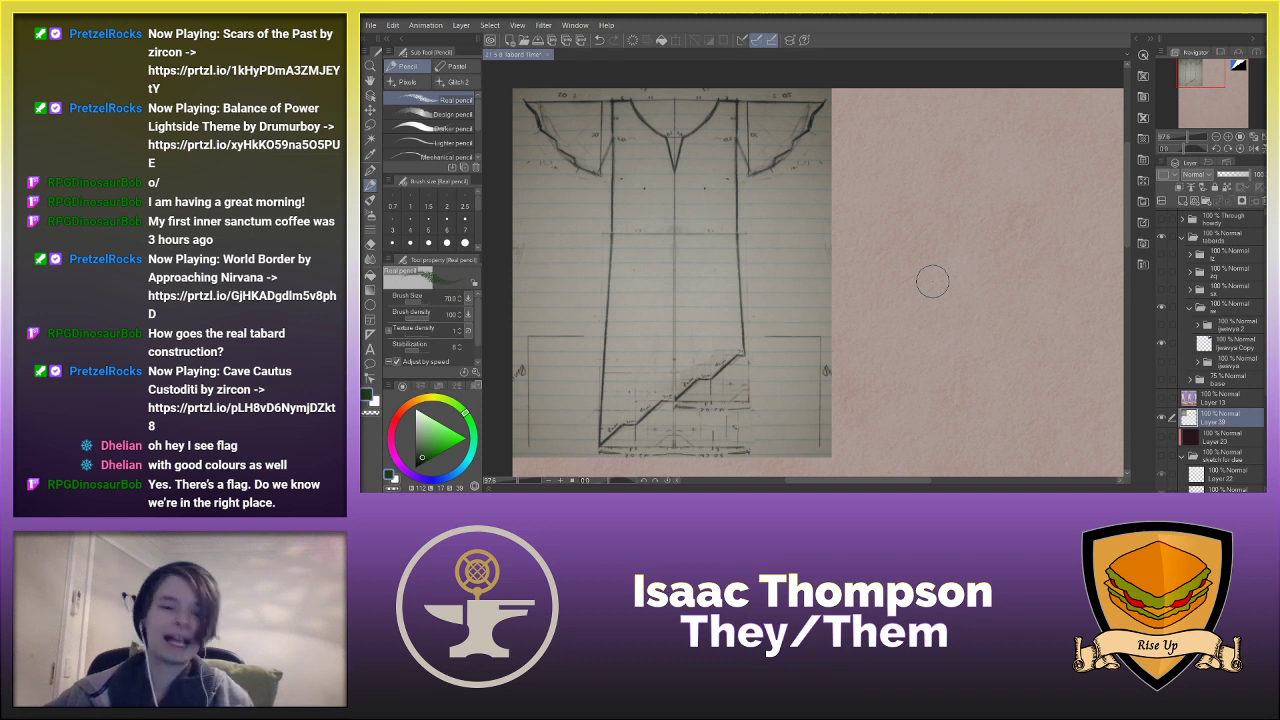
key(ctrl+0)
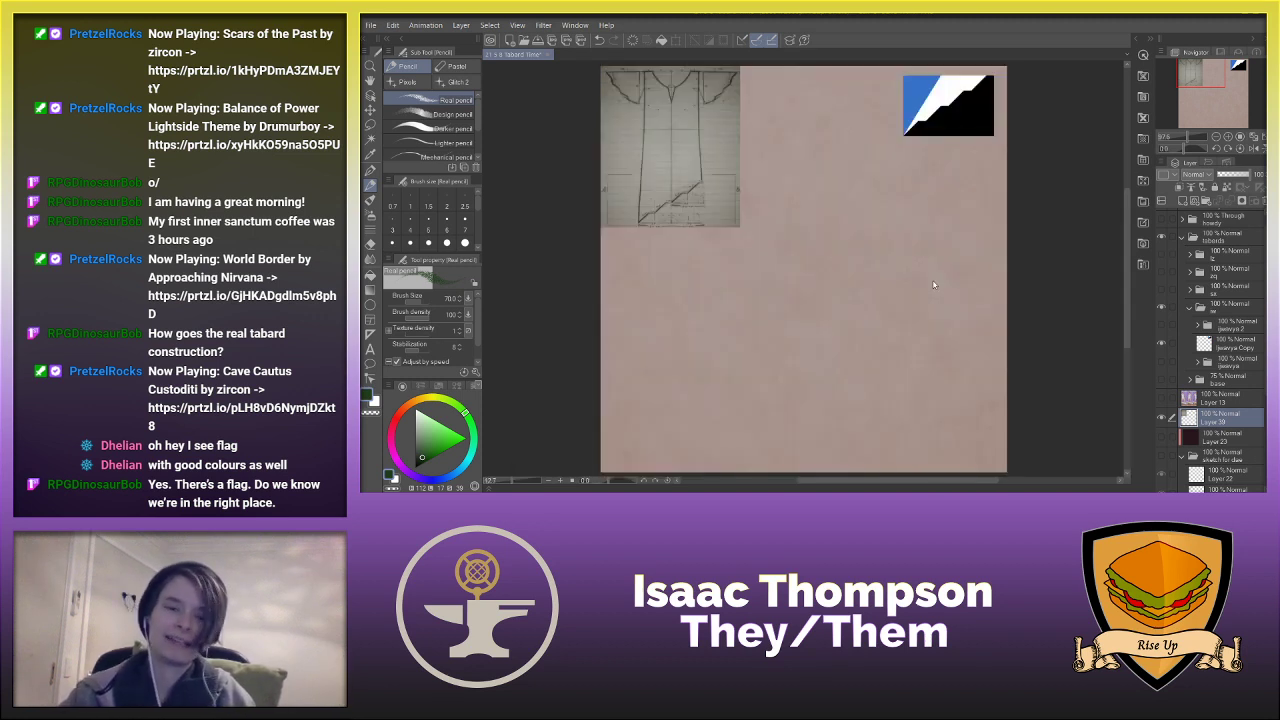
key(ctrl+z)
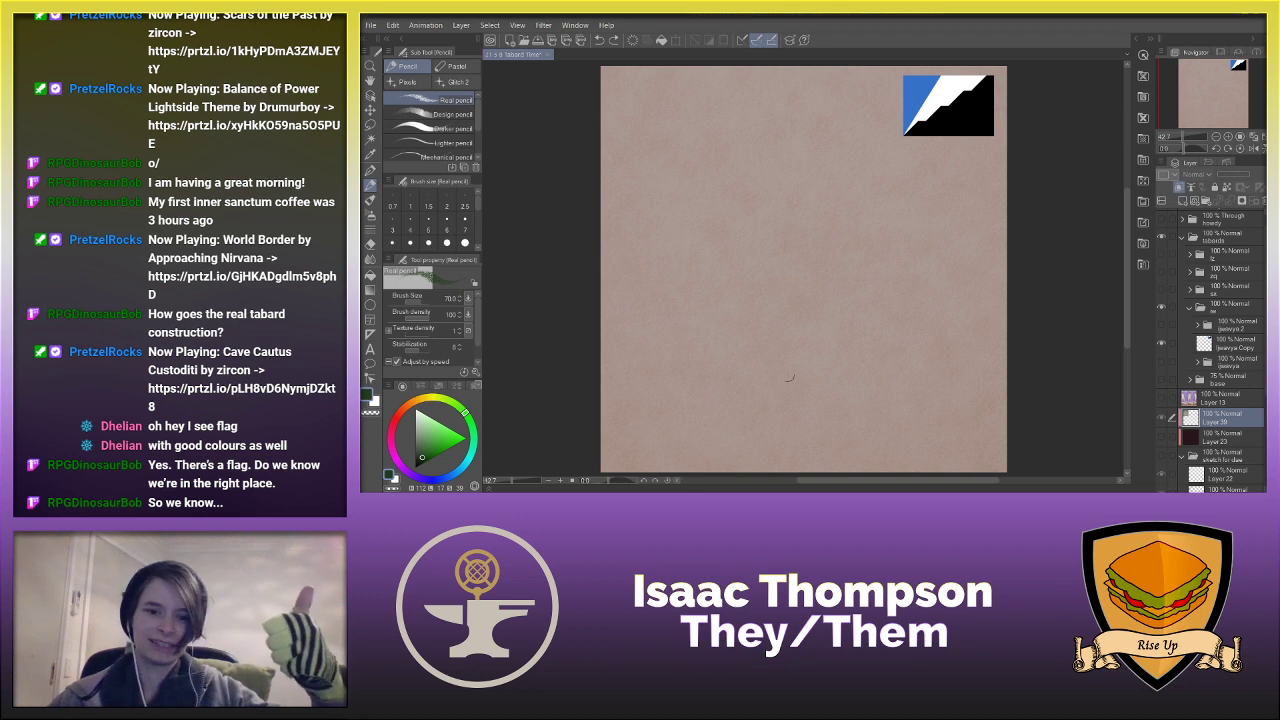
- Show the base figure wearing the purple tunic outfit and add a clipped layer above the outfit's folder
click(1161, 379)
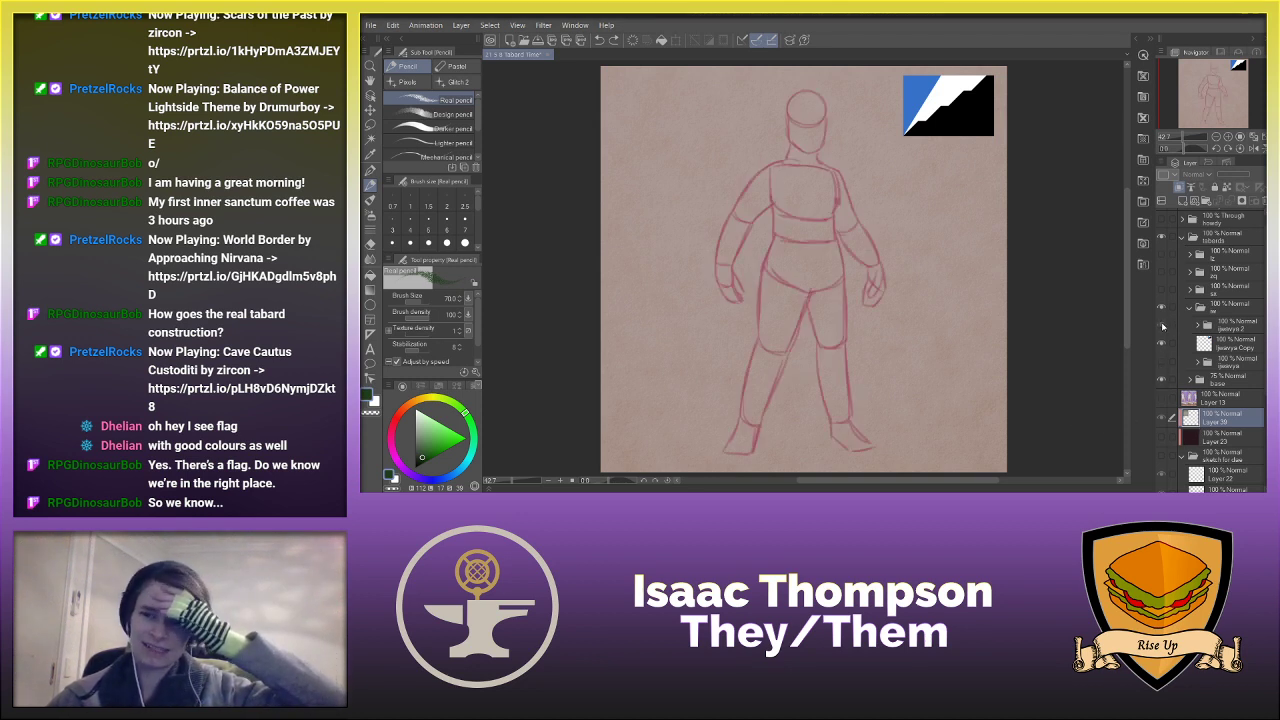
click(1161, 326)
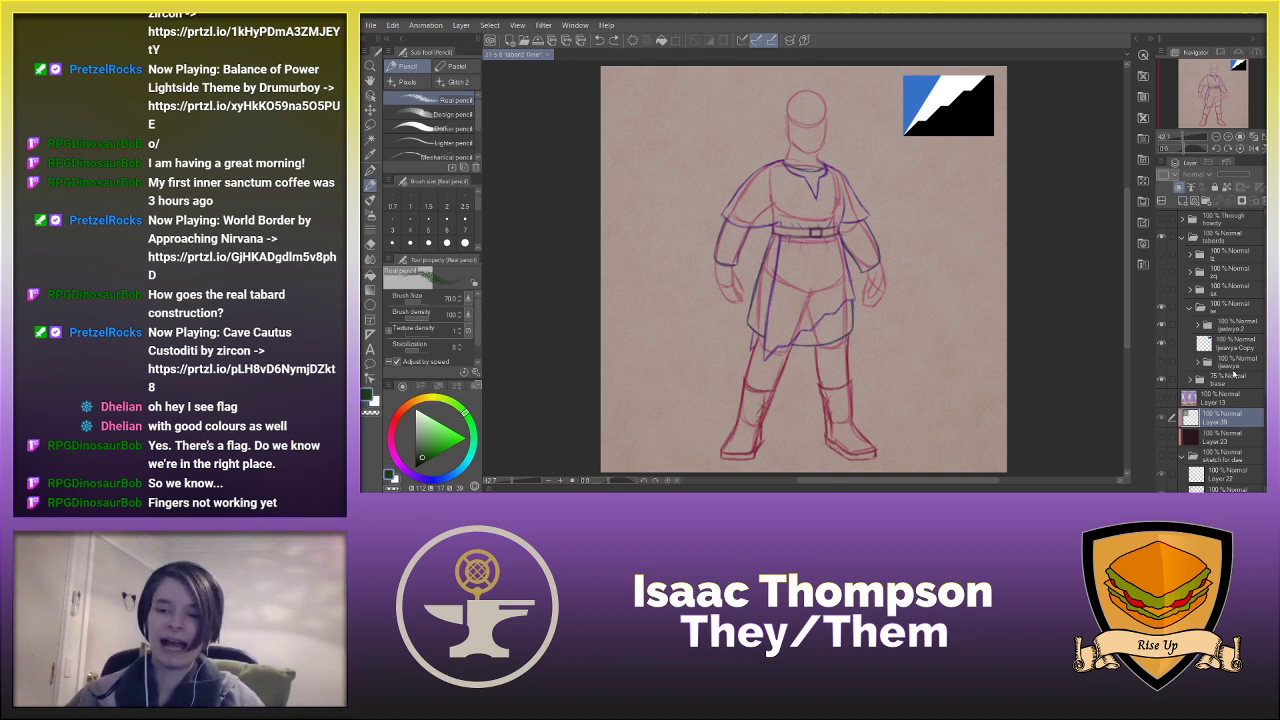
click(1226, 378)
click(1230, 364)
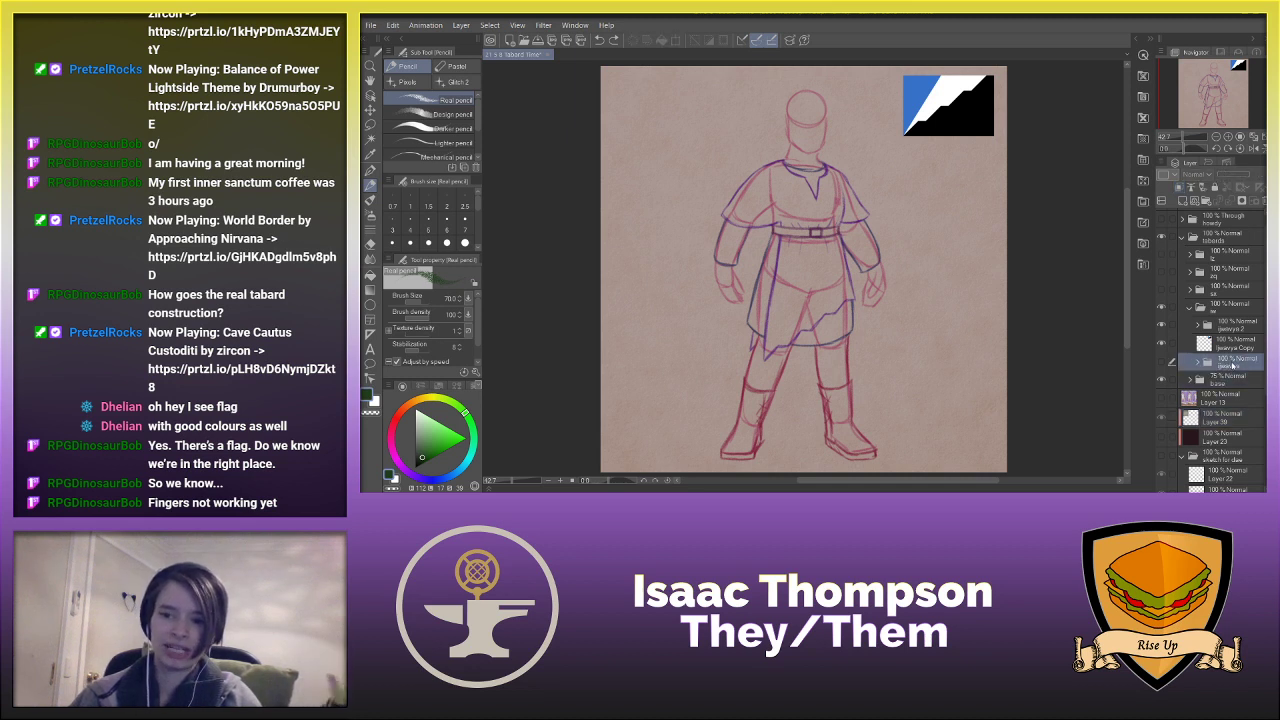
click(1226, 326)
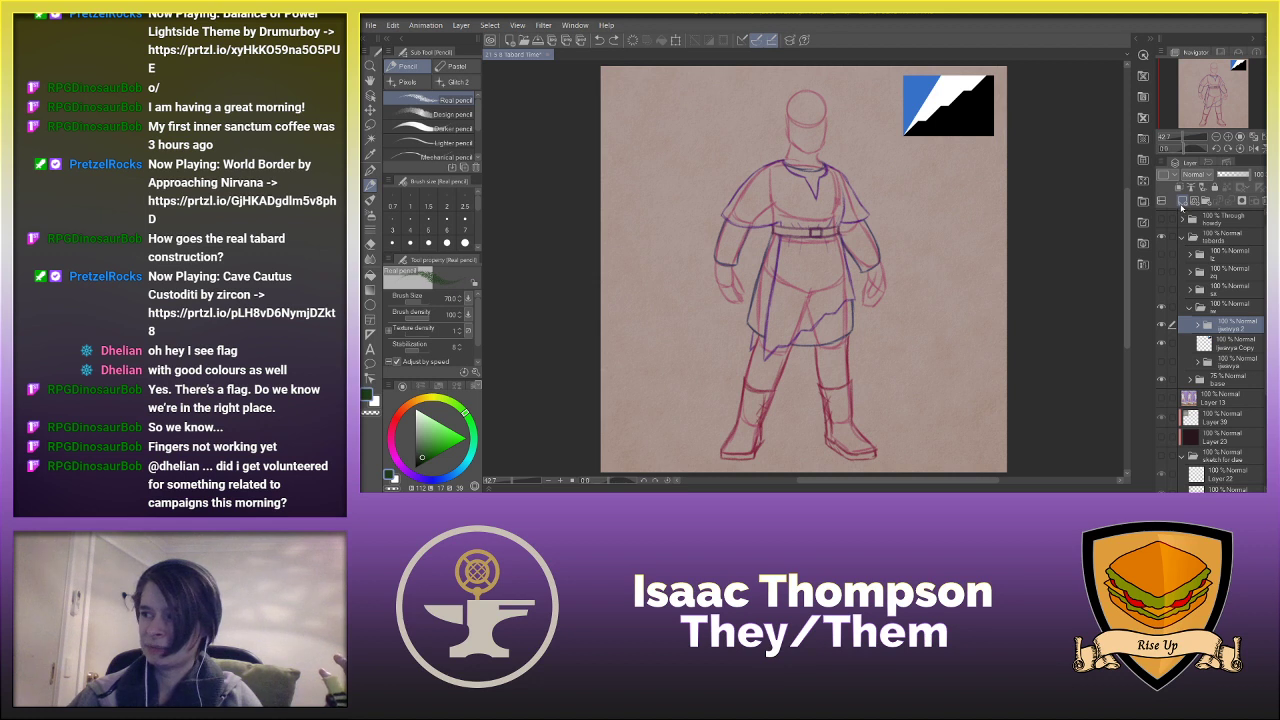
click(1182, 201)
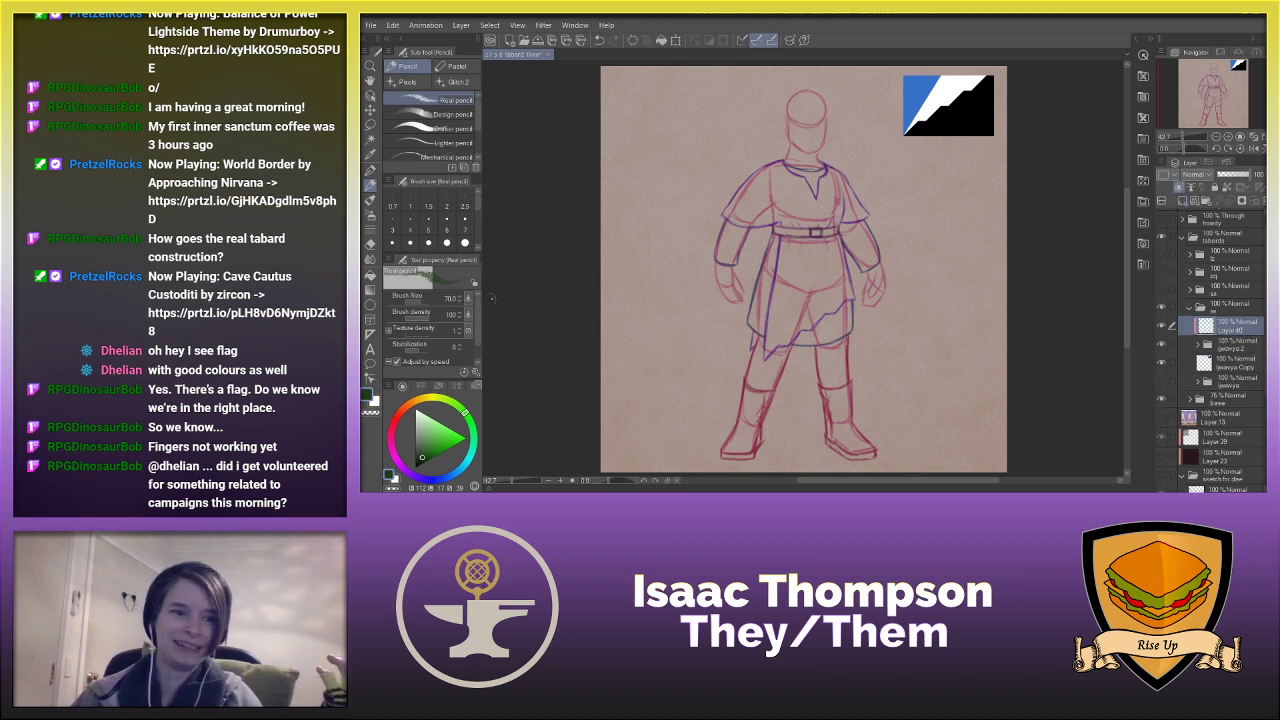
- Add a new layer and move it out above the tabards folder
click(370, 273)
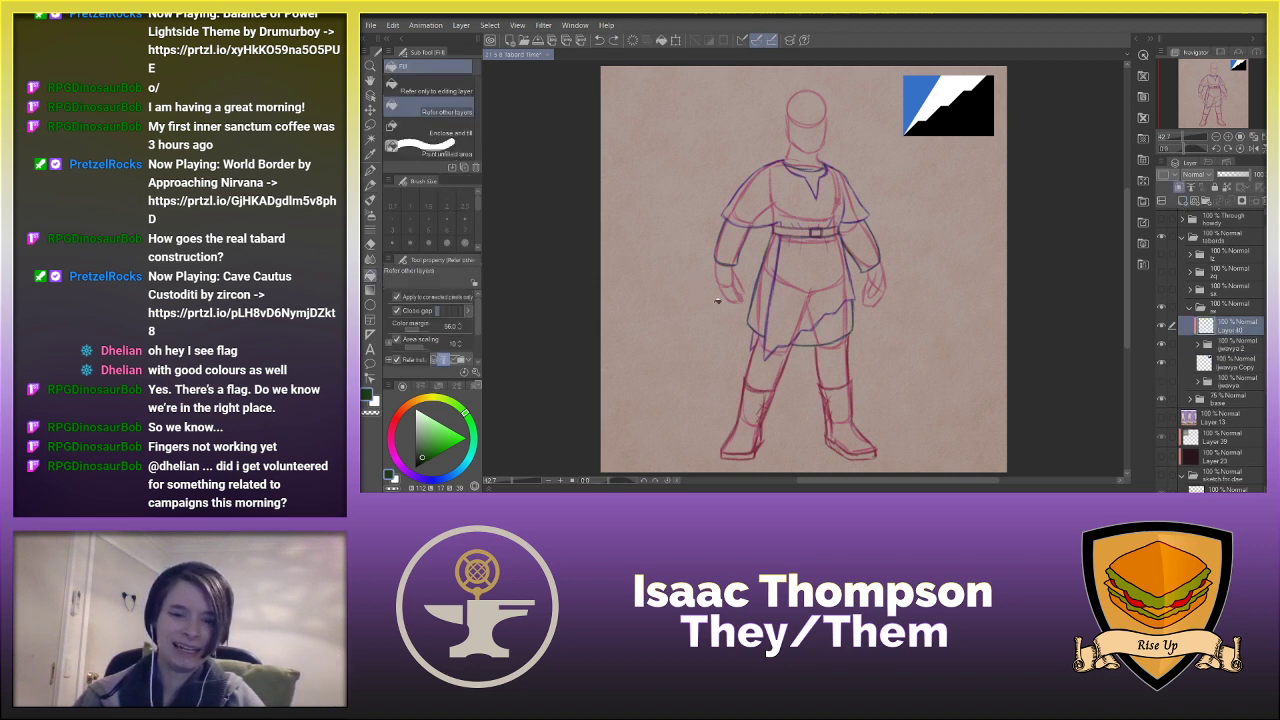
click(1205, 239)
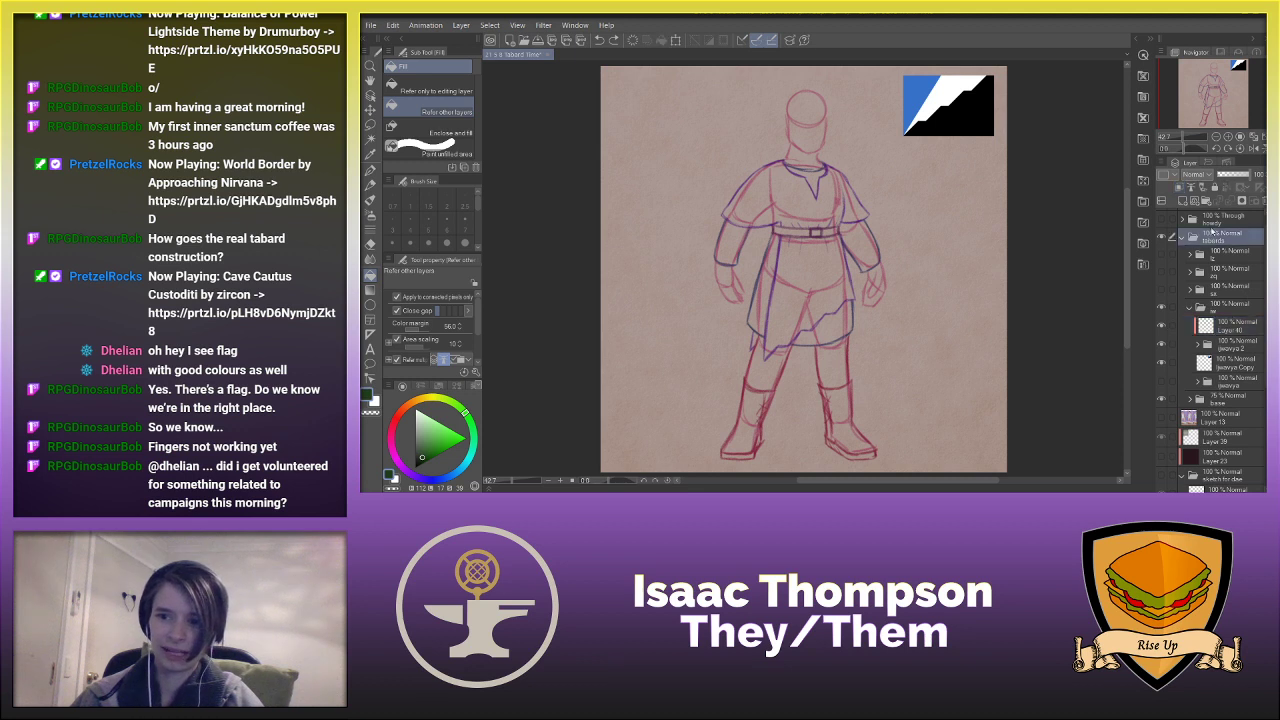
click(1182, 201)
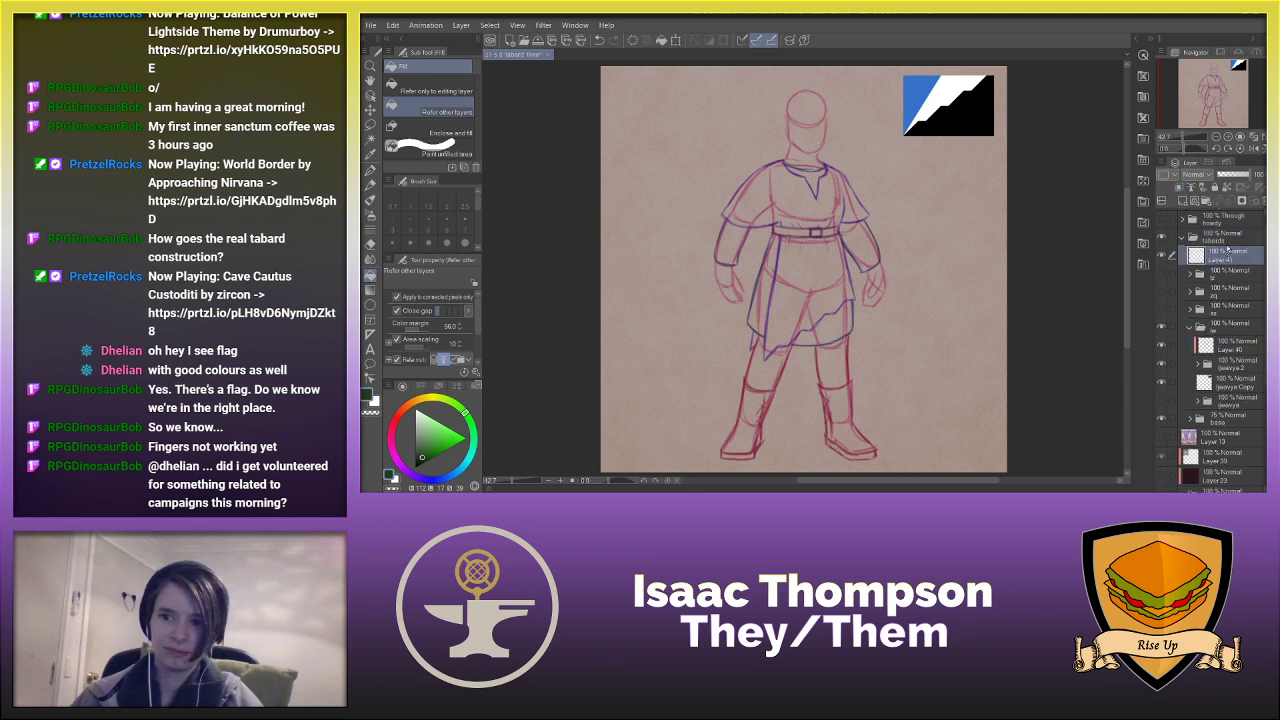
drag(1228, 250, 1220, 230)
- Choose dark red and paint a solid oval swatch beside the figure with the G-pen, undoing the pencil scribble
click(370, 185)
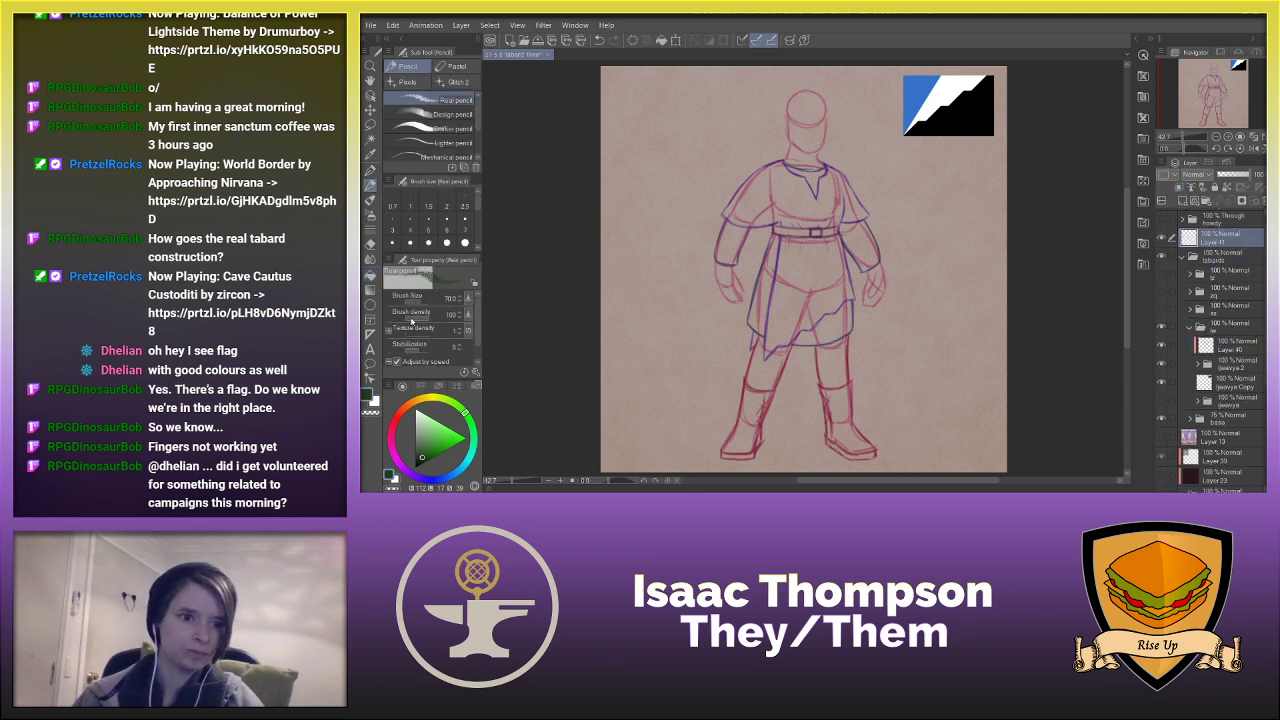
click(407, 472)
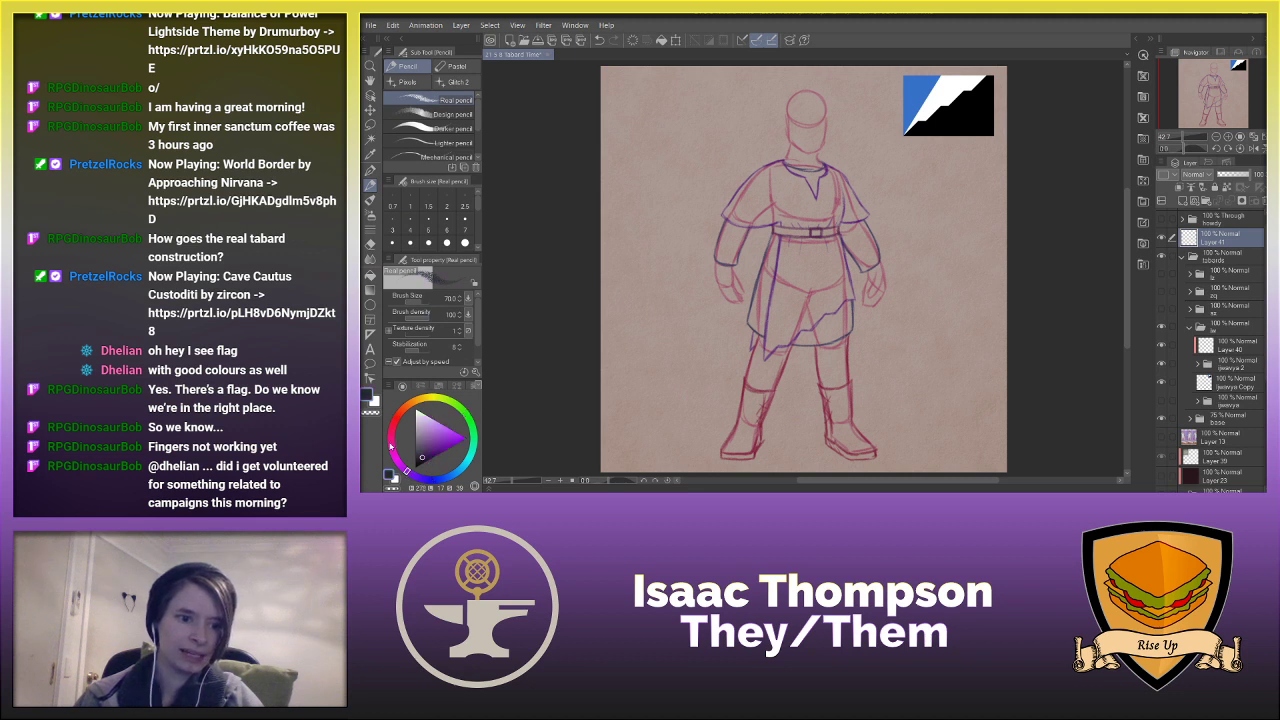
click(394, 424)
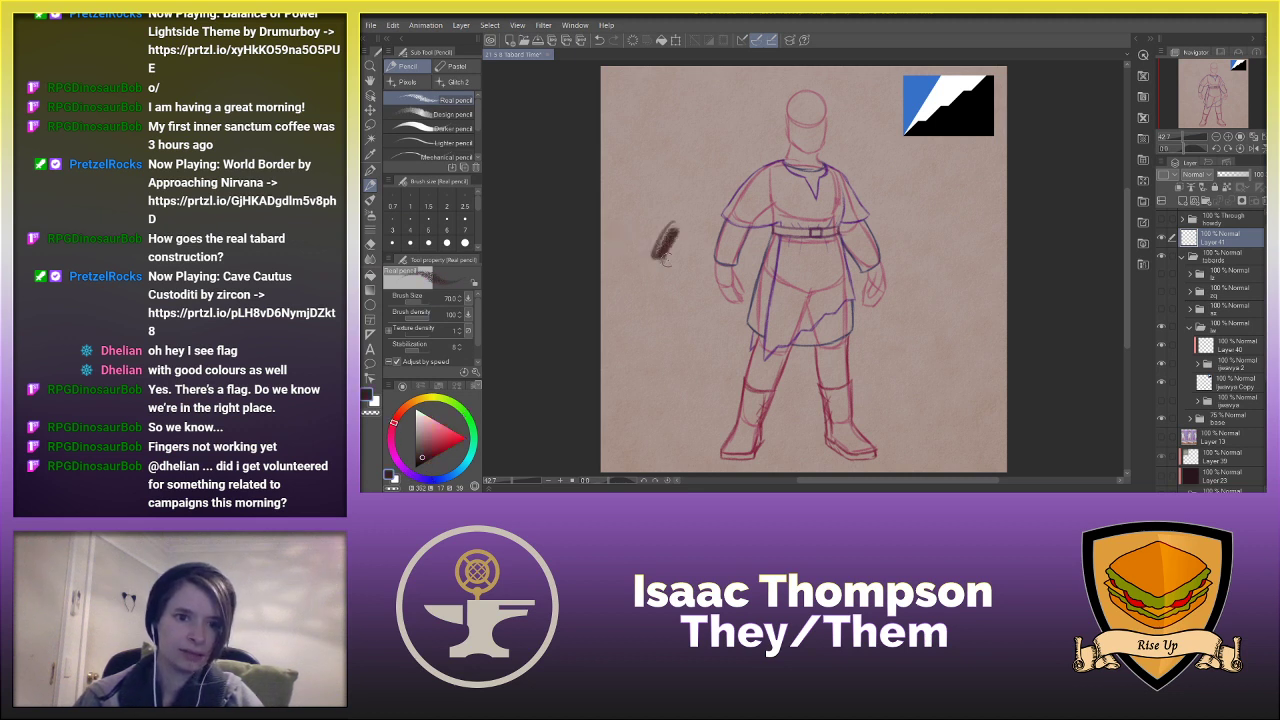
click(369, 172)
drag(657, 189, 640, 181)
key(ctrl+z)
- Fill the clipped Layer 40 with dark red to recolour the outfit's lines, shifting the hue slightly towards magenta
click(1235, 347)
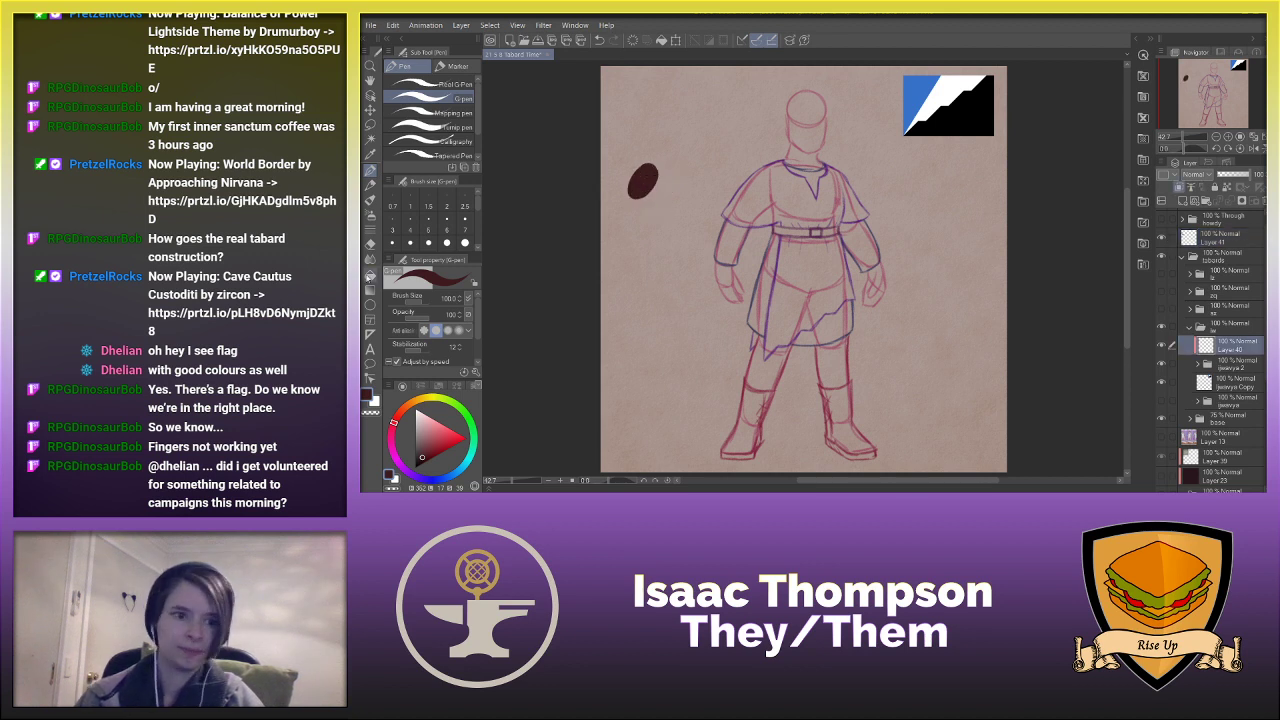
click(369, 274)
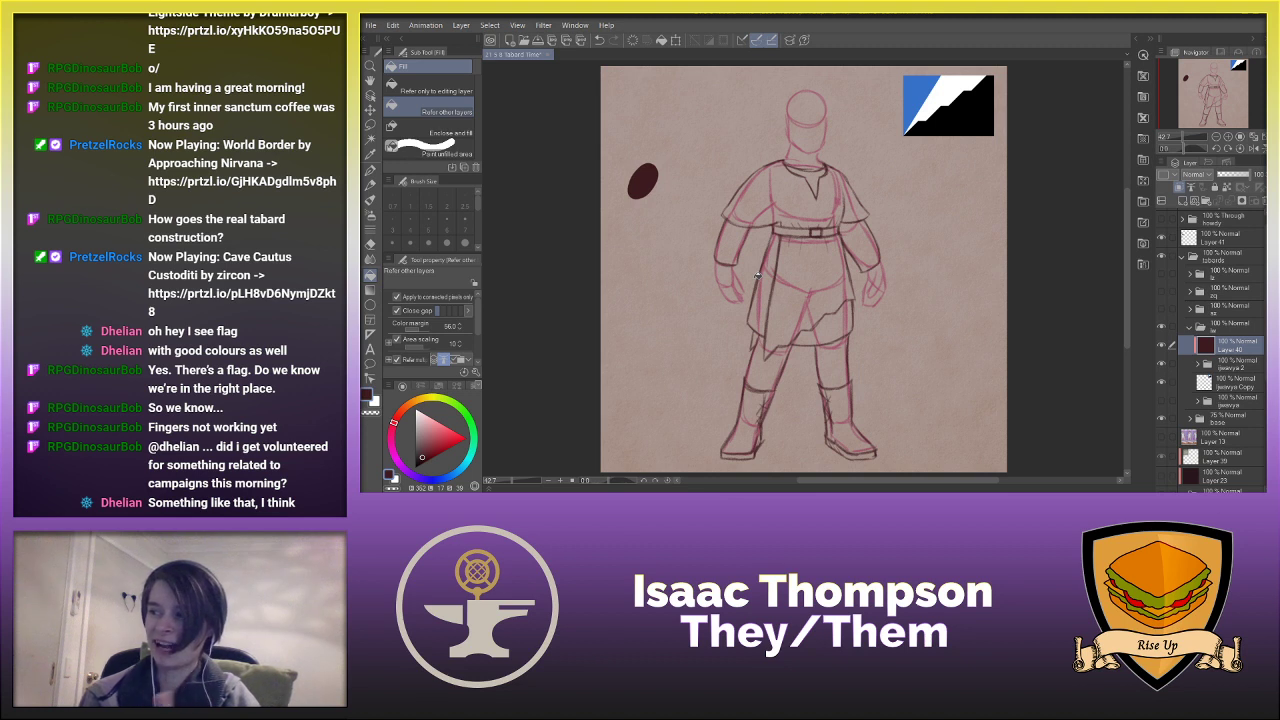
click(394, 449)
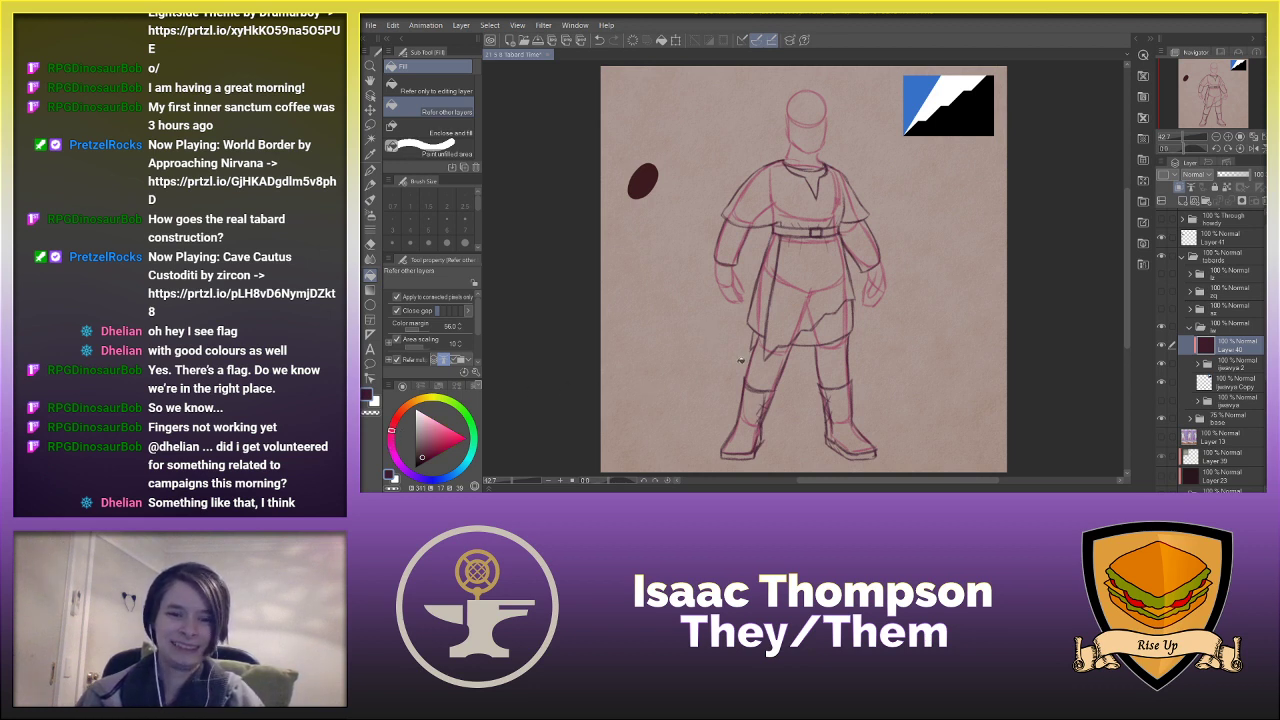
click(1216, 241)
key(Delete)
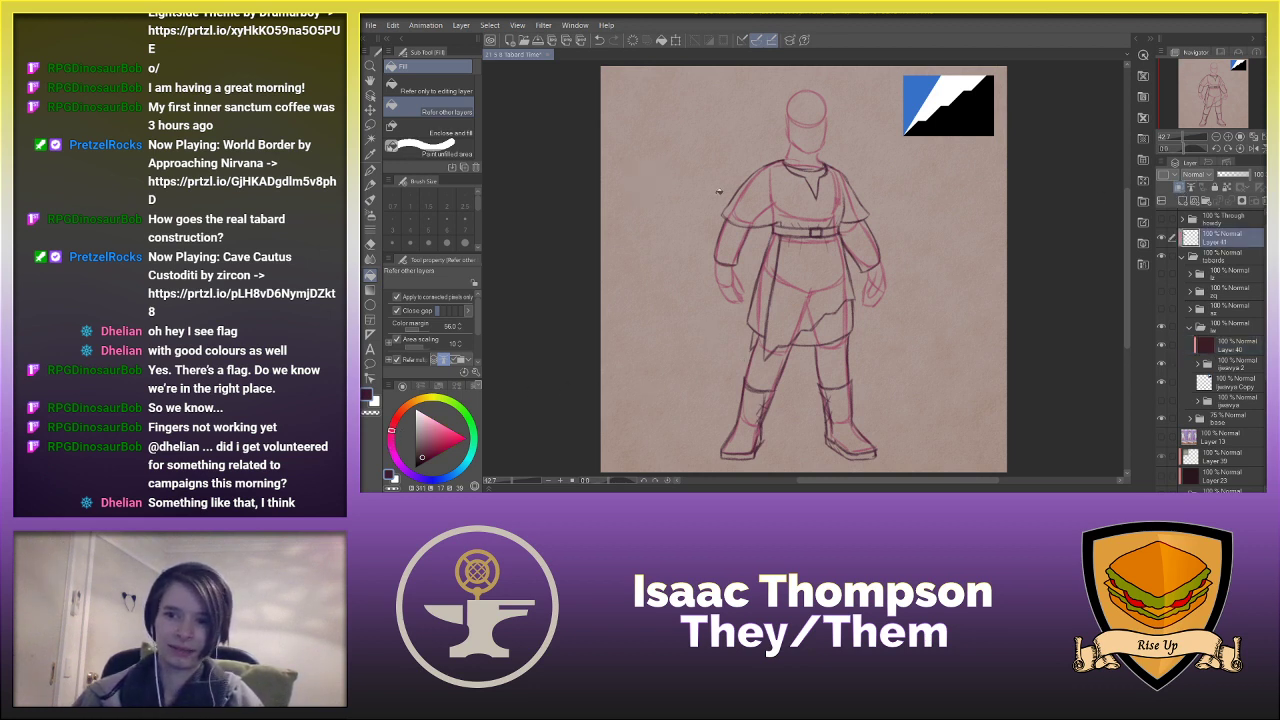
key(ctrl+z)
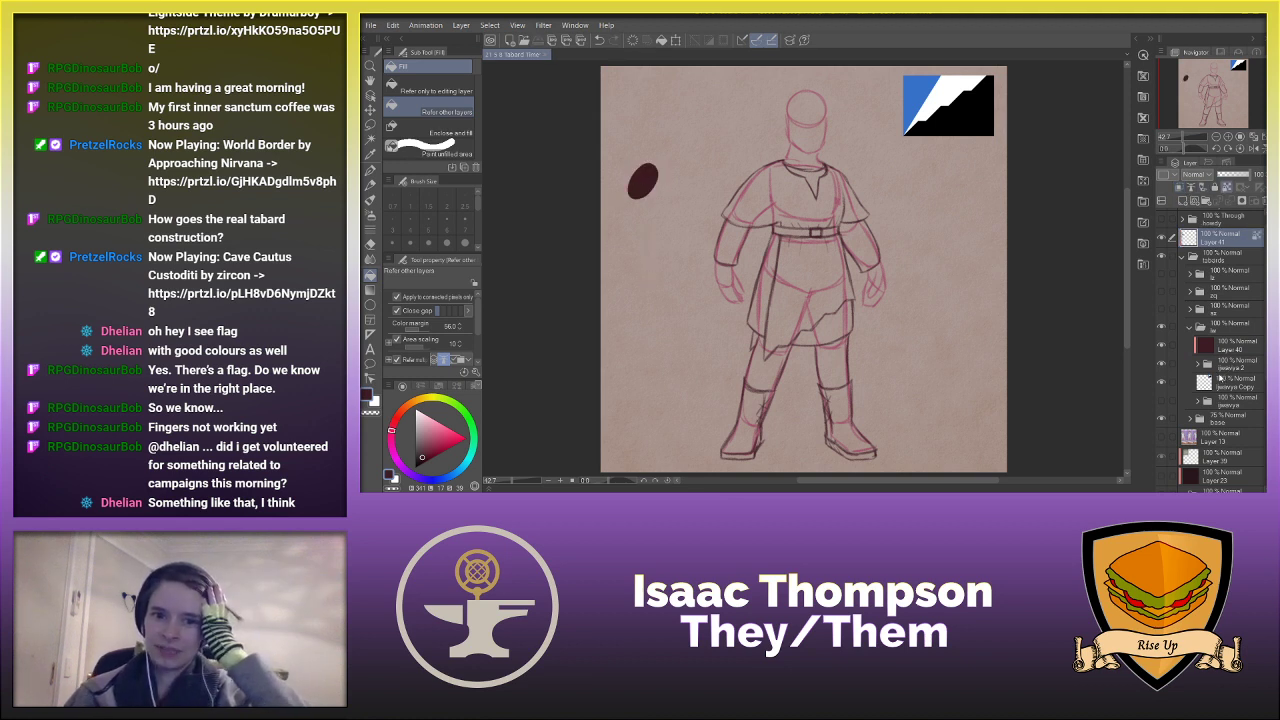
- Create a folder named col beneath the outfit's line art and add a new layer inside it
click(1230, 420)
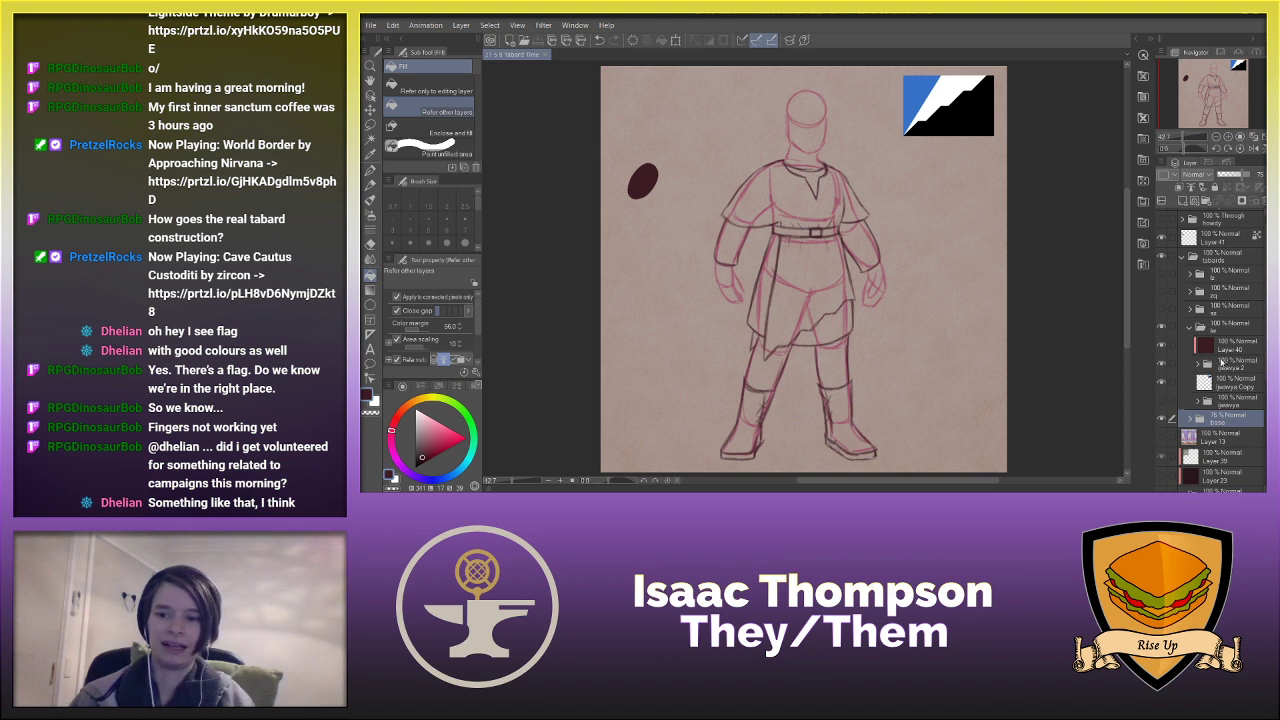
click(1222, 387)
key(ctrl+g)
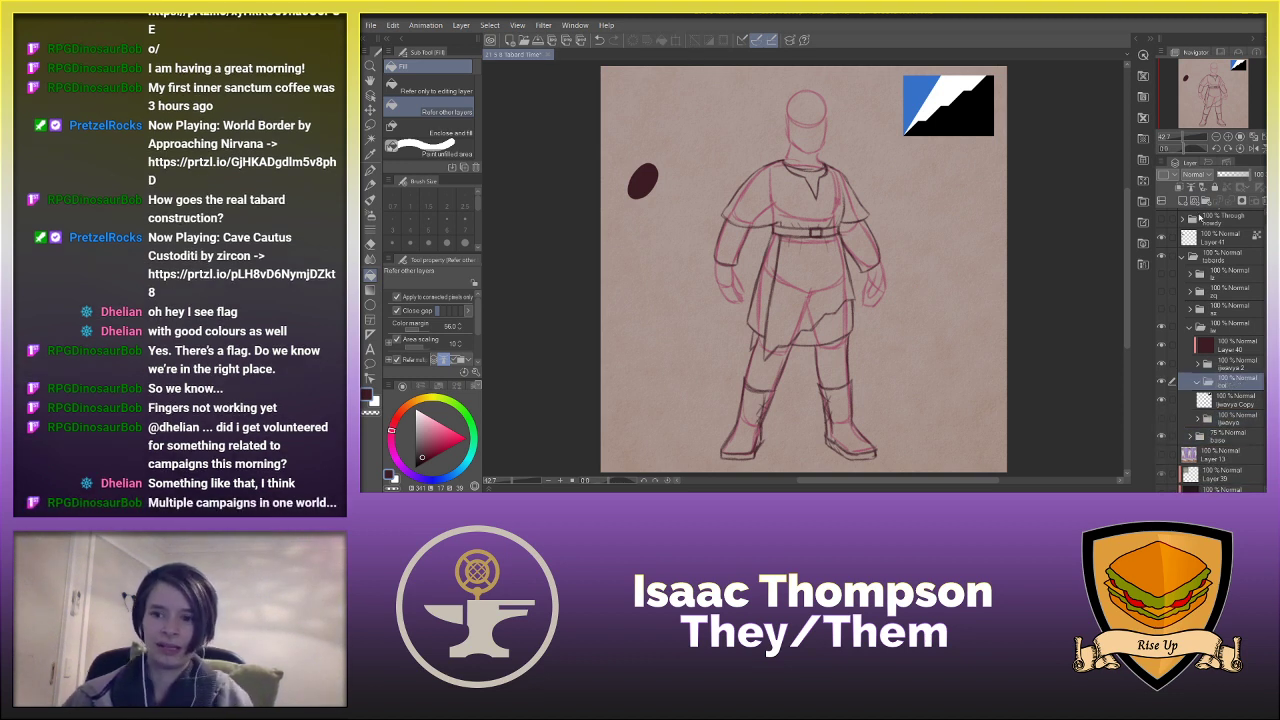
click(1182, 201)
click(370, 171)
key(p)
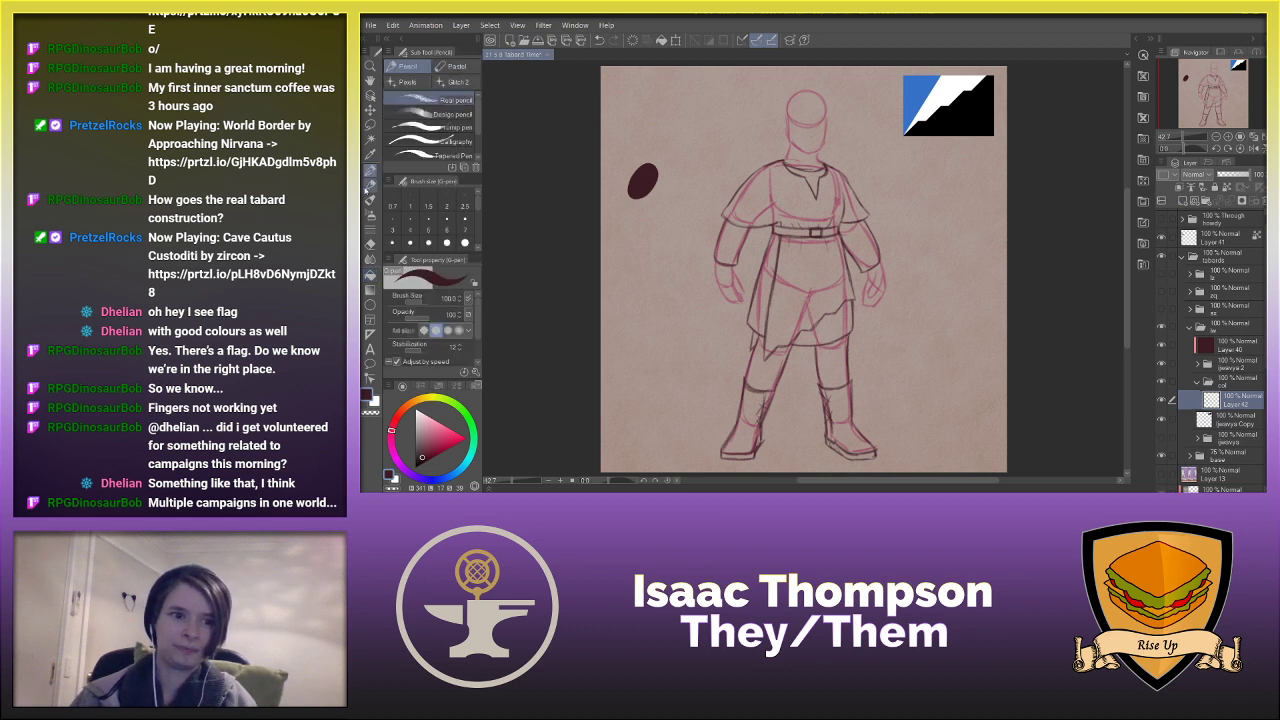
drag(703, 263, 730, 314)
mouse_move(765, 138)
mouse_down()
mouse_move(771, 106)
mouse_move(814, 79)
mouse_move(845, 135)
mouse_up()
key(ctrl+z)
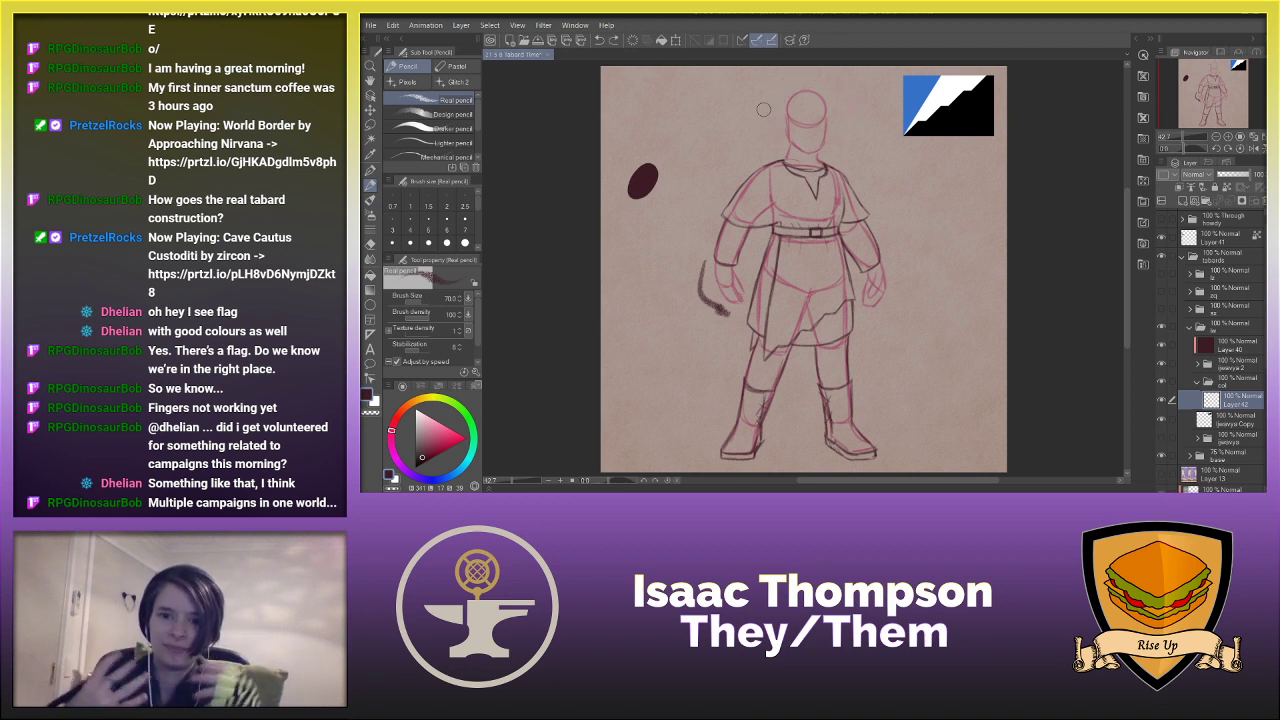
drag(896, 270, 865, 332)
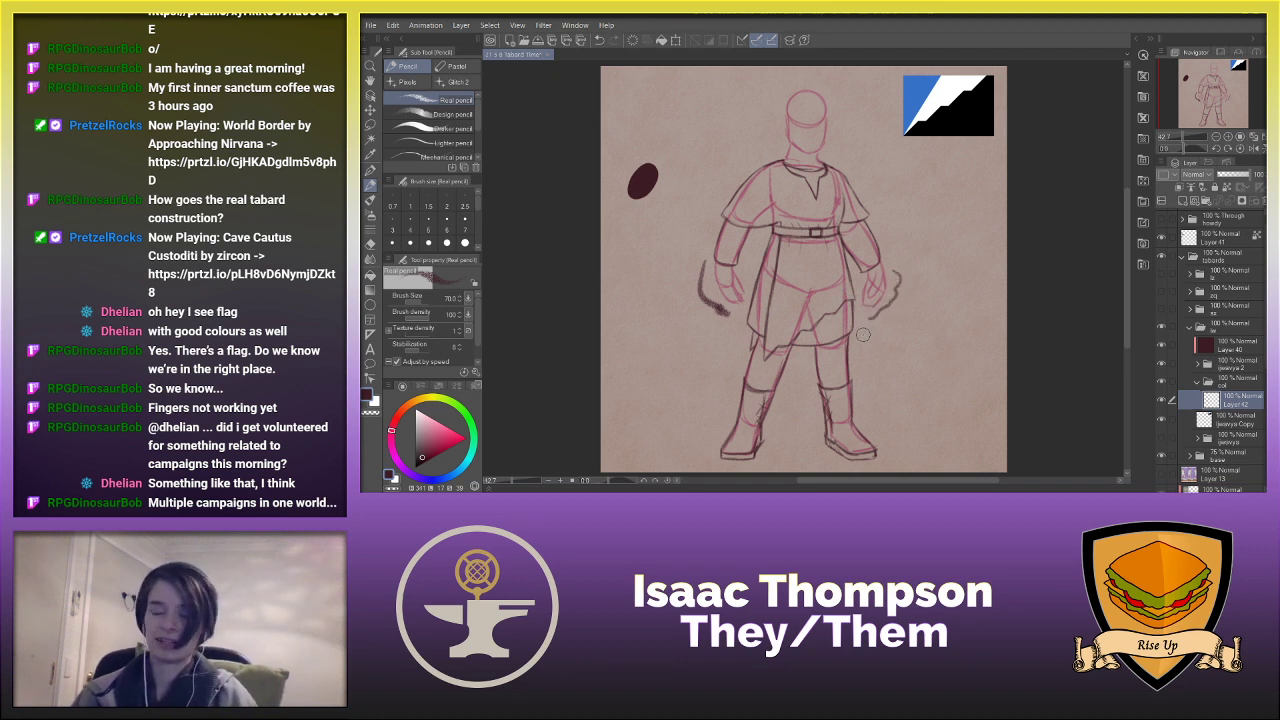
mouse_move(838, 155)
mouse_down()
mouse_move(815, 80)
mouse_move(750, 145)
mouse_move(800, 72)
mouse_move(853, 160)
mouse_up()
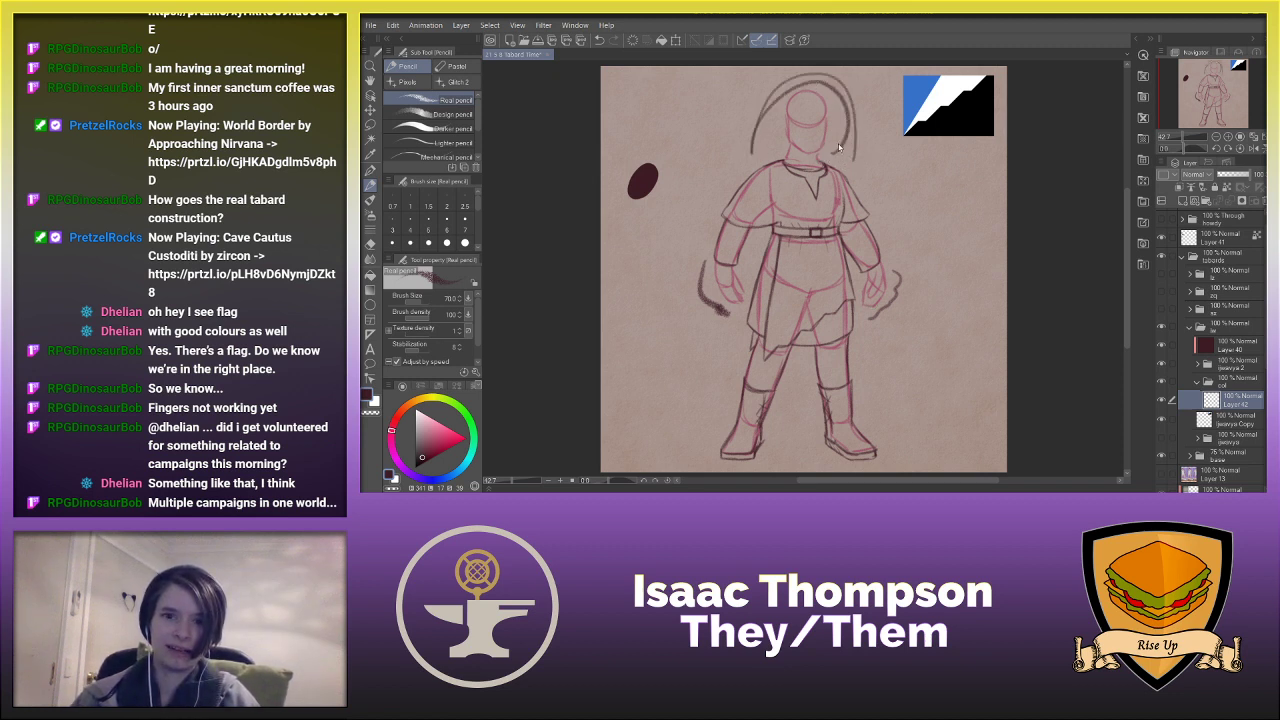
key(ctrl+z)
key(ctrl+z)
key(ctrl+z)
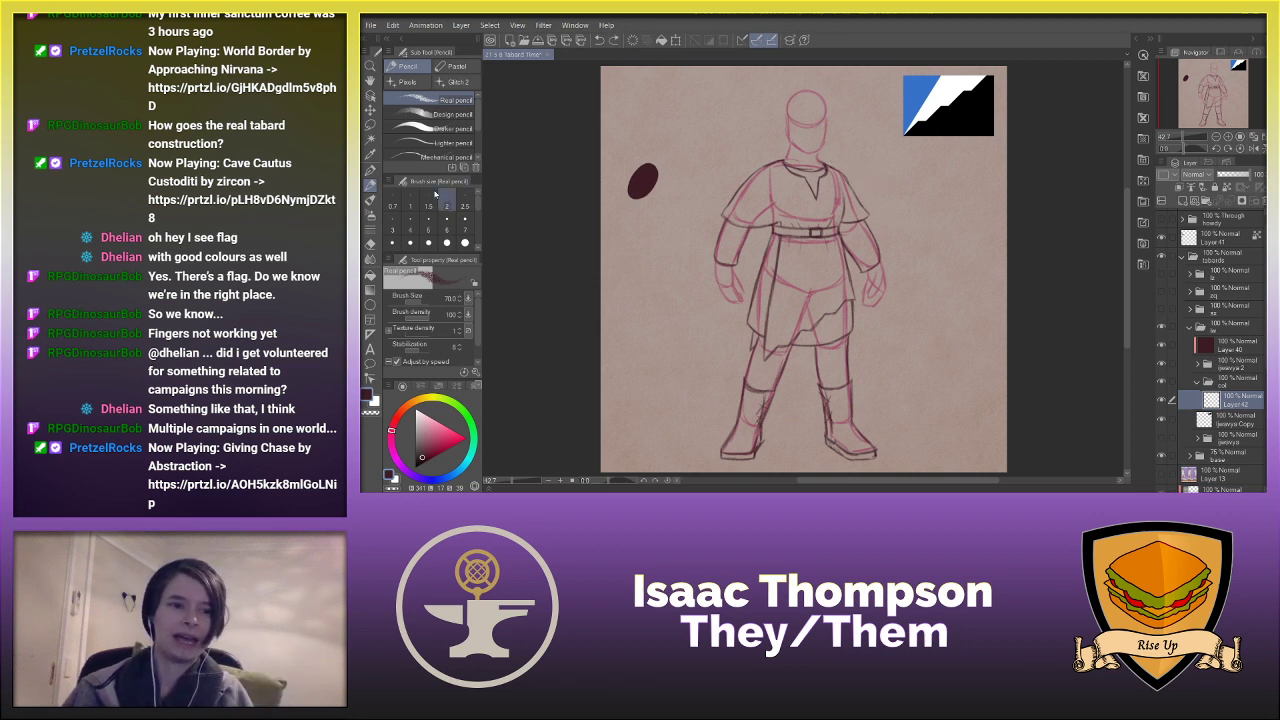
- Switch to the G-pen and rename the new layer inside the col folder as base
click(370, 171)
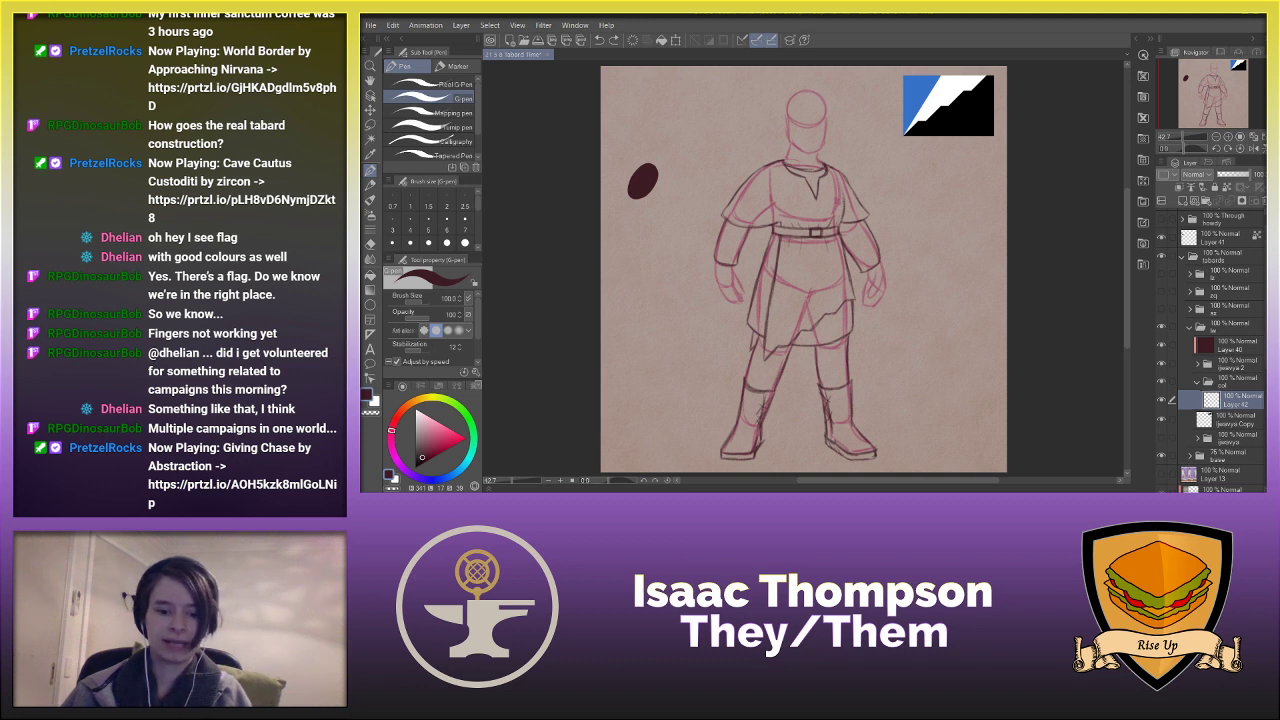
text(base)
key(Return)
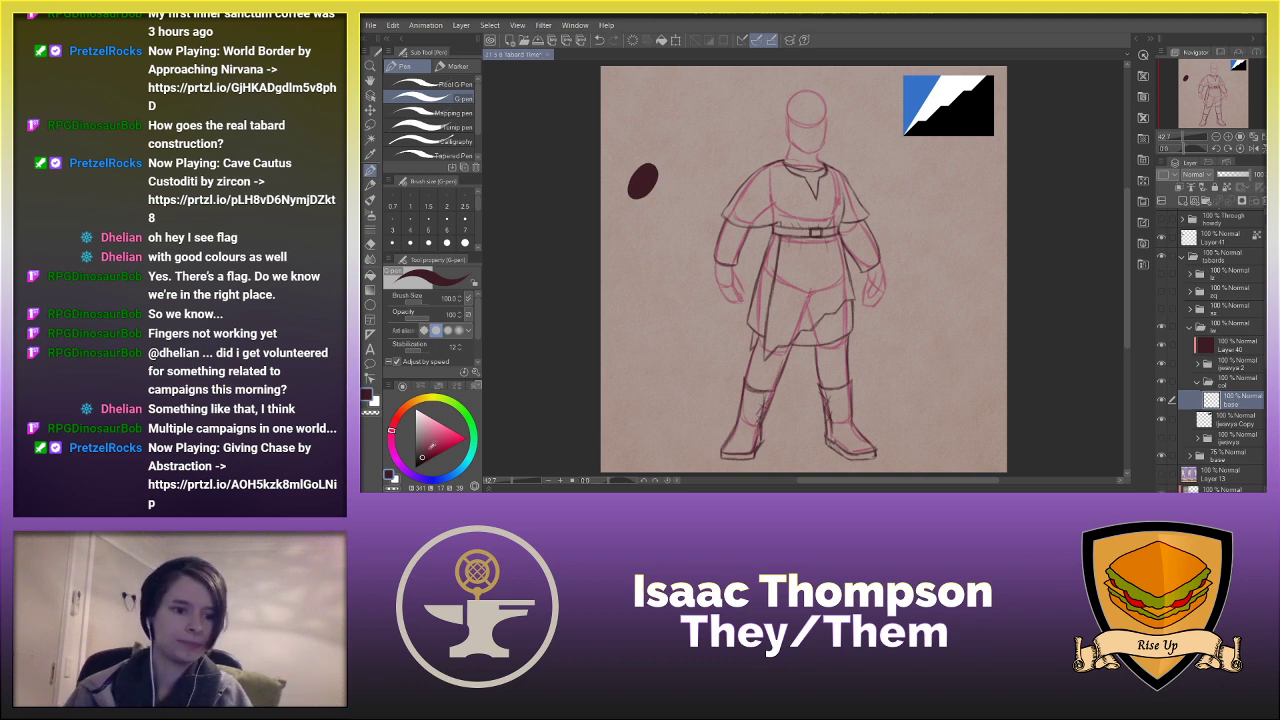
click(428, 435)
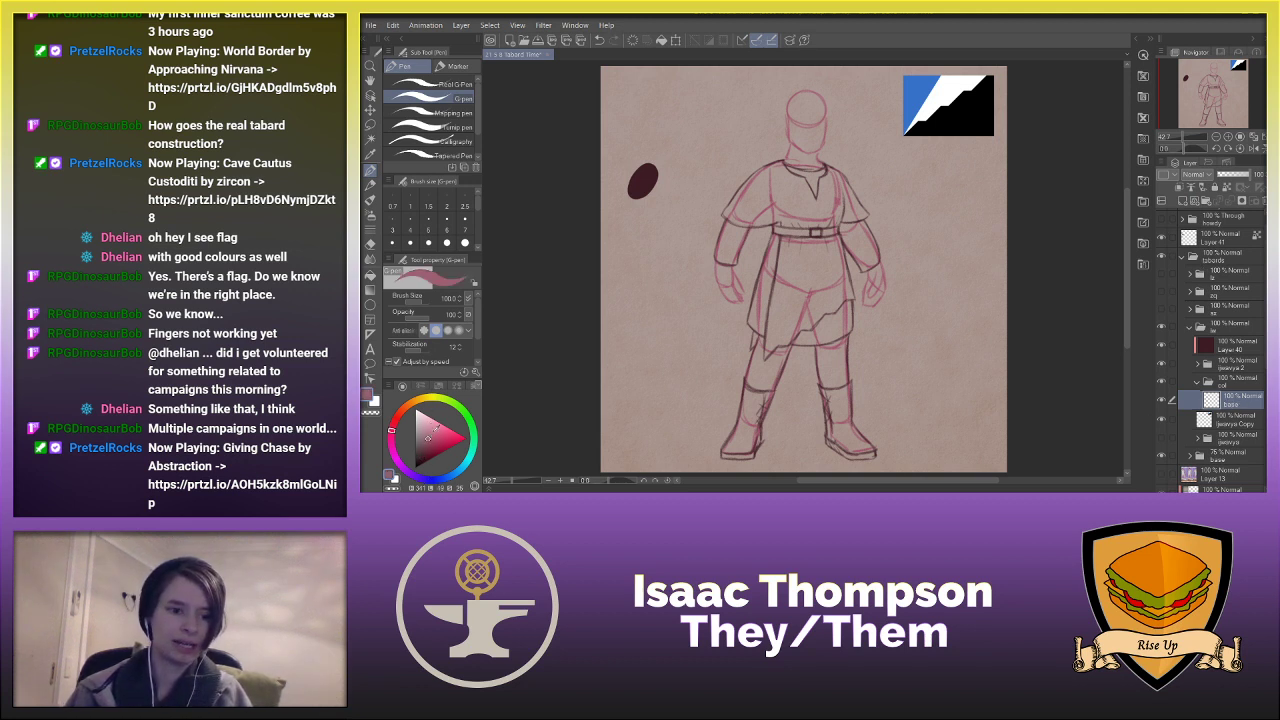
mouse_move(793, 236)
mouse_down()
mouse_move(785, 306)
mouse_move(786, 275)
mouse_move(807, 322)
mouse_move(827, 320)
mouse_move(750, 410)
mouse_up()
key(ctrl+z)
key(ctrl+z)
key(ctrl+z)
drag(778, 332, 740, 452)
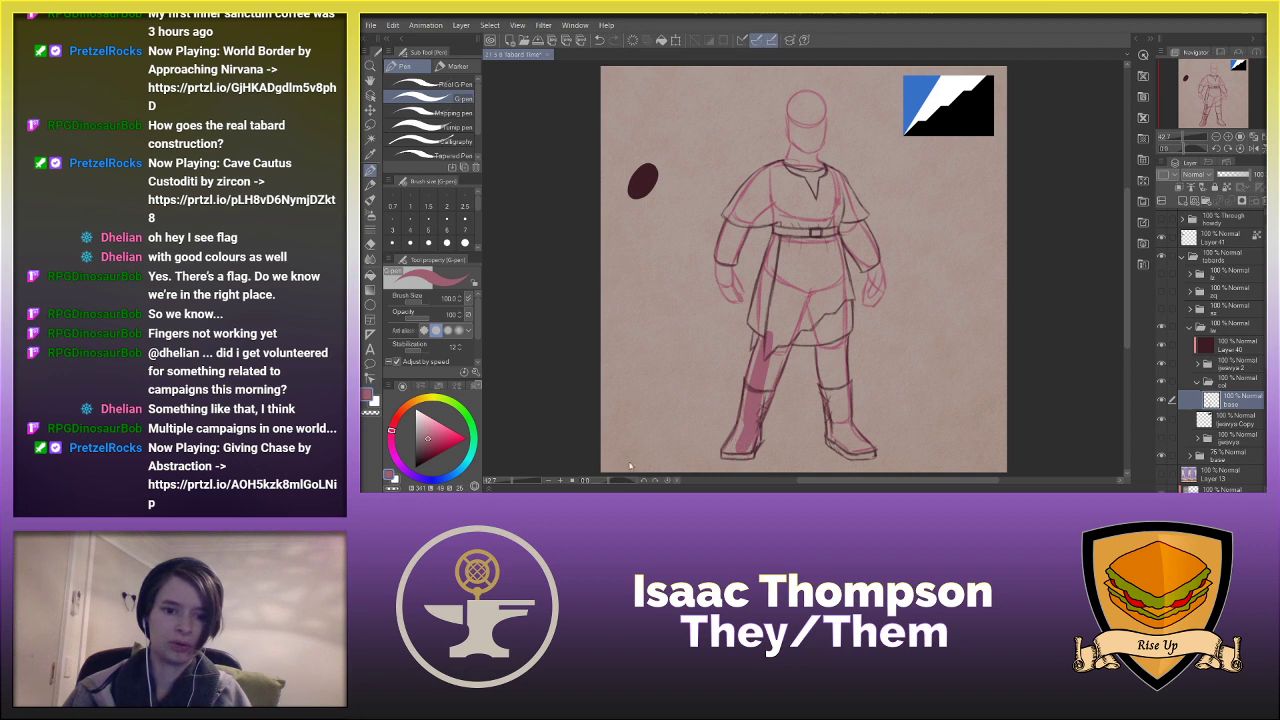
key(ctrl+z)
- Choose a mid green and block in the boots, legs and tunic skirt with the G-pen on the base layer
click(465, 412)
mouse_move(772, 346)
mouse_down()
mouse_move(744, 418)
mouse_move(740, 450)
mouse_move(752, 456)
mouse_move(759, 424)
mouse_up()
drag(781, 338, 767, 456)
key(ctrl+z)
mouse_move(830, 384)
mouse_down()
mouse_move(837, 428)
mouse_move(837, 391)
mouse_move(830, 421)
mouse_move(847, 418)
mouse_move(825, 434)
mouse_move(860, 449)
mouse_up()
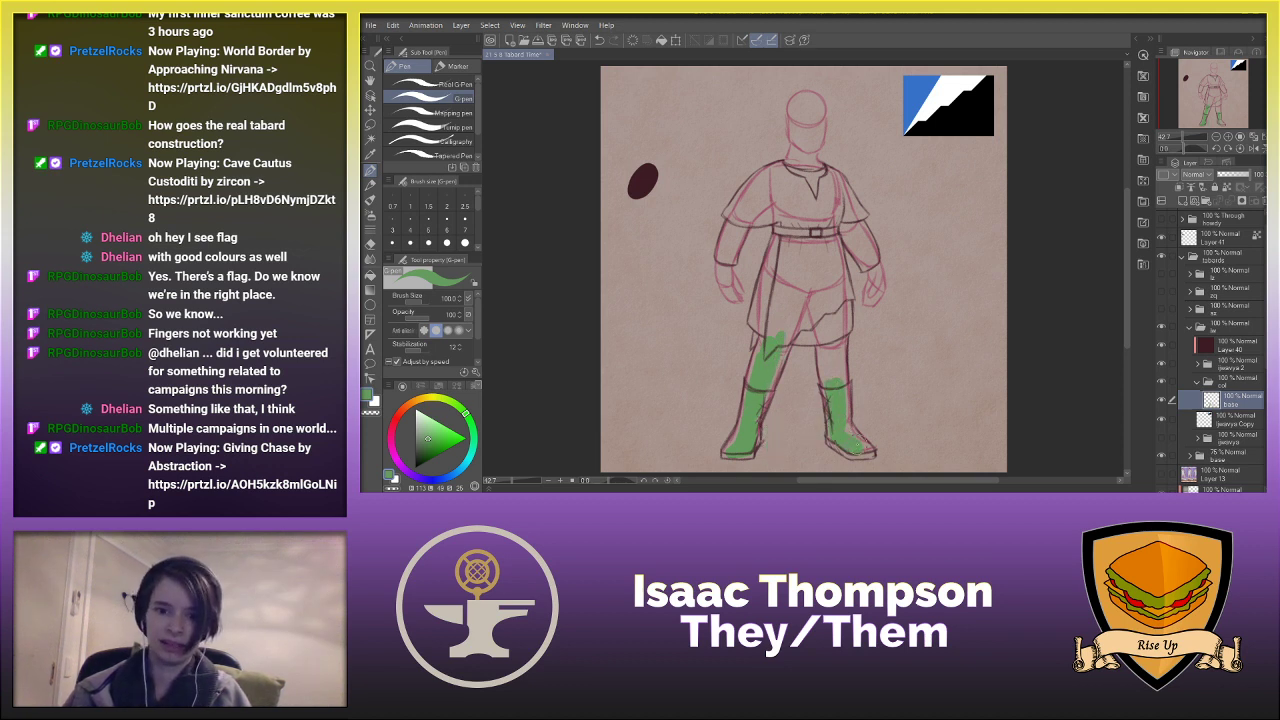
mouse_move(828, 378)
mouse_down()
mouse_move(830, 326)
mouse_move(840, 372)
mouse_move(838, 326)
mouse_move(780, 332)
mouse_move(835, 312)
mouse_move(834, 276)
mouse_up()
mouse_move(762, 306)
mouse_down()
mouse_move(775, 325)
mouse_move(776, 262)
mouse_move(775, 312)
mouse_move(800, 300)
mouse_move(810, 312)
mouse_move(808, 248)
mouse_move(826, 240)
mouse_move(838, 272)
mouse_up()
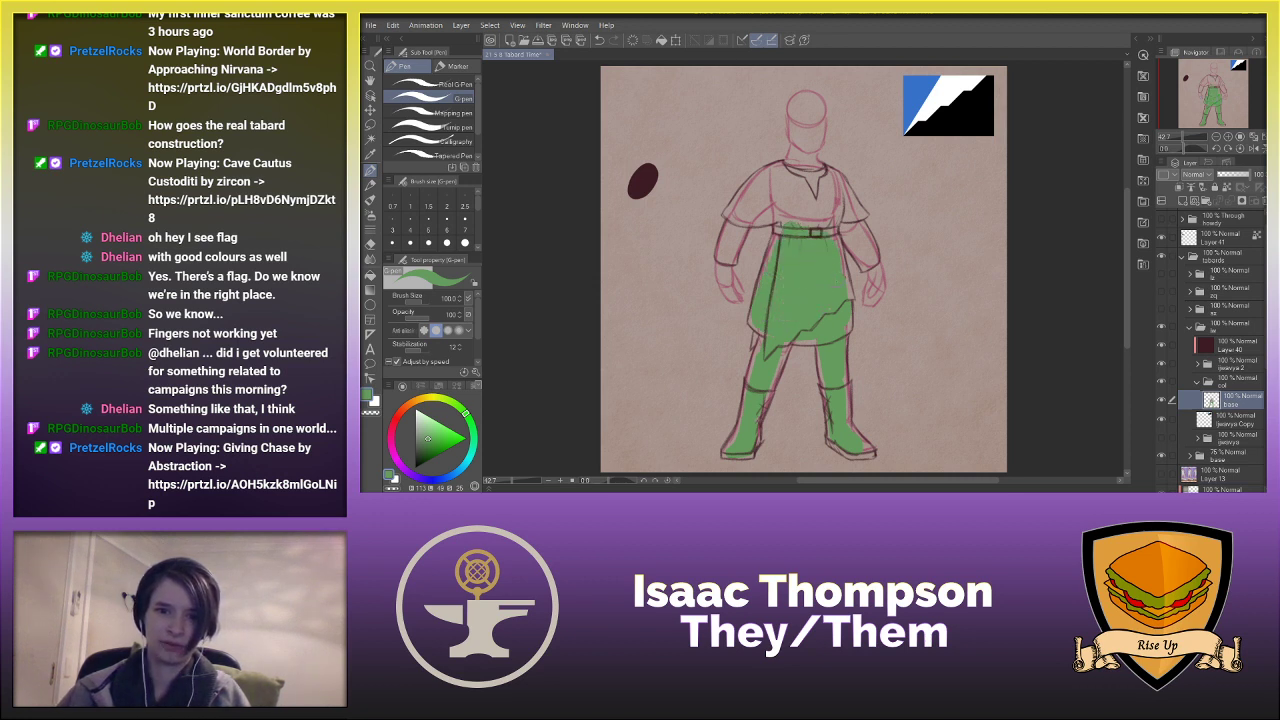
- Block in both sleeves, the shoulders and the chest of the tunic with the same green
drag(840, 206, 865, 256)
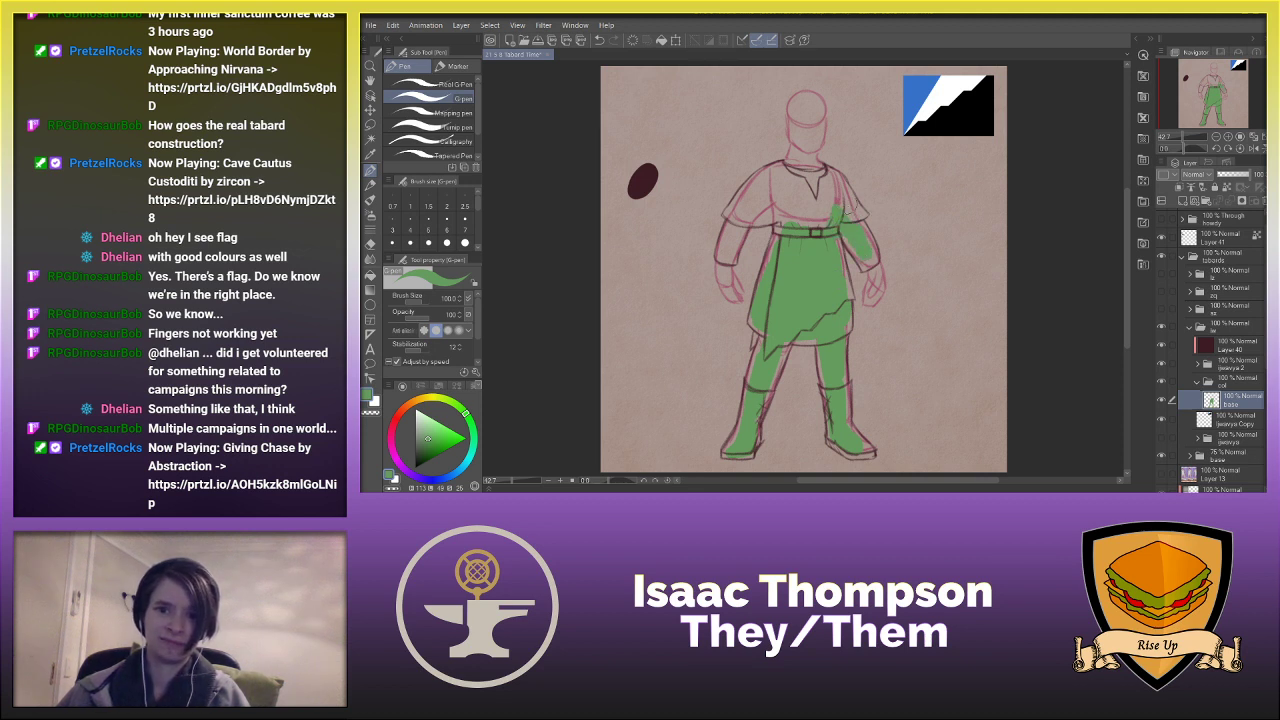
mouse_move(842, 192)
mouse_down()
mouse_move(797, 185)
mouse_move(805, 195)
mouse_move(790, 181)
mouse_move(800, 207)
mouse_move(784, 176)
mouse_move(730, 211)
mouse_move(746, 215)
mouse_move(738, 248)
mouse_up()
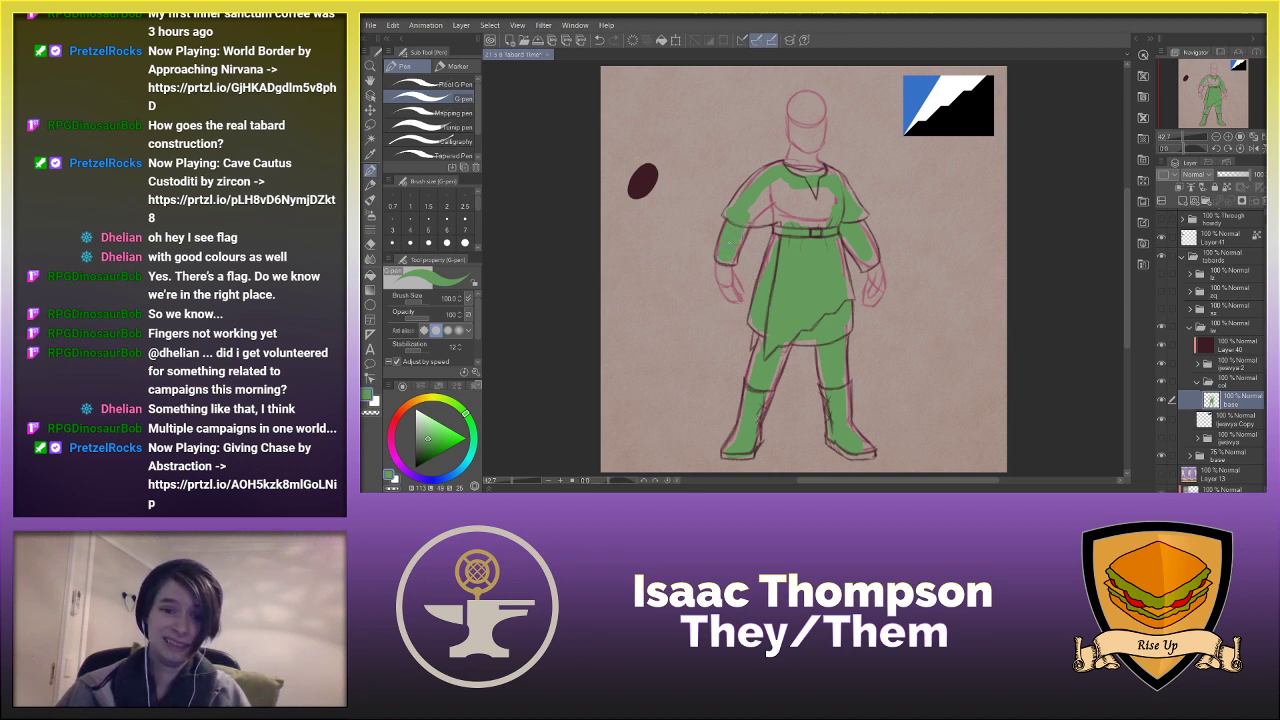
mouse_move(756, 194)
mouse_down()
mouse_move(764, 214)
mouse_move(784, 200)
mouse_move(780, 230)
mouse_move(794, 188)
mouse_move(762, 198)
mouse_move(826, 220)
mouse_up()
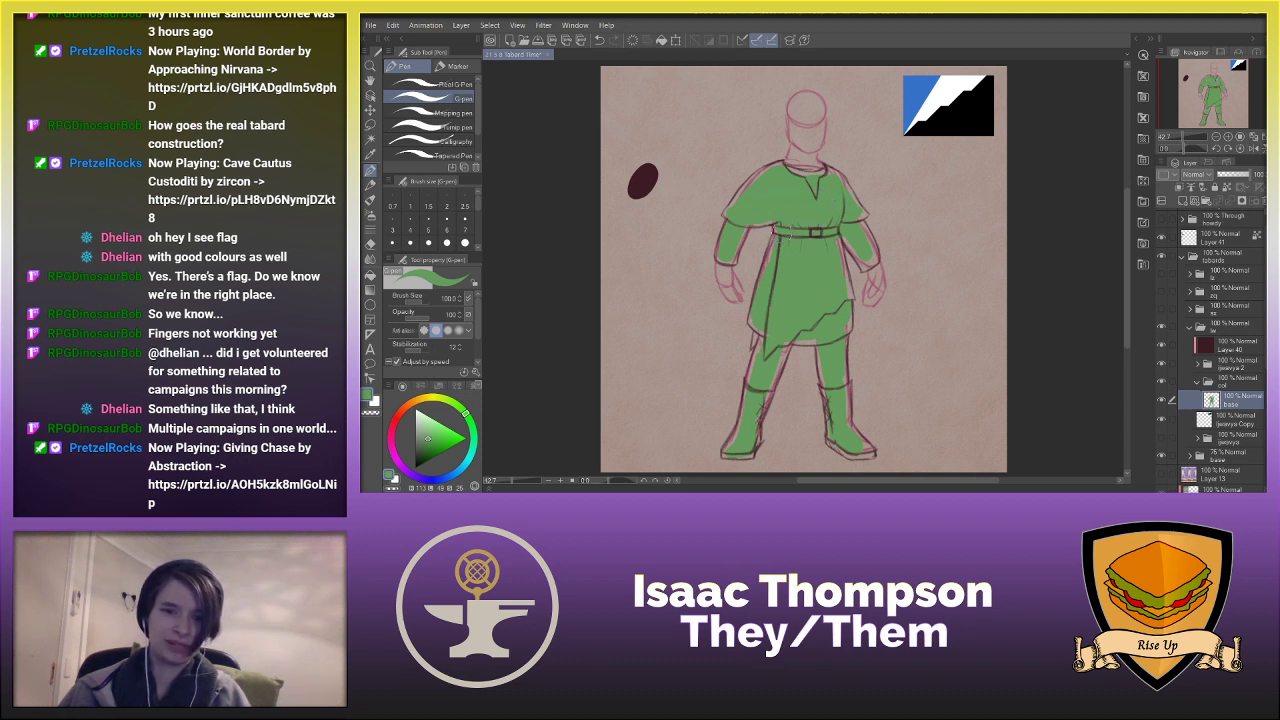
- Extend the green to the outline around the waist with the Real pencil and hide the pink base figure
scroll(808, 236, up, 4)
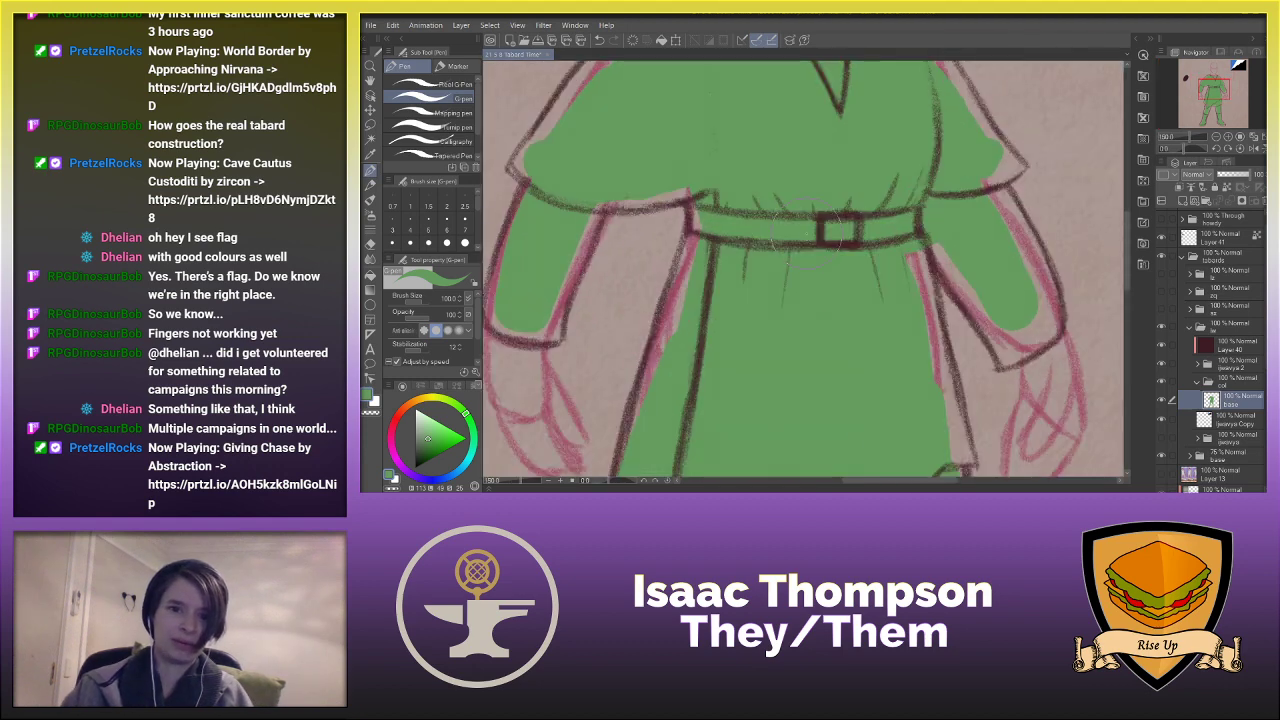
scroll(678, 148, up, 3)
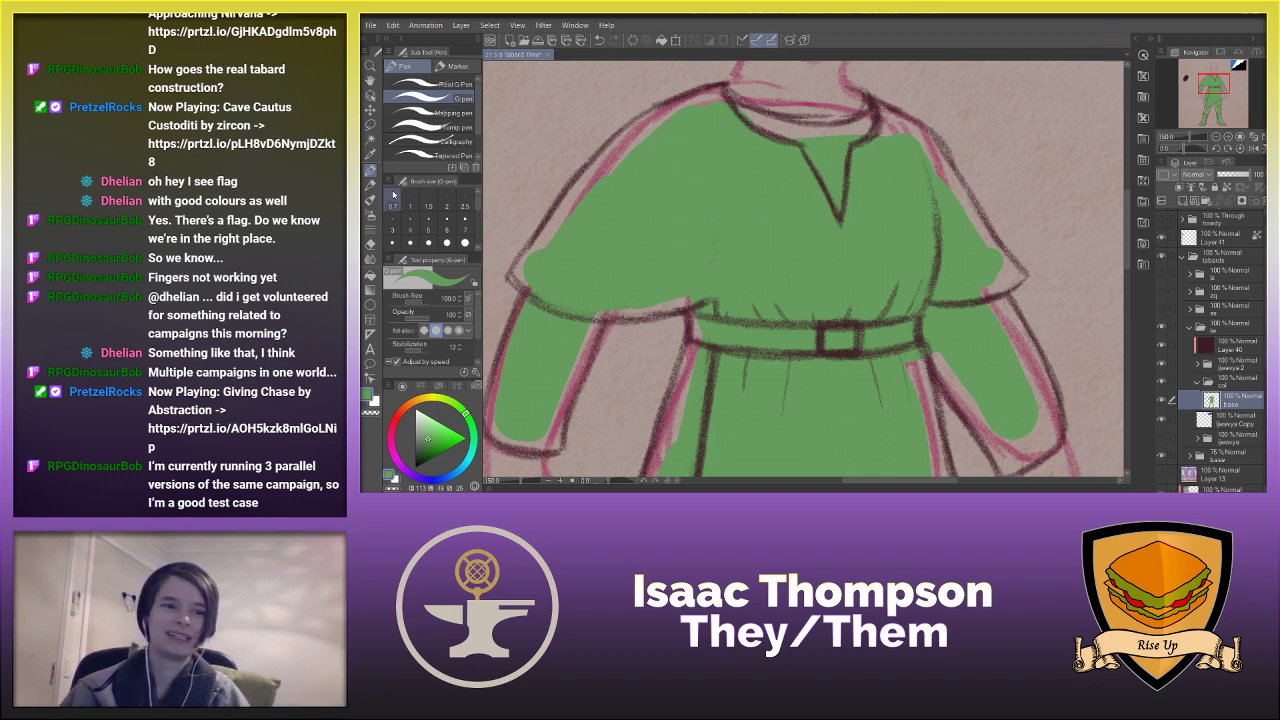
click(370, 185)
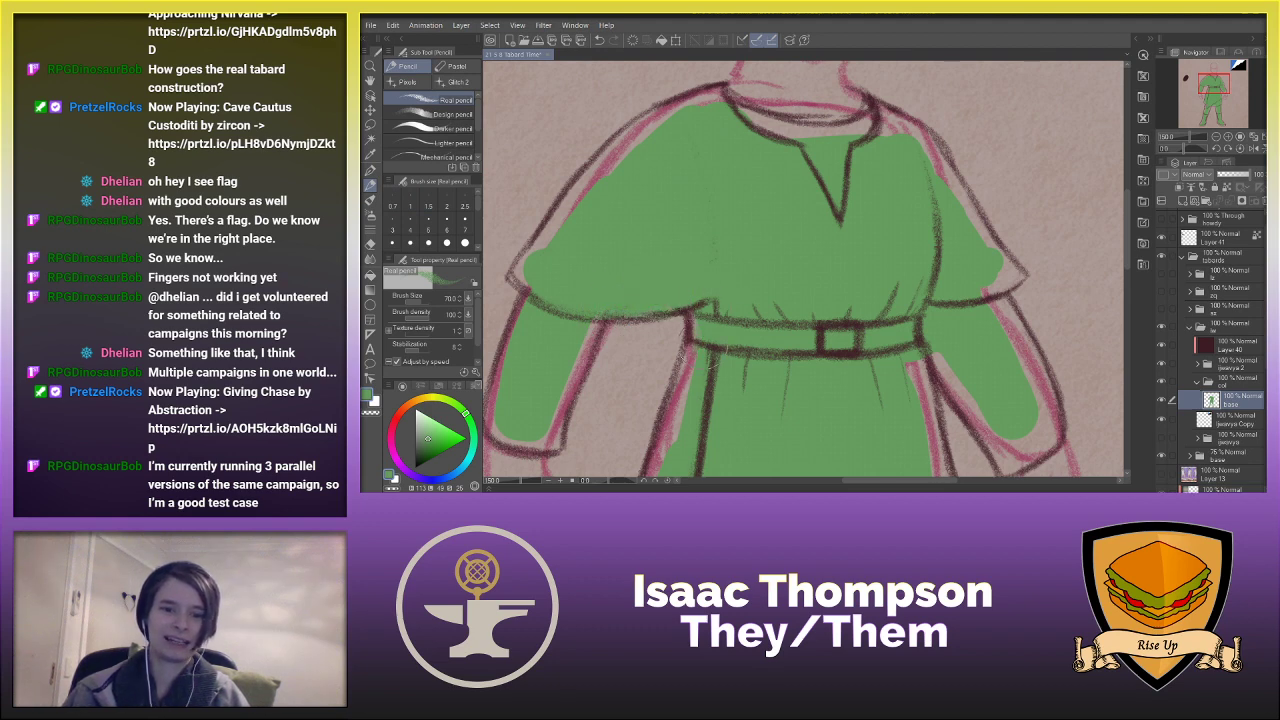
drag(697, 360, 694, 385)
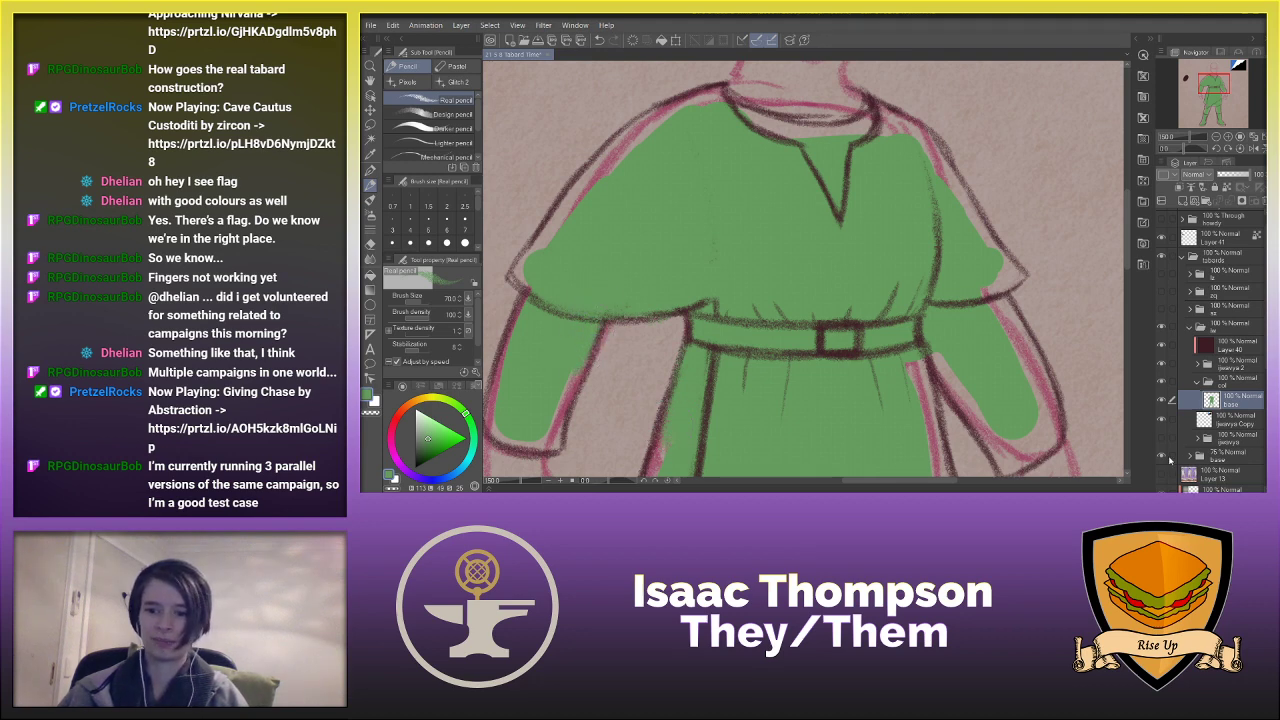
click(1163, 456)
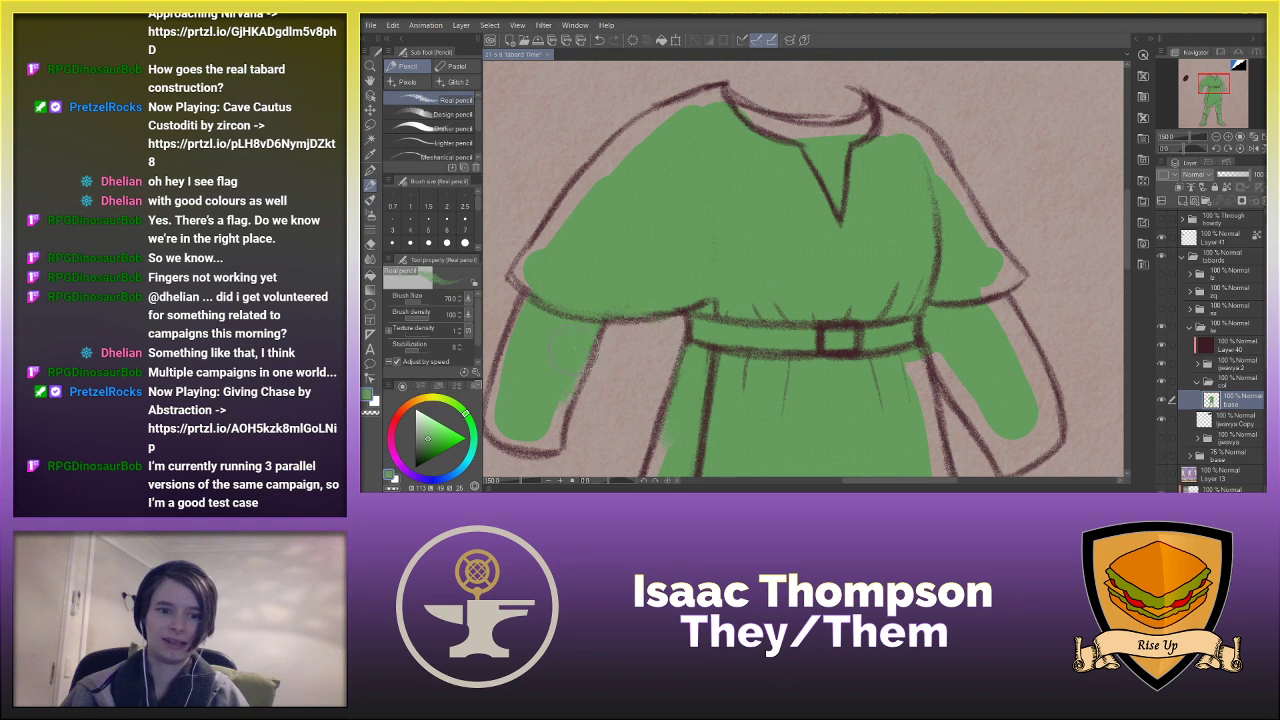
- Set the pencil size to 50 and fill the figure's right forearm sleeve and shoulder out to the outline
key(bracketleft)
key(bracketleft)
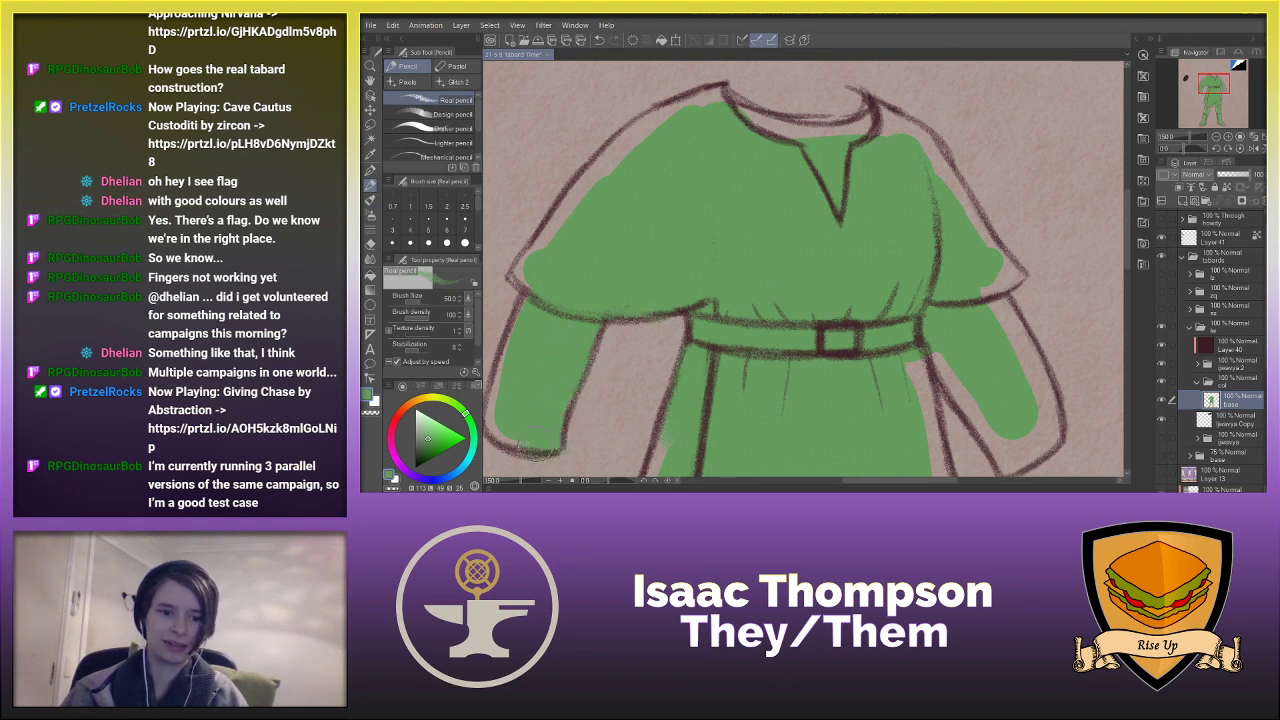
mouse_move(536, 436)
mouse_down()
mouse_move(498, 403)
mouse_move(494, 439)
mouse_move(500, 301)
mouse_move(506, 406)
mouse_up()
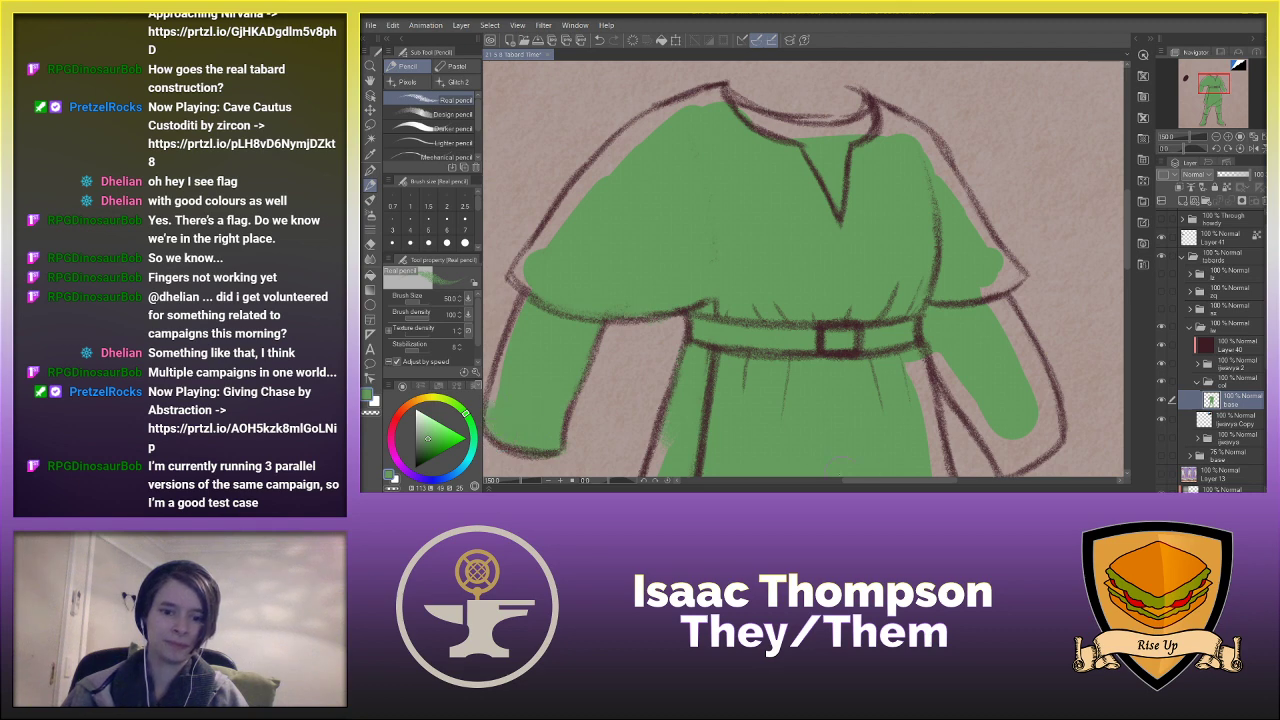
drag(898, 482, 880, 482)
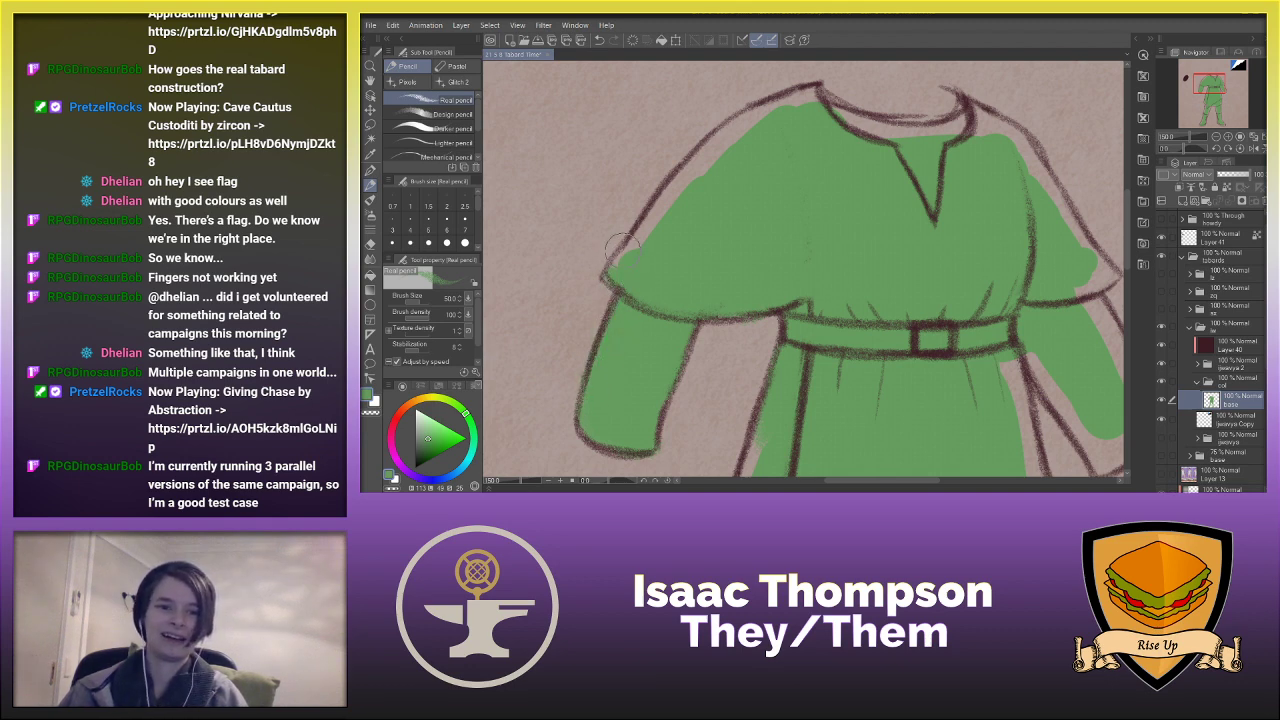
mouse_move(622, 250)
mouse_down()
mouse_move(654, 212)
mouse_move(647, 235)
mouse_move(644, 212)
mouse_move(742, 128)
mouse_move(717, 145)
mouse_move(712, 130)
mouse_move(725, 135)
mouse_move(747, 110)
mouse_move(754, 122)
mouse_move(802, 110)
mouse_move(815, 83)
mouse_move(802, 82)
mouse_move(804, 100)
mouse_move(842, 95)
mouse_move(822, 86)
mouse_move(897, 120)
mouse_move(882, 135)
mouse_move(930, 123)
mouse_move(872, 130)
mouse_move(892, 110)
mouse_move(862, 98)
mouse_move(942, 93)
mouse_move(914, 110)
mouse_move(840, 484)
mouse_move(868, 128)
mouse_up()
key(ctrl+z)
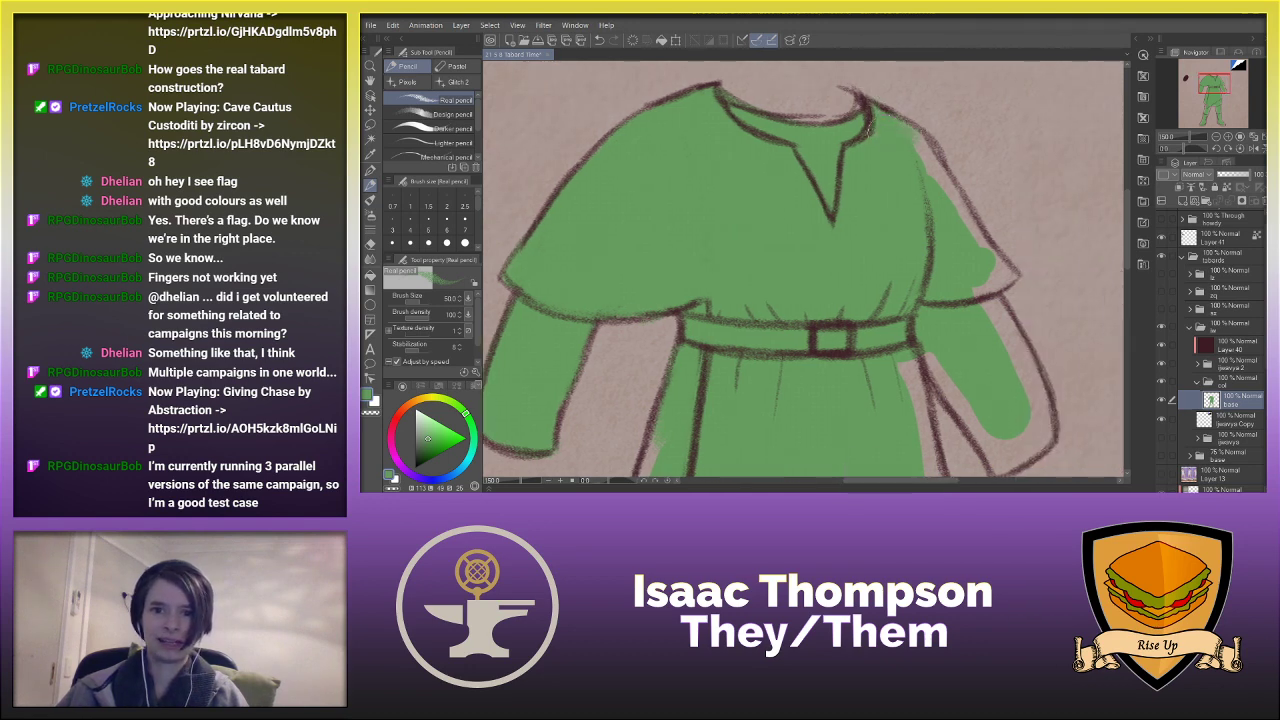
- Mirror the canvas view and fill the opposite shoulder and forearm sleeve with green out to the outline
key(h)
mouse_move(603, 256)
mouse_down()
mouse_move(602, 270)
mouse_move(698, 134)
mouse_move(607, 278)
mouse_move(640, 288)
mouse_move(605, 326)
mouse_move(600, 310)
mouse_move(586, 354)
mouse_move(584, 336)
mouse_up()
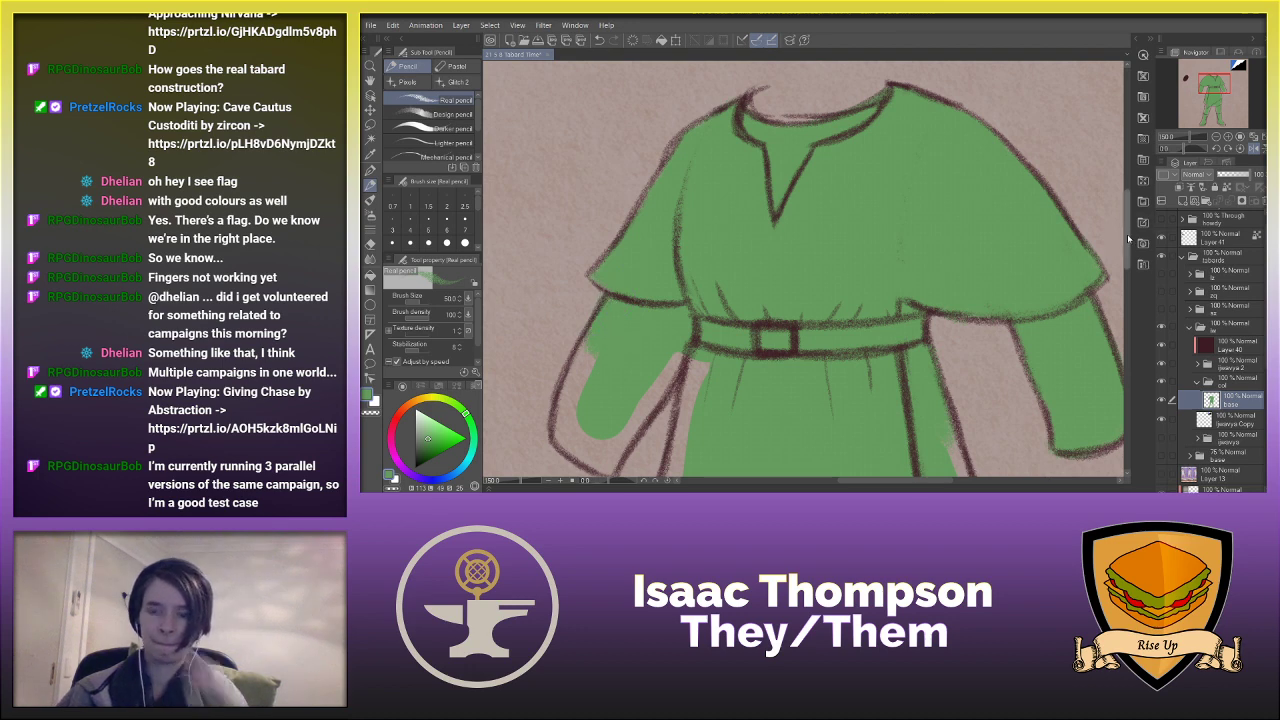
scroll(603, 245, down, 3)
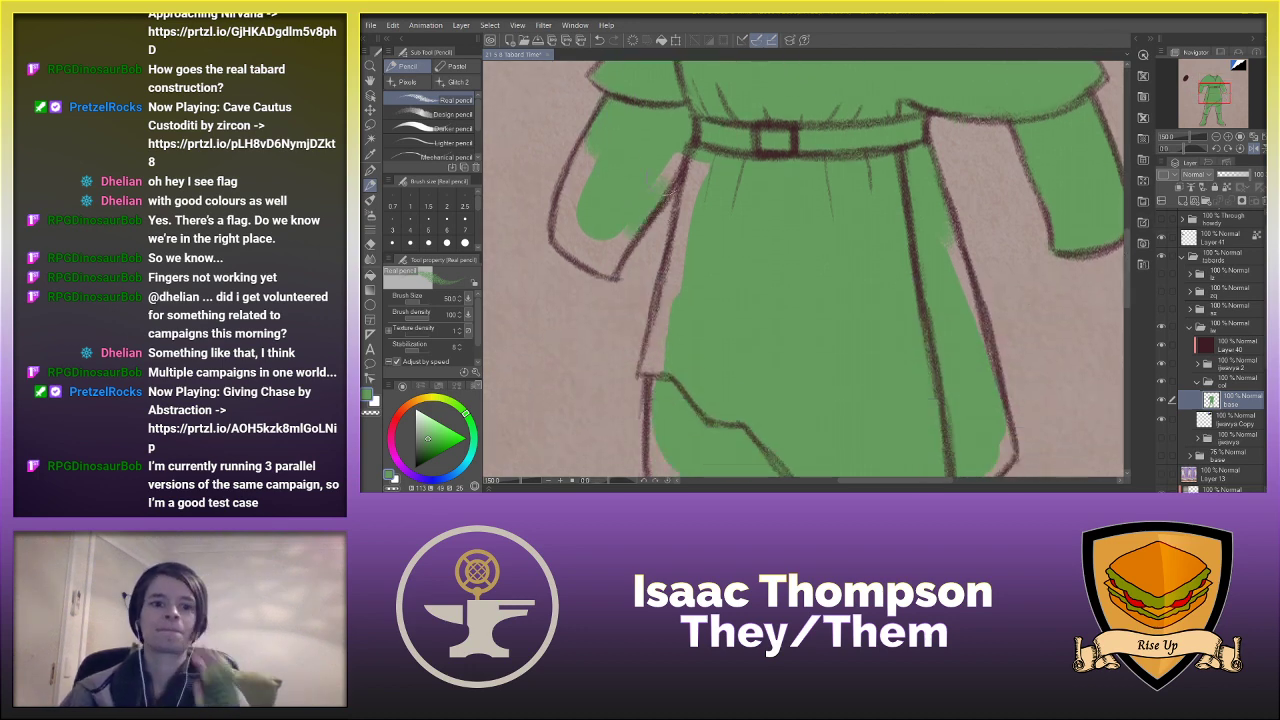
mouse_move(631, 244)
mouse_down()
mouse_move(614, 268)
mouse_move(566, 242)
mouse_move(550, 214)
mouse_move(568, 188)
mouse_move(562, 215)
mouse_move(588, 152)
mouse_up()
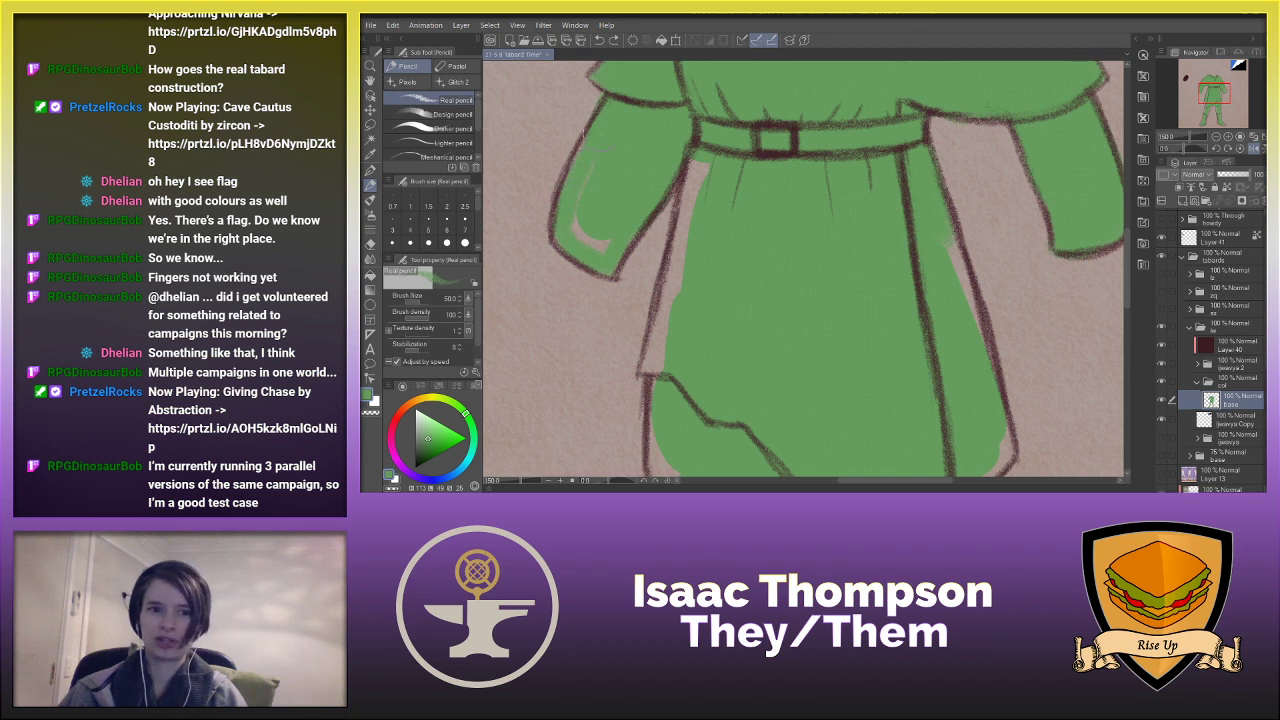
drag(578, 228, 601, 243)
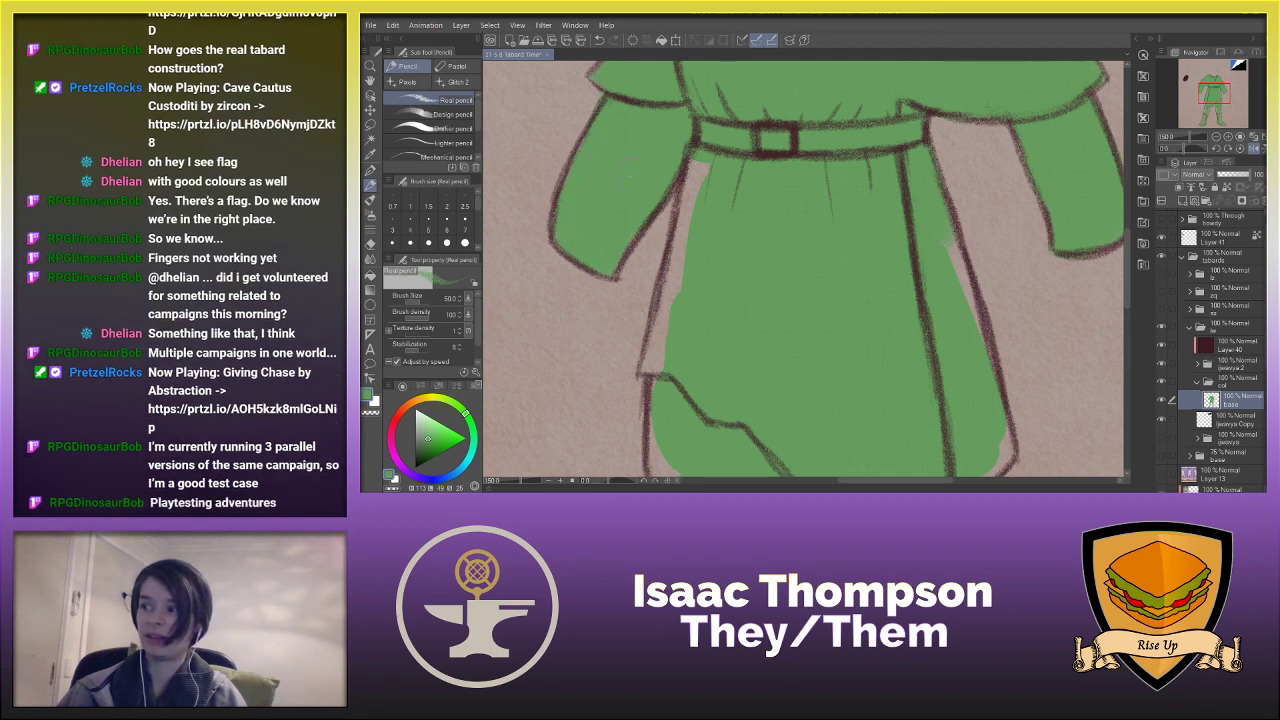
- Fill both side edges and the pointed hem corner of the tunic skirt with green, restoring the unmirrored view partway
mouse_move(680, 218)
mouse_down()
mouse_move(702, 170)
mouse_move(695, 235)
mouse_move(647, 366)
mouse_move(642, 345)
mouse_move(639, 370)
mouse_move(663, 358)
mouse_move(663, 372)
mouse_move(659, 303)
mouse_move(645, 348)
mouse_move(665, 280)
mouse_up()
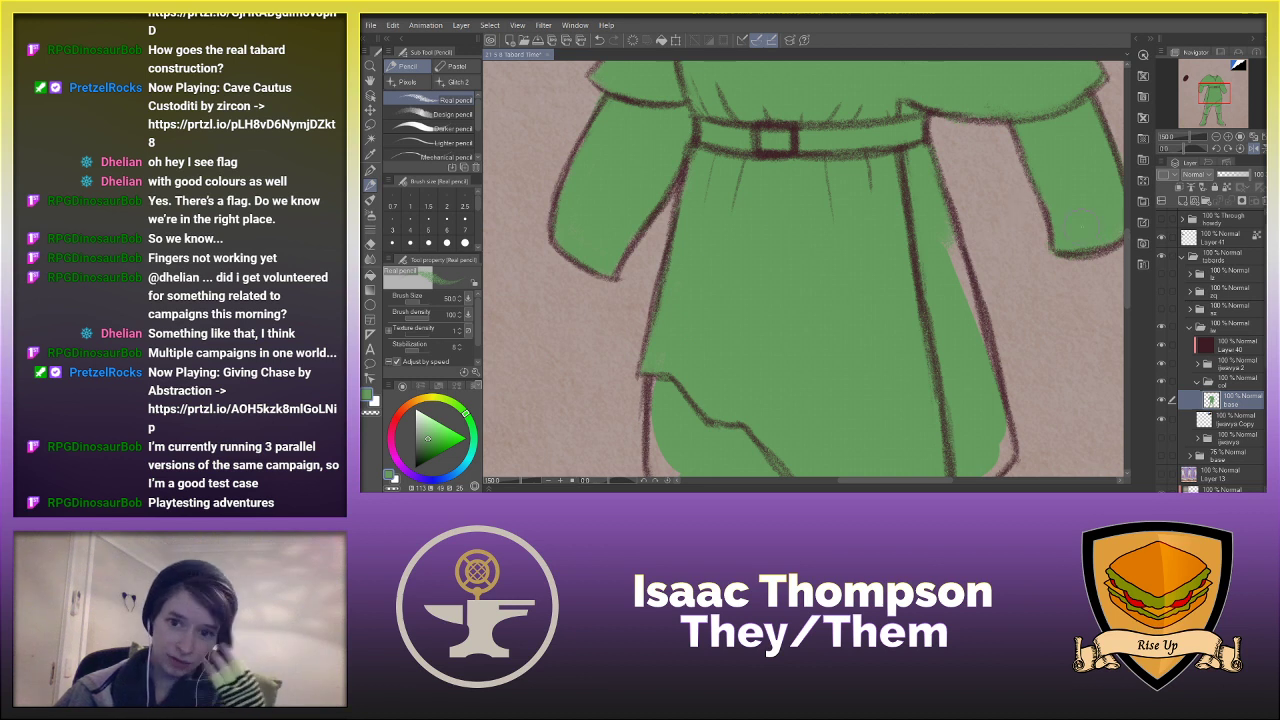
drag(1127, 258, 1127, 271)
click(1254, 149)
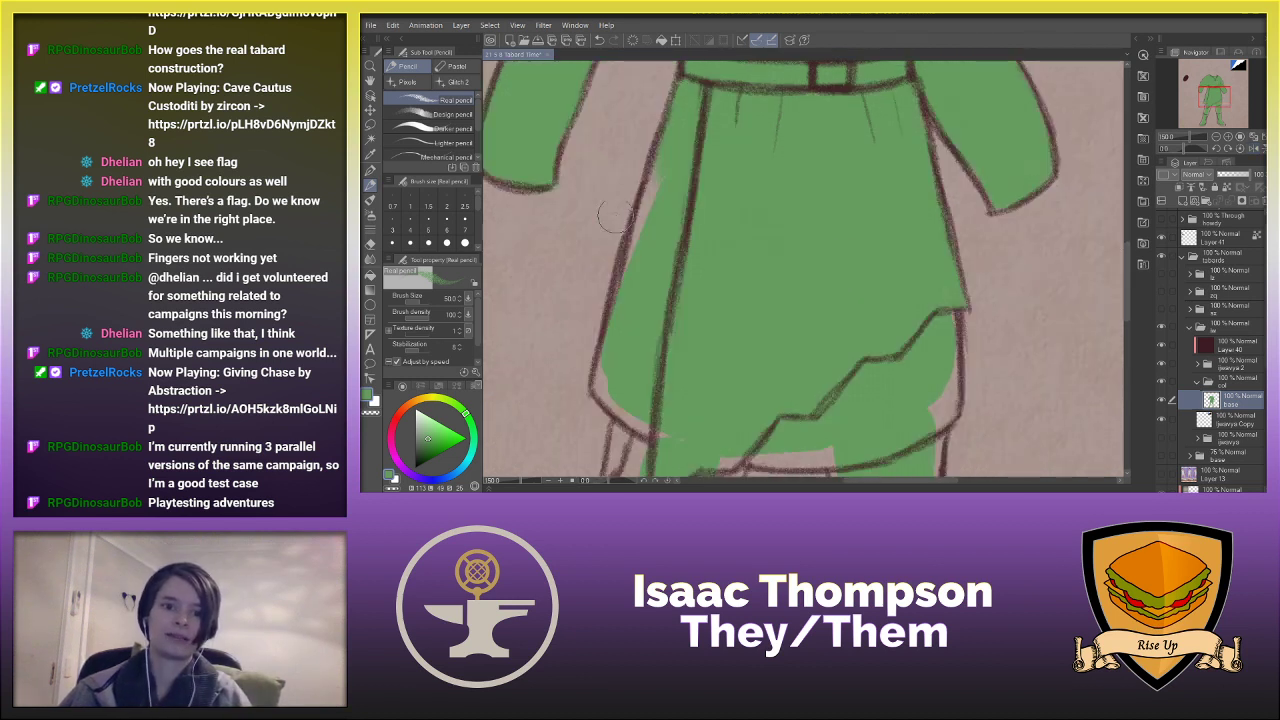
mouse_move(660, 188)
mouse_down()
mouse_move(669, 157)
mouse_move(645, 172)
mouse_move(632, 285)
mouse_move(615, 298)
mouse_move(658, 242)
mouse_move(612, 296)
mouse_up()
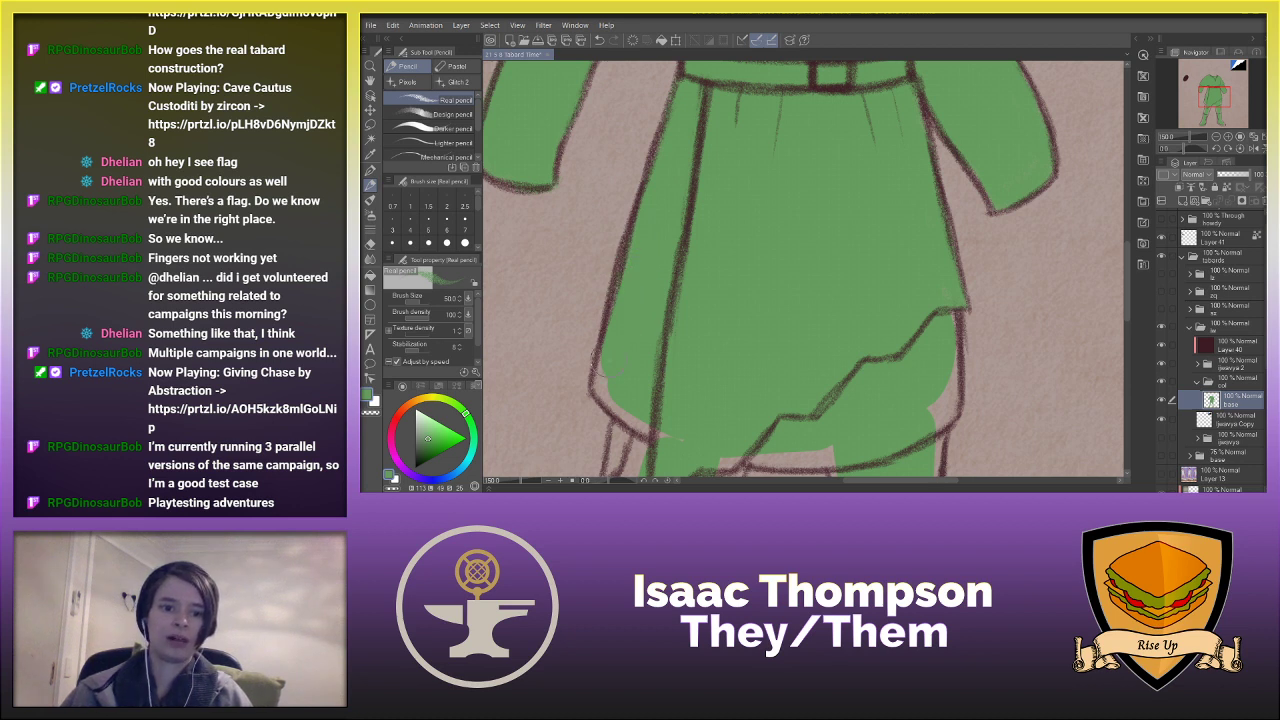
mouse_move(597, 368)
mouse_down()
mouse_move(624, 416)
mouse_move(631, 397)
mouse_move(652, 424)
mouse_up()
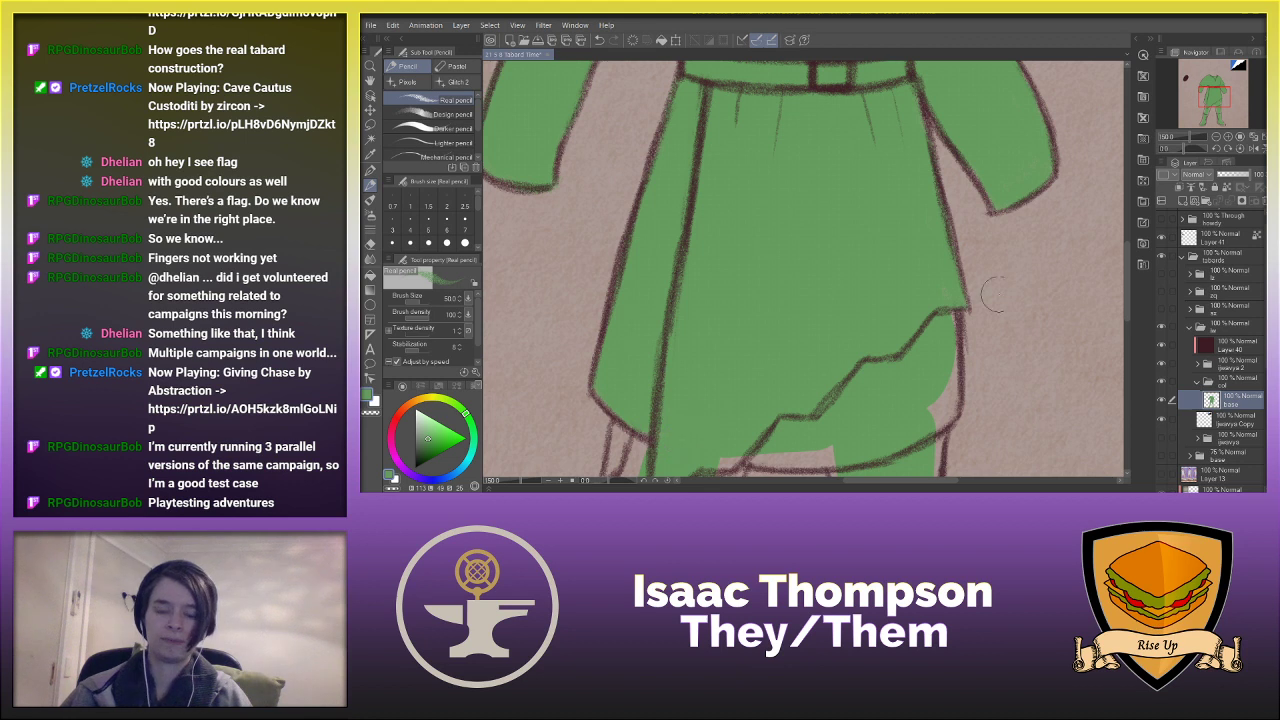
- Fill the underskirt's side edge and hem gap, the hanging cloth point and the adjoining thigh with green out to the outline
scroll(1128, 290, down, 3)
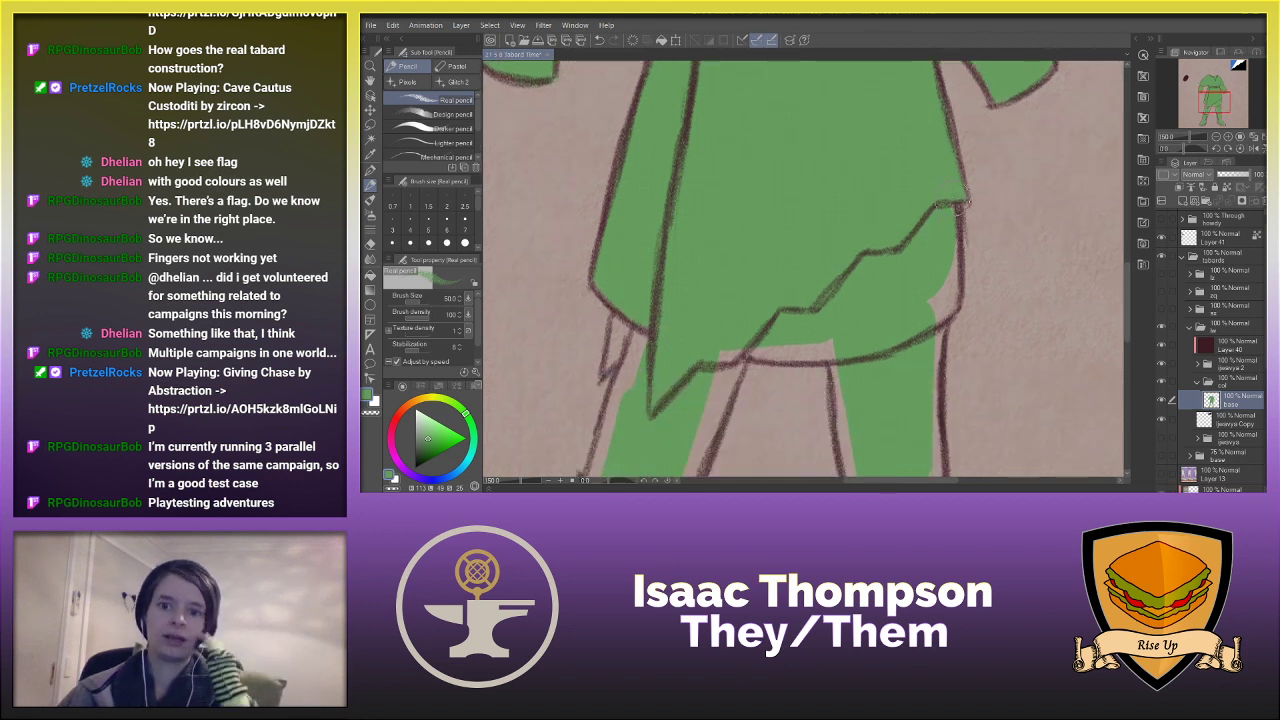
mouse_move(946, 222)
mouse_down()
mouse_move(943, 297)
mouse_move(953, 243)
mouse_move(951, 292)
mouse_move(953, 260)
mouse_move(933, 299)
mouse_up()
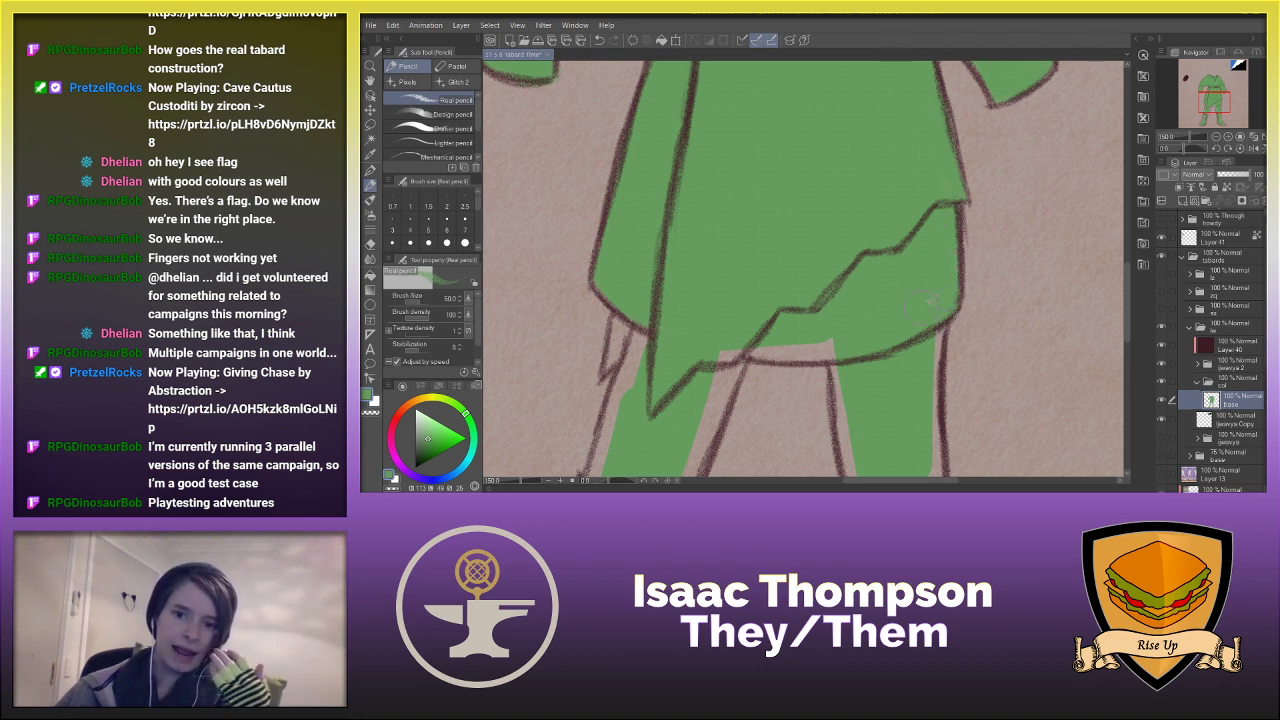
scroll(1115, 290, down, 3)
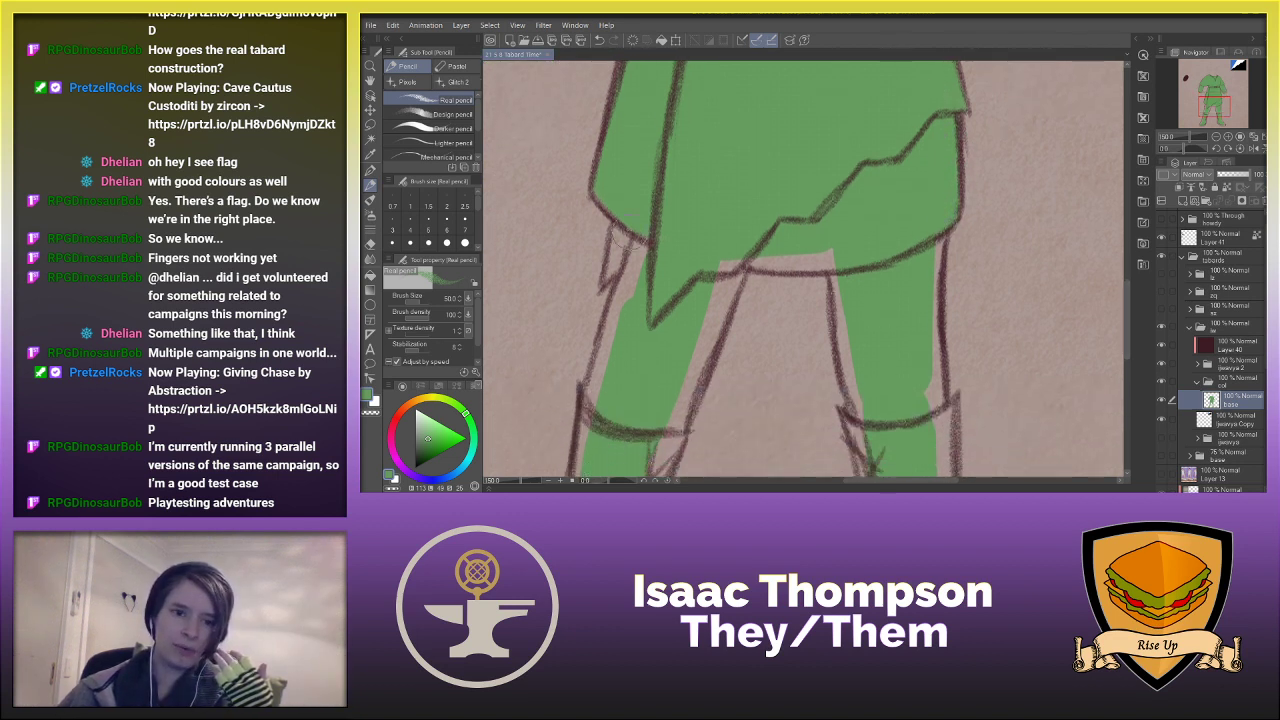
mouse_move(605, 282)
mouse_down()
mouse_move(613, 220)
mouse_move(613, 268)
mouse_move(641, 246)
mouse_move(626, 270)
mouse_move(626, 240)
mouse_move(639, 258)
mouse_move(622, 272)
mouse_move(600, 336)
mouse_up()
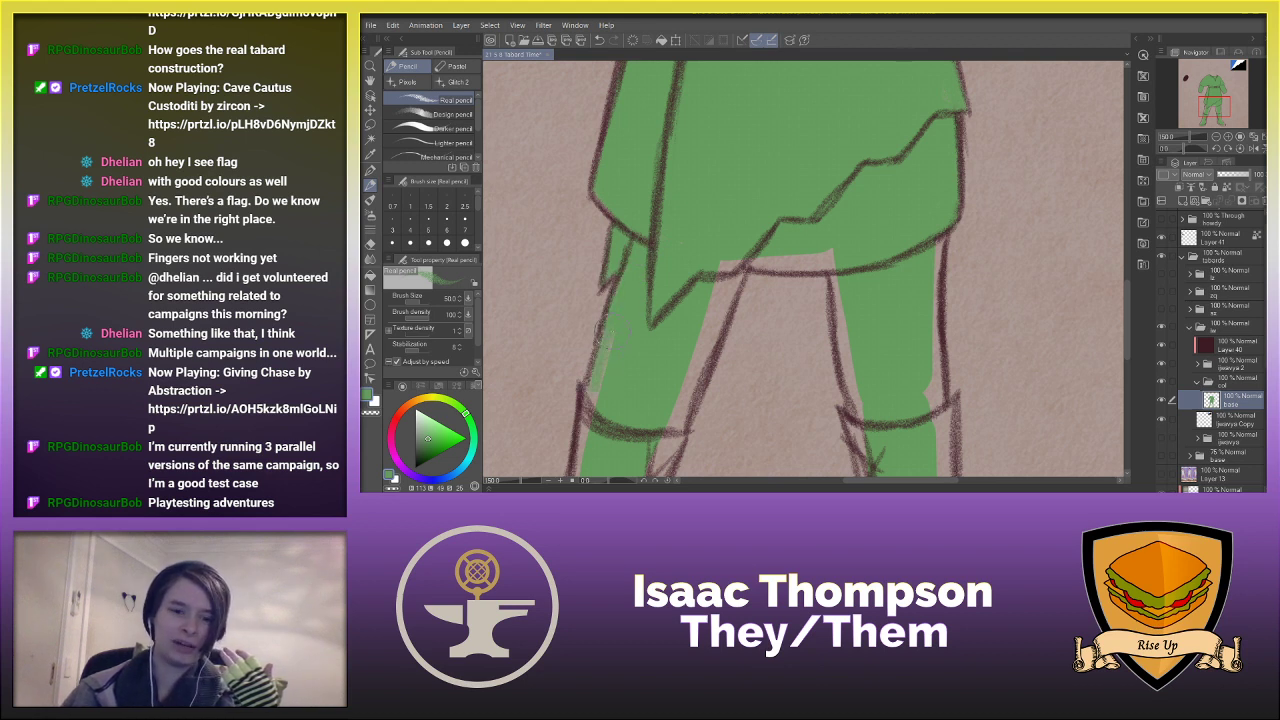
mouse_move(725, 305)
mouse_down()
mouse_move(698, 368)
mouse_move(718, 295)
mouse_move(780, 255)
mouse_move(790, 262)
mouse_move(750, 270)
mouse_move(820, 258)
mouse_up()
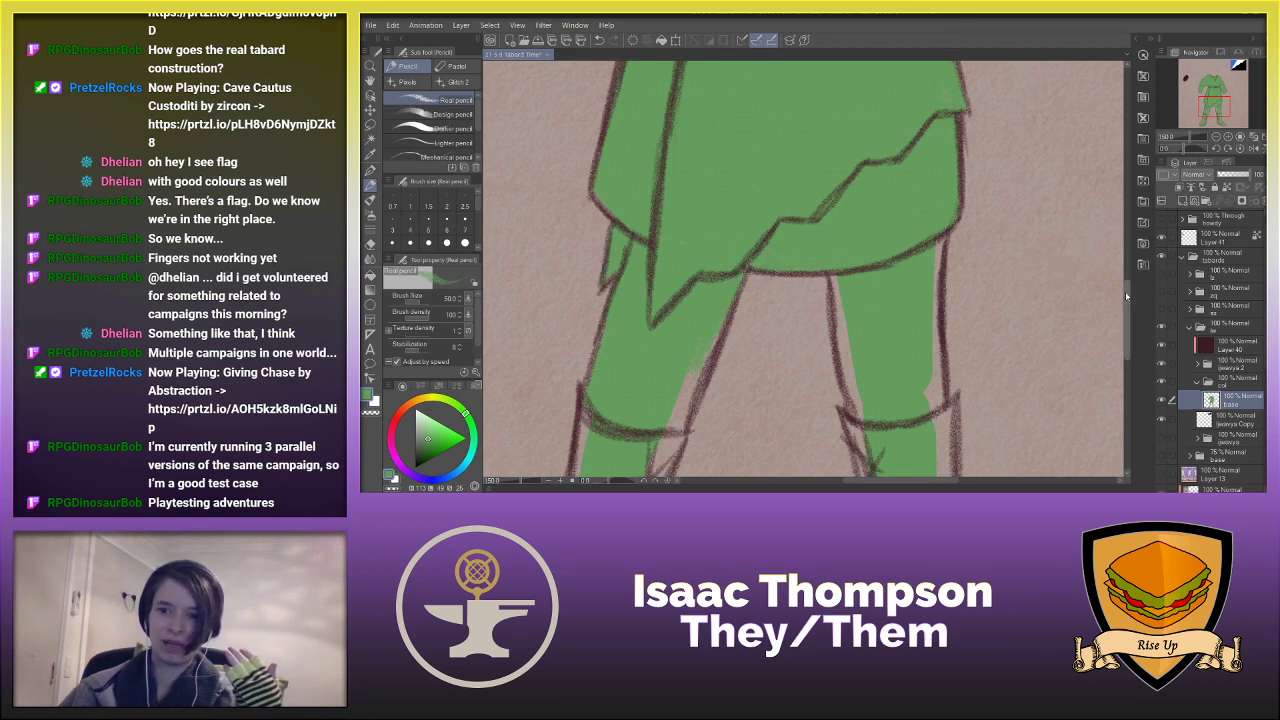
- Fill both edges of the other trouser leg and the first leg's inner edge with green down to the boot cuffs
scroll(1128, 295, down, 3)
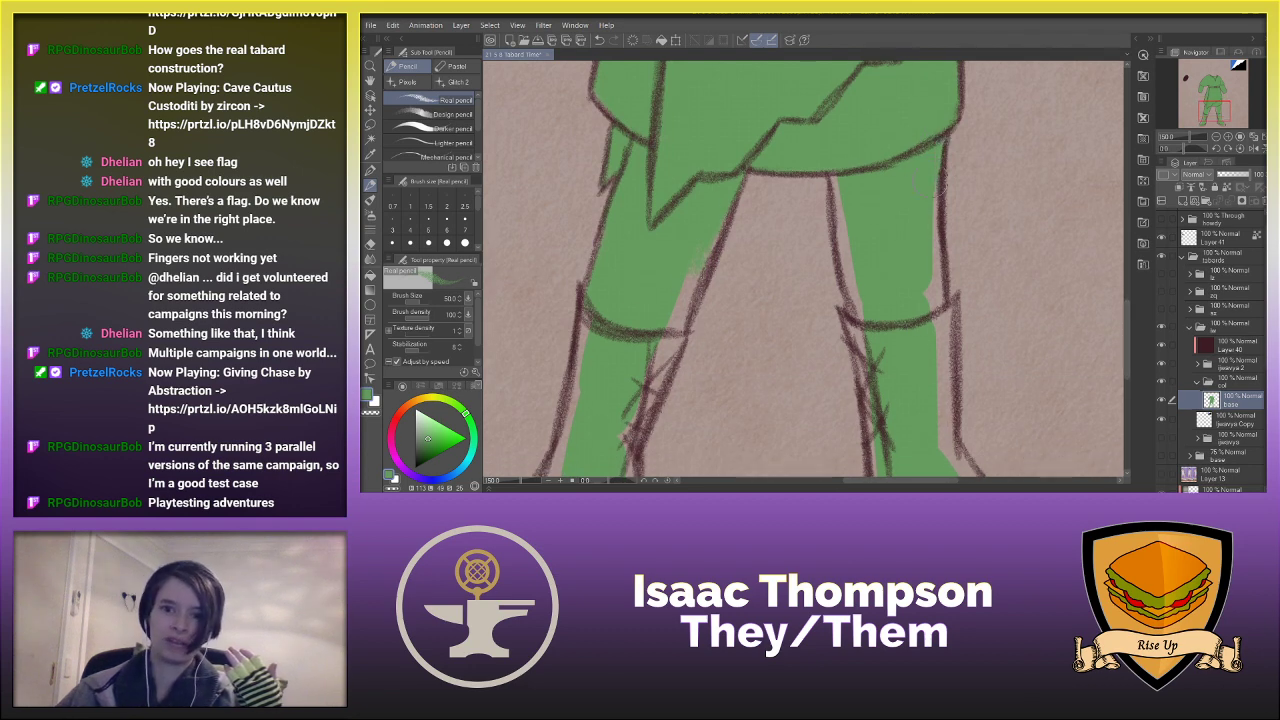
drag(838, 188, 857, 303)
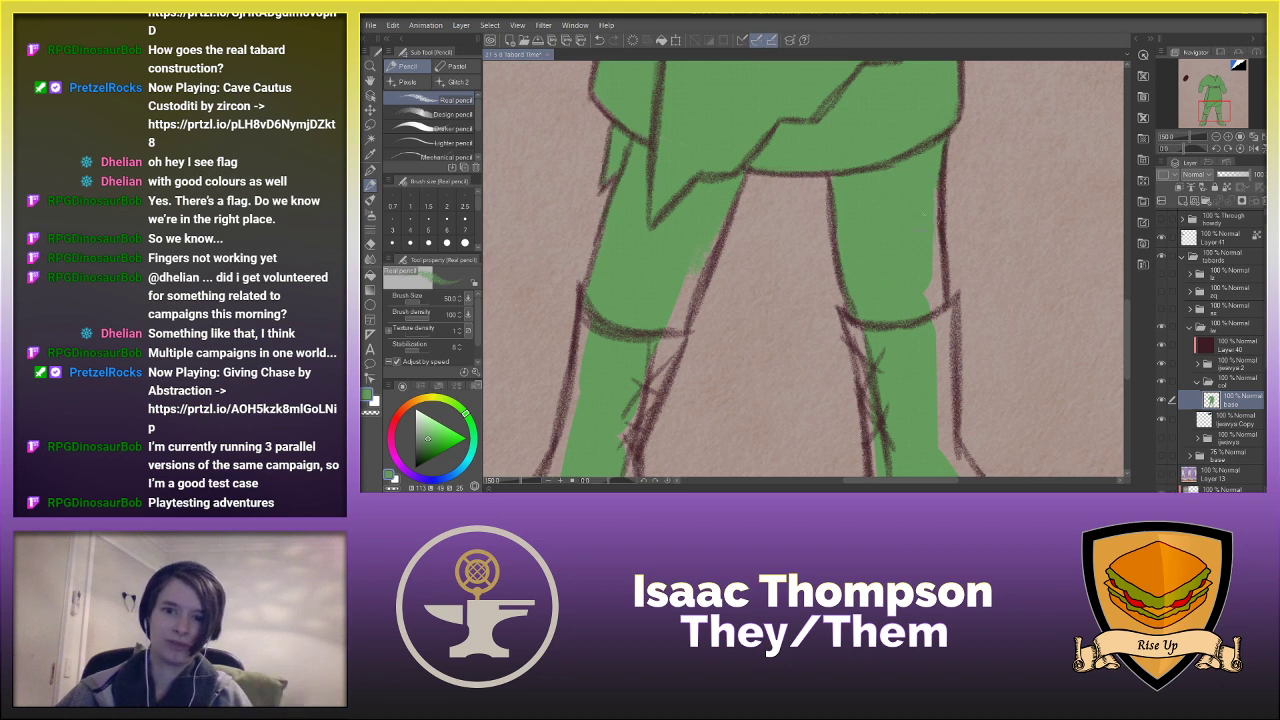
drag(938, 240, 940, 316)
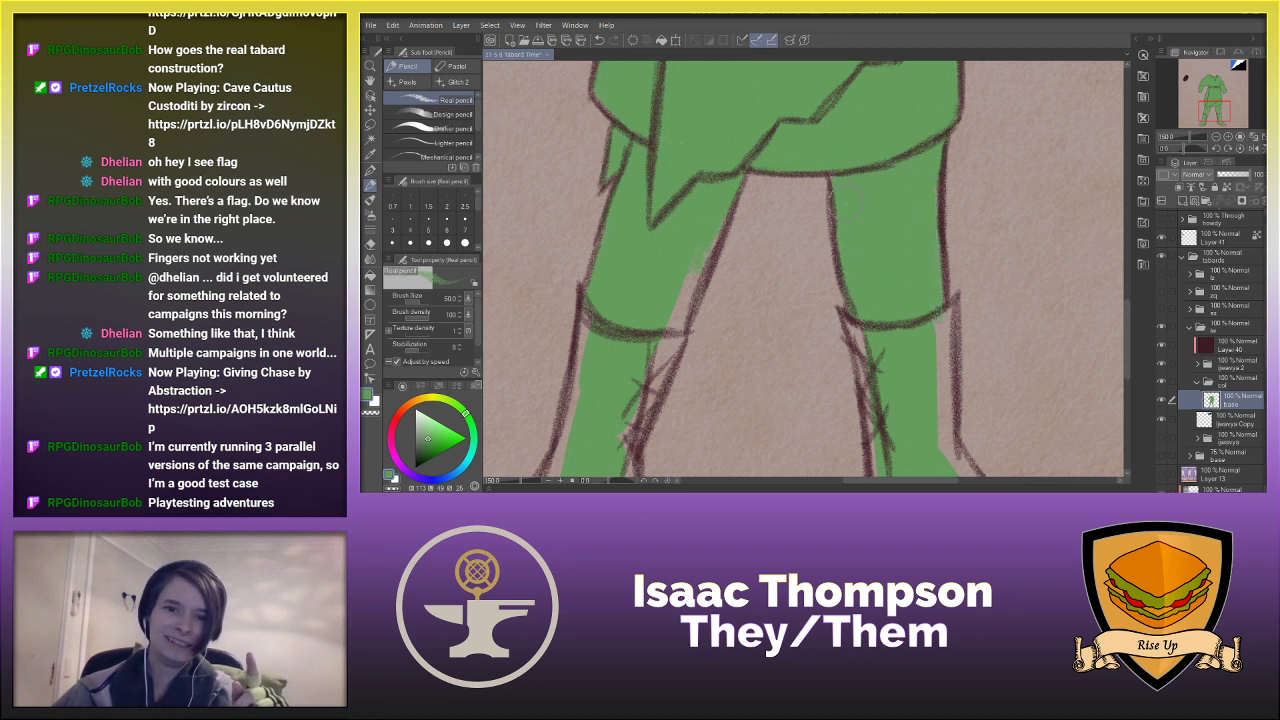
mouse_move(710, 244)
mouse_down()
mouse_move(709, 285)
mouse_move(686, 290)
mouse_move(667, 345)
mouse_up()
- Fill the laced boot below the pointed tunic corner with green out to its outline, including the sole
drag(1127, 328, 1127, 354)
mouse_move(670, 266)
mouse_down()
mouse_move(655, 210)
mouse_move(670, 237)
mouse_move(685, 210)
mouse_move(628, 300)
mouse_move(622, 350)
mouse_move(639, 363)
mouse_move(634, 335)
mouse_move(626, 384)
mouse_up()
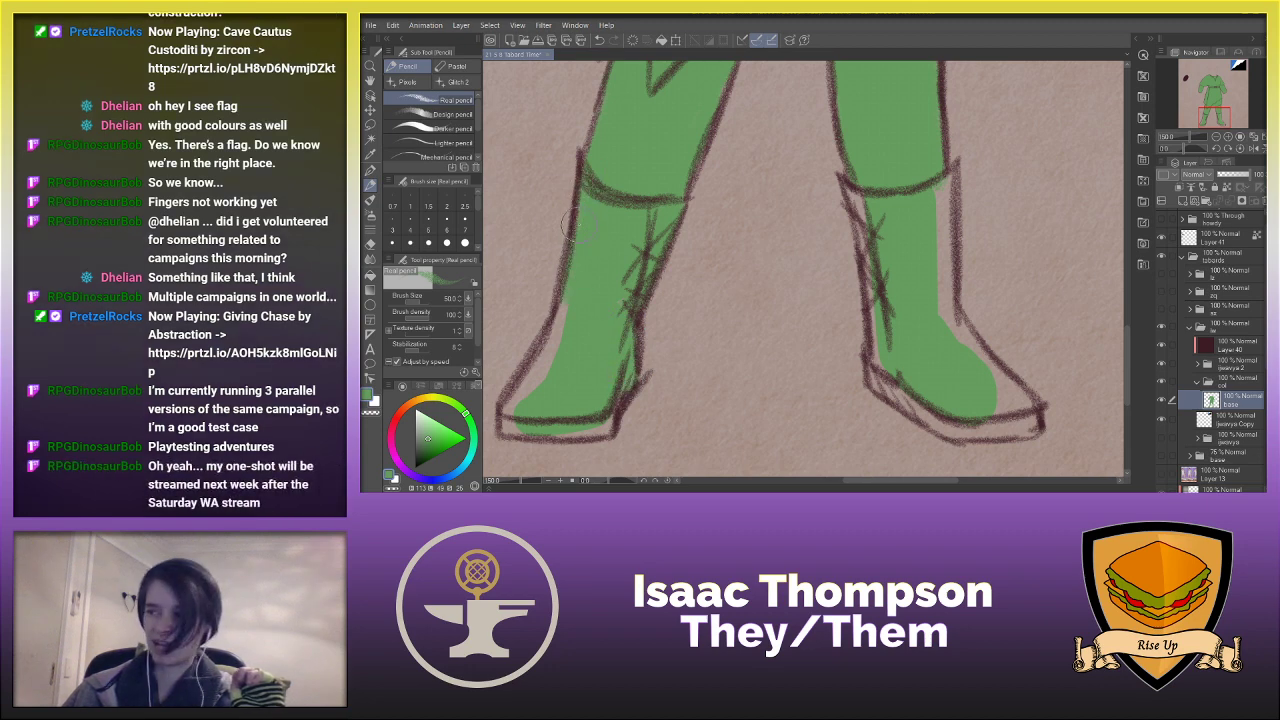
mouse_move(560, 305)
mouse_down()
mouse_move(539, 371)
mouse_move(489, 375)
mouse_move(514, 388)
mouse_move(507, 408)
mouse_move(509, 388)
mouse_move(572, 438)
mouse_move(612, 430)
mouse_up()
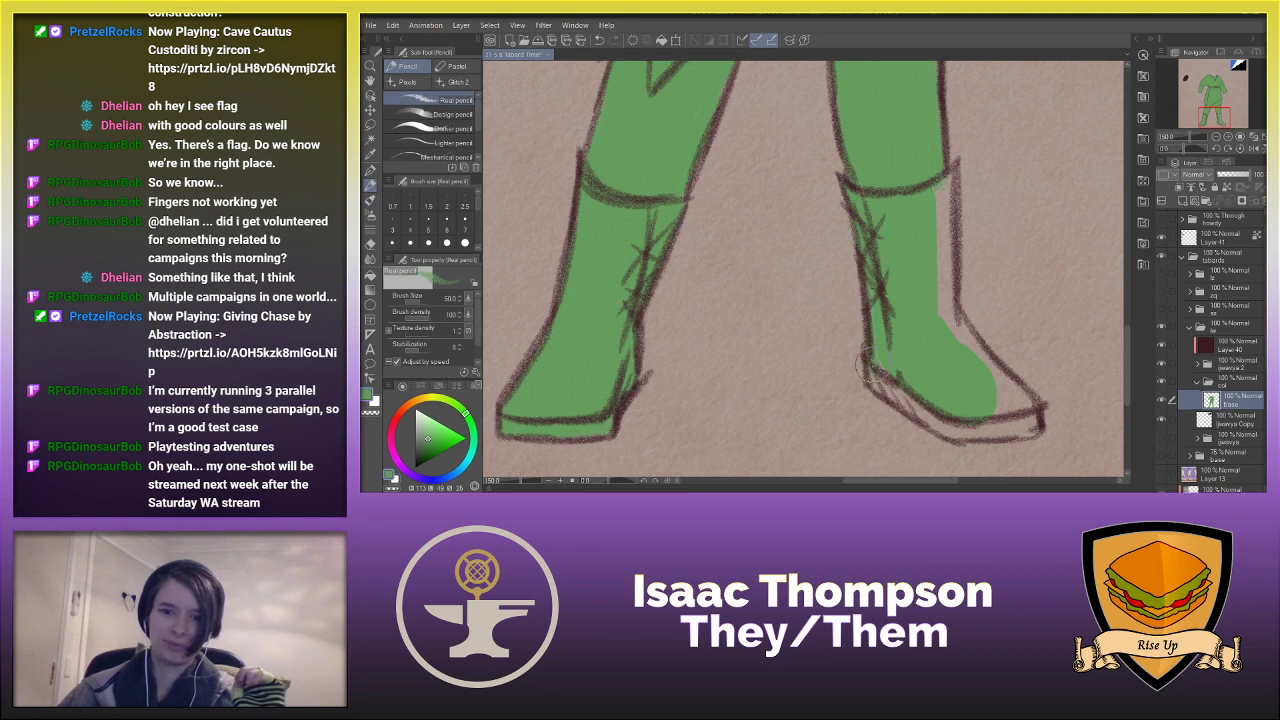
- Fill the other boot's sole, toe, shin and cuff with green, mirroring the canvas partway, and restore the unmirrored full-canvas view
drag(904, 399, 949, 428)
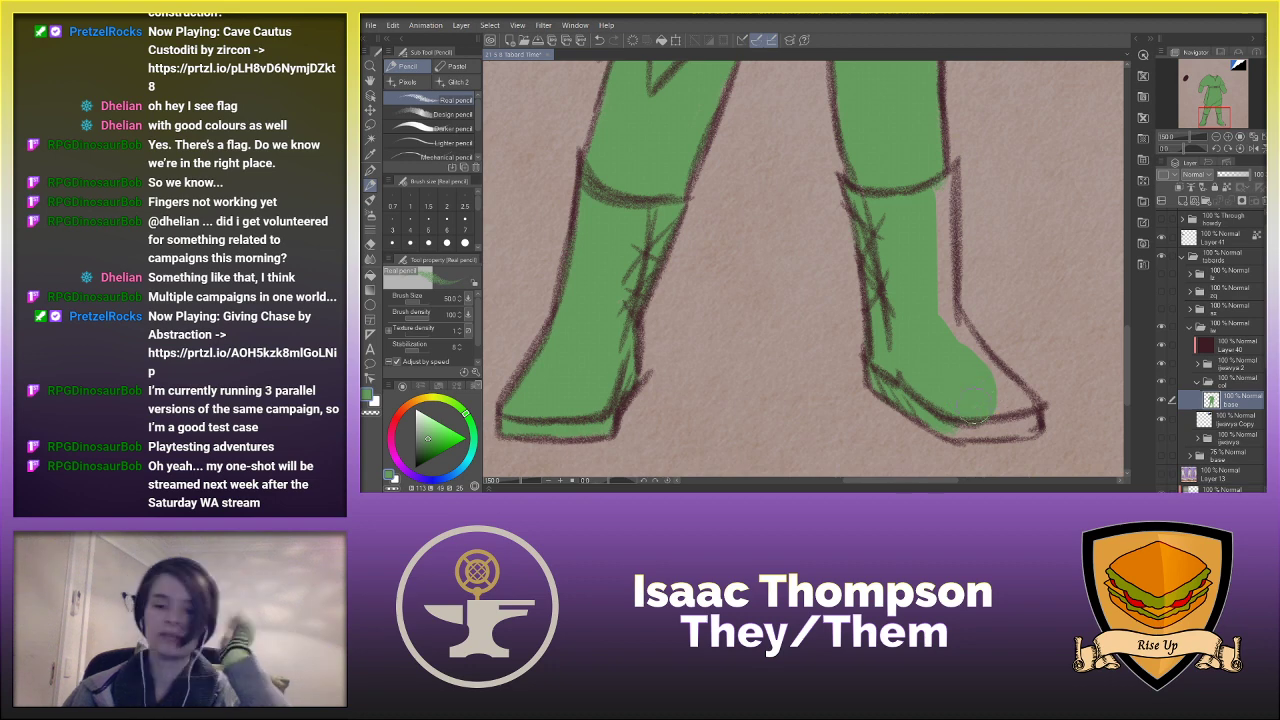
mouse_move(962, 428)
mouse_down()
mouse_move(1018, 421)
mouse_move(1000, 390)
mouse_up()
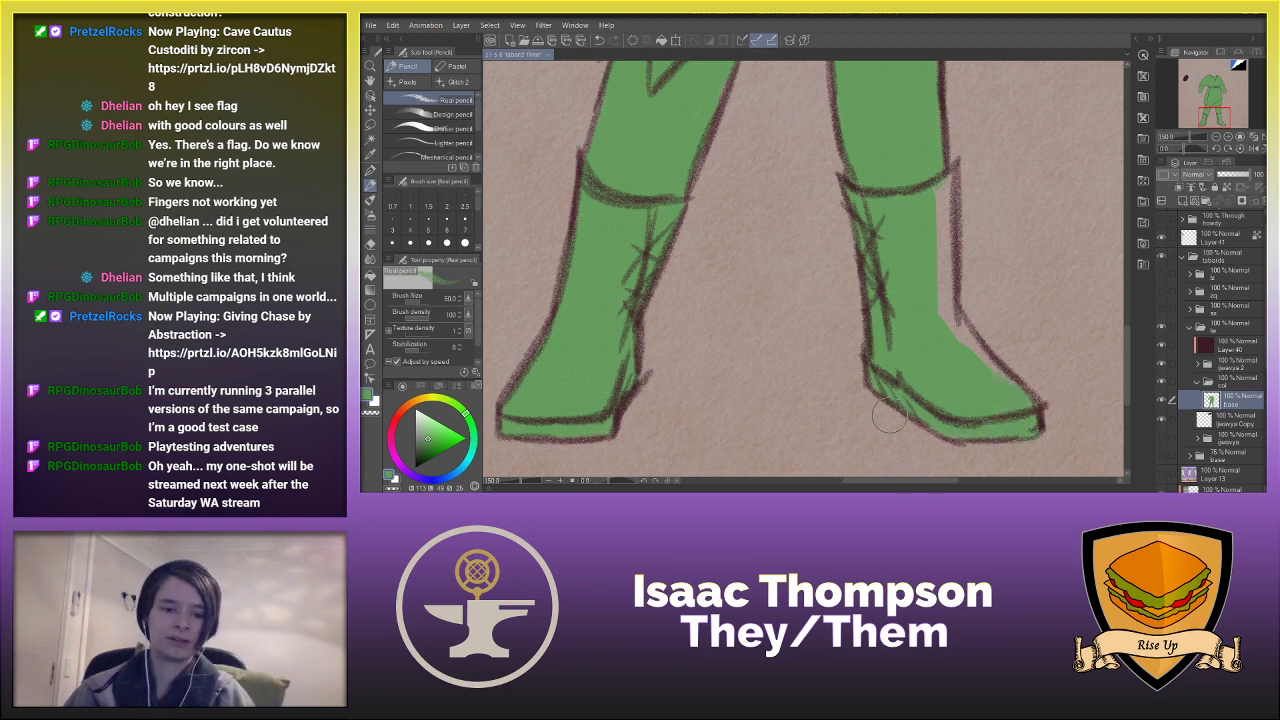
key(h)
mouse_move(598, 378)
mouse_down()
mouse_move(640, 342)
mouse_move(648, 356)
mouse_up()
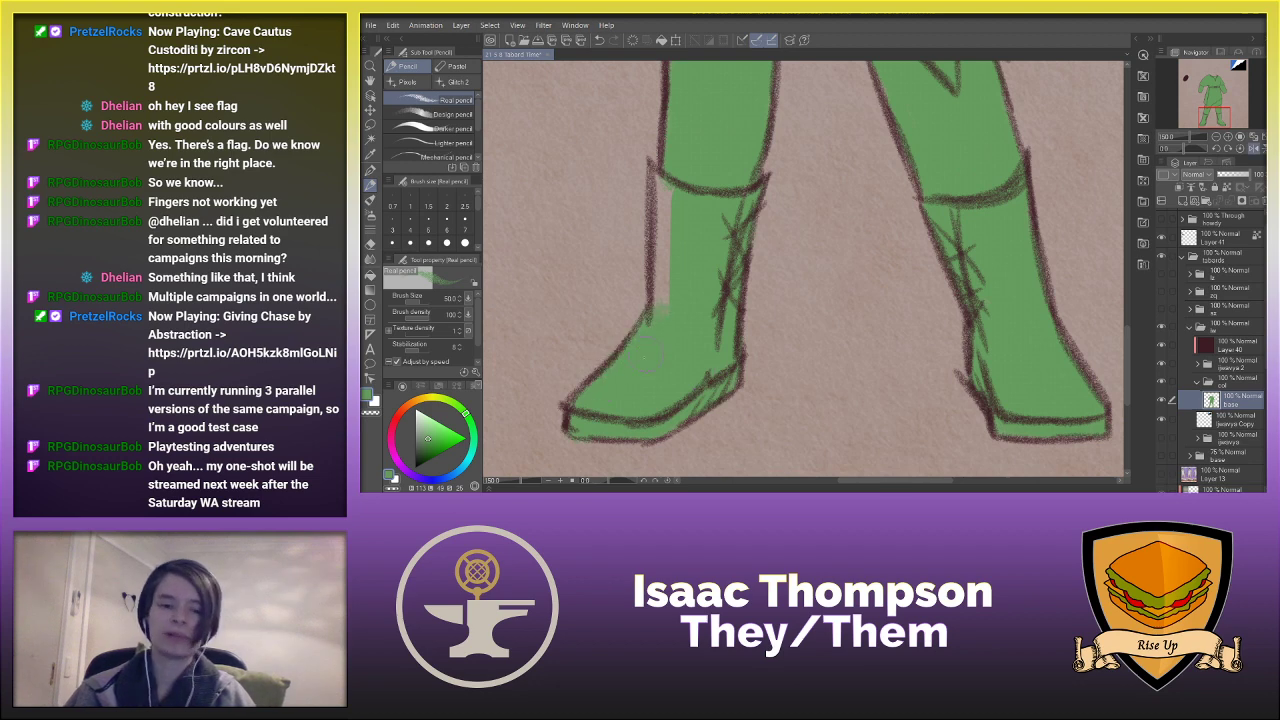
drag(662, 262, 648, 316)
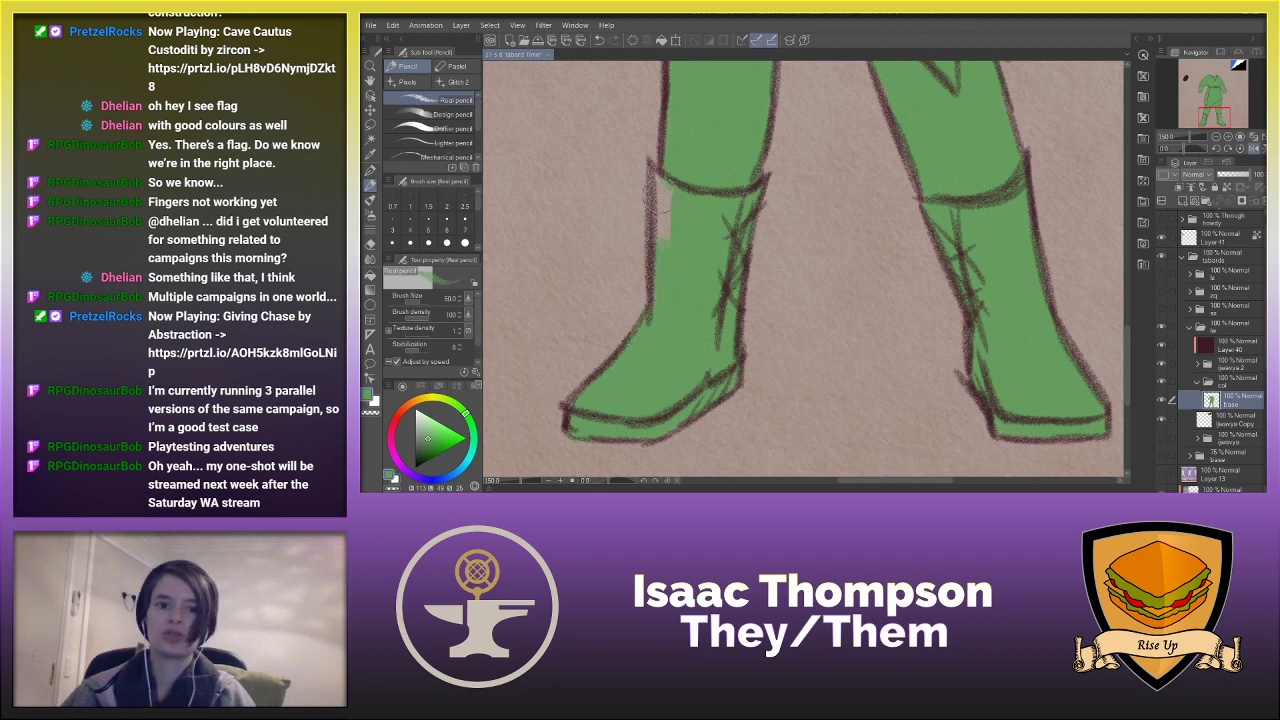
drag(655, 205, 646, 232)
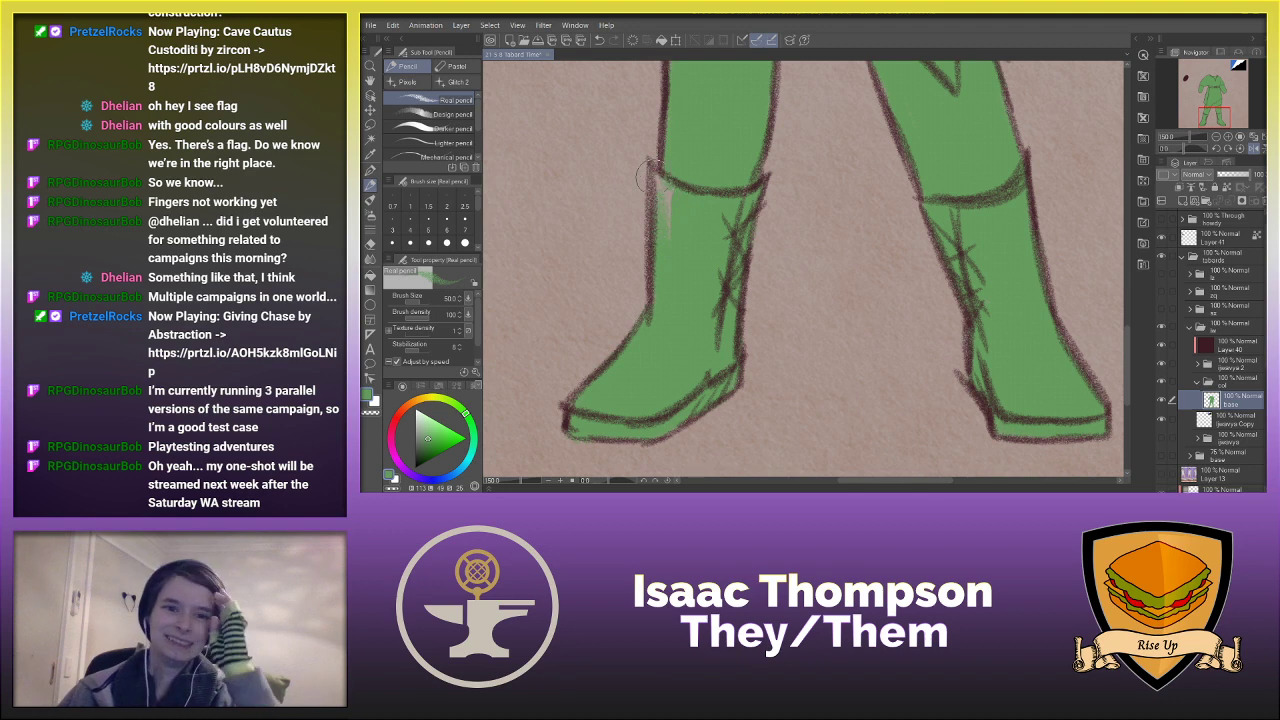
drag(655, 182, 688, 205)
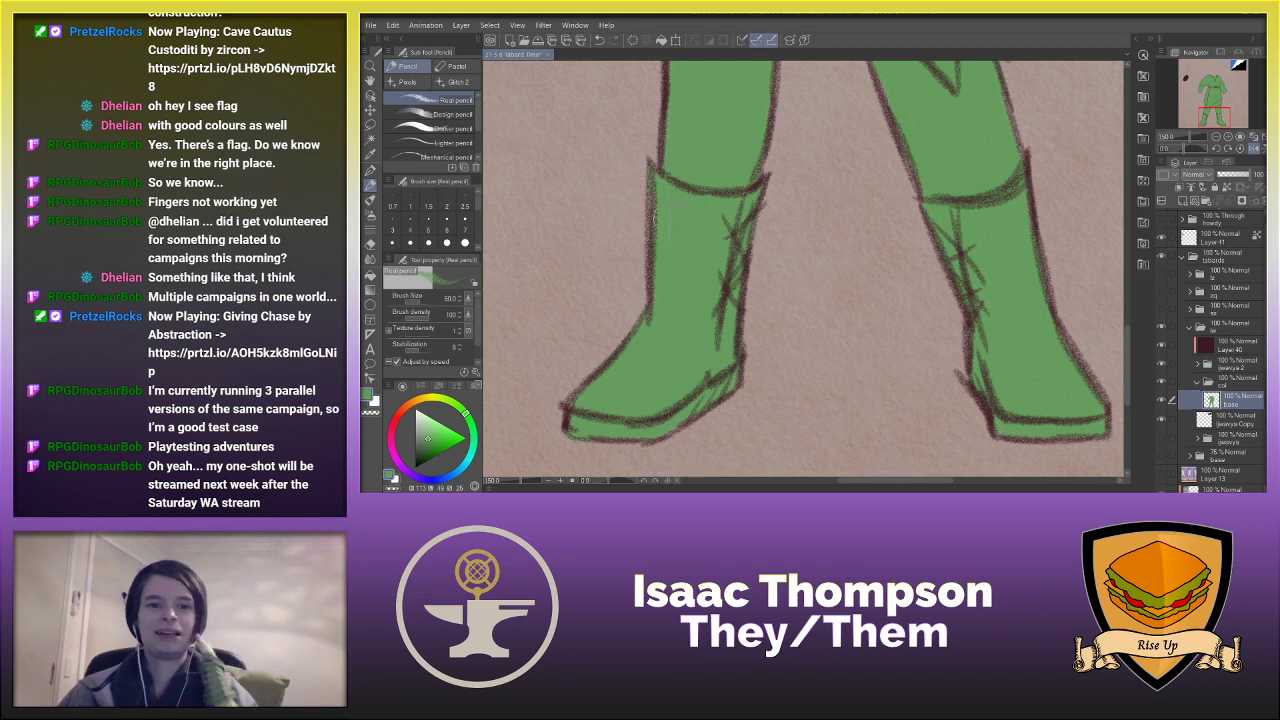
key(ctrl+0)
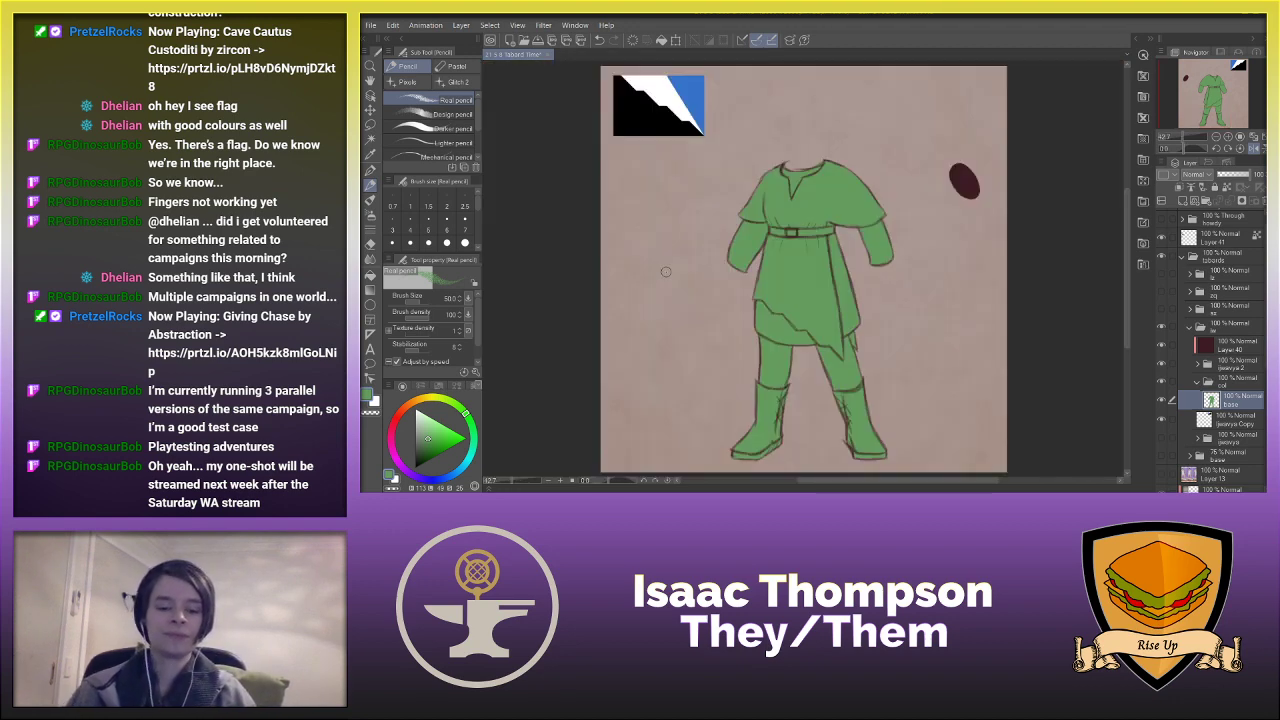
key(h)
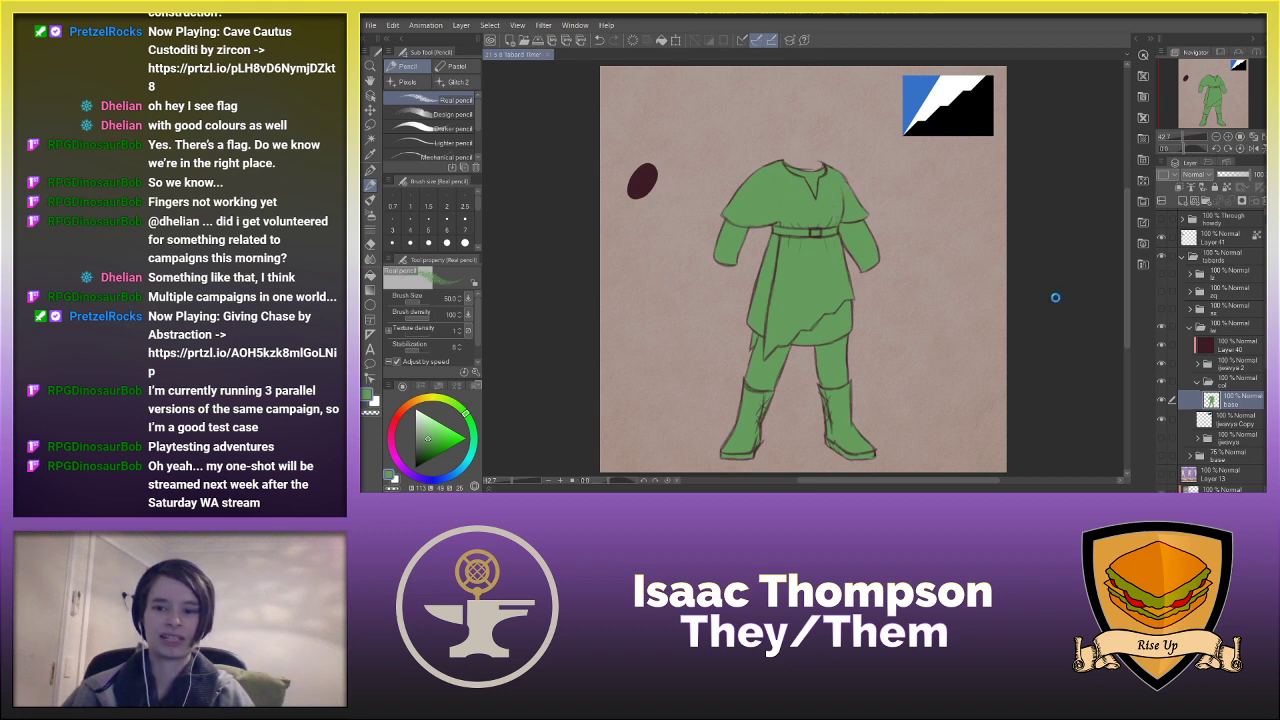
- Add a layer named chemise inside a new folder clipped to the green base layer, and switch to the G-pen
click(1178, 189)
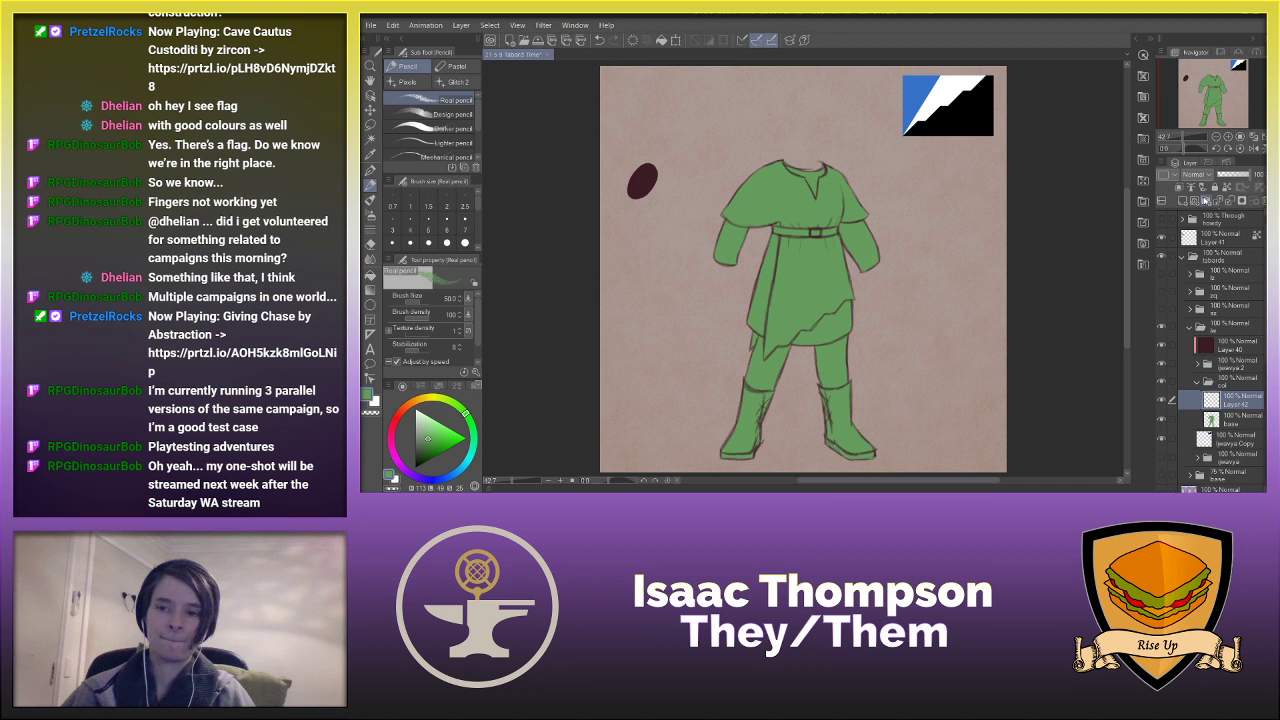
click(1205, 201)
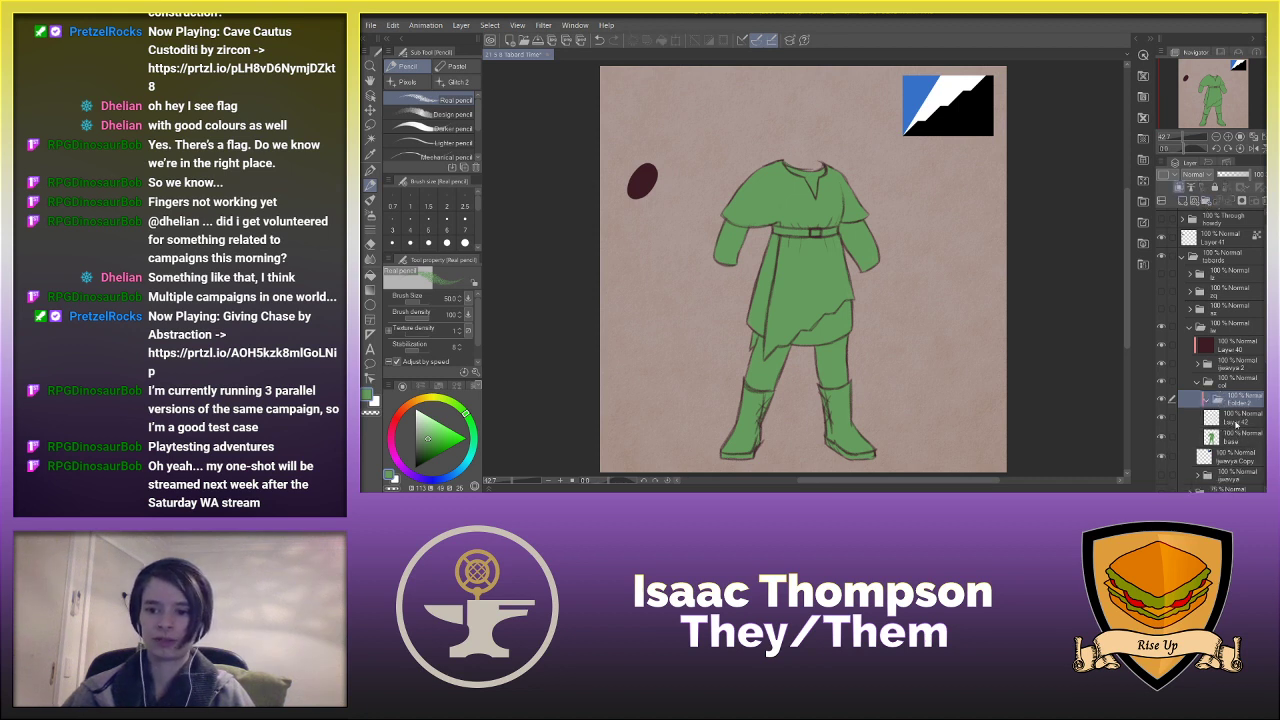
drag(1233, 402, 1234, 406)
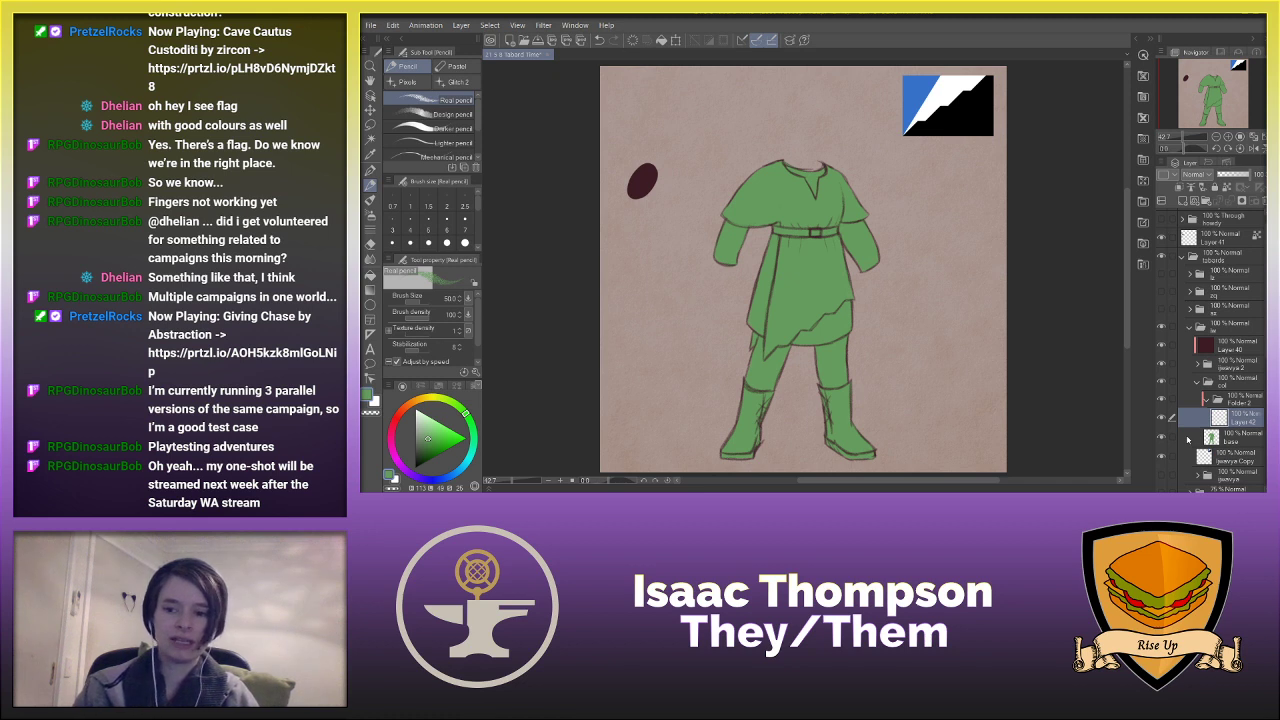
key(p)
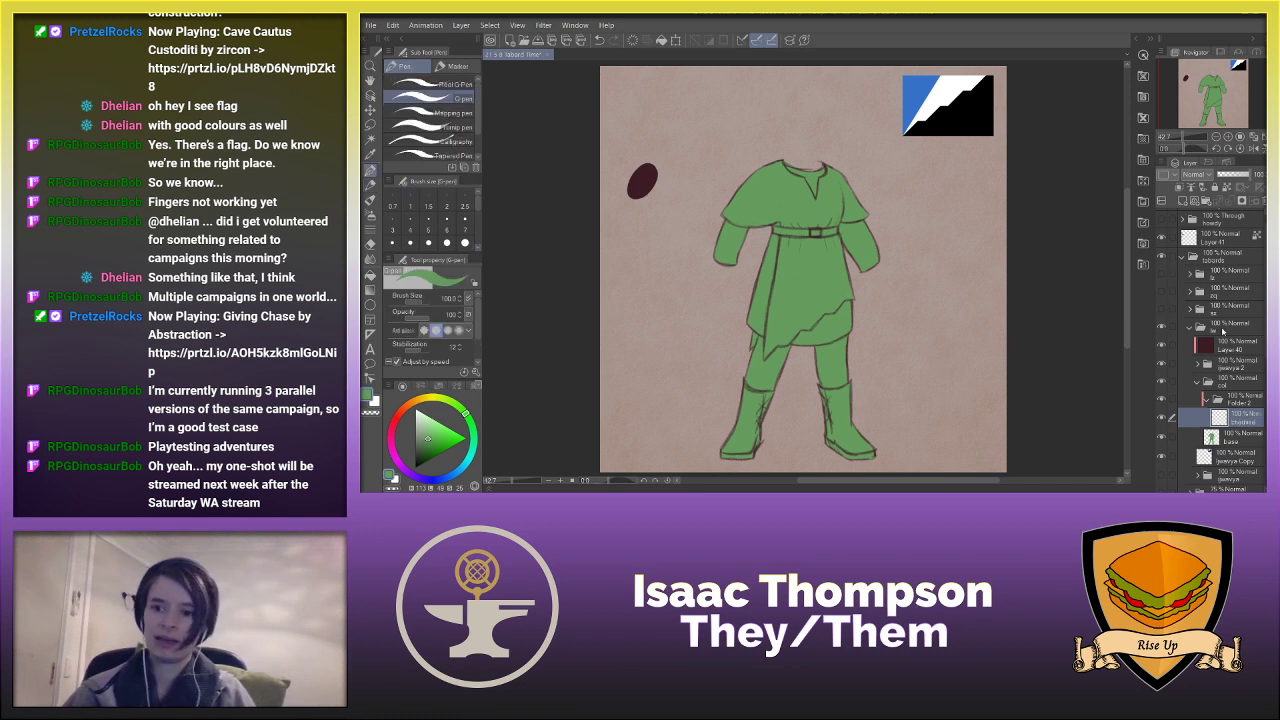
- Hide the line art folder and briefly toggle the earlier outfit folder to check which layers belong to the green concept
scroll(1240, 345, down, 5)
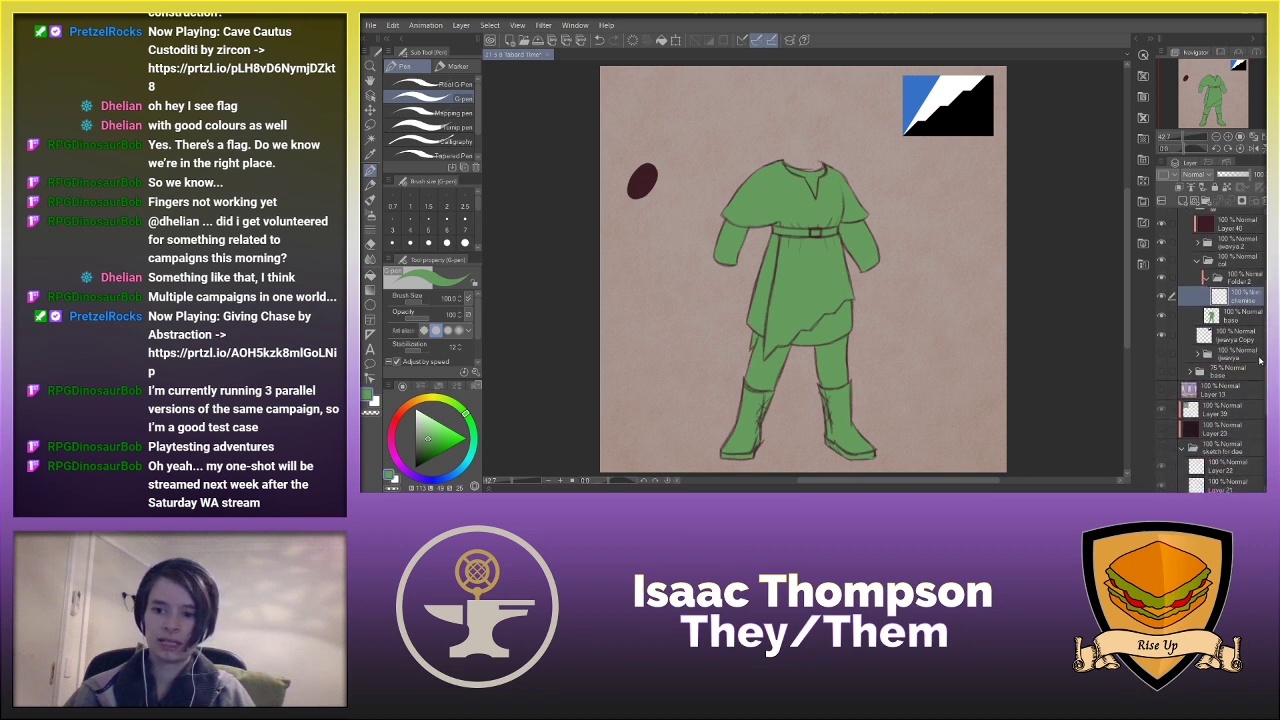
scroll(1245, 350, up, 2)
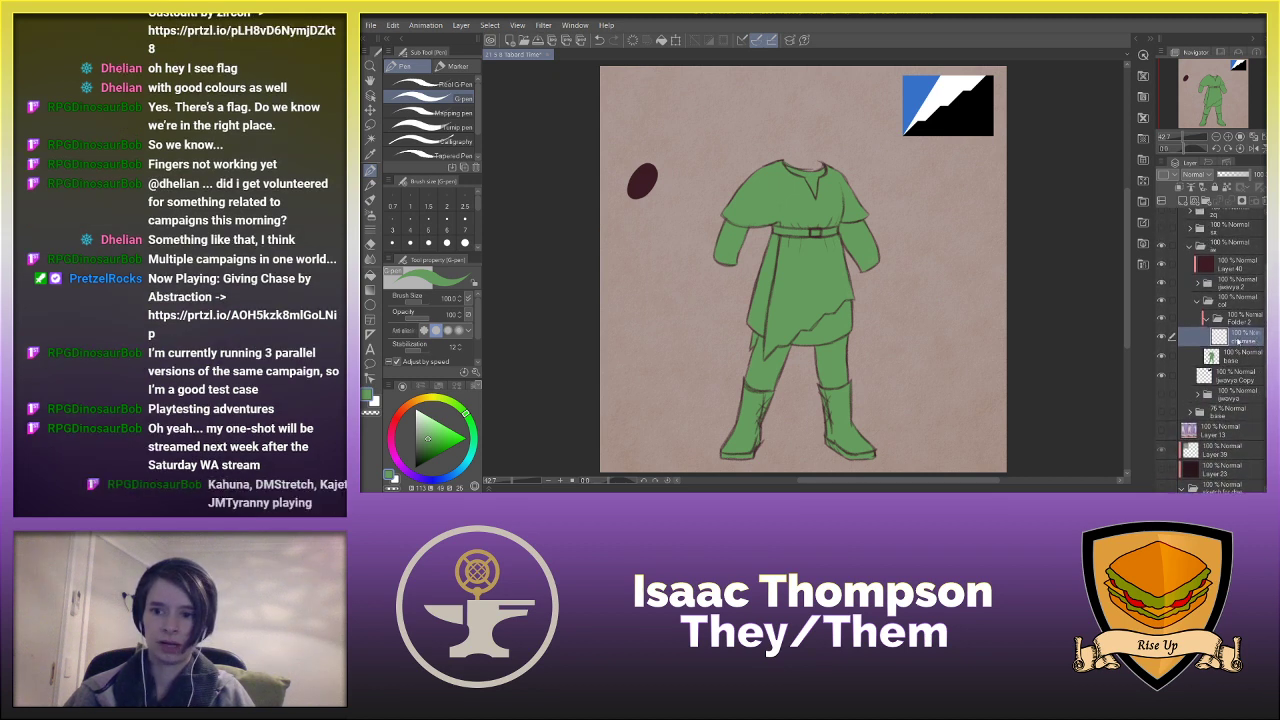
click(1162, 284)
click(1161, 396)
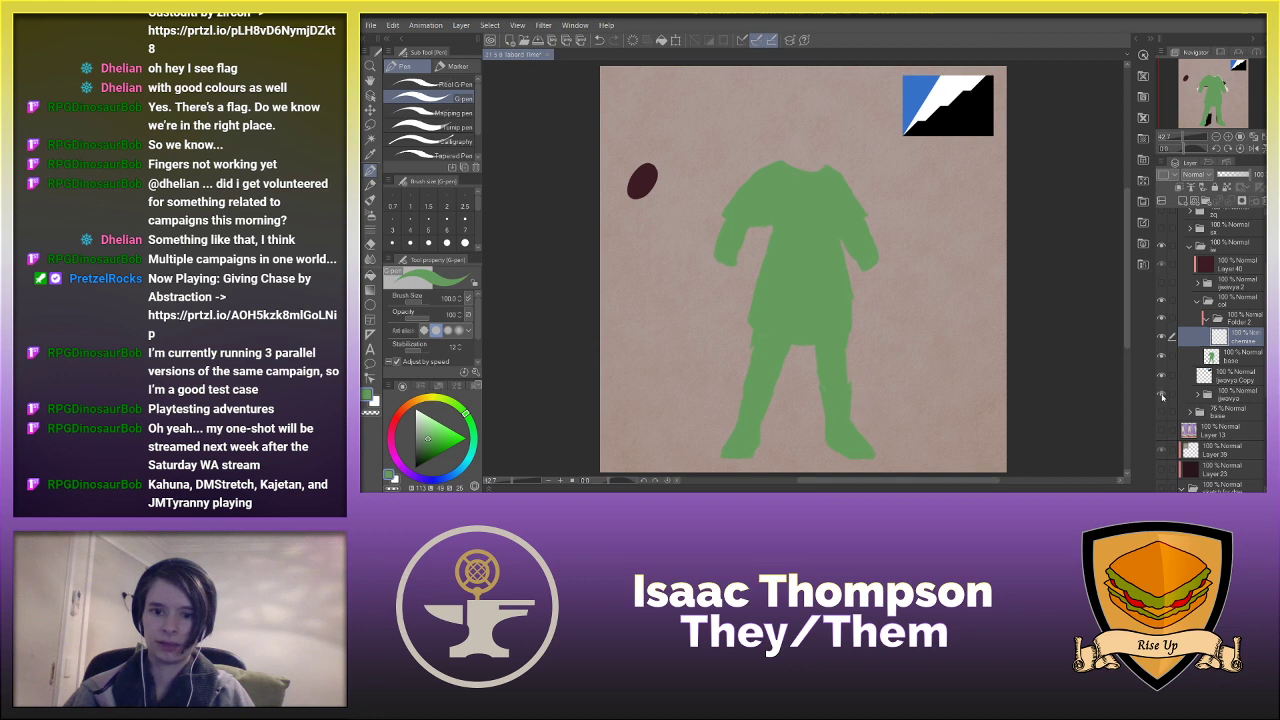
click(1161, 396)
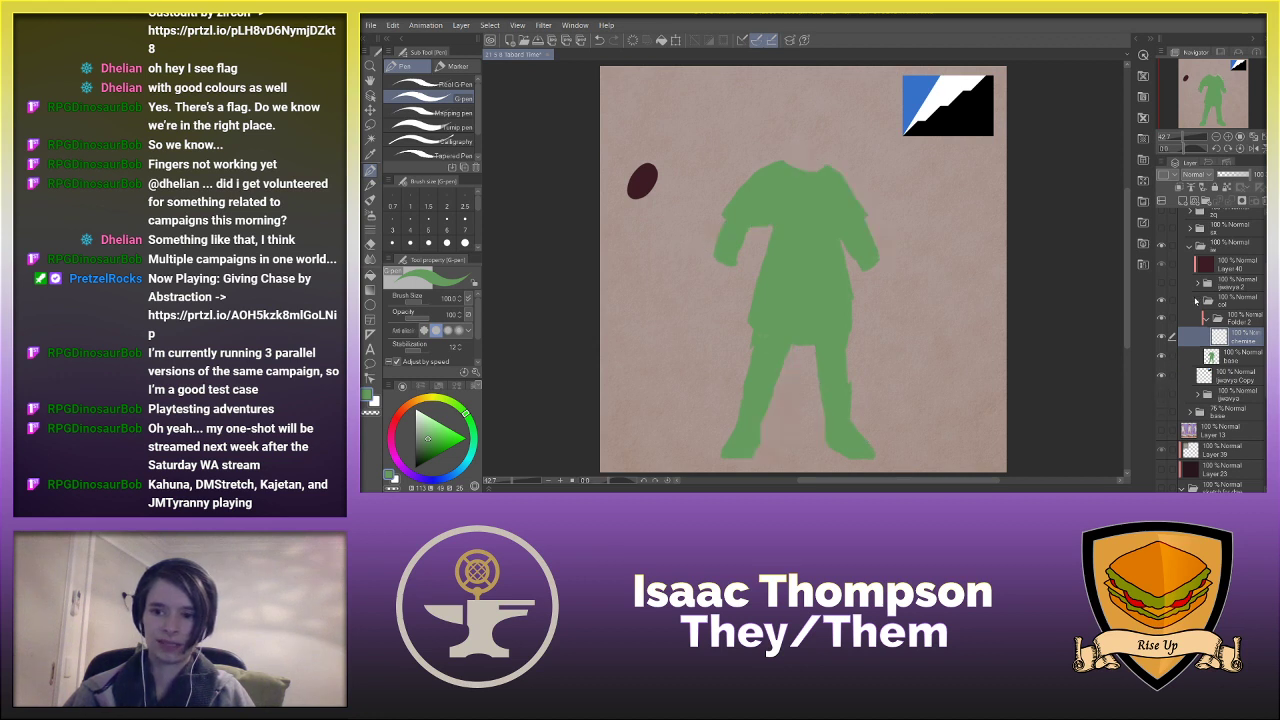
click(1196, 299)
click(1197, 301)
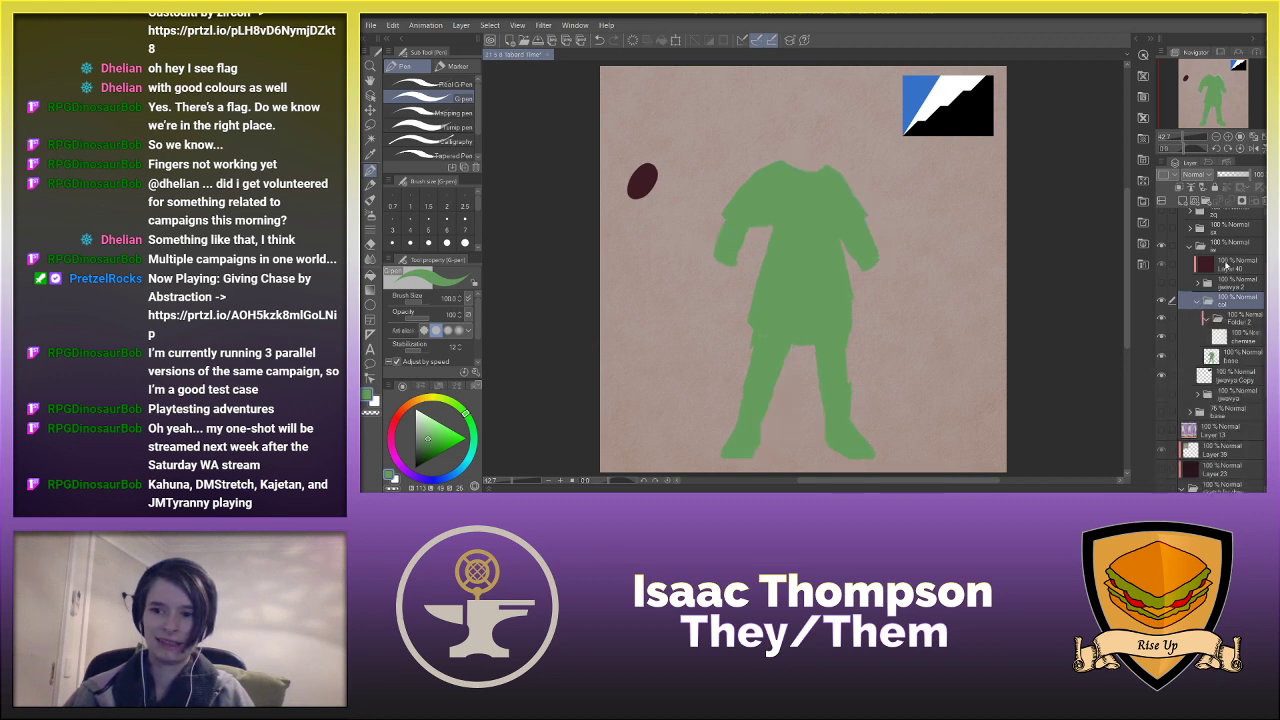
- Create a new folder for the green concept, move Layer 40, the line art folder and the colour folder into it, and collapse it
click(1225, 264)
key(ctrl+g)
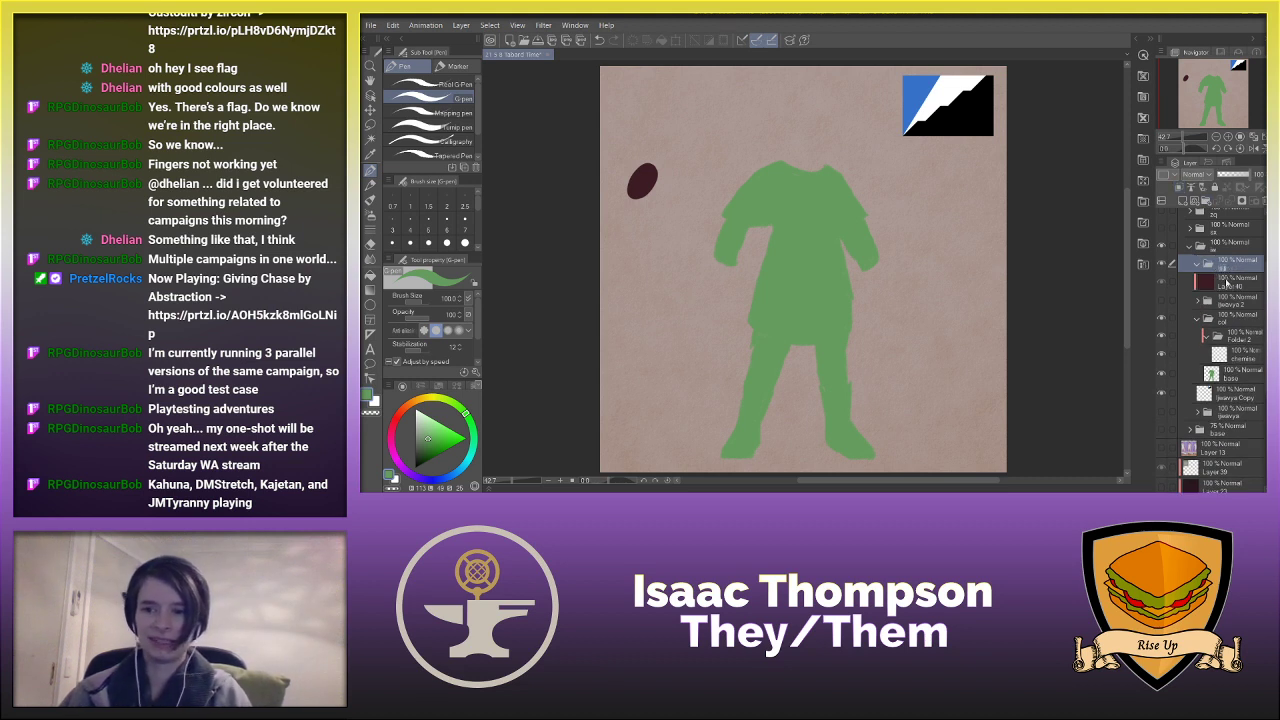
click(1227, 284)
shift+click(1233, 378)
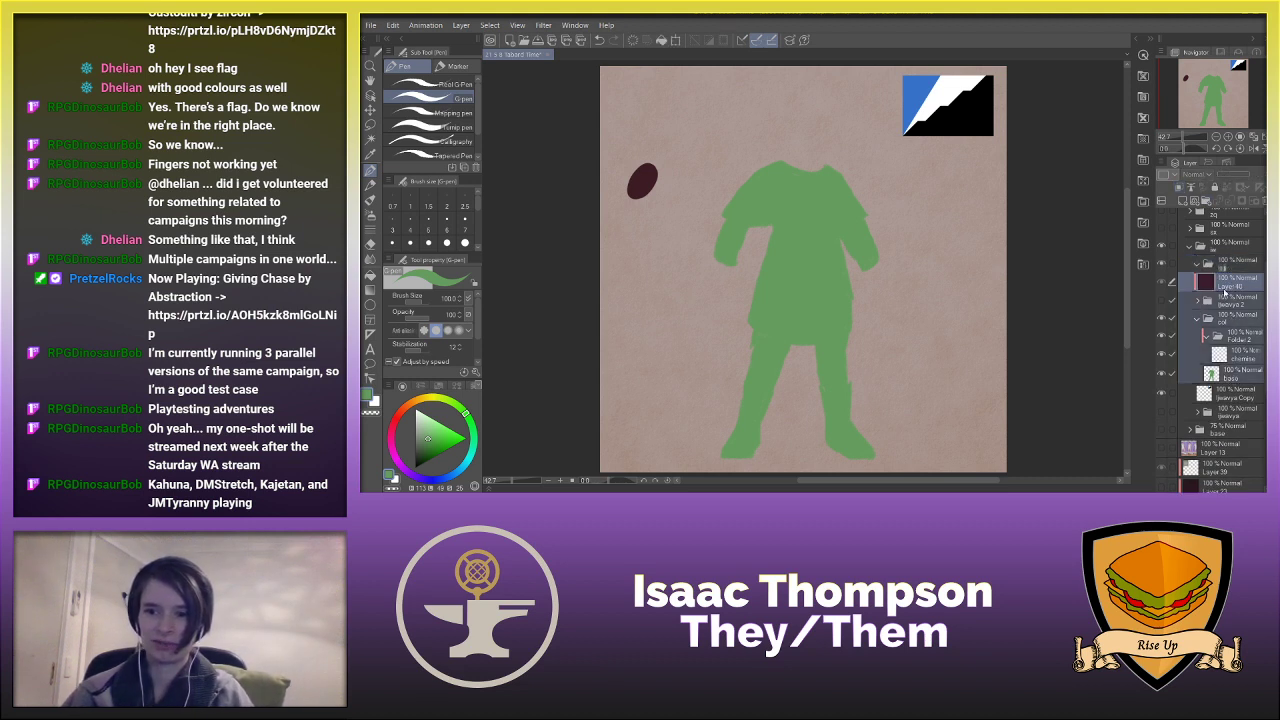
drag(1225, 266, 1224, 267)
click(1196, 265)
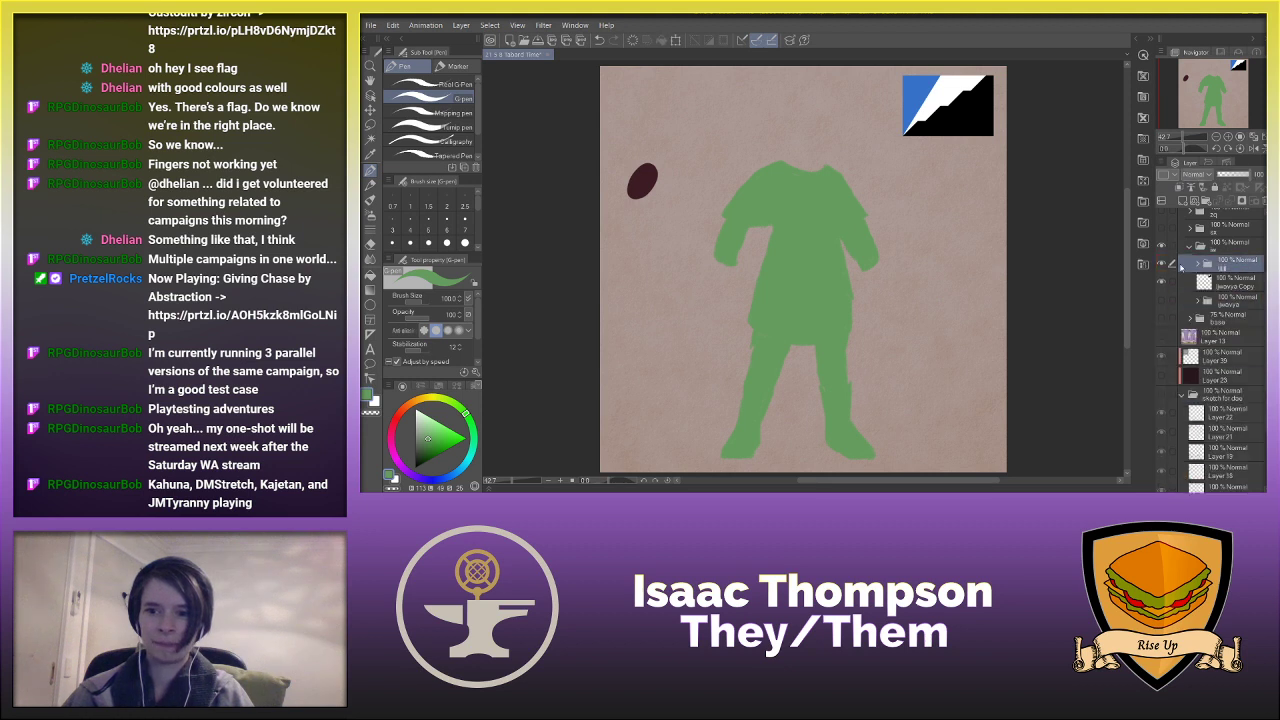
- Compare the green concept with the earlier white, black and blue outfit by swapping the visibility of their folders
click(1161, 264)
click(1161, 301)
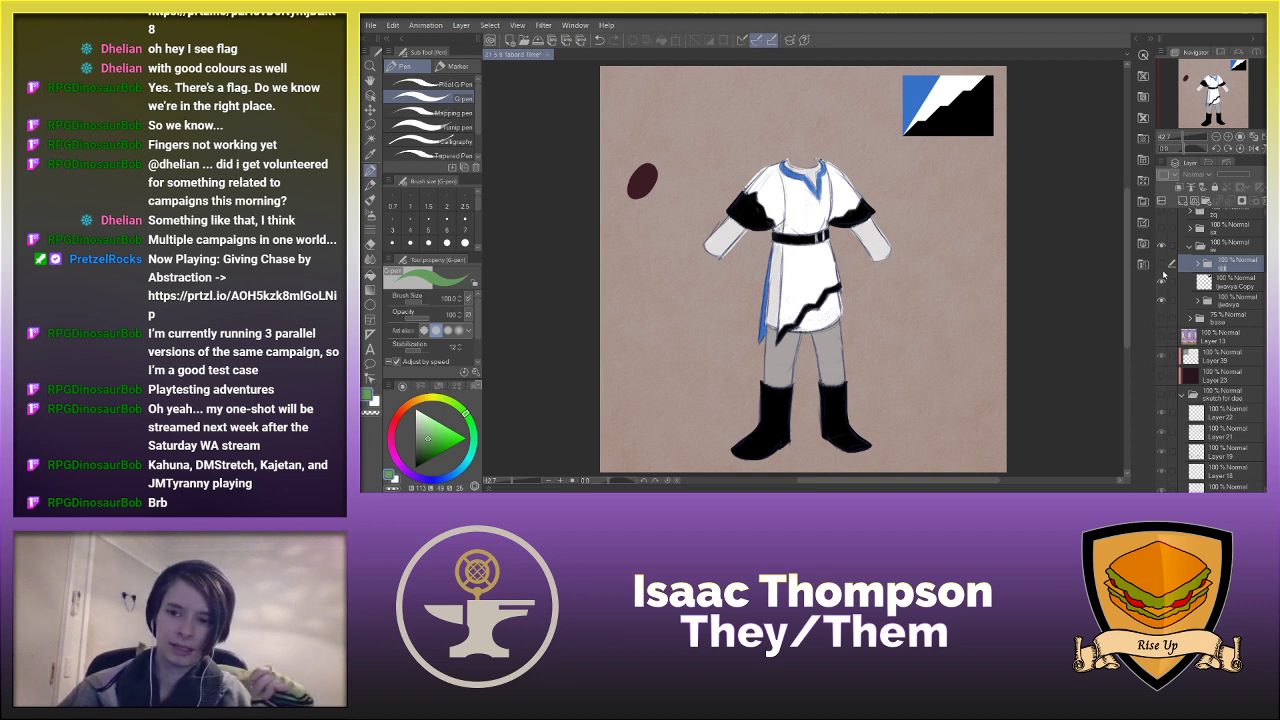
click(1162, 301)
click(1162, 302)
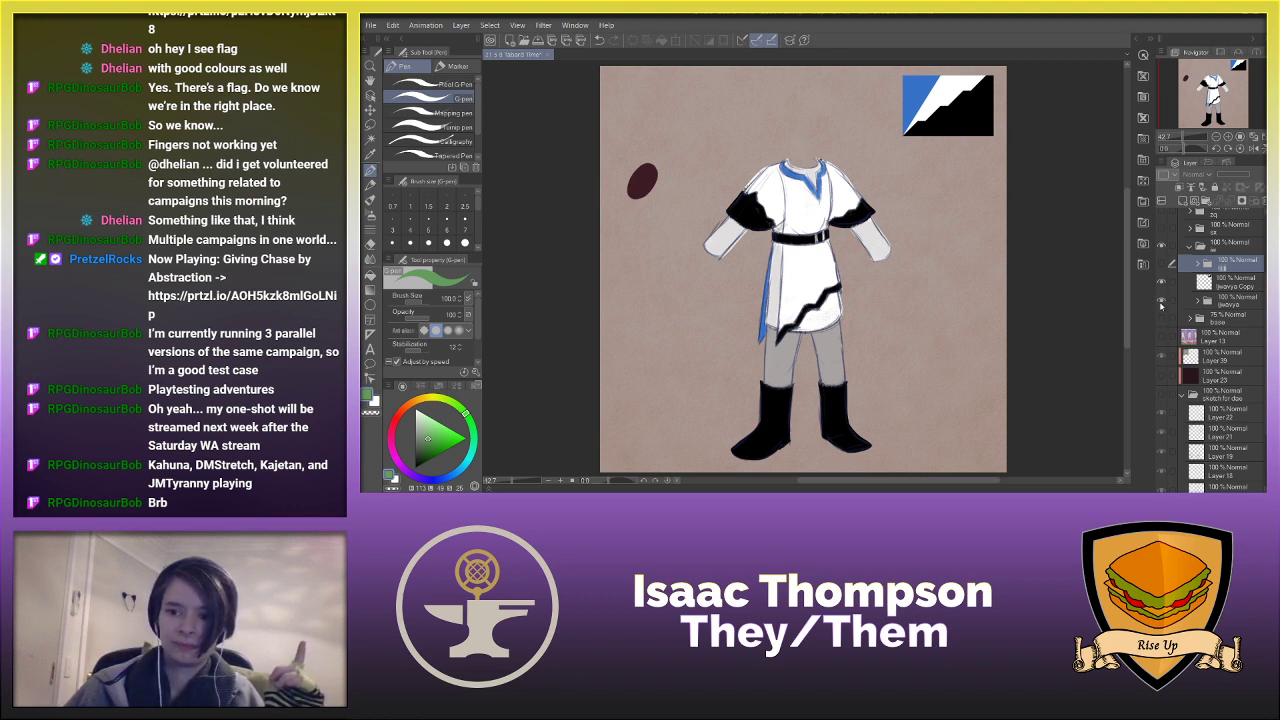
click(1161, 305)
click(1160, 262)
- Expand the green concept's folder, show its line art again and select the chemise layer
click(1197, 266)
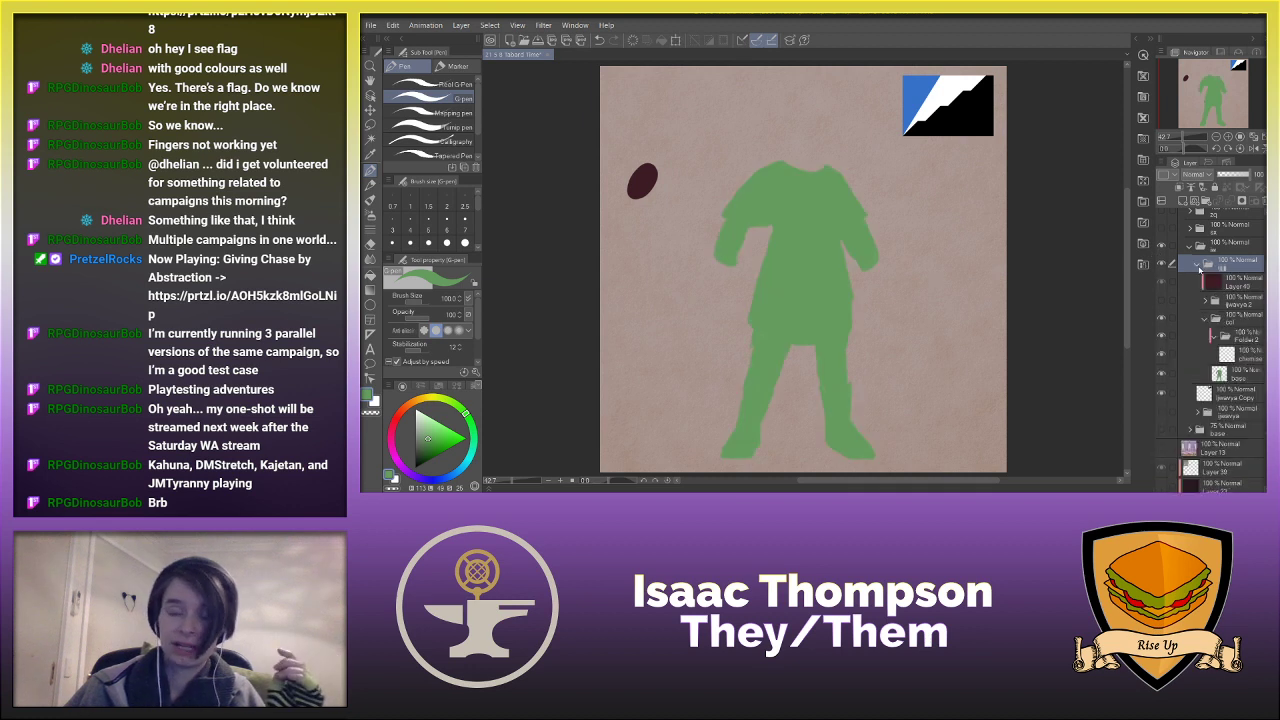
click(1161, 300)
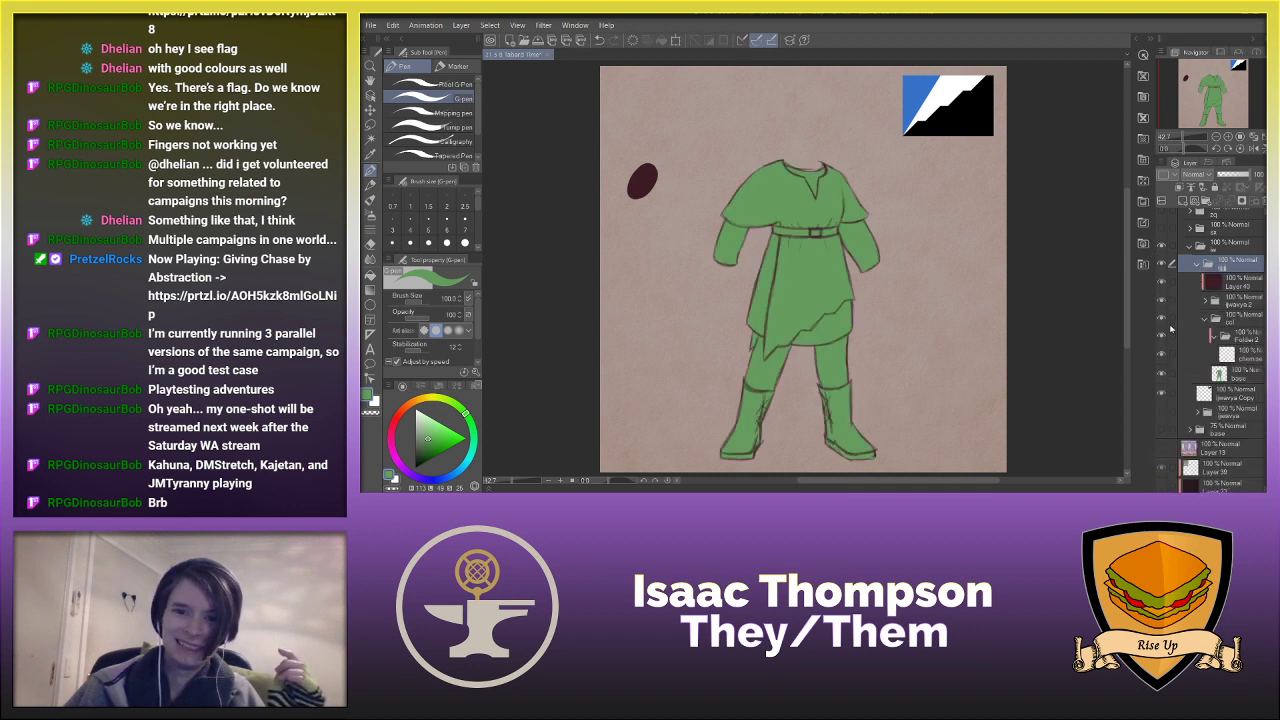
click(1226, 355)
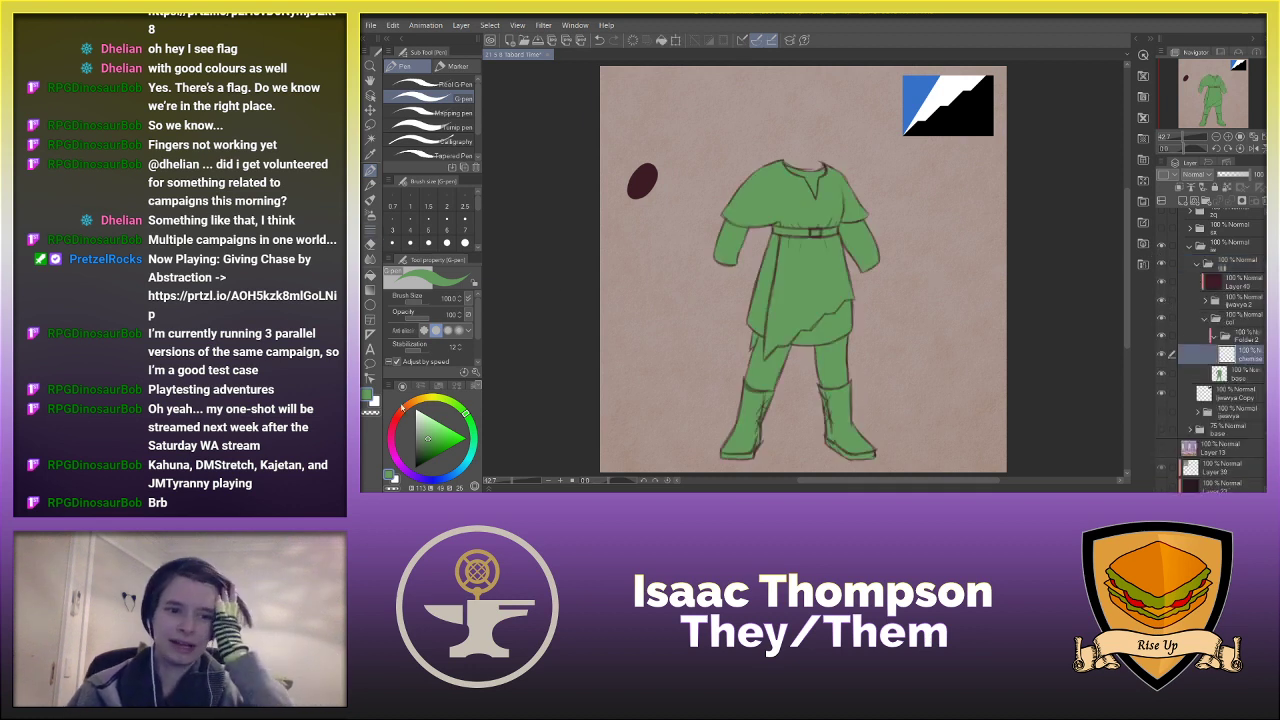
- Paint the chemise's lower sleeves, neckline, side panel and hem white on the chemise layer
key(x)
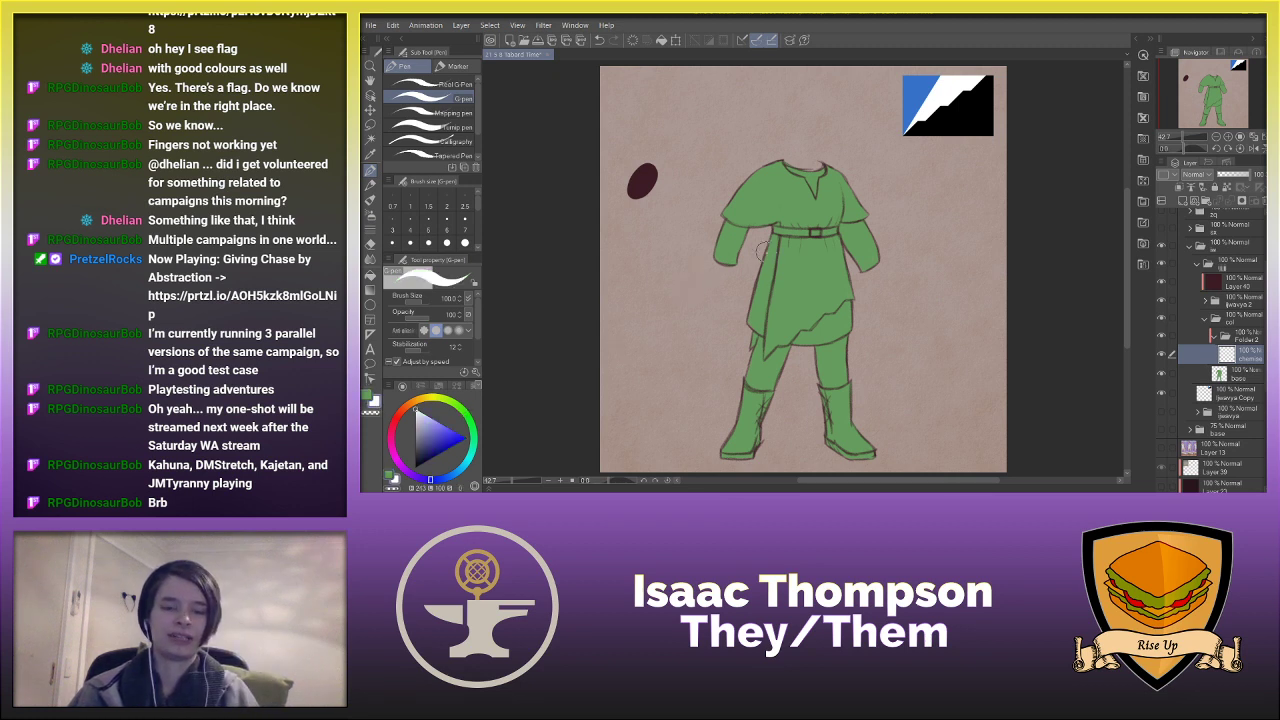
mouse_move(779, 276)
mouse_down()
mouse_move(760, 288)
mouse_move(778, 254)
mouse_move(776, 212)
mouse_move(716, 284)
mouse_move(736, 210)
mouse_up()
mouse_move(830, 166)
mouse_down()
mouse_move(776, 172)
mouse_move(828, 200)
mouse_move(874, 268)
mouse_up()
mouse_move(750, 292)
mouse_down()
mouse_move(817, 325)
mouse_move(852, 306)
mouse_up()
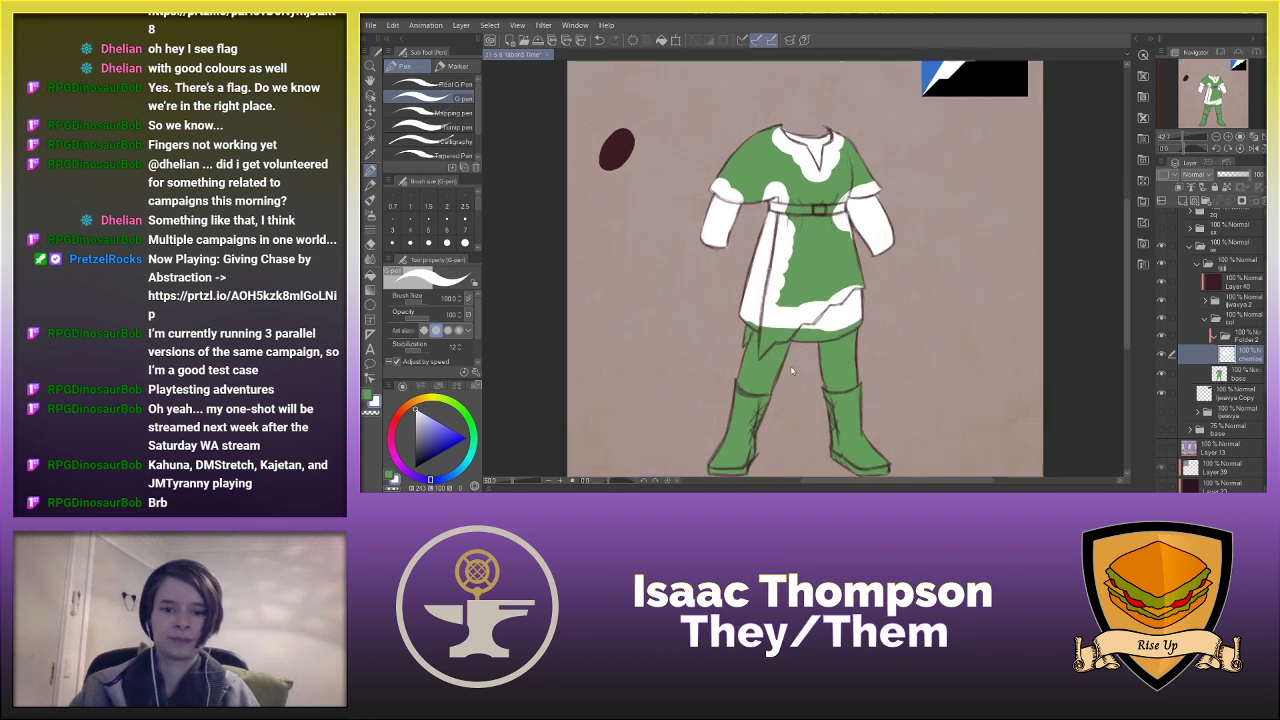
- Fill the rest of the chemise's bottom hem white up to the line art with the Real pencil
scroll(791, 368, up, 1)
scroll(791, 370, up, 1)
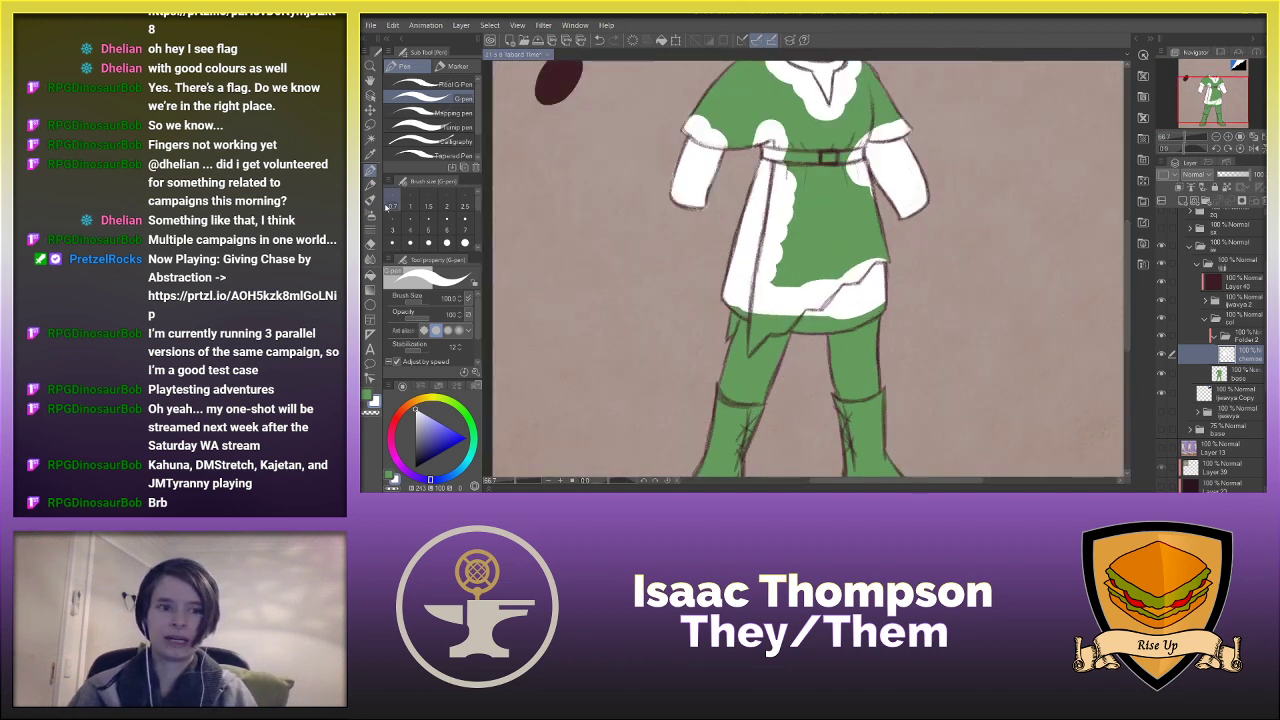
click(370, 186)
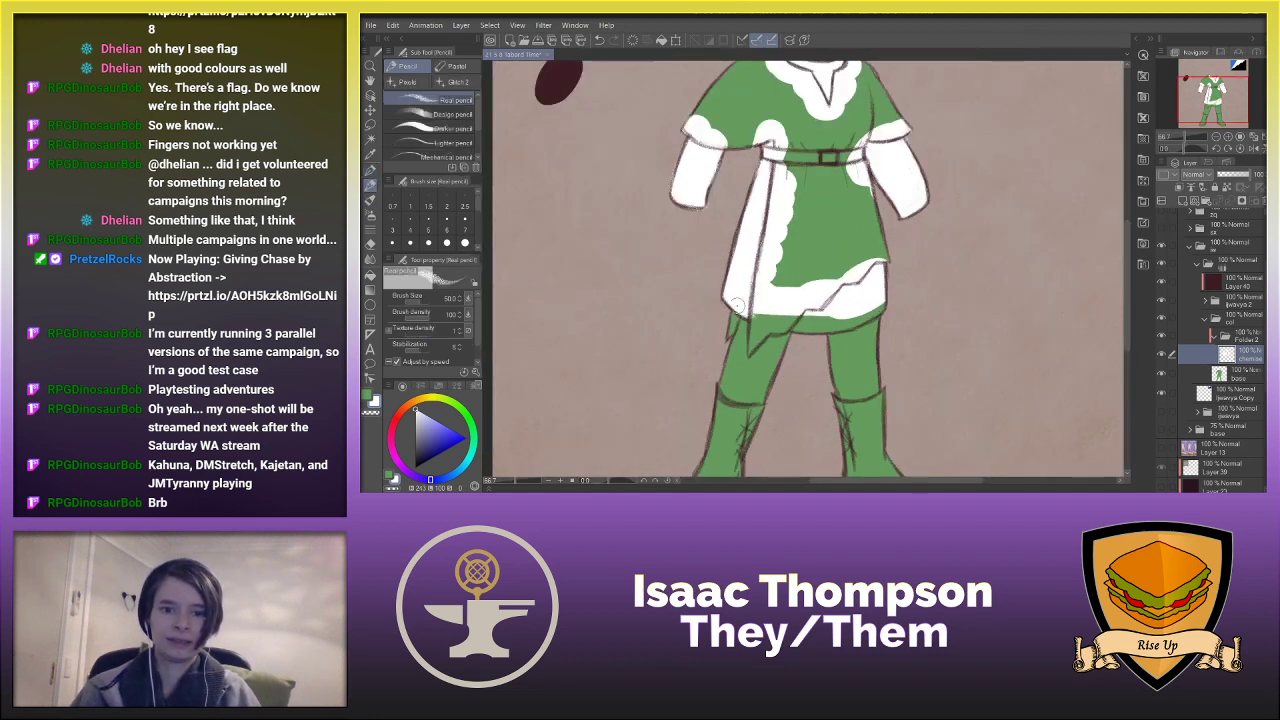
mouse_move(792, 322)
mouse_down()
mouse_move(844, 321)
mouse_move(823, 315)
mouse_move(812, 341)
mouse_move(870, 310)
mouse_up()
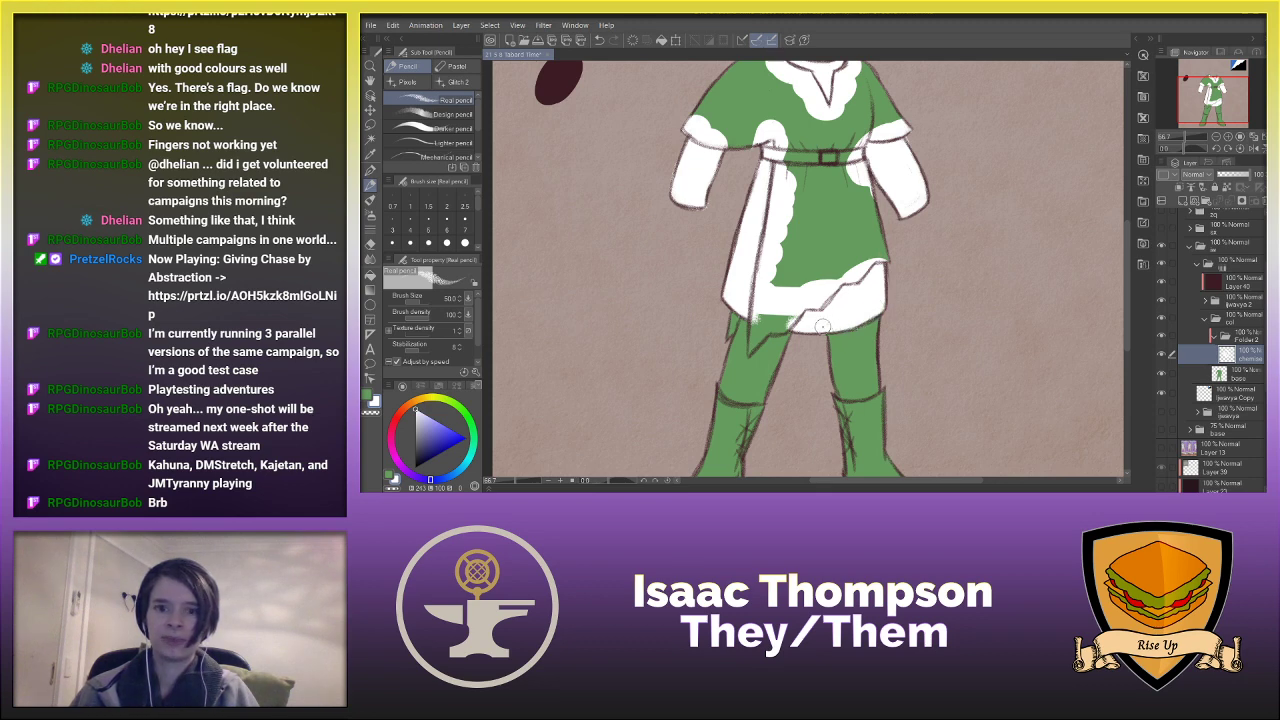
scroll(1030, 220, up, 1)
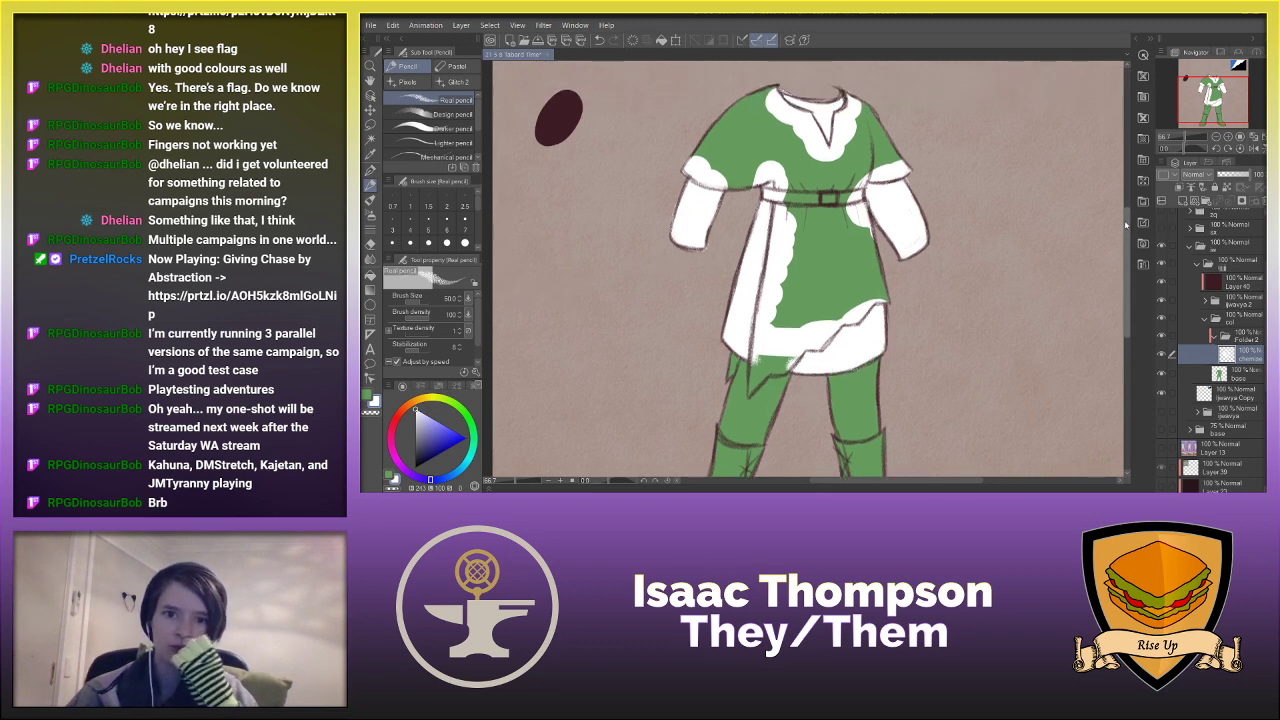
scroll(1120, 260, down, 1)
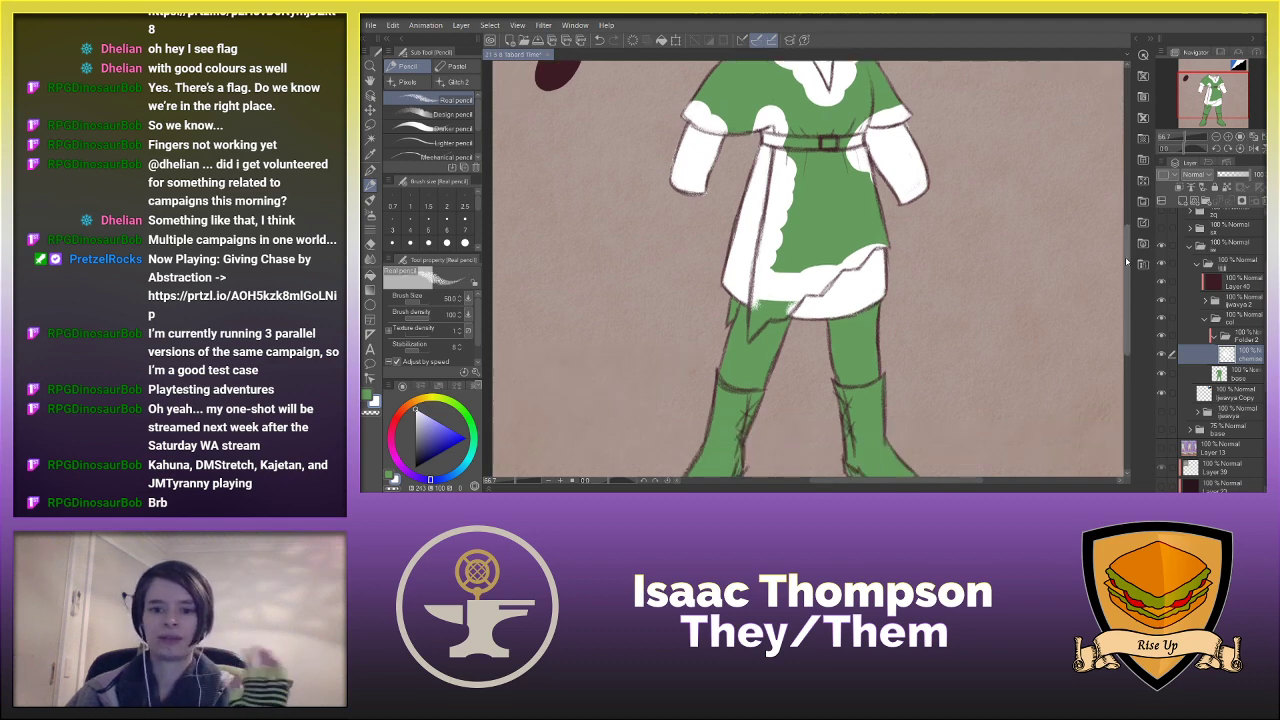
- Add a new layer above the chemise layer and name it tabard
click(1186, 201)
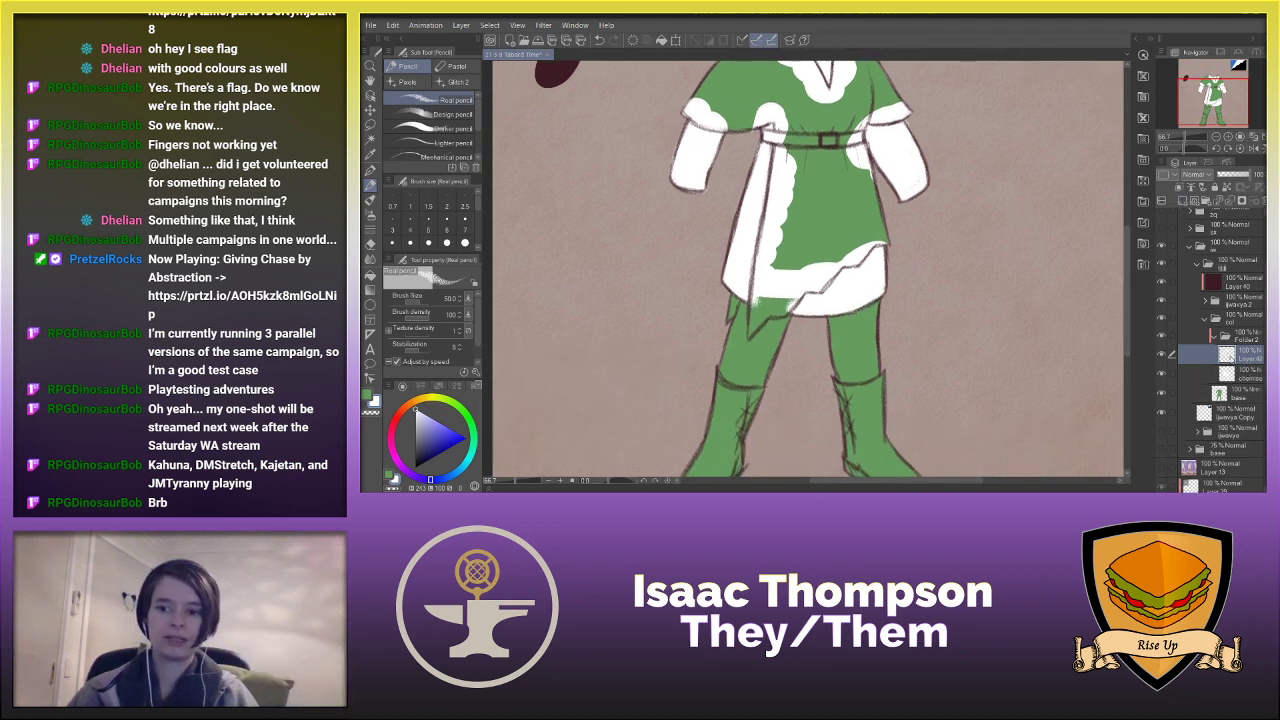
double_click(1248, 358)
text(tabard)
key(Return)
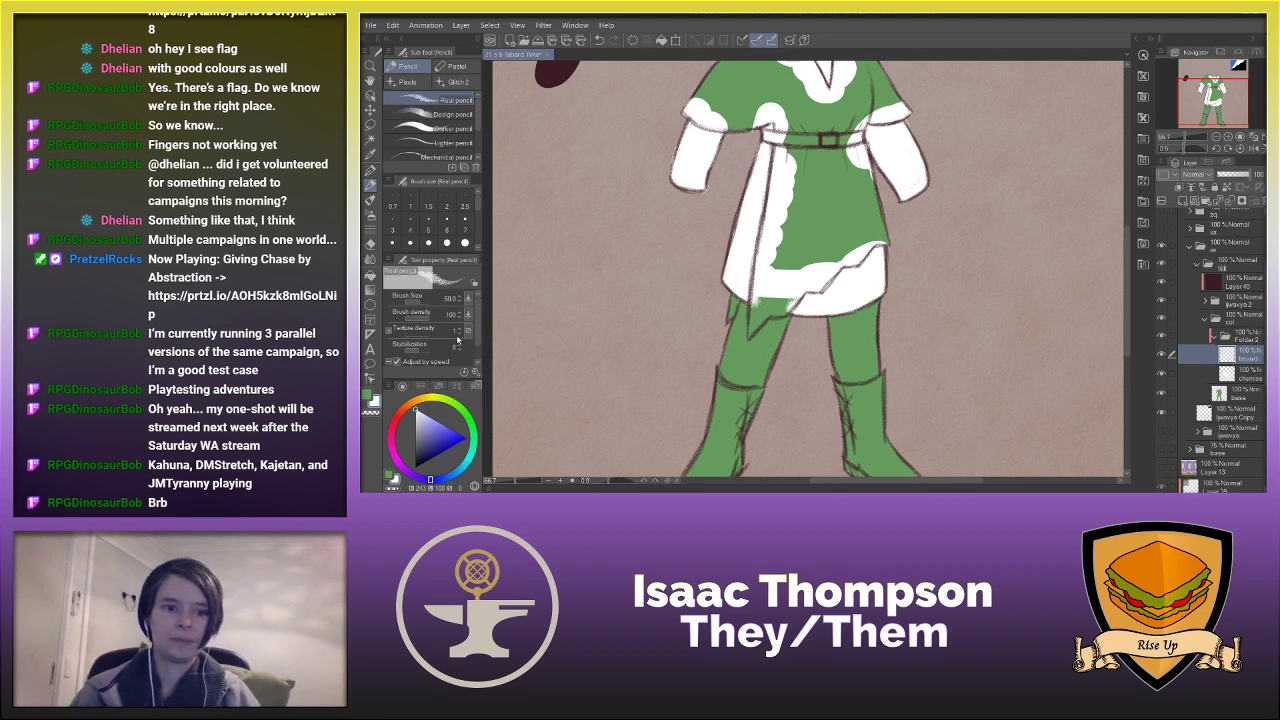
- Set the drawing colour to black and paint the tabard's small hanging back tip behind the chemise hem
click(367, 394)
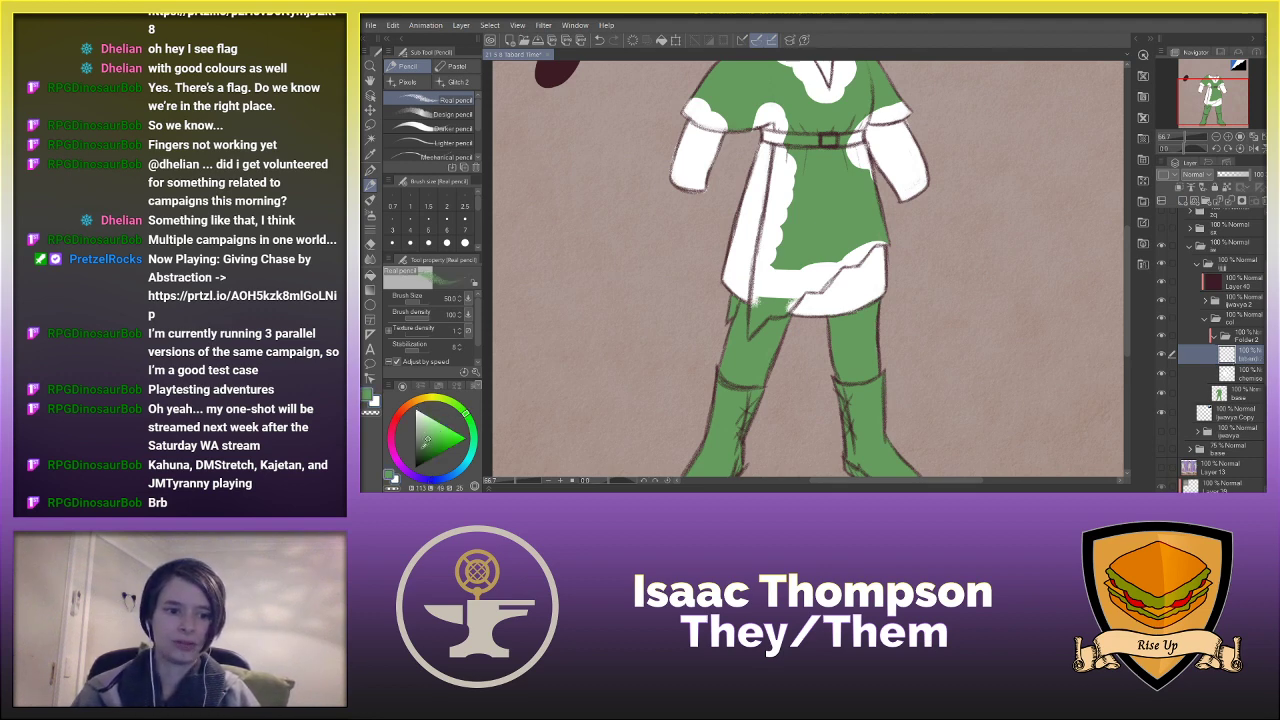
click(415, 467)
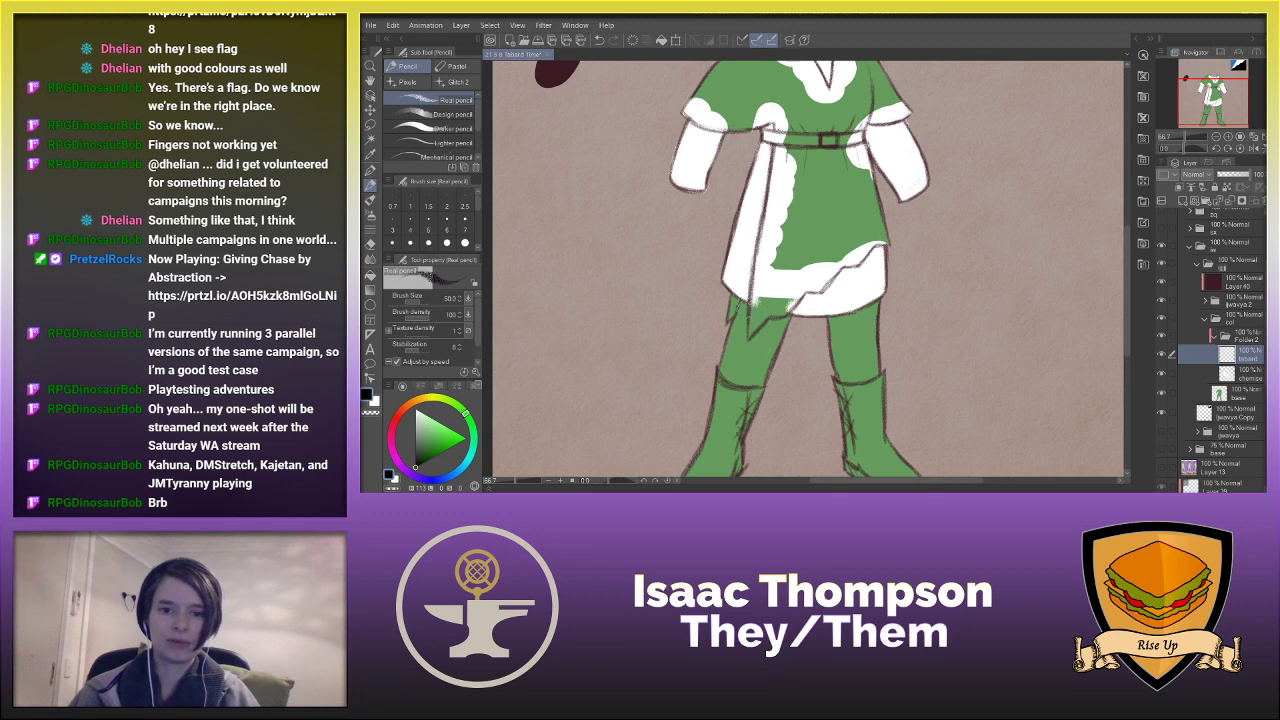
mouse_move(731, 309)
mouse_down()
mouse_move(751, 328)
mouse_move(752, 302)
mouse_up()
key(ctrl+z)
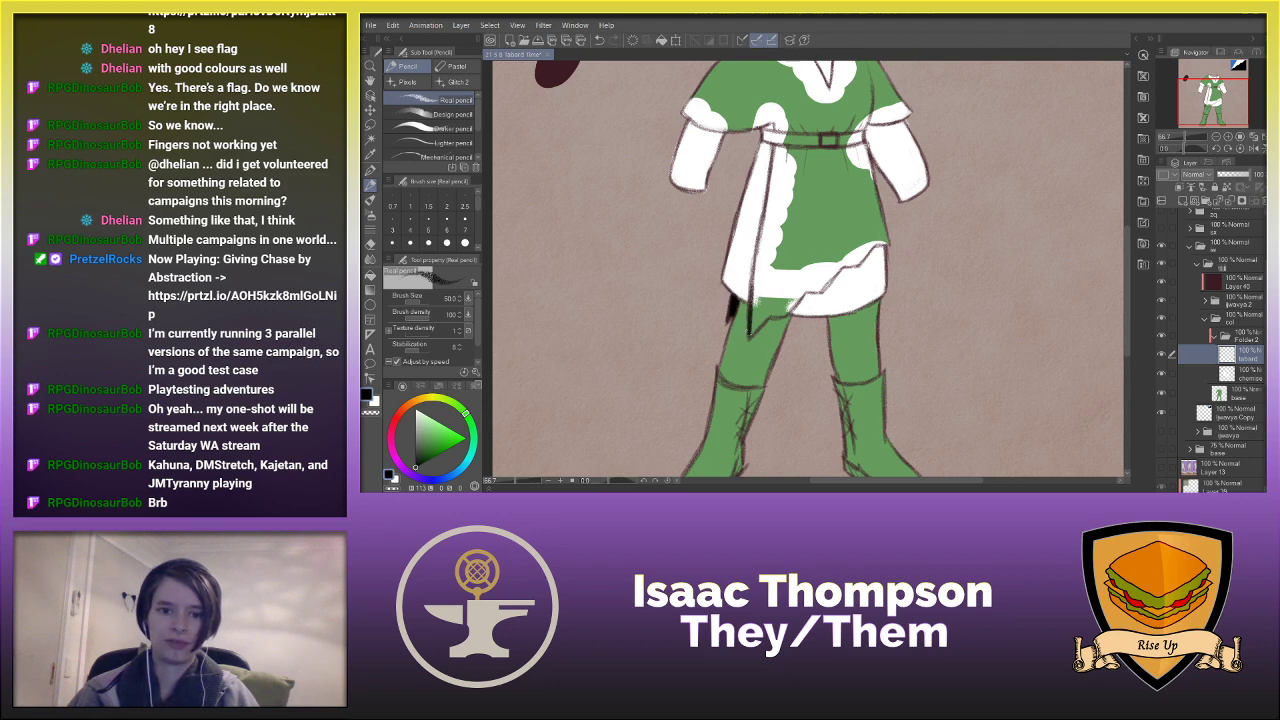
- Fill the tabard's skirt, torso and short sleeves black with the G-pen
click(371, 170)
mouse_move(778, 198)
mouse_down()
mouse_move(762, 297)
mouse_move(871, 218)
mouse_up()
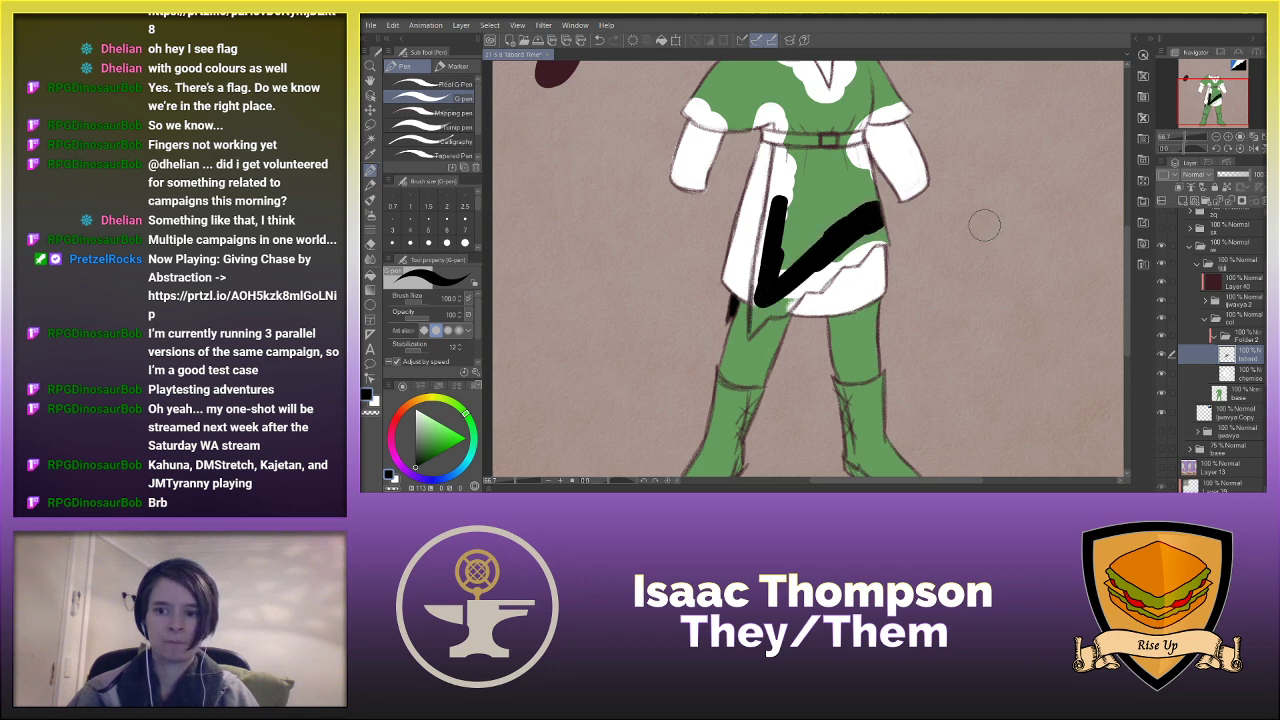
drag(1128, 248, 1127, 230)
mouse_move(866, 216)
mouse_down()
mouse_move(873, 255)
mouse_move(861, 214)
mouse_move(878, 260)
mouse_move(853, 240)
mouse_move(782, 322)
mouse_move(788, 240)
mouse_move(804, 264)
mouse_move(820, 240)
mouse_move(836, 248)
mouse_move(850, 230)
mouse_move(841, 242)
mouse_move(853, 150)
mouse_move(905, 150)
mouse_move(879, 131)
mouse_move(849, 143)
mouse_move(852, 123)
mouse_move(832, 192)
mouse_move(803, 135)
mouse_move(756, 97)
mouse_move(775, 120)
mouse_move(743, 98)
mouse_move(683, 150)
mouse_move(771, 162)
mouse_move(738, 157)
mouse_move(774, 135)
mouse_move(728, 130)
mouse_move(755, 153)
mouse_move(793, 158)
mouse_move(768, 176)
mouse_move(802, 203)
mouse_move(818, 190)
mouse_move(785, 144)
mouse_up()
key(ctrl+z)
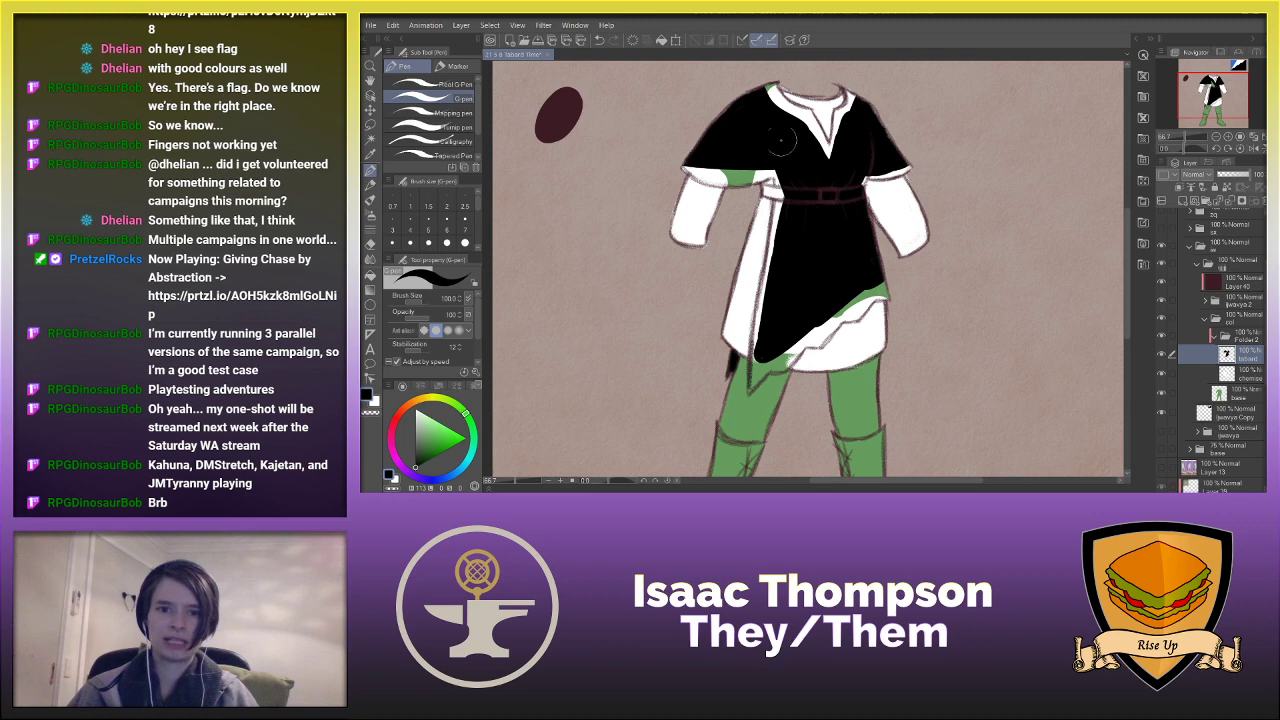
- Fill the tabard's wider sleeve black down to its lower edge with the Real pencil
click(370, 186)
mouse_move(672, 158)
mouse_down()
mouse_move(700, 178)
mouse_move(776, 178)
mouse_move(699, 169)
mouse_up()
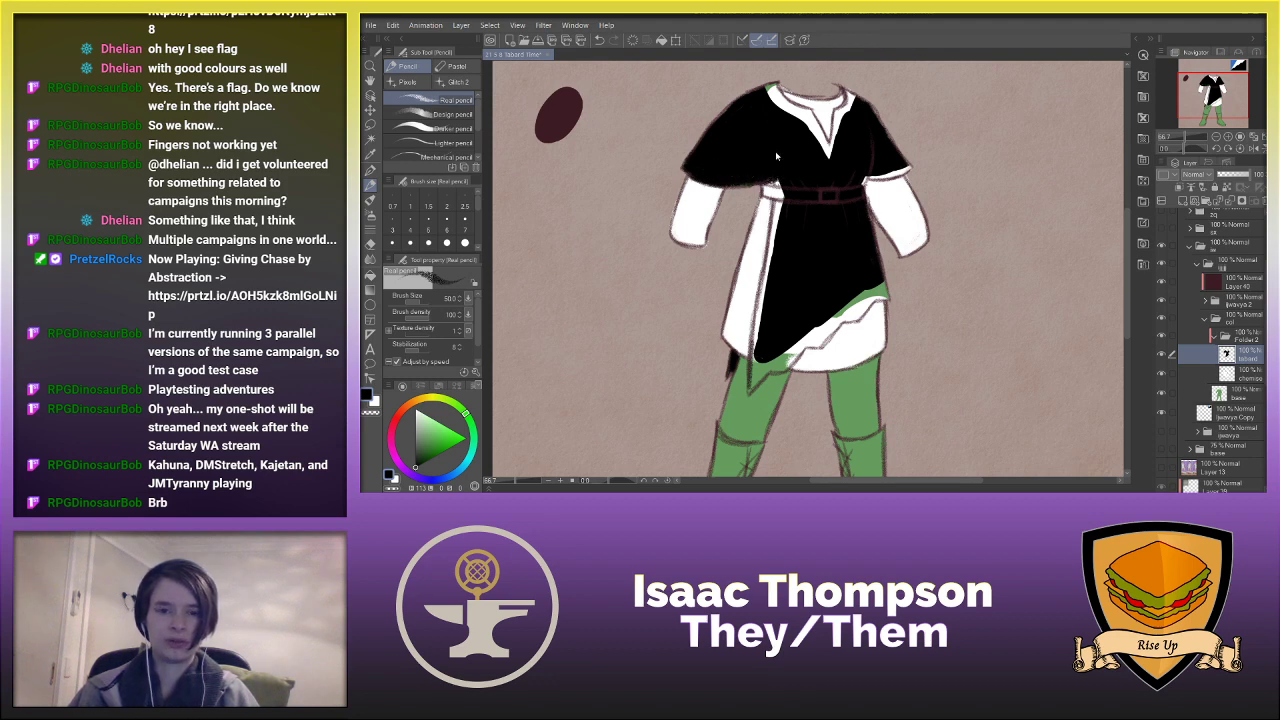
key(ctrl+z)
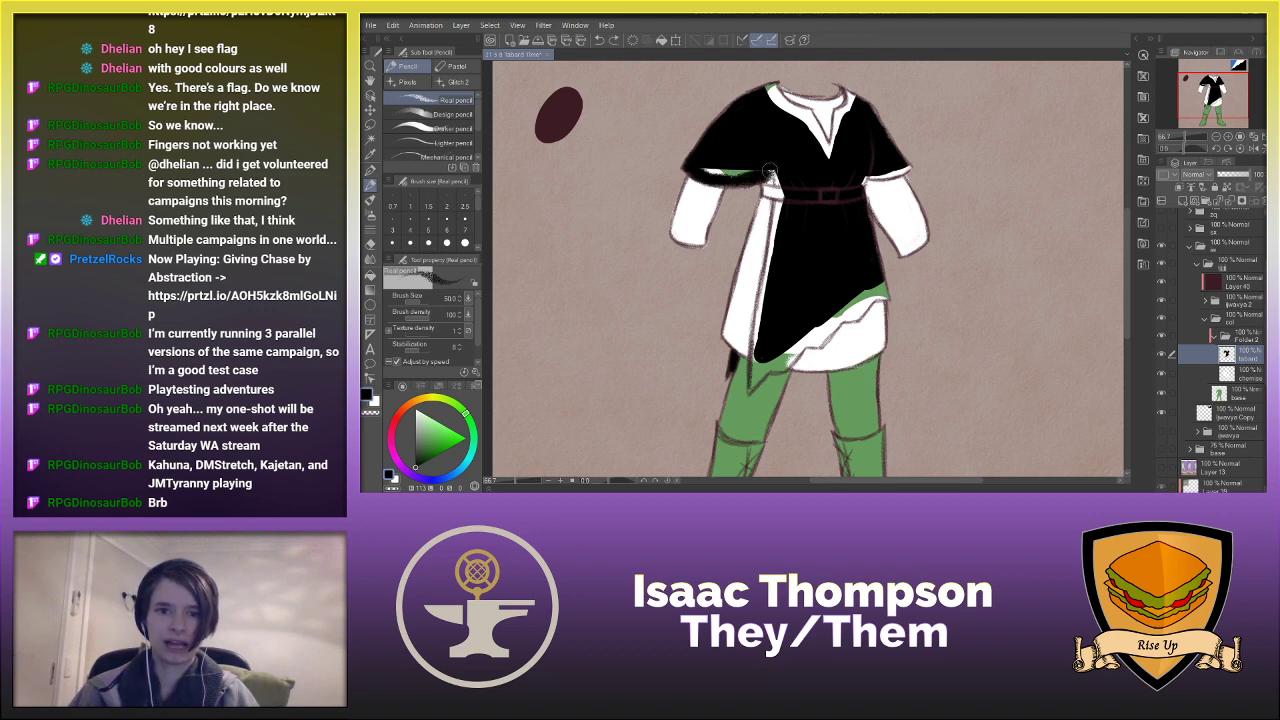
drag(763, 176, 712, 170)
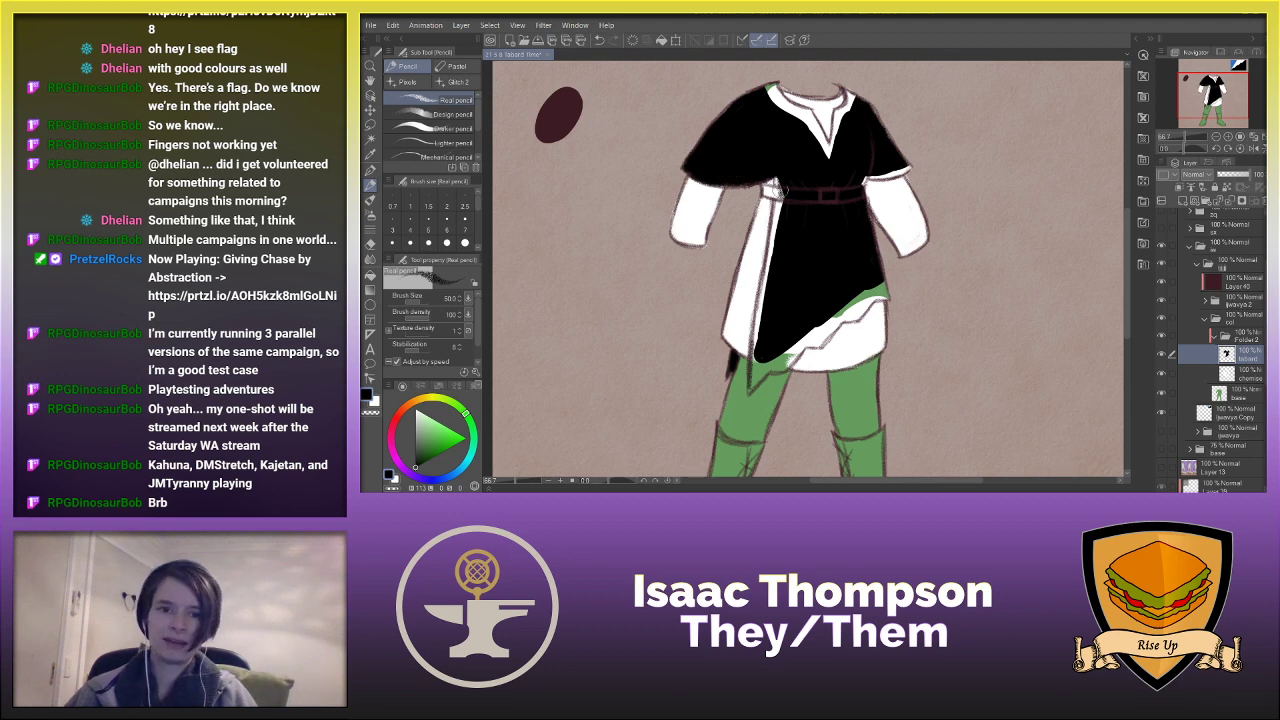
- Extend the black along the tabard's open side edge and down into its pointed lower tip
mouse_move(775, 232)
mouse_down()
mouse_move(768, 263)
mouse_move(778, 215)
mouse_move(772, 300)
mouse_move(765, 312)
mouse_move(765, 280)
mouse_move(756, 340)
mouse_up()
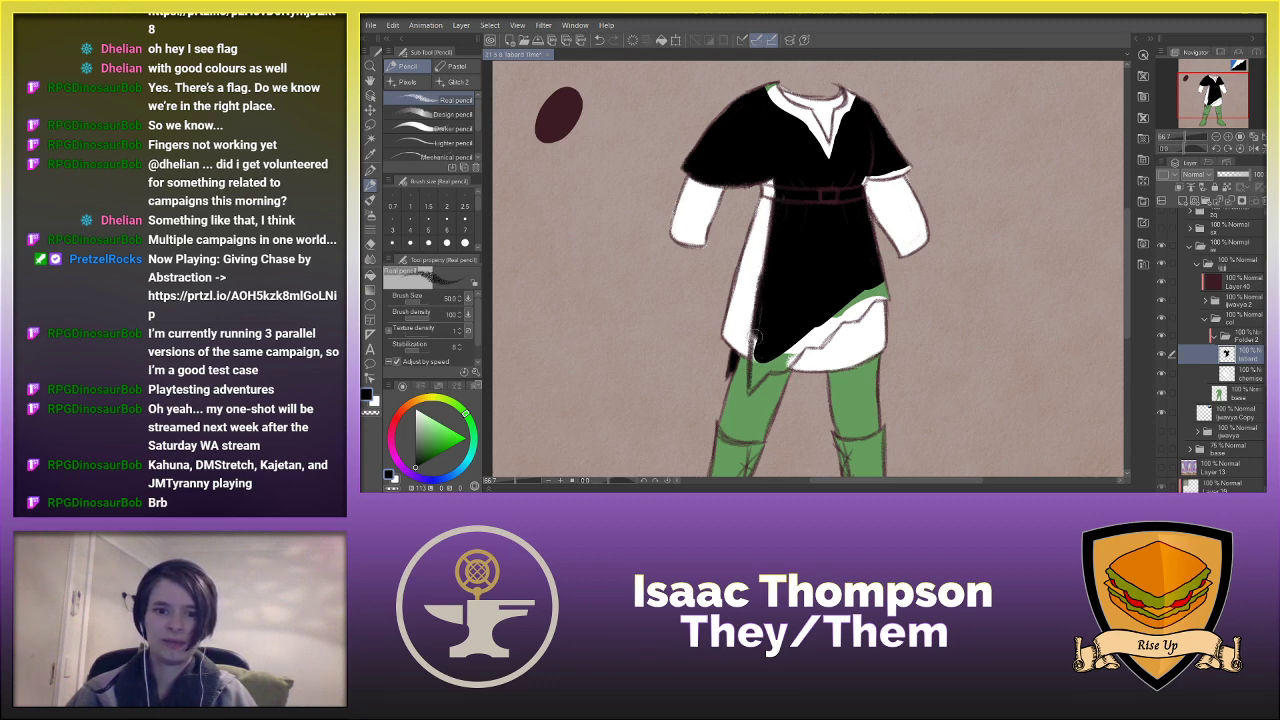
key(ctrl+z)
mouse_move(766, 286)
mouse_down()
mouse_move(751, 376)
mouse_move(754, 357)
mouse_up()
key(ctrl+z)
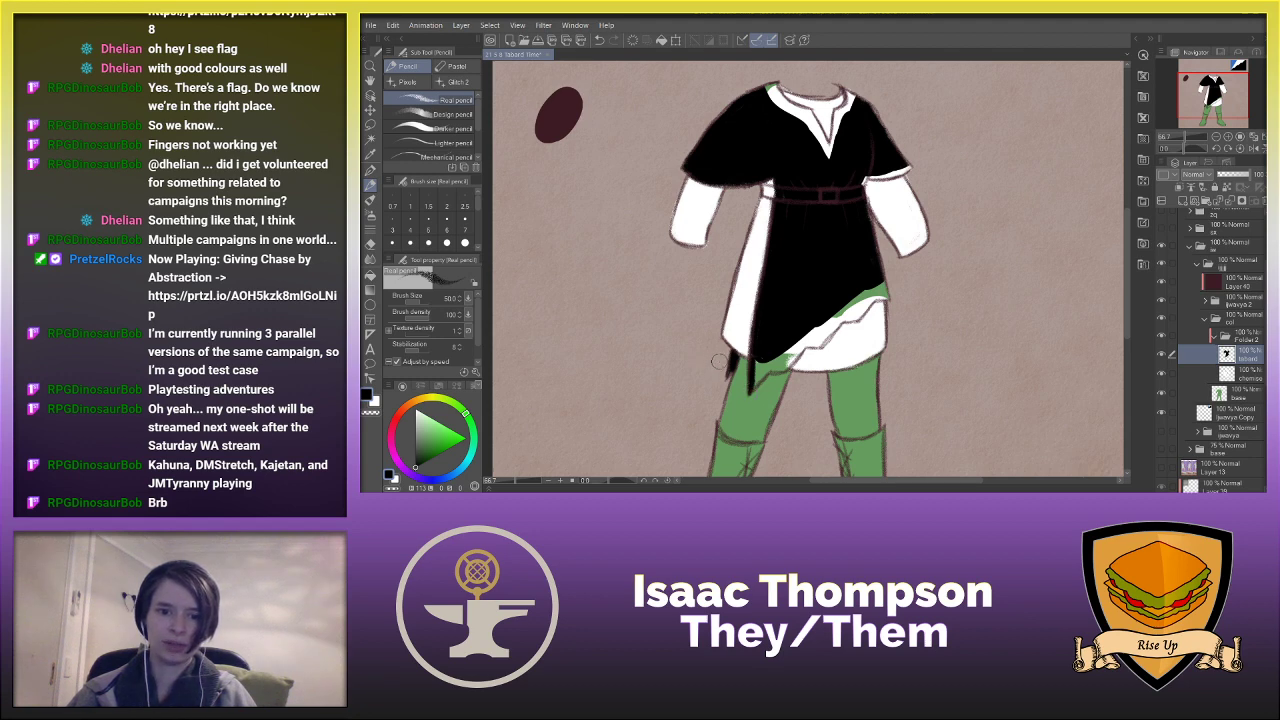
drag(762, 376, 767, 366)
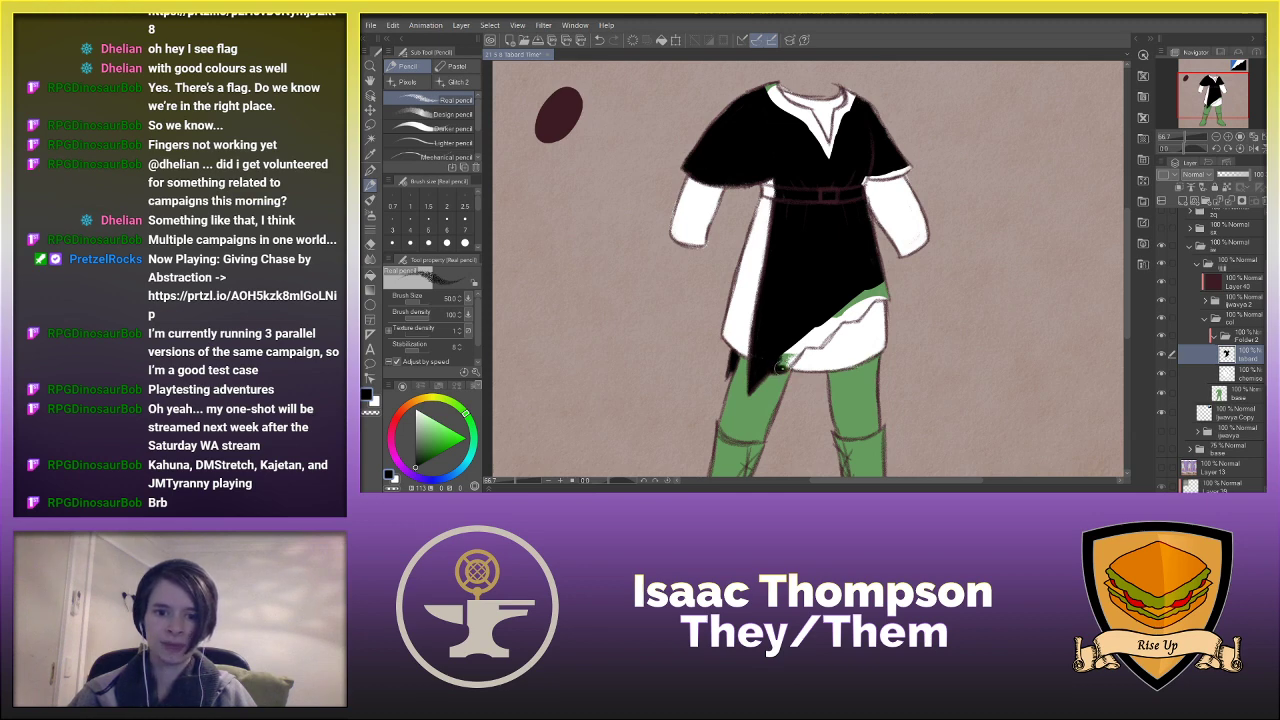
- Fill the tabard's ragged diagonal hem and the edge of its narrower sleeve black
mouse_move(780, 368)
mouse_down()
mouse_move(805, 338)
mouse_move(822, 342)
mouse_move(806, 340)
mouse_move(814, 328)
mouse_move(777, 354)
mouse_move(778, 341)
mouse_move(849, 304)
mouse_up()
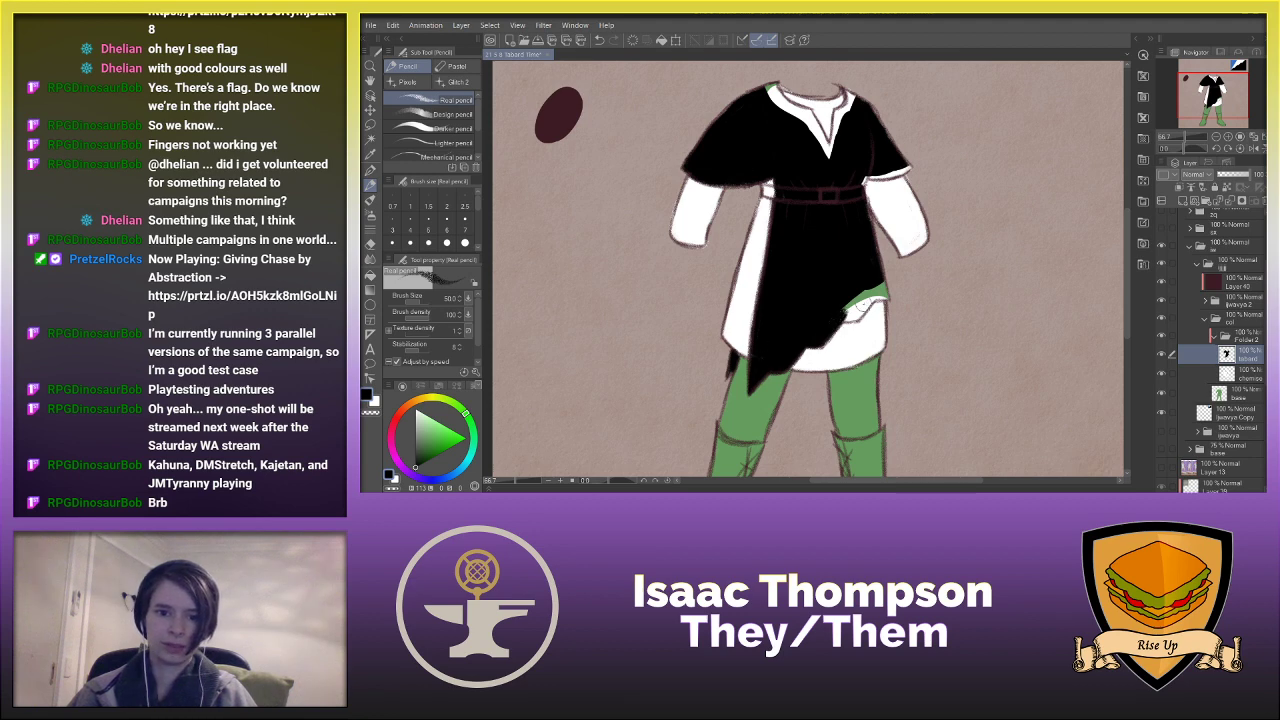
mouse_move(840, 314)
mouse_down()
mouse_move(864, 312)
mouse_move(870, 290)
mouse_move(856, 297)
mouse_move(857, 318)
mouse_move(883, 287)
mouse_move(873, 283)
mouse_up()
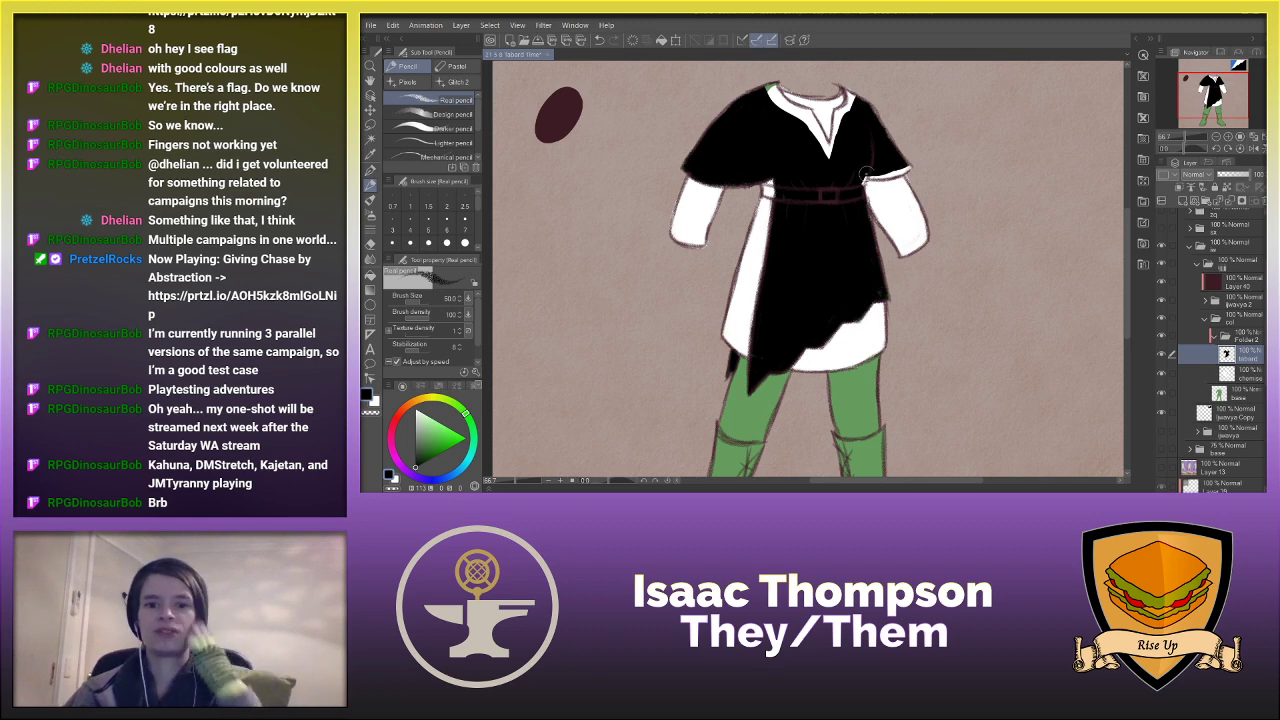
drag(866, 175, 910, 165)
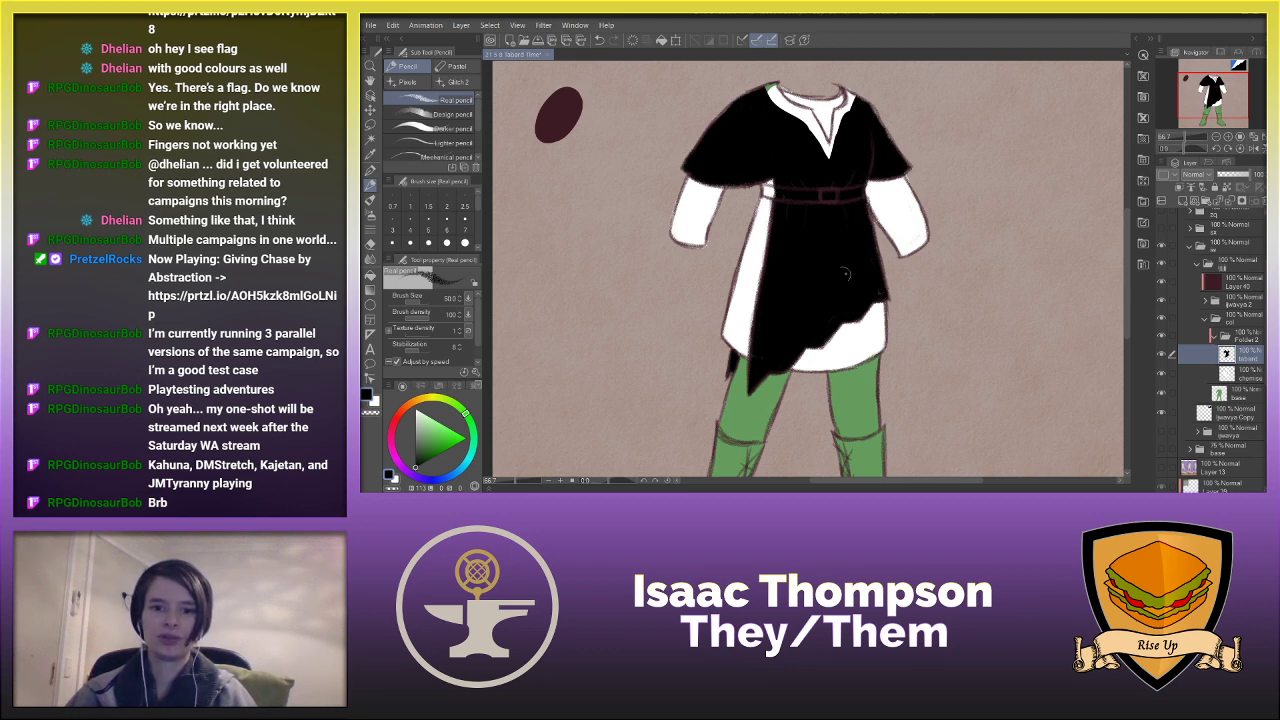
- Paint the tabard's neckline black up to the collar line, working on the mirrored canvas for the shoulder edge
key(h)
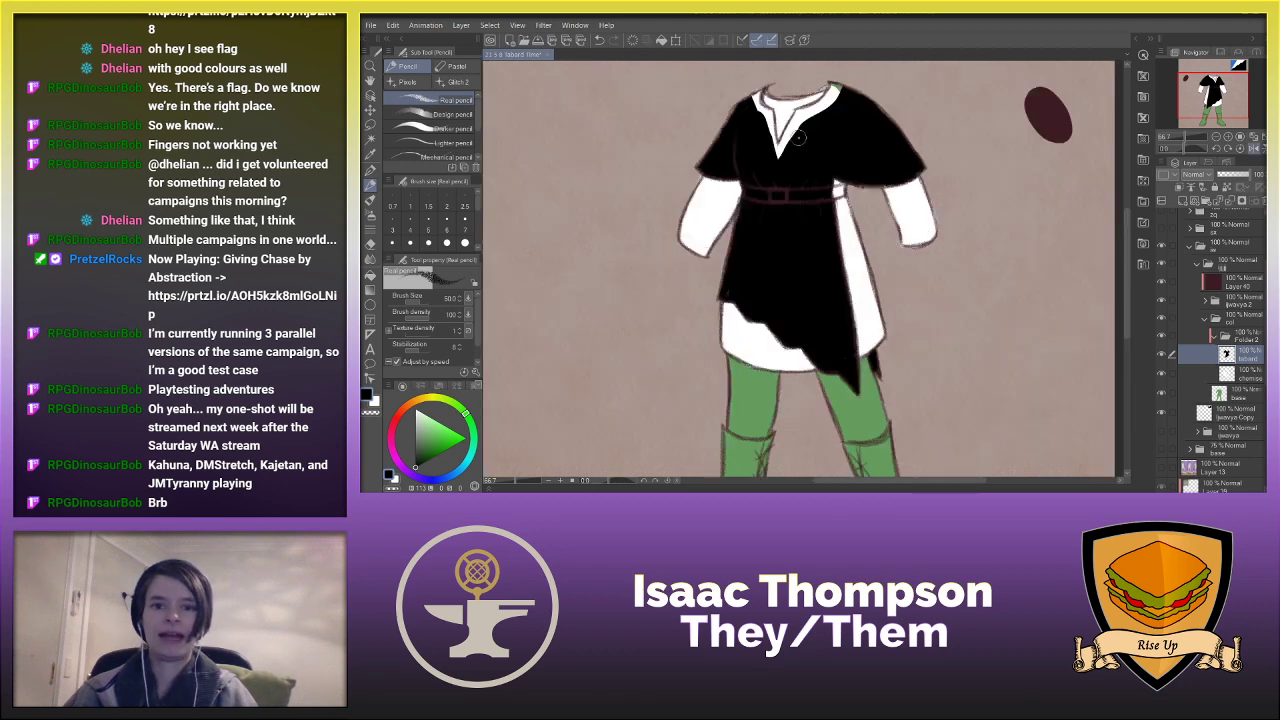
key(ctrl+z)
mouse_move(802, 111)
mouse_down()
mouse_move(836, 90)
mouse_move(830, 108)
mouse_move(838, 95)
mouse_move(812, 101)
mouse_move(777, 155)
mouse_move(818, 111)
mouse_move(798, 124)
mouse_move(828, 124)
mouse_move(841, 142)
mouse_move(844, 122)
mouse_move(829, 142)
mouse_move(850, 92)
mouse_up()
key(h)
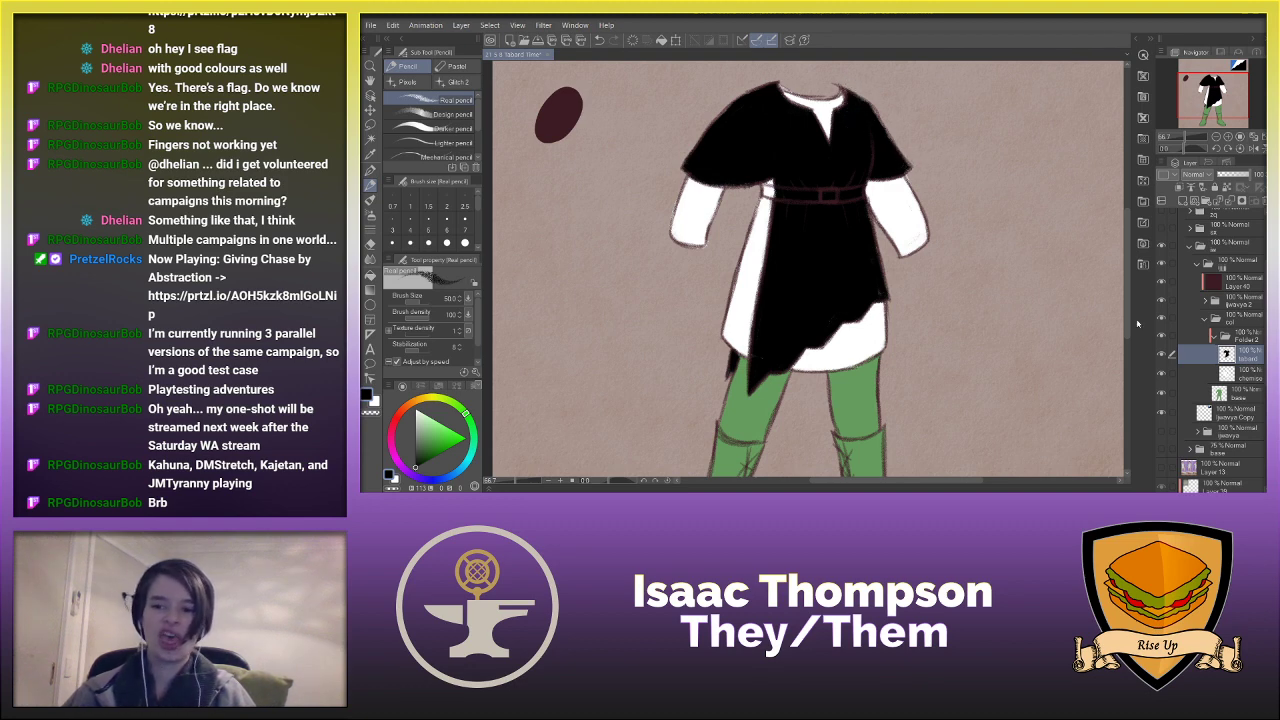
- Select the base layer, sample its green, check the mirrored canvas and touch up the base near the tabard's lower tip
click(1238, 398)
alt+click(876, 395)
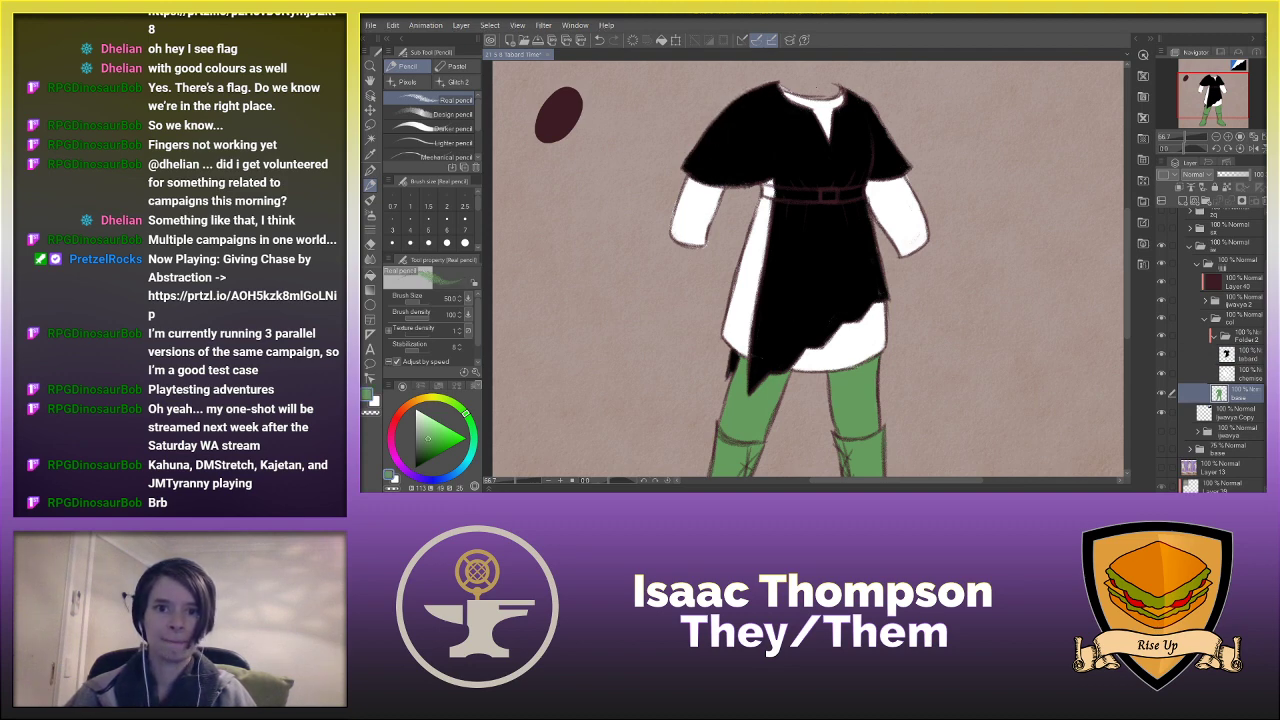
key(h)
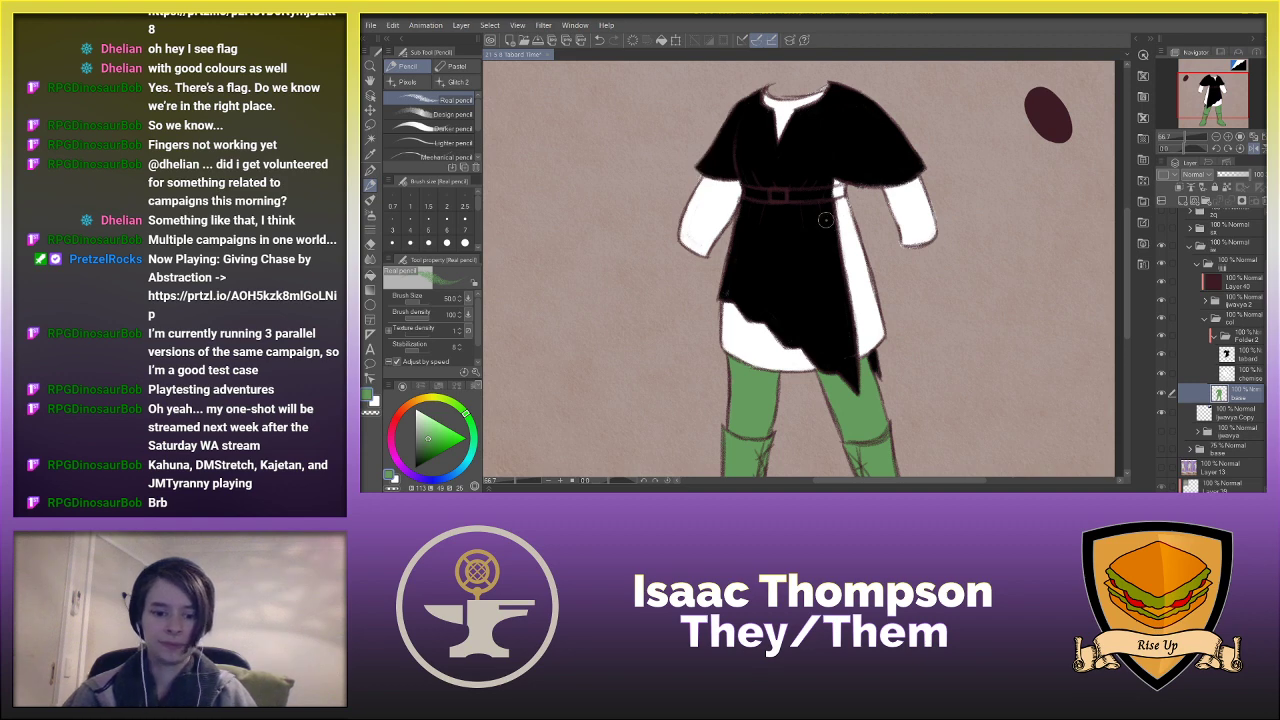
key(h)
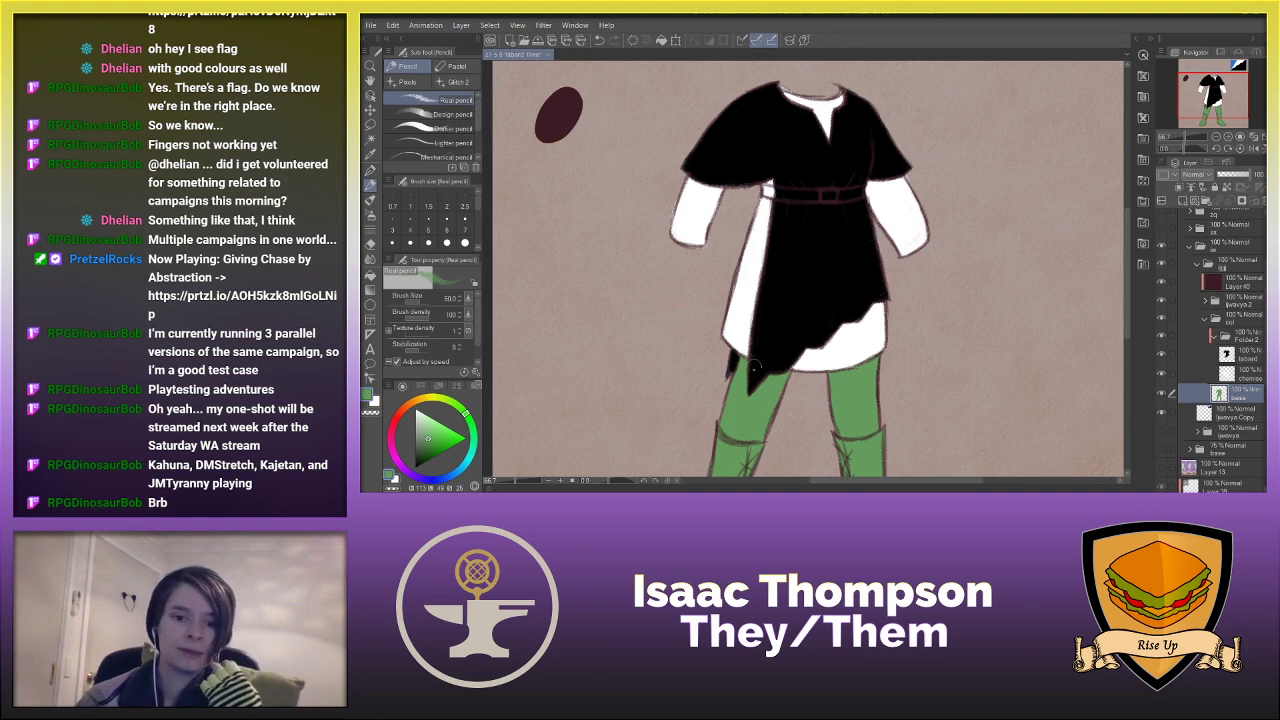
drag(754, 367, 752, 343)
drag(1126, 276, 1123, 311)
- Add a layer named tights below the chemise layer and paint both legs grey with the G-pen
click(1231, 374)
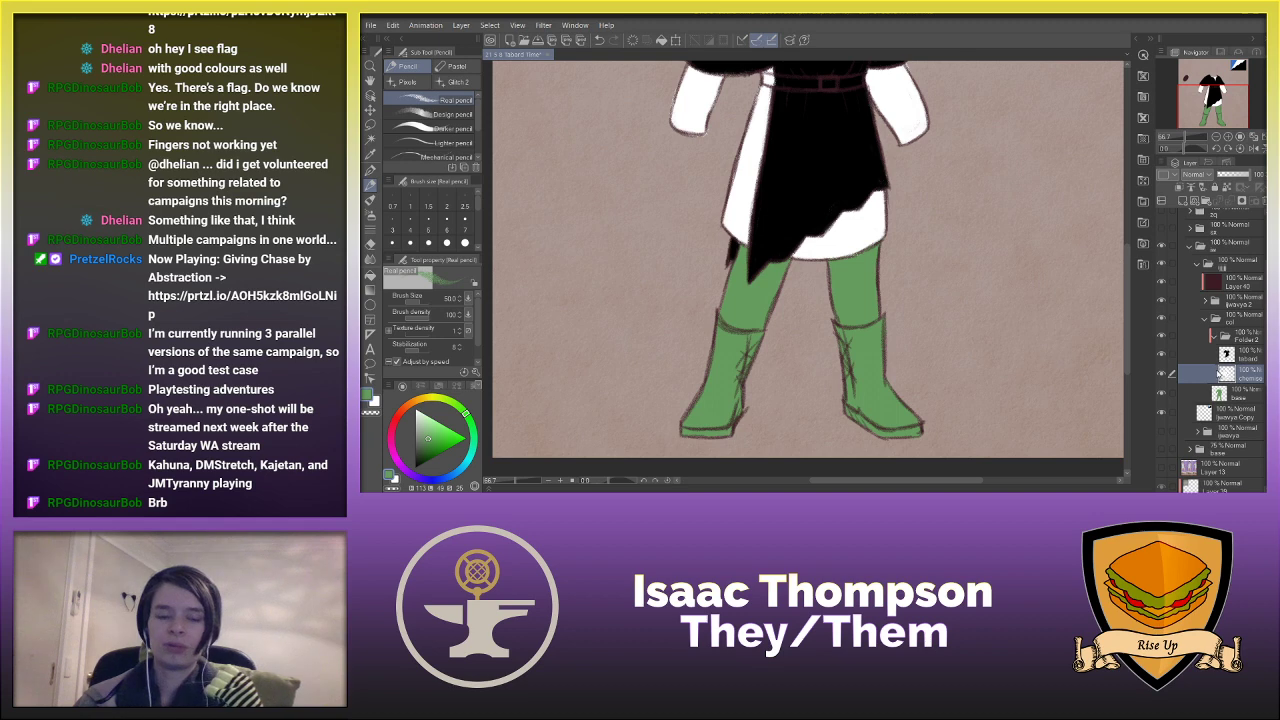
click(1185, 204)
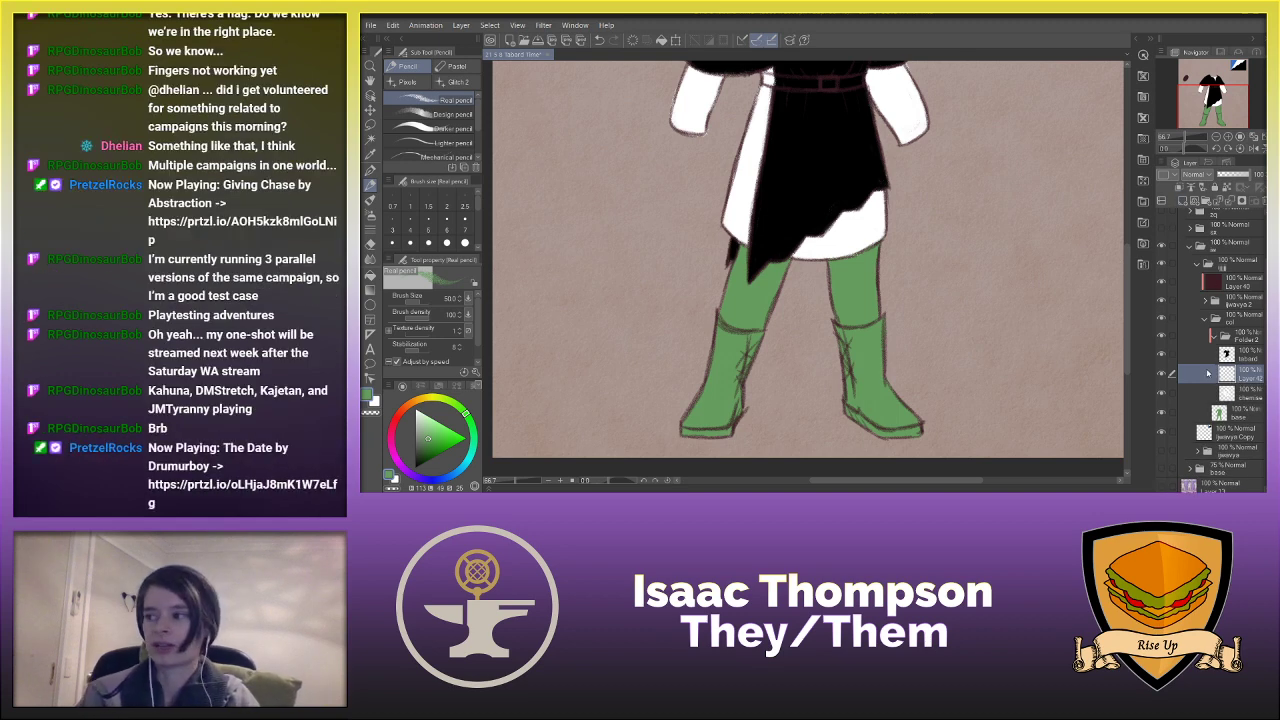
drag(1246, 399, 1246, 401)
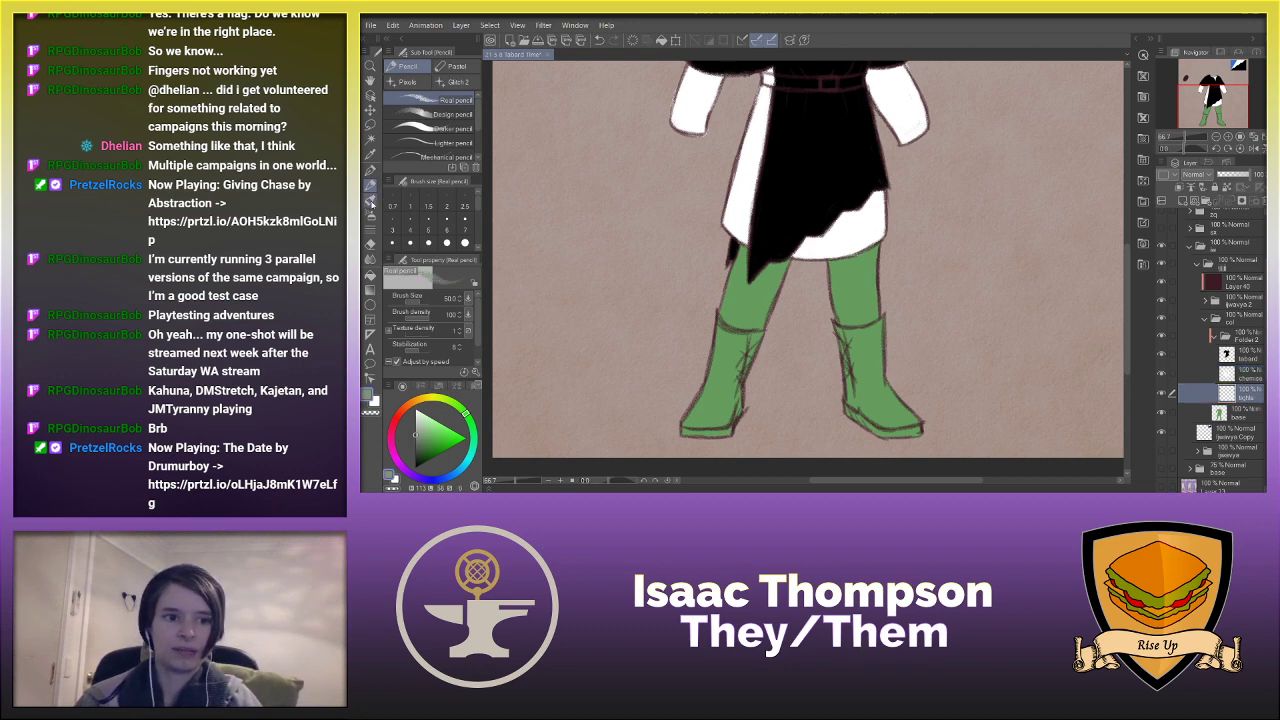
click(370, 171)
mouse_move(722, 280)
mouse_down()
mouse_move(752, 258)
mouse_move(872, 265)
mouse_move(872, 248)
mouse_move(811, 285)
mouse_move(830, 312)
mouse_move(884, 312)
mouse_move(849, 322)
mouse_move(719, 285)
mouse_move(742, 345)
mouse_up()
- Add a layer named boots above the tights layer and paint both boots black
mouse_move(1127, 323)
mouse_down()
mouse_move(1109, 237)
mouse_move(1116, 338)
mouse_up()
click(1183, 203)
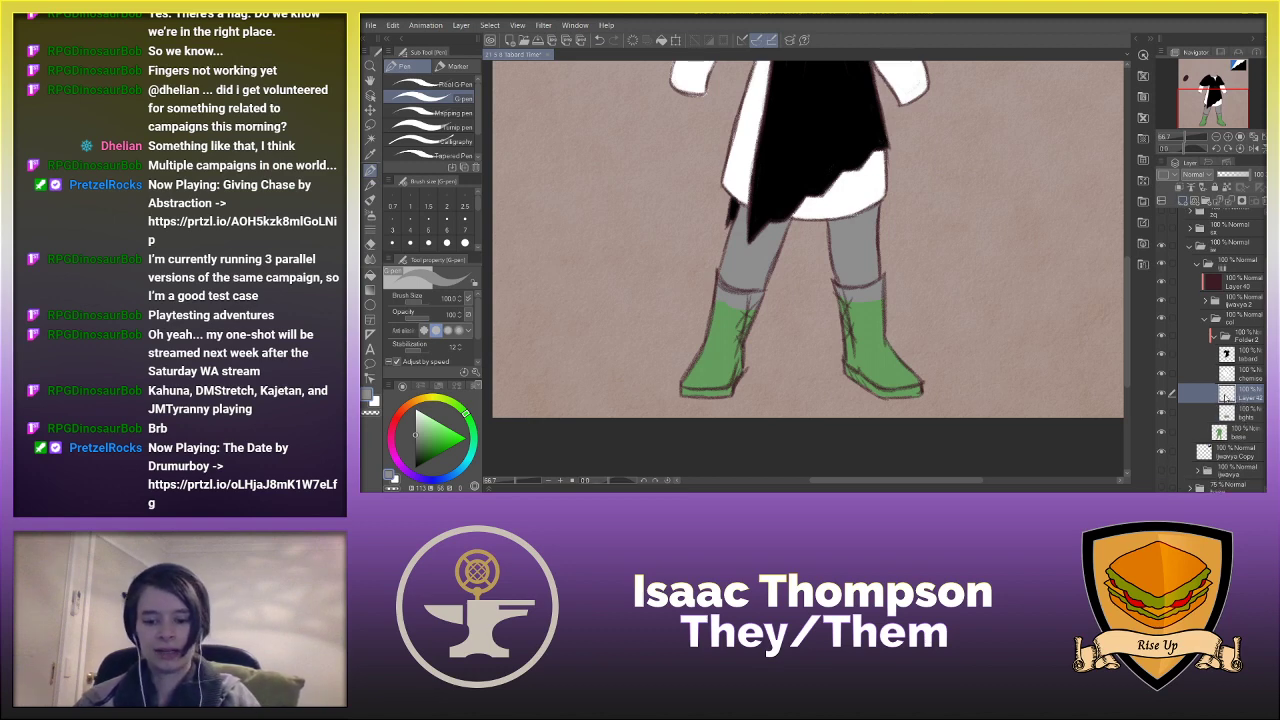
key(x)
mouse_move(762, 312)
mouse_down()
mouse_move(755, 335)
mouse_move(715, 330)
mouse_move(680, 370)
mouse_move(715, 392)
mouse_up()
mouse_move(870, 400)
mouse_down()
mouse_move(905, 375)
mouse_move(880, 345)
mouse_move(825, 320)
mouse_move(880, 310)
mouse_move(826, 318)
mouse_up()
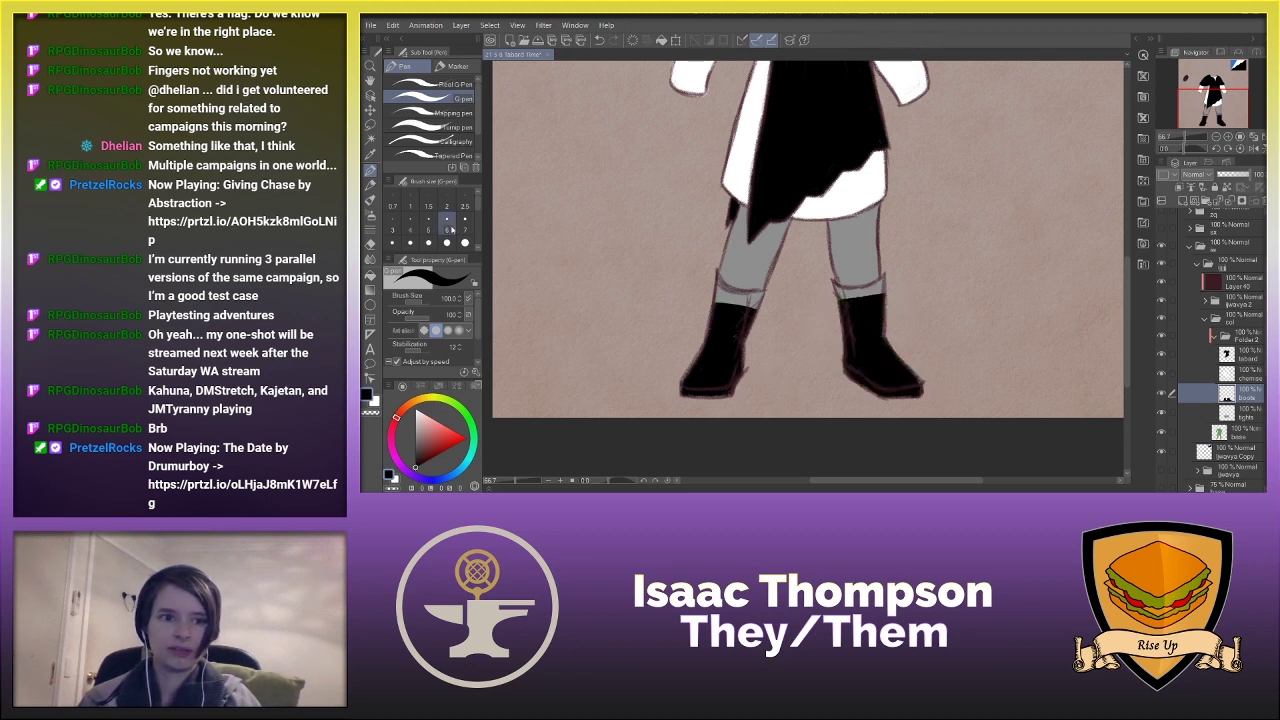
- Fill the cuffs of both boots black with the Real pencil on the boots layer
click(370, 186)
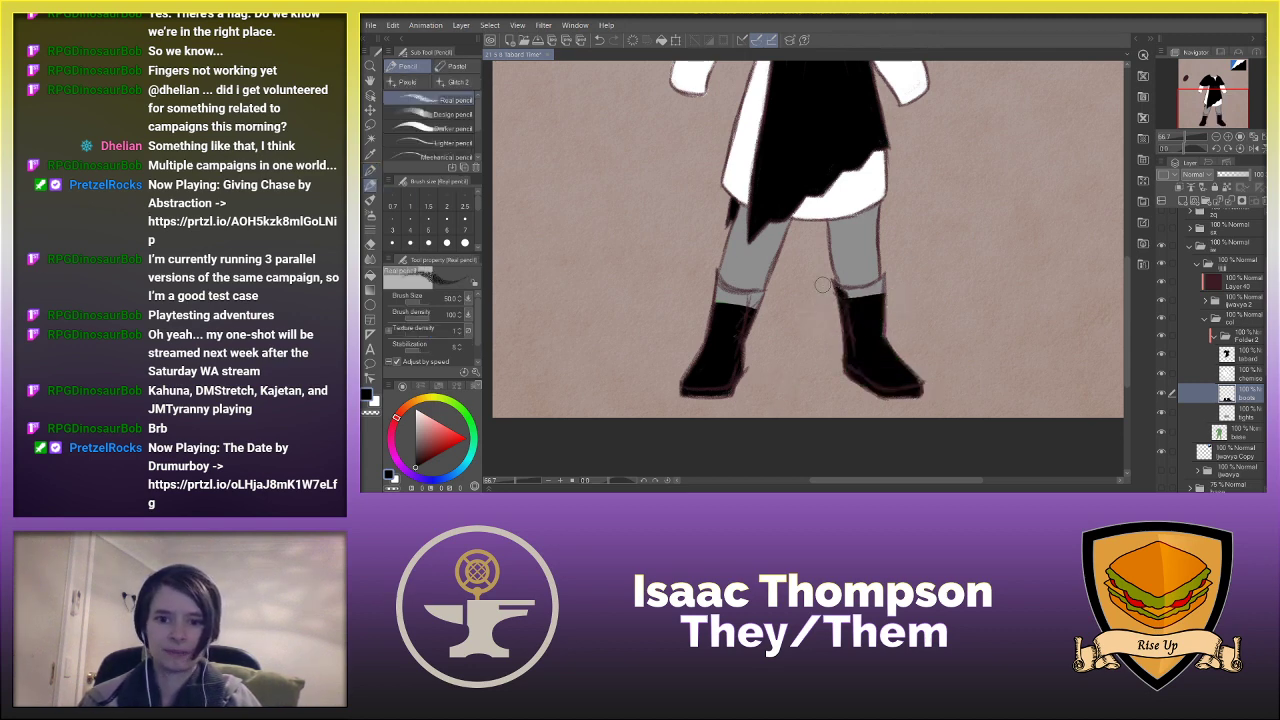
mouse_move(826, 288)
mouse_down()
mouse_move(875, 288)
mouse_move(893, 272)
mouse_up()
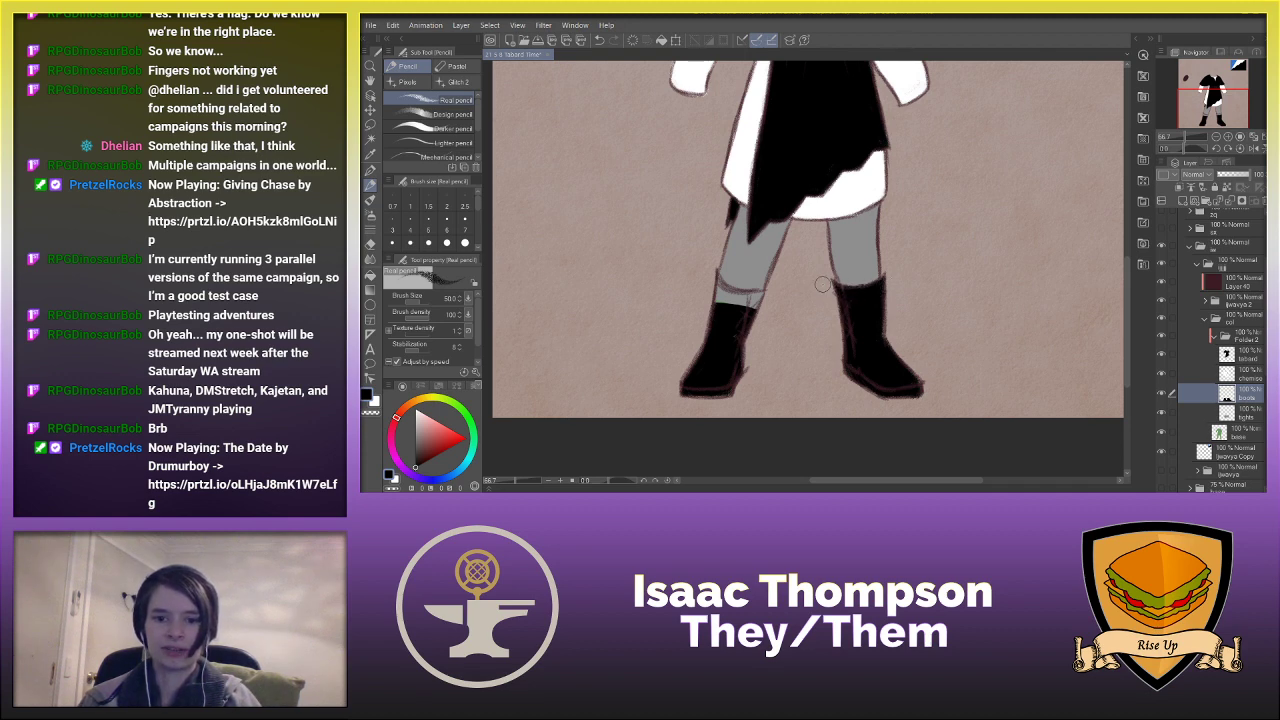
mouse_move(753, 306)
mouse_down()
mouse_move(738, 311)
mouse_move(761, 301)
mouse_move(724, 290)
mouse_move(746, 296)
mouse_up()
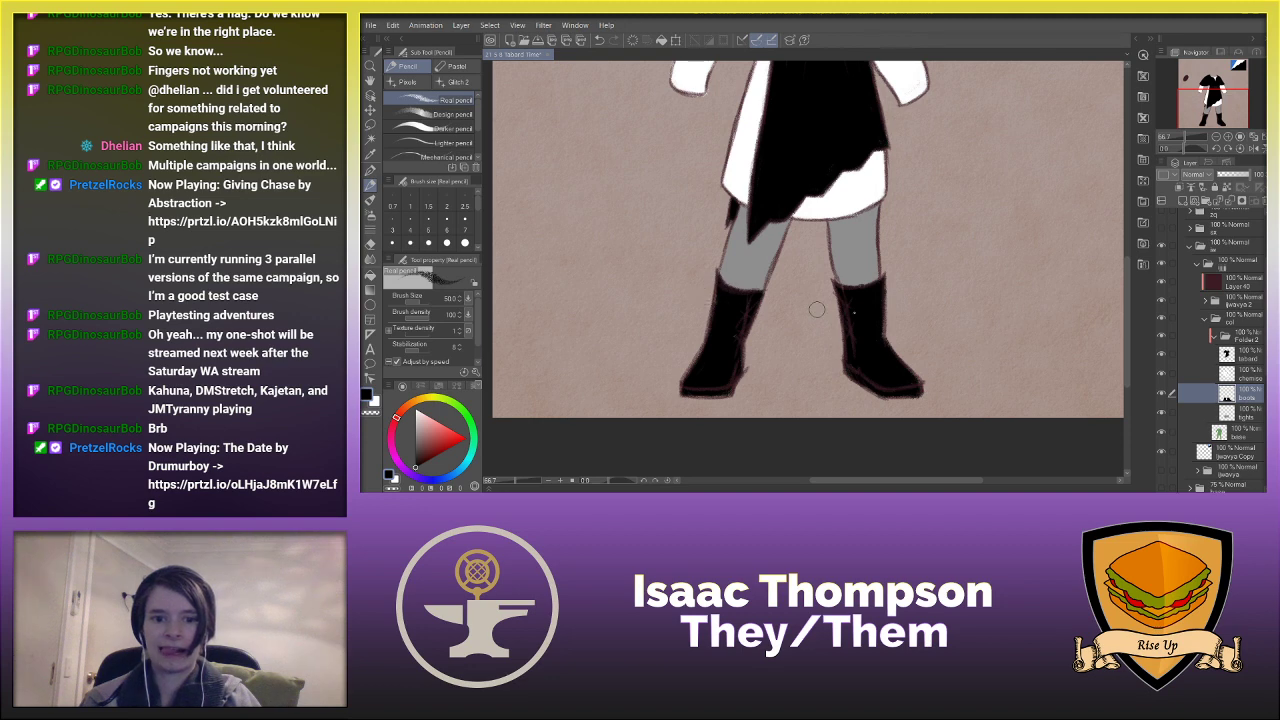
click(1236, 432)
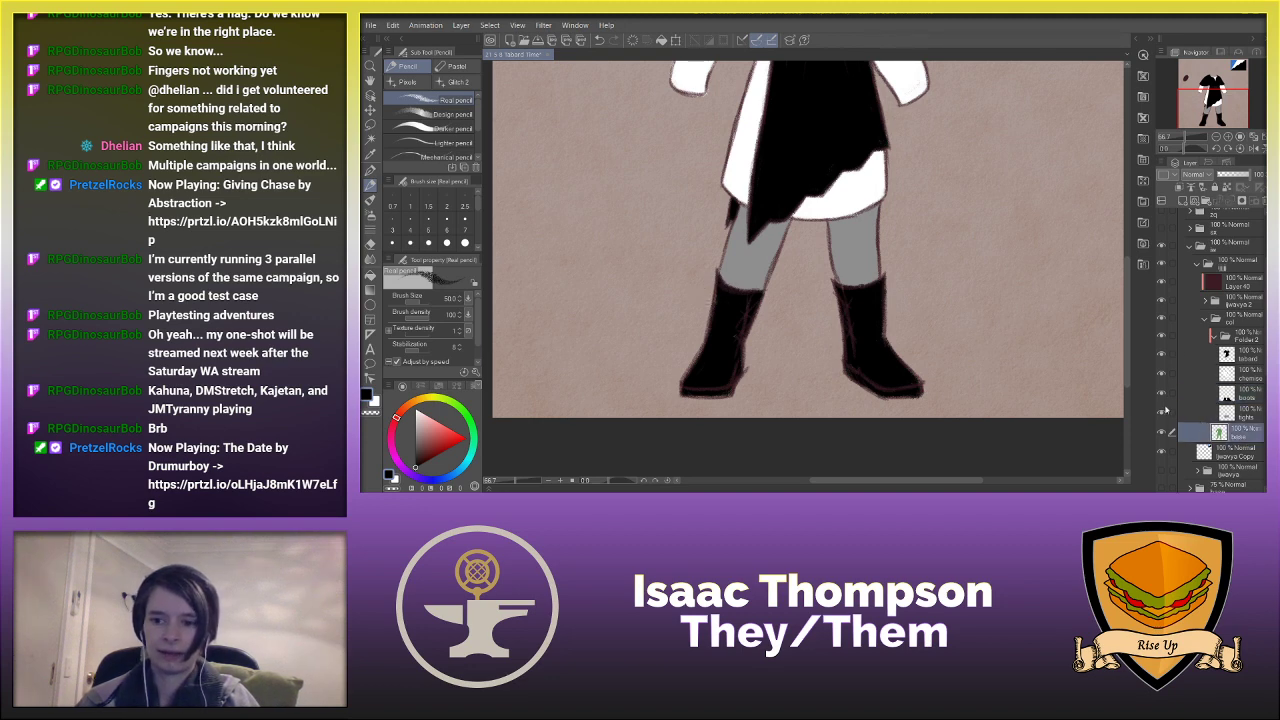
click(1162, 414)
alt+click(875, 242)
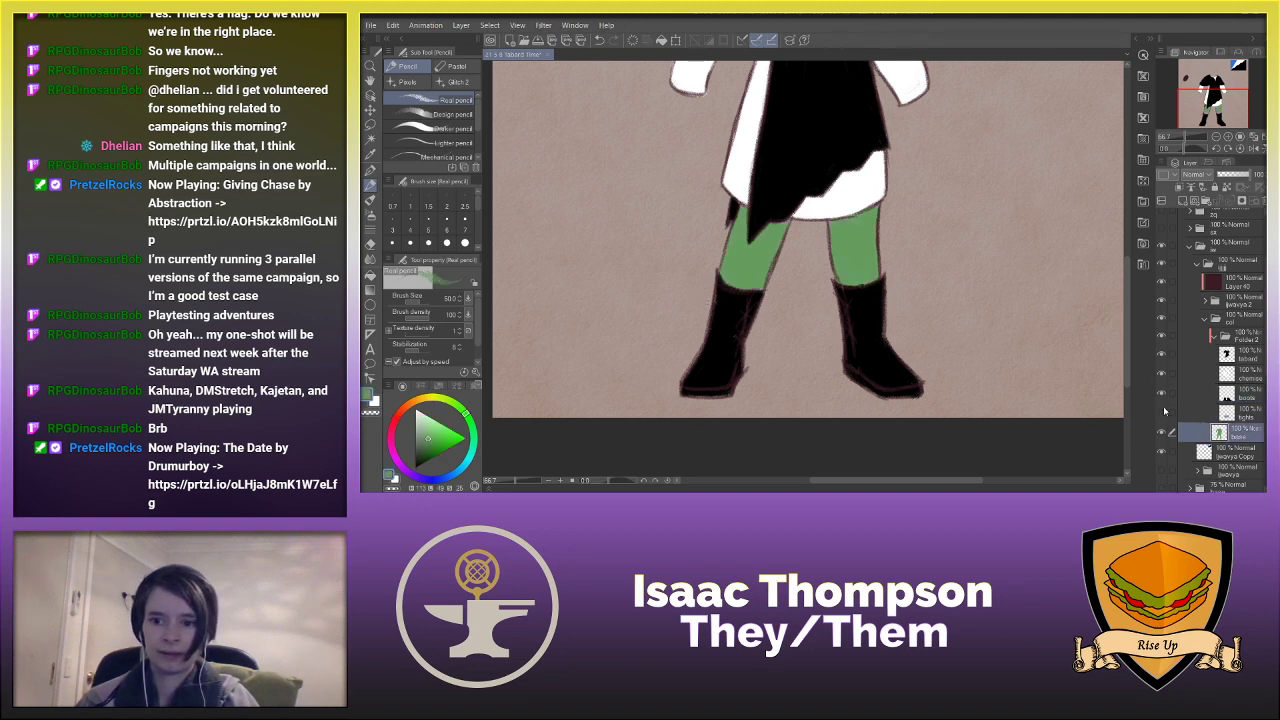
key(ctrl+z)
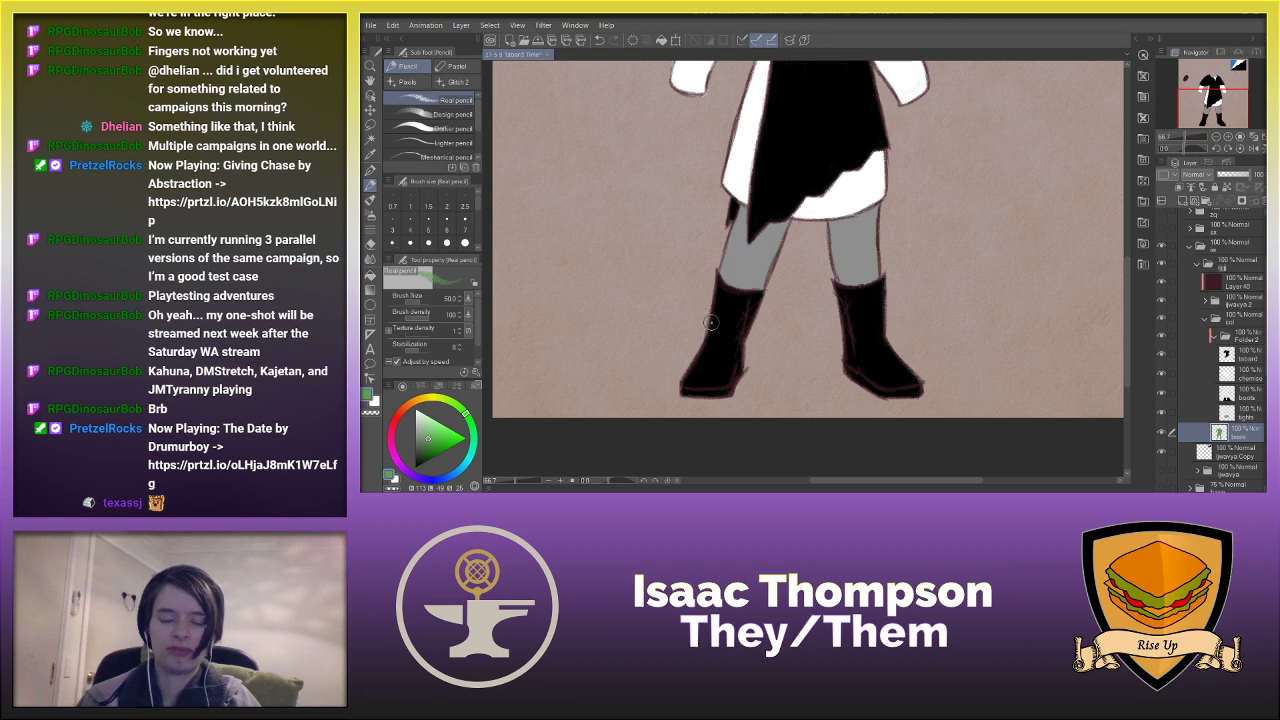
click(1240, 413)
click(1240, 396)
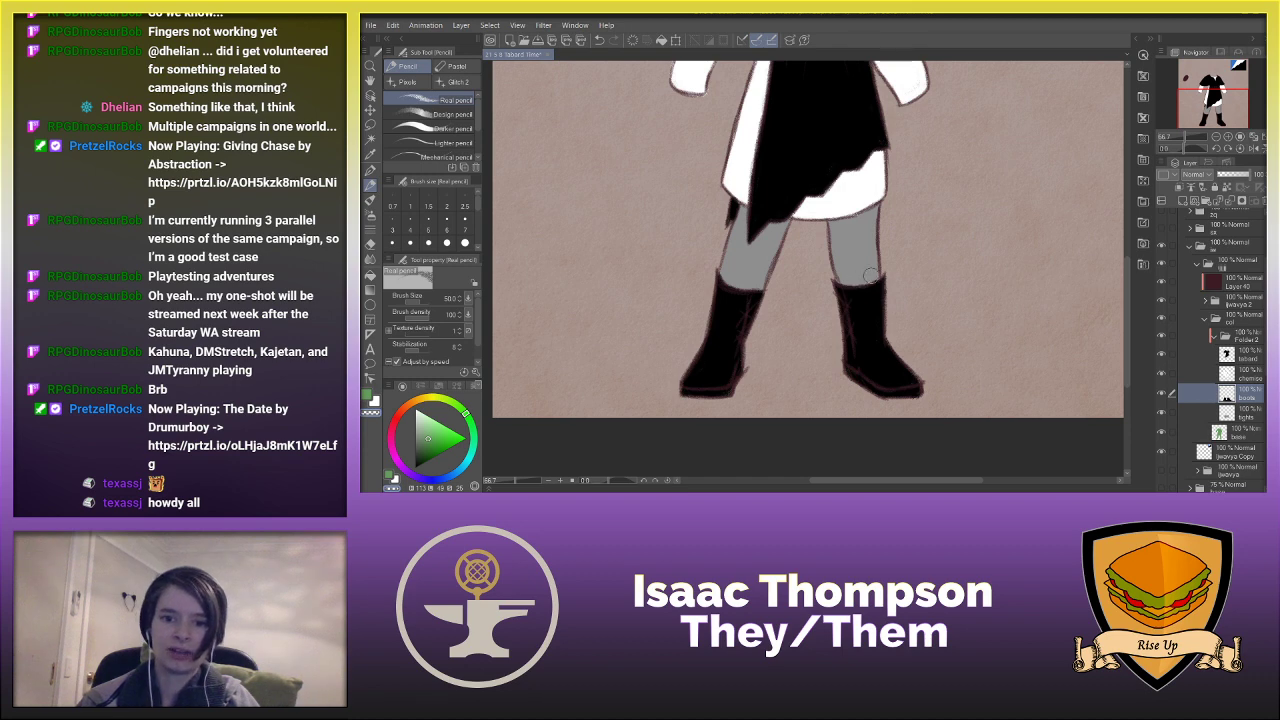
- Add a layer named belt above the tabard layer and paint the waist belt and its buckle brown
key(ctrl+0)
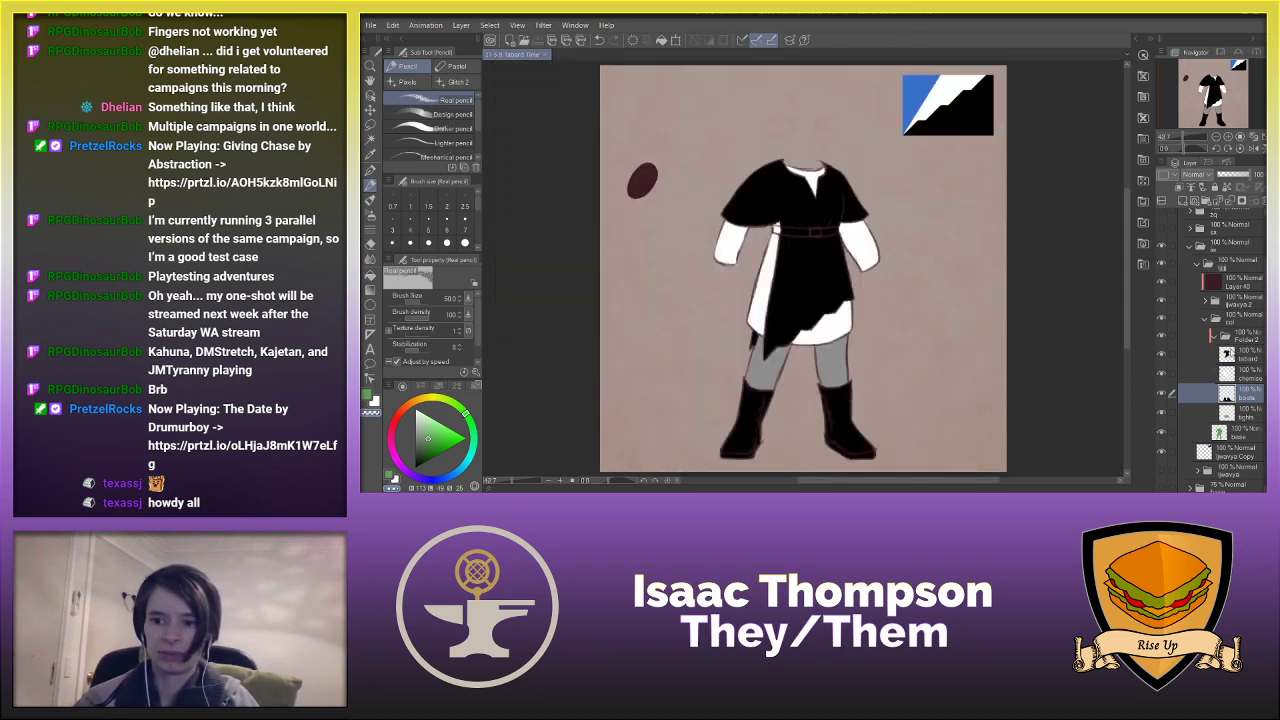
click(1229, 355)
click(1183, 201)
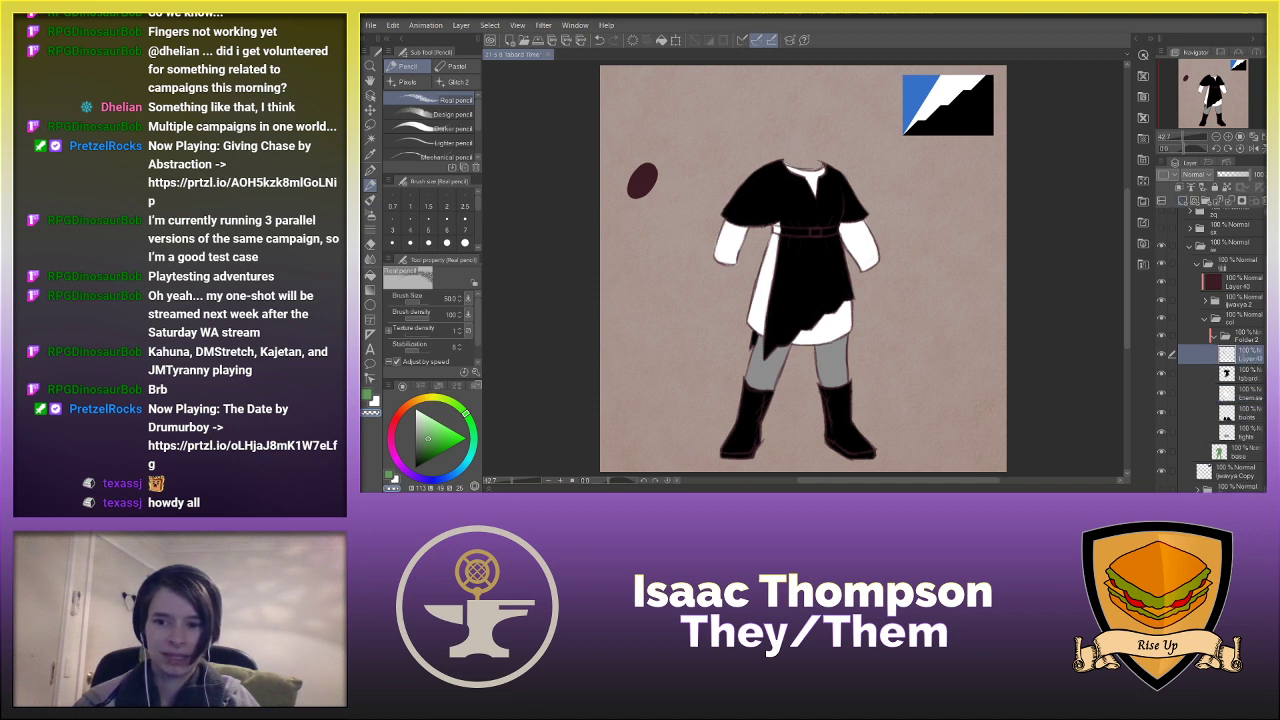
click(400, 414)
click(427, 447)
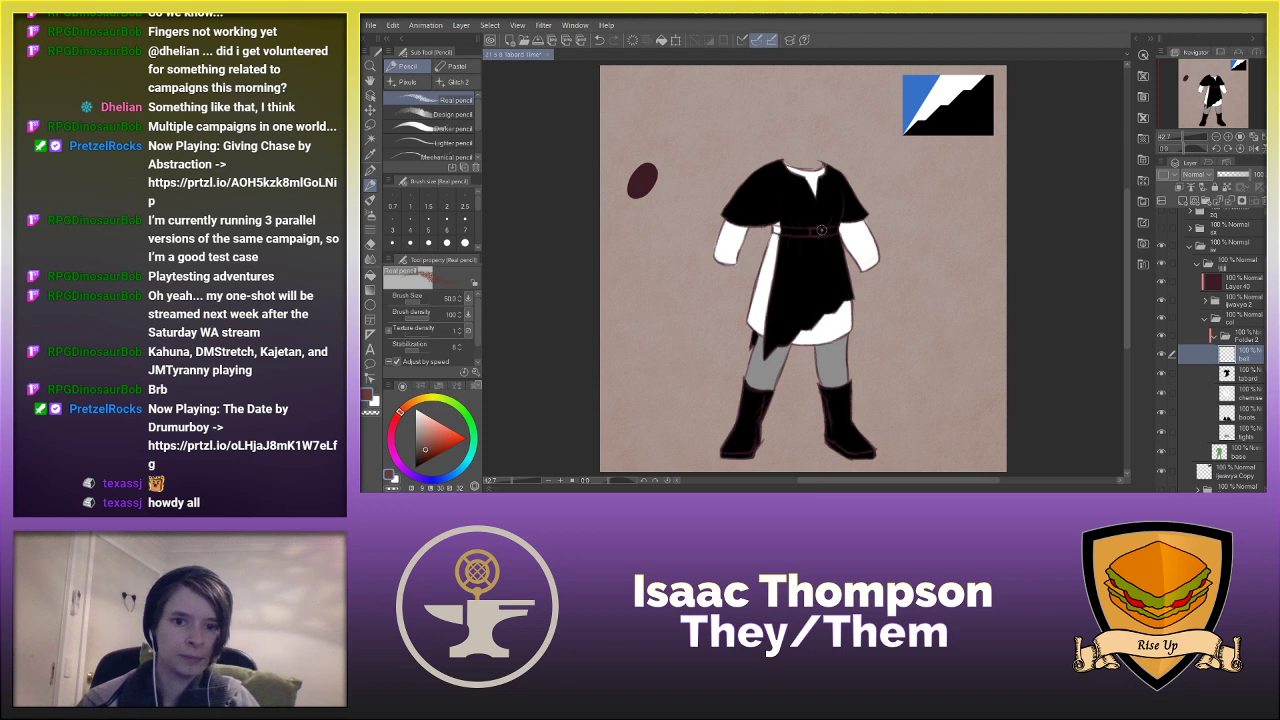
scroll(805, 233, up, 5)
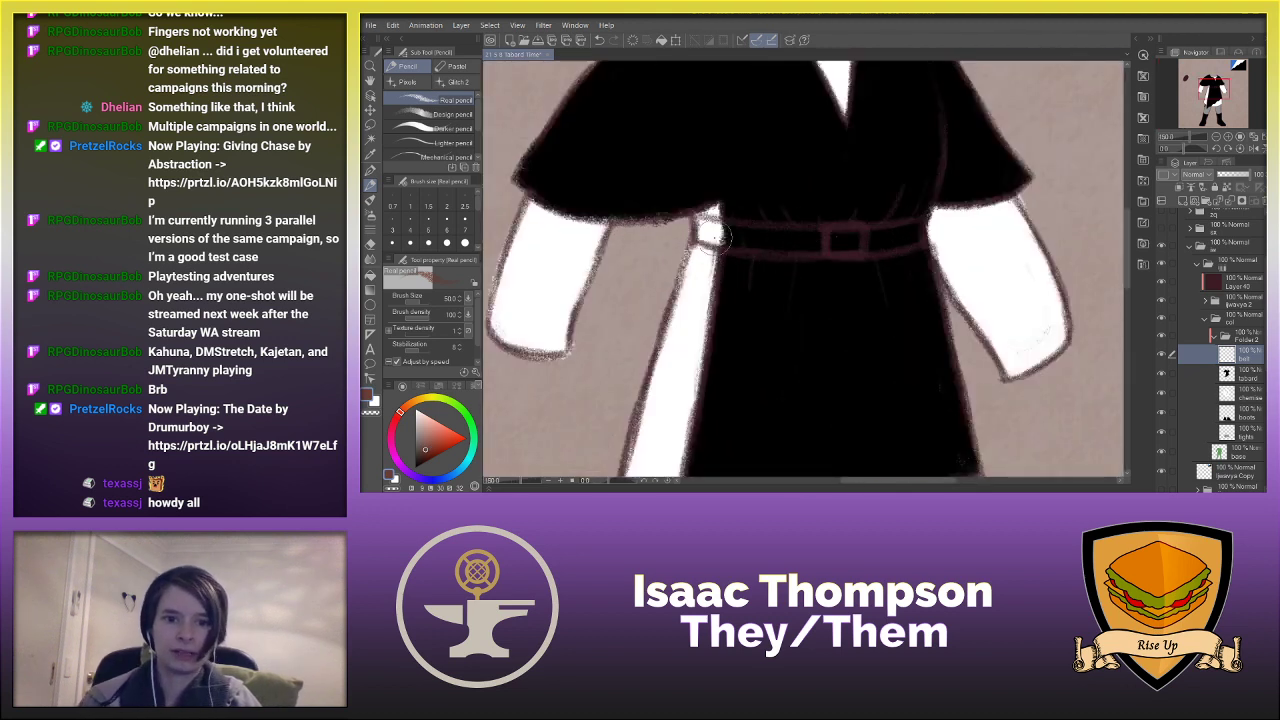
mouse_move(689, 232)
mouse_down()
mouse_move(815, 244)
mouse_move(752, 245)
mouse_move(717, 226)
mouse_move(782, 230)
mouse_move(724, 222)
mouse_move(863, 235)
mouse_move(761, 248)
mouse_move(879, 244)
mouse_move(807, 236)
mouse_move(879, 237)
mouse_move(811, 248)
mouse_move(875, 247)
mouse_move(908, 221)
mouse_move(873, 250)
mouse_move(900, 243)
mouse_move(838, 251)
mouse_move(783, 245)
mouse_move(829, 249)
mouse_move(907, 227)
mouse_move(866, 238)
mouse_move(905, 230)
mouse_move(893, 241)
mouse_move(921, 238)
mouse_move(910, 243)
mouse_move(885, 241)
mouse_move(927, 219)
mouse_up()
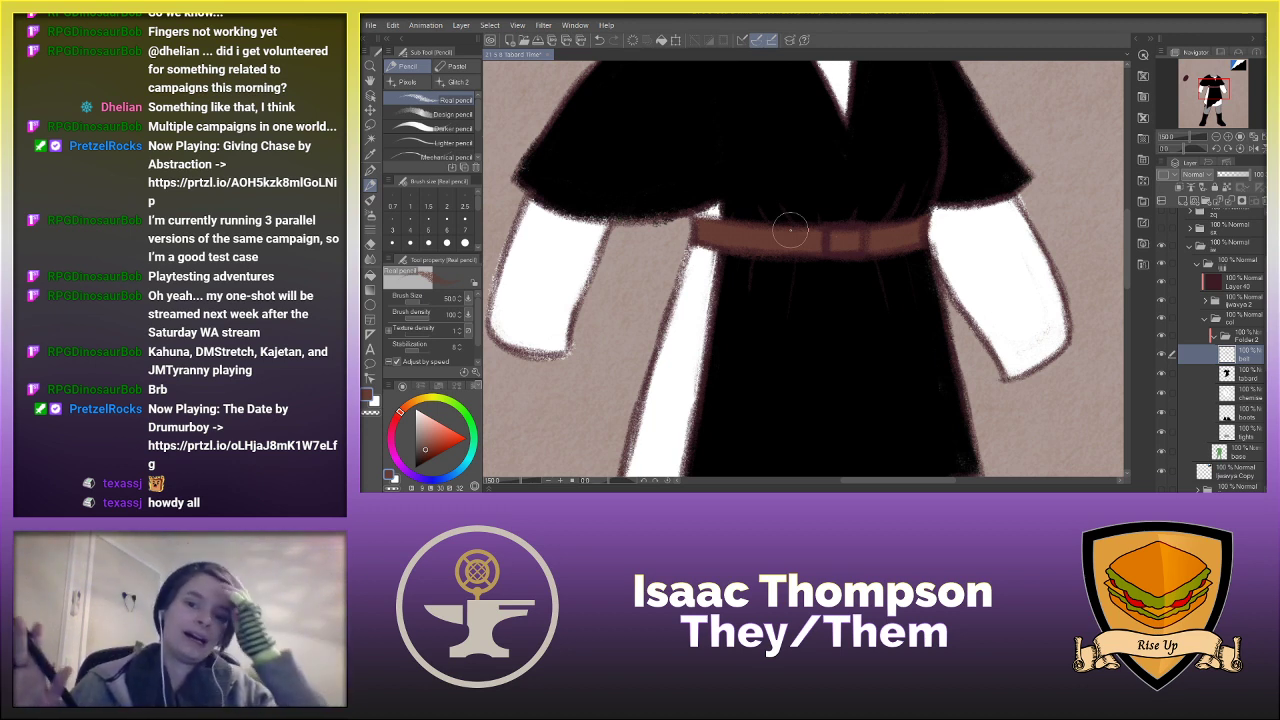
key(ctrl+0)
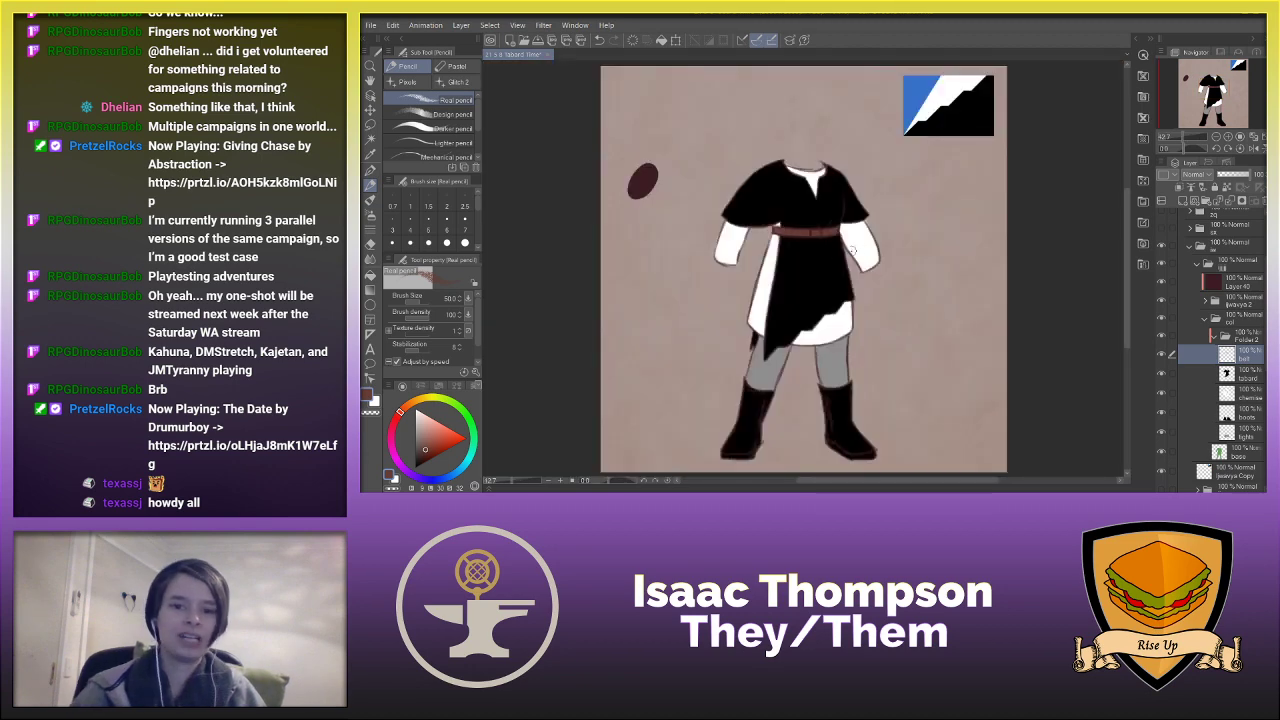
- Examine the painted belt and the tabard's lower part both close up and from a distance
scroll(812, 244, up, 4)
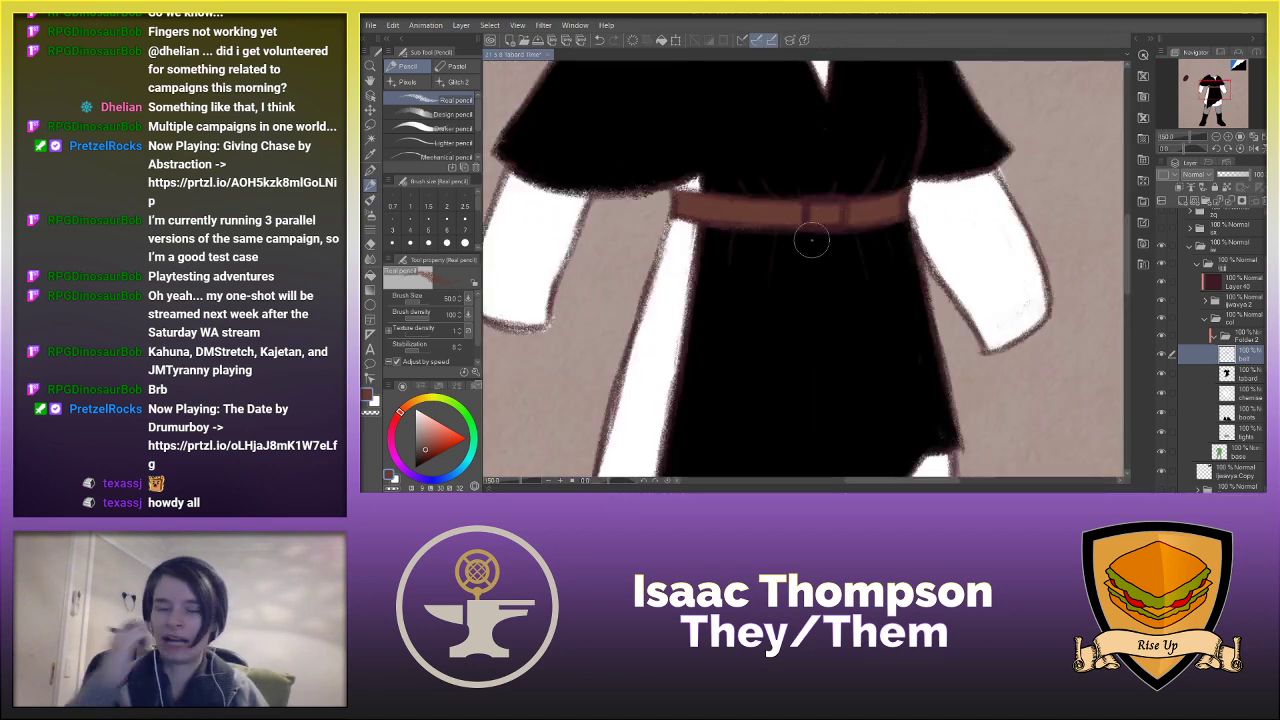
scroll(812, 242, down, 4)
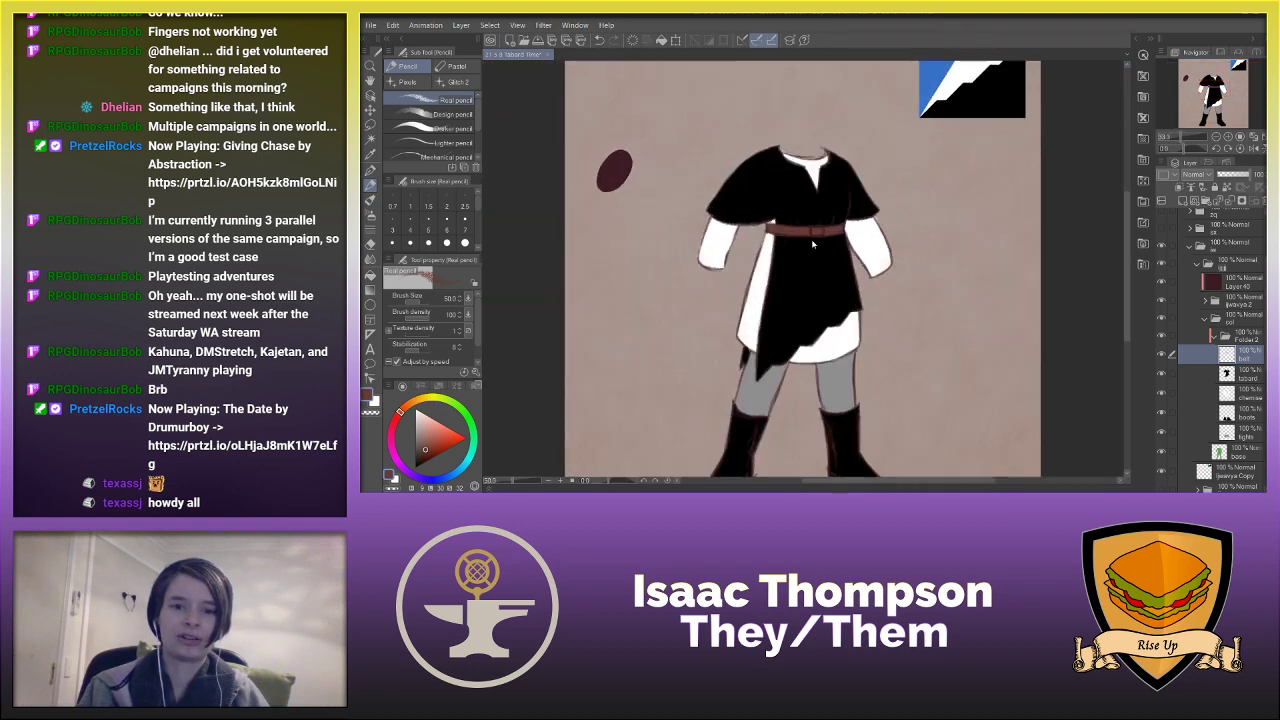
scroll(812, 244, up, 4)
scroll(812, 244, down, 4)
scroll(812, 244, up, 4)
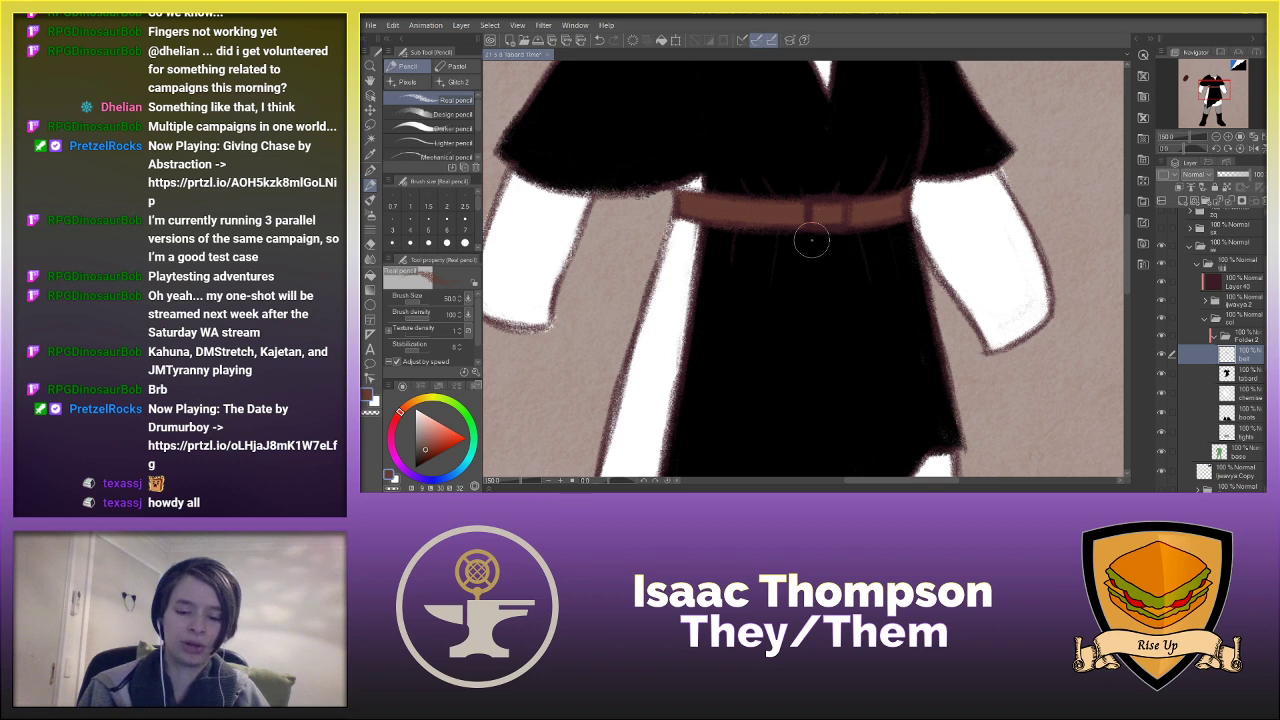
scroll(812, 242, down, 3)
scroll(812, 244, up, 2)
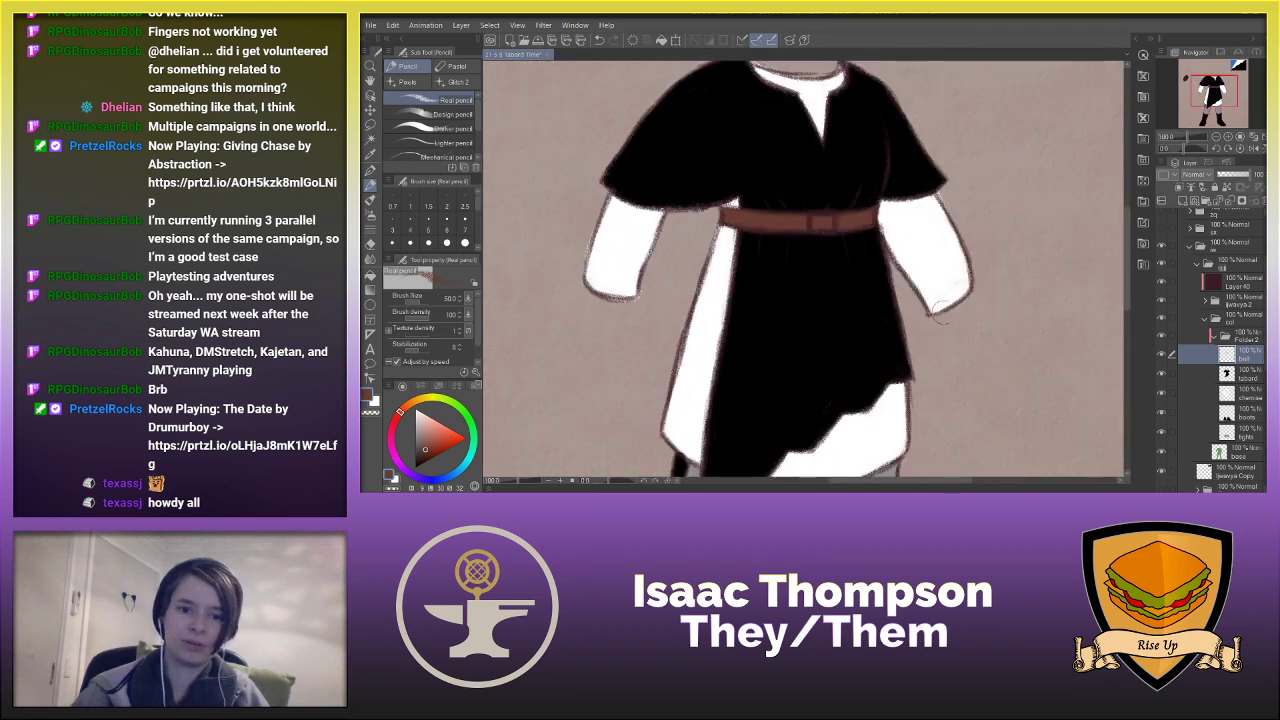
drag(1127, 249, 1133, 300)
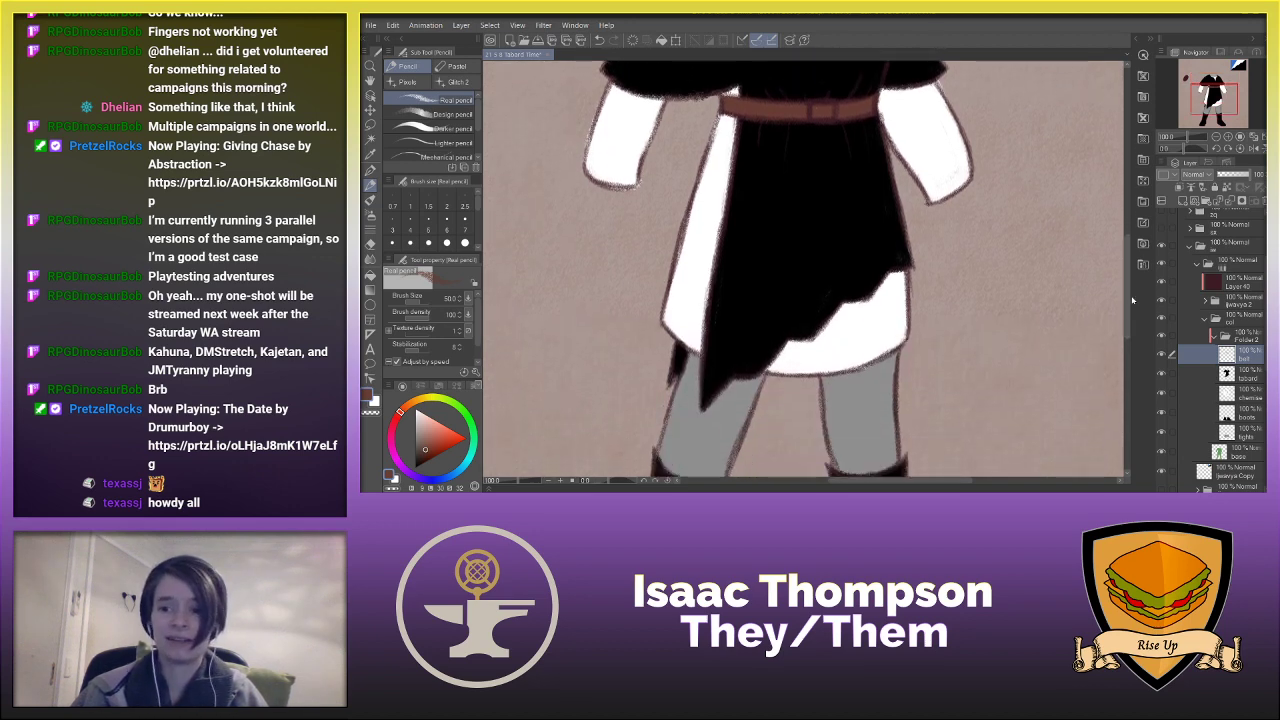
- Add a layer named lining directly above the tabard layer and clip it to the tabard
click(1239, 378)
key(ctrl+0)
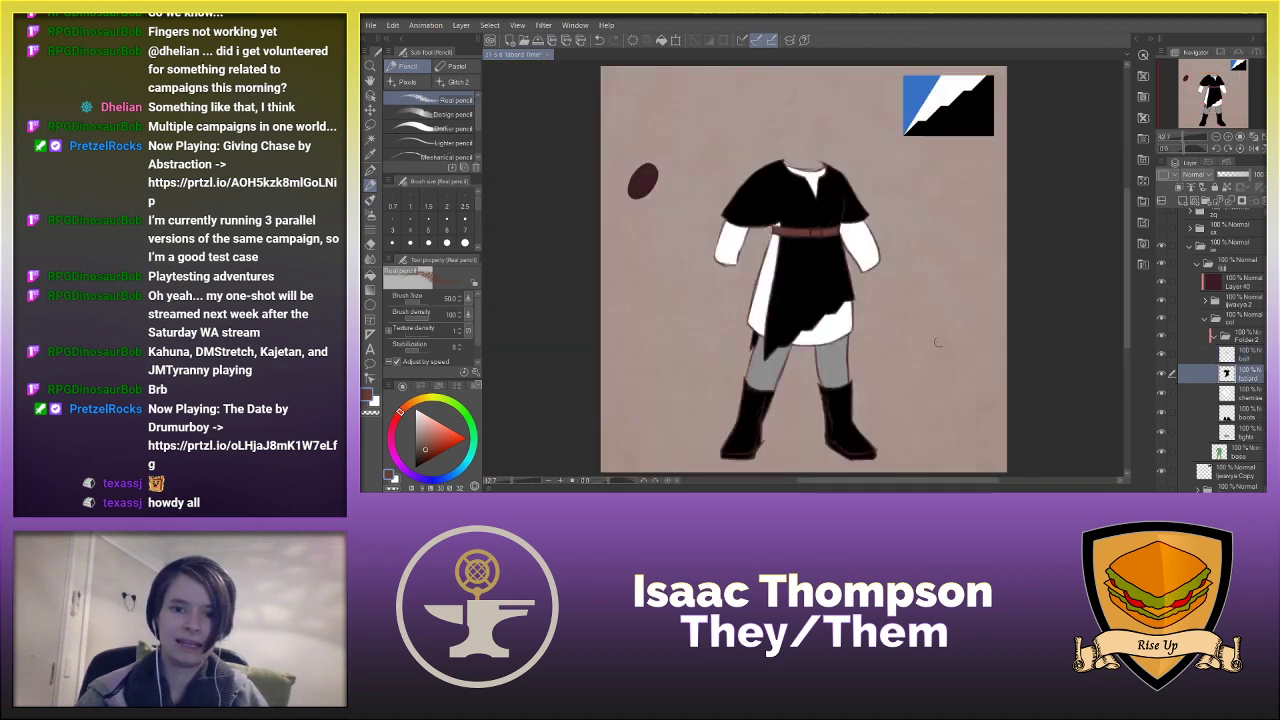
click(1184, 202)
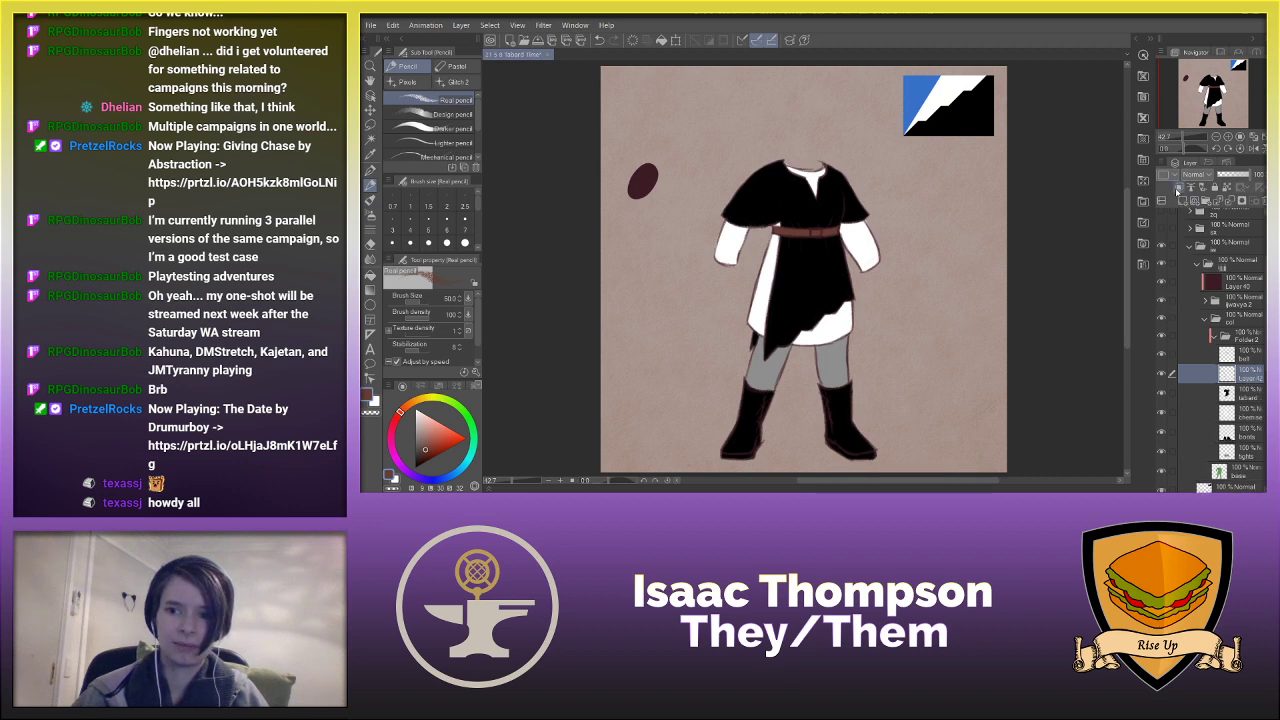
click(1179, 189)
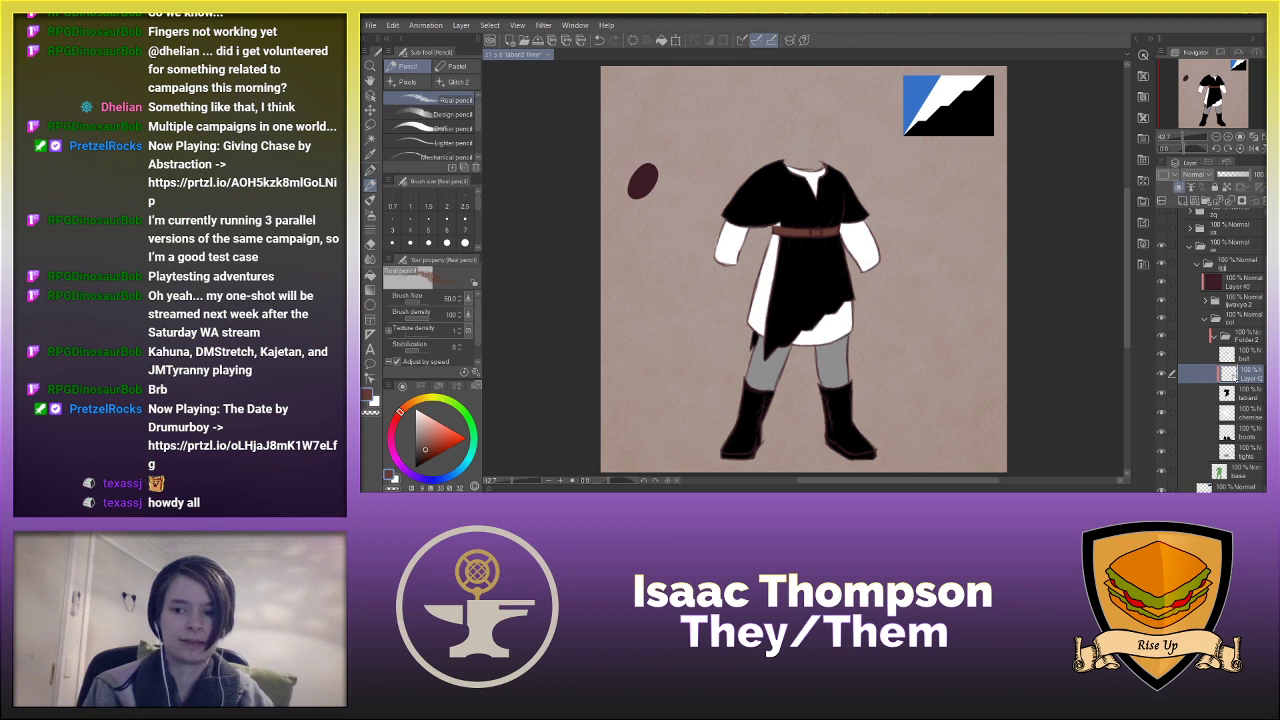
- Sample the blue from the corner colour swatch and paint the small hanging tip behind the chemise blue on the lining layer
scroll(789, 350, up, 5)
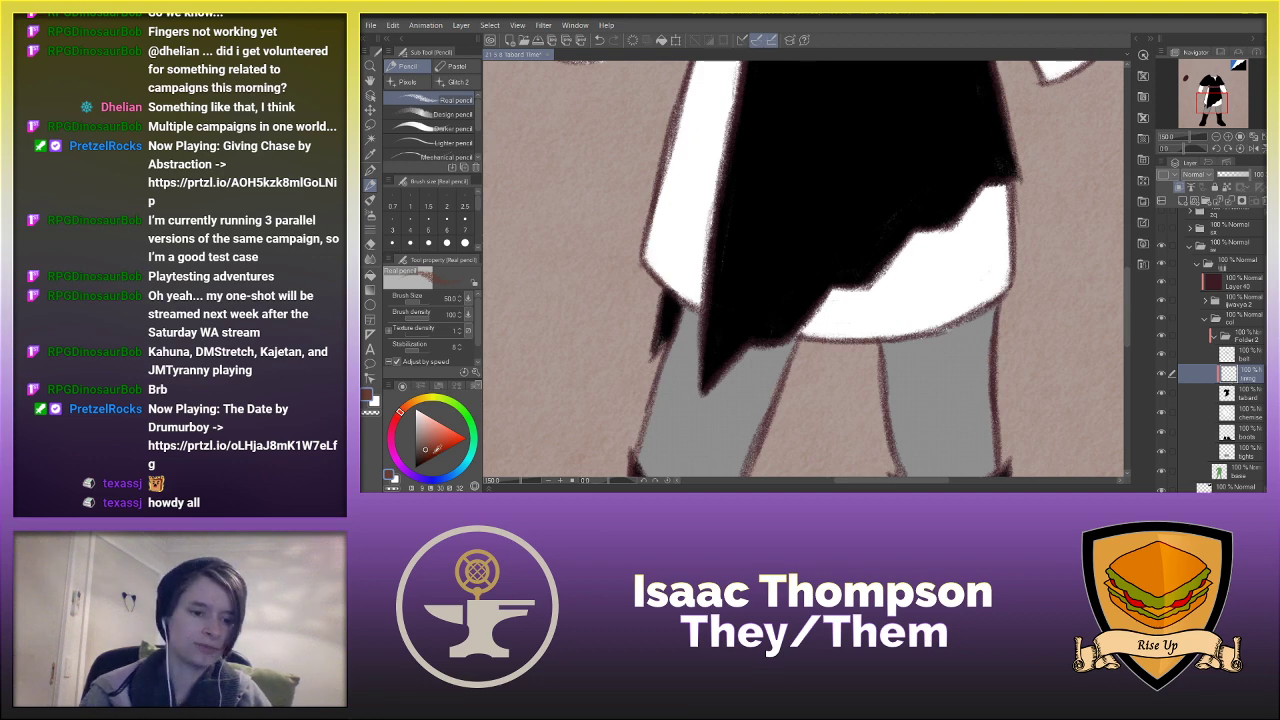
click(437, 480)
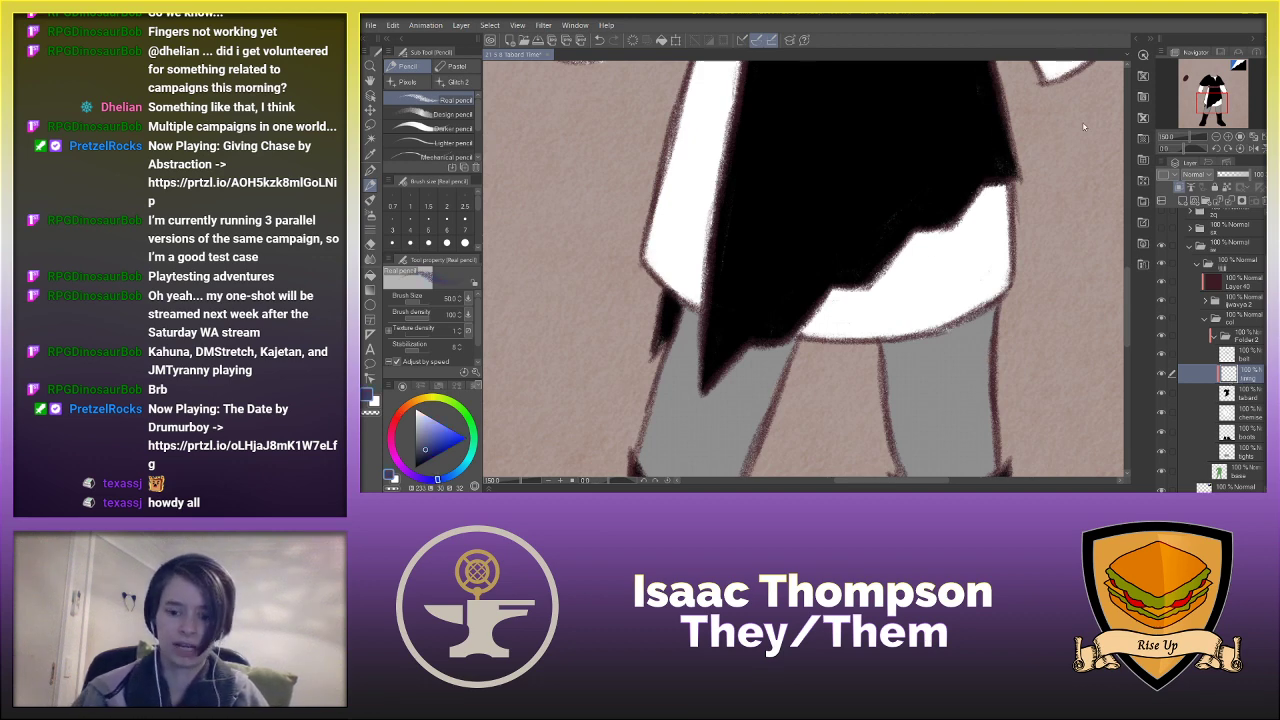
scroll(1083, 126, down, 6)
key(ctrl+0)
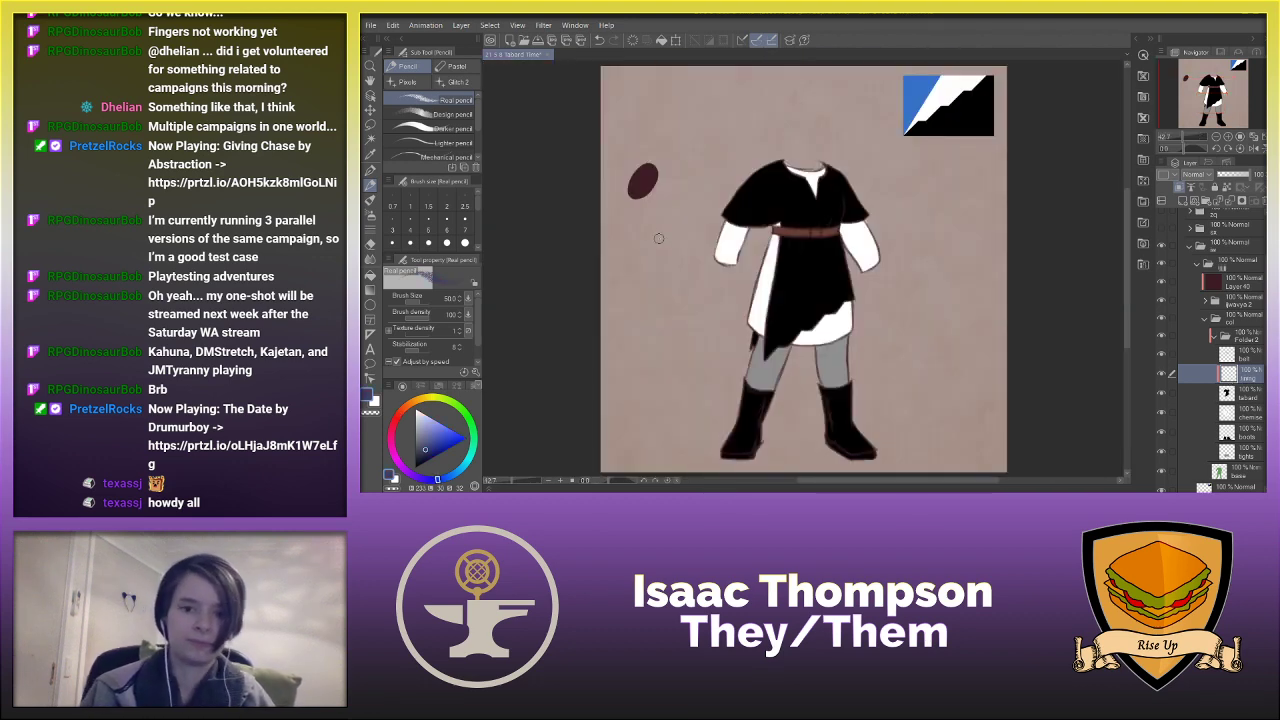
alt+click(849, 197)
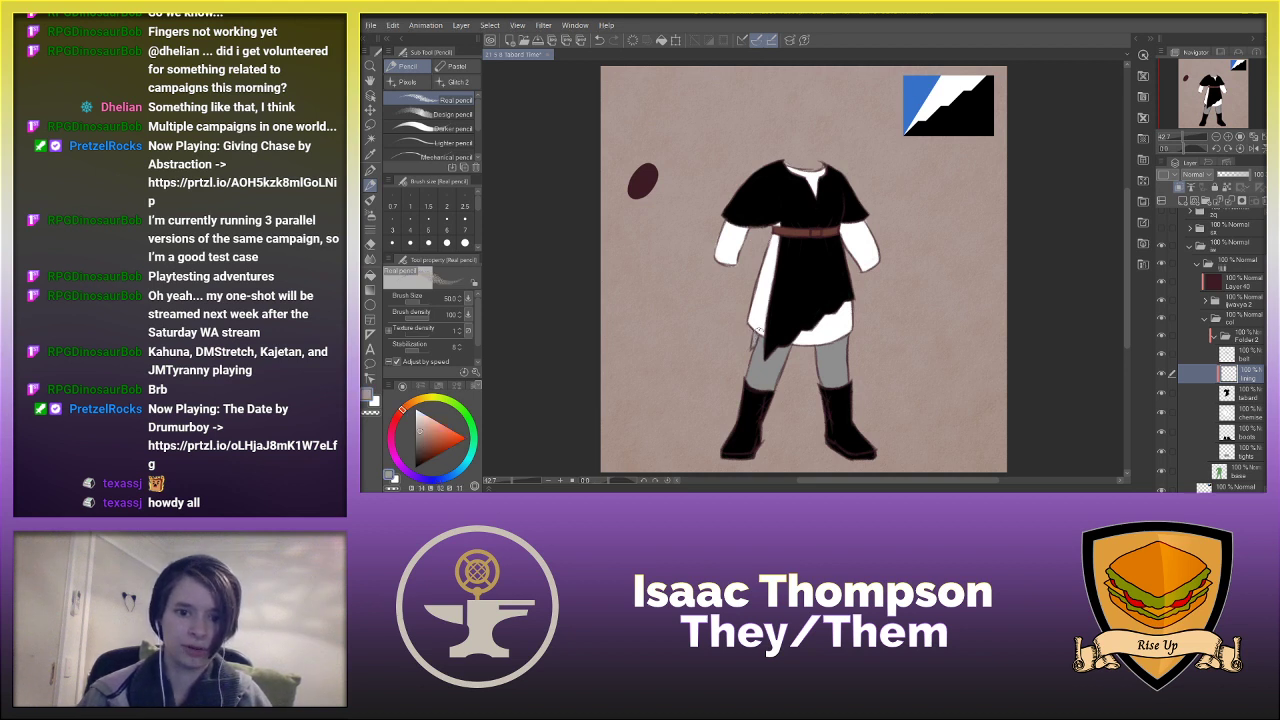
alt+click(934, 101)
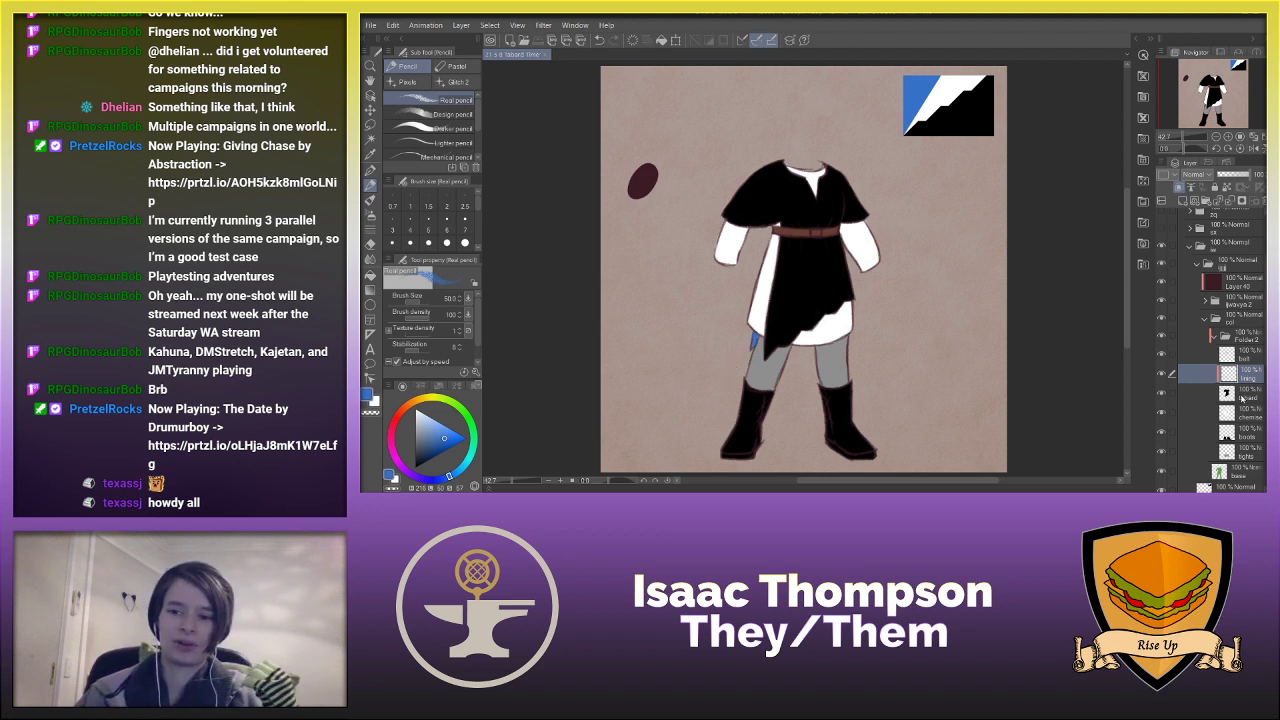
- Add a clipped layer named trim above the lining layer and paint a blue band along the tabard's jagged diagonal hem
click(1182, 200)
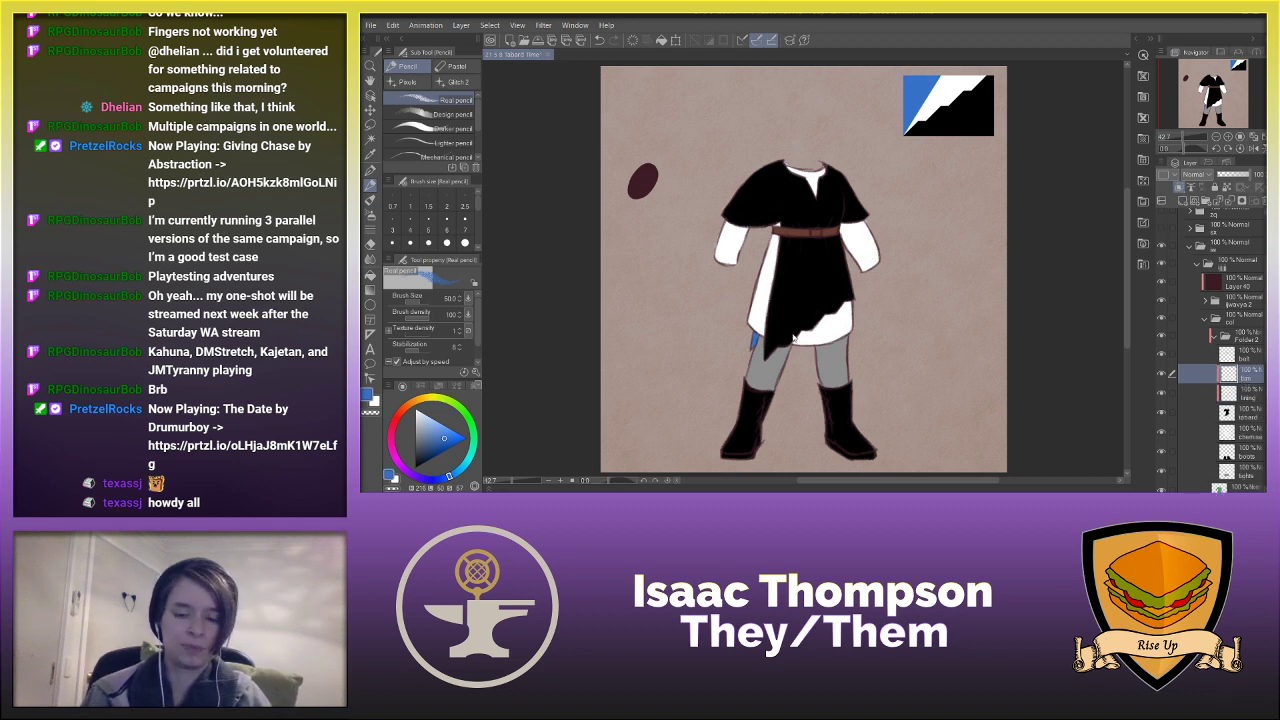
scroll(792, 338, up, 5)
mouse_move(728, 380)
mouse_down()
mouse_move(693, 422)
mouse_move(730, 375)
mouse_move(697, 415)
mouse_move(728, 378)
mouse_move(784, 366)
mouse_move(720, 375)
mouse_move(770, 368)
mouse_move(750, 372)
mouse_move(800, 340)
mouse_move(780, 357)
mouse_move(810, 320)
mouse_move(793, 319)
mouse_move(770, 355)
mouse_move(830, 318)
mouse_move(865, 315)
mouse_move(830, 336)
mouse_move(890, 318)
mouse_move(872, 278)
mouse_move(868, 305)
mouse_move(880, 268)
mouse_move(852, 305)
mouse_move(895, 258)
mouse_move(885, 280)
mouse_move(967, 218)
mouse_move(941, 251)
mouse_move(974, 213)
mouse_move(1008, 210)
mouse_move(975, 213)
mouse_up()
key(ctrl+z)
key(ctrl+z)
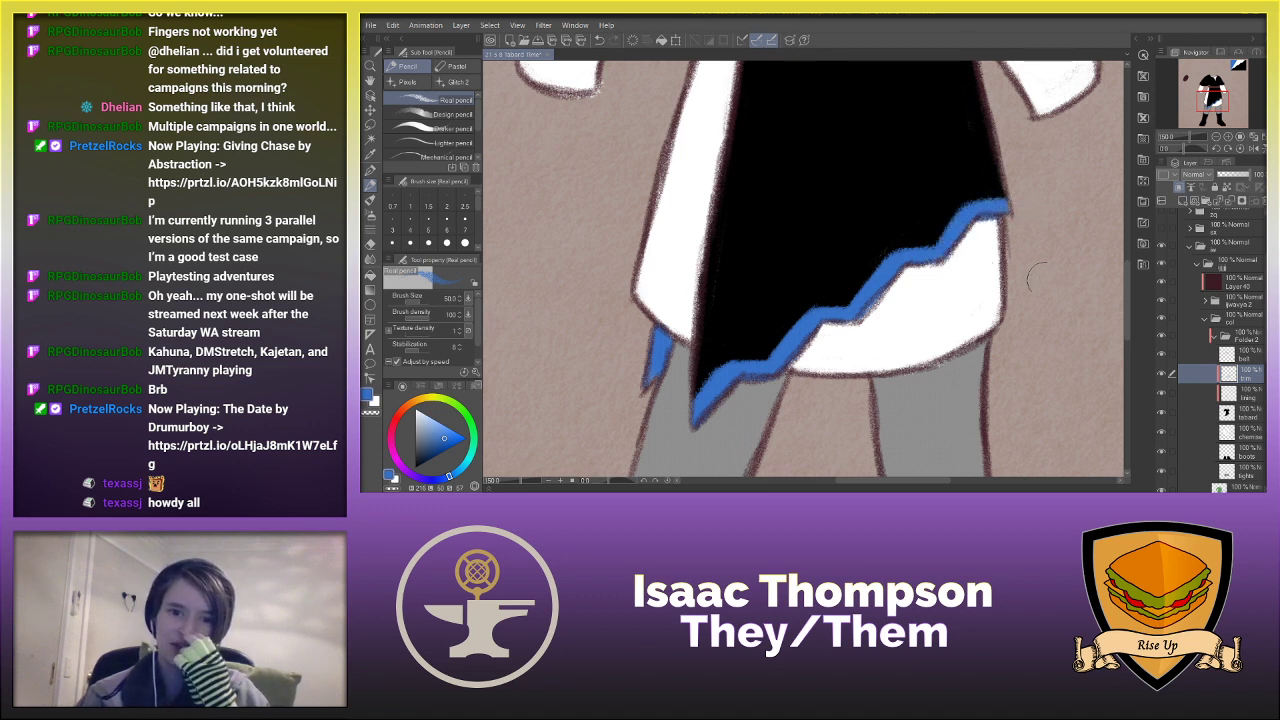
- Paint blue trim along the figure's right side of the neckline, from the shoulder to the tip of the V
scroll(1124, 307, up, 10)
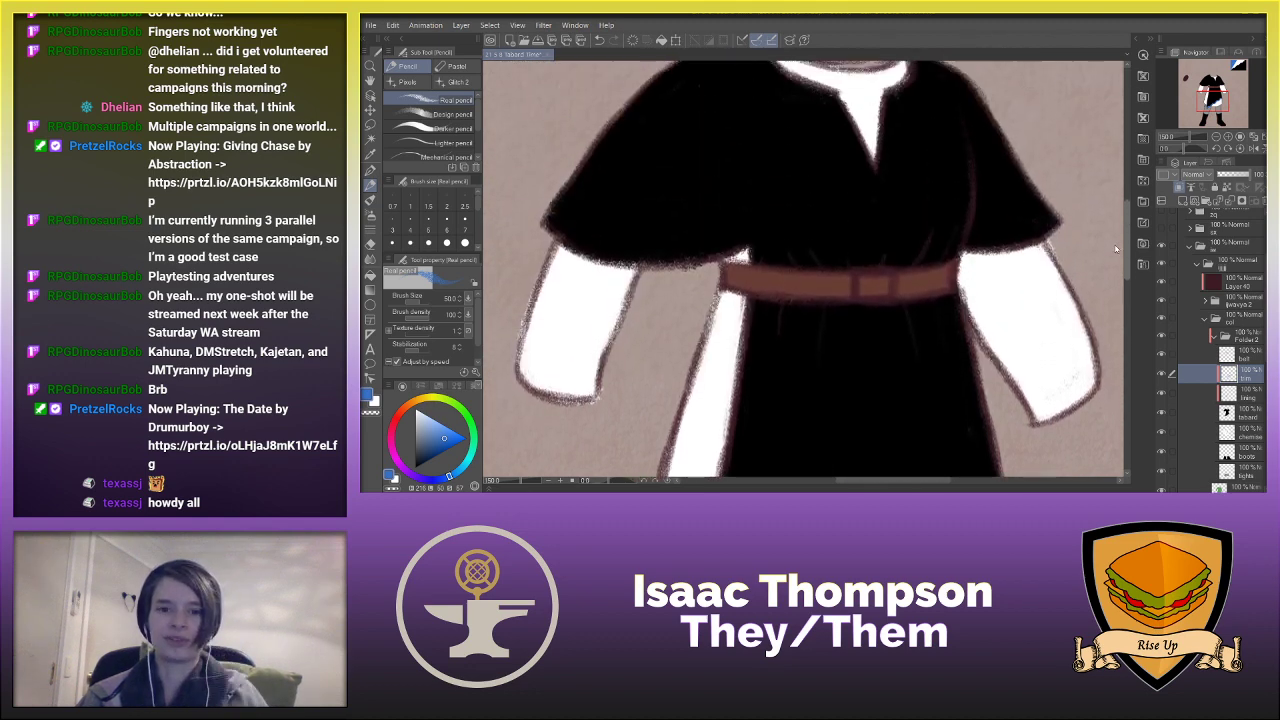
mouse_move(752, 122)
mouse_down()
mouse_move(810, 178)
mouse_move(761, 128)
mouse_move(748, 138)
mouse_move(815, 160)
mouse_move(752, 104)
mouse_move(827, 178)
mouse_move(837, 172)
mouse_move(781, 180)
mouse_move(833, 162)
mouse_move(777, 180)
mouse_move(827, 165)
mouse_move(849, 130)
mouse_move(795, 190)
mouse_move(770, 205)
mouse_move(795, 180)
mouse_move(763, 187)
mouse_move(777, 183)
mouse_move(750, 225)
mouse_move(778, 172)
mouse_move(730, 282)
mouse_move(747, 226)
mouse_move(730, 279)
mouse_move(725, 212)
mouse_up()
key(h)
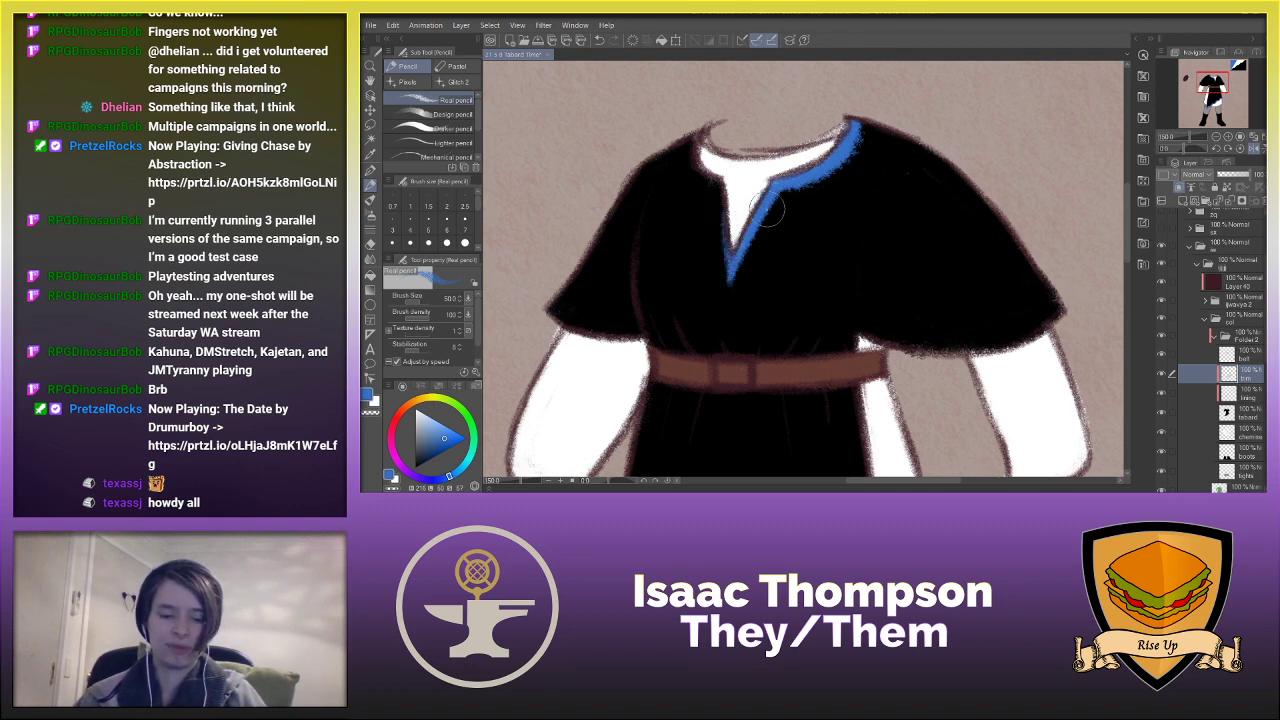
key(h)
- Paint blue trim up the other side of the V and collar to the shoulder, working on the mirrored canvas
drag(879, 276, 890, 210)
key(ctrl+z)
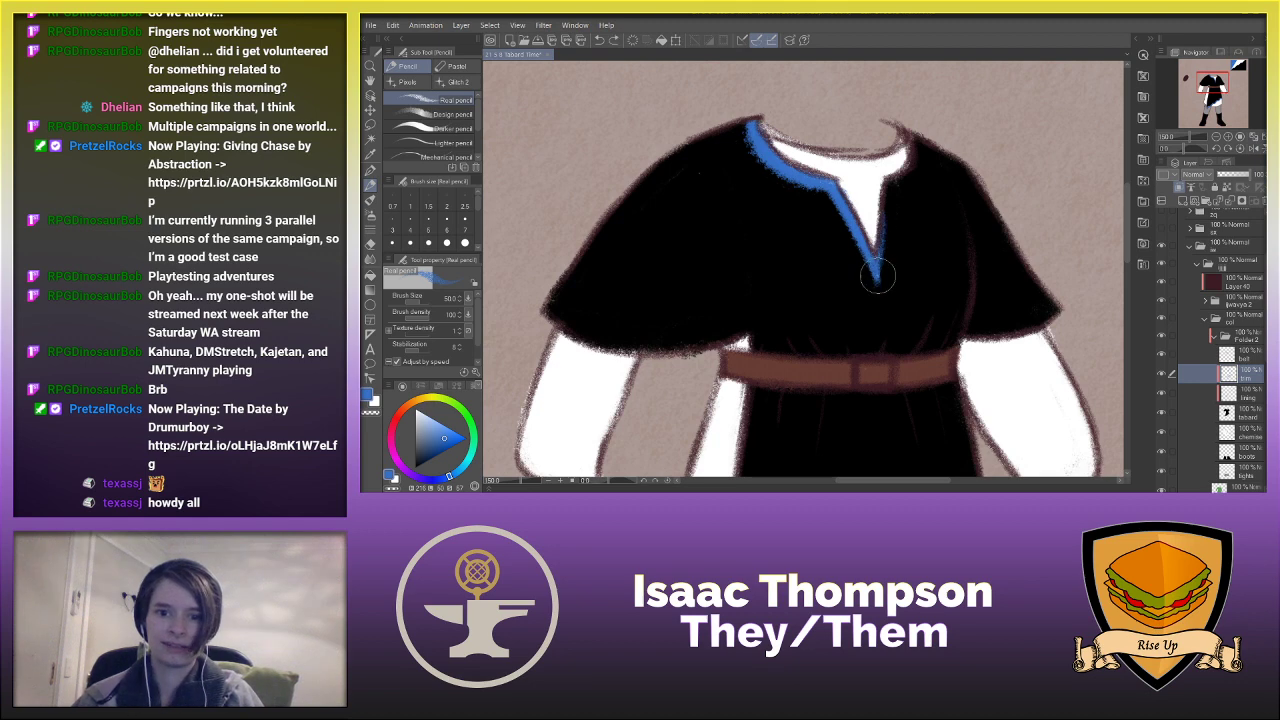
drag(879, 276, 890, 210)
key(h)
drag(720, 221, 715, 182)
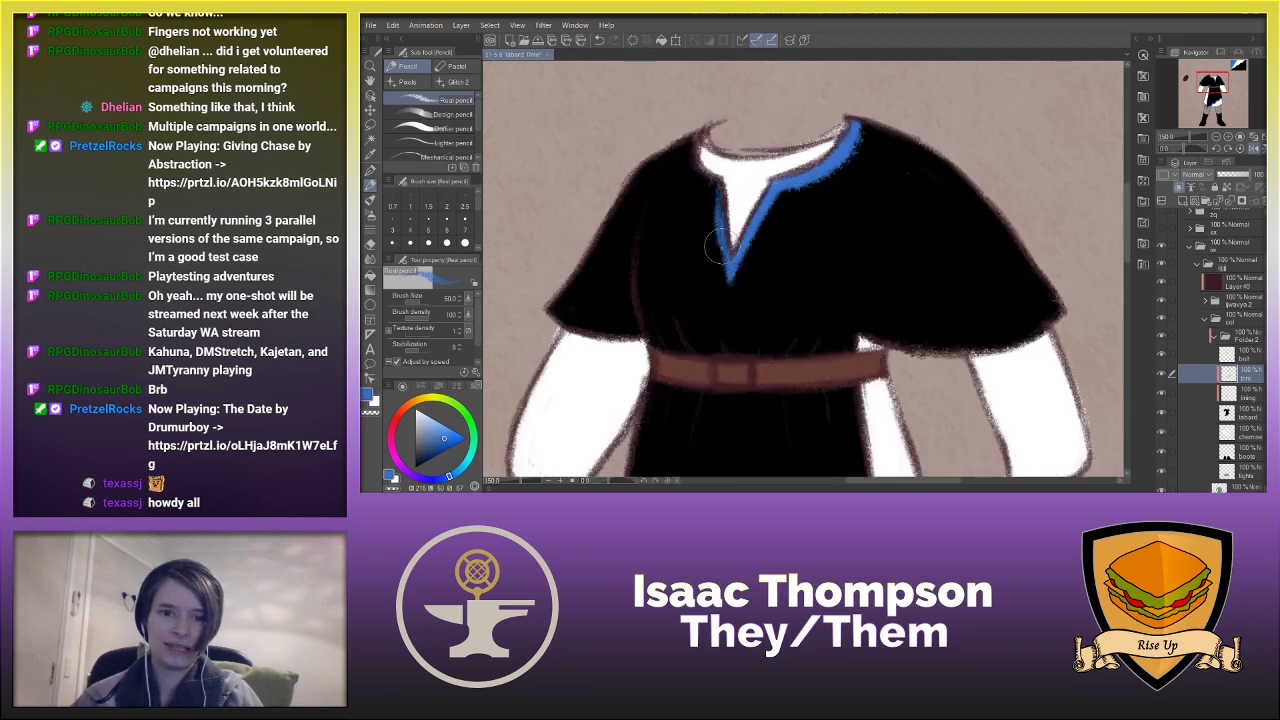
drag(723, 245, 713, 176)
key(ctrl+z)
drag(724, 244, 714, 174)
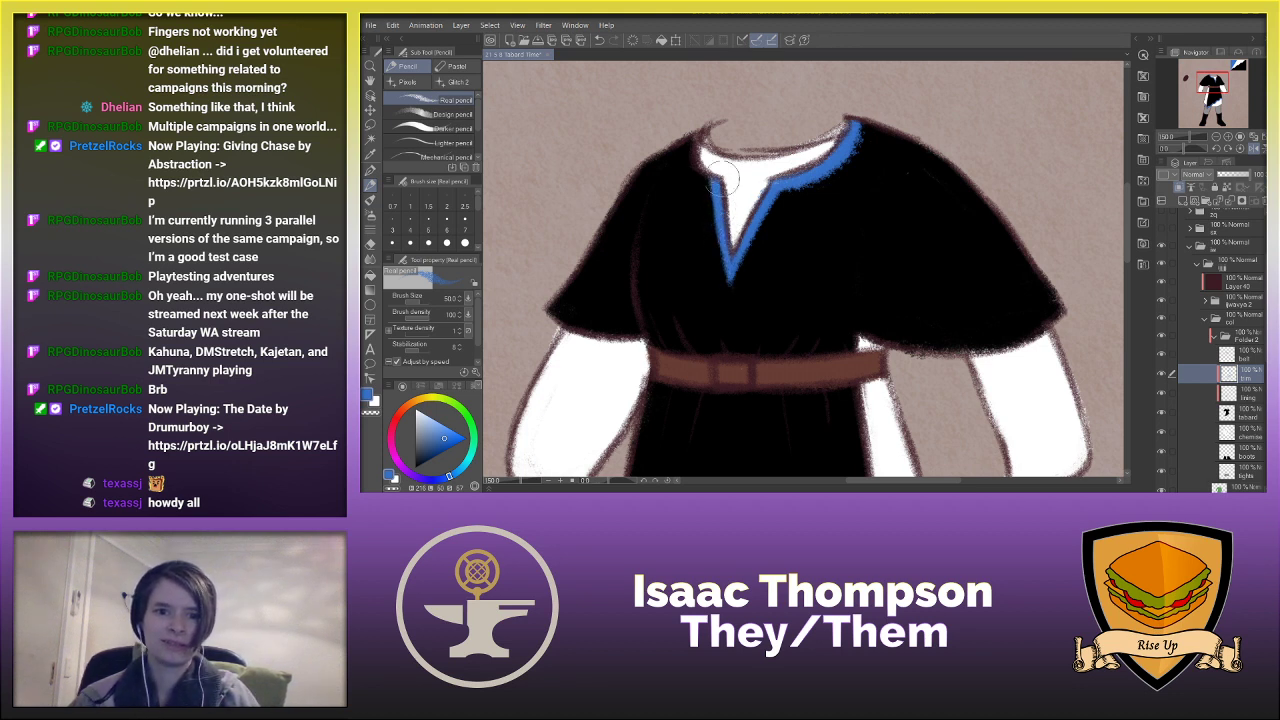
mouse_move(717, 181)
mouse_down()
mouse_move(684, 167)
mouse_move(725, 180)
mouse_move(680, 135)
mouse_move(684, 160)
mouse_move(726, 178)
mouse_move(688, 123)
mouse_move(725, 178)
mouse_move(688, 152)
mouse_move(723, 183)
mouse_move(691, 172)
mouse_move(699, 124)
mouse_move(723, 178)
mouse_move(695, 135)
mouse_up()
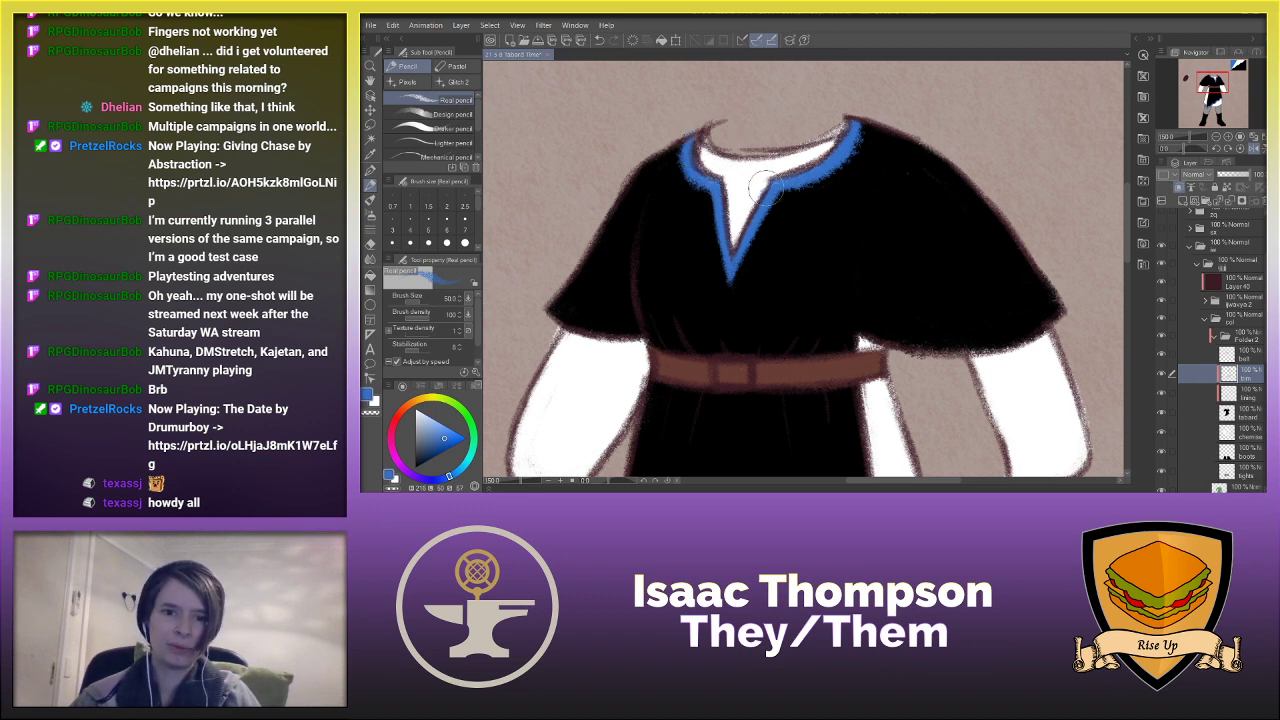
key(ctrl+0)
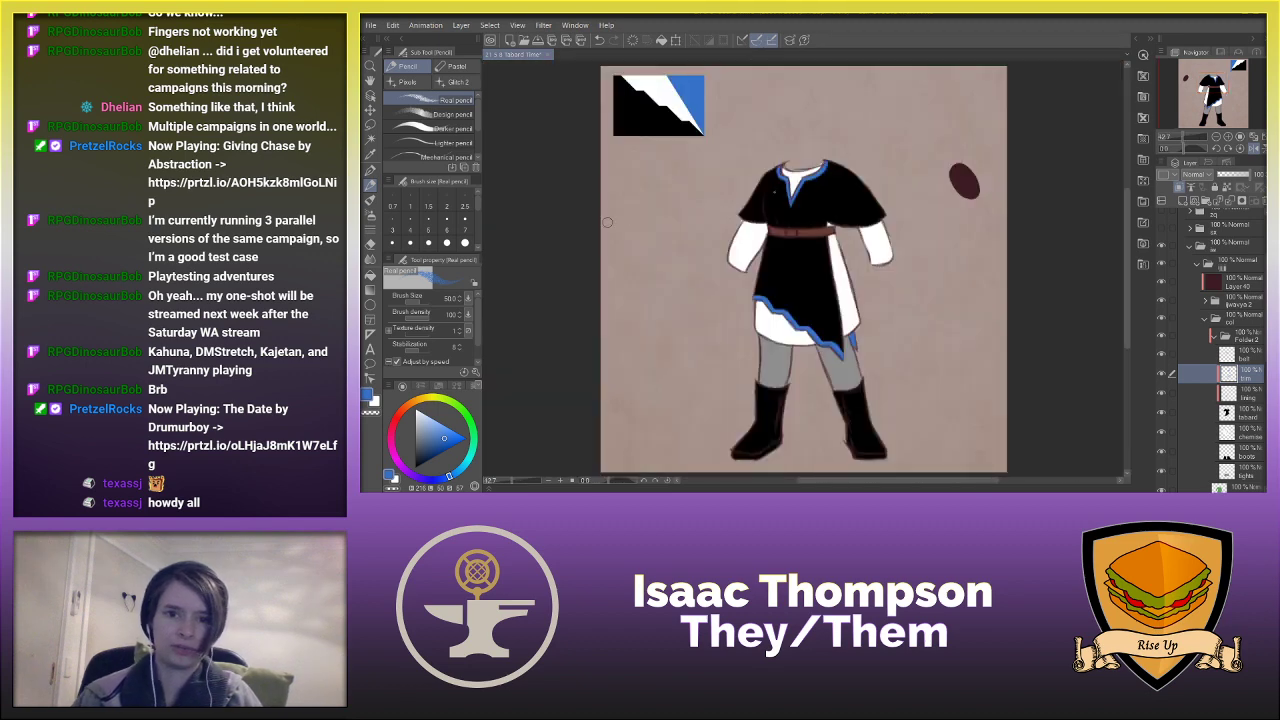
key(ctrl+alt+0)
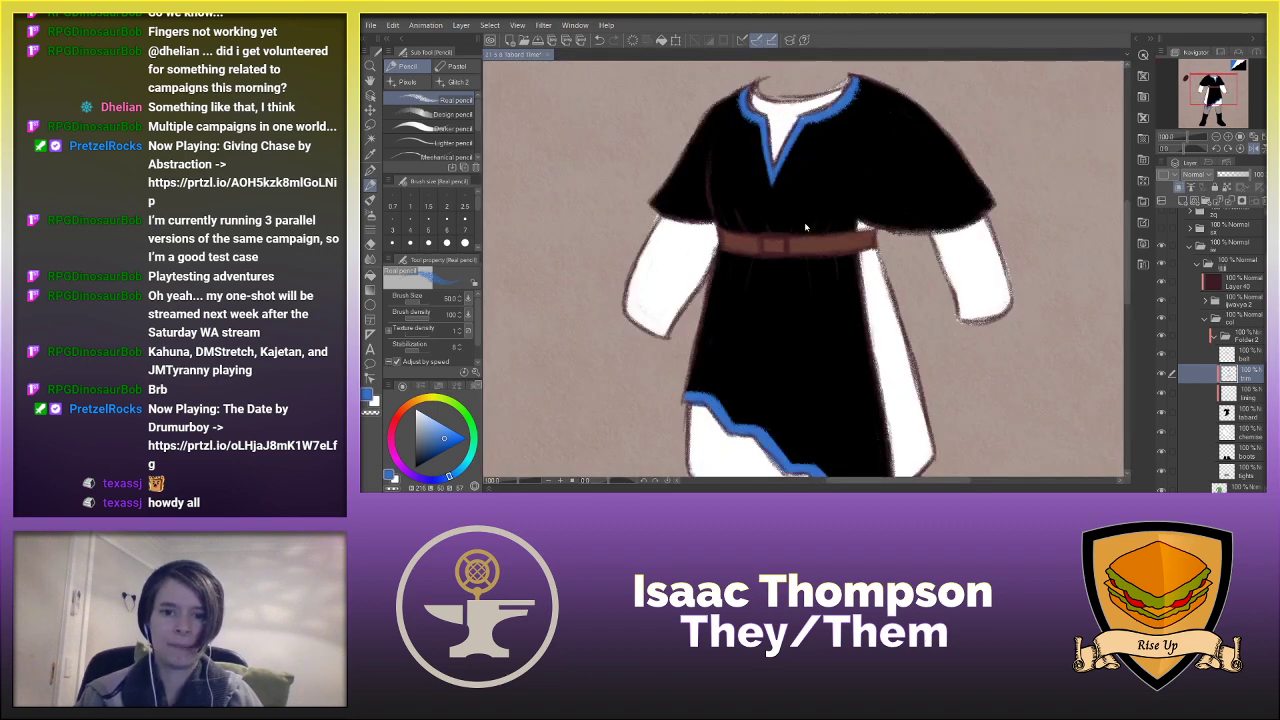
mouse_move(861, 216)
mouse_down()
mouse_move(932, 171)
mouse_move(899, 211)
mouse_move(962, 149)
mouse_up()
key(ctrl+z)
key(ctrl+z)
mouse_move(866, 218)
mouse_down()
mouse_move(960, 152)
mouse_move(863, 203)
mouse_move(966, 152)
mouse_up()
key(ctrl+z)
key(ctrl+z)
mouse_move(858, 222)
mouse_down()
mouse_move(950, 150)
mouse_move(895, 203)
mouse_move(926, 224)
mouse_move(983, 157)
mouse_move(958, 232)
mouse_up()
key(ctrl+z)
key(ctrl+z)
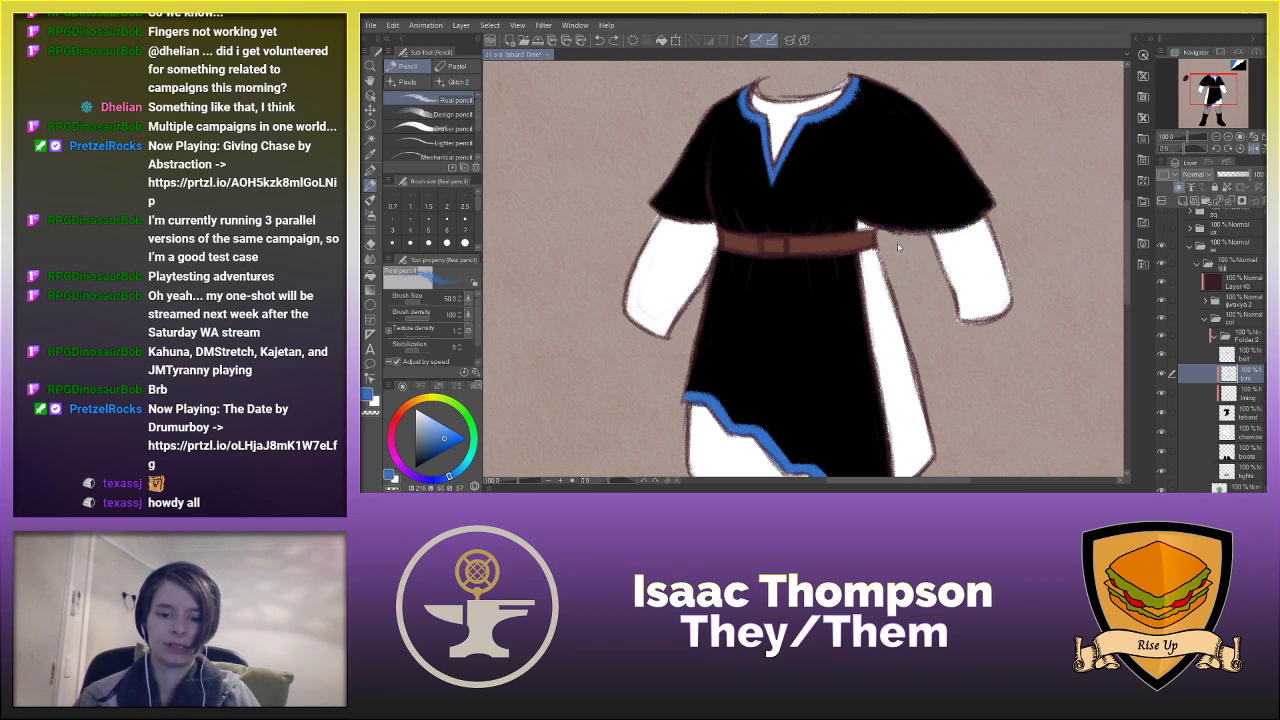
- Compare the new outfit with the earlier outfit sketch by alternating the visibility of the new outfit's layer folder
key(ctrl+0)
key(h)
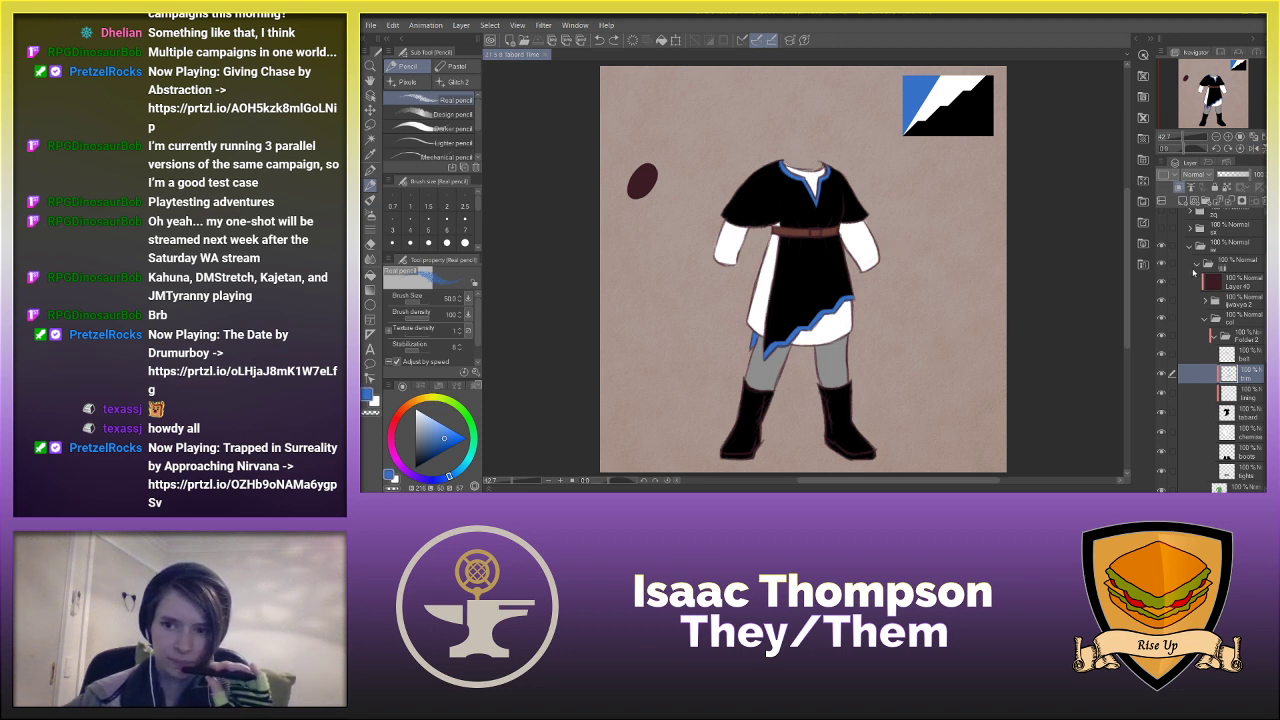
click(1197, 267)
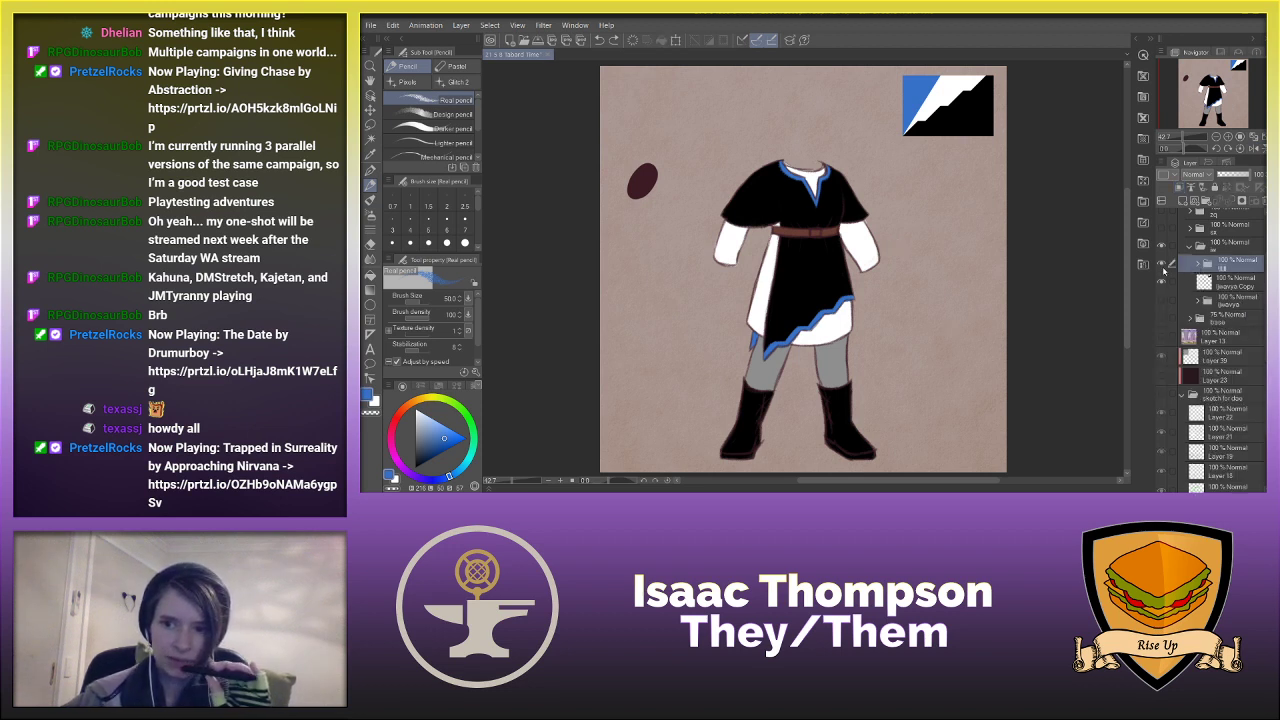
click(1162, 266)
click(1164, 300)
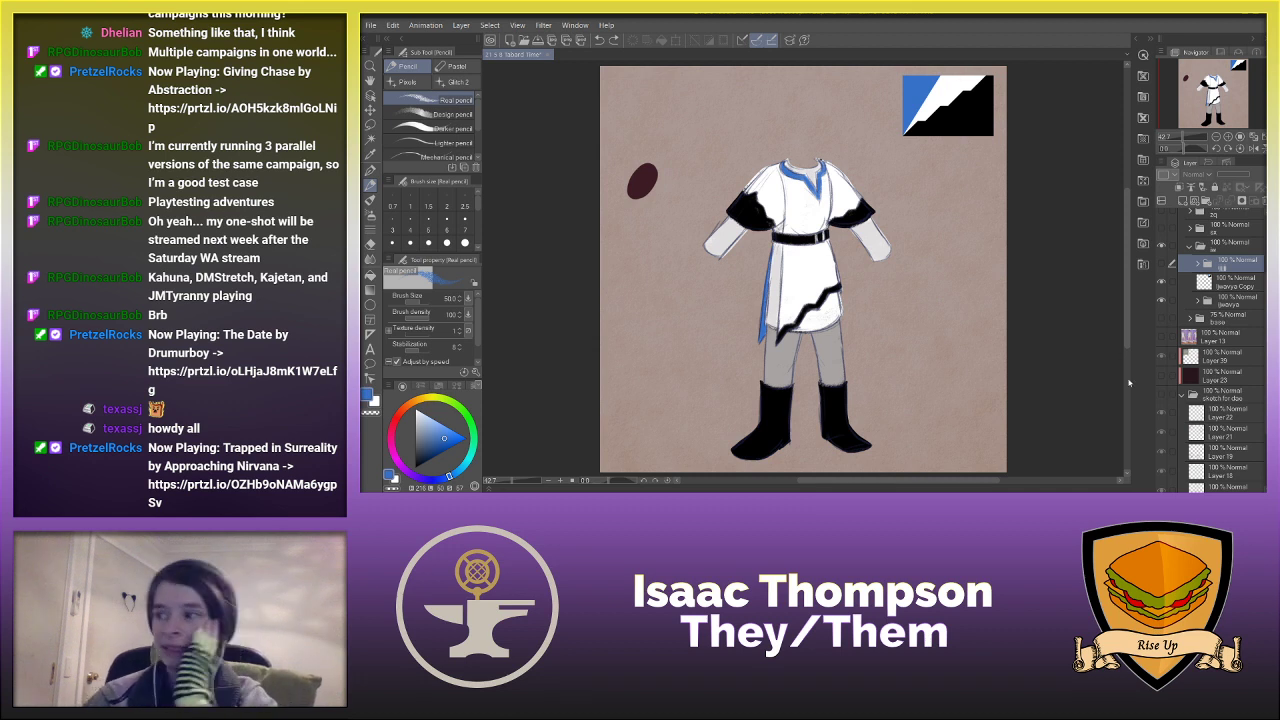
click(1163, 263)
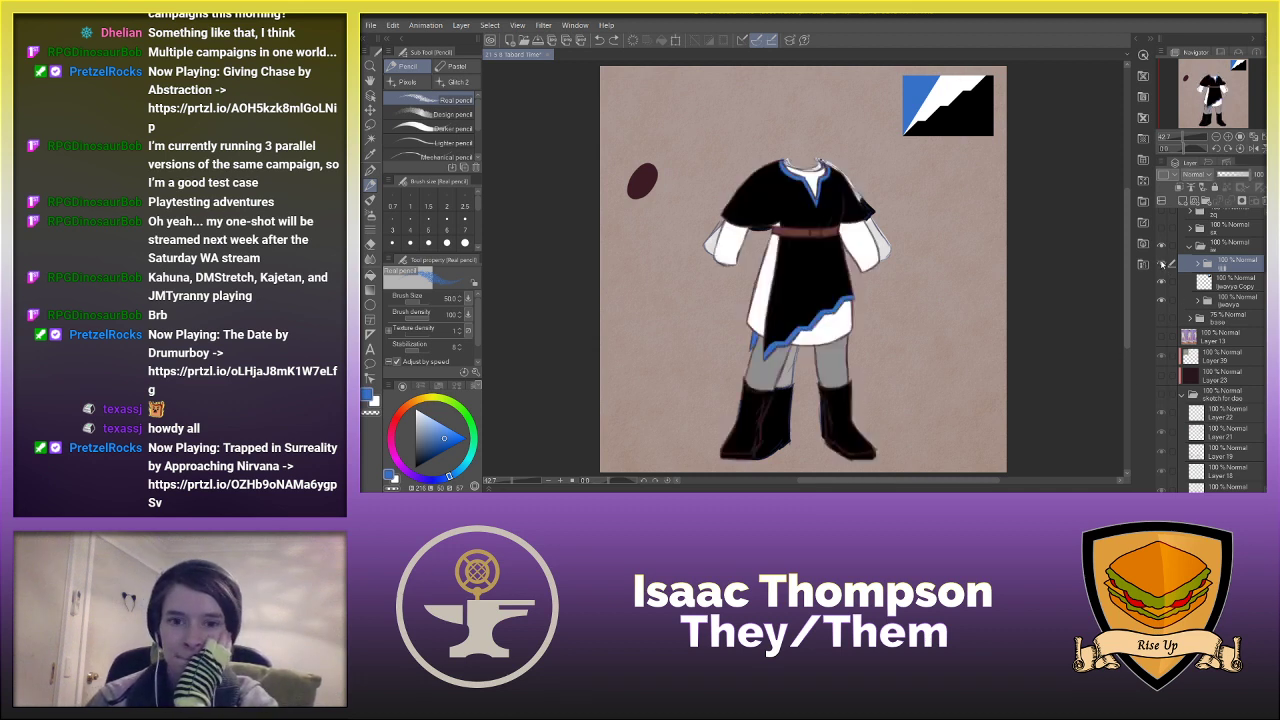
click(1163, 263)
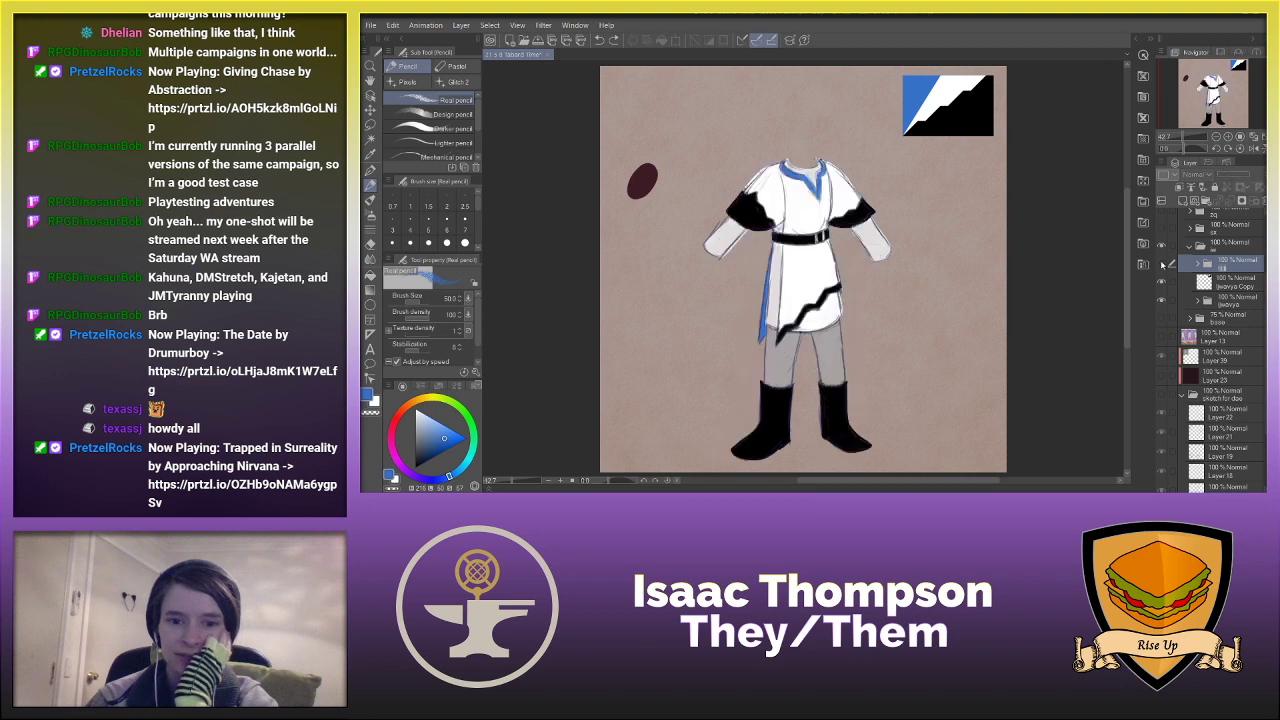
click(1163, 263)
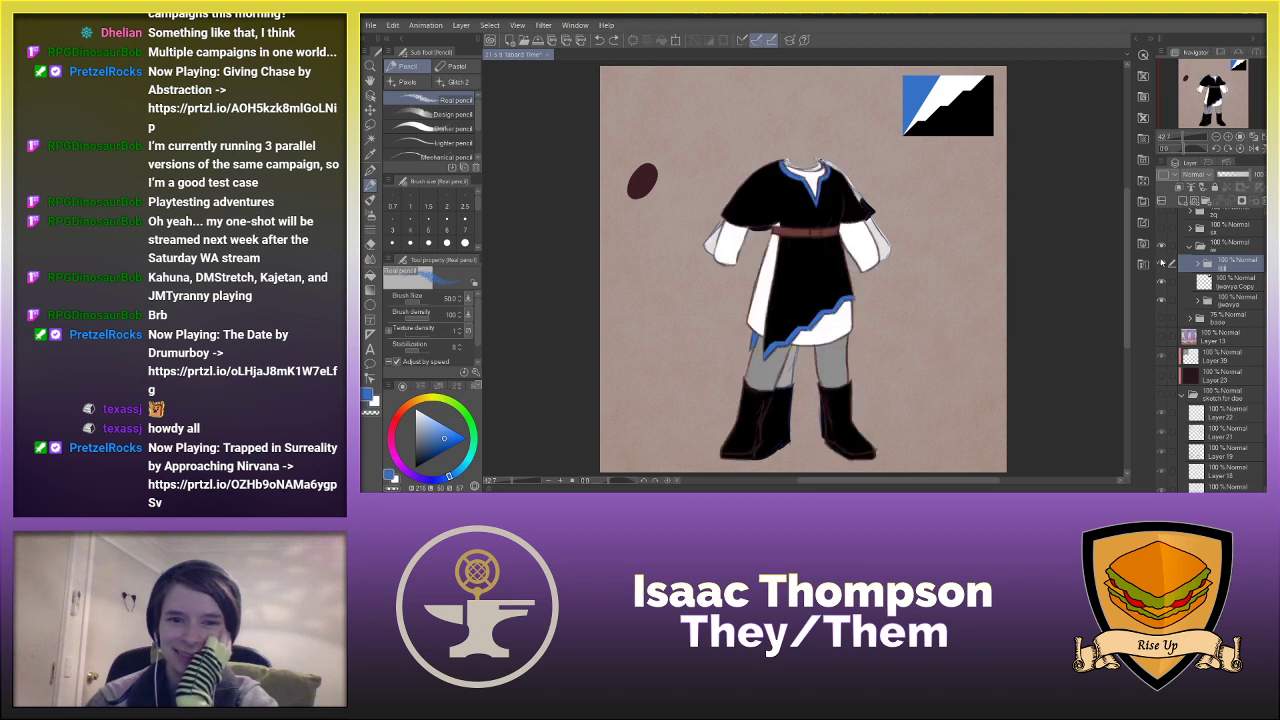
click(1163, 263)
click(1163, 263)
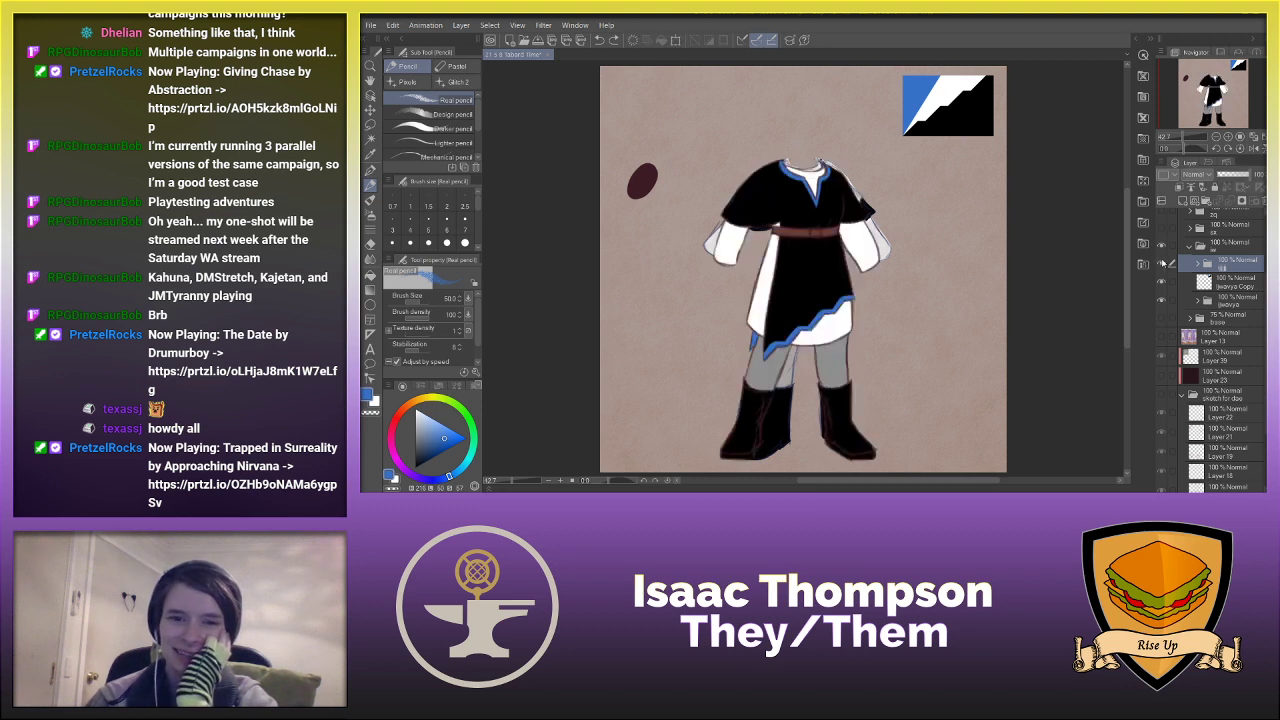
click(1163, 263)
click(1163, 263)
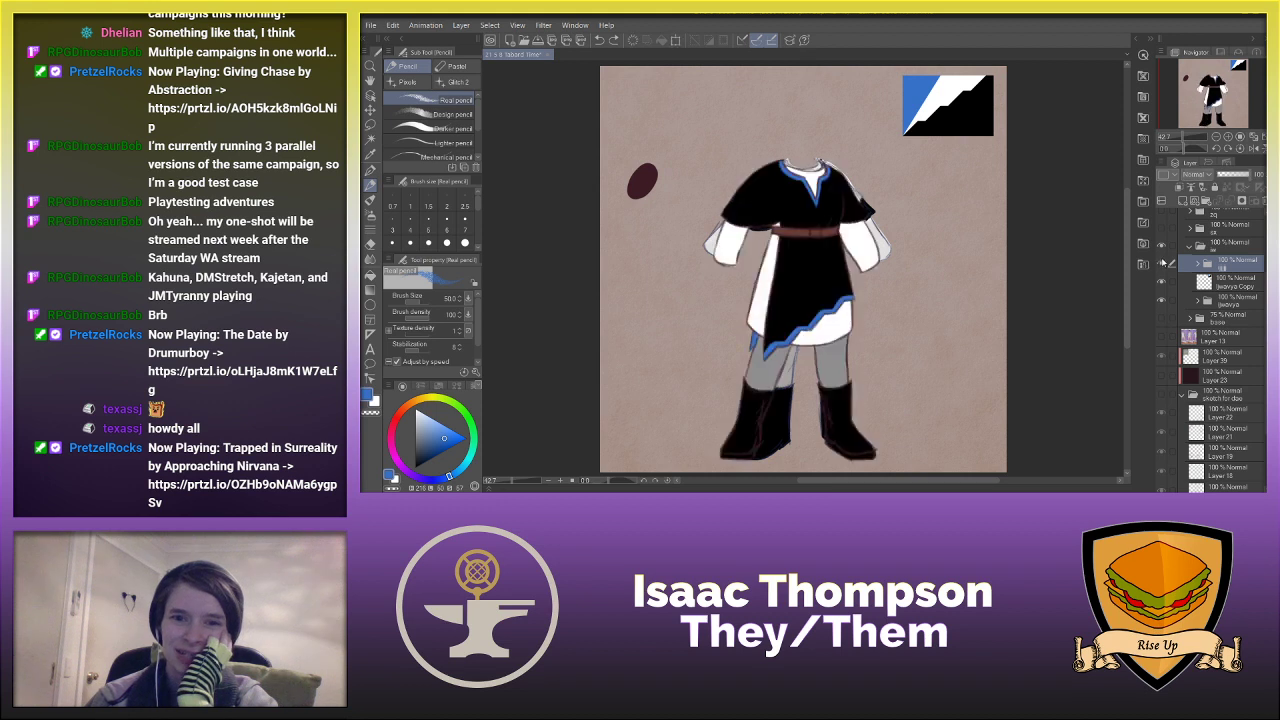
click(1163, 263)
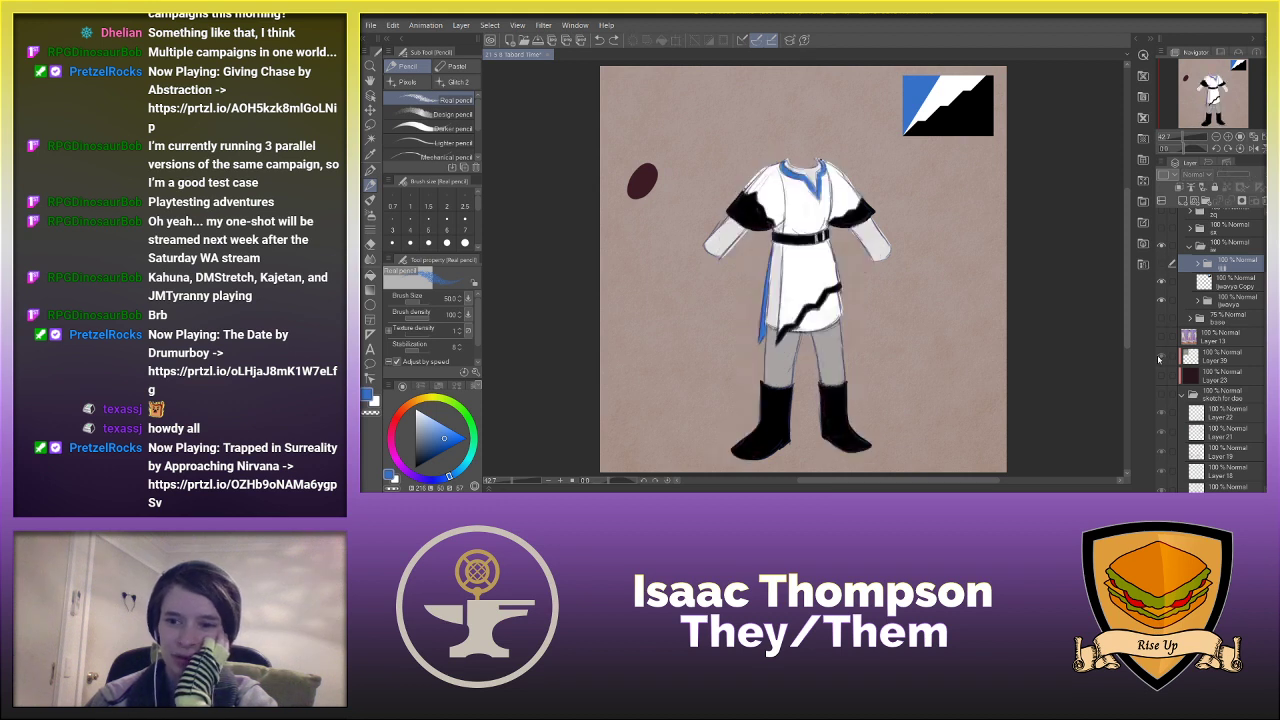
- Show the base body sketch, hide the earlier outfit sketch, and show the new coloured outfit over the body
click(1162, 318)
click(1162, 318)
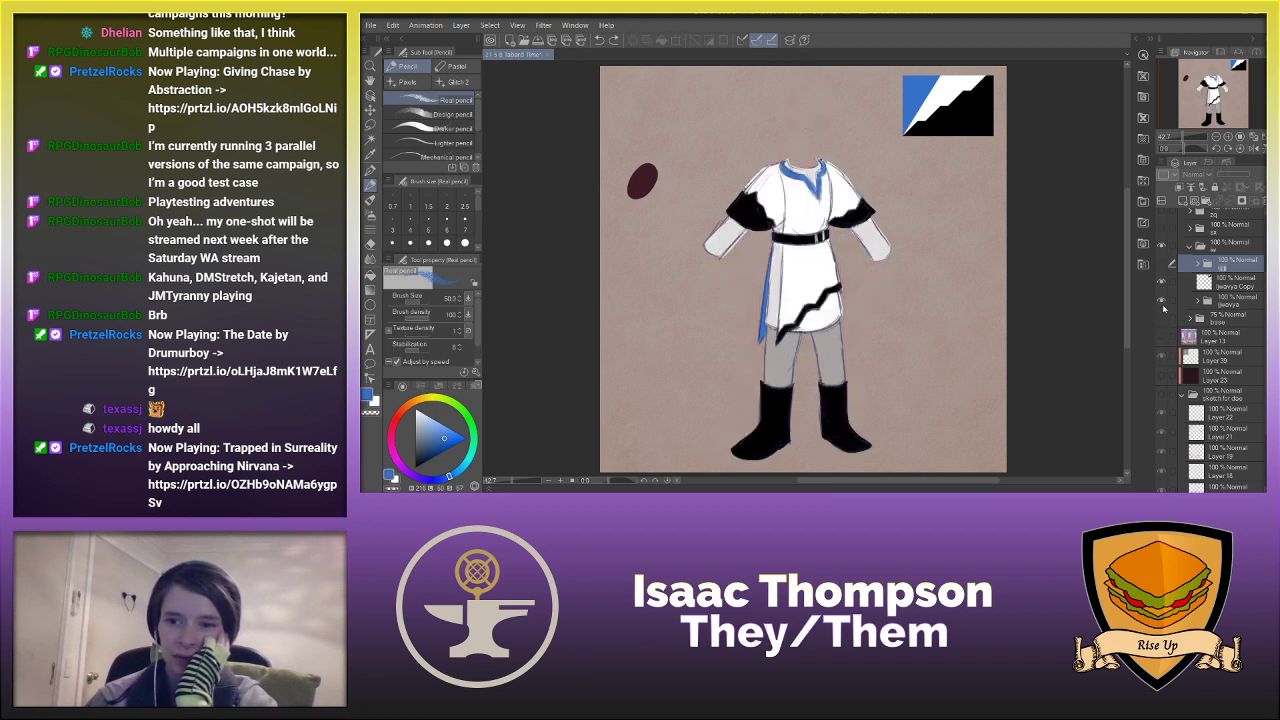
click(1162, 318)
click(1162, 301)
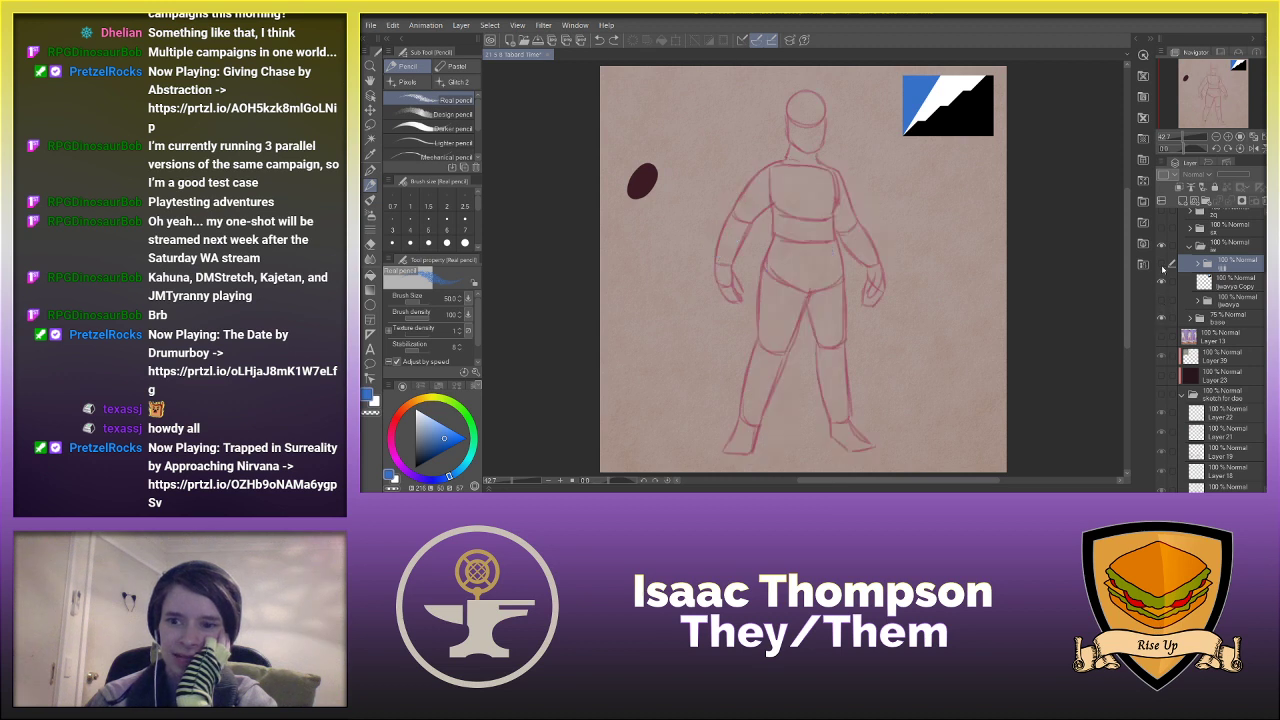
click(1164, 264)
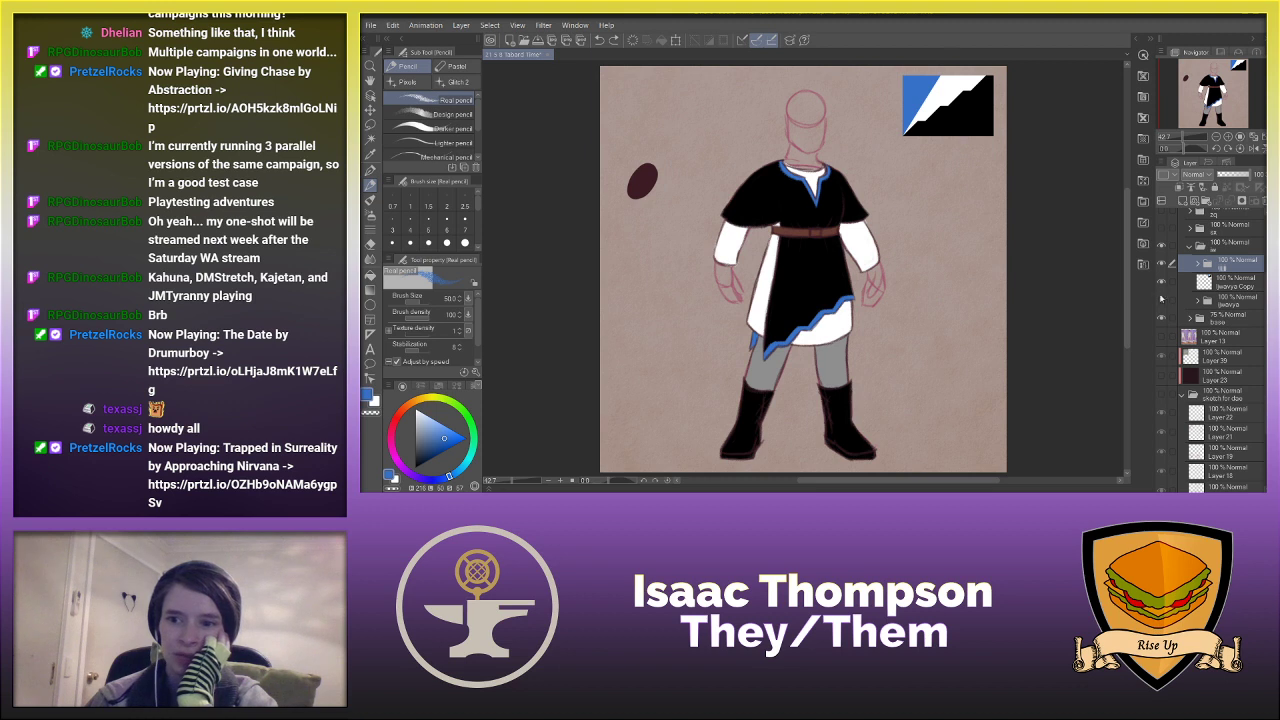
- Try the Multiply and Through blend modes on the line-art folder above the colour folder, then restore Normal
click(1198, 264)
click(1238, 286)
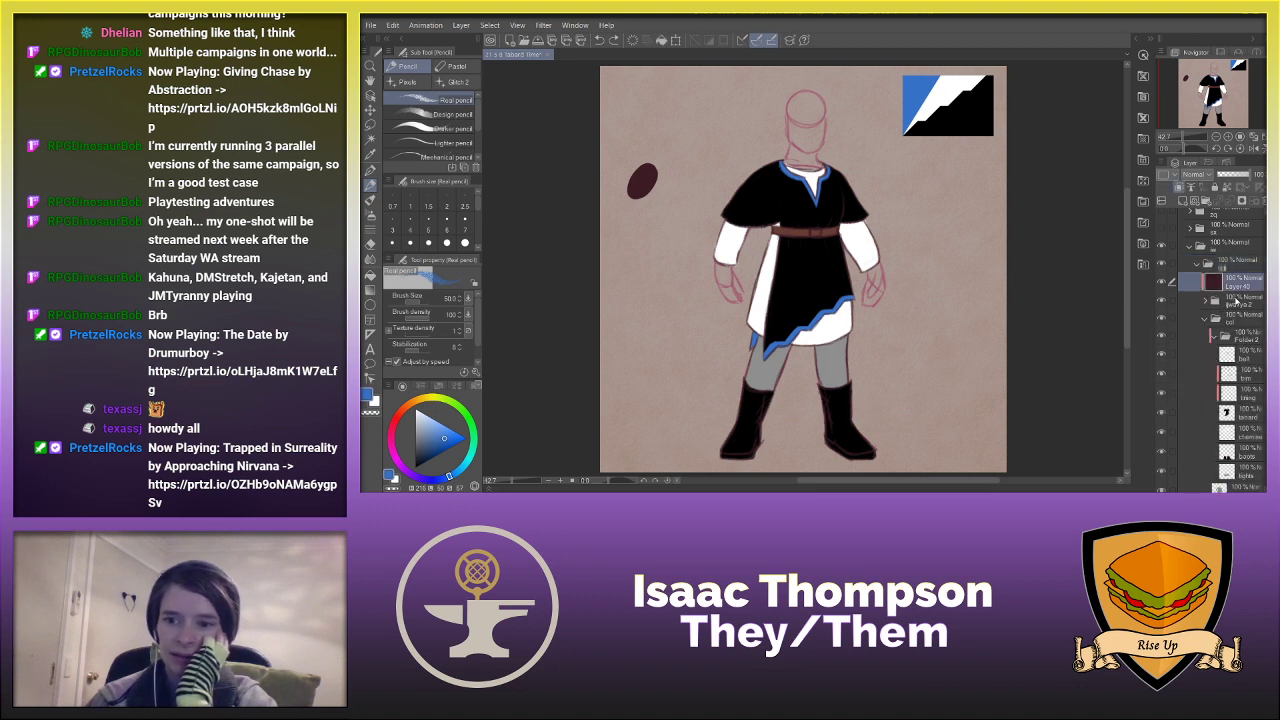
click(1237, 301)
click(1195, 214)
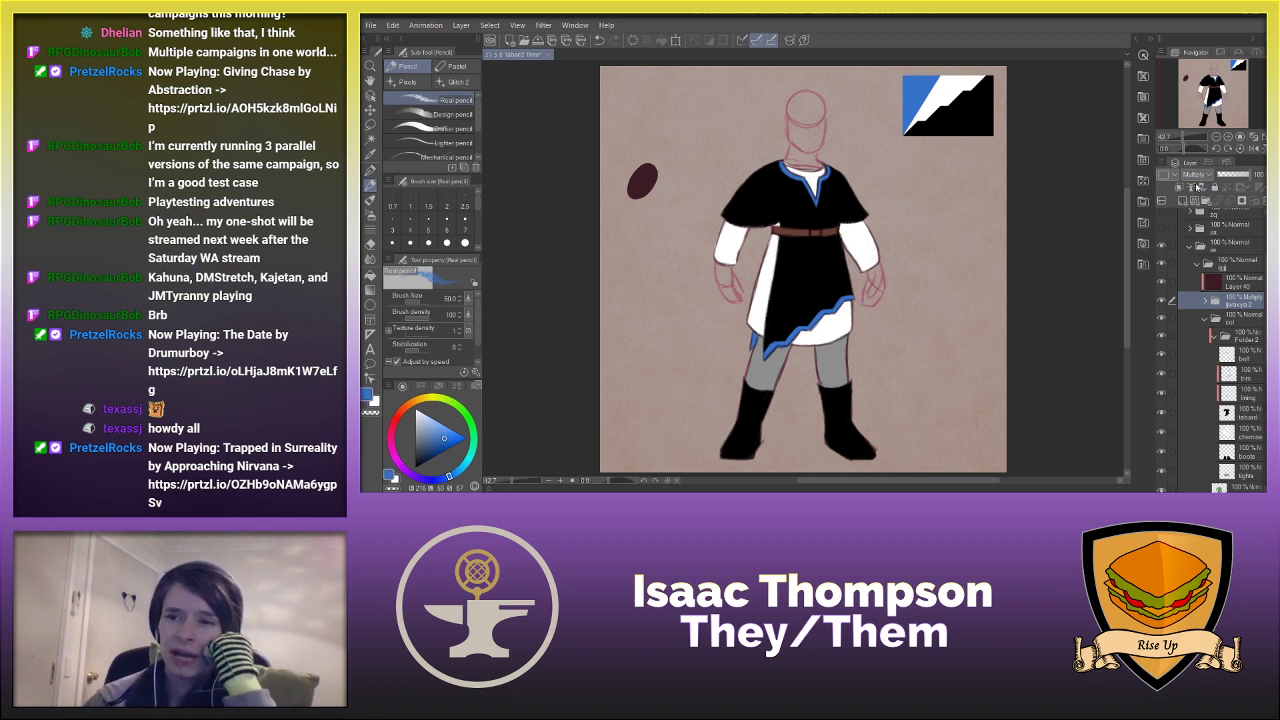
click(1212, 191)
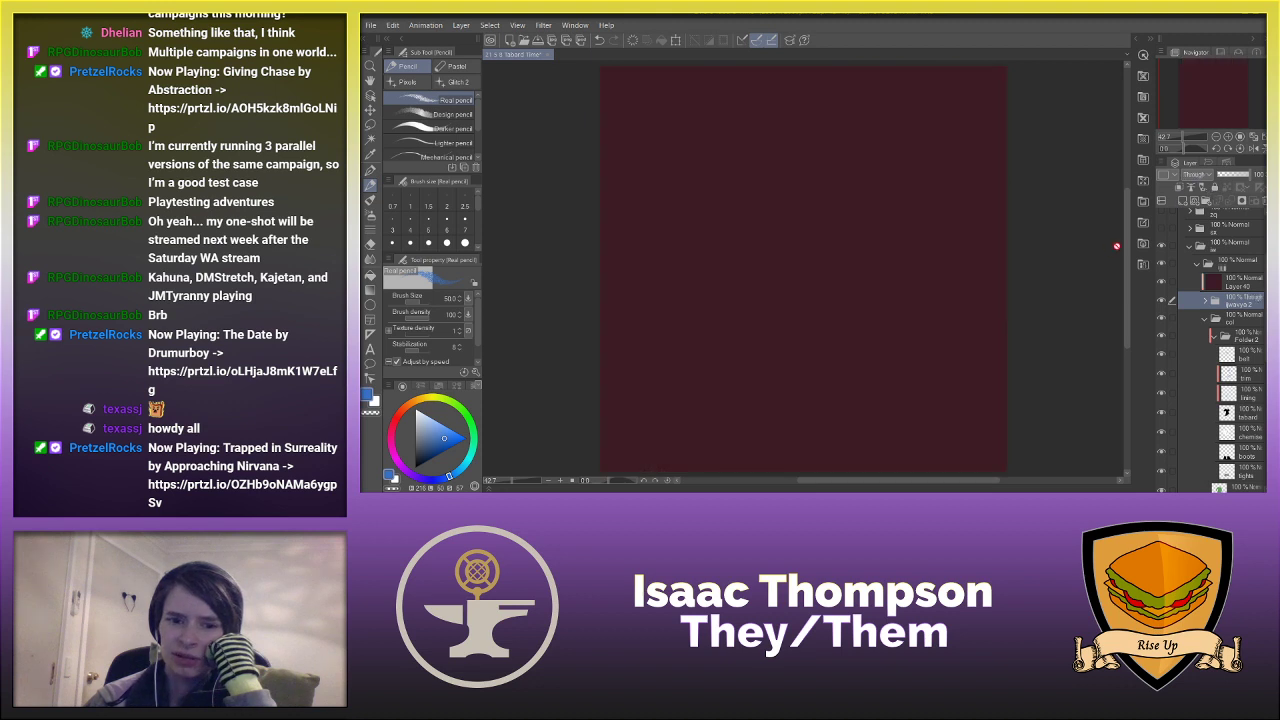
click(1203, 202)
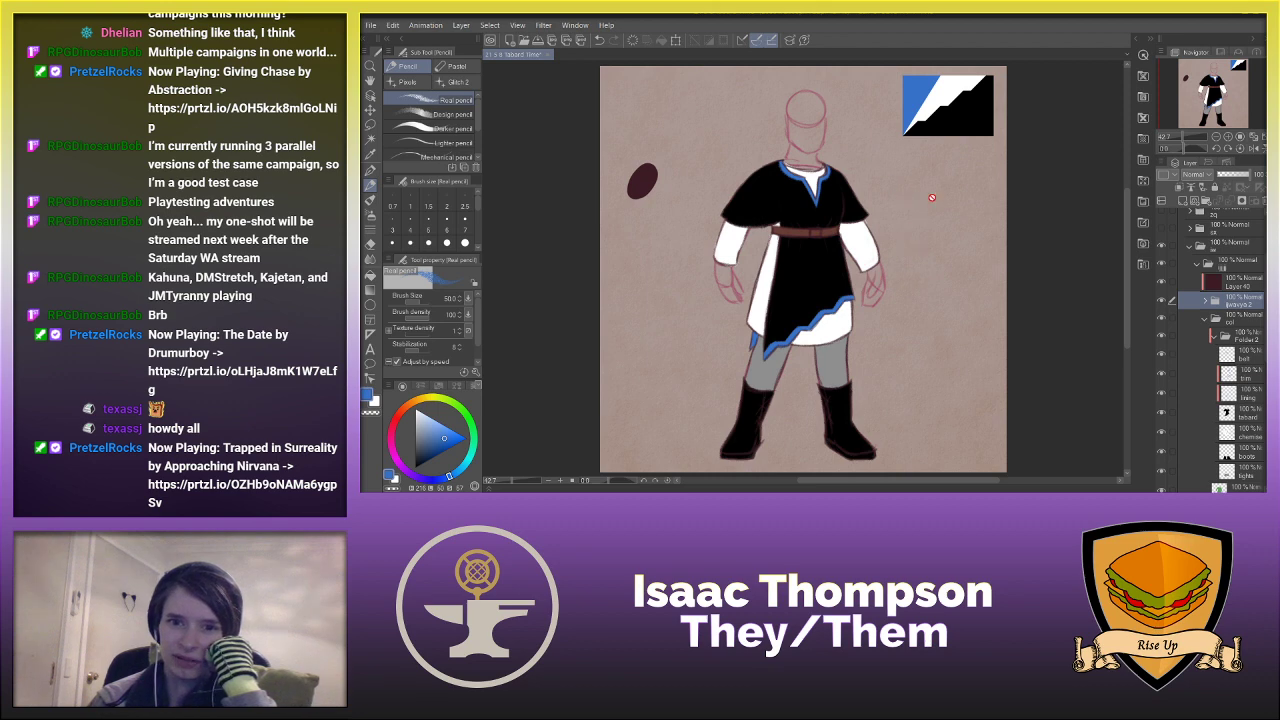
- Flip the canvas view horizontally back and forth to check the dressed figure's balance
click(1254, 148)
click(1254, 148)
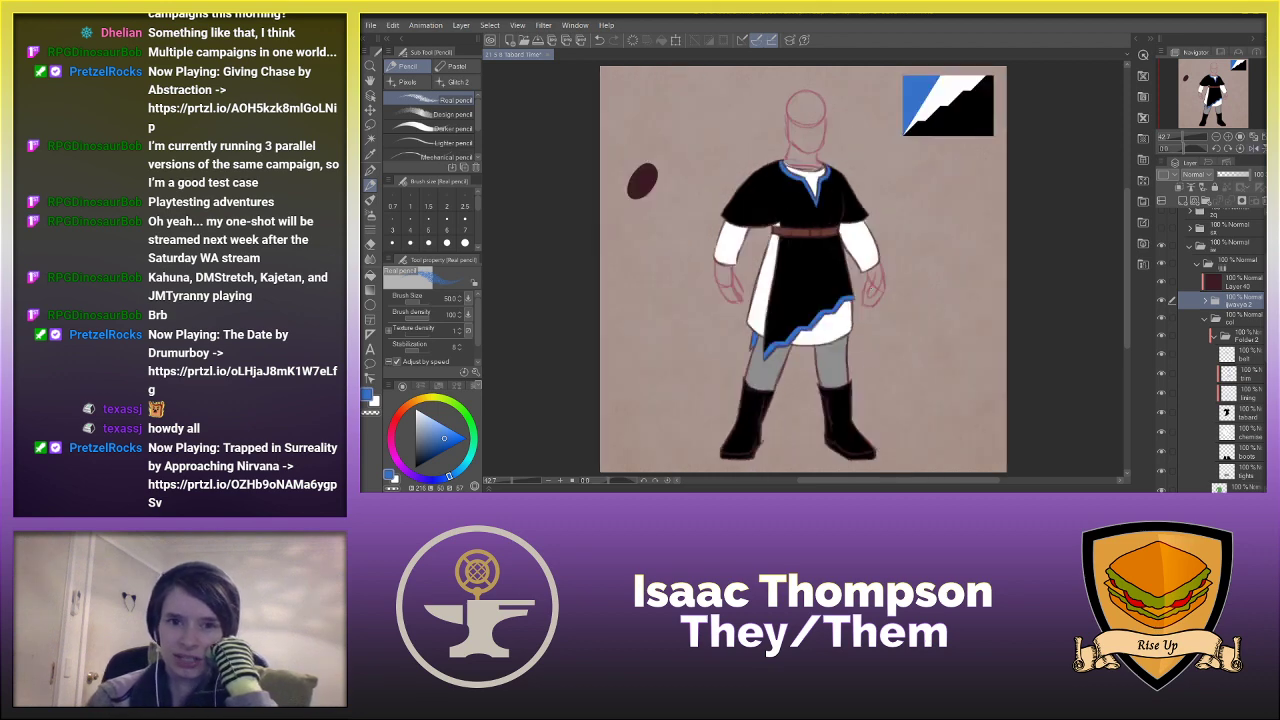
click(1254, 148)
click(1254, 148)
click(1254, 148)
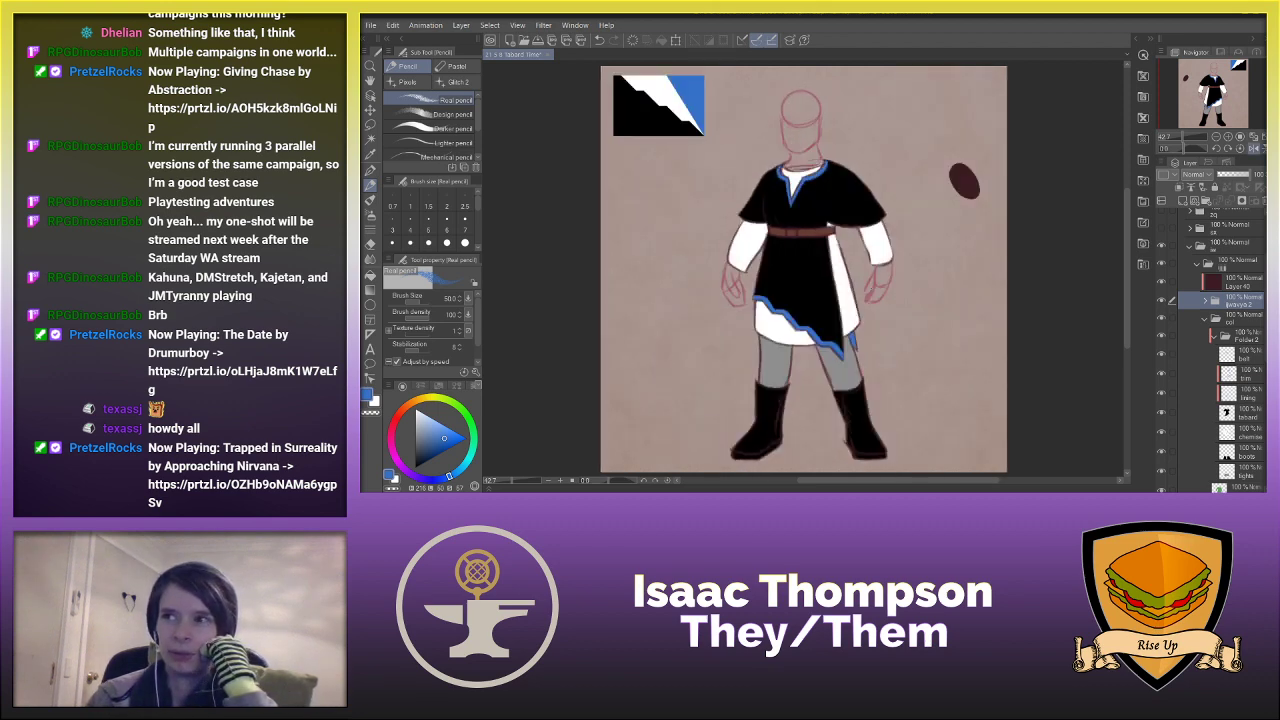
click(1254, 148)
click(1254, 148)
click(1254, 148)
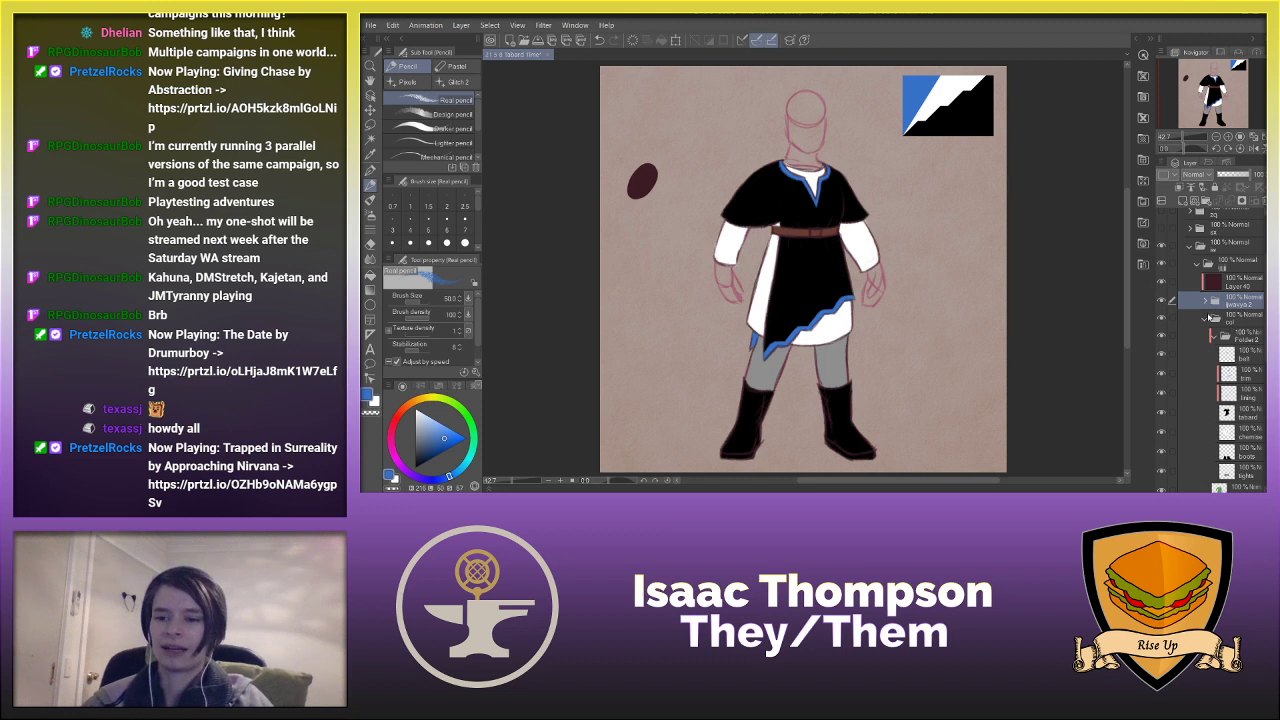
- On the trim layer, paint a blue zigzag line across the figure's right sleeve, from the underarm to the outer edge
scroll(1230, 330, down, 2)
click(1245, 325)
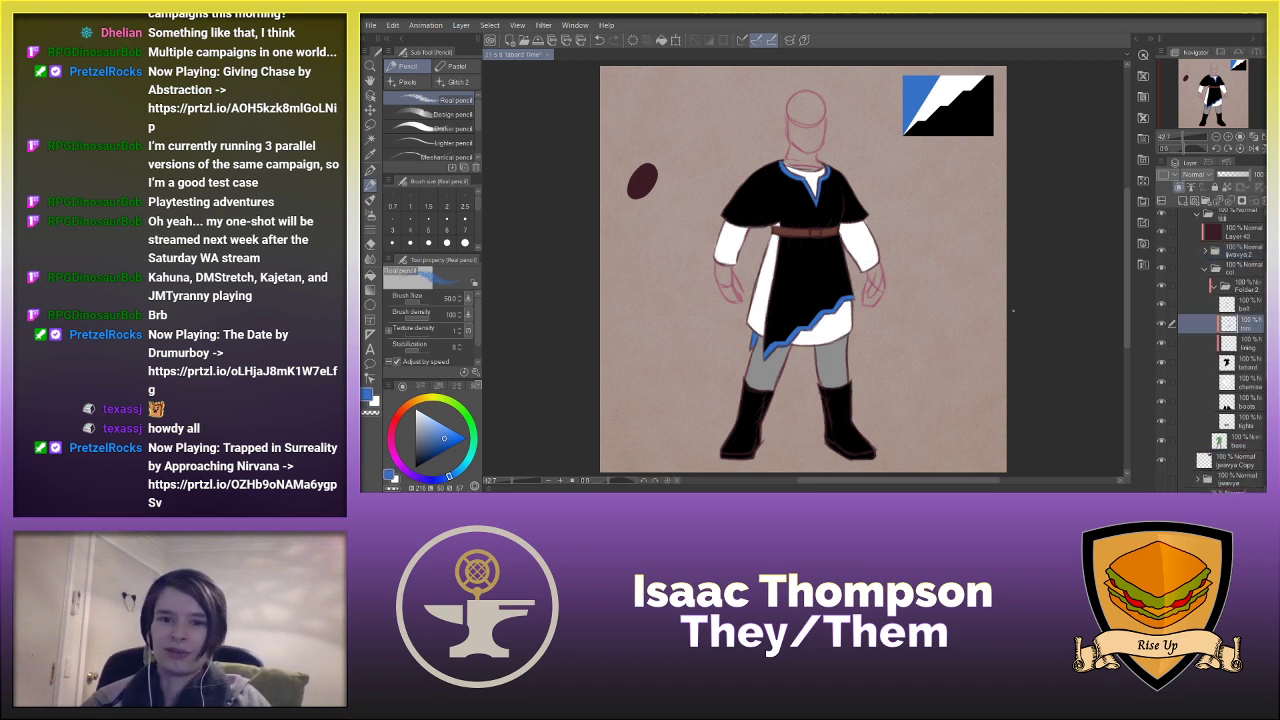
scroll(783, 221, up, 3)
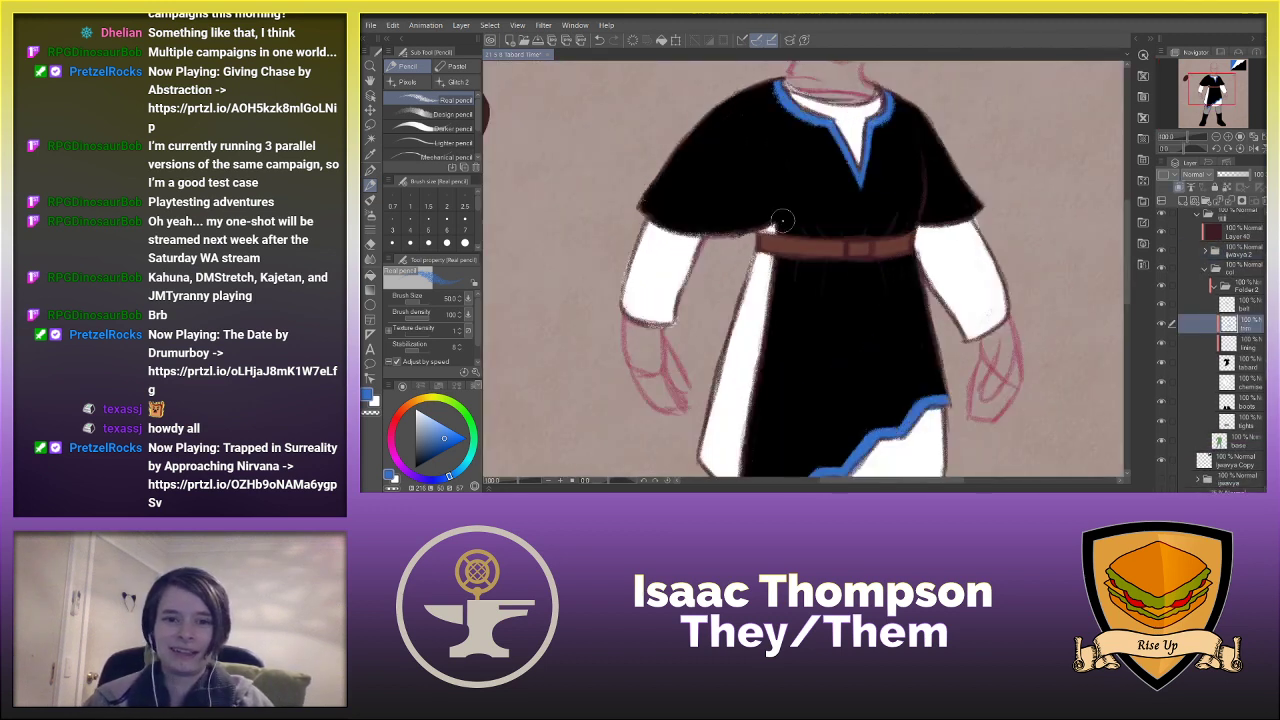
mouse_move(773, 223)
mouse_down()
mouse_move(689, 170)
mouse_move(665, 174)
mouse_up()
key(ctrl+z)
key(ctrl+z)
key(ctrl+z)
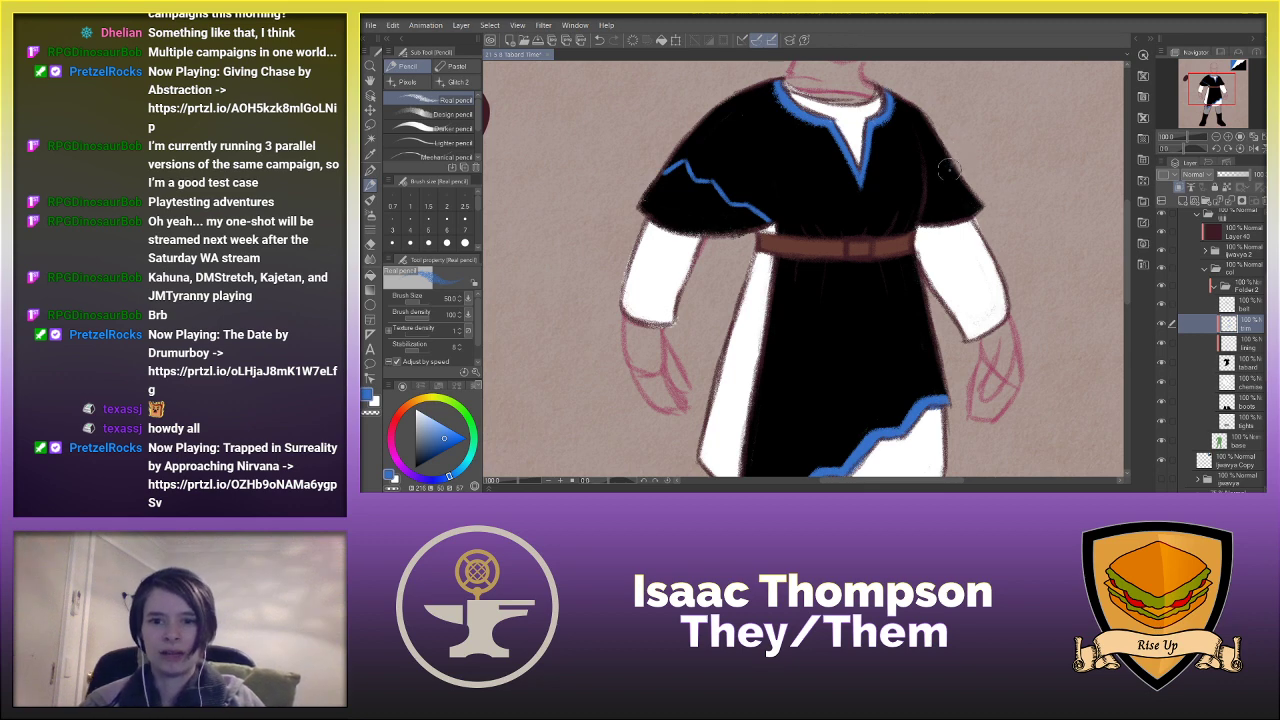
- Paint a matching blue zigzag edge on the figure's left sleeve and fill the cuff below it solid blue
mouse_move(946, 172)
mouse_down()
mouse_move(952, 158)
mouse_move(928, 189)
mouse_up()
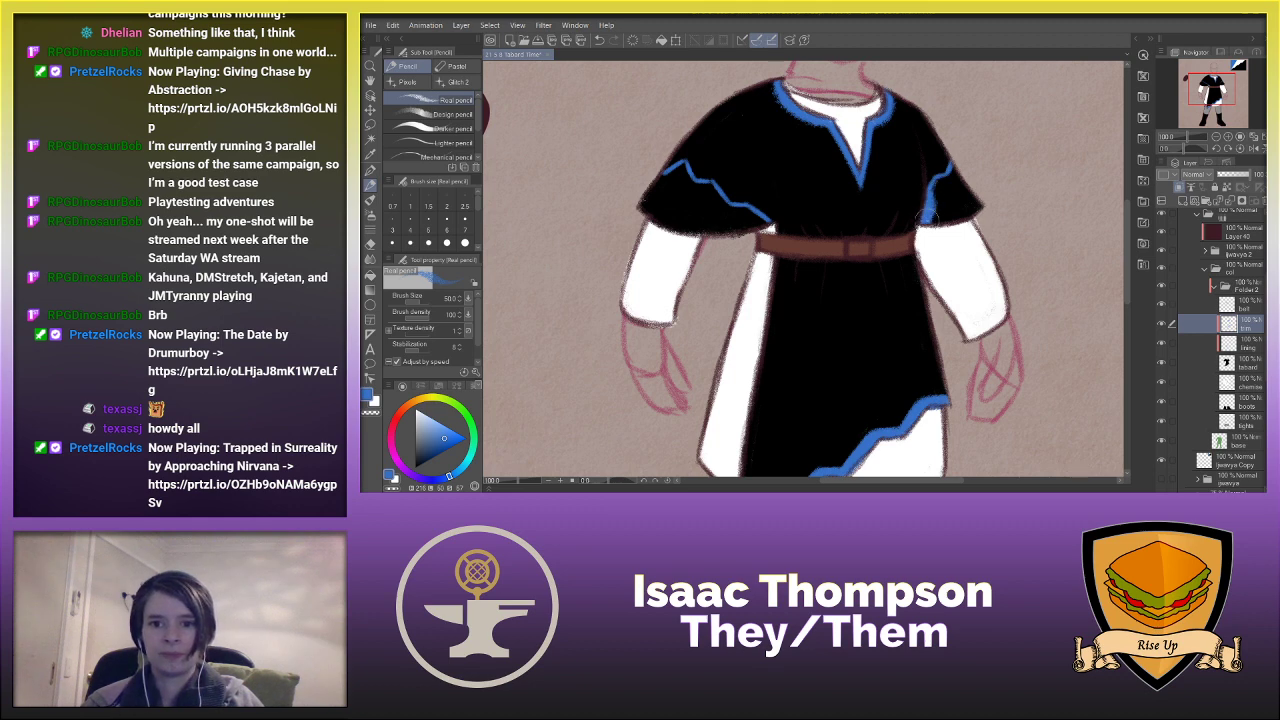
mouse_move(928, 214)
mouse_down()
mouse_move(940, 226)
mouse_move(982, 204)
mouse_up()
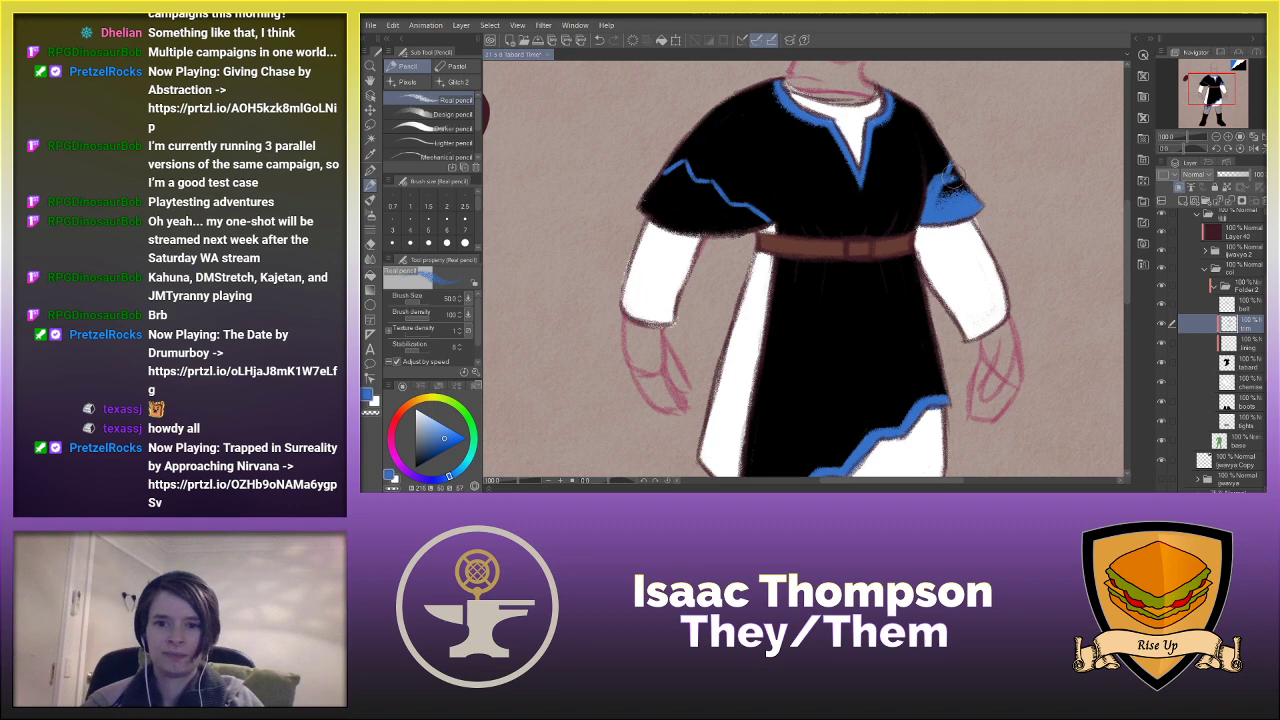
mouse_move(946, 194)
mouse_down()
mouse_move(964, 184)
mouse_move(955, 202)
mouse_move(935, 186)
mouse_up()
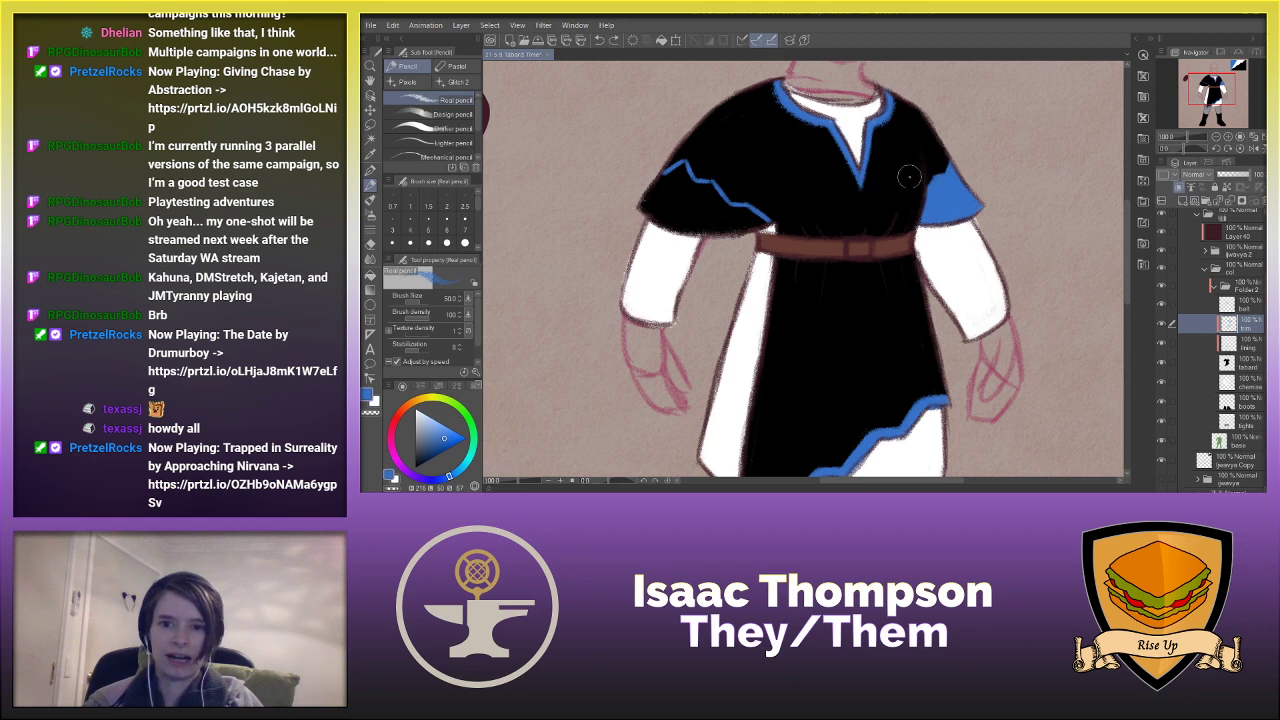
mouse_move(907, 172)
mouse_down()
mouse_move(935, 155)
mouse_move(915, 145)
mouse_move(932, 175)
mouse_up()
drag(915, 150, 910, 190)
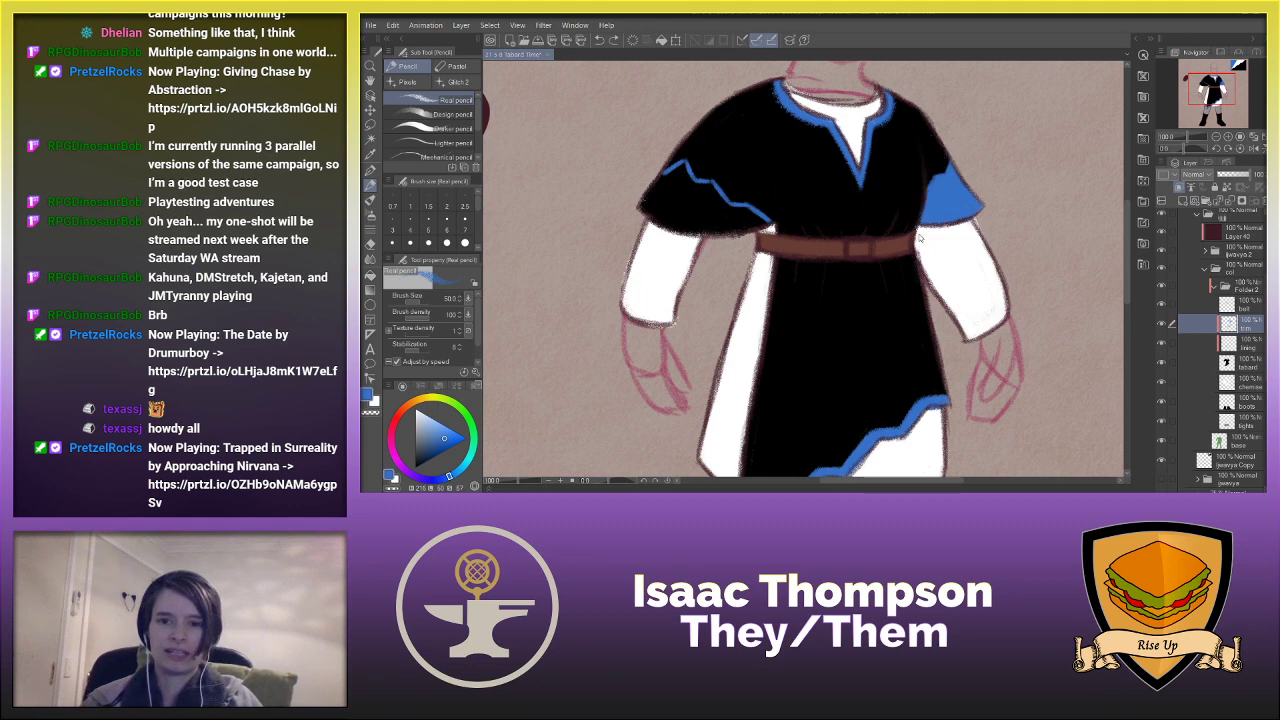
- Fill the area below the zigzag on the figure's right sleeve with solid blue, working on the mirrored canvas
key(h)
mouse_move(845, 218)
mouse_down()
mouse_move(928, 232)
mouse_move(968, 200)
mouse_up()
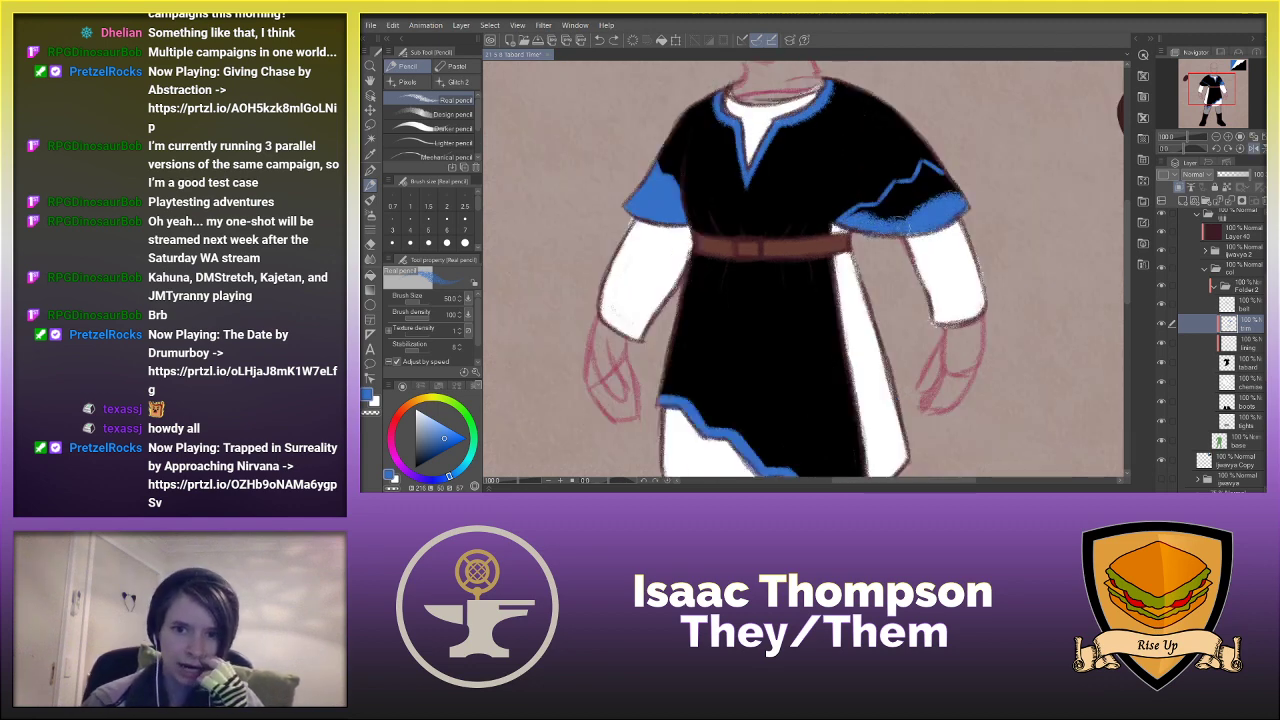
mouse_move(858, 216)
mouse_down()
mouse_move(892, 210)
mouse_move(896, 184)
mouse_move(928, 190)
mouse_move(918, 207)
mouse_move(930, 152)
mouse_move(924, 180)
mouse_move(926, 164)
mouse_move(944, 178)
mouse_move(925, 184)
mouse_move(922, 163)
mouse_up()
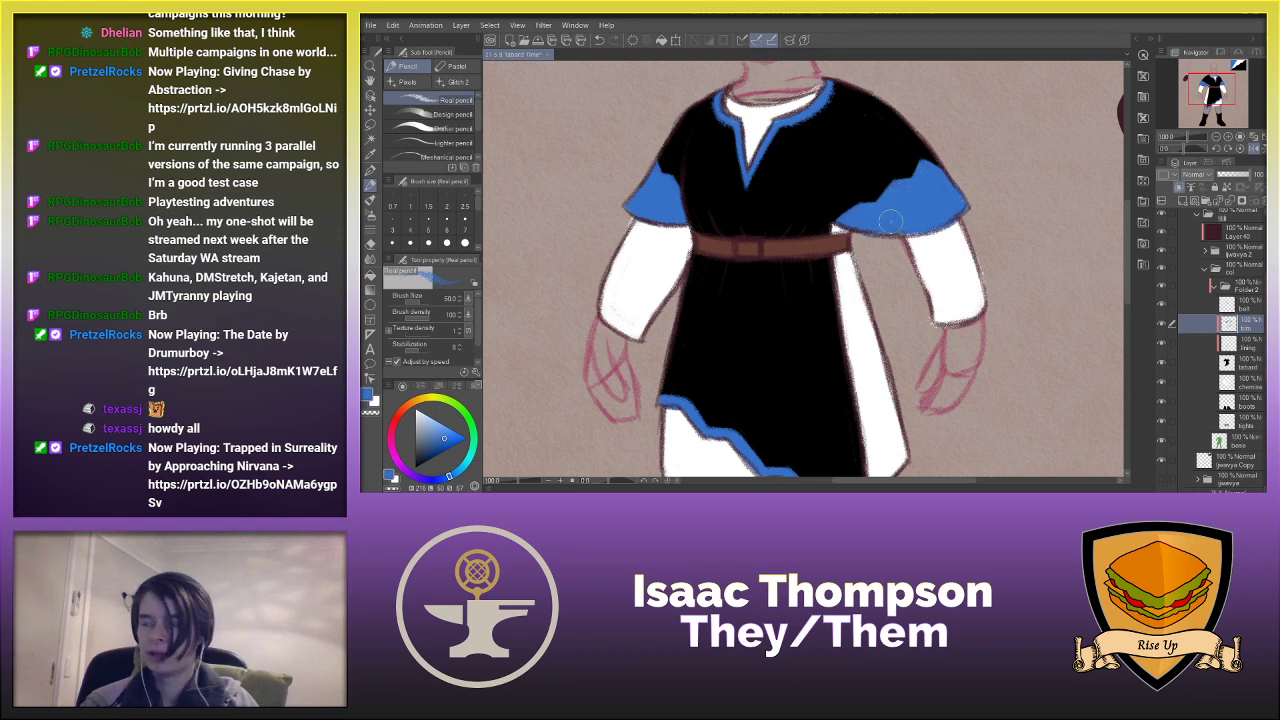
key(ctrl+0)
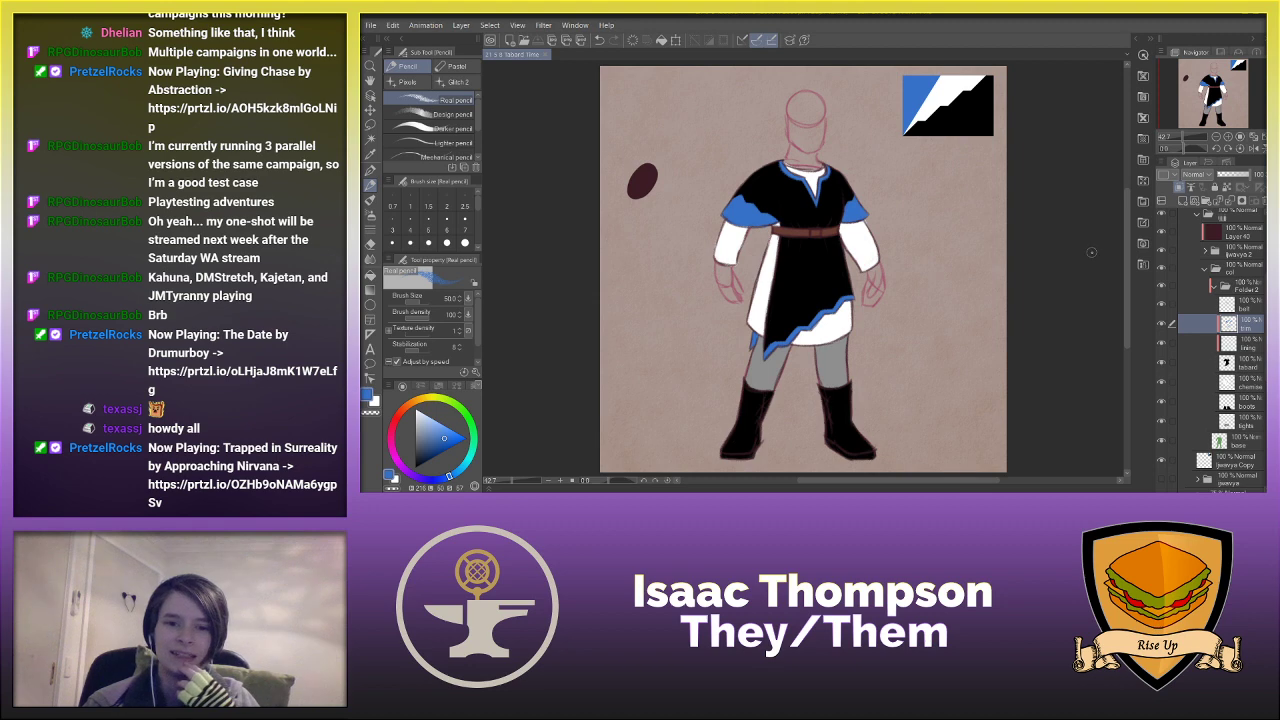
scroll(771, 352, up, 4)
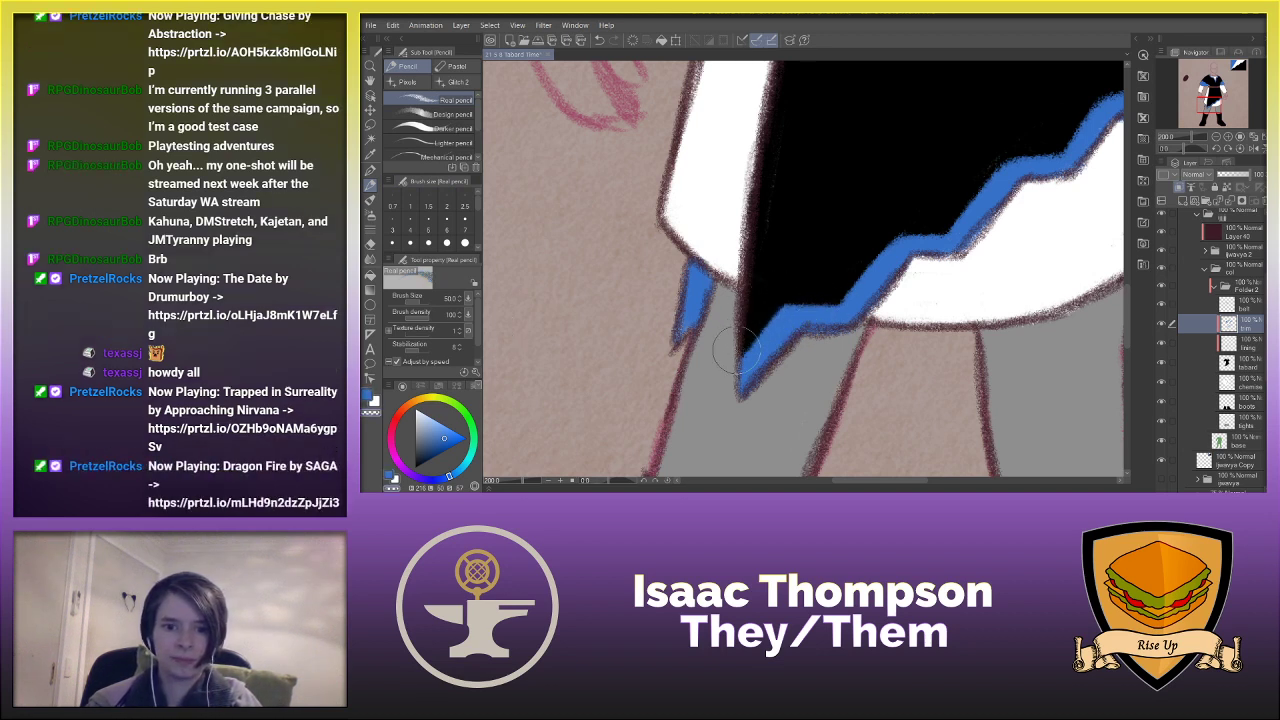
key(ctrl+0)
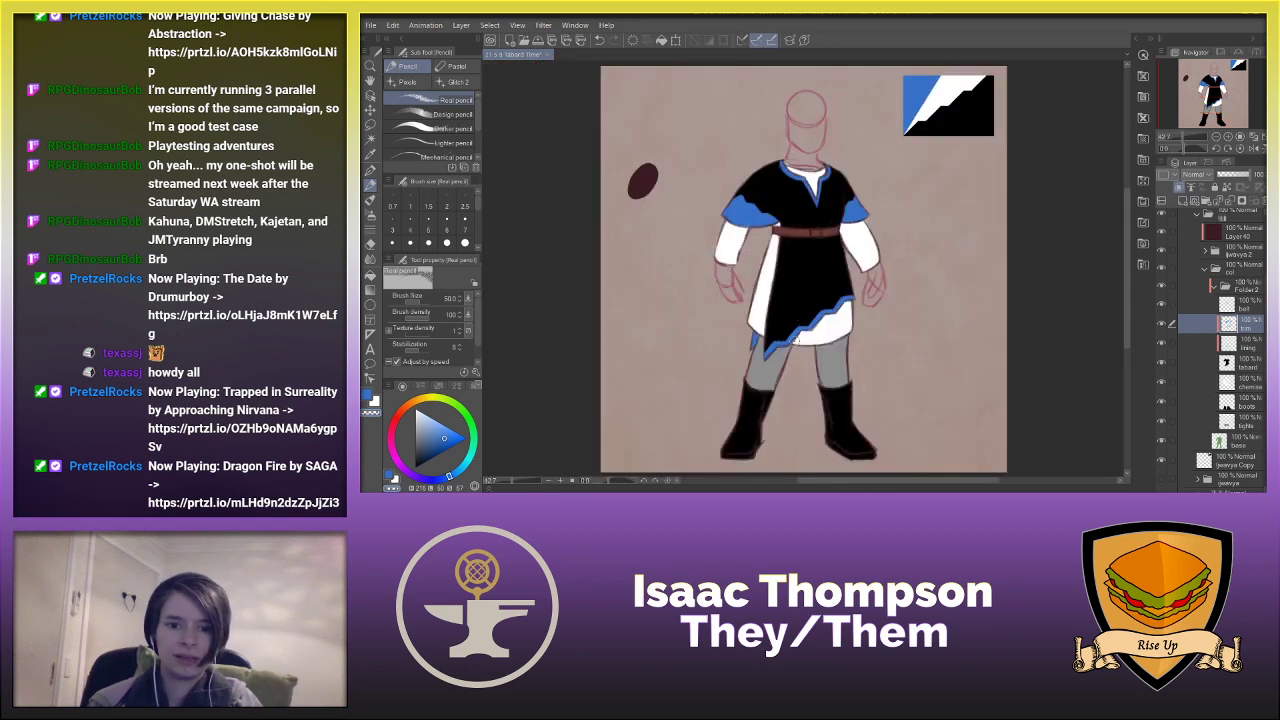
scroll(775, 345, up, 5)
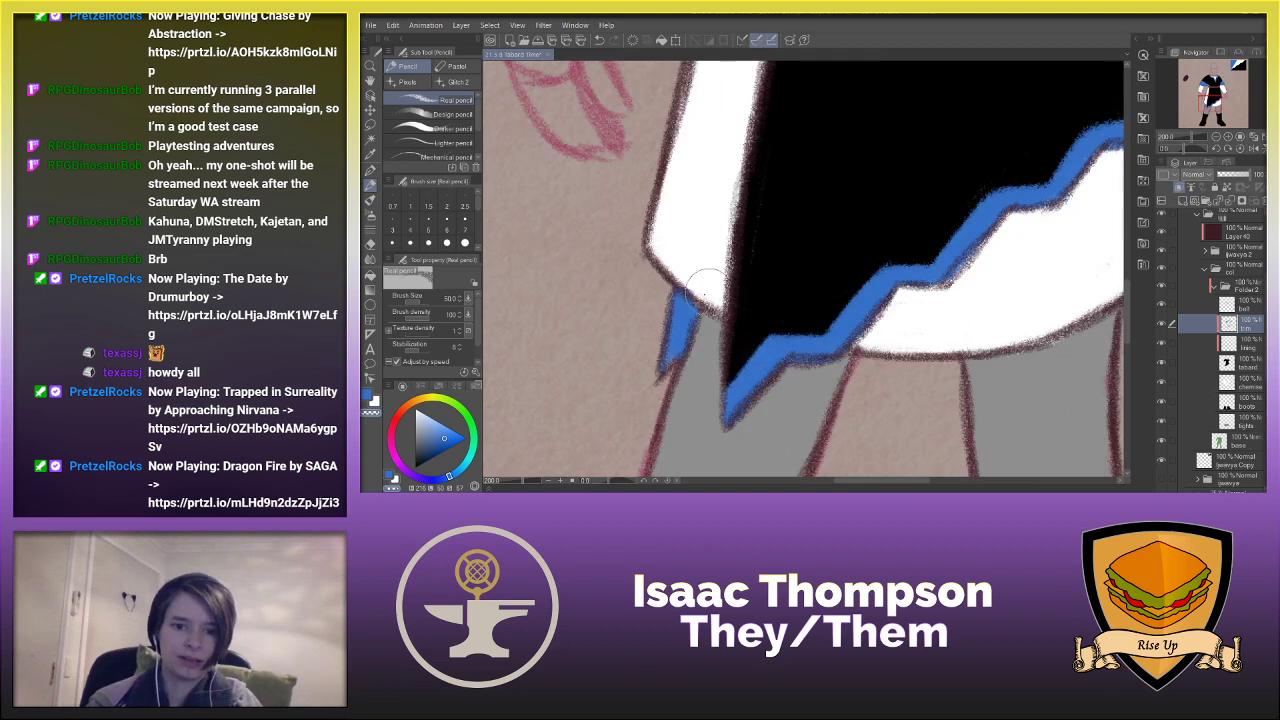
drag(761, 332, 720, 378)
key(ctrl+z)
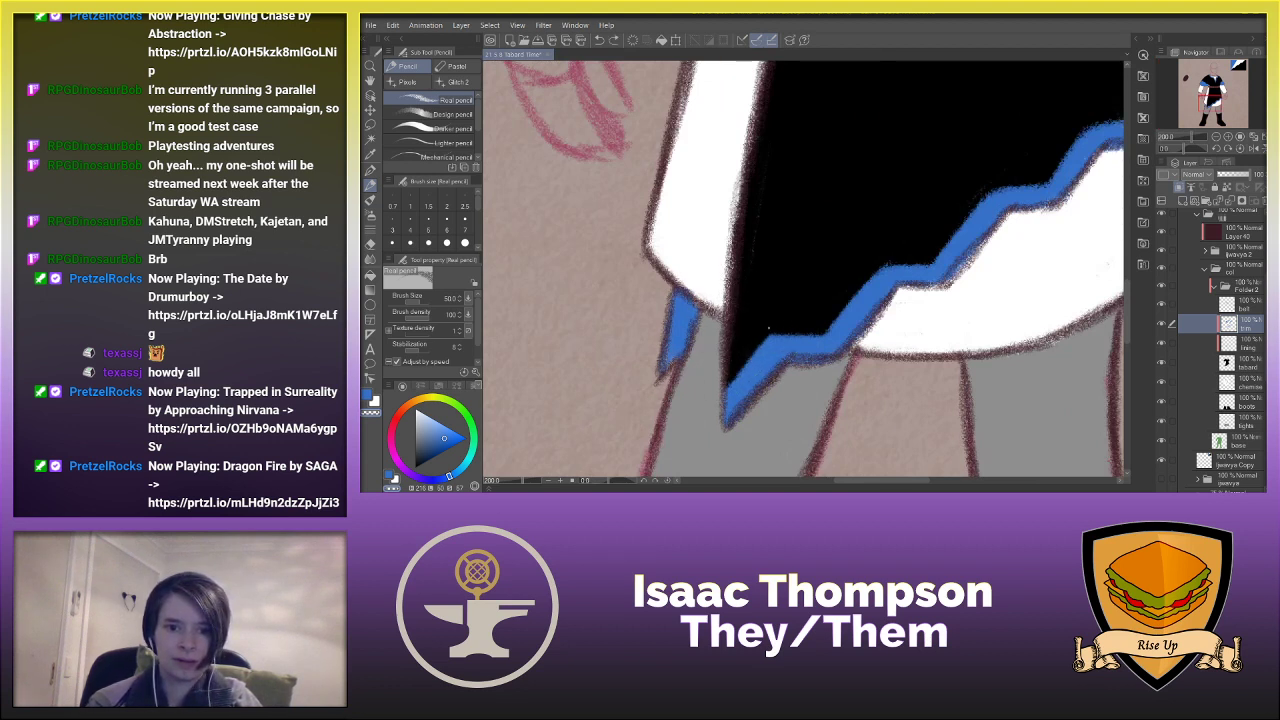
drag(768, 328, 715, 382)
key(ctrl+z)
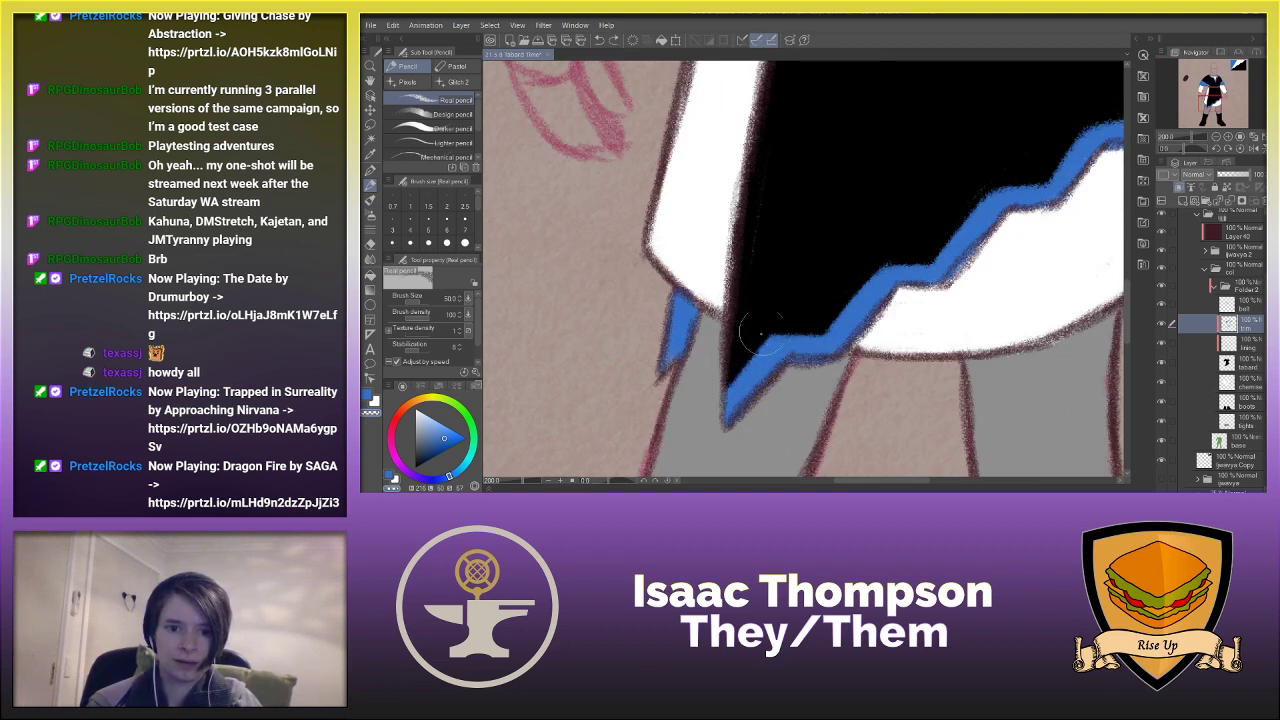
key(ctrl+0)
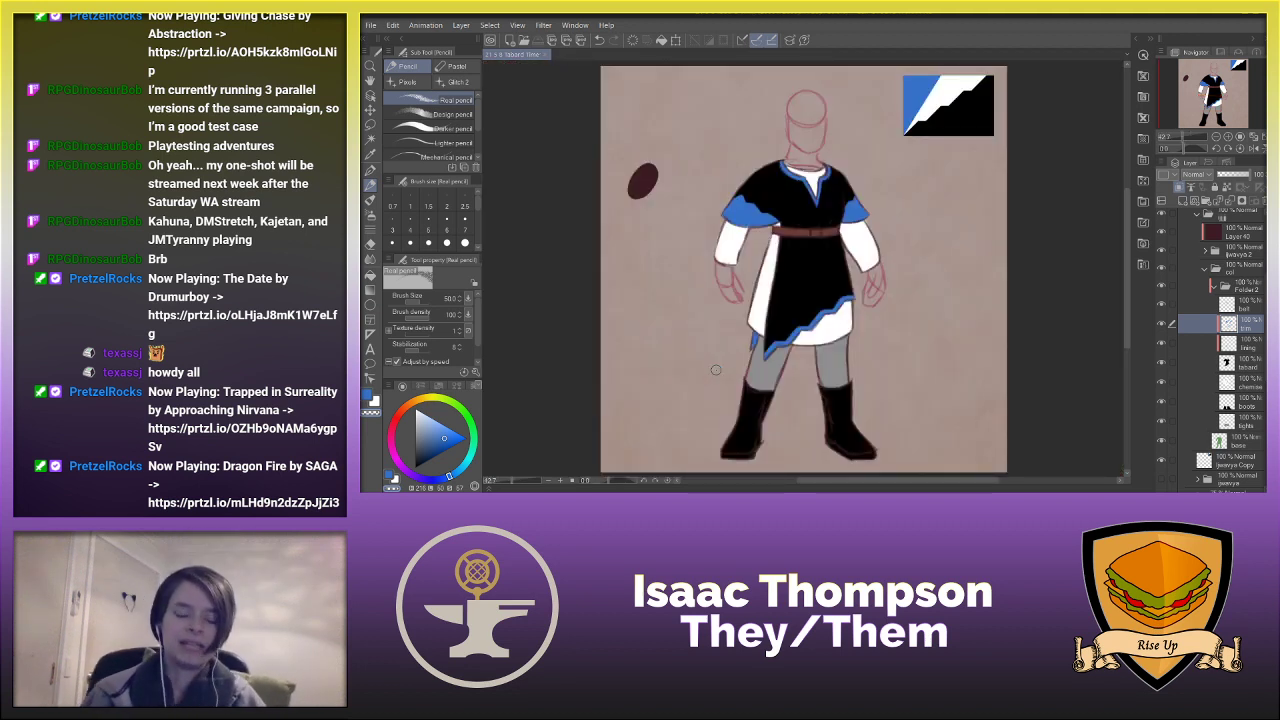
- Sample the tabard's black, shift it to a very dark navy, and fill the tabard and boots layers with it
click(1211, 364)
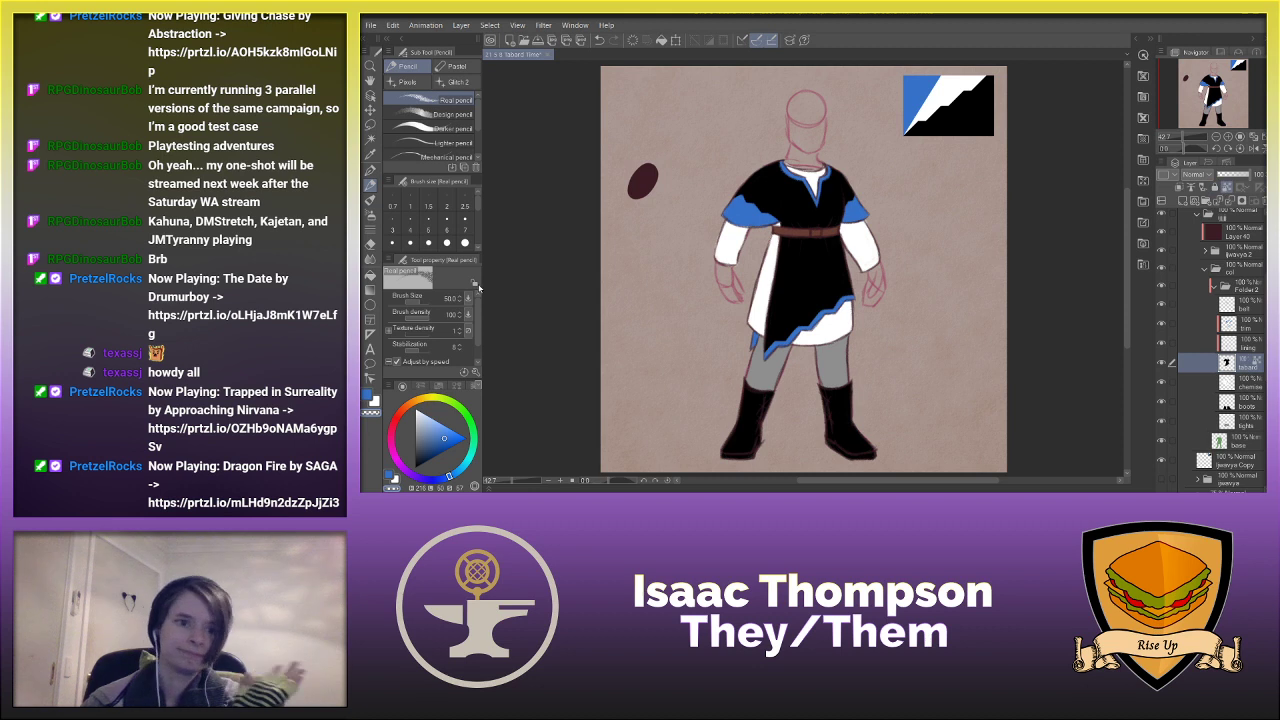
click(370, 274)
alt+click(806, 258)
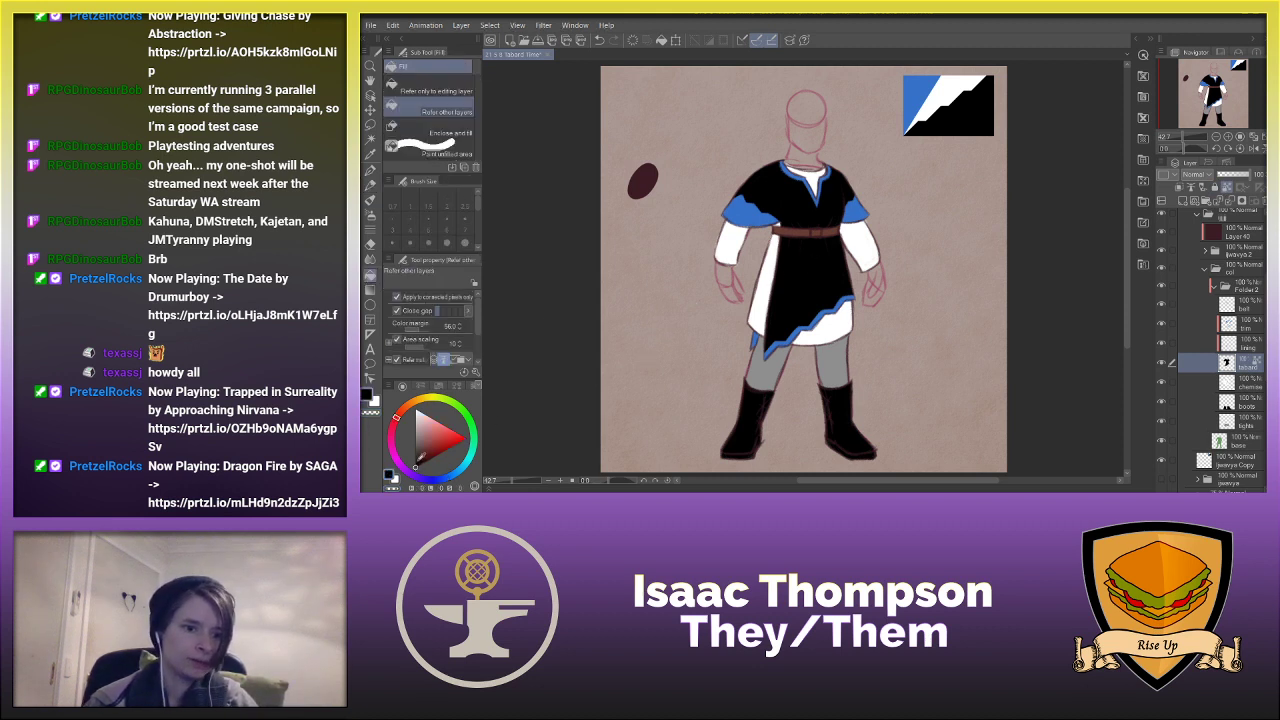
click(431, 481)
click(789, 253)
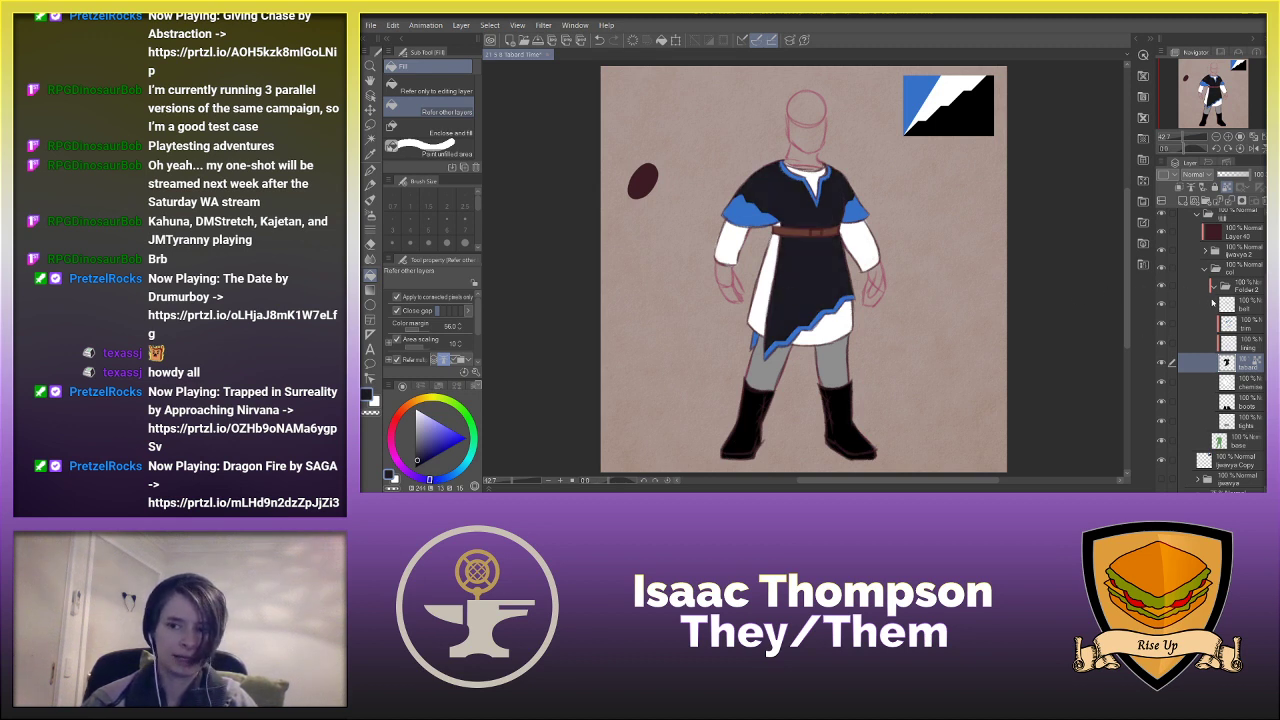
click(1243, 406)
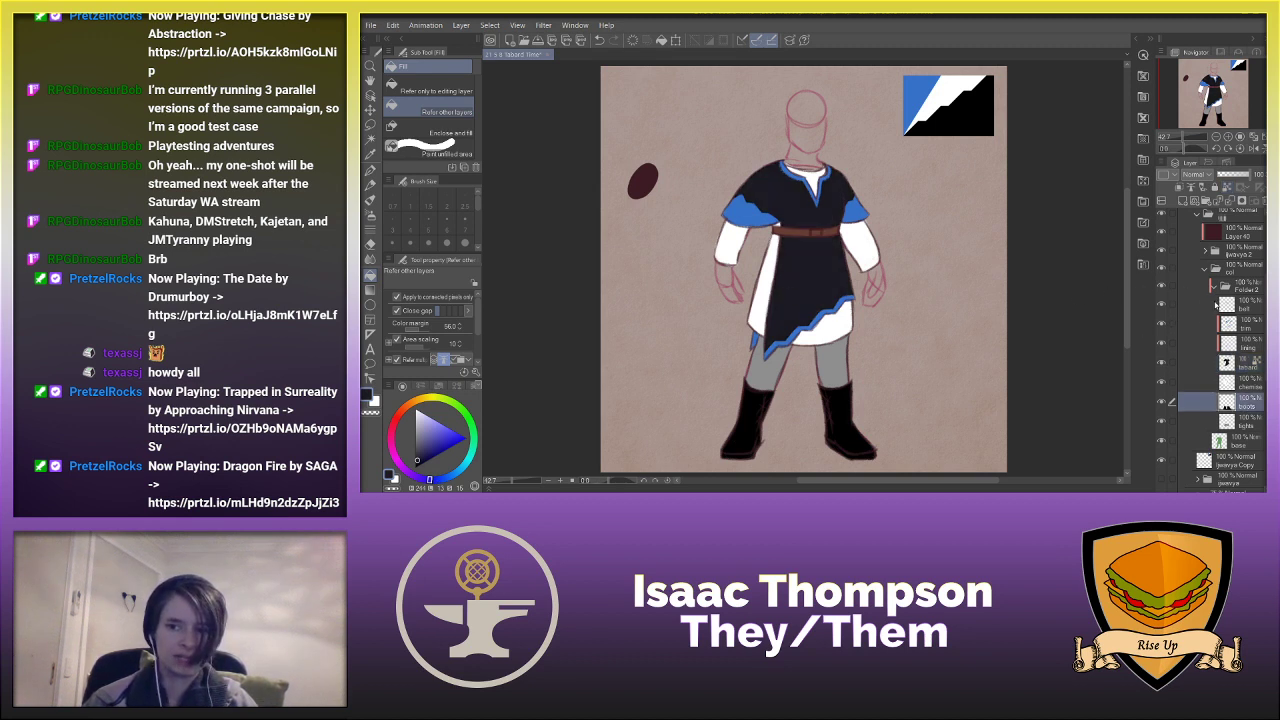
click(832, 416)
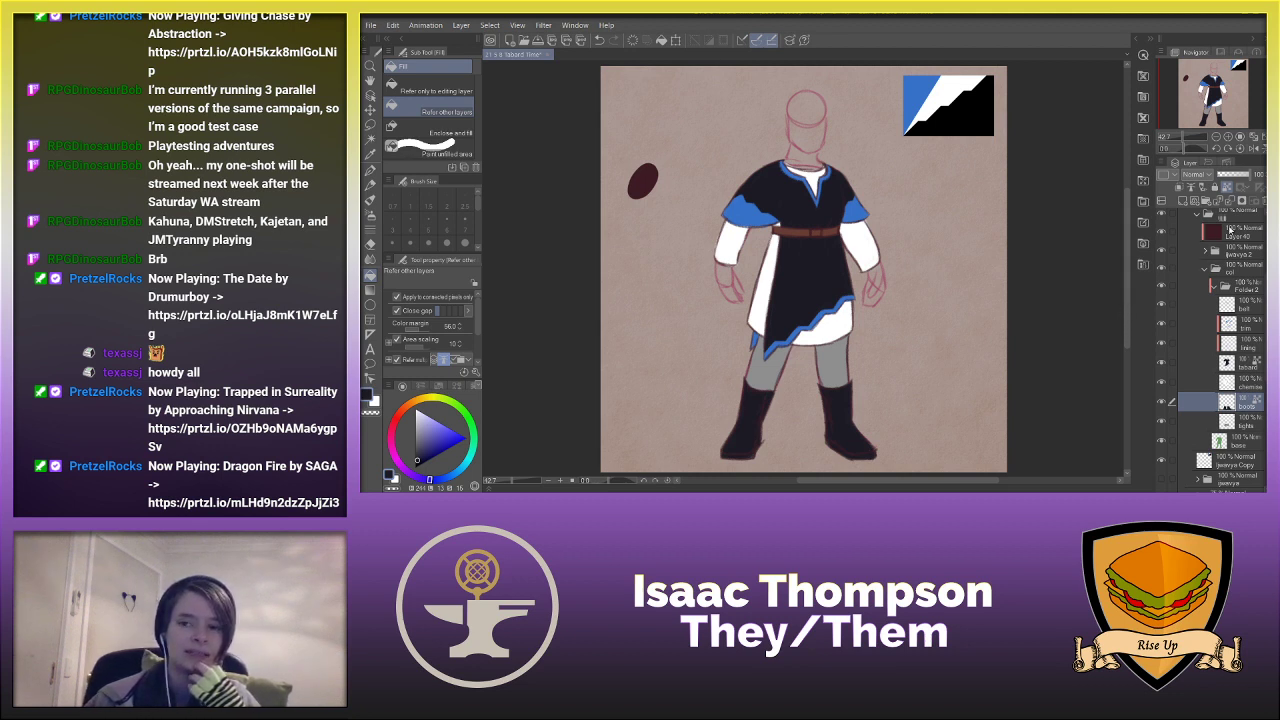
- Set the line art folder above the colour folder to the Multiply blending mode
click(1232, 250)
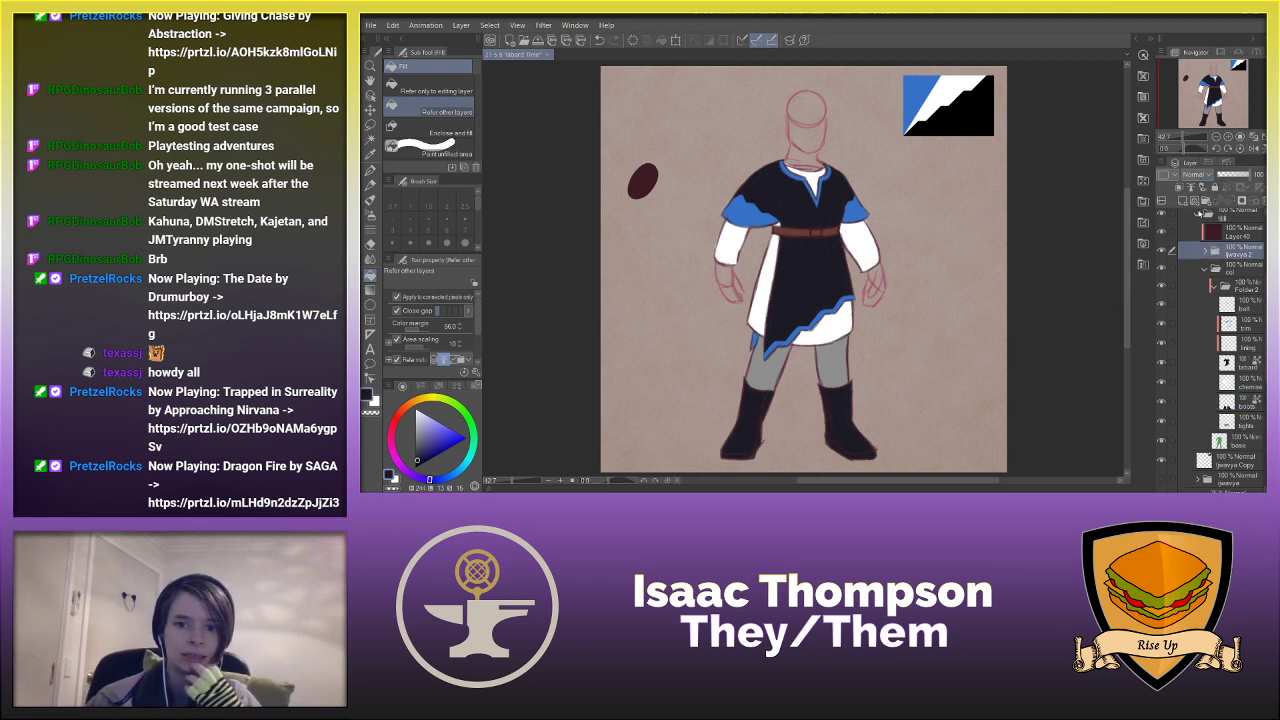
click(1199, 213)
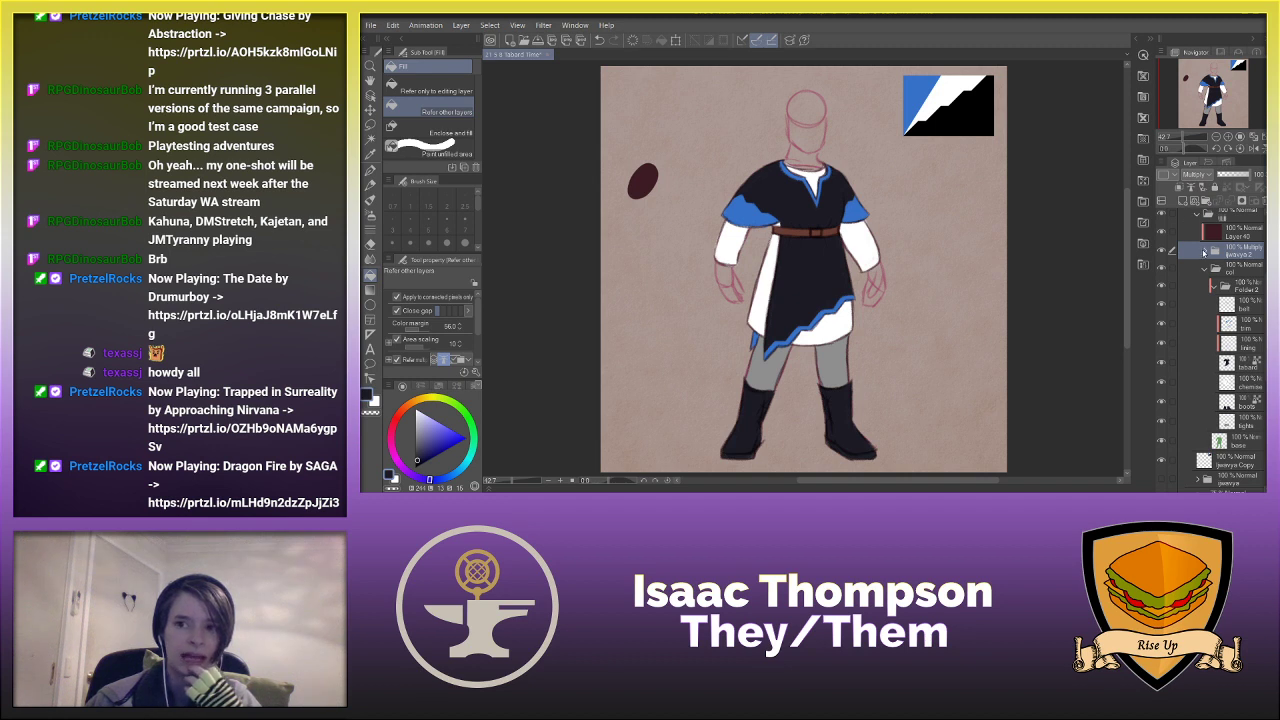
- Try a brighter navy on the boots, then refill the boots and tabard with a slightly lighter, muted dark navy
click(1232, 402)
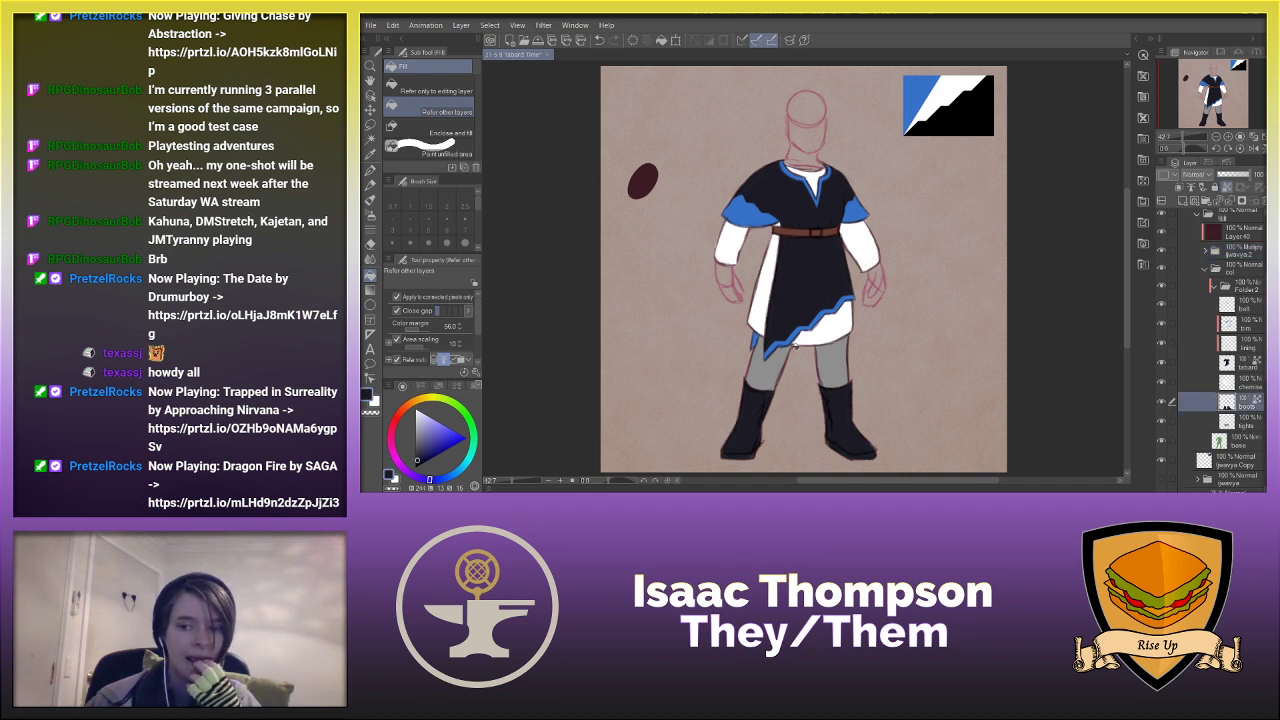
click(843, 393)
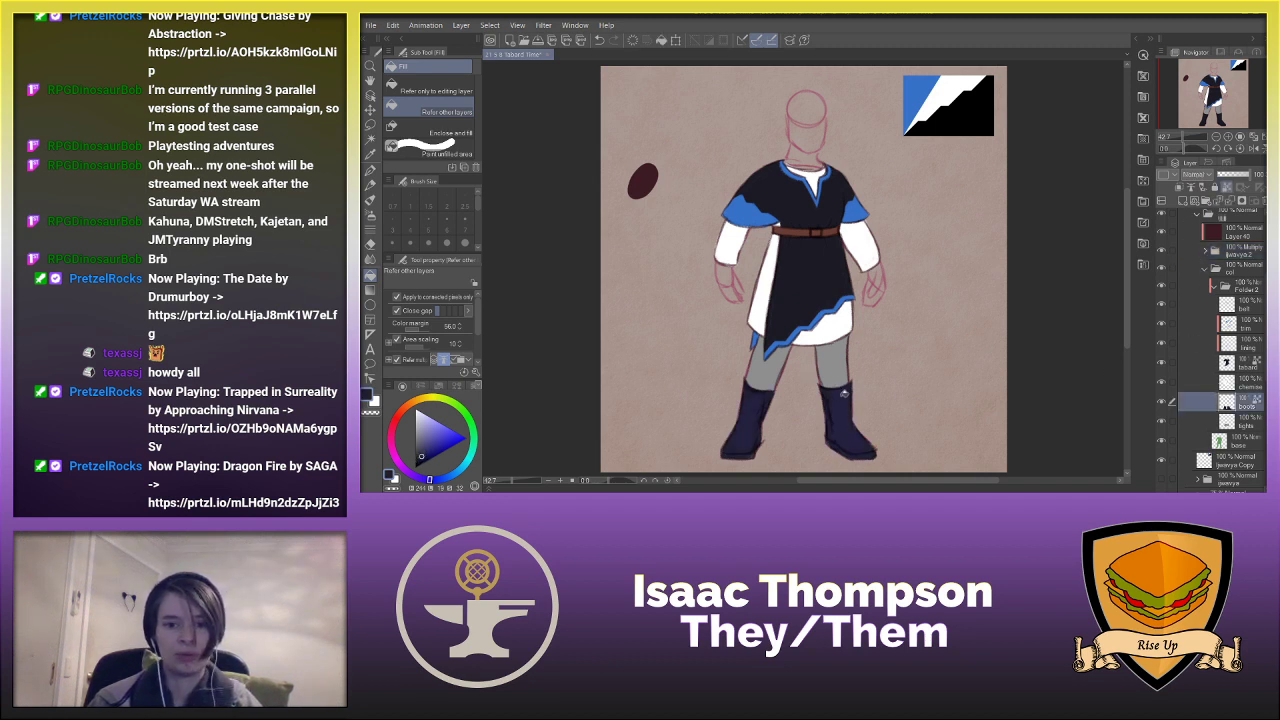
click(418, 457)
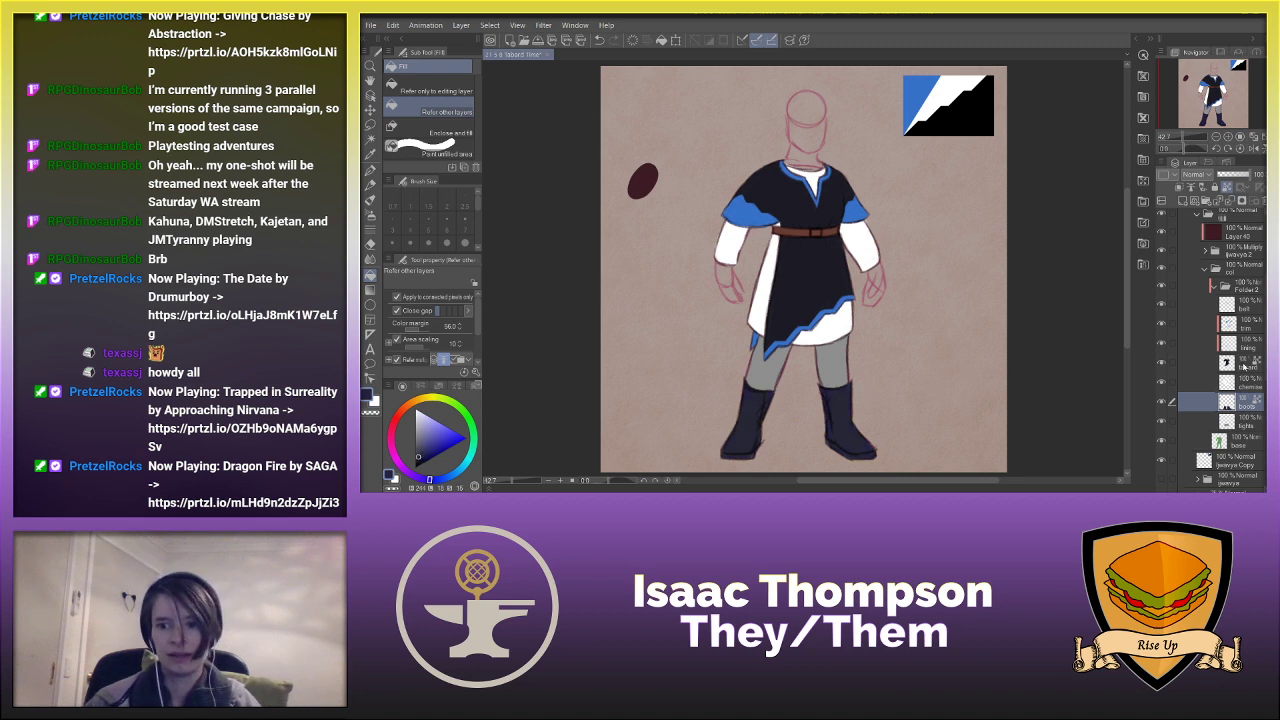
click(1250, 366)
click(818, 283)
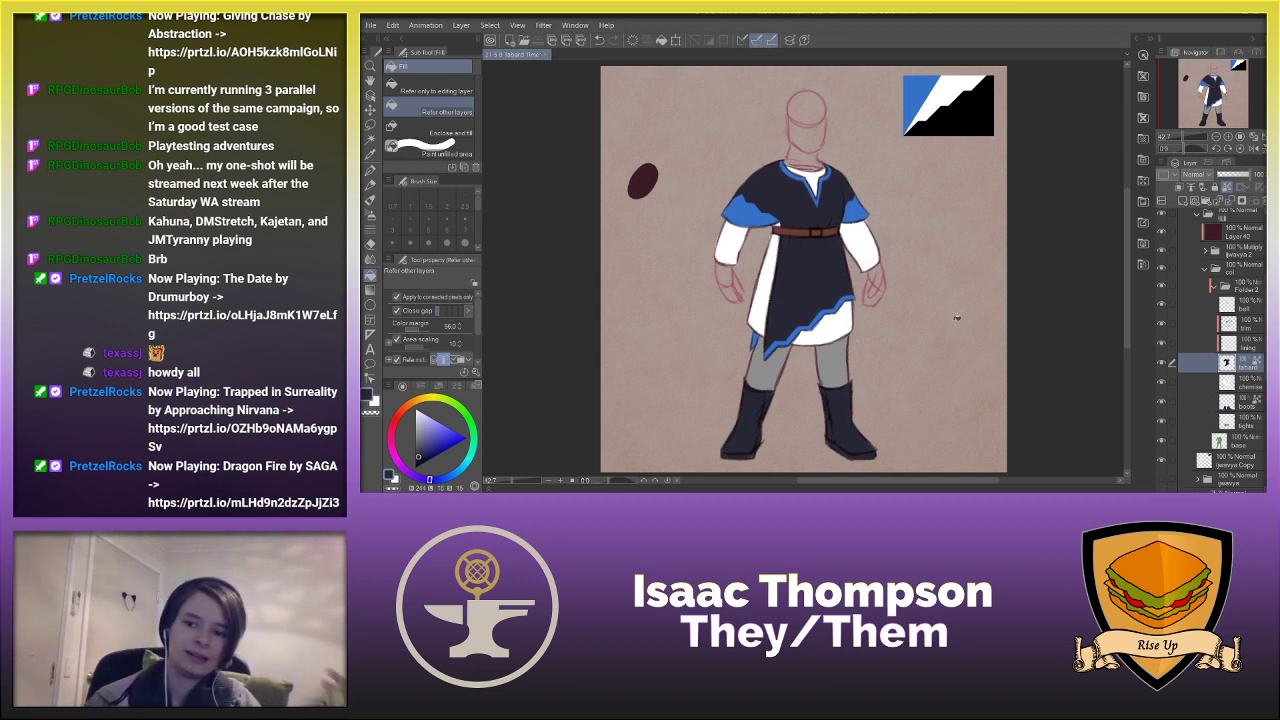
- Add a clipped layer above the tabard layer and fill it with white to create a white tabard variant
click(1184, 201)
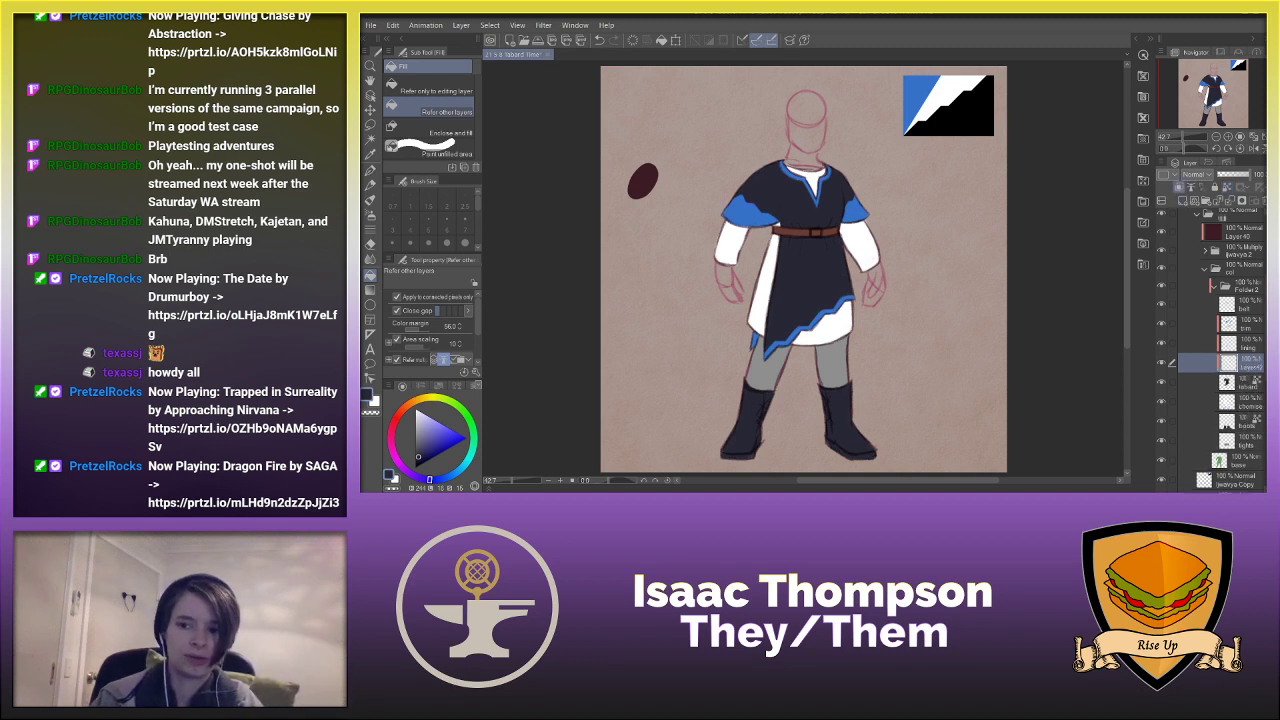
key(x)
click(755, 322)
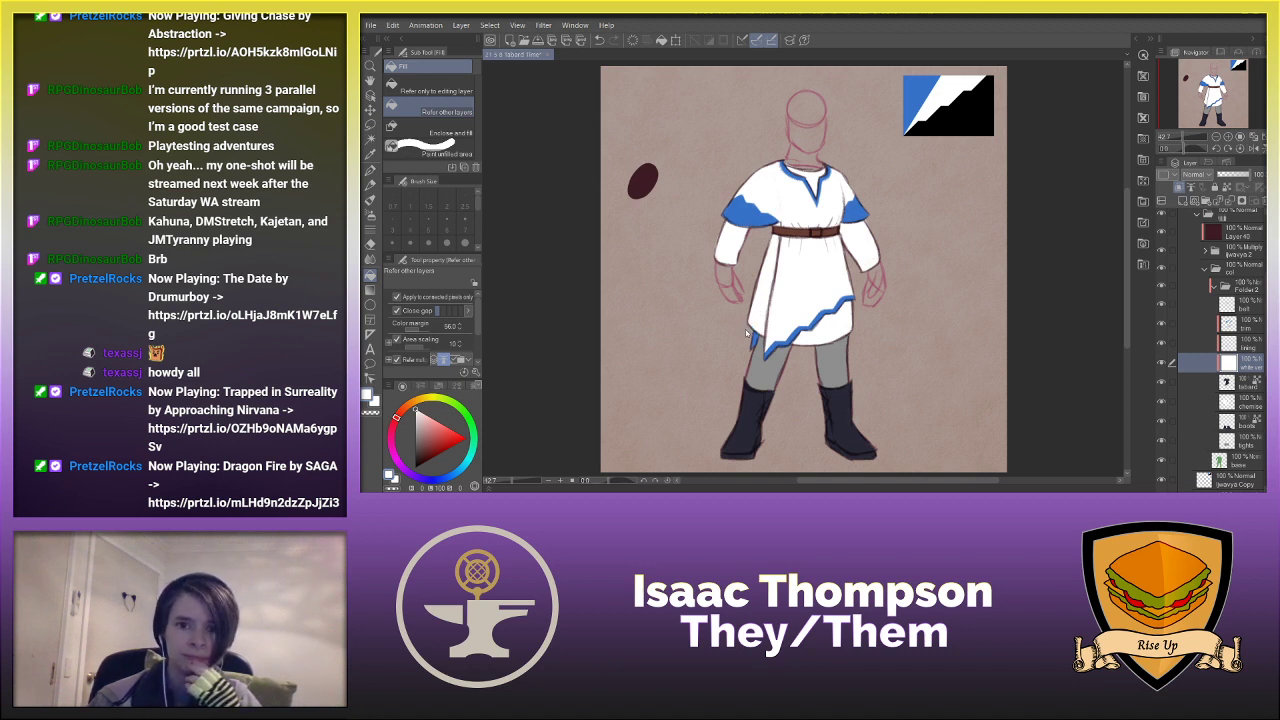
- Place the trim layer inside a new trim folder and clip that folder to the tabard
click(1234, 328)
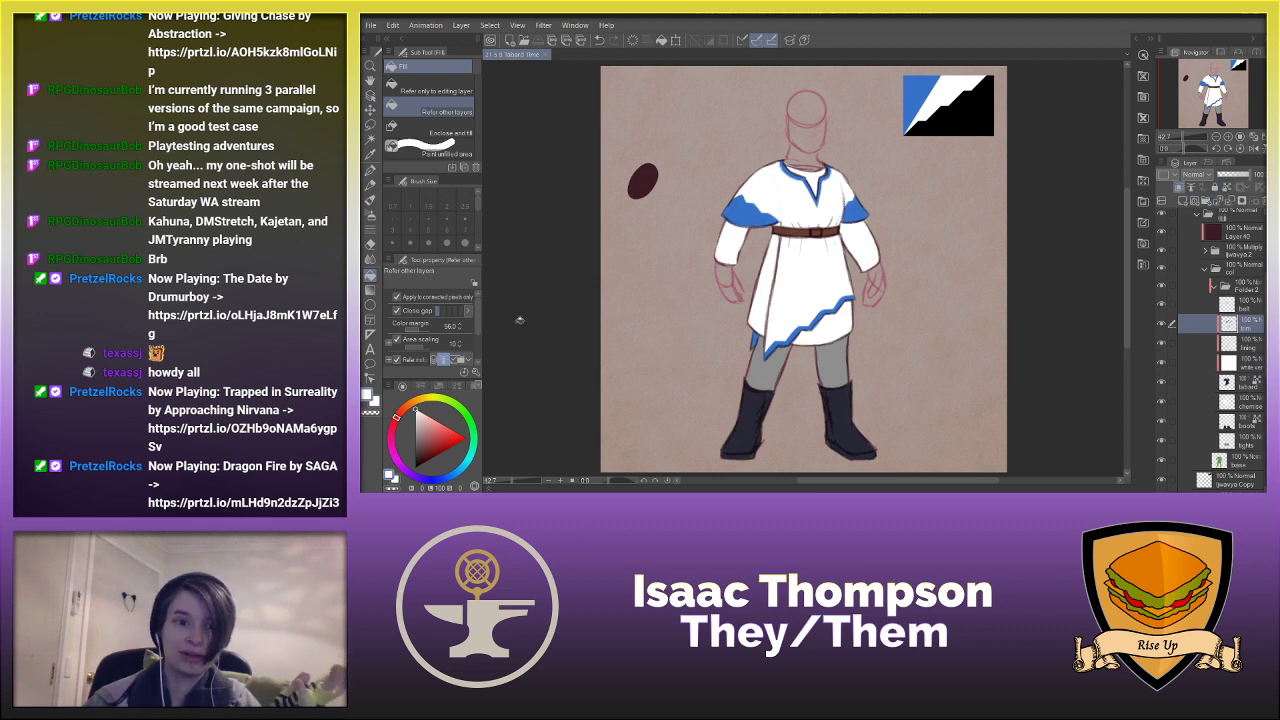
click(1206, 201)
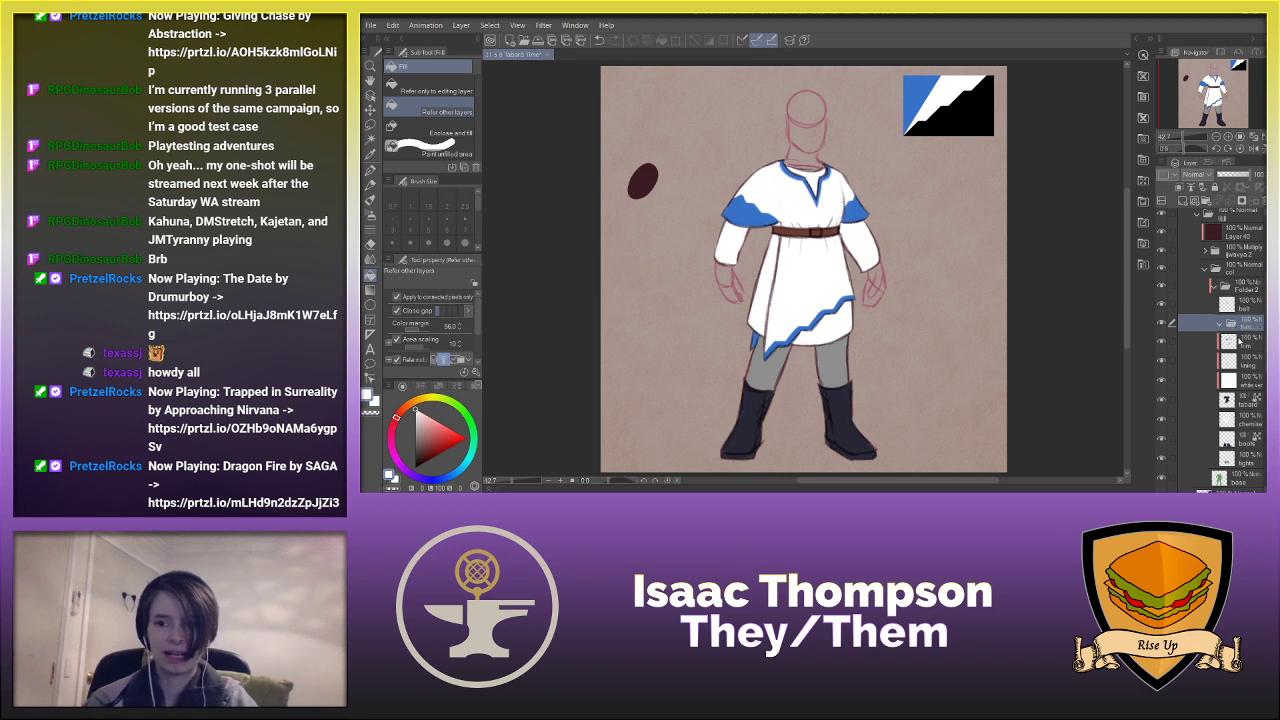
drag(1240, 340, 1240, 322)
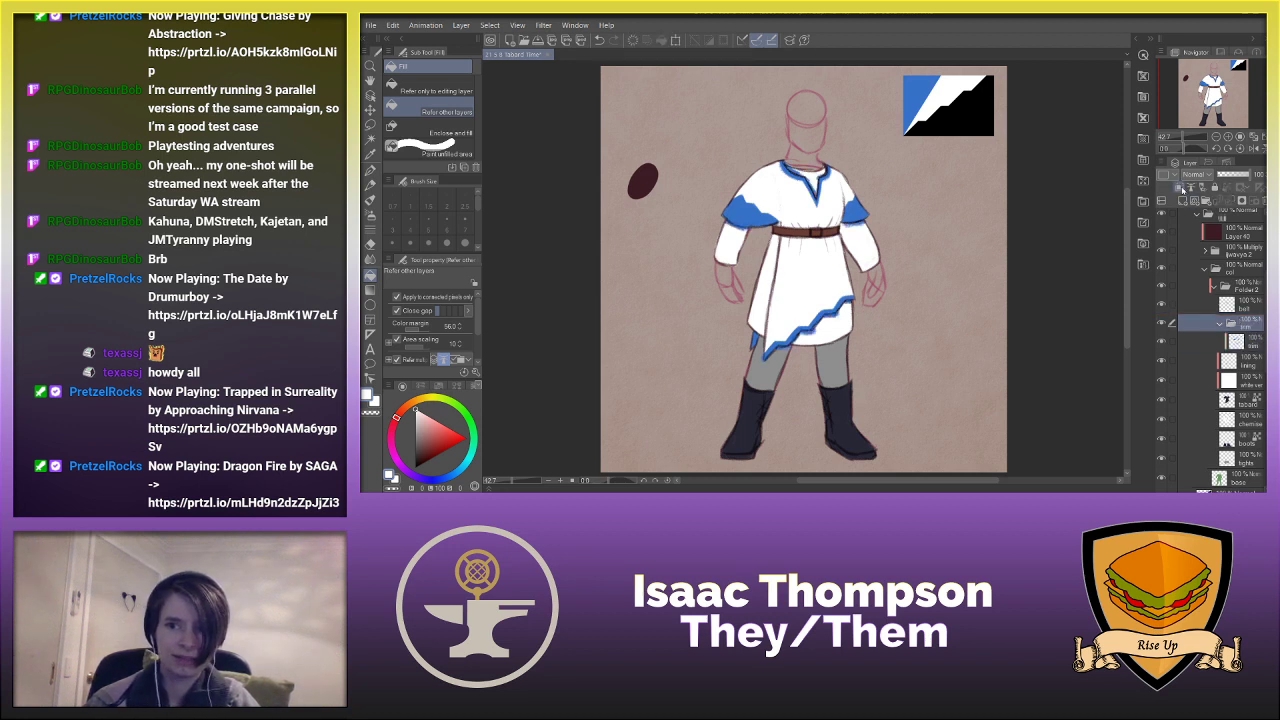
click(1181, 189)
- Add a layer clipped to the trim layer and fill it with dark navy to recolour the trim and cuffs
click(1243, 343)
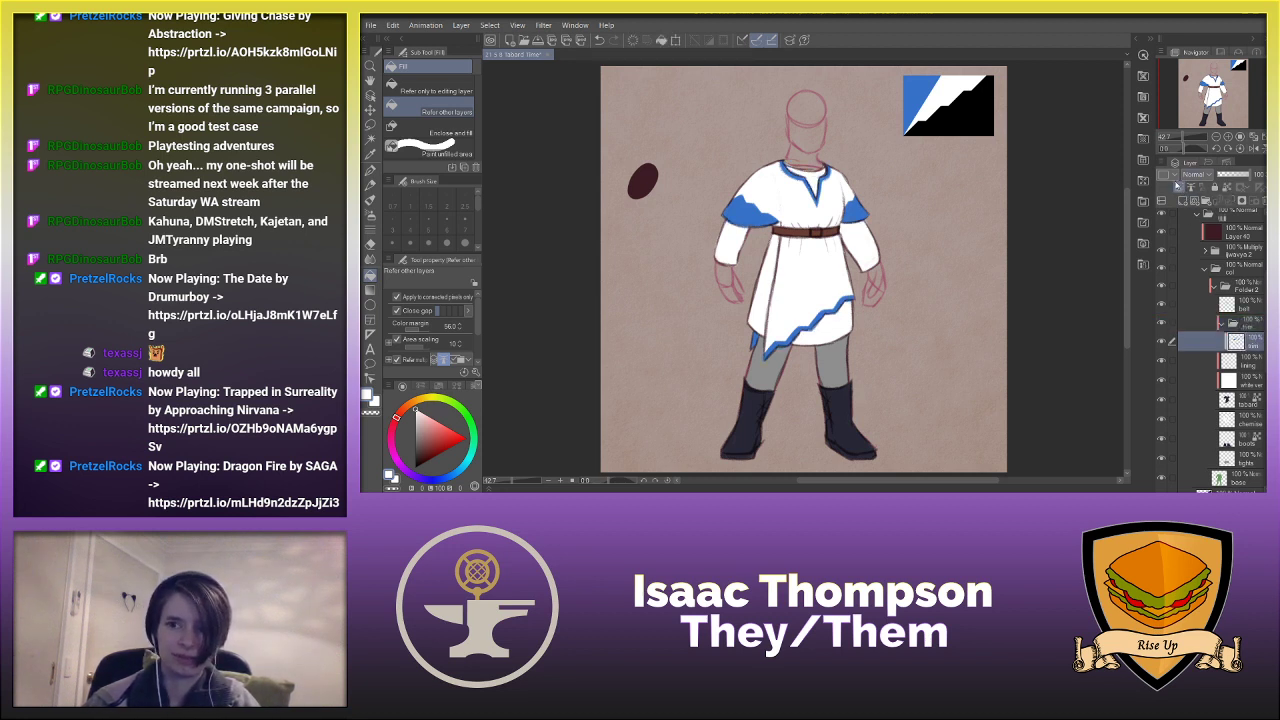
click(1179, 187)
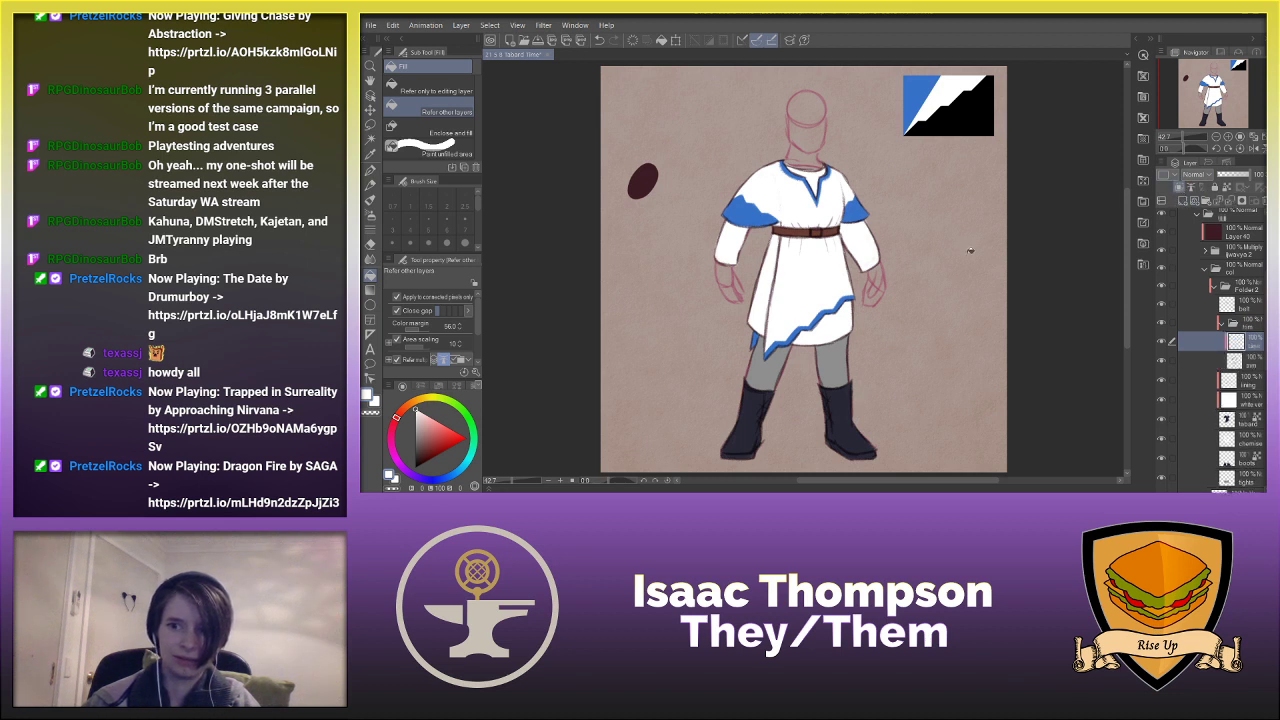
drag(414, 404, 408, 486)
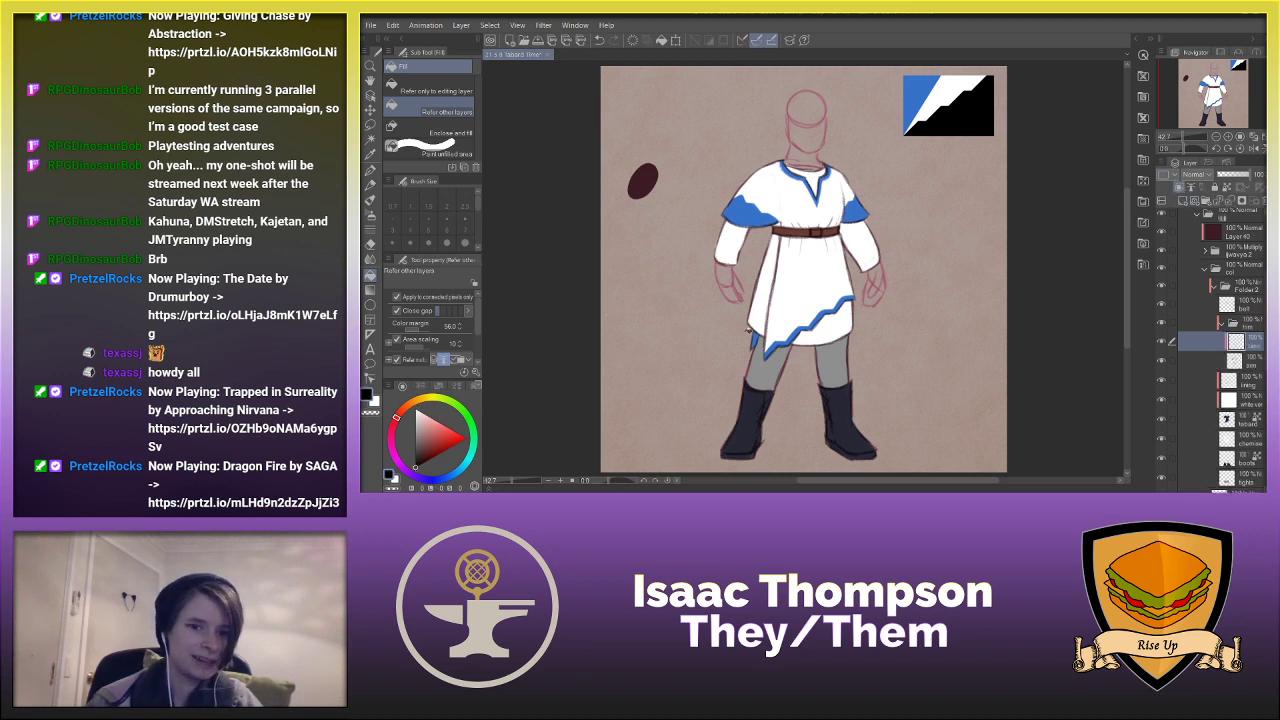
click(429, 481)
click(758, 243)
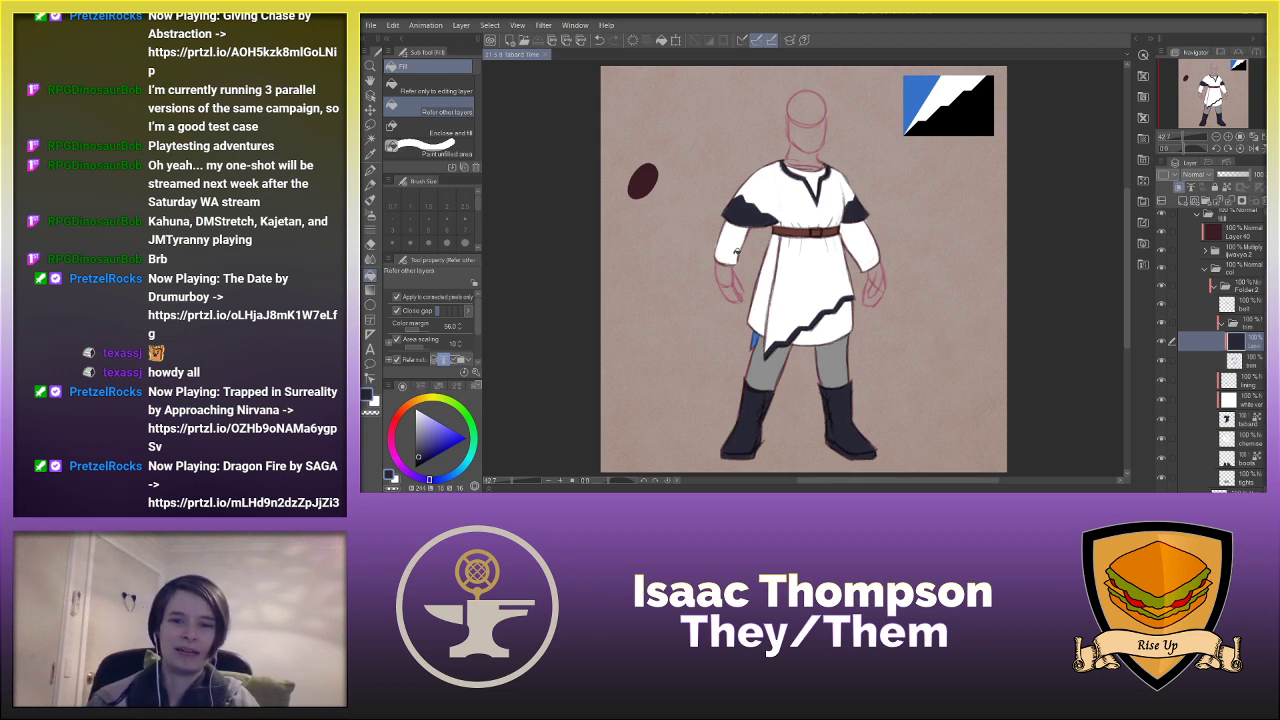
- On the trim layer, erase the rough outer edge of the neckline trim with the transparent pencil, working on the mirrored canvas
click(1248, 362)
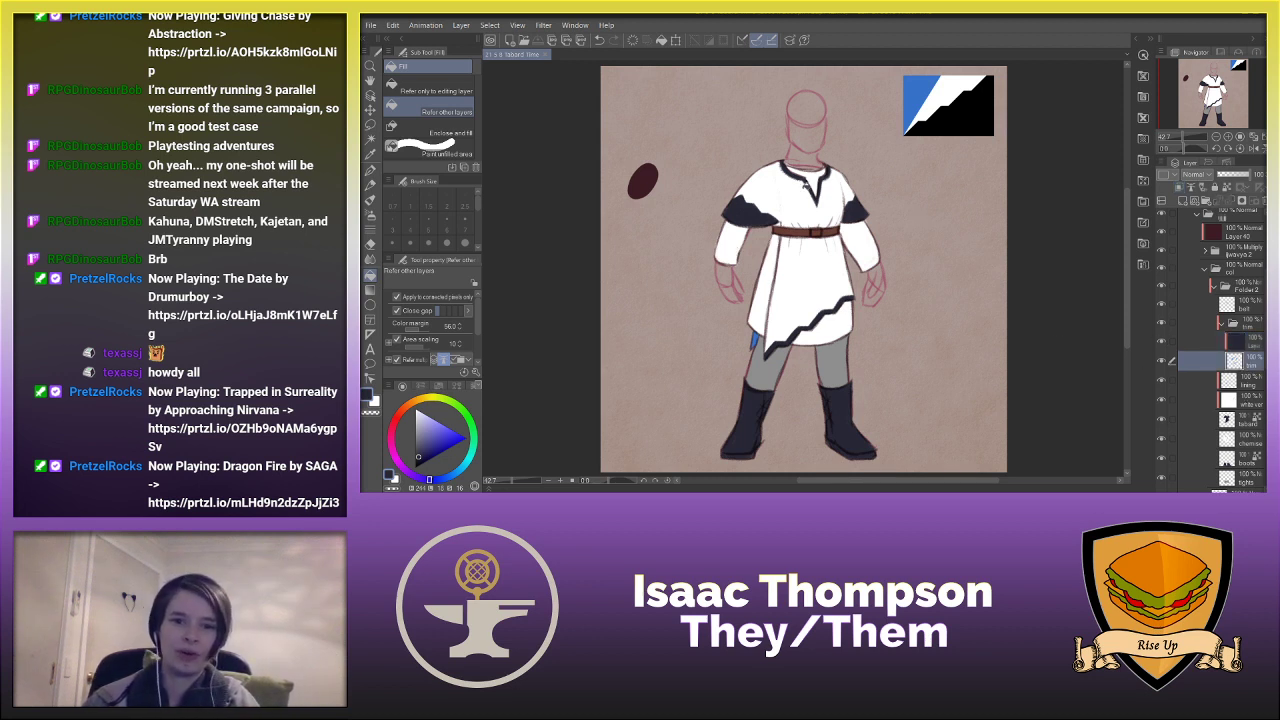
scroll(806, 186, up, 5)
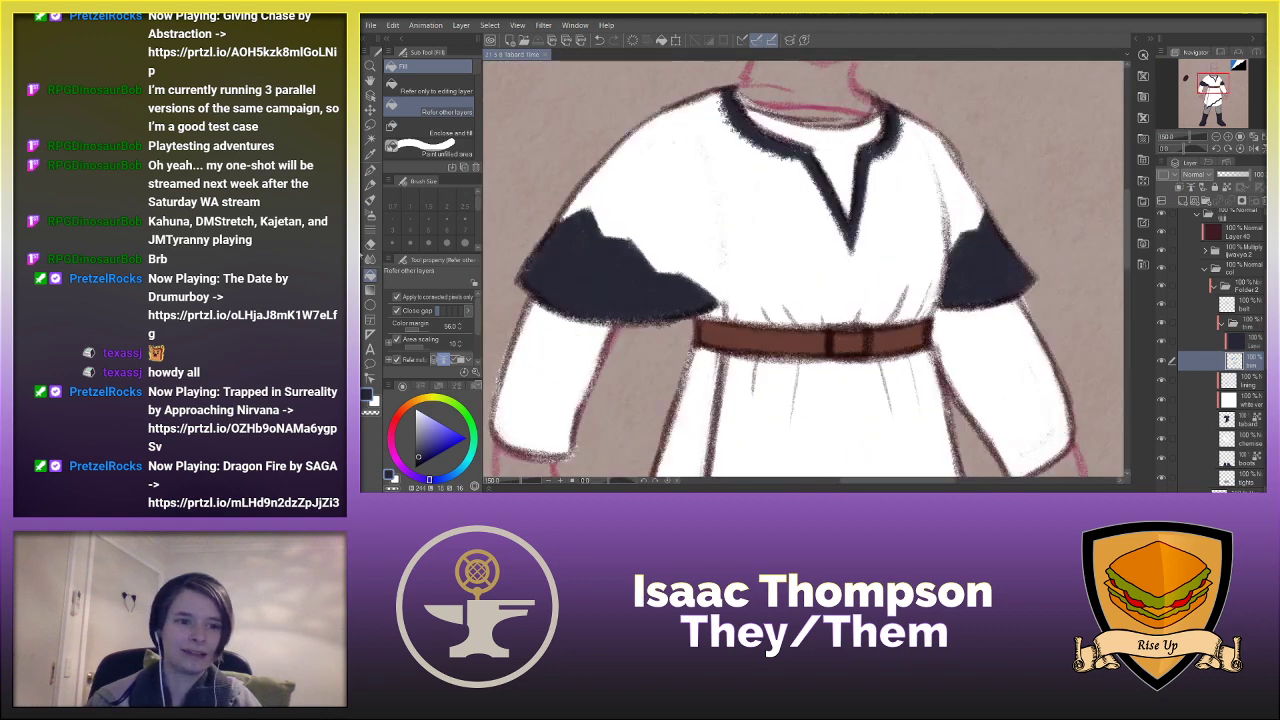
click(370, 186)
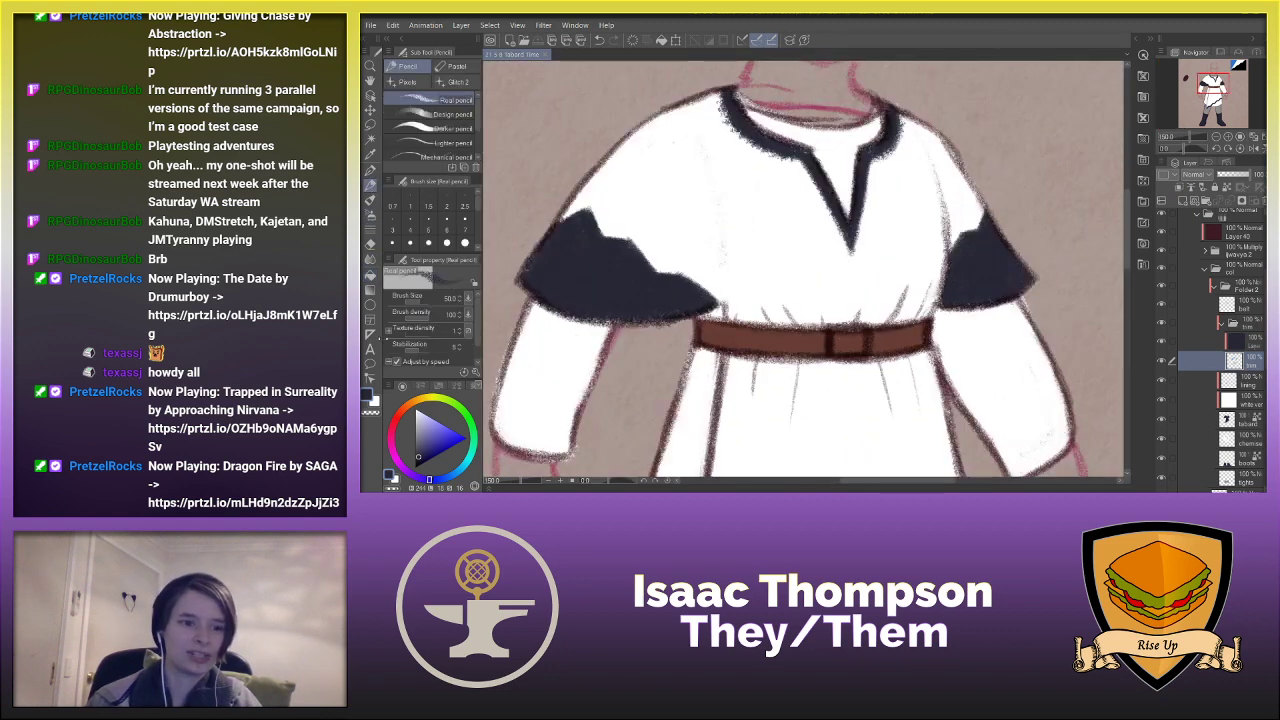
click(372, 415)
key(h)
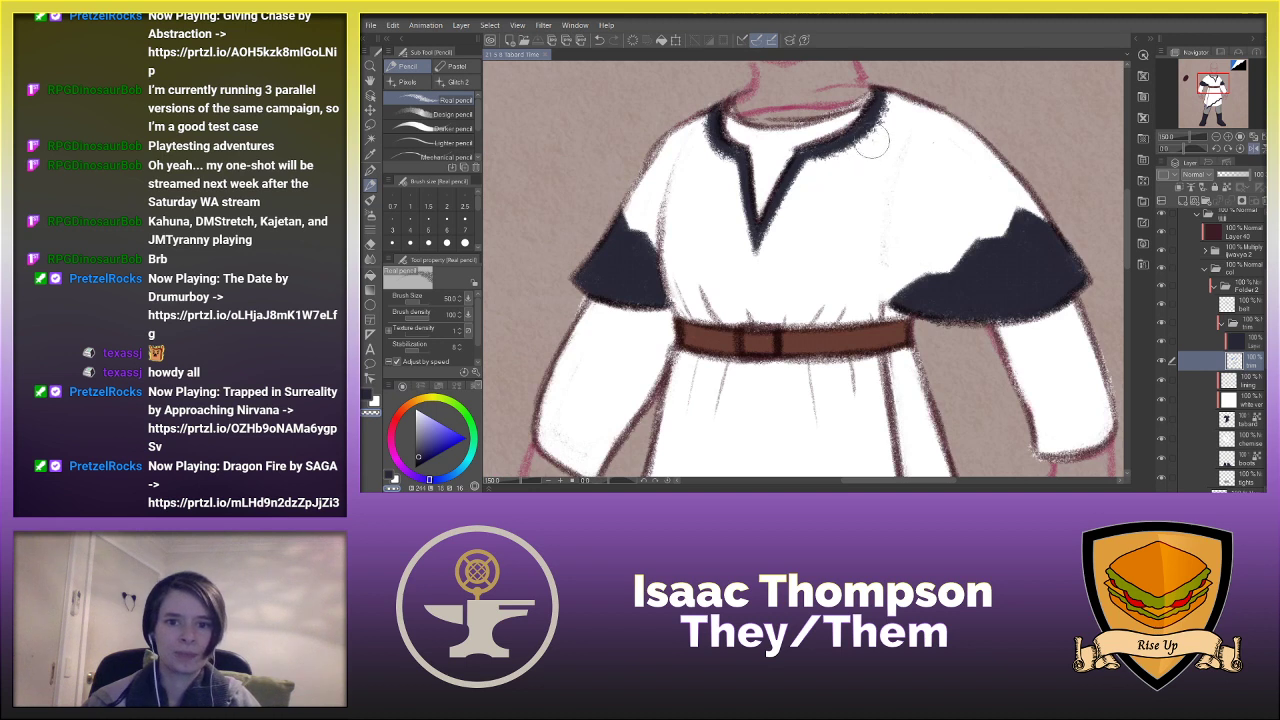
drag(834, 159, 900, 102)
key(ctrl+z)
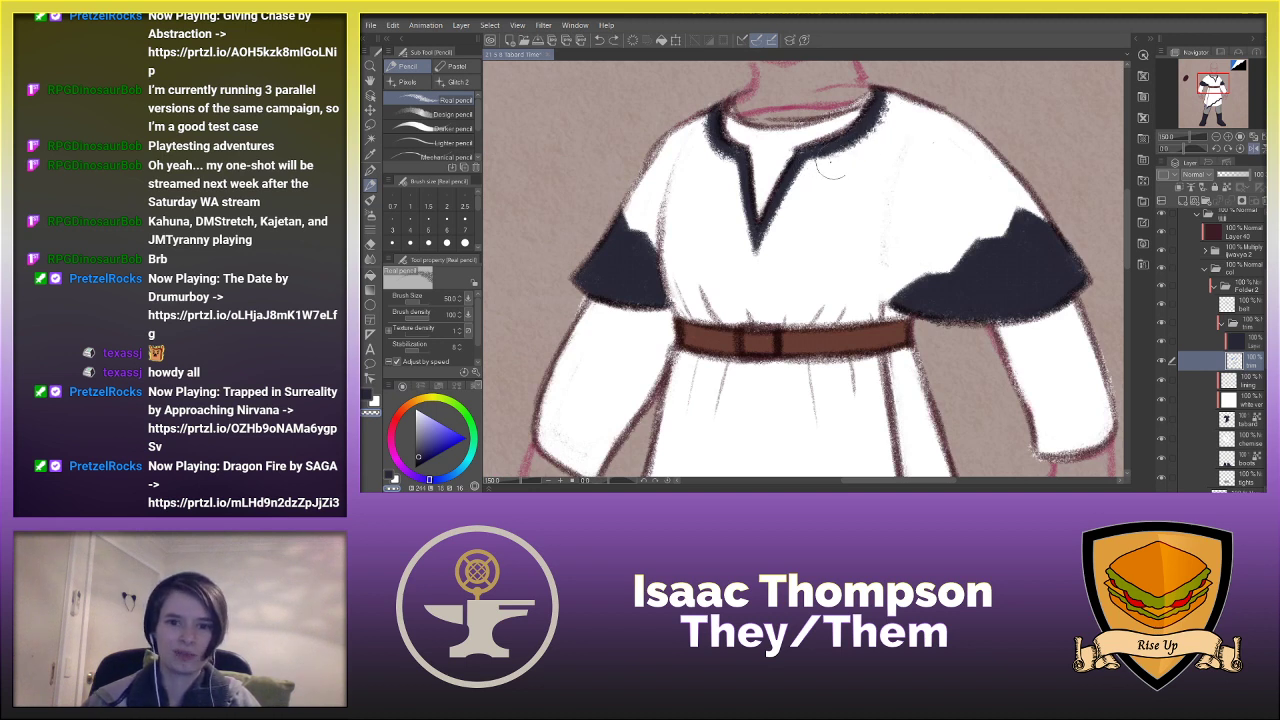
mouse_move(834, 163)
mouse_down()
mouse_move(885, 123)
mouse_move(867, 150)
mouse_move(896, 87)
mouse_up()
key(ctrl+z)
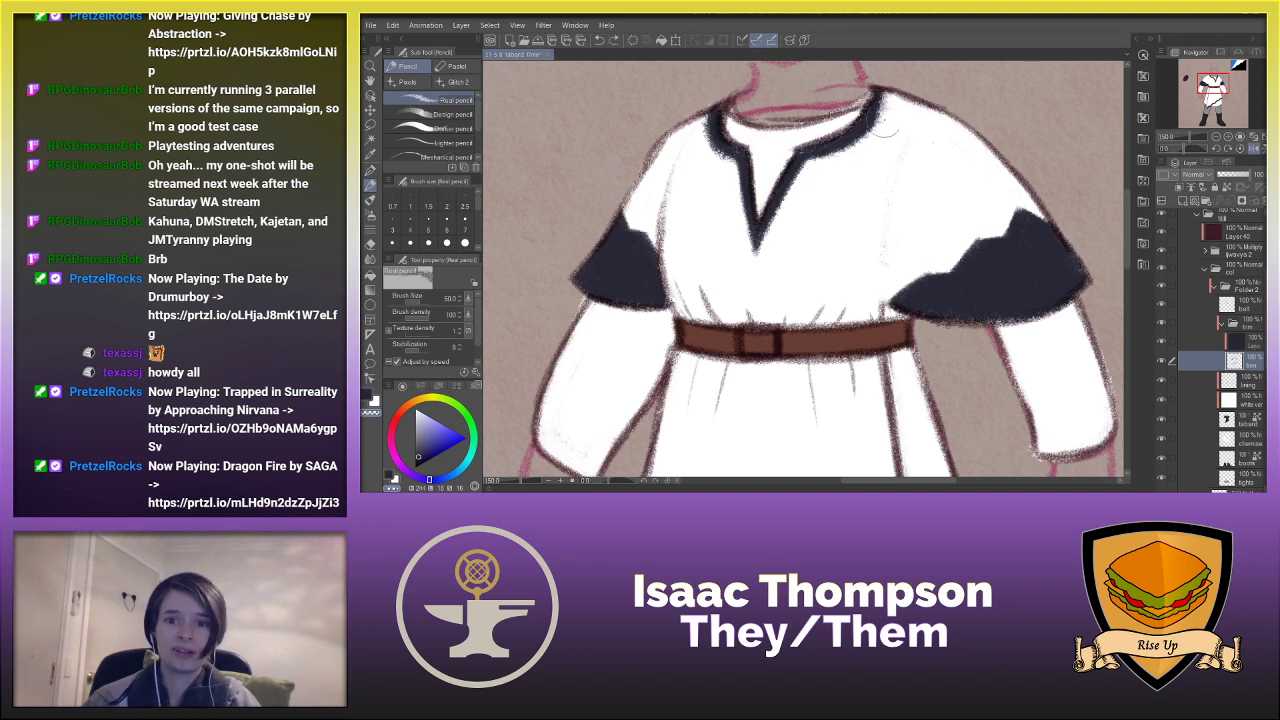
mouse_move(874, 140)
mouse_down()
mouse_move(896, 102)
mouse_move(894, 121)
mouse_up()
key(ctrl+z)
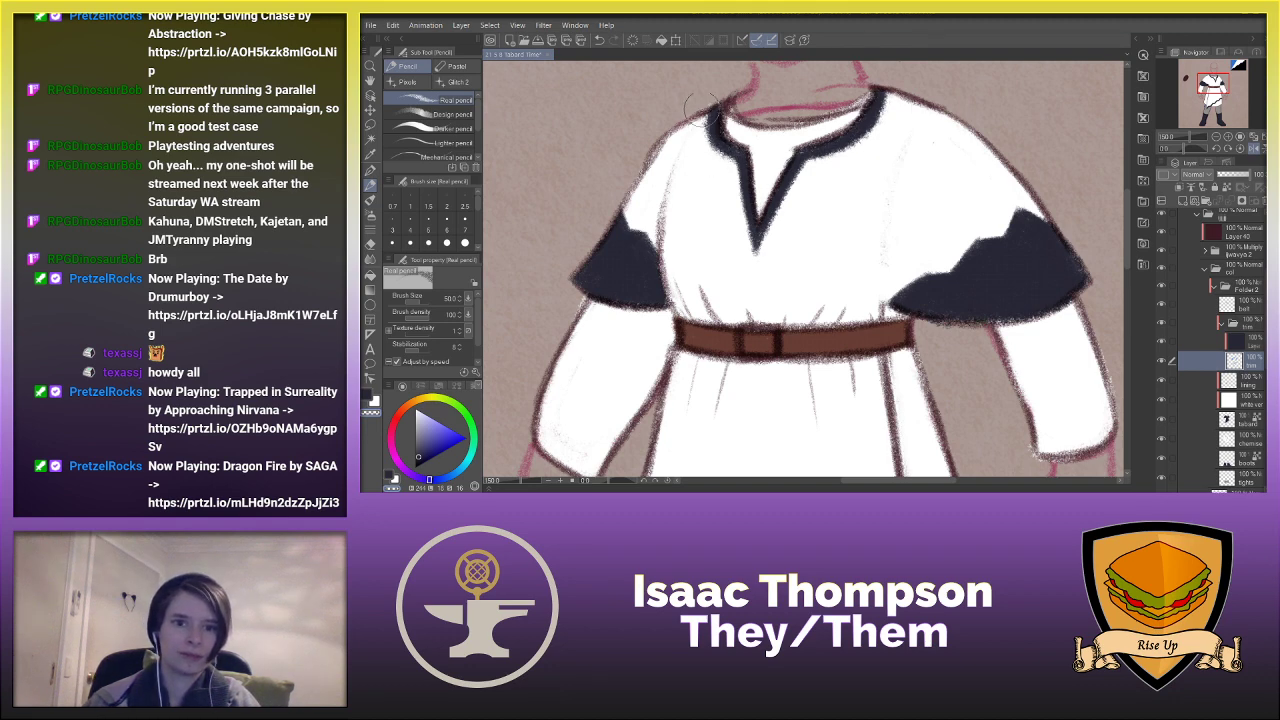
key(ctrl+0)
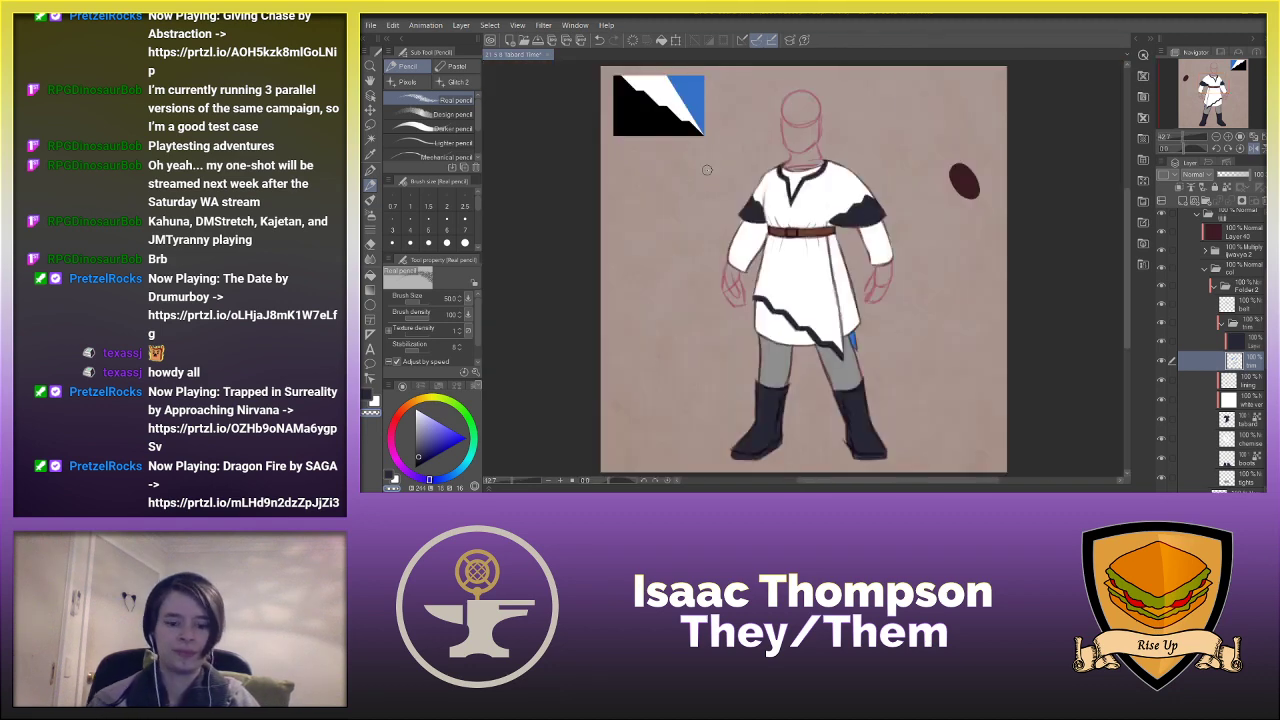
key(h)
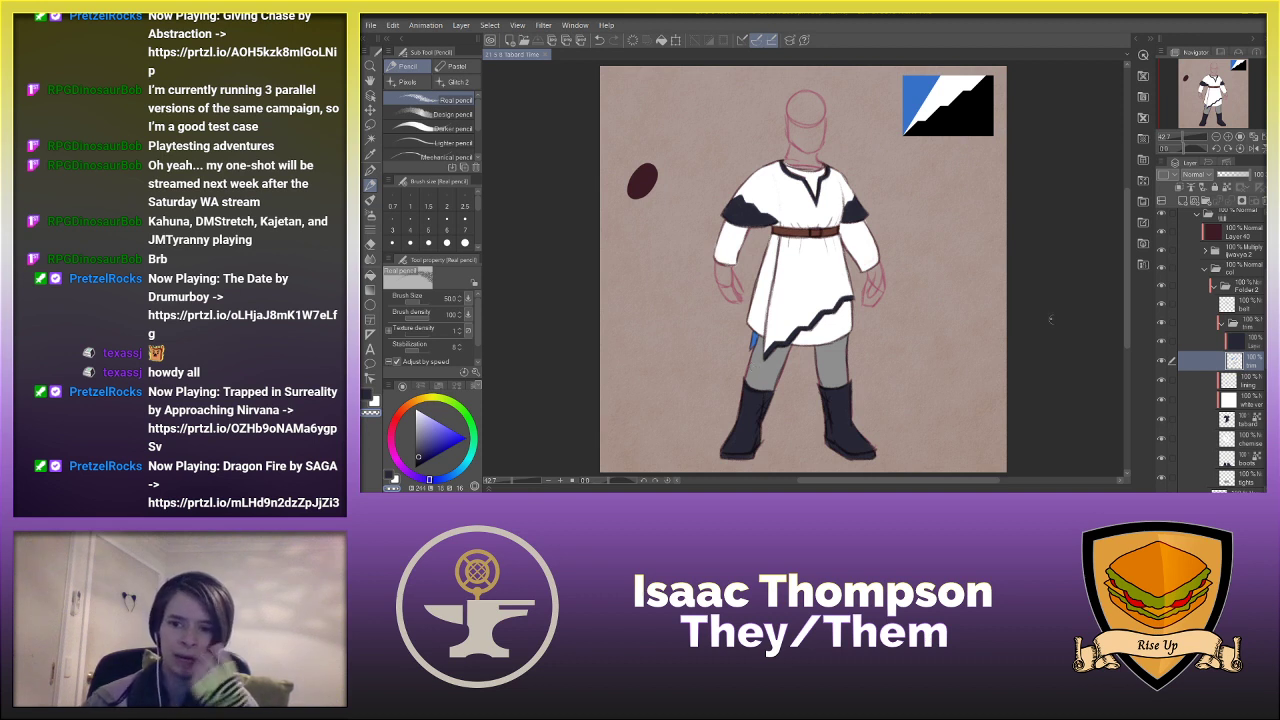
- Add a layer above the navy fill in the trim folder and cover the blue lining patch at the tabard's side split with navy
click(1162, 382)
click(1161, 381)
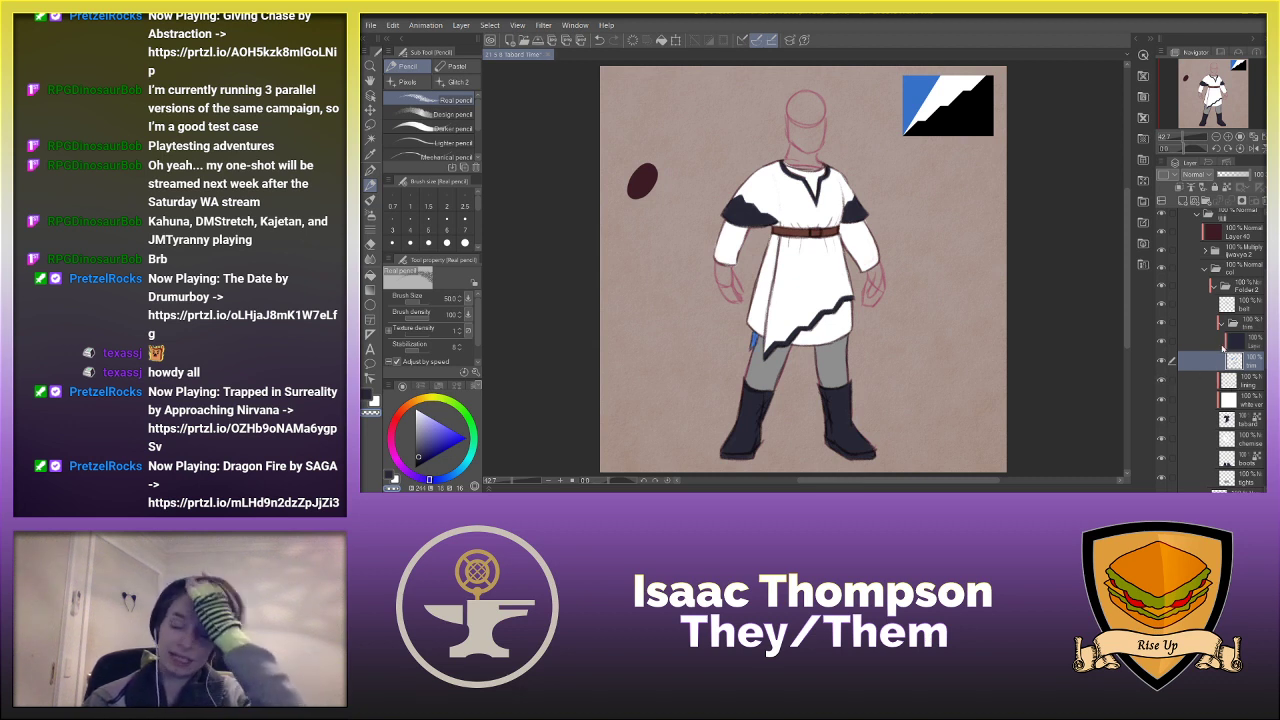
click(1239, 347)
click(1246, 360)
click(1241, 343)
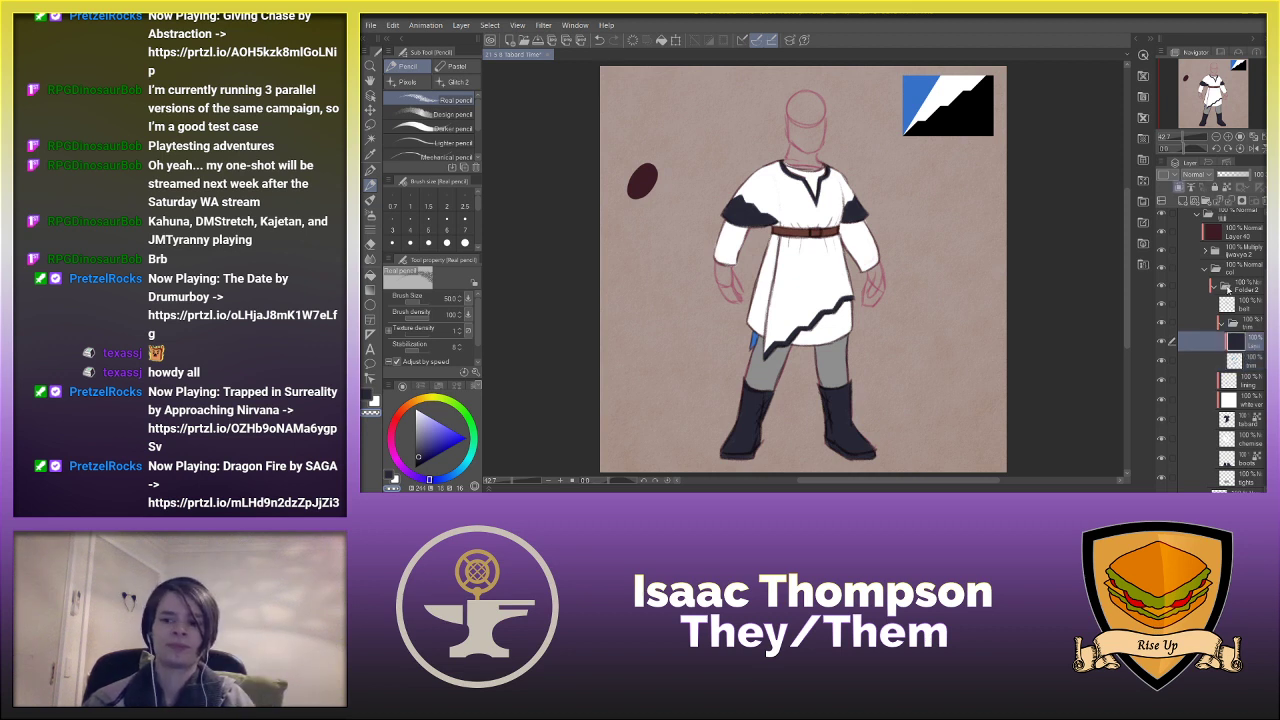
click(1182, 202)
click(1179, 188)
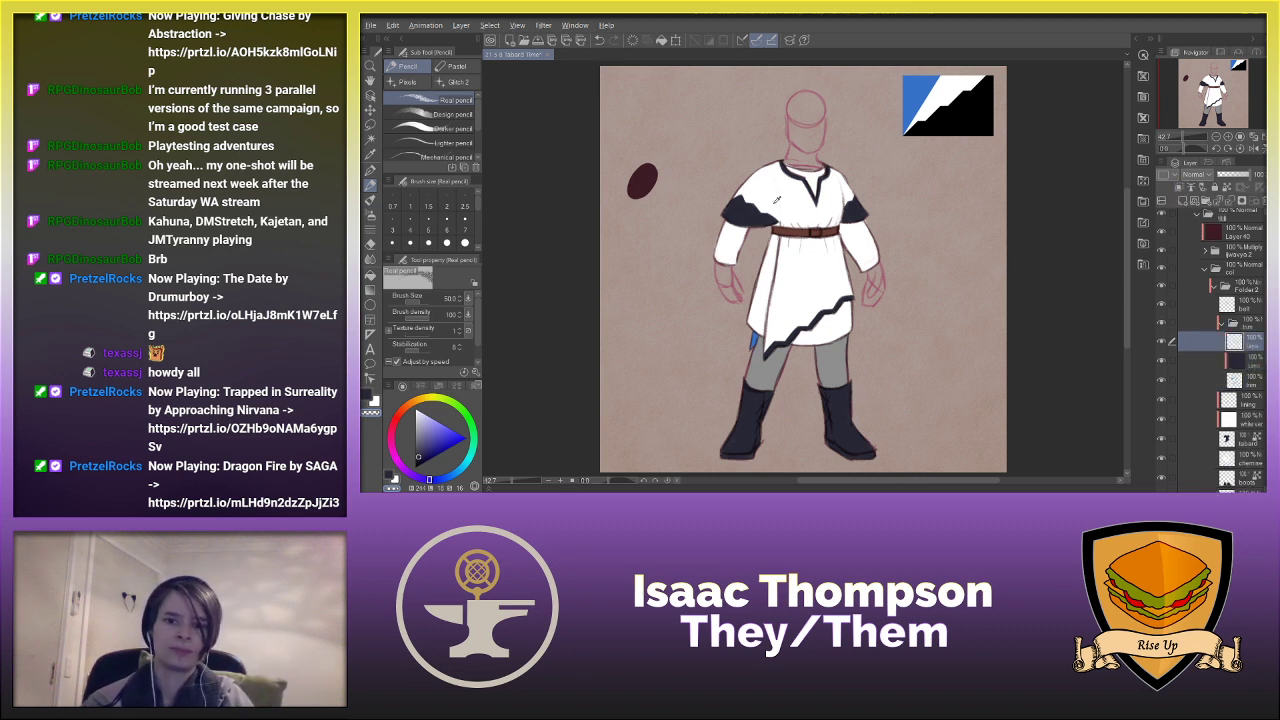
alt+click(745, 205)
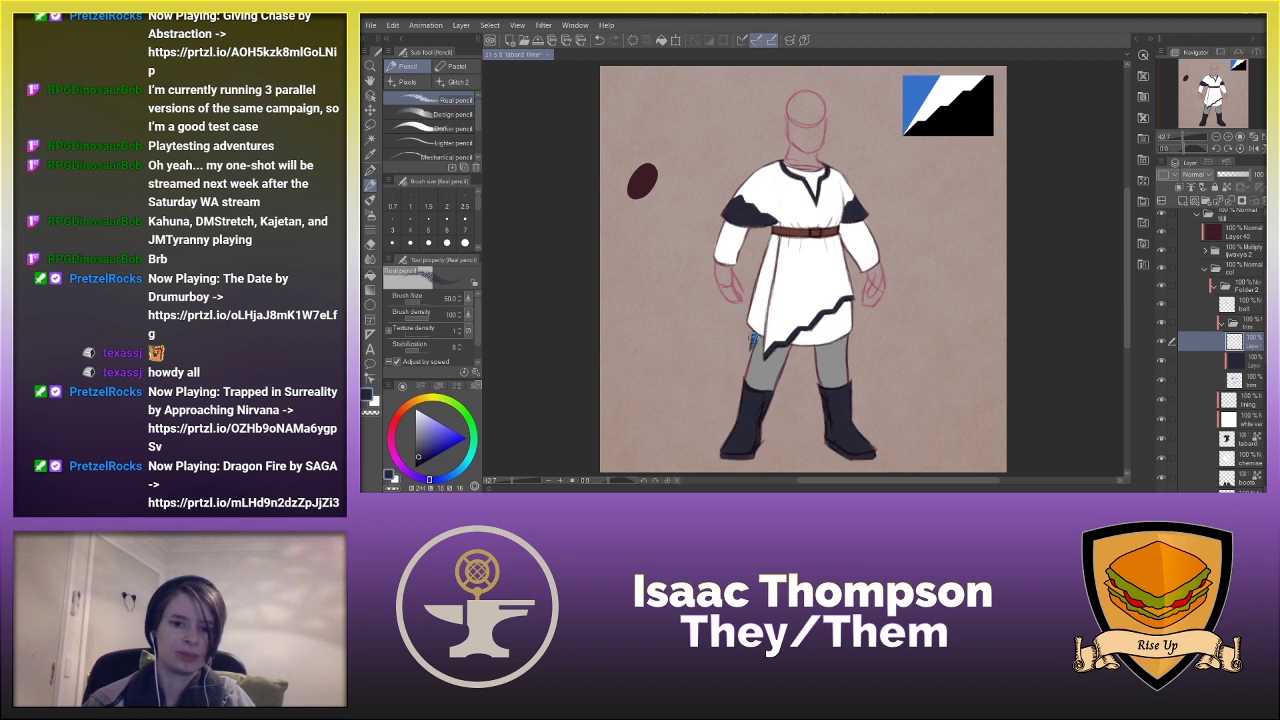
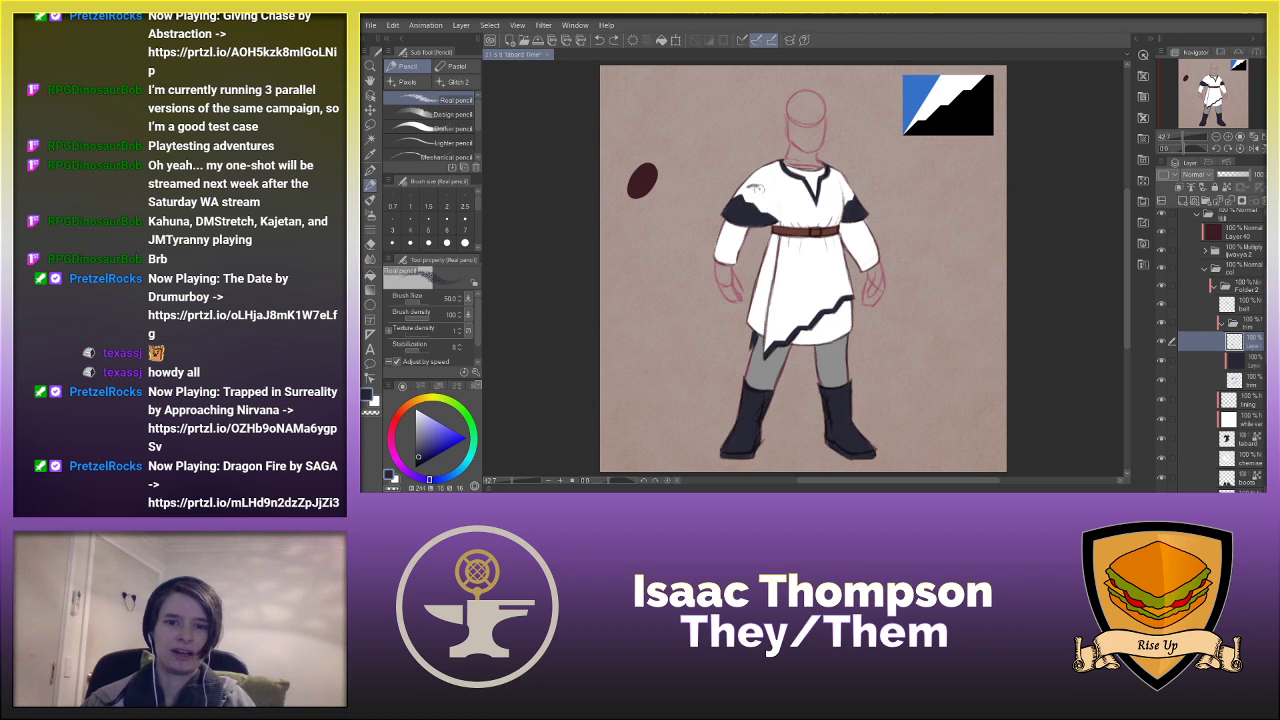
- Try out extra trim lines across the shoulder and chest of the white tabard, undoing each attempt
drag(760, 188, 792, 222)
key(ctrl+z)
key(ctrl+z)
key(ctrl+z)
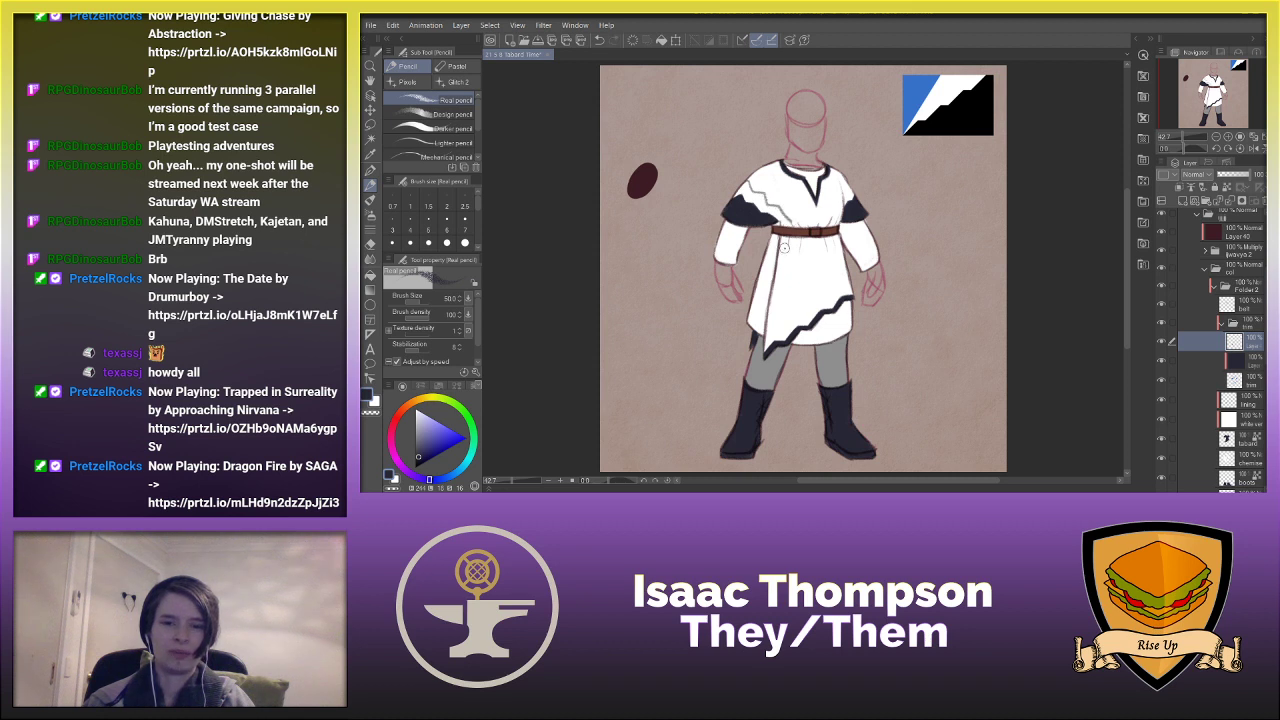
key(ctrl+z)
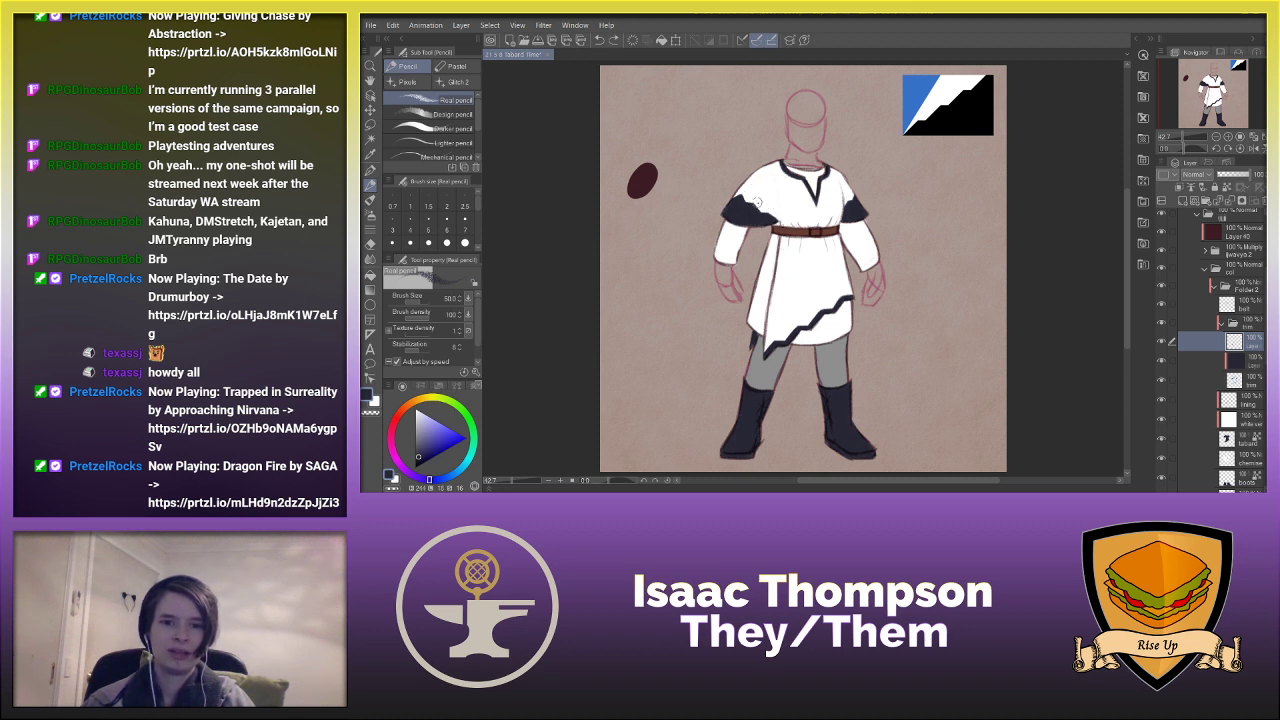
mouse_move(742, 189)
mouse_down()
mouse_move(781, 213)
mouse_move(751, 193)
mouse_up()
key(ctrl+z)
key(ctrl+z)
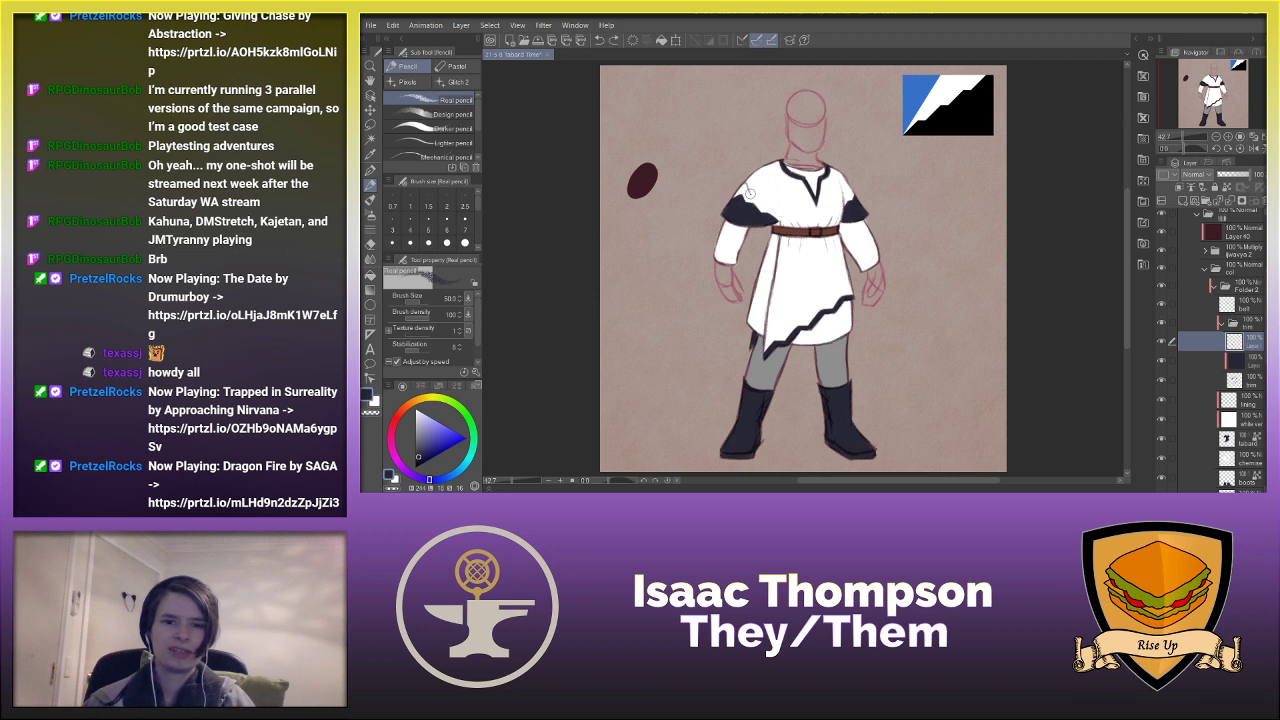
key(ctrl+z)
drag(763, 201, 734, 173)
key(ctrl+z)
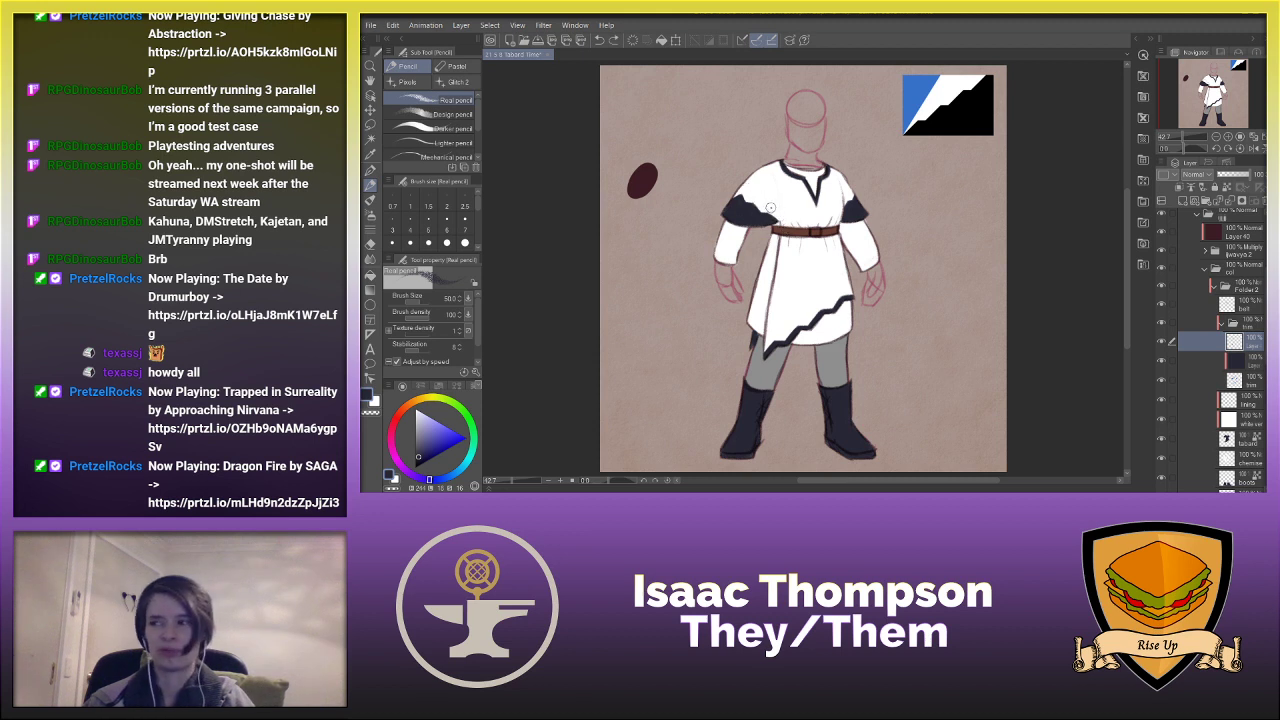
mouse_move(792, 214)
mouse_down()
mouse_move(735, 168)
mouse_move(788, 213)
mouse_move(777, 221)
mouse_move(720, 173)
mouse_up()
key(ctrl+z)
key(ctrl+z)
key(ctrl+z)
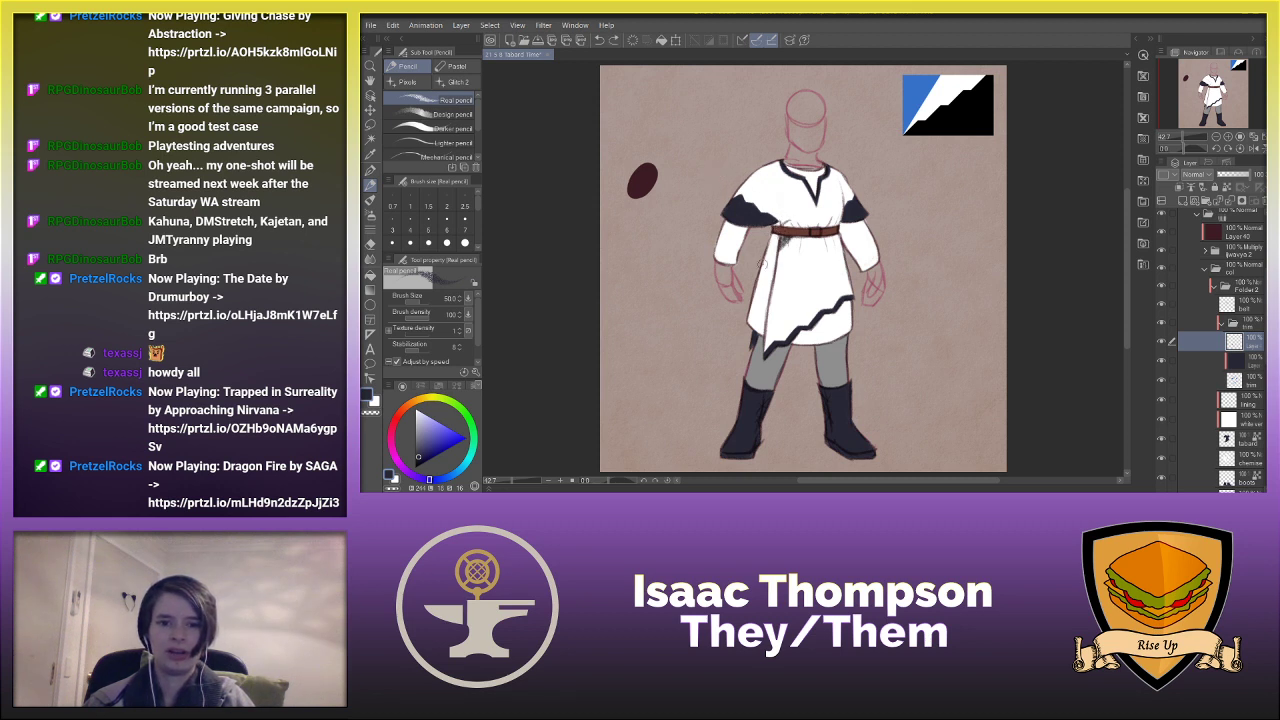
mouse_move(786, 214)
mouse_down()
mouse_move(748, 180)
mouse_move(792, 228)
mouse_up()
key(ctrl+z)
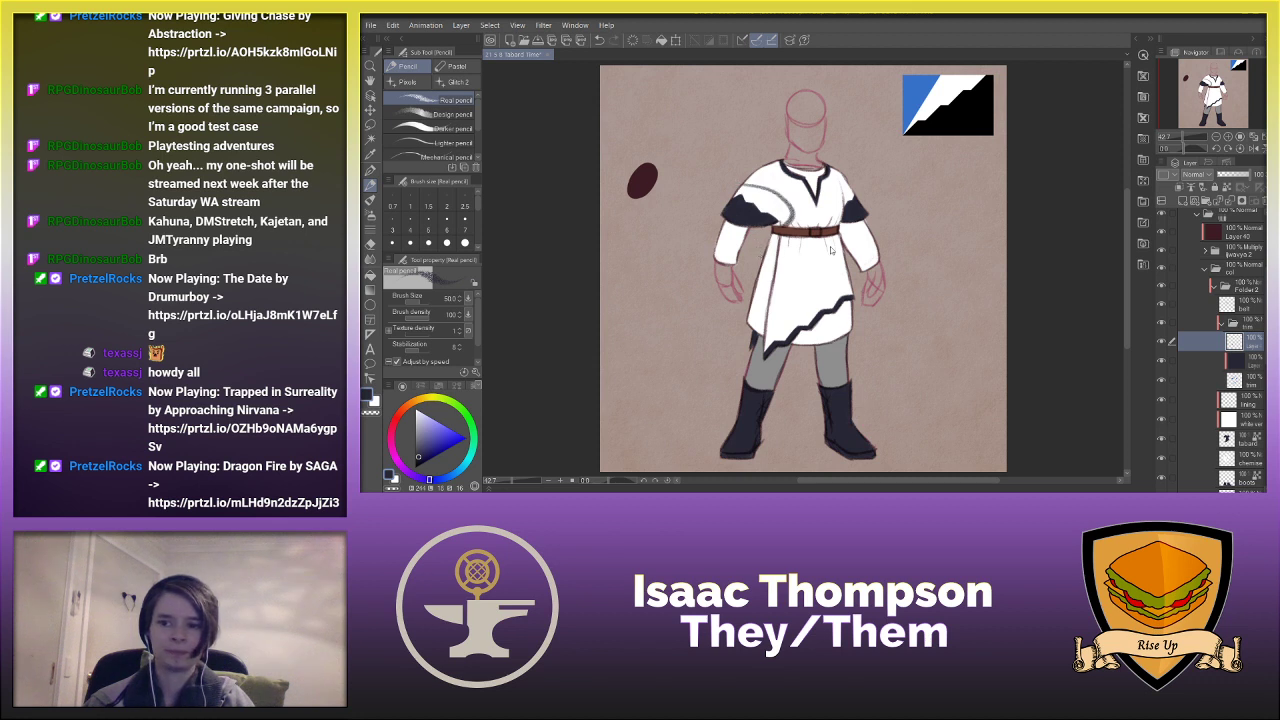
key(ctrl+z)
- Add a clipped layer above Folder 2 for shading the whole outfit, and collapse the trim folder and Folder 2
click(1221, 324)
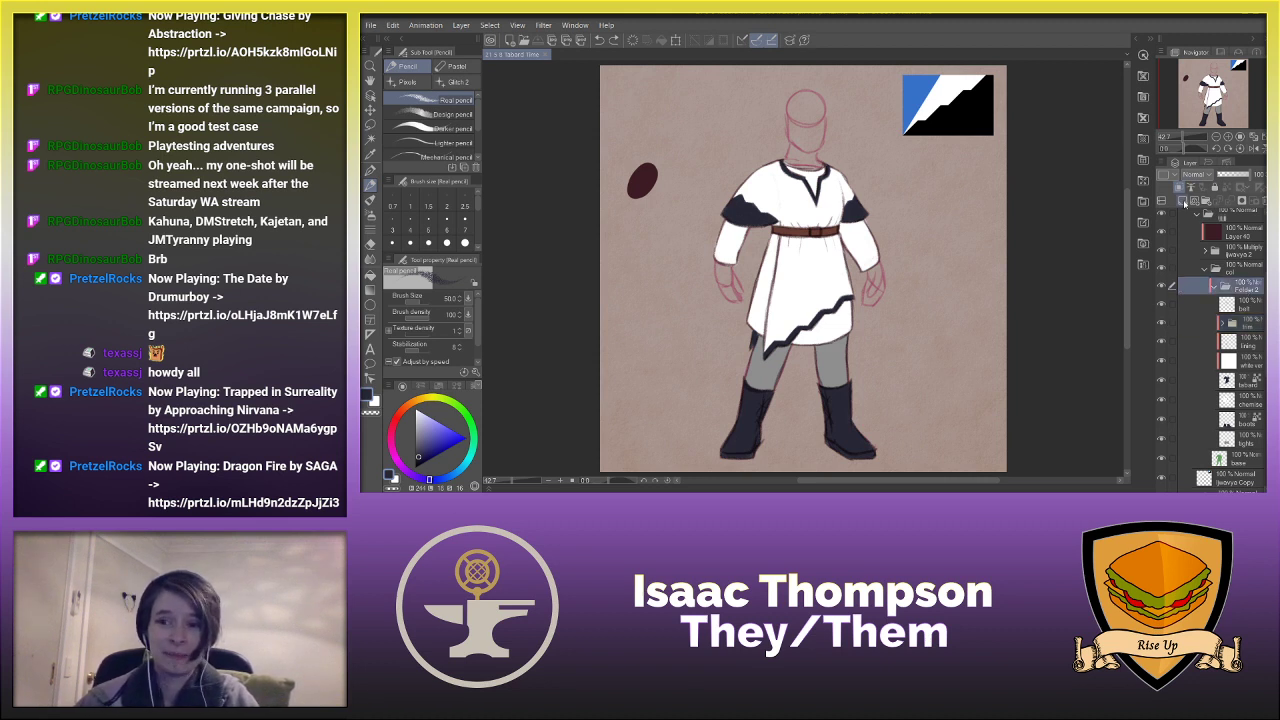
click(1185, 203)
mouse_move(1248, 304)
mouse_down()
mouse_move(1245, 285)
mouse_move(1226, 291)
mouse_up()
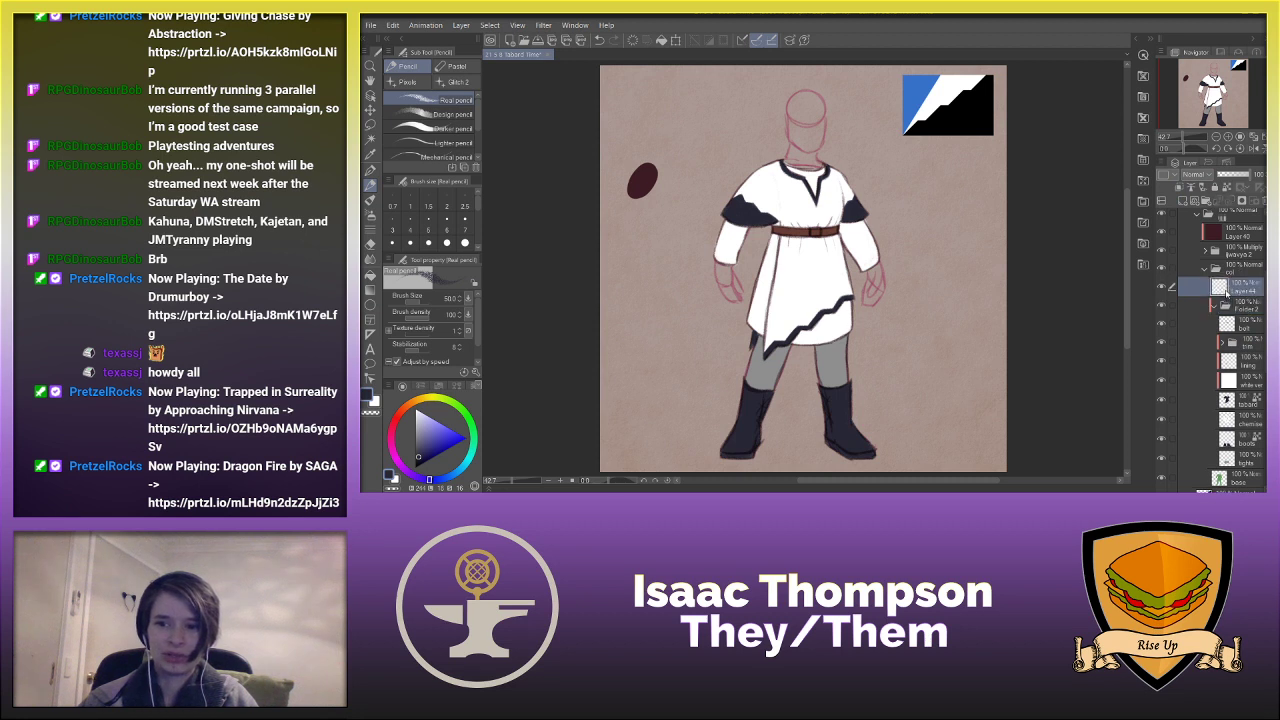
click(1213, 307)
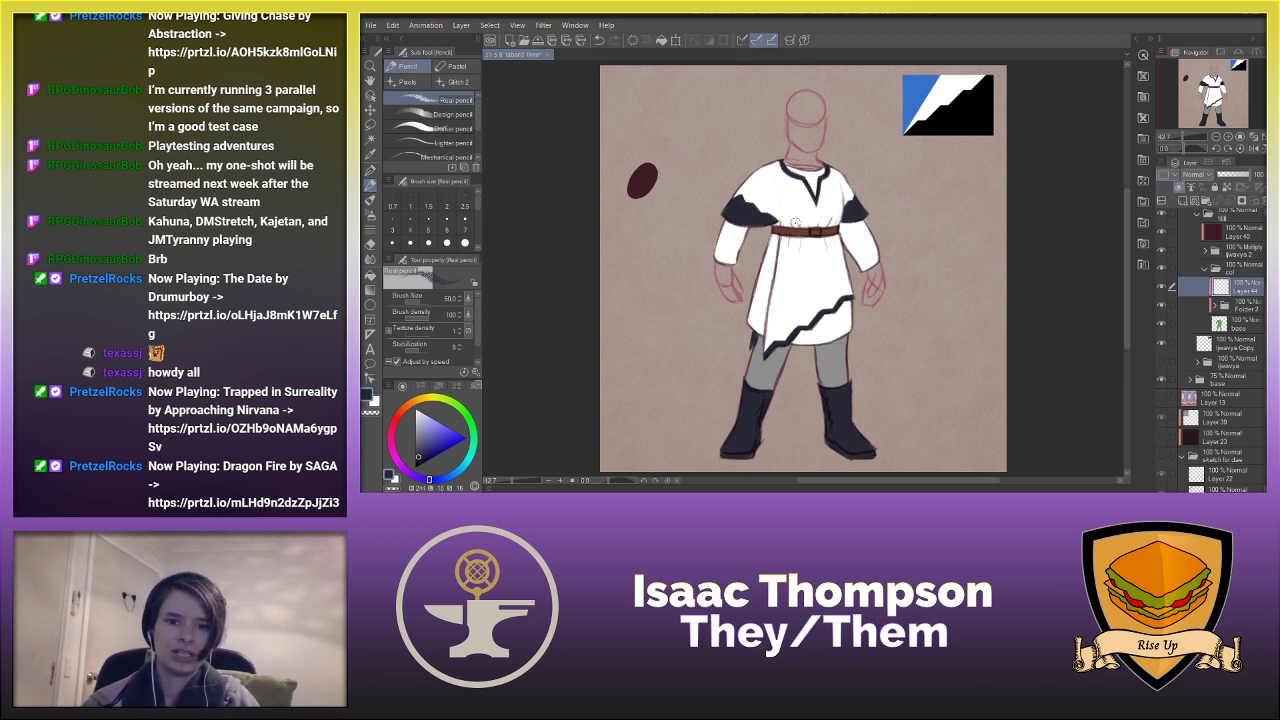
- Cover the character's left shoulder and sleeve with navy and set the shading layer to Multiply at reduced opacity
drag(842, 179, 852, 262)
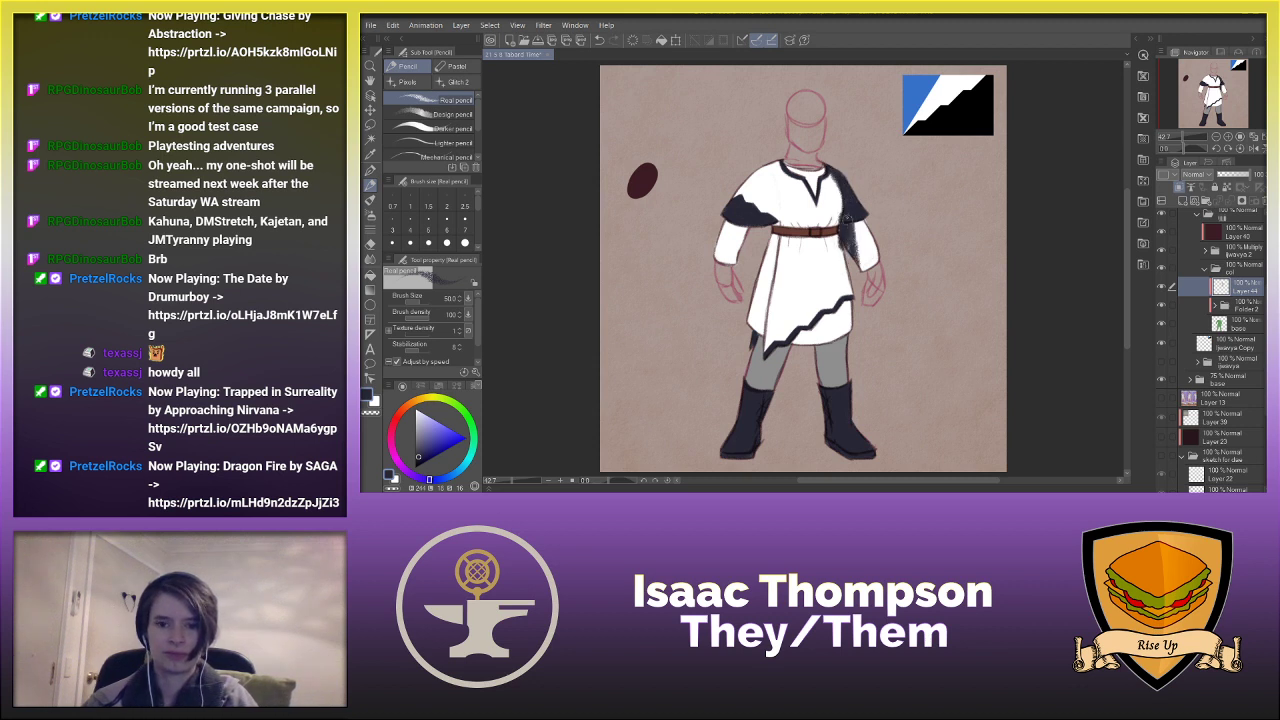
mouse_move(858, 216)
mouse_down()
mouse_move(866, 258)
mouse_move(878, 250)
mouse_move(888, 264)
mouse_up()
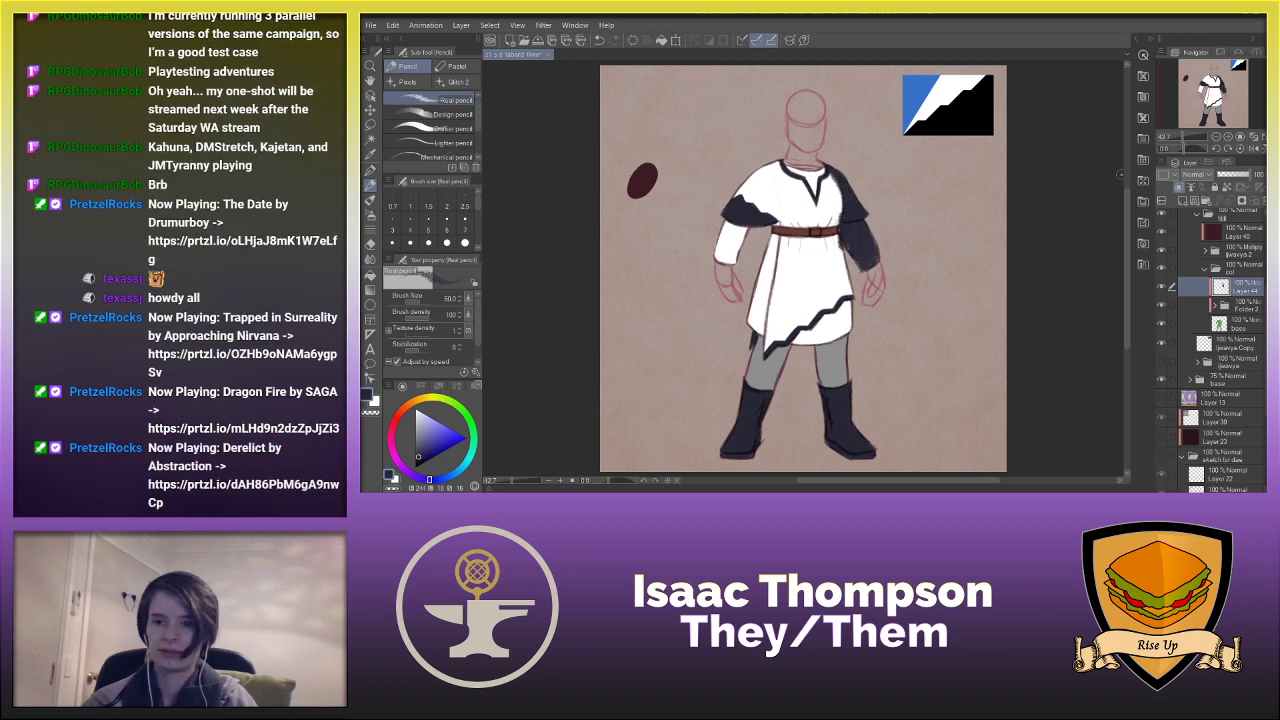
click(1192, 207)
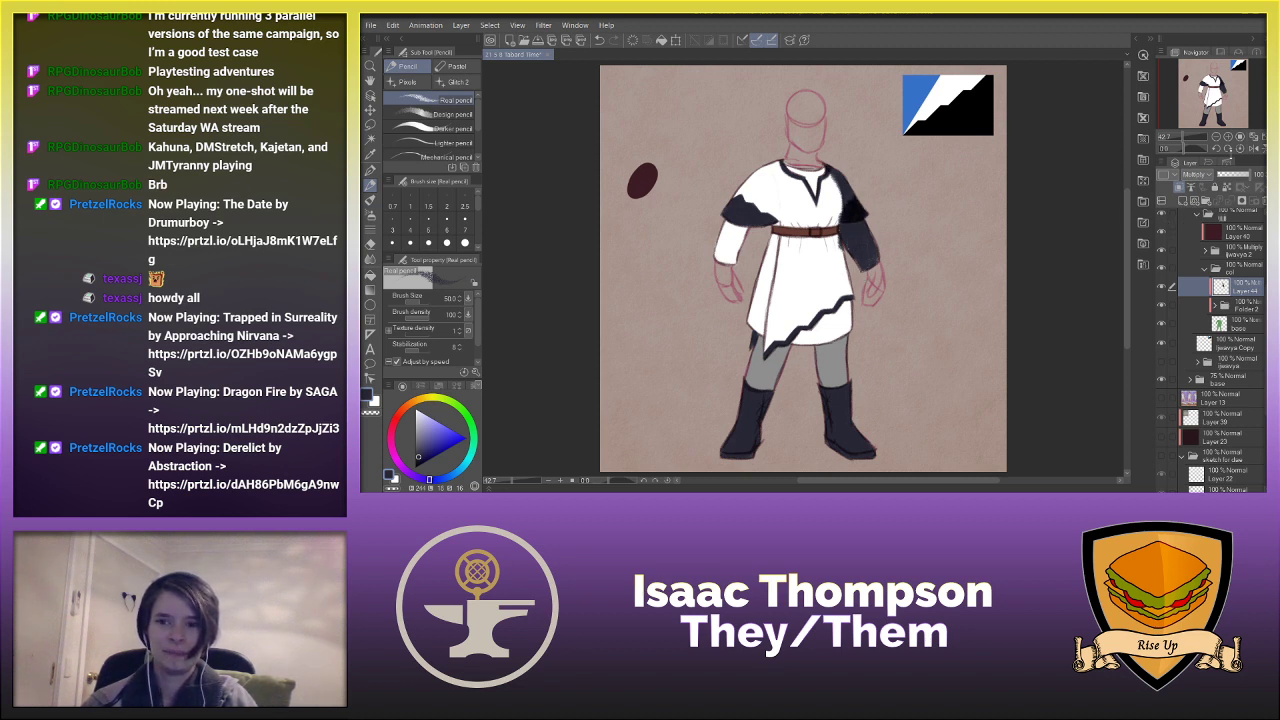
drag(1236, 179, 1231, 177)
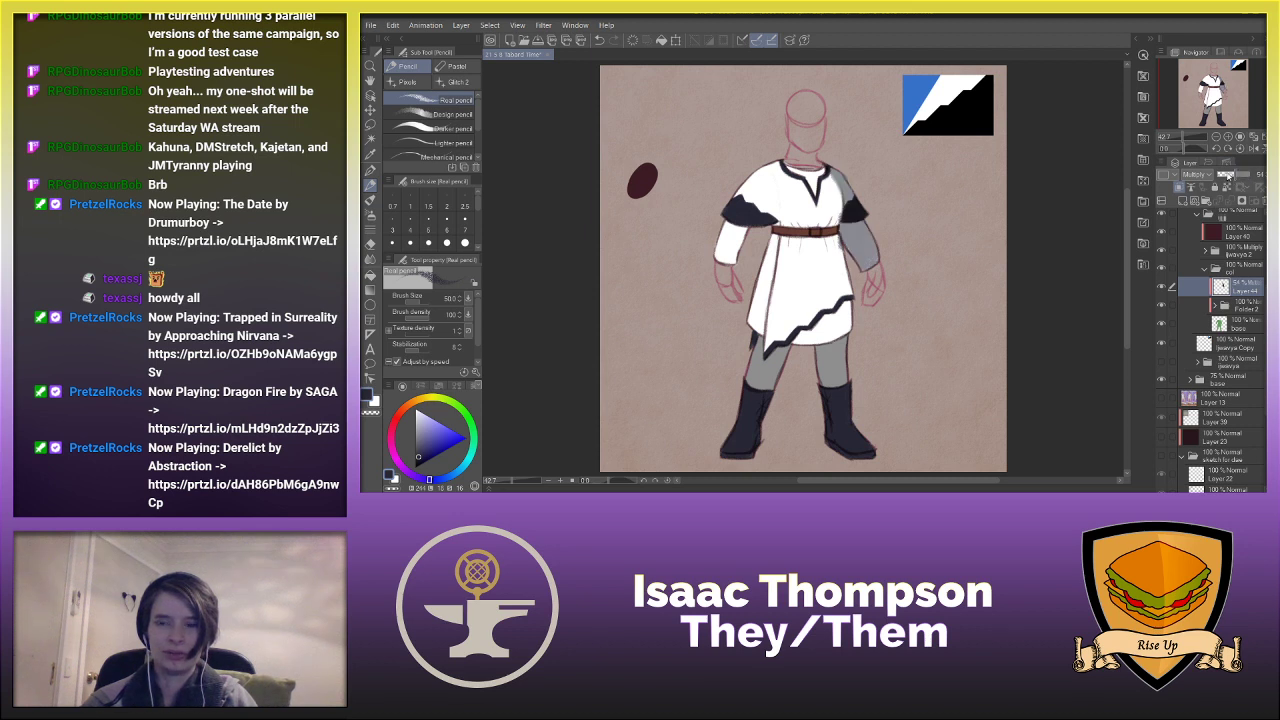
- Sample the blue from the reference swatch, try filling the sleeve shading with it, and undo the shading back to an empty layer
alt+click(922, 88)
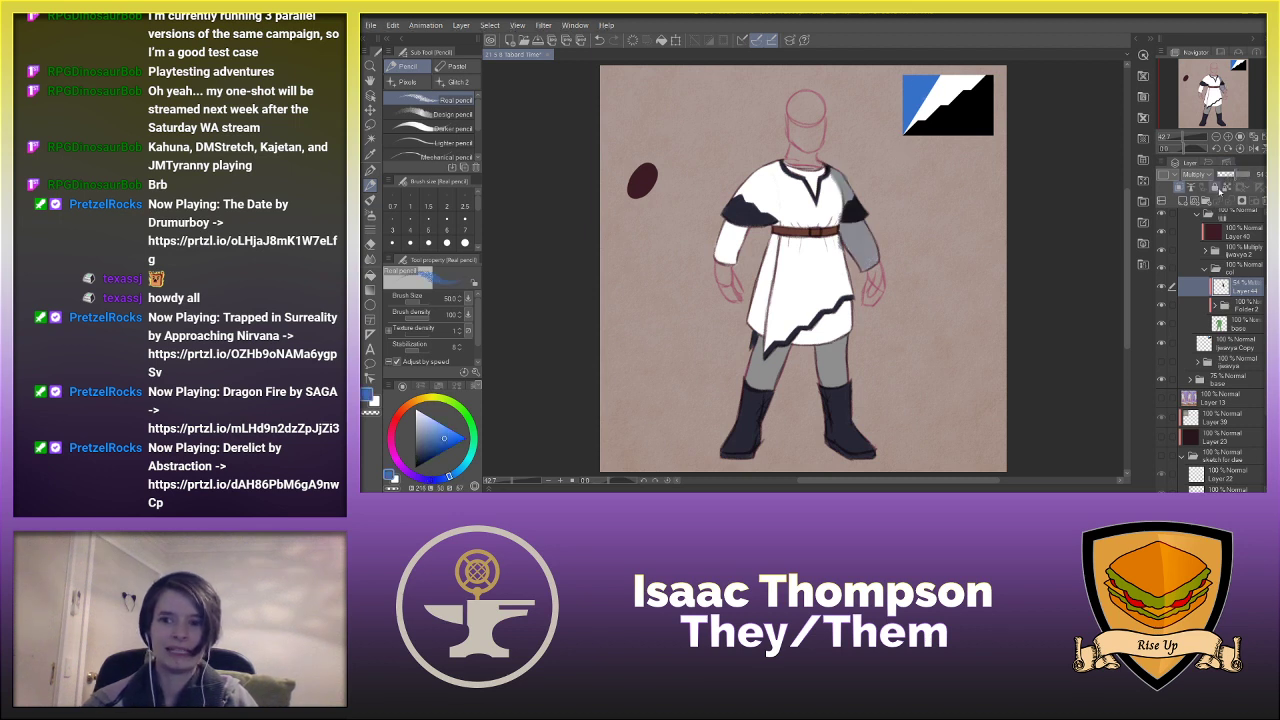
click(370, 274)
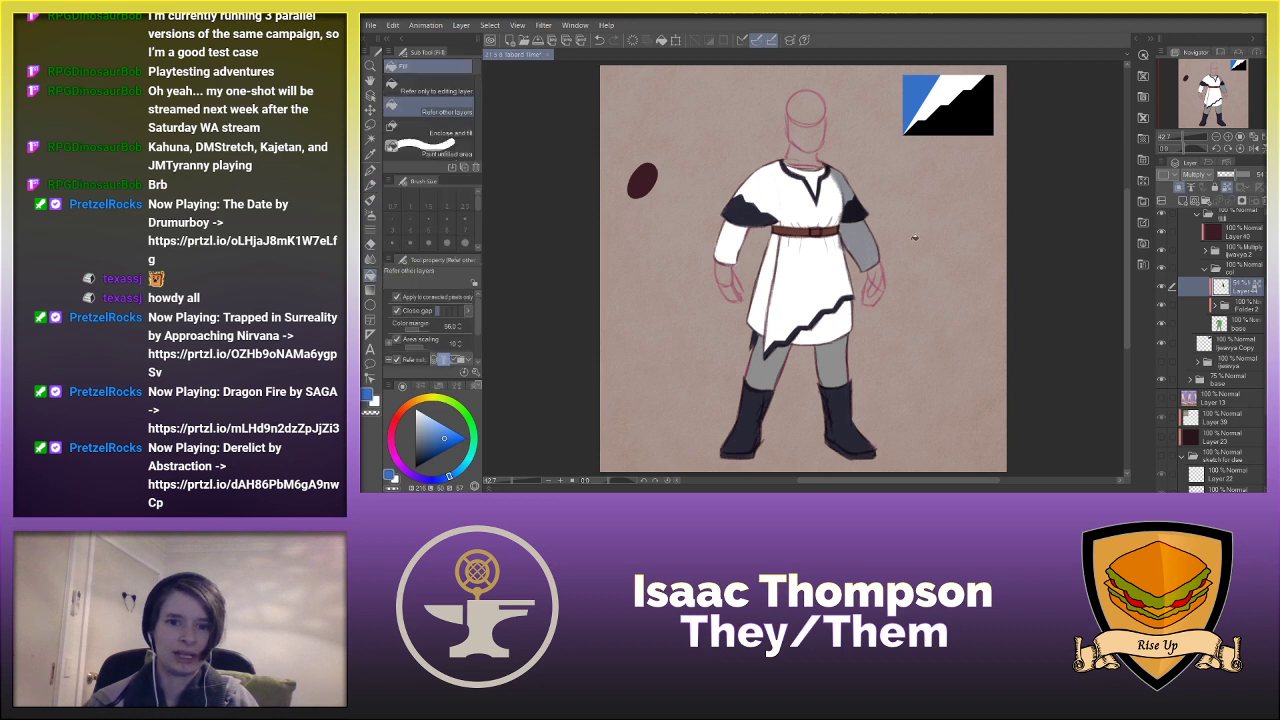
click(868, 245)
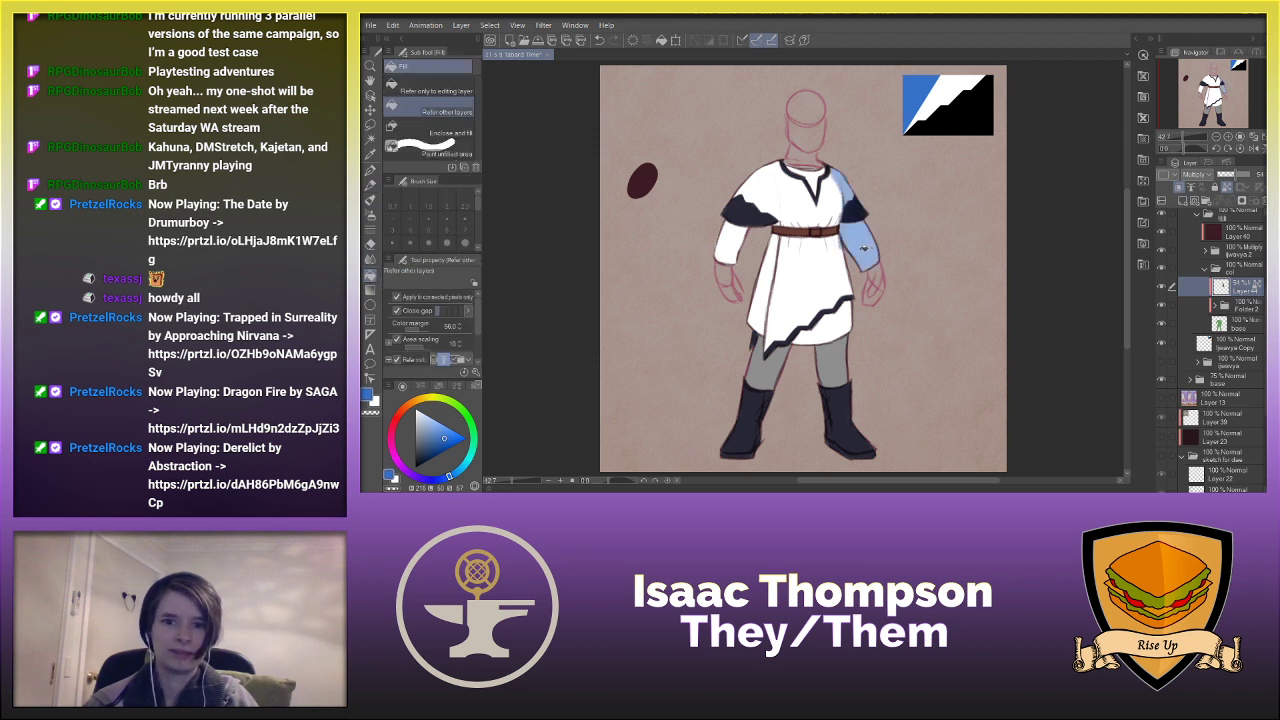
key(ctrl+z)
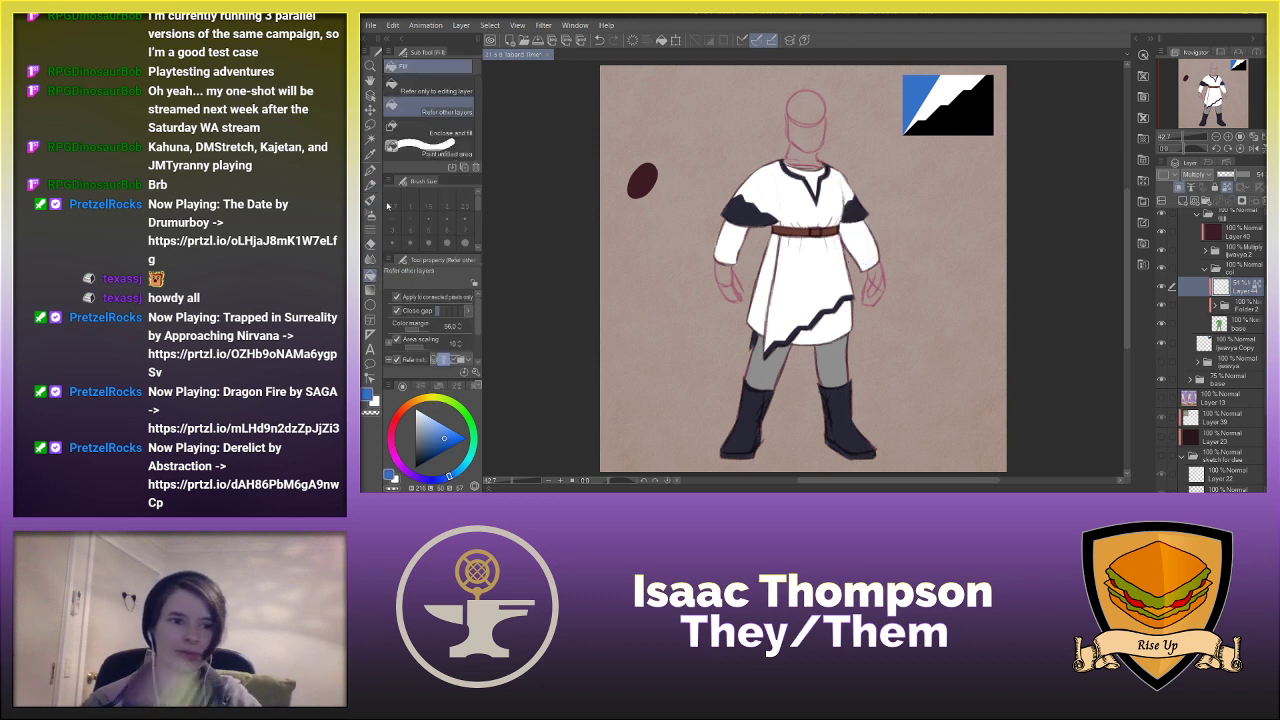
- Pencil blue shading over the character's left shoulder and sleeve on the mirrored canvas, with the layer at 100% opacity and brush size 70
key(p)
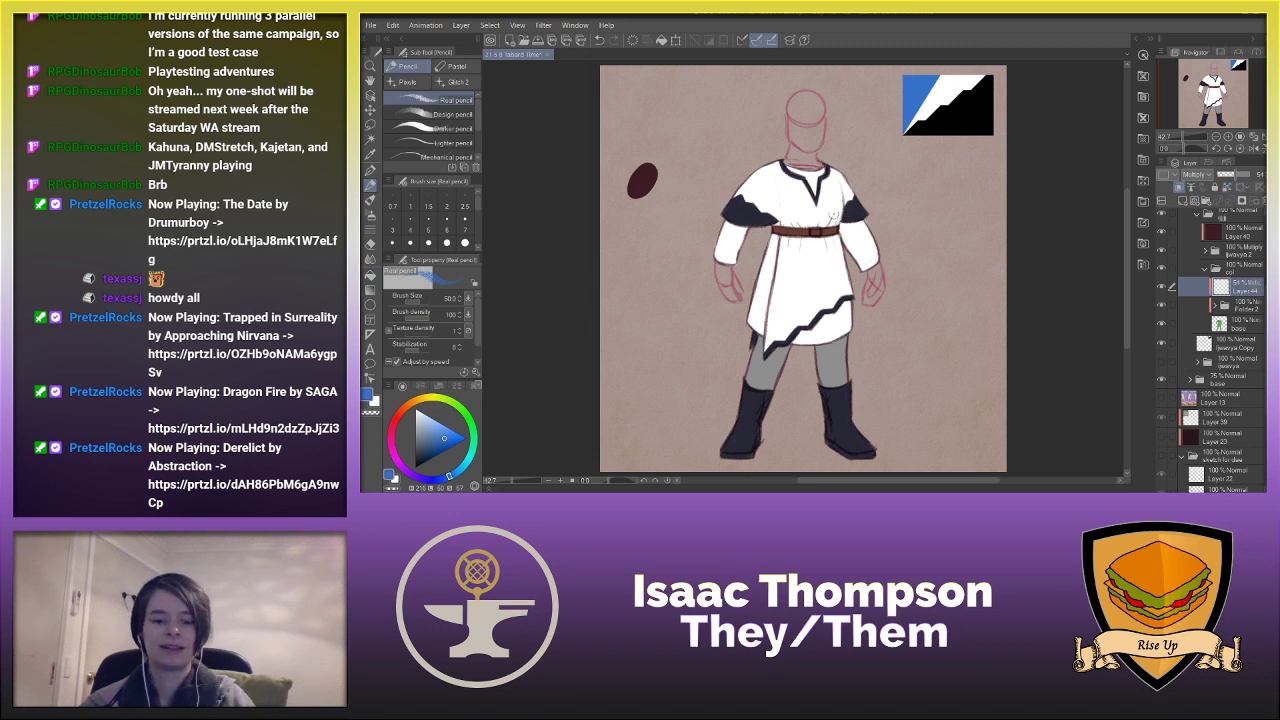
key(h)
mouse_move(767, 174)
mouse_down()
mouse_move(757, 194)
mouse_move(776, 168)
mouse_move(748, 230)
mouse_move(763, 229)
mouse_up()
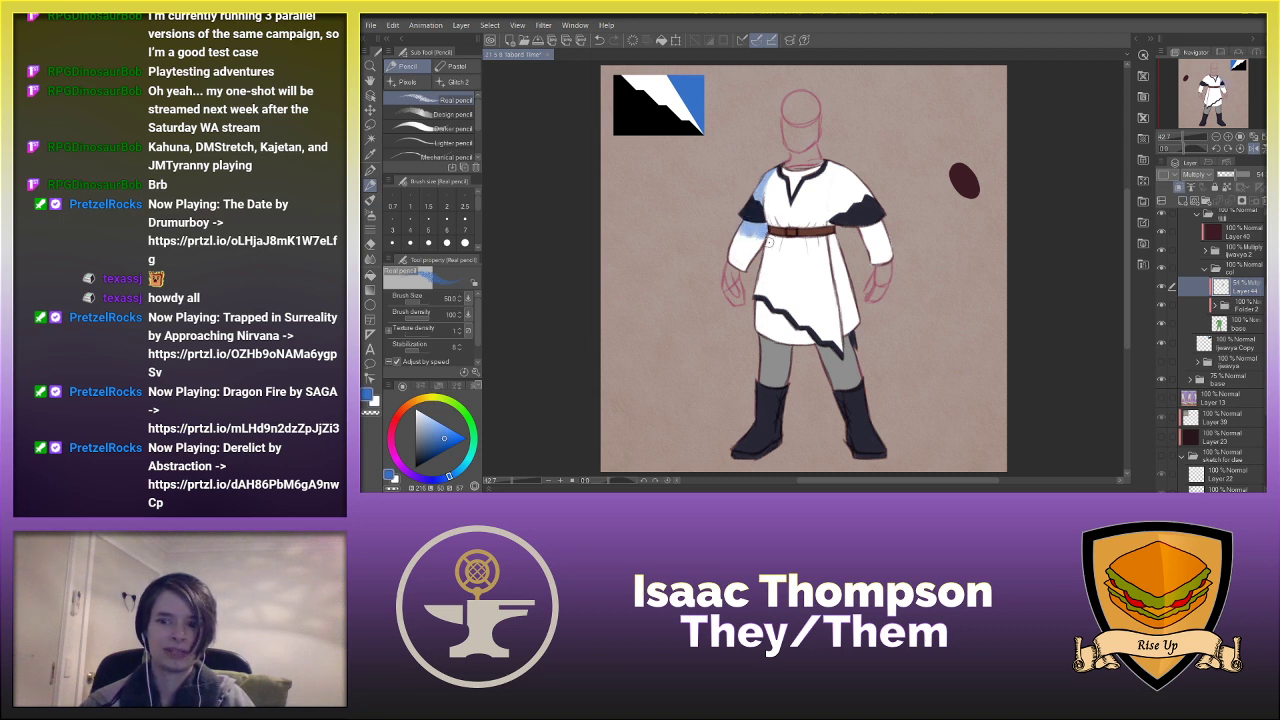
drag(1242, 176, 1262, 176)
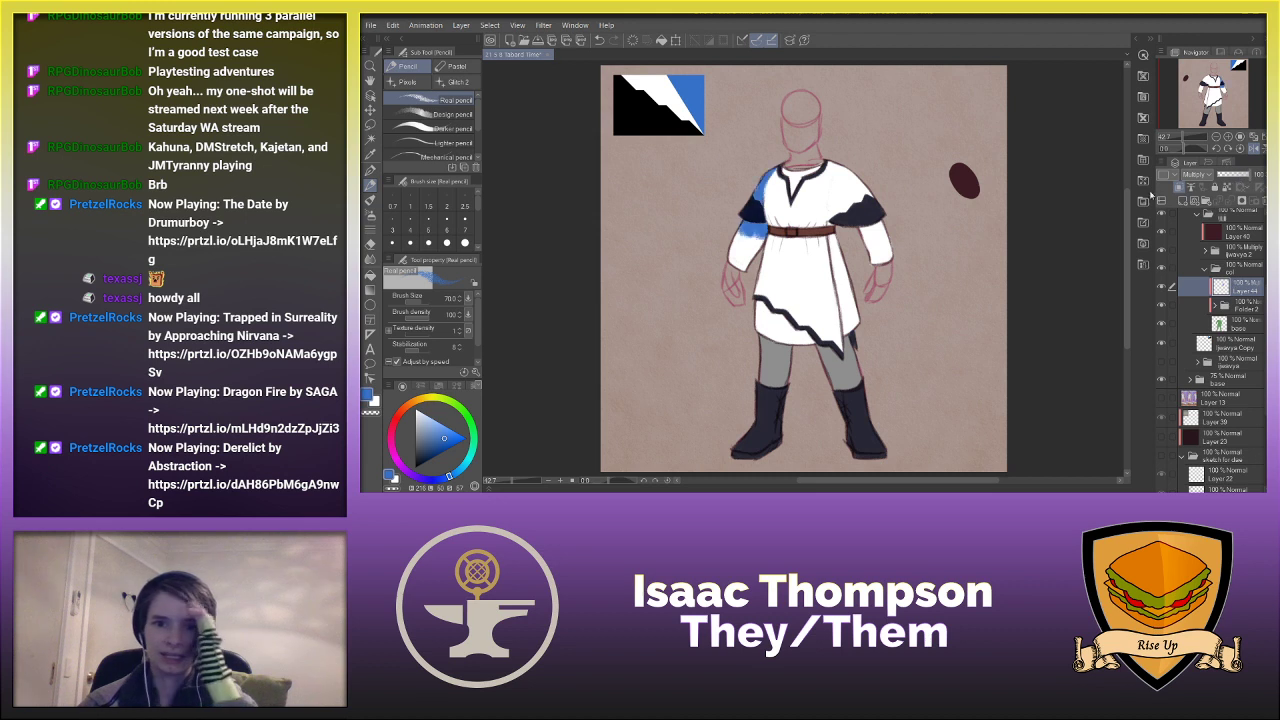
mouse_move(752, 245)
mouse_down()
mouse_move(740, 268)
mouse_move(764, 236)
mouse_move(736, 270)
mouse_move(724, 262)
mouse_move(738, 254)
mouse_up()
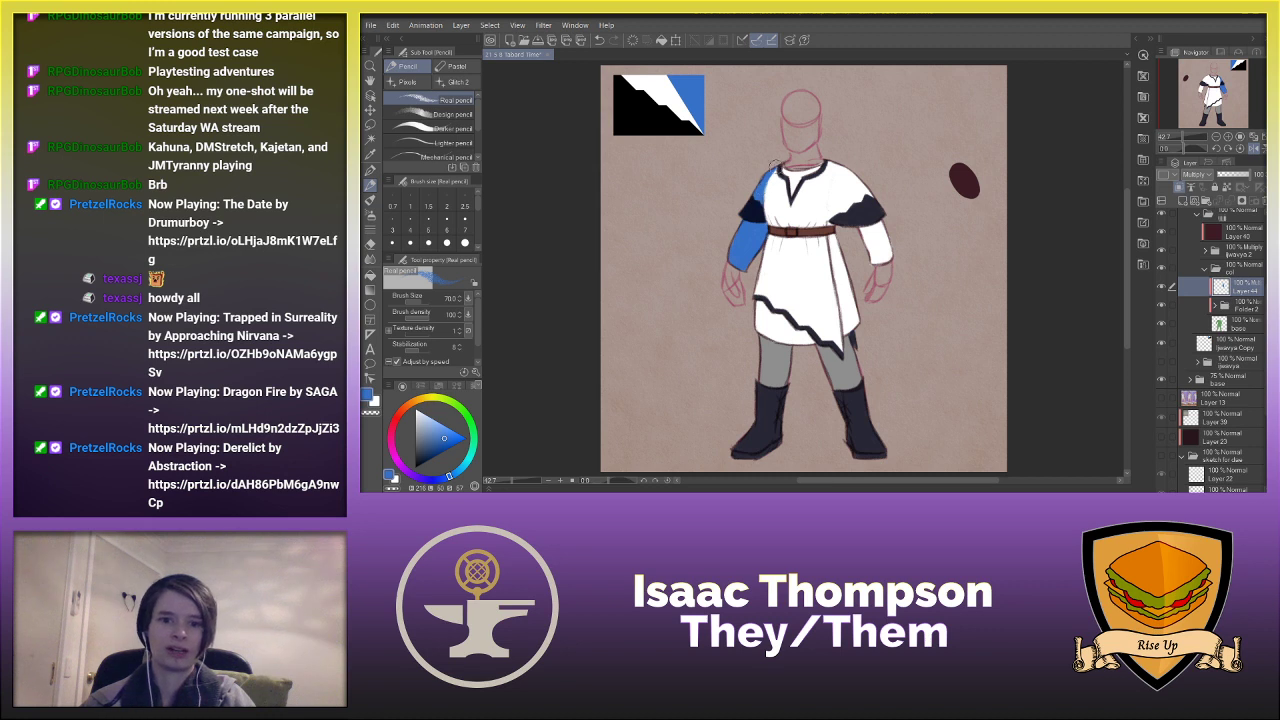
drag(775, 167, 762, 200)
key(h)
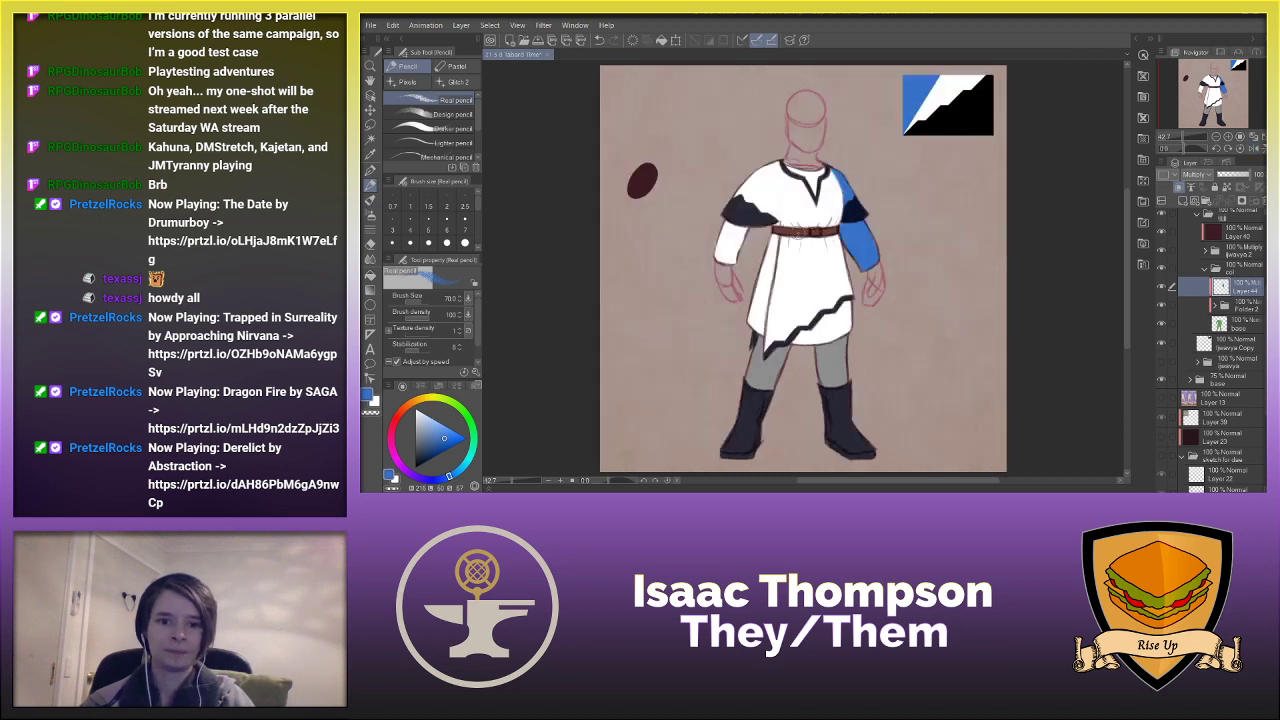
- Shade the torso side, the folds around the belt and the tabard's lower skirt panel in blue, raising the brush size to 120
mouse_move(778, 222)
mouse_down()
mouse_move(836, 221)
mouse_move(845, 195)
mouse_move(814, 226)
mouse_move(778, 222)
mouse_move(831, 226)
mouse_move(786, 236)
mouse_move(832, 234)
mouse_move(832, 271)
mouse_move(844, 274)
mouse_move(836, 256)
mouse_move(846, 266)
mouse_up()
drag(840, 242, 848, 270)
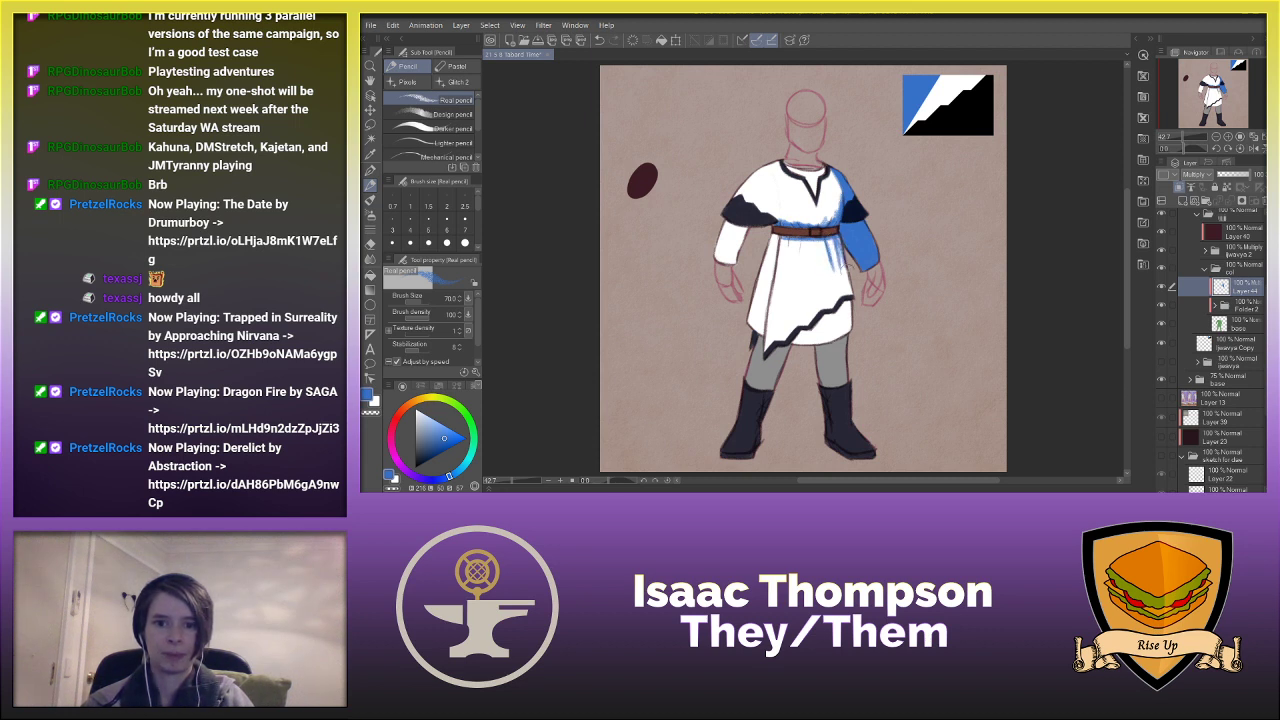
mouse_move(800, 236)
mouse_down()
mouse_move(799, 279)
mouse_move(800, 238)
mouse_move(798, 260)
mouse_move(787, 239)
mouse_move(785, 292)
mouse_move(805, 266)
mouse_move(797, 309)
mouse_move(820, 281)
mouse_move(797, 335)
mouse_move(776, 345)
mouse_move(823, 320)
mouse_move(842, 325)
mouse_move(812, 352)
mouse_move(838, 322)
mouse_move(797, 348)
mouse_move(850, 334)
mouse_up()
key(ctrl+z)
key(ctrl+z)
key(ctrl+z)
key(ctrl+z)
key(bracketright)
key(bracketright)
key(bracketright)
key(ctrl+z)
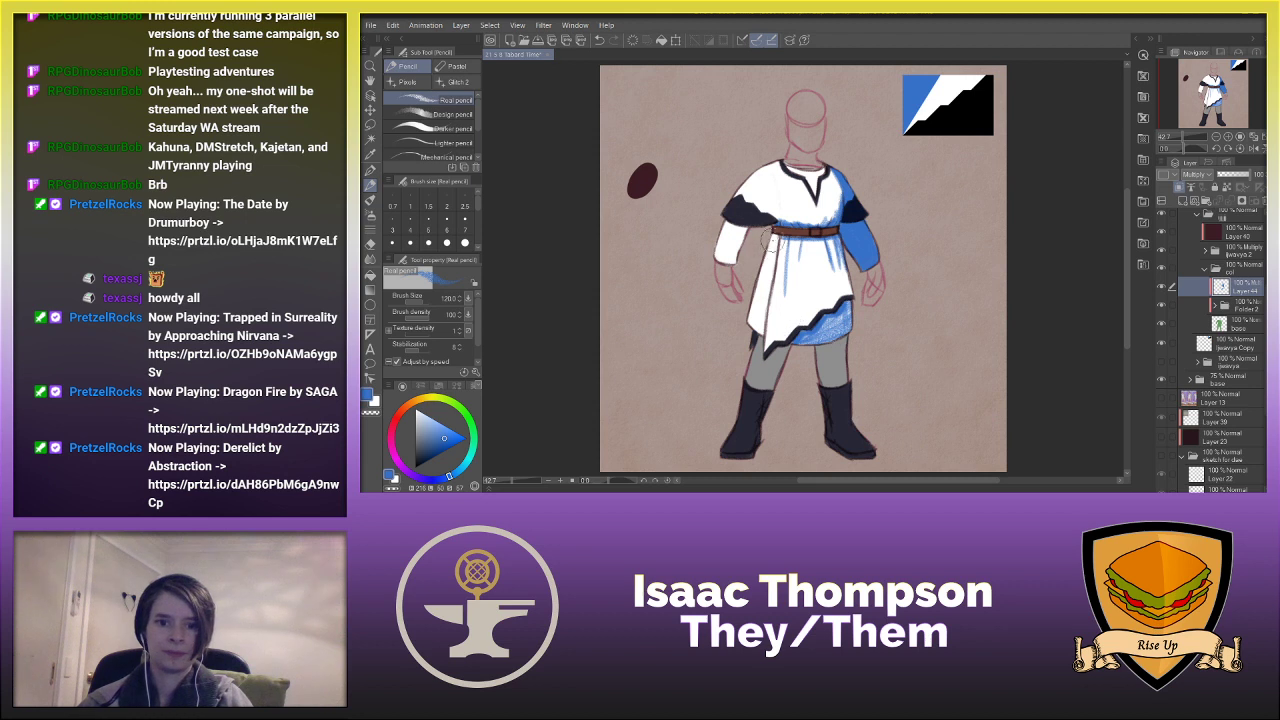
- With brush size 70, add blue shading to the tabard's side fold below the belt, the character's right sleeve and the neckline
key(bracketleft)
key(bracketleft)
key(bracketleft)
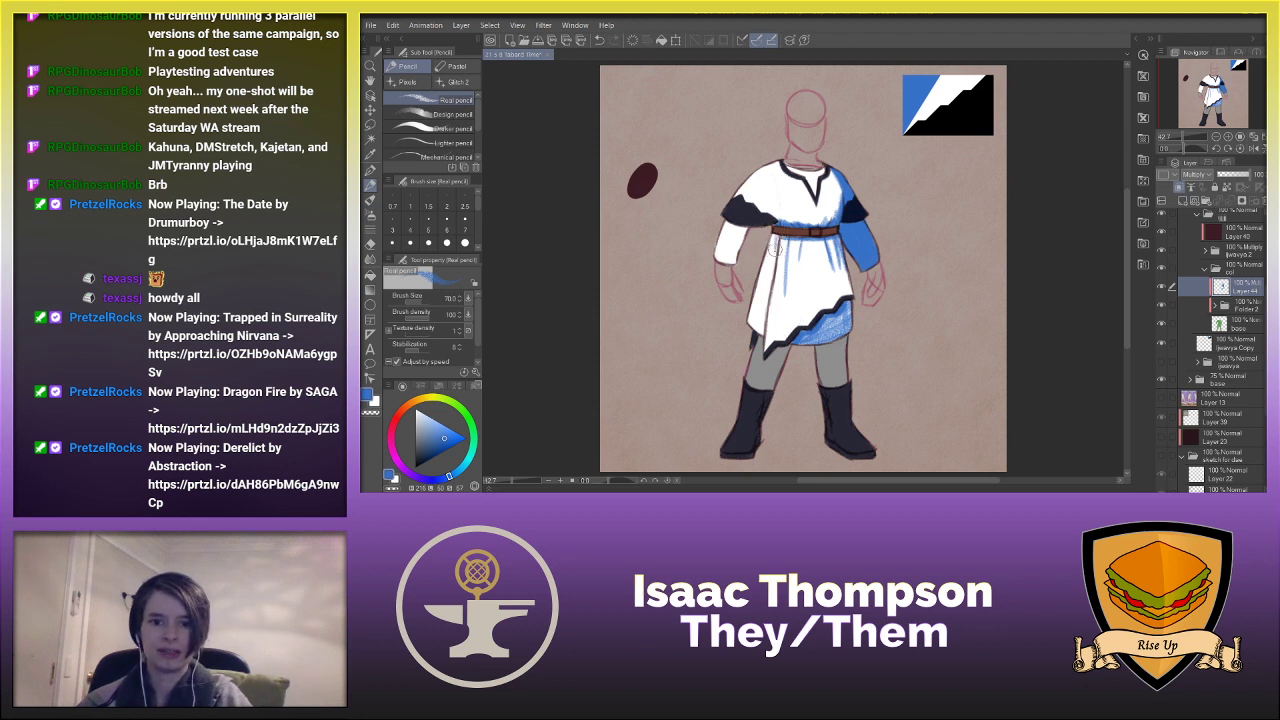
drag(777, 238, 764, 262)
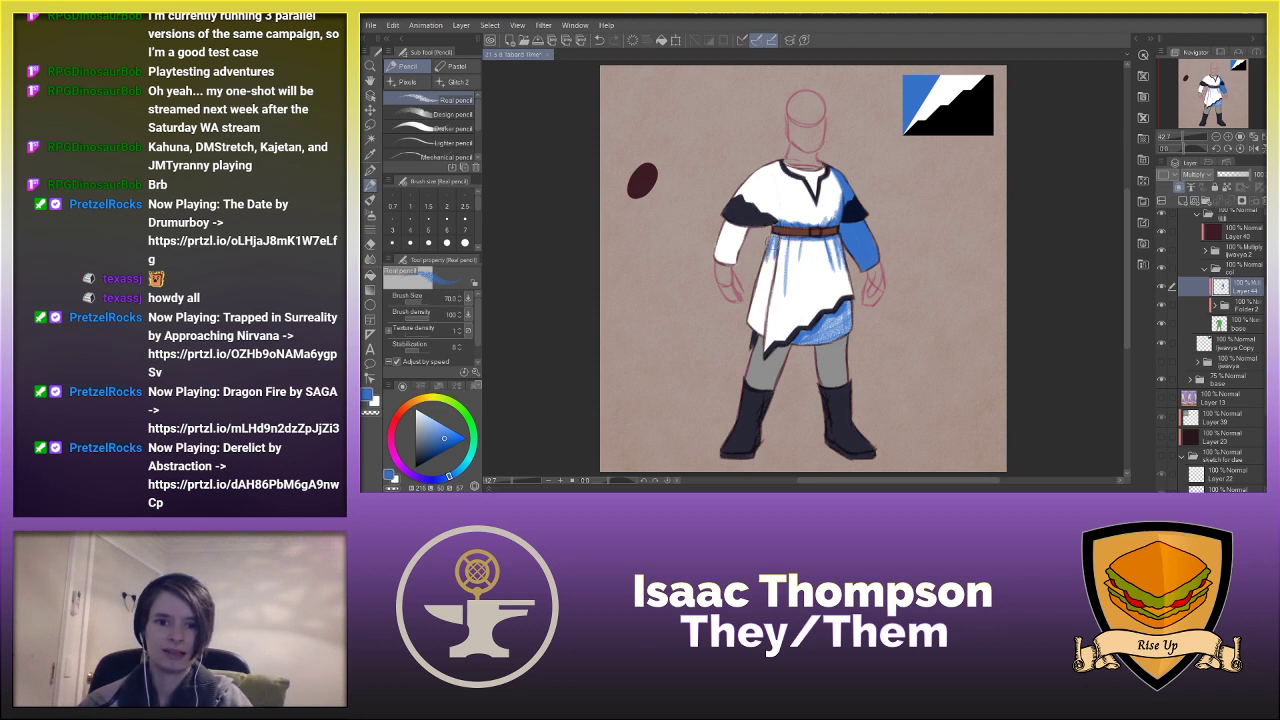
mouse_move(724, 221)
mouse_down()
mouse_move(759, 226)
mouse_move(743, 234)
mouse_move(738, 268)
mouse_move(743, 228)
mouse_move(740, 269)
mouse_up()
key(ctrl+z)
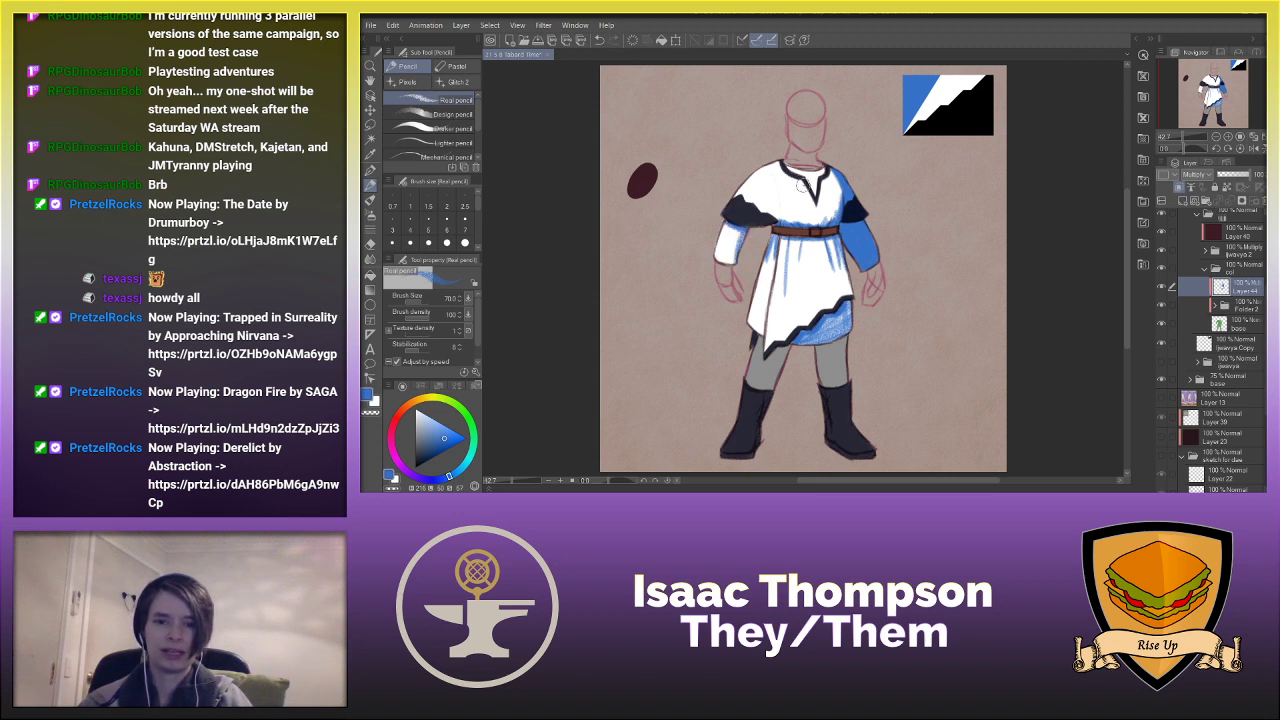
drag(797, 174, 816, 196)
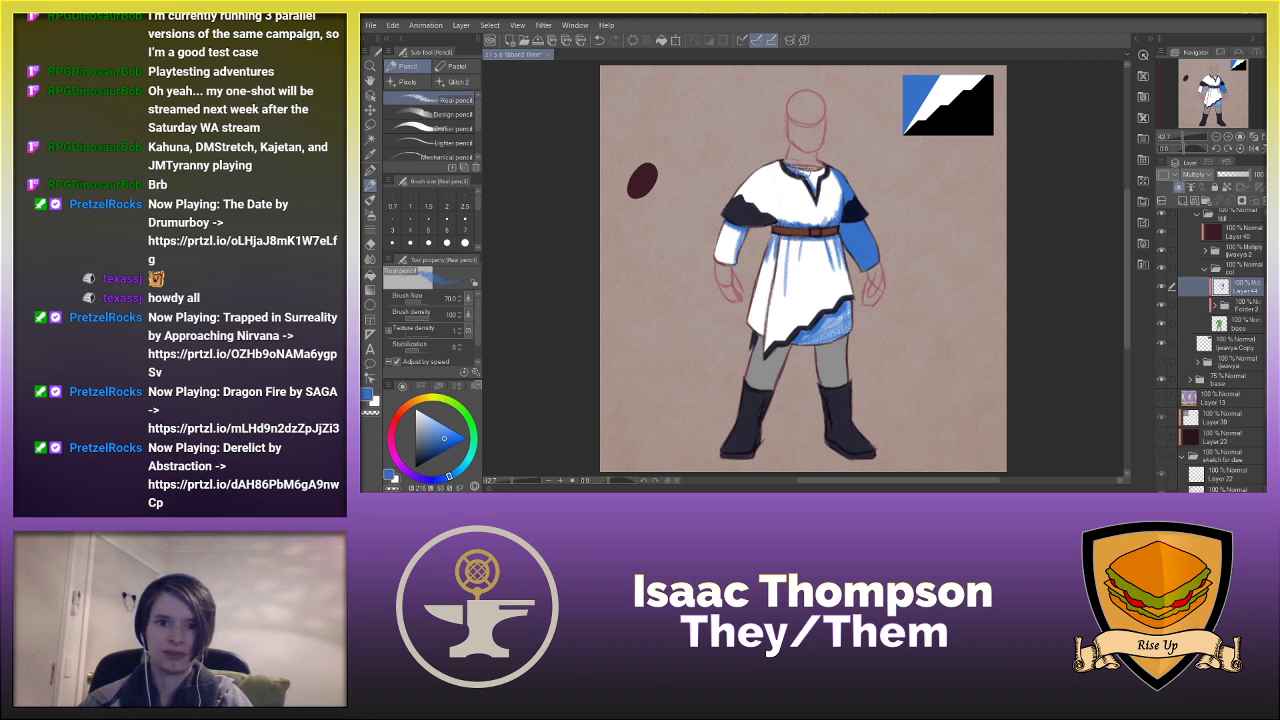
- Shade both legs of the grey tights in blue beneath the tabard hem, covering the character's left leg fully
mouse_move(833, 346)
mouse_down()
mouse_move(822, 356)
mouse_move(850, 338)
mouse_move(834, 386)
mouse_move(846, 348)
mouse_up()
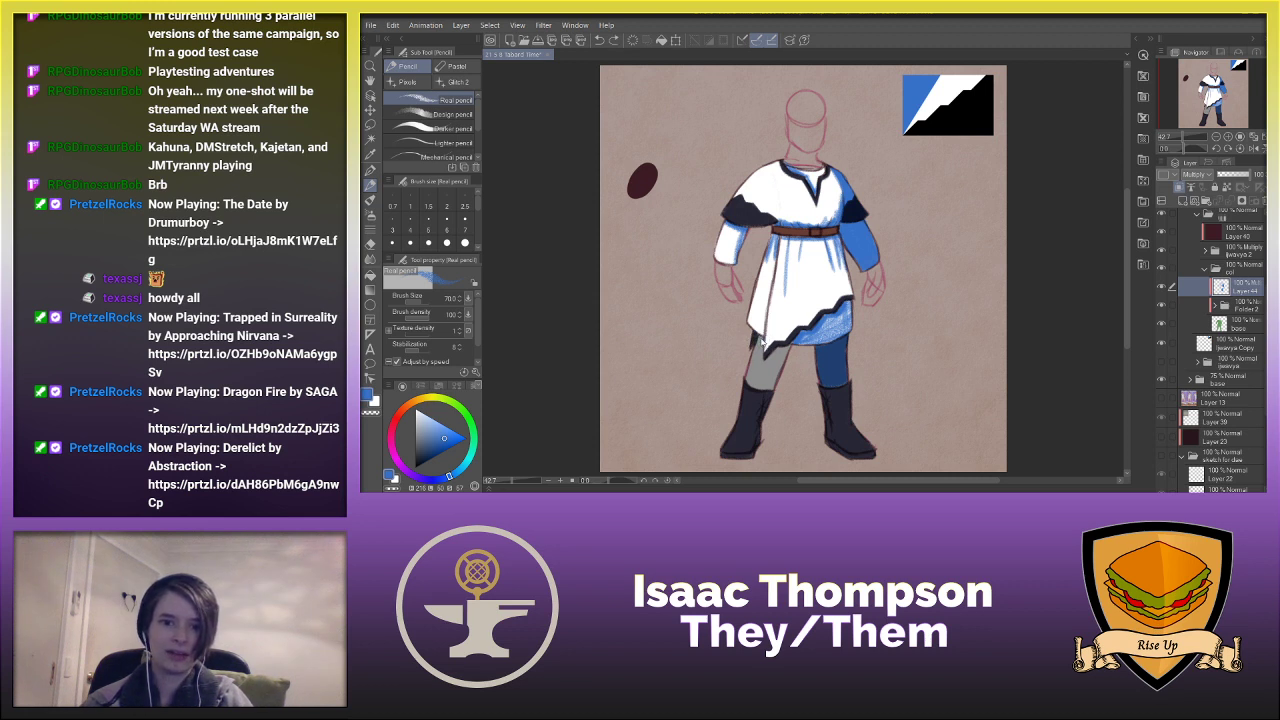
mouse_move(754, 349)
mouse_down()
mouse_move(761, 388)
mouse_move(776, 382)
mouse_move(788, 362)
mouse_move(757, 388)
mouse_move(773, 382)
mouse_move(760, 428)
mouse_up()
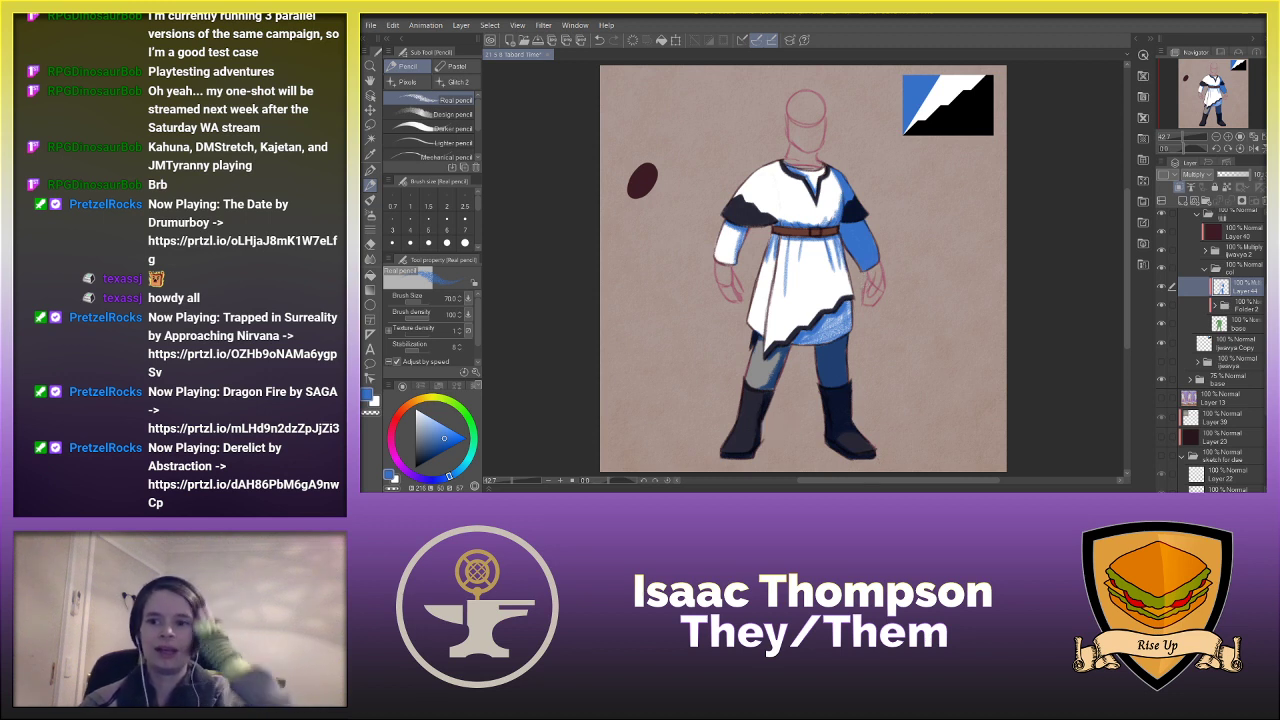
- Lower the blue shading layer to 50% opacity and fill the belt with dark navy on a new clipped layer
click(1250, 177)
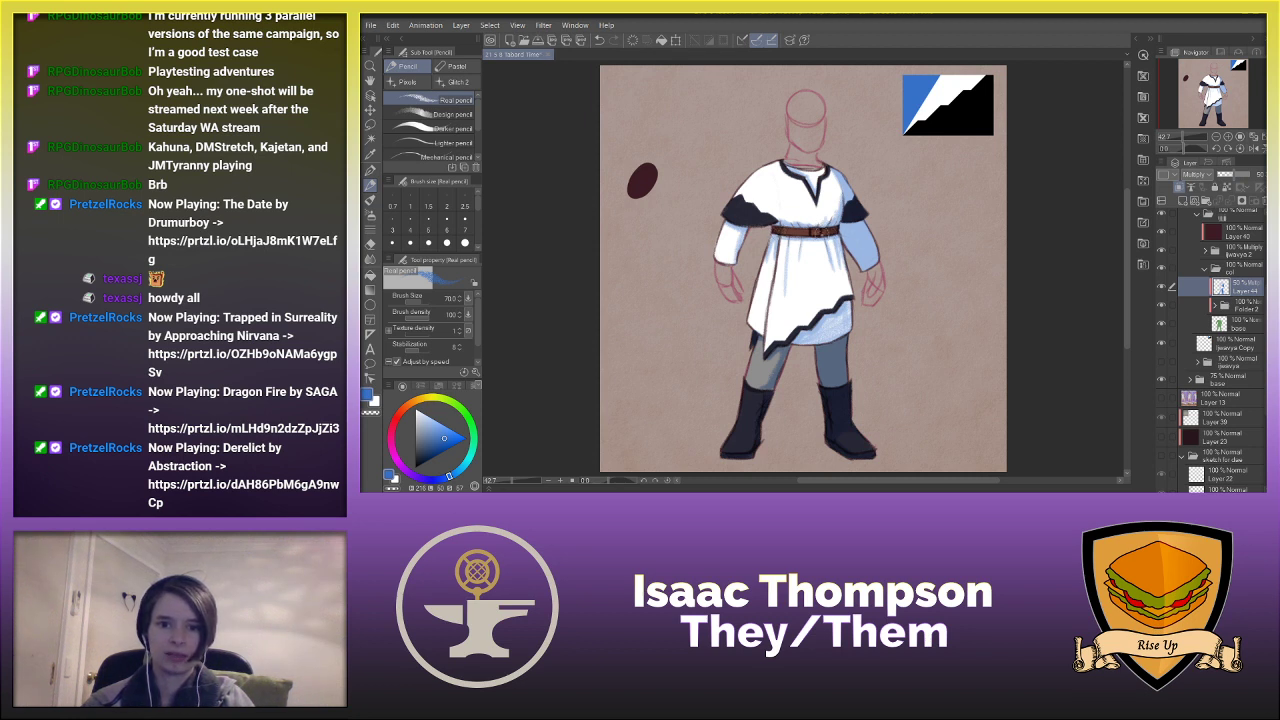
click(1217, 306)
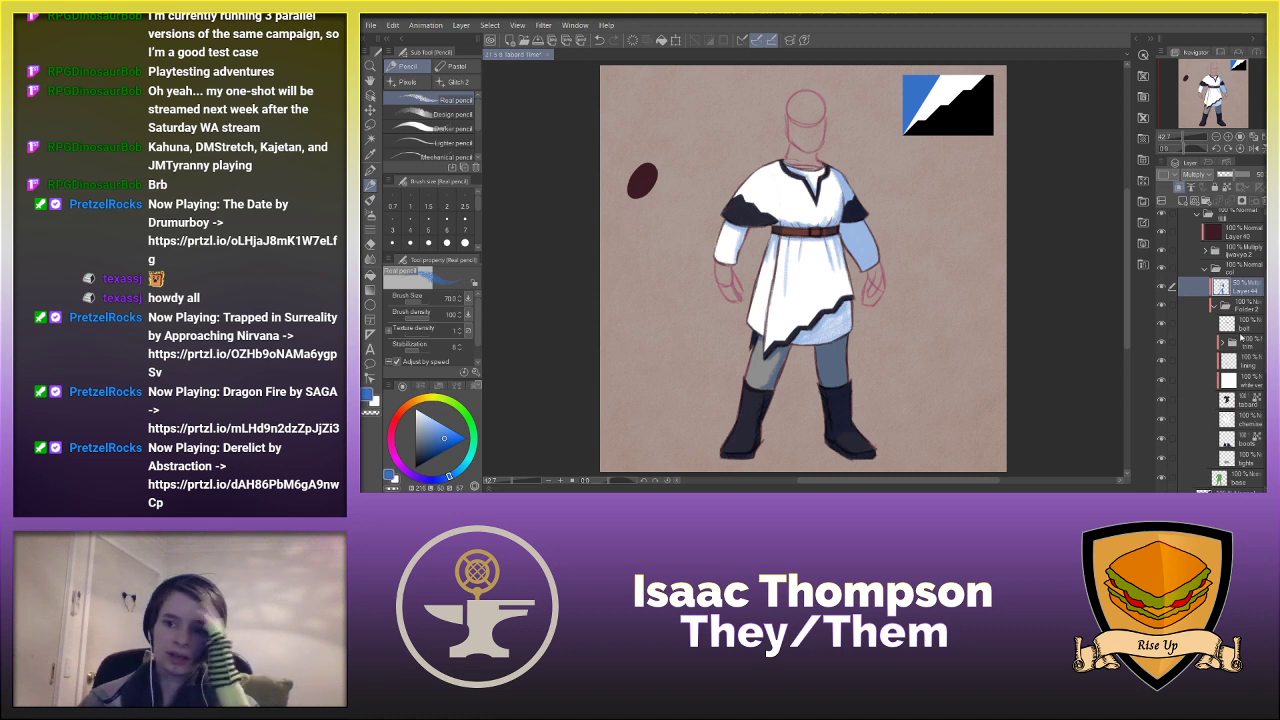
click(1243, 326)
click(1179, 188)
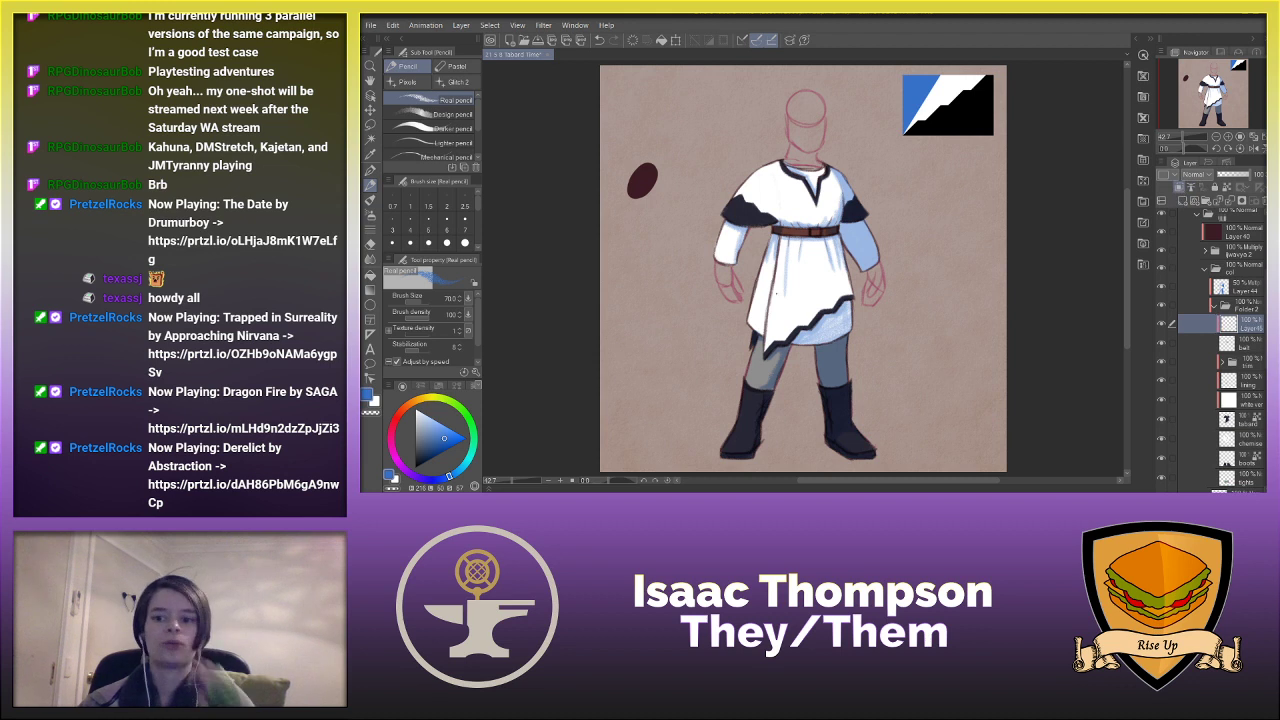
click(370, 276)
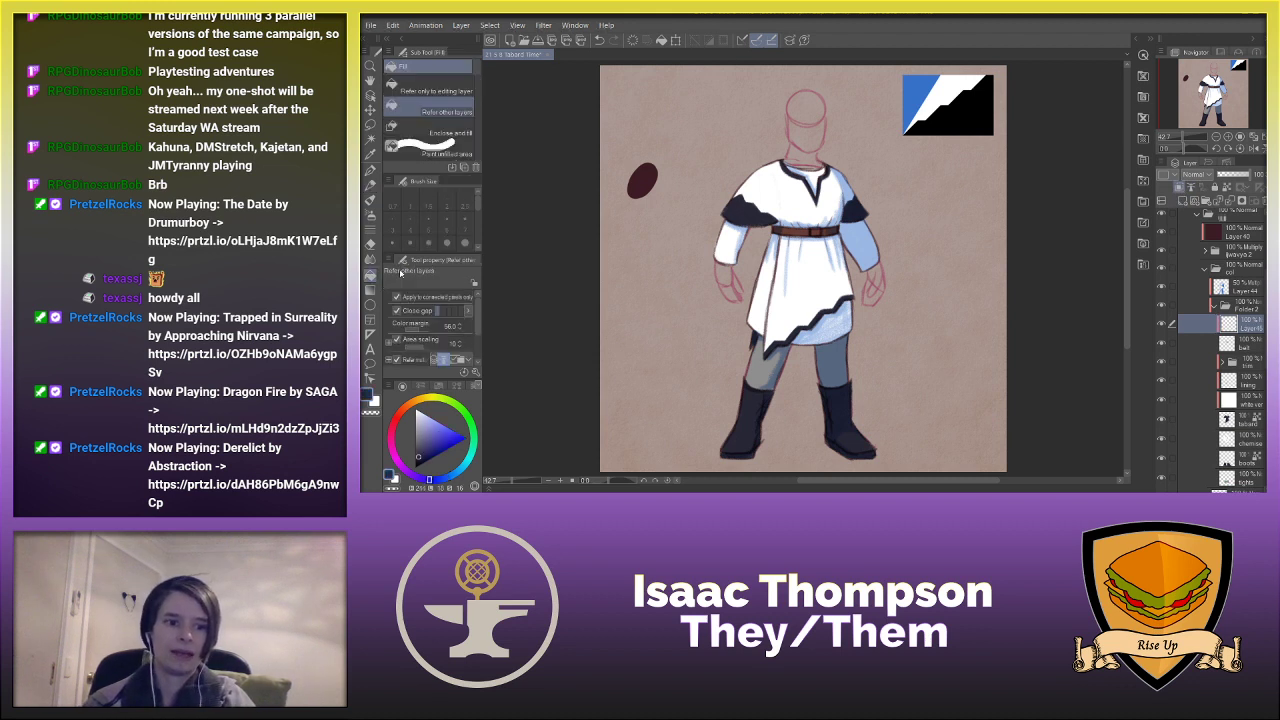
click(823, 233)
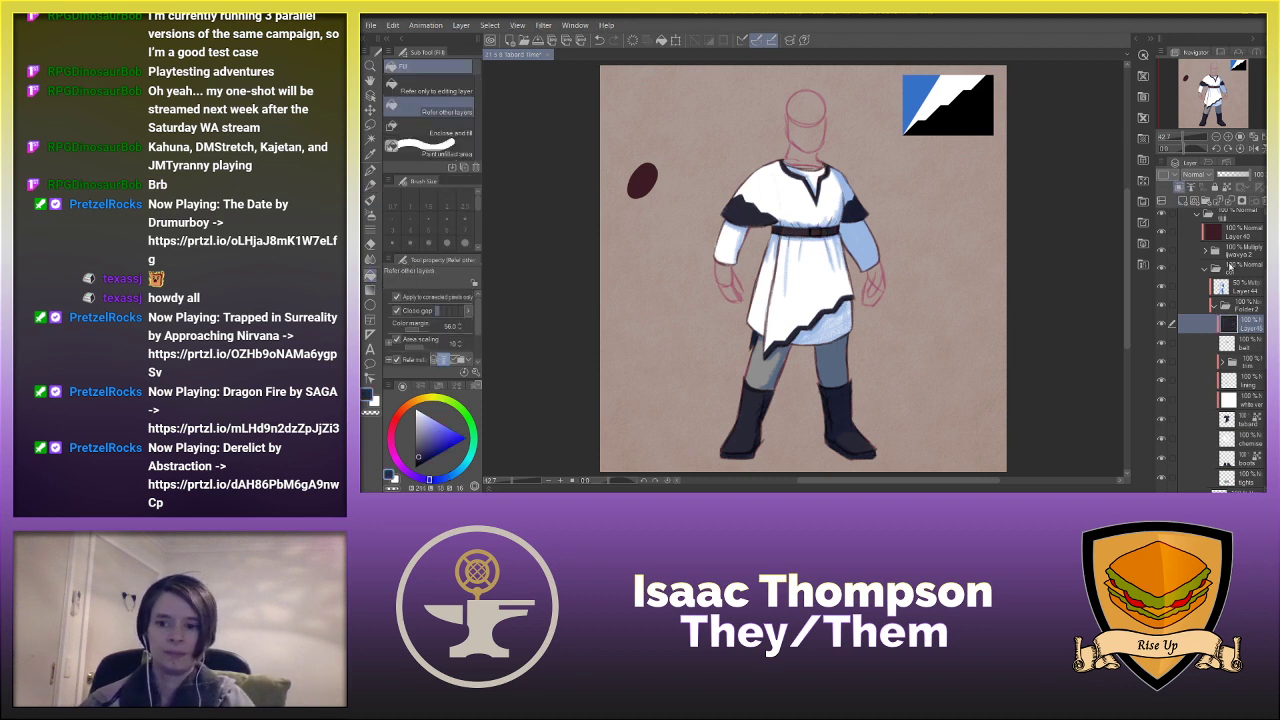
- Add a layer named buckle above the belt colour and pencil light grey buckle strokes on the belt's centre
click(1179, 188)
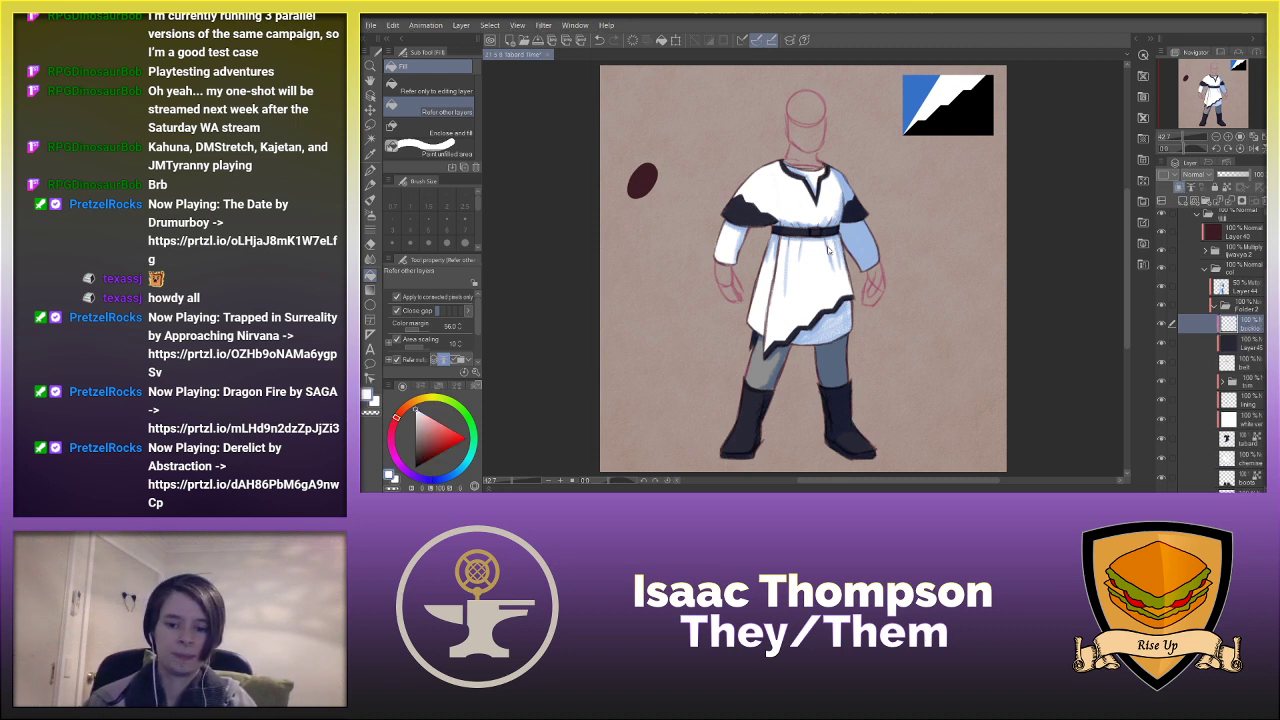
scroll(830, 243, up, 5)
key(p)
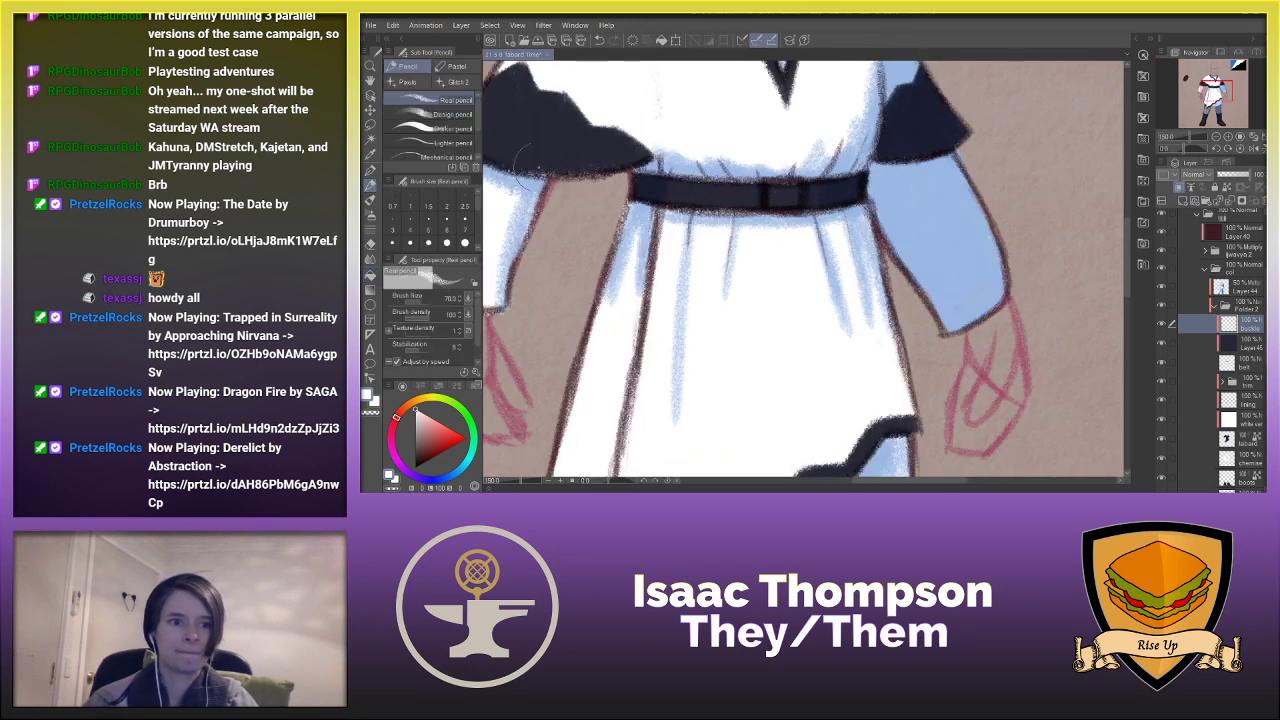
mouse_move(764, 194)
mouse_down()
mouse_move(764, 162)
mouse_move(764, 210)
mouse_up()
key(ctrl+z)
drag(802, 184, 803, 208)
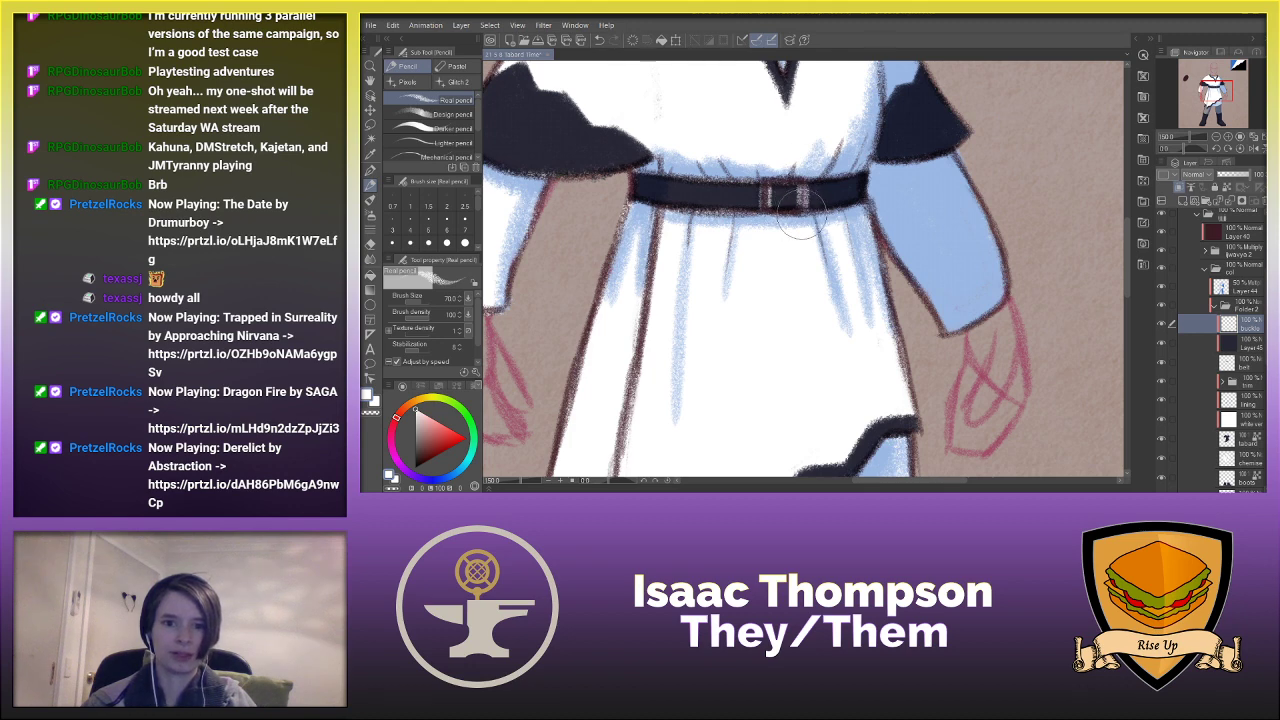
key(ctrl+0)
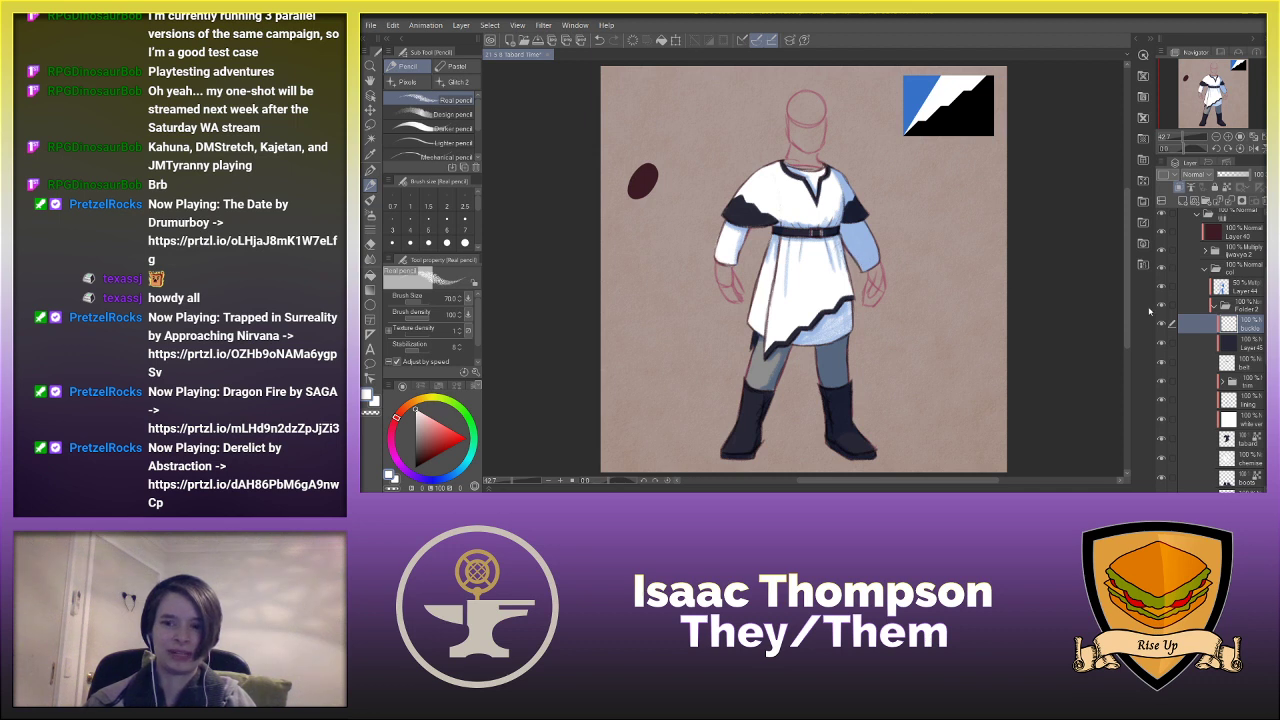
- Toggle the buckle layer's visibility to compare the belt with and without it, leaving the layer hidden
click(1162, 325)
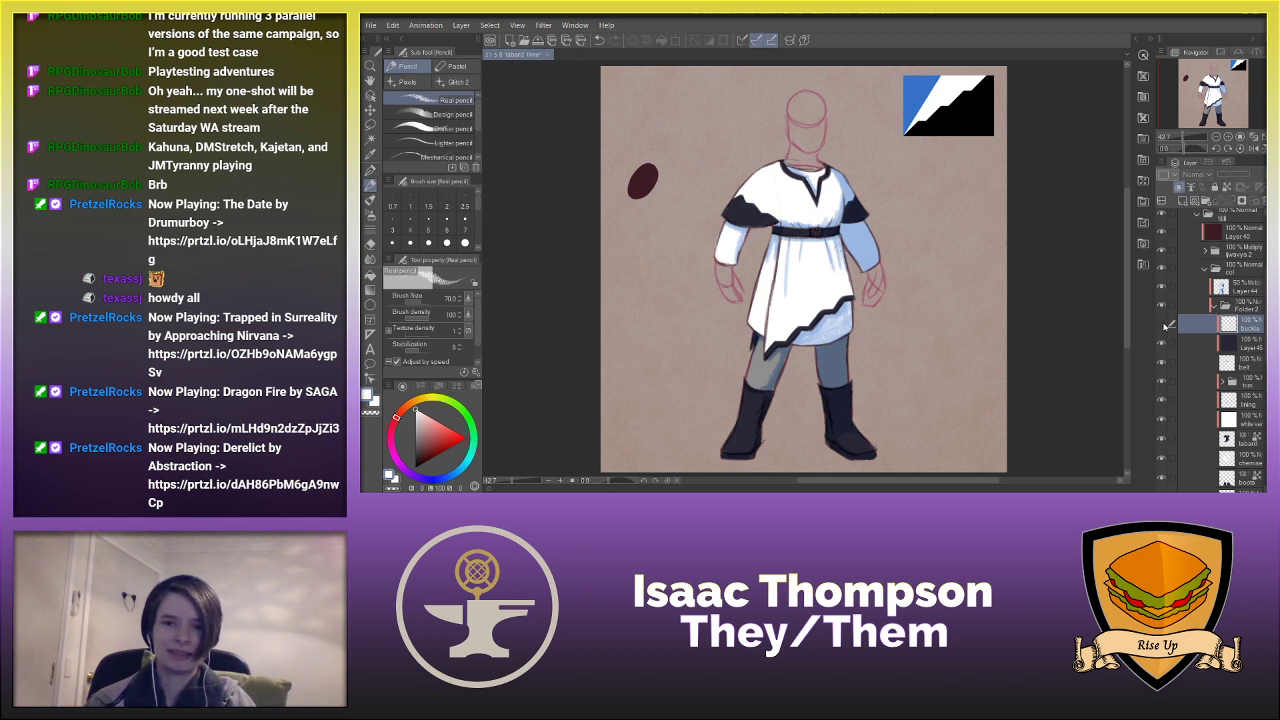
click(1162, 325)
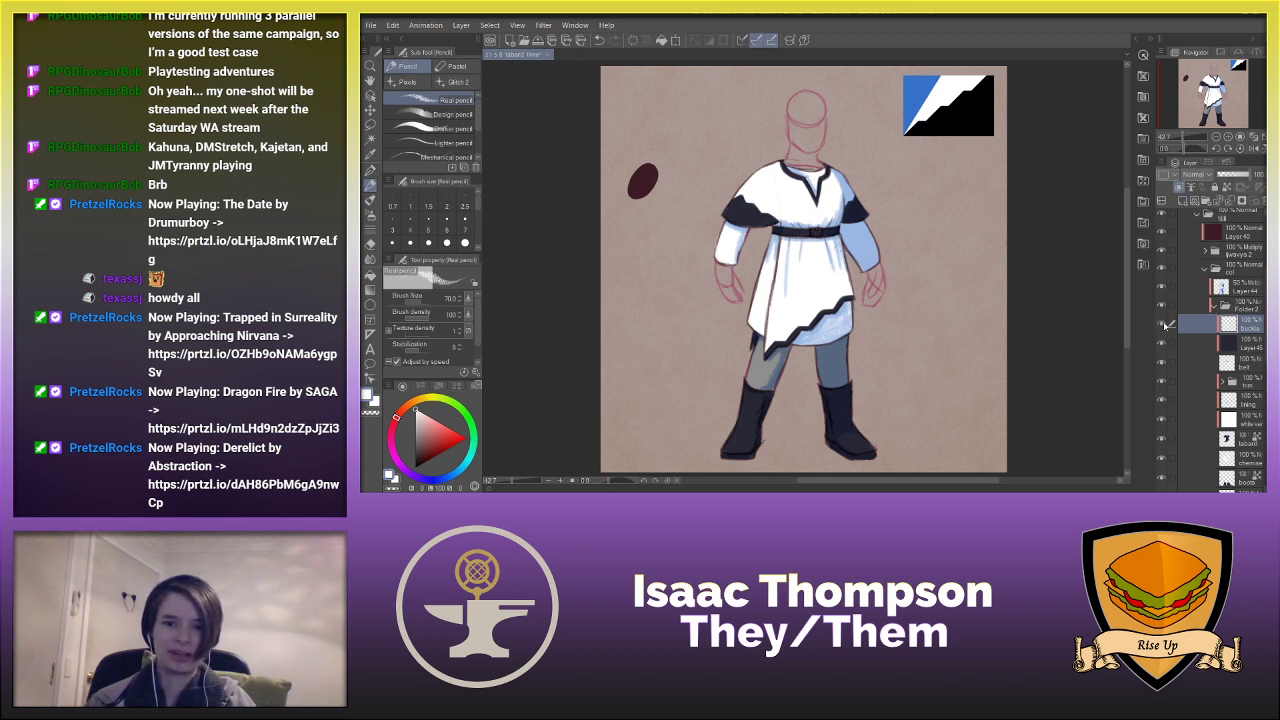
click(1162, 325)
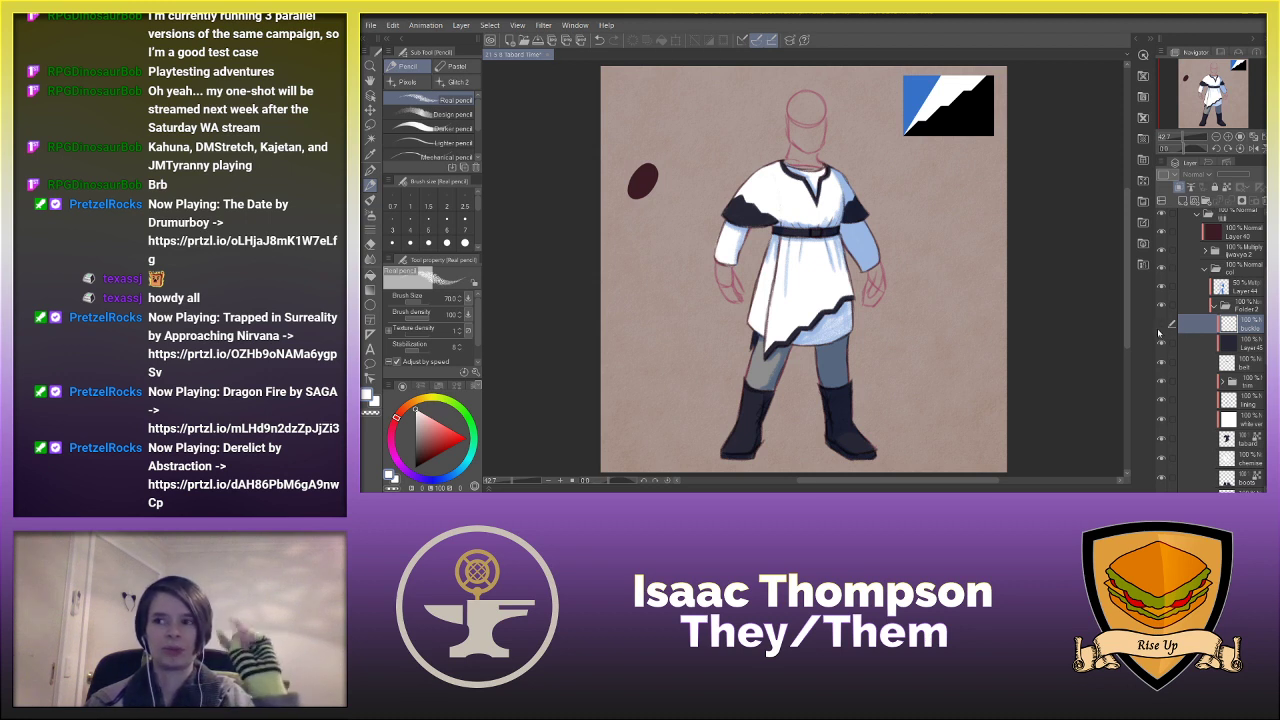
- Sample a lighter navy from the shaded boot and refill the belt colour layer and the boots with it
click(1195, 343)
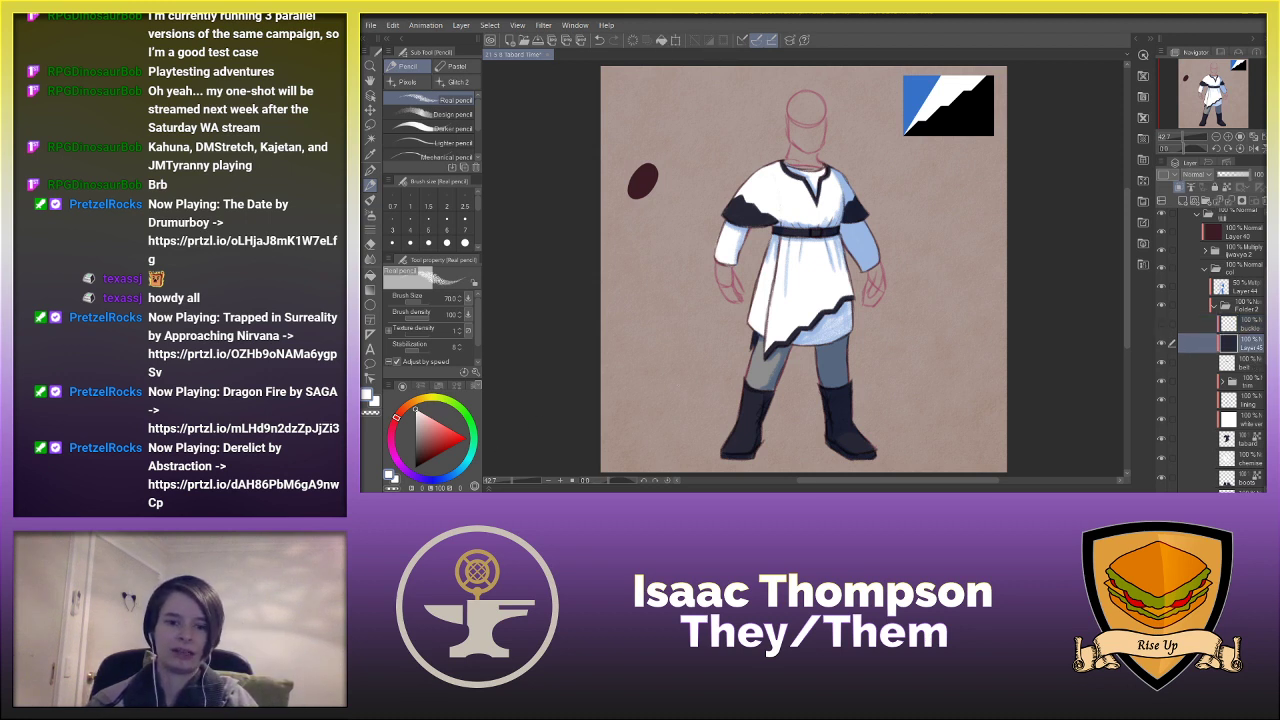
alt+click(752, 400)
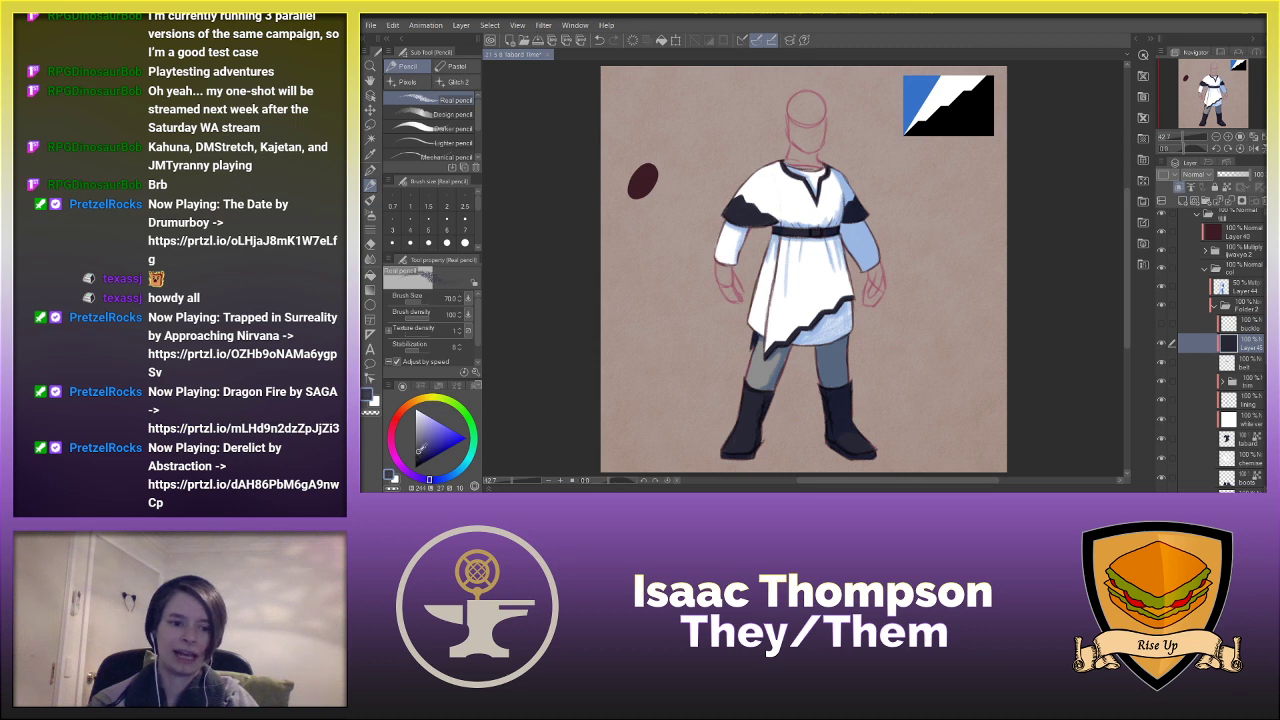
click(370, 275)
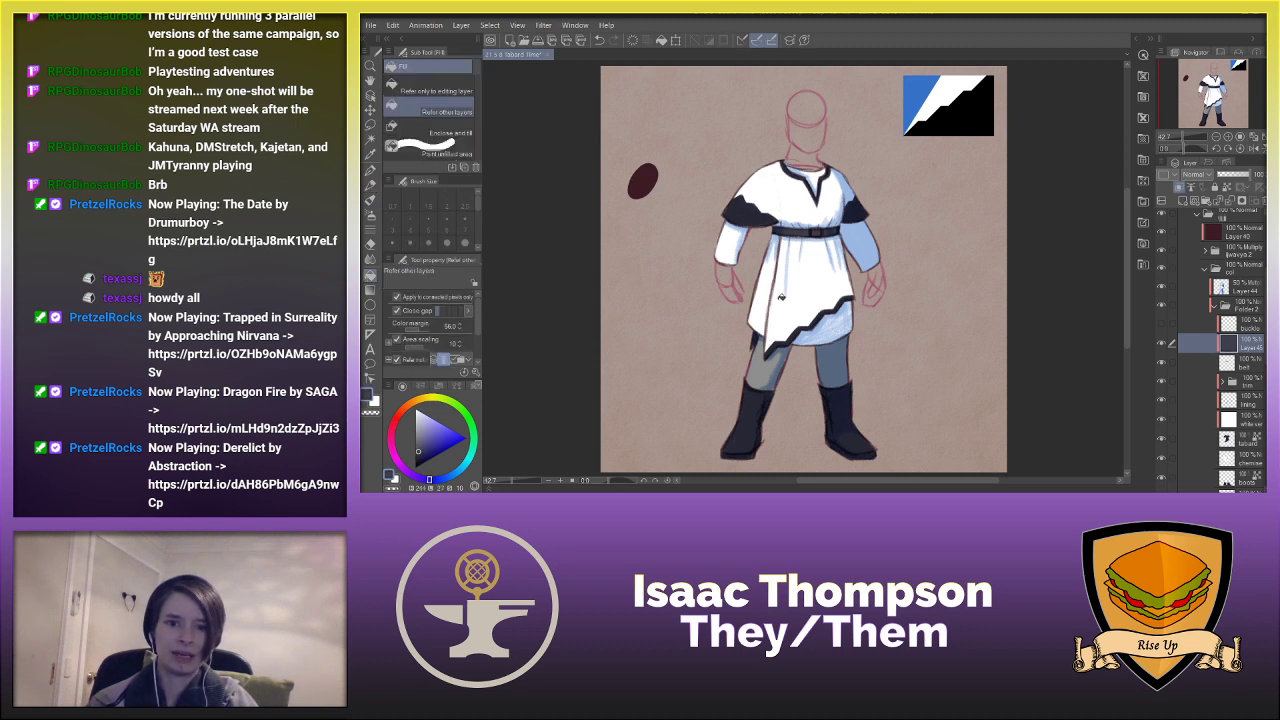
scroll(1223, 345, down, 3)
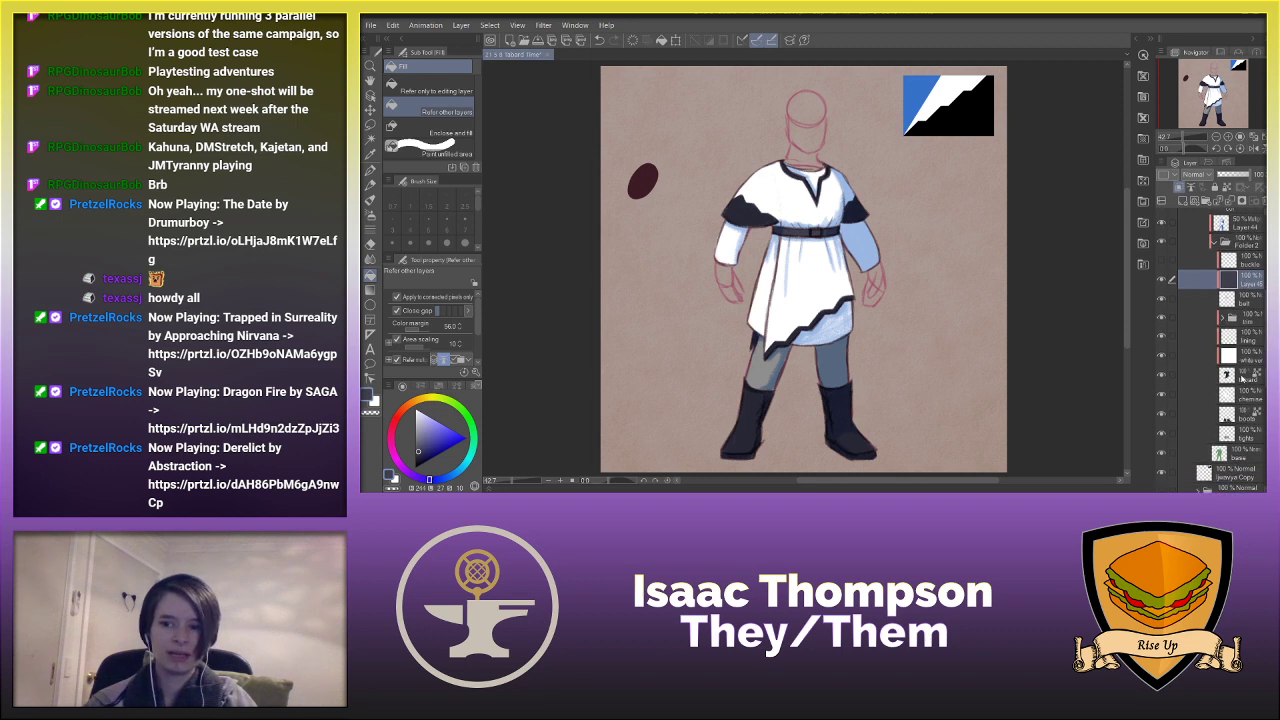
click(1242, 372)
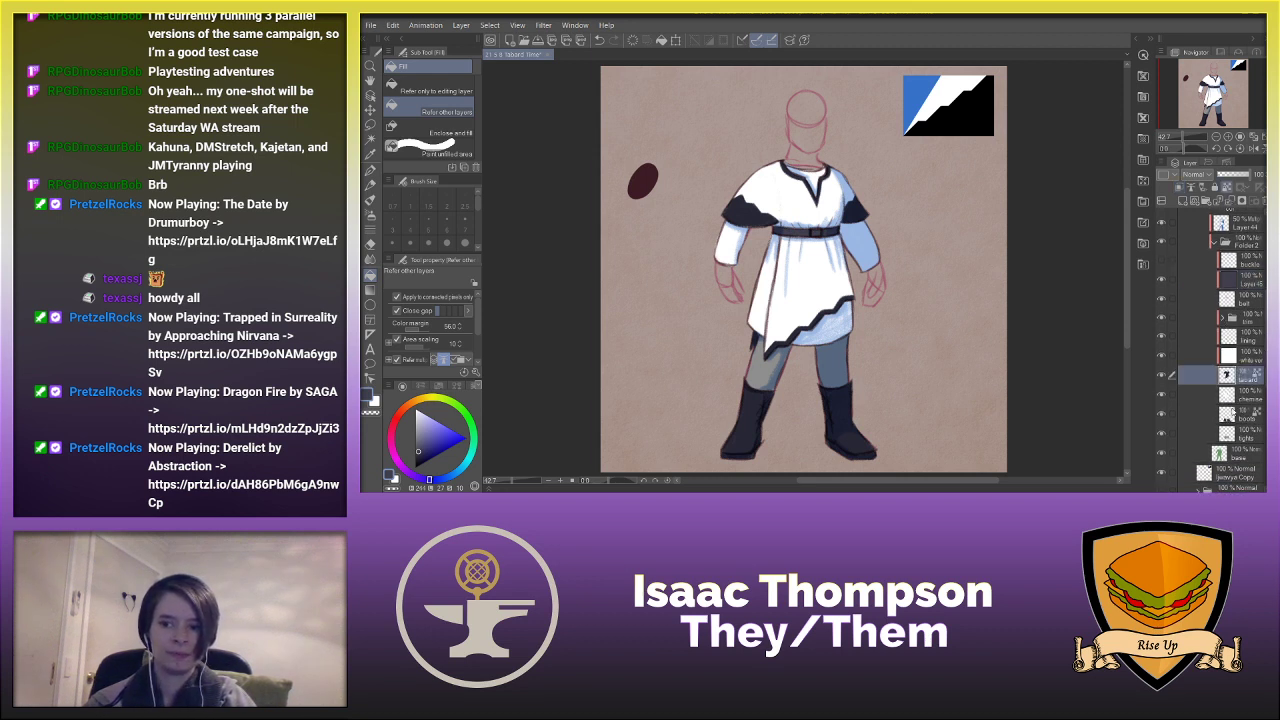
click(1240, 414)
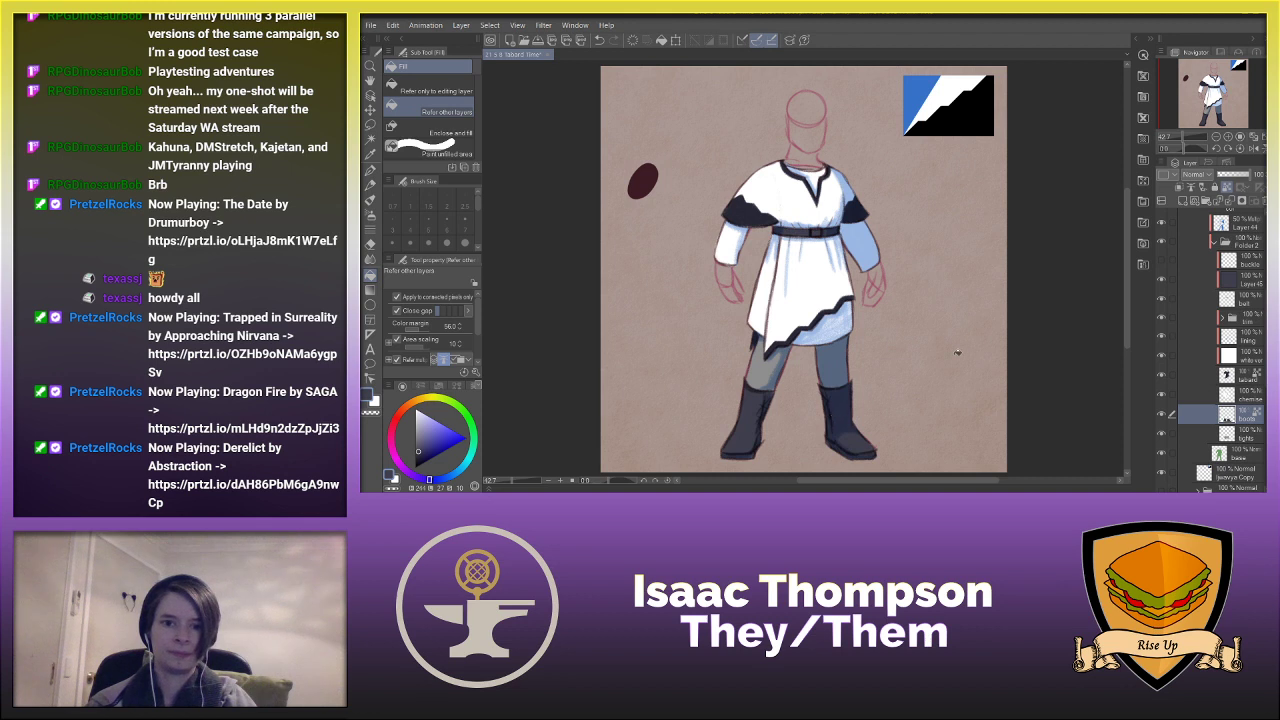
- Open the trim folder and refill its navy colour layer with the same lighter navy
click(1239, 282)
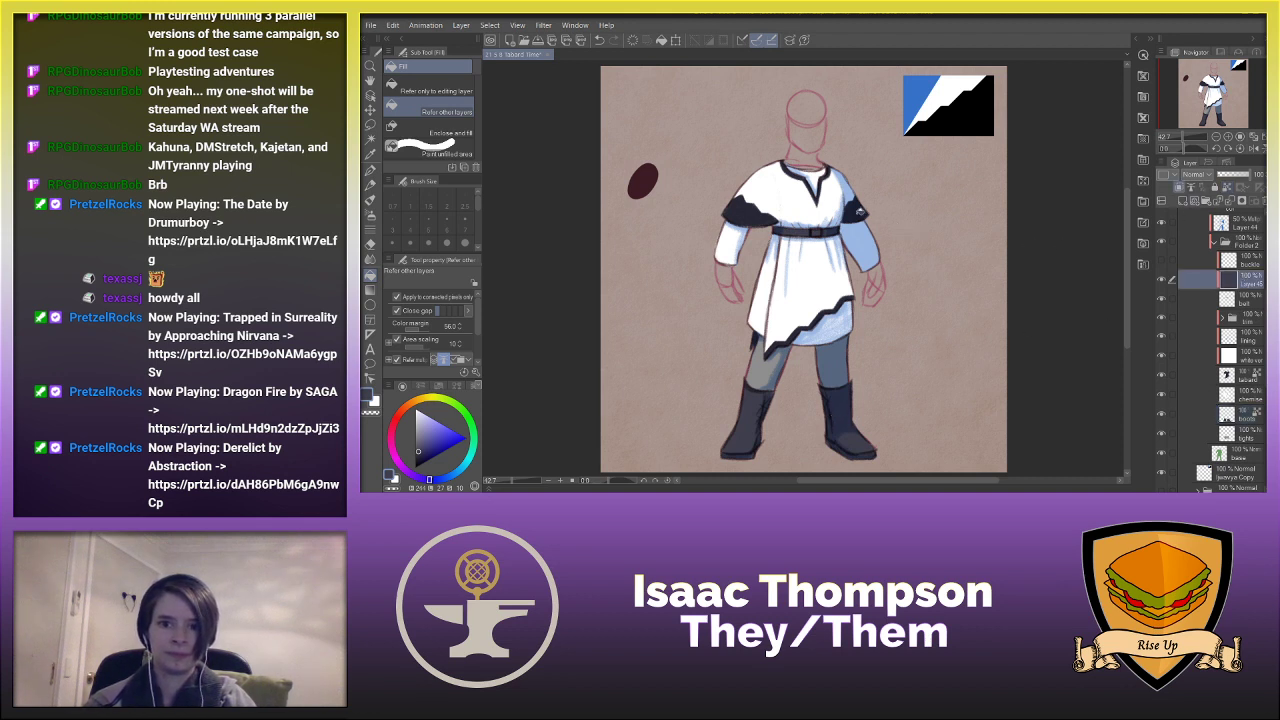
click(1223, 318)
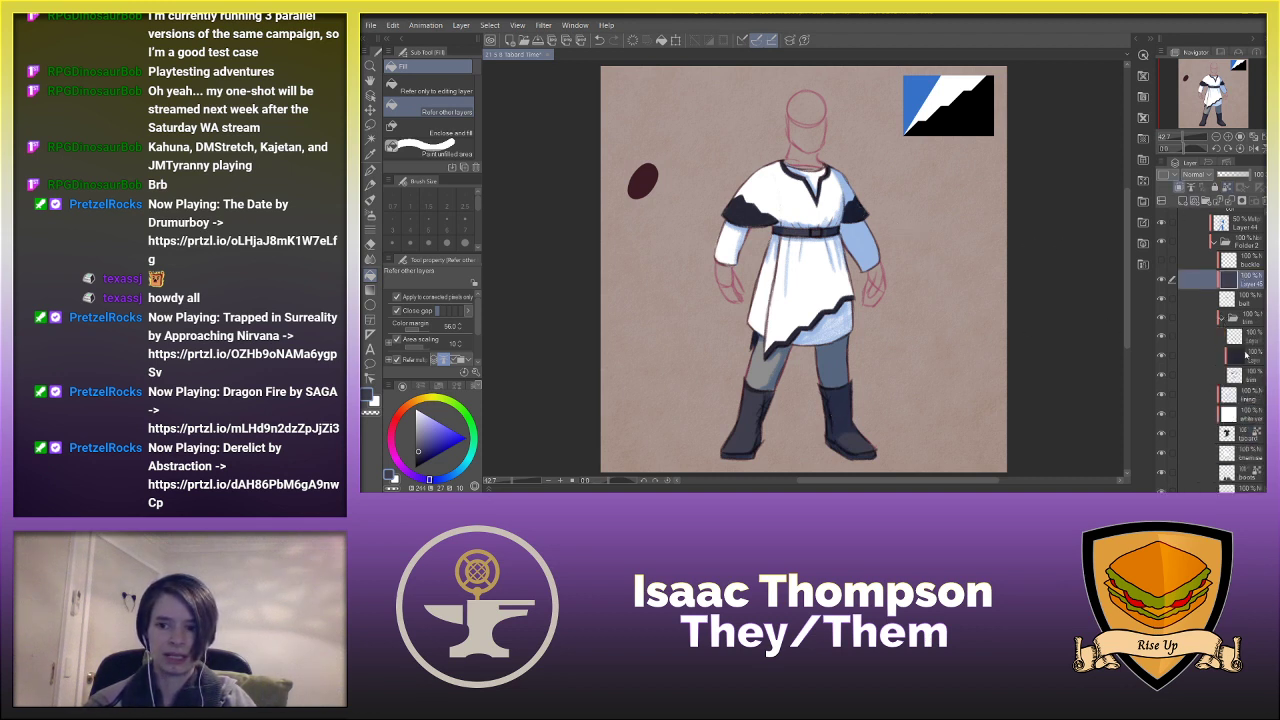
click(1240, 356)
click(858, 251)
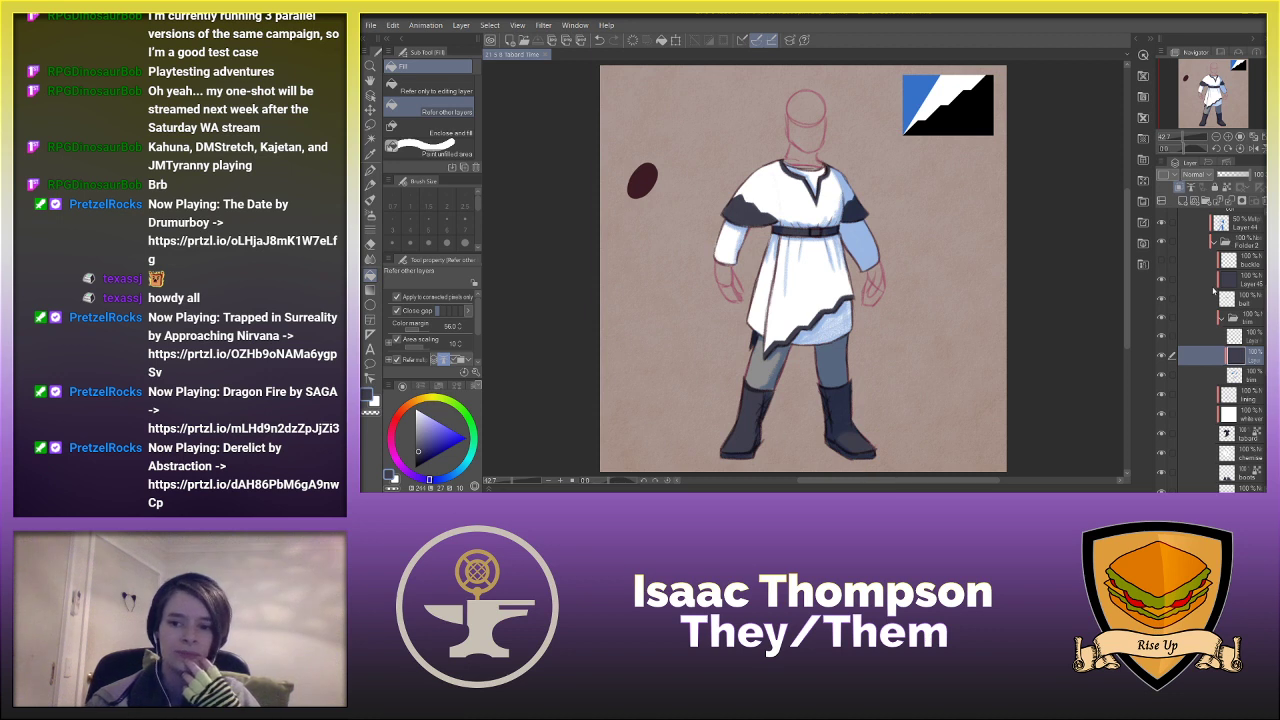
- Collapse the colour folder, open the Multiply line-art folder and make its unders layer active after checking it by toggling visibility
drag(1266, 283, 1266, 267)
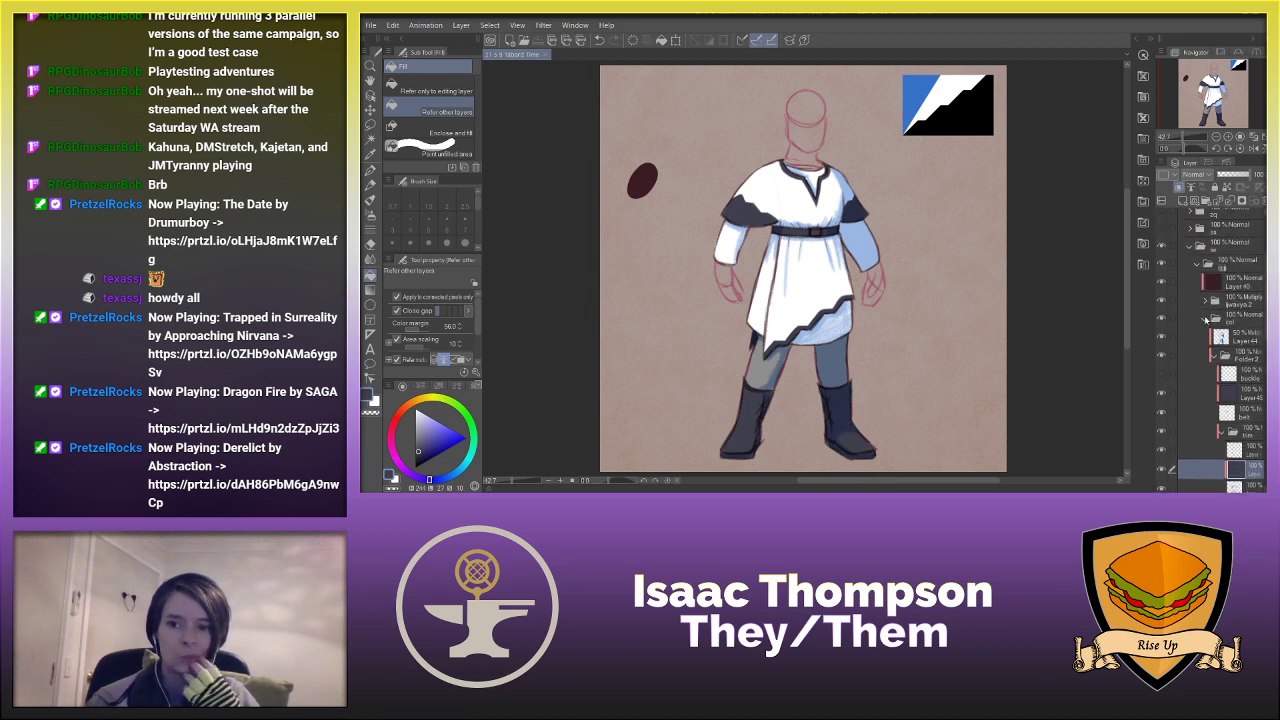
click(1206, 318)
click(1206, 301)
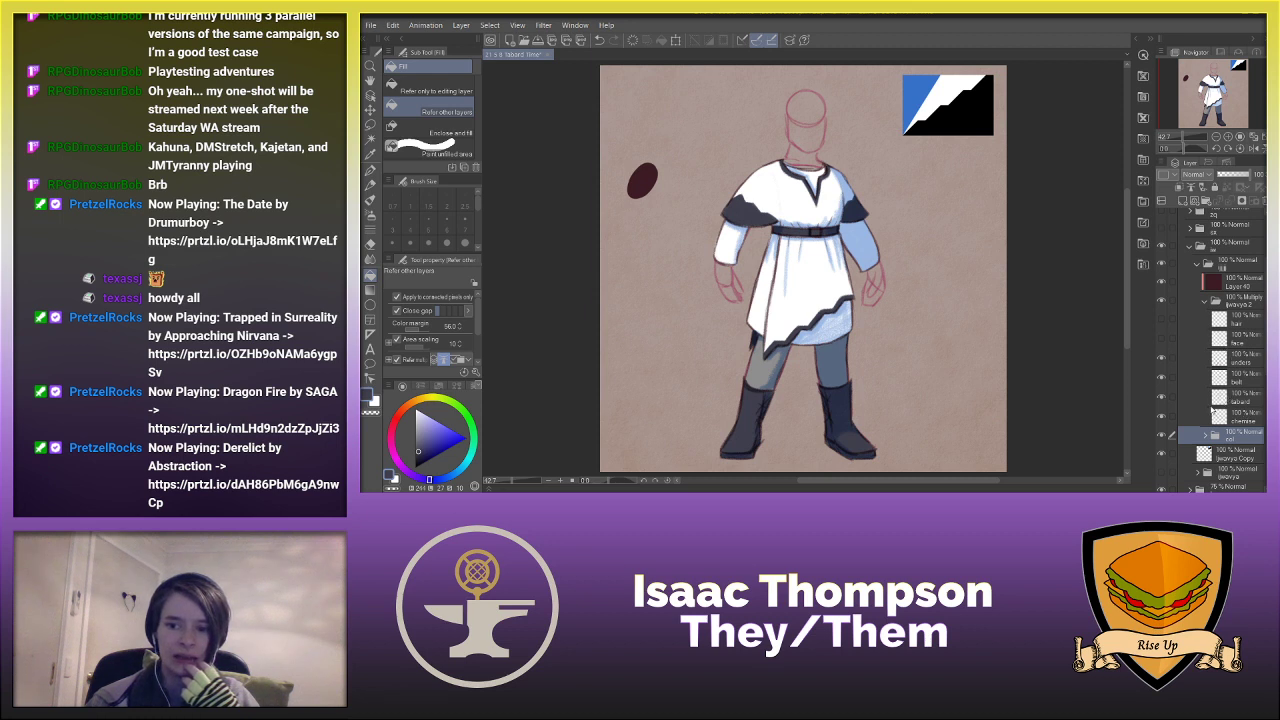
click(1161, 359)
click(1161, 358)
click(1238, 359)
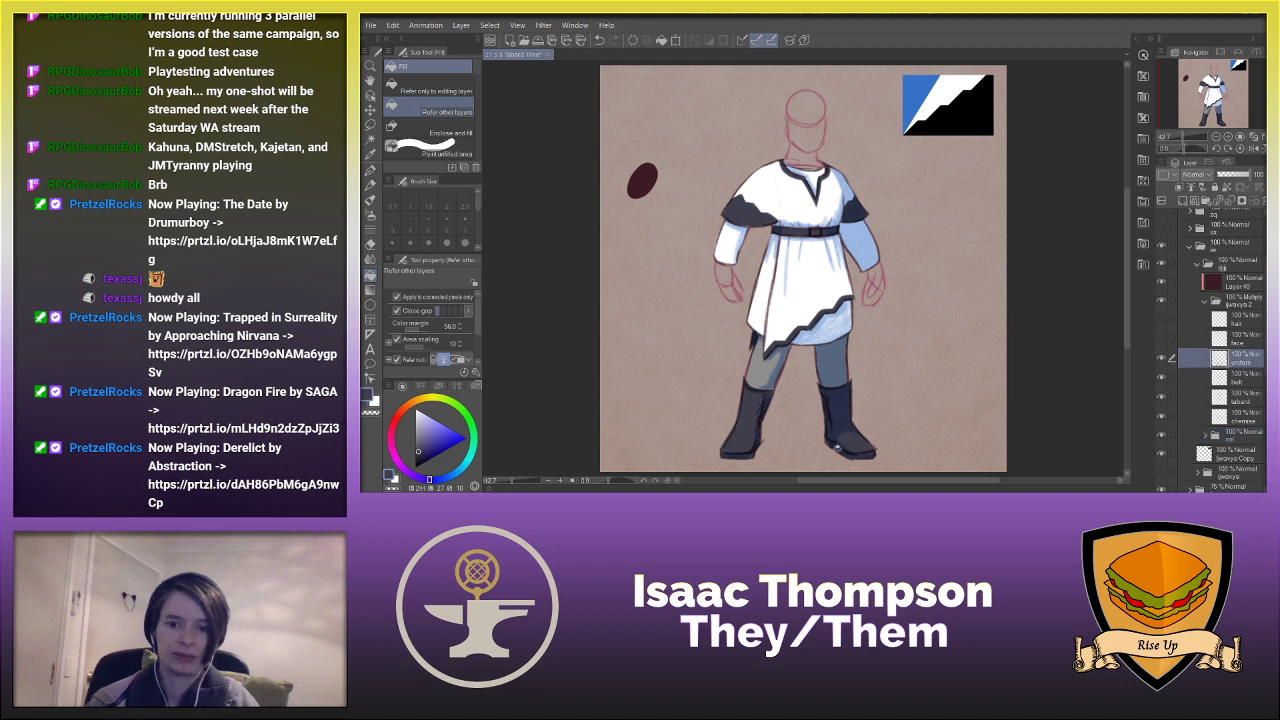
- Erase the stray line marks sticking out from the boot's inner edge with the transparent pencil, reducing the brush size to 25
scroll(748, 456, up, 4)
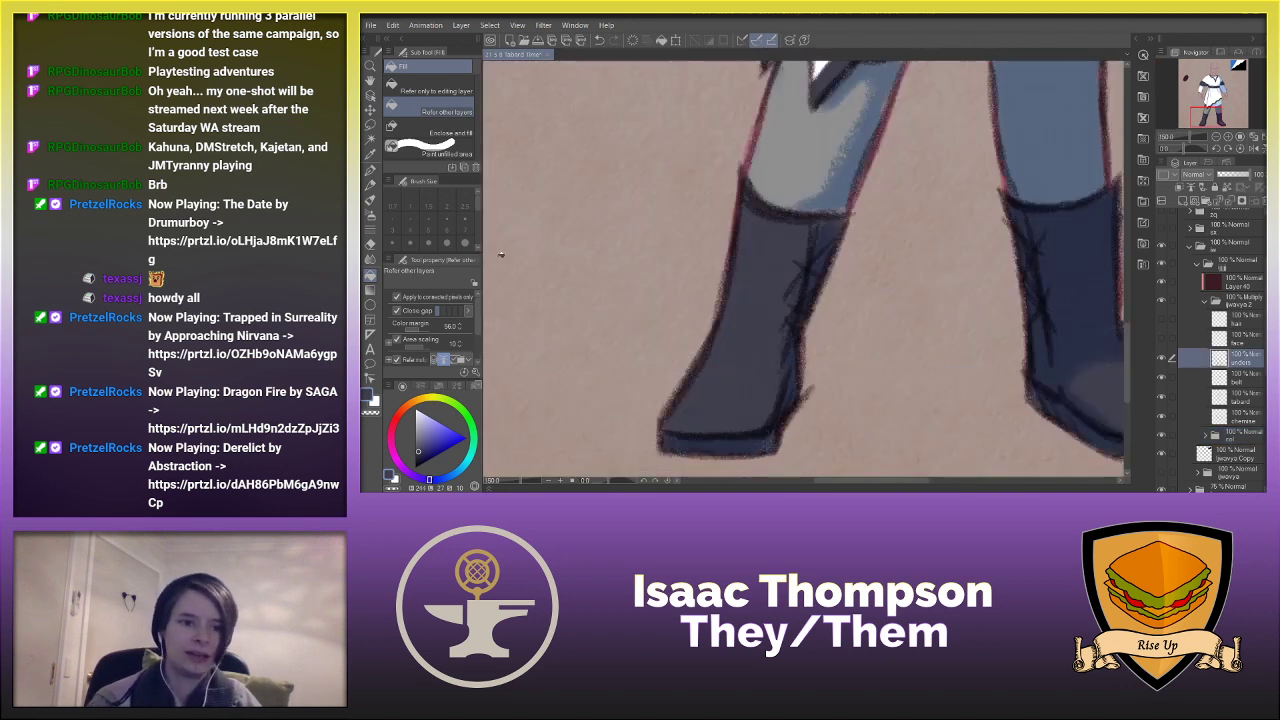
click(370, 186)
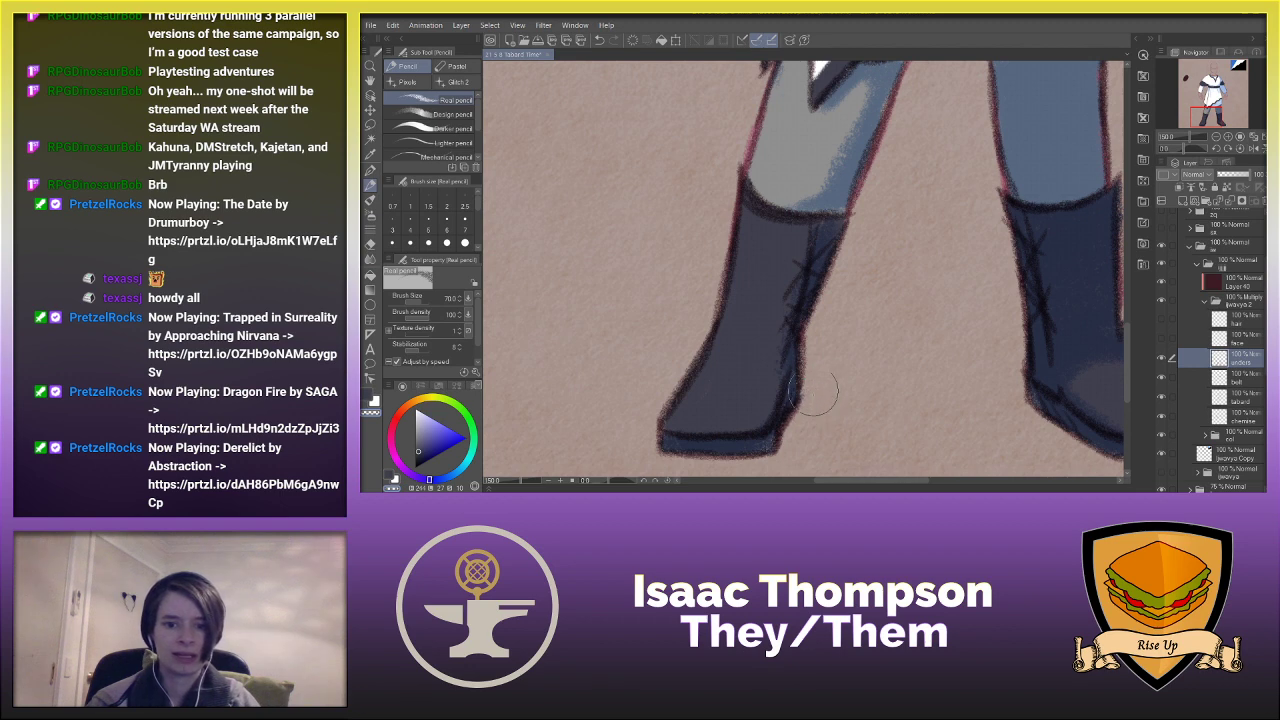
key(bracketleft)
key(bracketleft)
key(bracketleft)
key(bracketleft)
key(bracketleft)
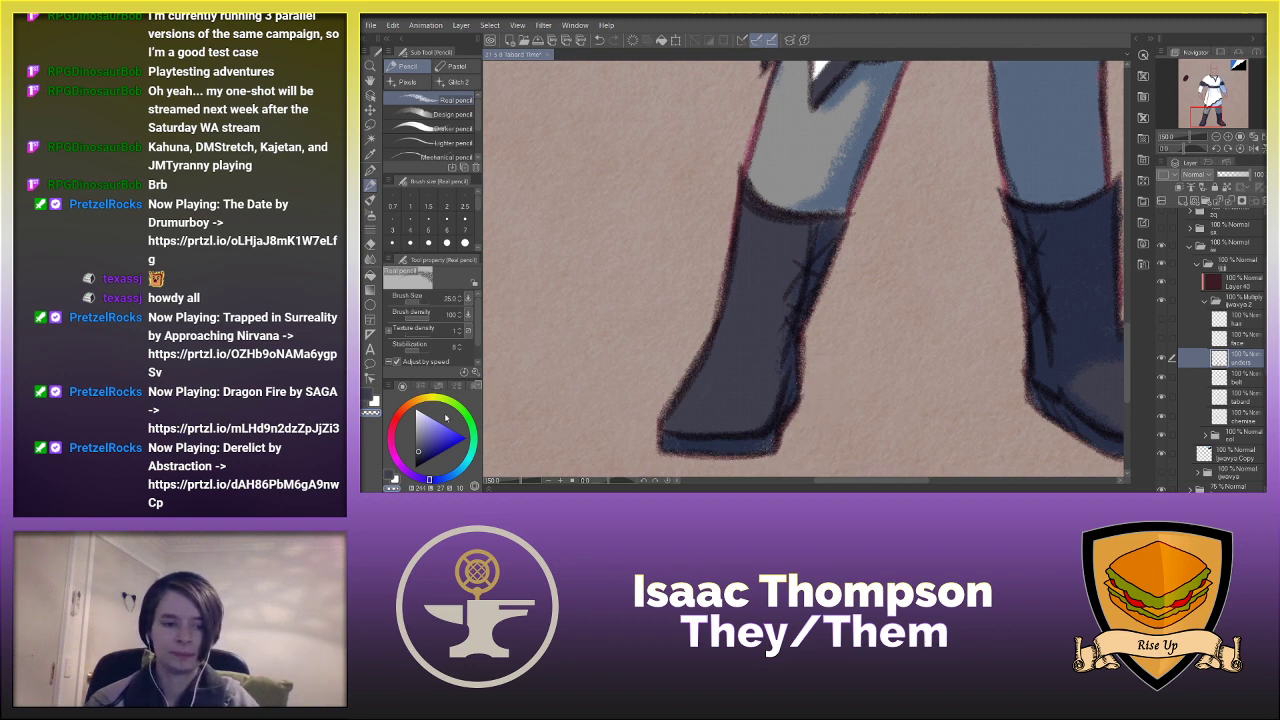
click(372, 398)
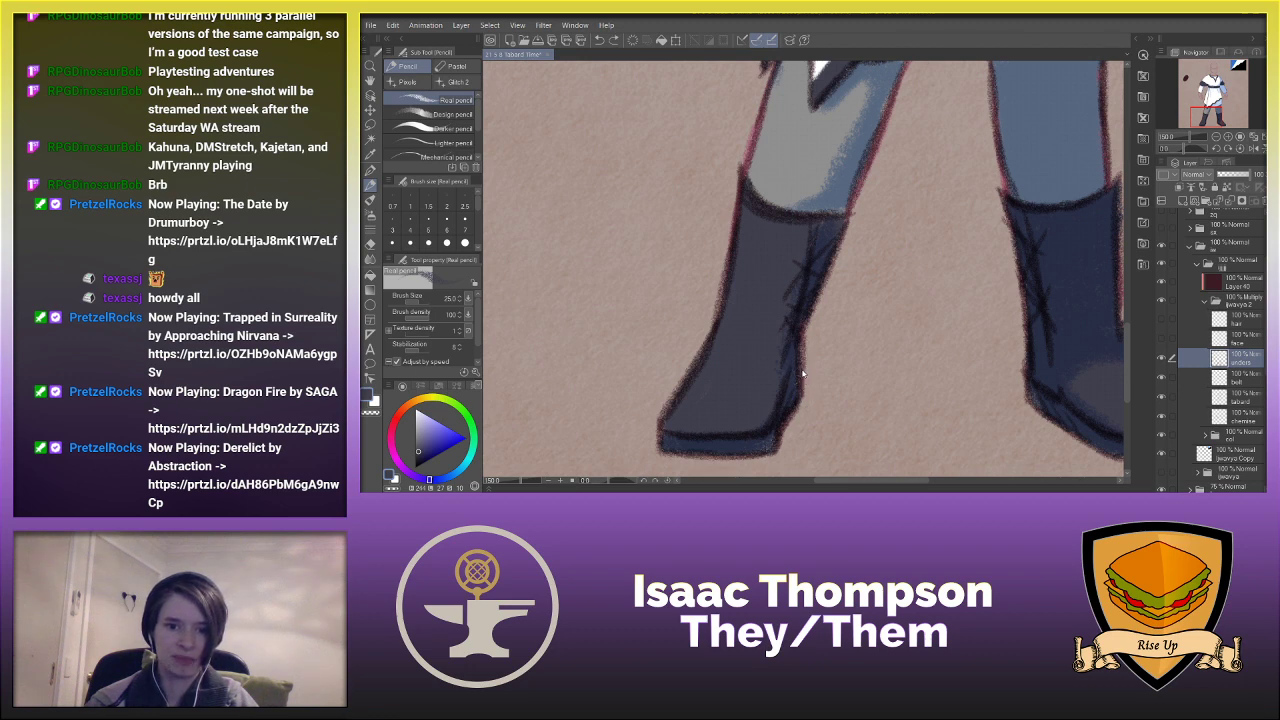
drag(802, 356, 802, 400)
key(ctrl+z)
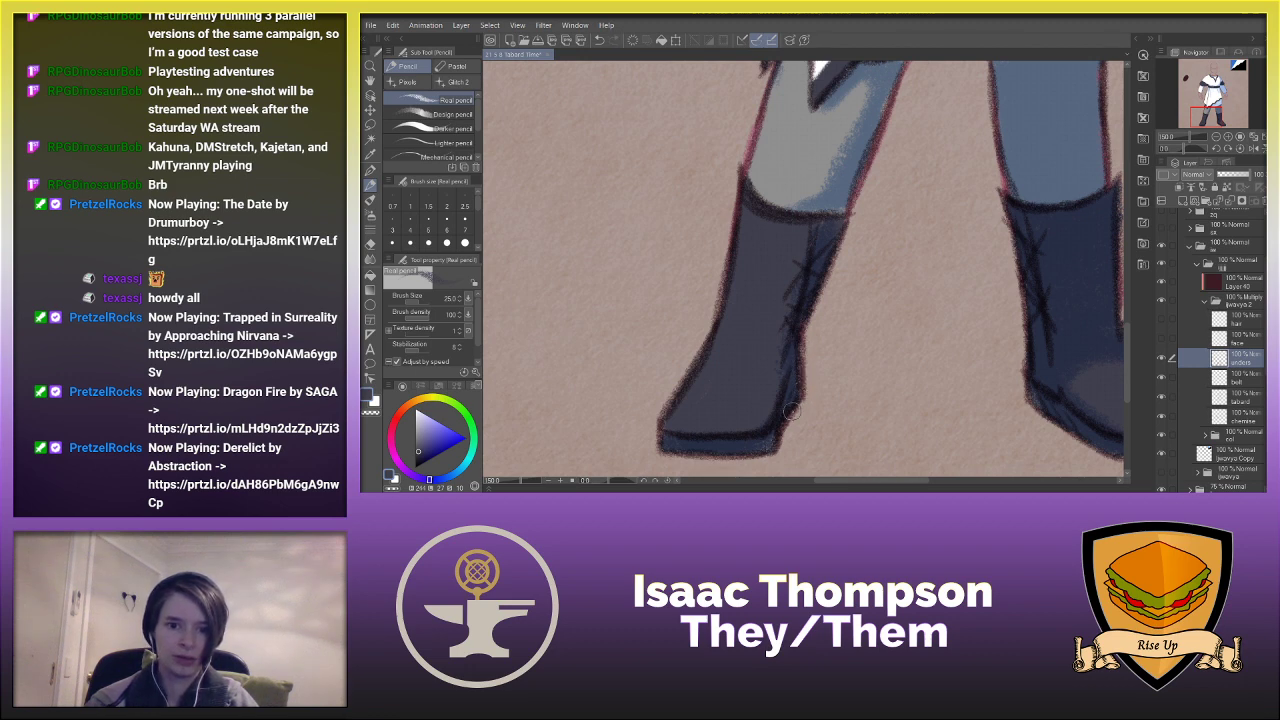
drag(877, 479, 914, 479)
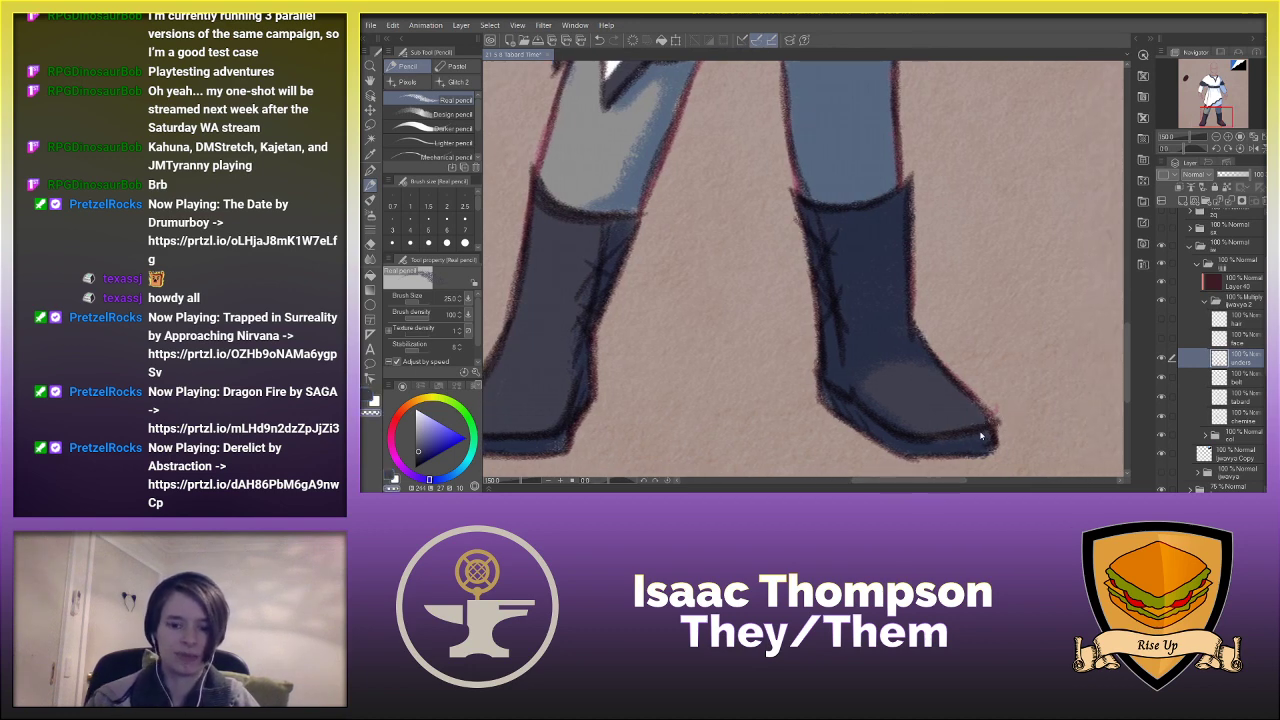
scroll(981, 435, down, 5)
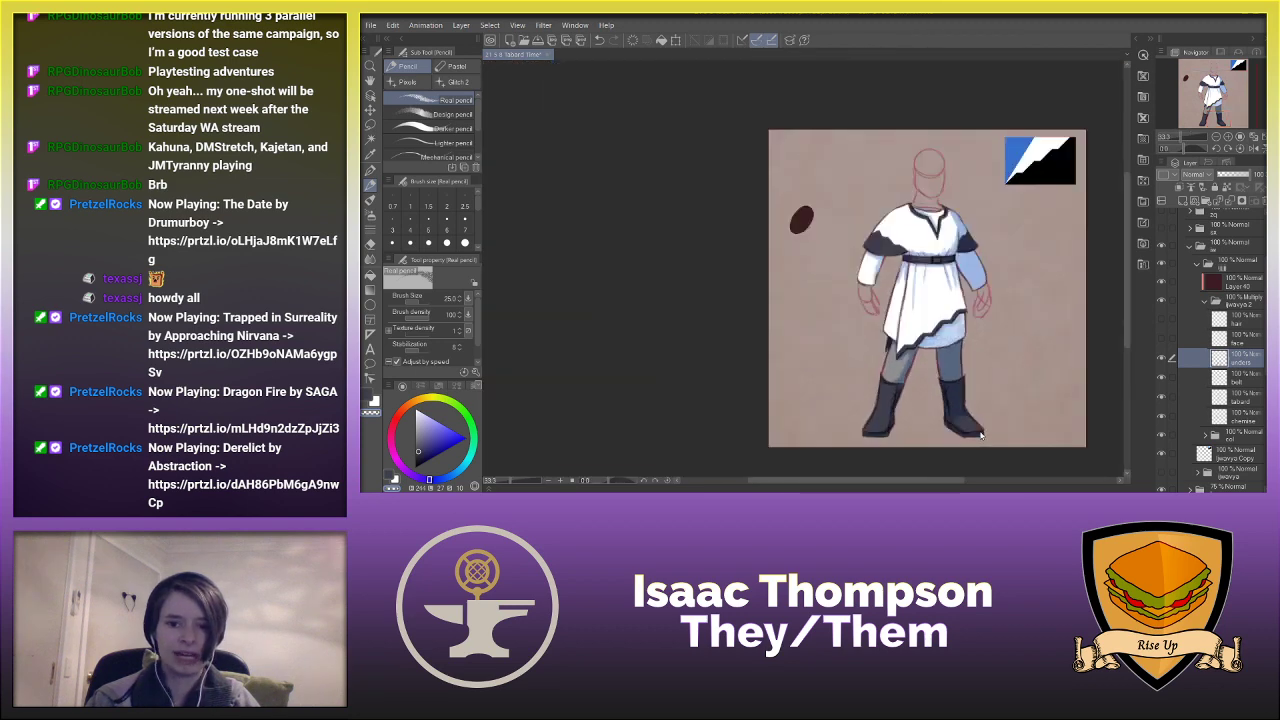
scroll(979, 431, up, 1)
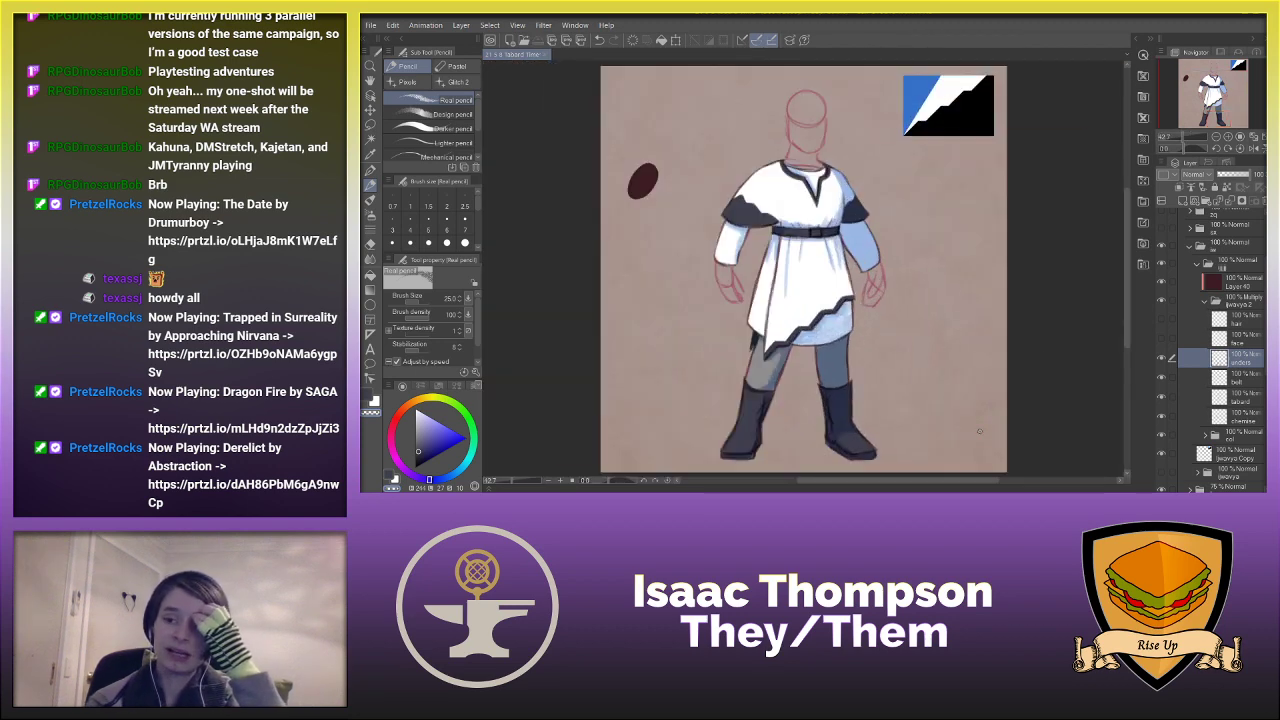
- Collapse and hide the white tabard variant's folder, and hide the base figure folder
click(1190, 246)
click(1161, 246)
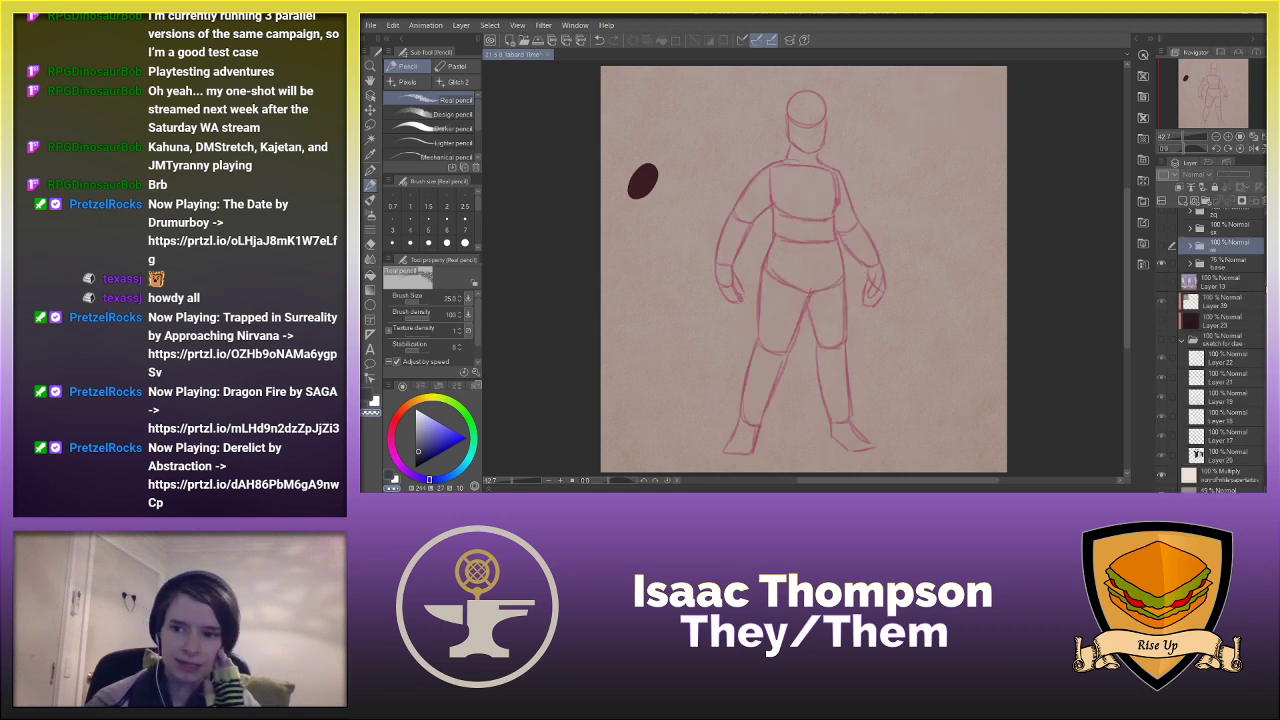
scroll(1182, 313, up, 5)
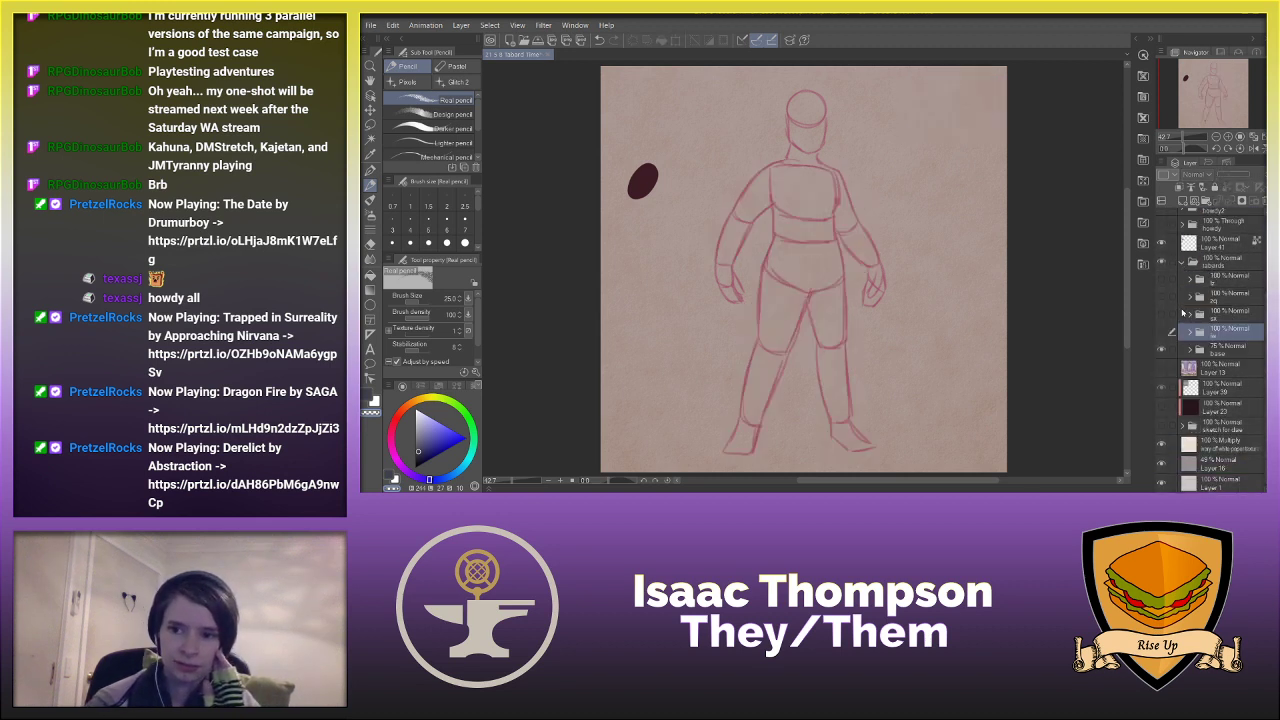
click(1162, 350)
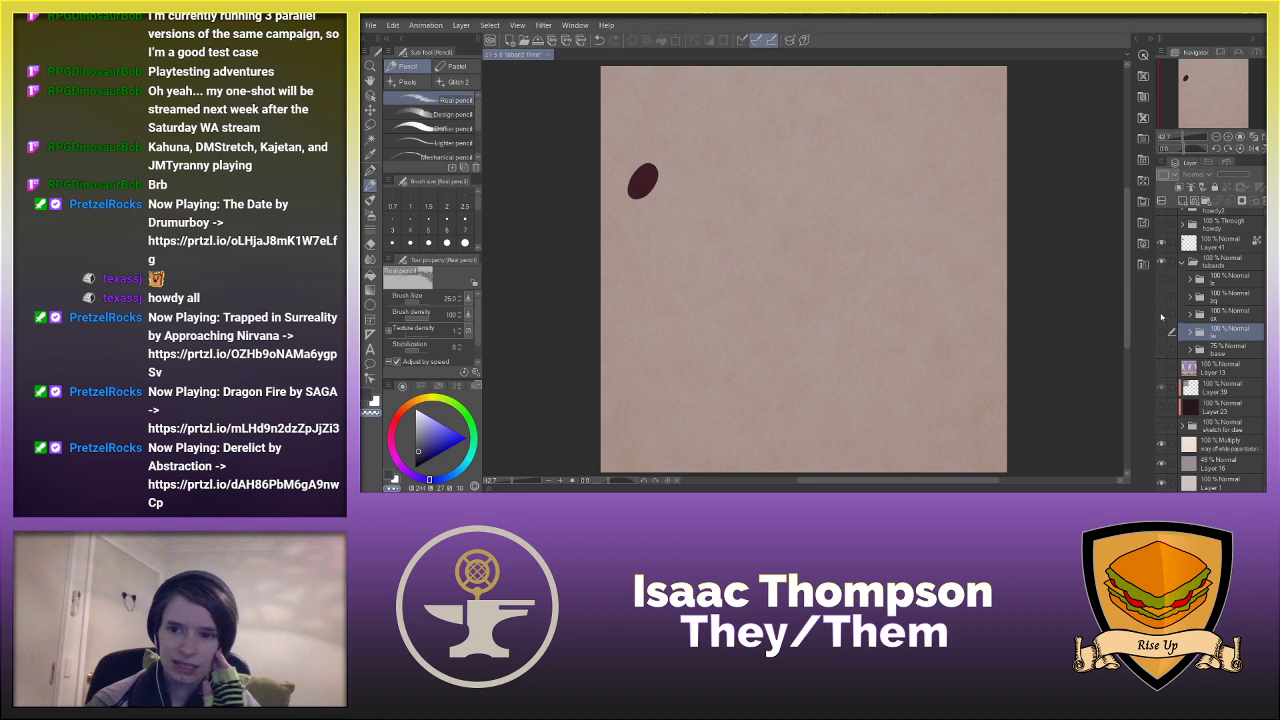
- Check the other three tabard variants one at a time by toggling each variant folder's visibility
click(1161, 316)
click(1161, 316)
click(1162, 300)
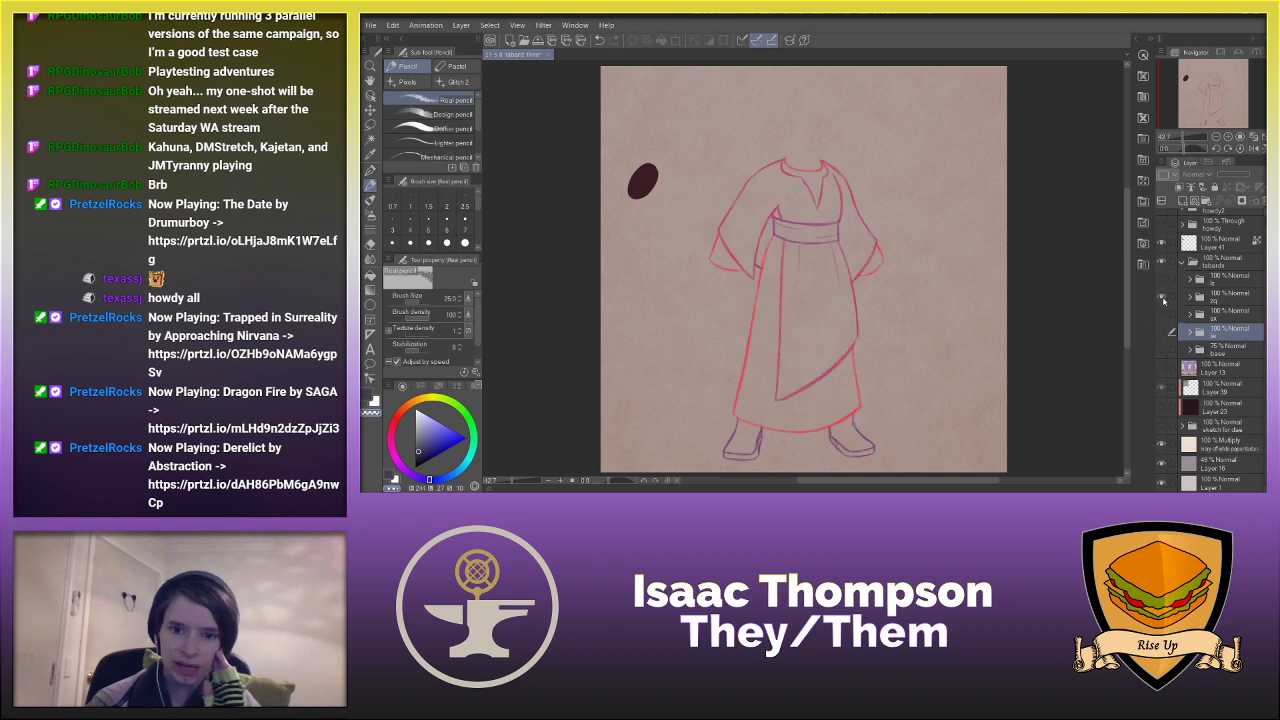
click(1161, 299)
click(1161, 282)
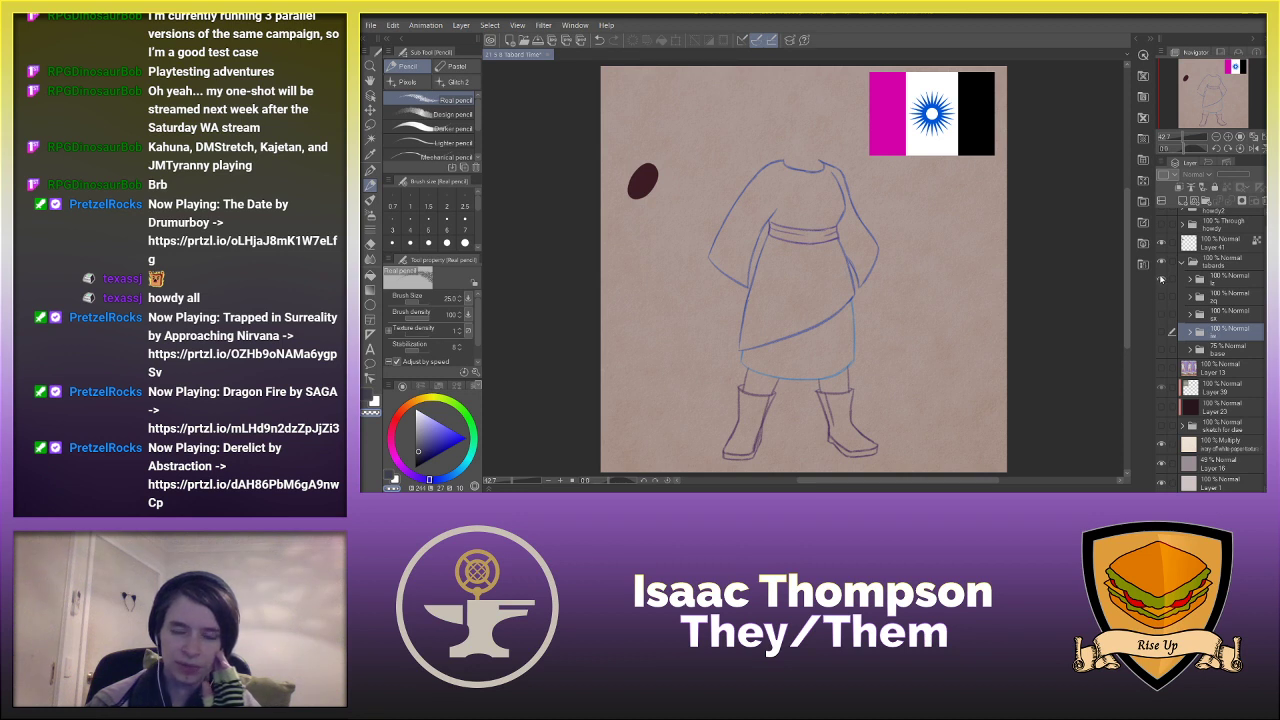
click(1162, 281)
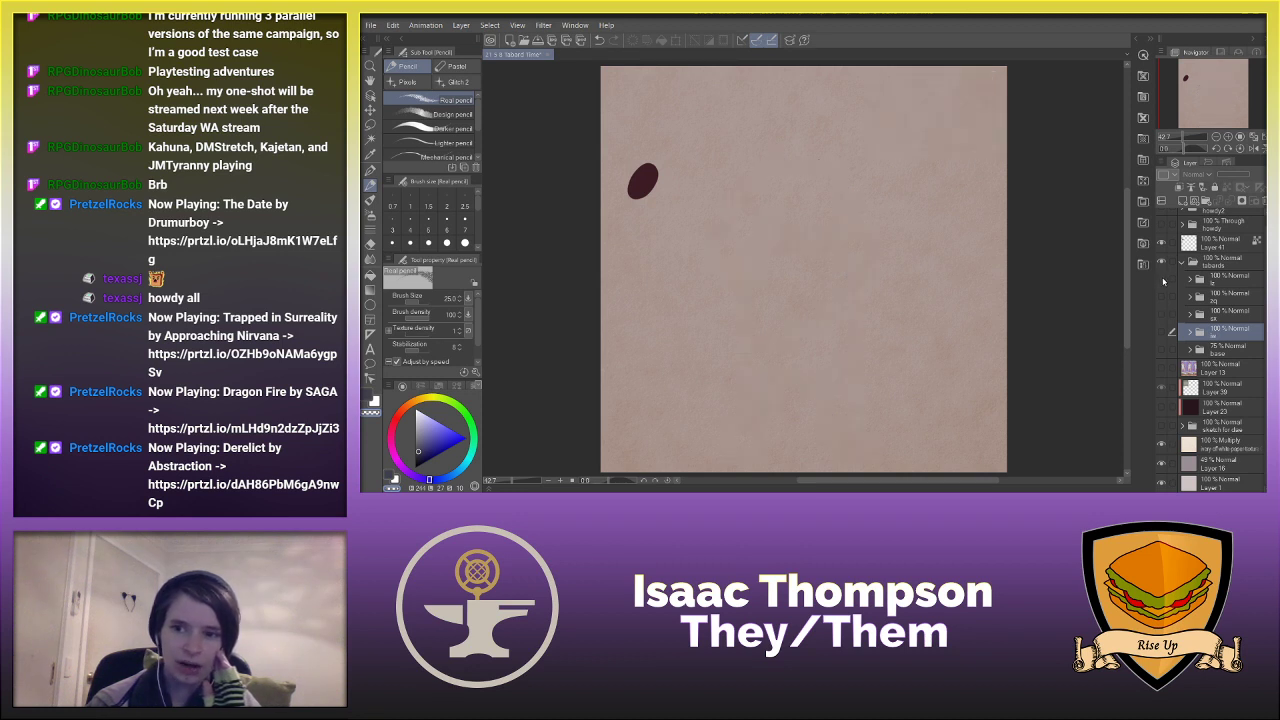
- Show the base figure folder, duplicate its Layer 15 sketch, hide the original and make the copy active
click(1162, 350)
click(1190, 351)
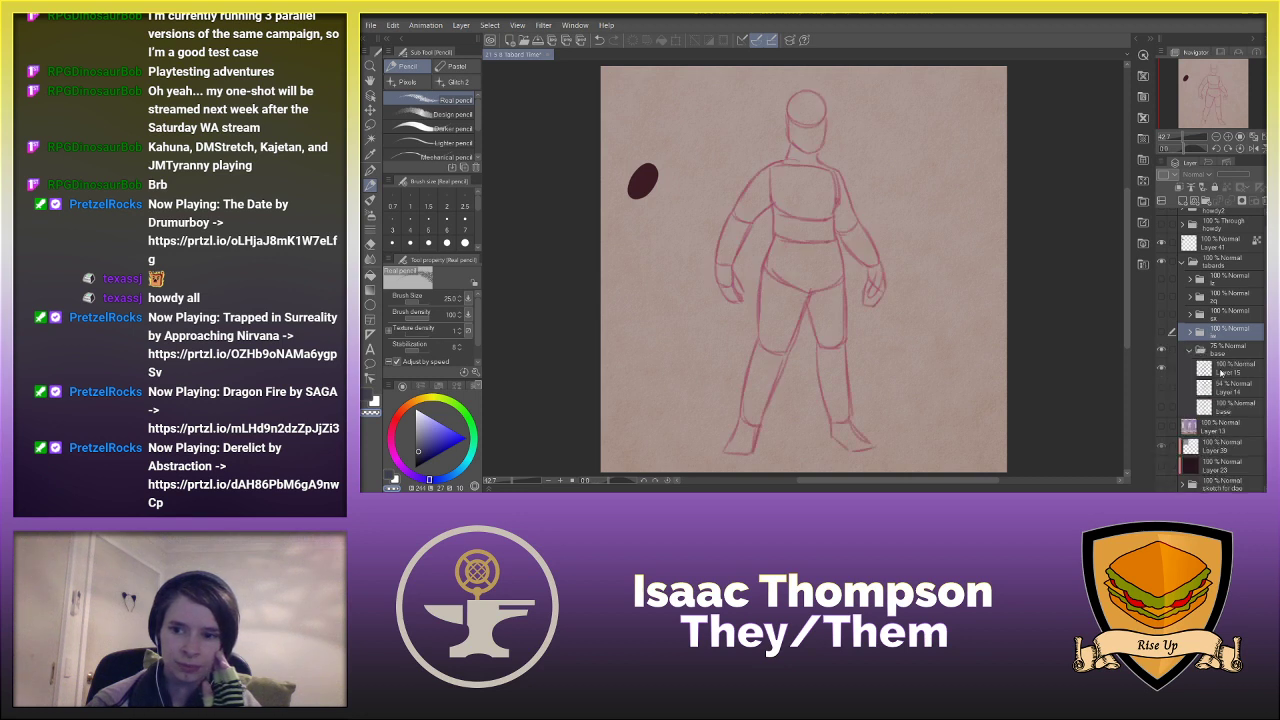
click(1220, 371)
key(ctrl+a)
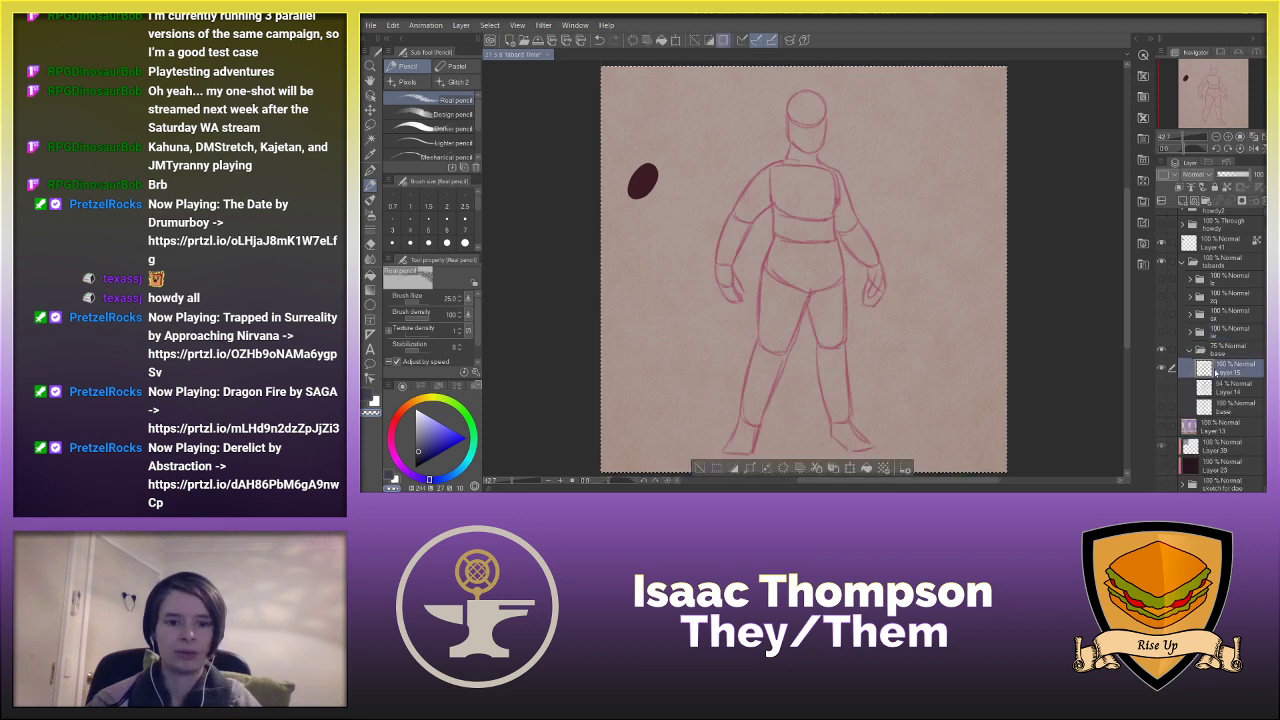
key(ctrl+v)
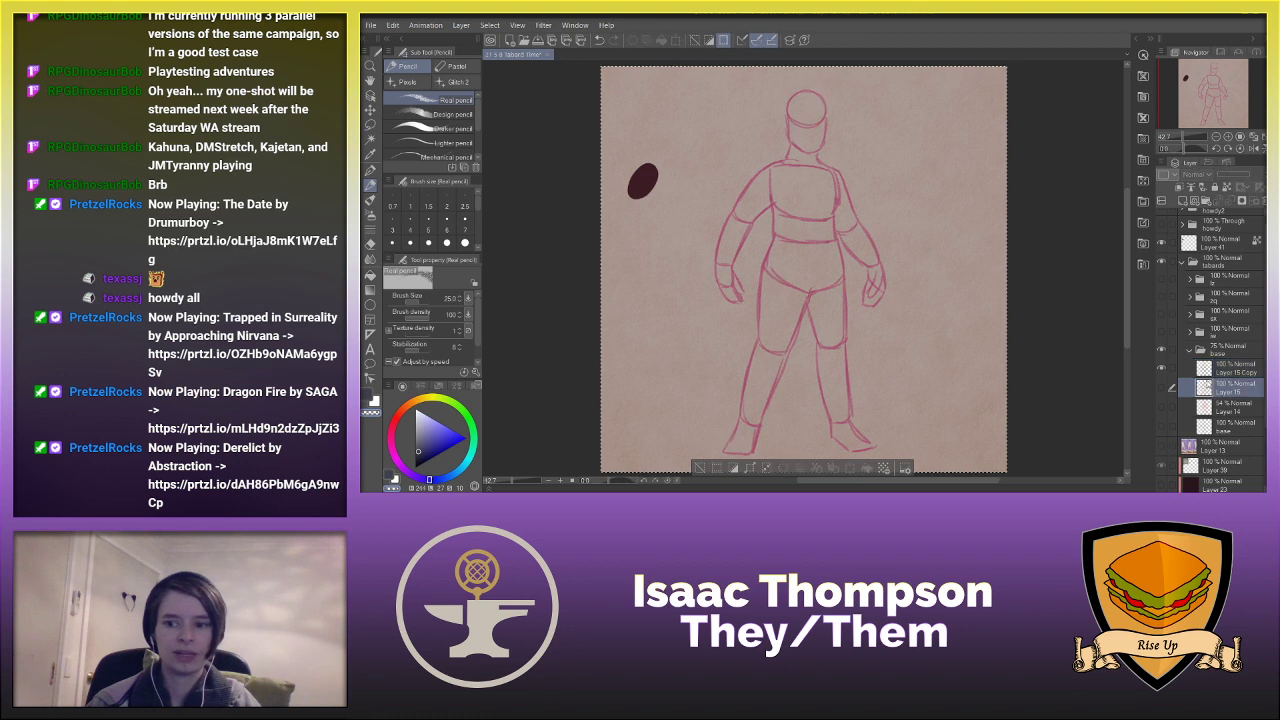
click(1218, 370)
- Lasso and delete the hips and legs on the copied base sketch, and show the white and green-outlined tabard variants over it
click(370, 126)
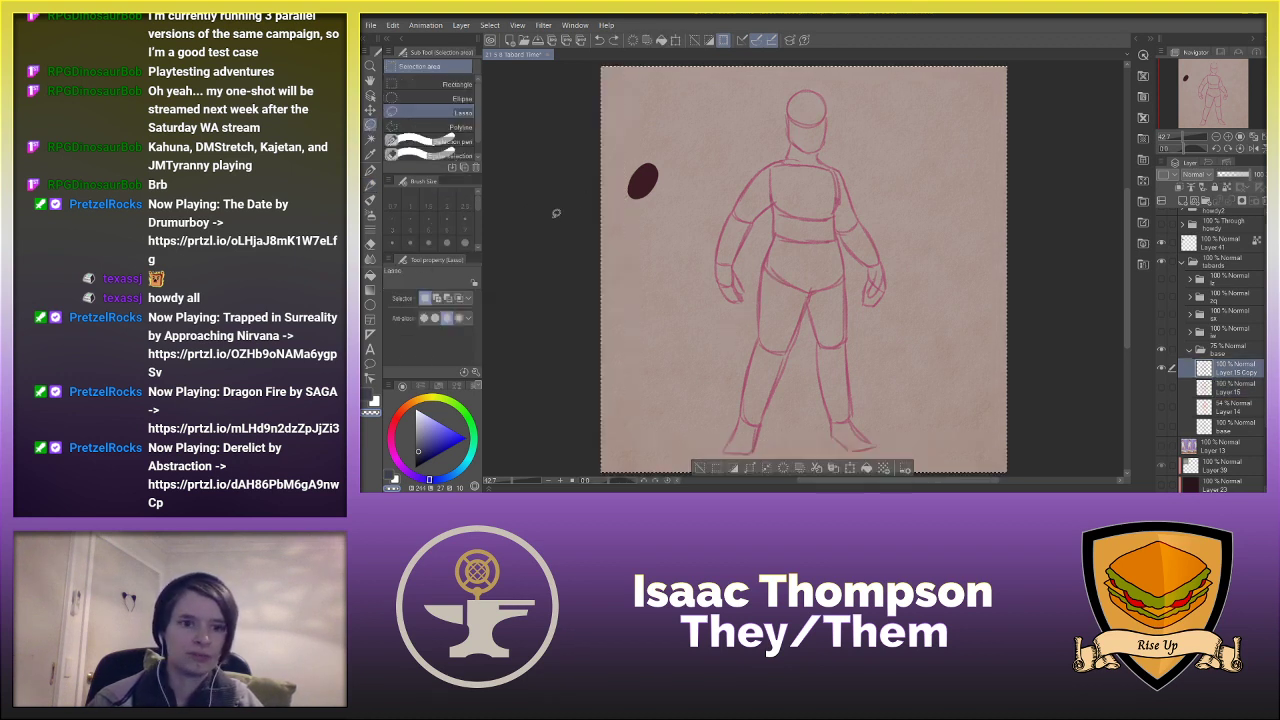
key(ctrl+d)
mouse_move(737, 324)
mouse_down()
mouse_move(771, 226)
mouse_move(852, 256)
mouse_move(872, 370)
mouse_move(923, 447)
mouse_move(835, 479)
mouse_move(713, 468)
mouse_move(666, 372)
mouse_up()
key(Delete)
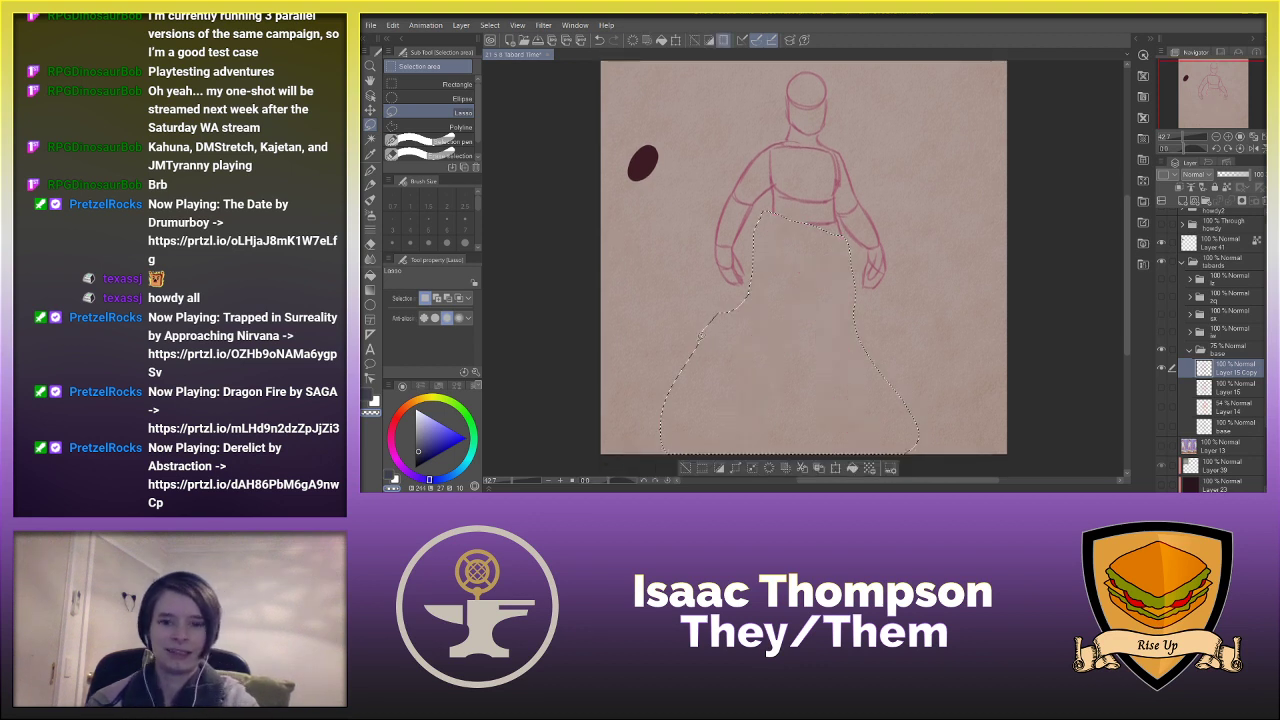
key(ctrl+d)
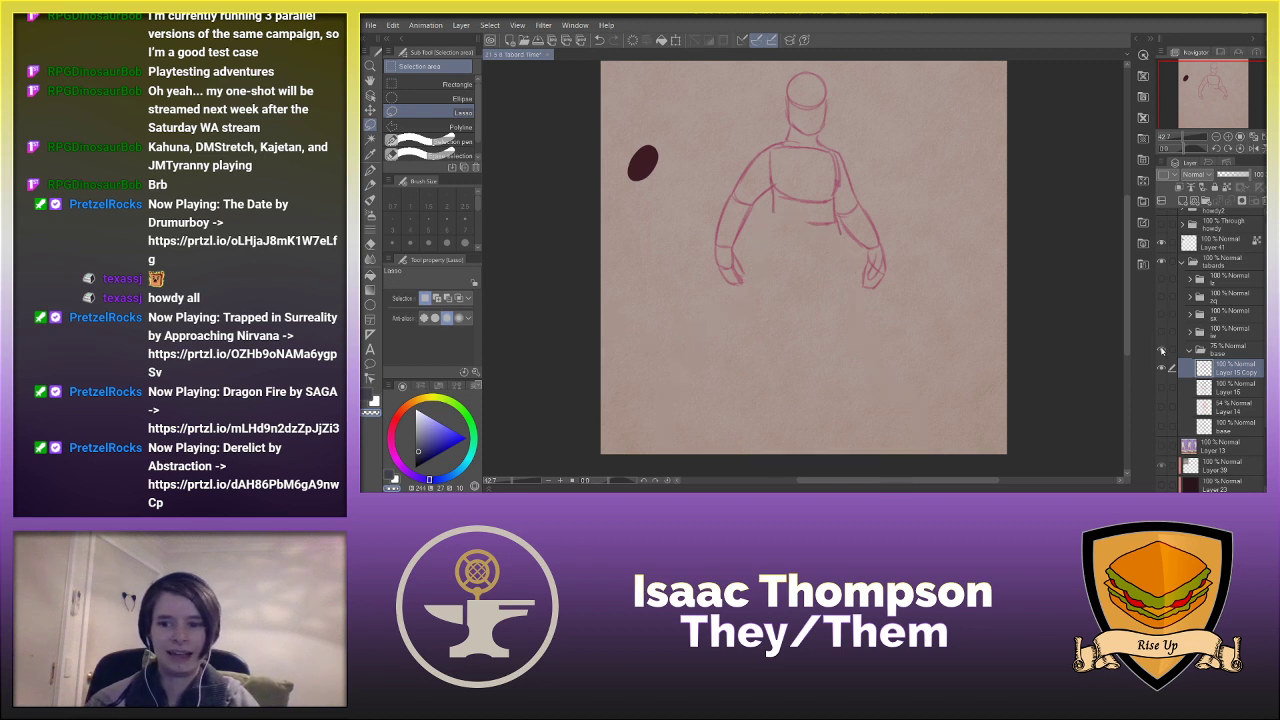
click(1161, 332)
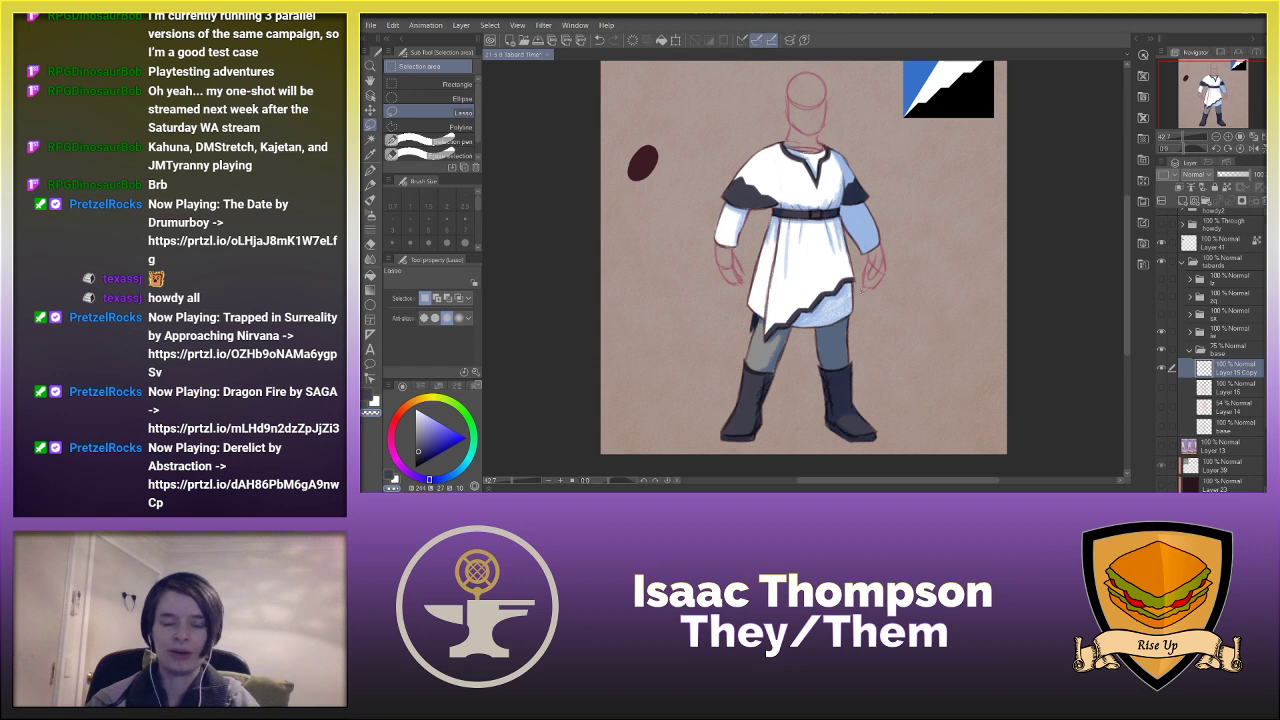
click(1161, 314)
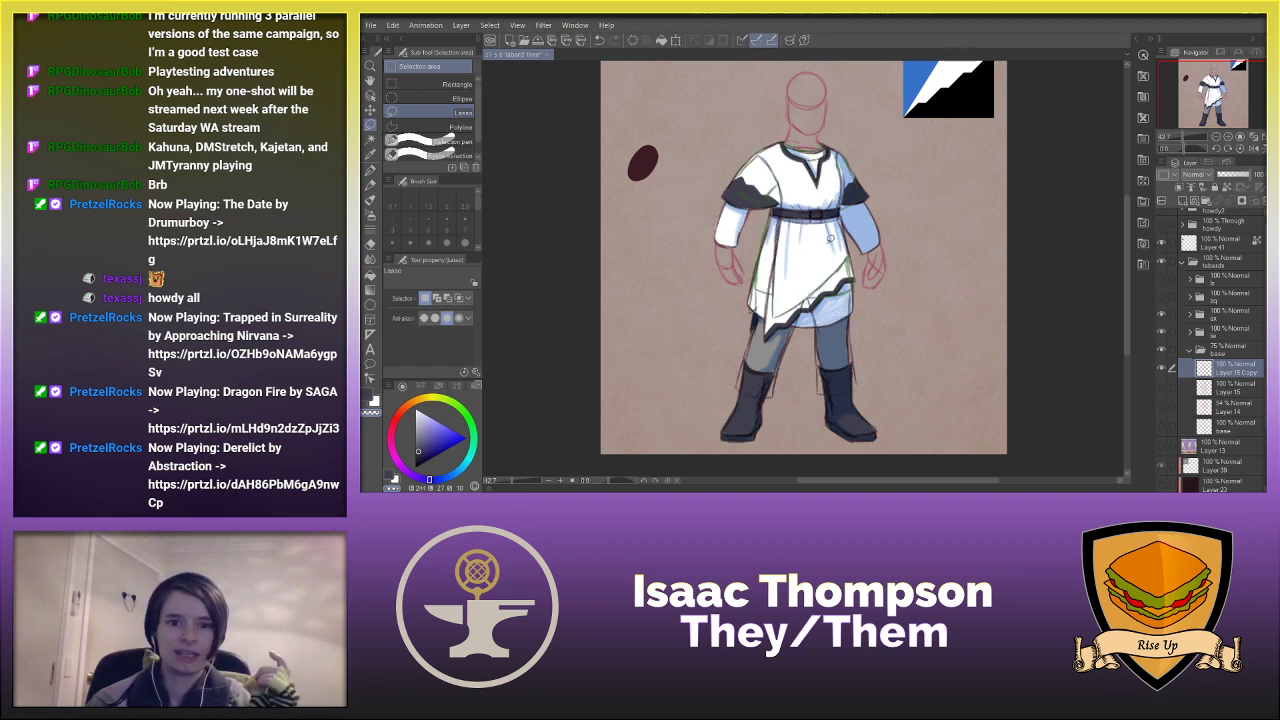
- Try to delete the base copy's lines around the sleeve and waist with lasso selections
drag(753, 200, 748, 226)
key(Delete)
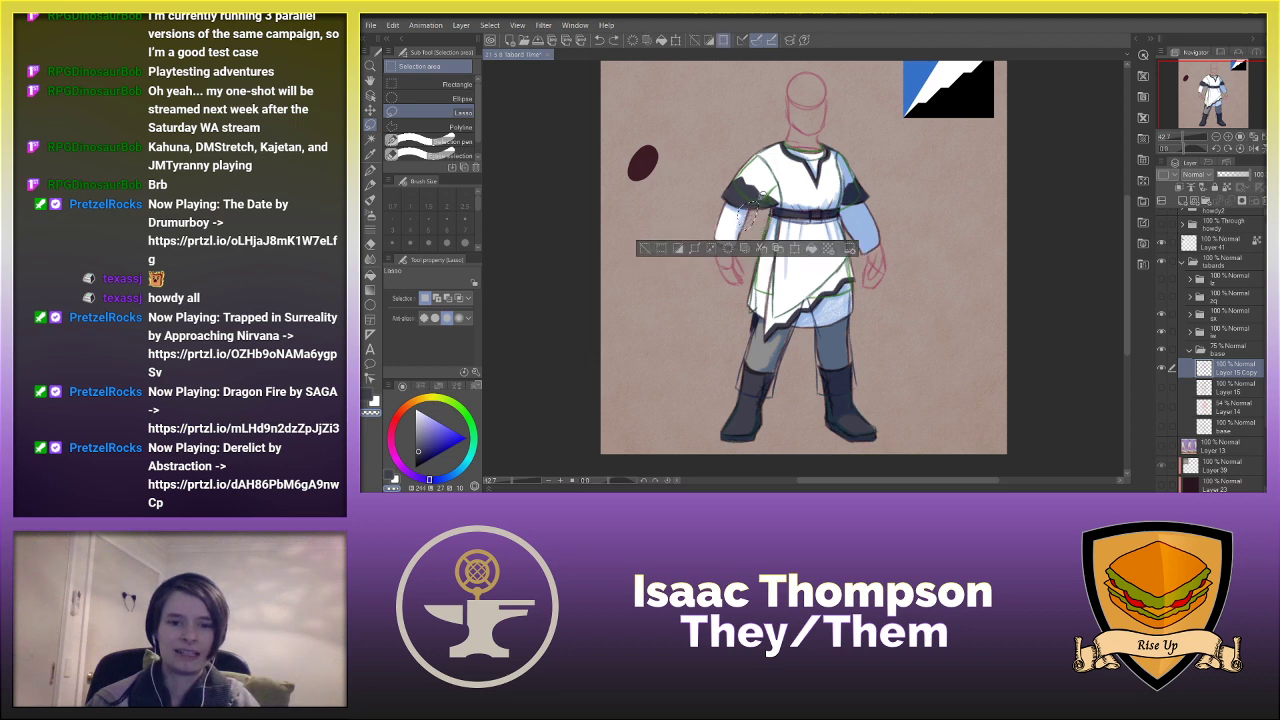
key(ctrl+d)
mouse_move(736, 163)
mouse_down()
mouse_move(725, 199)
mouse_move(740, 161)
mouse_move(778, 202)
mouse_move(775, 232)
mouse_up()
key(ctrl+z)
key(ctrl+z)
key(ctrl+z)
drag(771, 186, 782, 234)
key(ctrl+z)
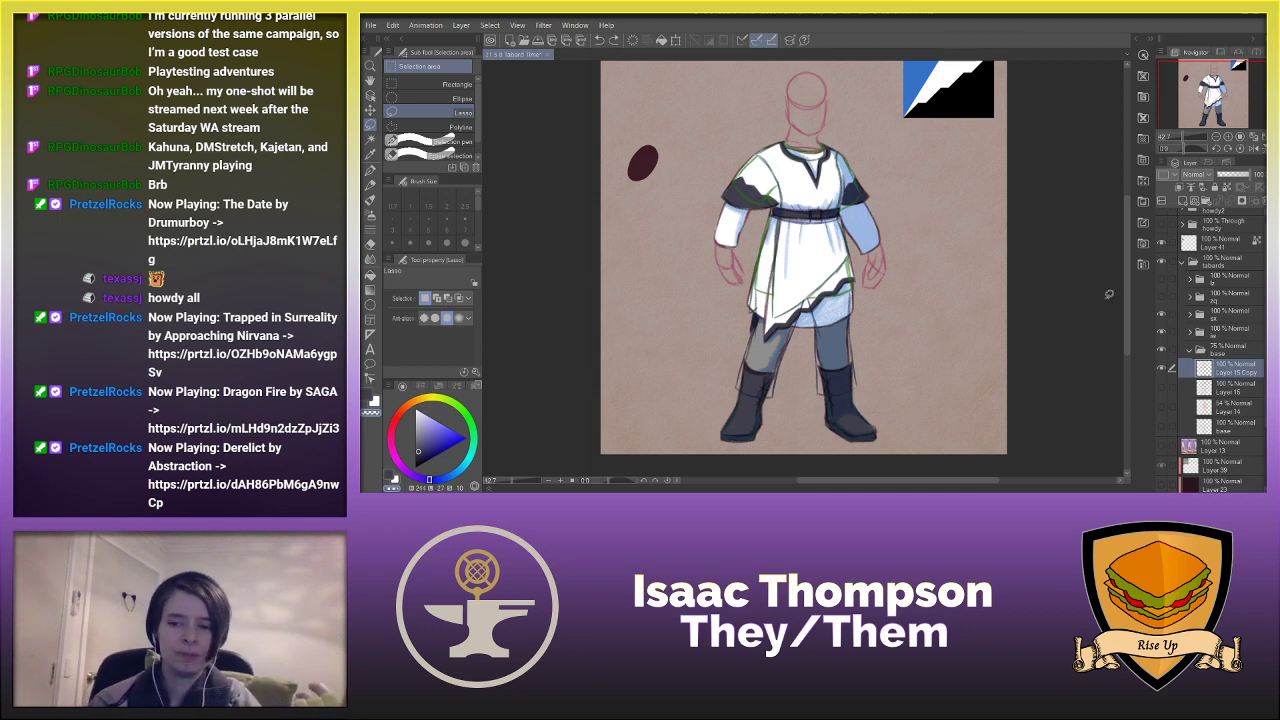
- Collapse the base folder, hide the white variant, and open the green-outlined variant's folder with its line-art subfolder active
click(1188, 350)
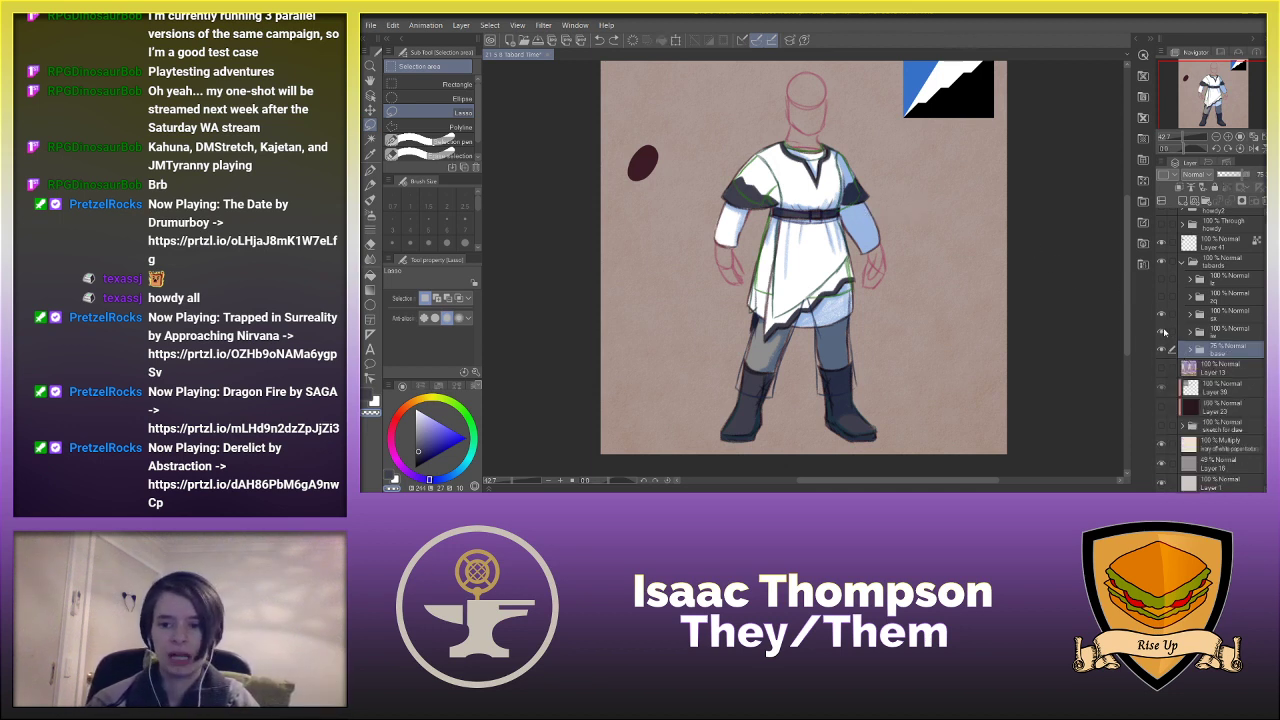
click(1162, 332)
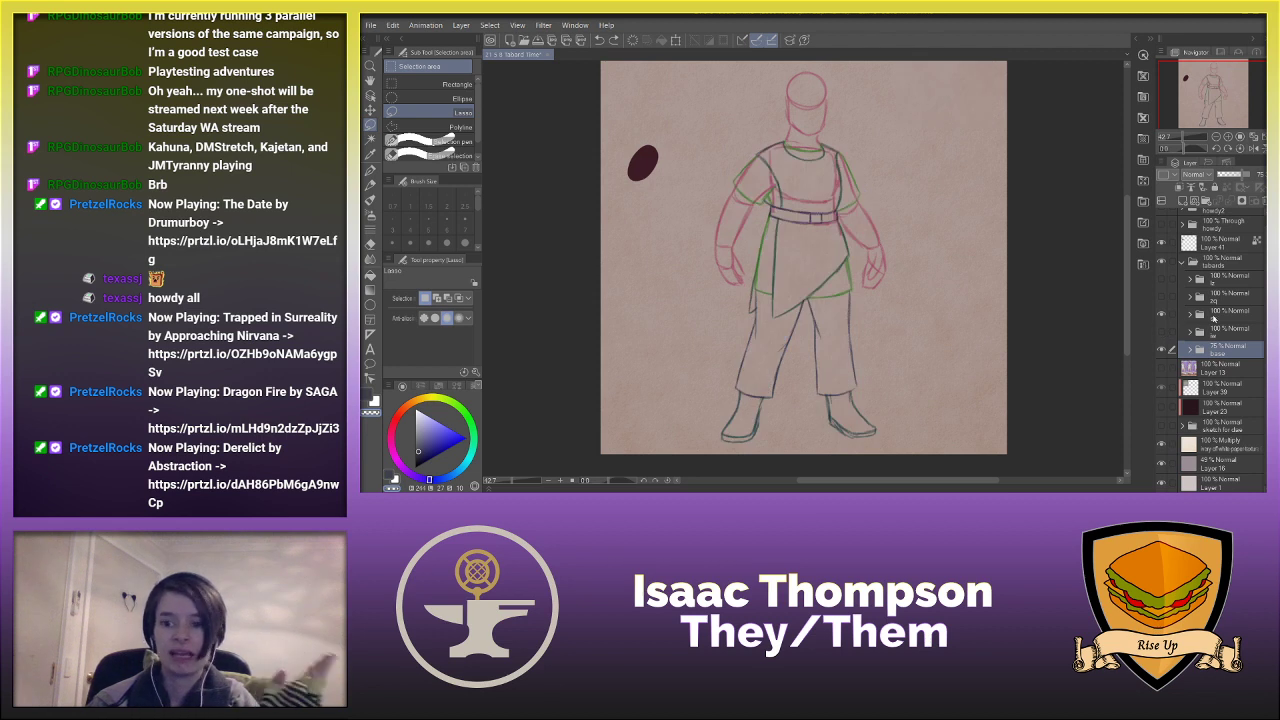
click(1189, 318)
click(1212, 331)
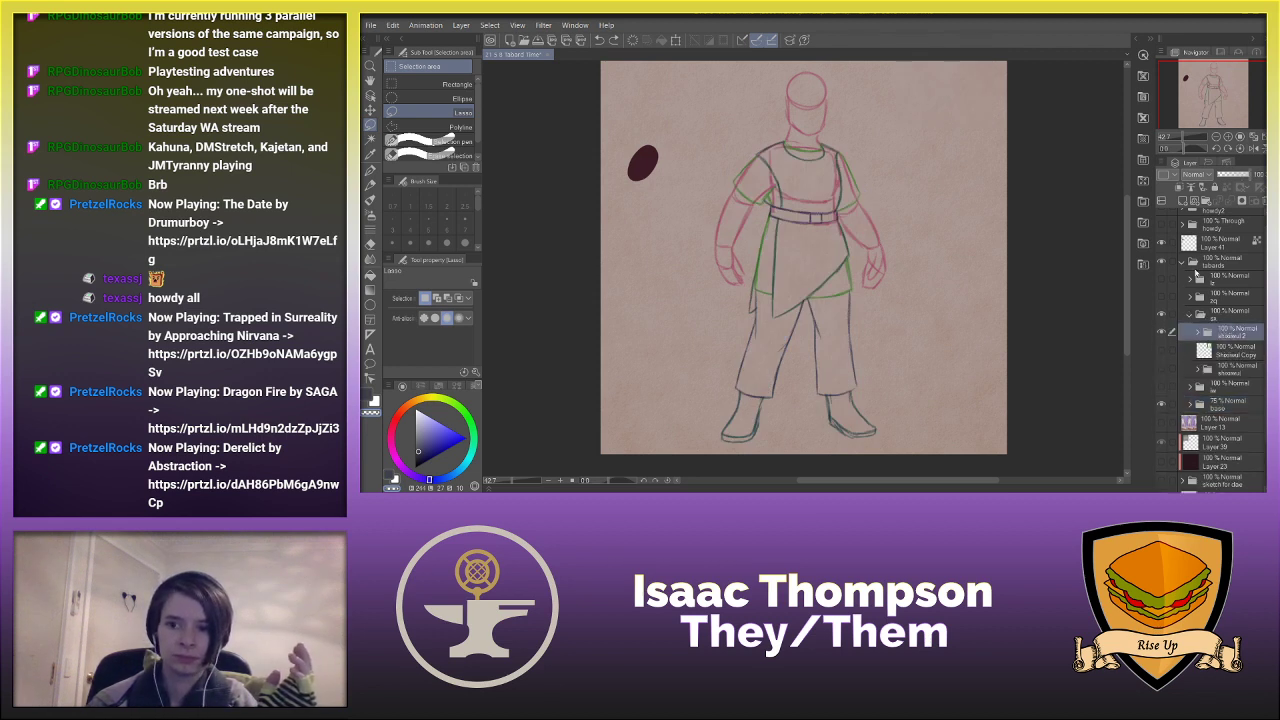
- Recolour the outfit's line art with a new clipped layer filled with the swatch's dark maroon, and hide the base figure
click(1190, 200)
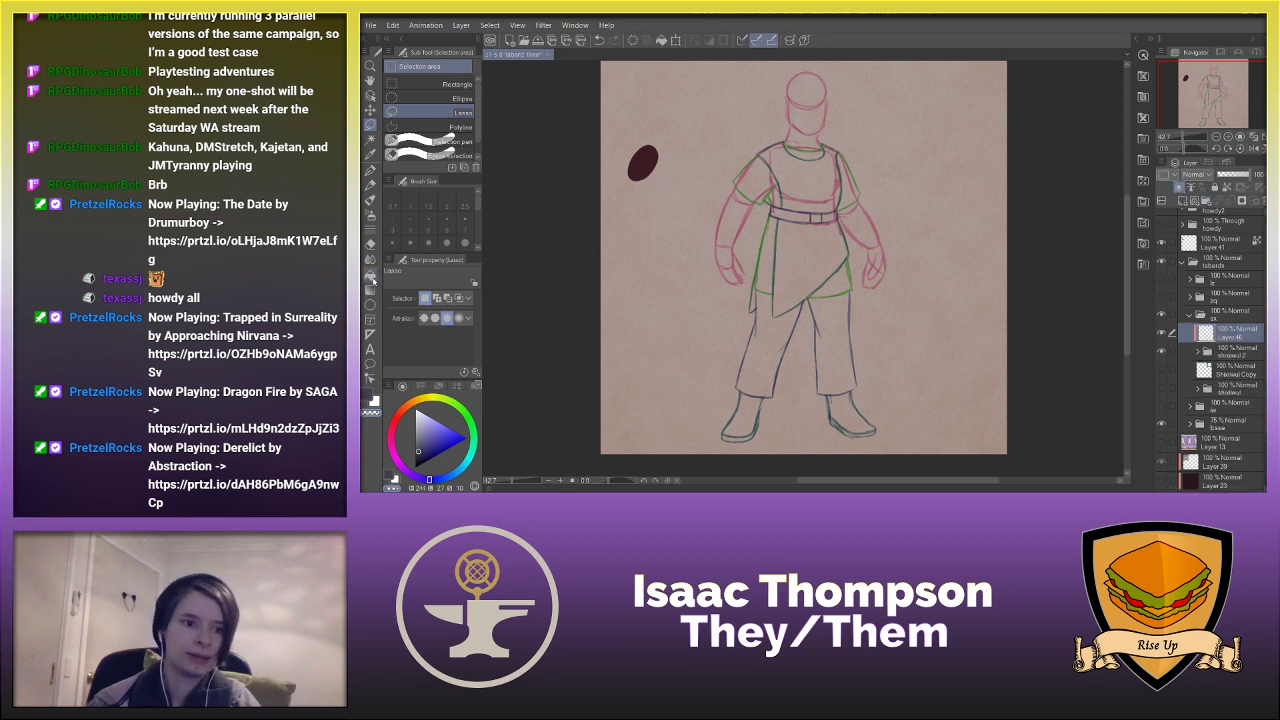
click(370, 272)
alt+click(643, 164)
click(737, 178)
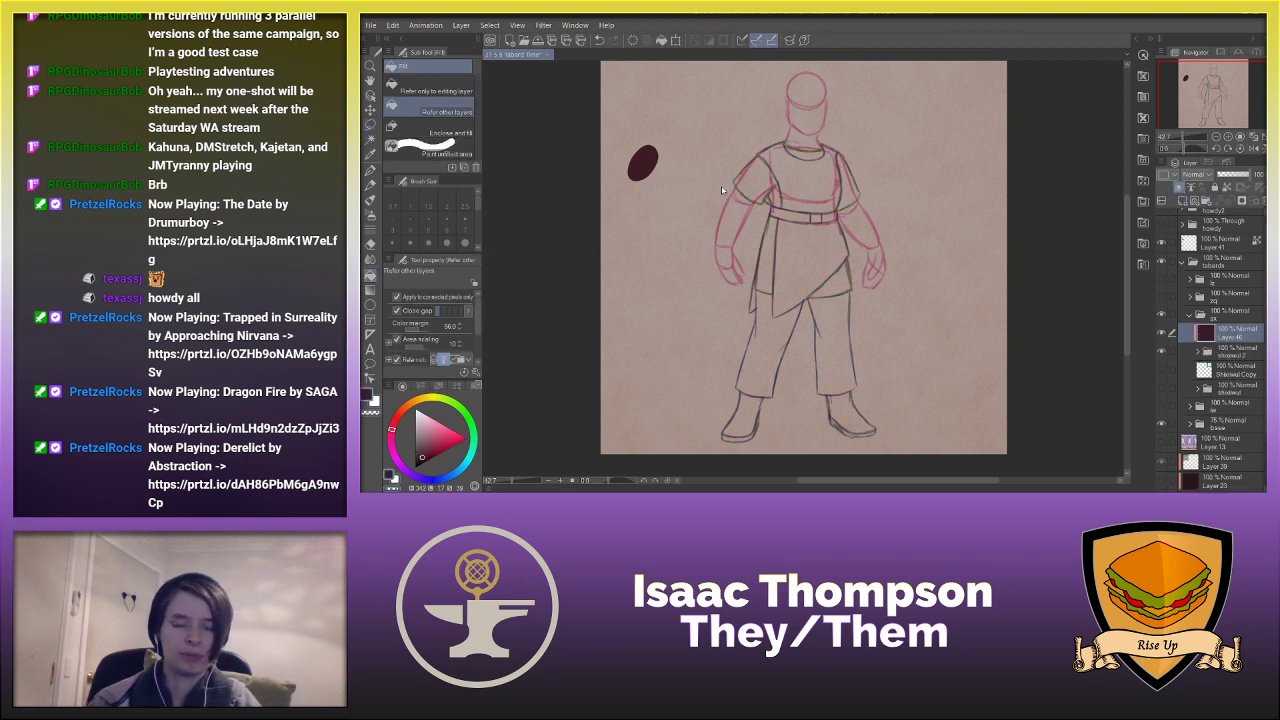
click(1162, 426)
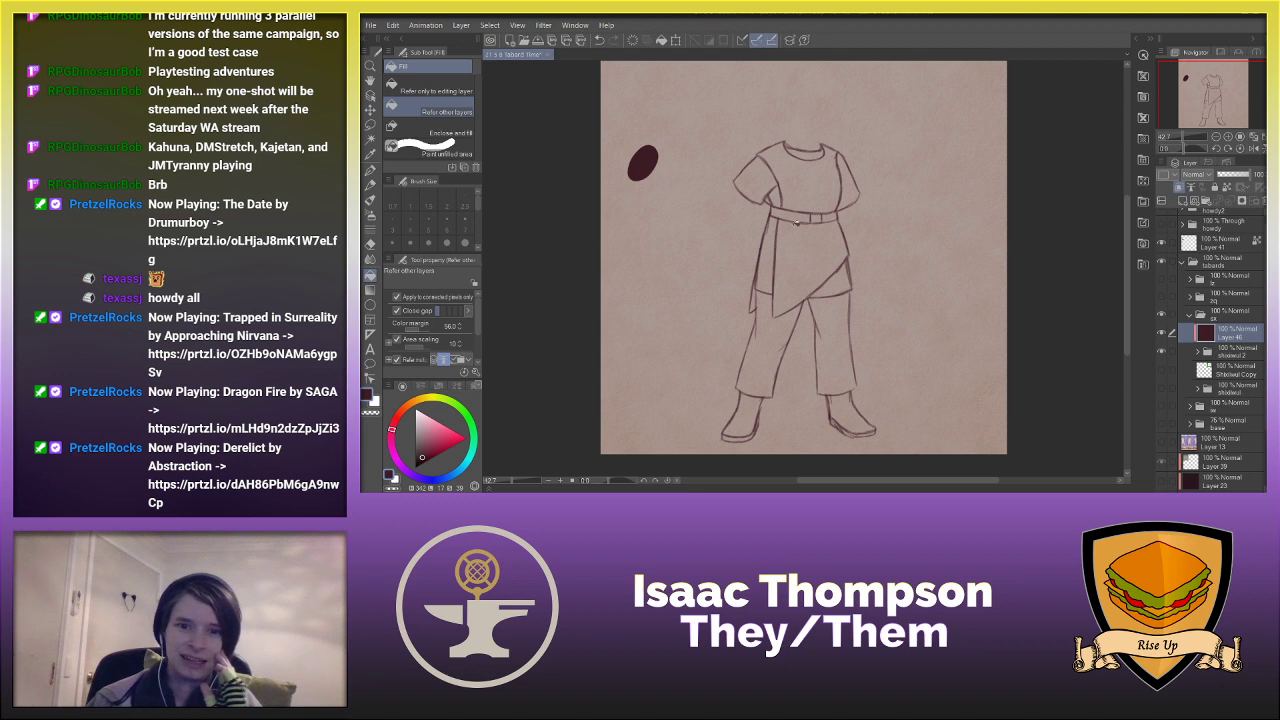
- Open the line-art folder and tidy the tabard layer's lower lines with the Real pencil at size 25
click(1200, 352)
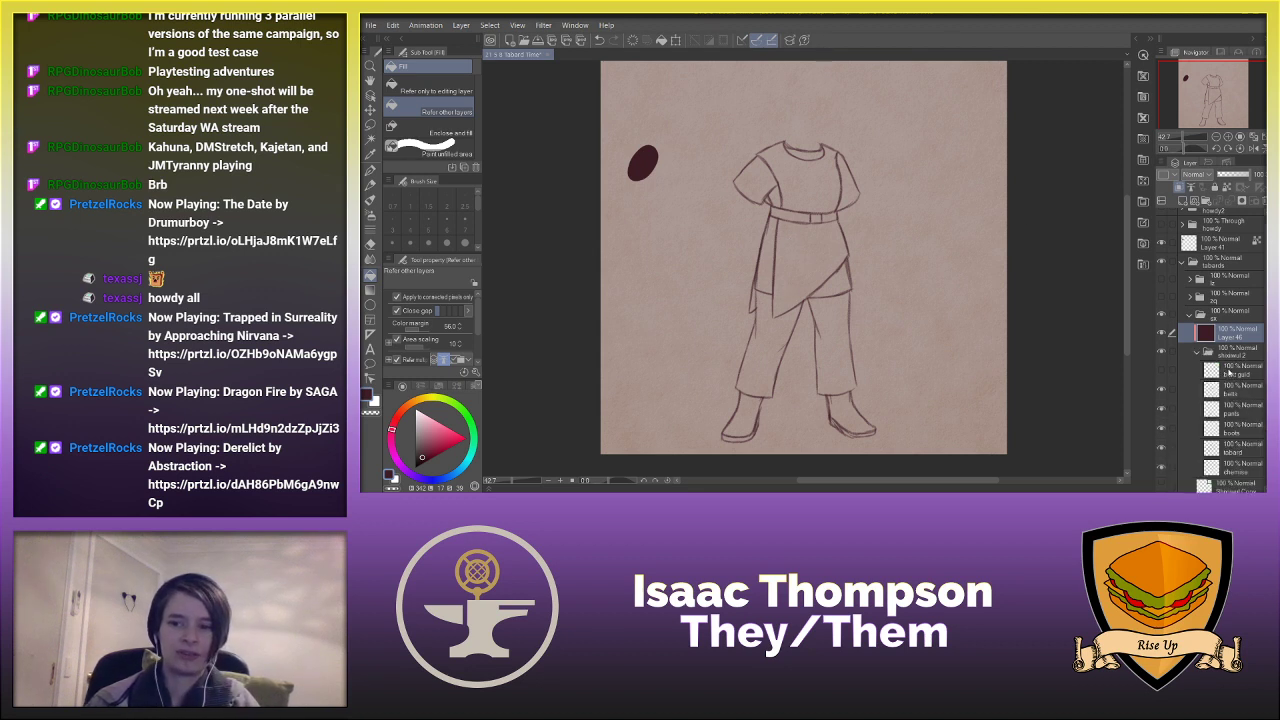
click(1223, 370)
scroll(1225, 380, down, 1)
click(1236, 414)
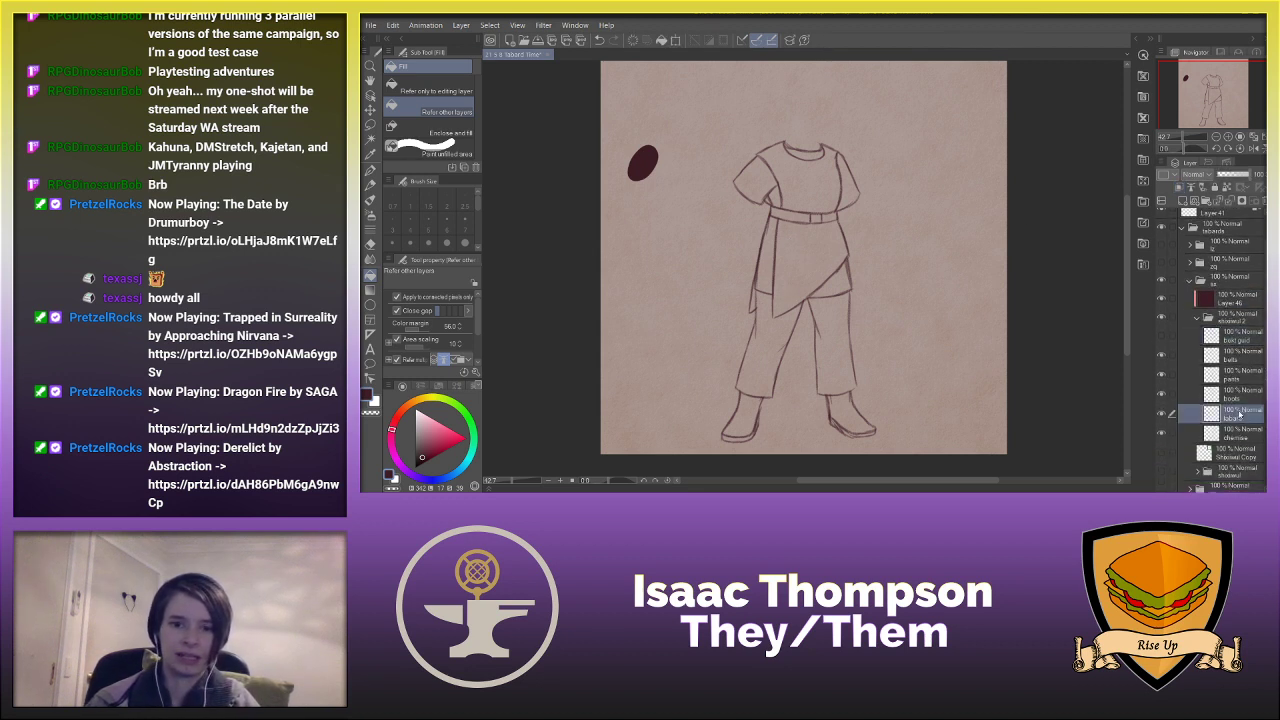
scroll(782, 285, up, 3)
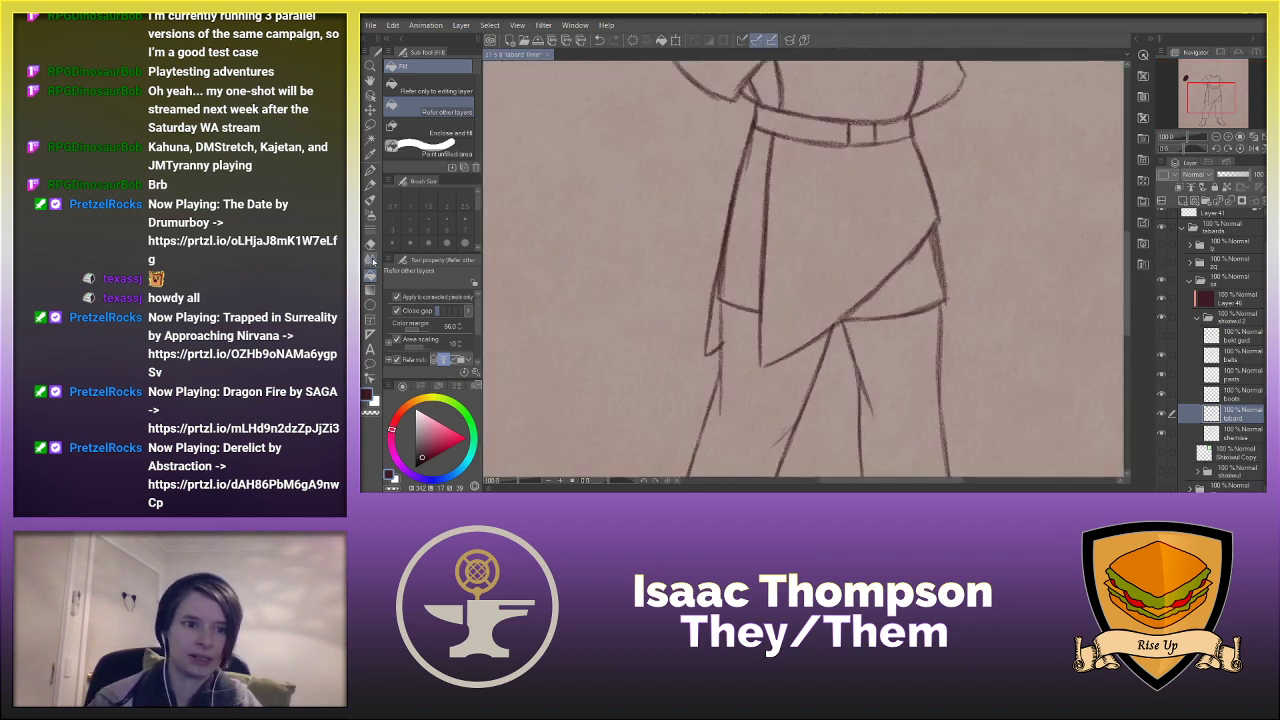
click(370, 185)
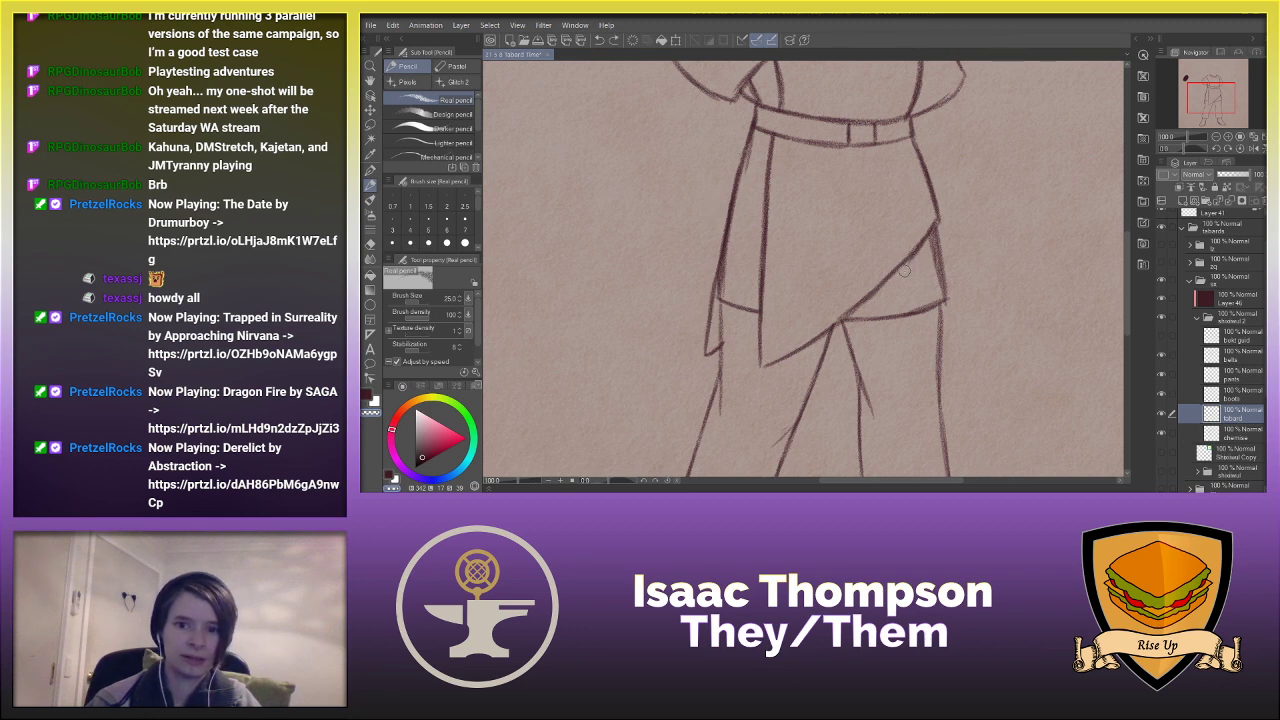
- Make the chemise layer active and clean up its lines around the lower hem, checking the drawing in a mirrored view
click(1224, 432)
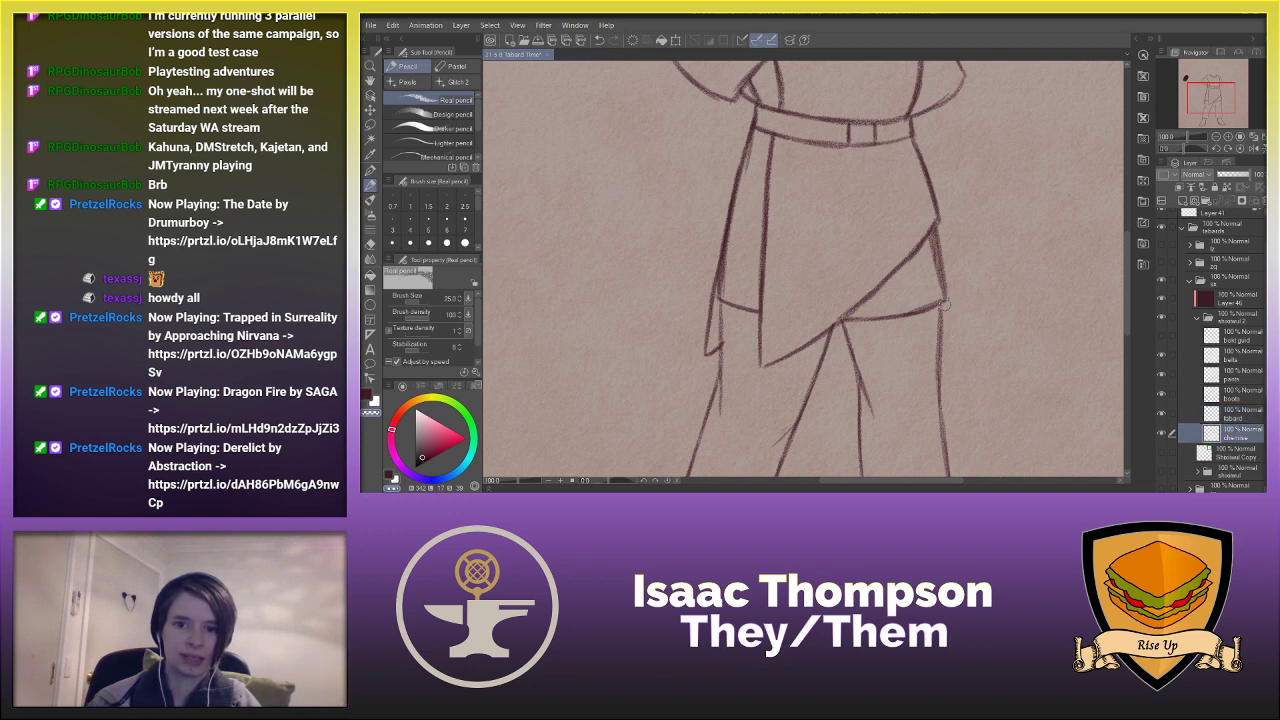
key(h)
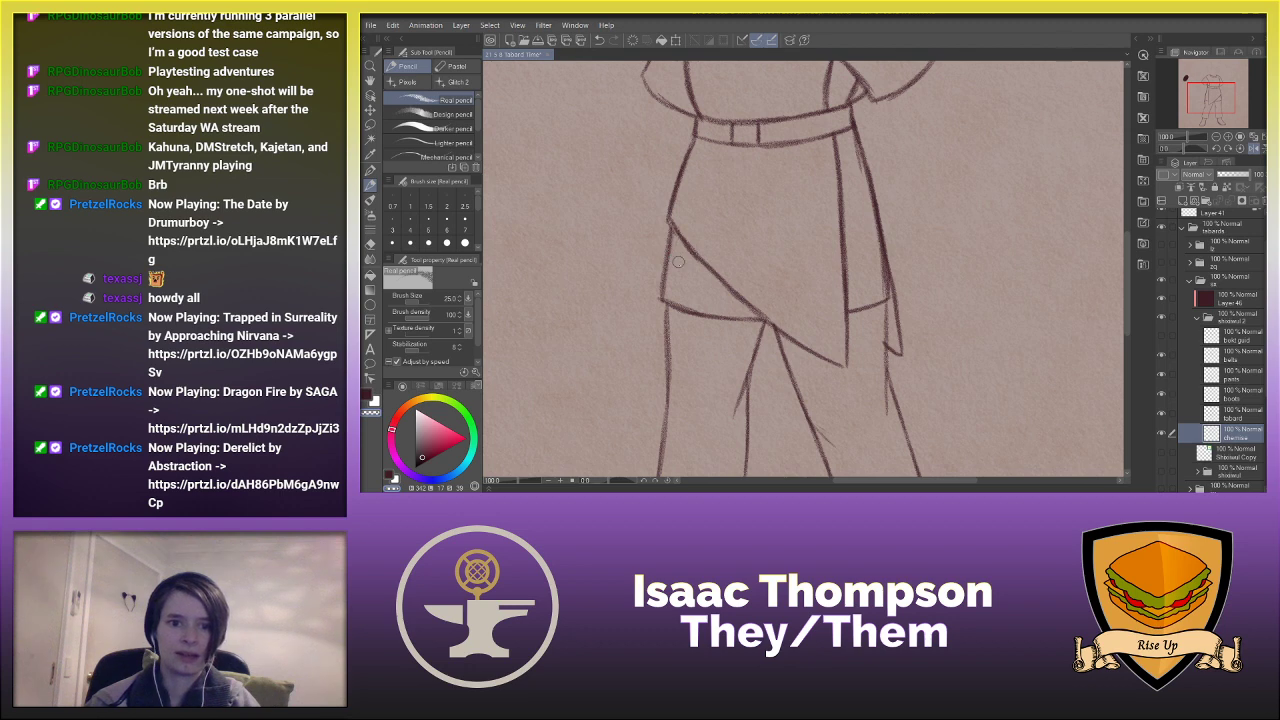
key(h)
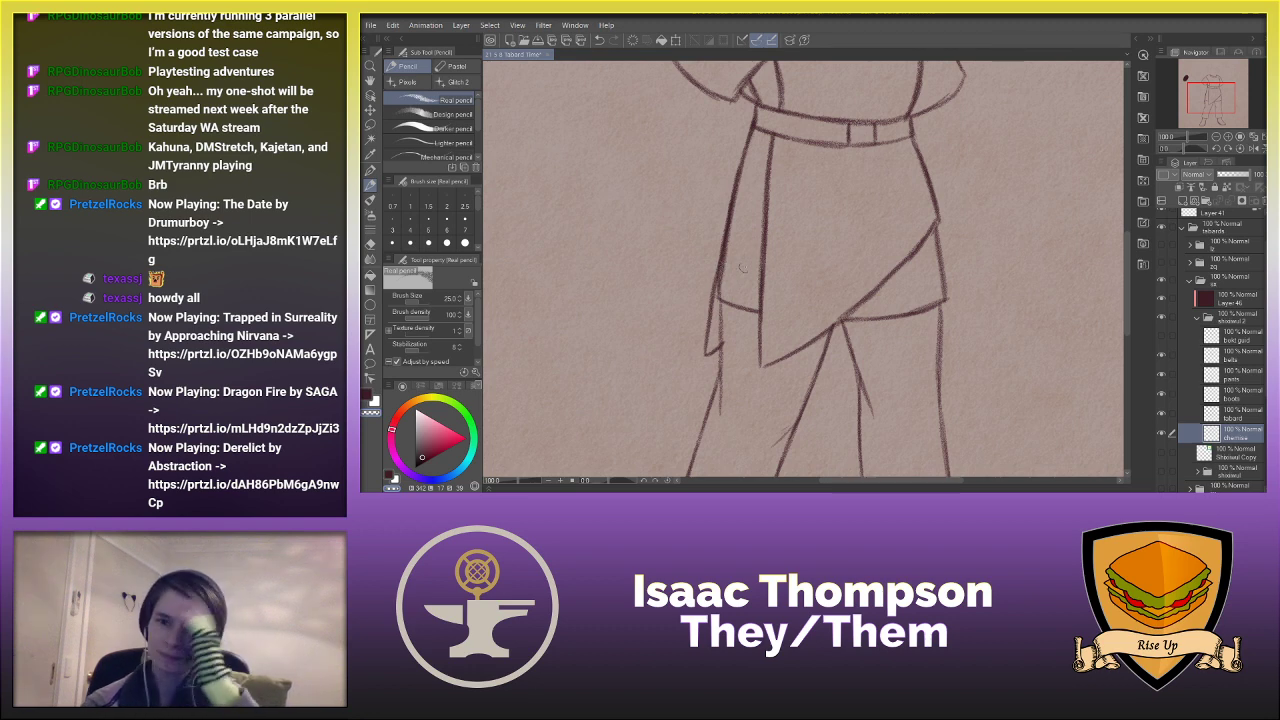
drag(1132, 284, 1131, 246)
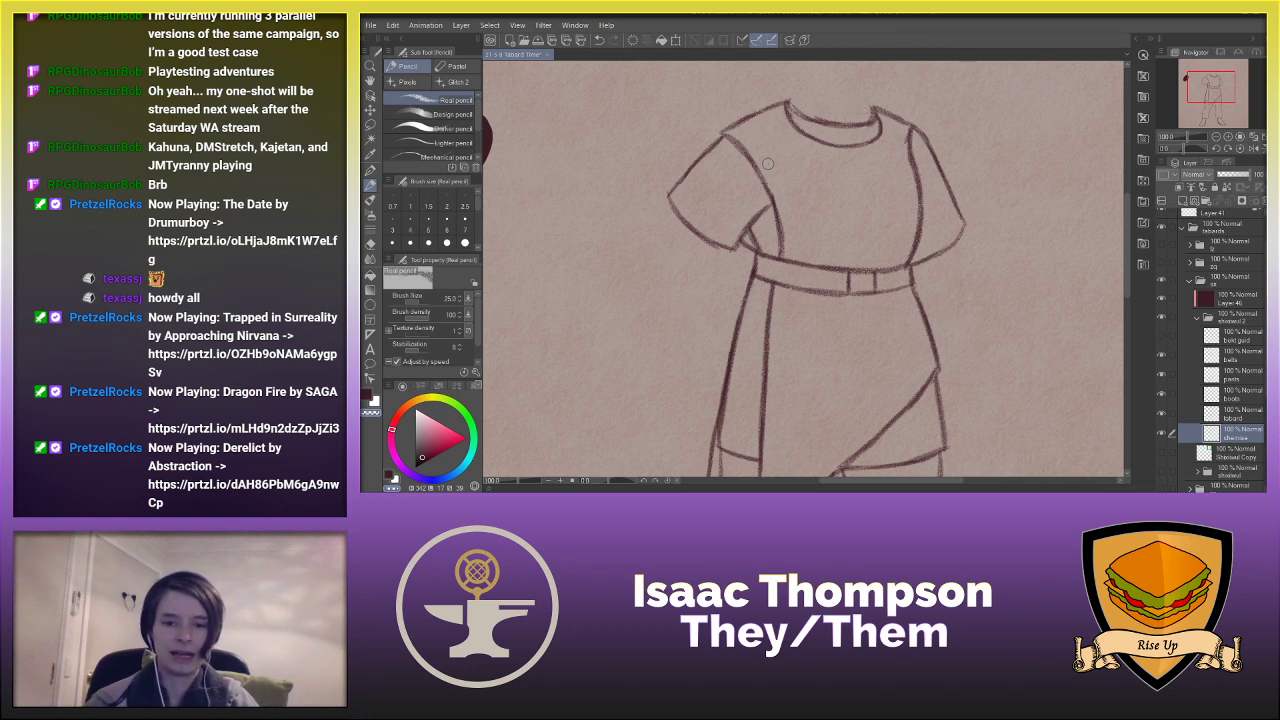
key(ctrl+0)
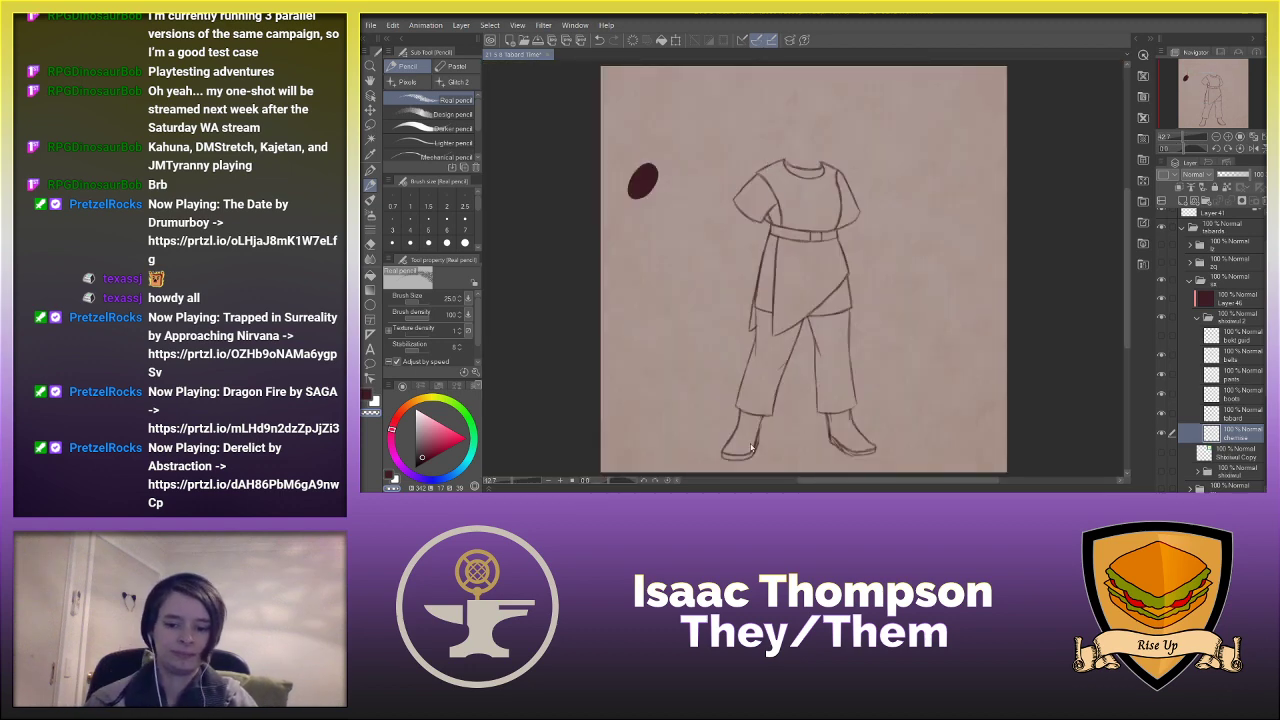
- Make the boots layer active and tidy the boot lines below the trouser hems with the pencil
scroll(750, 447, up, 5)
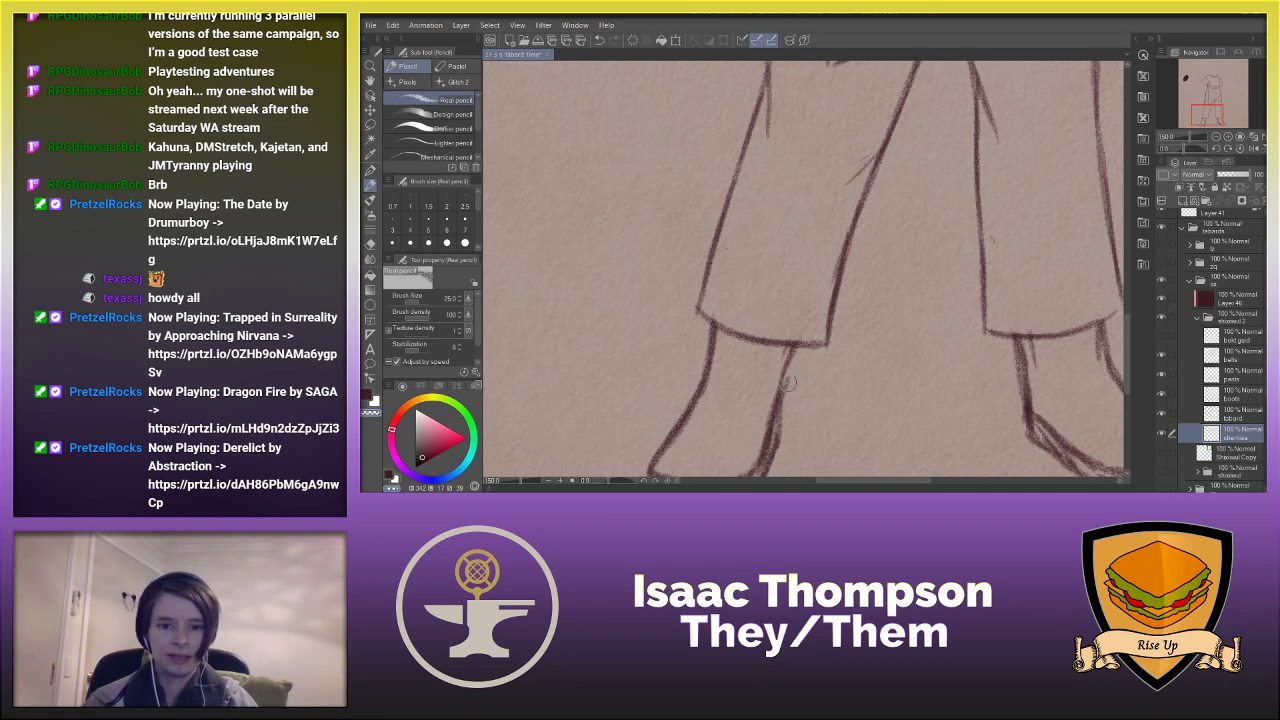
click(1232, 395)
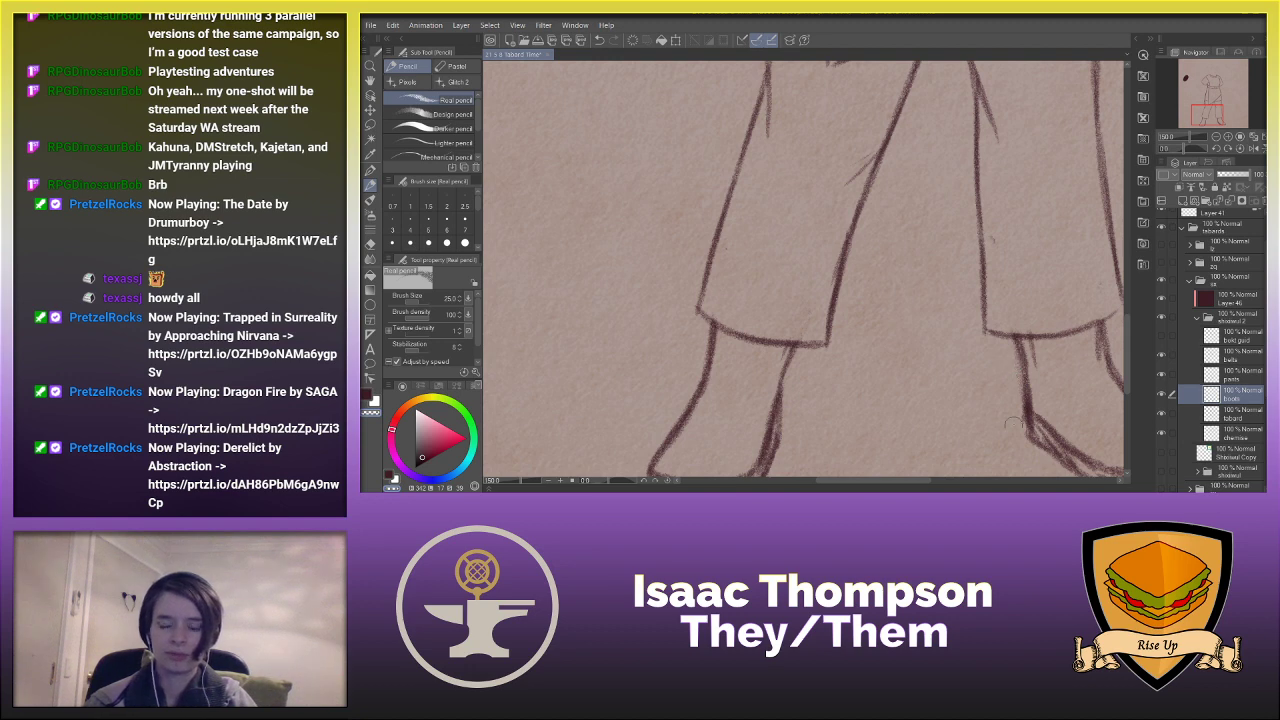
key(ctrl+0)
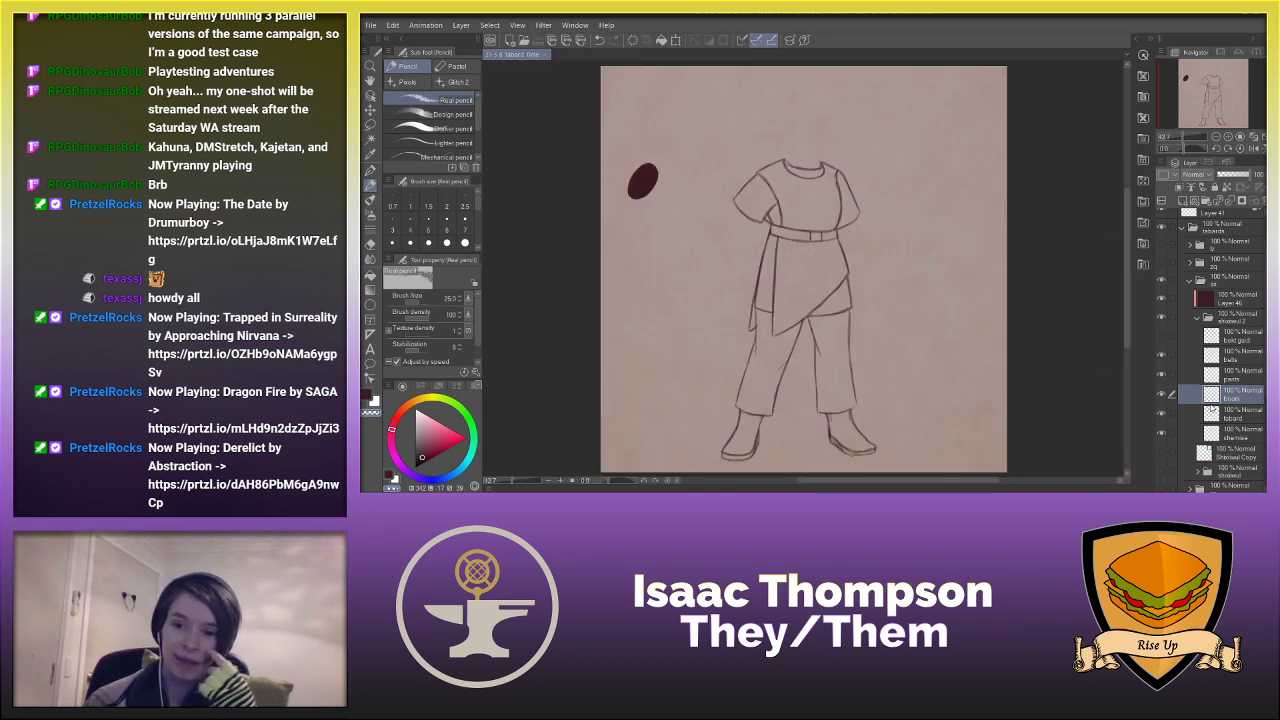
- Collapse the line-art folder and select the sketch copy below it, then open the white variant's folder with its first subfolder collapsed
click(1212, 412)
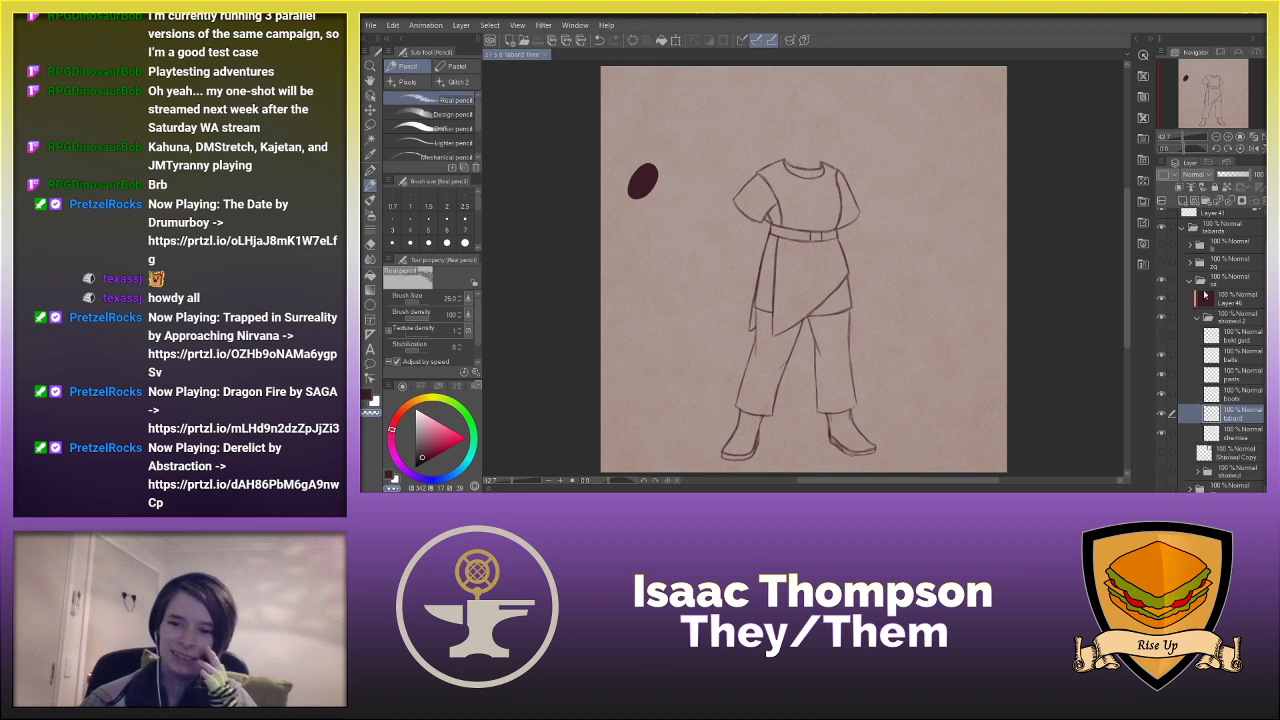
click(1198, 318)
click(1228, 340)
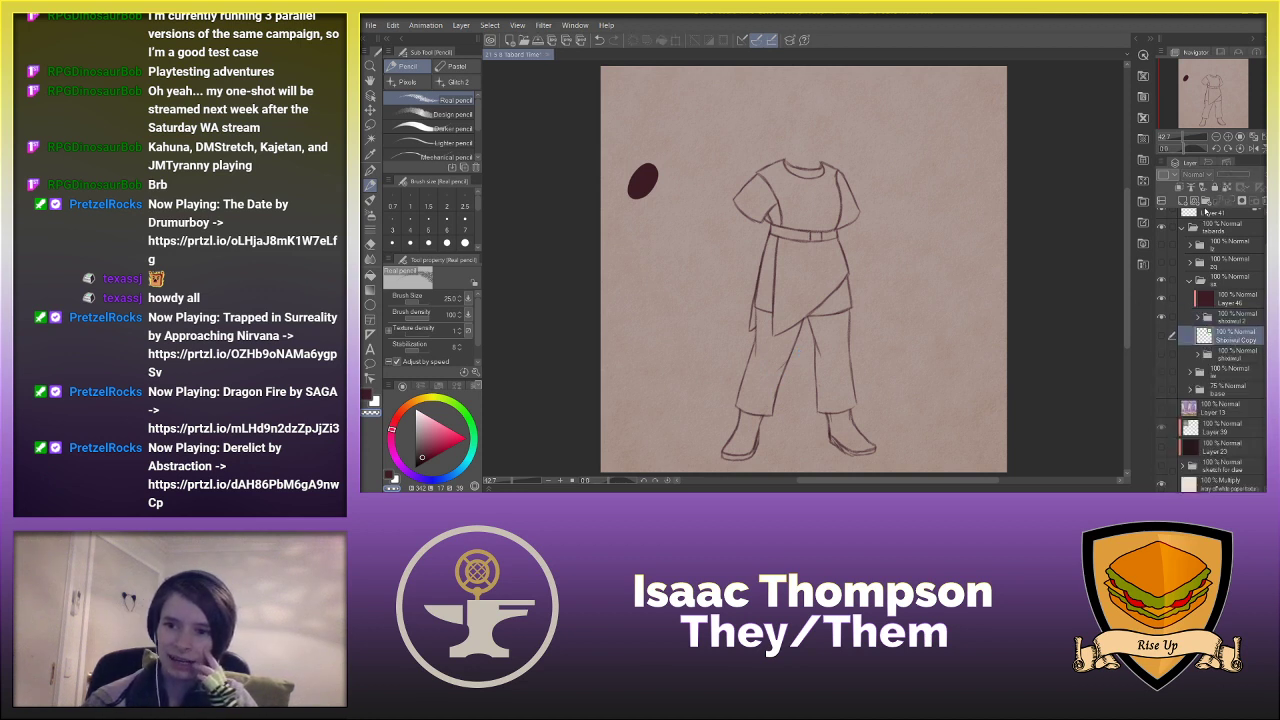
click(1187, 374)
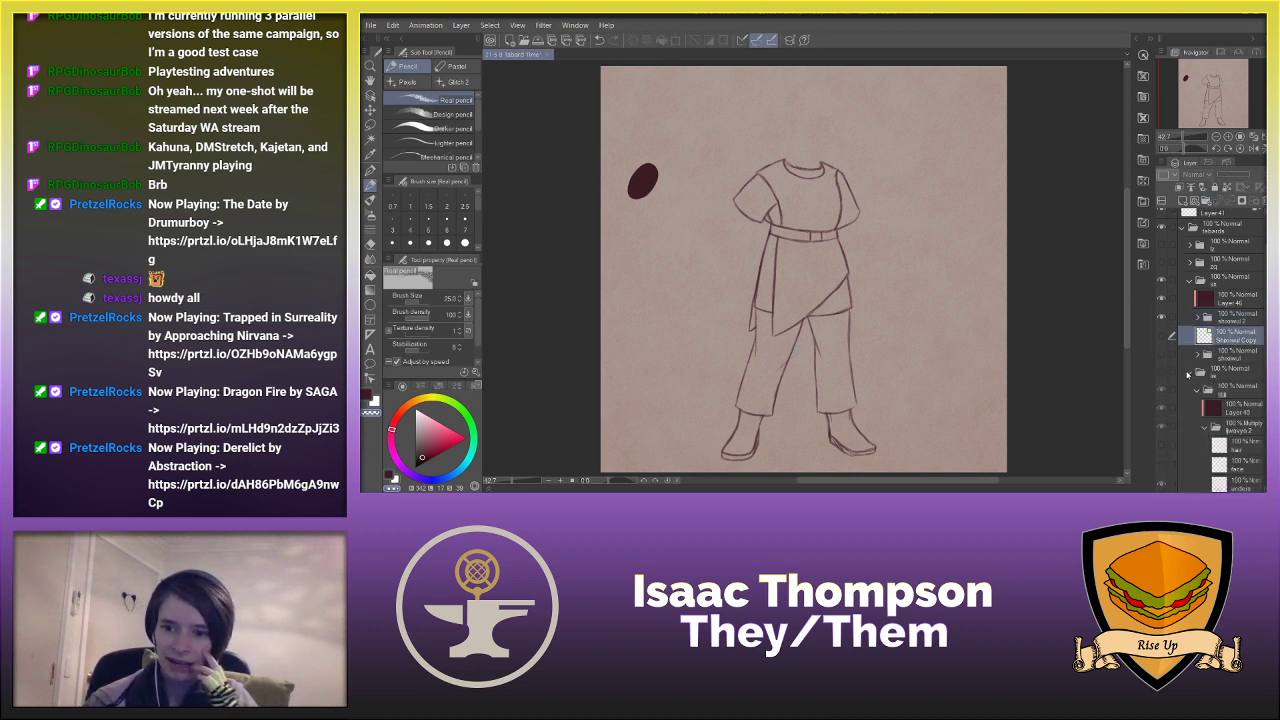
click(1196, 392)
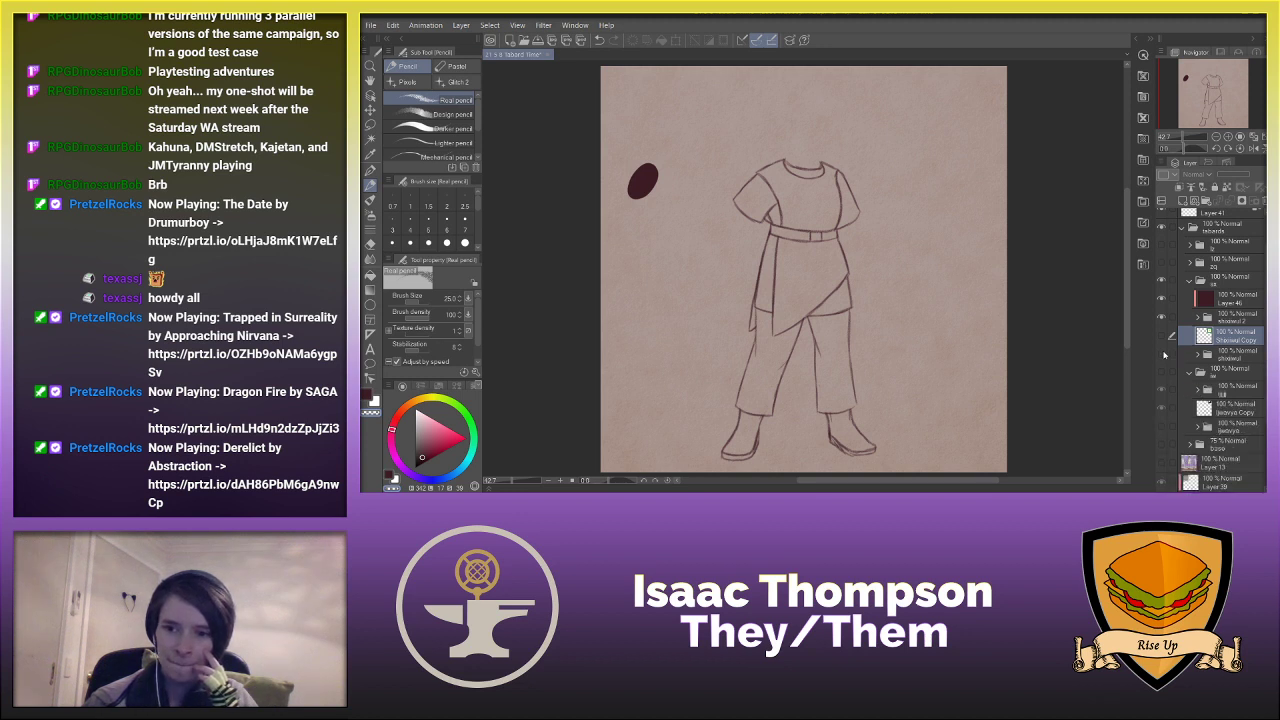
- Toggle the coloured costume sketch folder to compare it with the line art, leave it hidden, and show the green-bordered sun emblem layer
click(1162, 355)
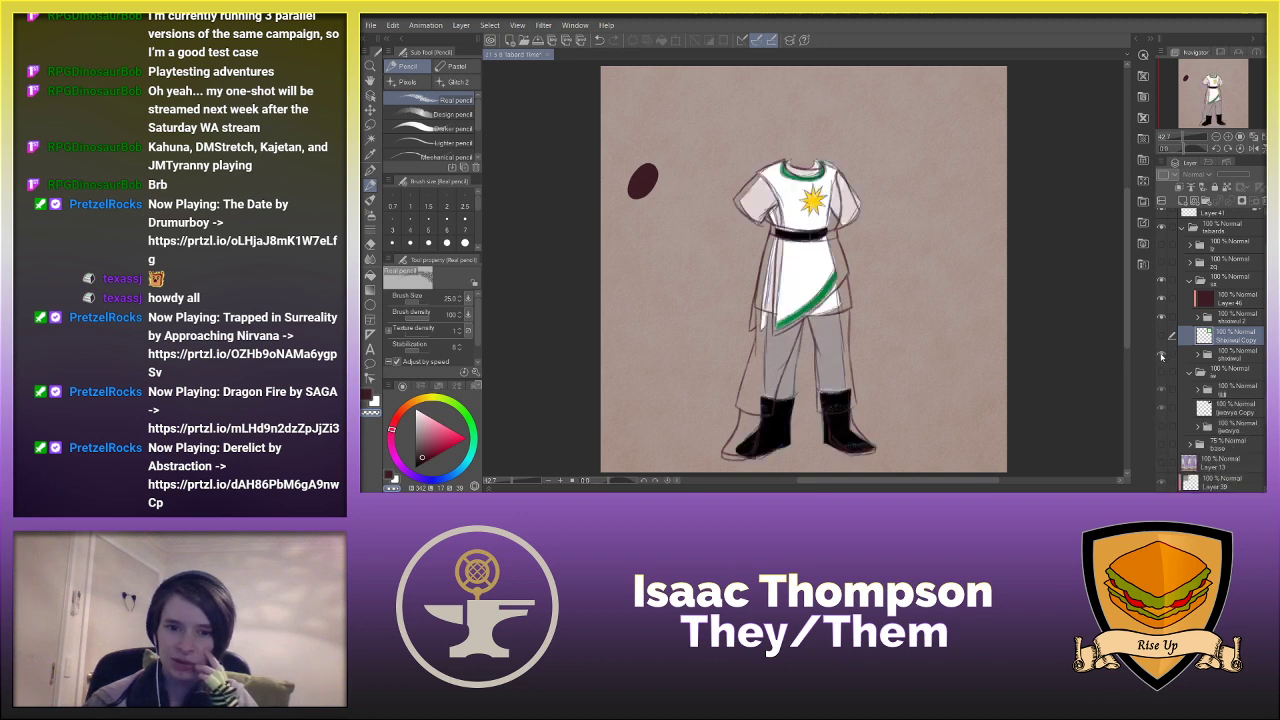
click(1162, 355)
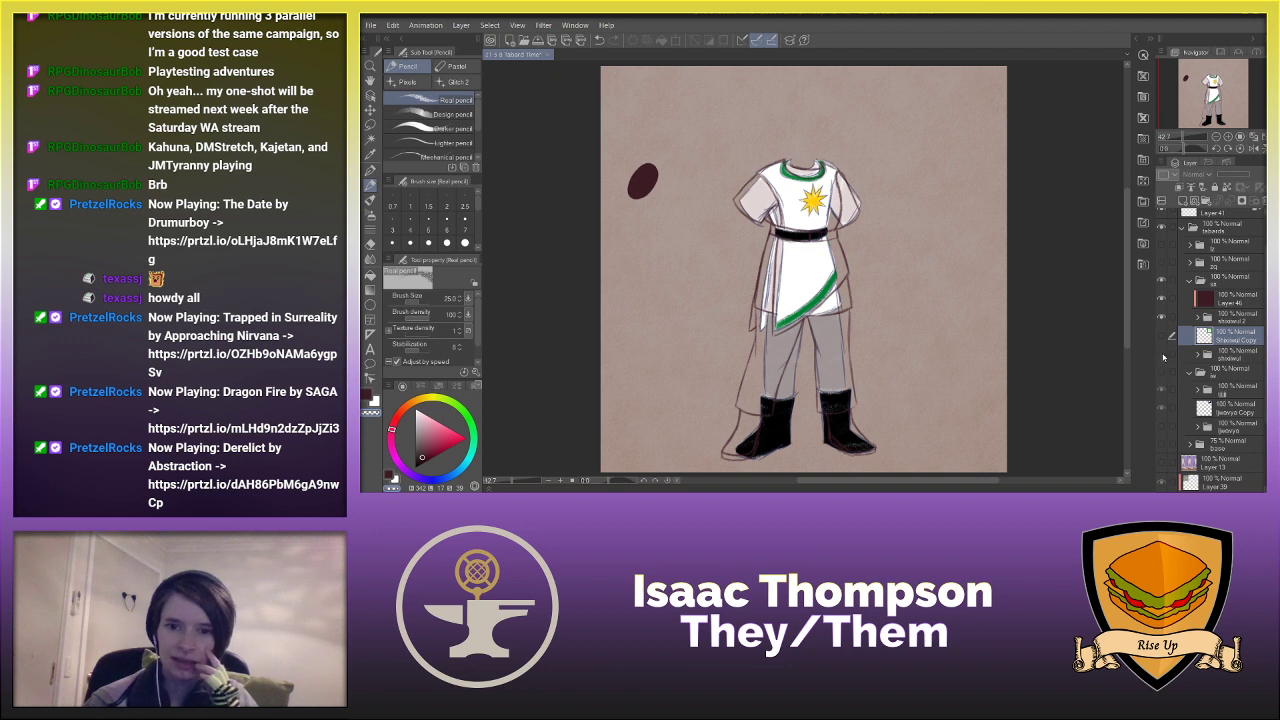
click(1162, 355)
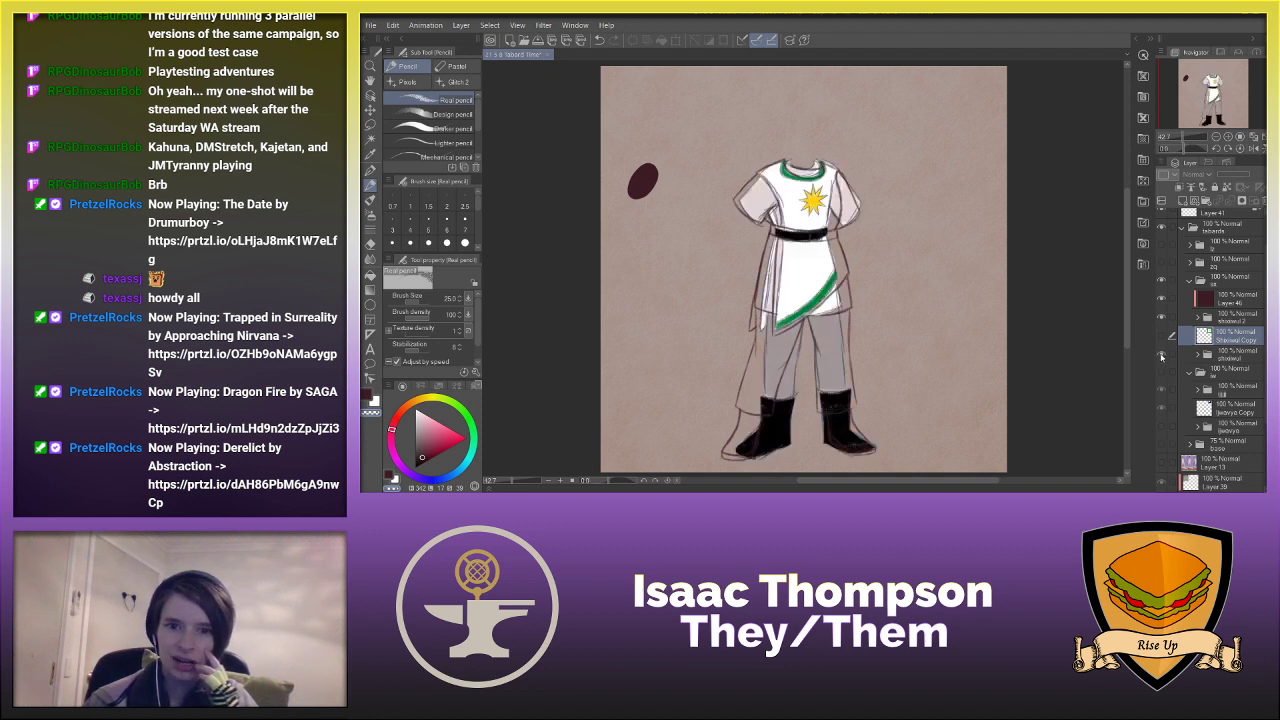
click(1162, 355)
click(1162, 338)
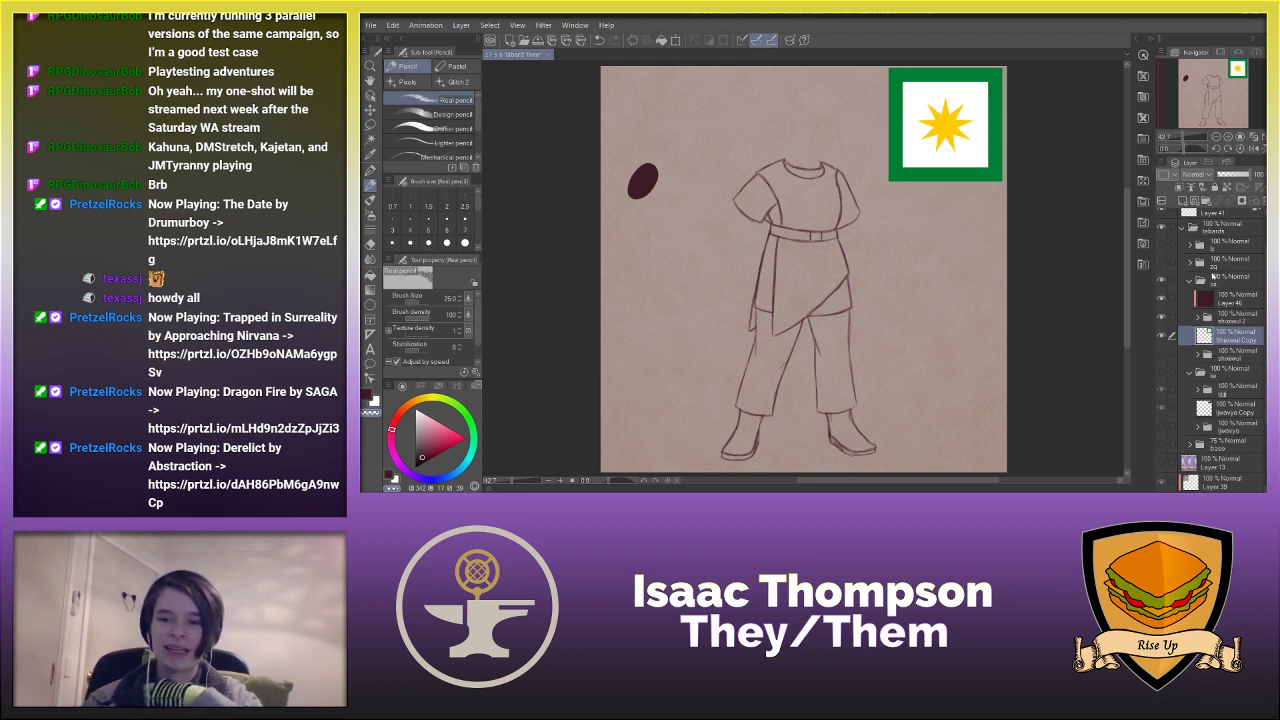
- Create a layer folder named col directly below the line-art folder and add a new empty layer inside it
click(1206, 202)
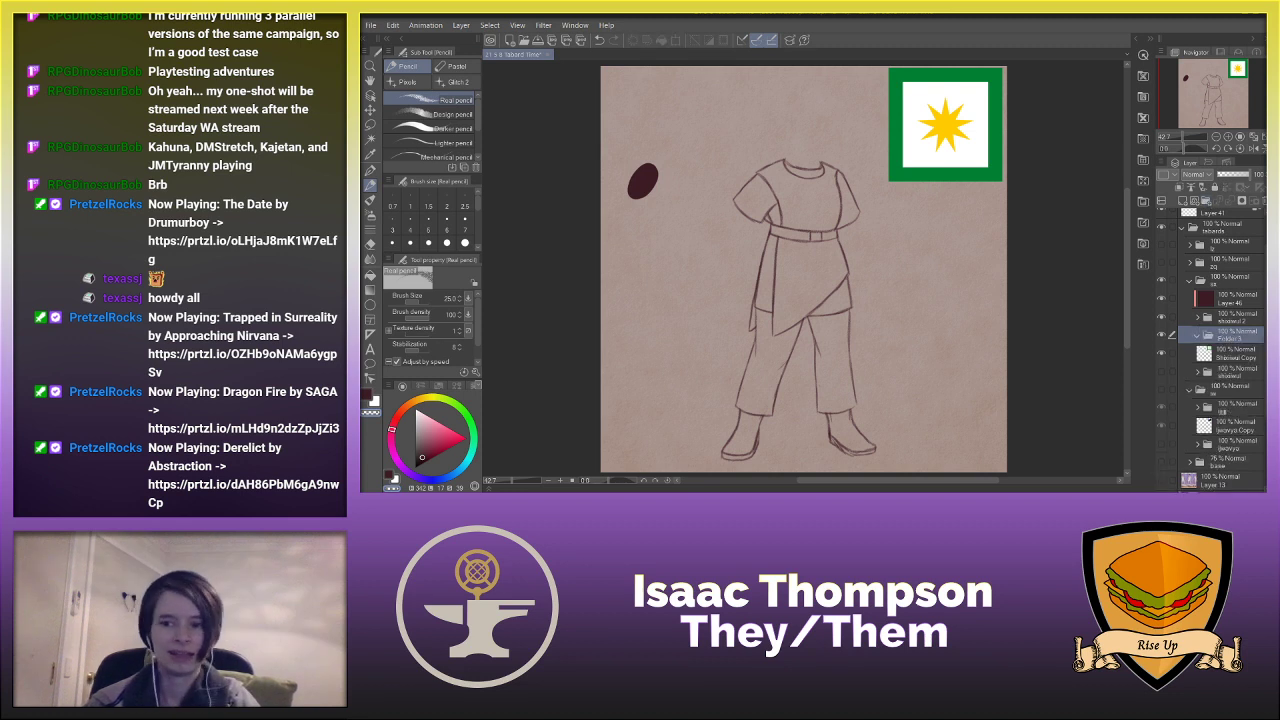
double_click(1226, 339)
text(col)
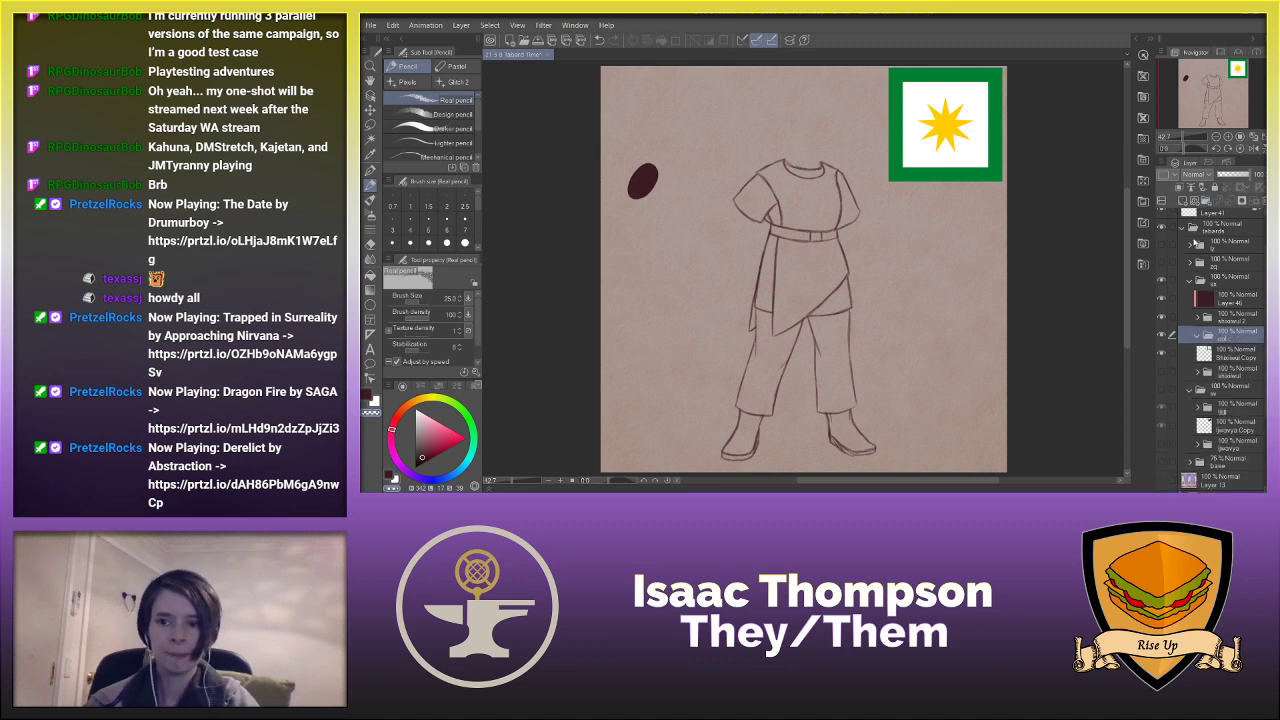
click(1182, 202)
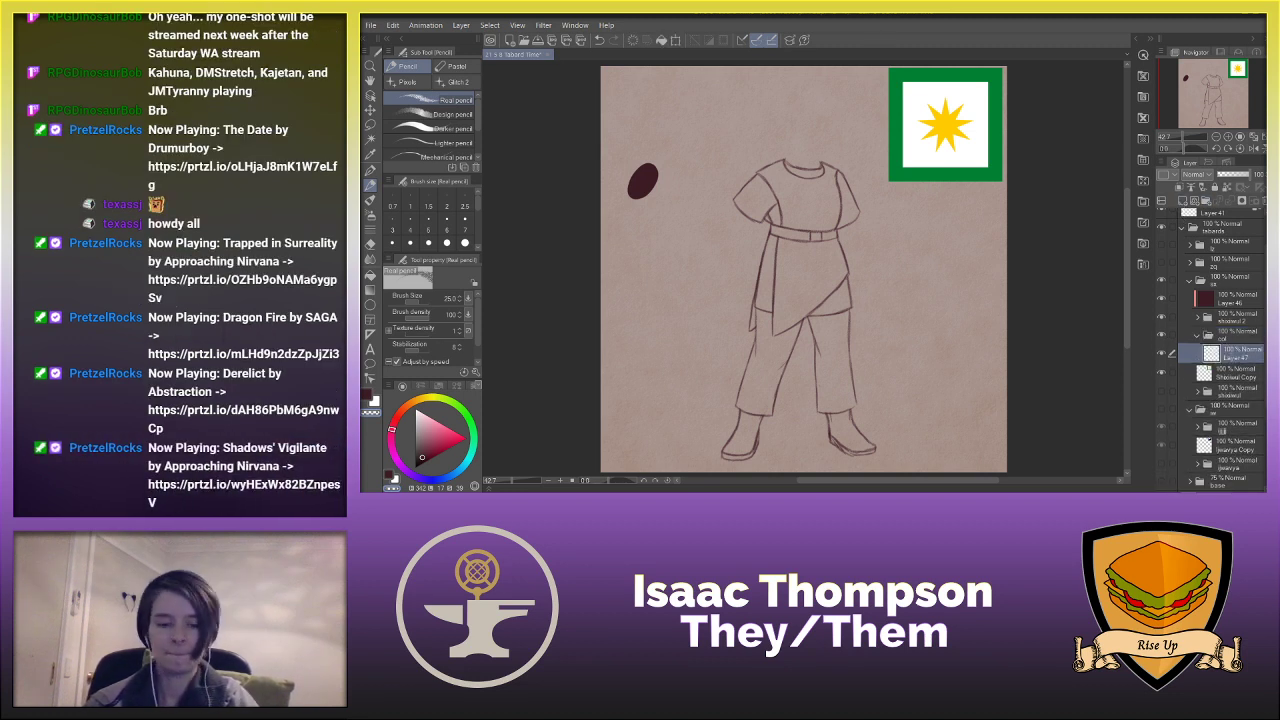
- Rename the selected new layer in the colour folder as "base"
double_click(1236, 357)
text(base)
key(Return)
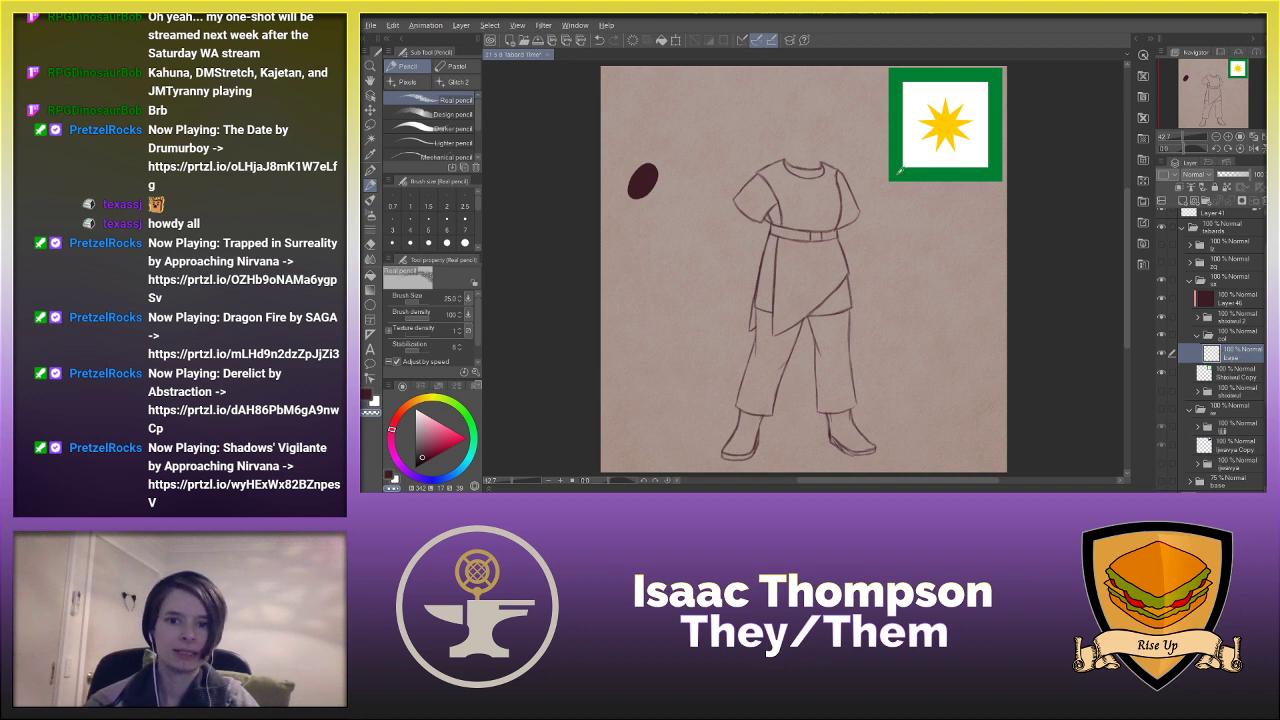
- Choose a bright pinkish red, block in the outfit roughly with the G-pen and fill the enclosed gaps in the tunic
click(447, 436)
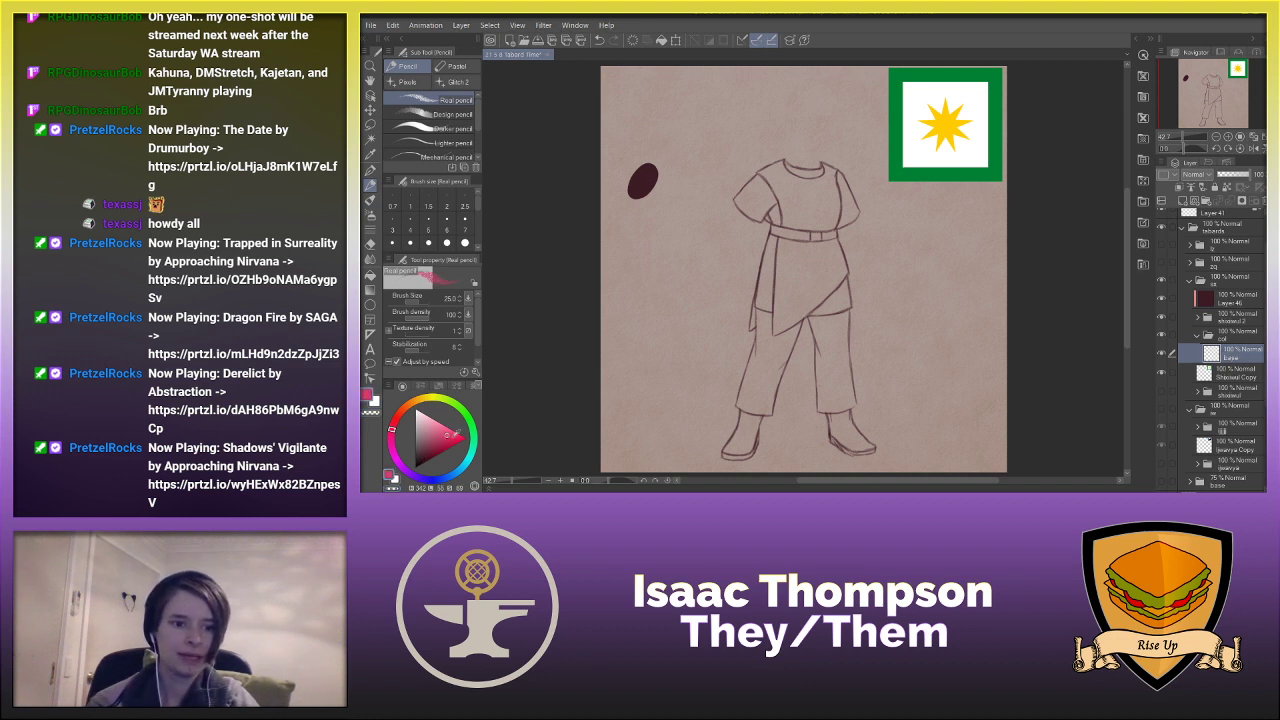
scroll(801, 293, up, 4)
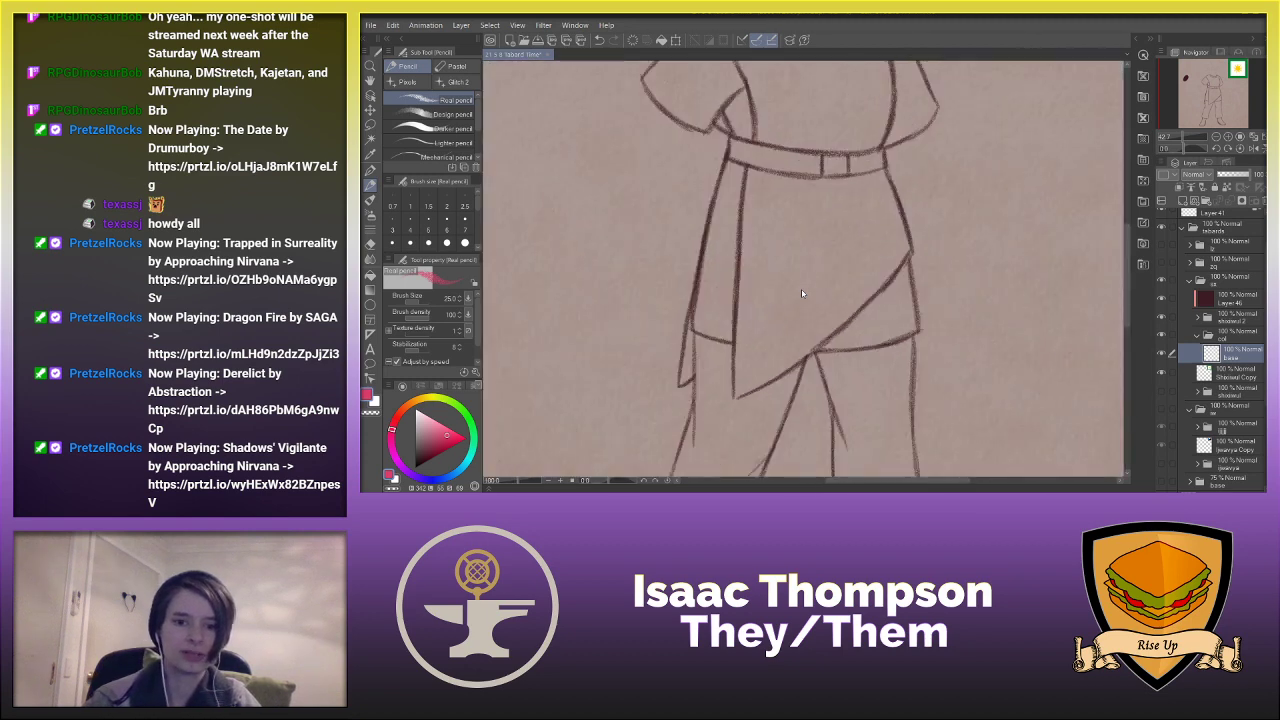
scroll(801, 293, down, 6)
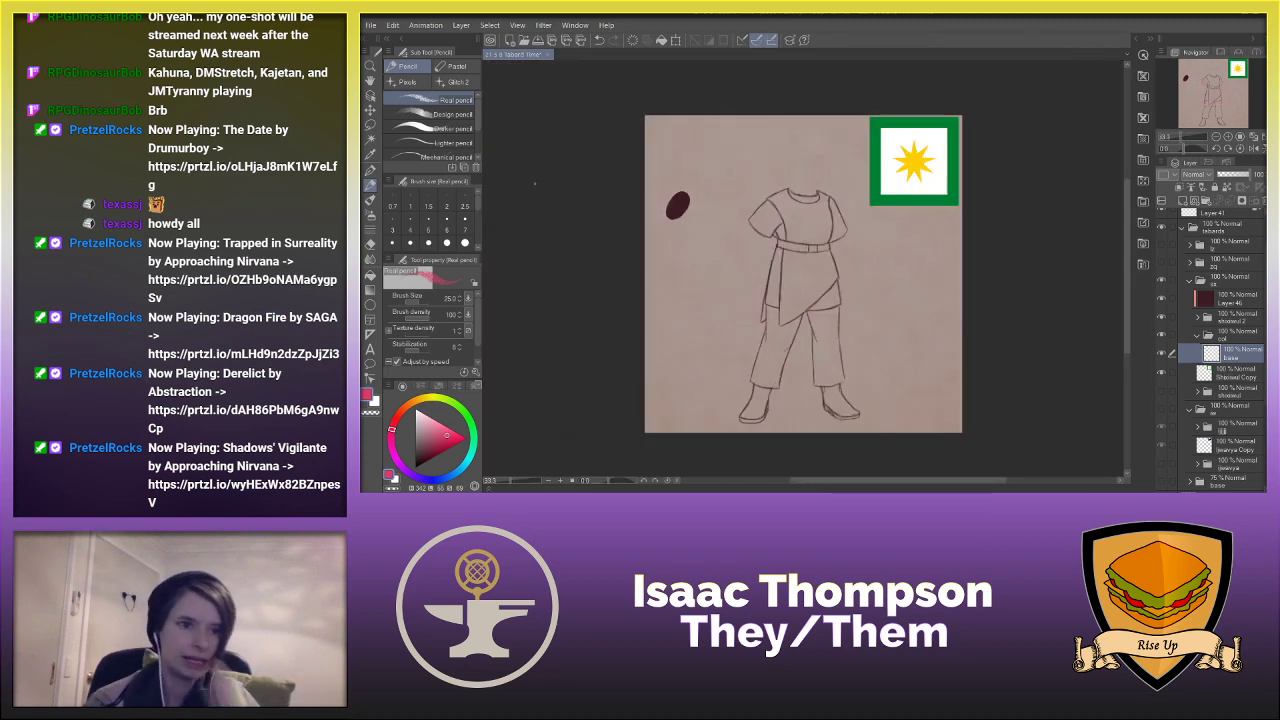
click(370, 171)
mouse_move(768, 208)
mouse_down()
mouse_move(758, 222)
mouse_move(785, 215)
mouse_move(784, 280)
mouse_move(764, 314)
mouse_move(770, 359)
mouse_move(766, 386)
mouse_move(764, 330)
mouse_move(750, 420)
mouse_move(762, 418)
mouse_move(800, 294)
mouse_move(826, 306)
mouse_move(820, 348)
mouse_move(834, 292)
mouse_move(822, 384)
mouse_move(834, 382)
mouse_move(836, 350)
mouse_move(832, 402)
mouse_move(848, 404)
mouse_up()
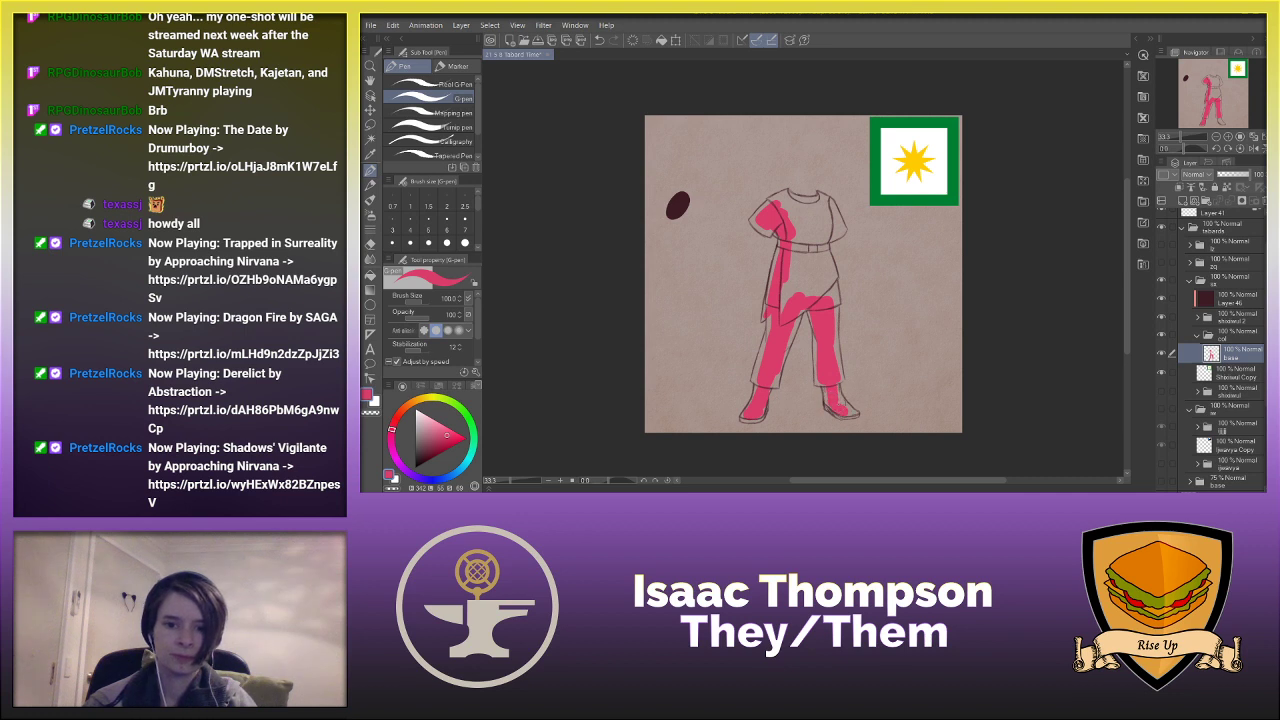
mouse_move(812, 262)
mouse_down()
mouse_move(830, 298)
mouse_move(824, 202)
mouse_move(780, 200)
mouse_up()
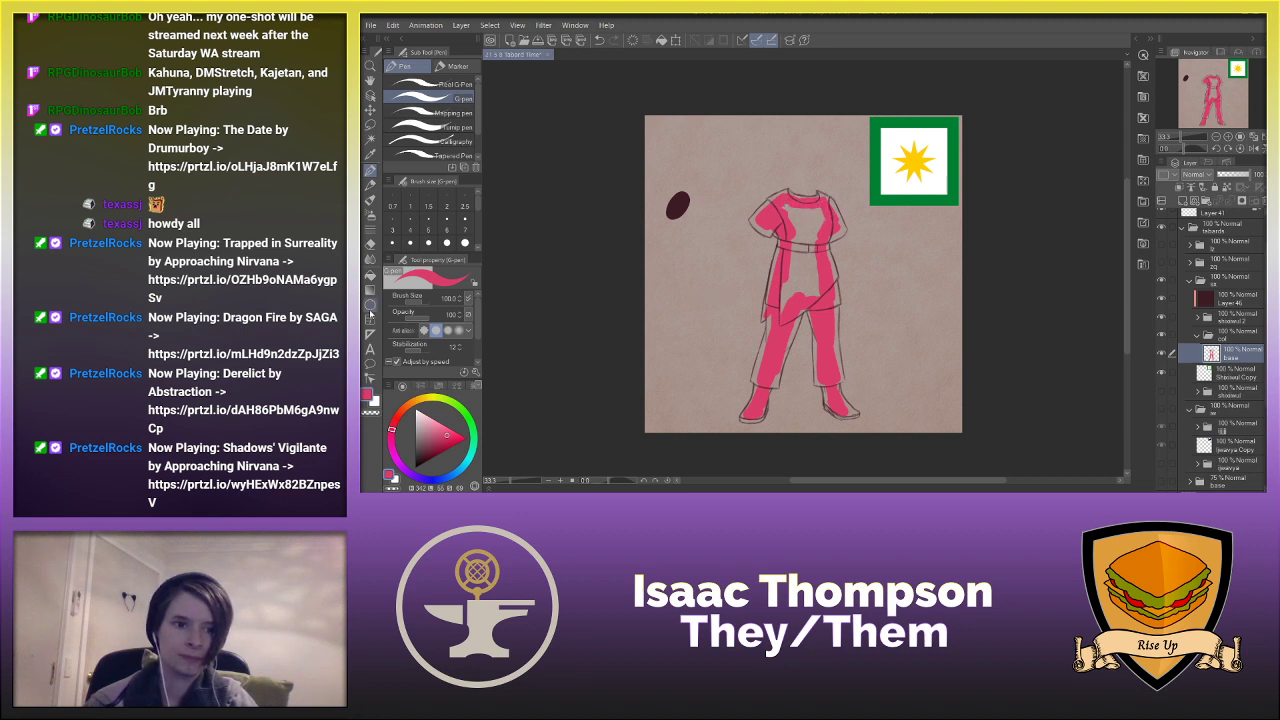
click(370, 276)
click(815, 270)
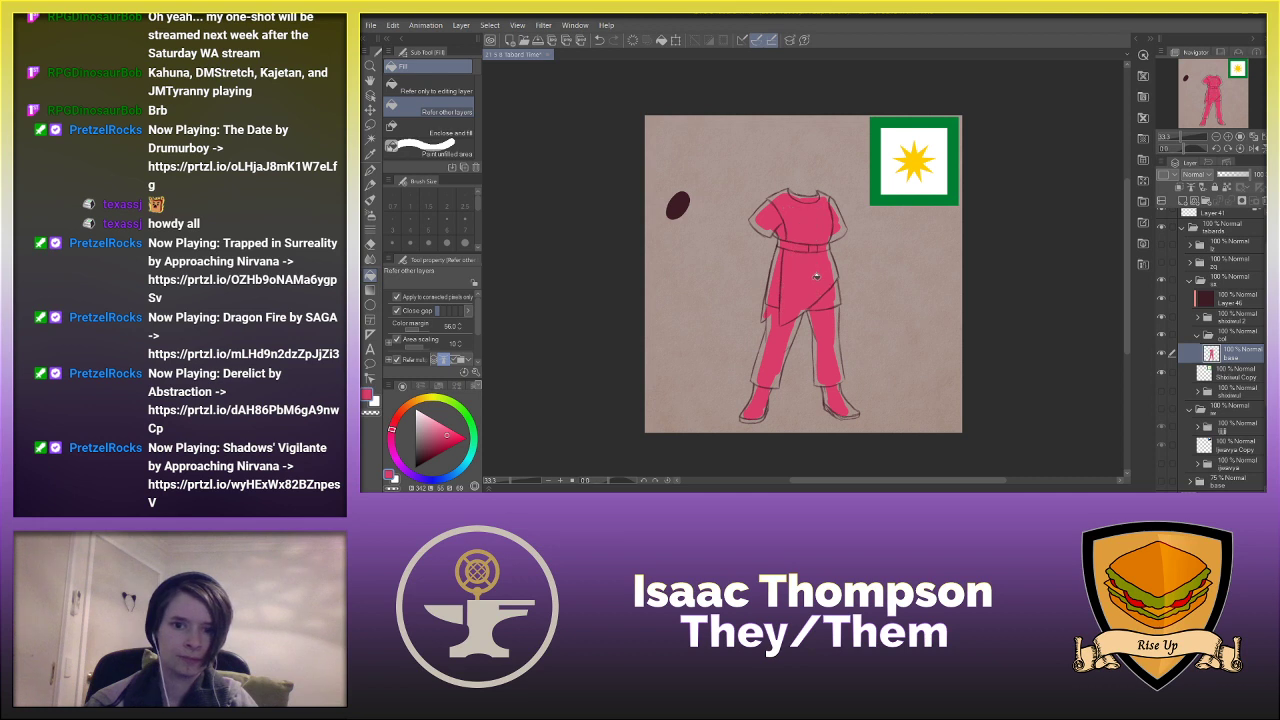
- With the Real pencil at size 30, extend the pink to the outlines of the figure's right sleeve and shoulder, mirroring the view as needed
click(370, 185)
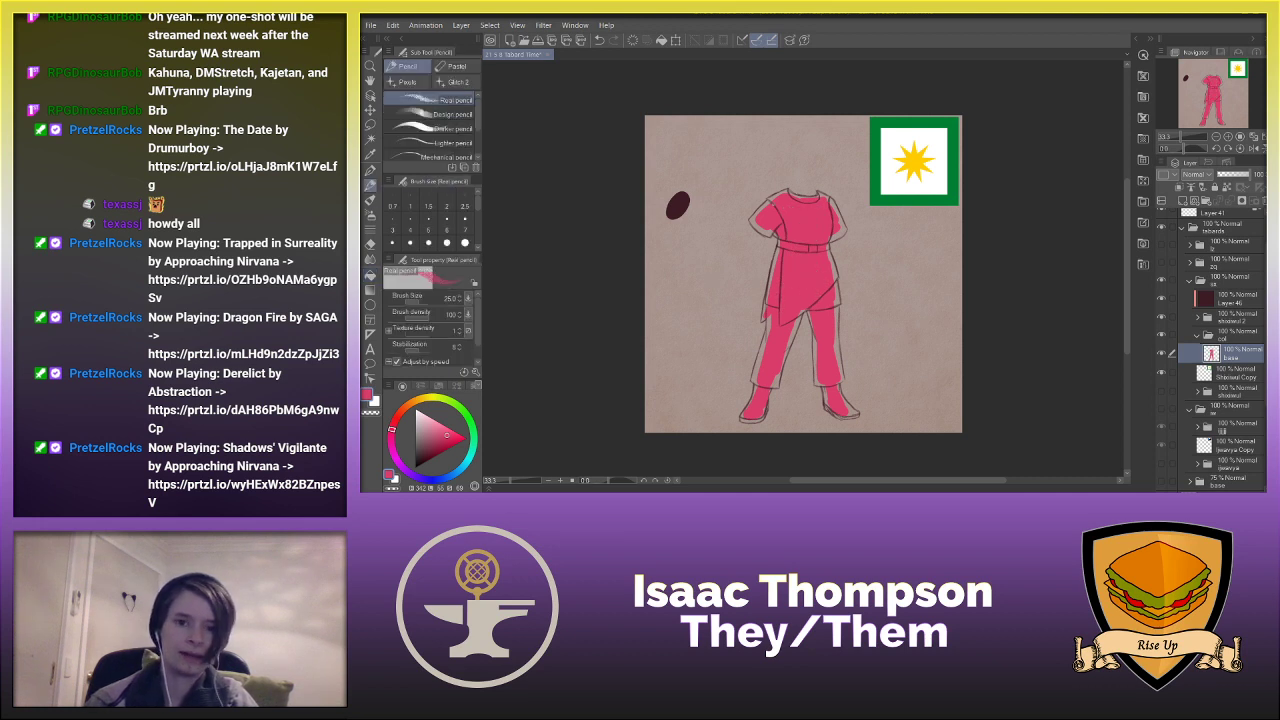
scroll(772, 203, up, 5)
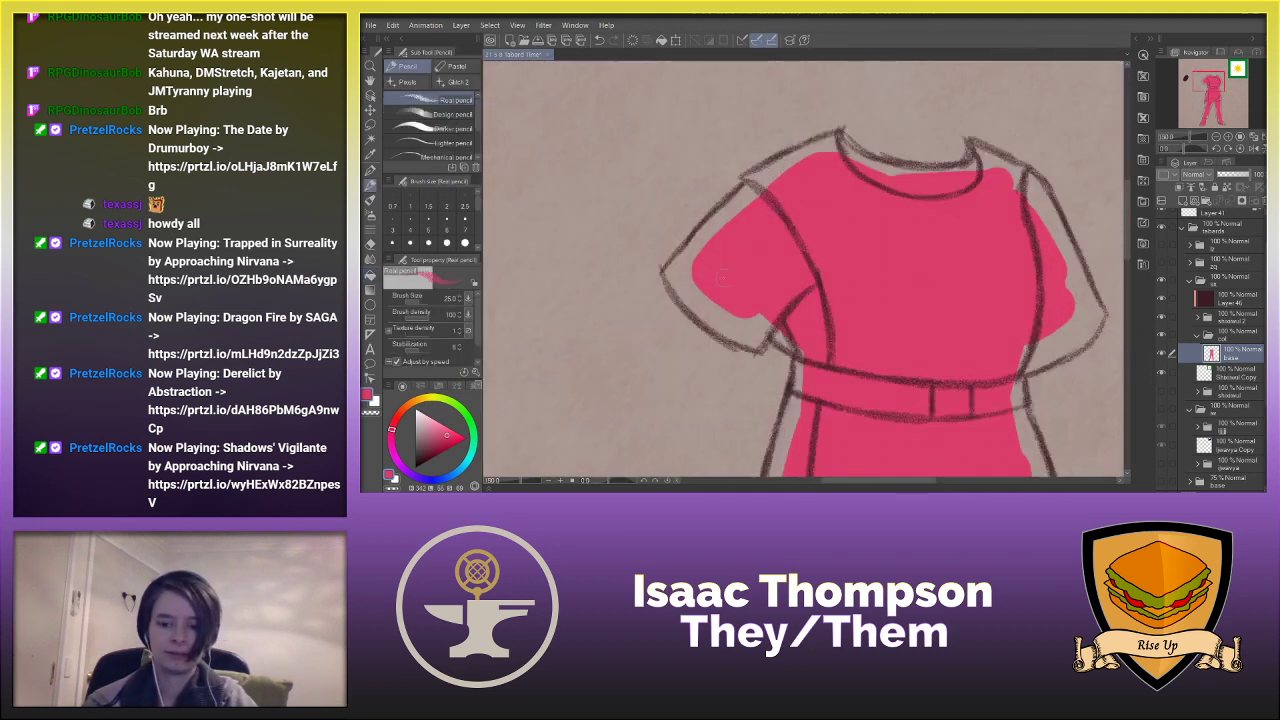
key(])
mouse_move(771, 330)
mouse_down()
mouse_move(754, 328)
mouse_move(784, 345)
mouse_move(740, 338)
mouse_move(712, 312)
mouse_move(734, 313)
mouse_up()
key([)
key([)
key(h)
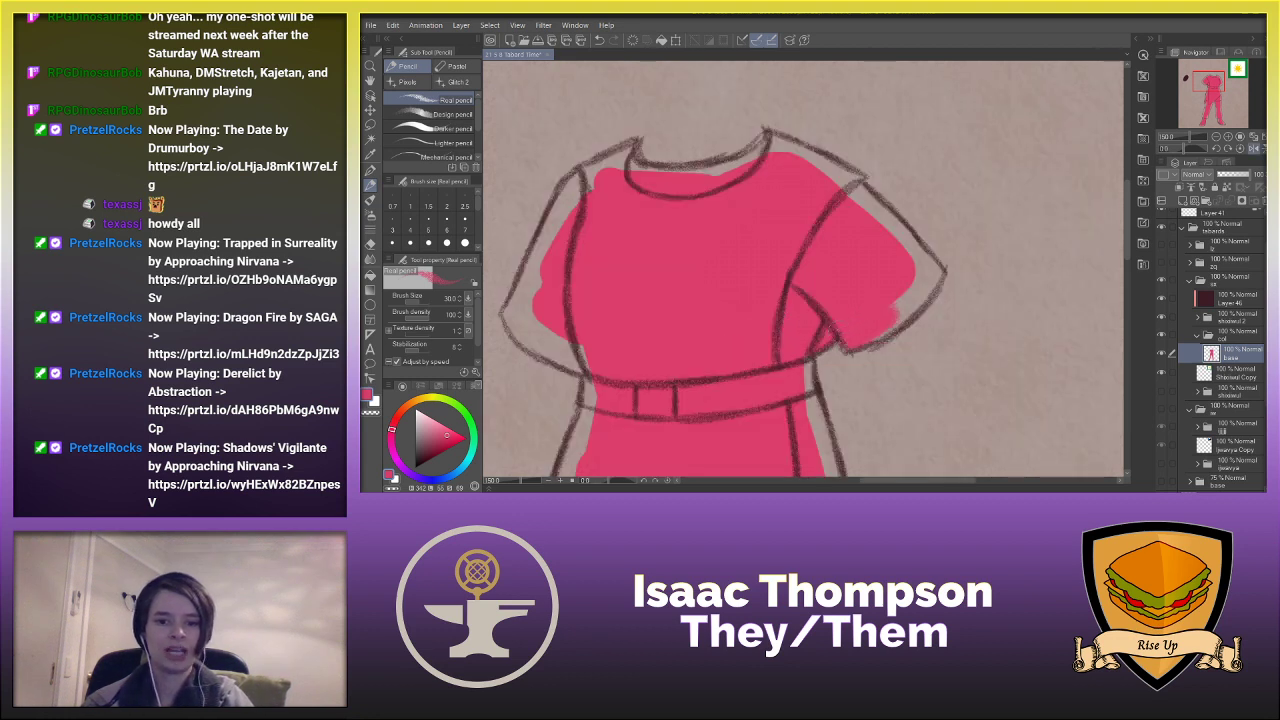
drag(890, 332, 937, 271)
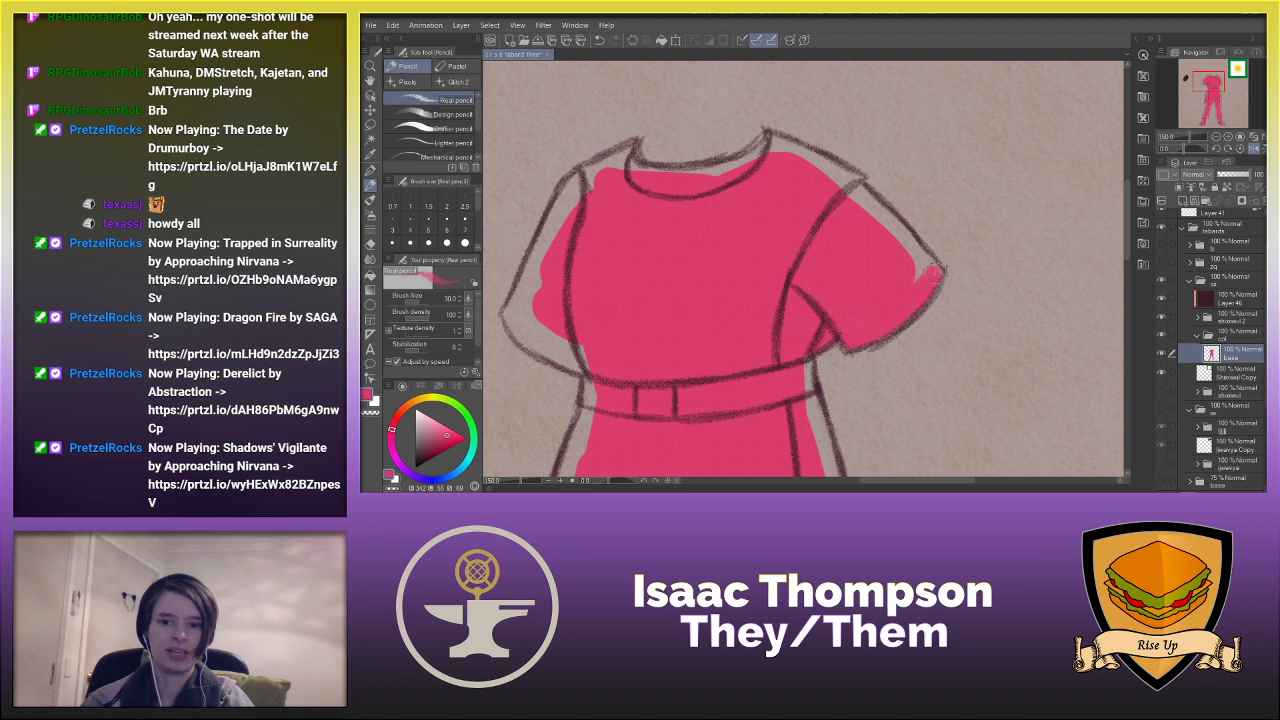
key(h)
mouse_move(675, 266)
mouse_down()
mouse_move(734, 204)
mouse_move(720, 236)
mouse_up()
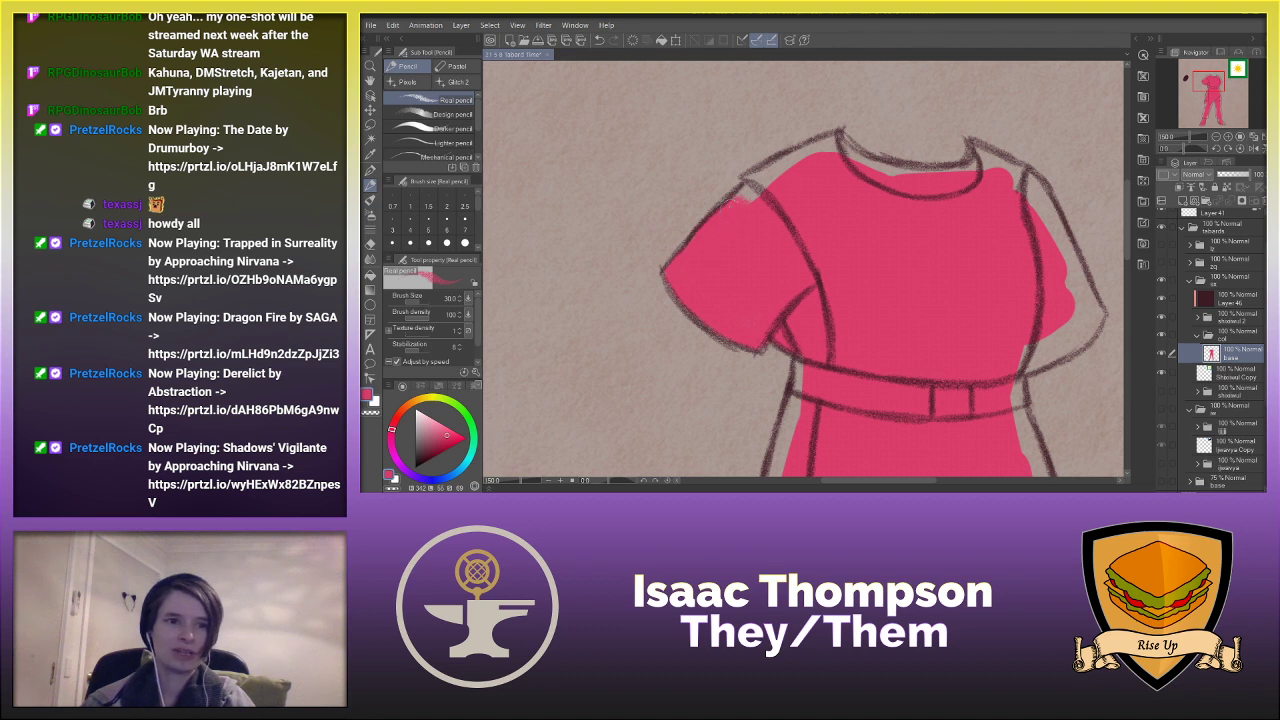
mouse_move(784, 187)
mouse_down()
mouse_move(740, 190)
mouse_move(808, 152)
mouse_move(793, 152)
mouse_move(842, 146)
mouse_move(838, 132)
mouse_up()
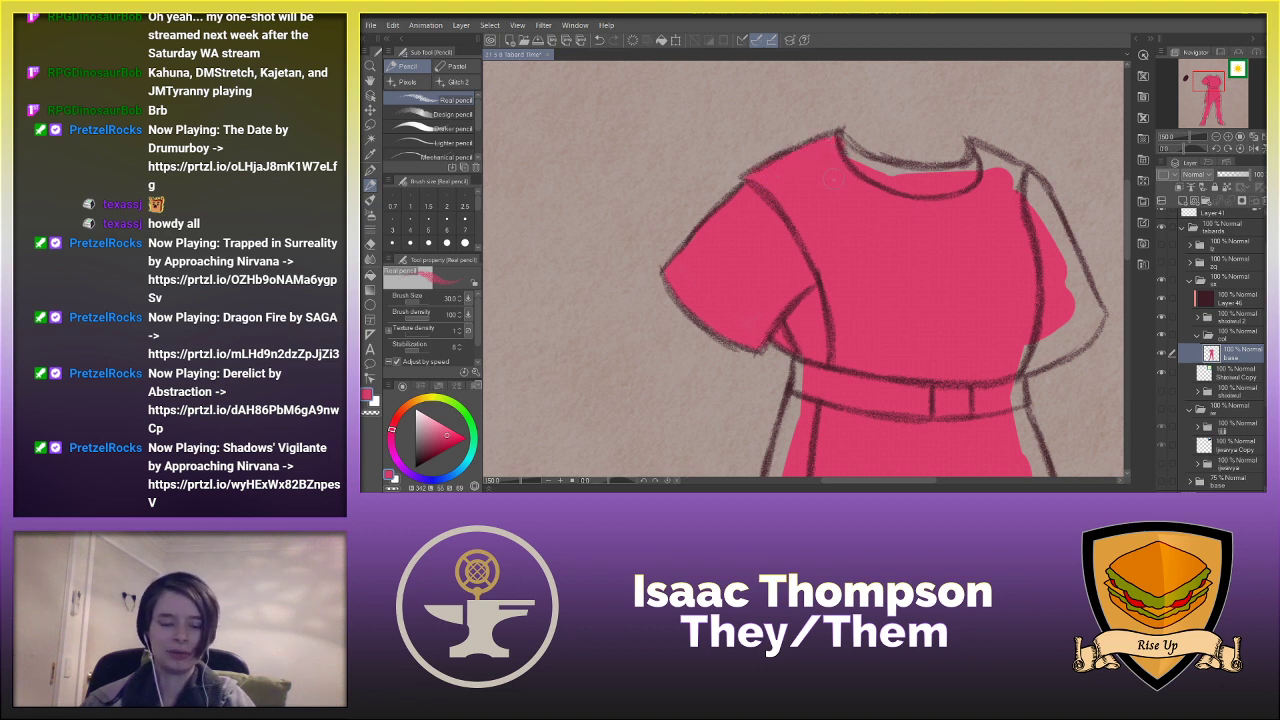
- Fill the neckline and the figure's left shoulder and sleeve with pink up to the sketch lines, mirroring the view as needed
key(h)
mouse_move(678, 180)
mouse_down()
mouse_move(754, 158)
mouse_move(767, 140)
mouse_move(668, 170)
mouse_move(640, 165)
mouse_up()
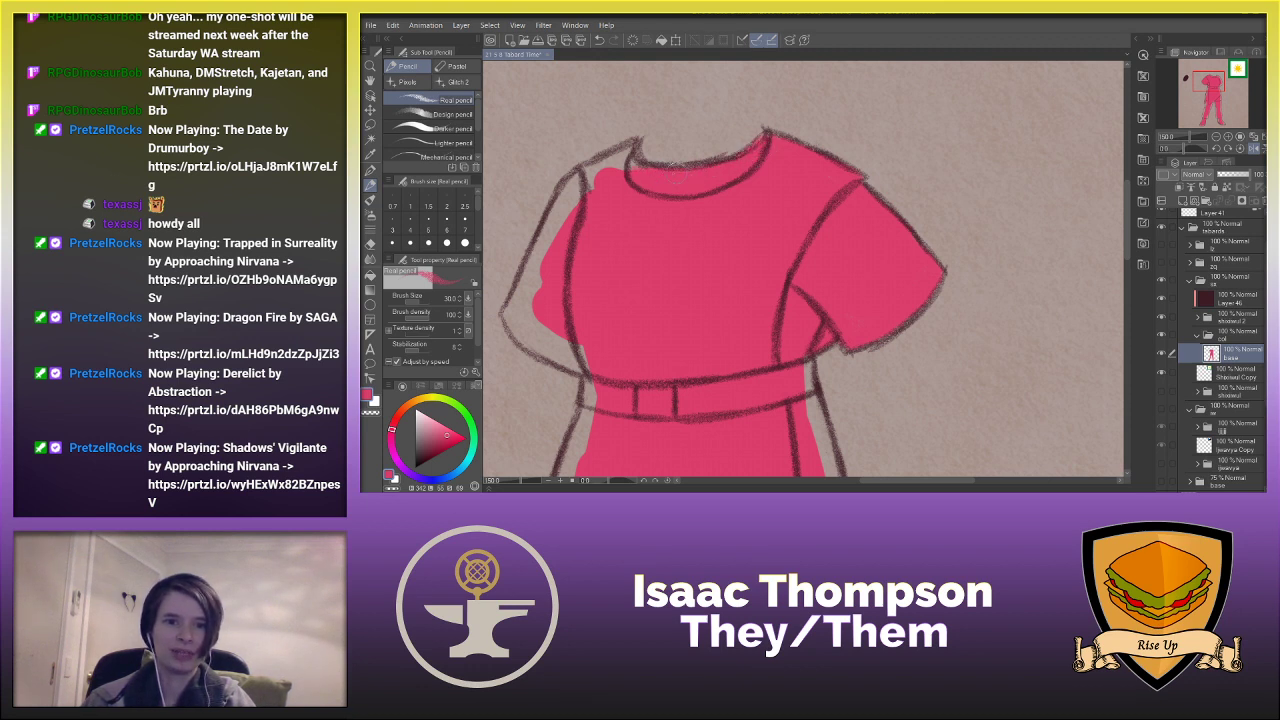
key(h)
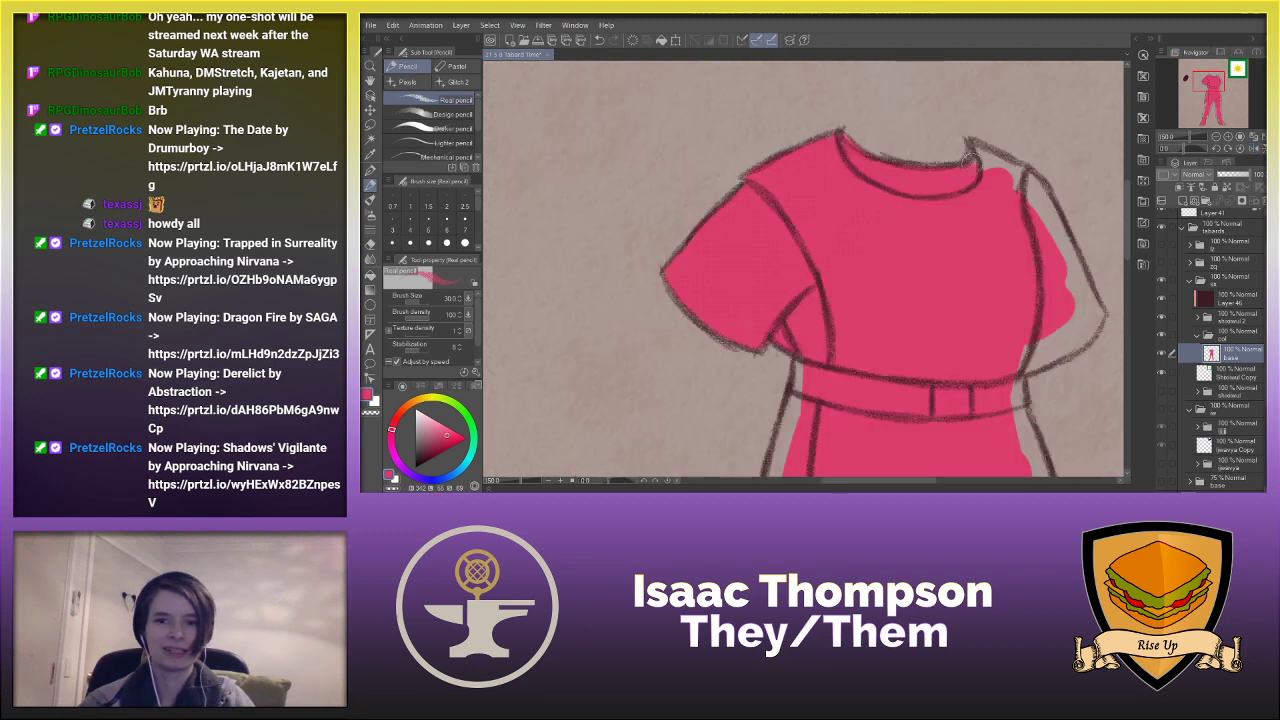
mouse_move(965, 168)
mouse_down()
mouse_move(973, 150)
mouse_move(979, 168)
mouse_up()
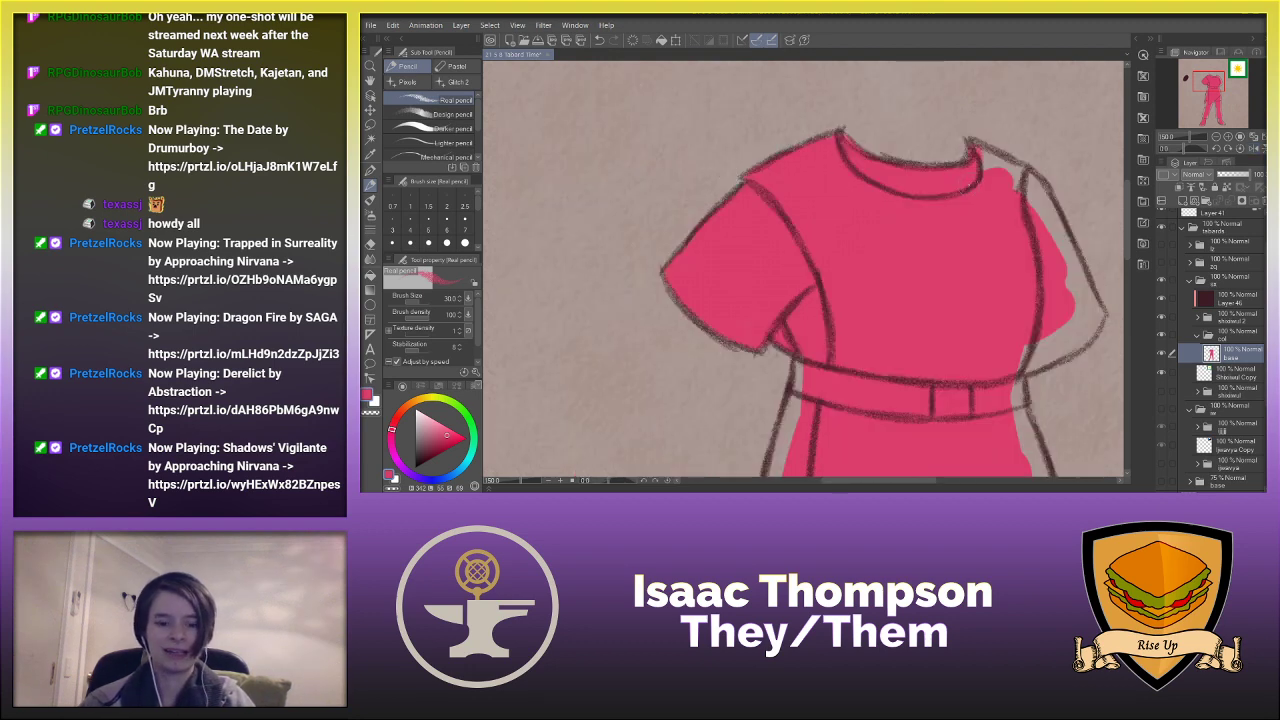
key(h)
mouse_move(587, 176)
mouse_down()
mouse_move(620, 152)
mouse_move(580, 192)
mouse_move(573, 176)
mouse_move(556, 220)
mouse_move(566, 211)
mouse_up()
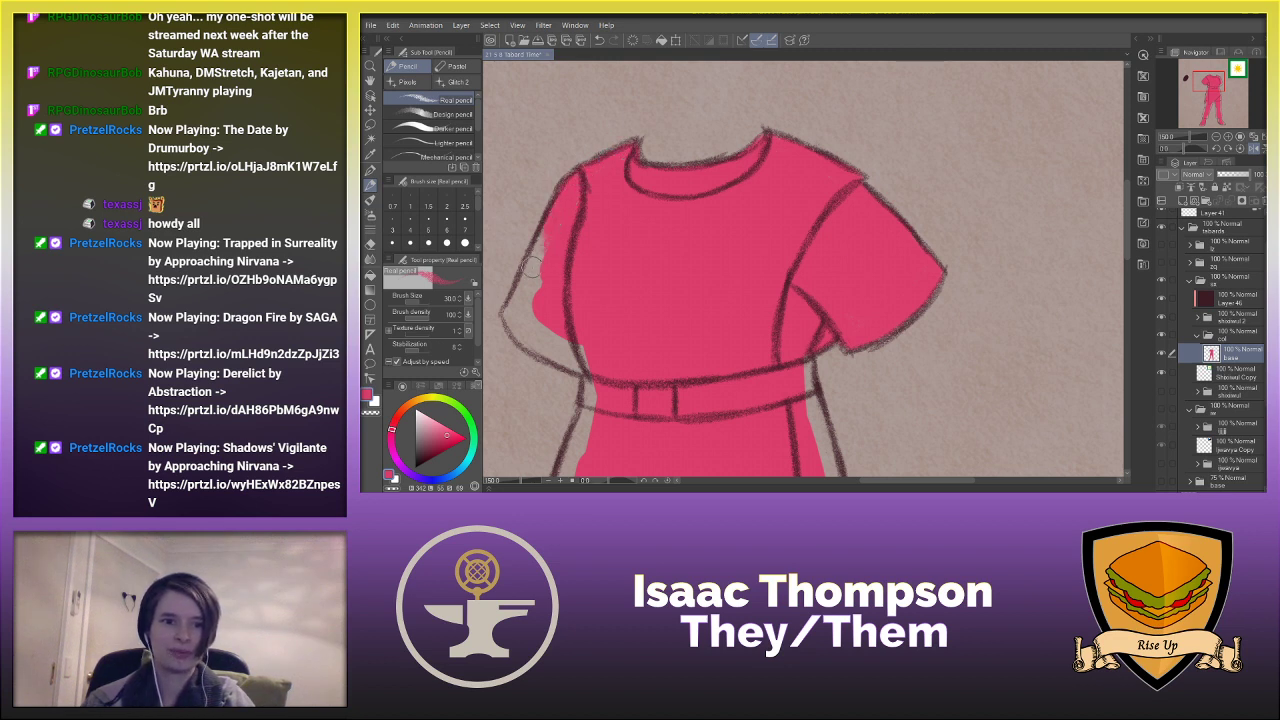
mouse_move(531, 266)
mouse_down()
mouse_move(506, 315)
mouse_move(539, 237)
mouse_move(556, 230)
mouse_move(529, 320)
mouse_move(514, 323)
mouse_move(548, 345)
mouse_move(530, 320)
mouse_up()
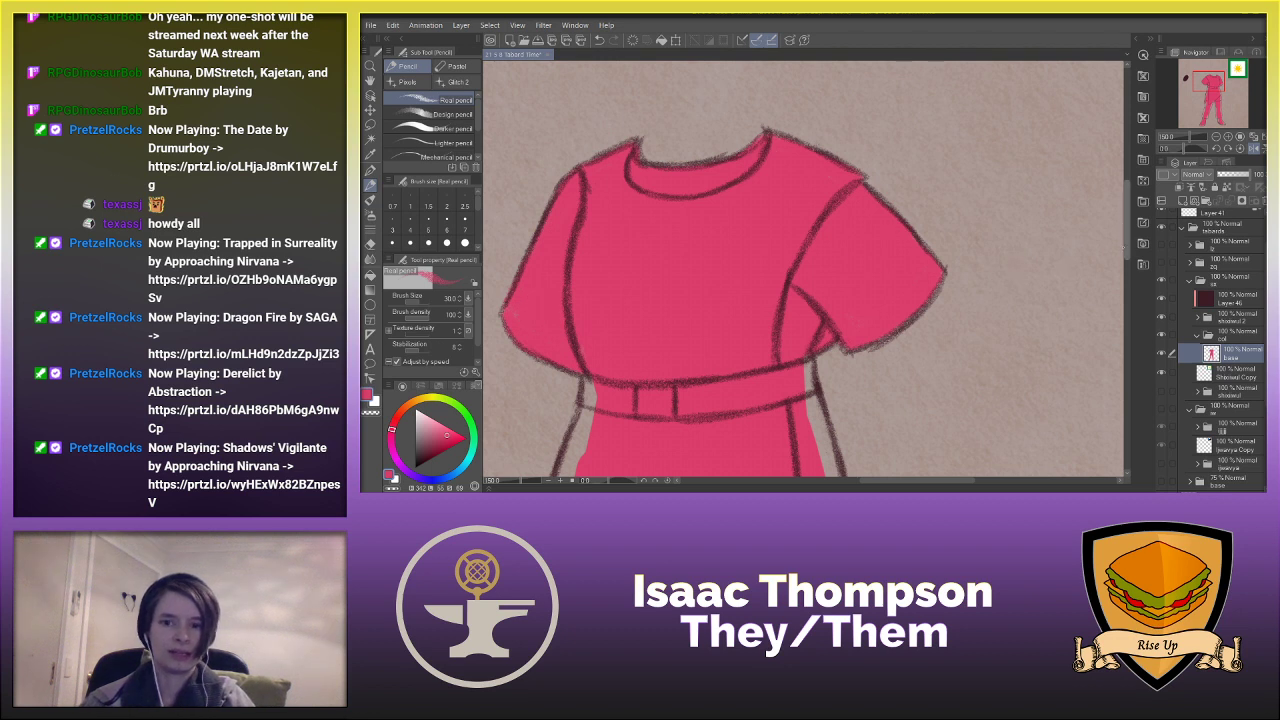
- Paint both ends of the belt pink out to its outlines
scroll(1090, 270, down, 3)
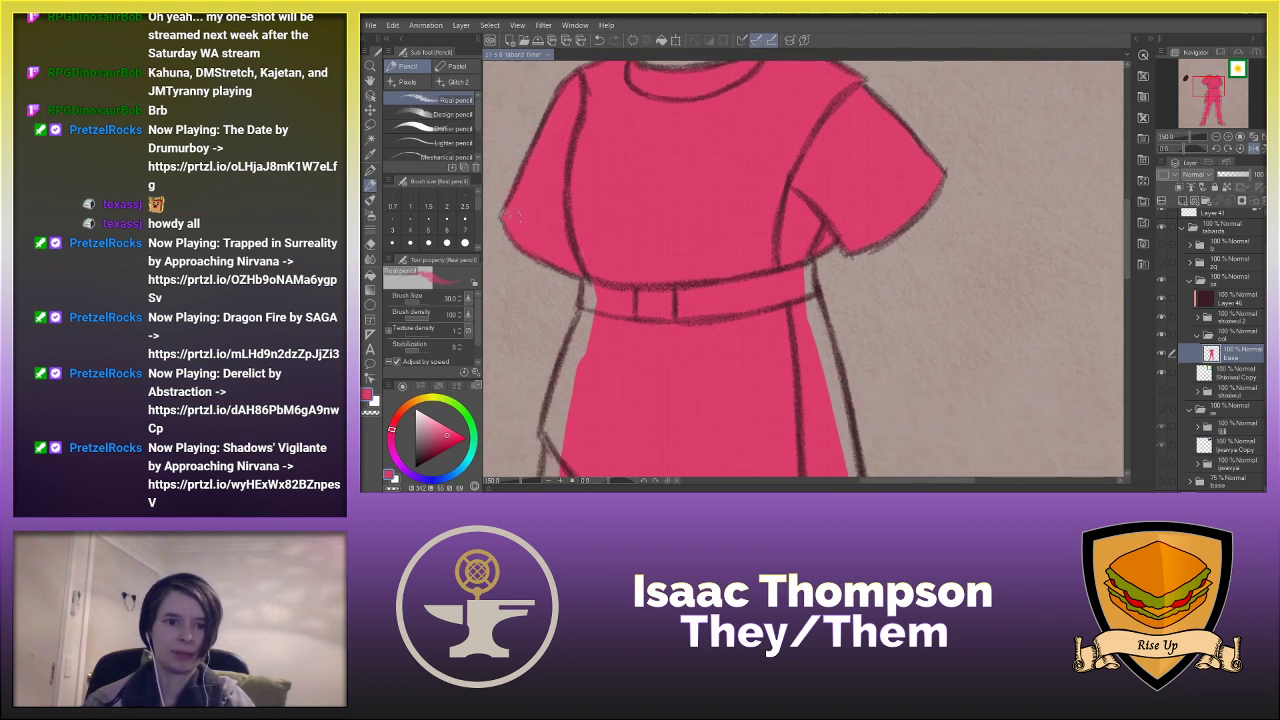
mouse_move(583, 283)
mouse_down()
mouse_move(584, 320)
mouse_move(594, 304)
mouse_up()
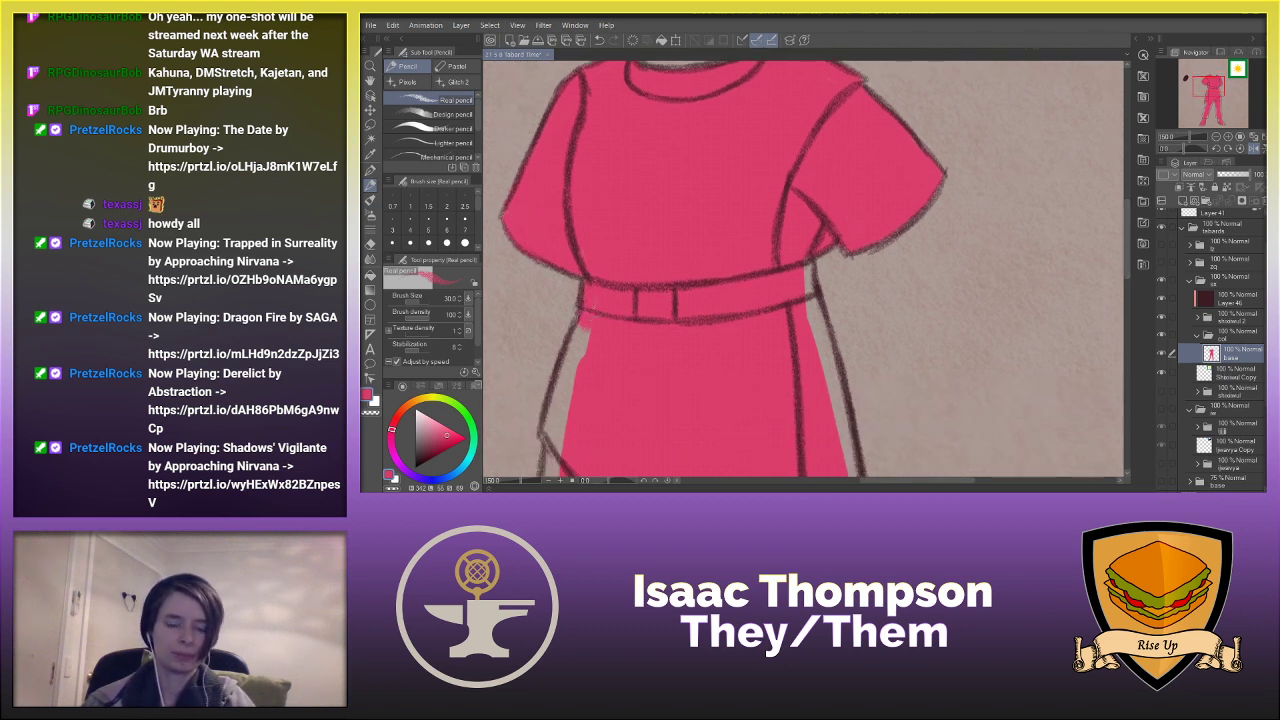
mouse_move(770, 318)
mouse_down()
mouse_move(797, 290)
mouse_move(795, 308)
mouse_up()
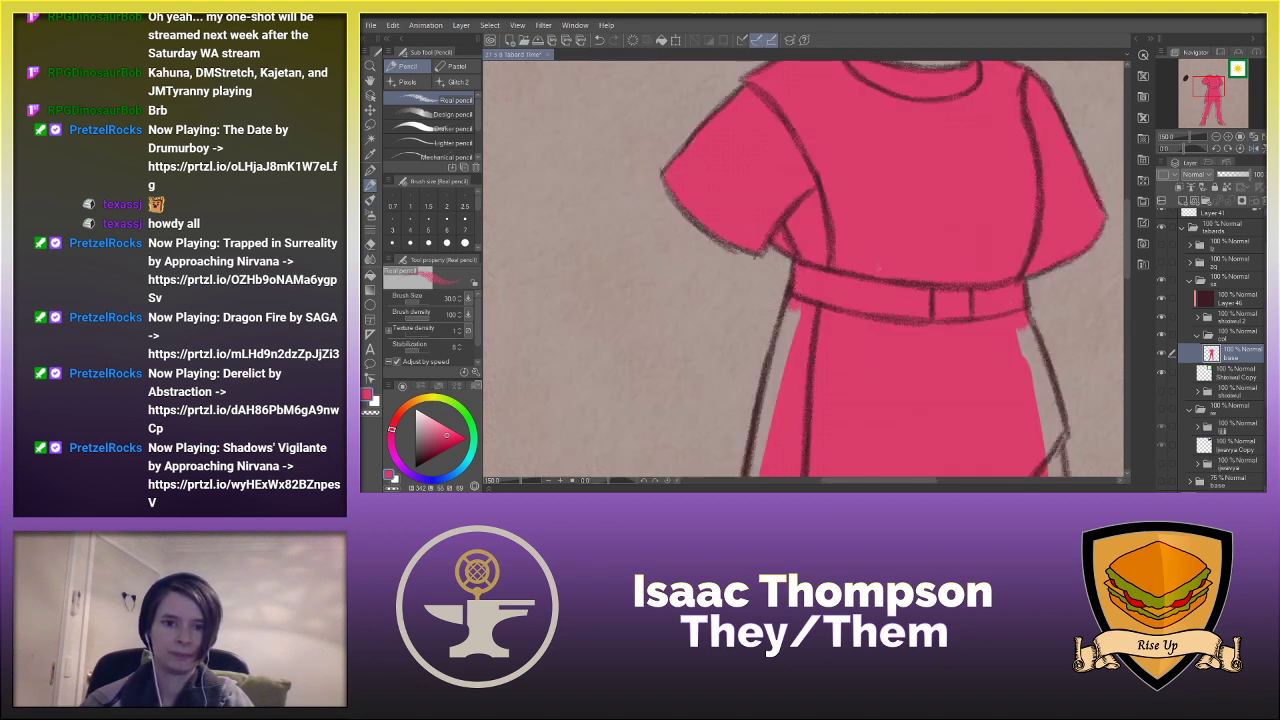
- Fill the figure's right side of the tunic skirt and its pointed hanging flap with pink out to the outlines
scroll(1128, 240, down, 3)
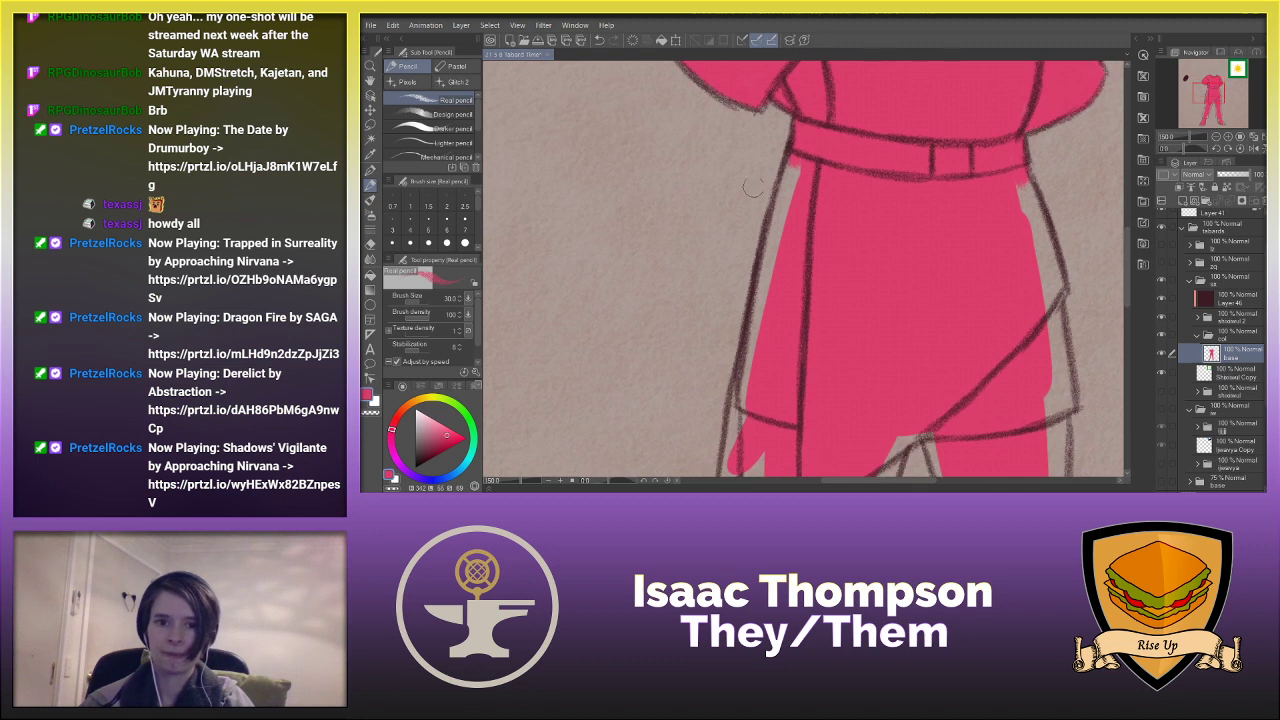
mouse_move(791, 170)
mouse_down()
mouse_move(775, 220)
mouse_move(802, 178)
mouse_move(768, 230)
mouse_move(768, 215)
mouse_move(755, 312)
mouse_move(781, 246)
mouse_move(771, 322)
mouse_move(761, 292)
mouse_move(740, 412)
mouse_up()
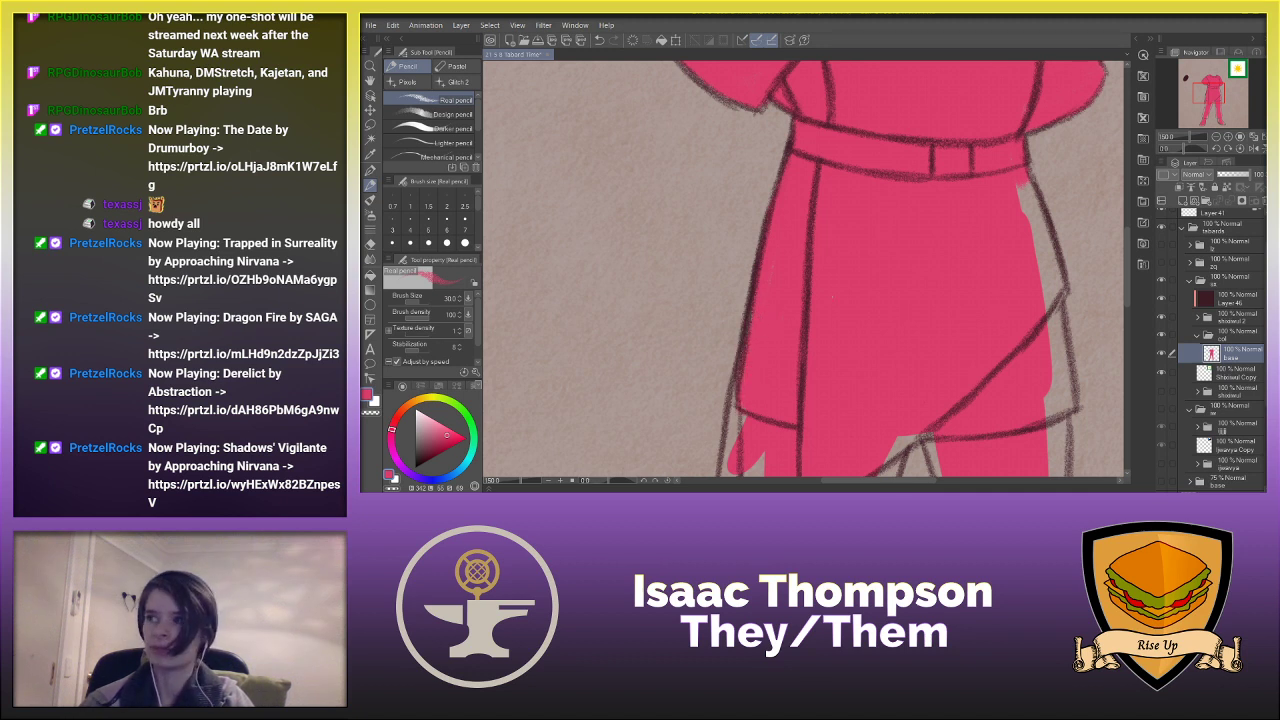
drag(1128, 250, 1128, 273)
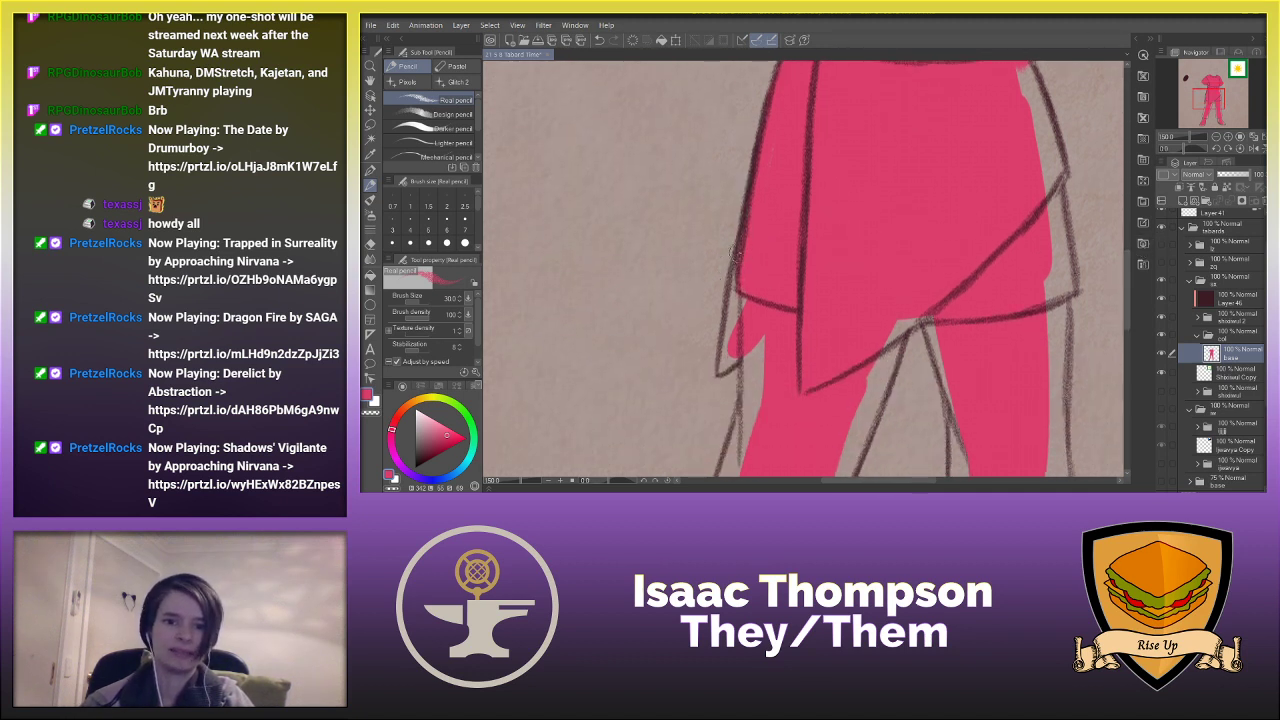
mouse_move(738, 250)
mouse_down()
mouse_move(722, 368)
mouse_move(745, 368)
mouse_move(760, 340)
mouse_move(722, 318)
mouse_up()
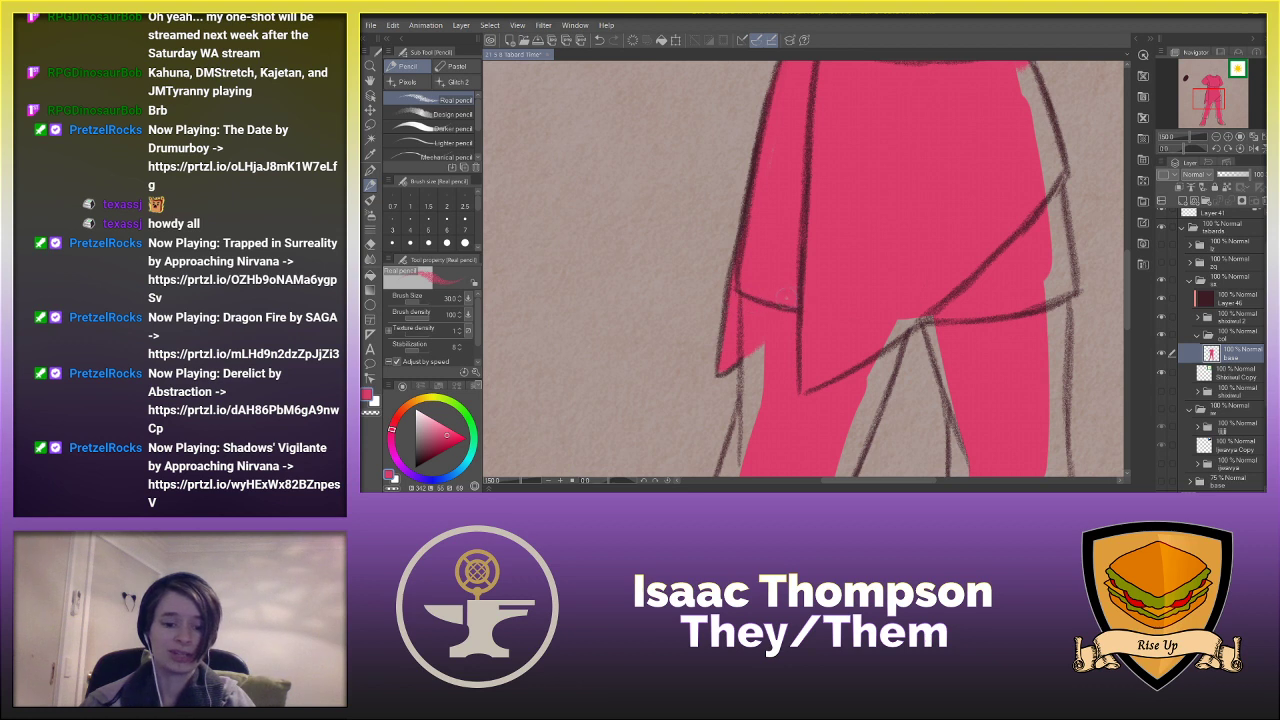
mouse_move(882, 320)
mouse_down()
mouse_move(893, 326)
mouse_move(874, 341)
mouse_move(934, 346)
mouse_up()
key(ctrl+z)
- Mirror the view and fill the figure's left hip and the underskirt below the diagonal hem with pink
drag(1128, 275, 1128, 252)
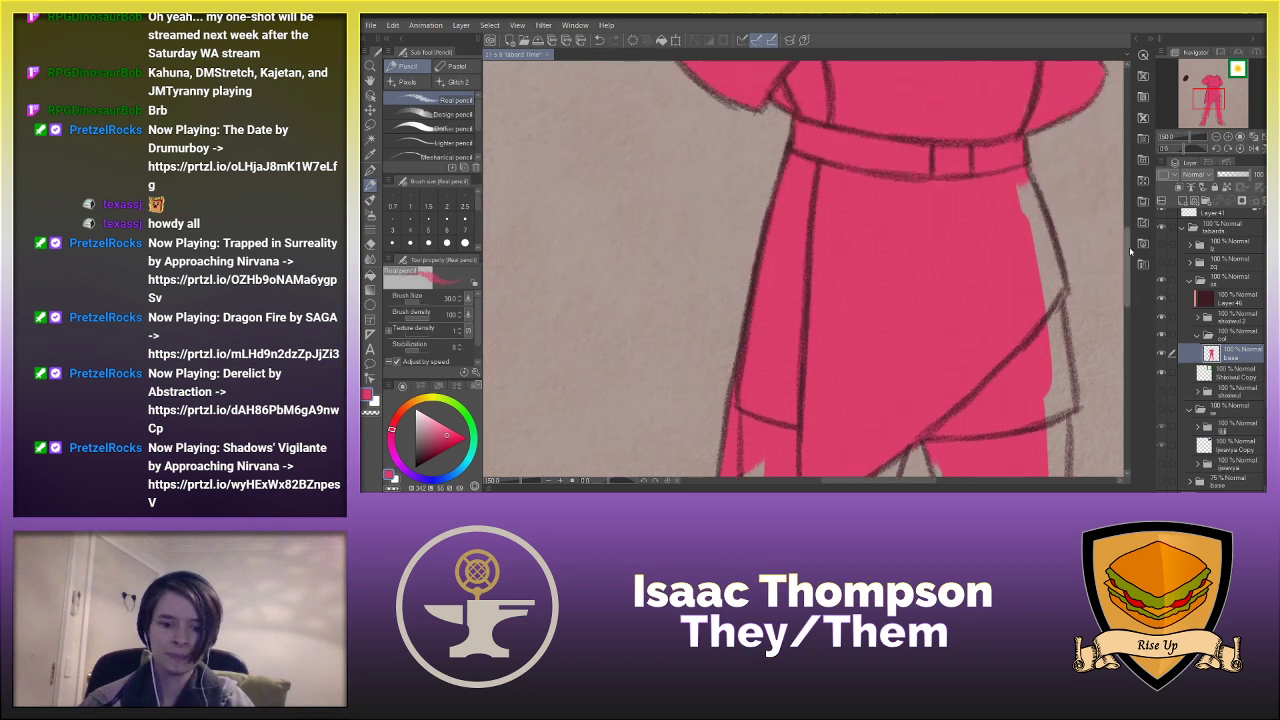
key(h)
mouse_move(552, 268)
mouse_down()
mouse_move(540, 285)
mouse_move(590, 185)
mouse_up()
mouse_move(570, 244)
mouse_down()
mouse_move(544, 302)
mouse_move(557, 320)
mouse_up()
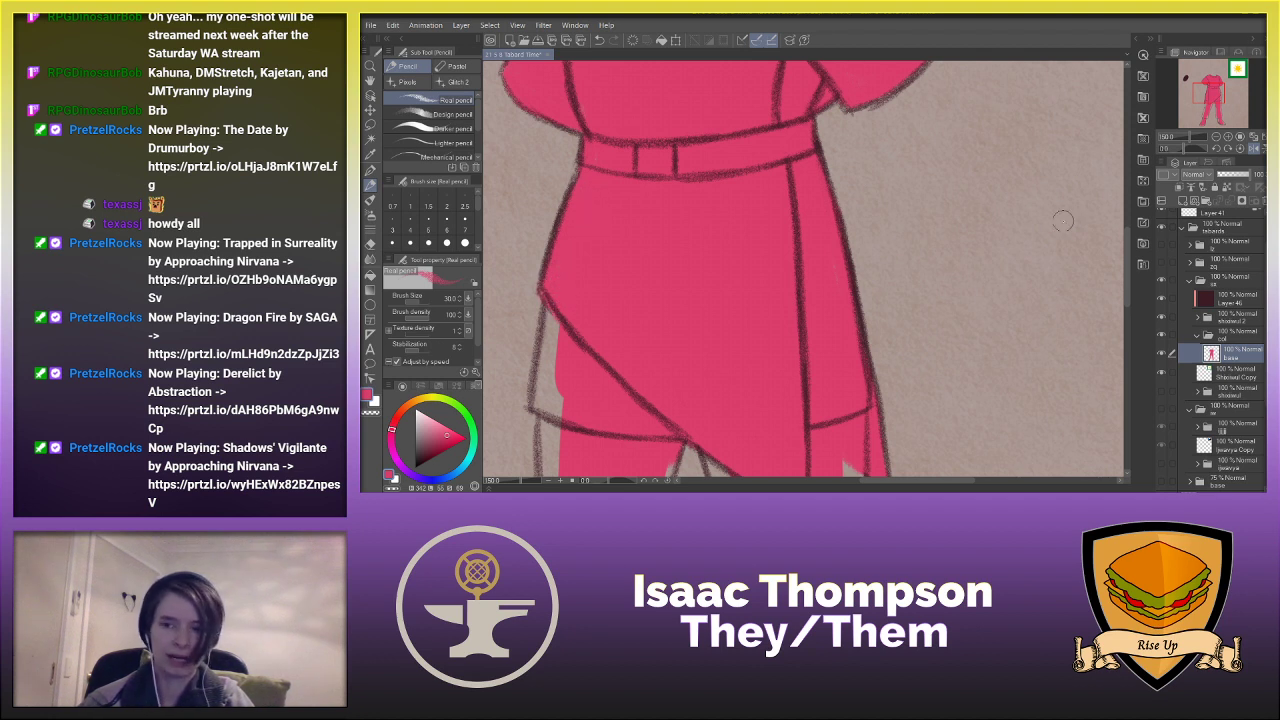
drag(1127, 236, 1124, 270)
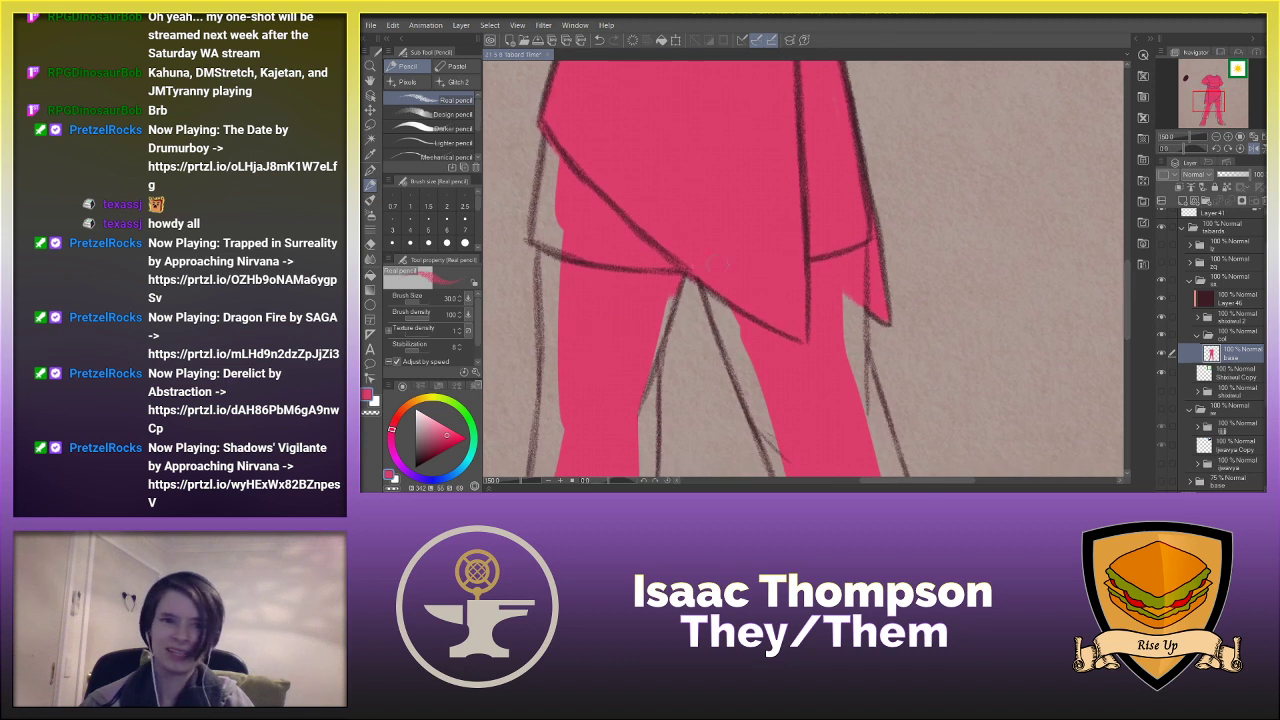
mouse_move(546, 238)
mouse_down()
mouse_move(530, 185)
mouse_move(541, 146)
mouse_up()
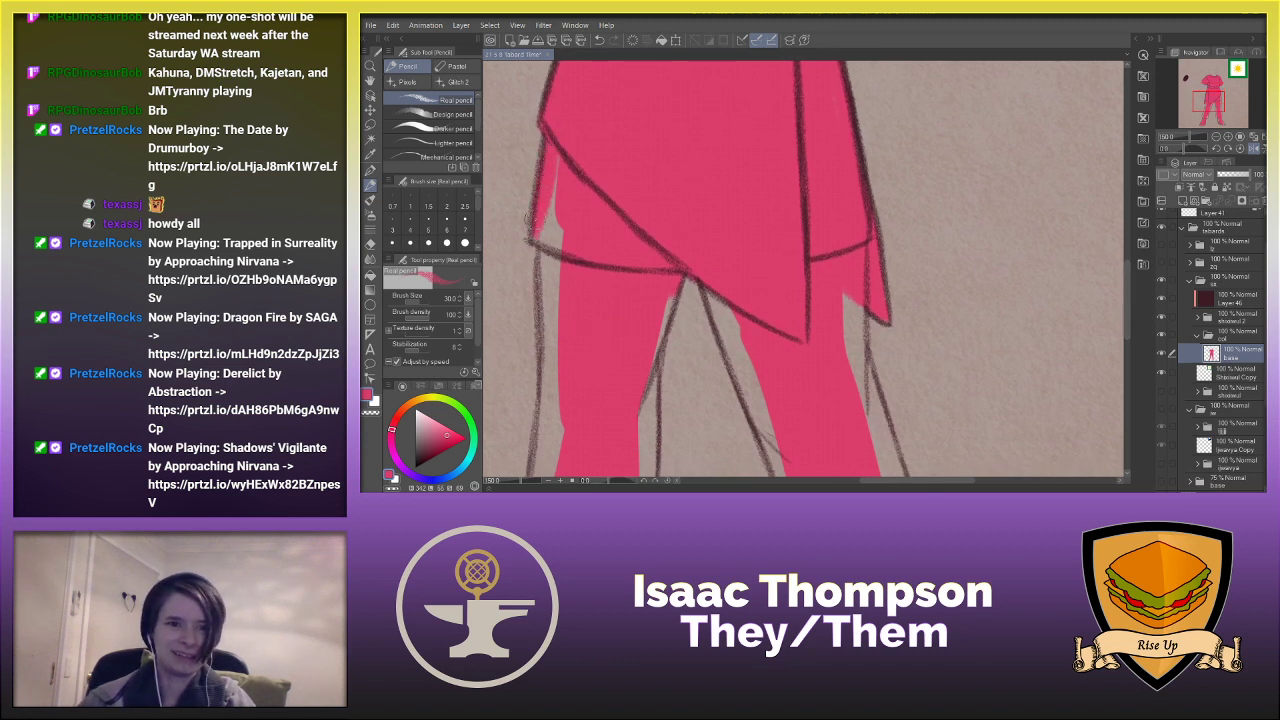
mouse_move(533, 240)
mouse_down()
mouse_move(556, 248)
mouse_move(548, 232)
mouse_move(559, 229)
mouse_up()
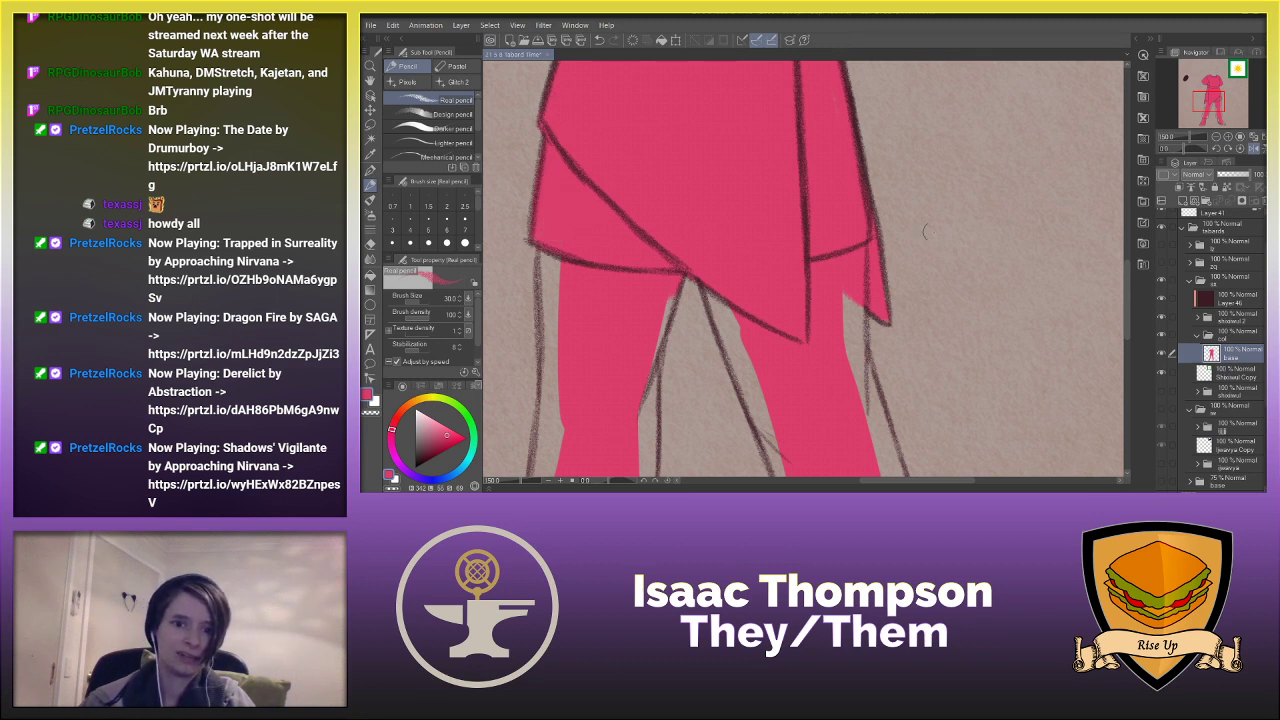
- Fill the tops of both trouser legs below the skirt with pink out to the outlines, undoing a misplaced stroke
drag(1126, 268, 1126, 286)
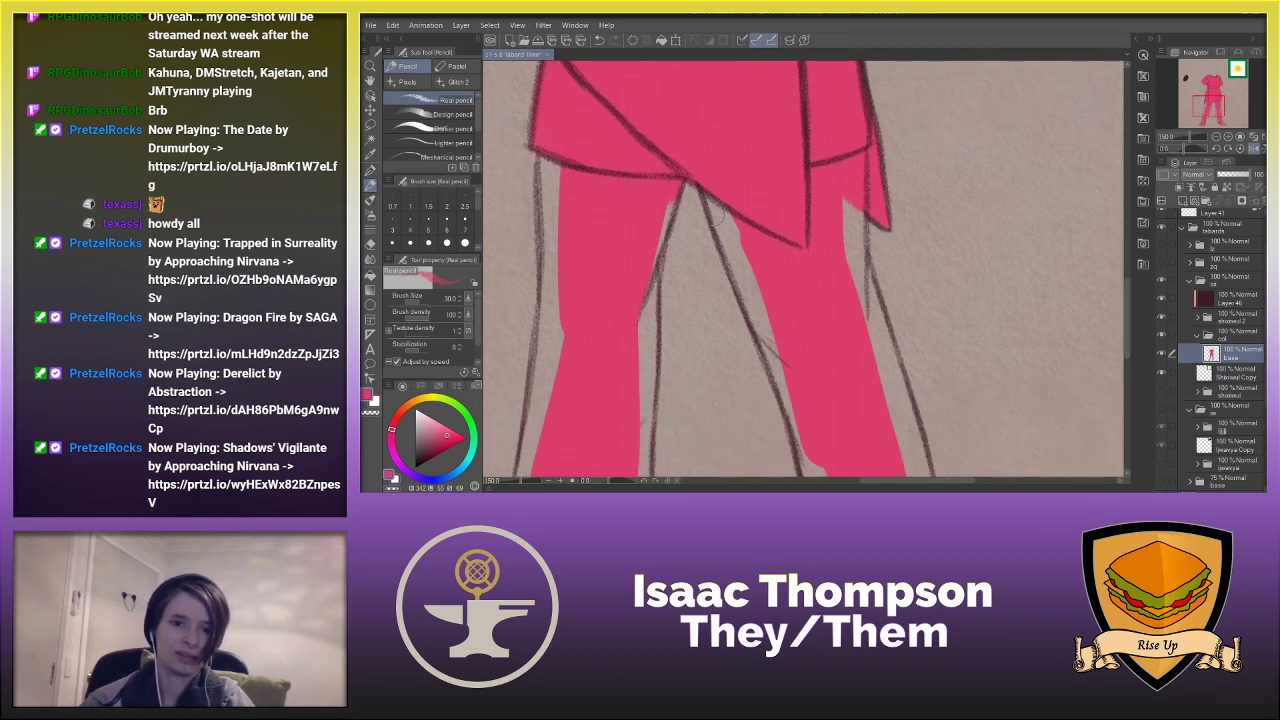
mouse_move(665, 235)
mouse_down()
mouse_move(670, 212)
mouse_move(660, 252)
mouse_move(656, 235)
mouse_move(735, 255)
mouse_move(708, 192)
mouse_up()
key(ctrl+z)
mouse_move(548, 184)
mouse_down()
mouse_move(545, 222)
mouse_move(561, 151)
mouse_up()
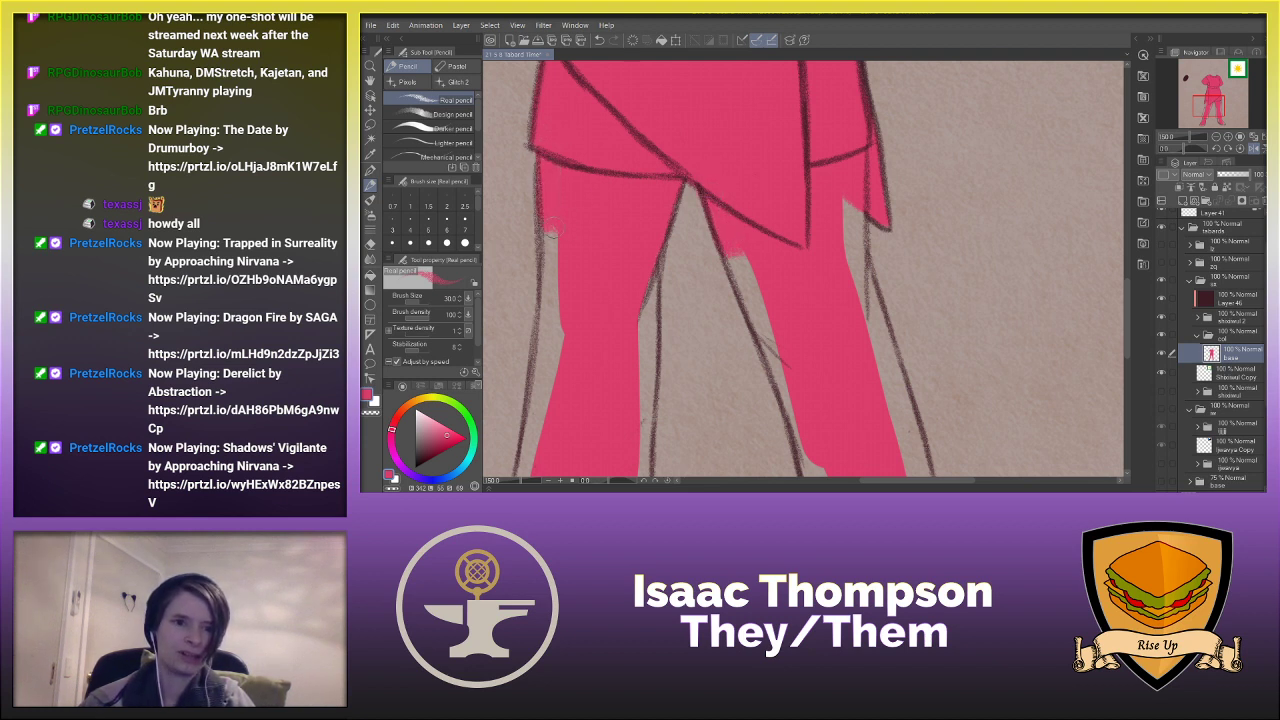
mouse_move(550, 232)
mouse_down()
mouse_move(548, 284)
mouse_move(553, 240)
mouse_up()
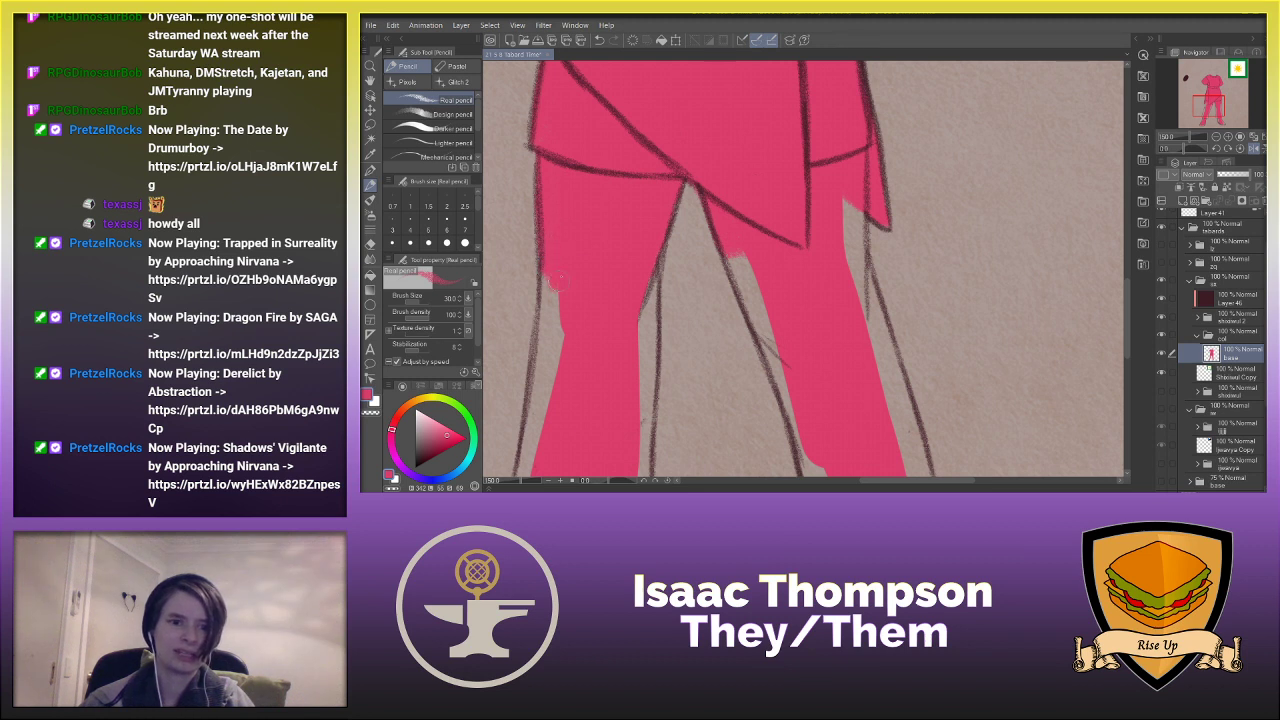
drag(1128, 290, 1128, 300)
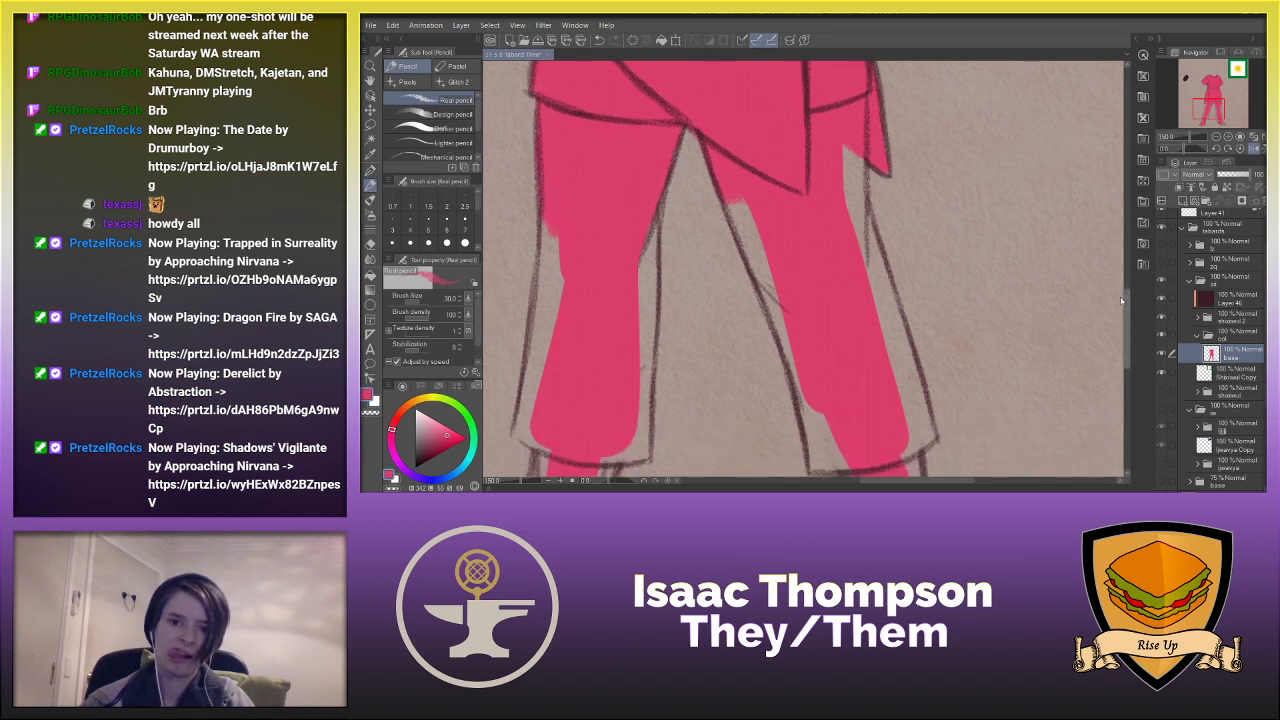
mouse_move(866, 170)
mouse_down()
mouse_move(858, 218)
mouse_move(846, 152)
mouse_move(857, 230)
mouse_move(853, 216)
mouse_up()
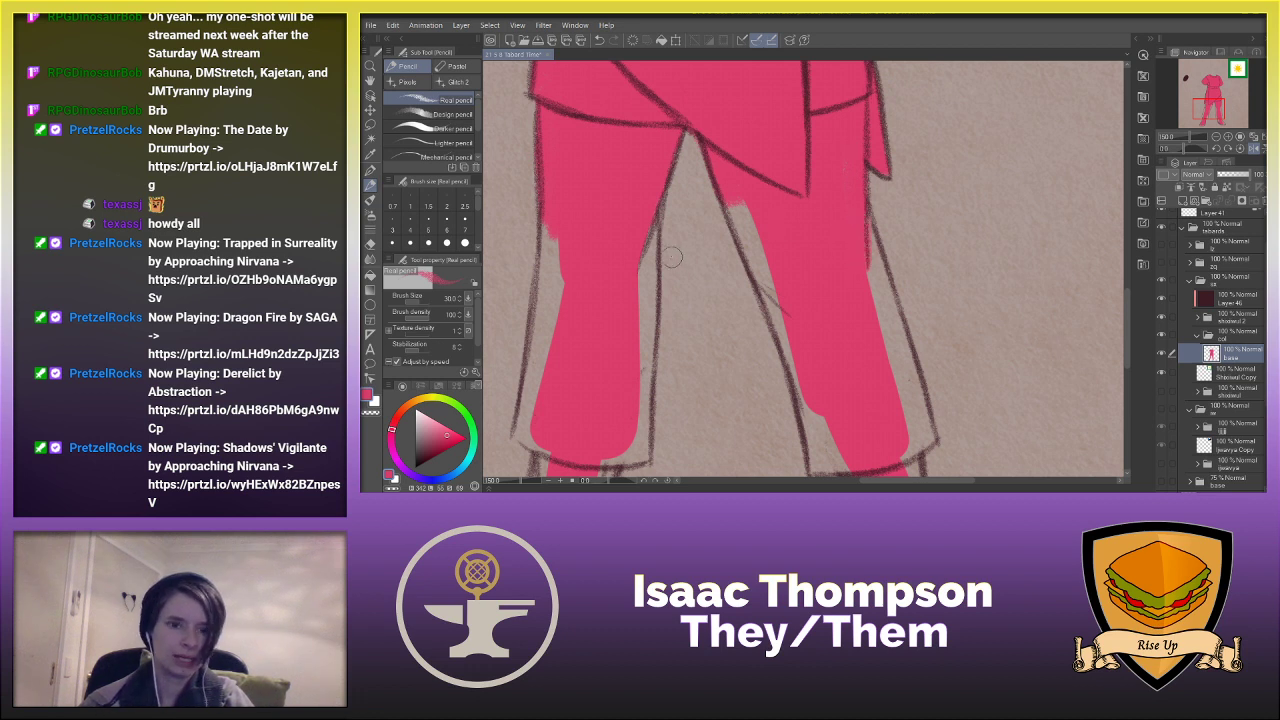
- Paint the inner edge of the figure's left trouser leg pink from mid-thigh to below the knee
mouse_move(652, 220)
mouse_down()
mouse_move(648, 270)
mouse_move(655, 200)
mouse_up()
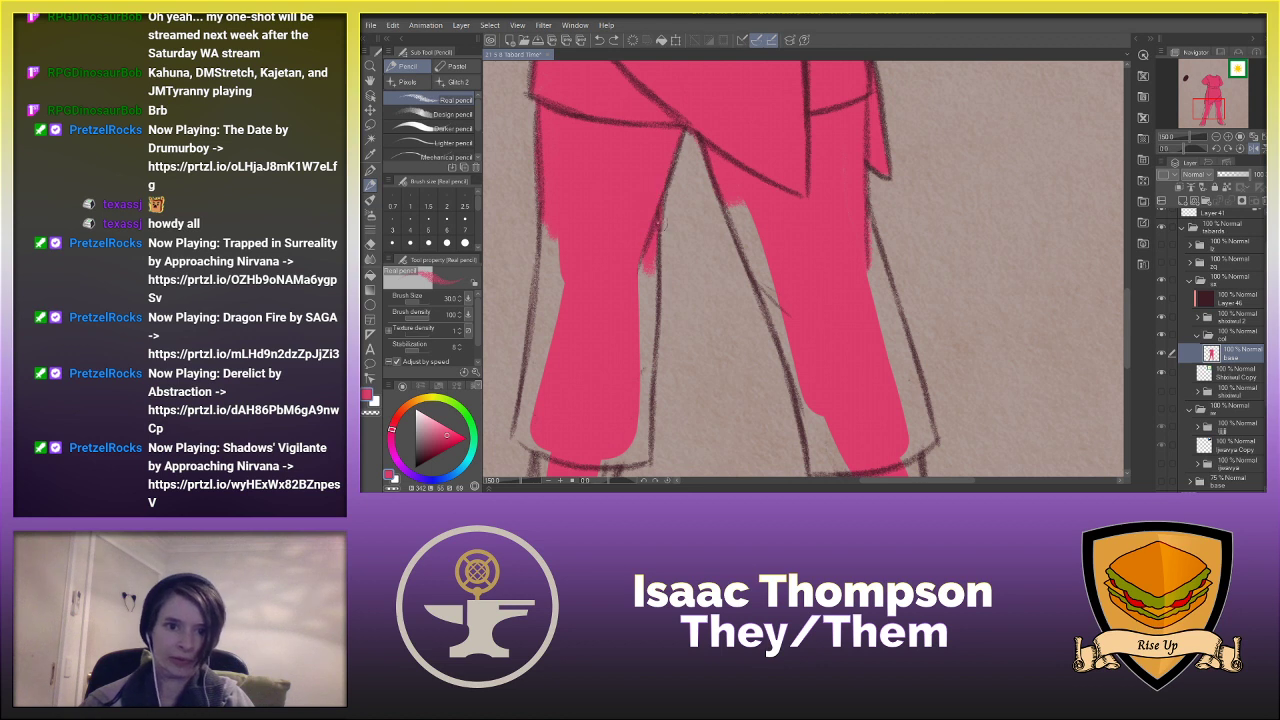
drag(1128, 300, 1128, 319)
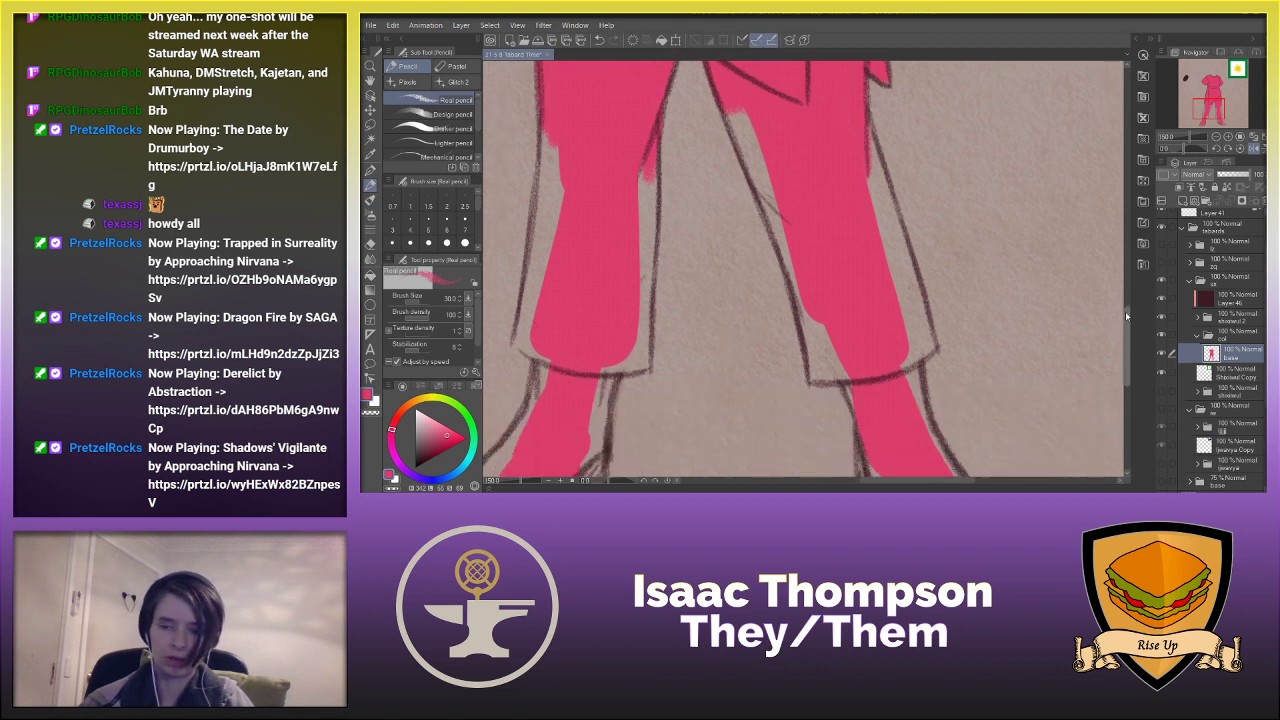
mouse_move(643, 174)
mouse_down()
mouse_move(648, 215)
mouse_move(657, 192)
mouse_move(660, 205)
mouse_move(645, 268)
mouse_move(656, 210)
mouse_up()
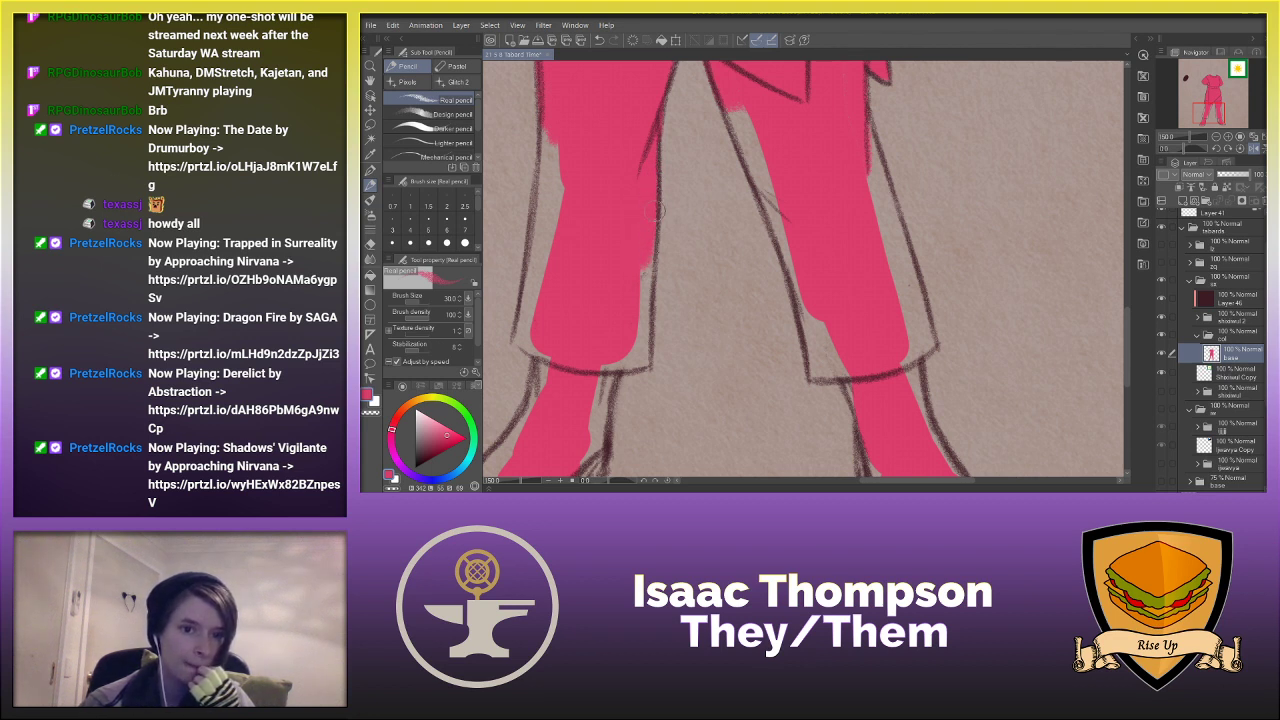
mouse_move(650, 265)
mouse_down()
mouse_move(645, 290)
mouse_move(650, 270)
mouse_up()
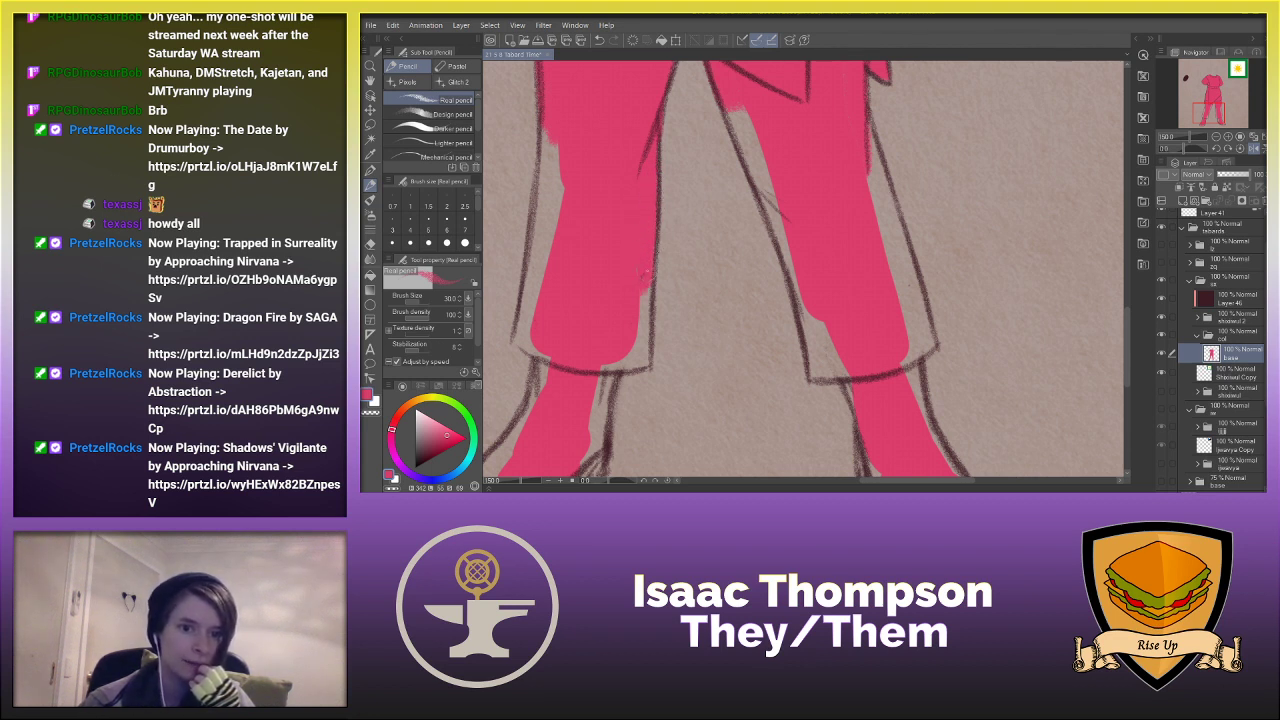
- Erase the stray sketch marks over the figure's left trouser leg on the boots layer, and return to the base layer with pink
click(1162, 319)
click(1162, 319)
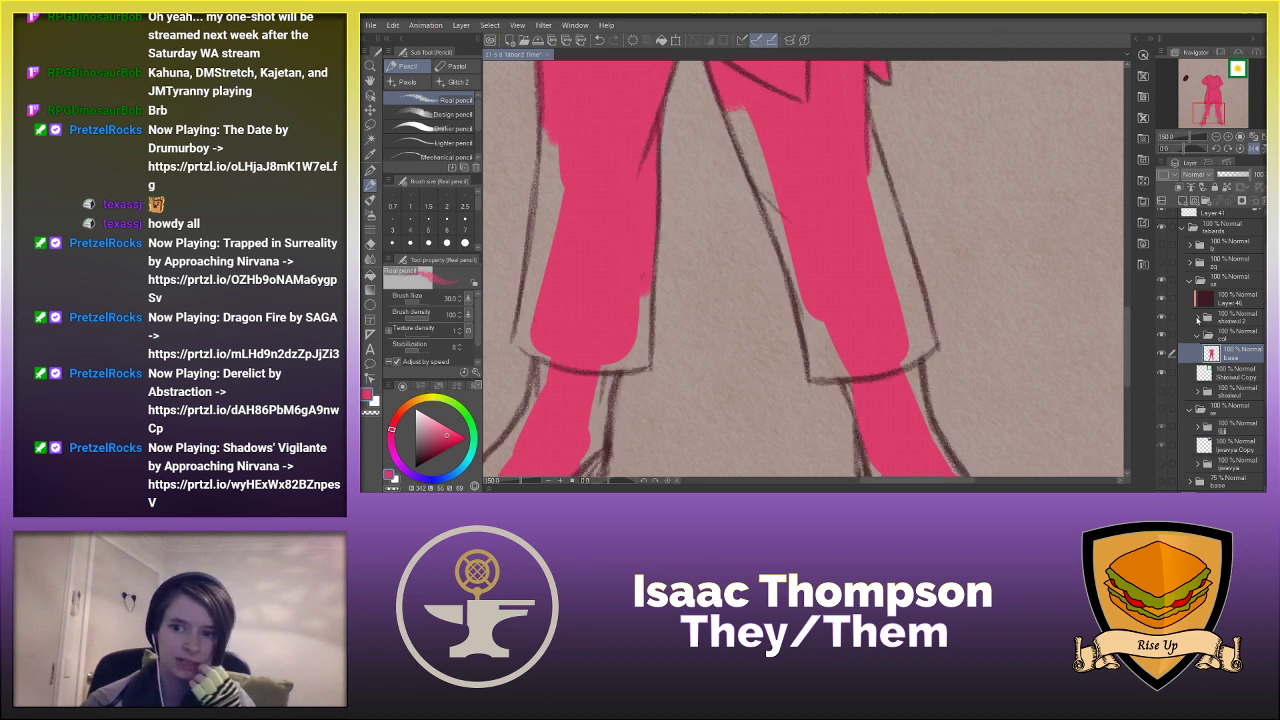
click(1198, 318)
click(1215, 385)
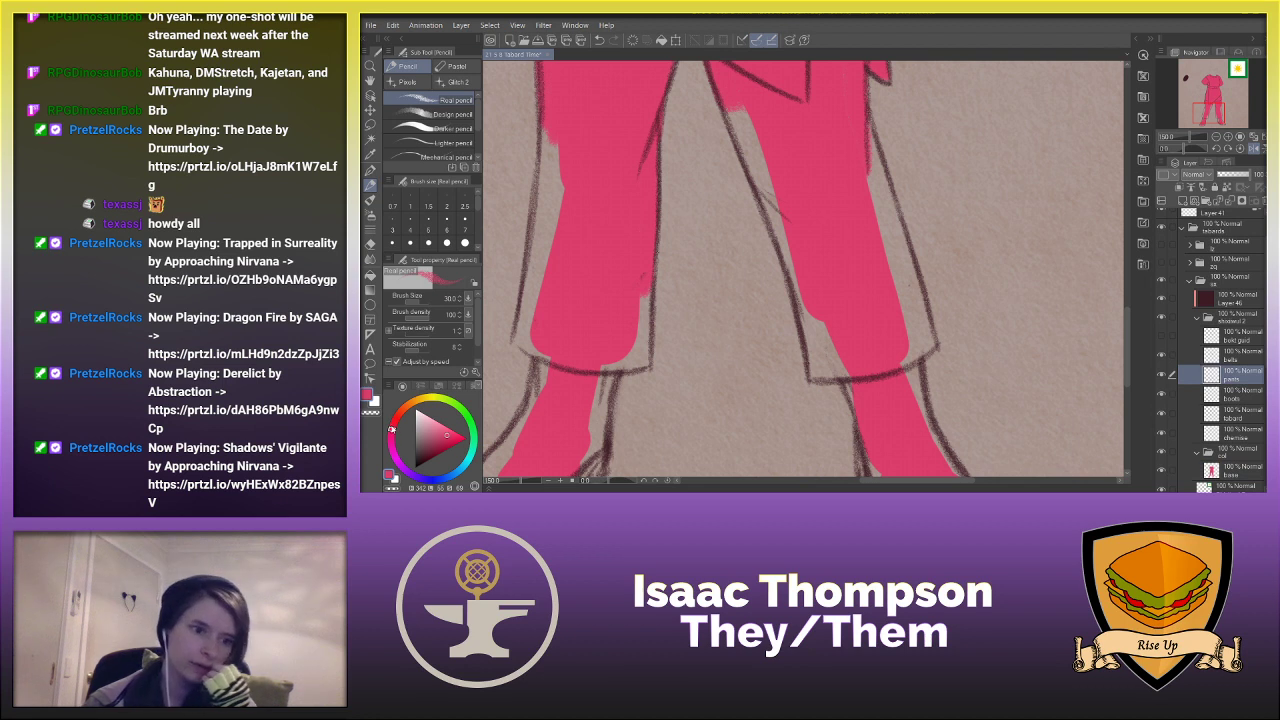
click(371, 413)
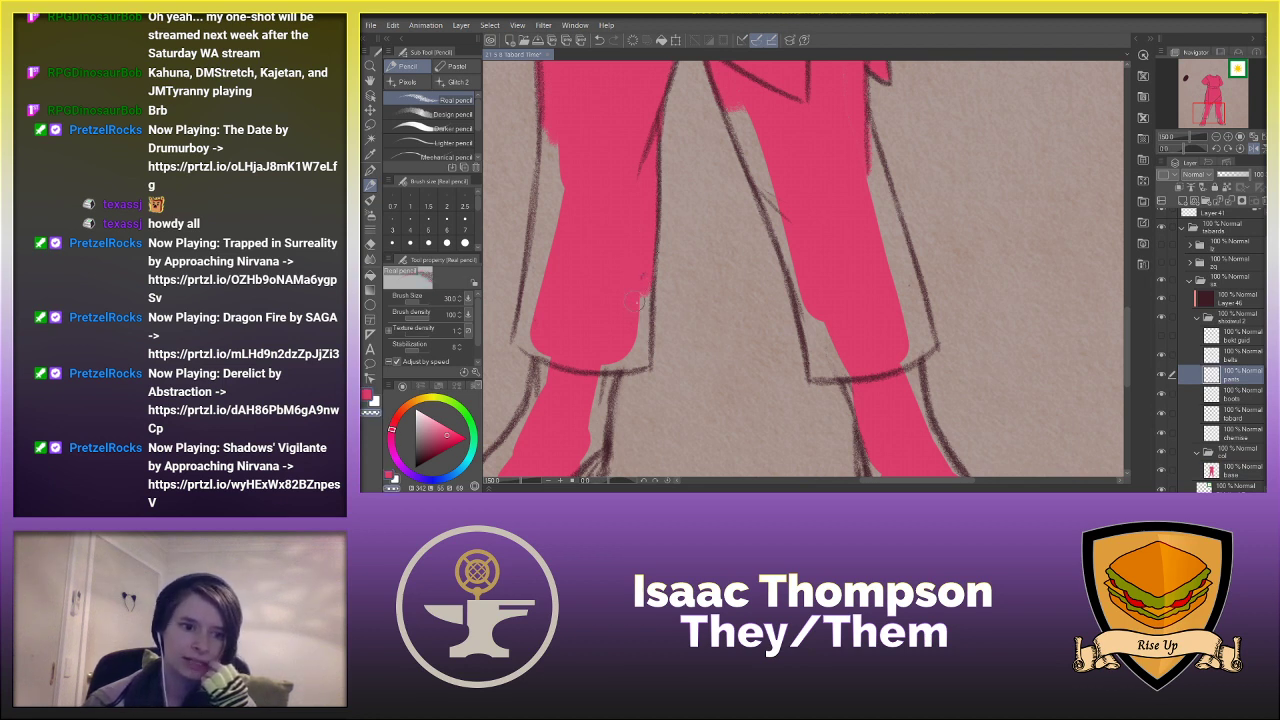
click(1225, 398)
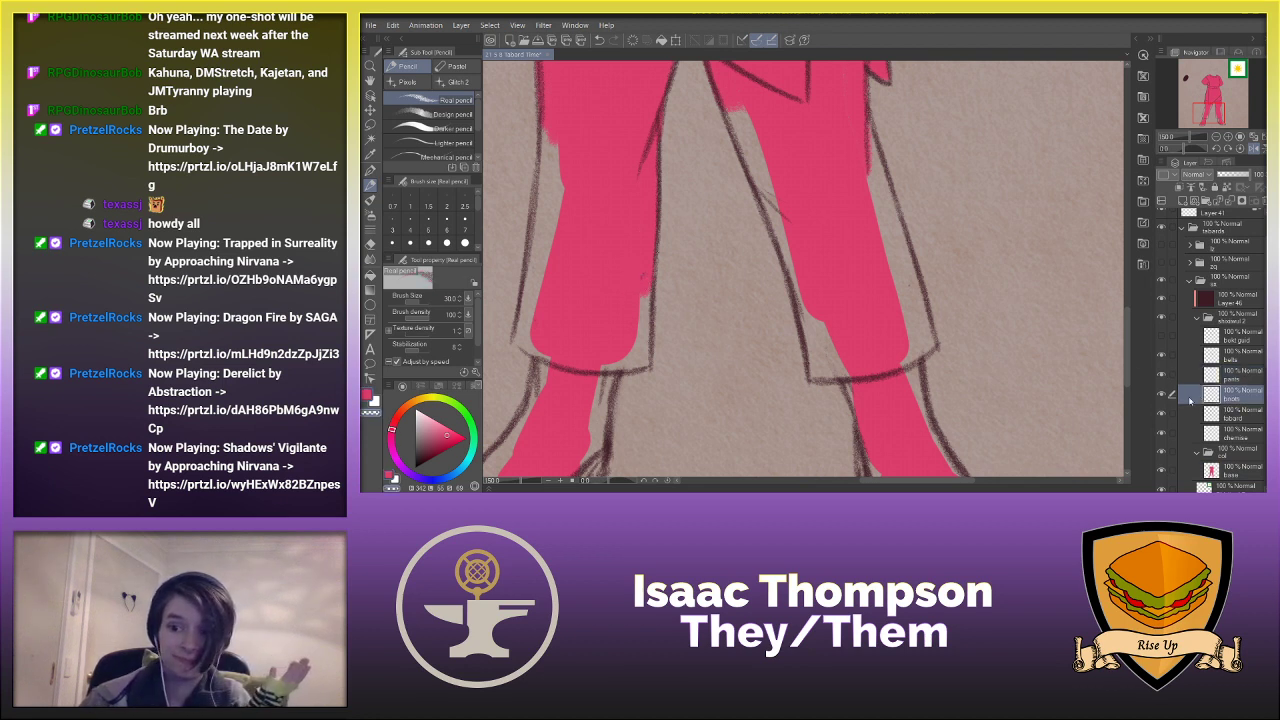
click(1162, 395)
click(1162, 395)
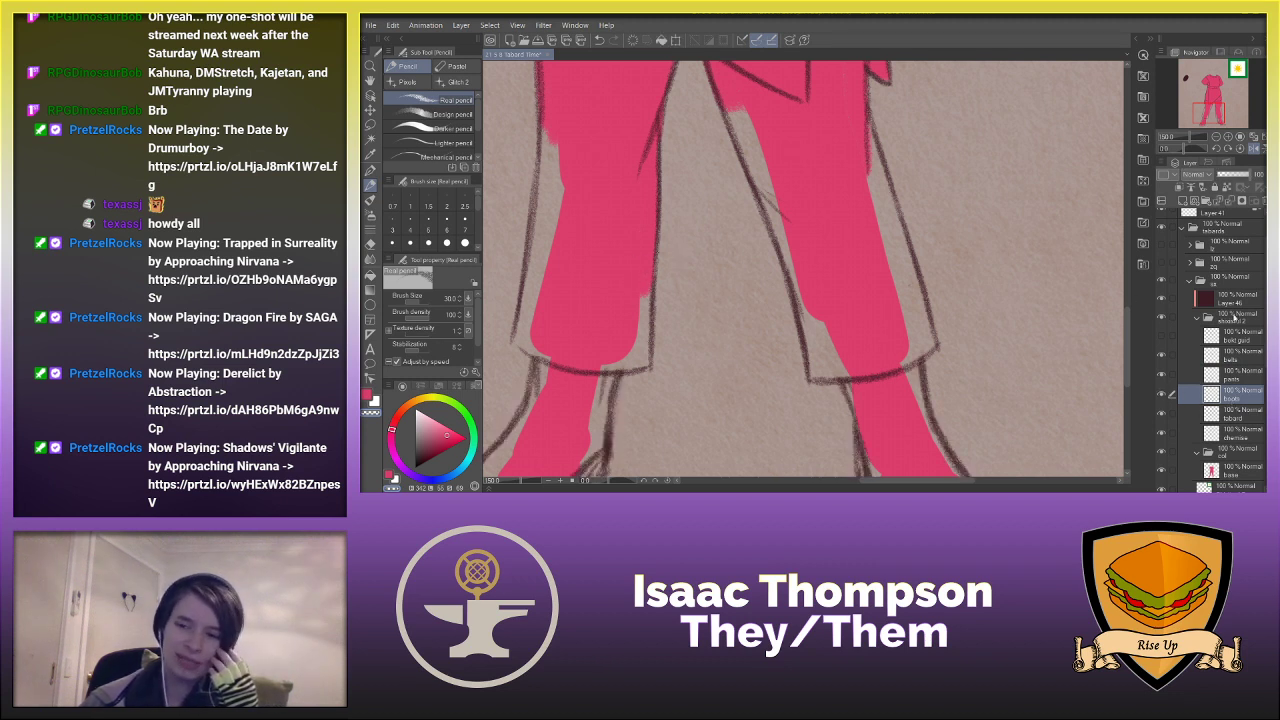
click(1197, 319)
click(1225, 352)
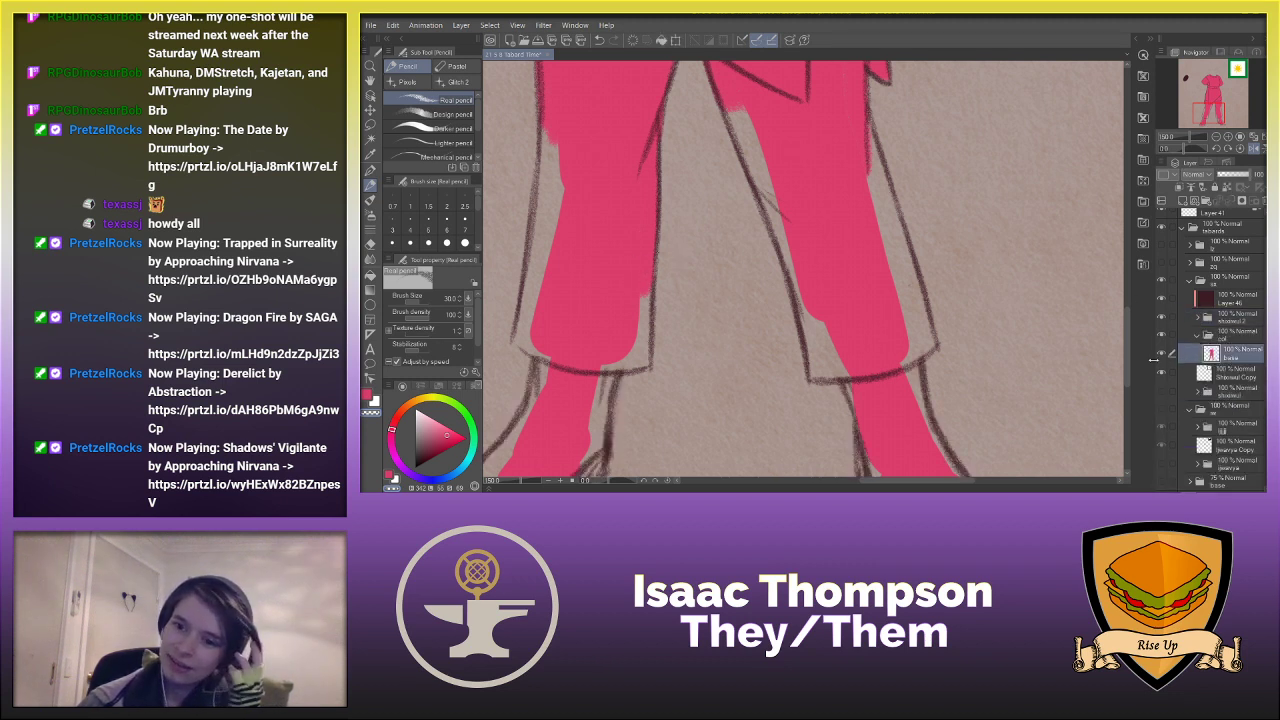
click(370, 395)
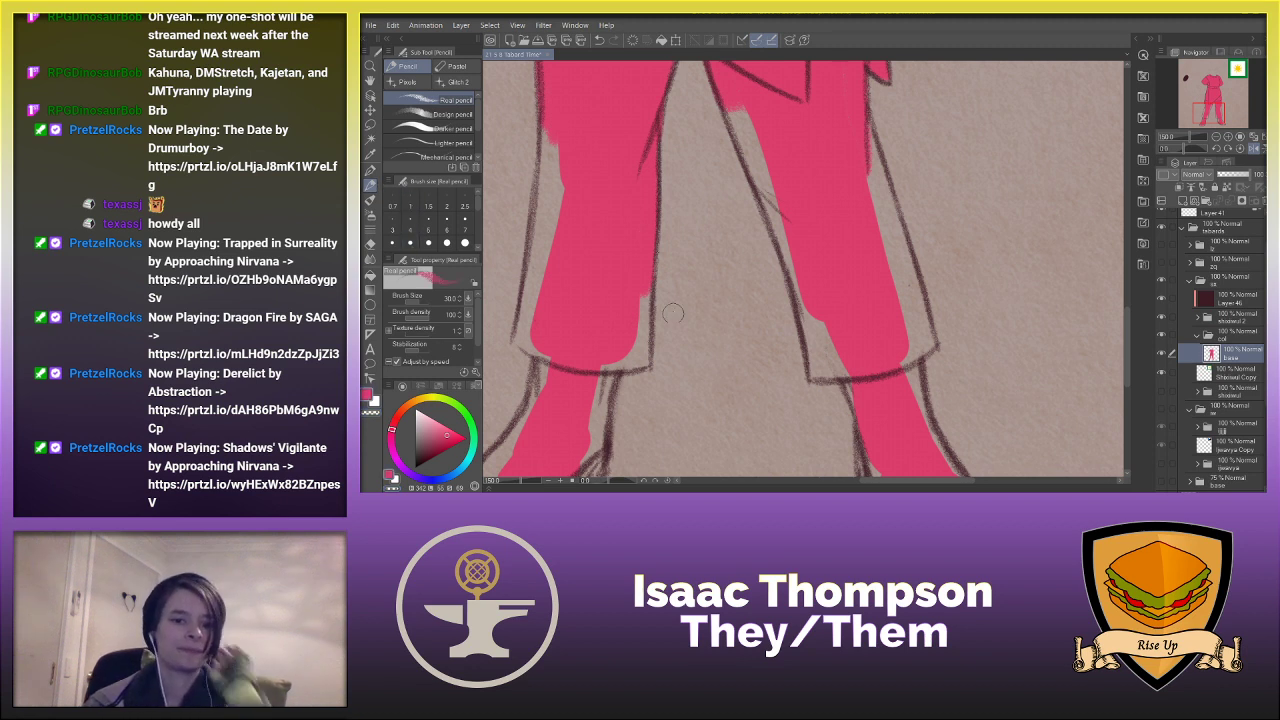
- Fill the rest of the figure's left trouser leg with pink down its outer side and along the hem
drag(648, 304, 641, 338)
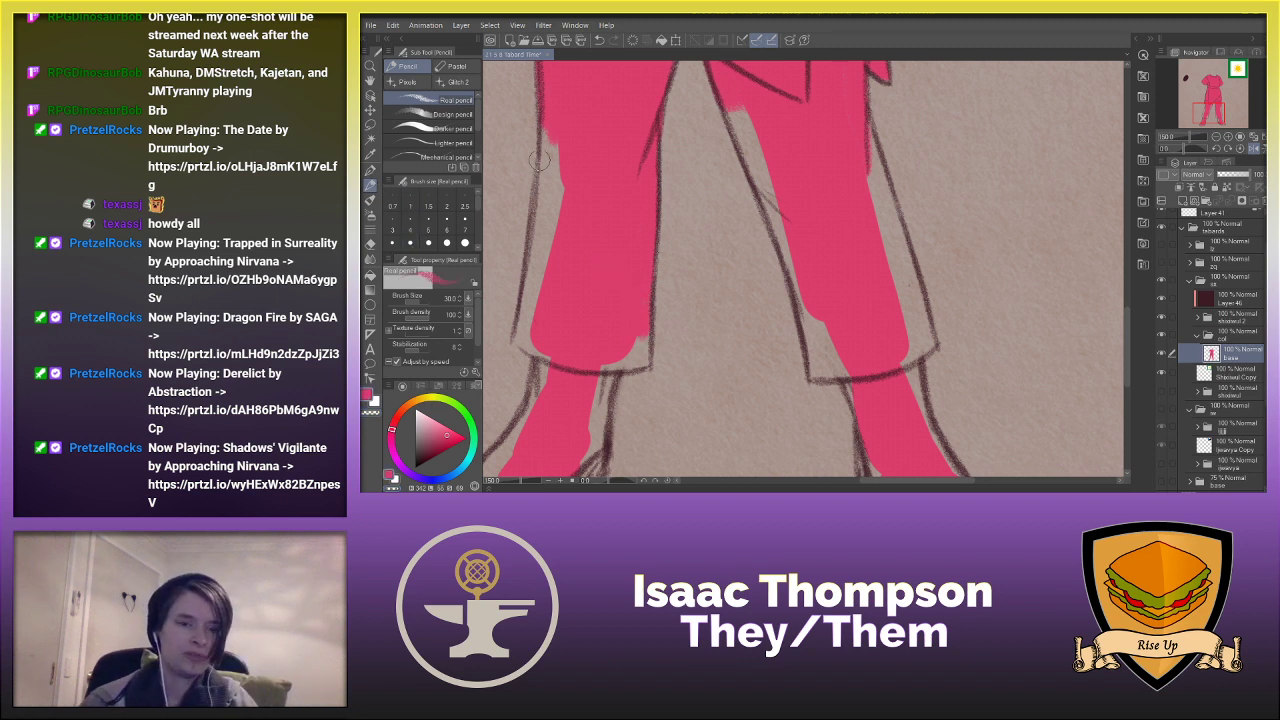
mouse_move(540, 132)
mouse_down()
mouse_move(546, 192)
mouse_move(548, 145)
mouse_move(554, 194)
mouse_move(574, 152)
mouse_move(550, 238)
mouse_move(540, 200)
mouse_move(530, 282)
mouse_move(528, 270)
mouse_move(540, 286)
mouse_up()
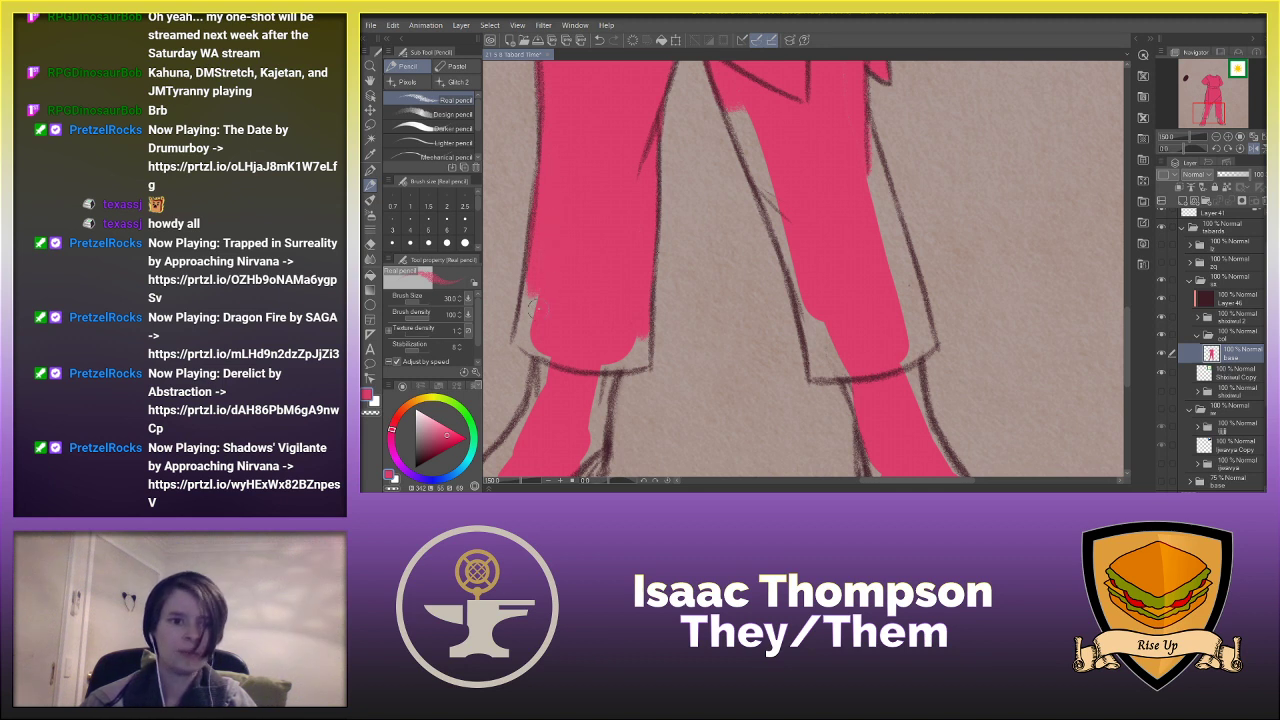
mouse_move(520, 340)
mouse_down()
mouse_move(532, 320)
mouse_move(522, 350)
mouse_up()
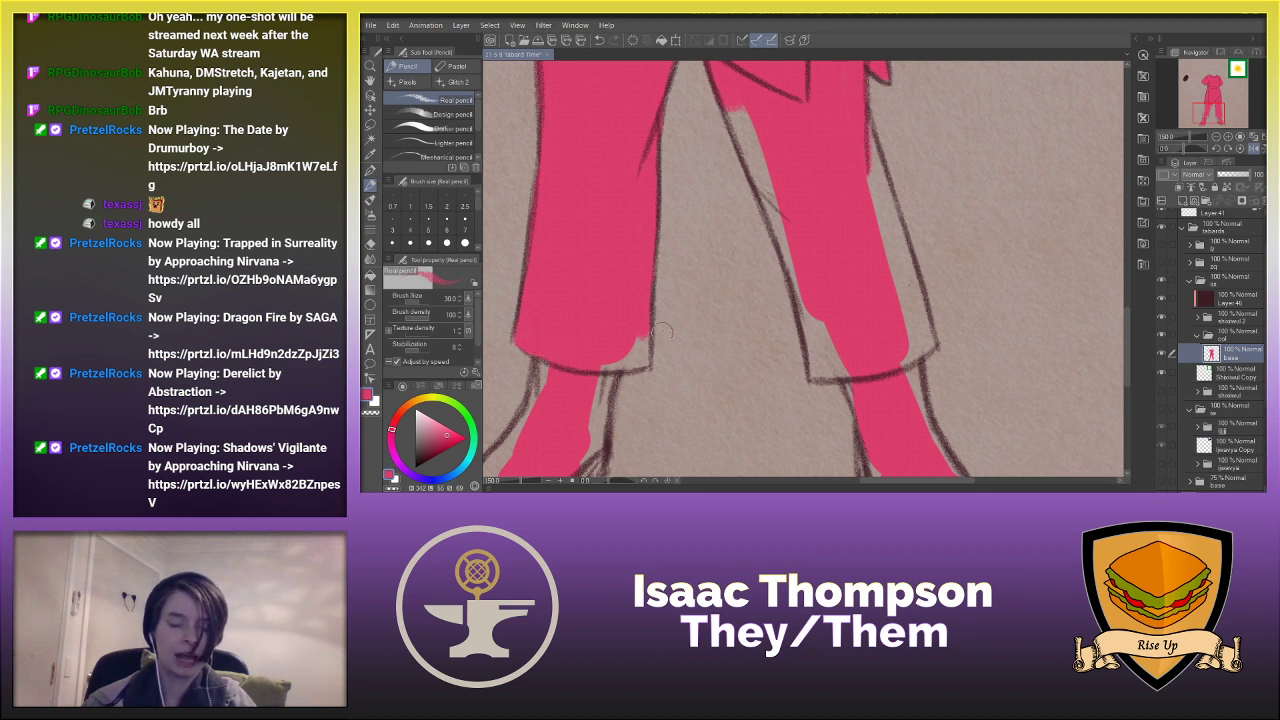
mouse_move(604, 370)
mouse_down()
mouse_move(648, 363)
mouse_move(648, 345)
mouse_move(650, 362)
mouse_move(625, 362)
mouse_up()
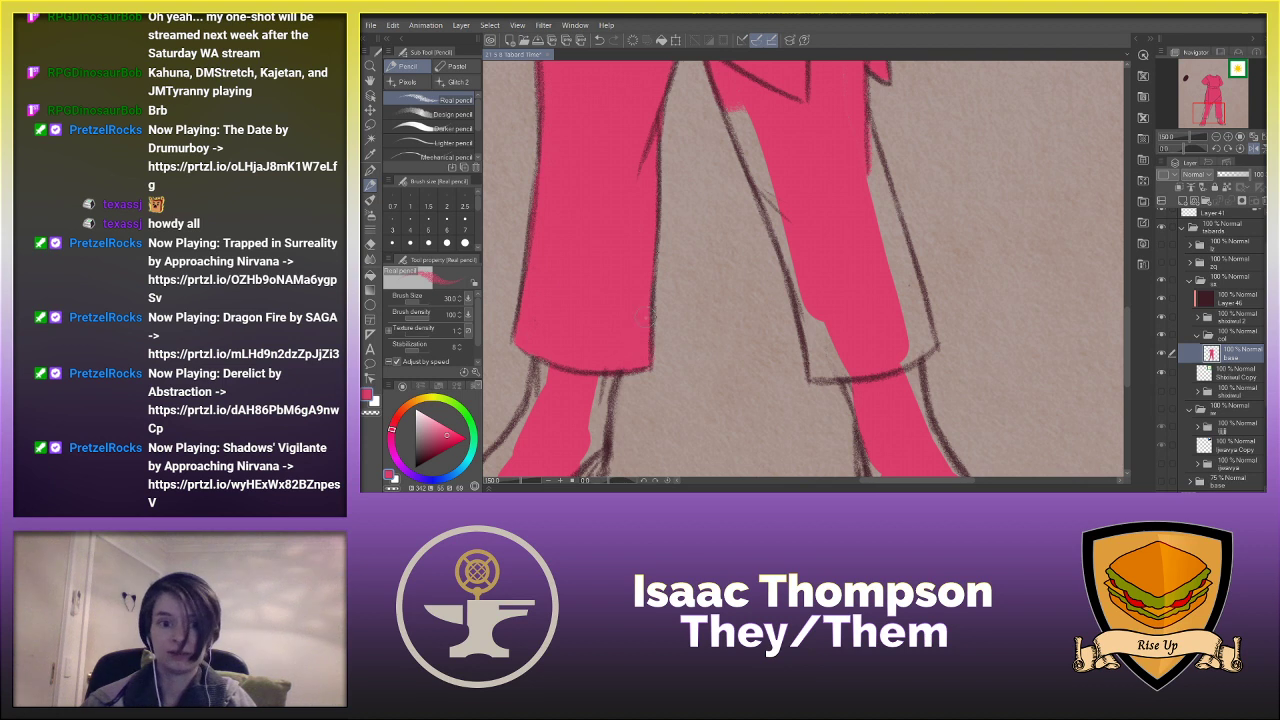
- Mirror the view and fill the inner side of the figure's right trouser leg with pink down to the hem
key(h)
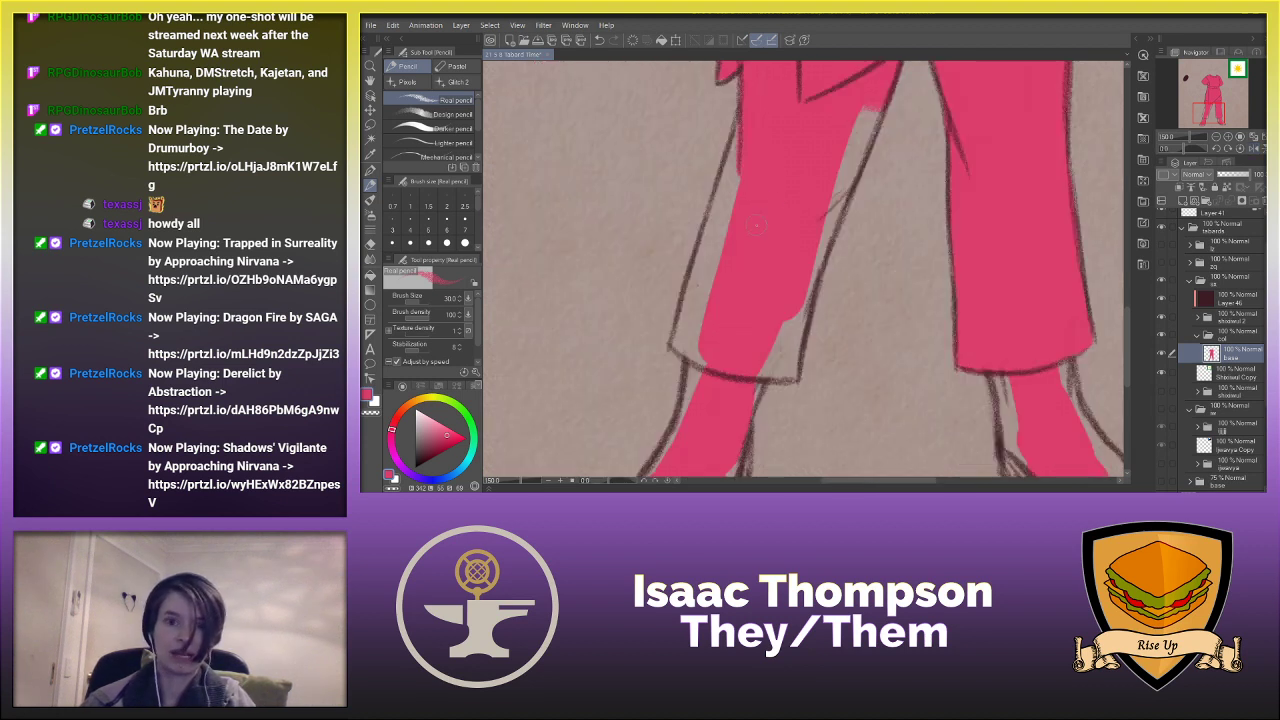
mouse_move(856, 122)
mouse_down()
mouse_move(866, 150)
mouse_move(878, 115)
mouse_move(830, 195)
mouse_move(842, 200)
mouse_move(818, 262)
mouse_up()
mouse_move(842, 210)
mouse_down()
mouse_move(788, 334)
mouse_move(798, 338)
mouse_up()
drag(814, 292, 792, 366)
key(ctrl+z)
mouse_move(810, 298)
mouse_down()
mouse_move(793, 330)
mouse_move(811, 286)
mouse_up()
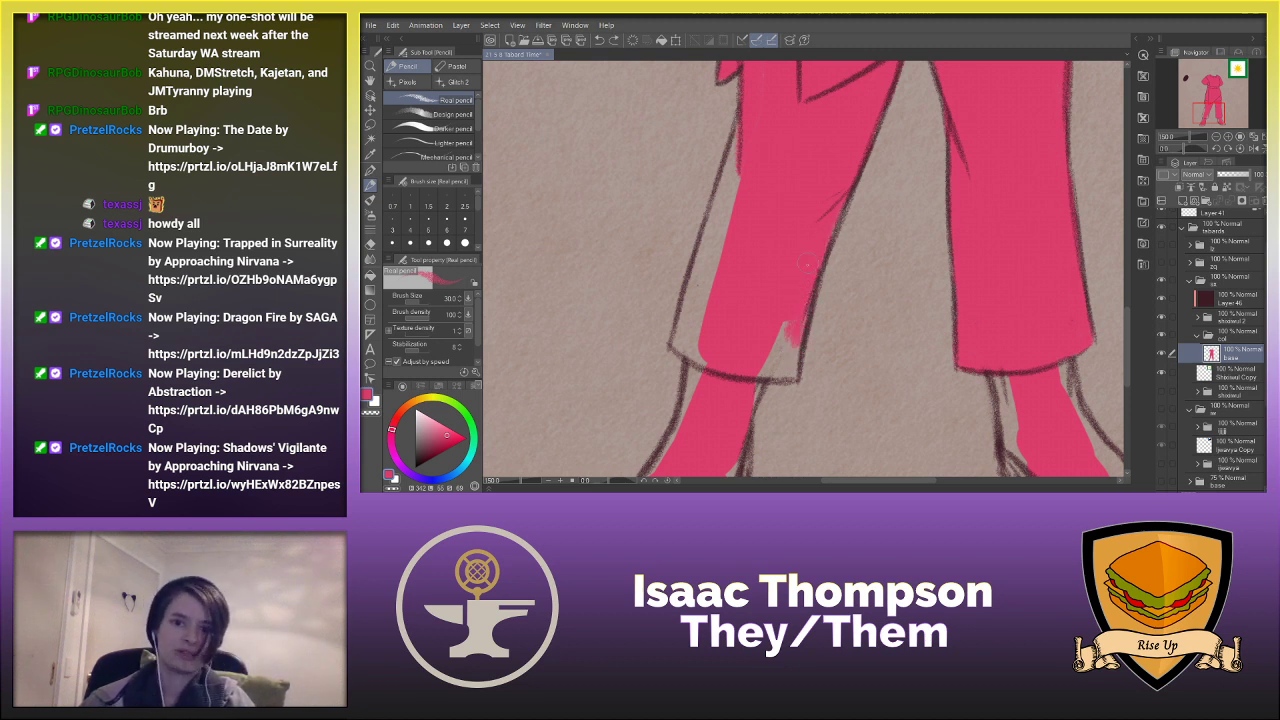
mouse_move(795, 318)
mouse_down()
mouse_move(797, 376)
mouse_move(788, 345)
mouse_move(770, 376)
mouse_move(785, 330)
mouse_move(785, 358)
mouse_up()
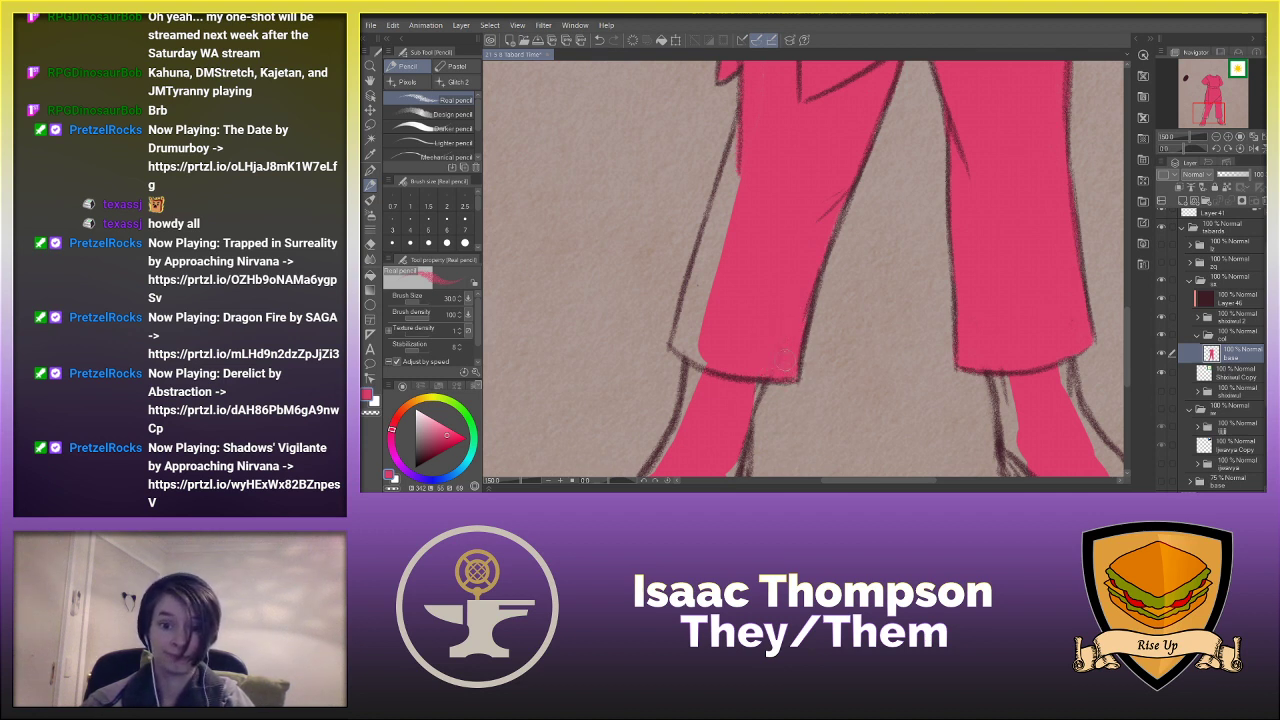
- Fill the outer side of the figure's right trouser leg with pink from the hem up past the knee
mouse_move(678, 346)
mouse_down()
mouse_move(692, 358)
mouse_move(690, 295)
mouse_move(693, 346)
mouse_up()
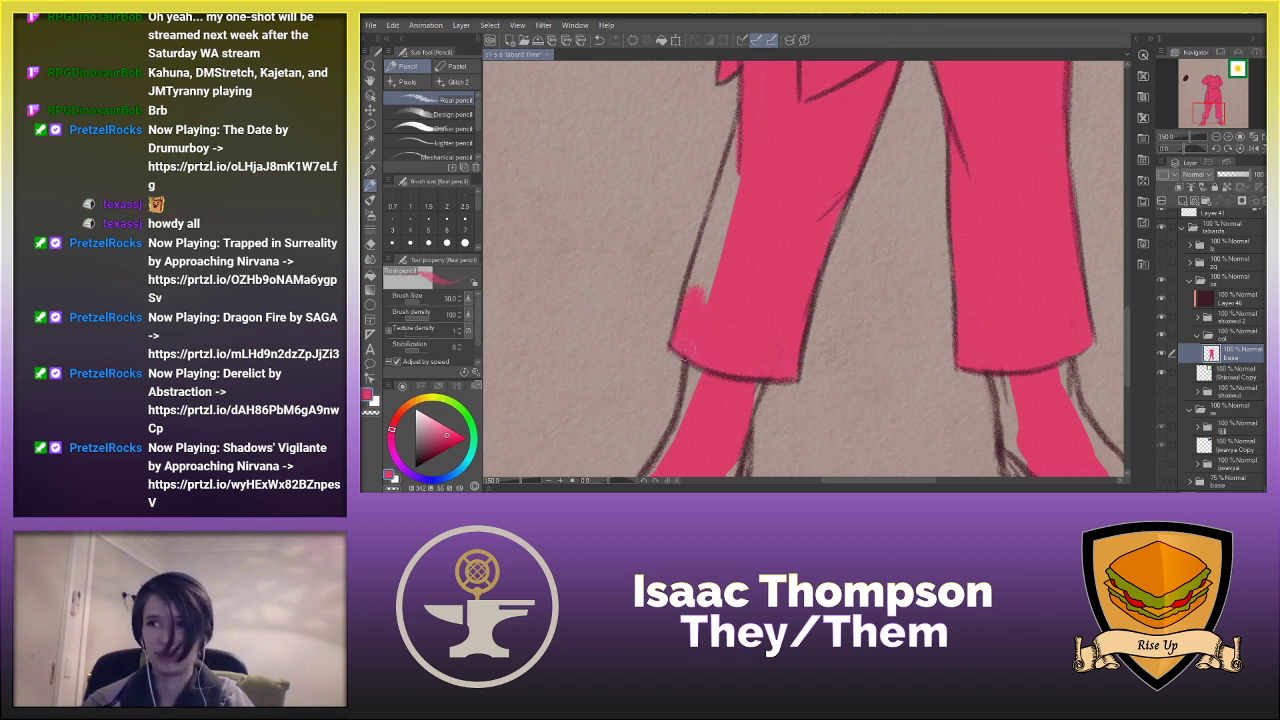
drag(707, 245, 710, 293)
drag(722, 200, 700, 238)
mouse_move(730, 185)
mouse_down()
mouse_move(728, 160)
mouse_move(727, 228)
mouse_up()
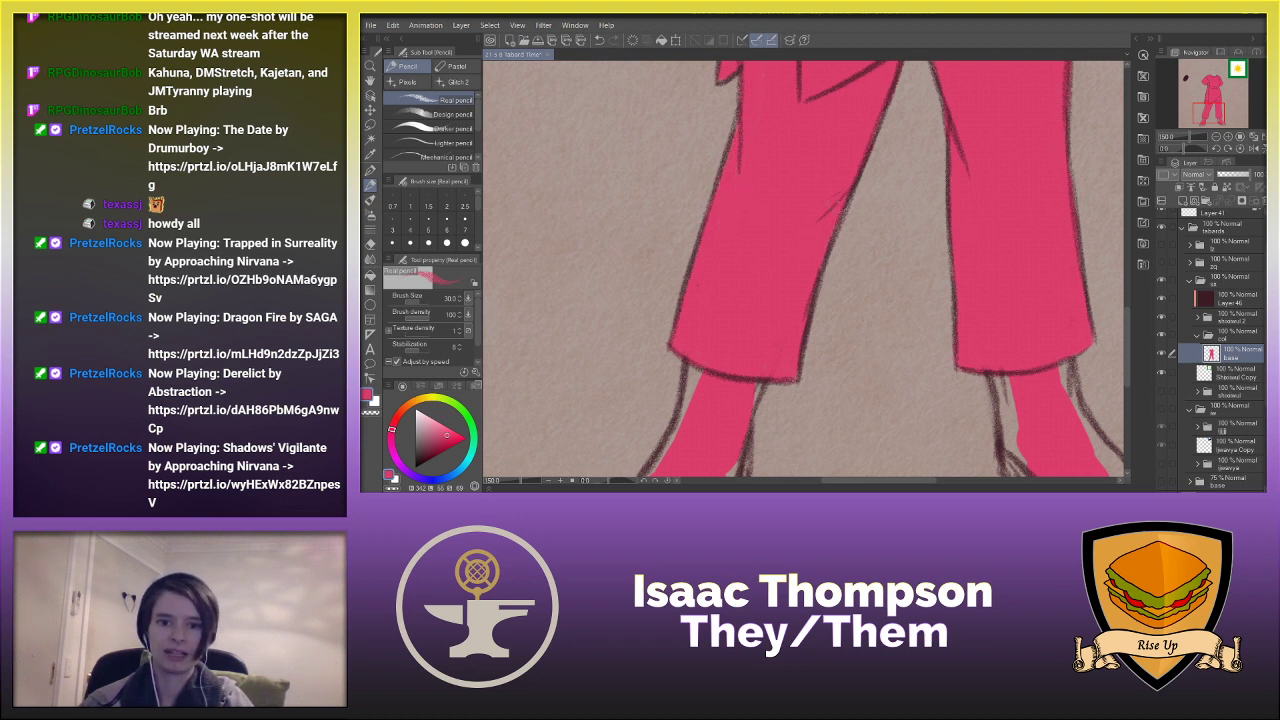
- Fill both boots, soles included, with pink out to their outlines, mirroring the view between the two
scroll(1110, 262, down, 4)
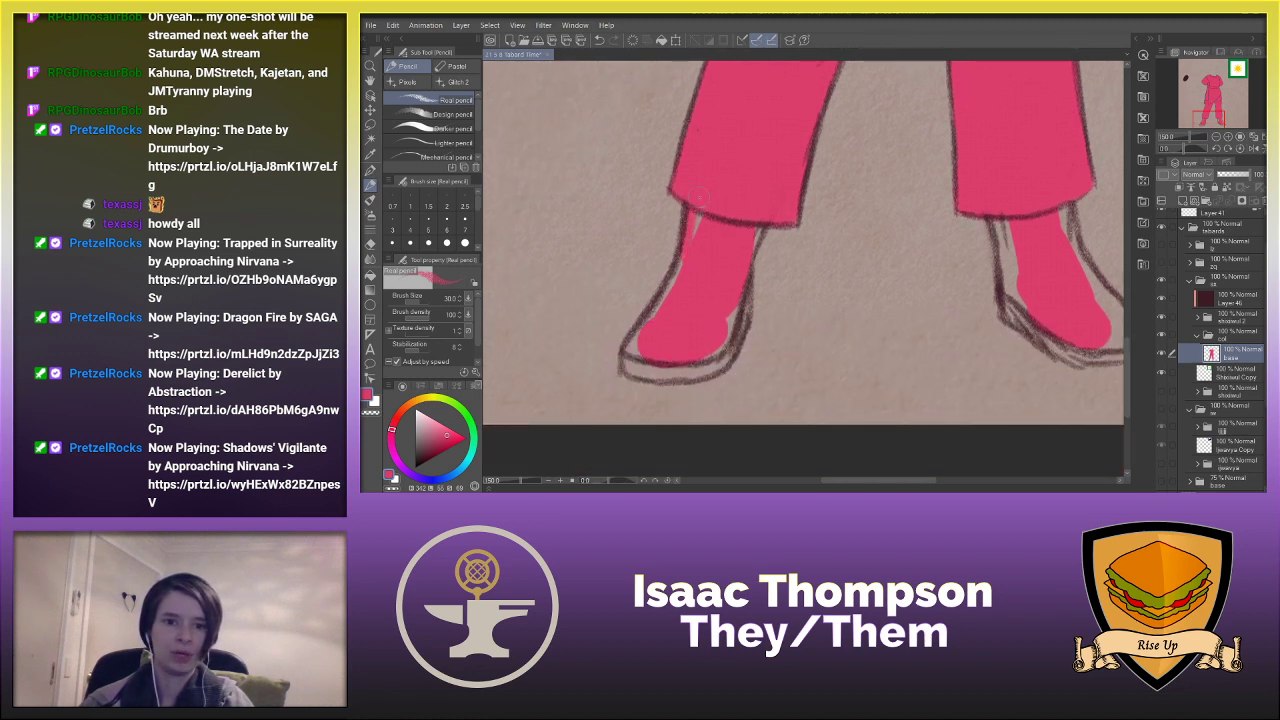
mouse_move(676, 258)
mouse_down()
mouse_move(622, 374)
mouse_move(724, 366)
mouse_move(748, 280)
mouse_move(752, 296)
mouse_up()
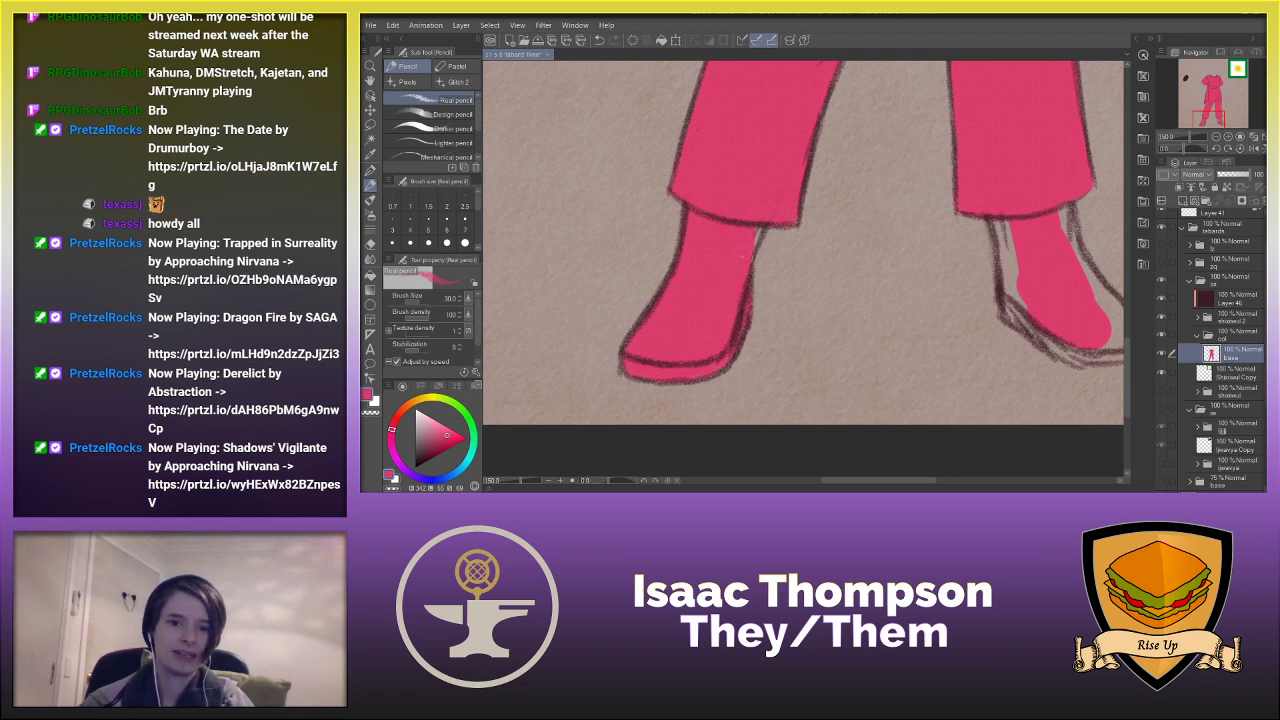
key(h)
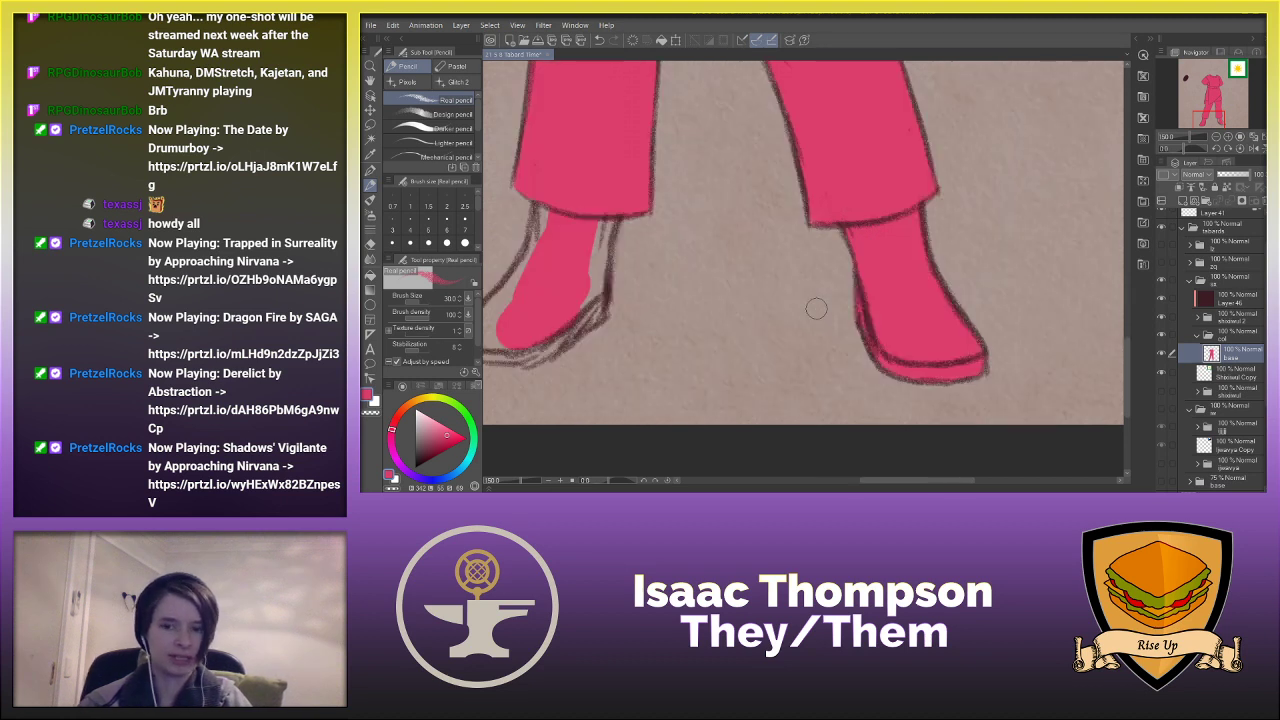
drag(869, 479, 844, 480)
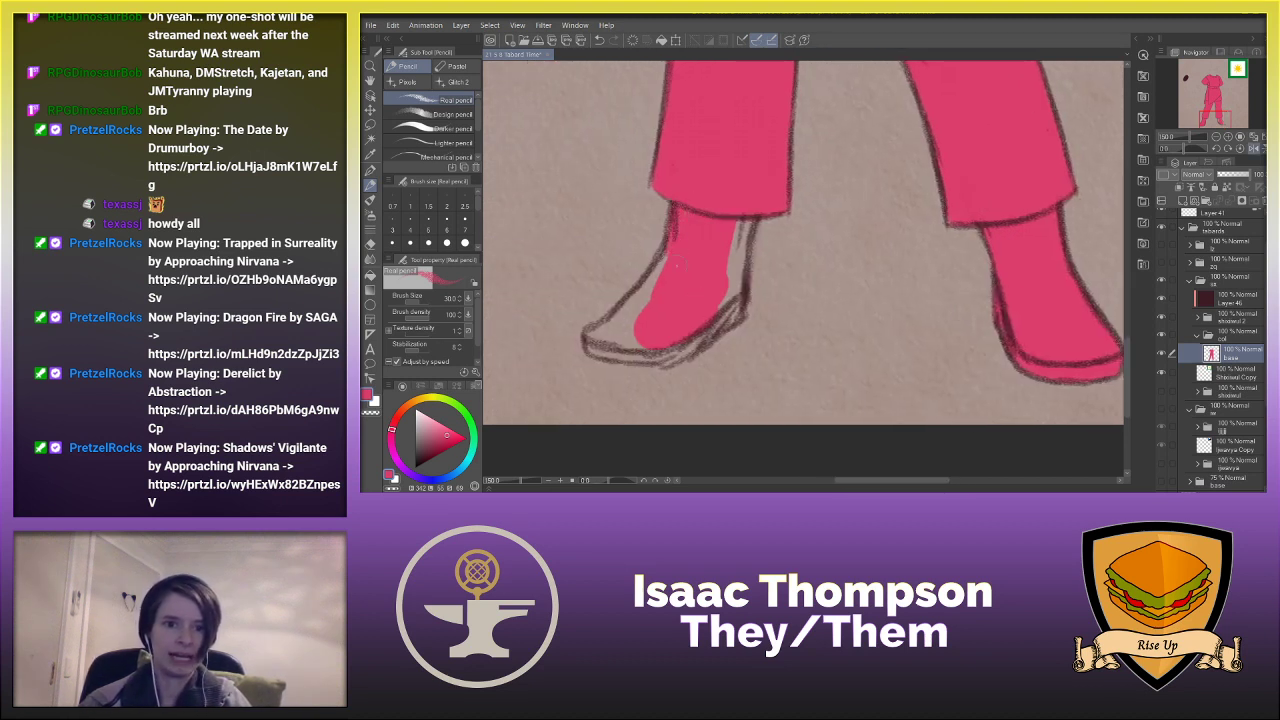
drag(676, 262, 598, 333)
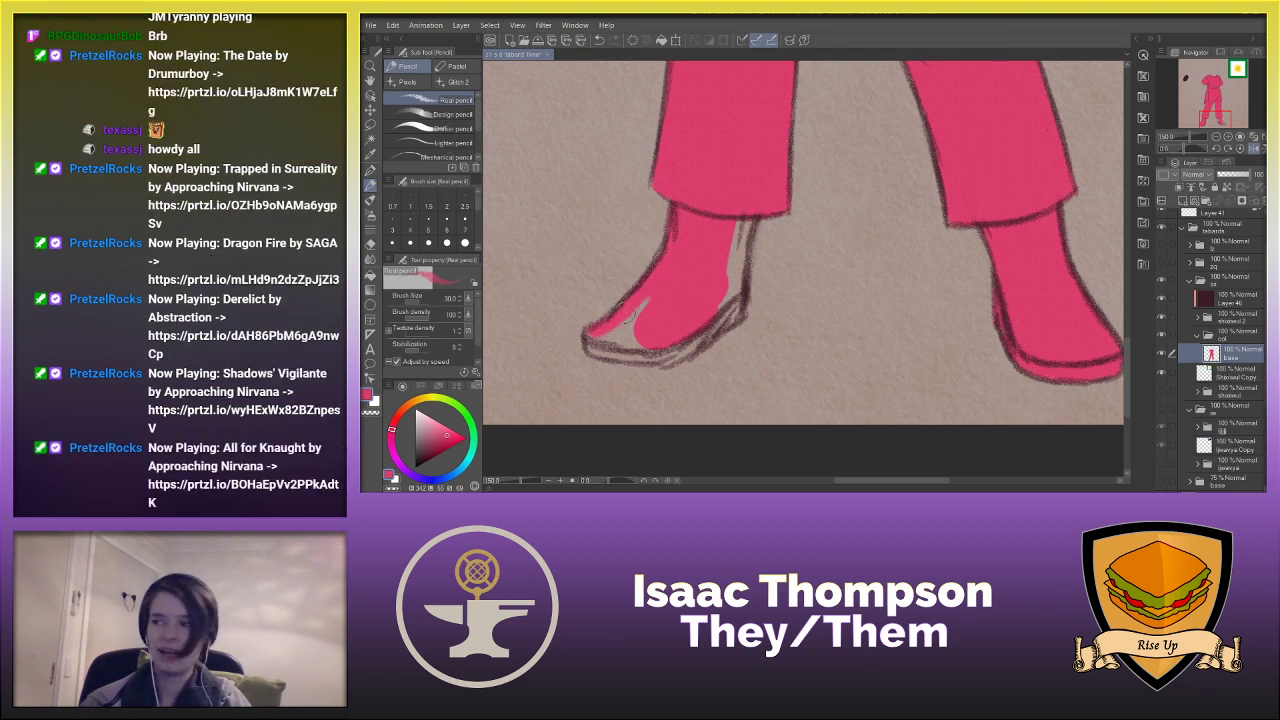
mouse_move(583, 337)
mouse_down()
mouse_move(614, 358)
mouse_move(632, 318)
mouse_up()
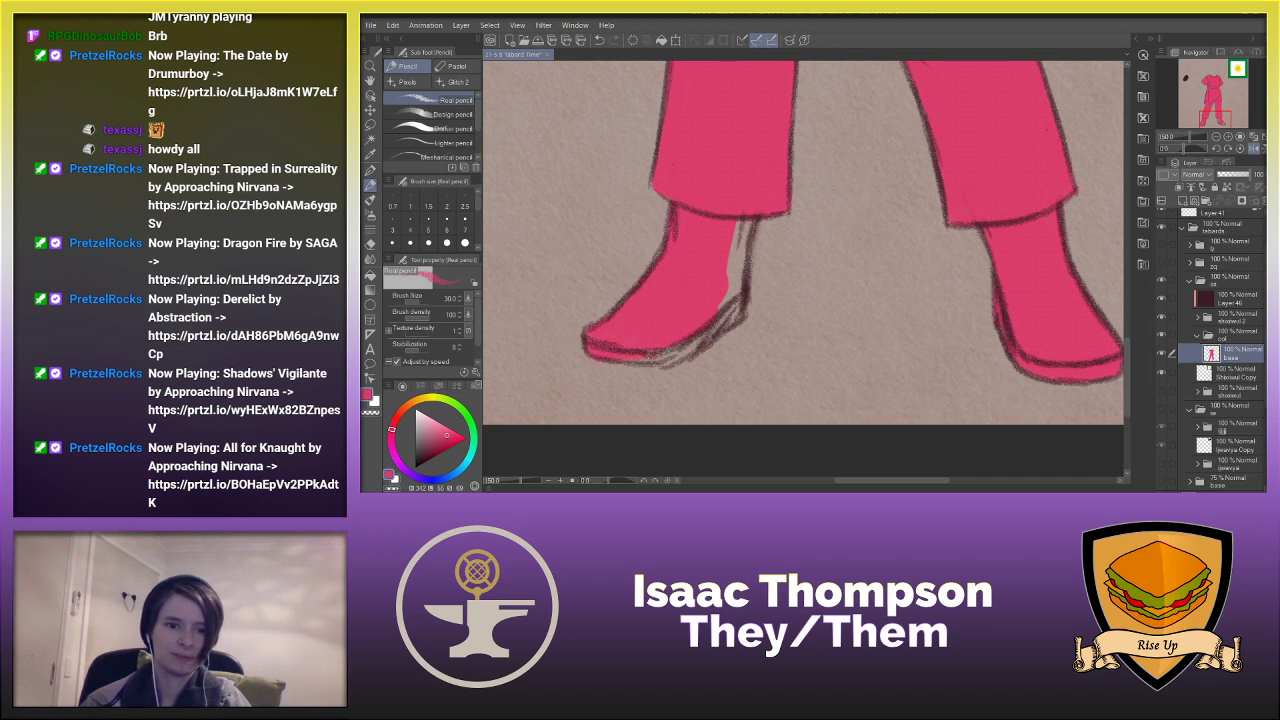
mouse_move(622, 361)
mouse_down()
mouse_move(710, 334)
mouse_move(738, 292)
mouse_move(742, 222)
mouse_move(736, 260)
mouse_up()
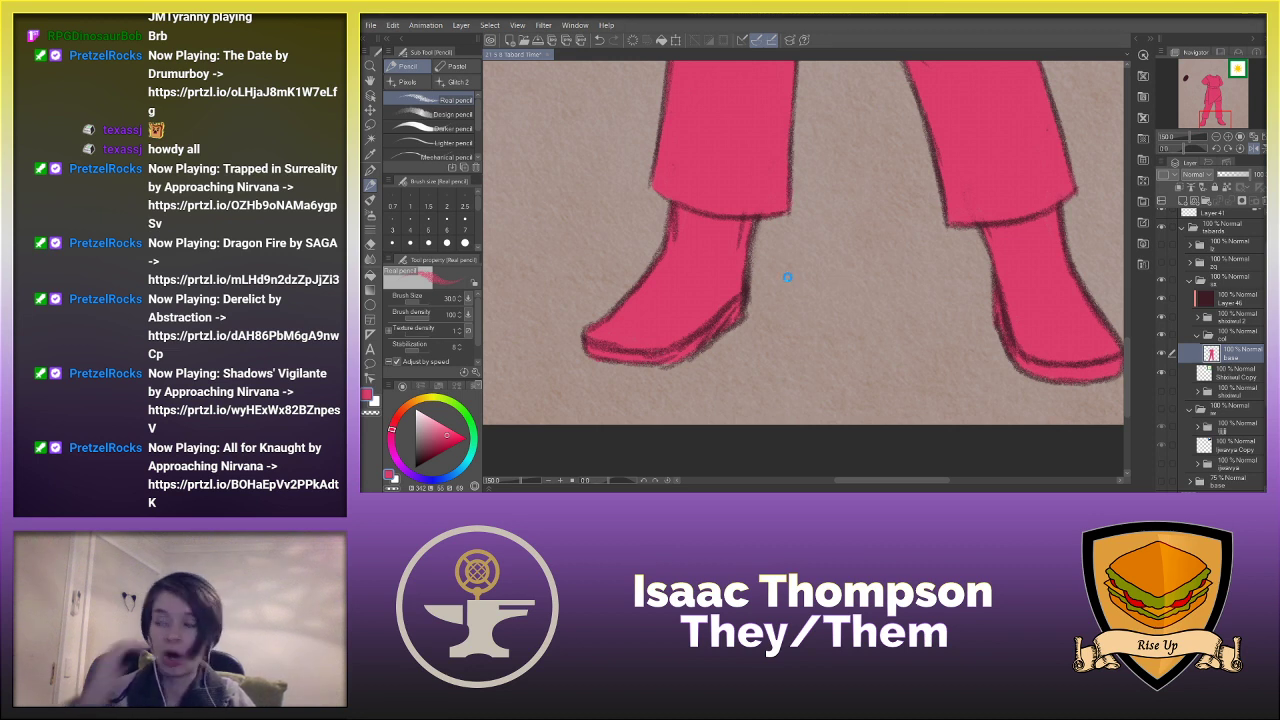
- Add a new layer above the pink base layer
key(ctrl+0)
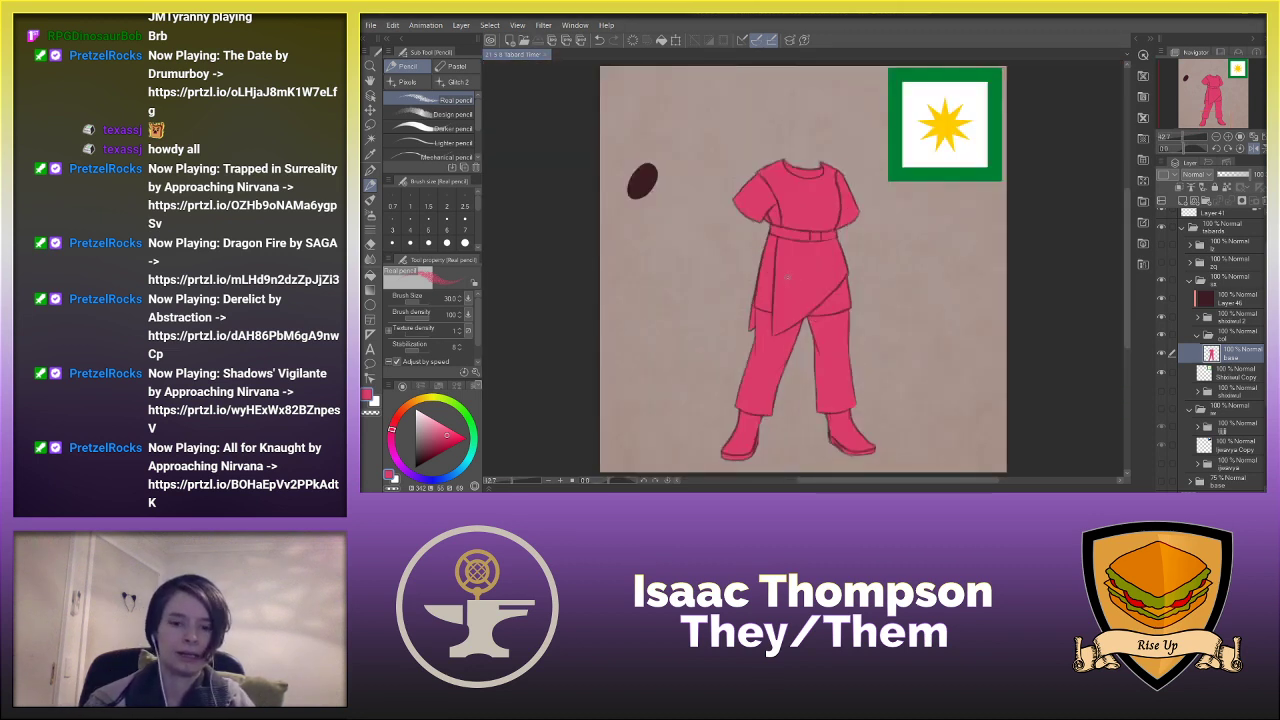
click(1183, 201)
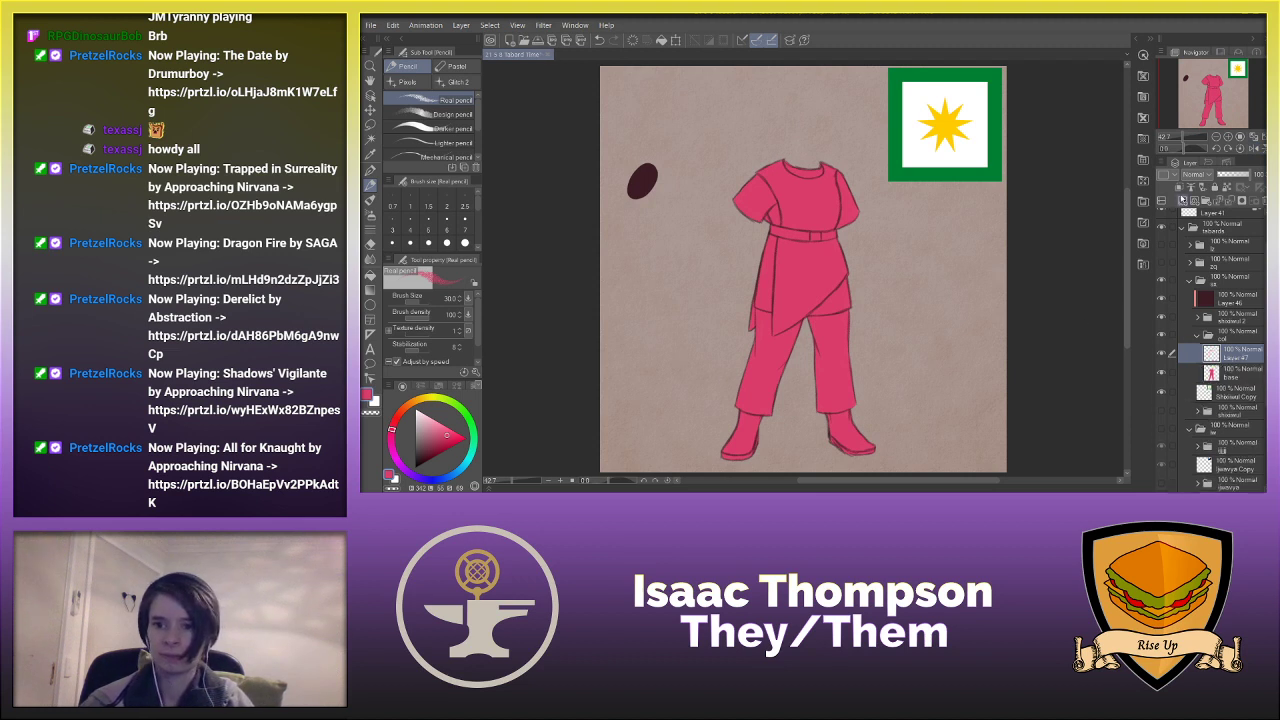
click(370, 277)
drag(443, 442, 397, 489)
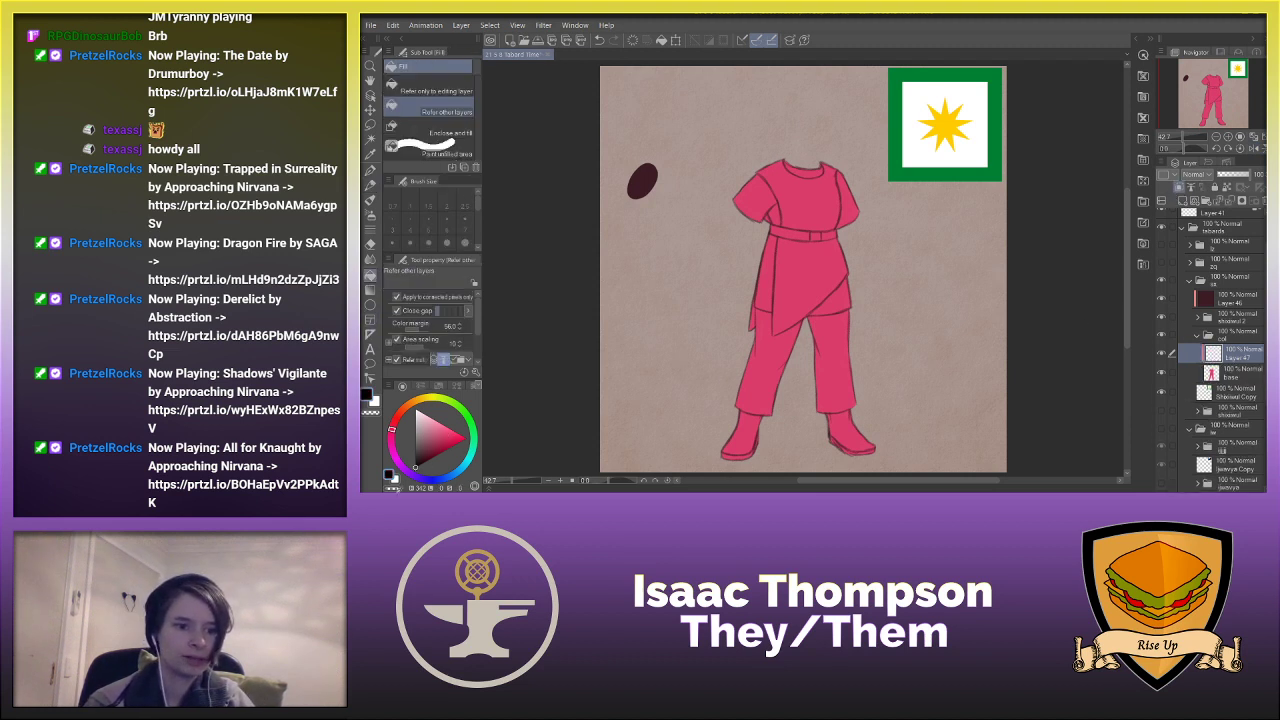
click(765, 325)
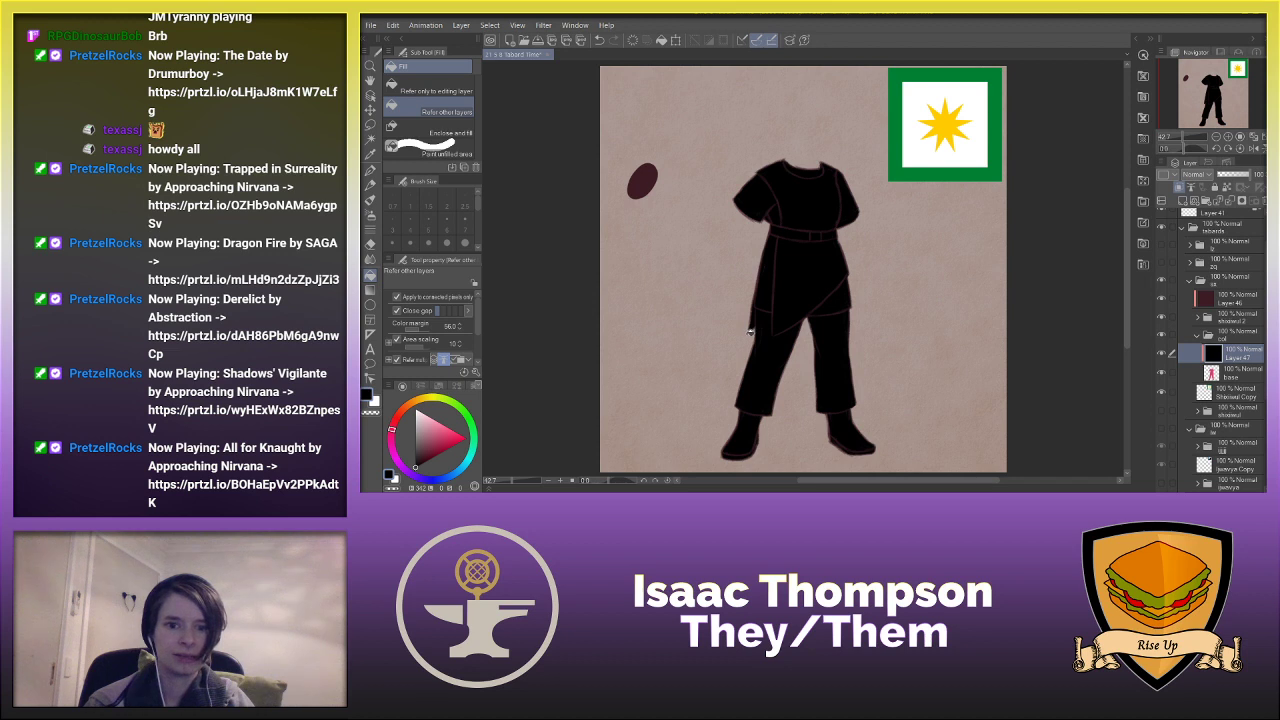
key(ctrl+z)
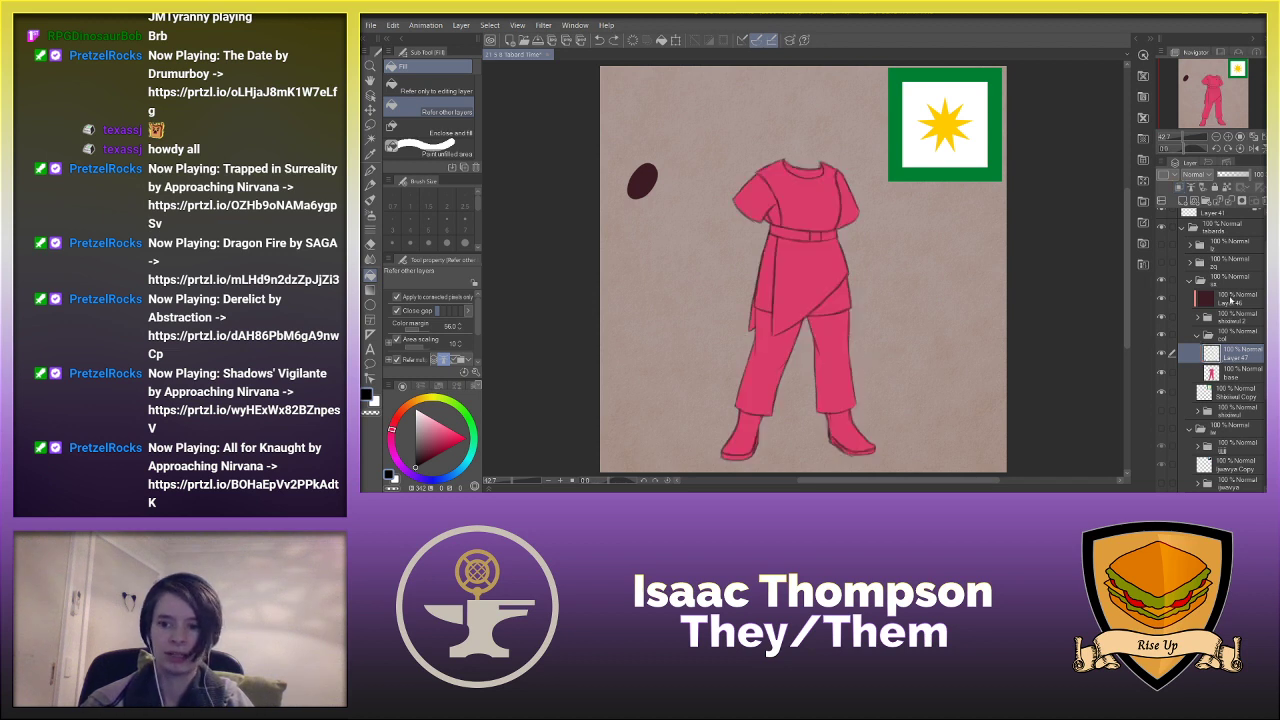
- Put the new layer in a folder and clip that folder to the pink base layer
click(1207, 204)
drag(1236, 370, 1236, 356)
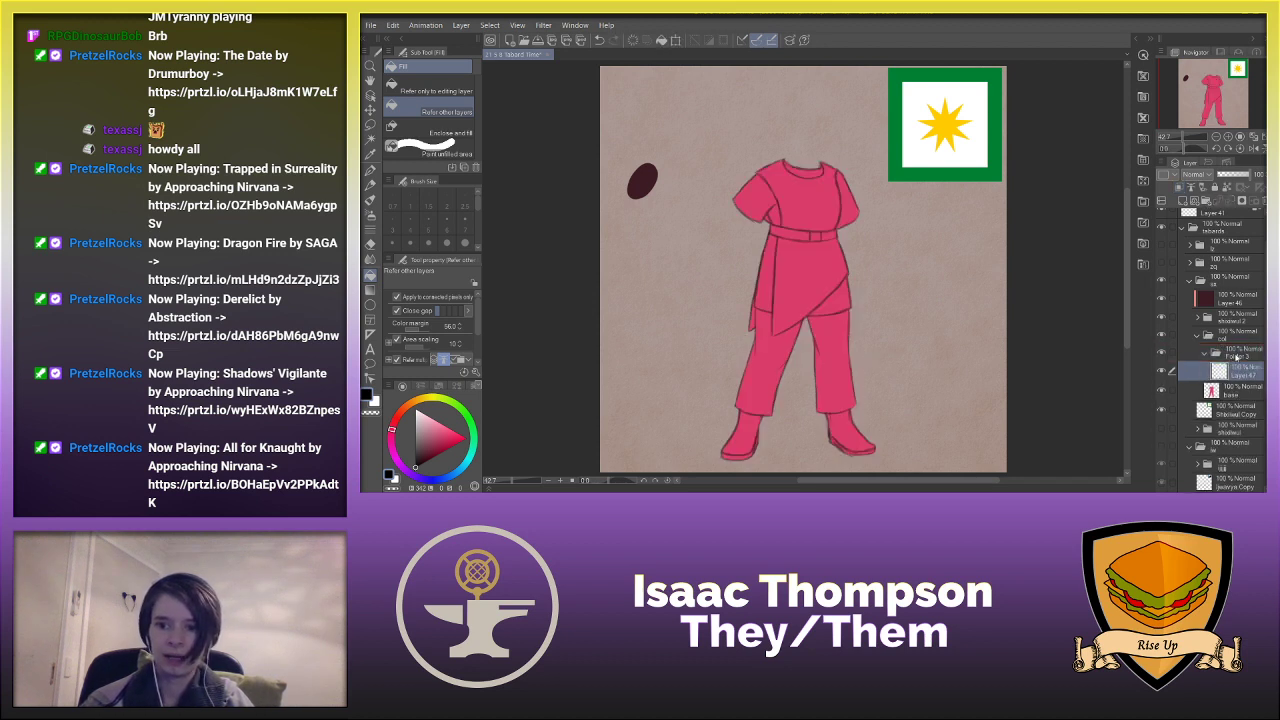
click(1237, 354)
click(1180, 188)
click(1237, 375)
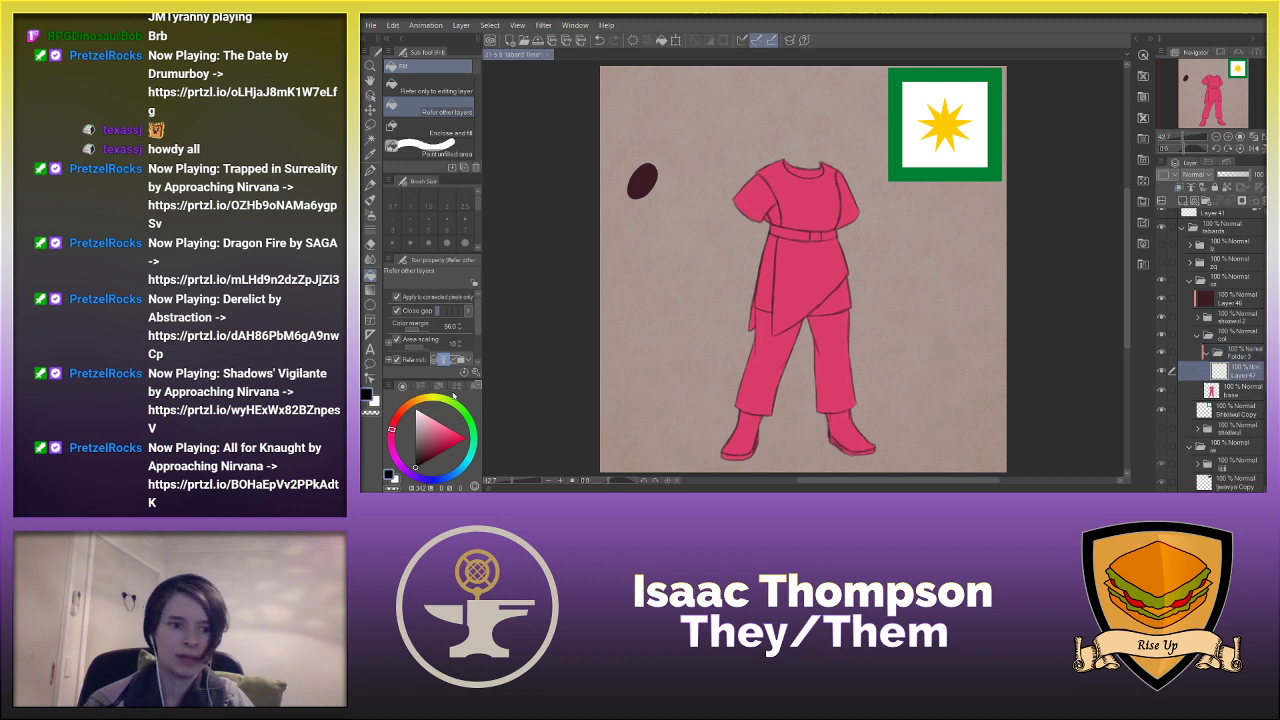
- Block in the sleeves, torso and skirt in white with the G-pen, down to the hem
key(x)
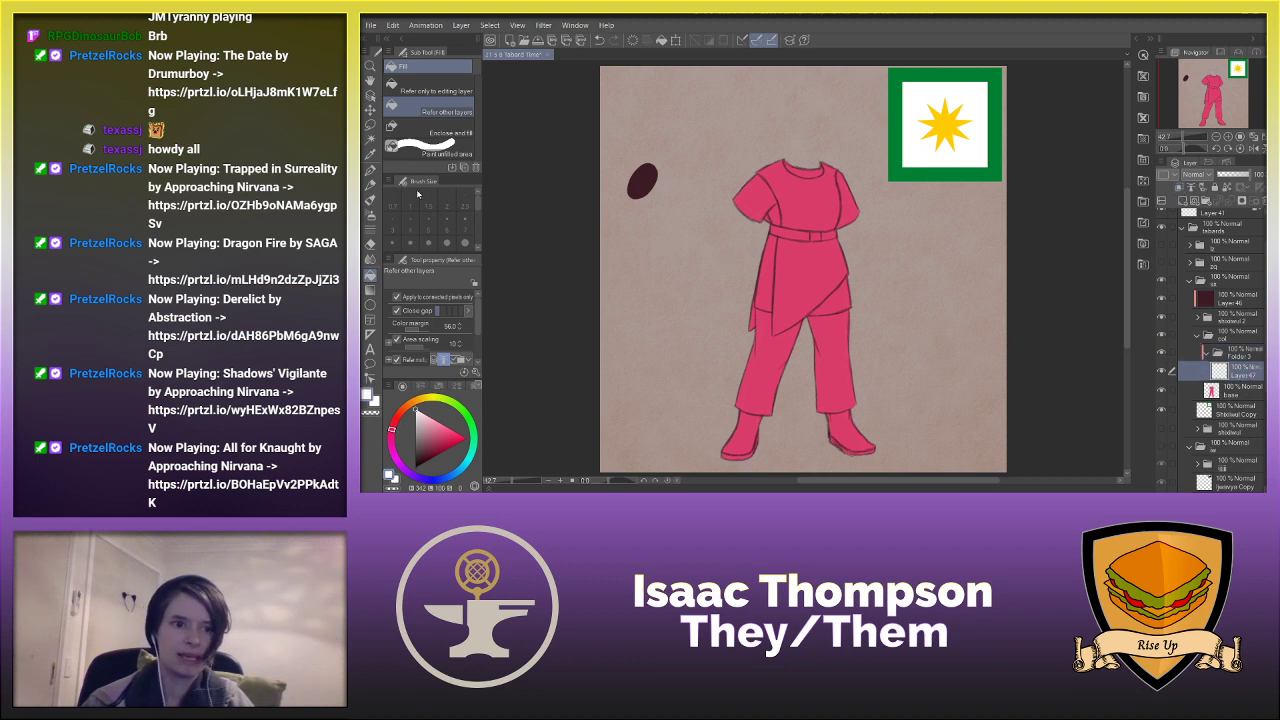
key(p)
mouse_move(780, 280)
mouse_down()
mouse_move(847, 262)
mouse_move(820, 256)
mouse_move(851, 240)
mouse_move(771, 292)
mouse_move(846, 296)
mouse_up()
mouse_move(764, 192)
mouse_down()
mouse_move(772, 175)
mouse_move(750, 180)
mouse_move(805, 160)
mouse_move(845, 230)
mouse_up()
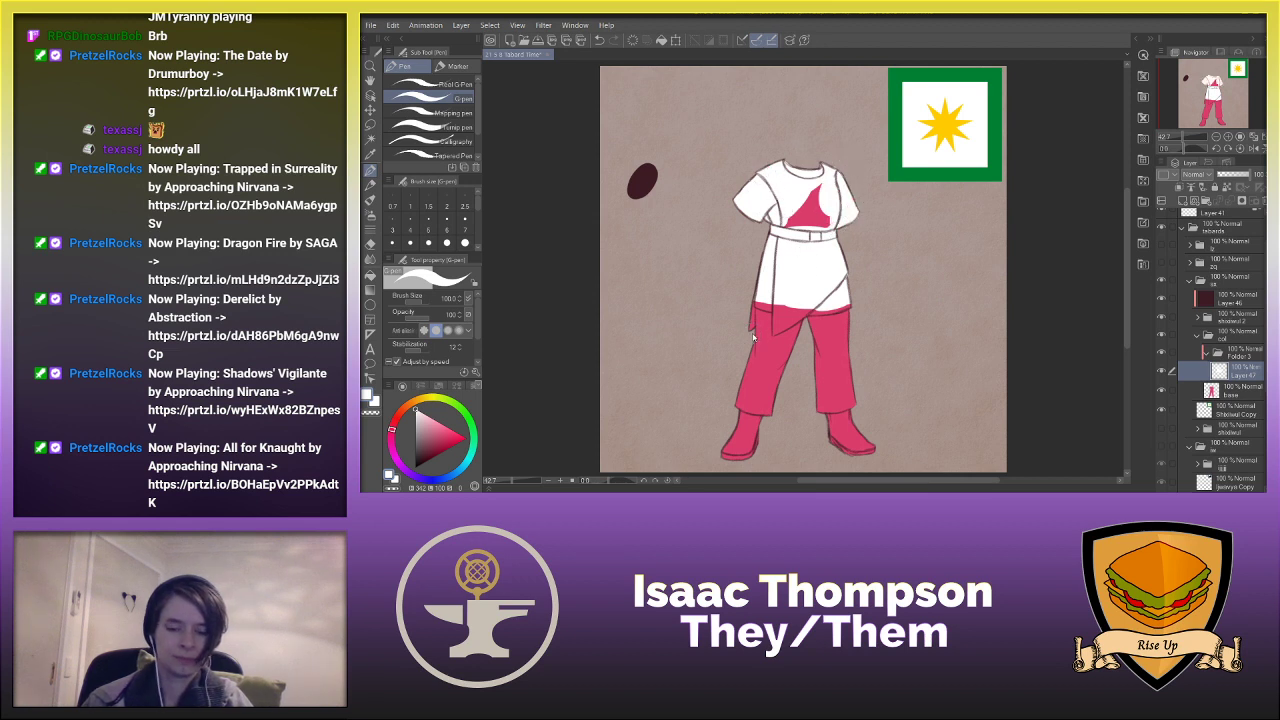
- Extend the white down to the chemise's hem line on both sides of the pointed front panel with the Real pencil
scroll(800, 285, up, 5)
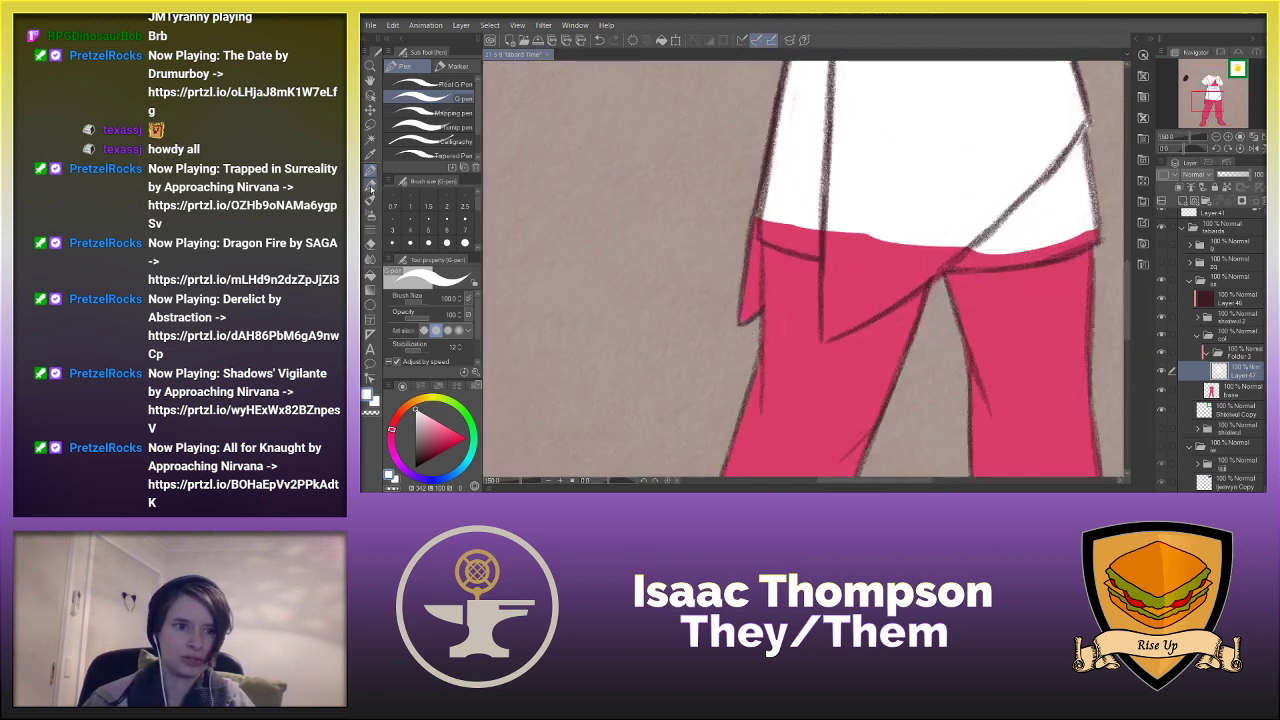
click(370, 185)
mouse_move(758, 232)
mouse_down()
mouse_move(810, 248)
mouse_move(762, 233)
mouse_move(829, 256)
mouse_move(768, 220)
mouse_up()
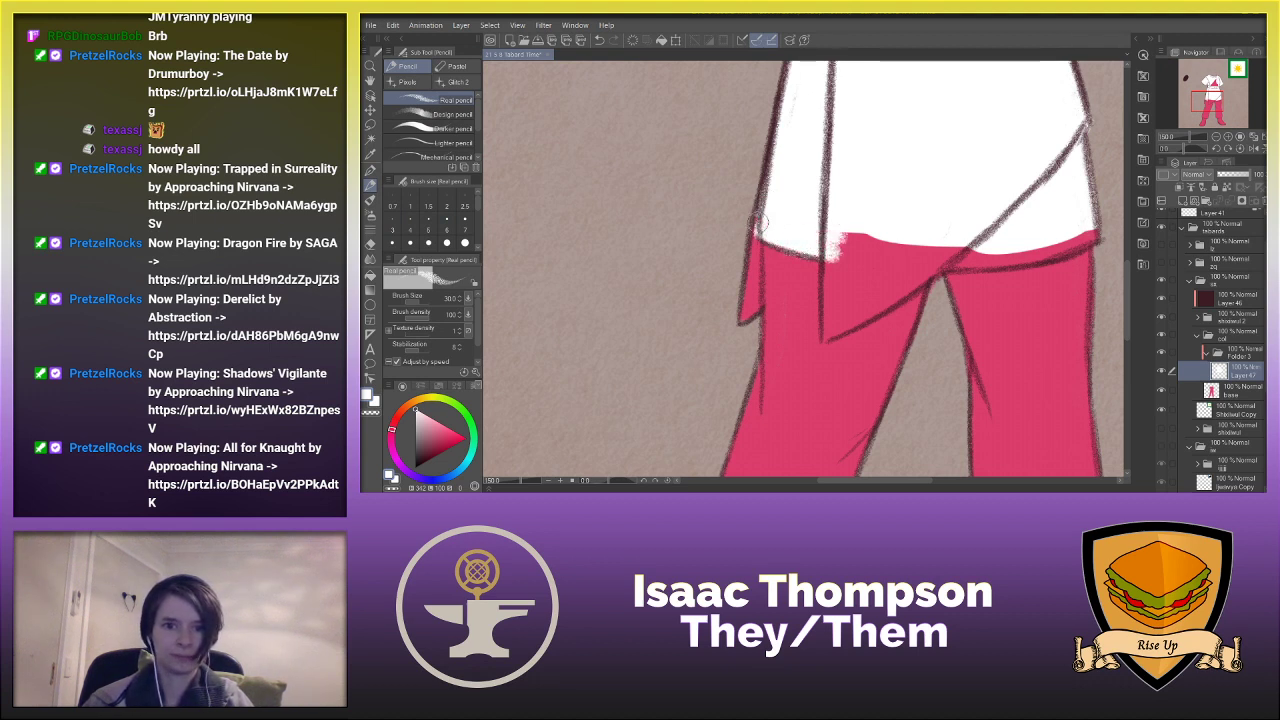
mouse_move(941, 266)
mouse_down()
mouse_move(1002, 250)
mouse_move(955, 254)
mouse_move(990, 250)
mouse_up()
drag(851, 482, 880, 482)
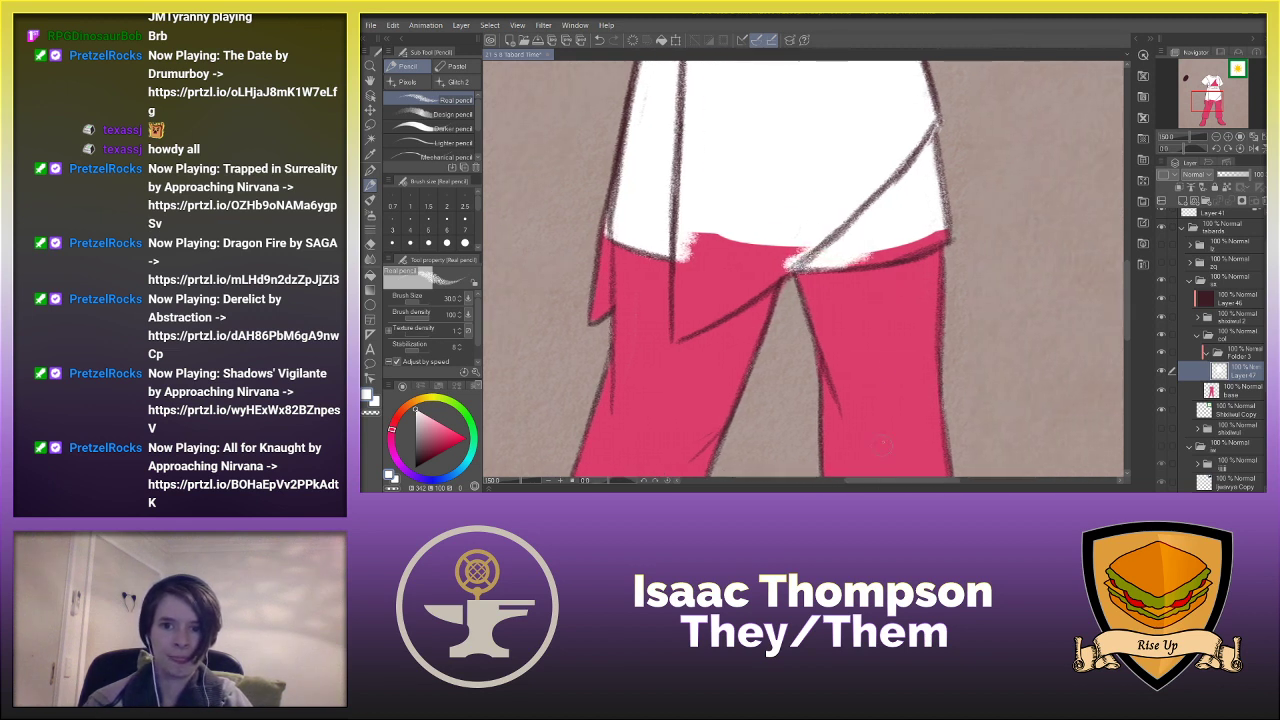
mouse_move(830, 262)
mouse_down()
mouse_move(862, 261)
mouse_move(837, 263)
mouse_move(881, 249)
mouse_move(826, 263)
mouse_move(930, 237)
mouse_move(885, 258)
mouse_move(952, 218)
mouse_up()
key(ctrl+z)
key(ctrl+z)
key(ctrl+z)
drag(803, 262, 817, 261)
- Hide the flat colours to check the coloured design sketch beneath, and show them again
scroll(815, 270, down, 3)
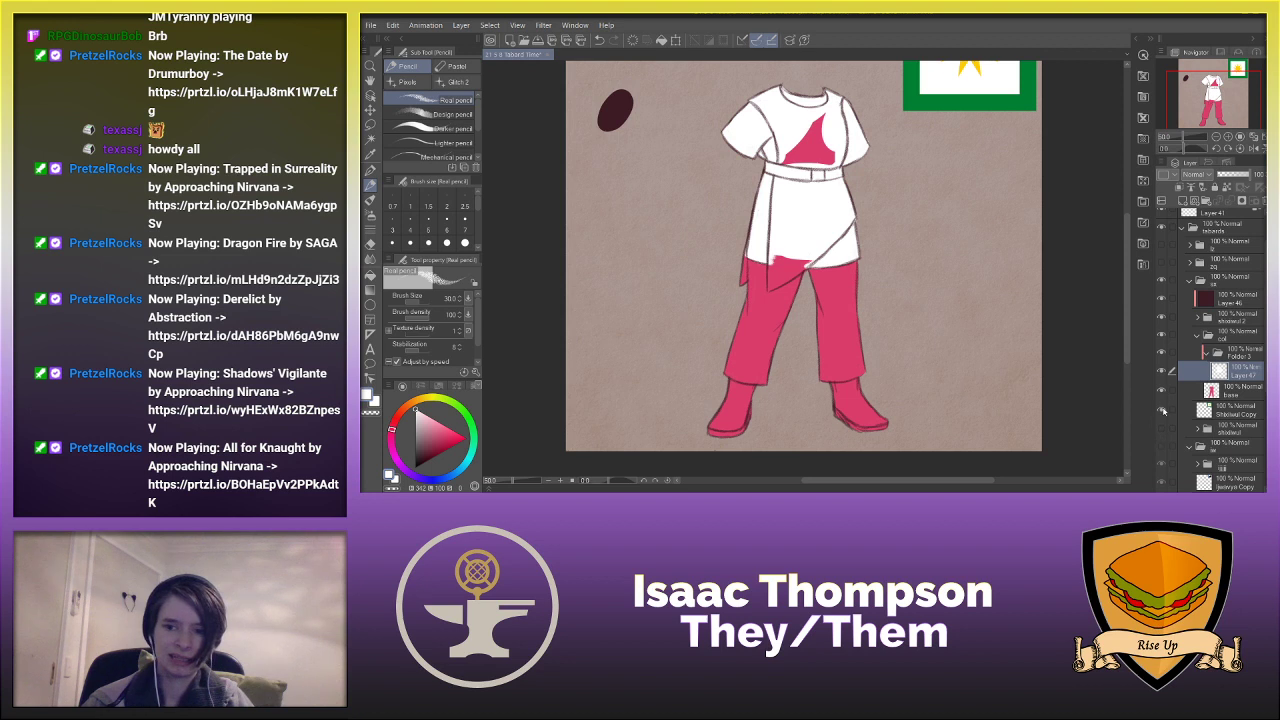
click(1161, 393)
click(1161, 430)
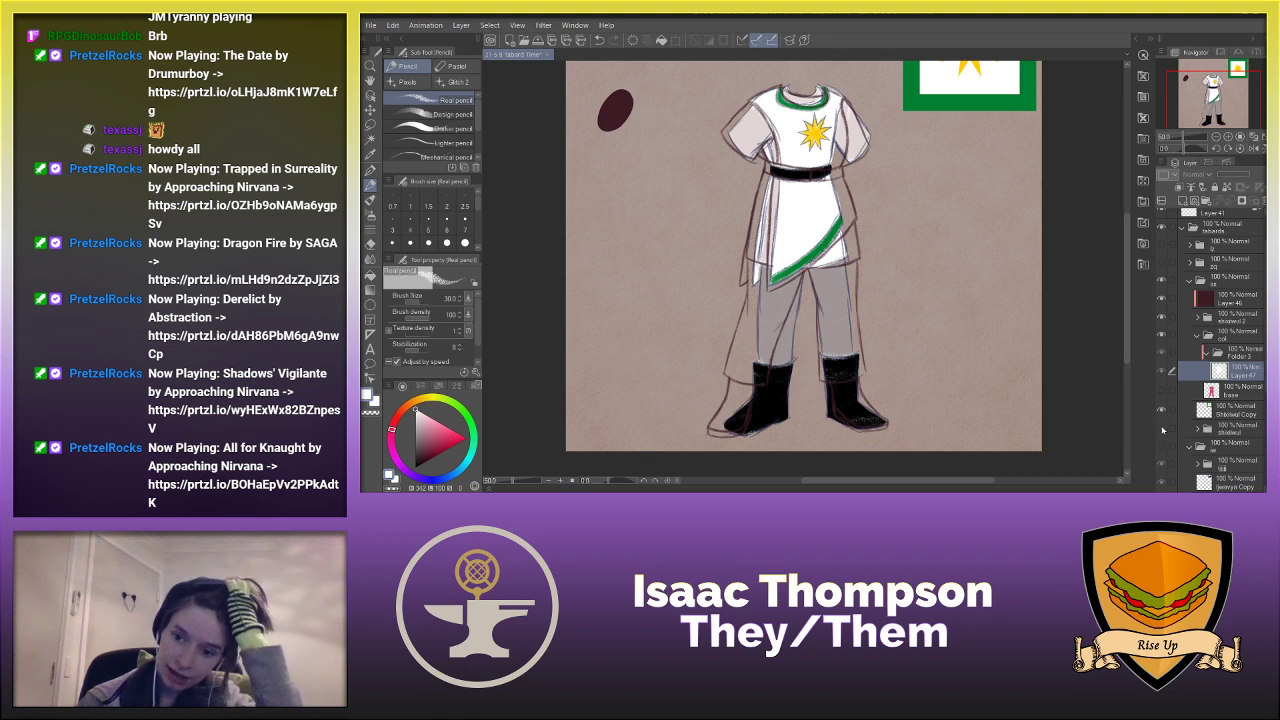
click(1161, 430)
click(1162, 393)
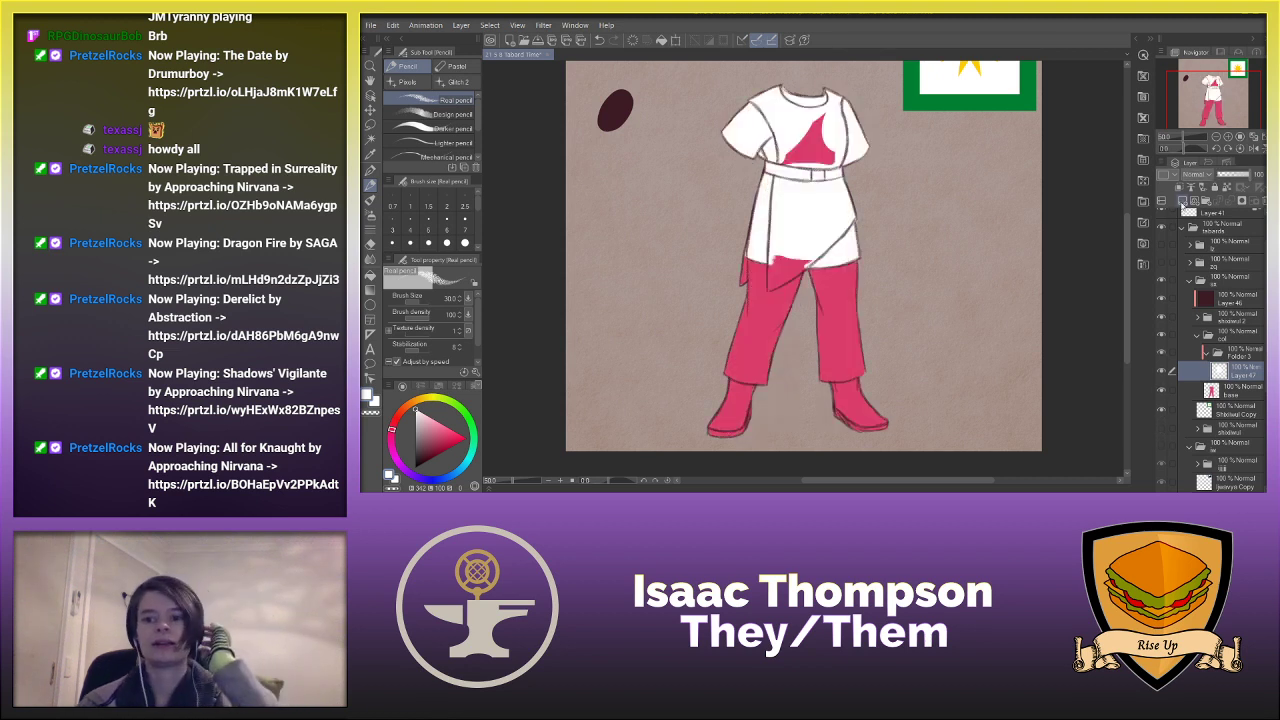
- Add another layer inside the clipped folder, naming the white layer "chemise" and the new one "tabards"
click(1182, 201)
click(1238, 394)
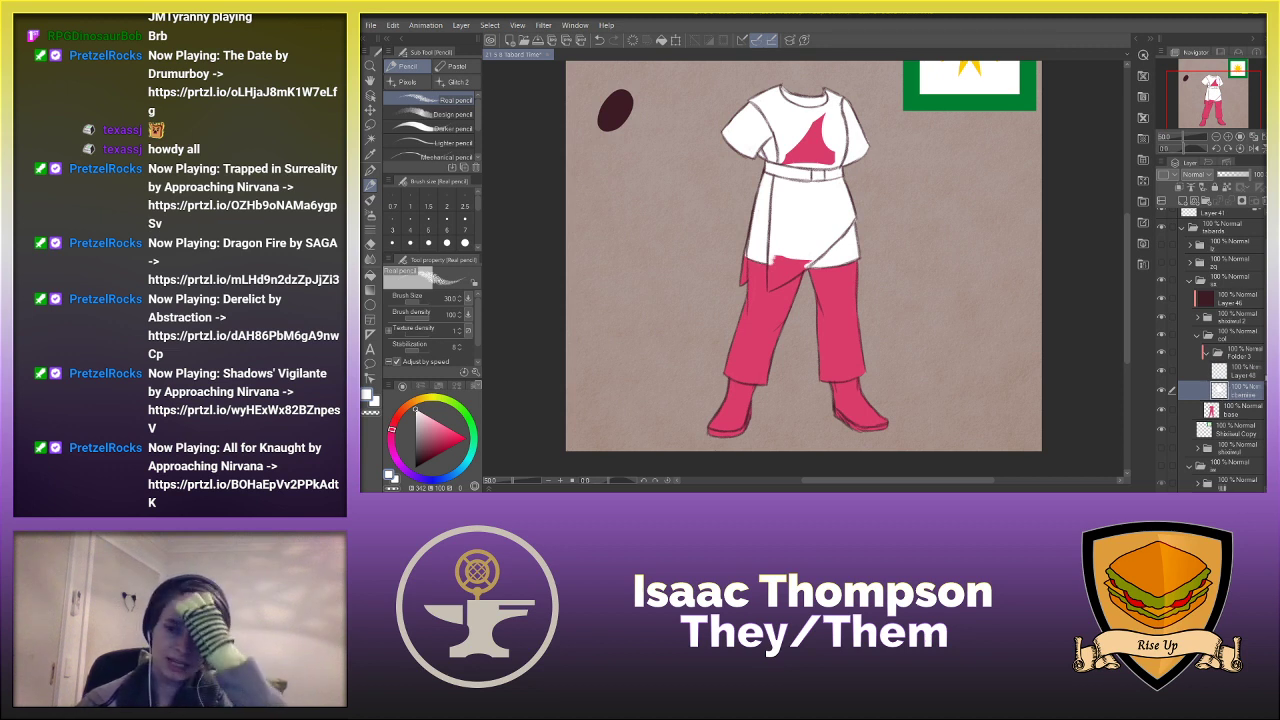
click(1240, 372)
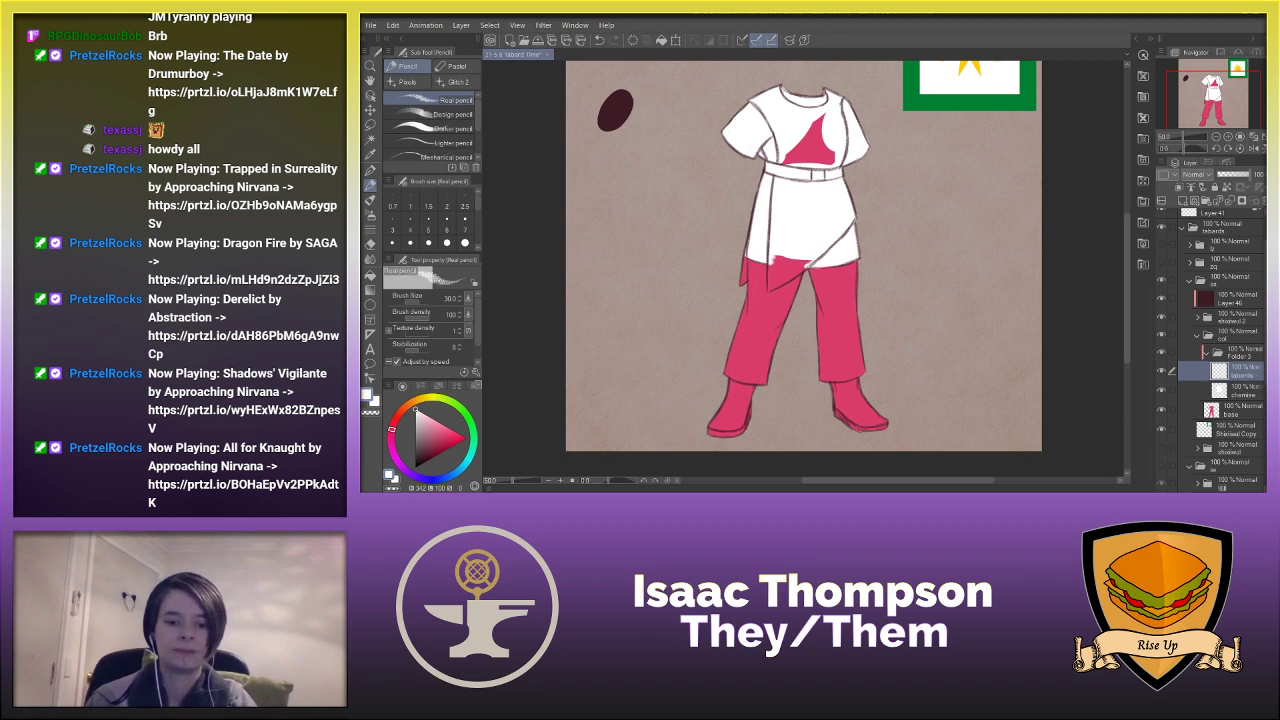
- Sample the flag border's green and fill the tabard's back flap and pointed lower front corner with the Real pencil
alt+click(924, 97)
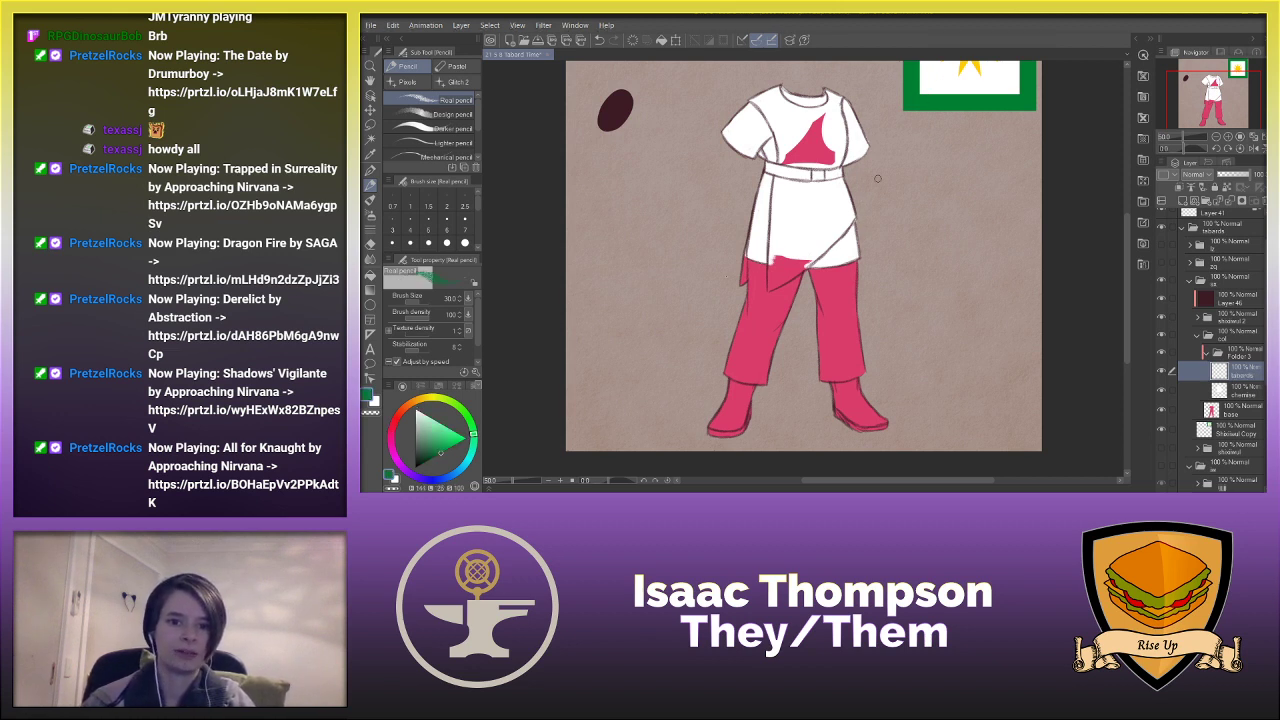
scroll(727, 280, up, 3)
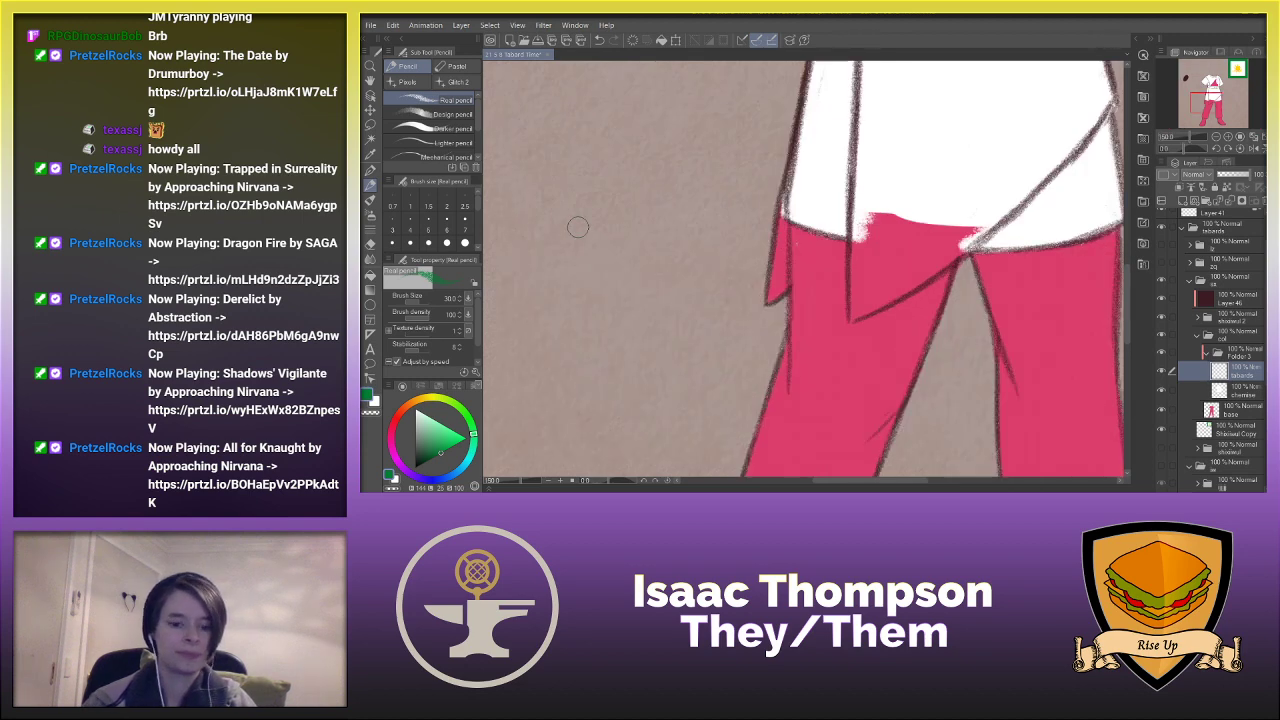
key(h)
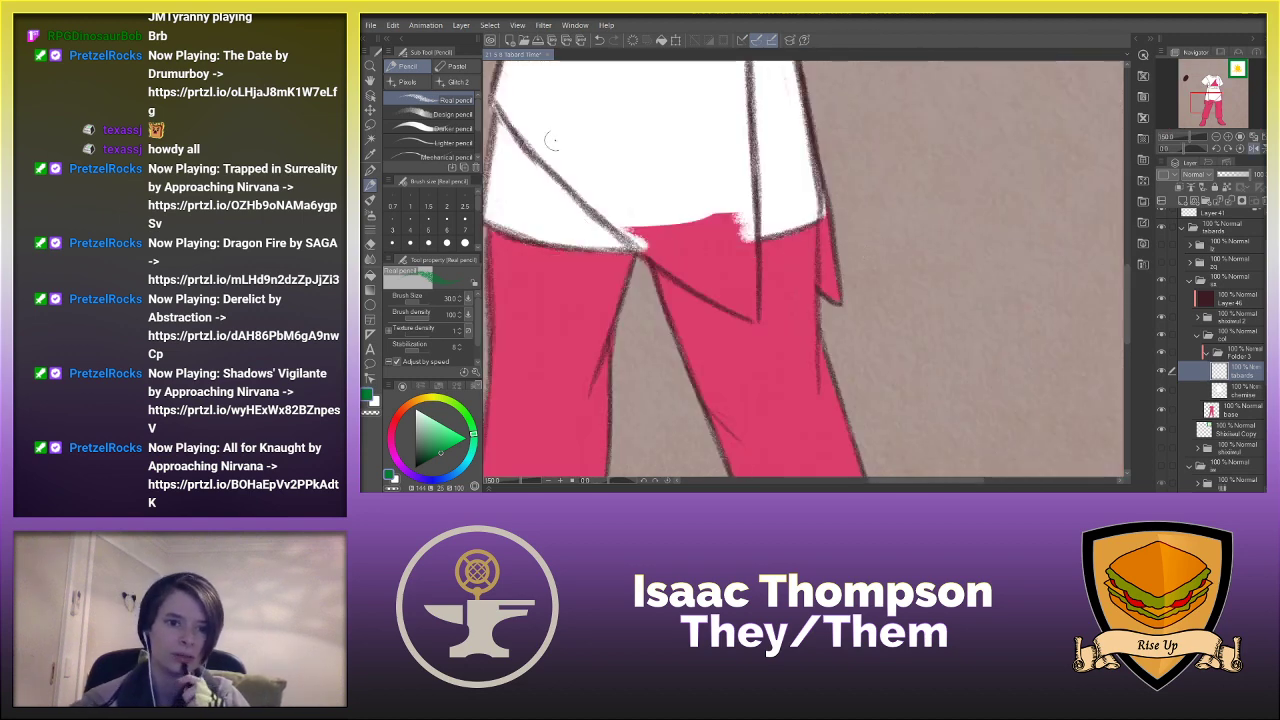
drag(781, 124, 795, 141)
key(ctrl+z)
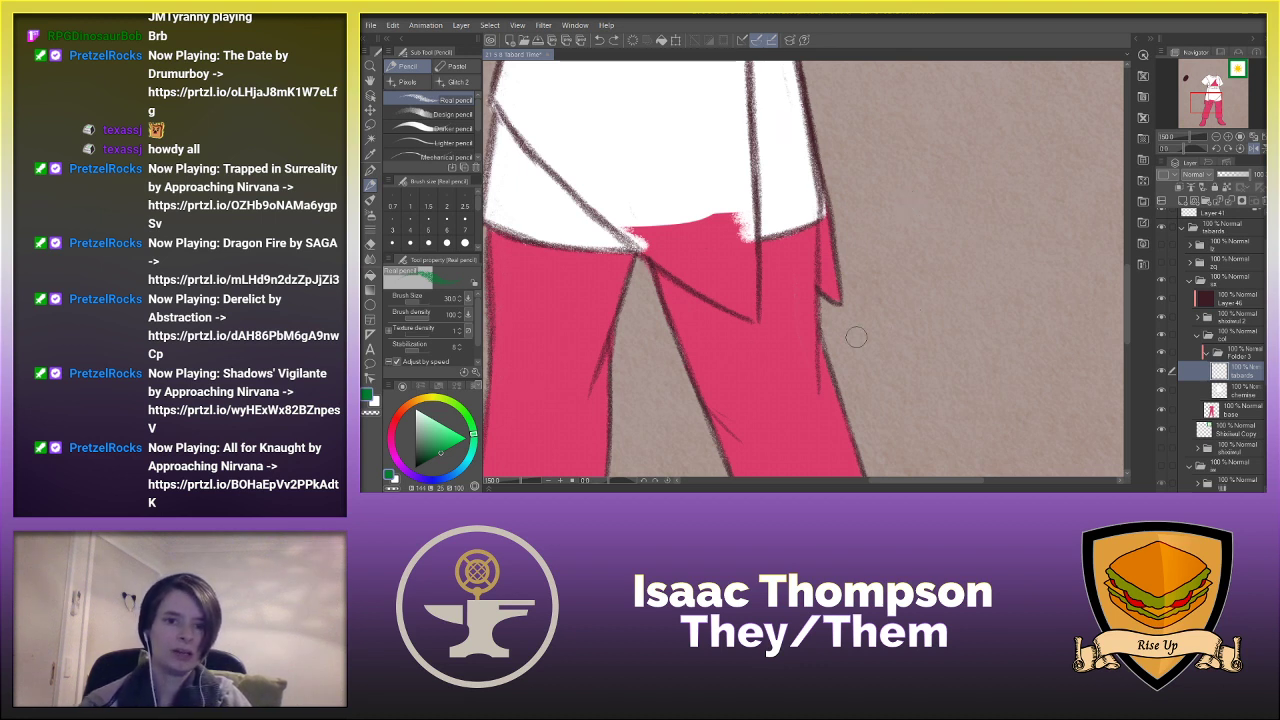
mouse_move(838, 268)
mouse_down()
mouse_move(826, 300)
mouse_move(820, 226)
mouse_move(778, 234)
mouse_up()
key(h)
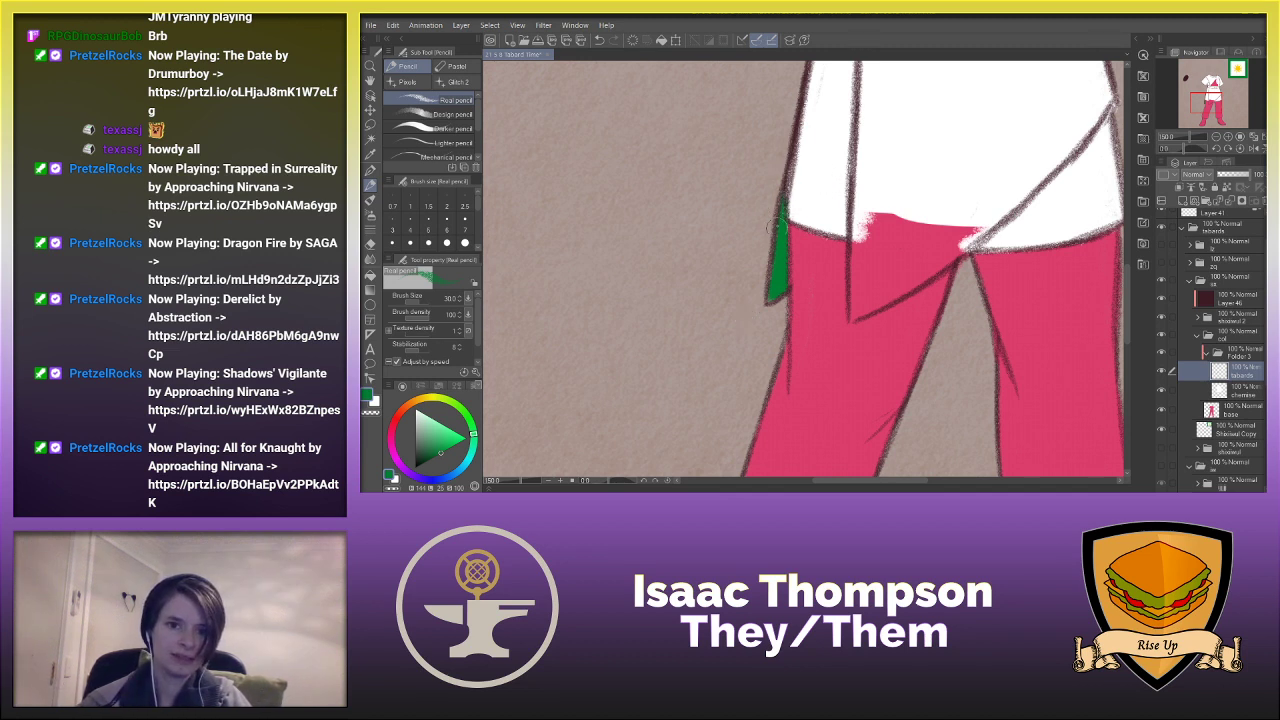
mouse_move(857, 206)
mouse_down()
mouse_move(853, 312)
mouse_move(1015, 205)
mouse_move(966, 232)
mouse_move(862, 198)
mouse_move(852, 252)
mouse_move(872, 295)
mouse_move(940, 235)
mouse_up()
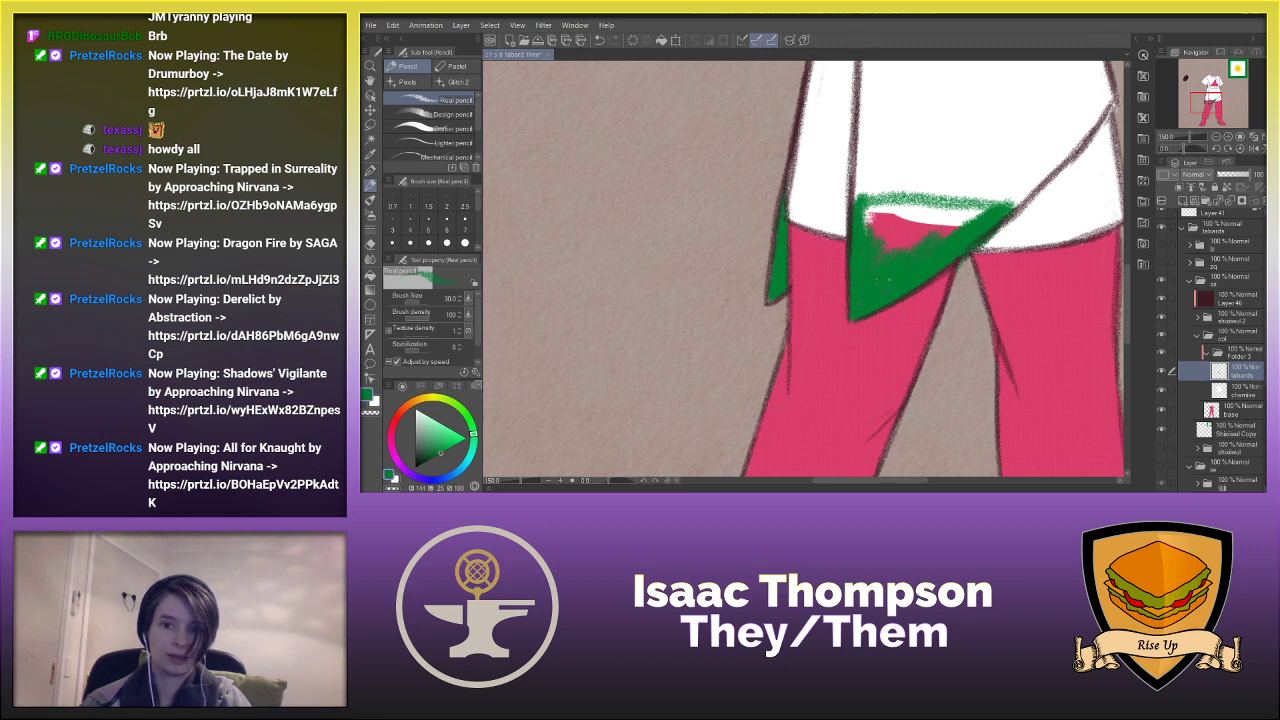
mouse_move(857, 310)
mouse_down()
mouse_move(861, 213)
mouse_move(888, 240)
mouse_move(928, 235)
mouse_move(913, 250)
mouse_move(936, 210)
mouse_move(950, 215)
mouse_move(852, 195)
mouse_up()
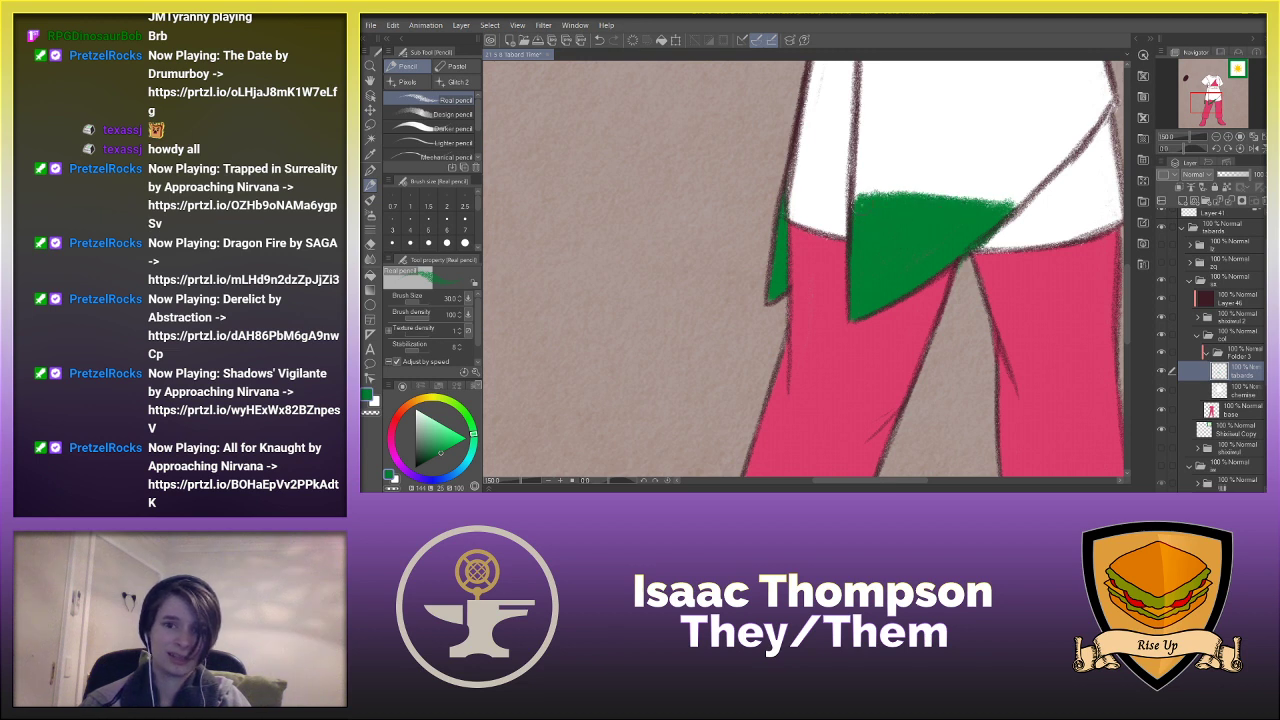
- Block in the tabard's front skirt panel in green up to the belt with the G-pen
scroll(866, 260, down, 4)
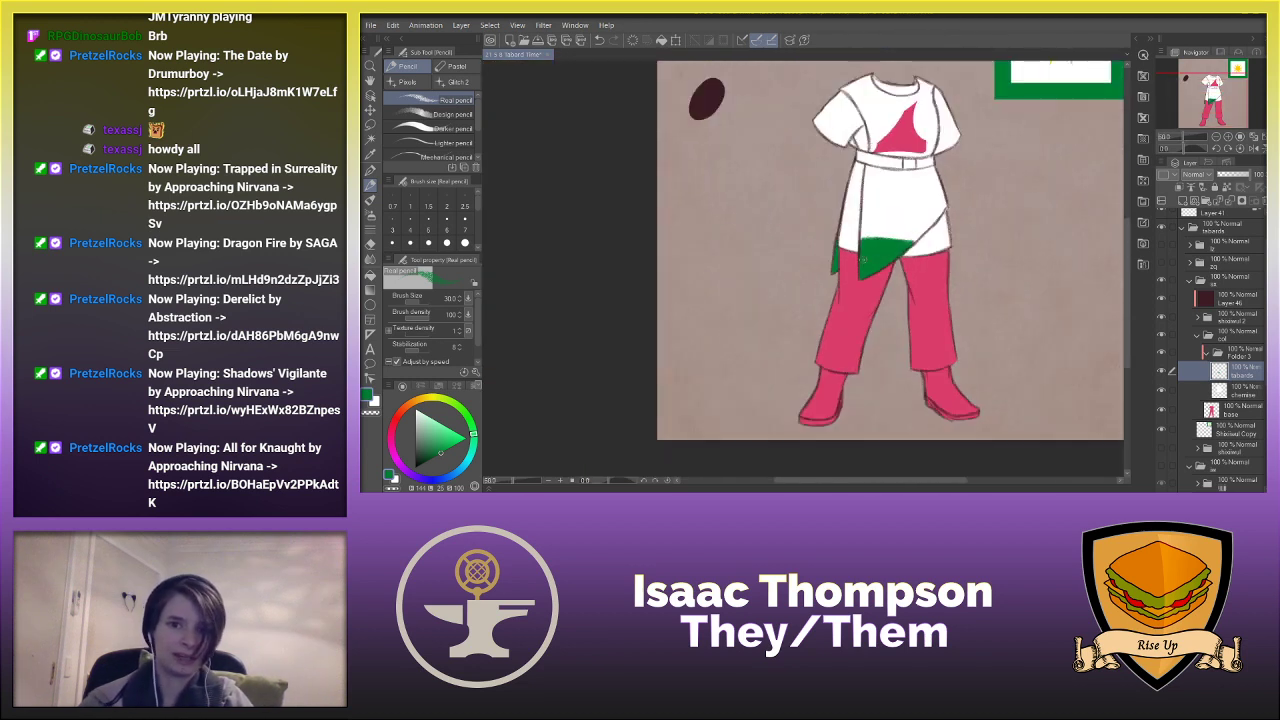
click(370, 170)
mouse_move(881, 163)
mouse_down()
mouse_move(870, 236)
mouse_move(873, 182)
mouse_up()
mouse_move(880, 236)
mouse_down()
mouse_move(939, 181)
mouse_move(905, 258)
mouse_move(917, 240)
mouse_move(900, 205)
mouse_move(944, 185)
mouse_move(935, 172)
mouse_move(883, 230)
mouse_up()
key(ctrl+z)
mouse_move(932, 166)
mouse_down()
mouse_move(896, 176)
mouse_move(930, 235)
mouse_move(915, 240)
mouse_move(880, 200)
mouse_move(908, 185)
mouse_move(874, 158)
mouse_up()
key(ctrl+z)
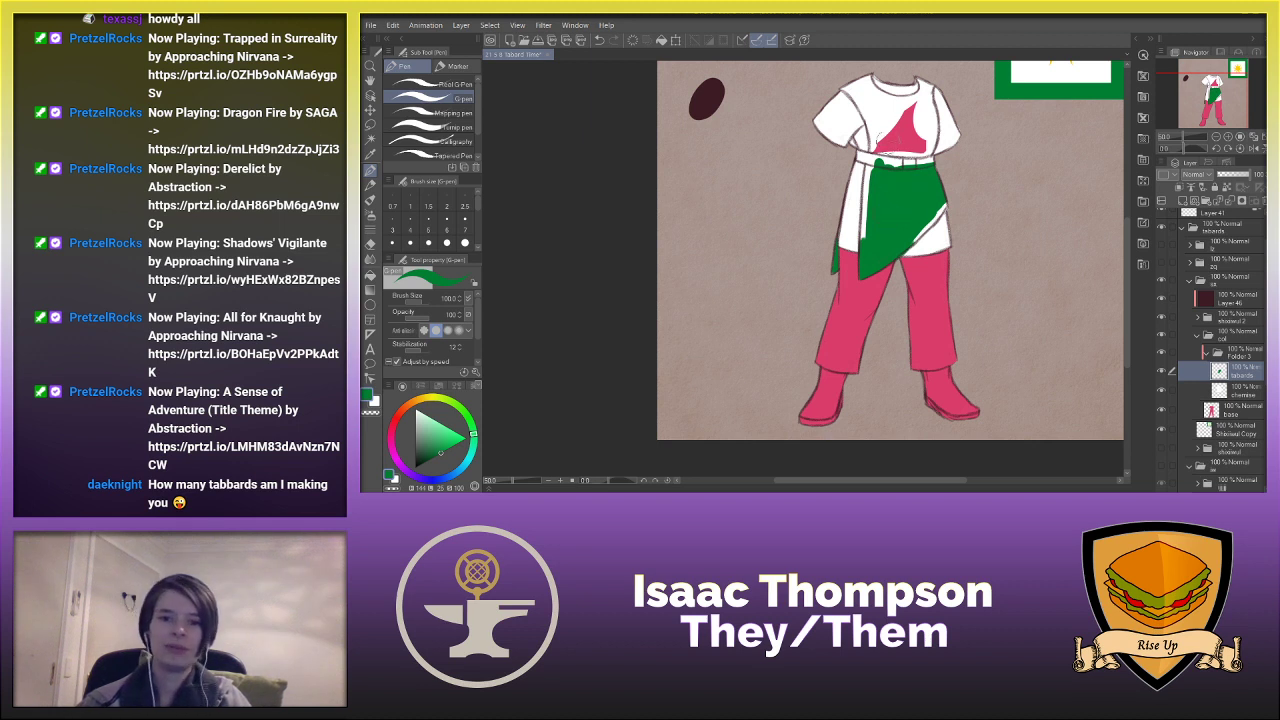
- Block in the tabard's bodice in green from the belt up to both shoulders, undoing stray strokes
mouse_move(886, 162)
mouse_down()
mouse_move(882, 134)
mouse_move(881, 150)
mouse_up()
drag(848, 84, 882, 132)
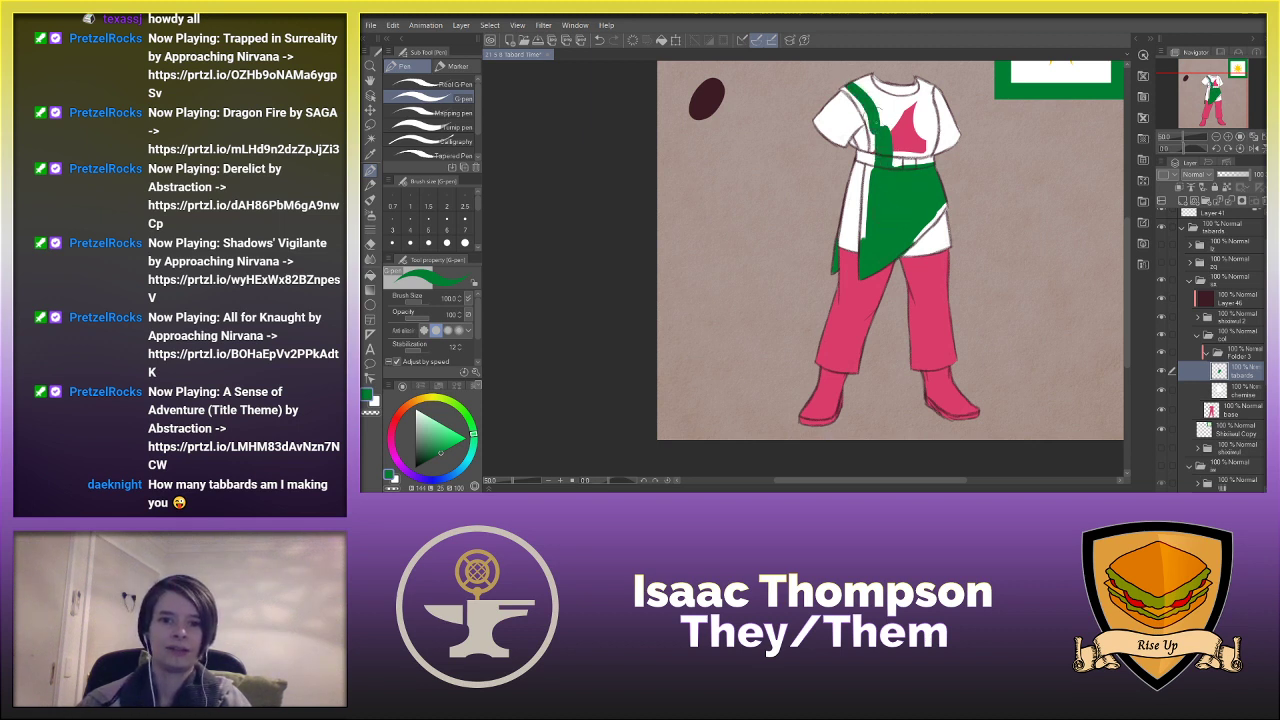
drag(846, 70, 902, 142)
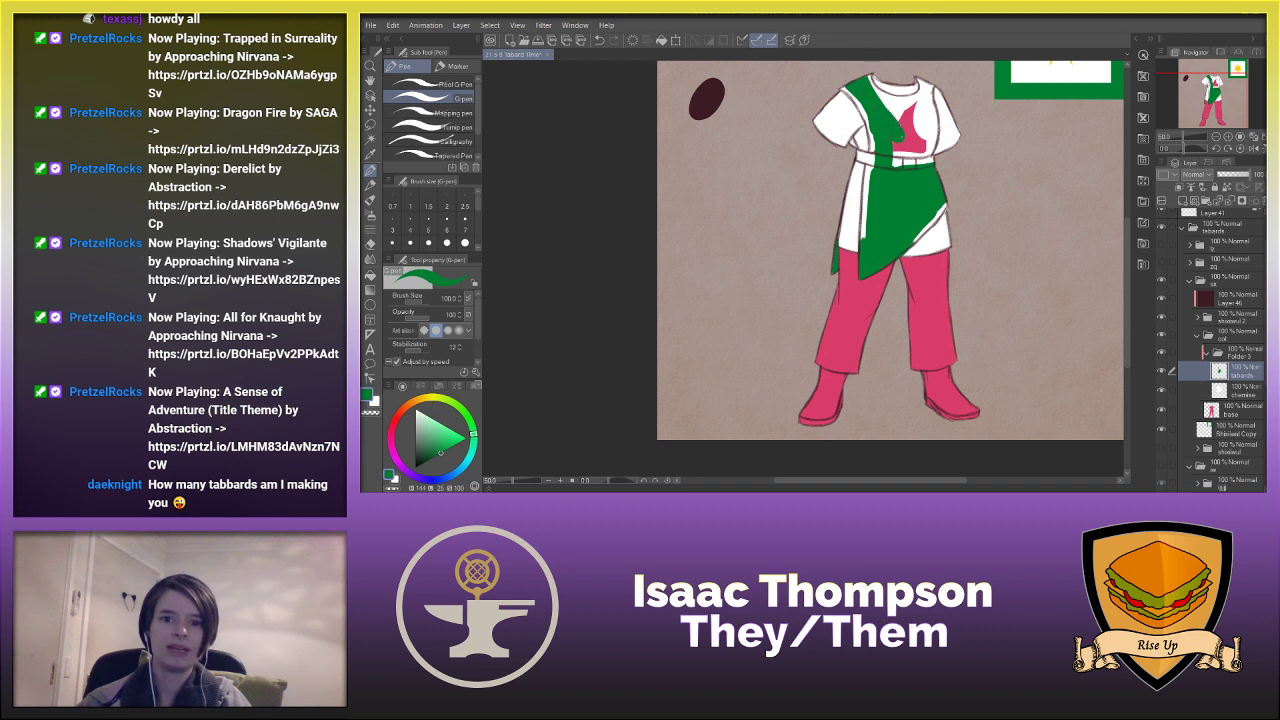
mouse_move(878, 94)
mouse_down()
mouse_move(920, 126)
mouse_move(930, 82)
mouse_move(921, 157)
mouse_move(933, 154)
mouse_move(914, 164)
mouse_move(909, 120)
mouse_move(921, 115)
mouse_up()
key(ctrl+z)
key(ctrl+z)
key(ctrl+z)
key(ctrl+z)
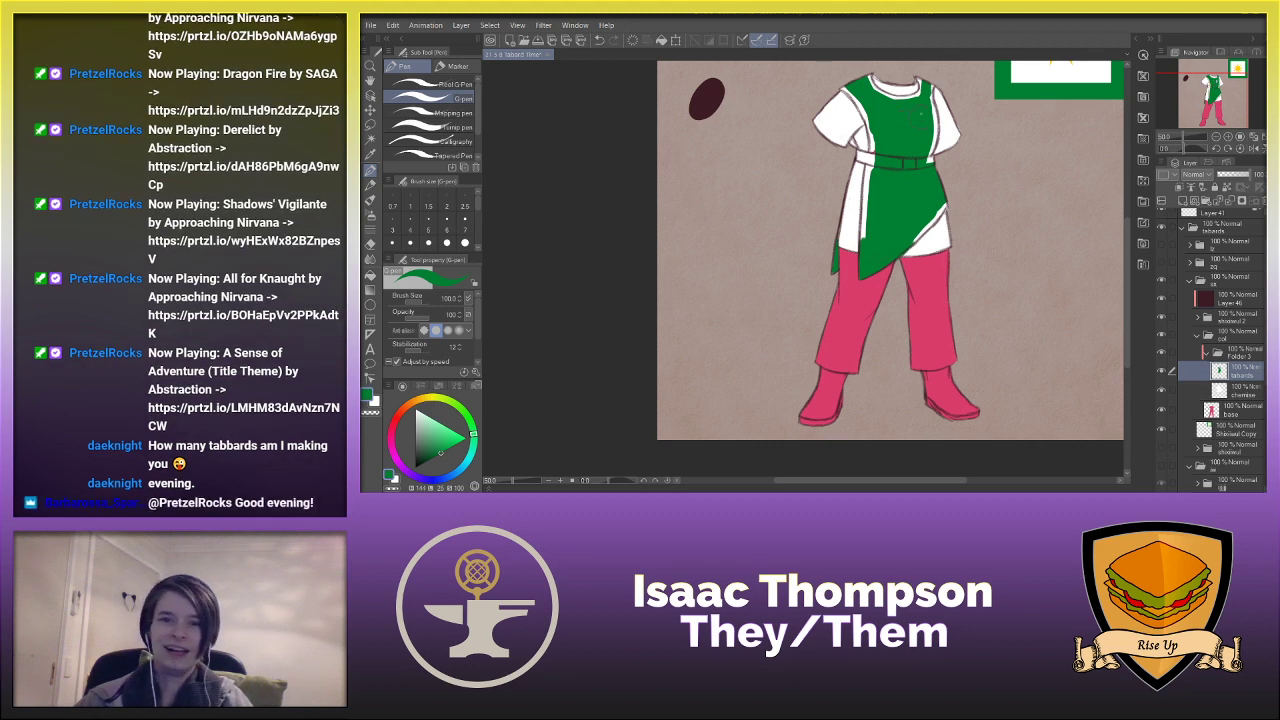
- Fill the small gap beneath the figure's right sleeve with green using the Real pencil
scroll(850, 155, up, 4)
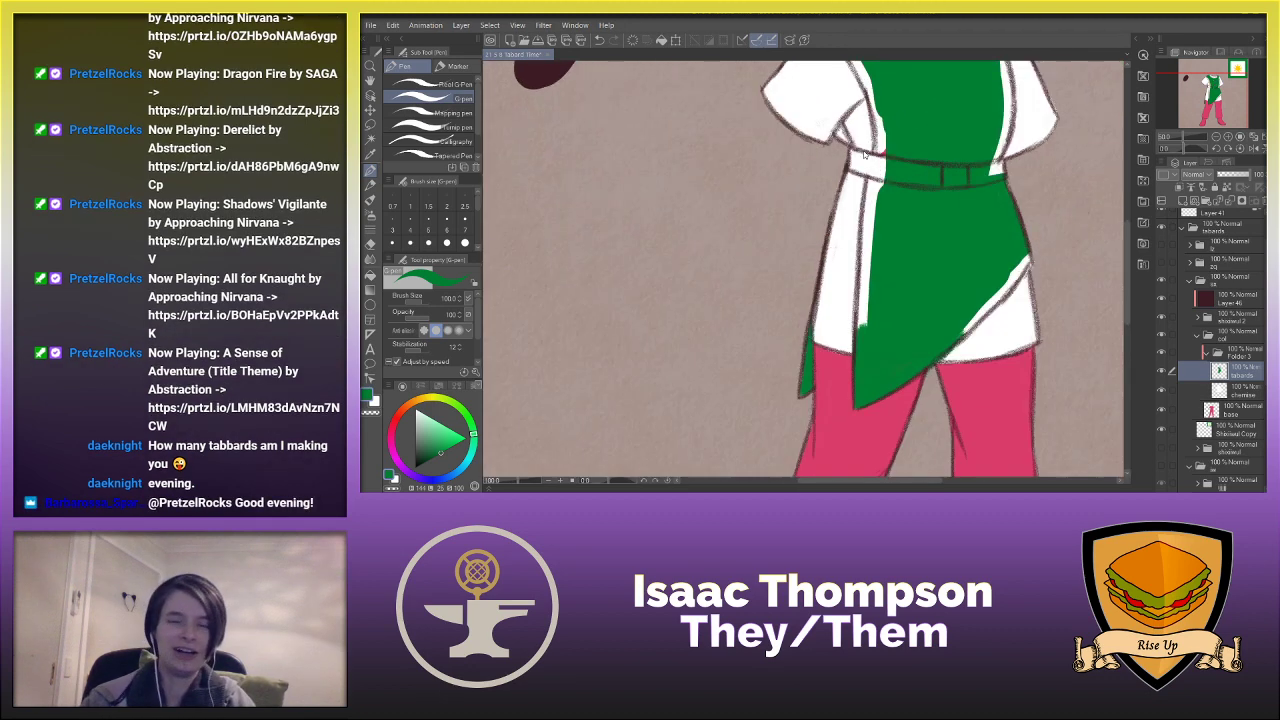
key(p)
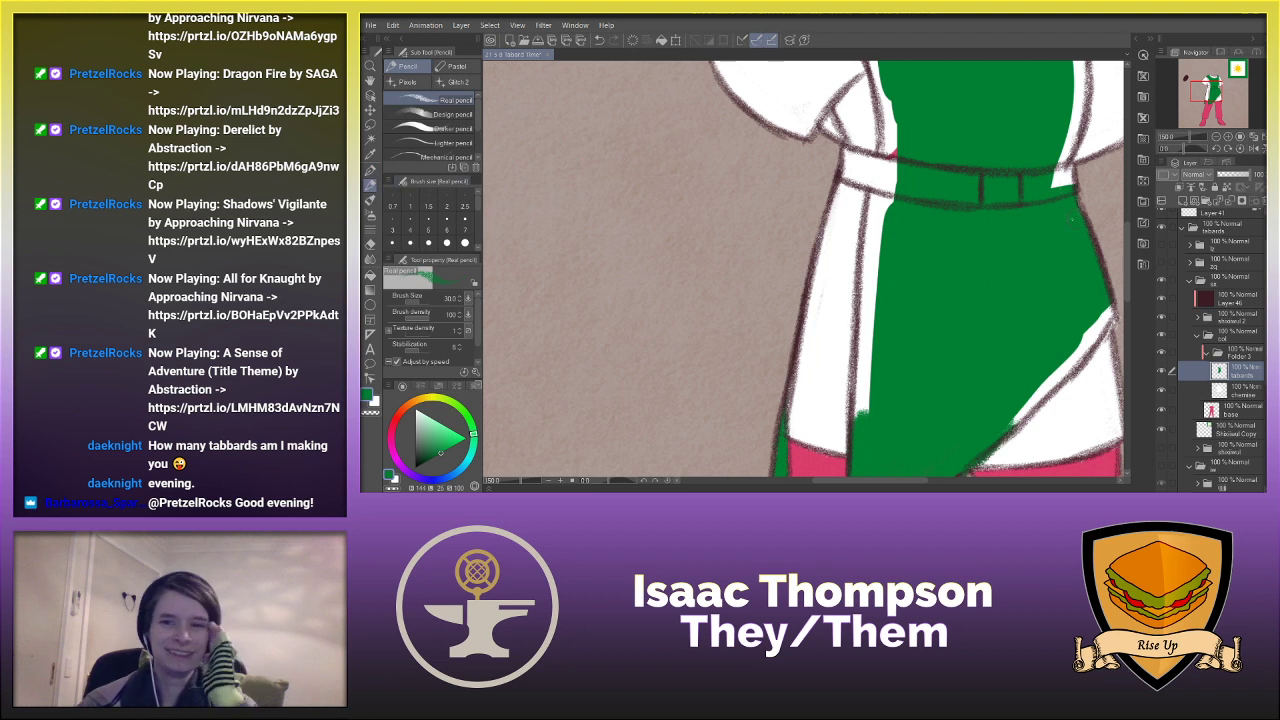
drag(1127, 250, 1127, 229)
drag(827, 222, 838, 240)
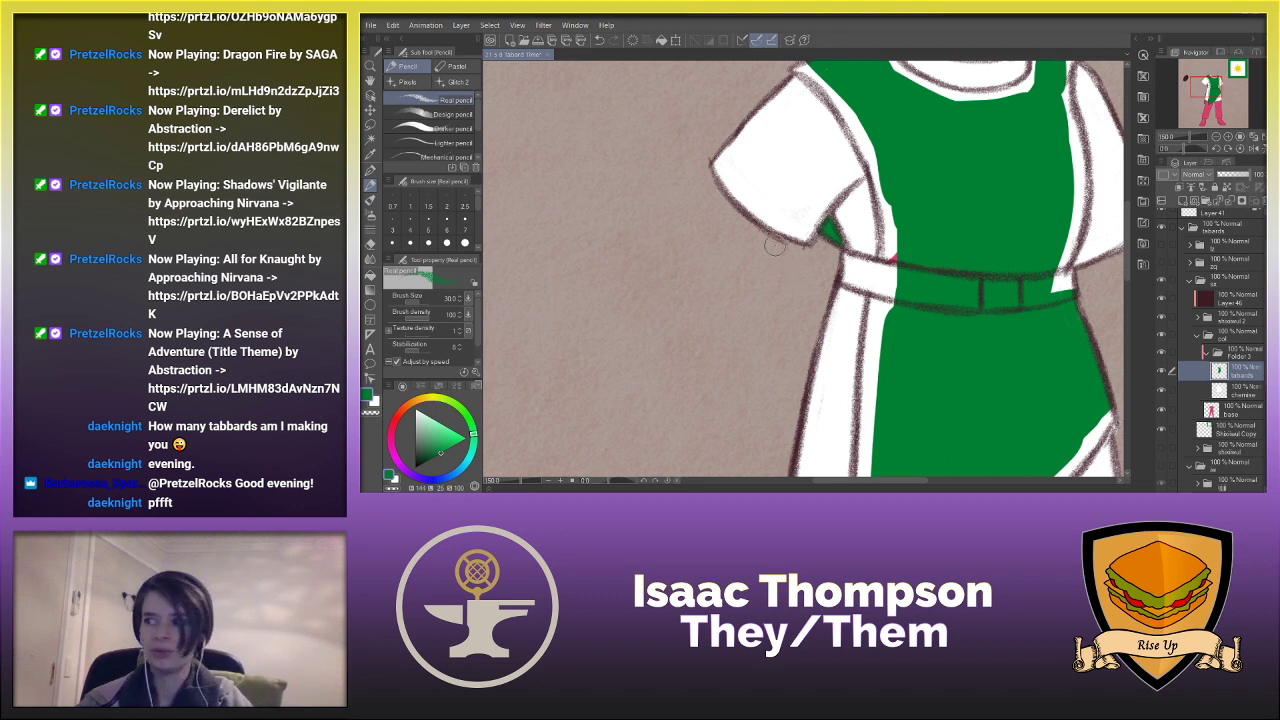
- Mirror the view and extend the green bodice out to its outline along the figure's left armhole and side
key(h)
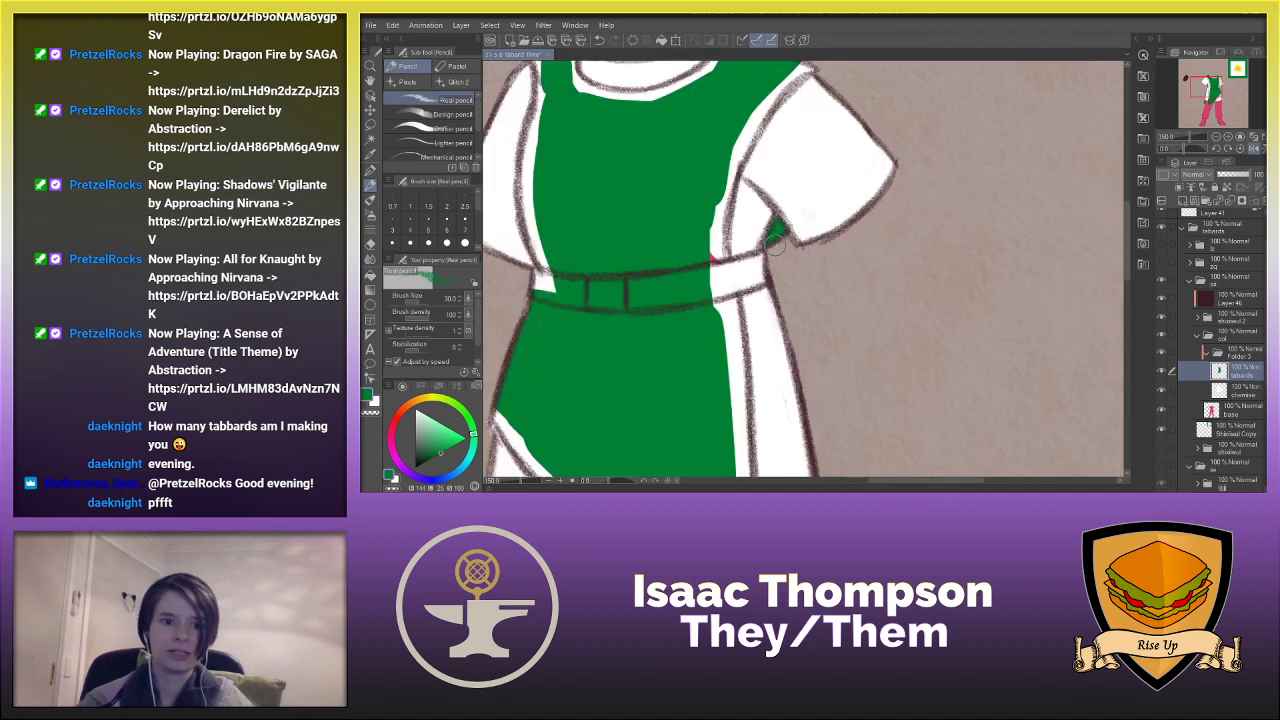
mouse_move(530, 212)
mouse_down()
mouse_move(545, 276)
mouse_move(532, 226)
mouse_up()
mouse_move(522, 180)
mouse_down()
mouse_move(528, 224)
mouse_move(521, 205)
mouse_up()
drag(527, 130, 532, 220)
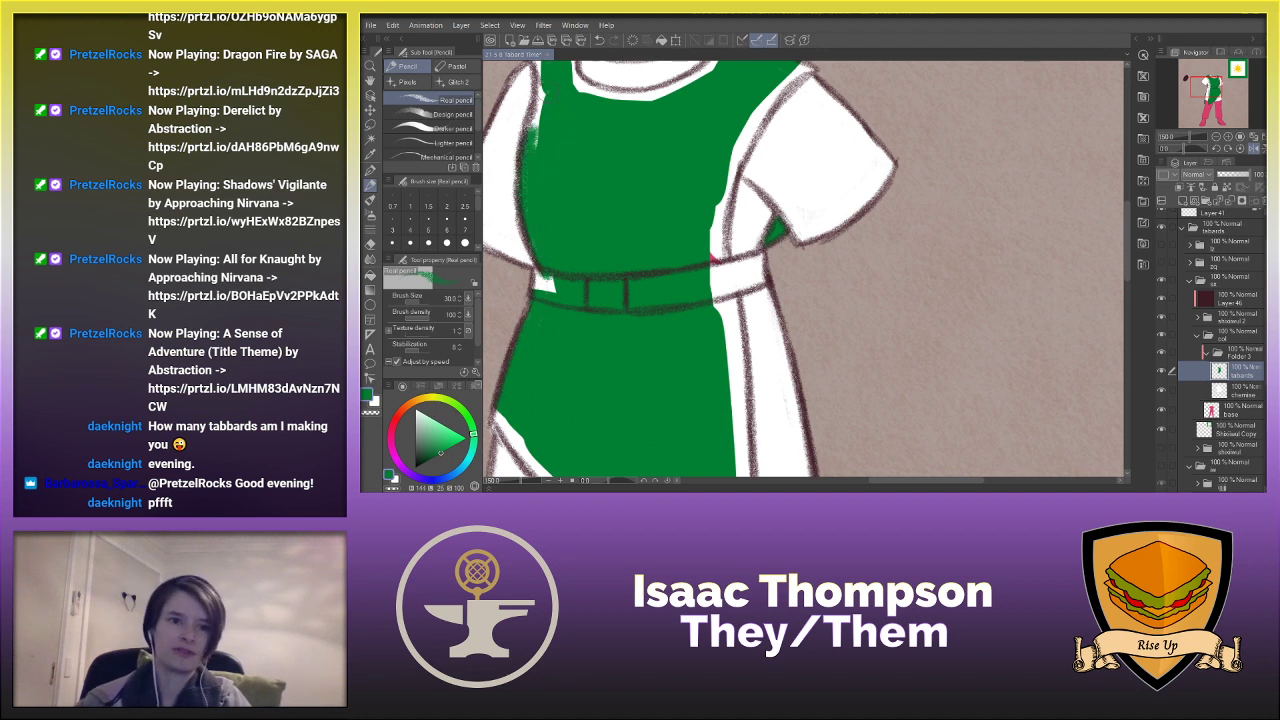
drag(538, 92, 524, 150)
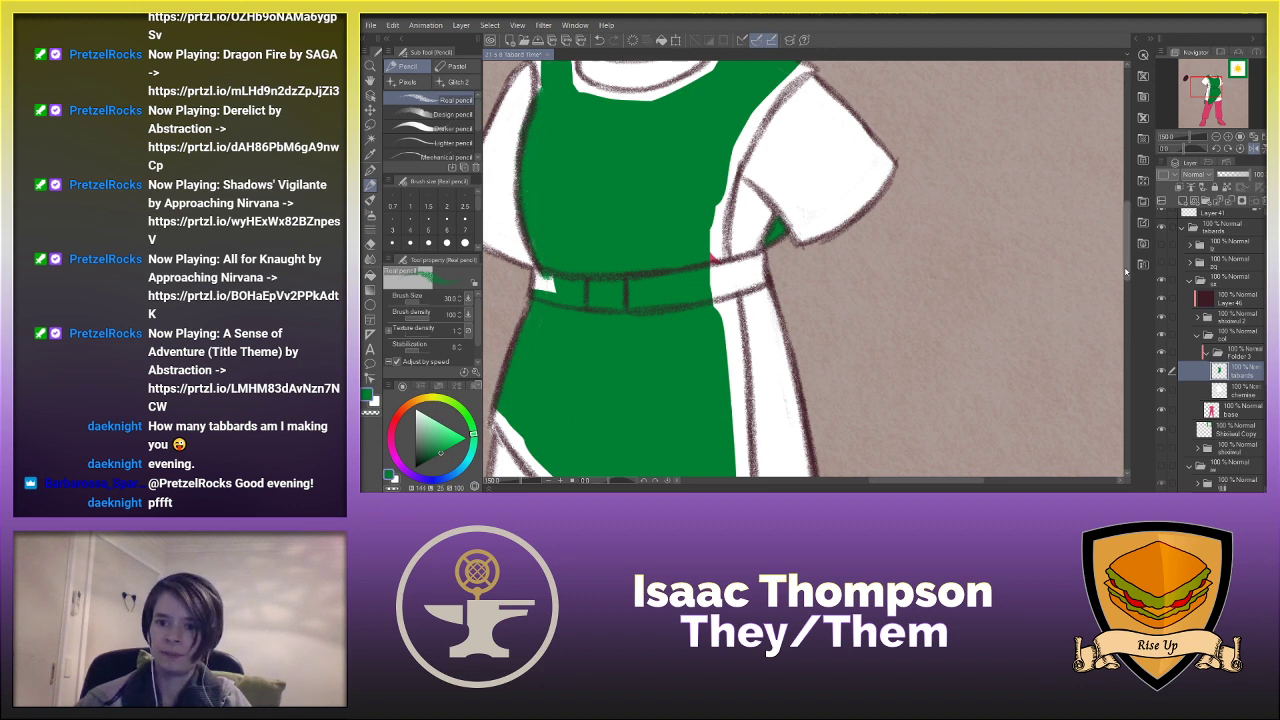
- Extend the green bodice to its outline at the neckline and along the figure's right armhole and side to the belt, undoing a stray stroke
scroll(524, 155, up, 3)
mouse_move(524, 155)
mouse_down()
mouse_move(536, 208)
mouse_move(528, 170)
mouse_move(572, 170)
mouse_move(580, 146)
mouse_move(590, 200)
mouse_move(580, 192)
mouse_move(620, 207)
mouse_move(584, 188)
mouse_move(658, 208)
mouse_move(620, 206)
mouse_move(692, 190)
mouse_move(738, 132)
mouse_up()
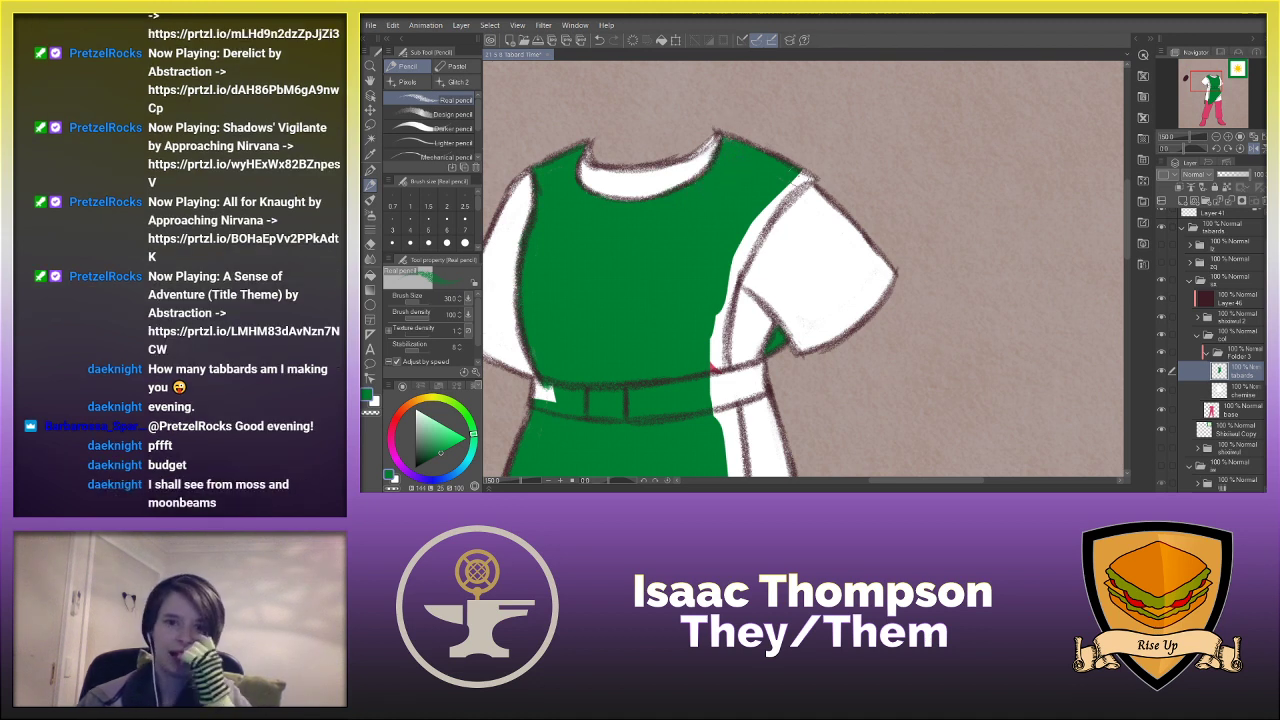
mouse_move(806, 180)
mouse_down()
mouse_move(755, 212)
mouse_move(780, 178)
mouse_move(735, 280)
mouse_up()
mouse_move(758, 238)
mouse_down()
mouse_move(728, 305)
mouse_move(778, 205)
mouse_up()
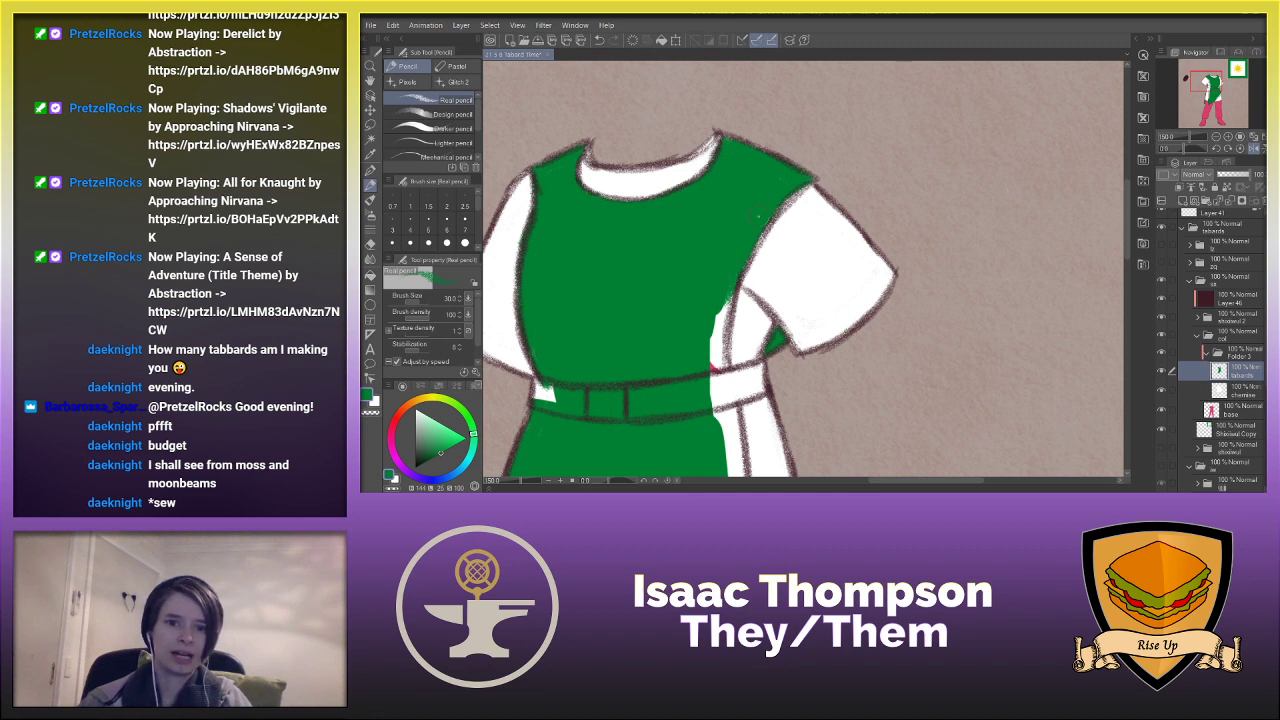
drag(730, 292, 714, 380)
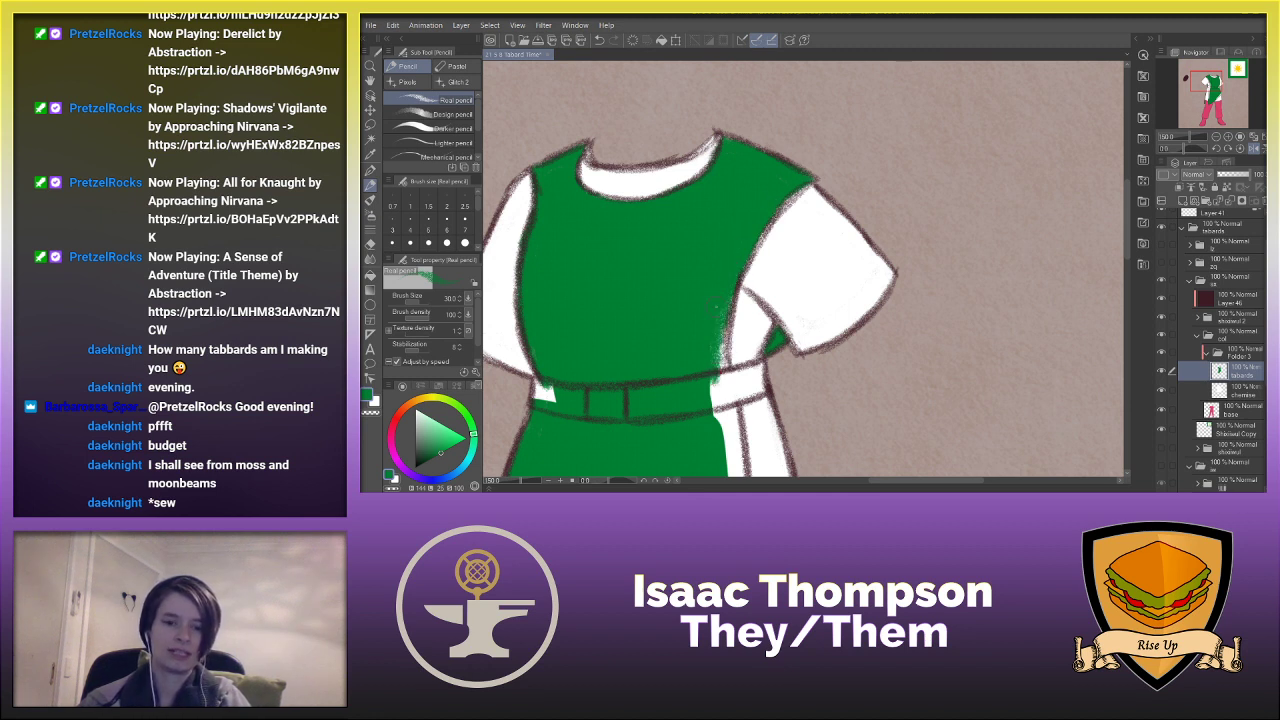
mouse_move(718, 320)
mouse_down()
mouse_move(726, 371)
mouse_move(711, 301)
mouse_move(724, 316)
mouse_move(741, 298)
mouse_move(731, 356)
mouse_up()
drag(519, 308, 535, 378)
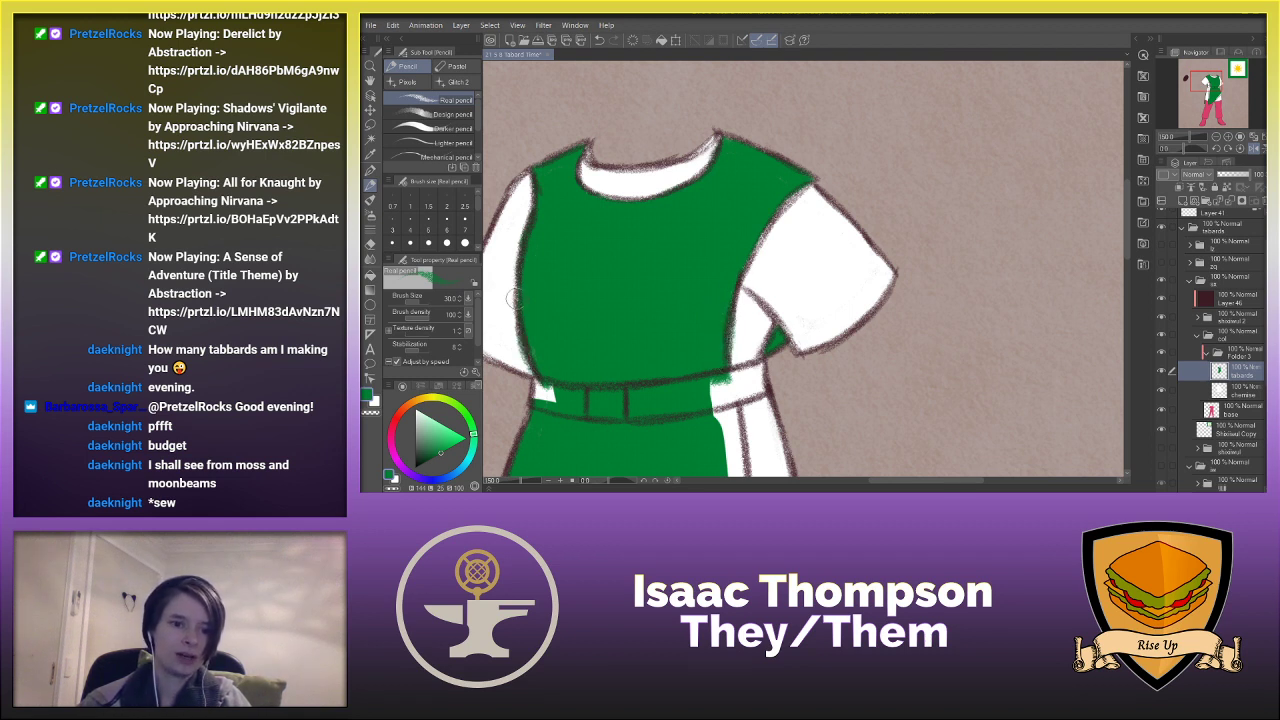
key(ctrl+z)
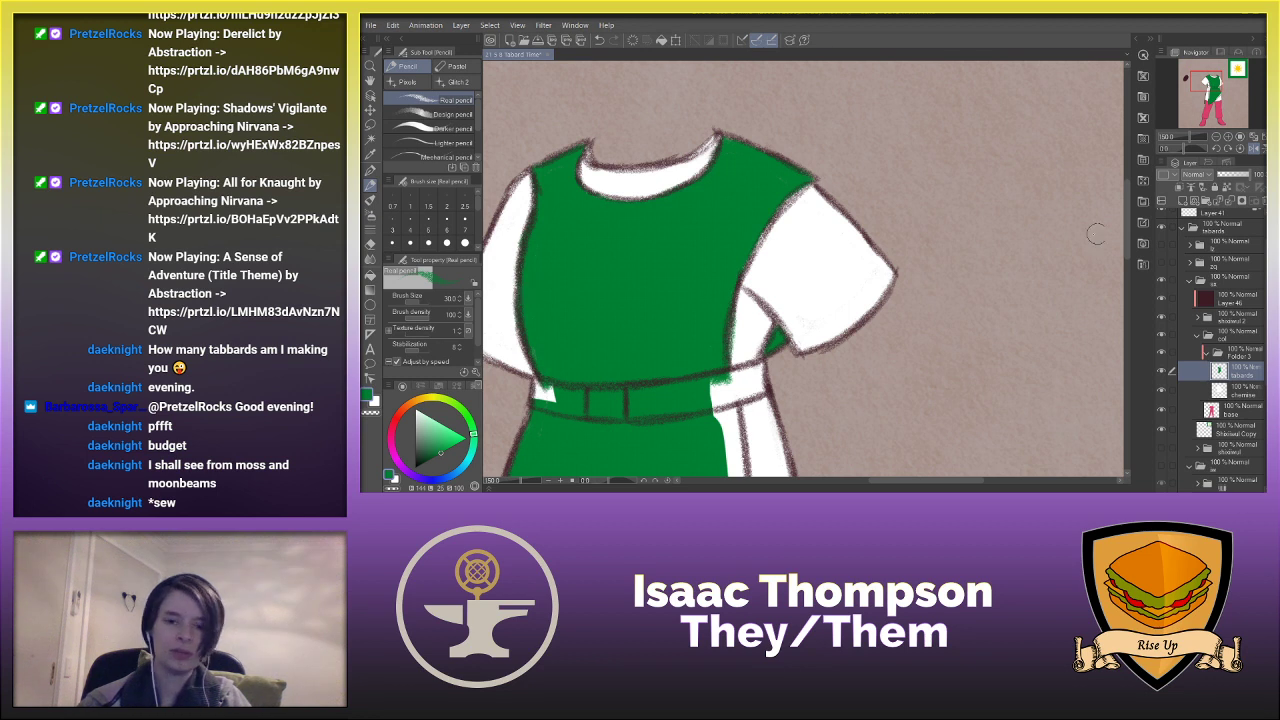
- Fill the white gap along the skirt panel's straight edge on the figure's right with green, from the belt down to the hem
drag(1127, 223, 1118, 281)
key(h)
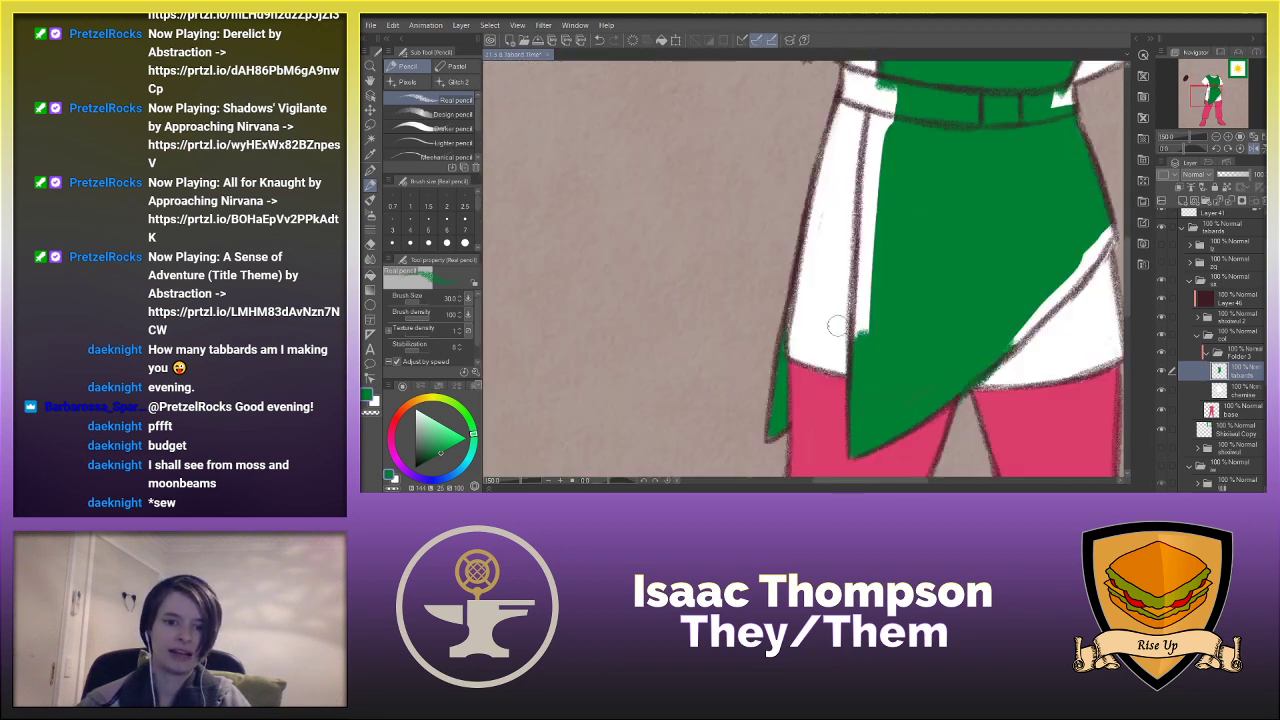
mouse_move(872, 107)
mouse_down()
mouse_move(870, 164)
mouse_move(883, 110)
mouse_move(877, 138)
mouse_up()
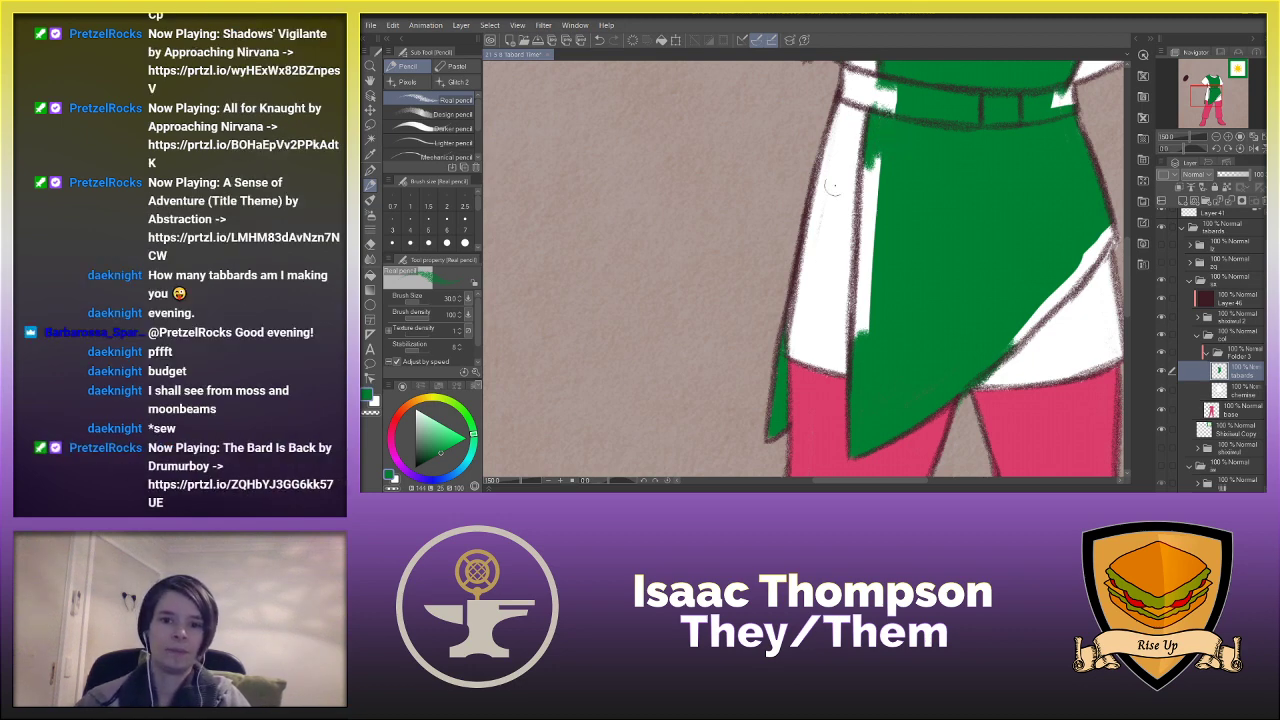
drag(868, 166, 860, 235)
key(ctrl+z)
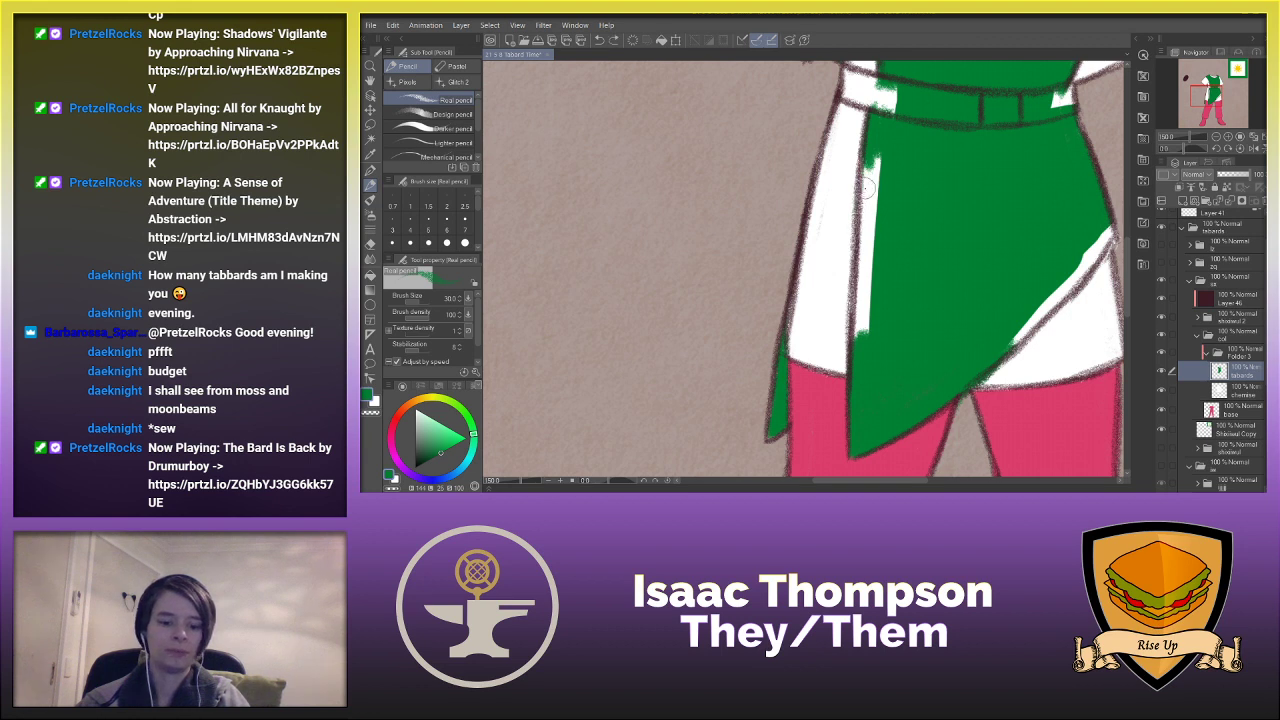
key(h)
mouse_move(732, 165)
mouse_down()
mouse_move(739, 230)
mouse_move(733, 150)
mouse_move(743, 328)
mouse_move(752, 240)
mouse_up()
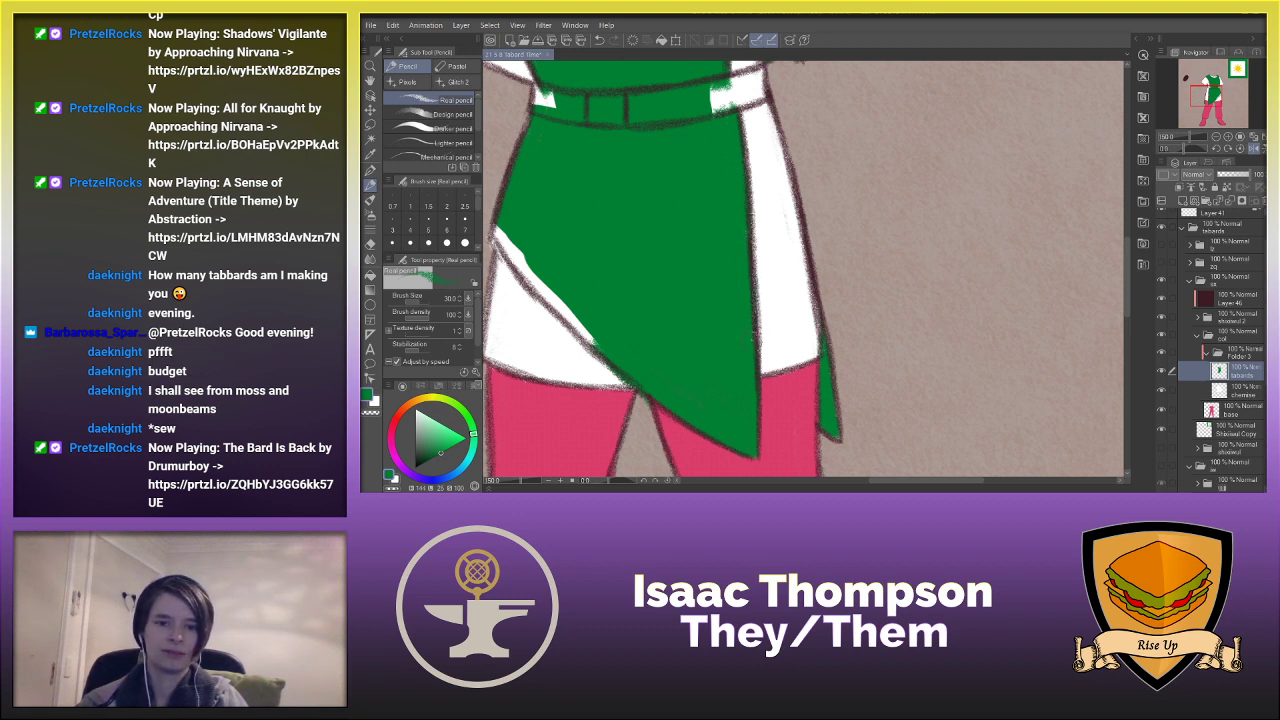
key(h)
key(h)
mouse_move(732, 106)
mouse_down()
mouse_move(718, 118)
mouse_move(714, 104)
mouse_up()
key(h)
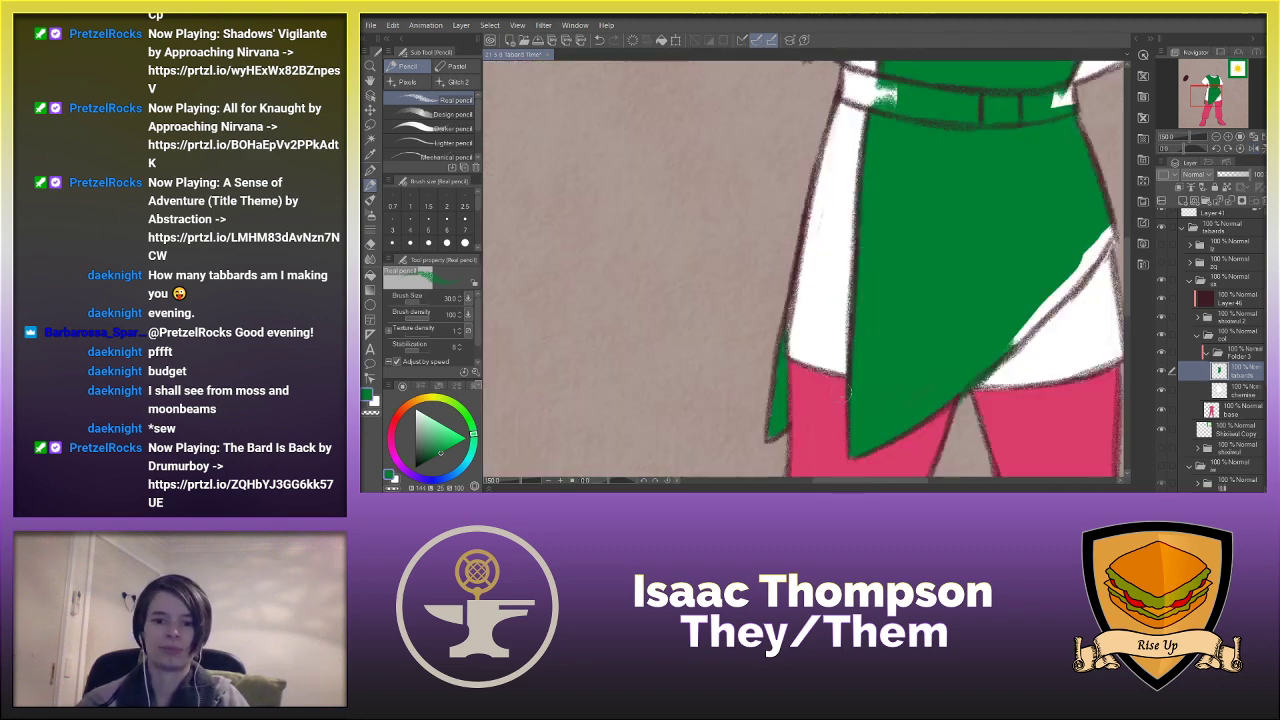
- Fill the skirt panel's diagonal hem with green out to its outline
drag(819, 481, 849, 481)
mouse_move(852, 344)
mouse_down()
mouse_move(844, 335)
mouse_move(947, 226)
mouse_up()
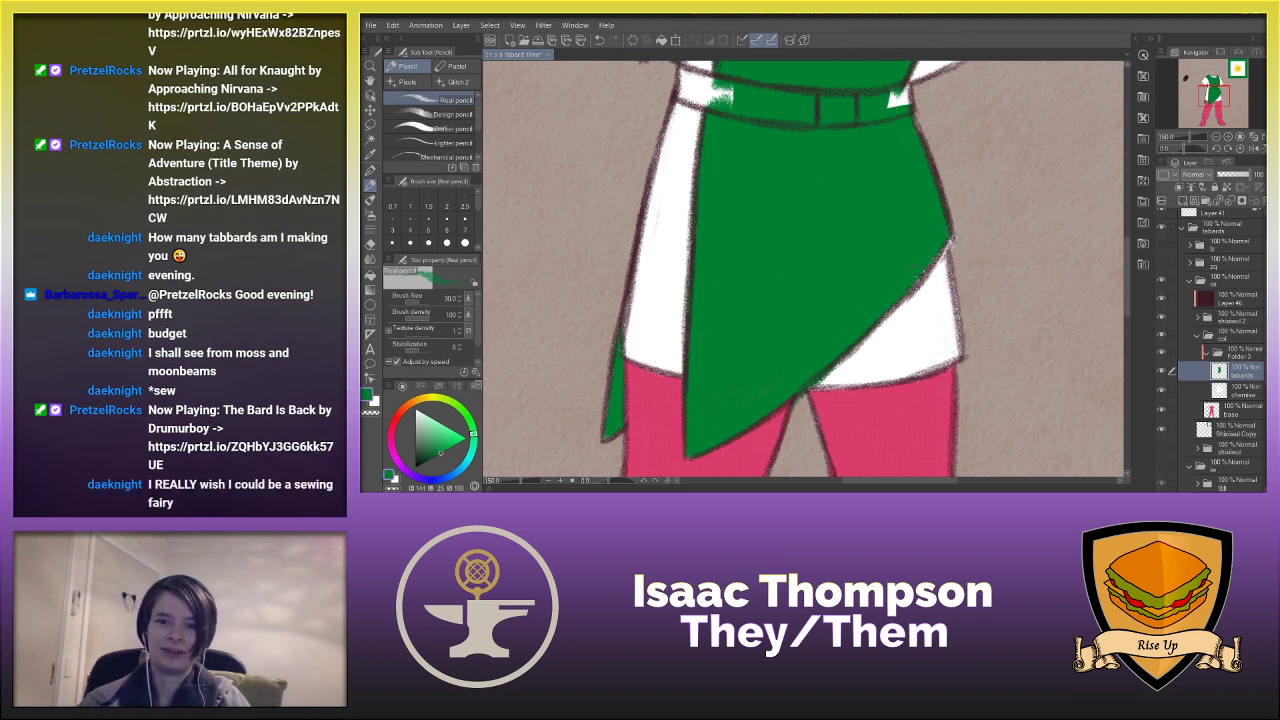
mouse_move(911, 291)
mouse_down()
mouse_move(930, 268)
mouse_move(886, 316)
mouse_move(952, 238)
mouse_move(849, 349)
mouse_up()
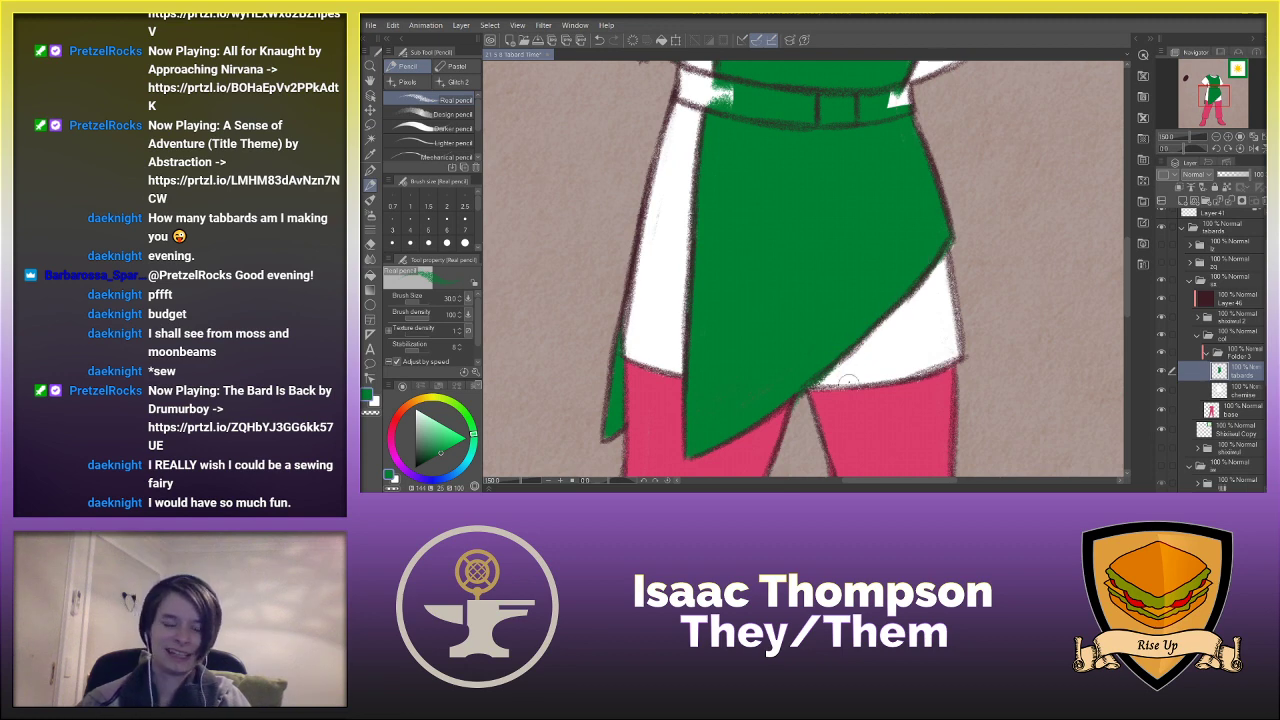
- Add a layer named boots in the clipped folder, placed beneath the chemise layer
key(ctrl+0)
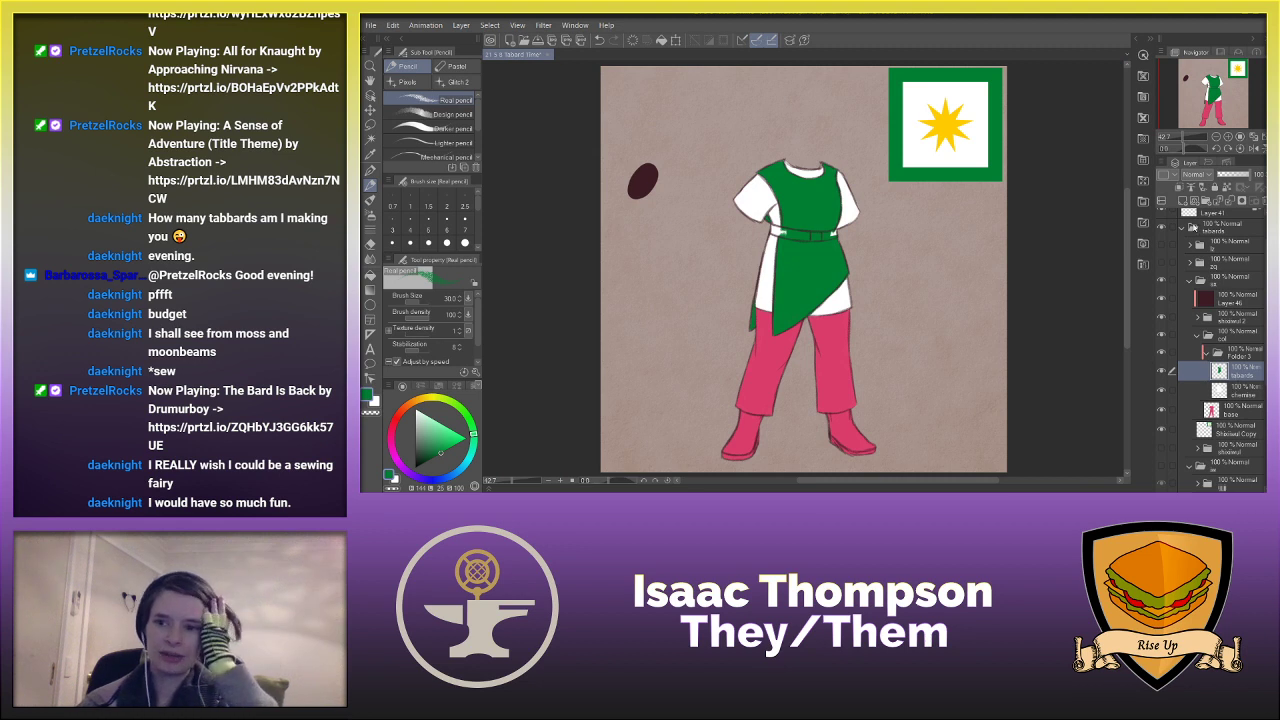
click(1183, 202)
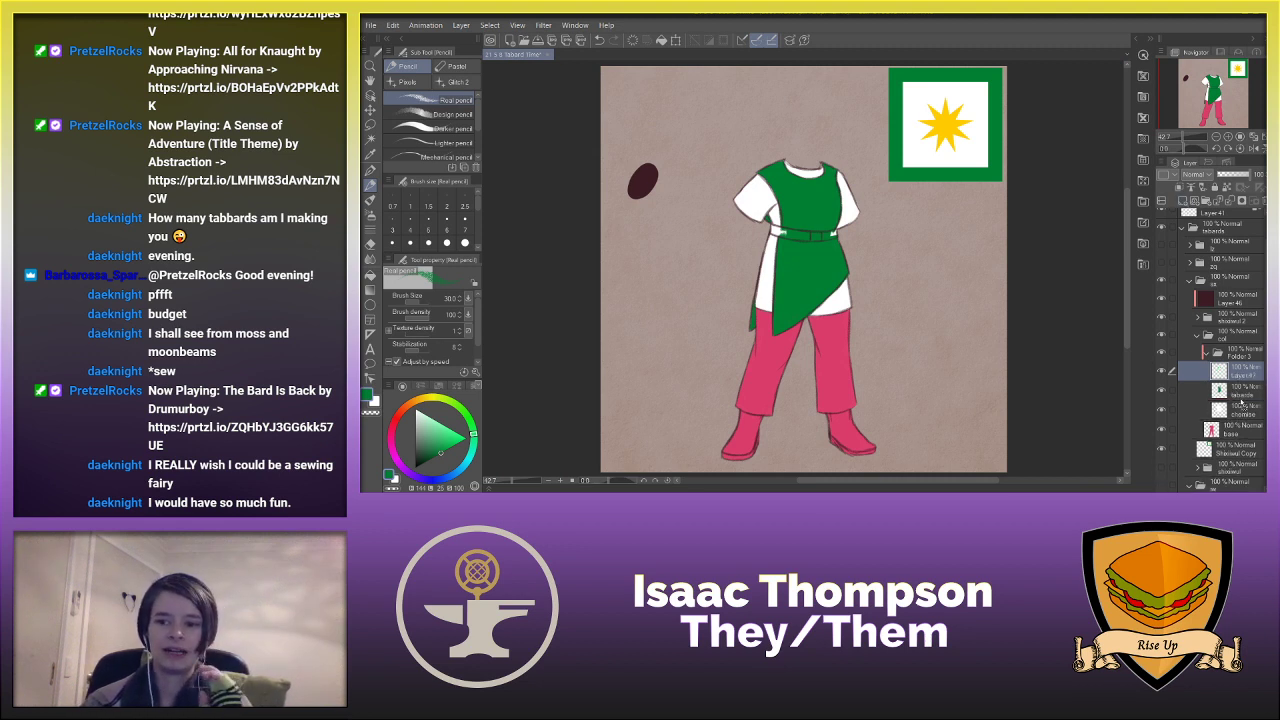
drag(1240, 403, 1238, 414)
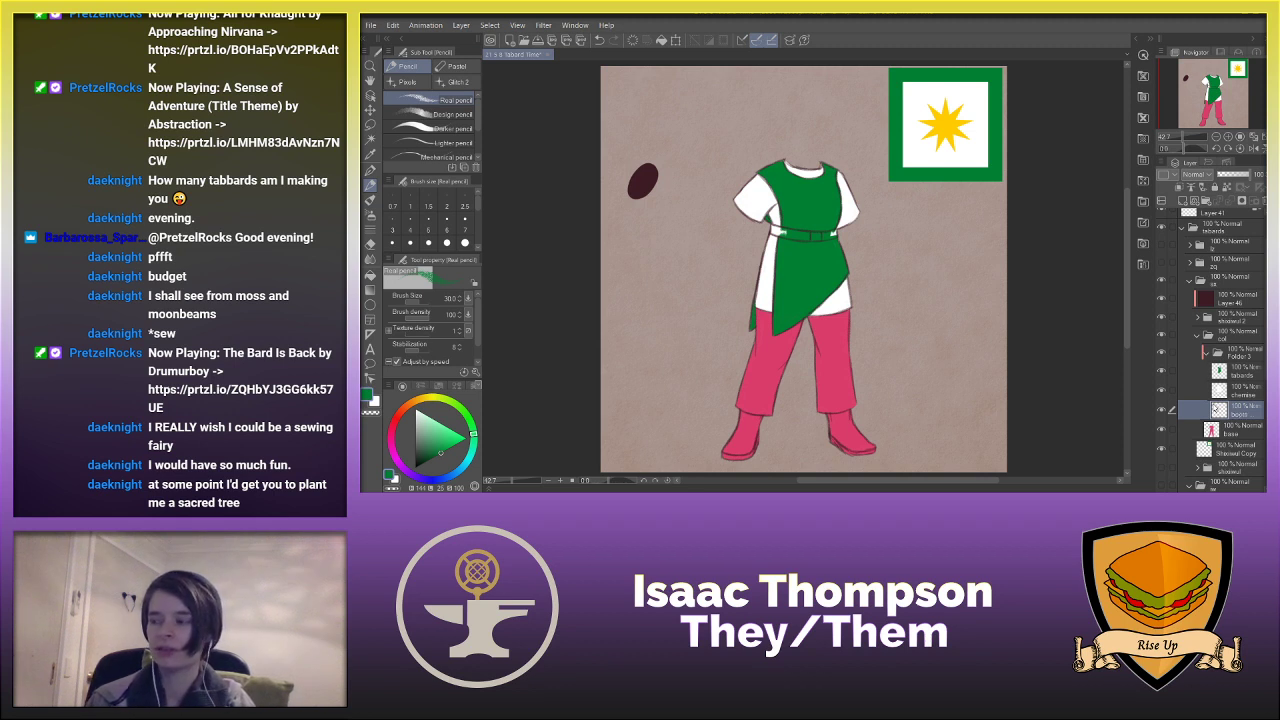
- Paint both boots in a very dark blue-grey with the G-pen
click(370, 172)
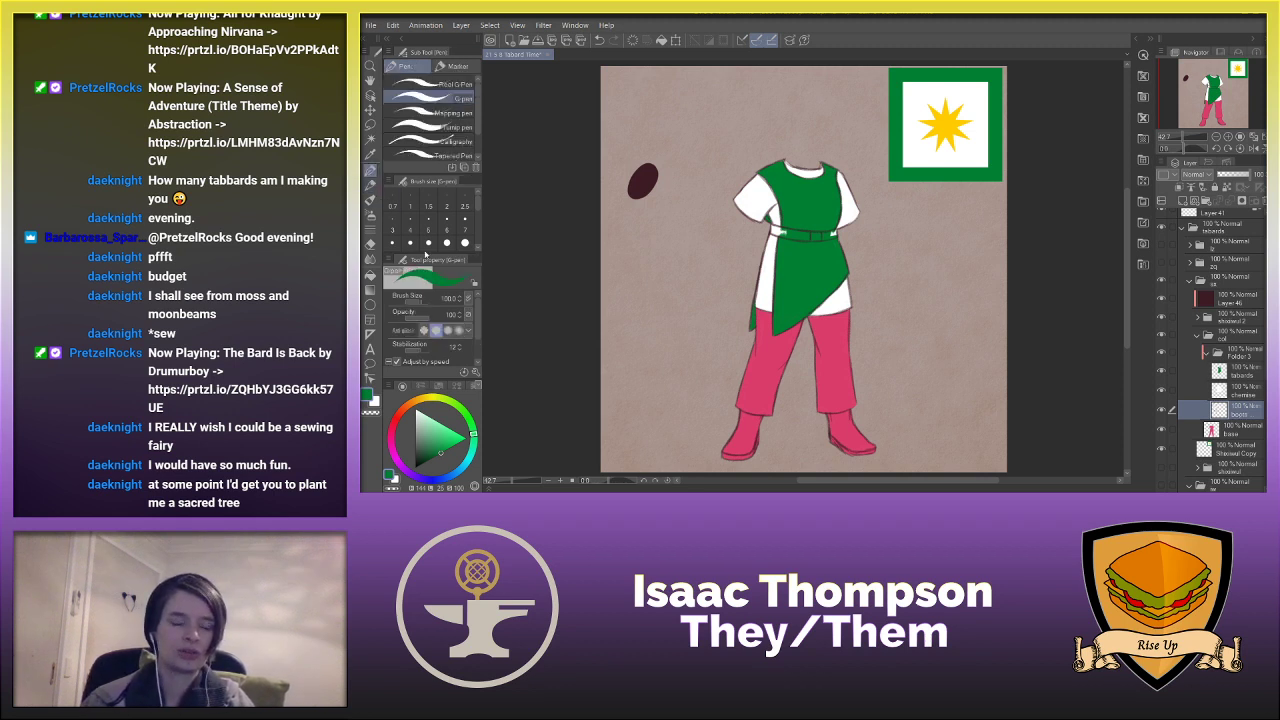
click(424, 458)
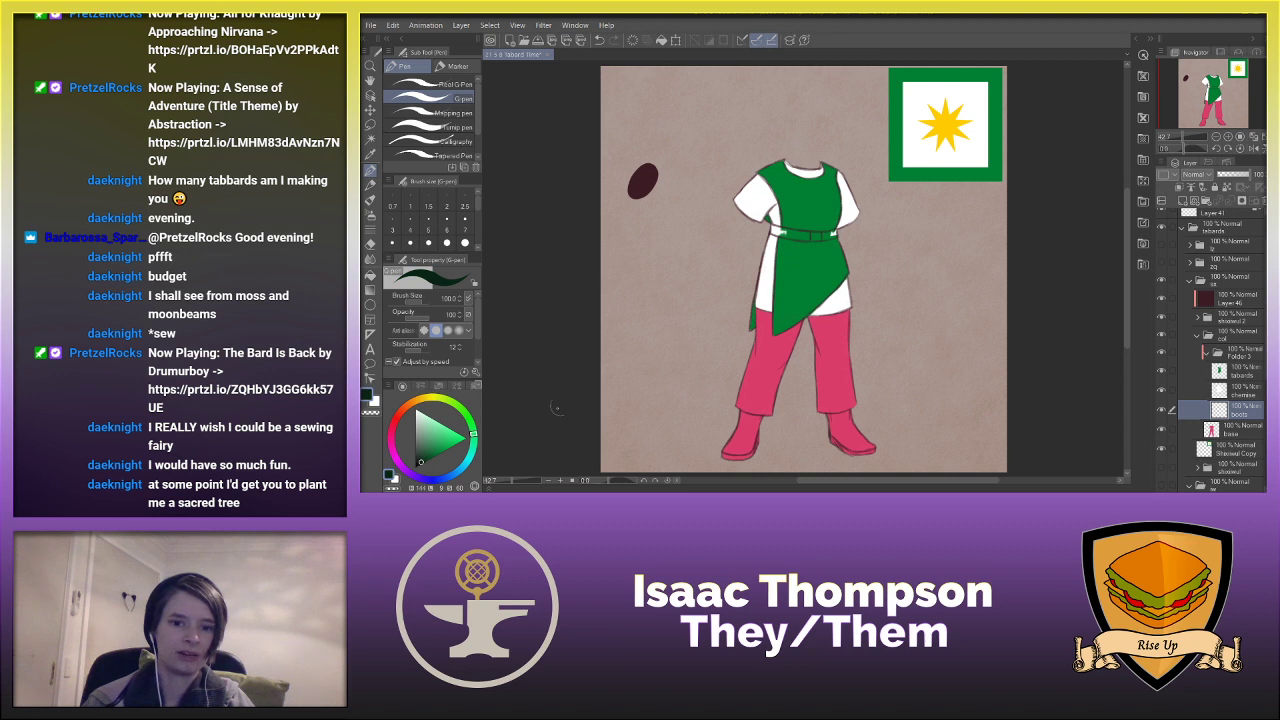
click(442, 478)
mouse_move(768, 427)
mouse_down()
mouse_move(744, 418)
mouse_move(762, 440)
mouse_up()
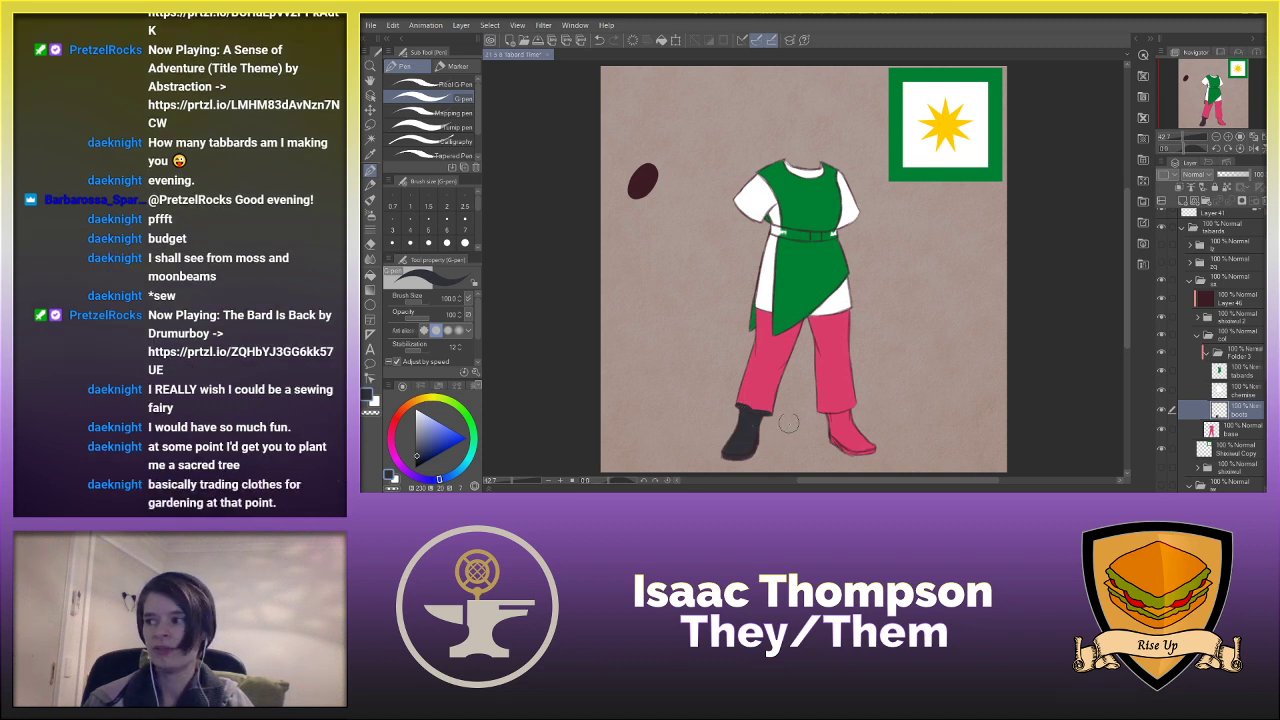
mouse_move(845, 412)
mouse_down()
mouse_move(830, 410)
mouse_move(862, 452)
mouse_move(824, 455)
mouse_up()
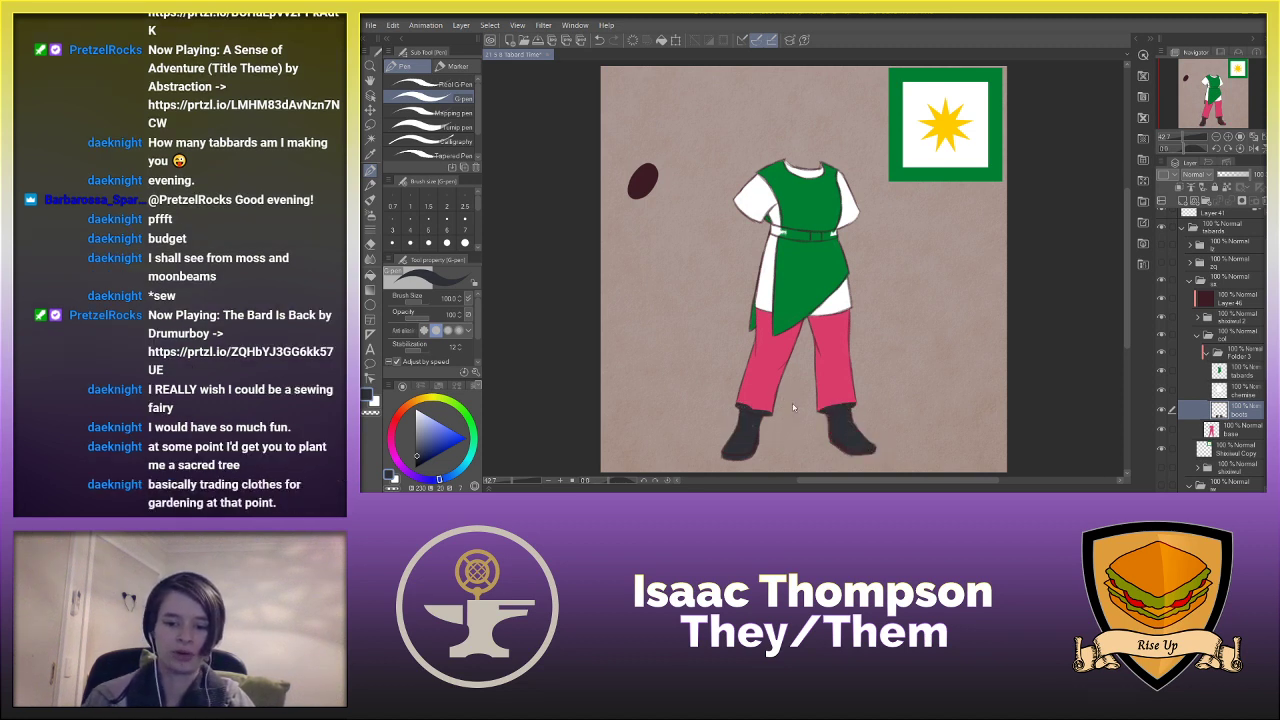
- Add a layer named pants above the boots layer and block in both trouser legs in mid grey with the G-pen
scroll(794, 405, up, 4)
click(1177, 200)
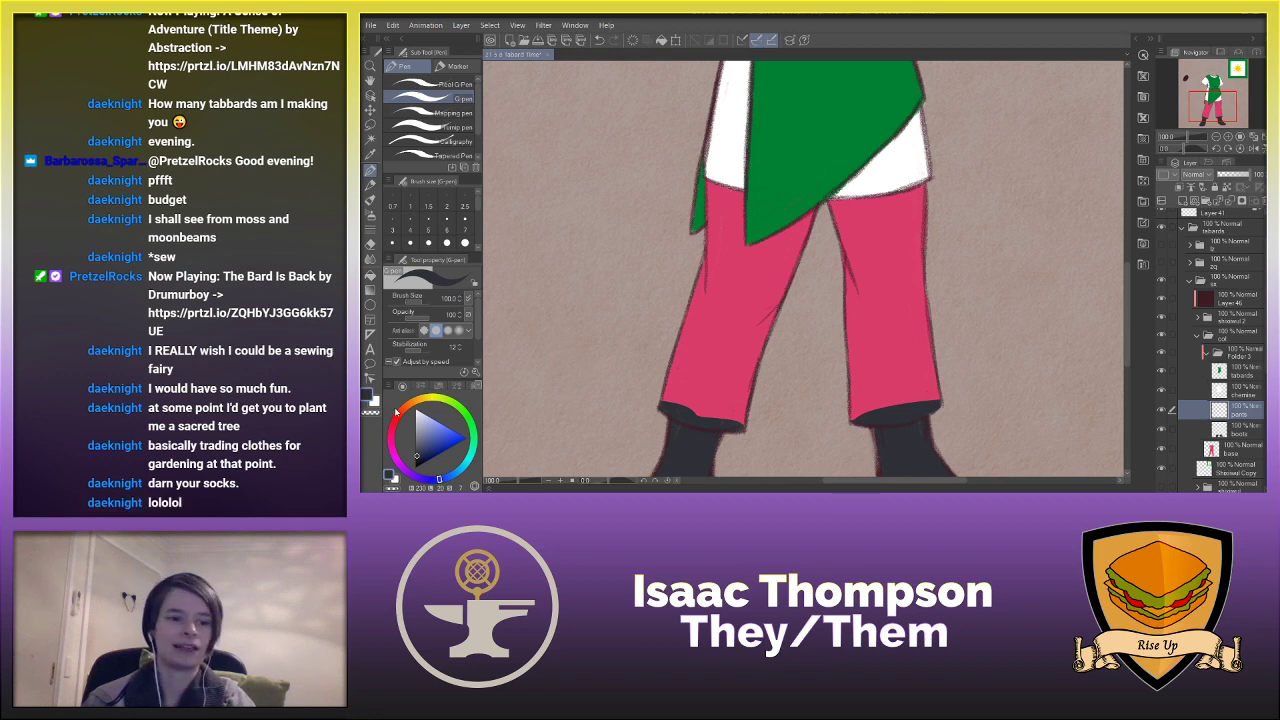
click(419, 443)
mouse_move(668, 350)
mouse_down()
mouse_move(737, 367)
mouse_move(723, 338)
mouse_move(737, 259)
mouse_move(786, 180)
mouse_move(896, 190)
mouse_move(920, 195)
mouse_move(931, 225)
mouse_move(919, 241)
mouse_move(943, 297)
mouse_move(927, 326)
mouse_move(876, 350)
mouse_move(905, 395)
mouse_up()
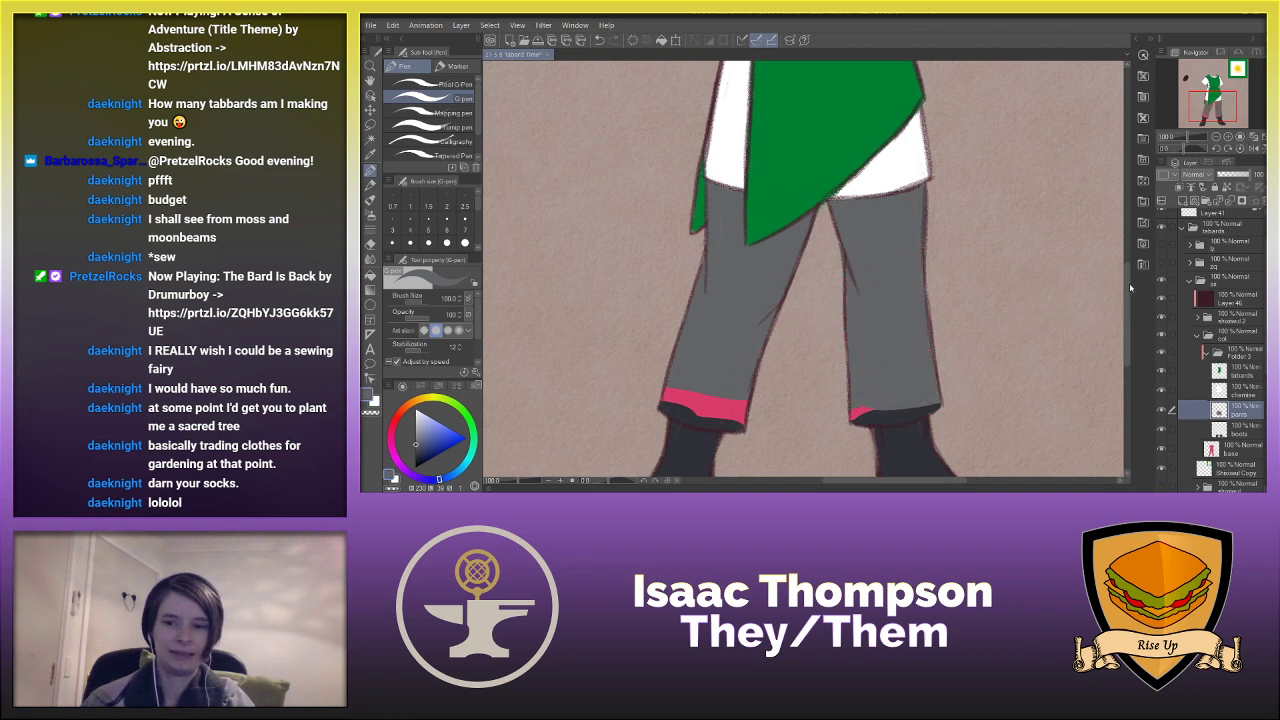
- Fill the remaining pink and dark areas at both trouser hems with grey using the Real pencil
drag(1128, 300, 1128, 335)
click(370, 185)
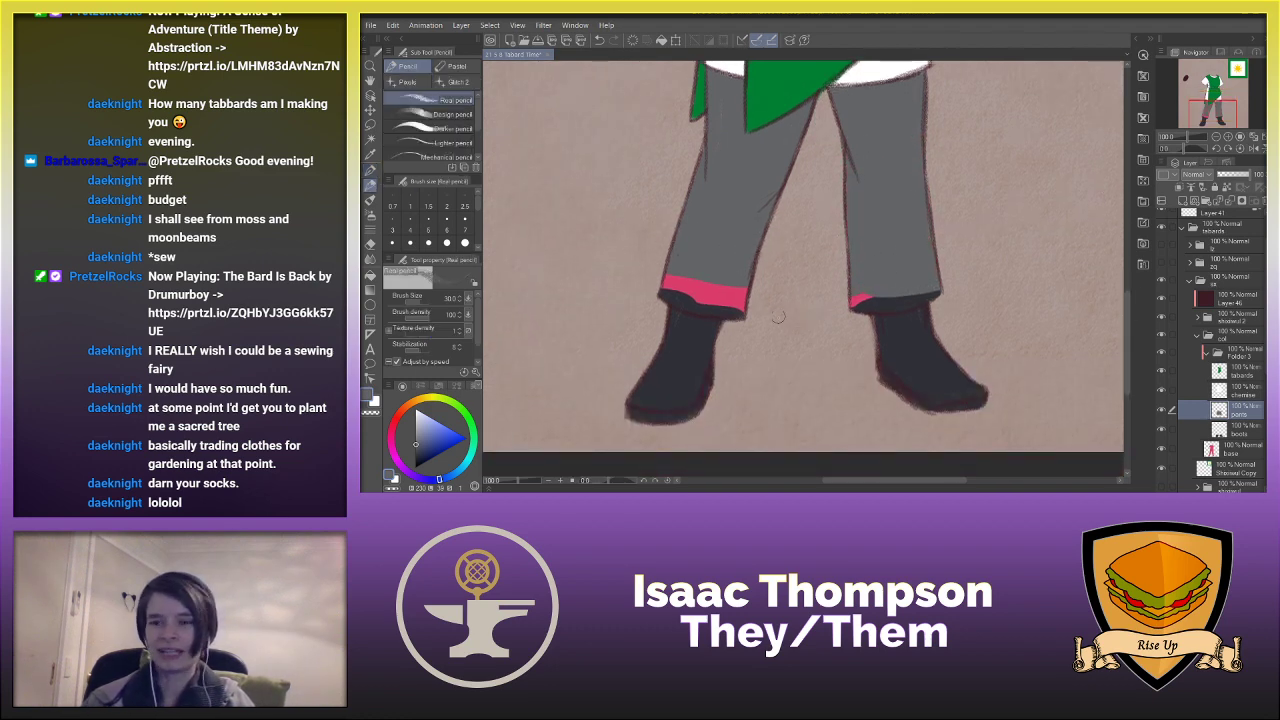
mouse_move(660, 287)
mouse_down()
mouse_move(734, 314)
mouse_move(692, 306)
mouse_up()
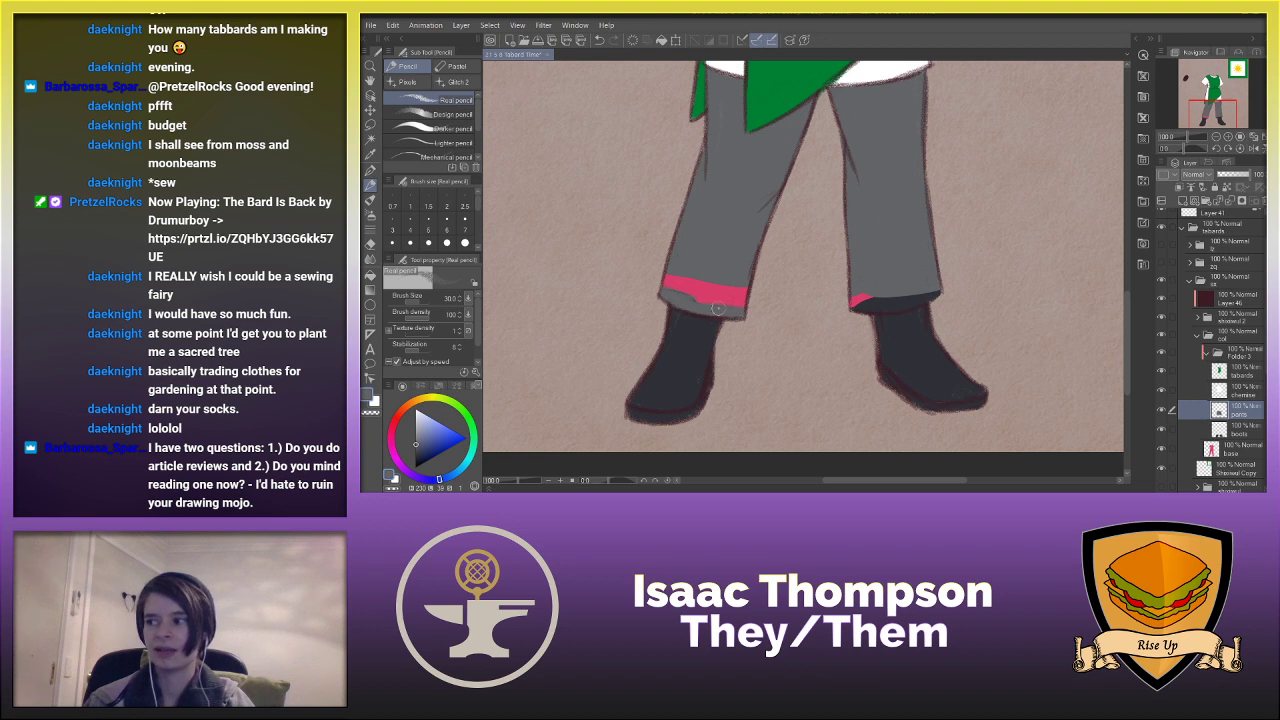
mouse_move(686, 303)
mouse_down()
mouse_move(742, 295)
mouse_move(675, 287)
mouse_move(711, 300)
mouse_up()
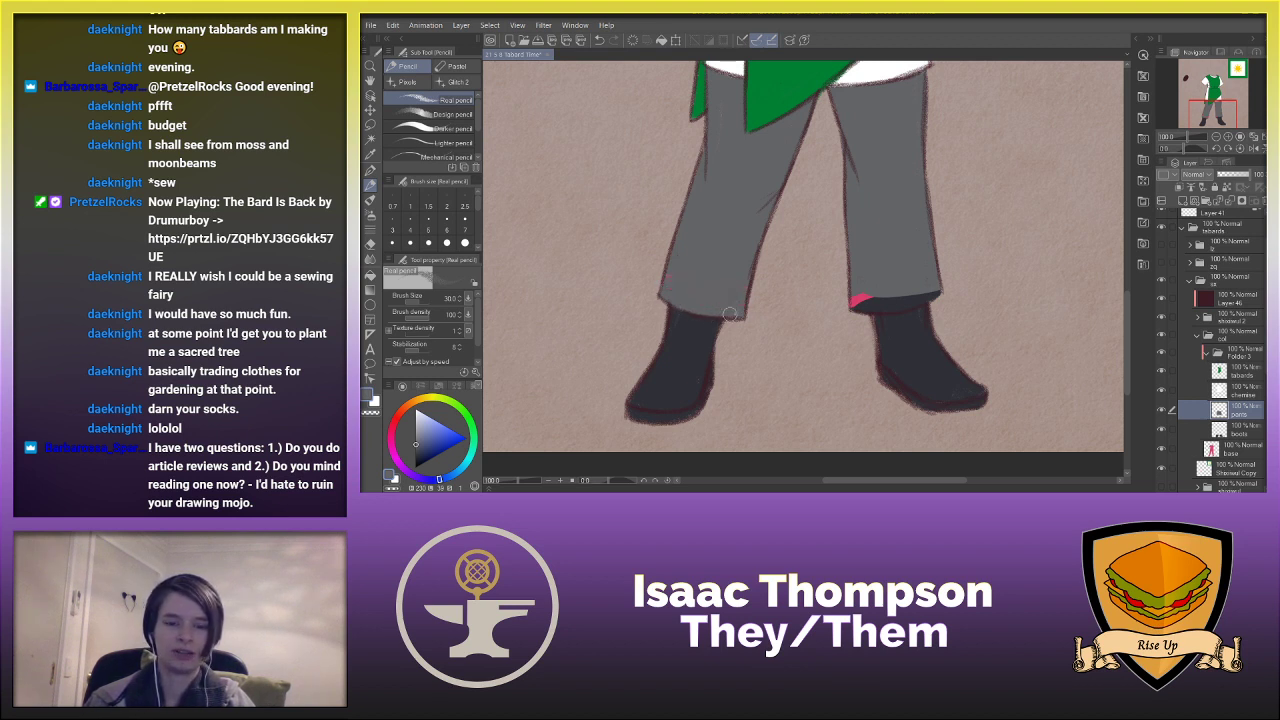
drag(845, 298, 857, 298)
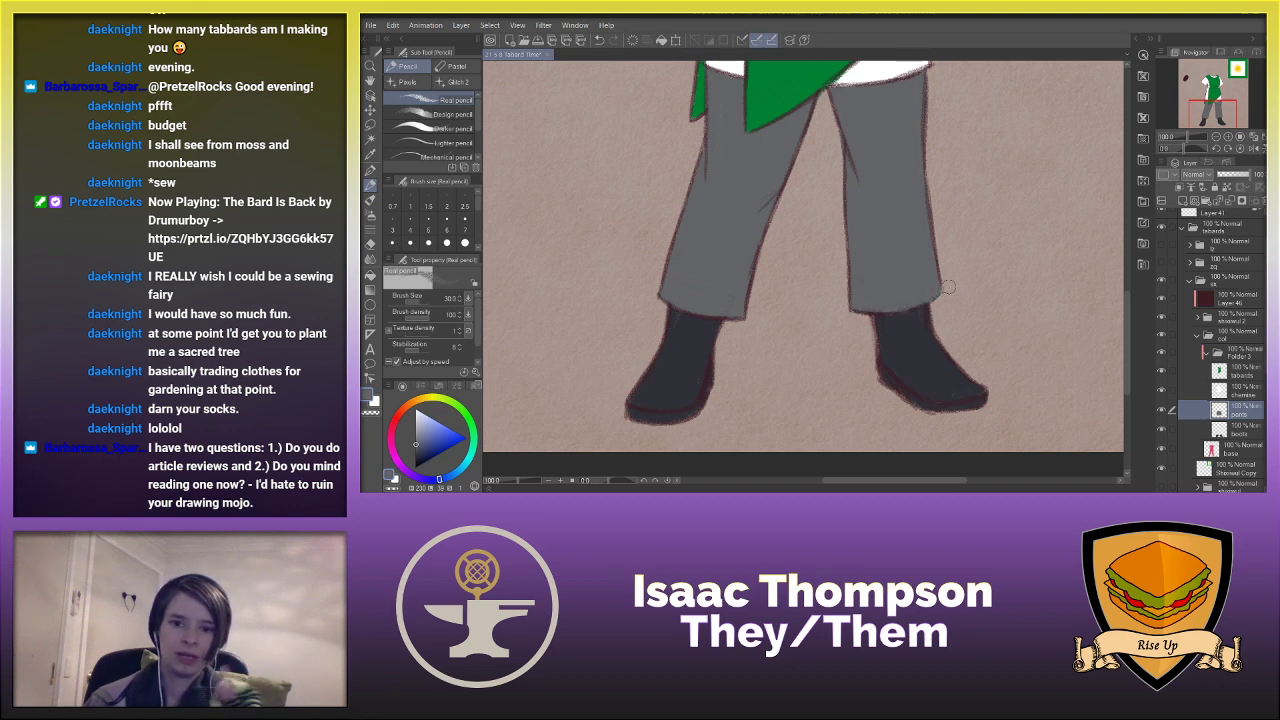
- Compare the outfit with the earlier white tabard design by toggling the visibility of both colour folders, and reopen the current colour folder
scroll(1107, 199, up, 5)
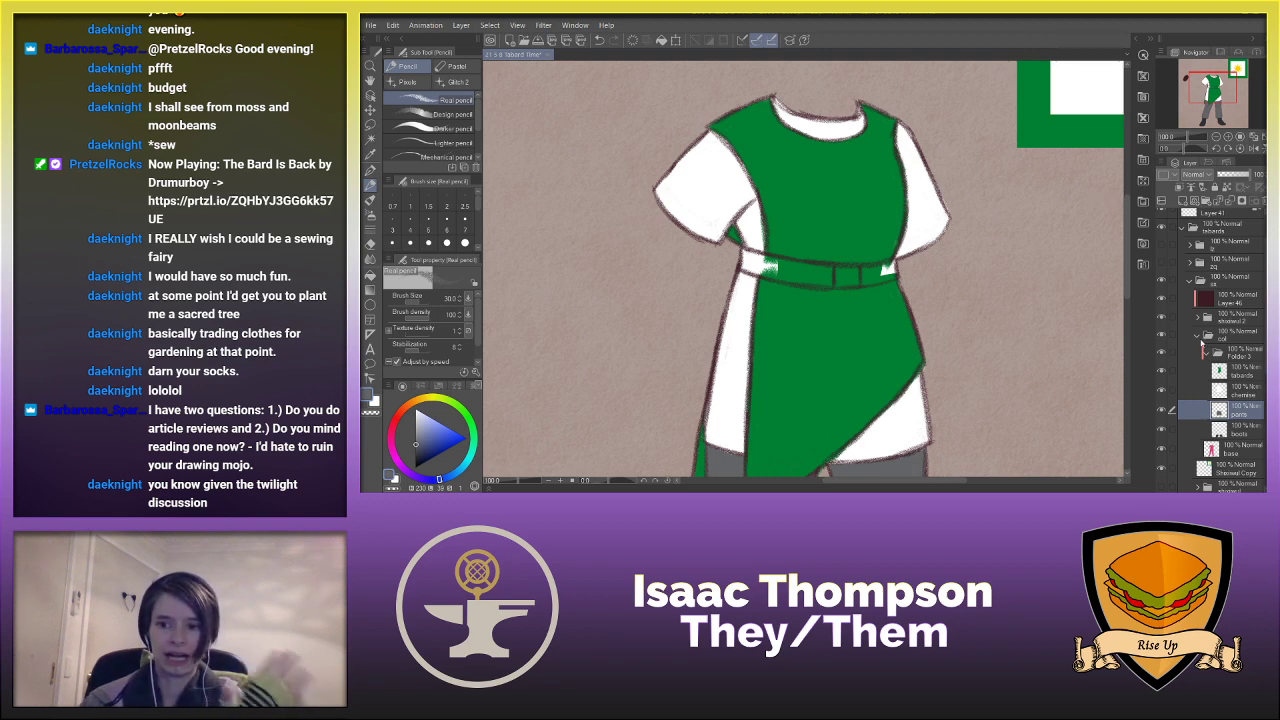
click(1199, 336)
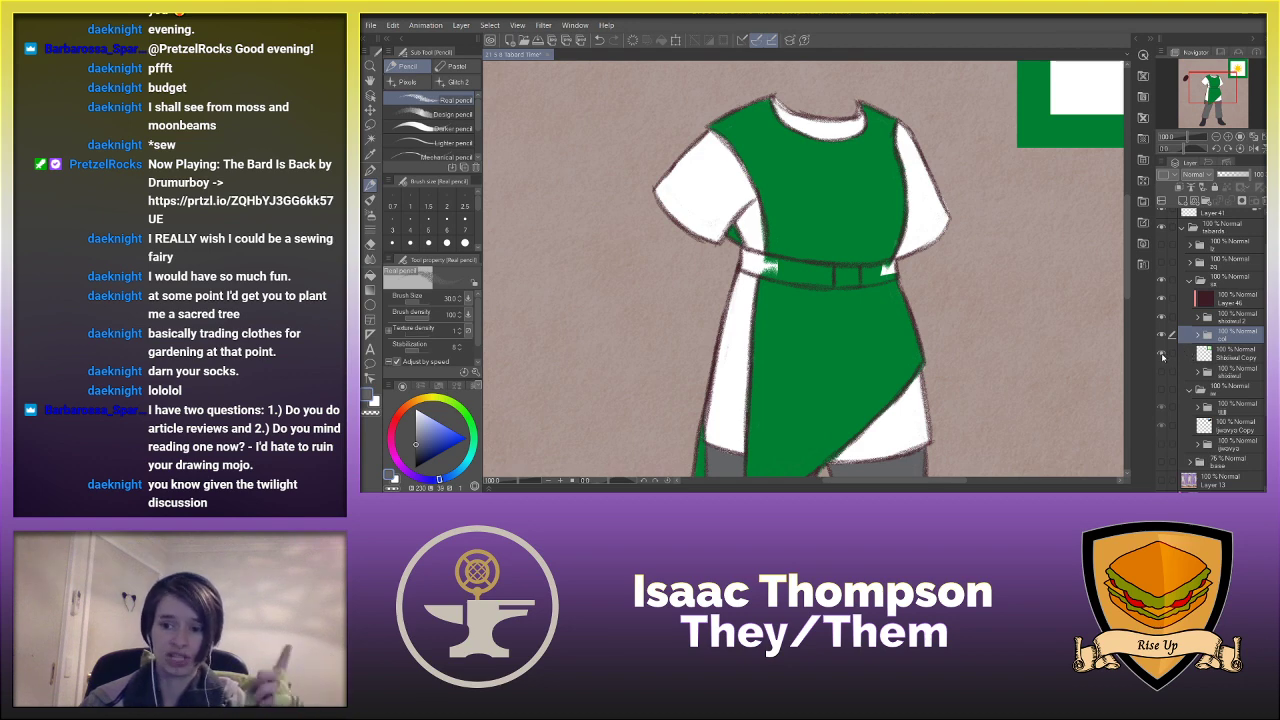
click(1162, 348)
click(1161, 373)
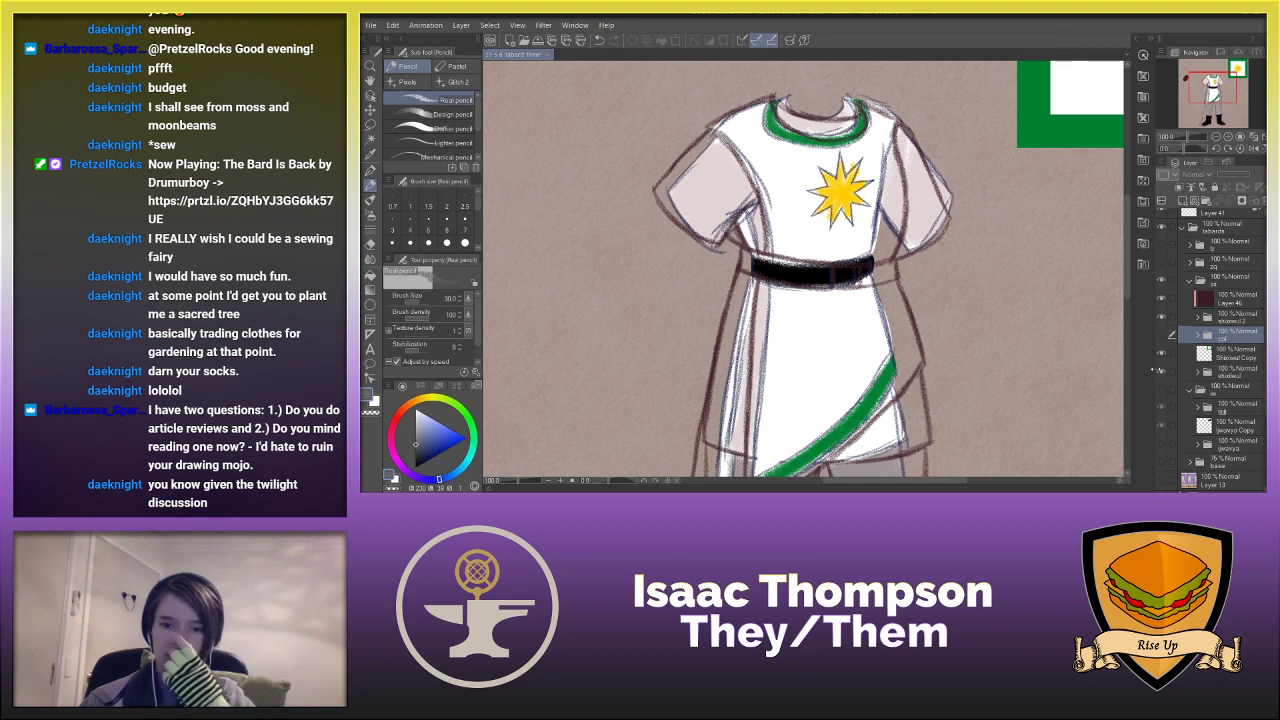
click(1161, 374)
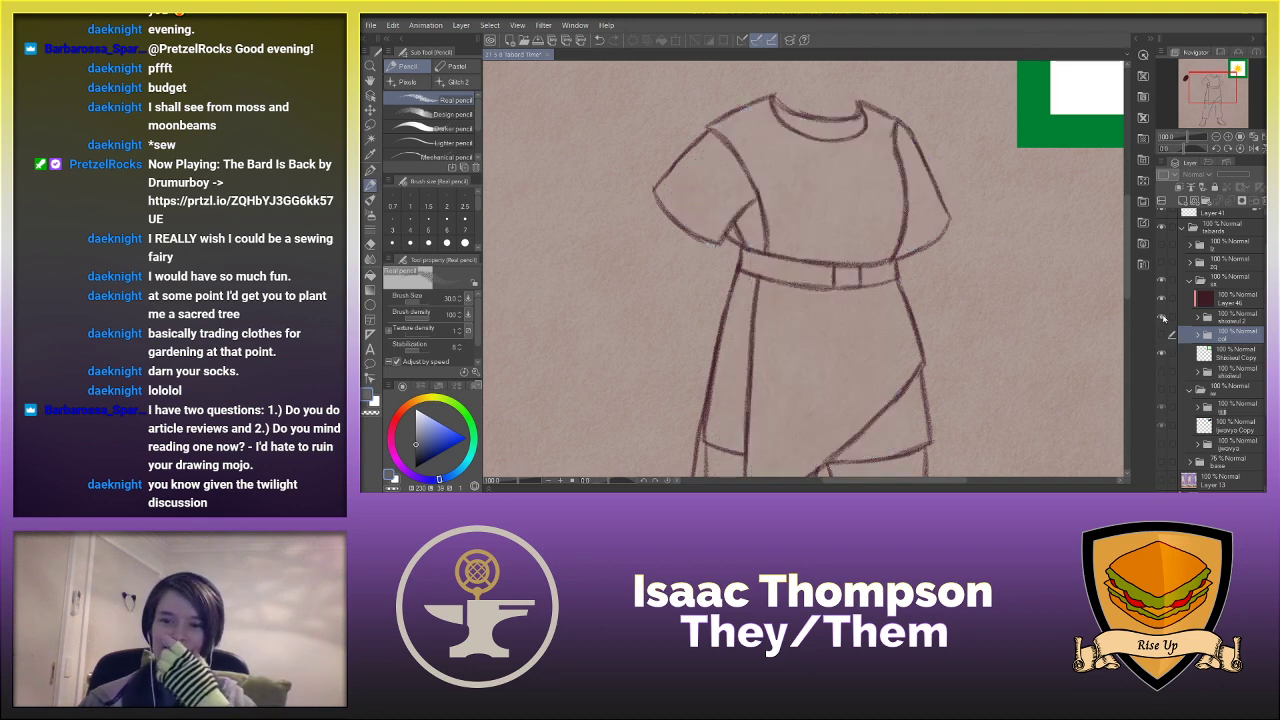
click(1161, 337)
click(1205, 337)
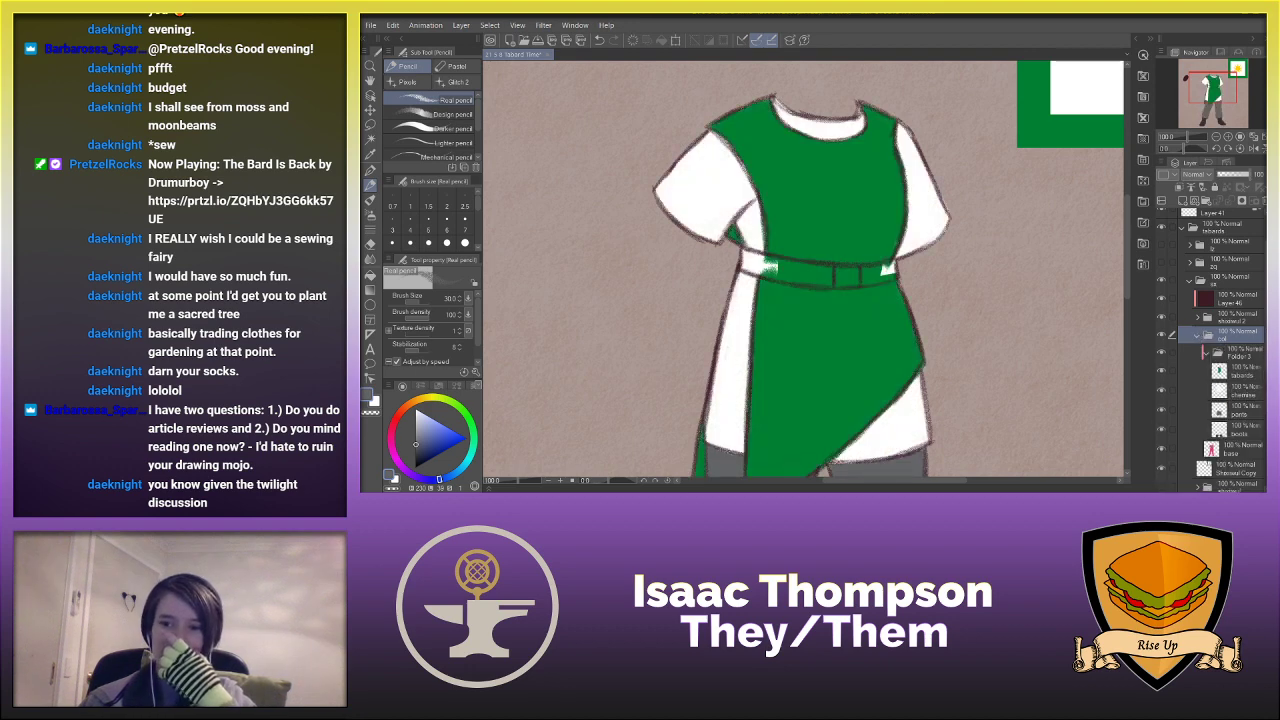
- Add a new layer above the tabards layer and paint the whole belt very dark blue-grey with the Real pencil
scroll(1258, 343, down, 1)
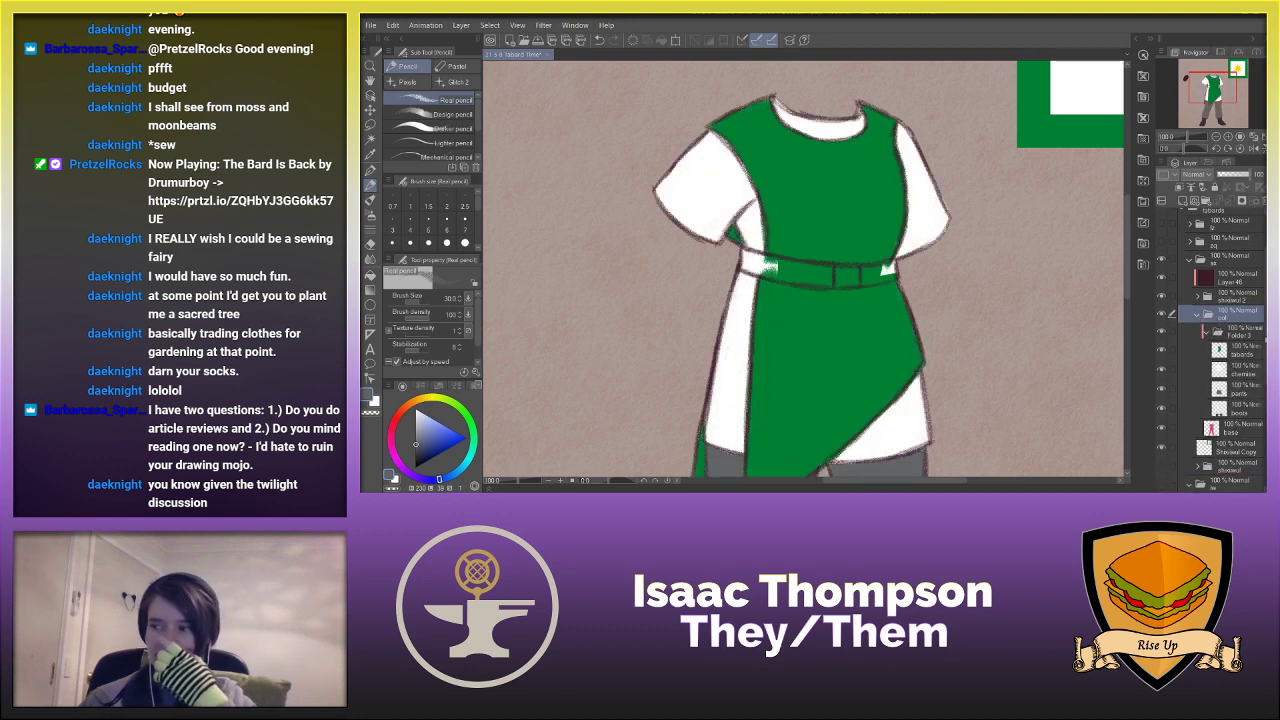
click(1230, 350)
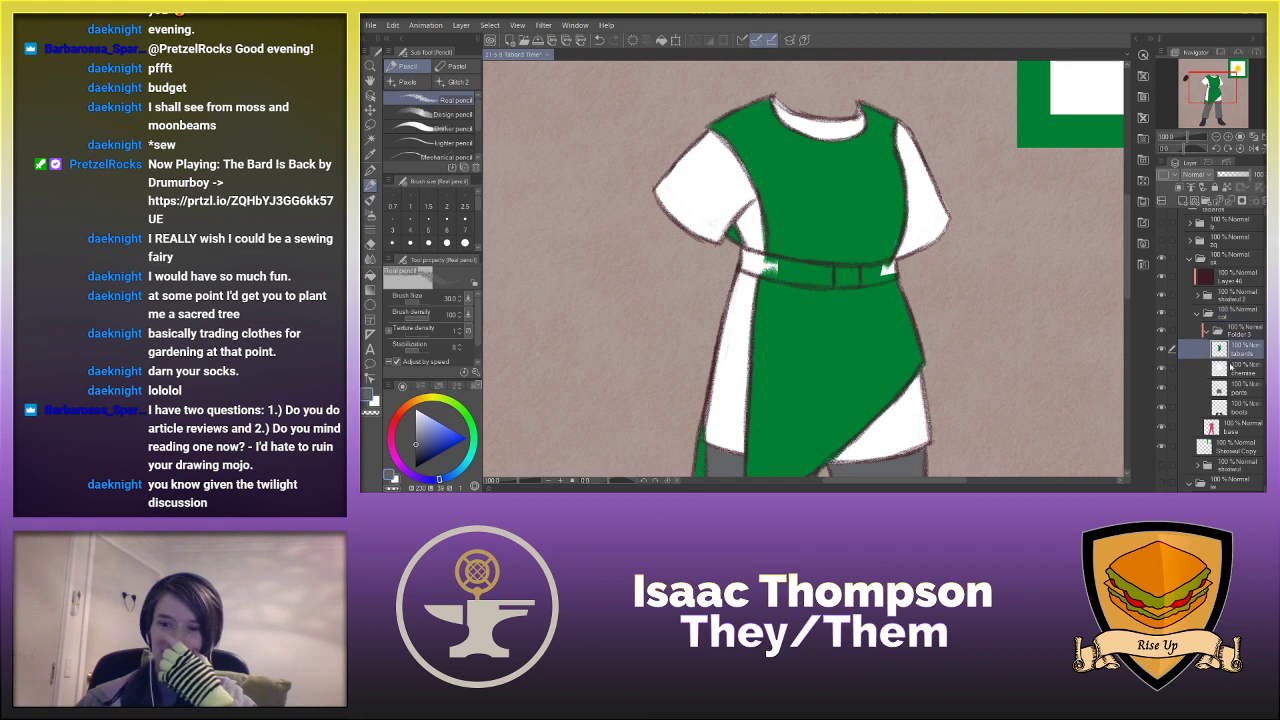
click(1194, 200)
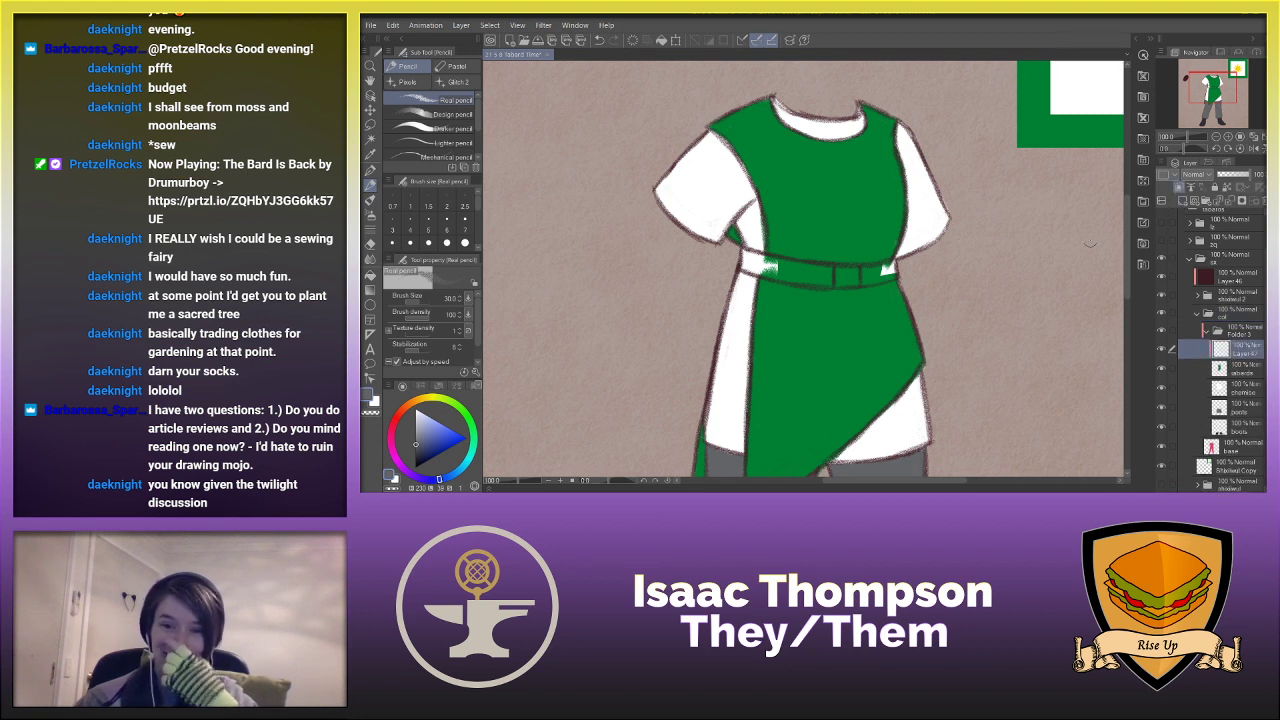
mouse_move(1131, 221)
mouse_down()
mouse_move(1130, 299)
mouse_move(1117, 230)
mouse_up()
key(h)
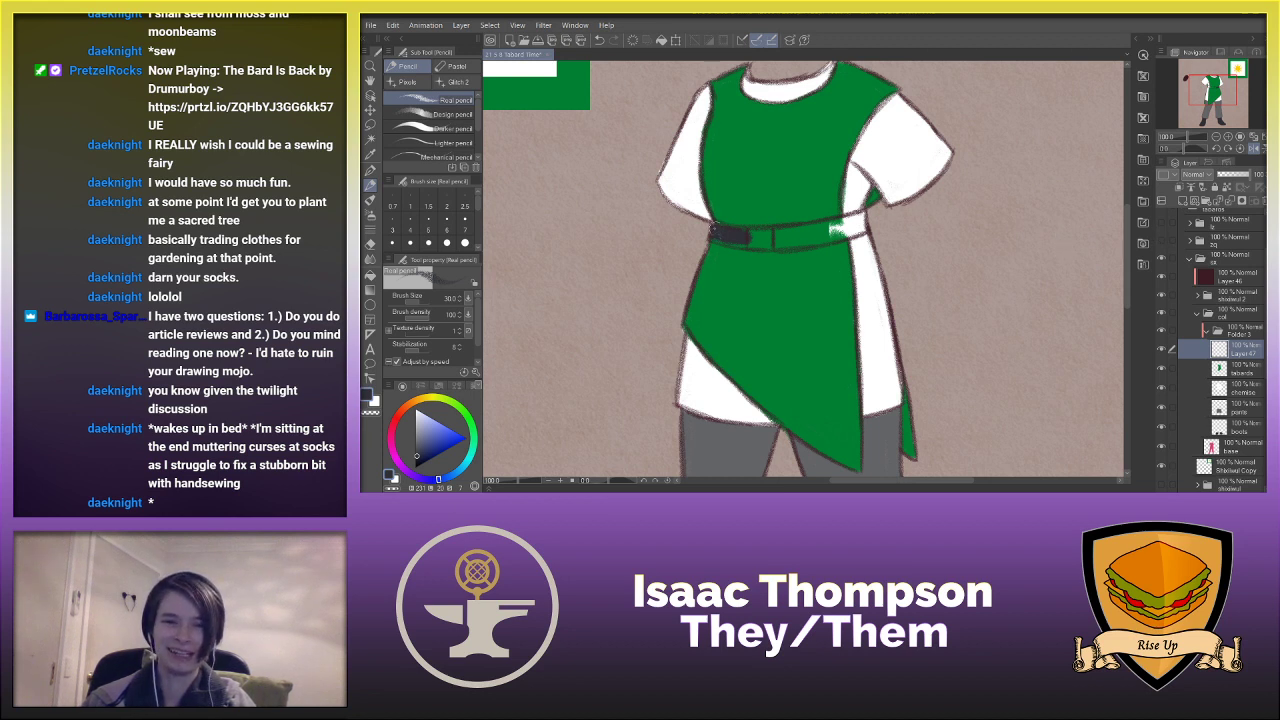
mouse_move(736, 240)
mouse_down()
mouse_move(794, 247)
mouse_move(740, 234)
mouse_move(824, 240)
mouse_move(796, 244)
mouse_move(876, 218)
mouse_move(801, 228)
mouse_move(866, 212)
mouse_up()
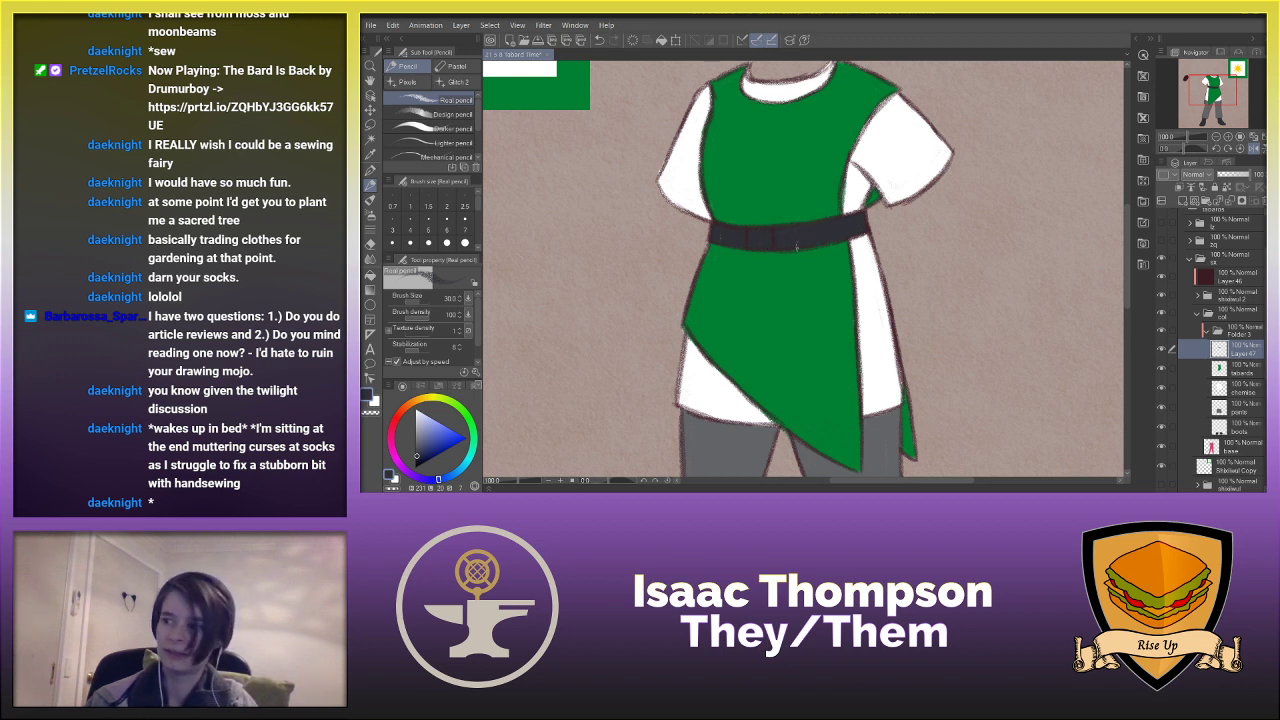
- Examine the belt's outline by expanding the folder of line layers, toggling the belts layer's visibility and mirroring the view
key(ctrl+0)
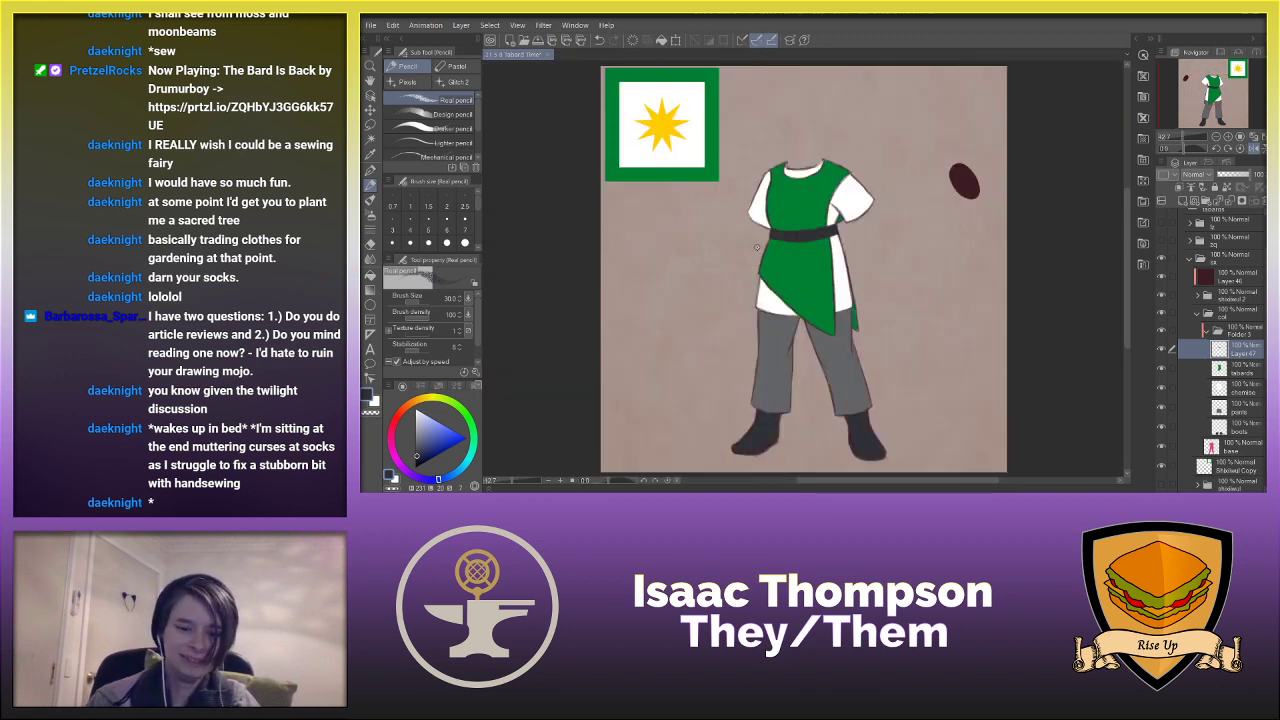
key(h)
scroll(805, 234, up, 5)
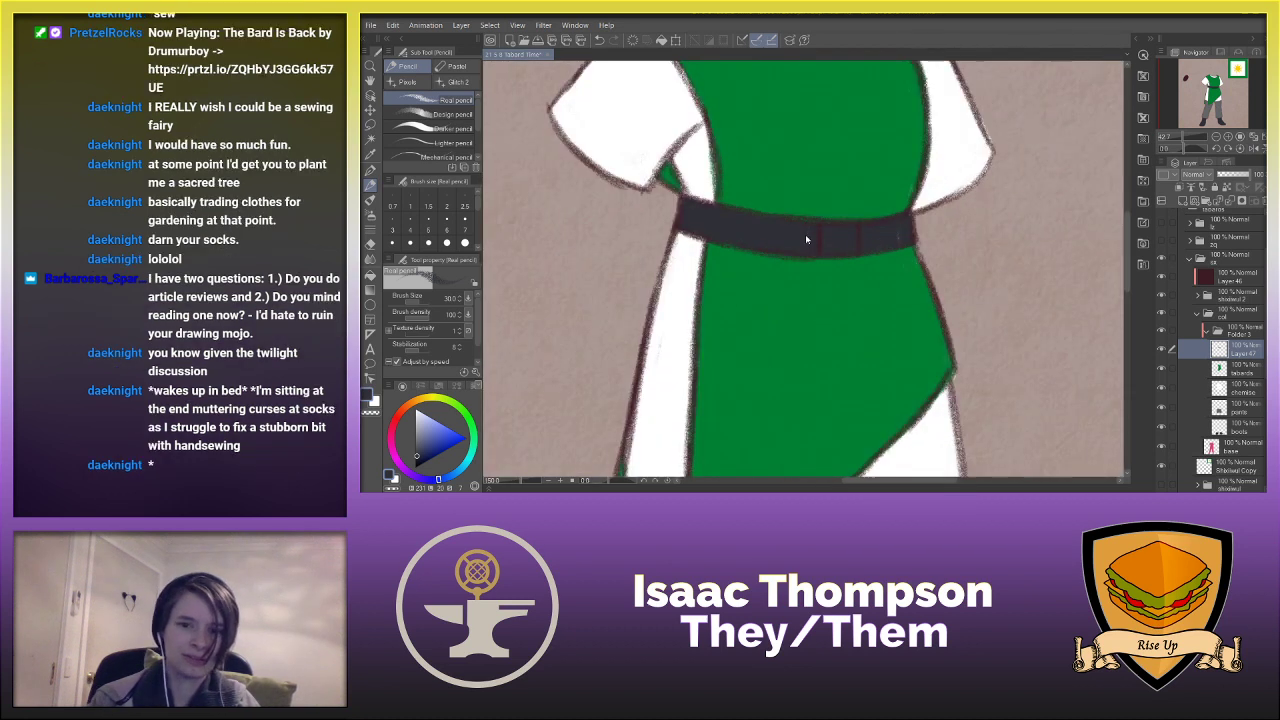
click(1197, 296)
click(1236, 334)
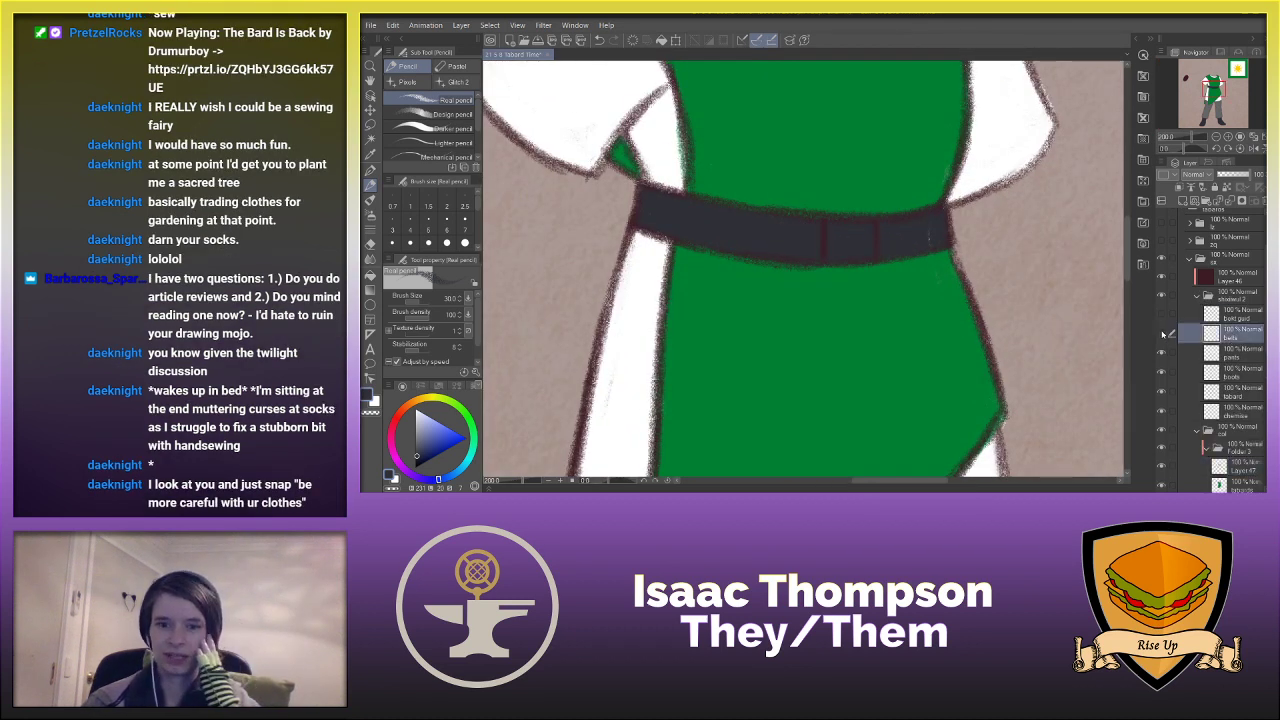
click(1162, 334)
click(1162, 334)
key(h)
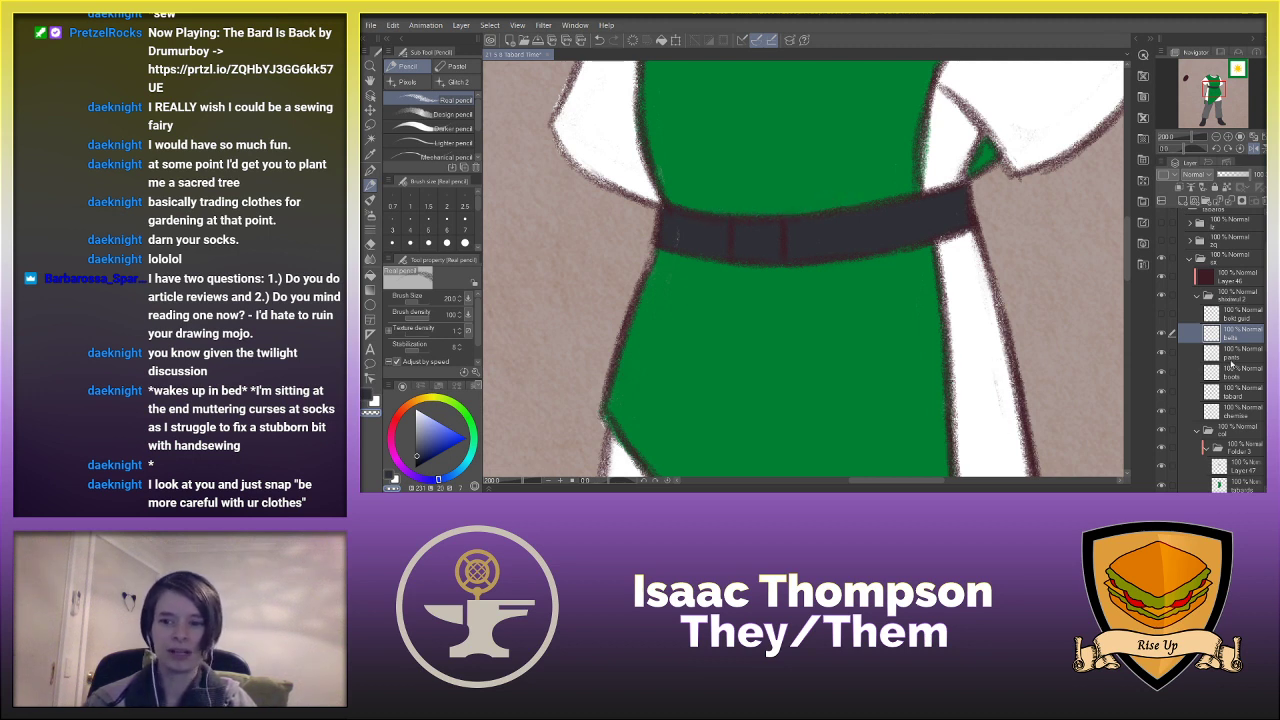
- Toggle the chemise, belts, gold and tabard outline layers one at a time to check which lines each one holds
click(1236, 392)
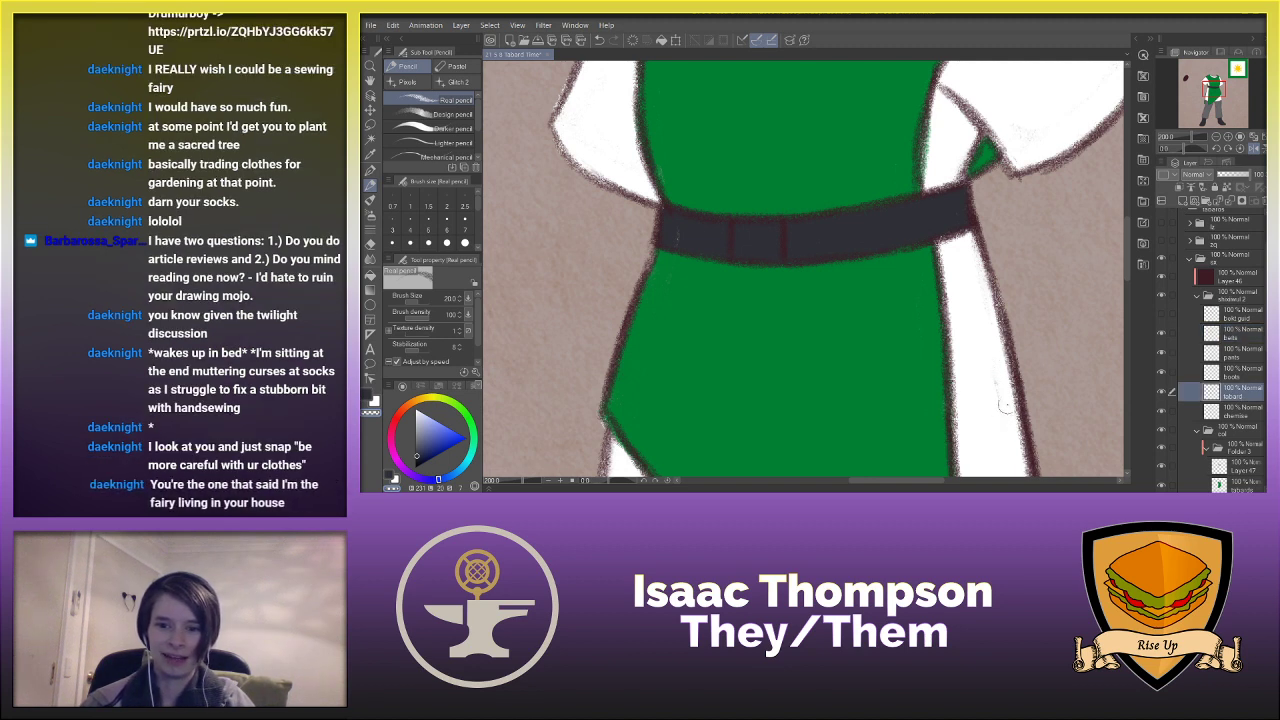
click(1216, 411)
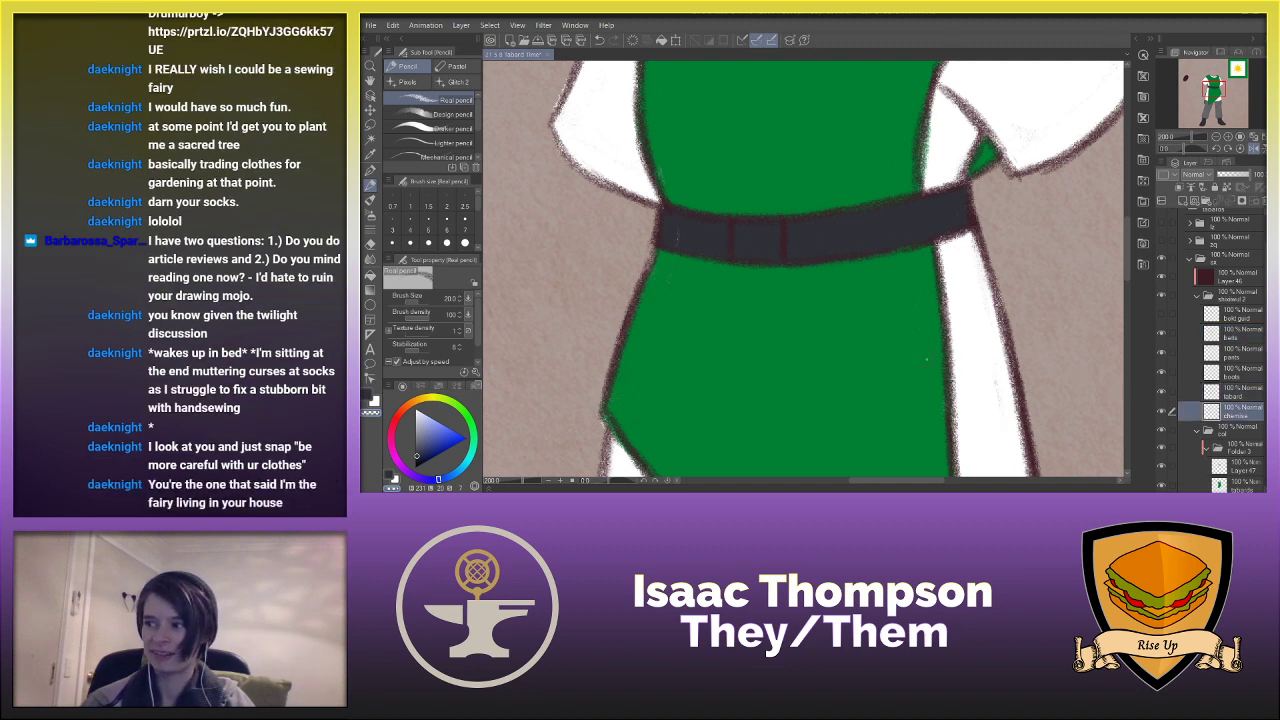
click(1160, 414)
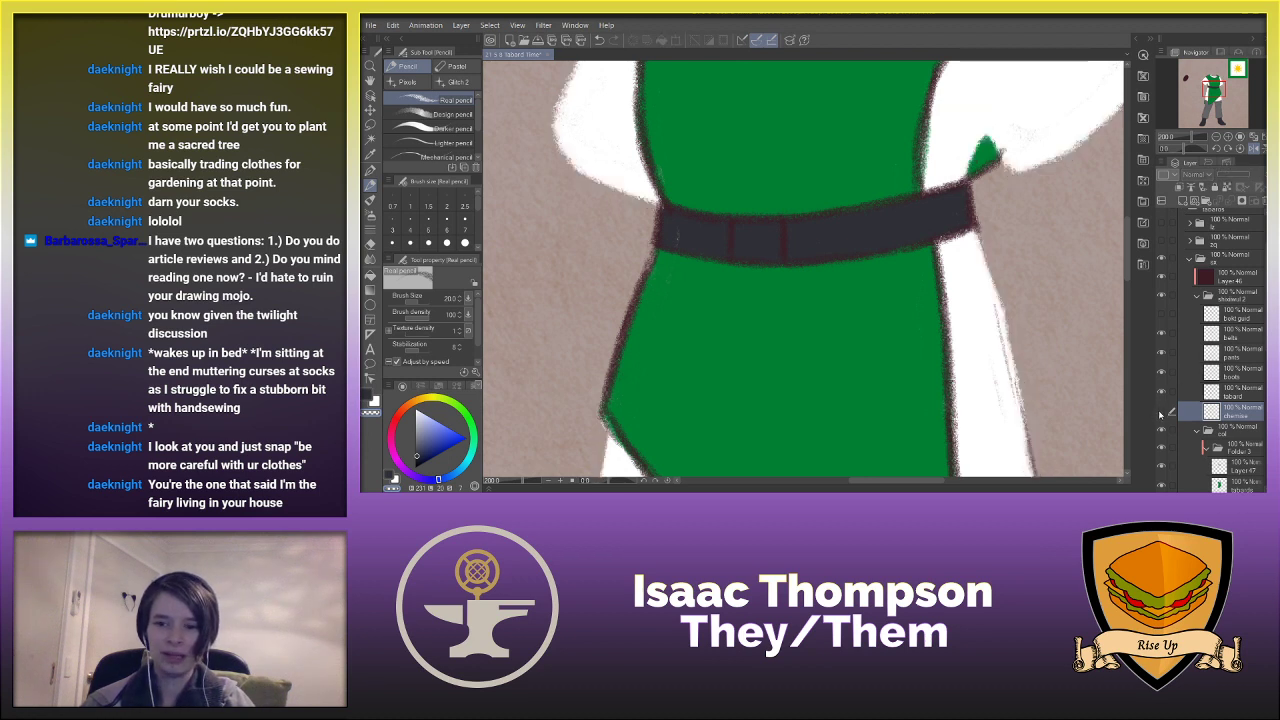
click(1161, 414)
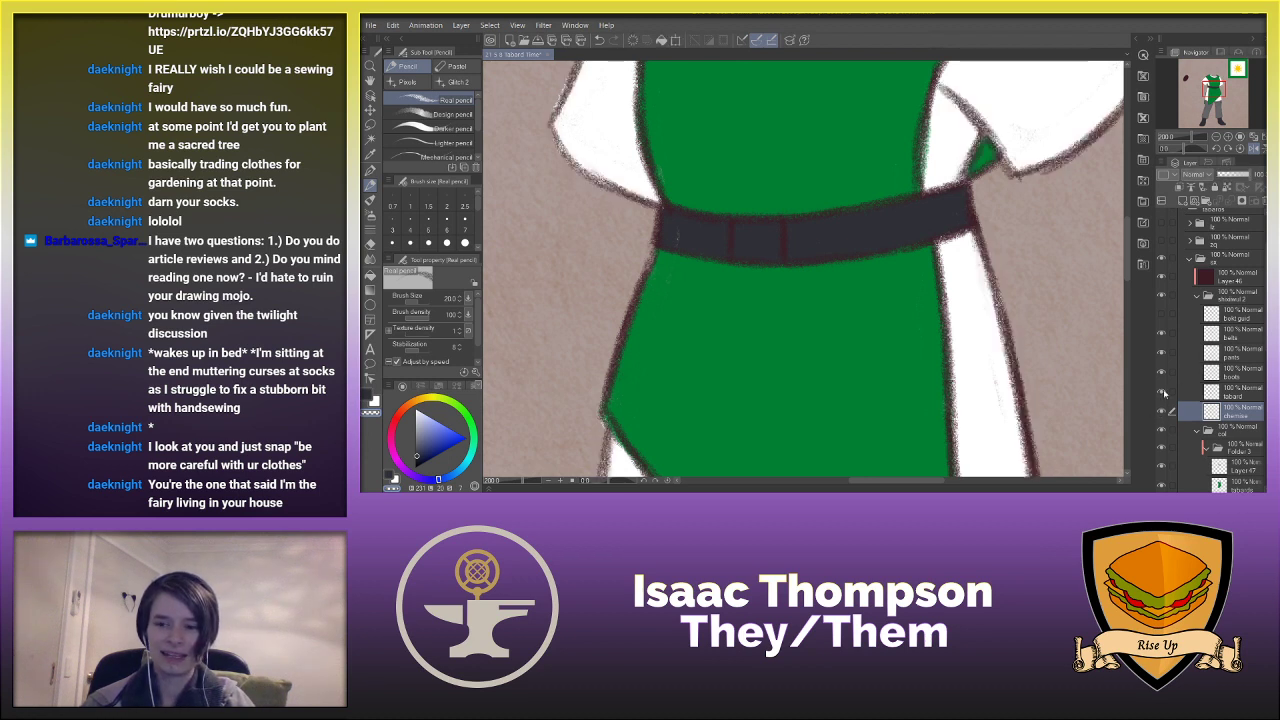
click(1161, 336)
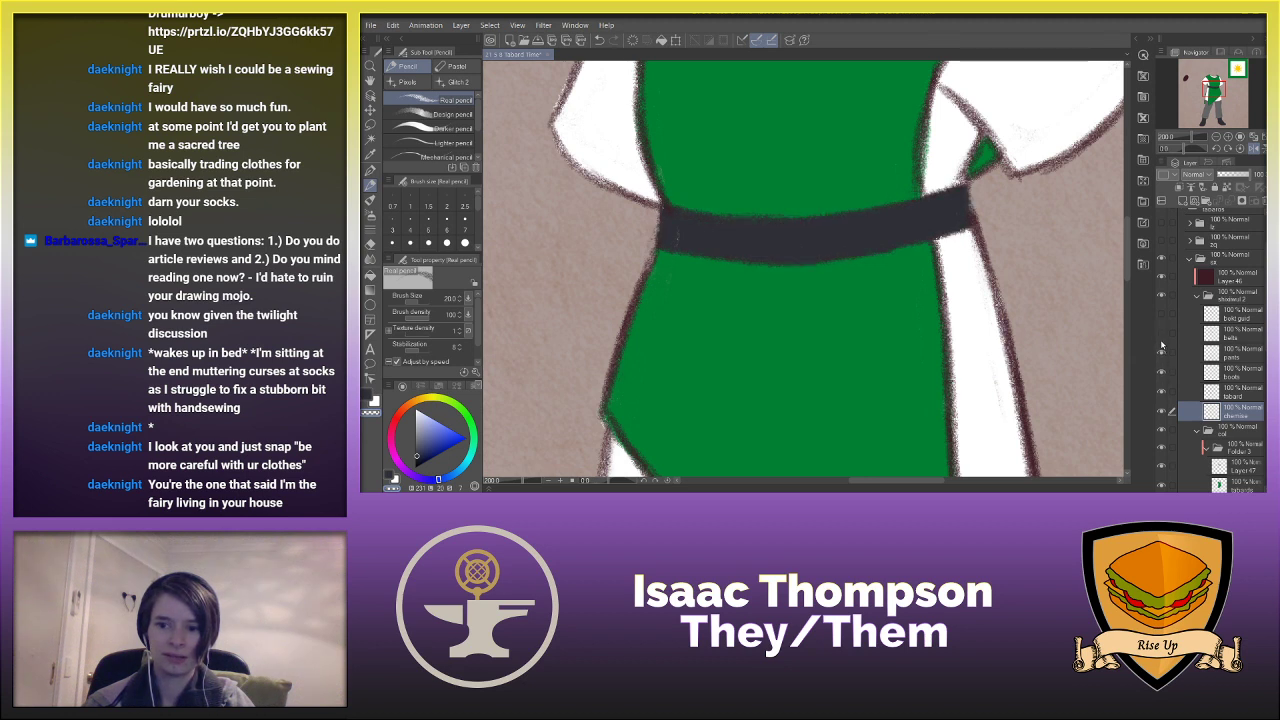
click(1161, 336)
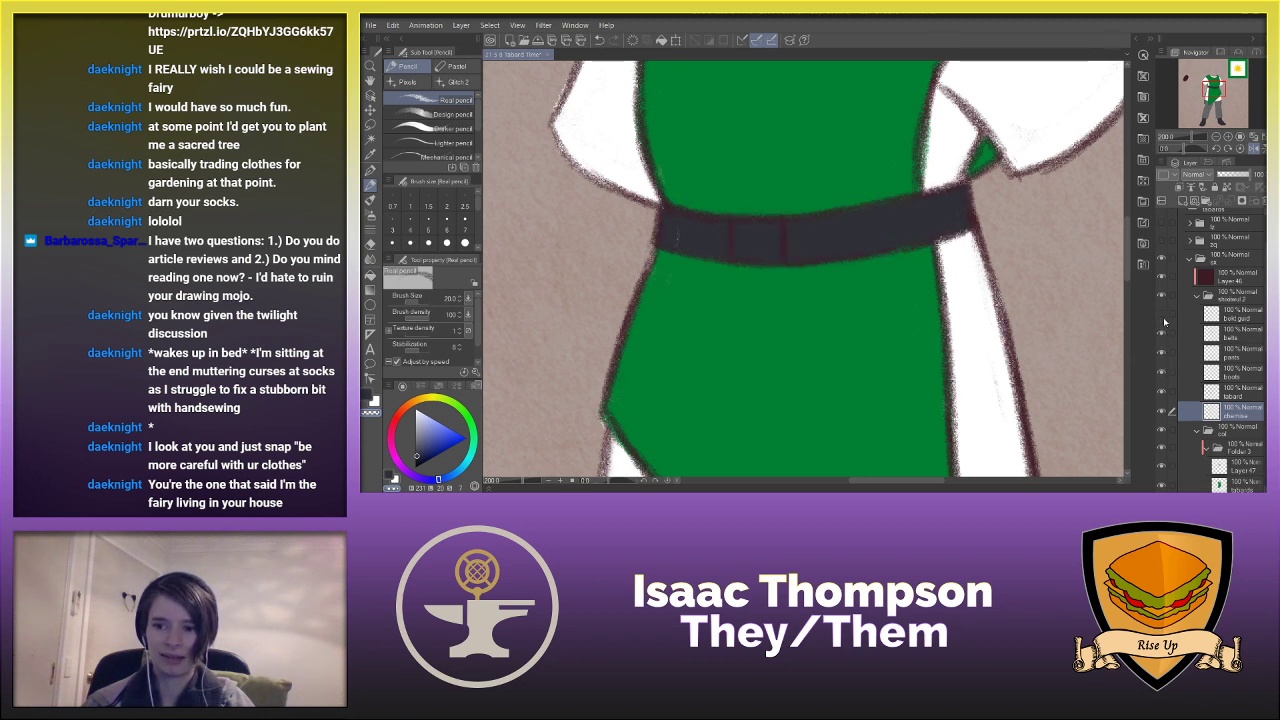
click(1161, 316)
click(1161, 315)
click(1161, 392)
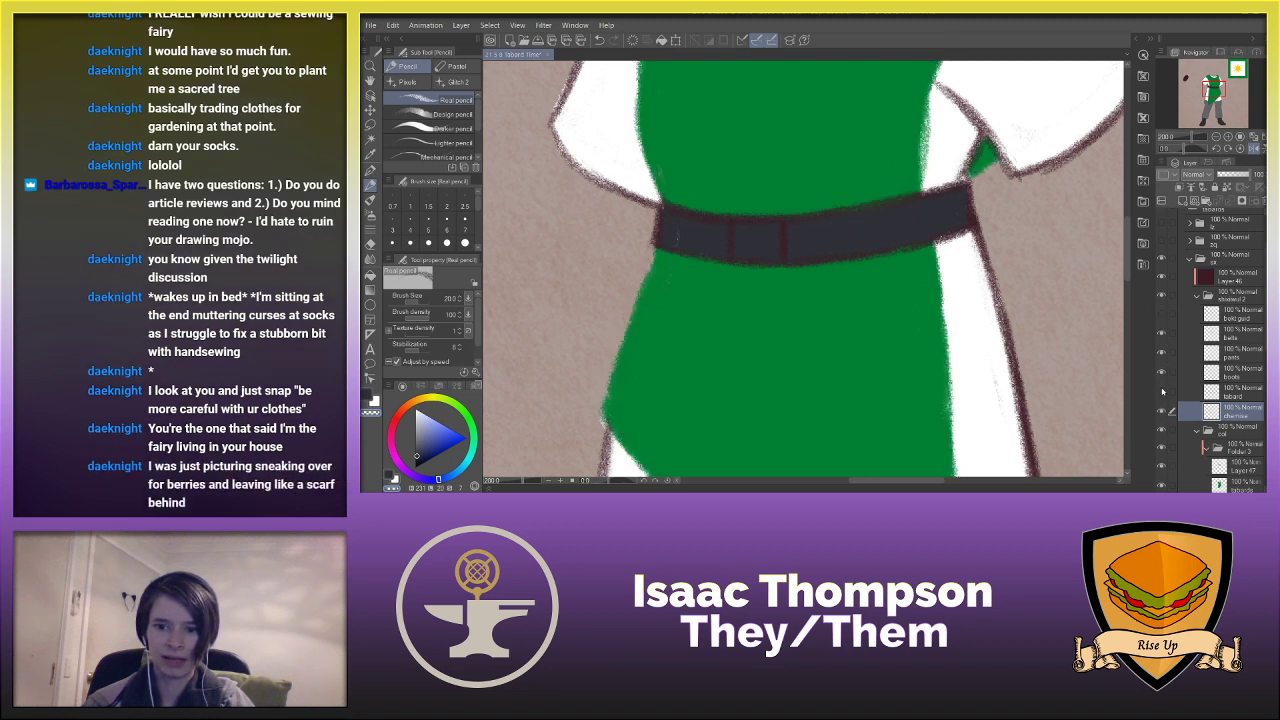
click(1162, 392)
- Hide the grey pants colour layer to inspect the pink base across the mirrored full figure, and show the pants again
scroll(1210, 400, down, 4)
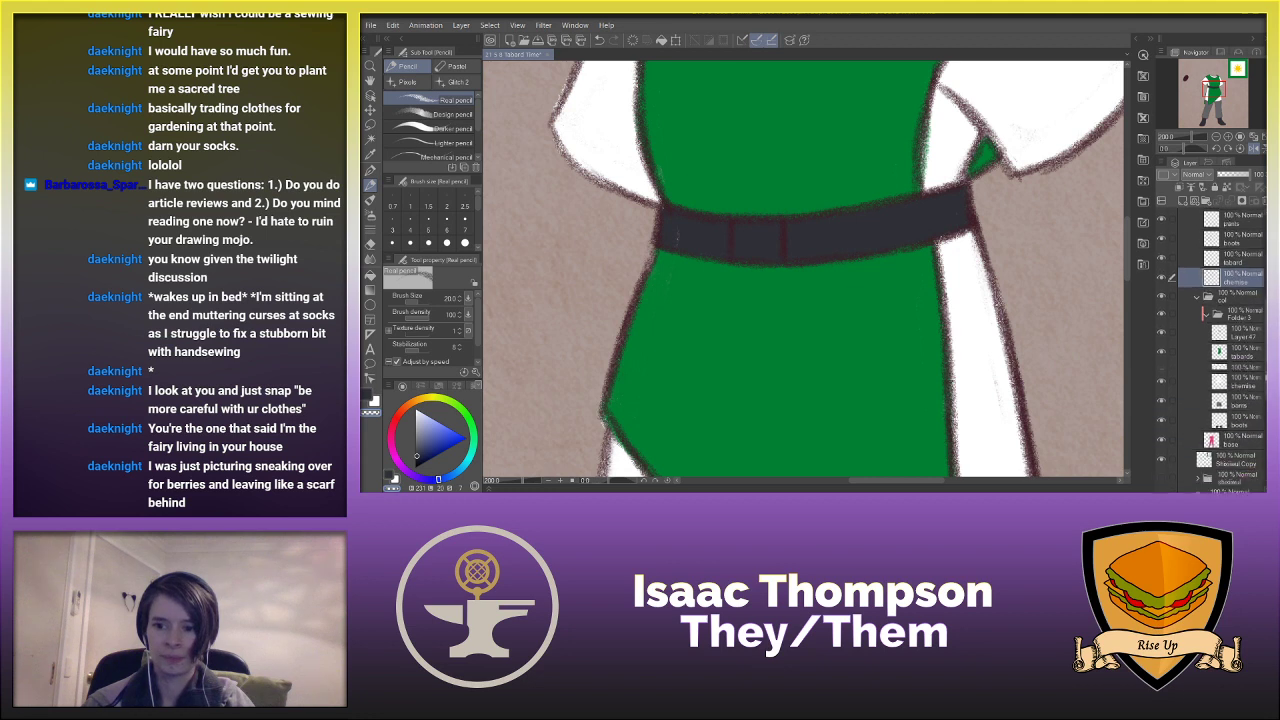
click(1203, 408)
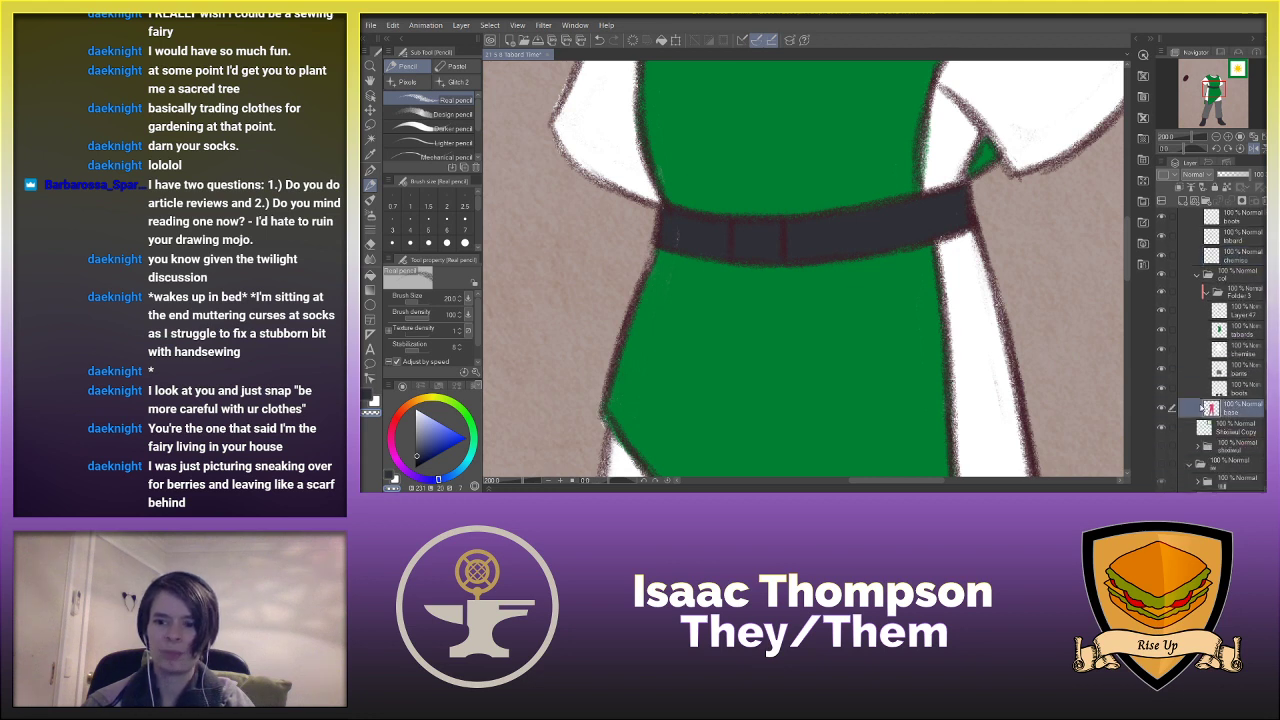
click(1163, 371)
mouse_move(1127, 236)
mouse_down()
mouse_move(1126, 304)
mouse_move(1126, 255)
mouse_up()
alt+click(1023, 278)
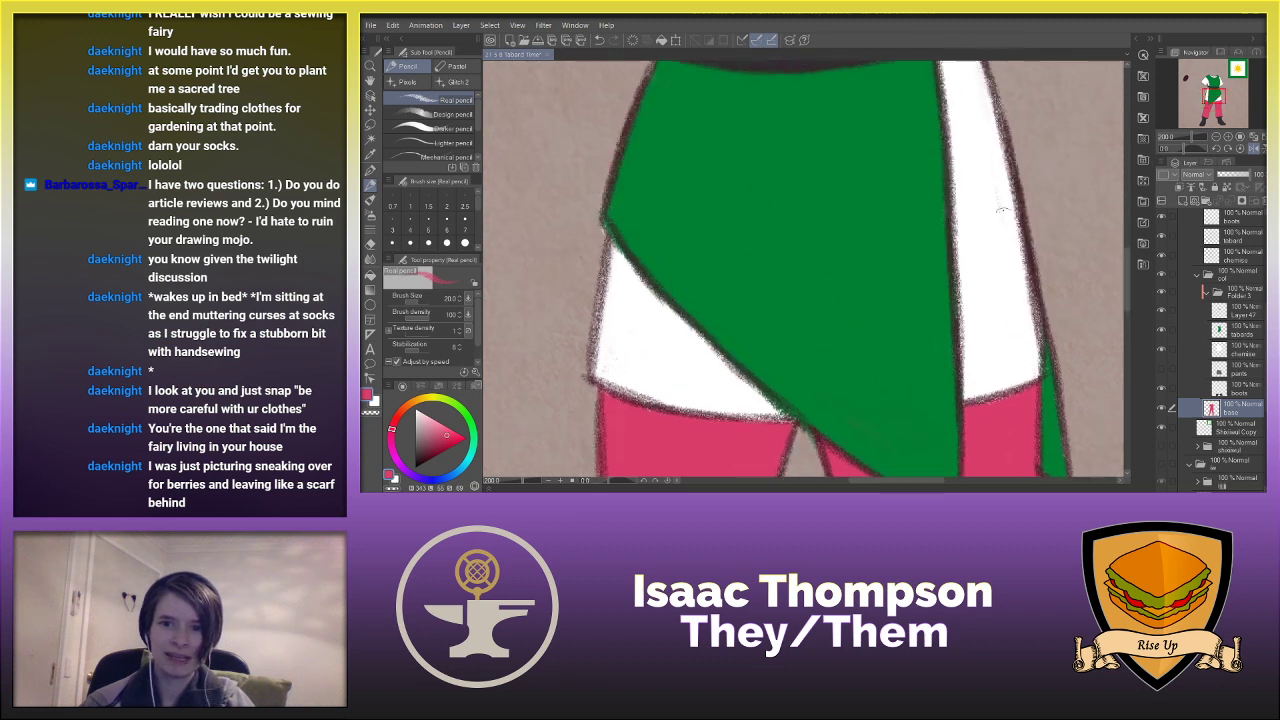
key(ctrl+0)
key(h)
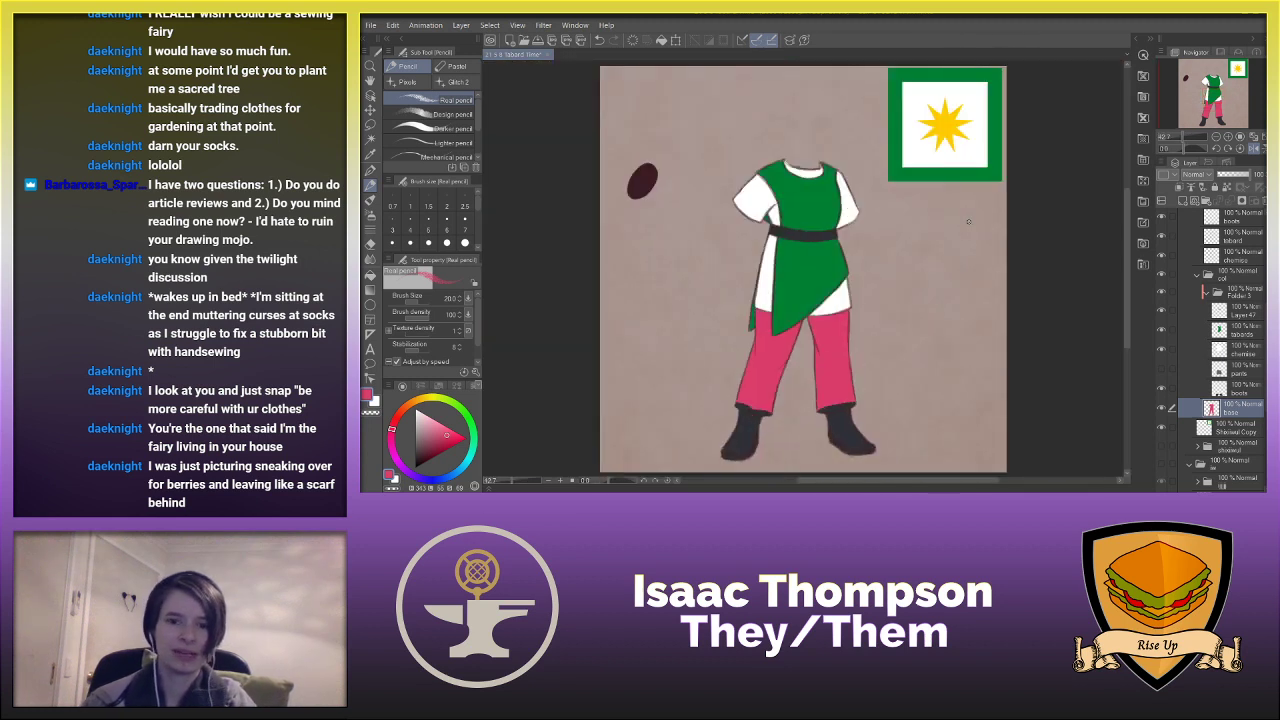
click(1162, 373)
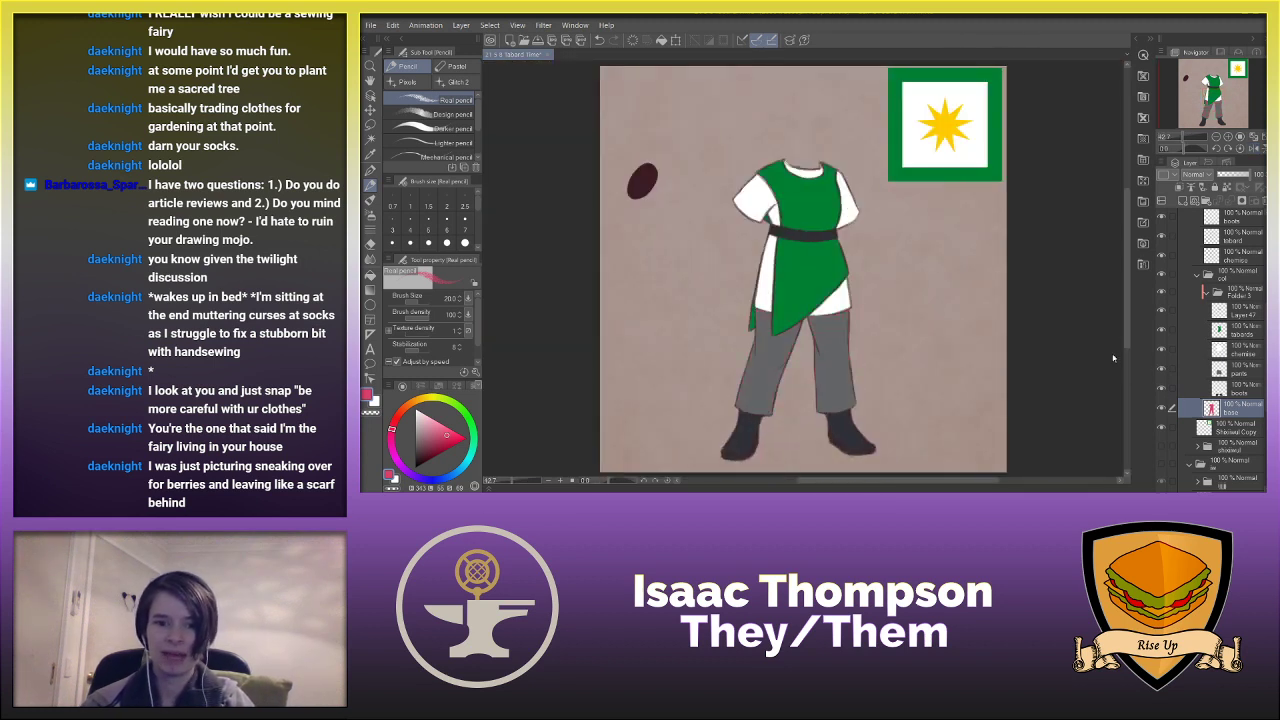
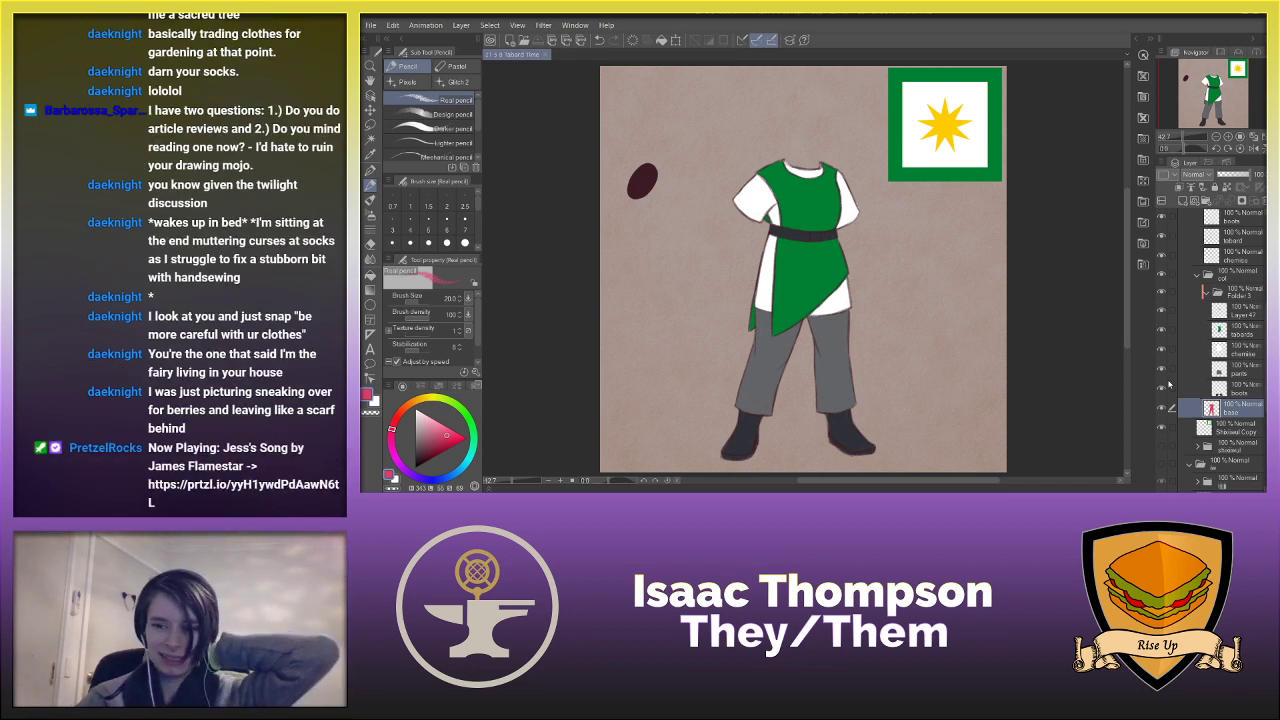
- Compare with the earlier white tabard design by hiding the pink base and briefly showing the old colour folder, and restore the base
click(1162, 409)
click(1161, 447)
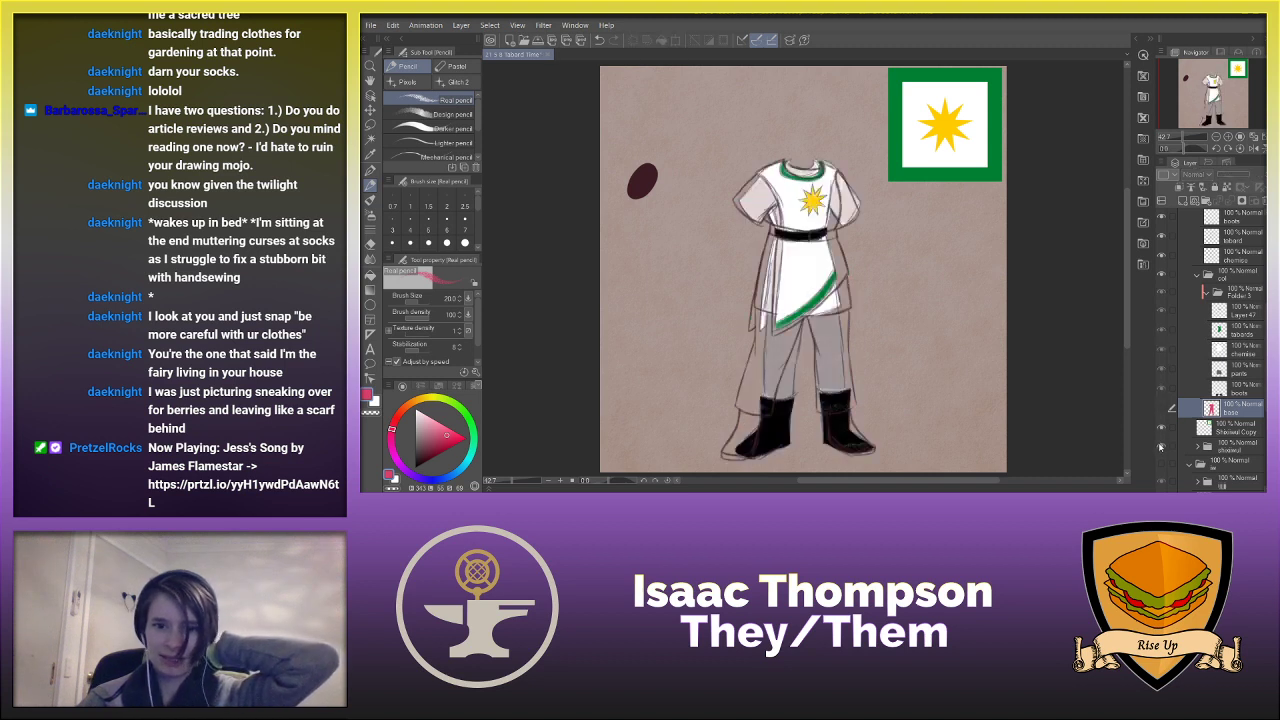
click(1161, 447)
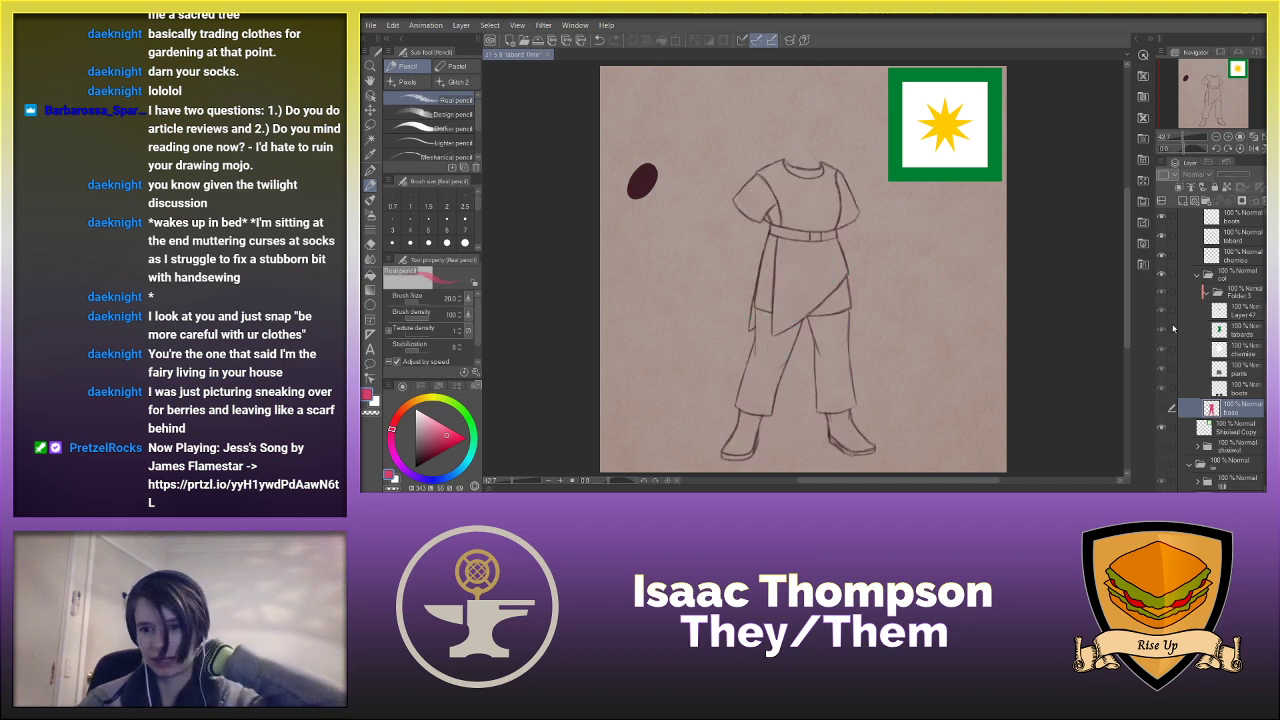
click(1162, 409)
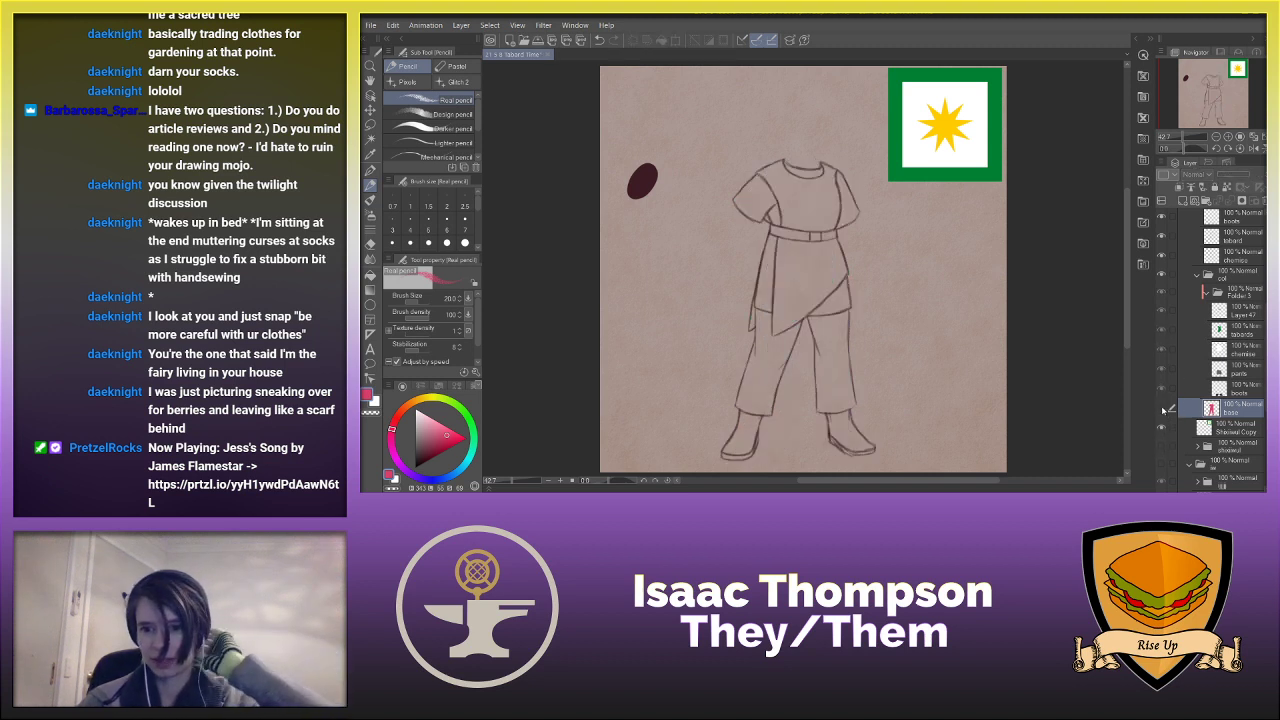
- Add a folder clipped to the tabards layer and create a layer named trim inside it
click(1232, 352)
click(1232, 330)
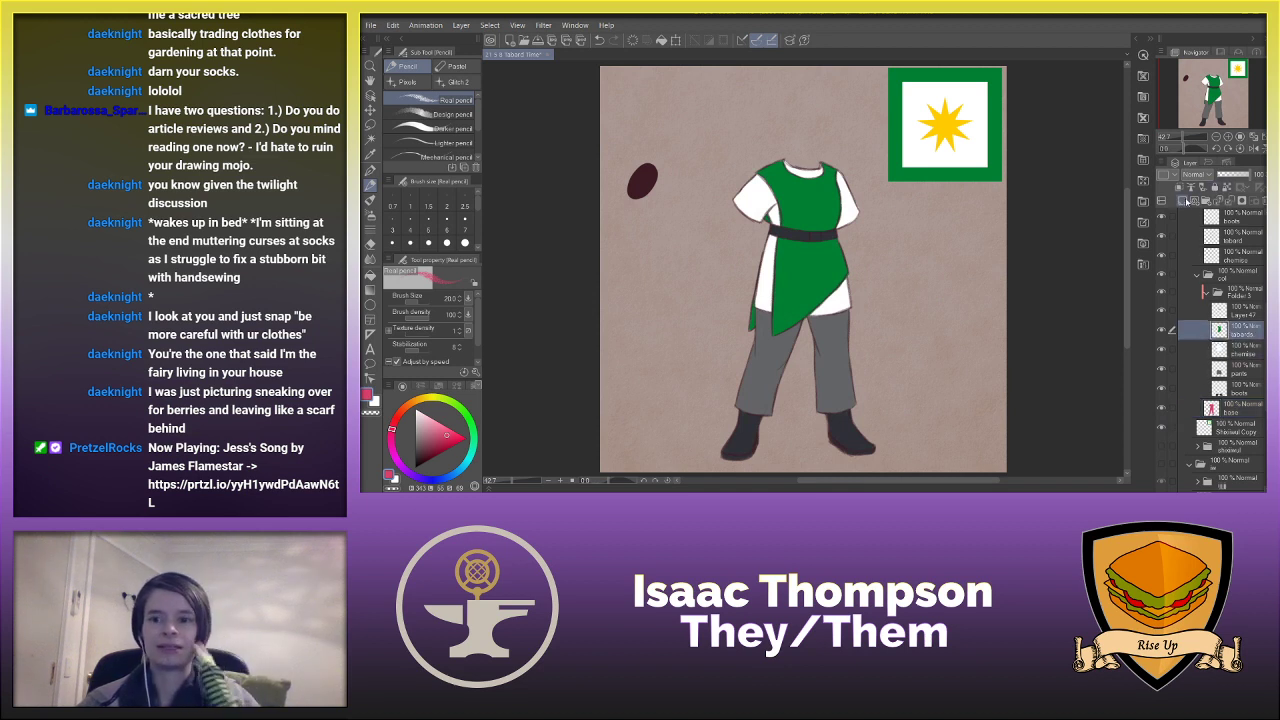
click(1214, 201)
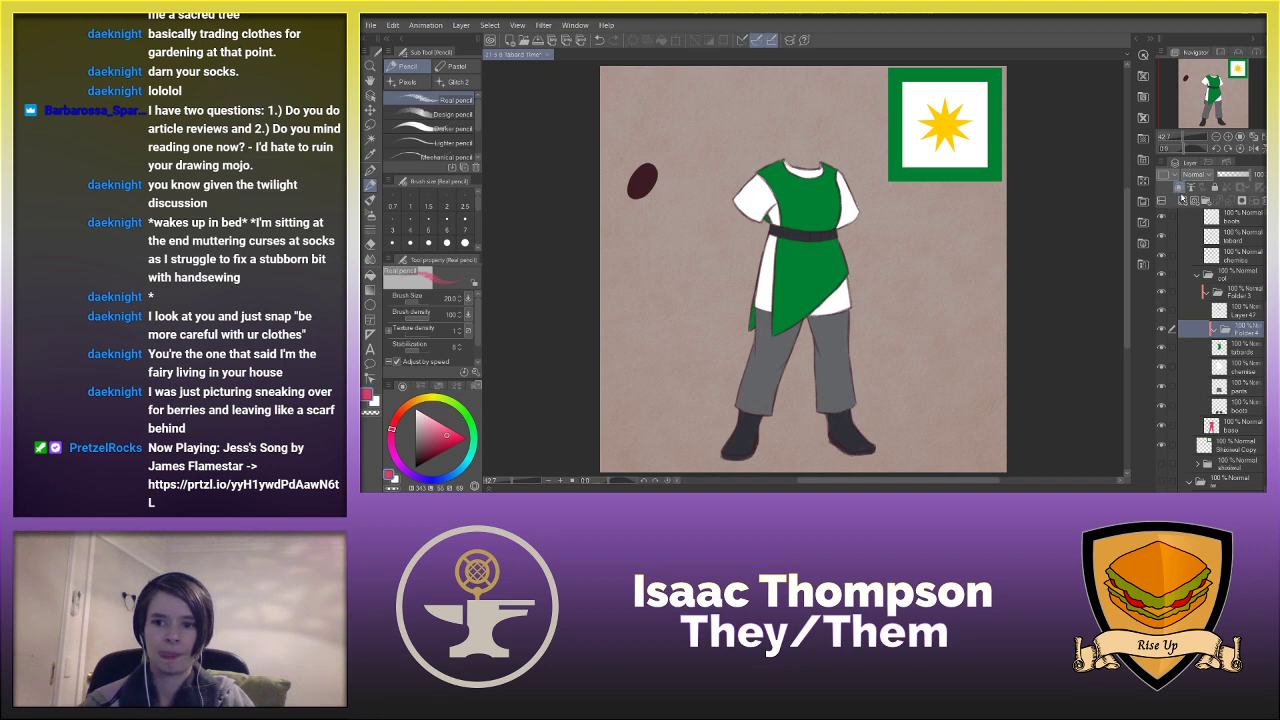
click(1182, 201)
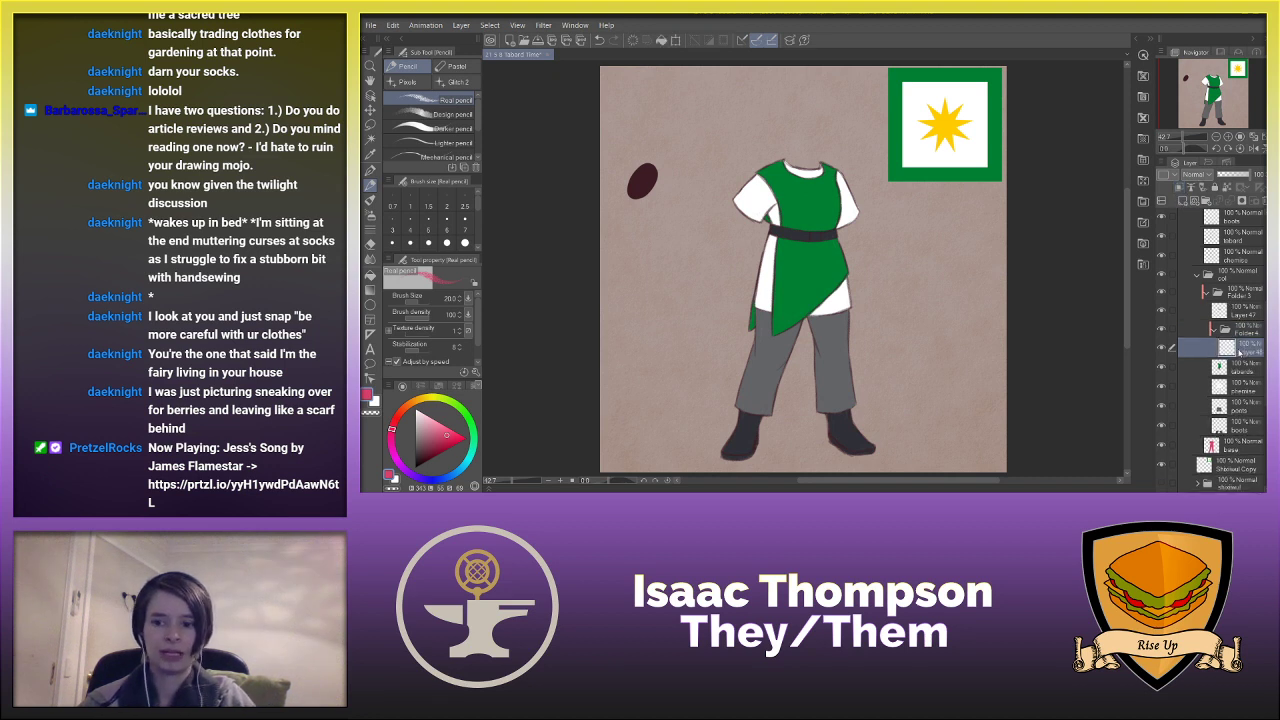
double_click(1240, 352)
text(trim)
click(1239, 367)
- Add a layer clipped directly above the tabards layer and fill it with white sampled from the chemise
click(1182, 201)
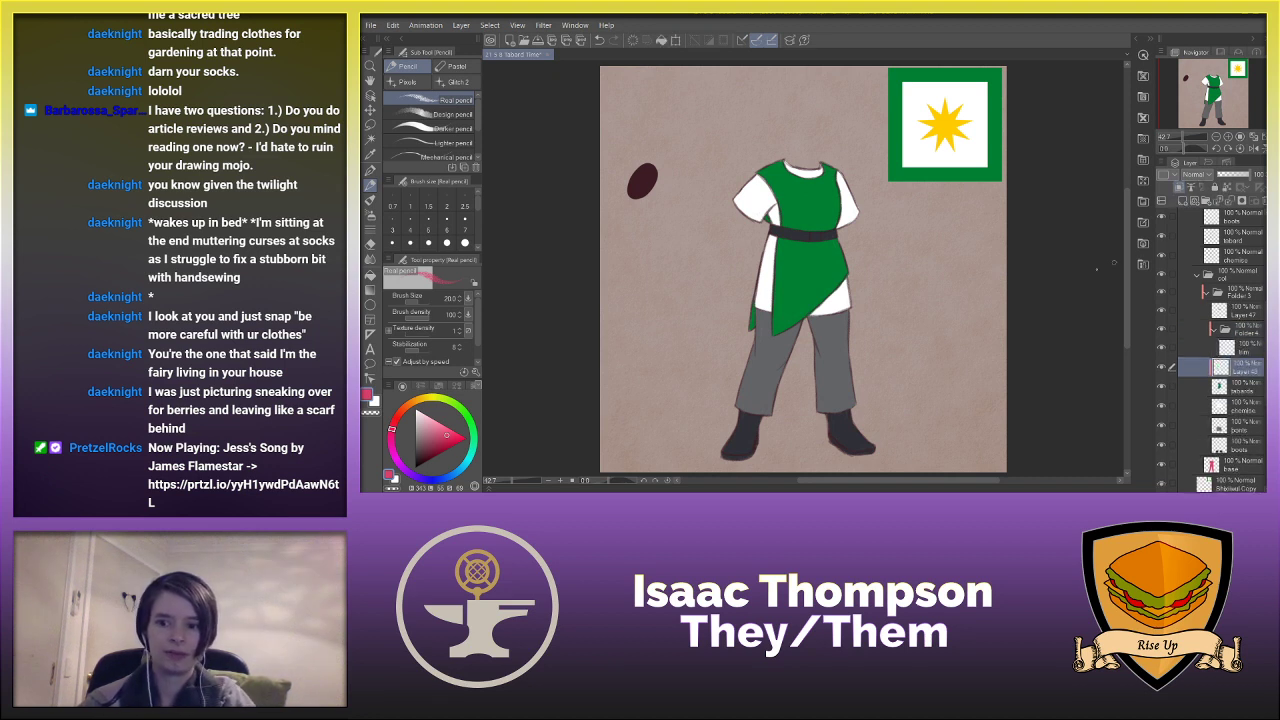
click(370, 275)
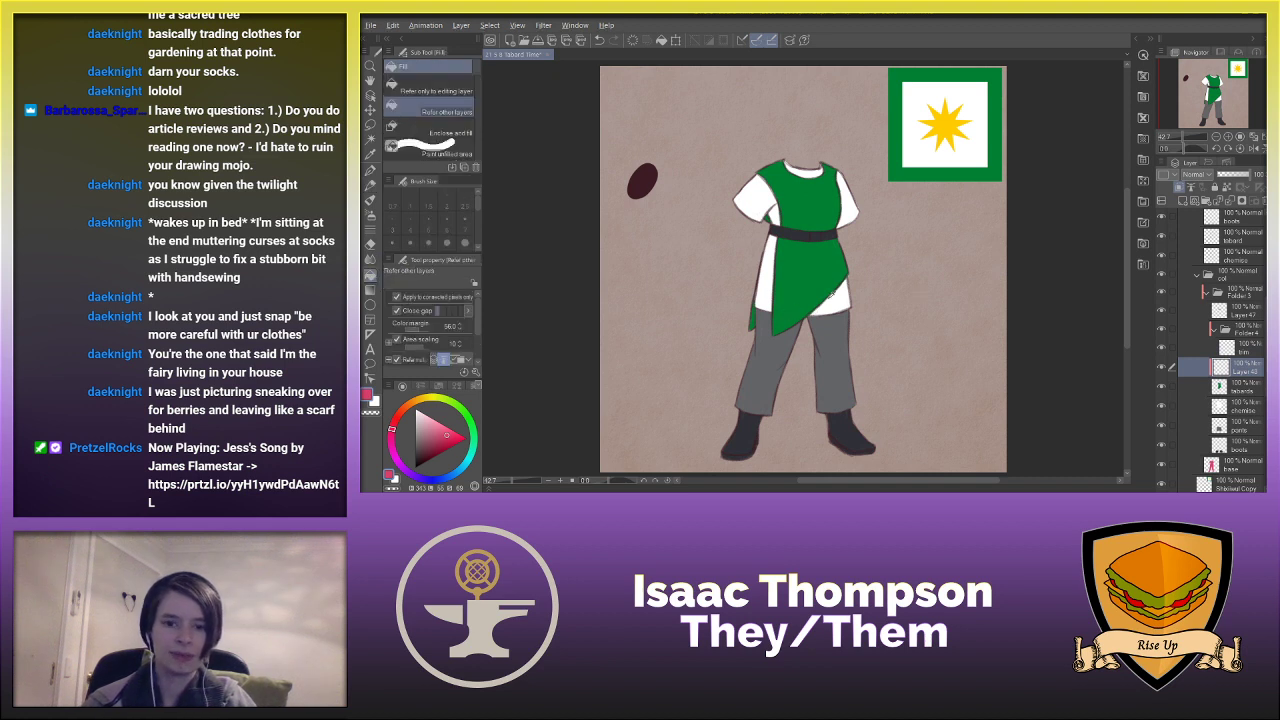
alt+click(838, 301)
click(814, 268)
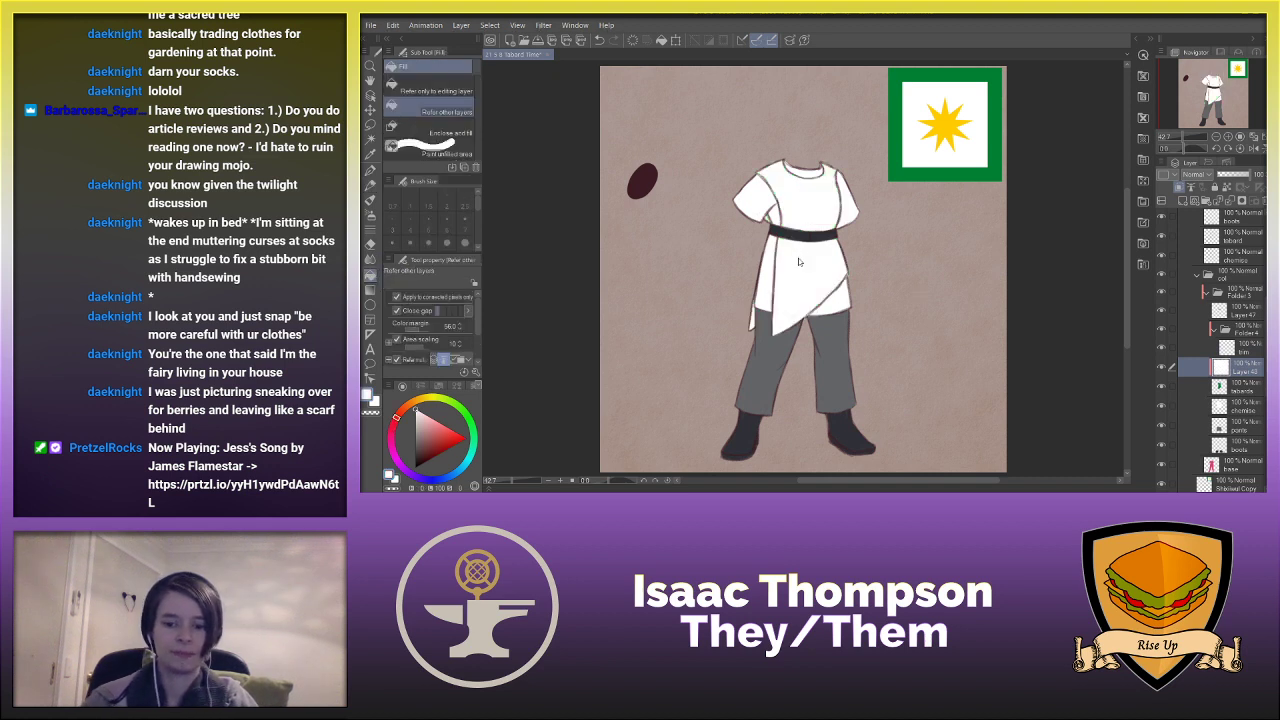
- Paint a trim along the tabard's diagonal hem on the trim layer, using the Real pencil at size 40 in the emblem border's green
scroll(800, 262, up, 3)
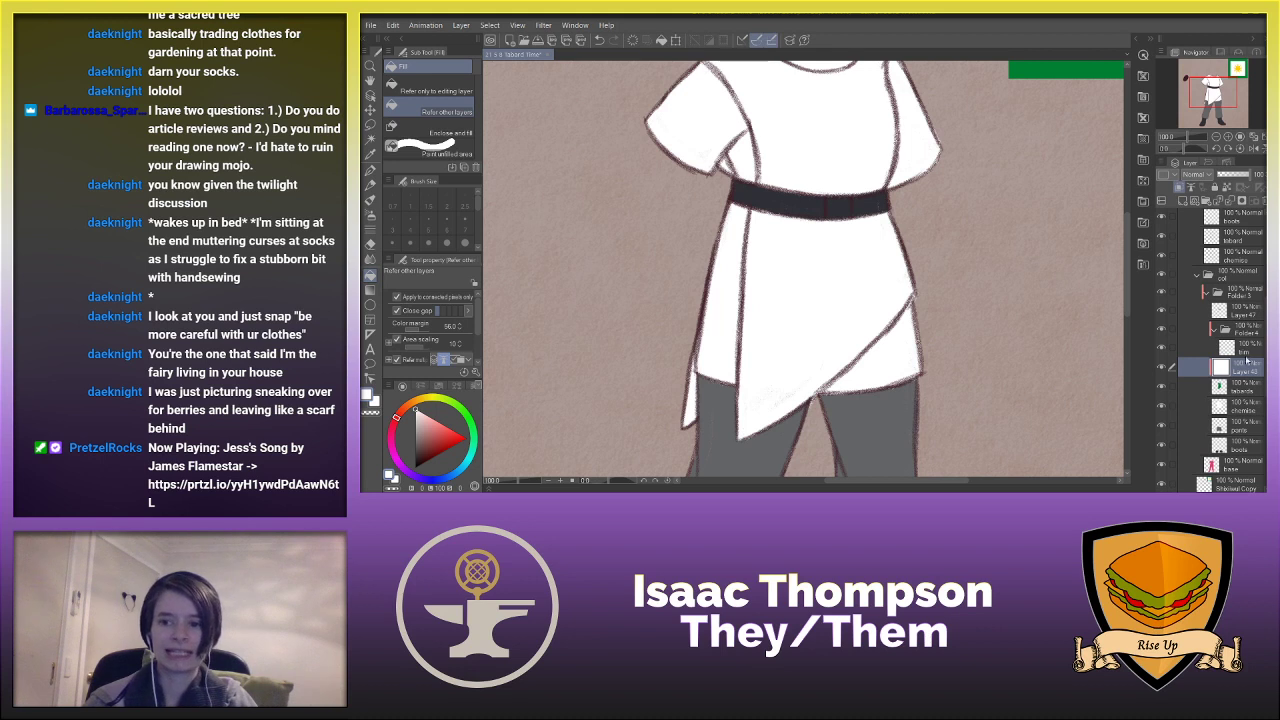
click(1245, 349)
click(370, 184)
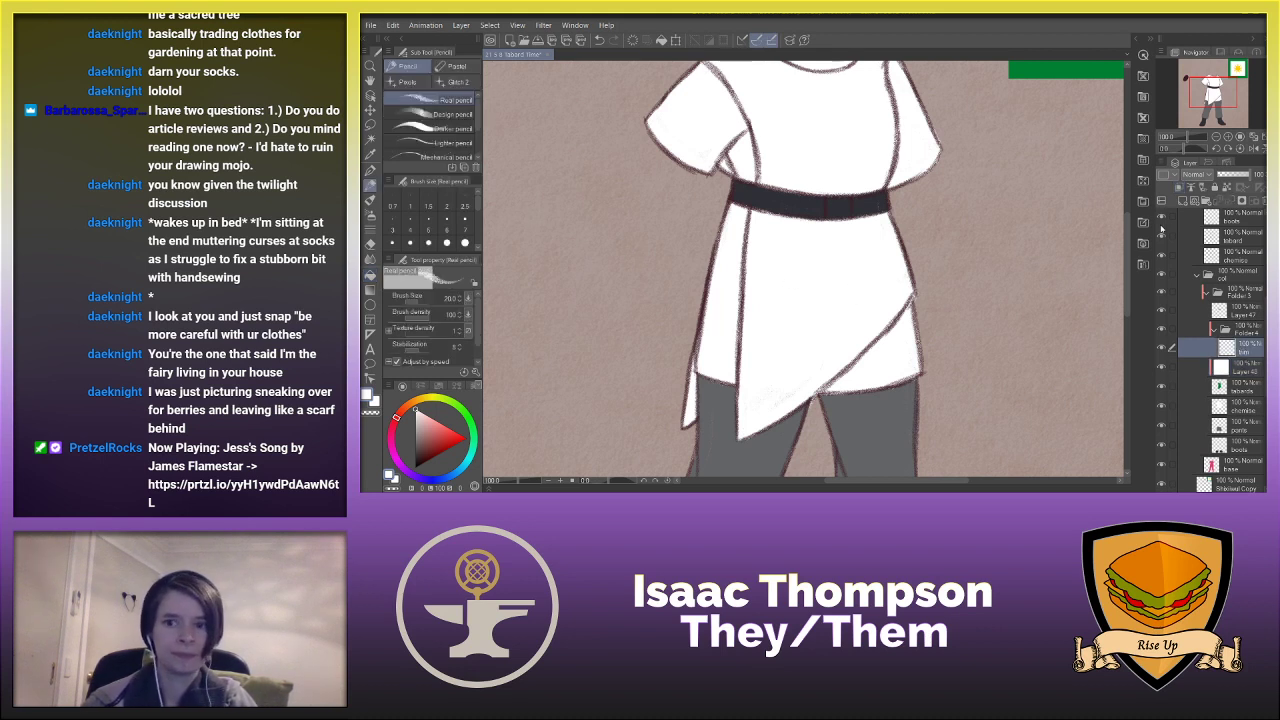
scroll(1068, 184, up, 3)
alt+click(1071, 211)
scroll(1071, 211, down, 5)
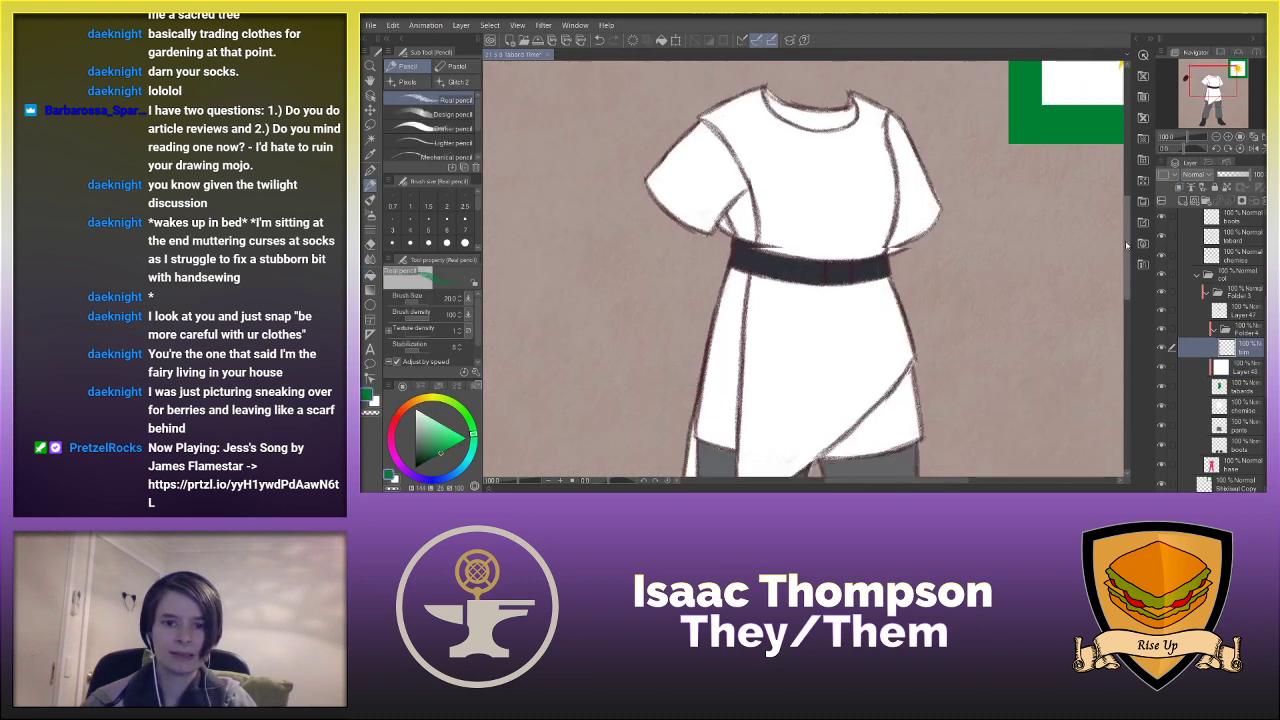
key(bracketright)
key(bracketright)
key(bracketright)
mouse_move(741, 391)
mouse_down()
mouse_move(882, 291)
mouse_move(755, 385)
mouse_move(928, 228)
mouse_move(792, 360)
mouse_move(900, 250)
mouse_move(711, 403)
mouse_up()
key(ctrl+z)
drag(772, 362, 893, 262)
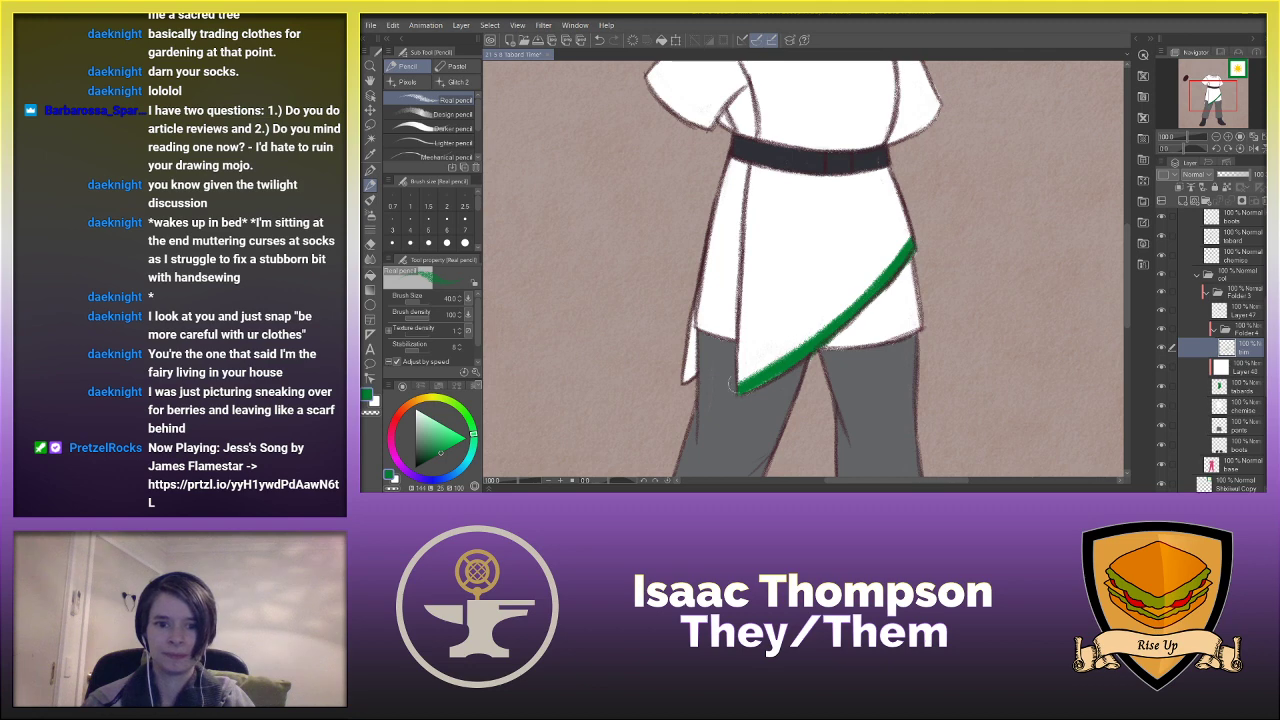
drag(731, 382, 798, 348)
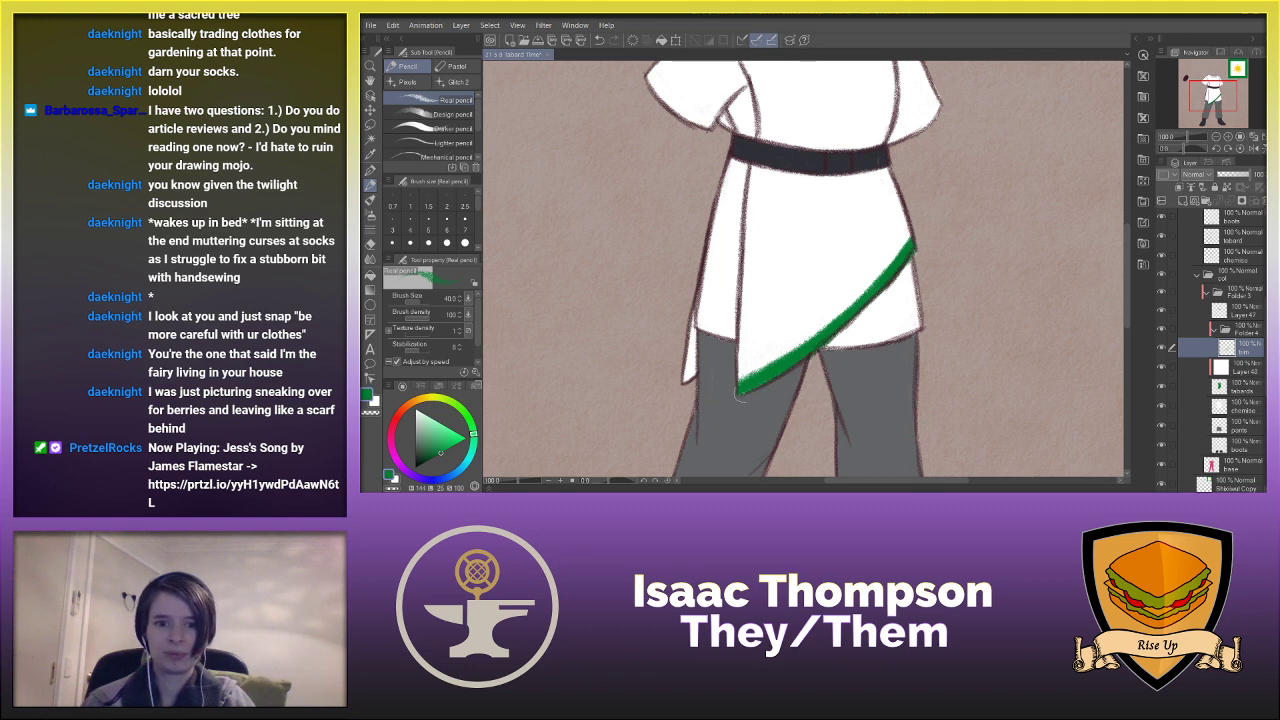
- Thicken and even out the inner edge of the green hem trim, undoing the stray strokes
drag(743, 380, 843, 315)
drag(776, 358, 906, 243)
key(ctrl+z)
mouse_move(813, 334)
mouse_down()
mouse_move(920, 230)
mouse_move(824, 326)
mouse_up()
key(ctrl+z)
key(ctrl+z)
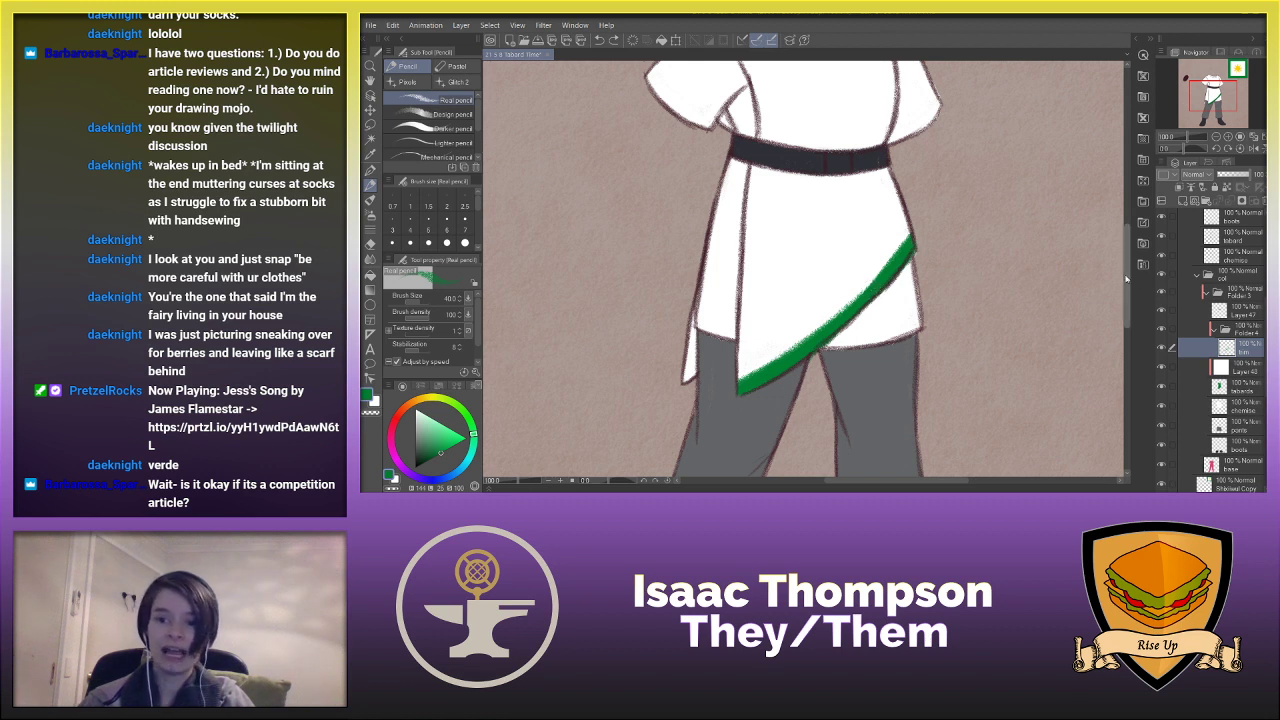
- Paint a matching green trim around the tabard's neckline and check it on the full figure
scroll(870, 288, up, 3)
mouse_move(763, 153)
mouse_down()
mouse_move(799, 187)
mouse_move(787, 173)
mouse_move(804, 177)
mouse_move(758, 143)
mouse_move(810, 190)
mouse_move(786, 176)
mouse_move(845, 186)
mouse_move(786, 190)
mouse_move(855, 184)
mouse_move(794, 187)
mouse_move(824, 193)
mouse_move(860, 180)
mouse_move(830, 186)
mouse_move(856, 155)
mouse_up()
key(ctrl+z)
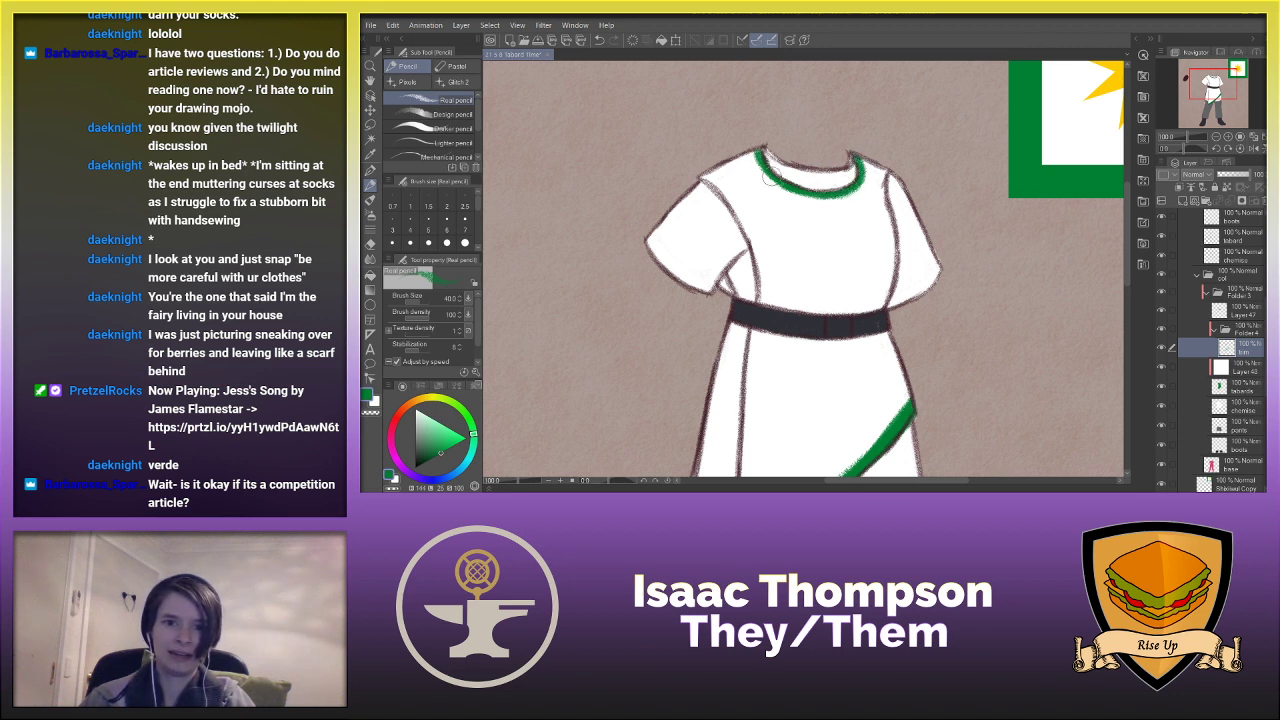
key(ctrl+0)
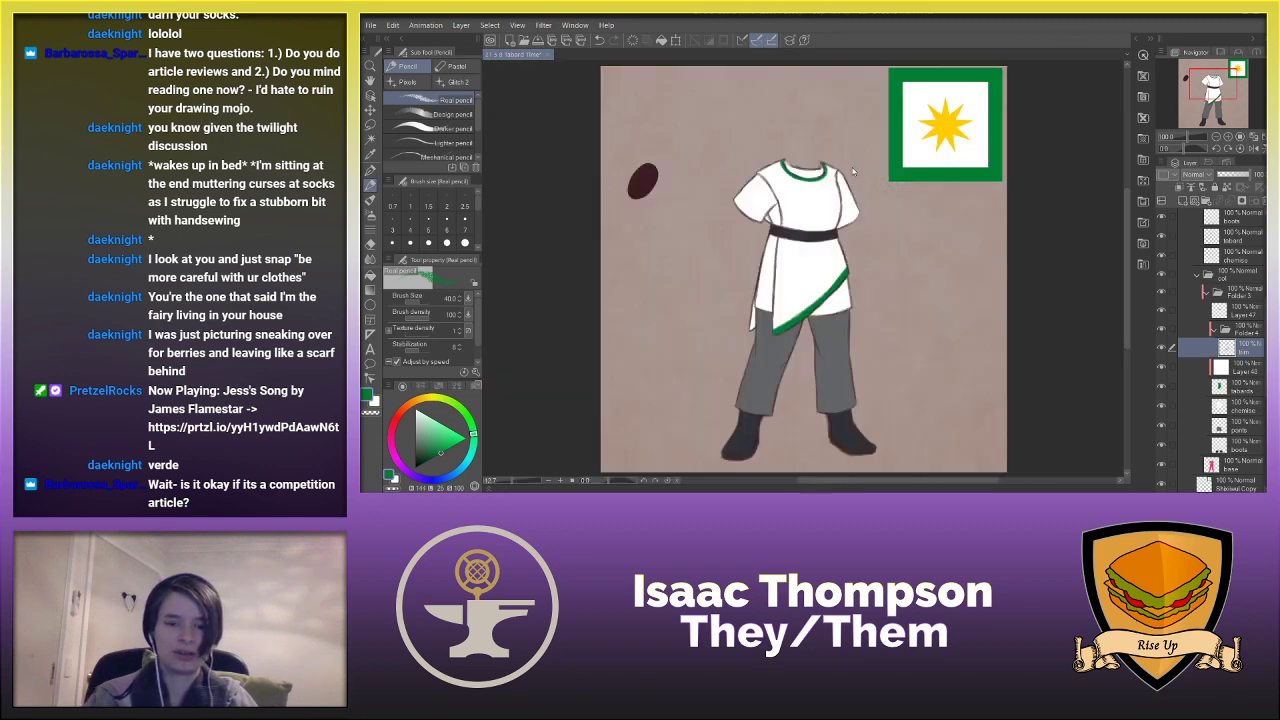
scroll(851, 167, up, 2)
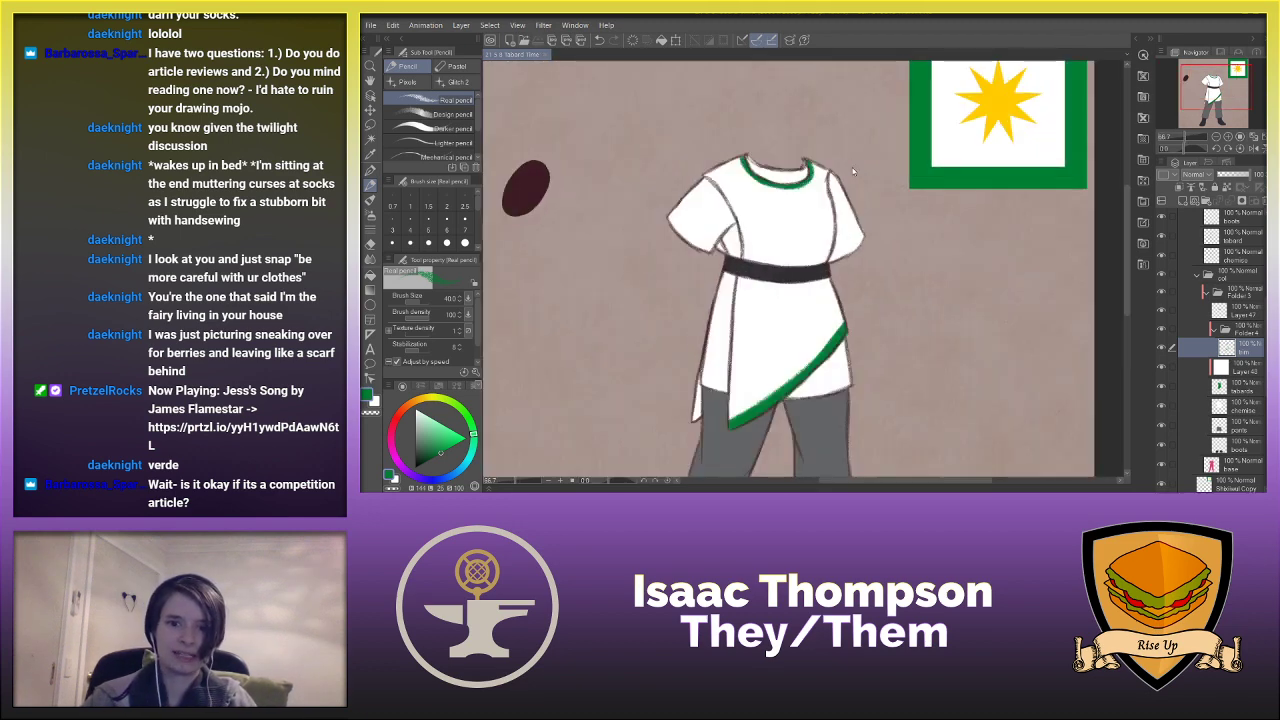
- Make the emblem's layer active and select its yellow star with Auto select, referring to the editing layer only
scroll(853, 172, down, 3)
scroll(853, 172, up, 2)
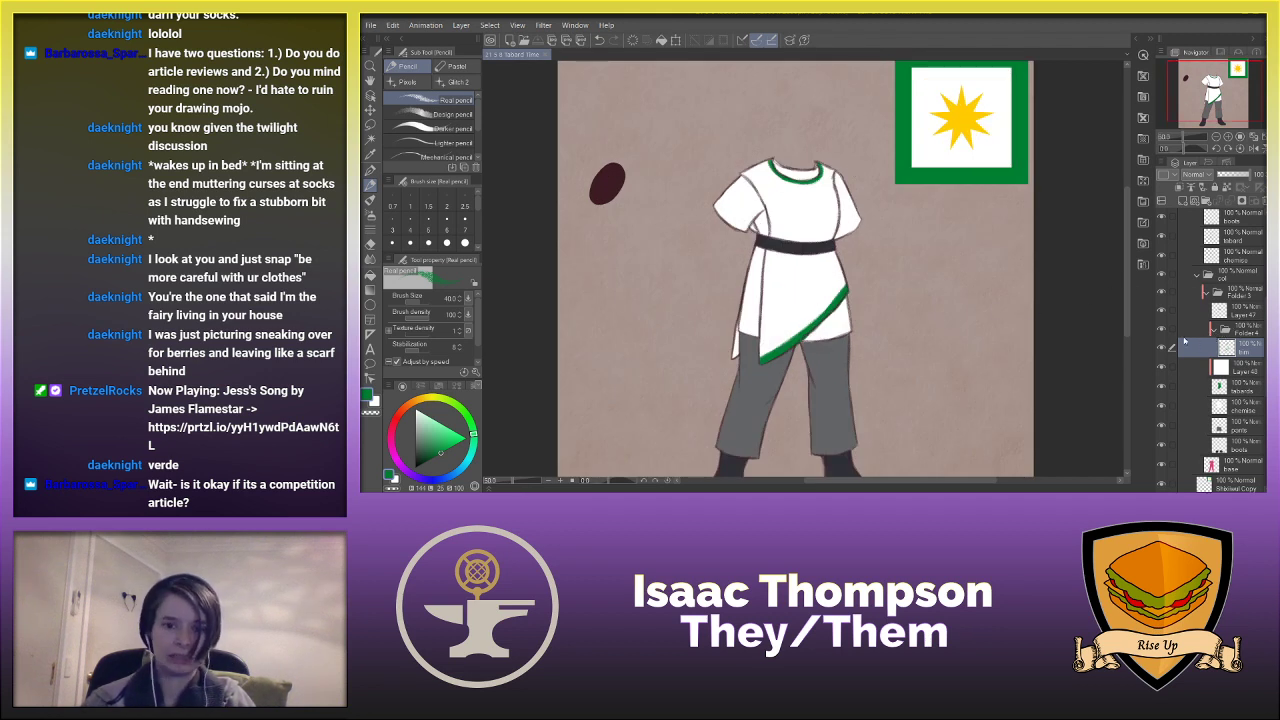
click(371, 125)
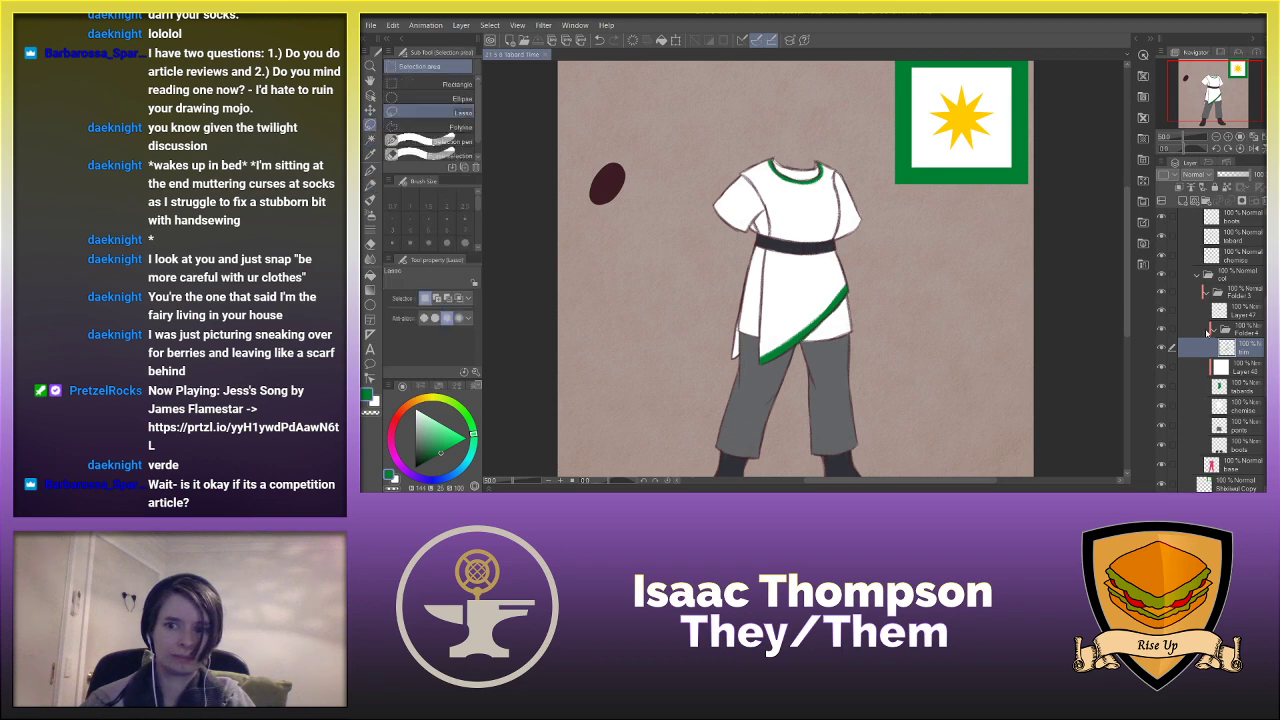
scroll(1263, 340, down, 3)
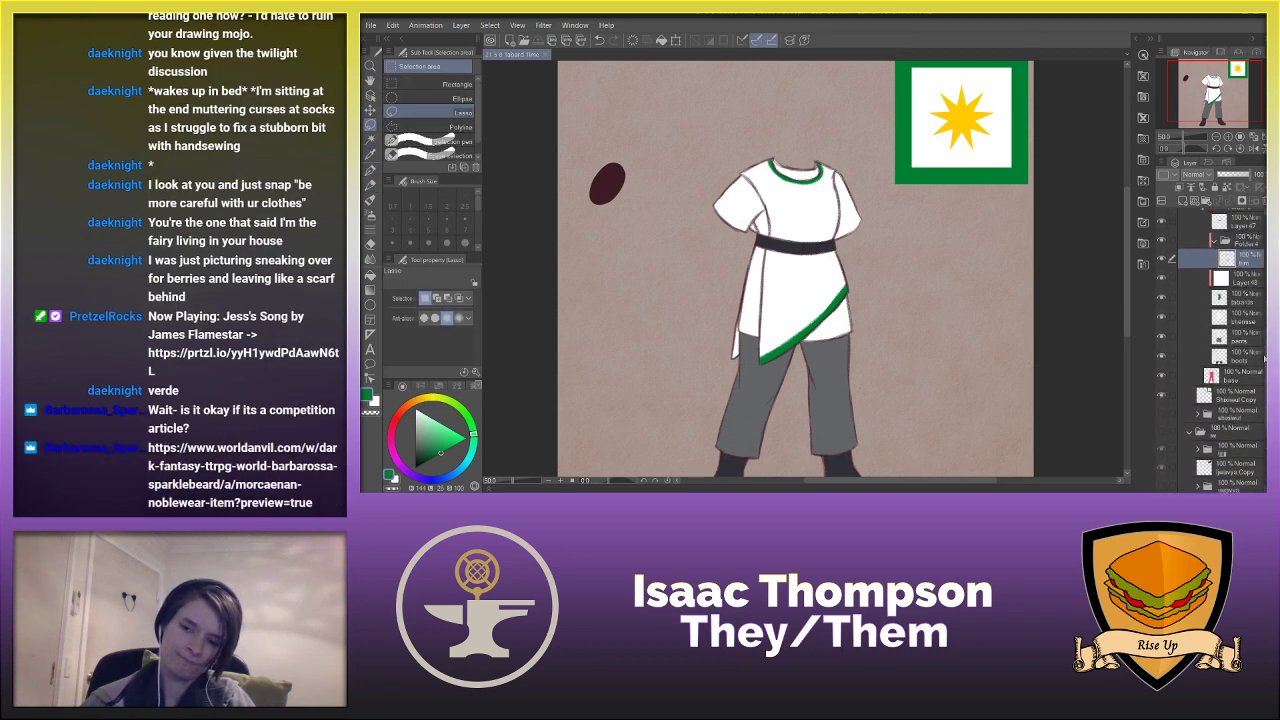
click(1228, 405)
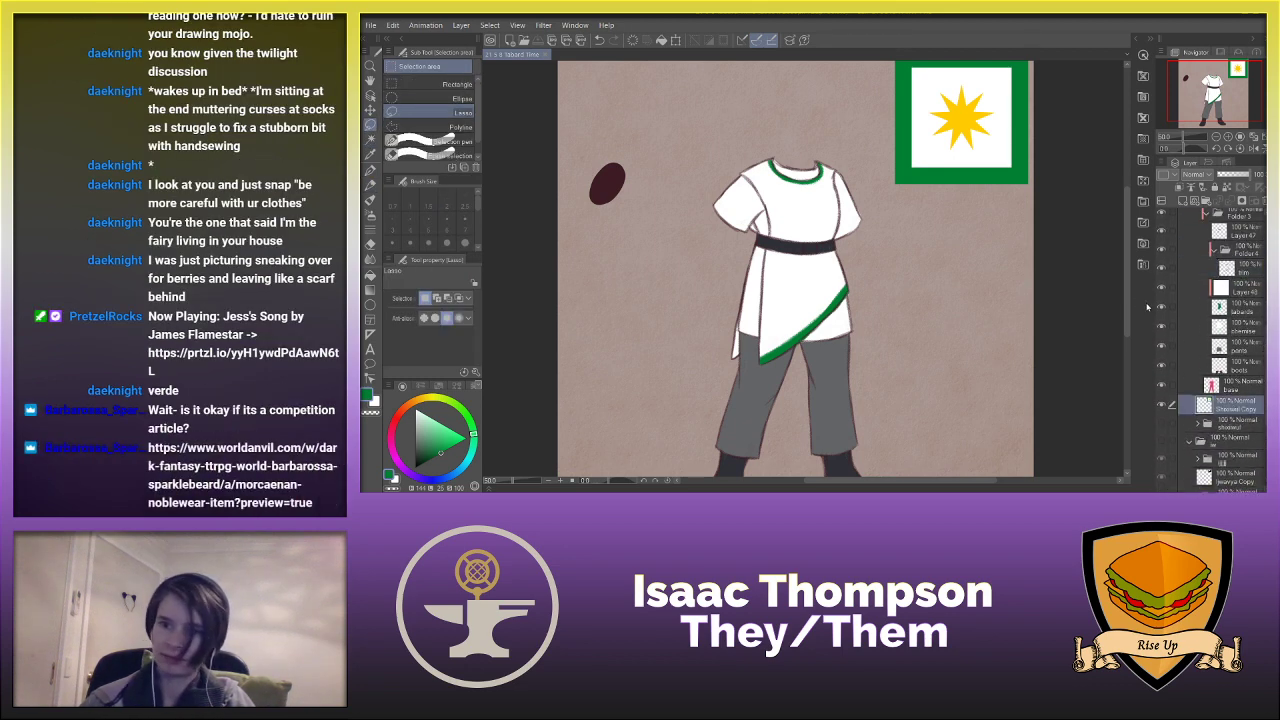
scroll(1110, 244, up, 2)
mouse_move(975, 137)
mouse_down()
mouse_move(925, 150)
mouse_move(950, 210)
mouse_move(982, 211)
mouse_move(1004, 170)
mouse_move(1000, 137)
mouse_up()
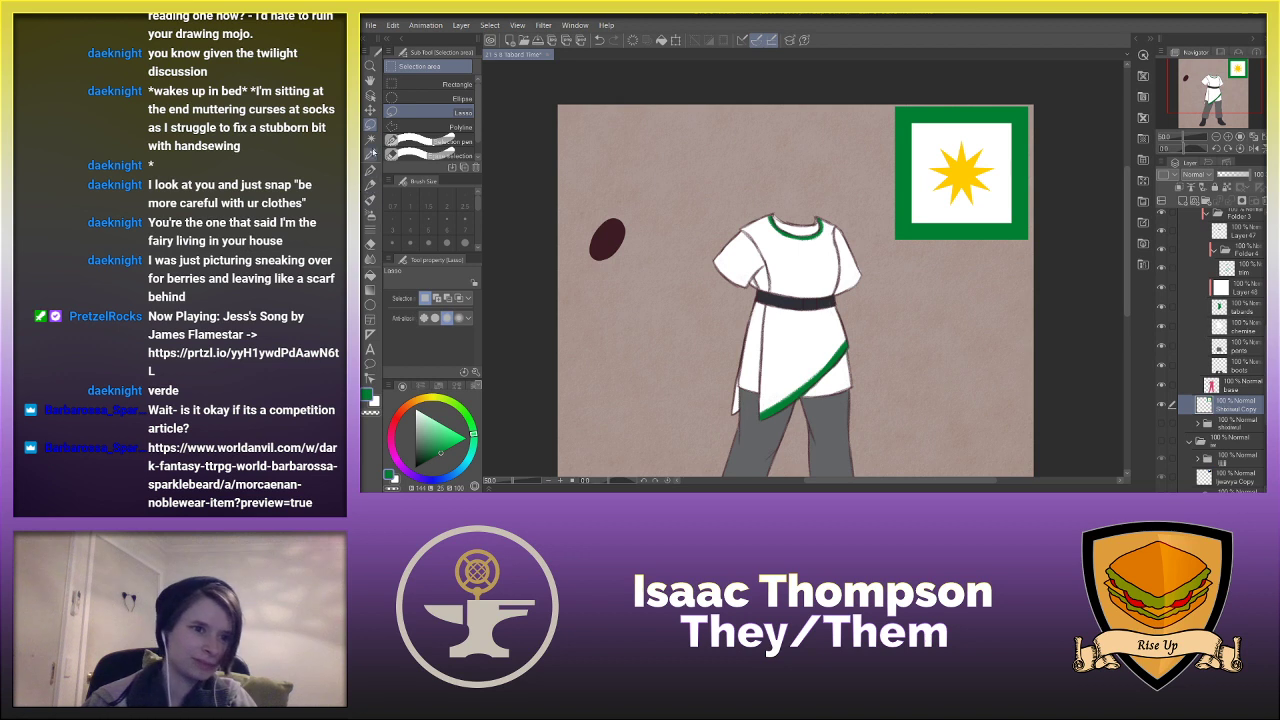
click(370, 139)
click(963, 171)
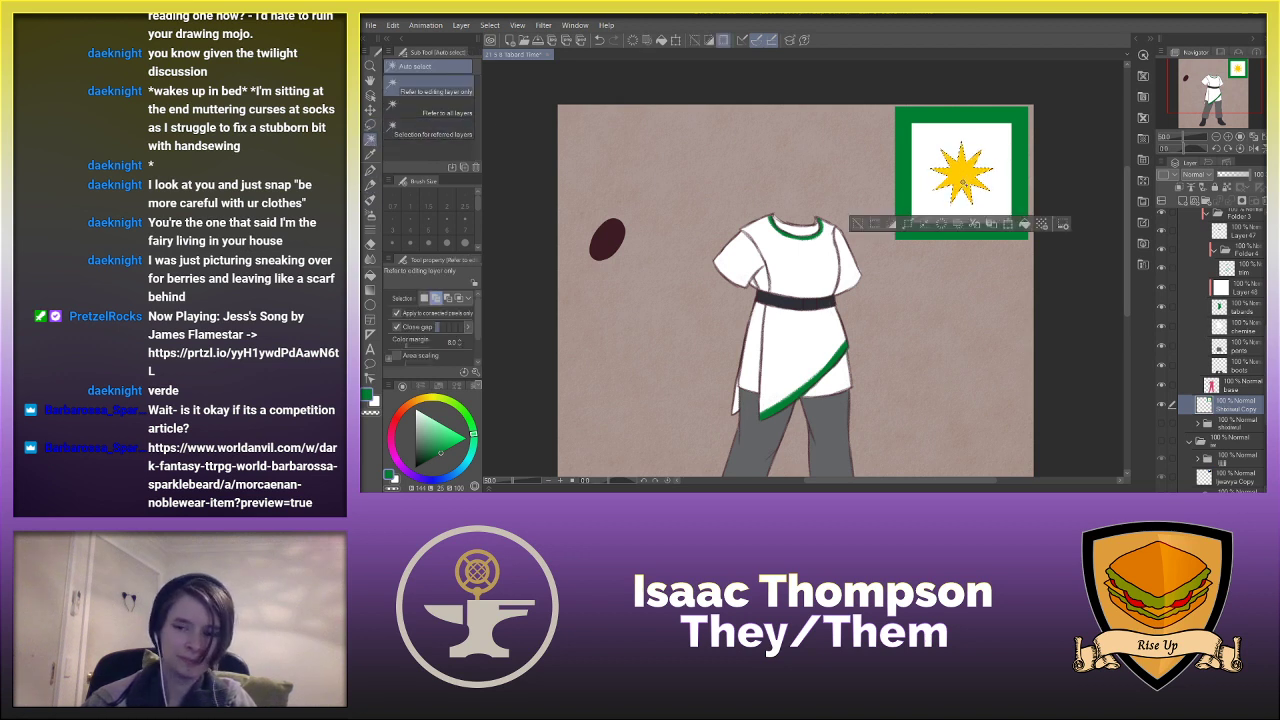
- Paste a copy of the star as a new layer in the trim folder and move it onto the tabard's chest
click(1243, 275)
click(1246, 250)
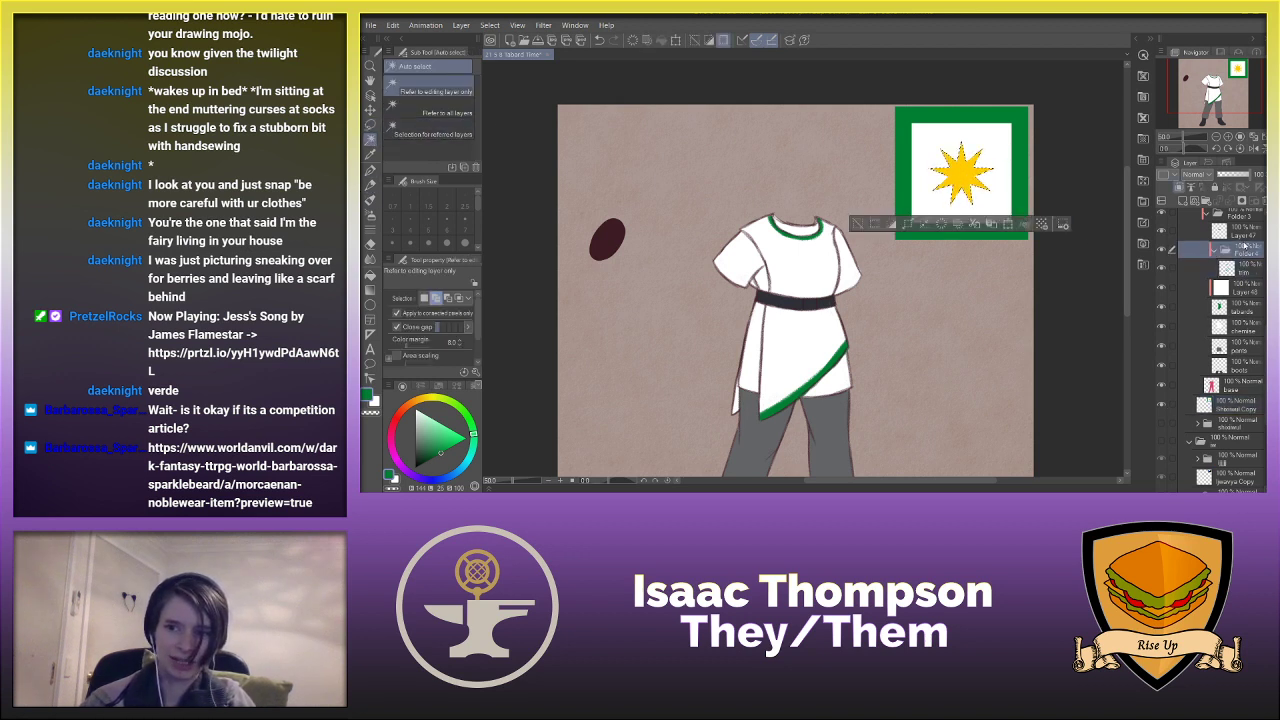
key(ctrl+v)
key(k)
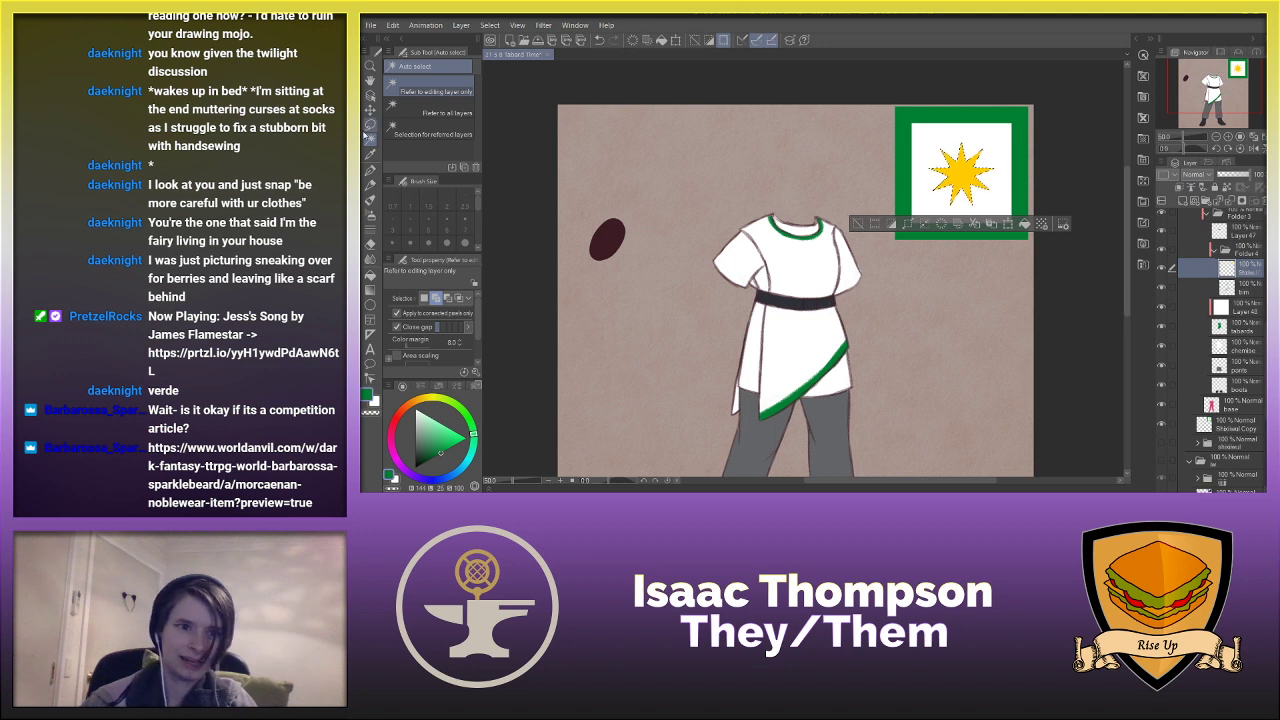
drag(950, 172, 793, 268)
- Scale the pasted star down and position it on the wearer's left side of the chest, above the belt
scroll(793, 268, up, 3)
key(ctrl+t)
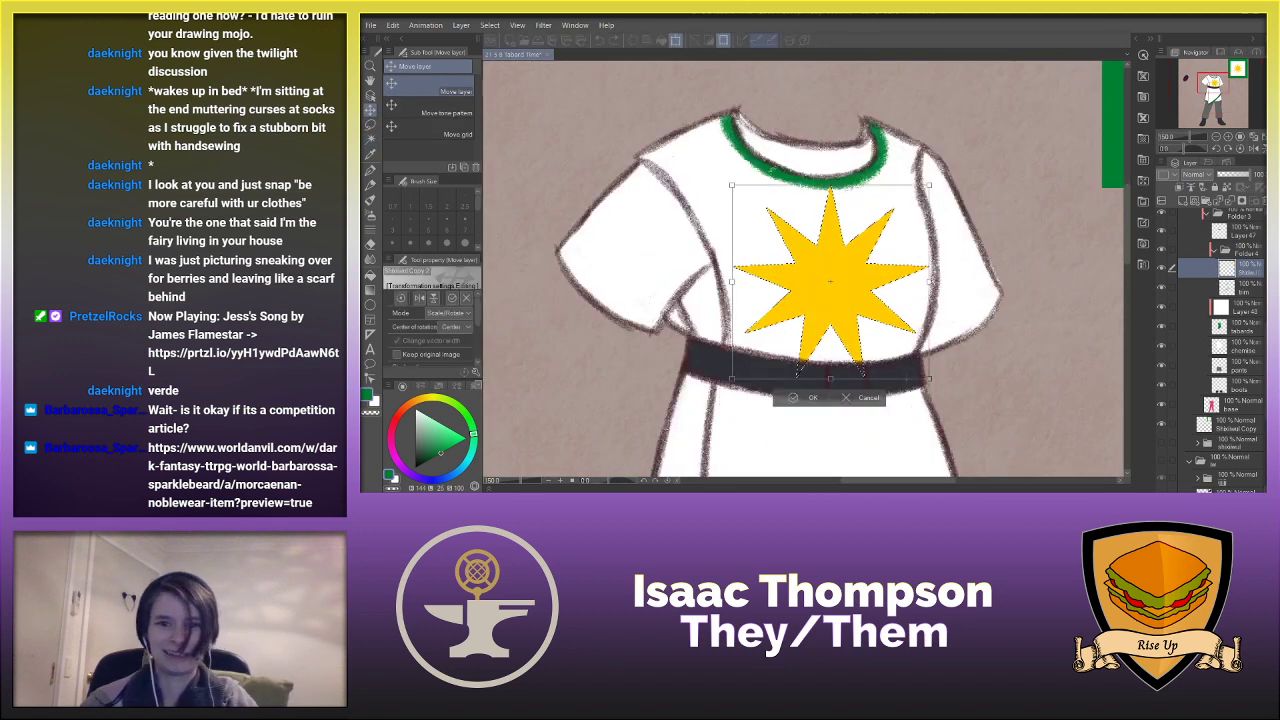
drag(784, 236, 791, 243)
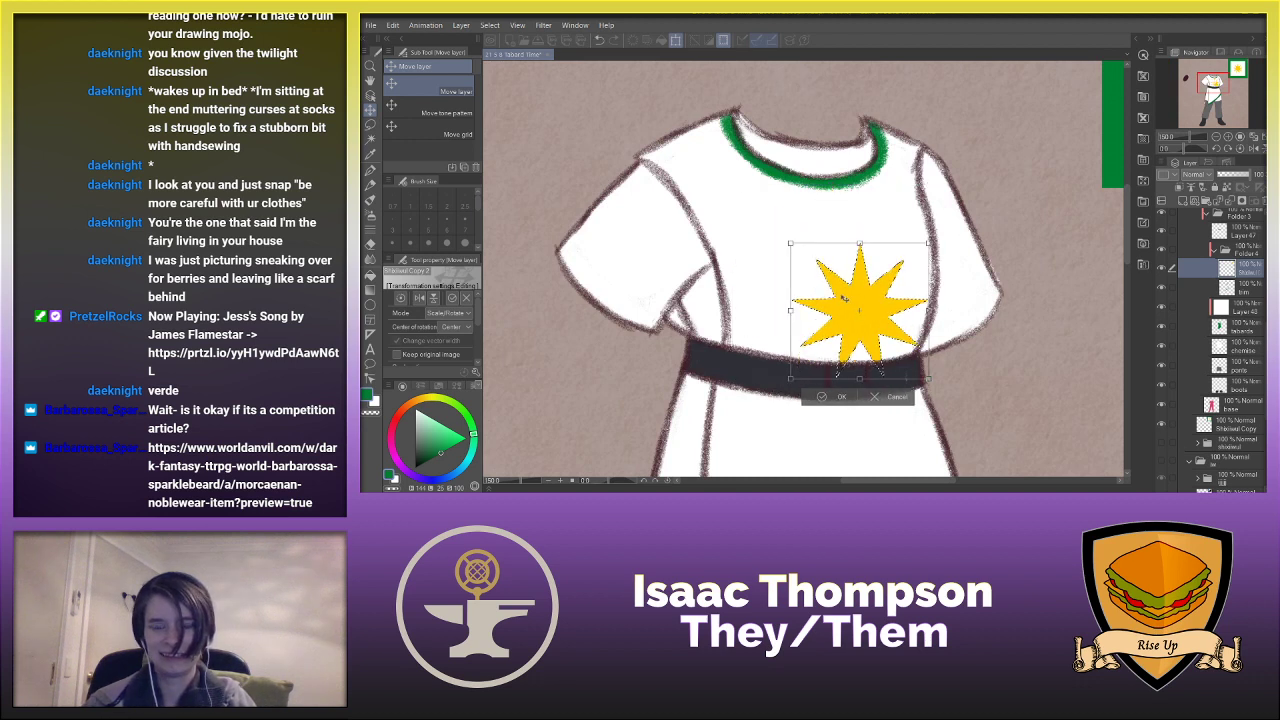
drag(846, 300, 832, 261)
drag(777, 204, 796, 222)
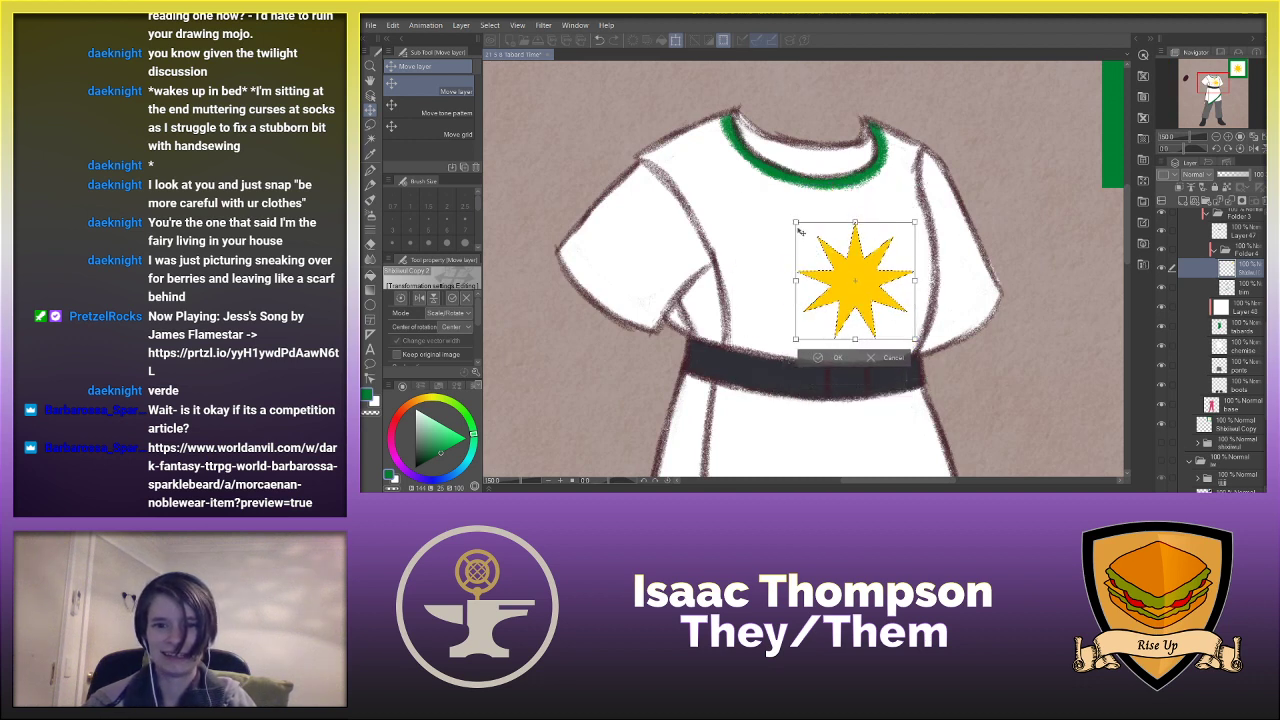
- Distort the star in Perspective mode so its right side slants upward with the chest, and apply the transformation
click(447, 383)
drag(916, 281, 922, 276)
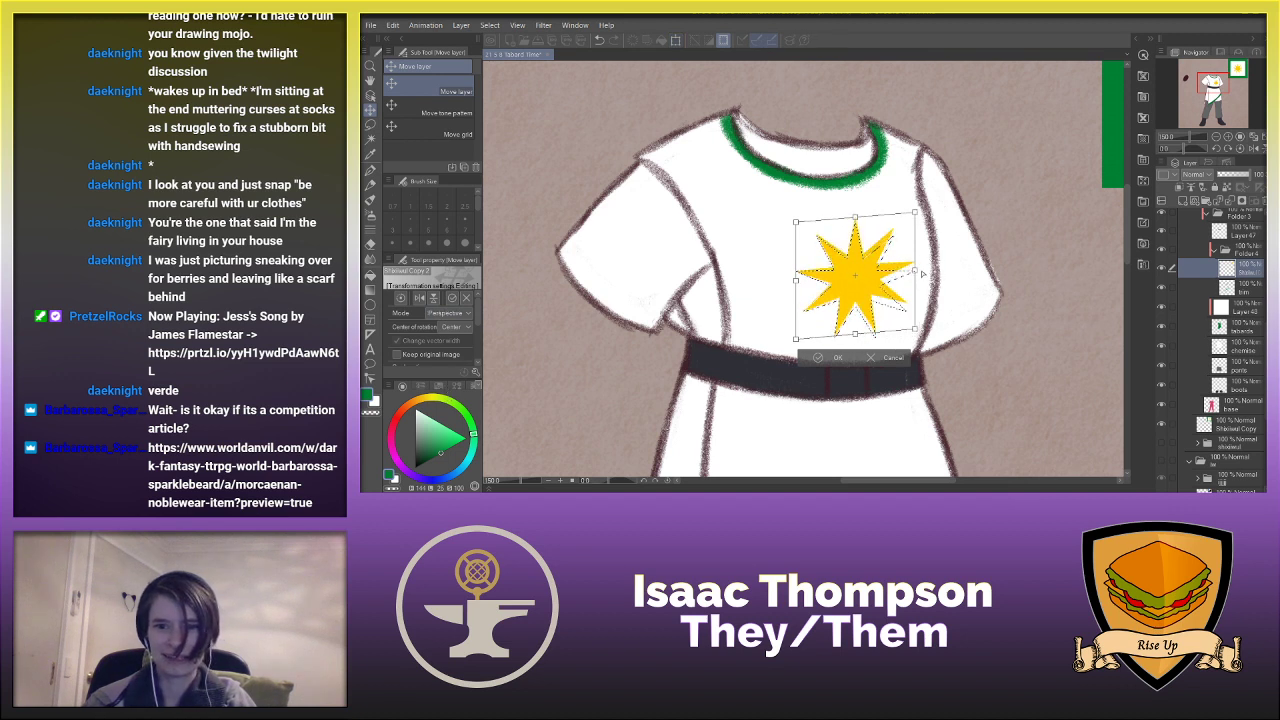
drag(915, 212, 922, 211)
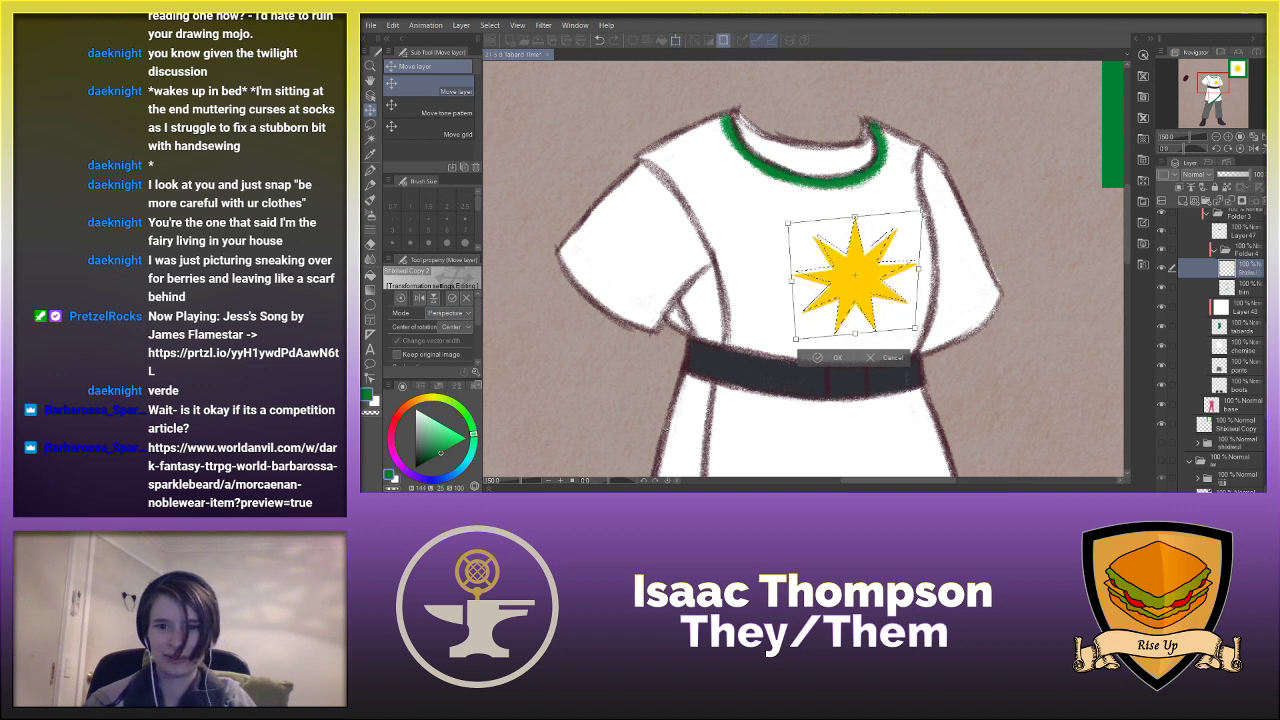
key(ctrl+z)
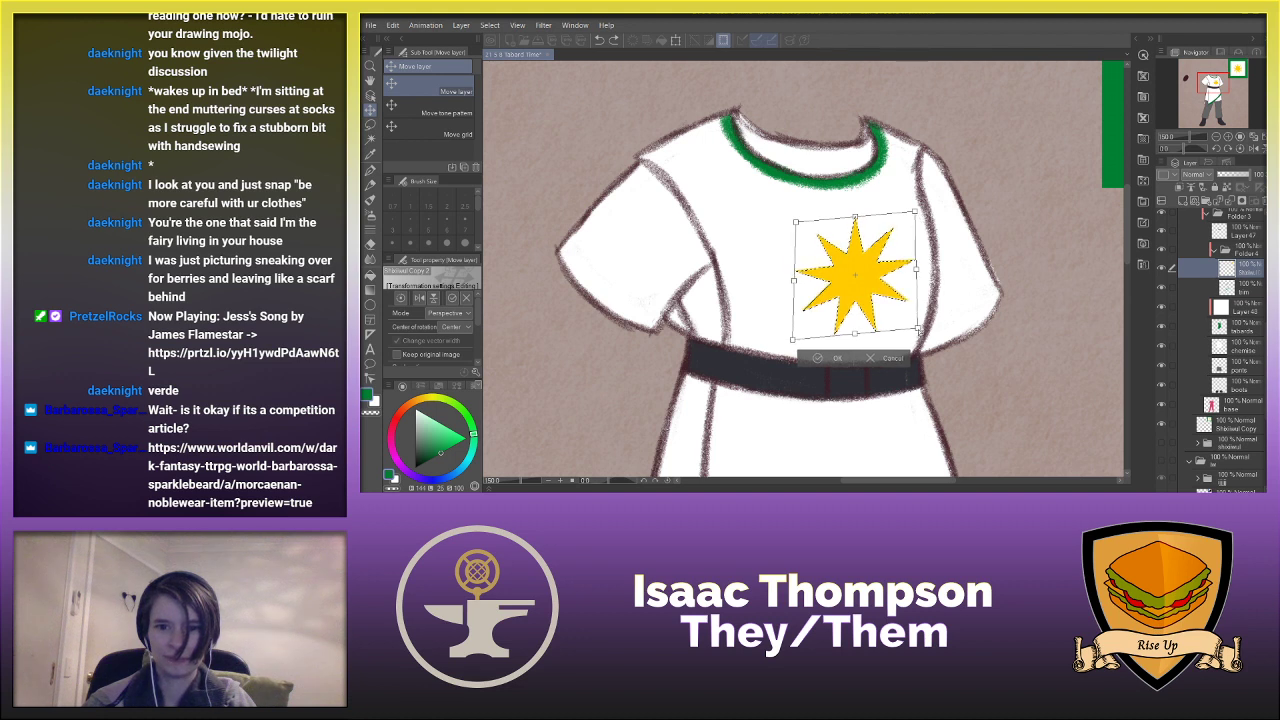
click(915, 228)
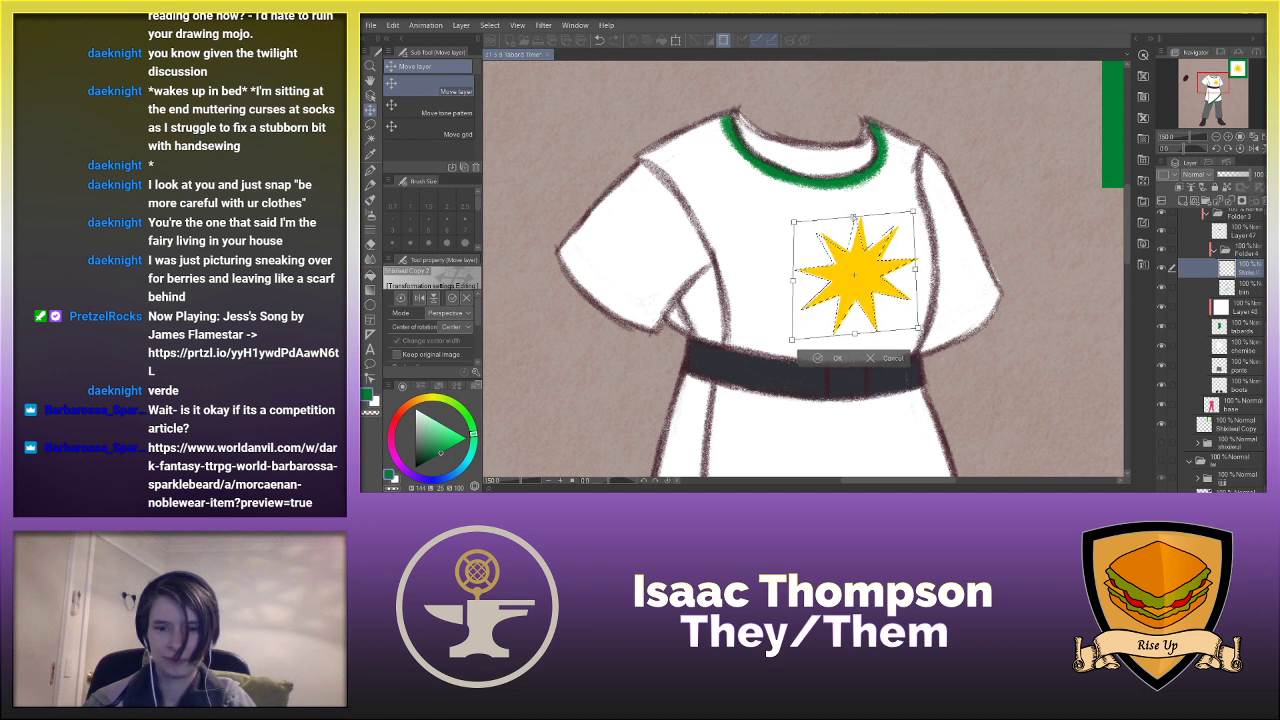
drag(853, 216, 848, 217)
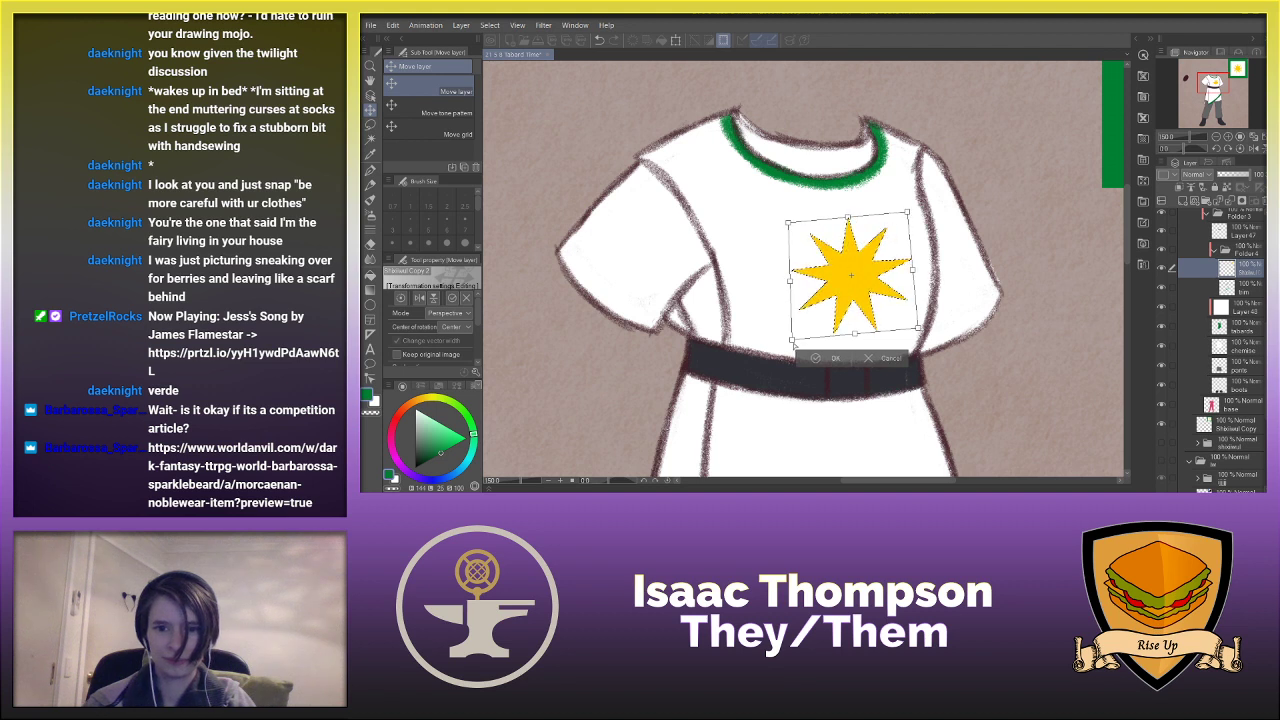
click(815, 366)
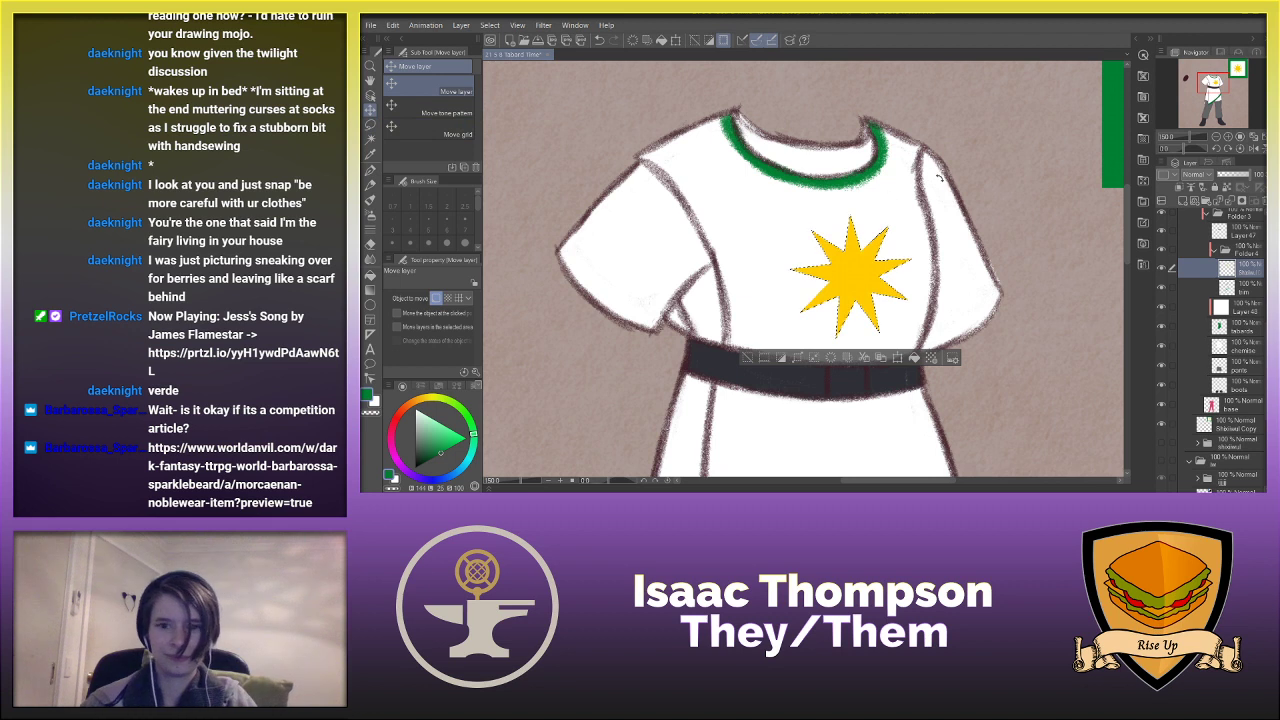
- Rotate the star slightly clockwise, nudge it toward the sleeve seam, deselect it and check it on the full figure
key(ctrl+t)
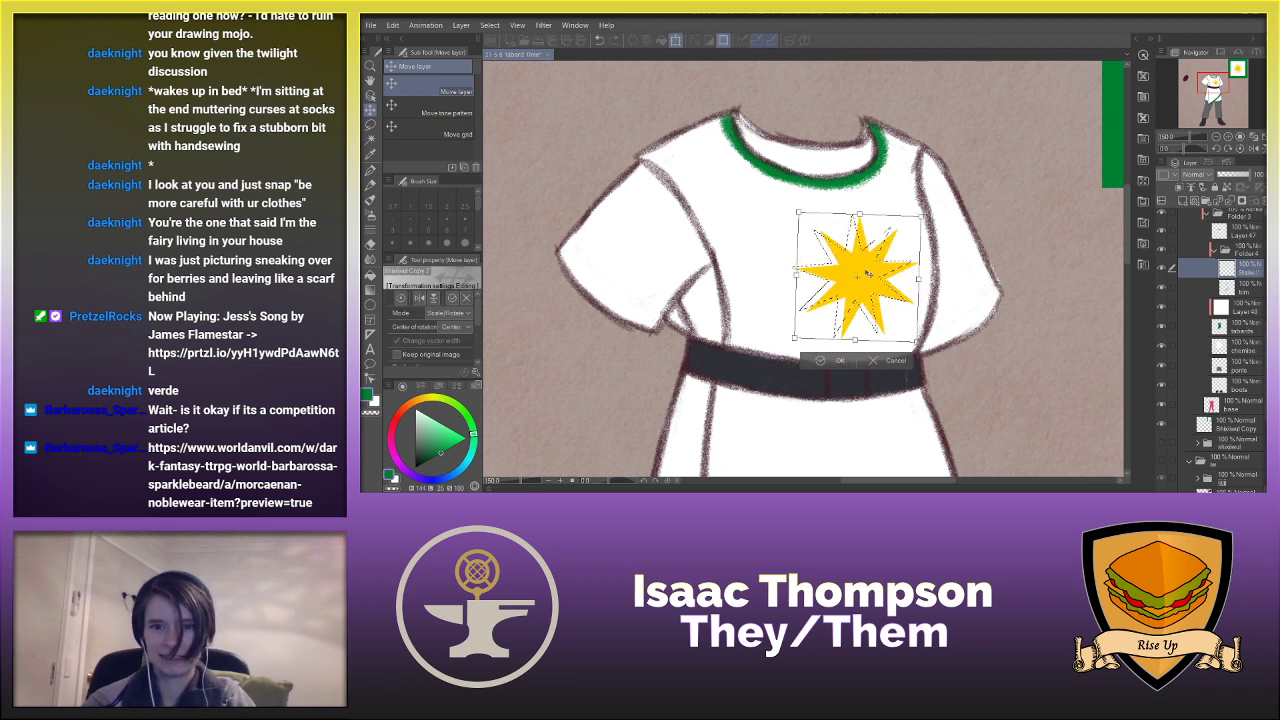
click(828, 357)
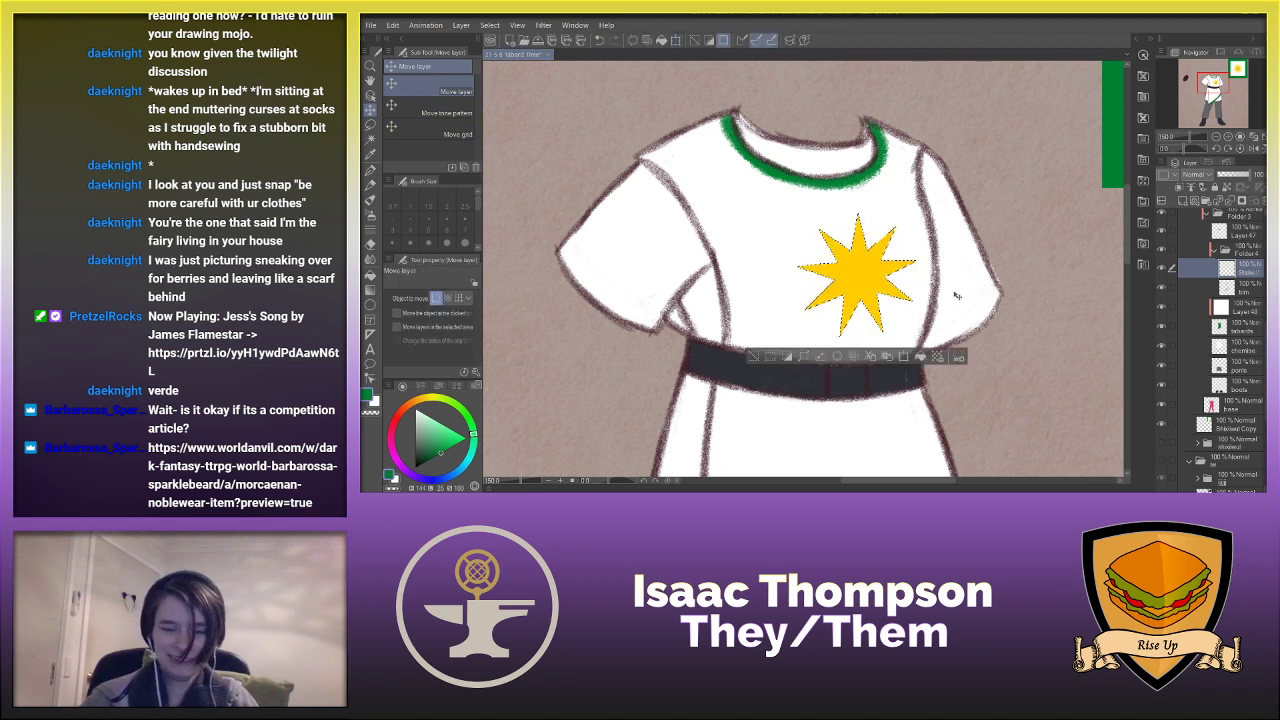
key(ctrl+0)
key(m)
key(ctrl+d)
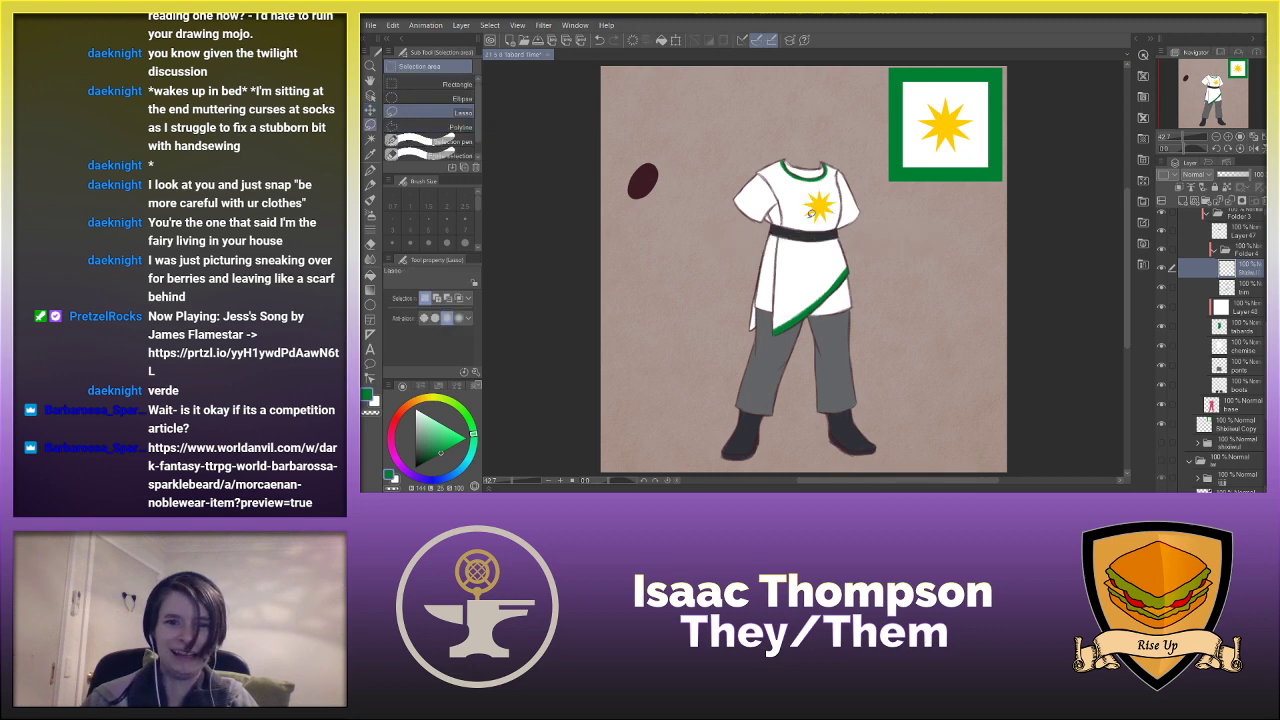
scroll(843, 181, up, 5)
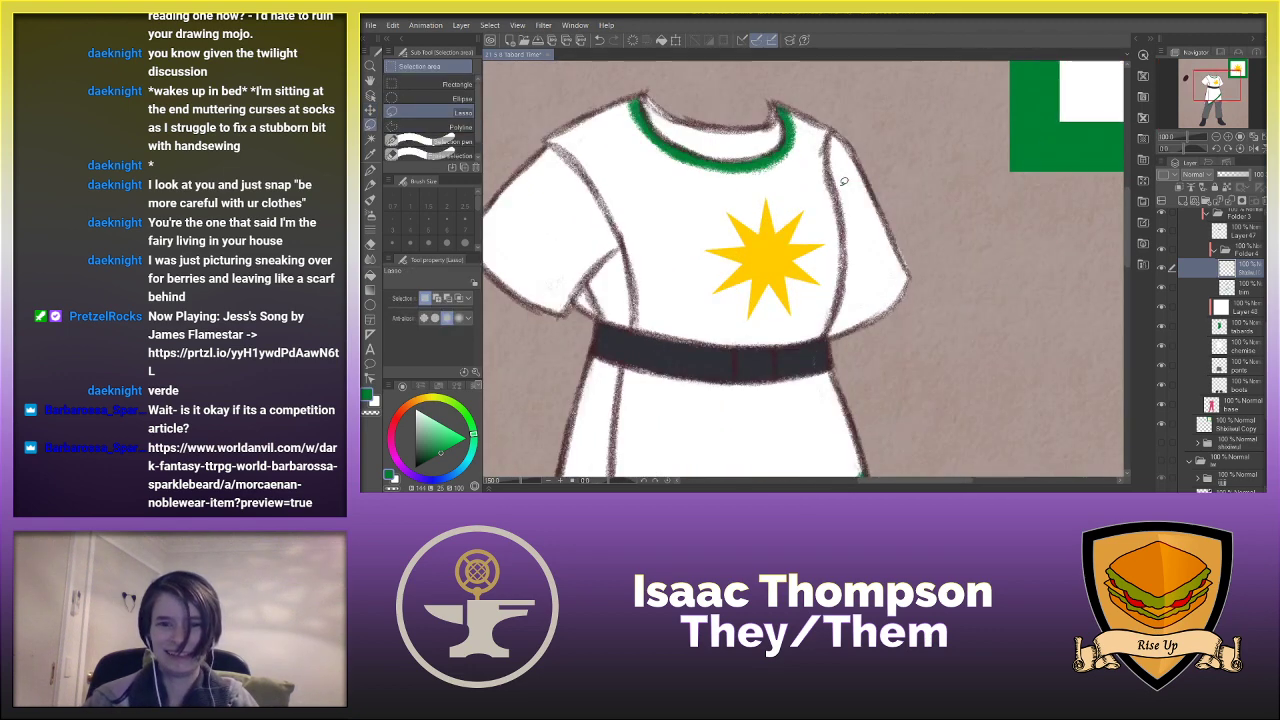
key(ctrl+0)
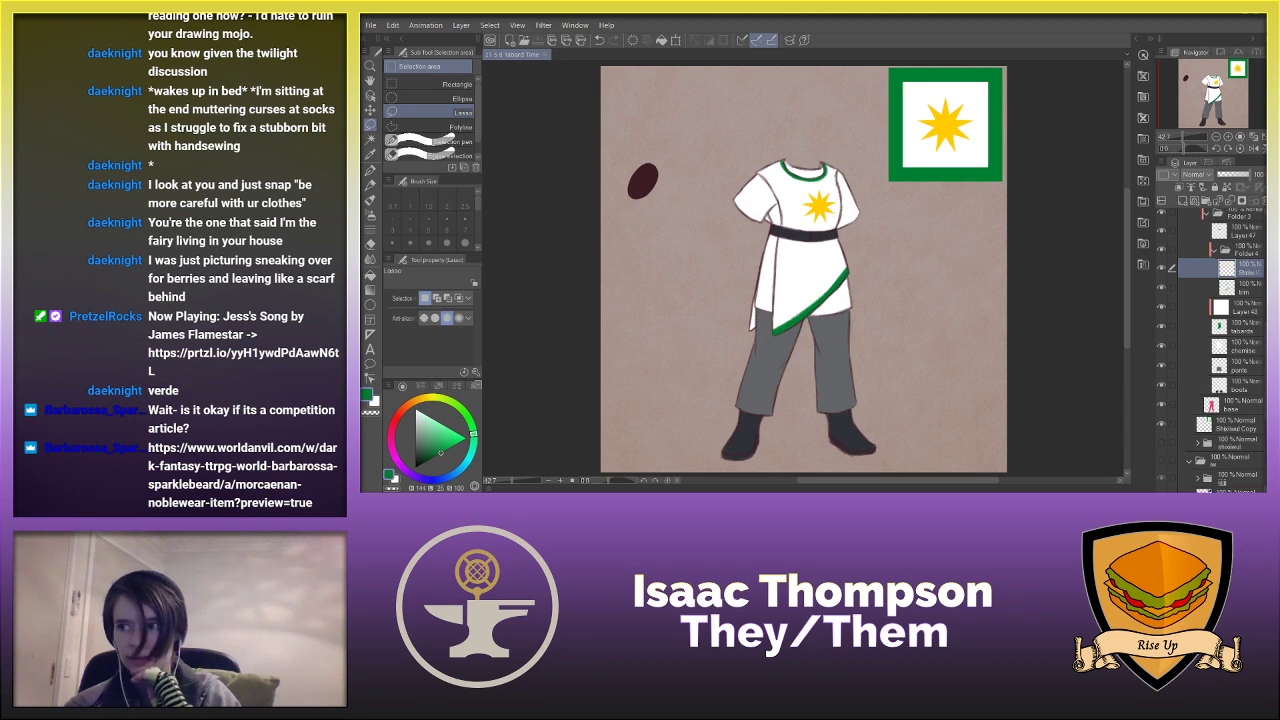
- Switch to the browser and read the quote and introductory paragraph of the Morcaenan Noblewear article on World Anvil
key(alt+Tab)
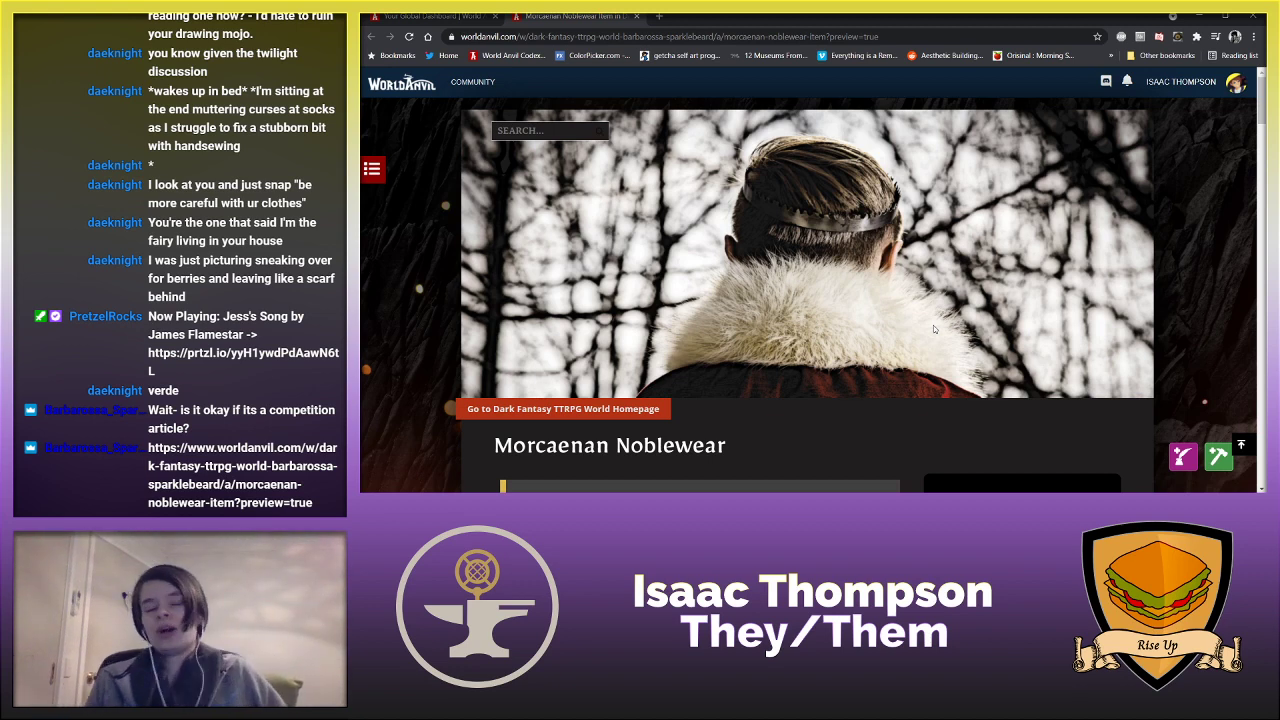
scroll(806, 285, down, 2)
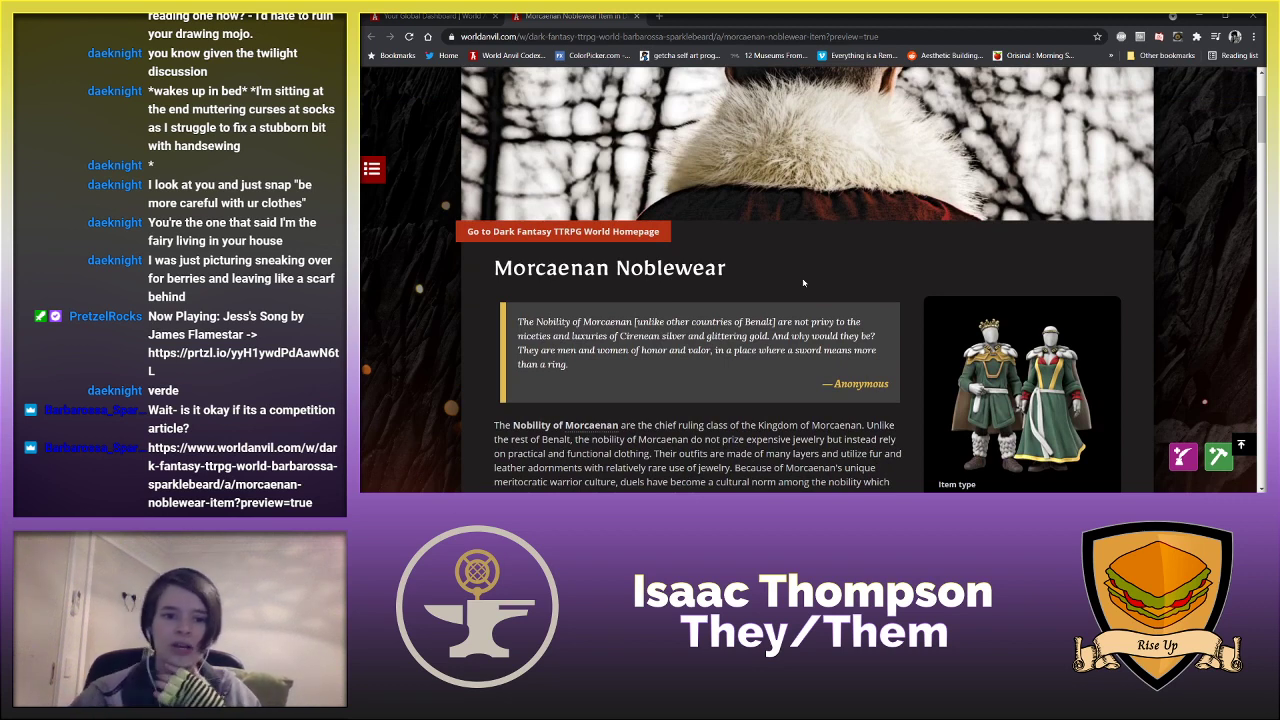
mouse_move(600, 428)
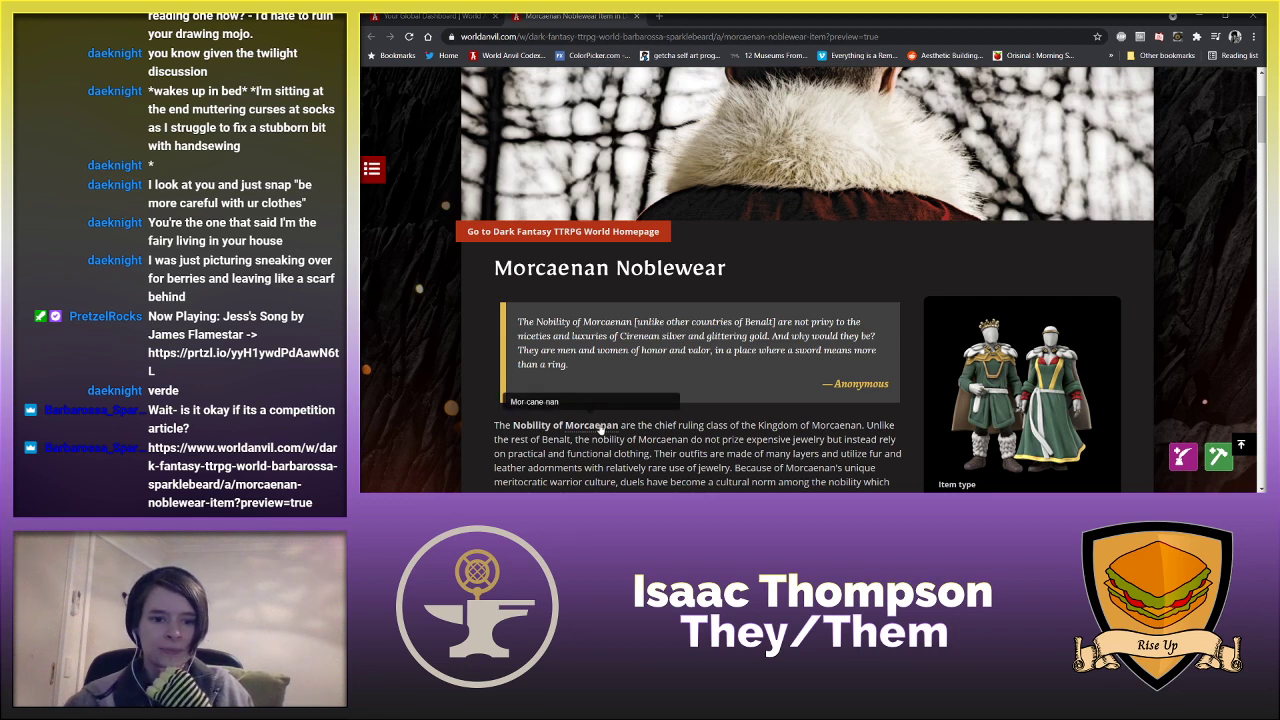
scroll(693, 333, down, 2)
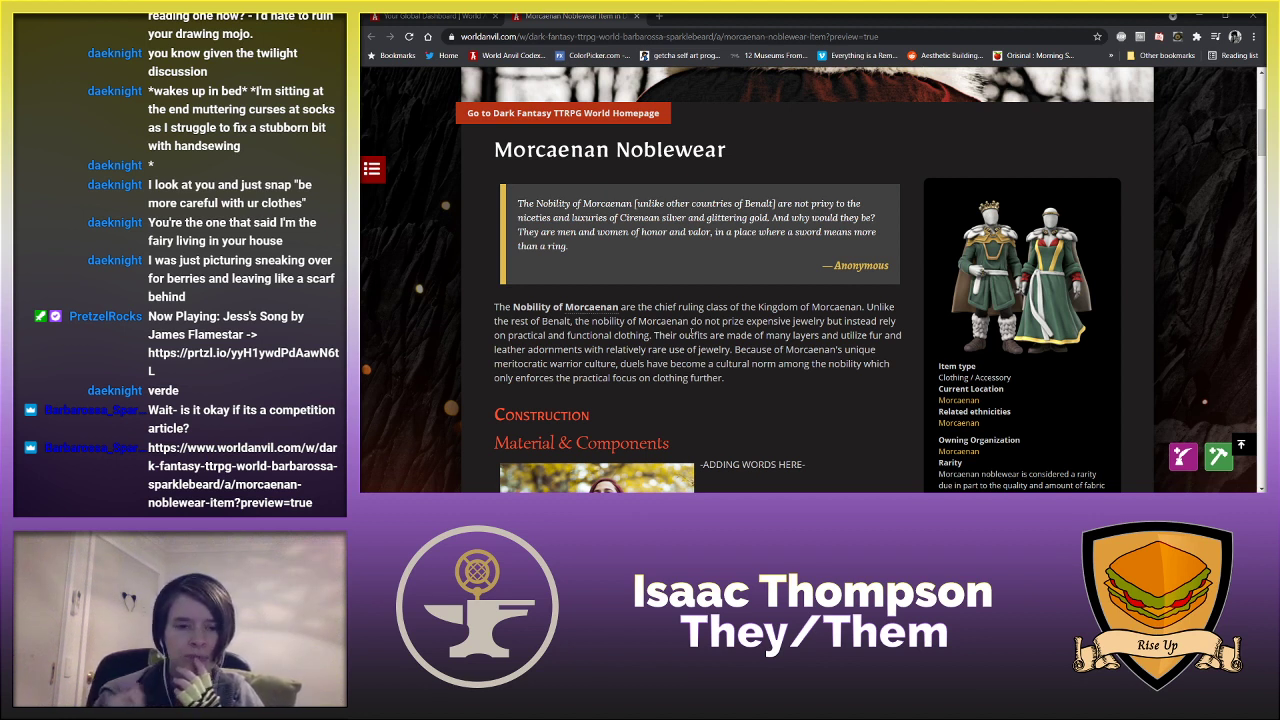
scroll(735, 244, down, 1)
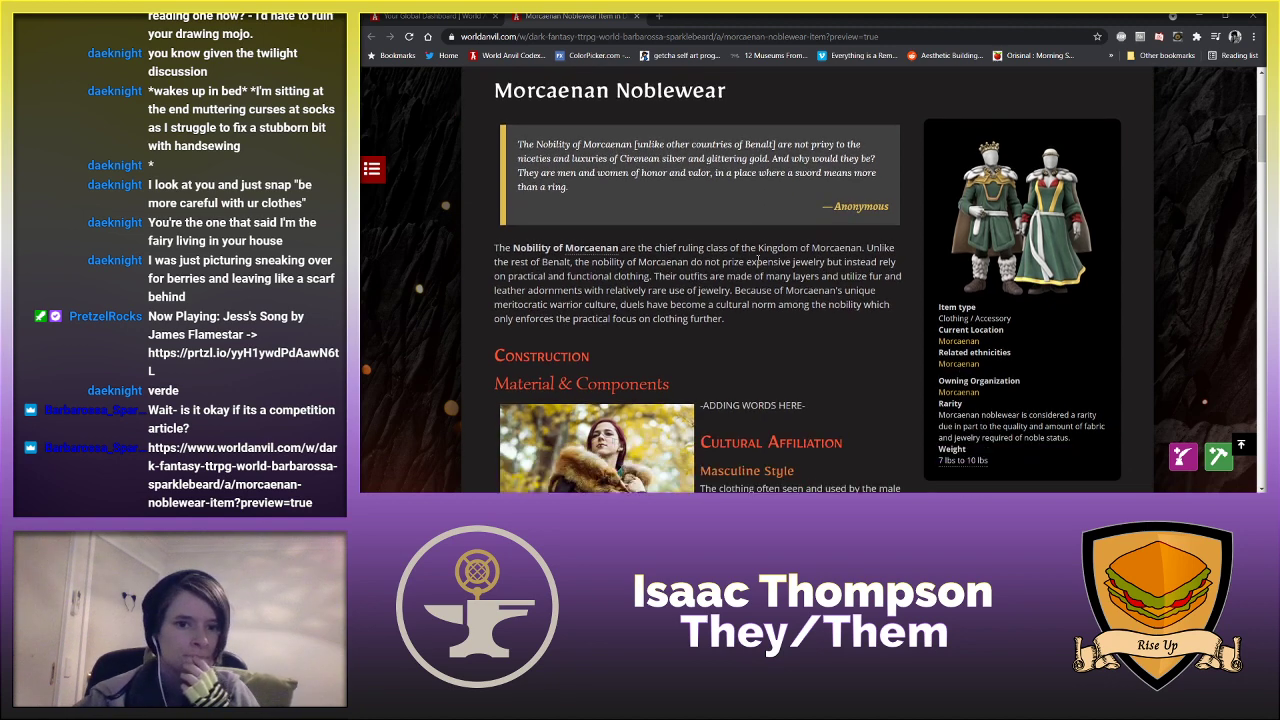
scroll(700, 260, up, 1)
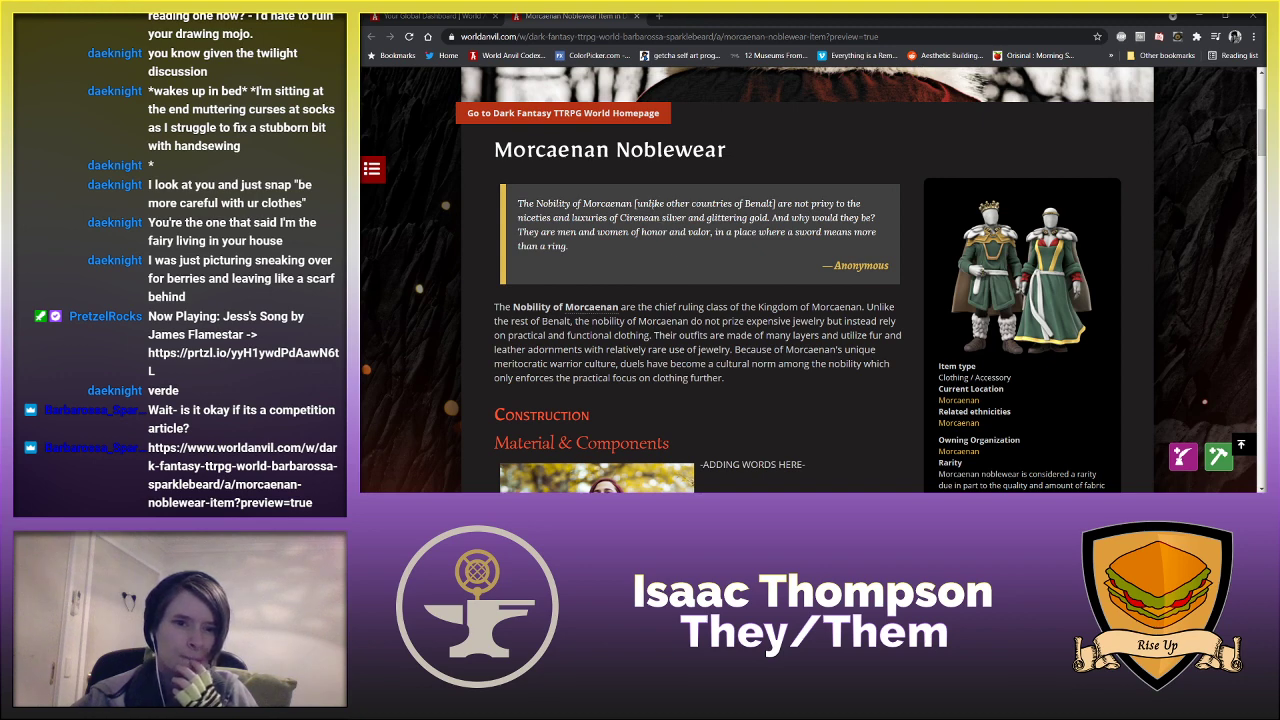
scroll(640, 320, down, 2)
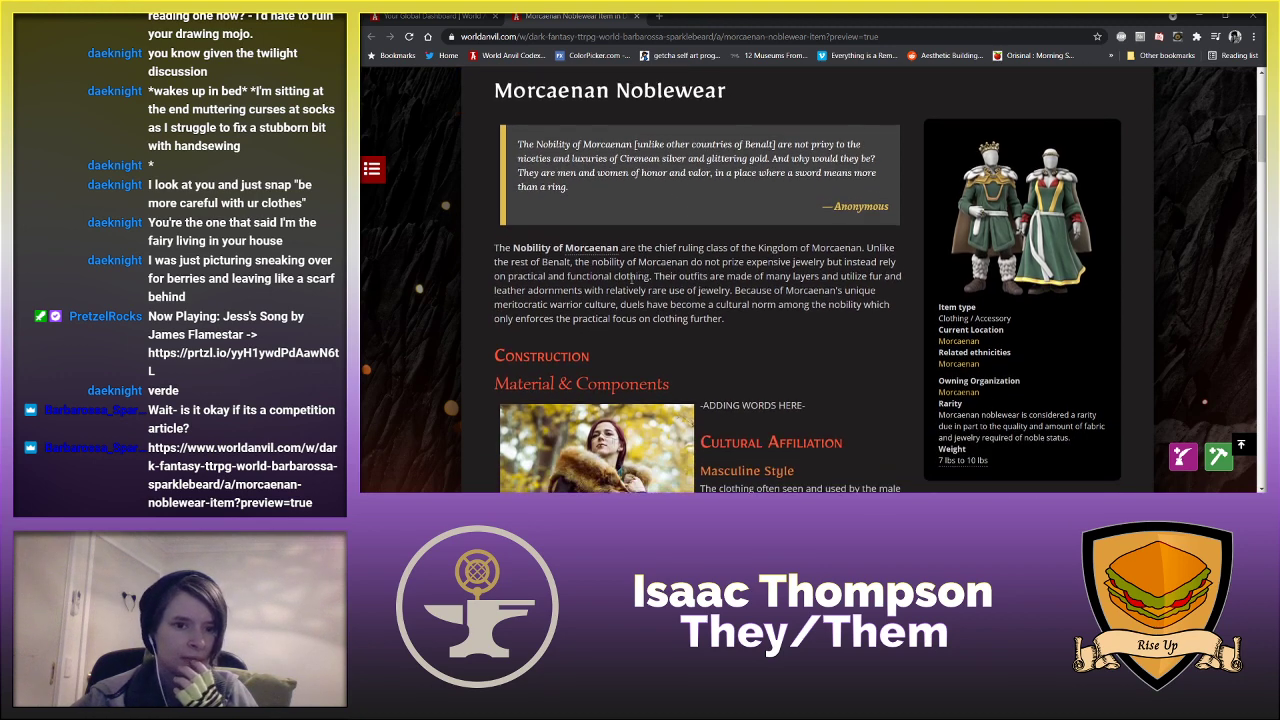
scroll(632, 278, down, 2)
scroll(679, 308, up, 2)
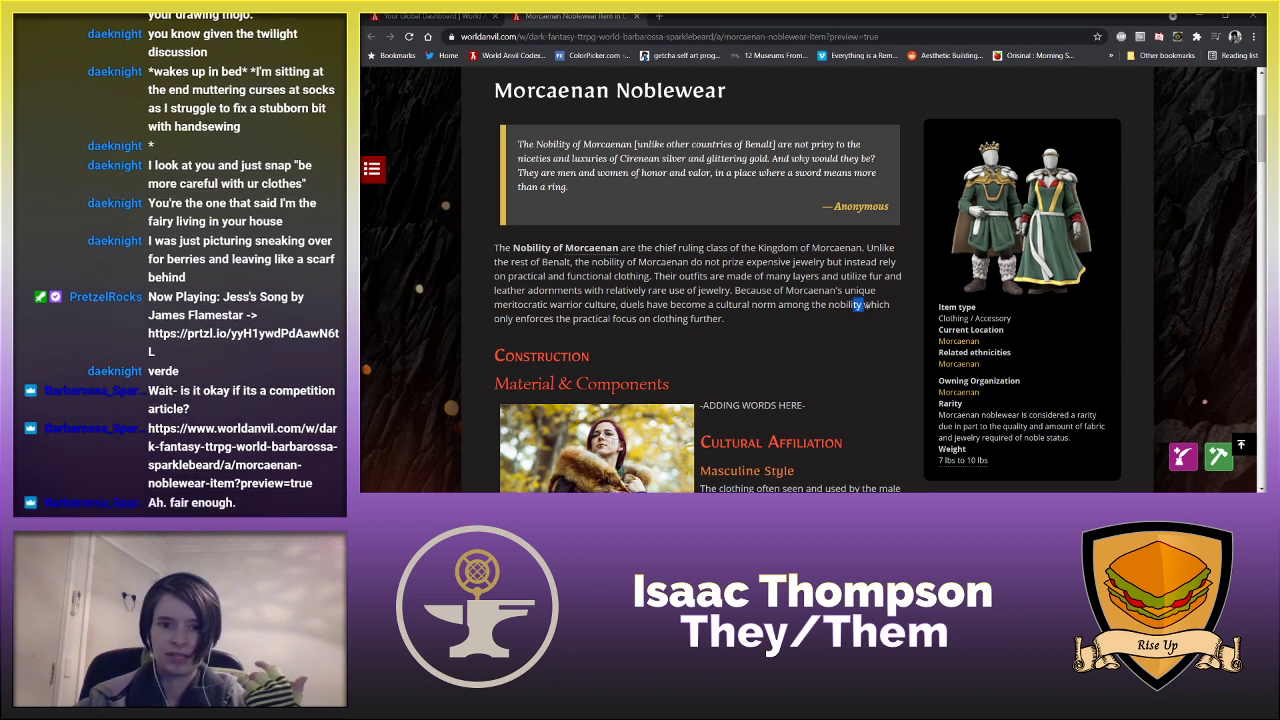
drag(852, 305, 872, 305)
click(855, 328)
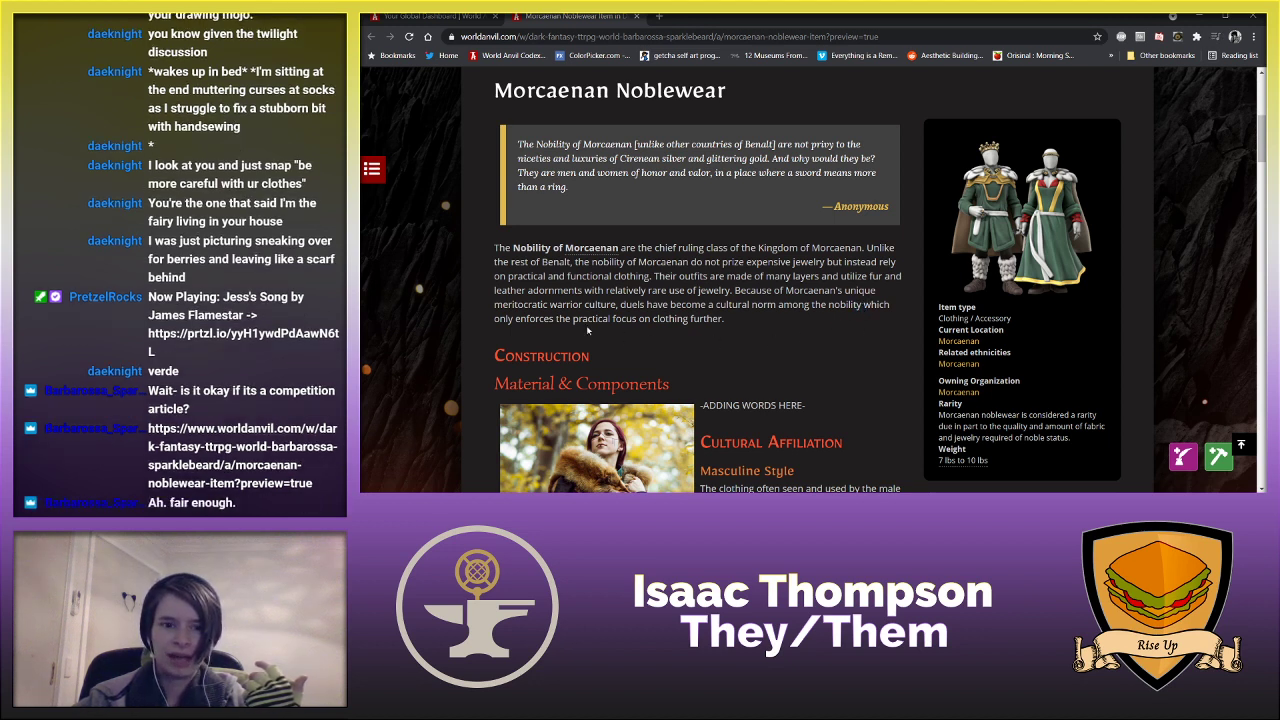
drag(617, 304, 632, 305)
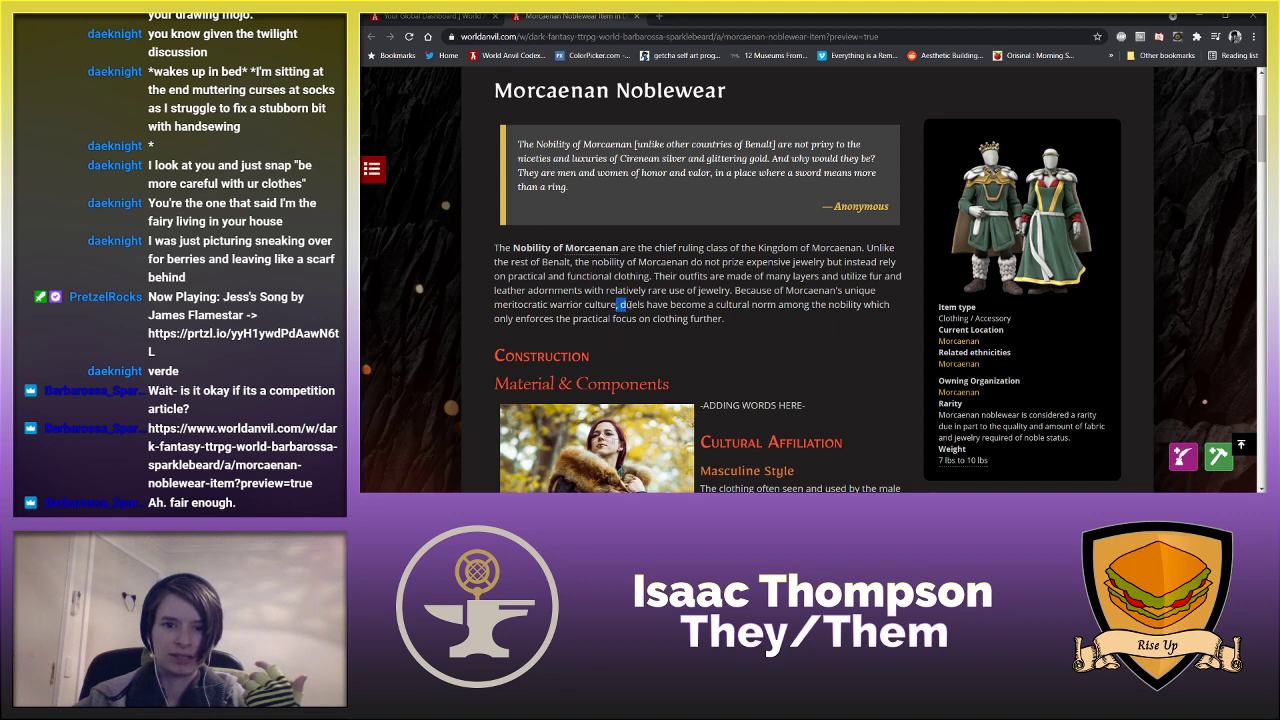
click(780, 311)
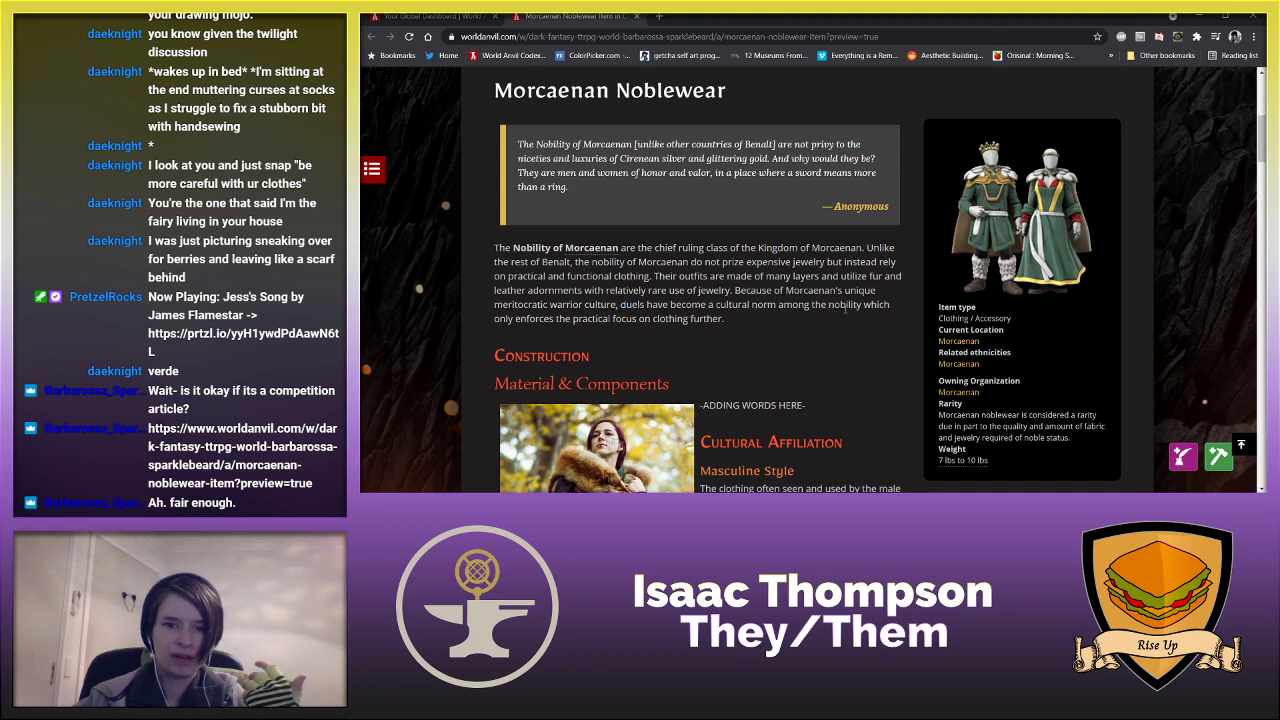
- Skim the Morcaenan Noblewear article as far as Dueling Garb and read the first Masculine Style paragraph beside the costume photo
scroll(725, 338, down, 1)
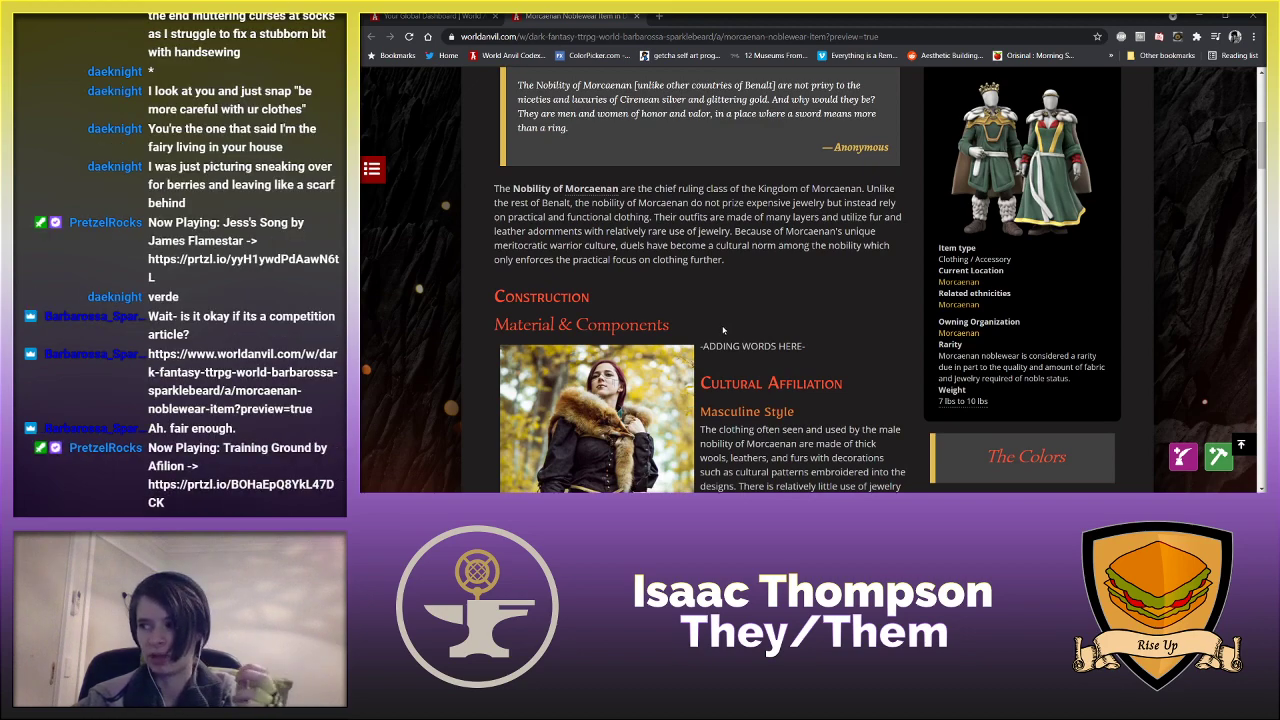
scroll(723, 330, down, 2)
scroll(733, 250, down, 3)
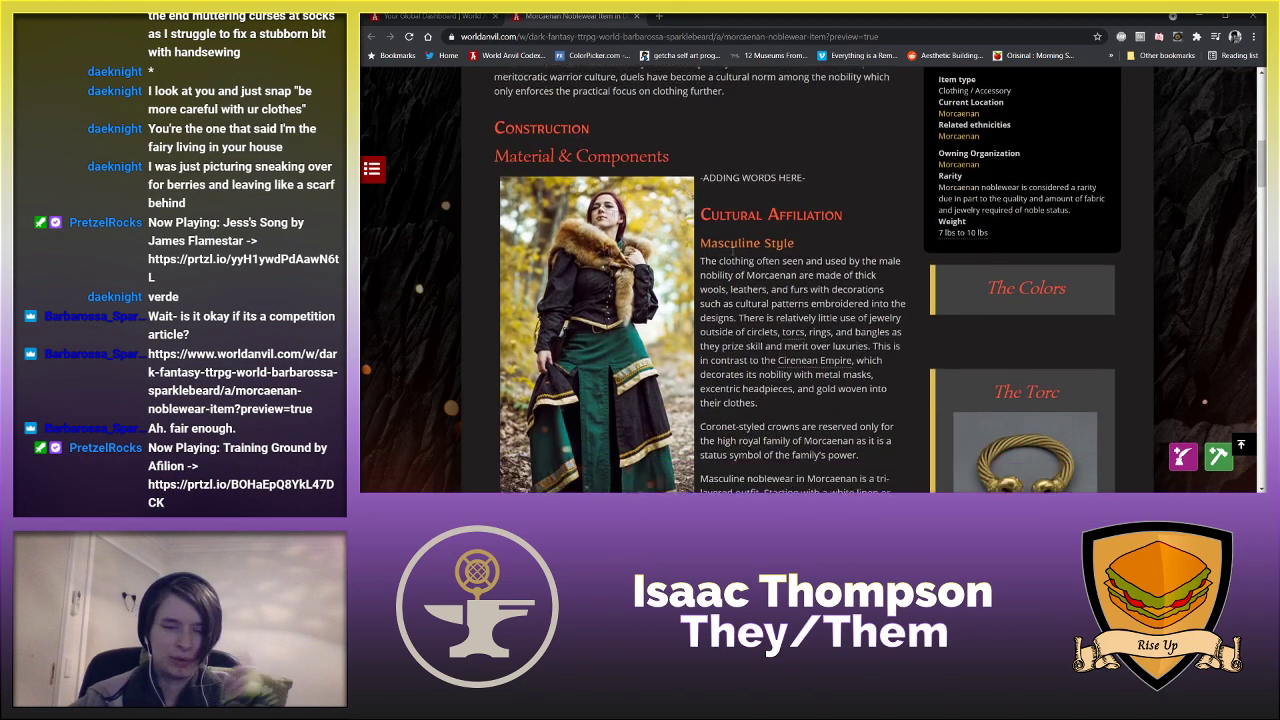
scroll(736, 262, up, 1)
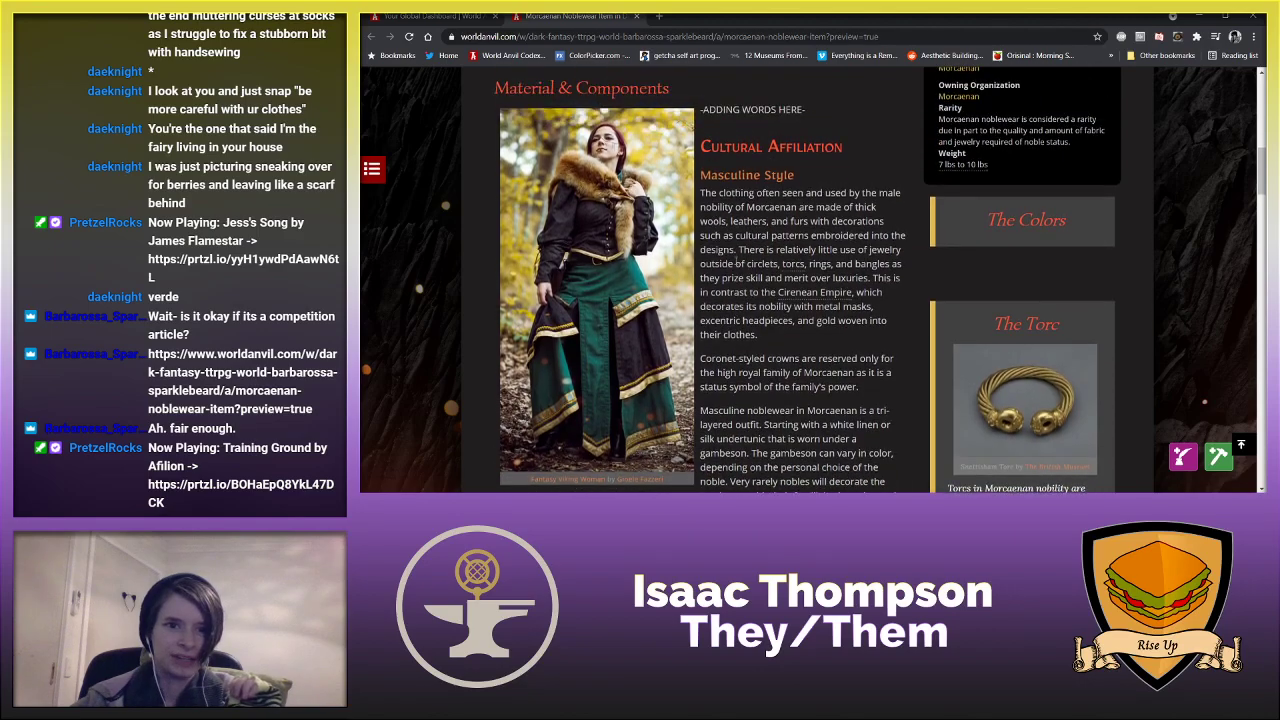
scroll(720, 262, down, 10)
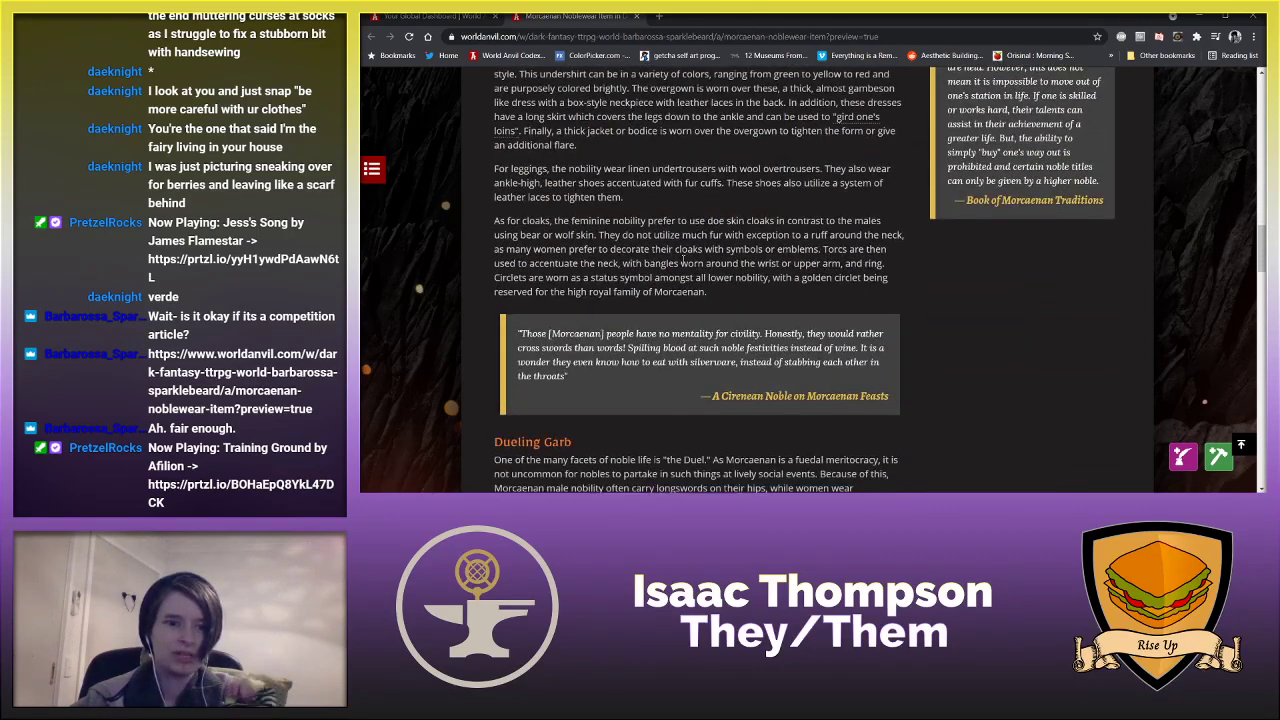
scroll(683, 260, up, 10)
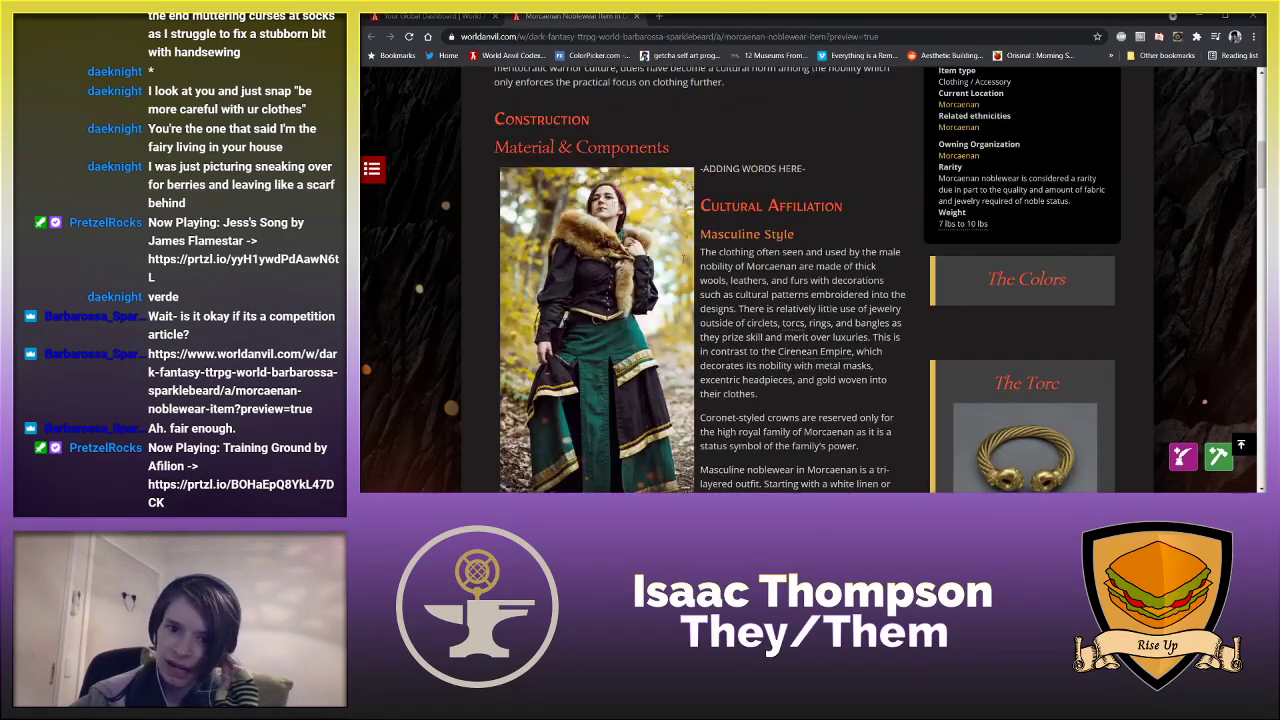
scroll(683, 253, up, 2)
scroll(683, 258, down, 2)
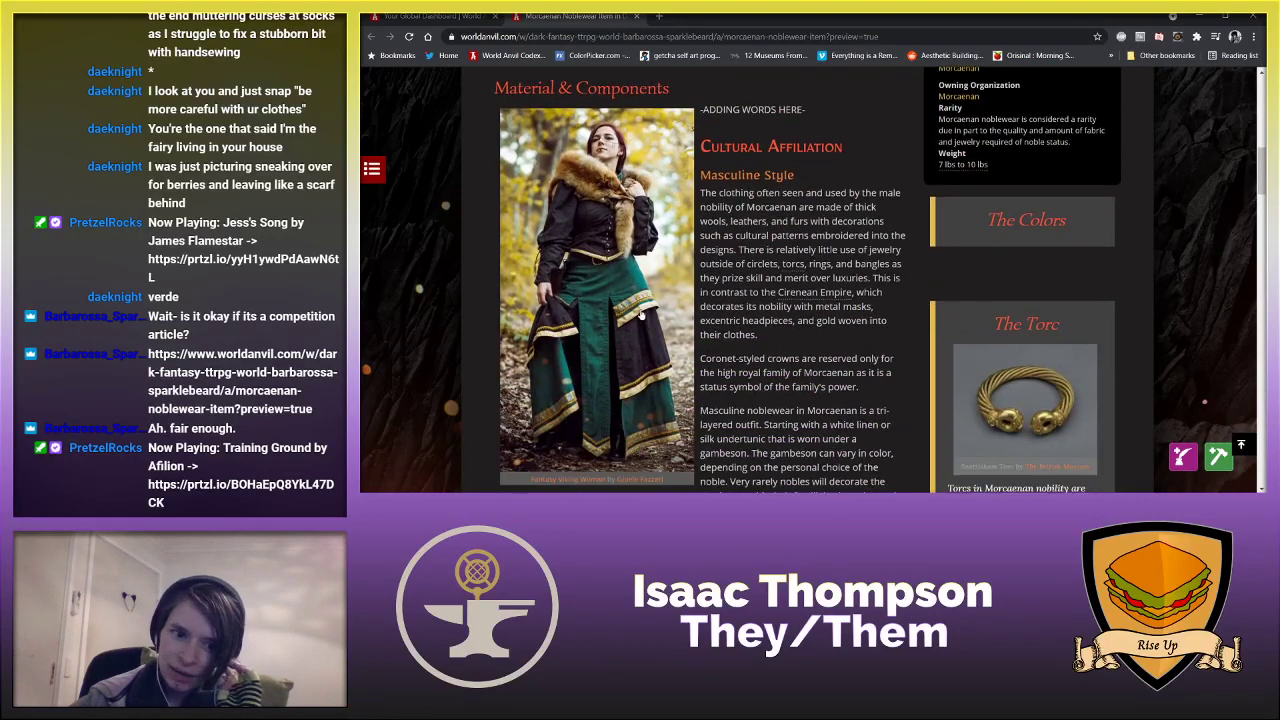
scroll(745, 262, up, 2)
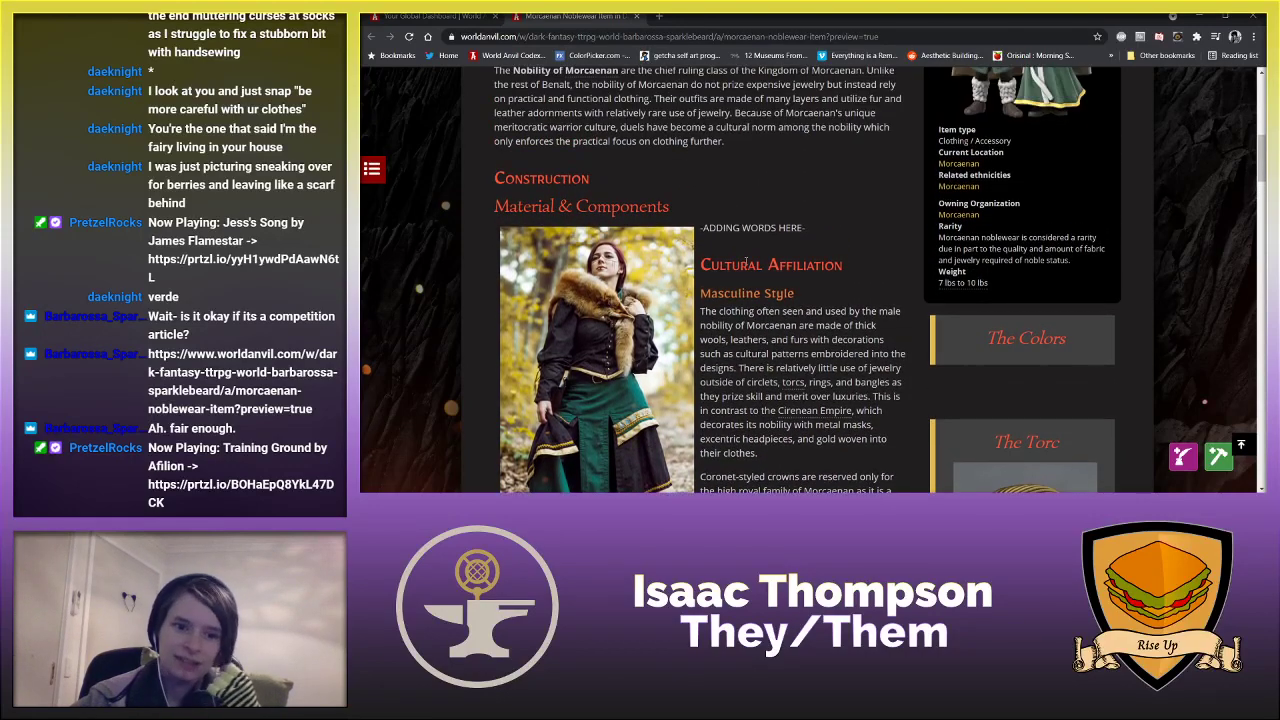
scroll(745, 262, down, 2)
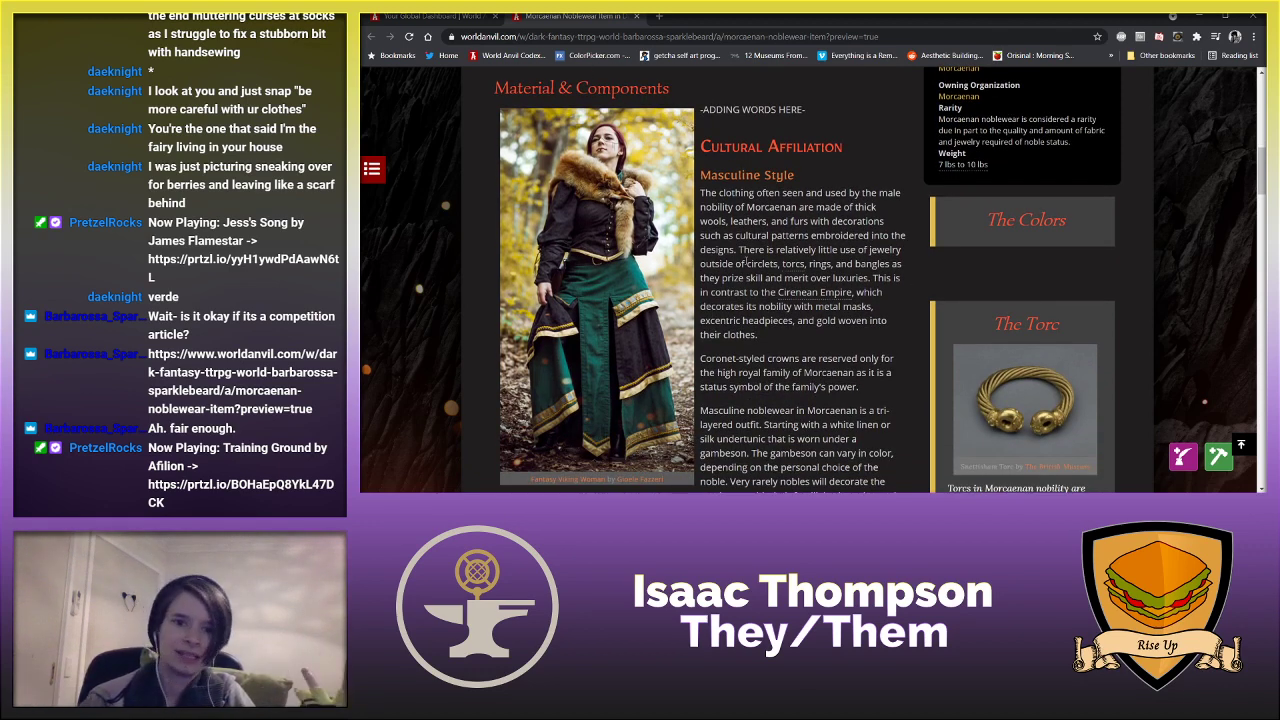
scroll(747, 262, down, 1)
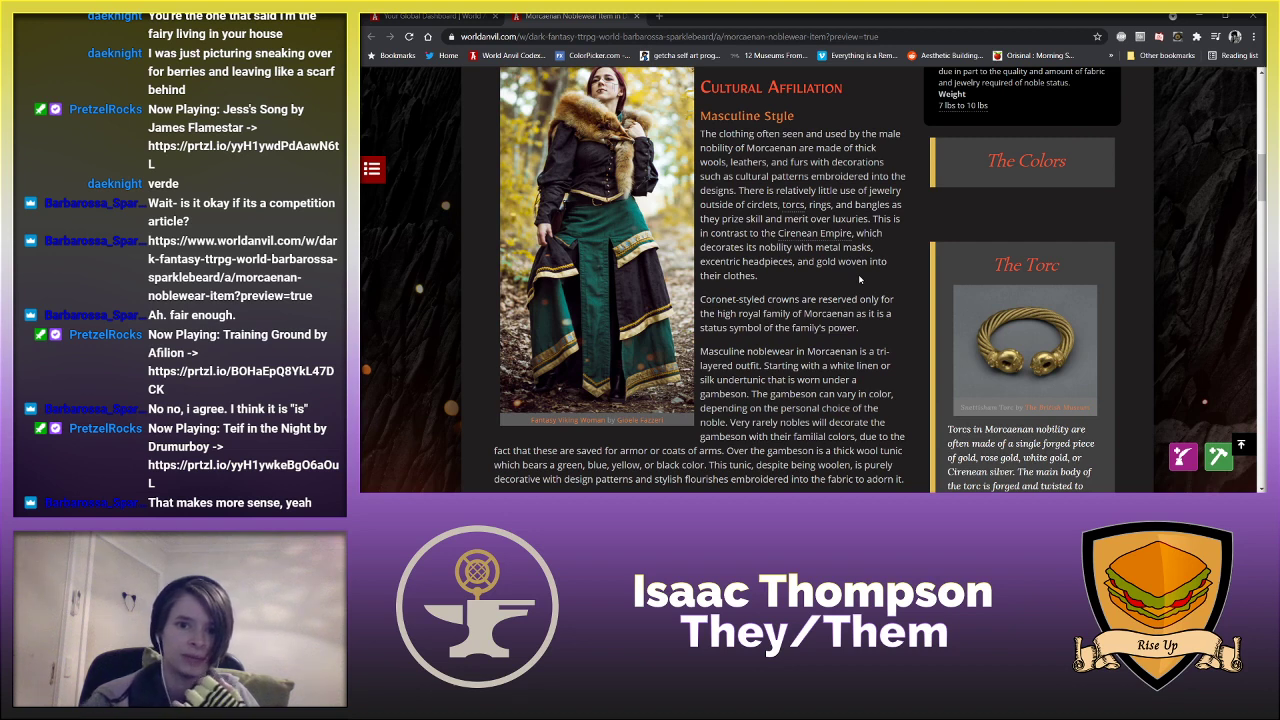
- Check the spelling of "eccentric" through search suggestions in a new tab, close it and highlight "exc" in the article's word "excentric"
mouse_move(794, 207)
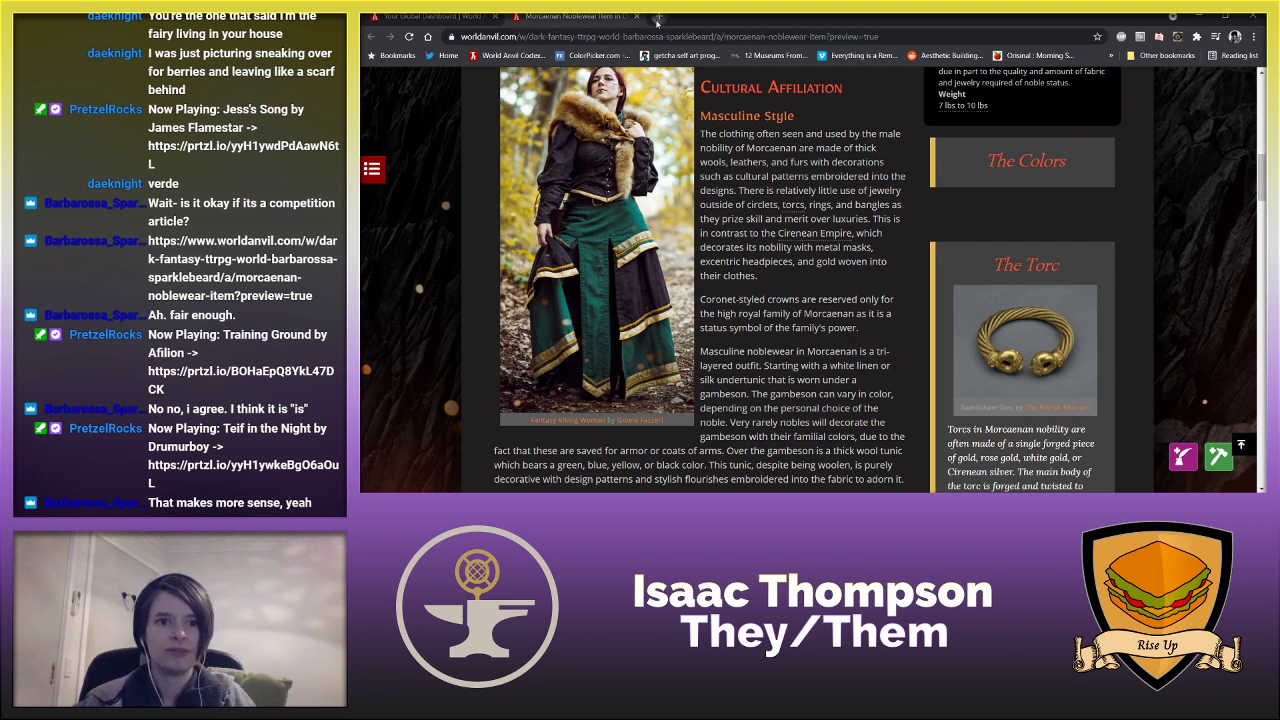
click(659, 17)
text(ecce)
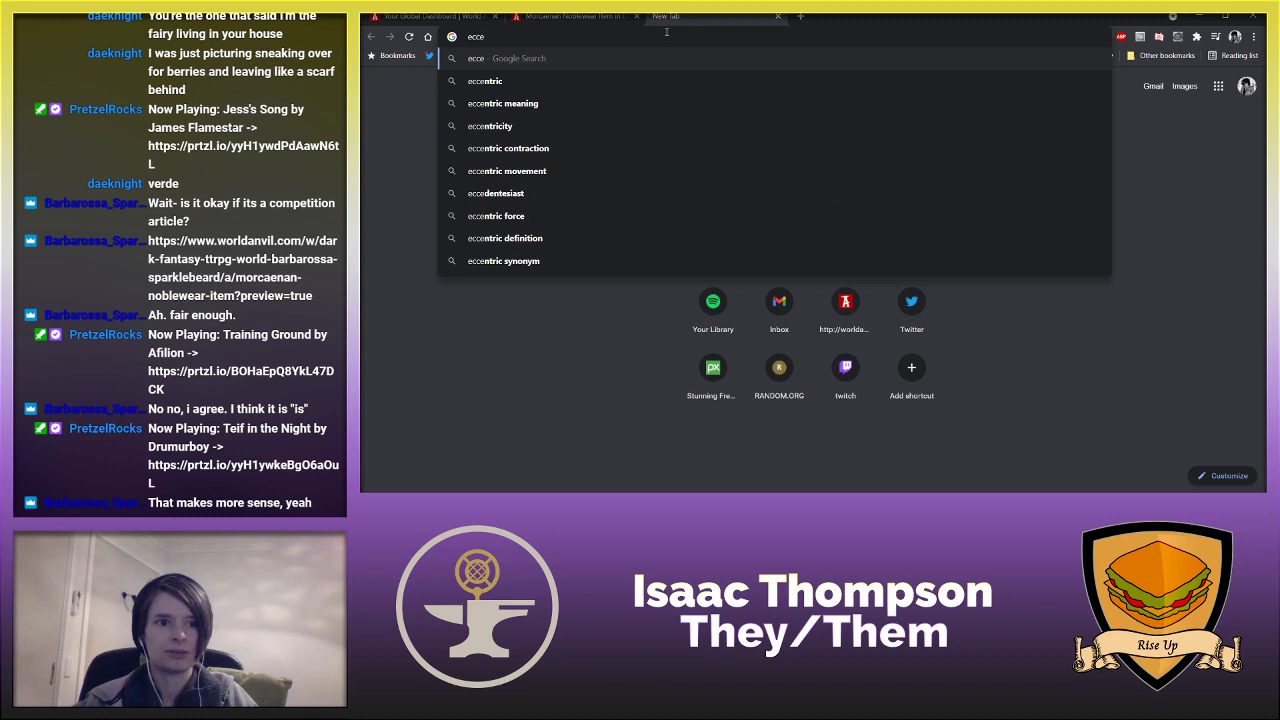
key(ctrl+w)
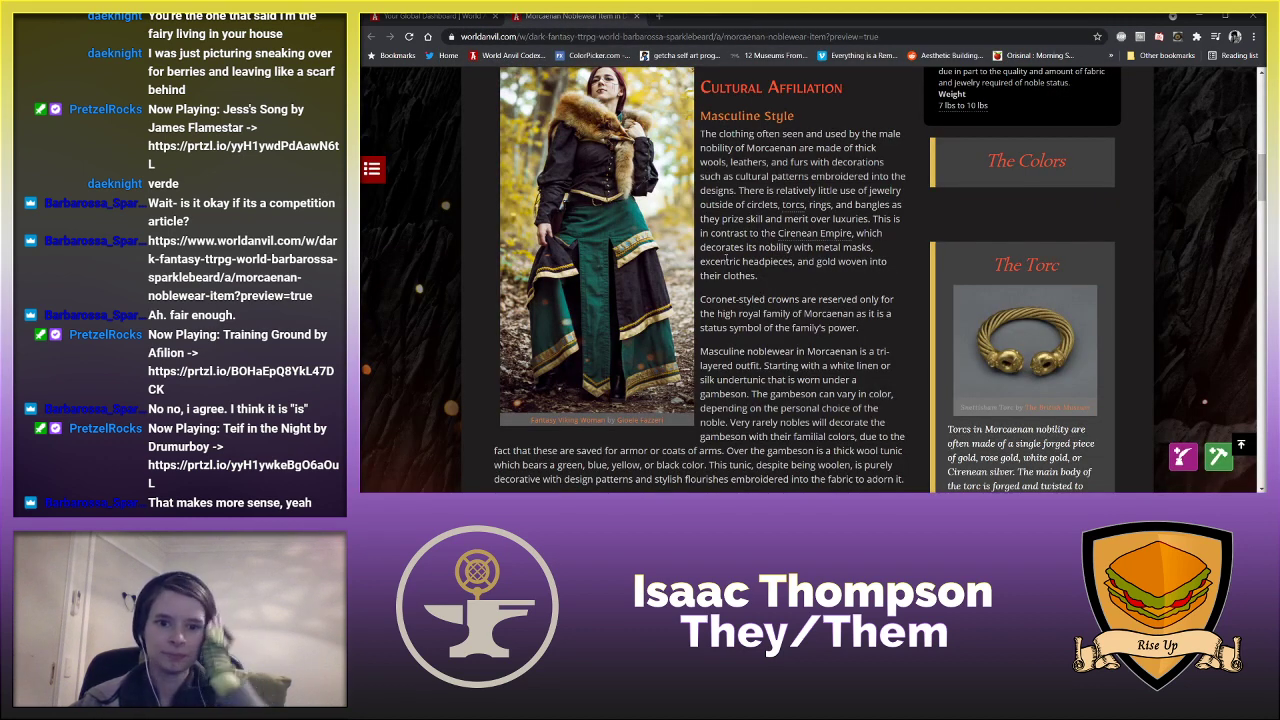
drag(701, 262, 716, 262)
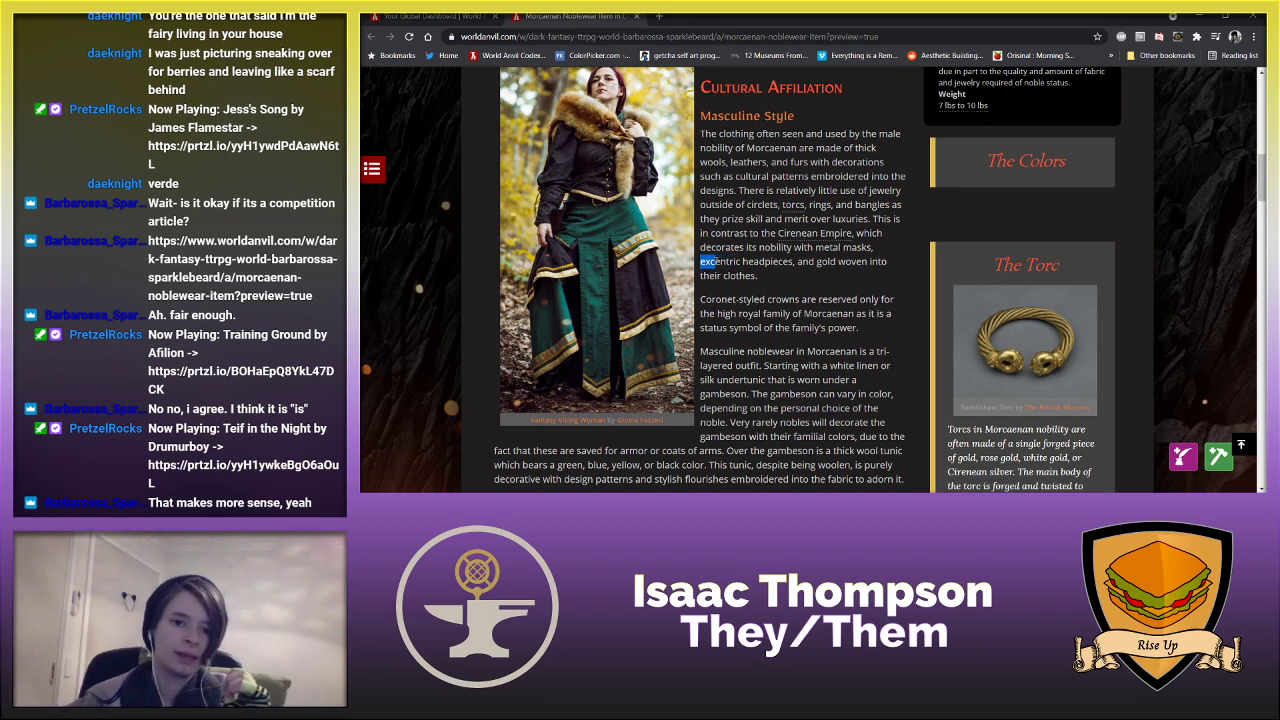
click(716, 262)
- Read the three-layered masculine outfit paragraph, highlighting "embroidered", "decorative" and "to adorn it" in its closing sentence, and clear the selection
mouse_move(804, 239)
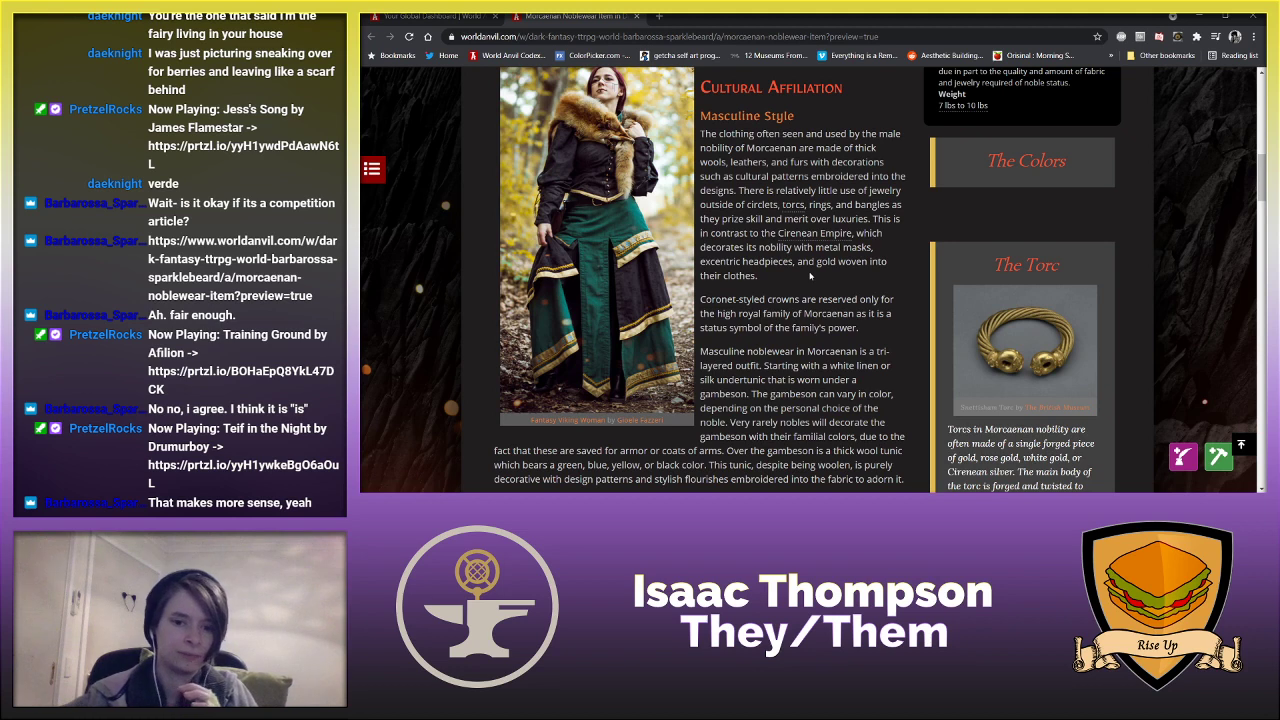
scroll(810, 277, down, 2)
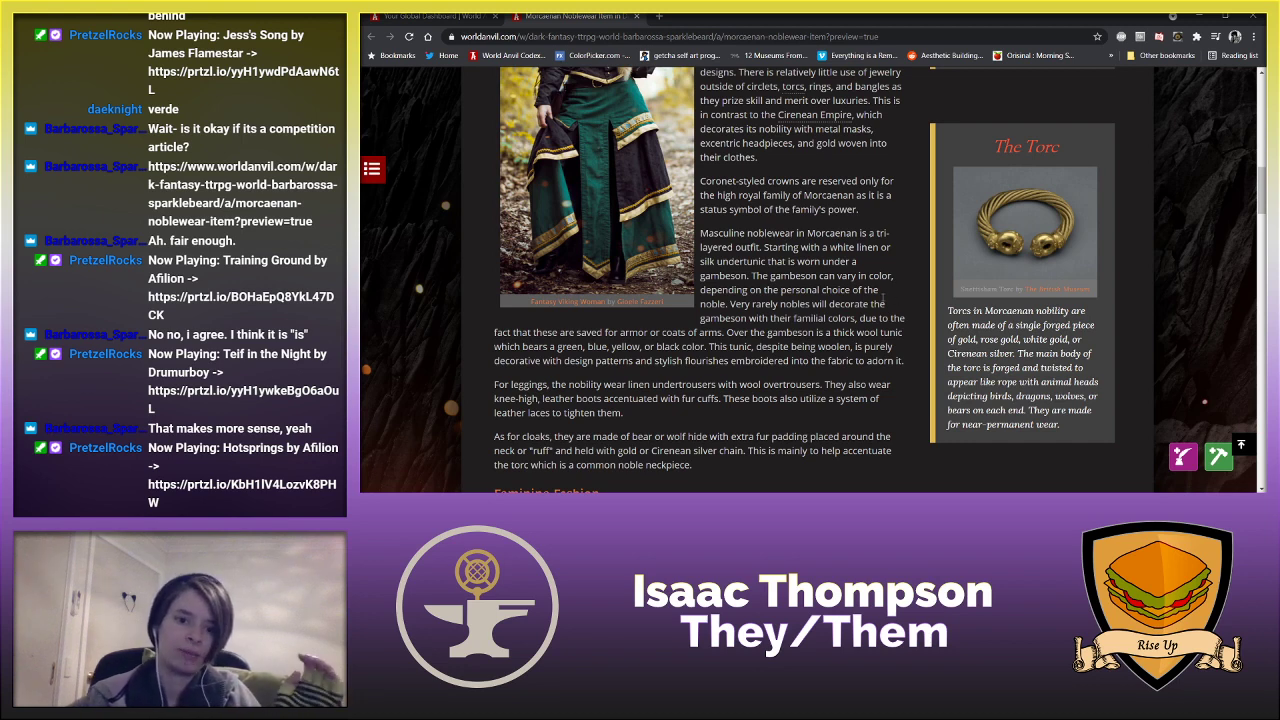
drag(709, 346, 906, 365)
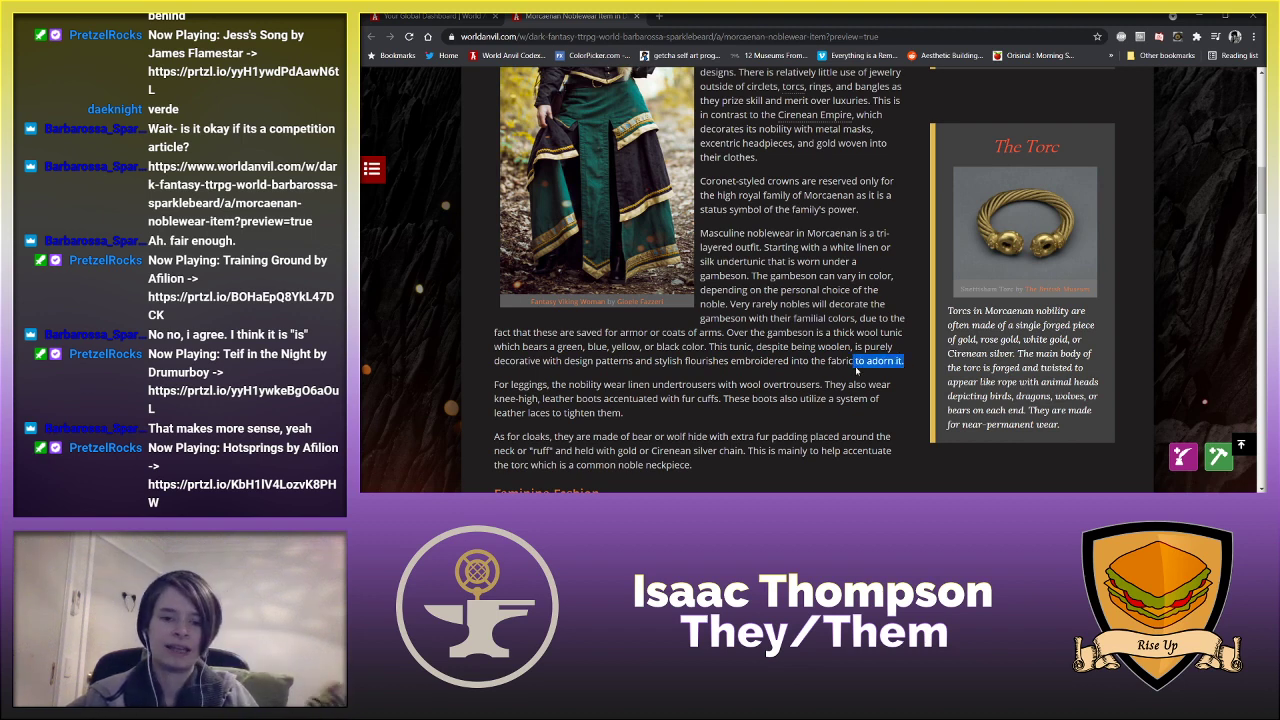
drag(730, 361, 790, 361)
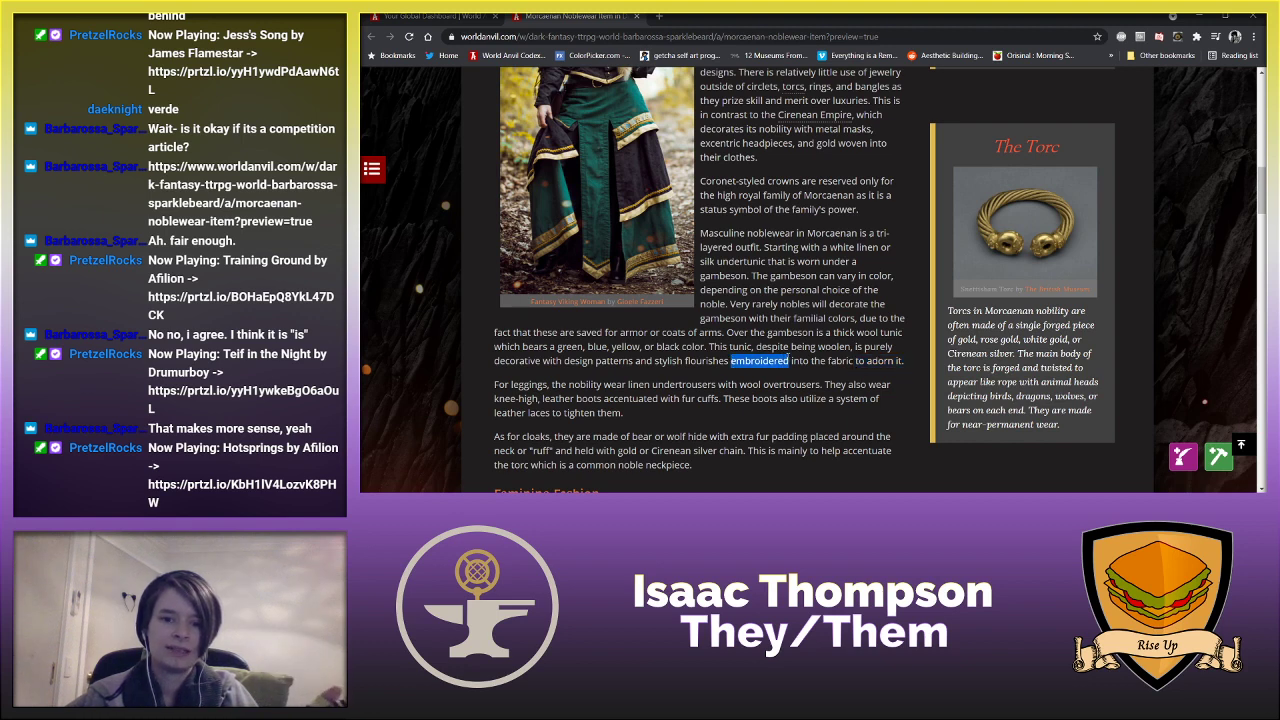
drag(495, 361, 544, 361)
drag(849, 361, 905, 361)
click(876, 383)
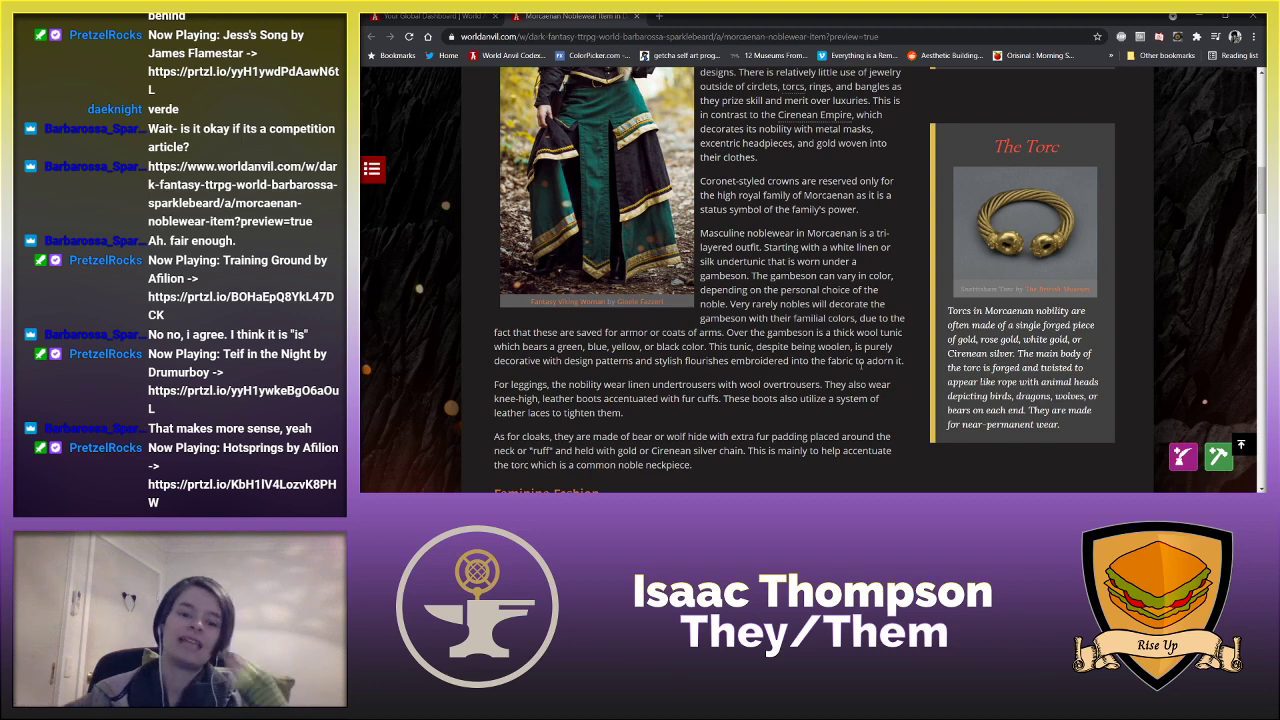
- Read the masculine leggings and cloaks paragraphs, highlight the word "ruff" in the cloak description and clear the selection
scroll(798, 387, down, 1)
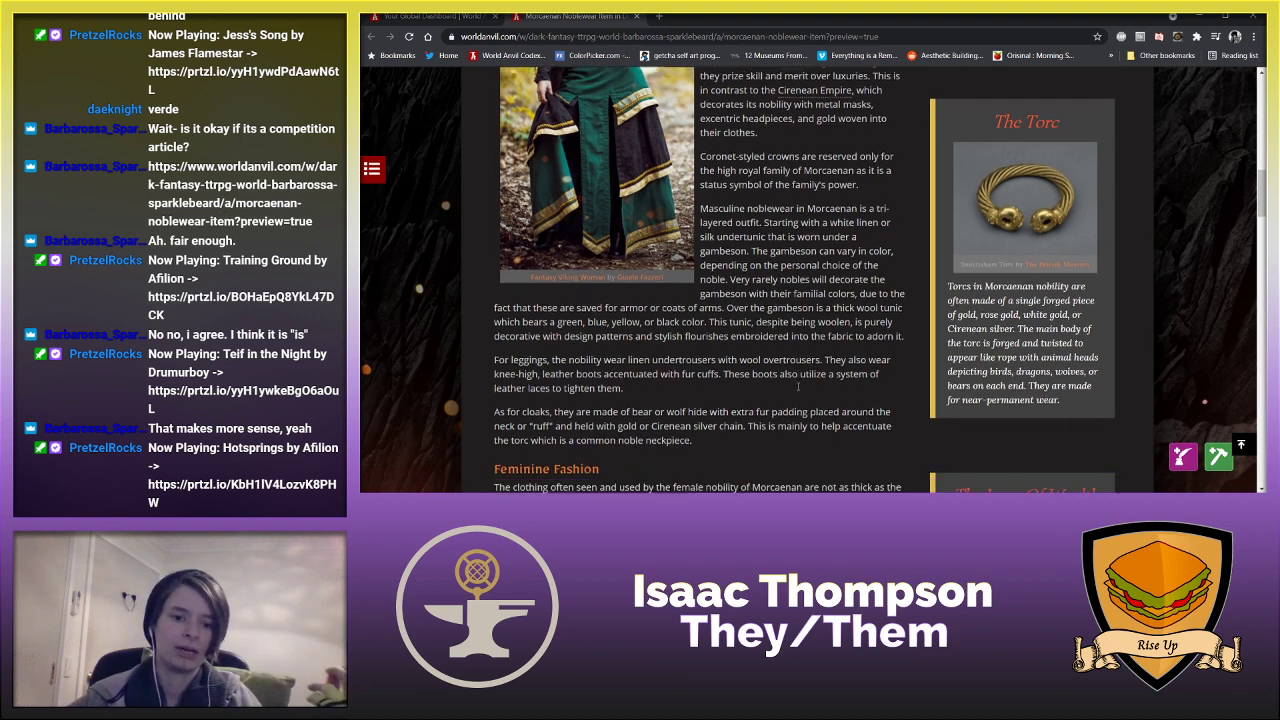
scroll(798, 387, down, 1)
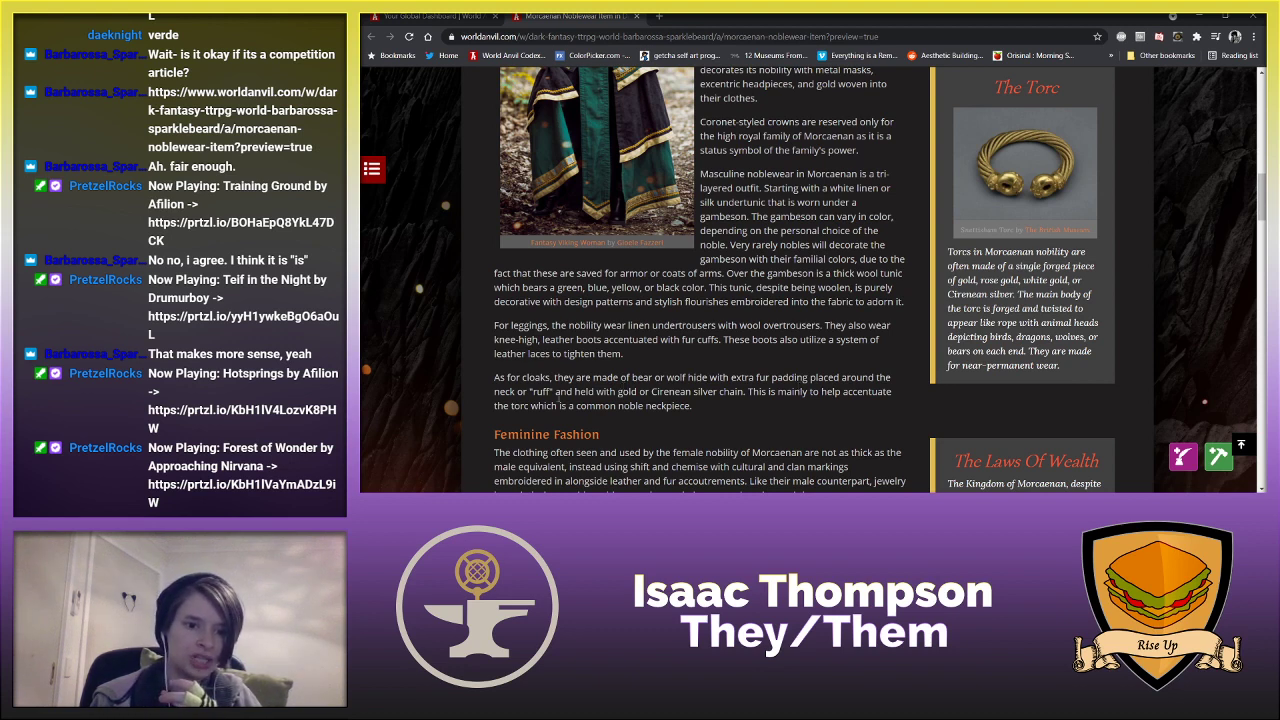
drag(567, 391, 534, 392)
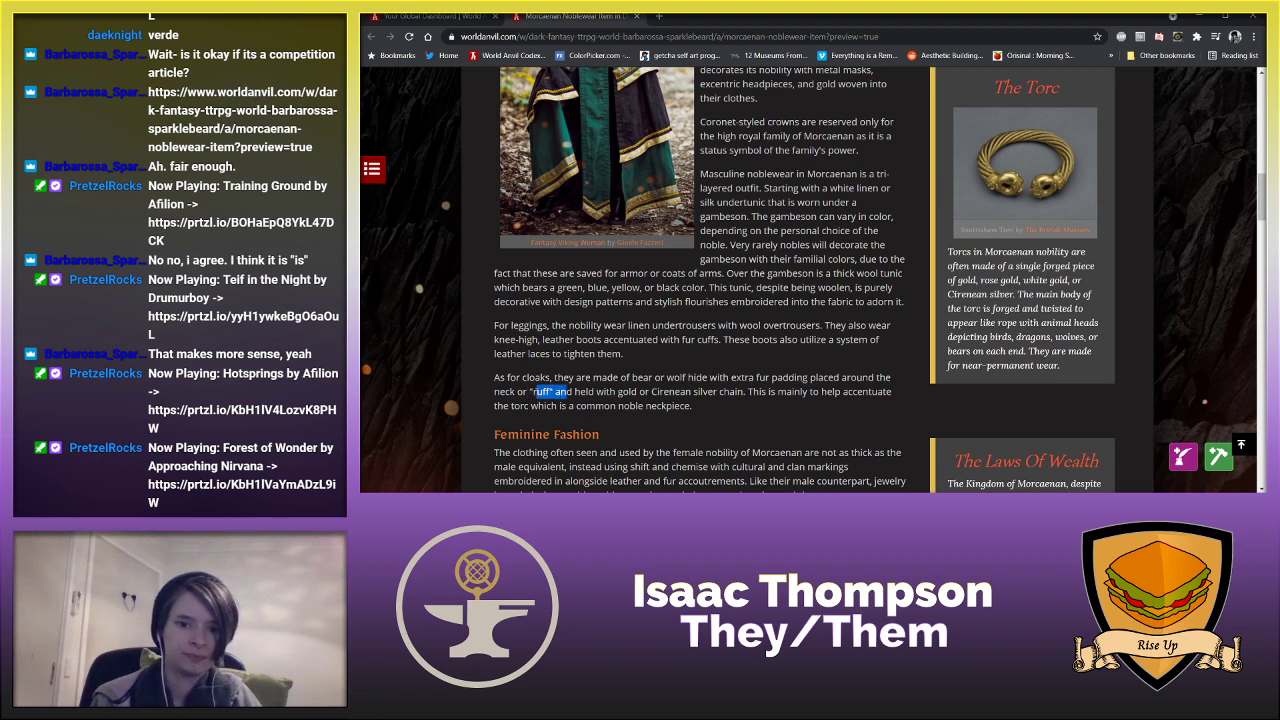
click(593, 402)
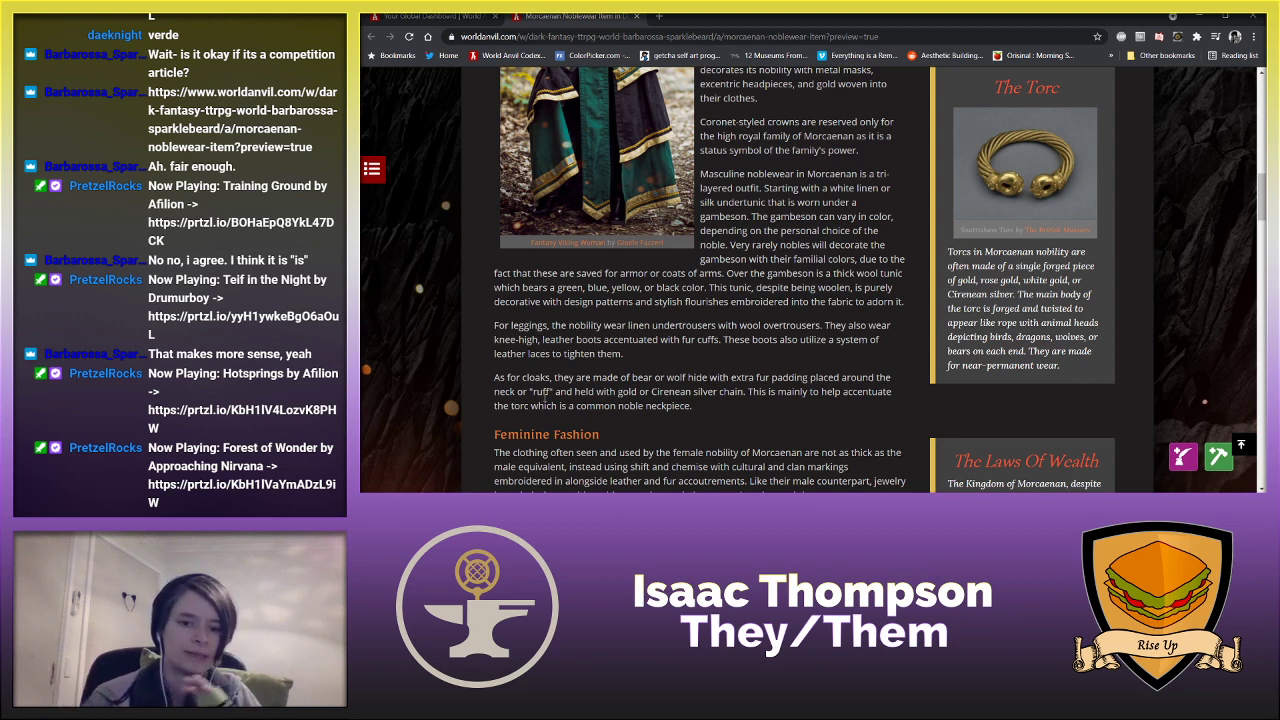
- Review the whole Masculine Style section again, comparing its layout with the costume photo and the Feminine Fashion section below
scroll(543, 396, down, 2)
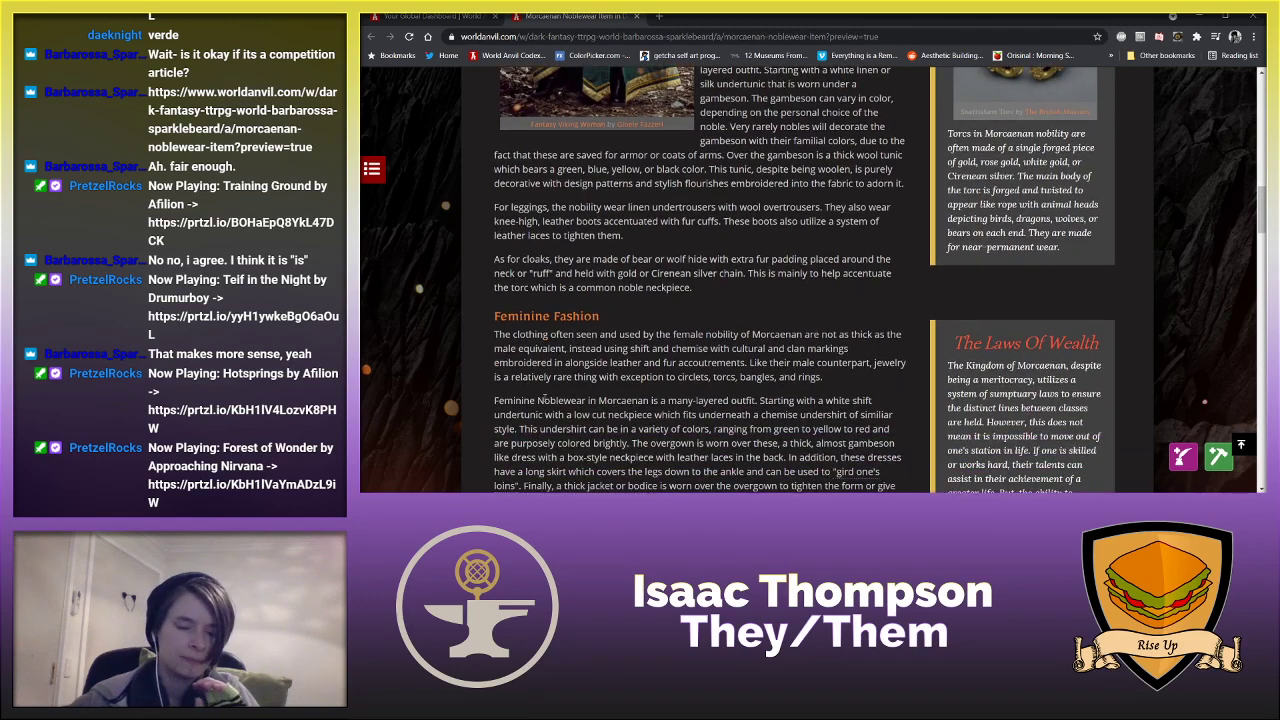
scroll(543, 398, up, 6)
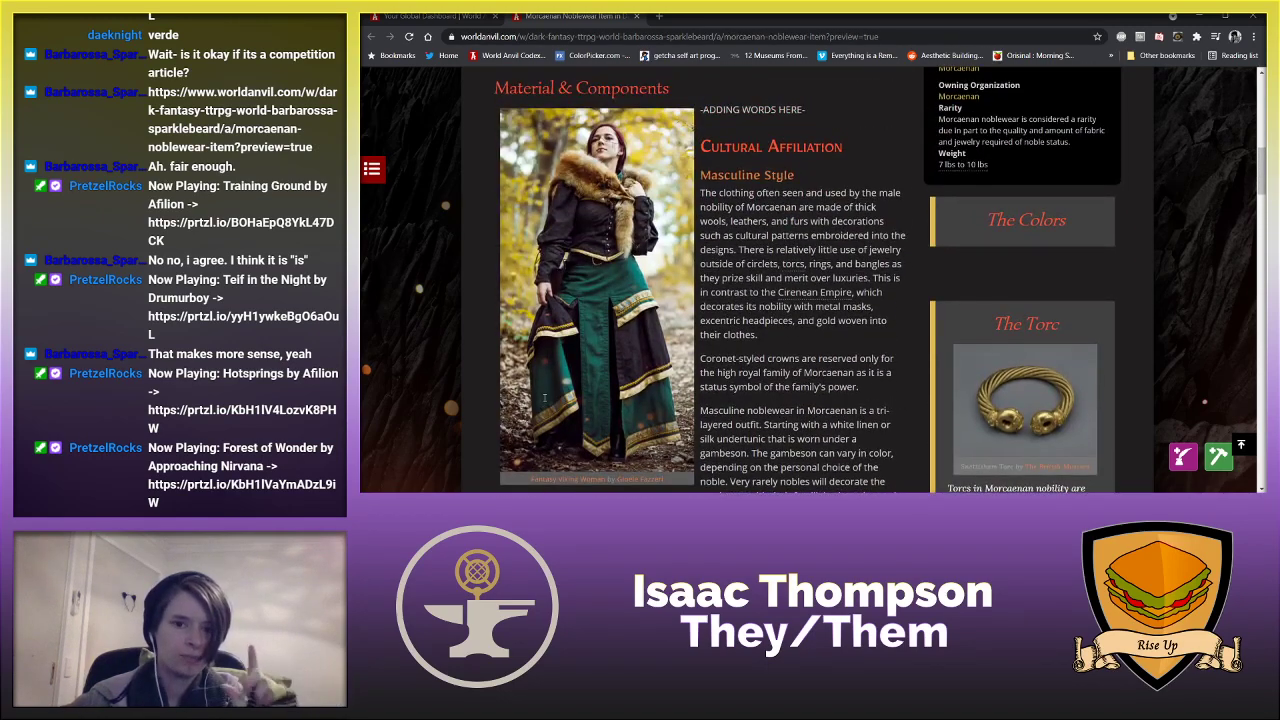
scroll(544, 398, down, 2)
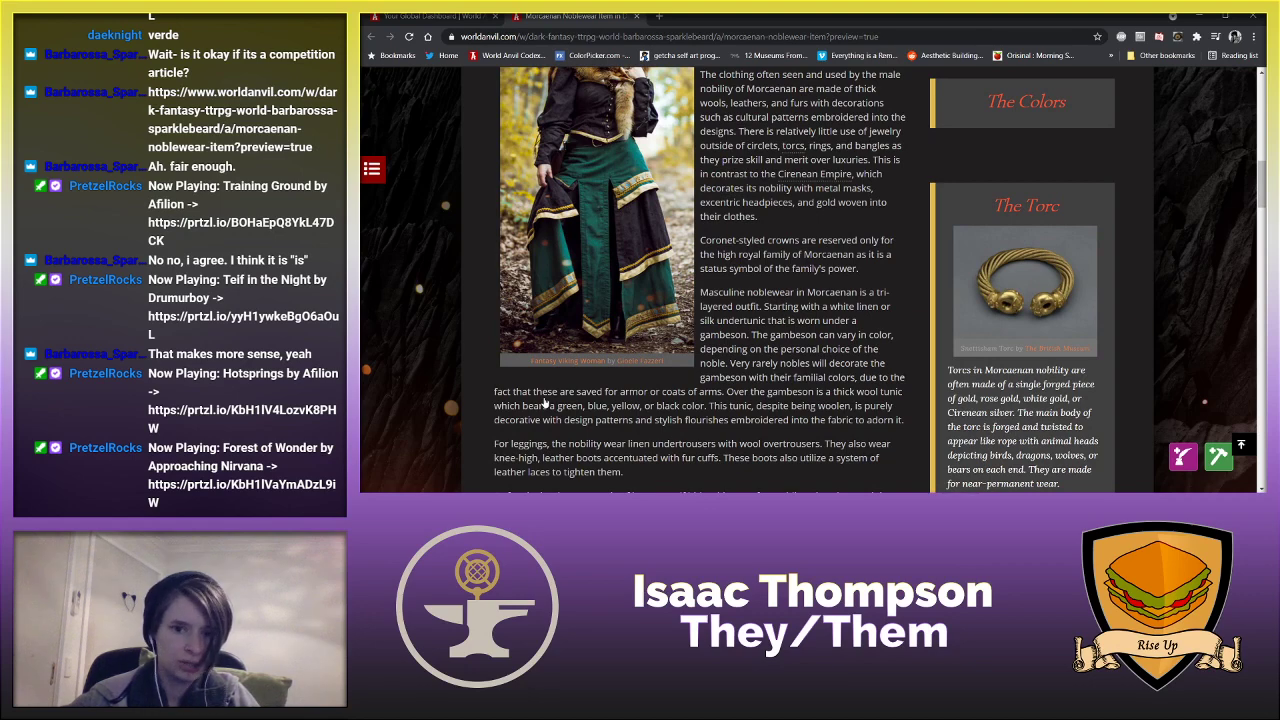
scroll(544, 398, down, 1)
scroll(544, 398, up, 3)
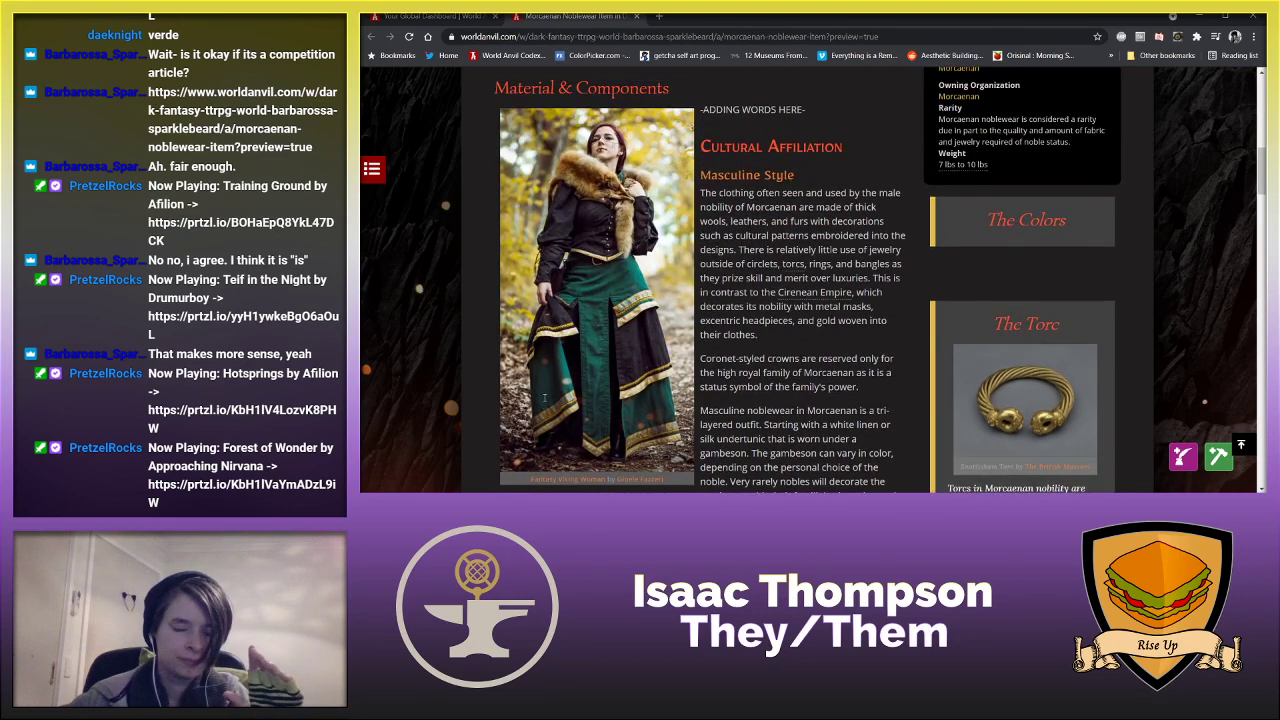
scroll(544, 400, down, 1)
scroll(544, 402, up, 1)
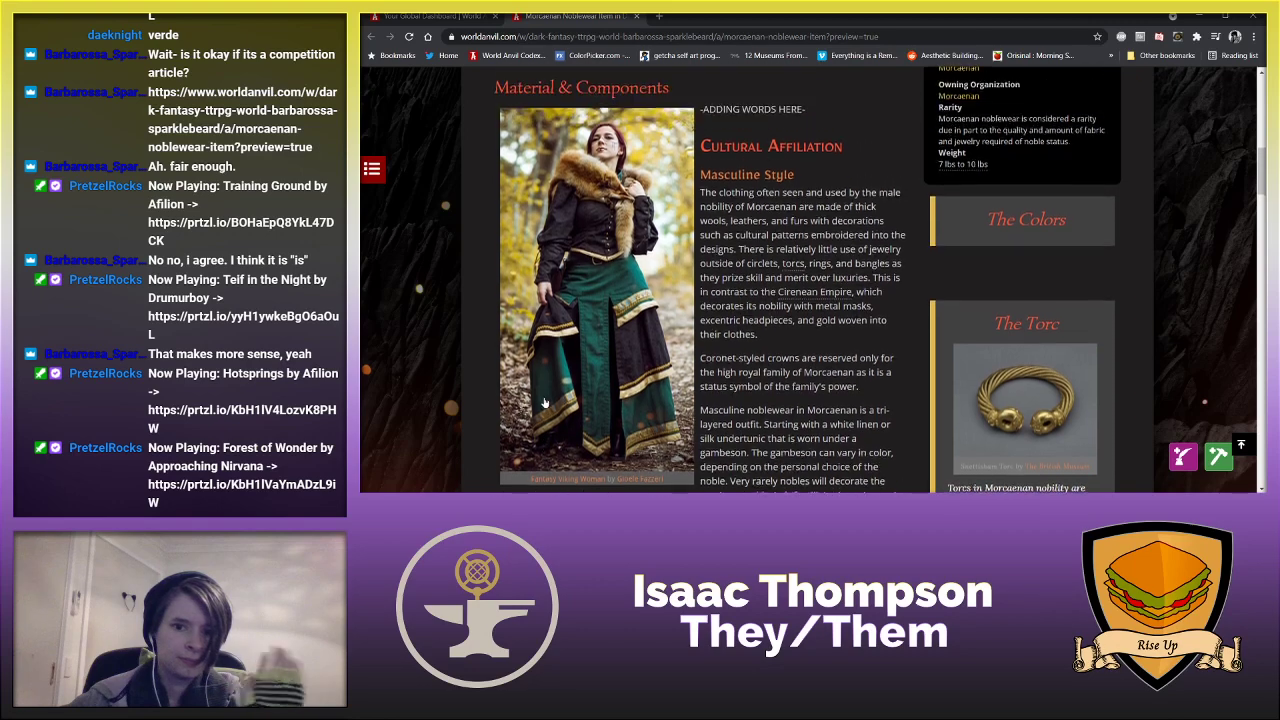
scroll(544, 402, down, 1)
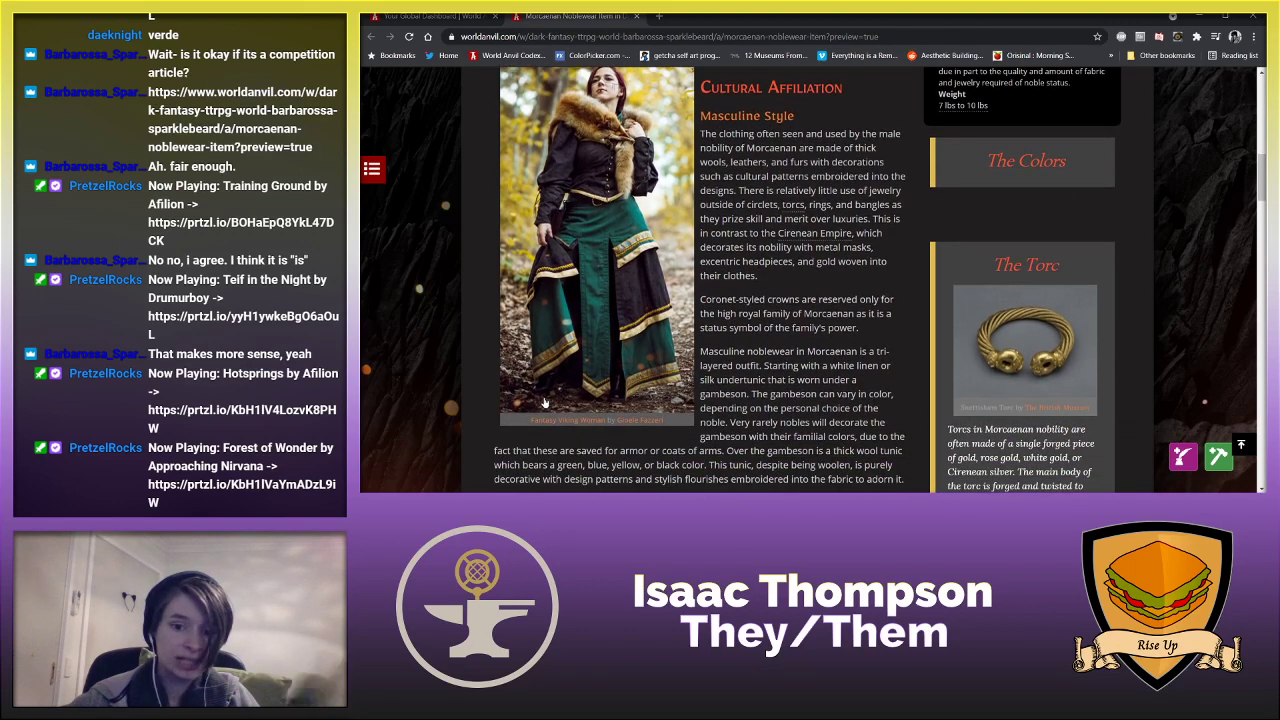
scroll(544, 402, down, 2)
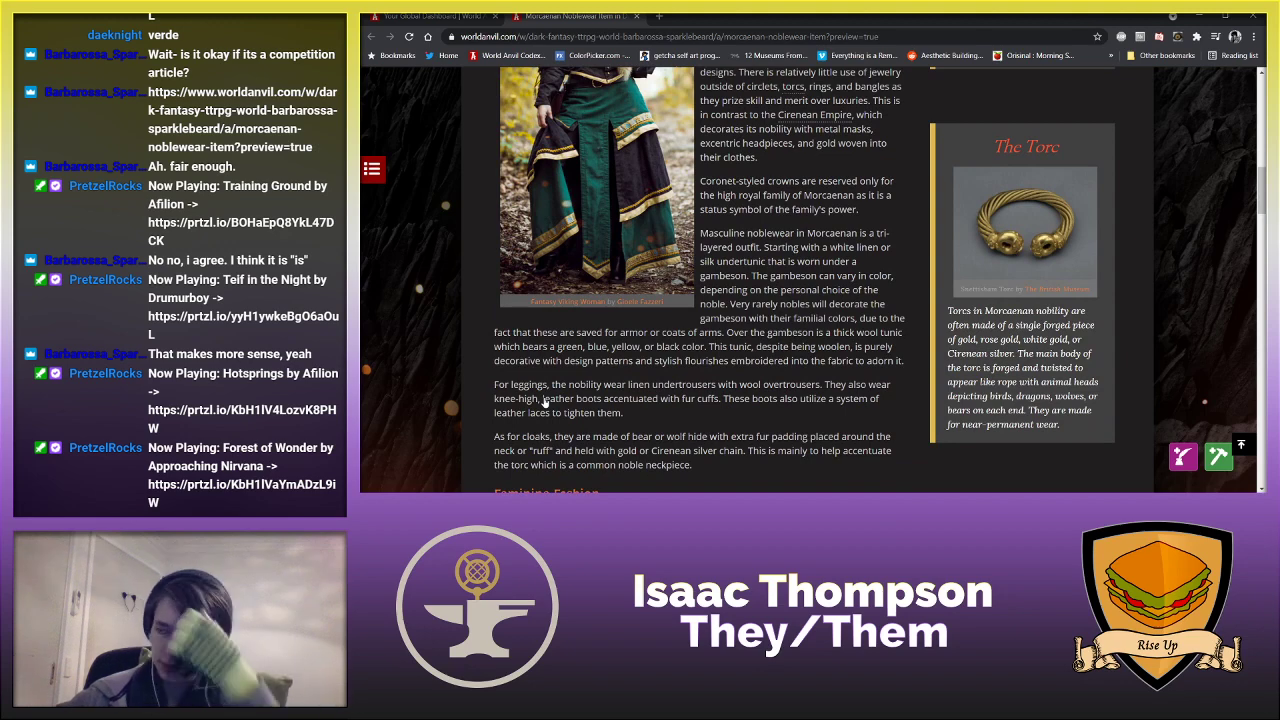
scroll(544, 402, down, 1)
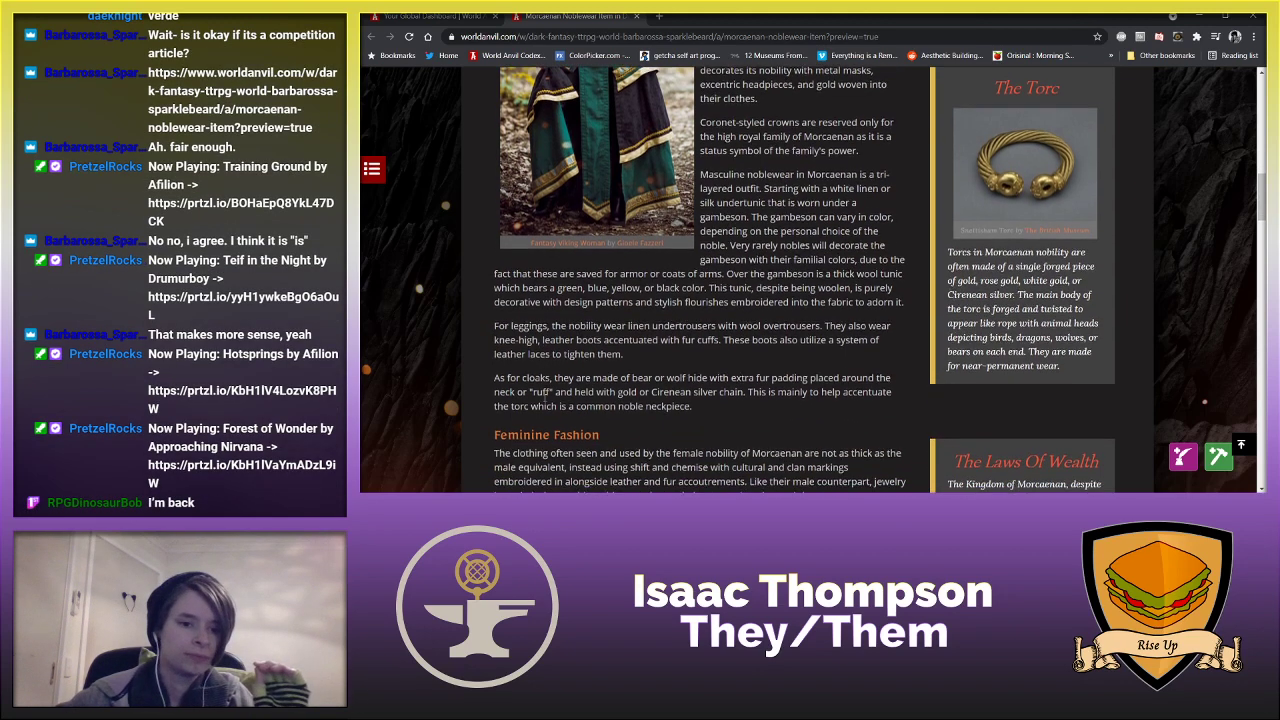
- Search Google for "chemise meaning" in a new tab, read the definition and highlight "shift and chemise" in the article's Feminine Fashion section
scroll(545, 401, down, 4)
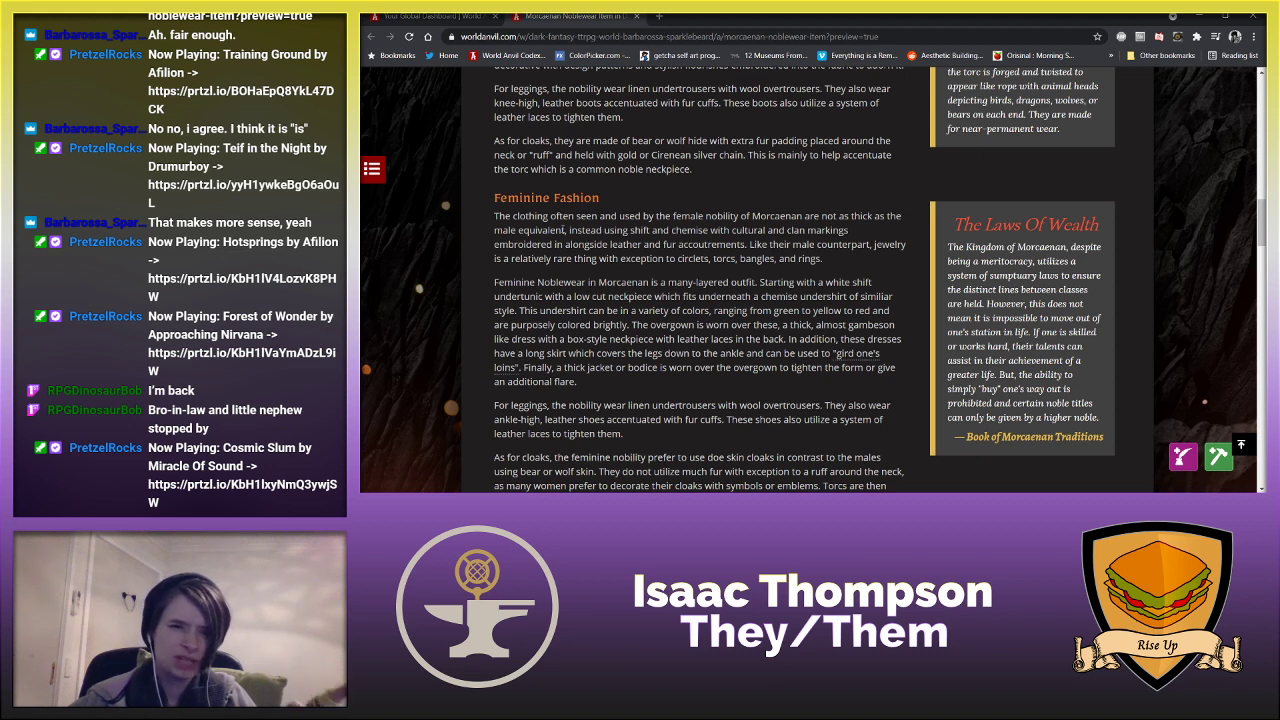
click(659, 17)
text(chemise meaning)
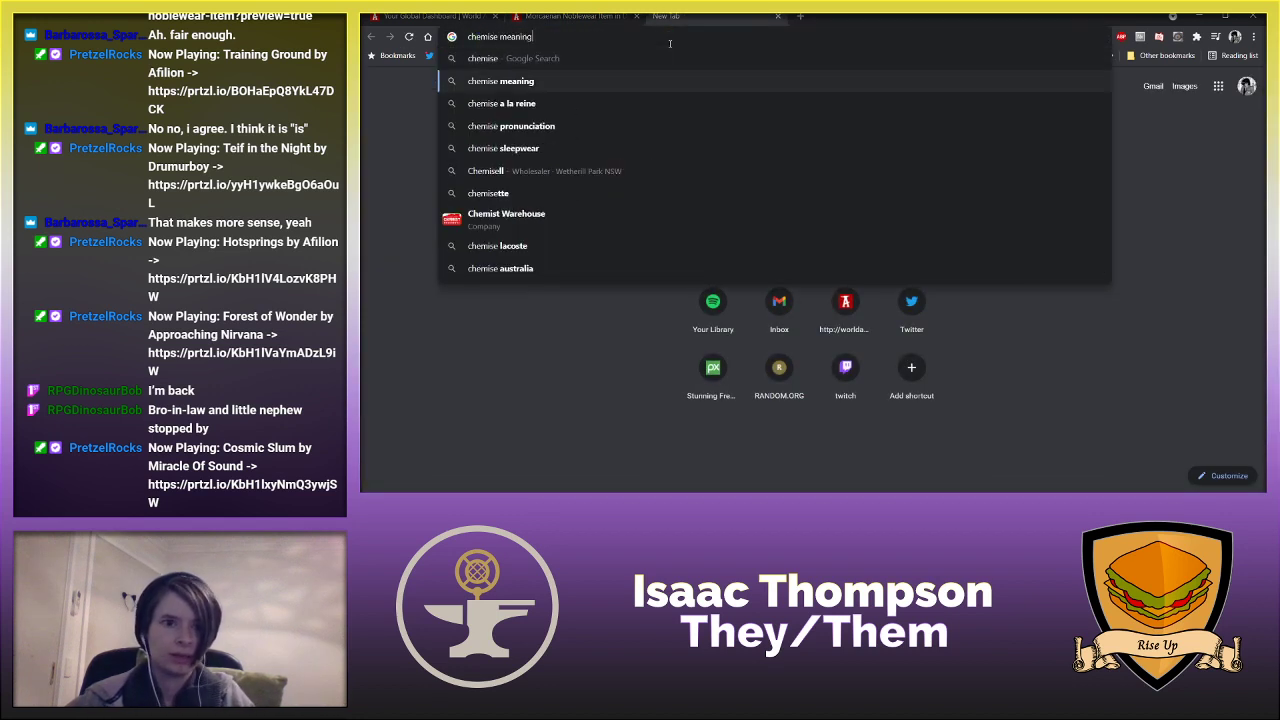
click(620, 81)
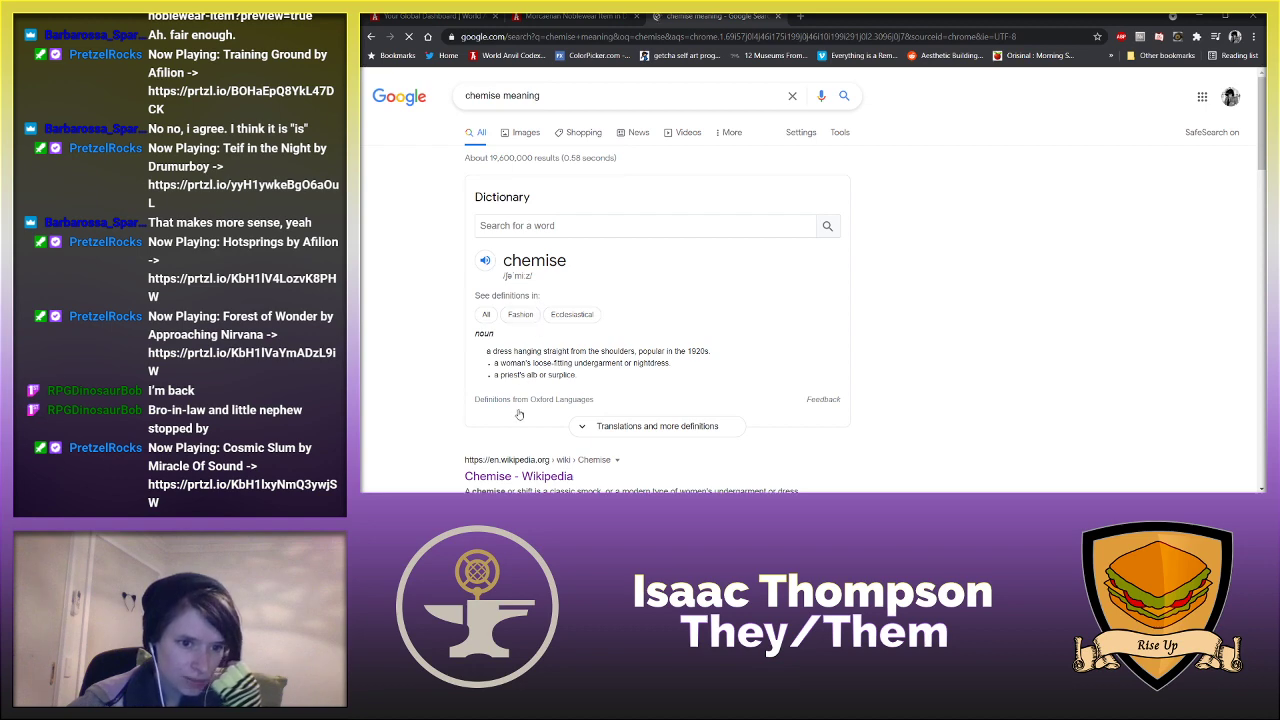
drag(579, 348, 637, 350)
click(667, 351)
click(558, 17)
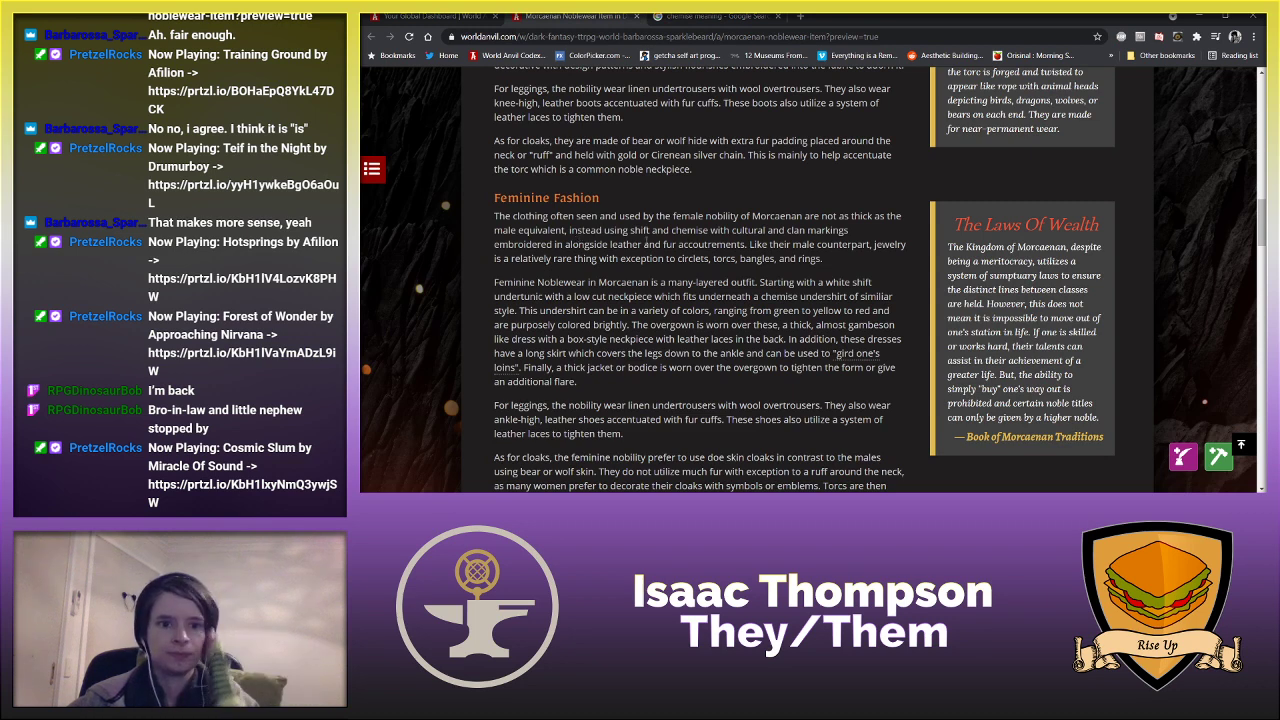
drag(708, 230, 629, 230)
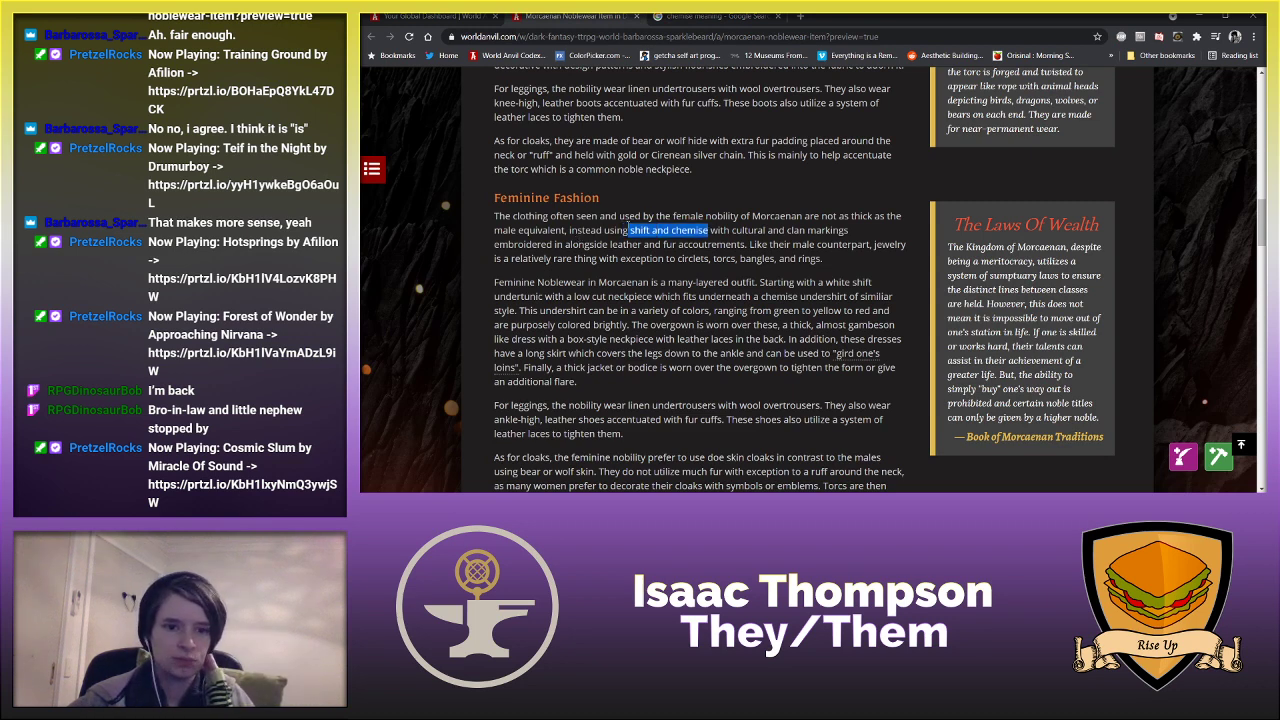
- Read the first Feminine Fashion paragraph, highlighting "in" after "embroidered" and the closing jewelry sentence, and clear the selection
click(642, 274)
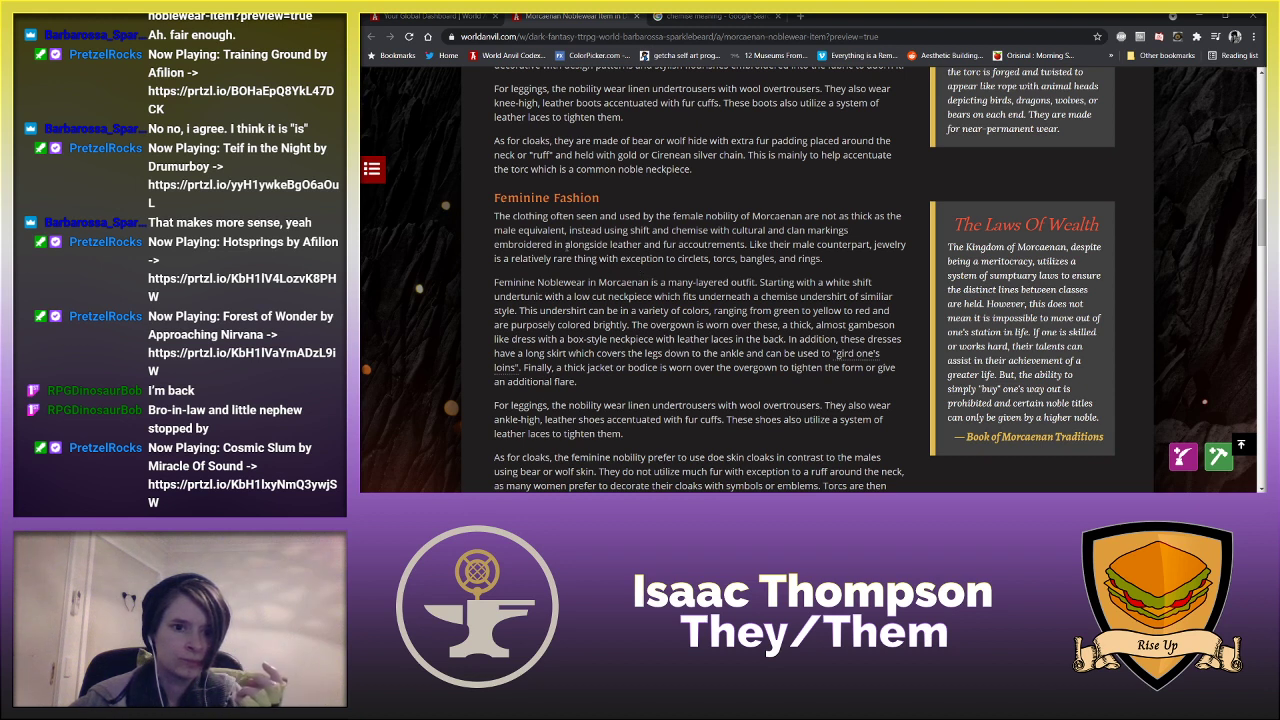
drag(566, 244, 553, 244)
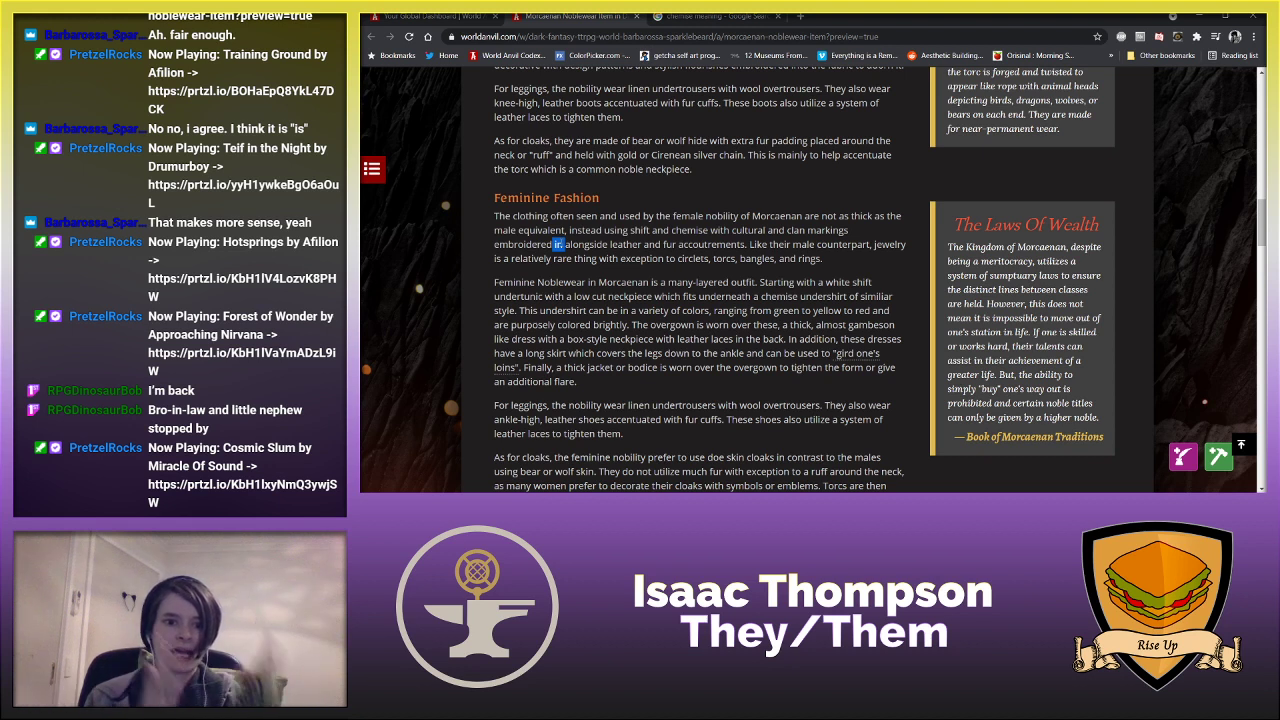
click(598, 250)
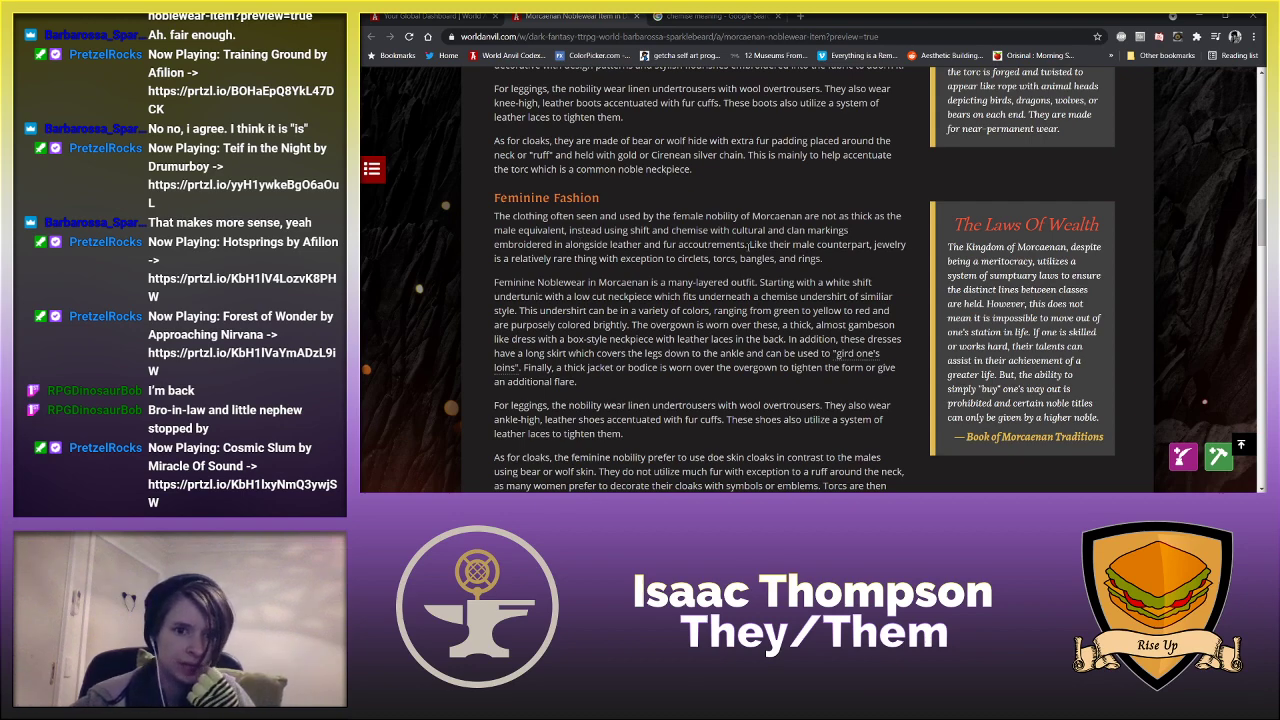
drag(748, 244, 822, 258)
click(822, 258)
- Look back over the article's introduction and Masculine Style section, and compare them with the Feminine Fashion paragraphs
scroll(748, 260, up, 3)
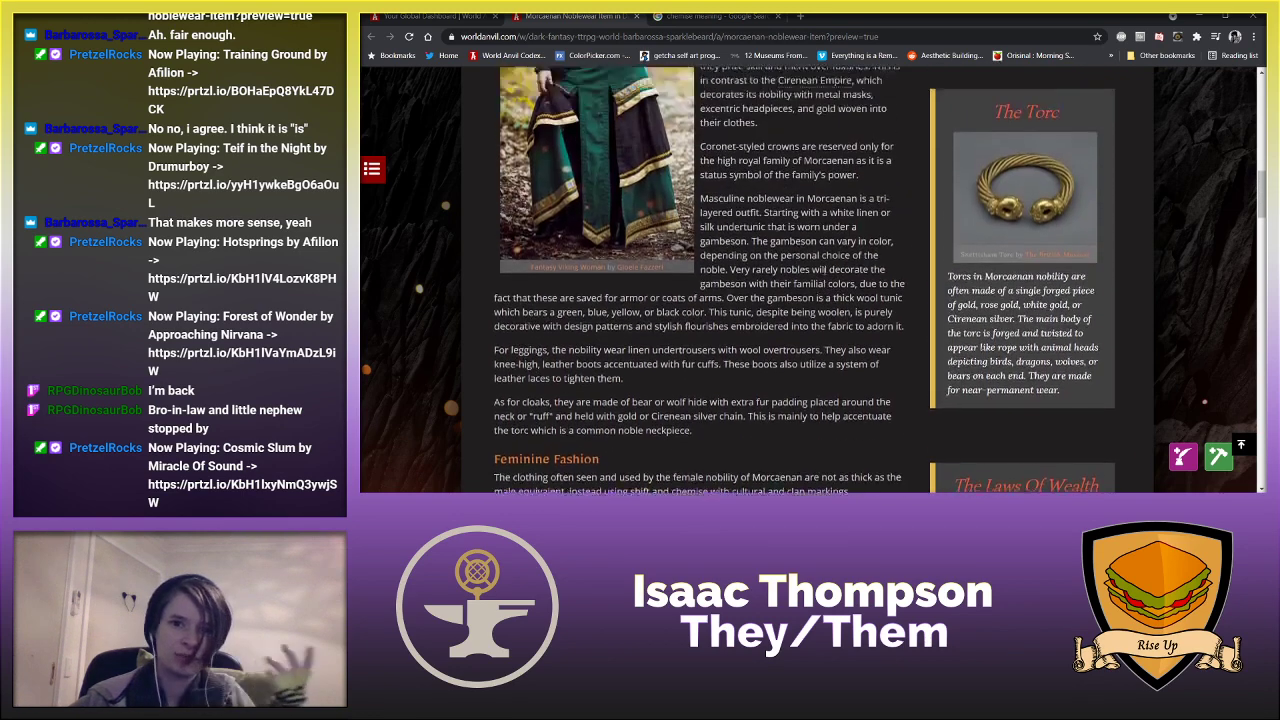
scroll(826, 270, up, 3)
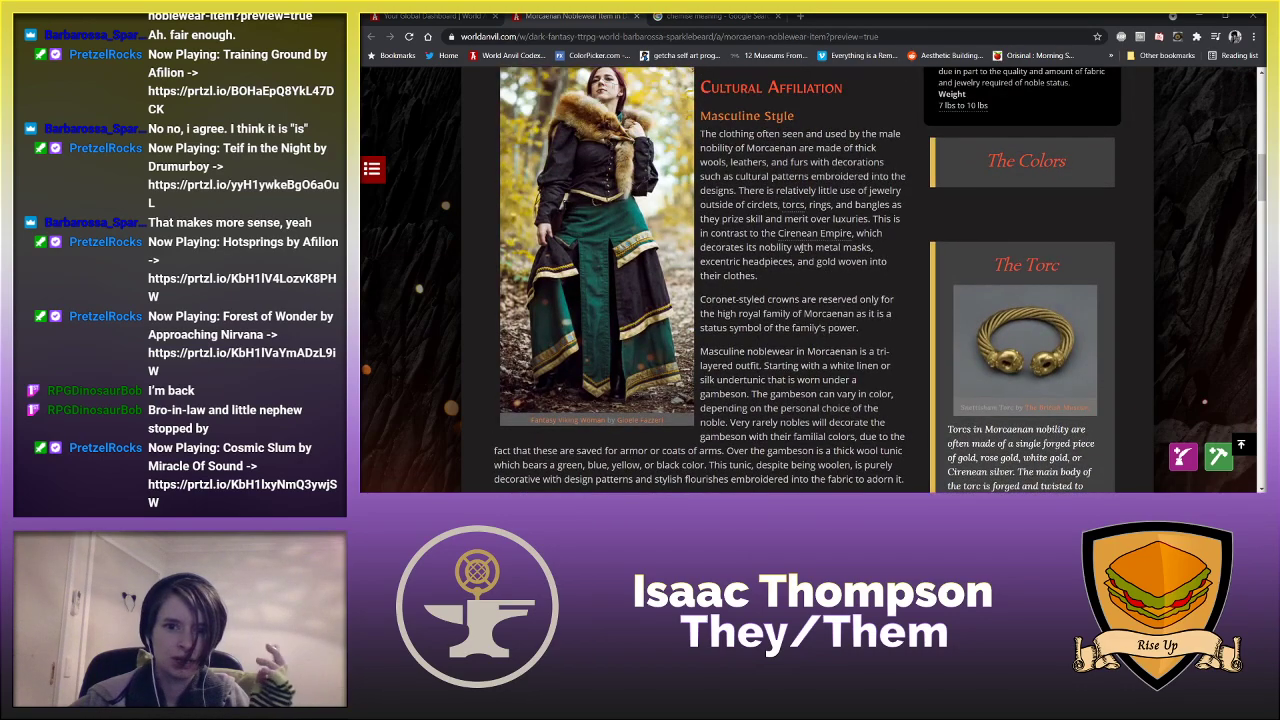
scroll(800, 247, up, 5)
scroll(780, 300, down, 2)
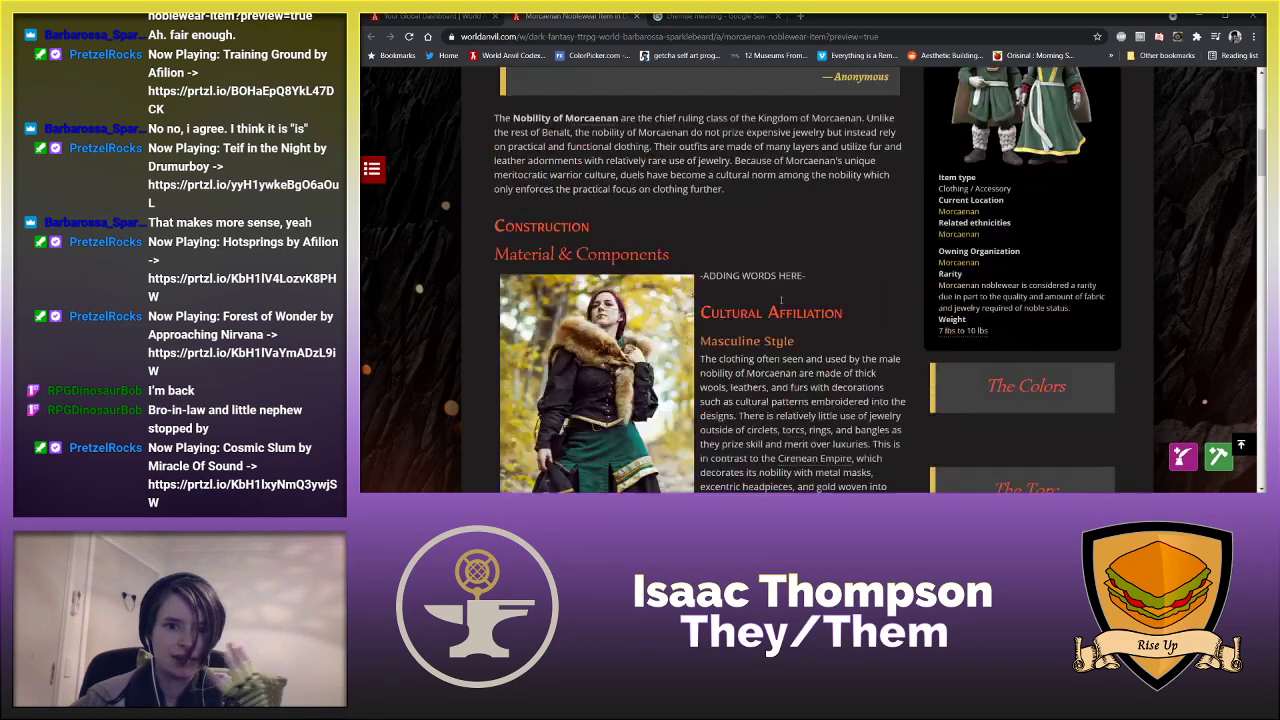
scroll(780, 300, down, 6)
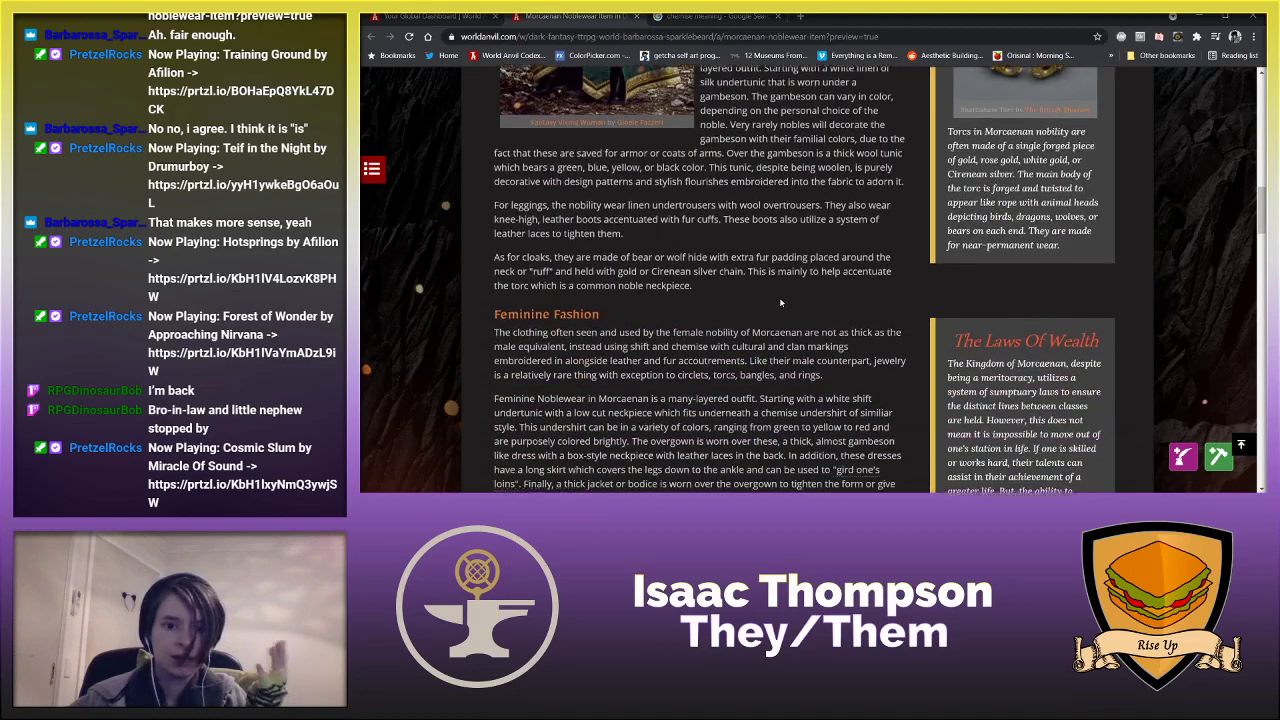
scroll(781, 302, down, 2)
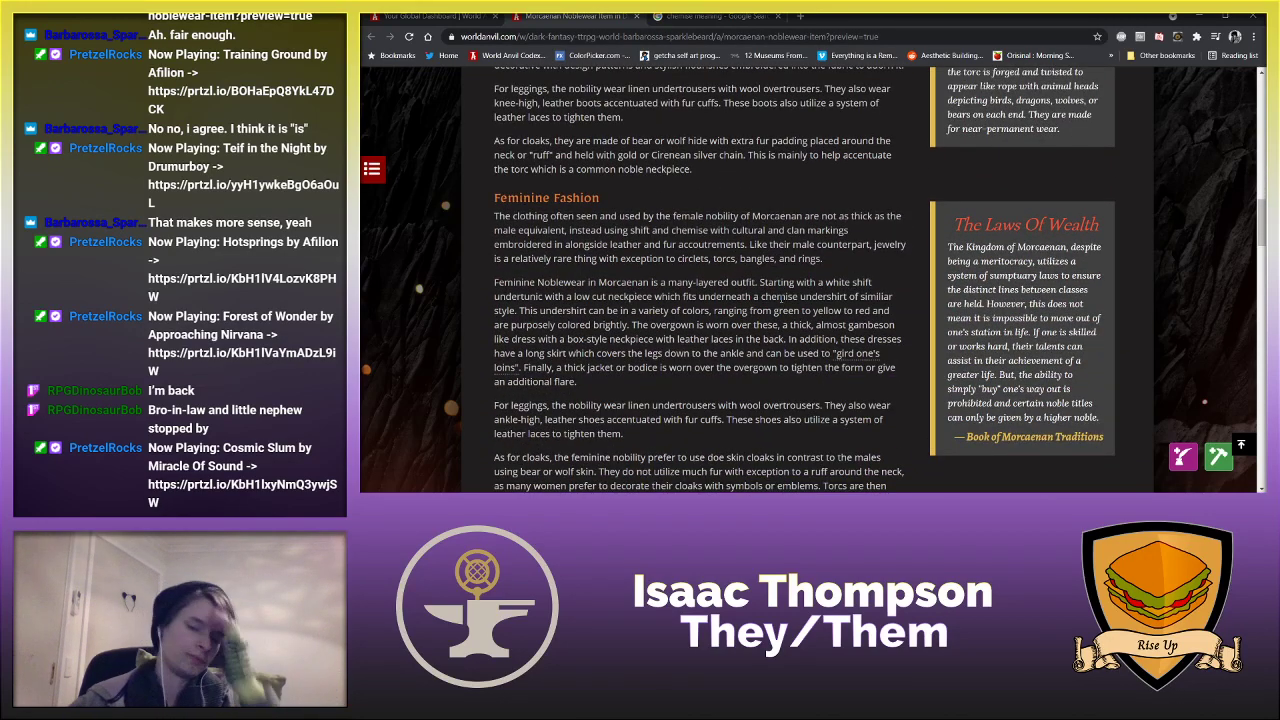
scroll(655, 279, down, 1)
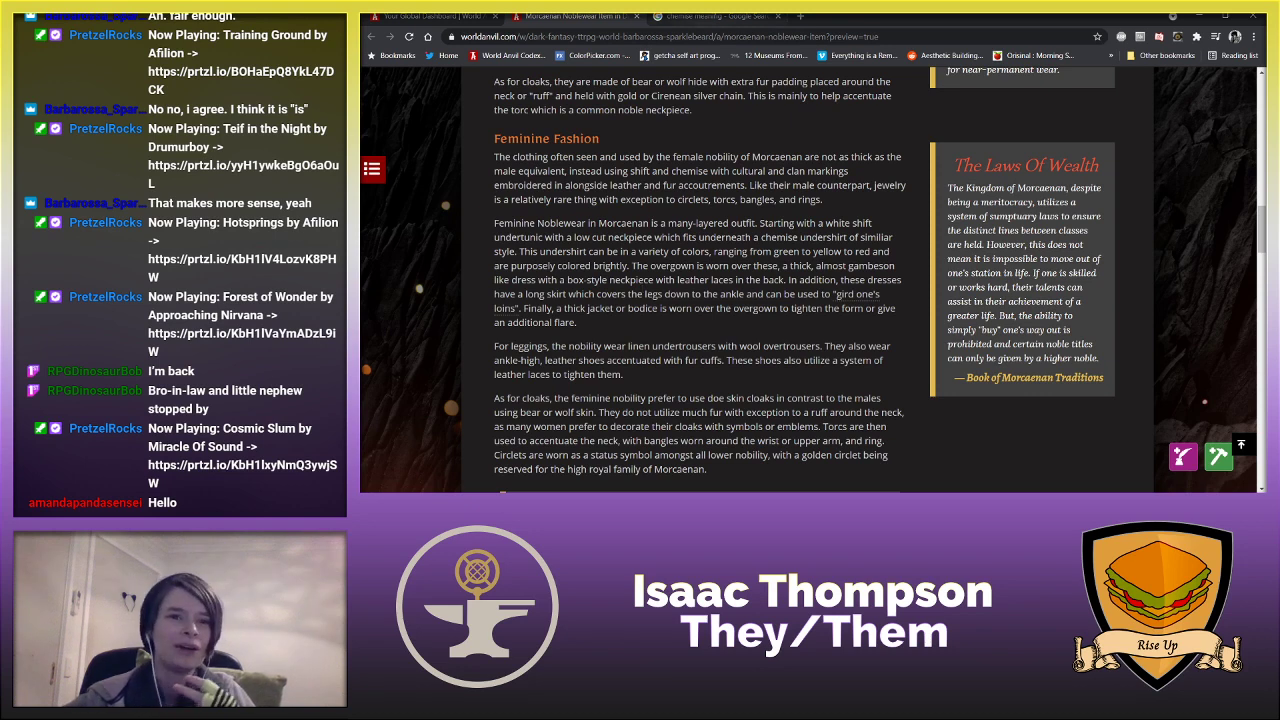
- Open the Chemise Wikipedia article from the search results, read its introduction and return to the noblewear article
click(706, 17)
scroll(605, 179, down, 5)
scroll(605, 179, down, 1)
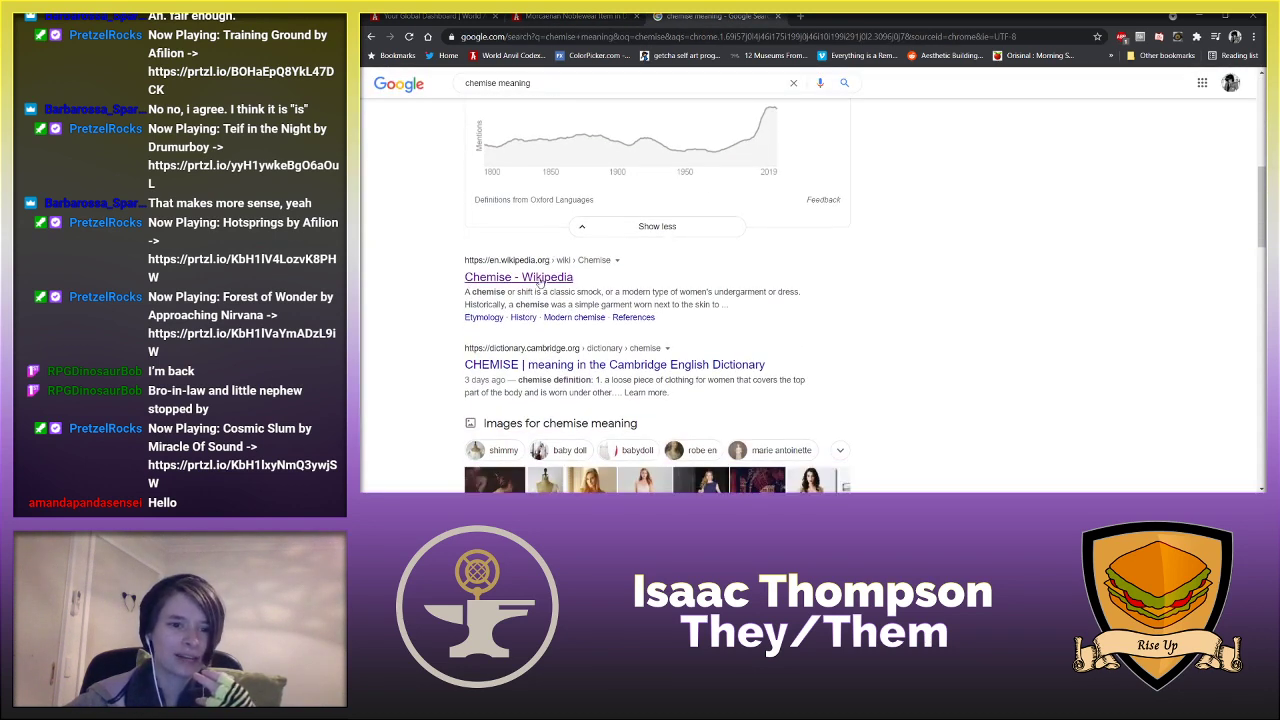
click(540, 280)
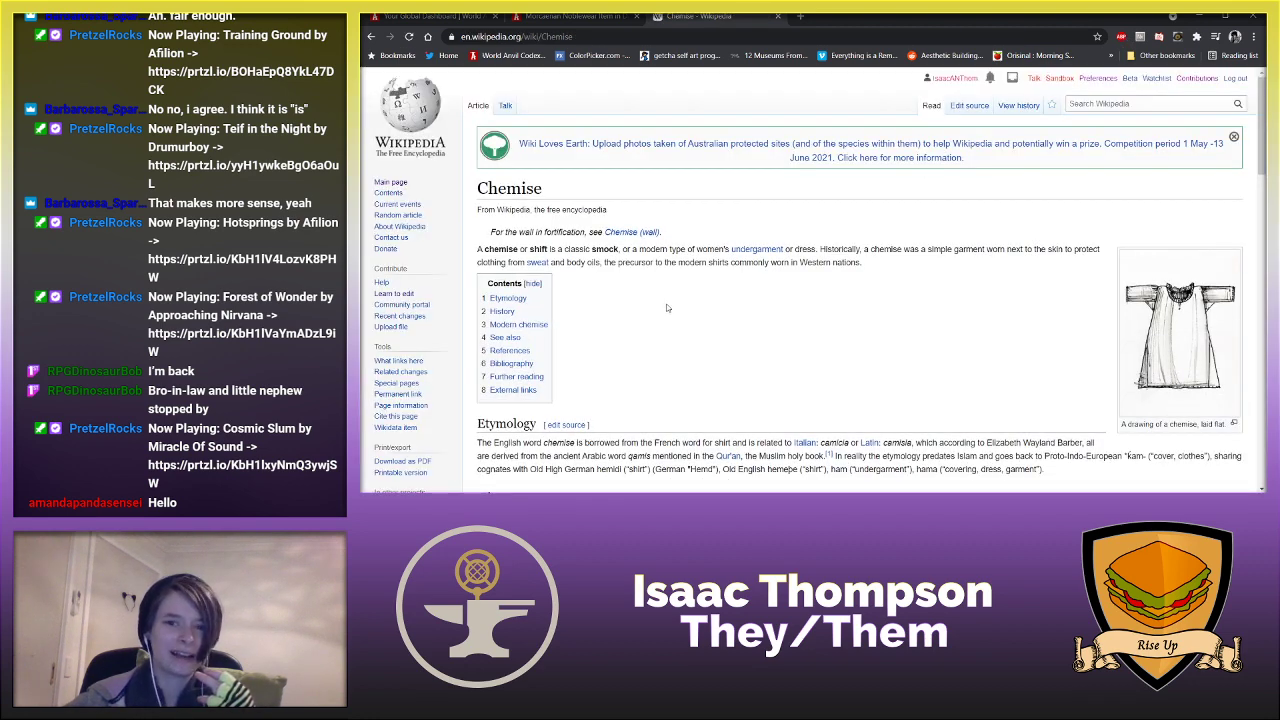
scroll(667, 308, down, 1)
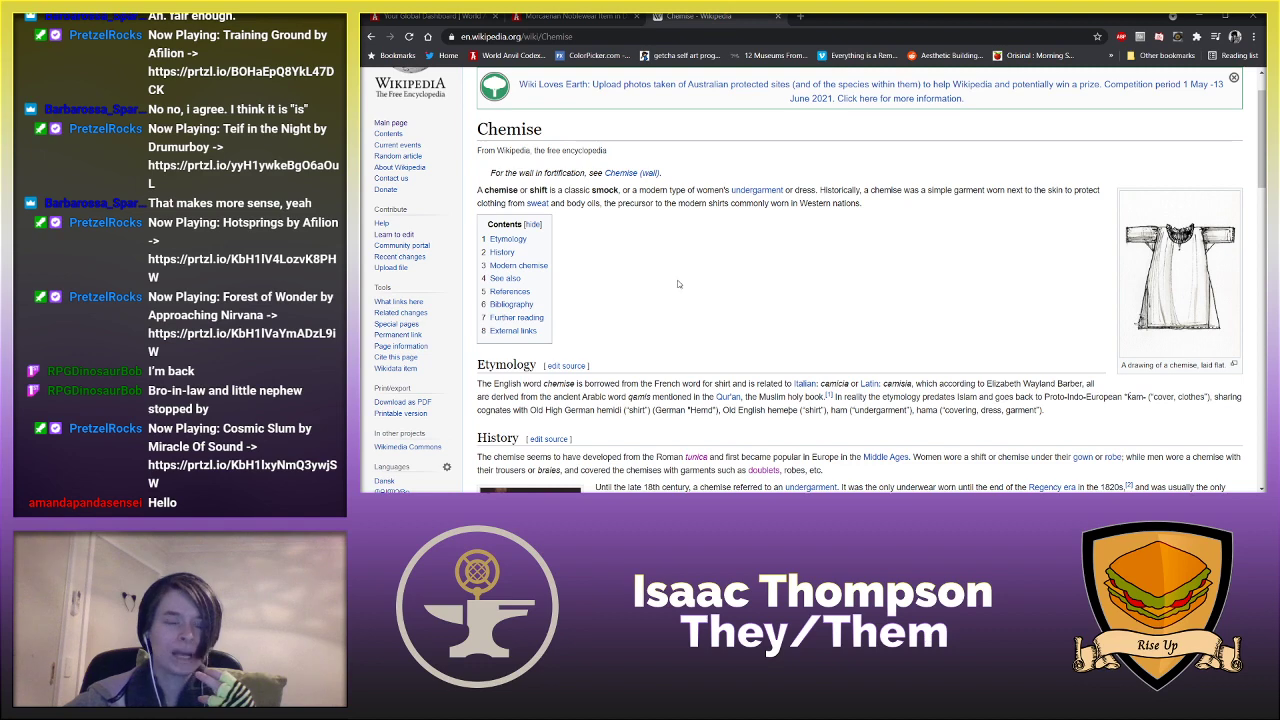
click(552, 17)
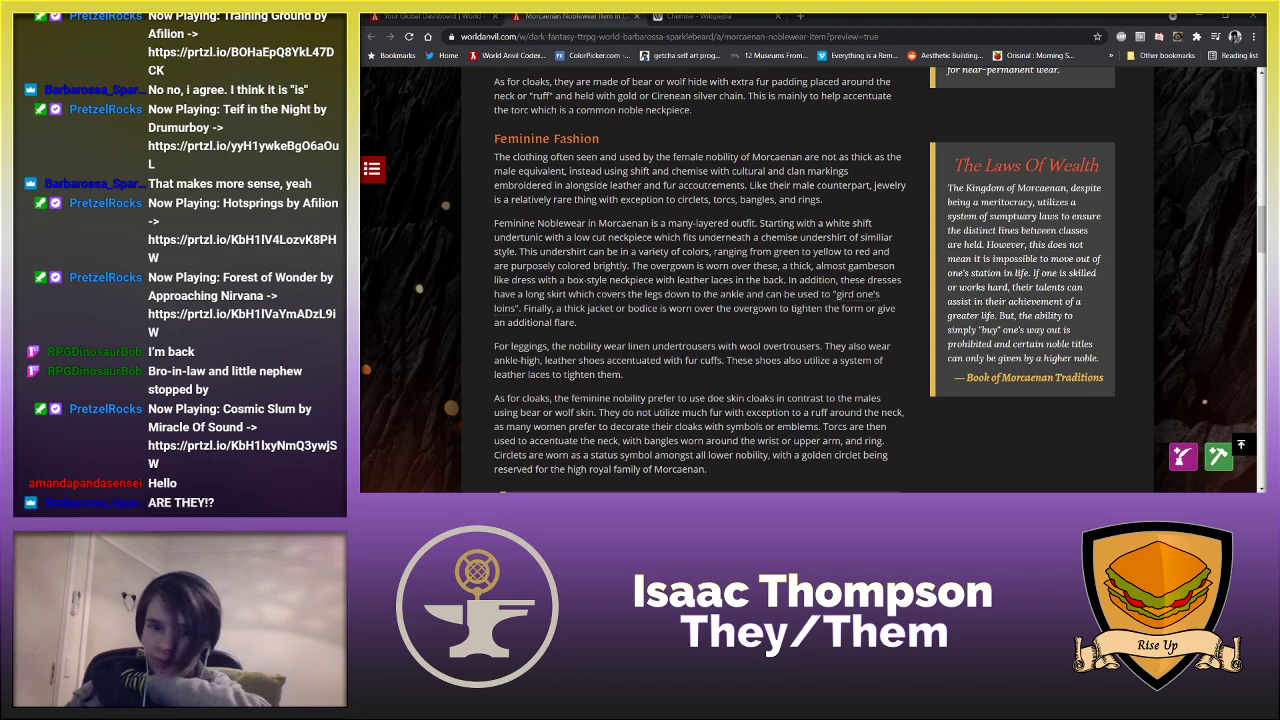
- Highlight "chemise or shift" in the Wikipedia article's opening sentence, clear the selection and return to the noblewear article
key(ctrl+Tab)
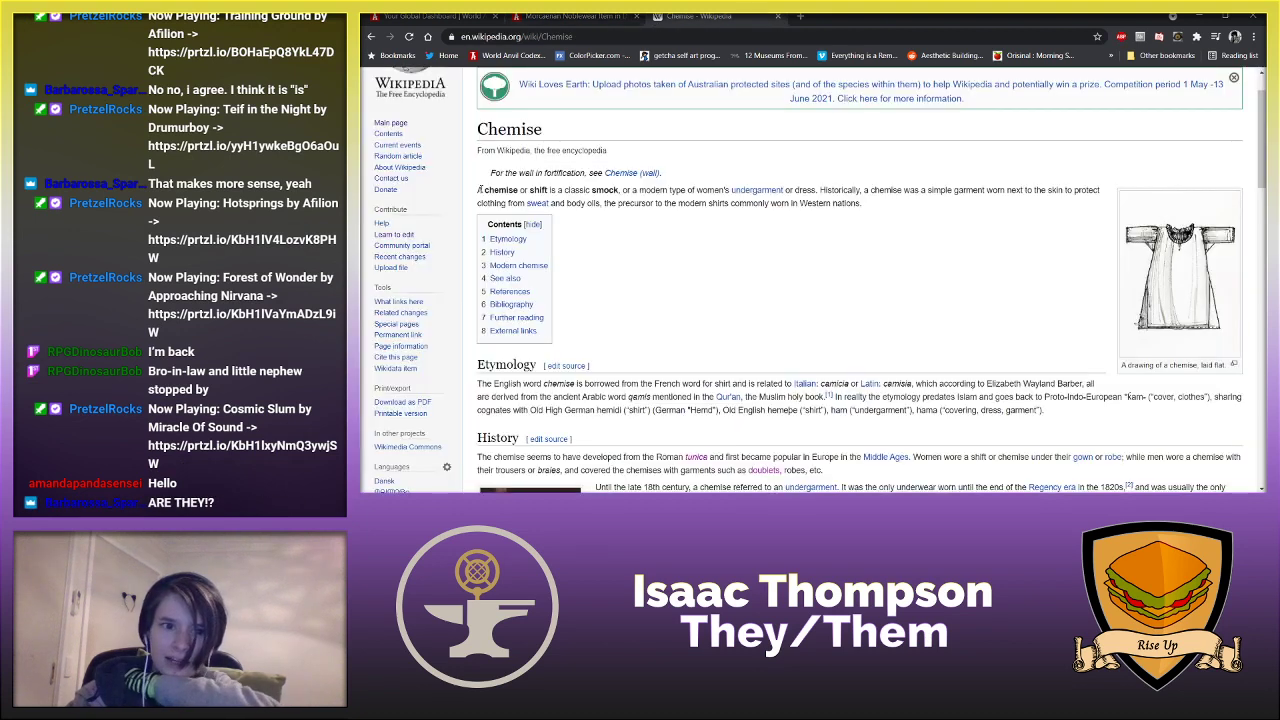
drag(481, 190, 551, 190)
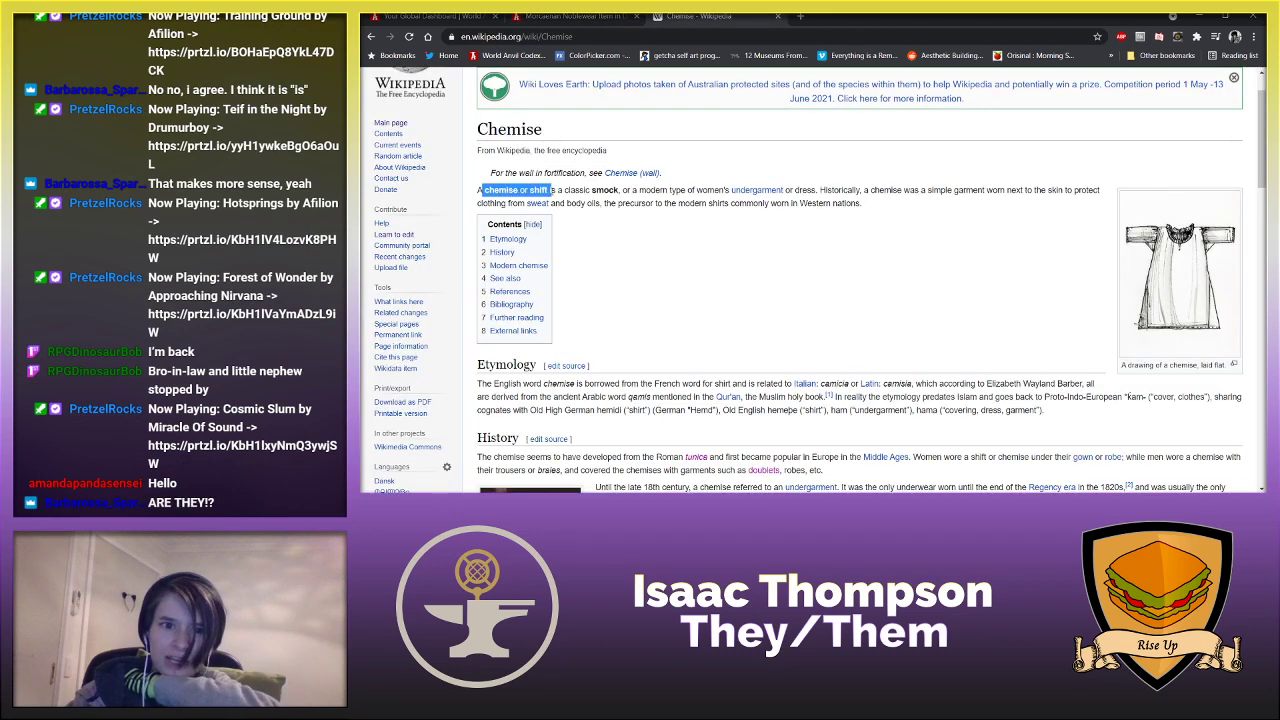
click(644, 249)
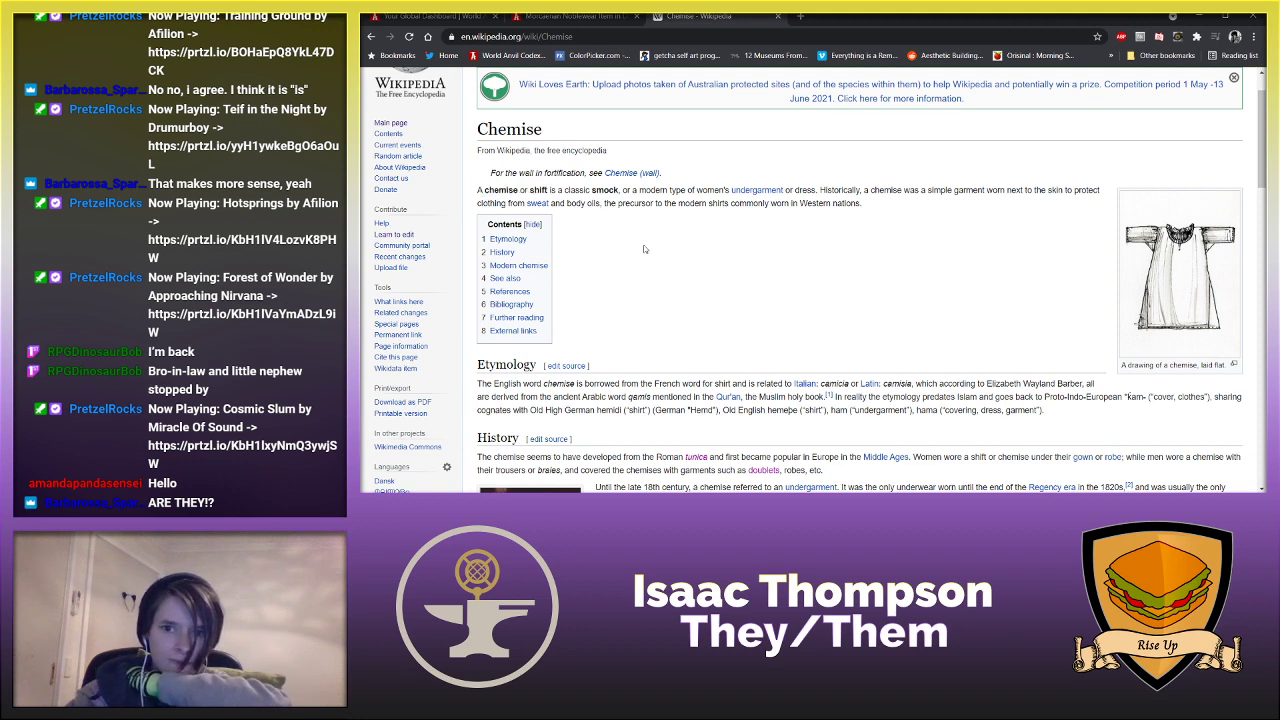
click(577, 17)
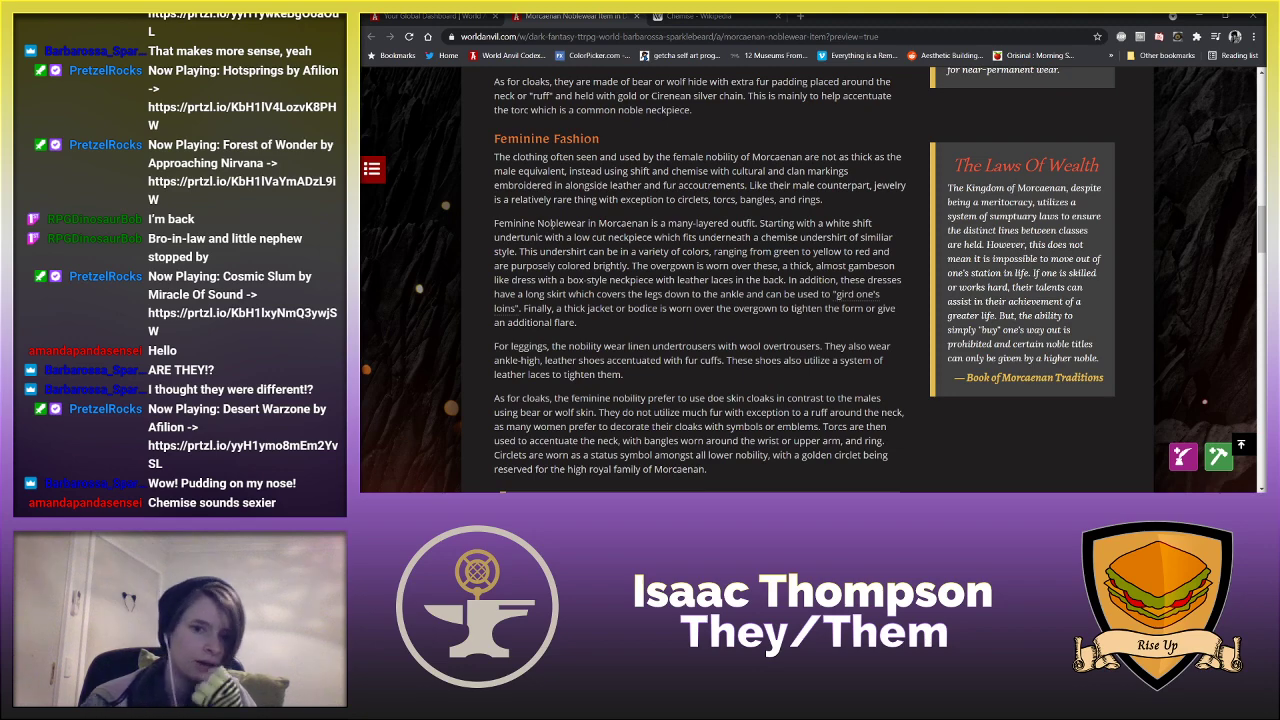
- Open the sidebar's costume illustration of the two mannequins at full size, examine it and go back to the article
scroll(627, 303, up, 15)
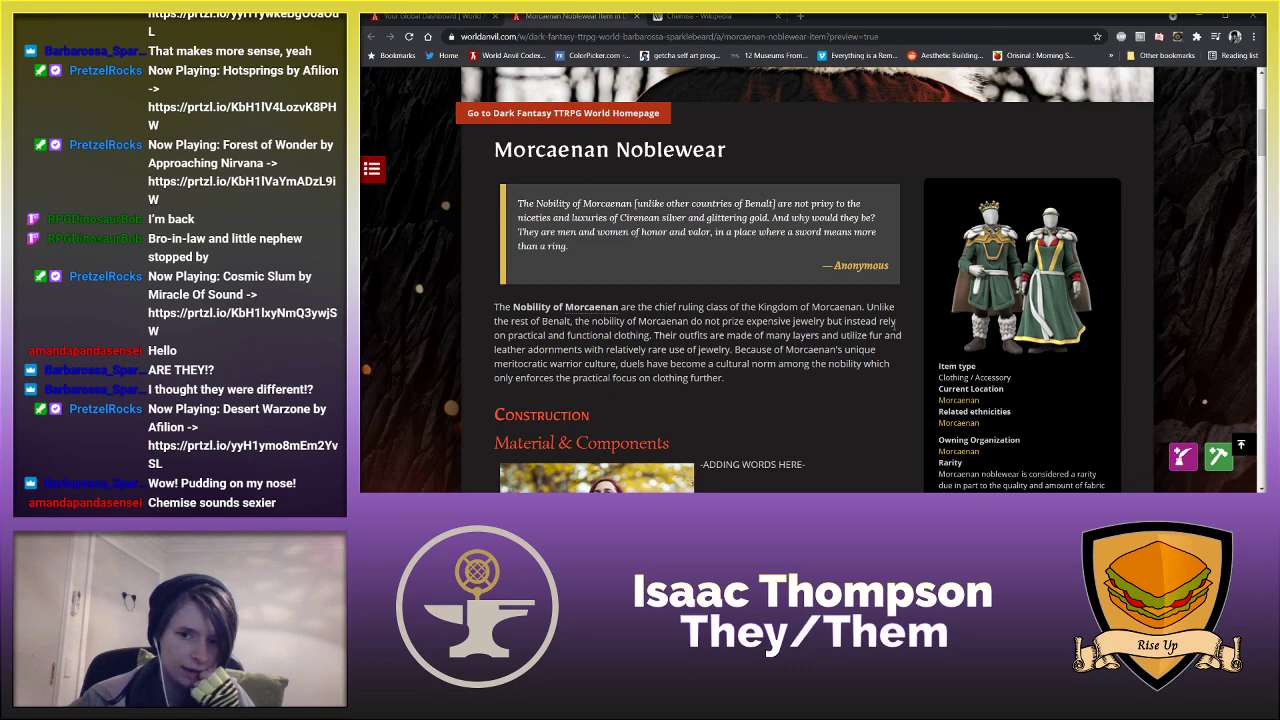
click(1060, 252)
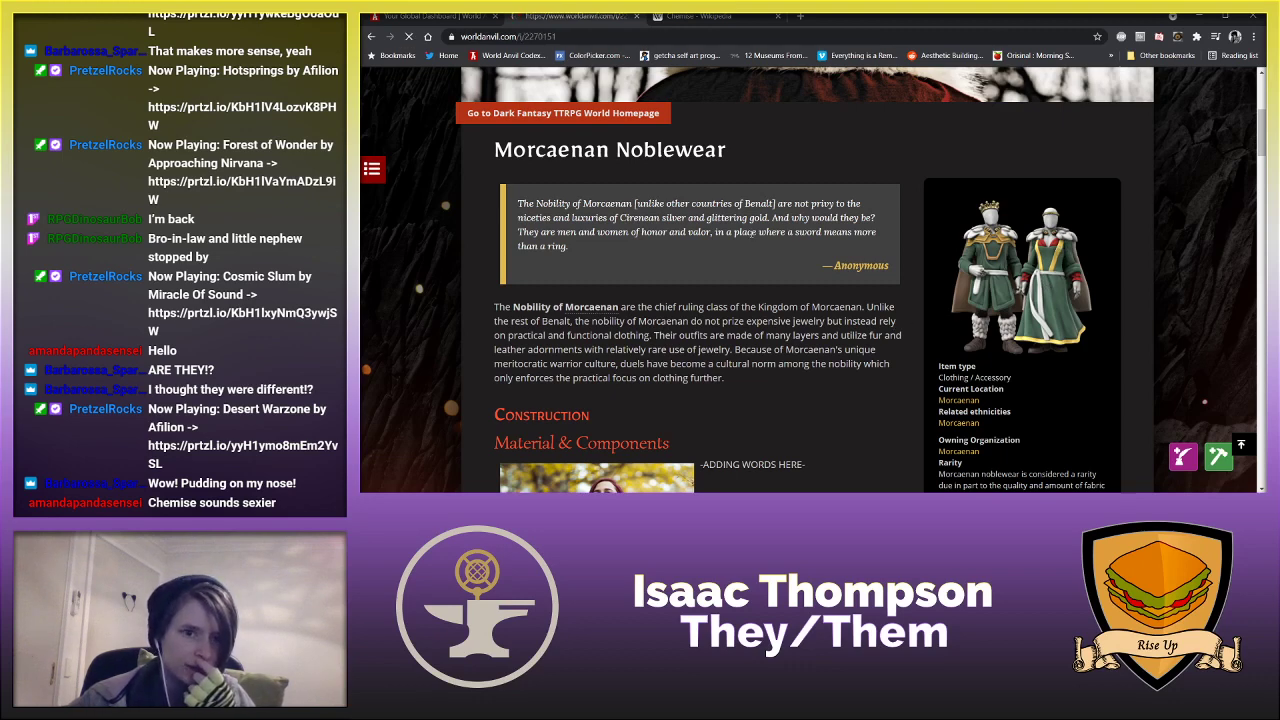
scroll(780, 280, down, 5)
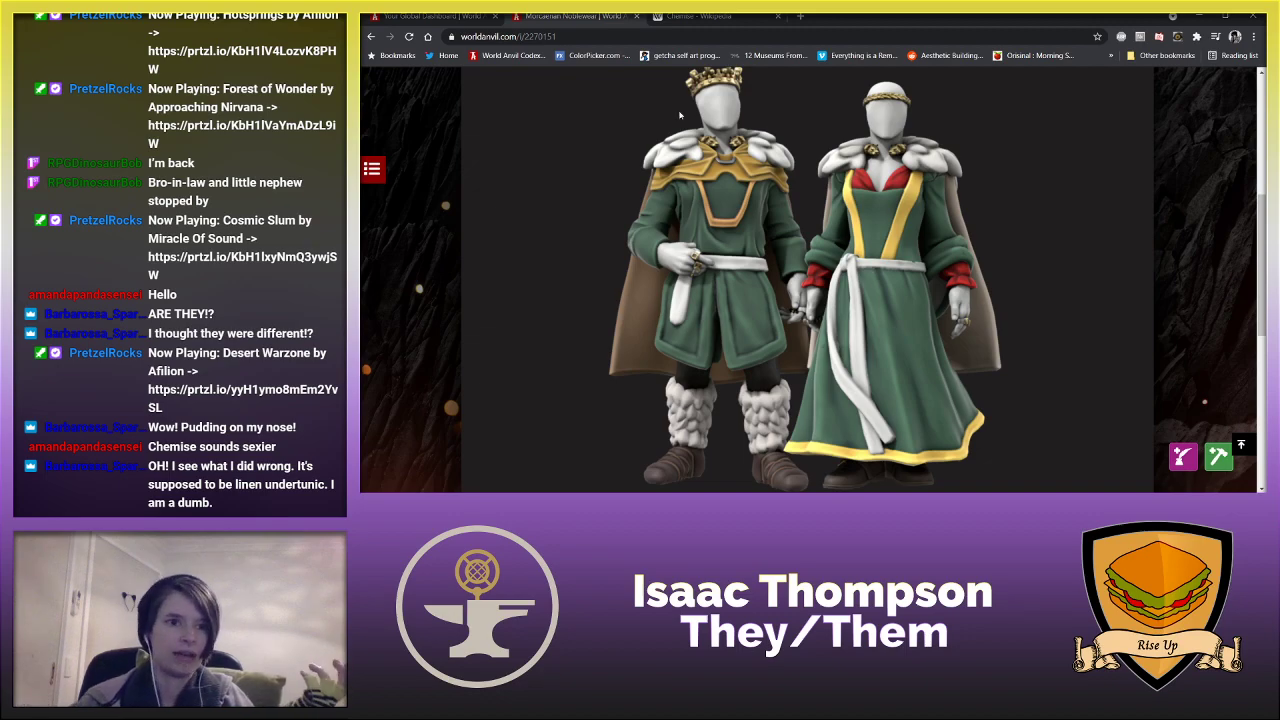
click(371, 37)
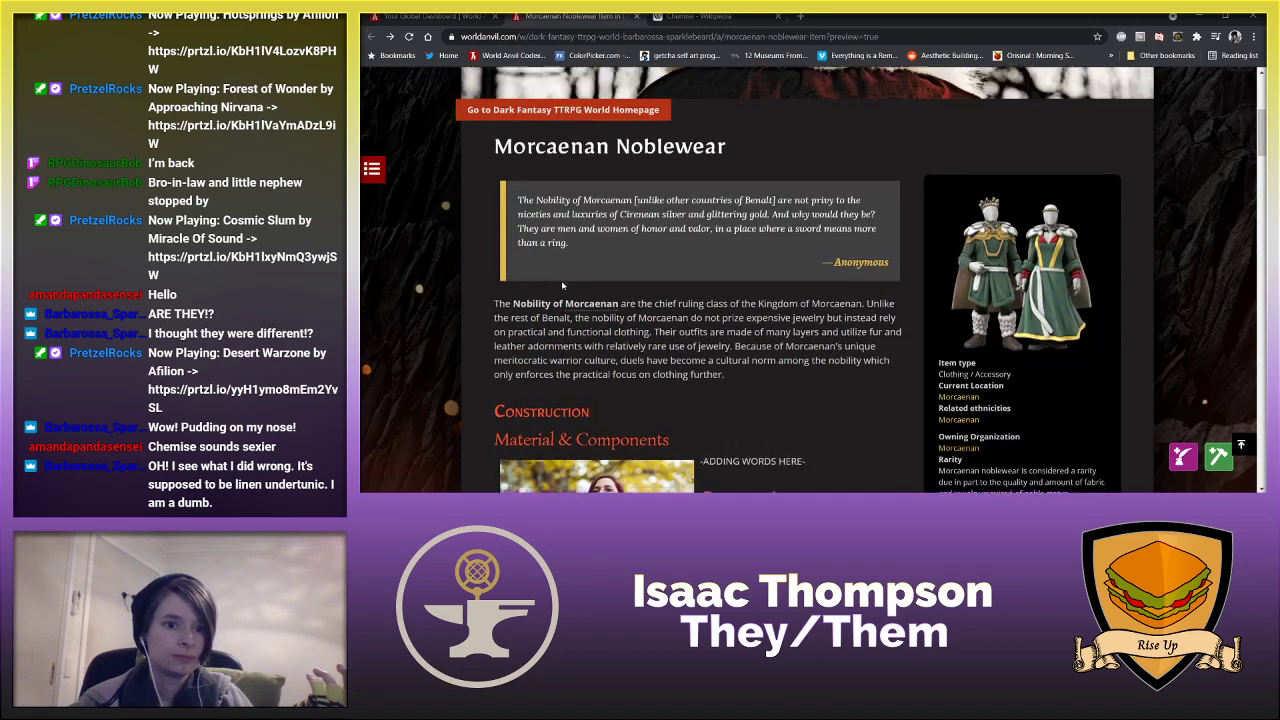
- Read the Feminine Fashion outfit, leggings and cloaks paragraphs, comparing them with the sidebar costume illustration and the Masculine Style section
scroll(563, 287, down, 5)
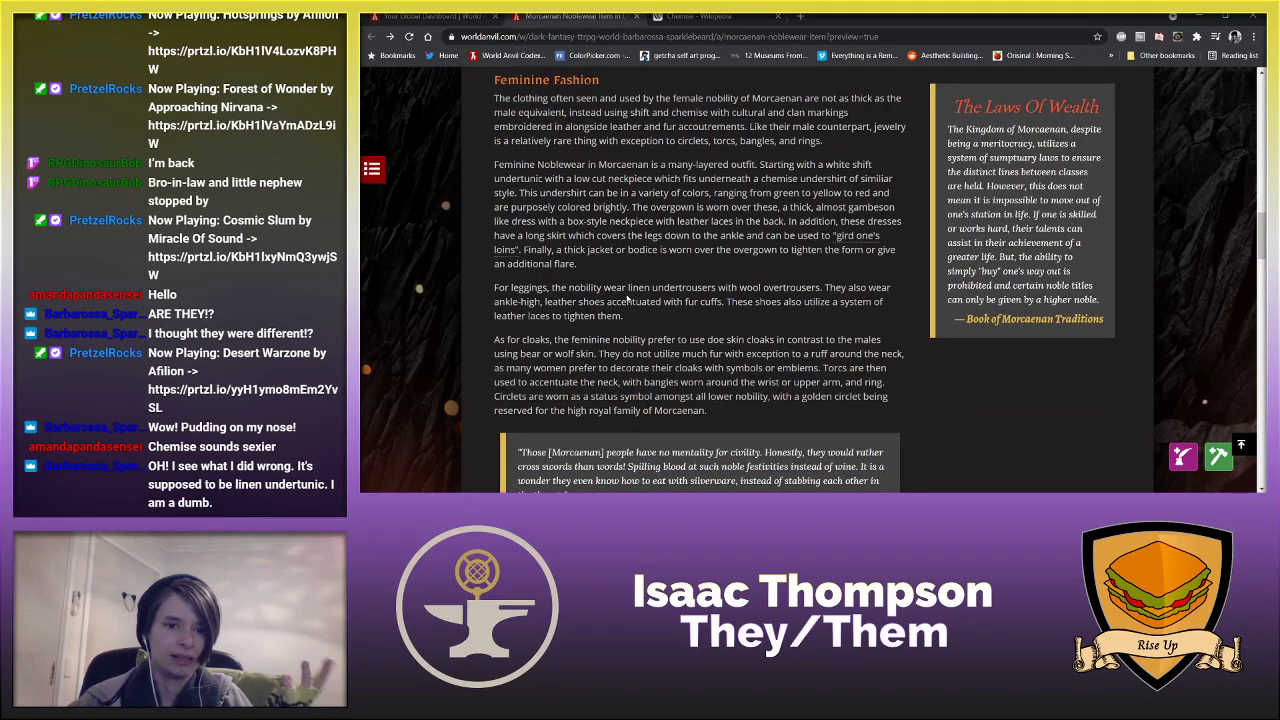
scroll(628, 298, up, 5)
scroll(628, 298, up, 6)
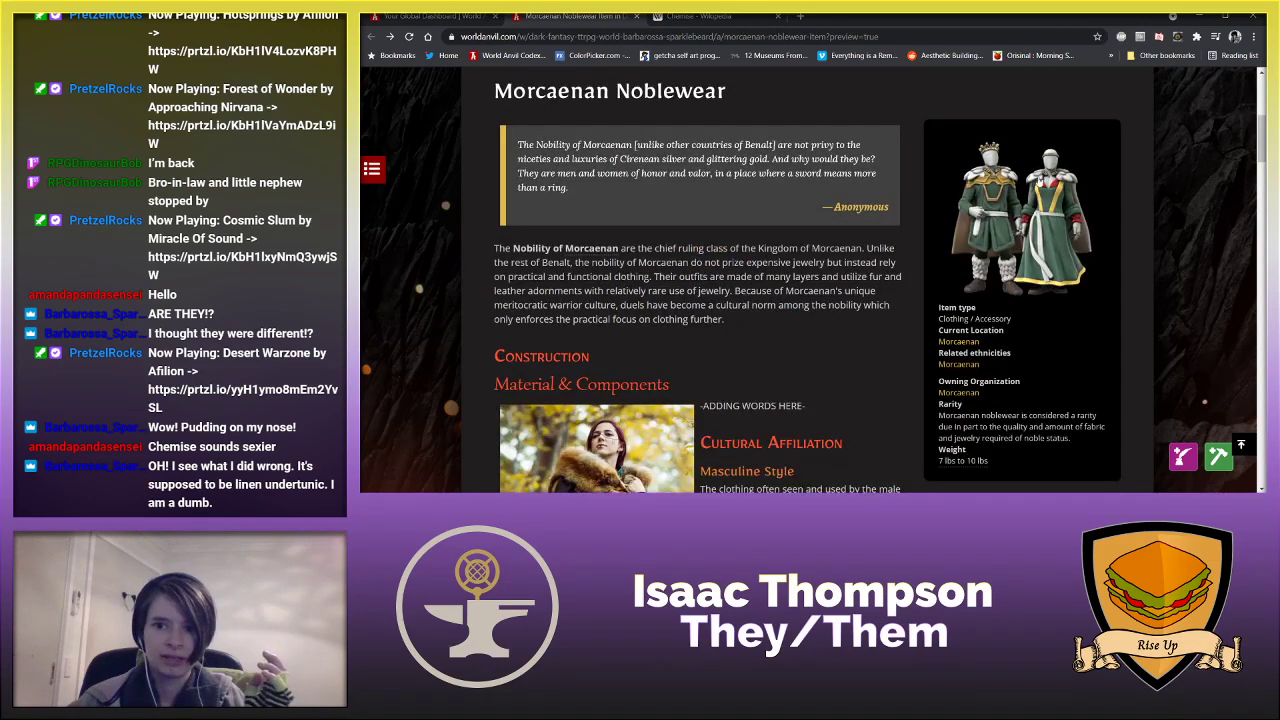
scroll(644, 334, down, 10)
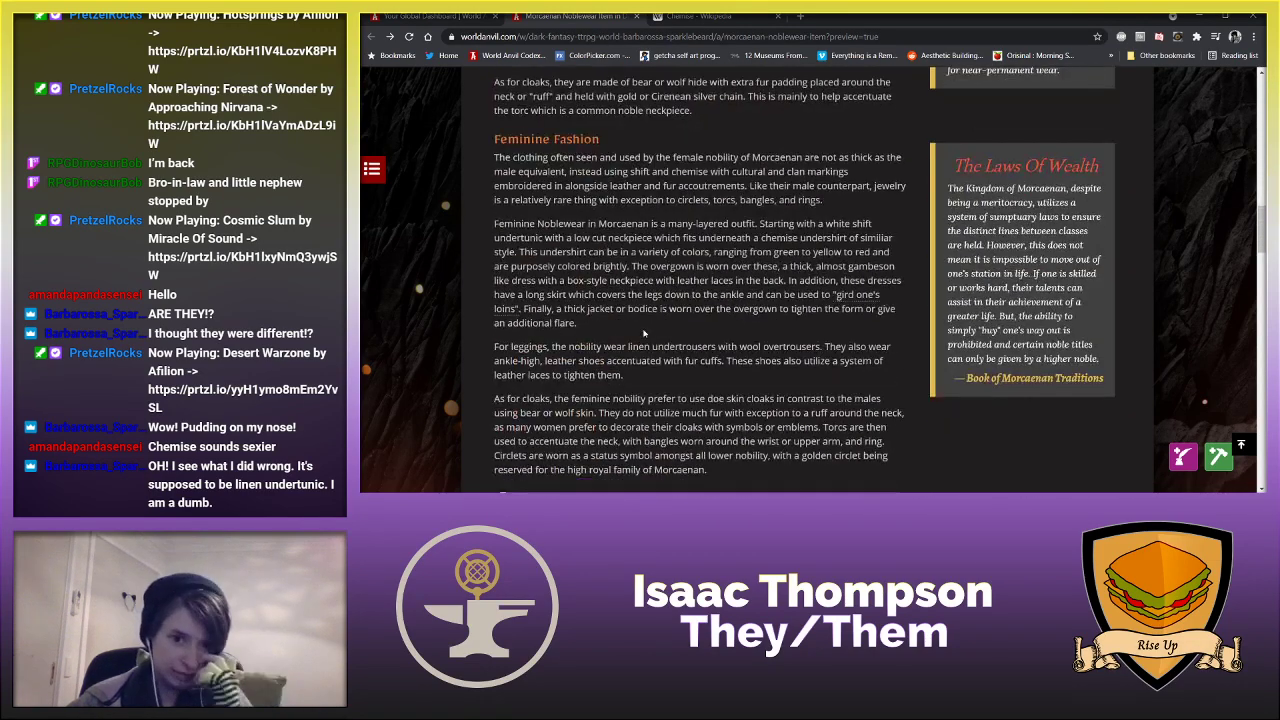
scroll(644, 334, down, 1)
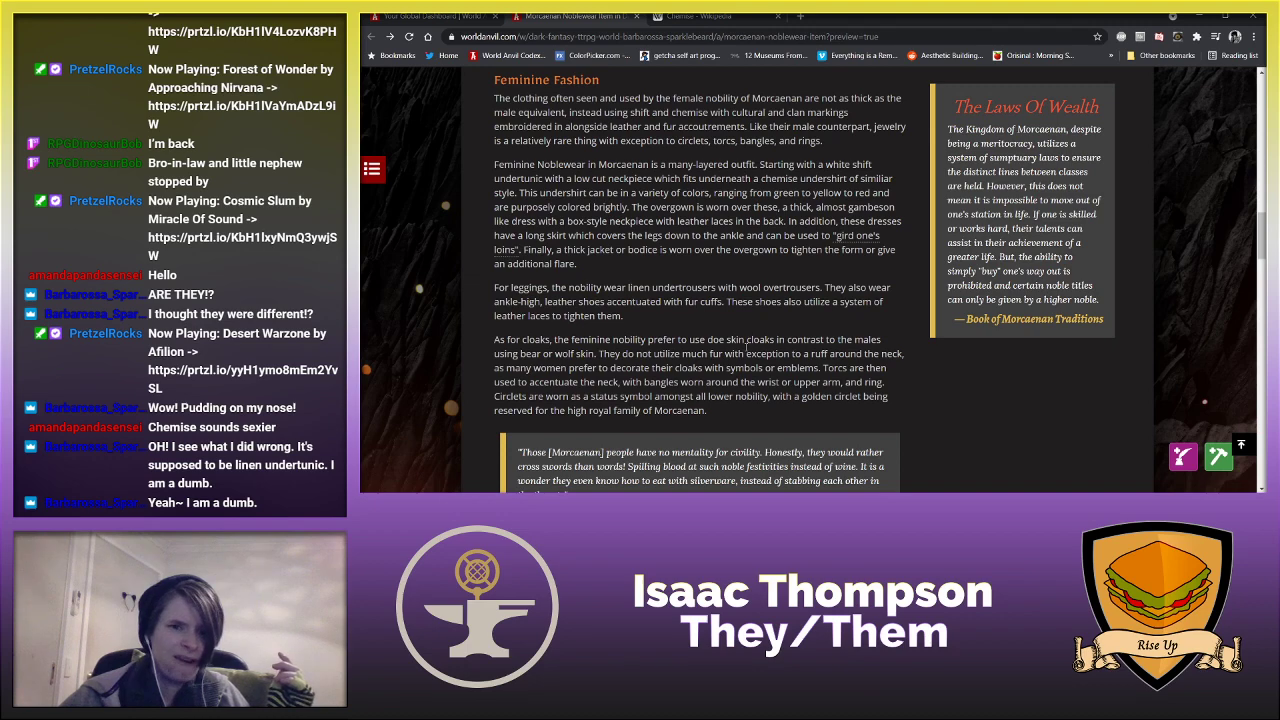
scroll(746, 346, up, 15)
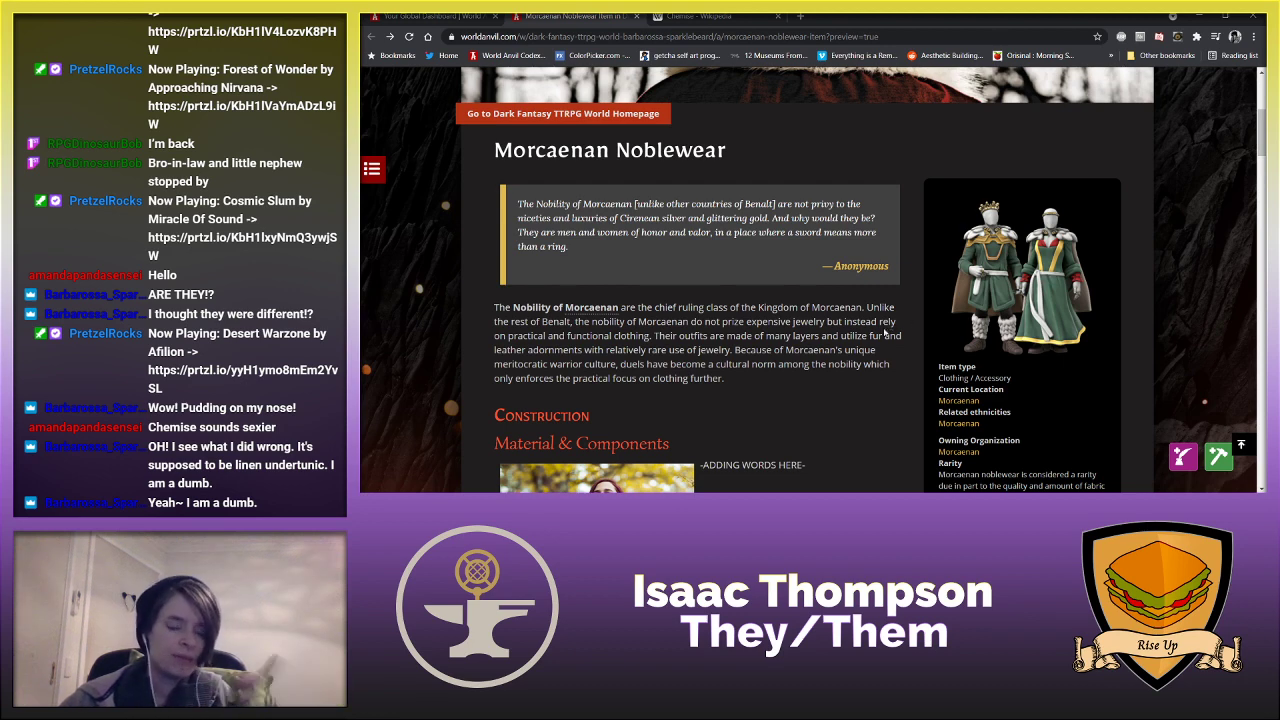
scroll(870, 338, down, 2)
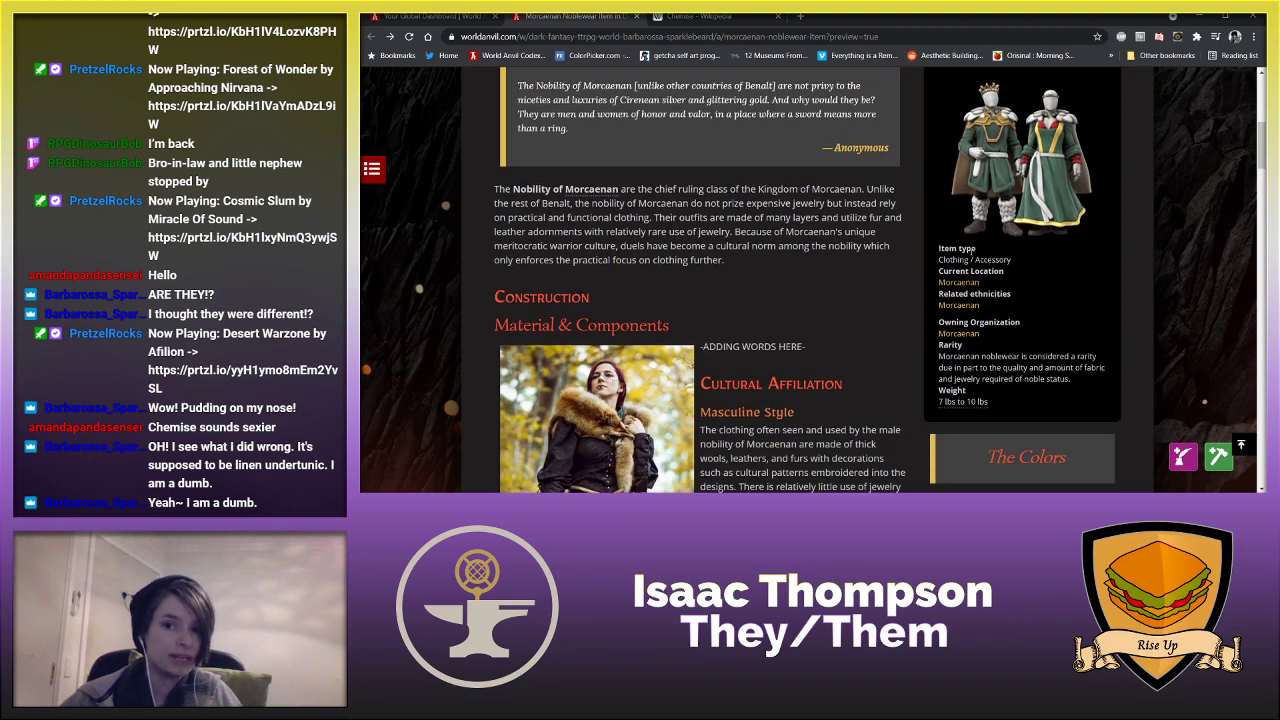
scroll(880, 303, down, 6)
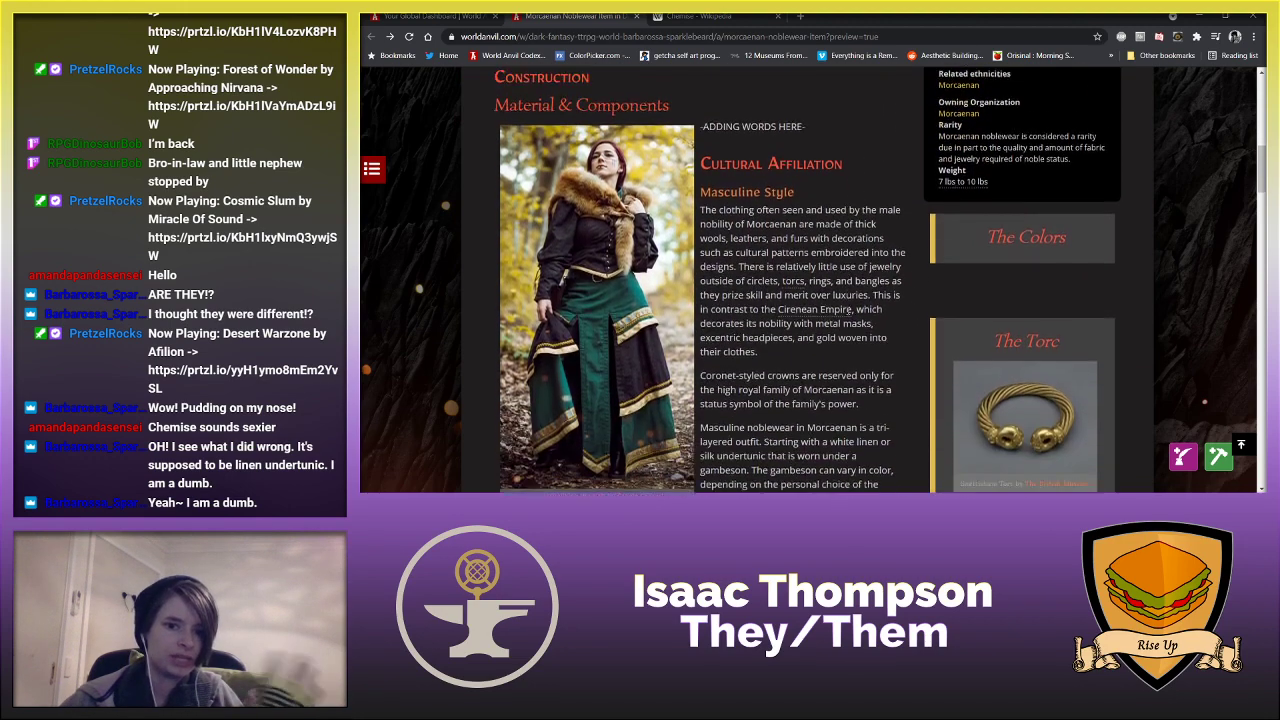
scroll(848, 310, down, 6)
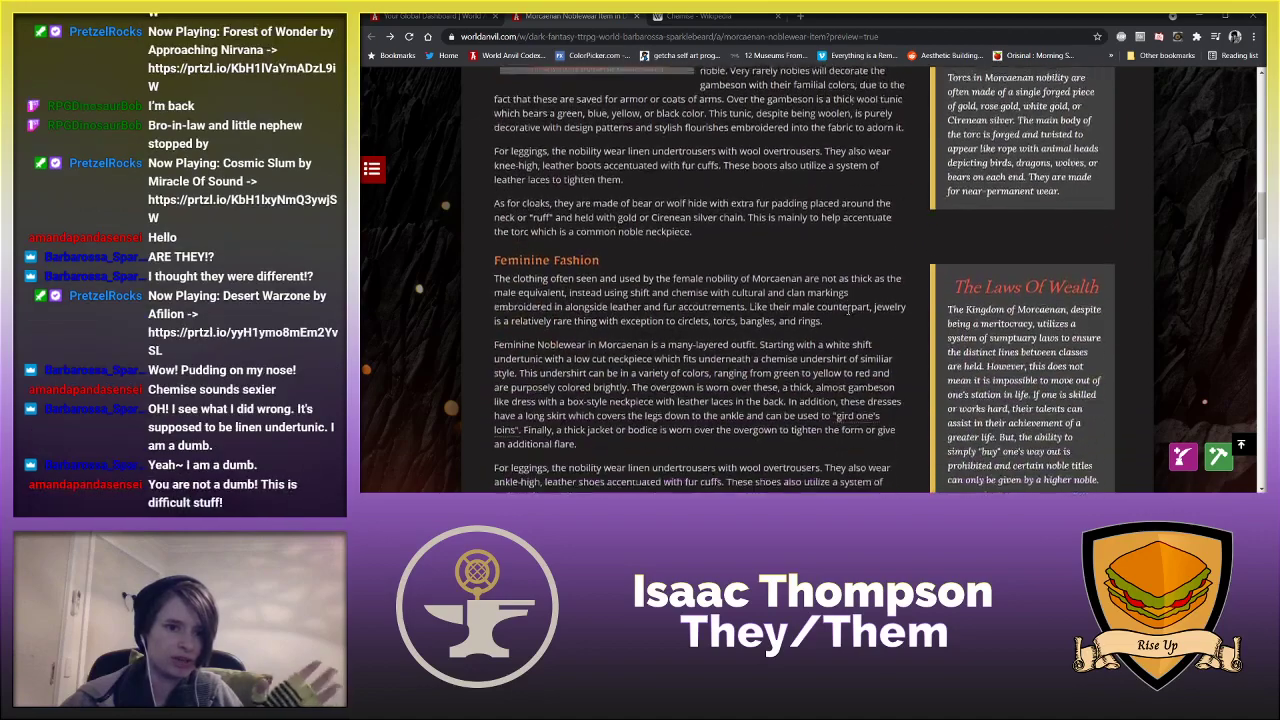
scroll(848, 311, down, 2)
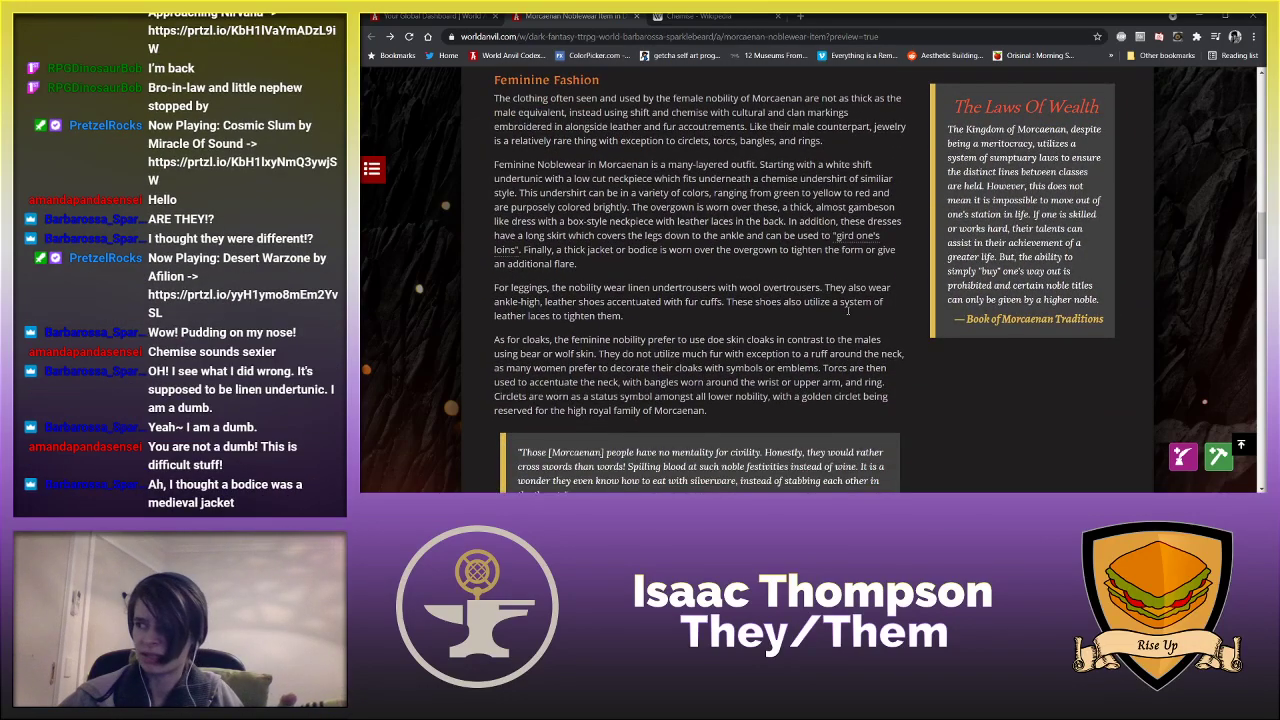
scroll(848, 311, up, 2)
scroll(848, 311, up, 15)
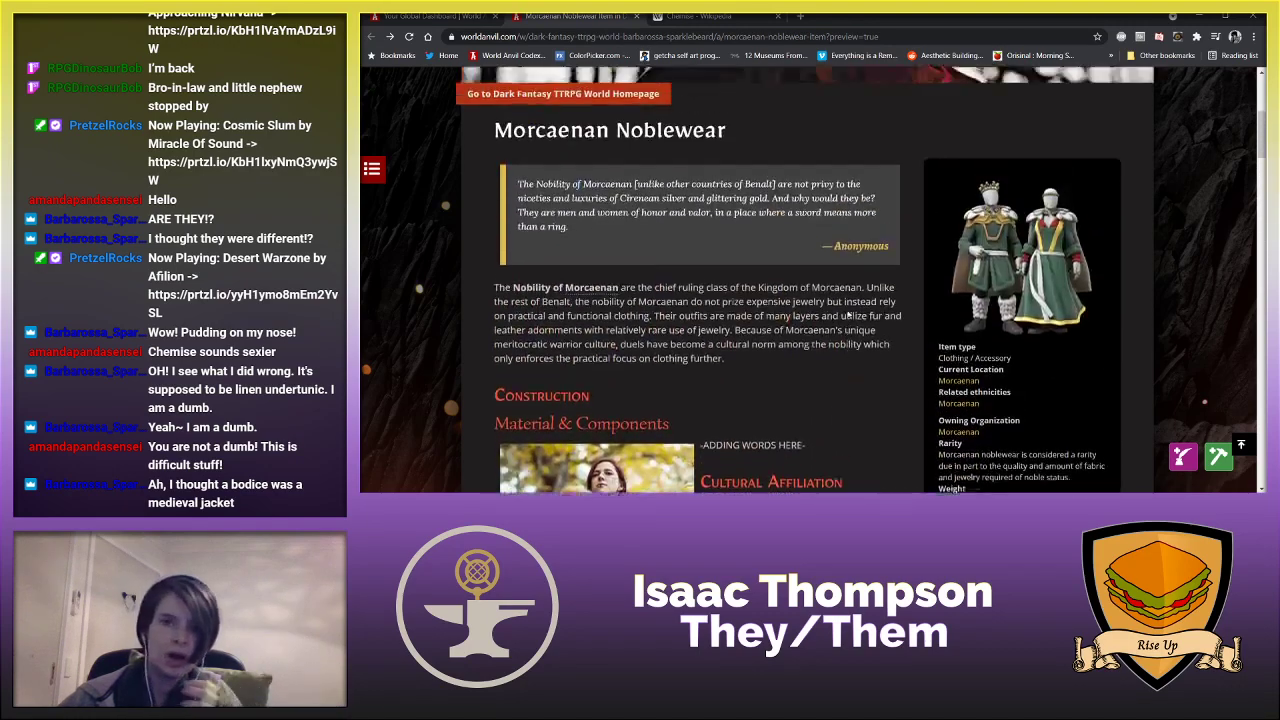
- Search Google for "bodice" in the Wikipedia tab and read the dictionary definition and clothing summary
click(722, 16)
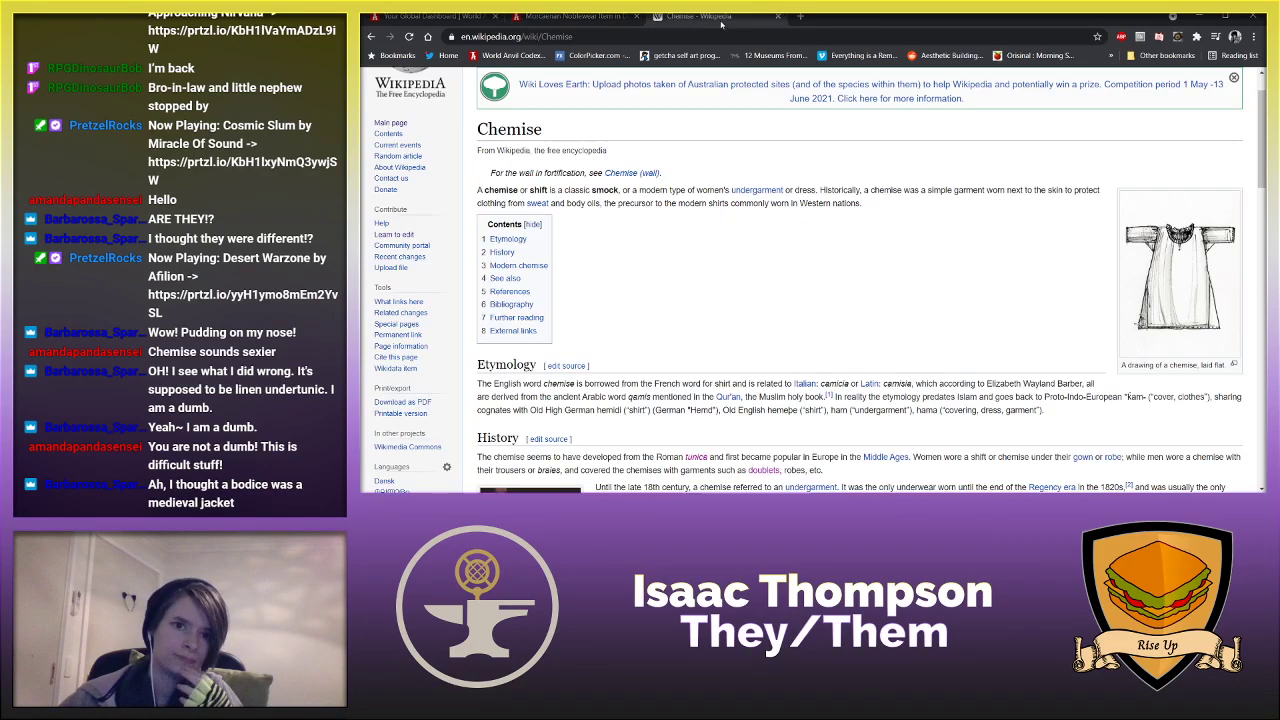
click(716, 37)
text(bodice)
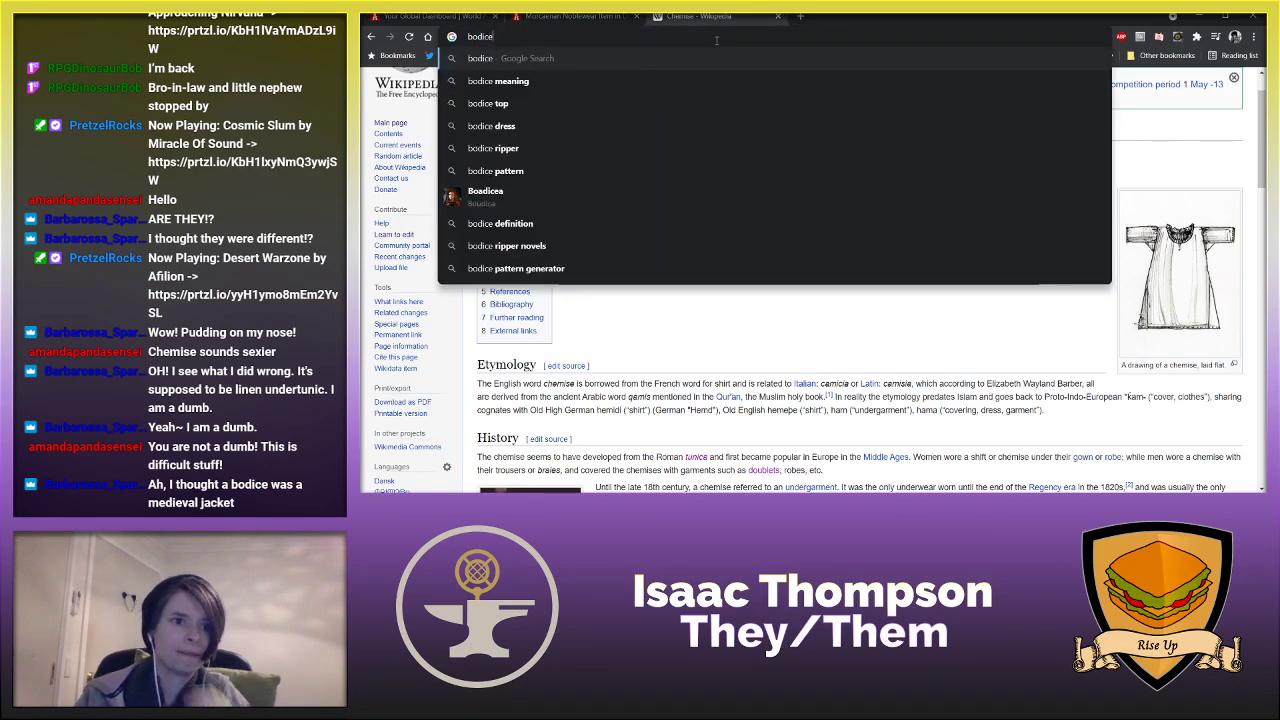
key(Return)
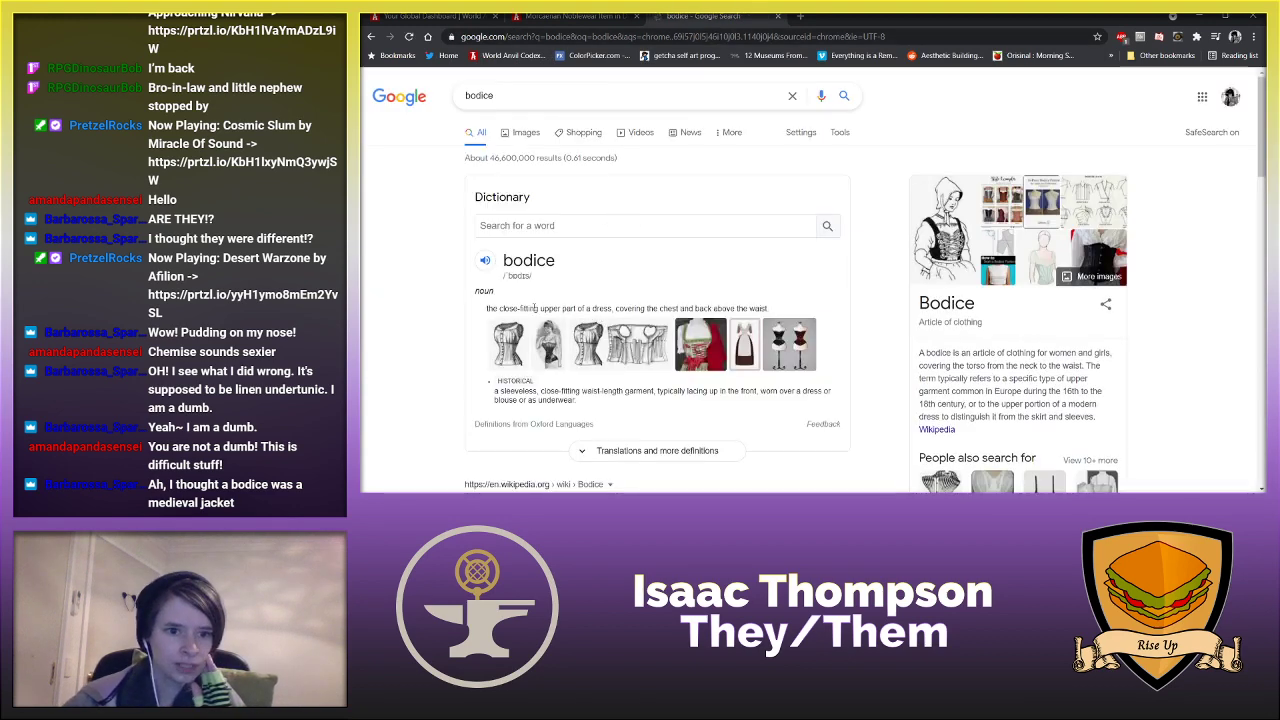
scroll(644, 261, down, 1)
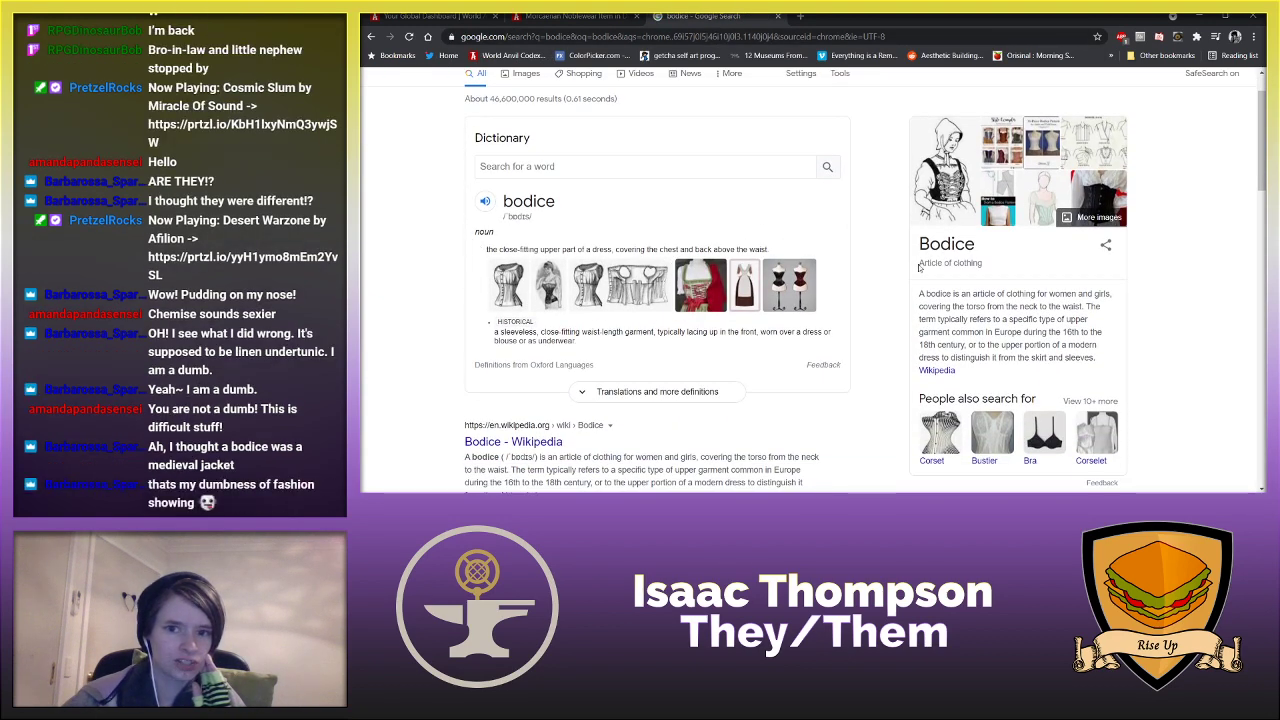
- Open the Wikipedia article on bodices from the search results and read its introduction, Origin and Classification sections
click(948, 370)
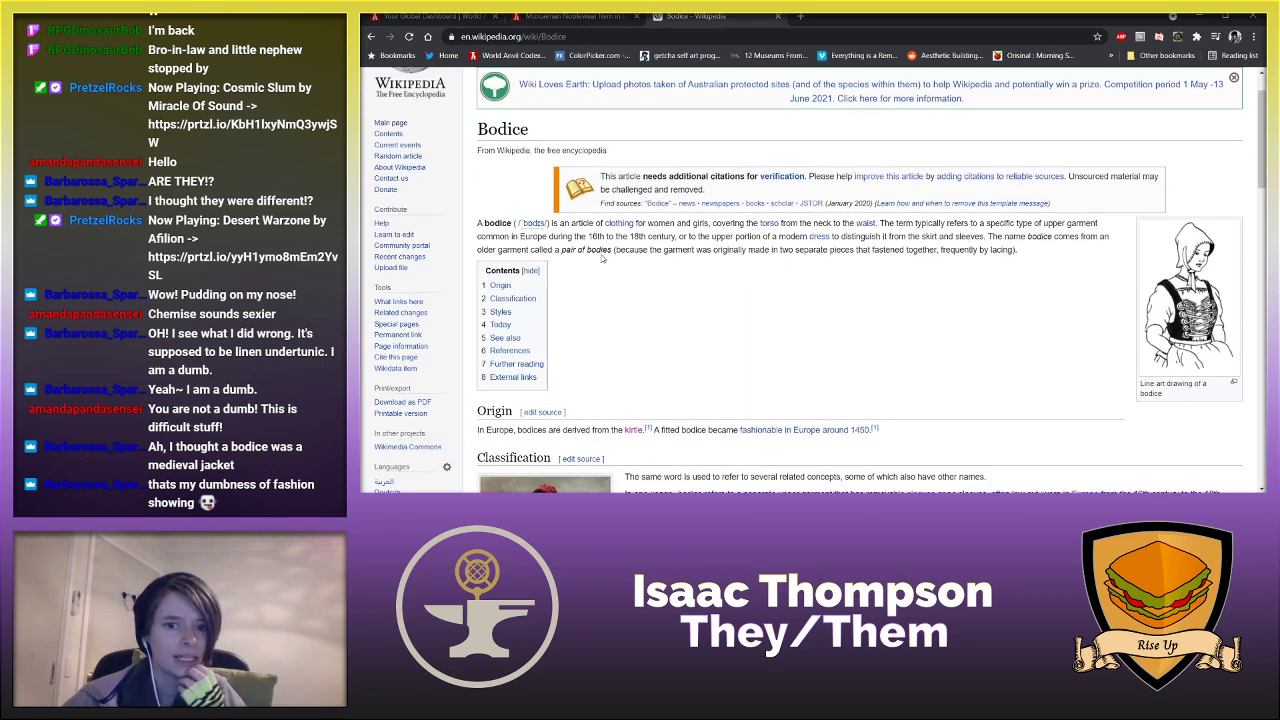
scroll(880, 306, down, 2)
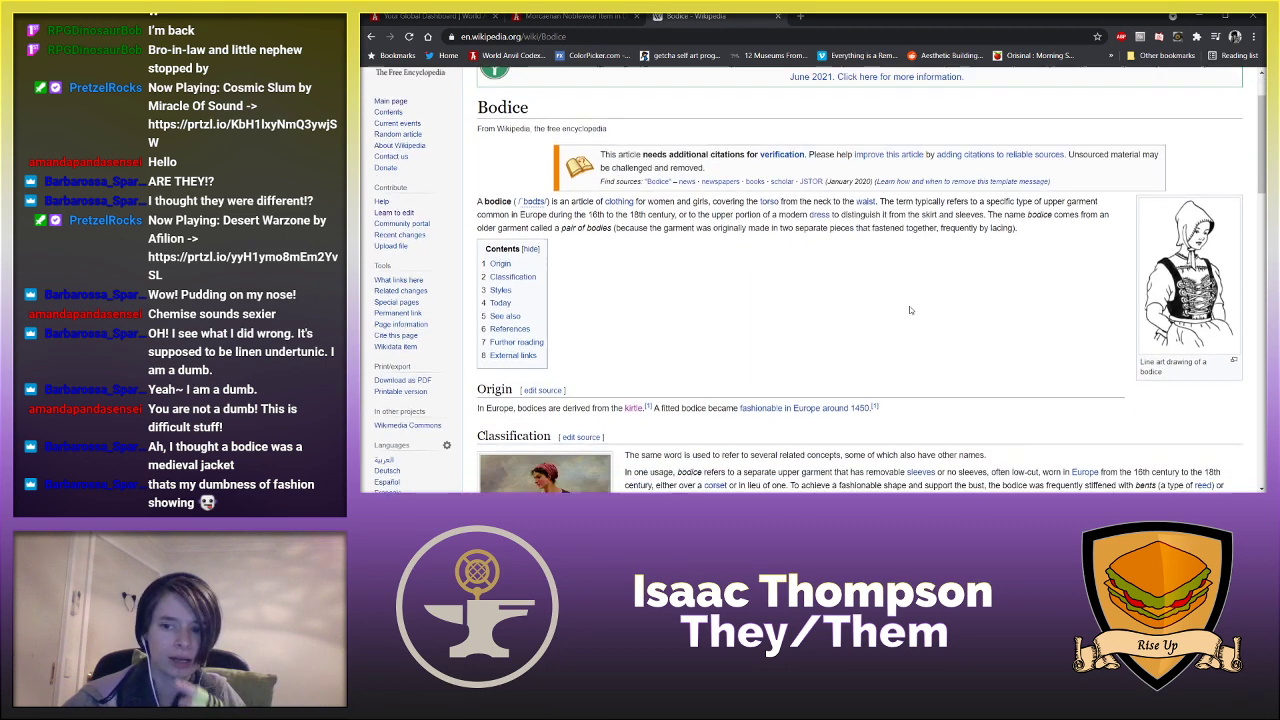
scroll(909, 310, down, 3)
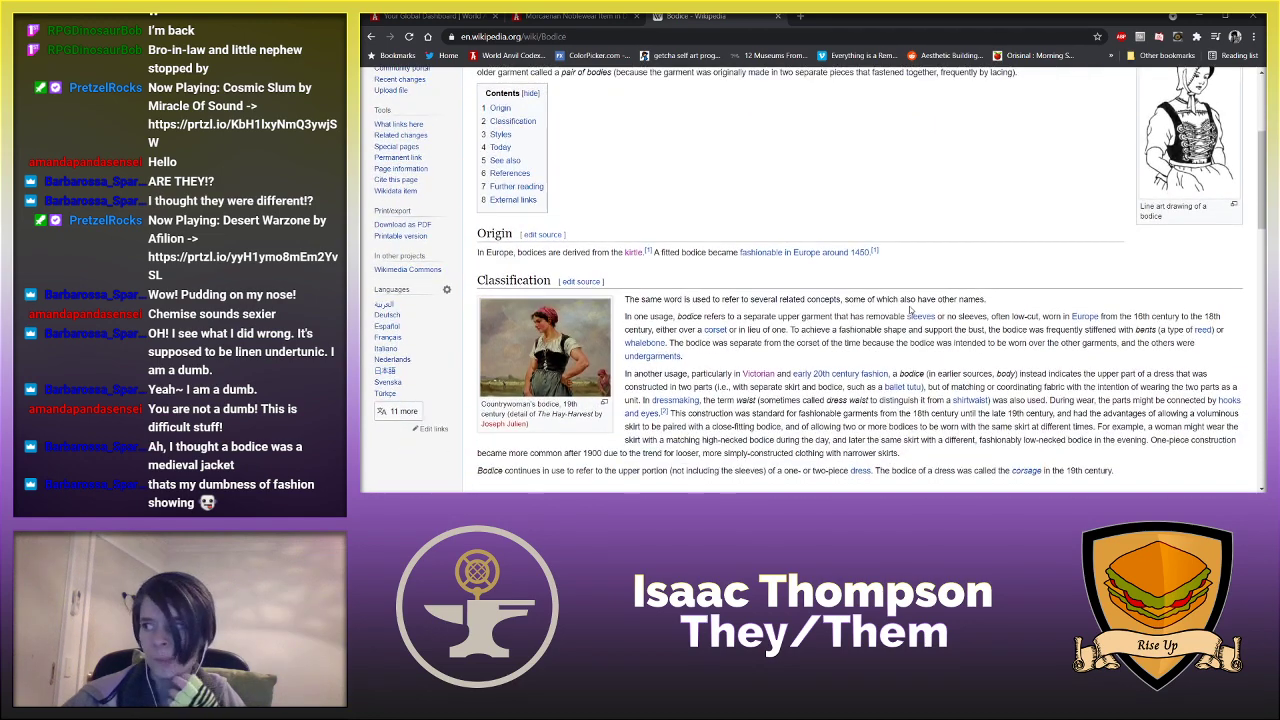
scroll(910, 310, down, 3)
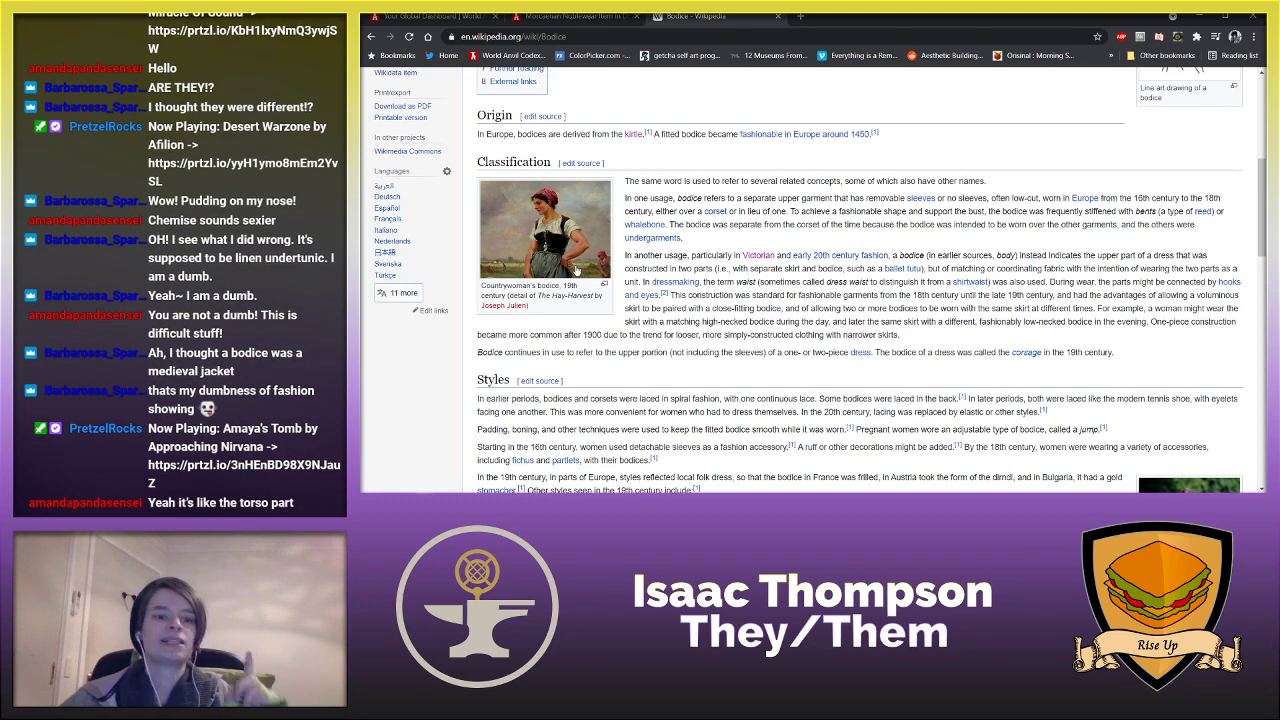
scroll(576, 270, up, 6)
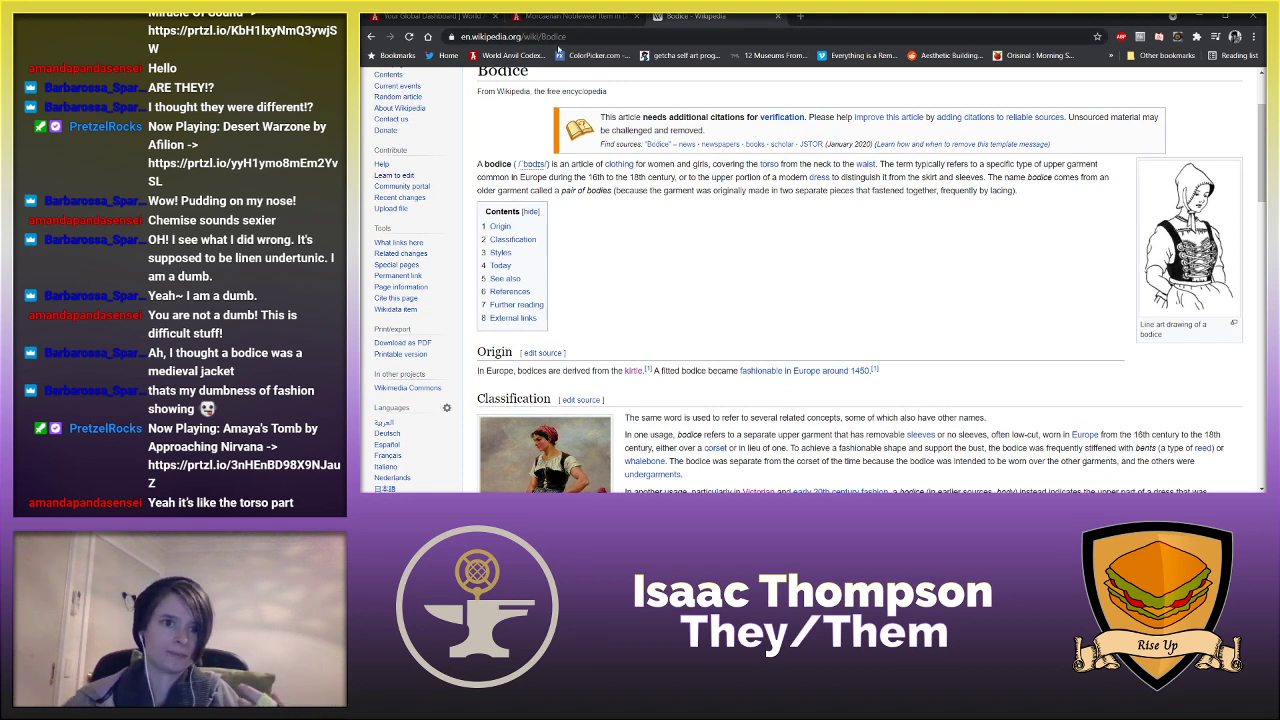
- Return to the noblewear article and highlight "overgown" and the full overgown description under Feminine Fashion, then clear the selection
click(565, 16)
scroll(572, 260, down, 10)
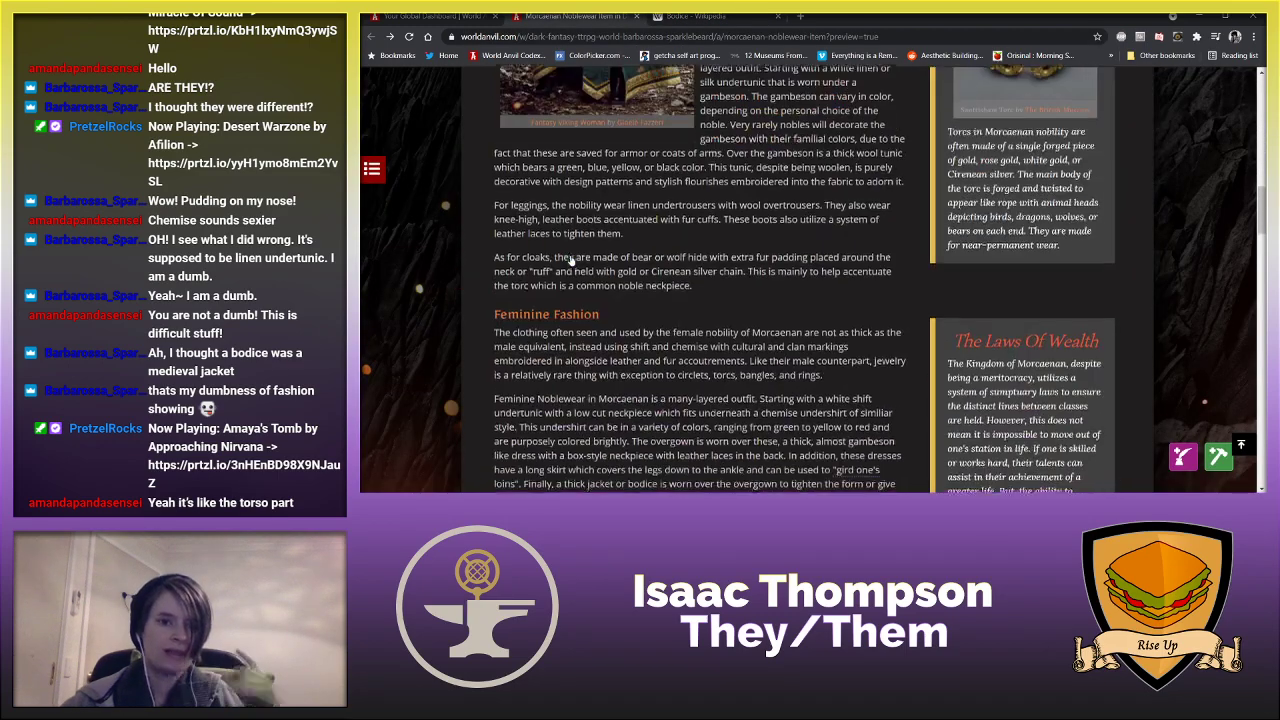
scroll(572, 260, down, 10)
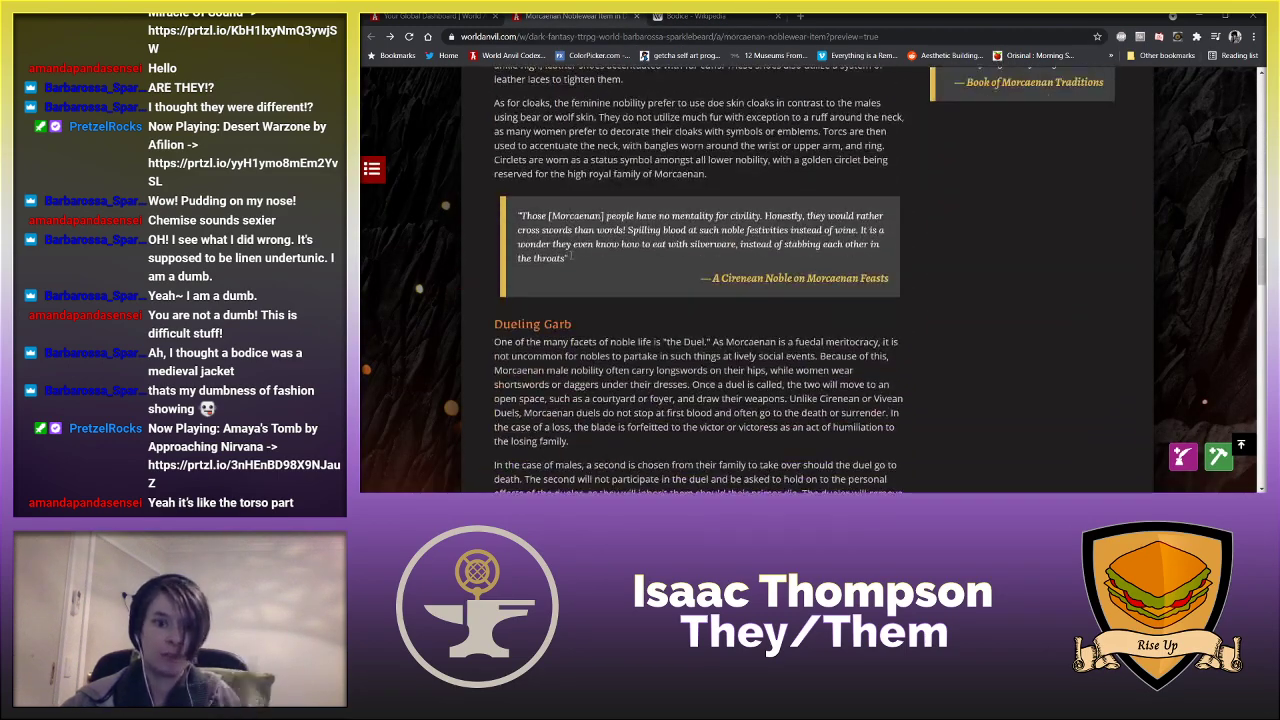
scroll(571, 257, up, 4)
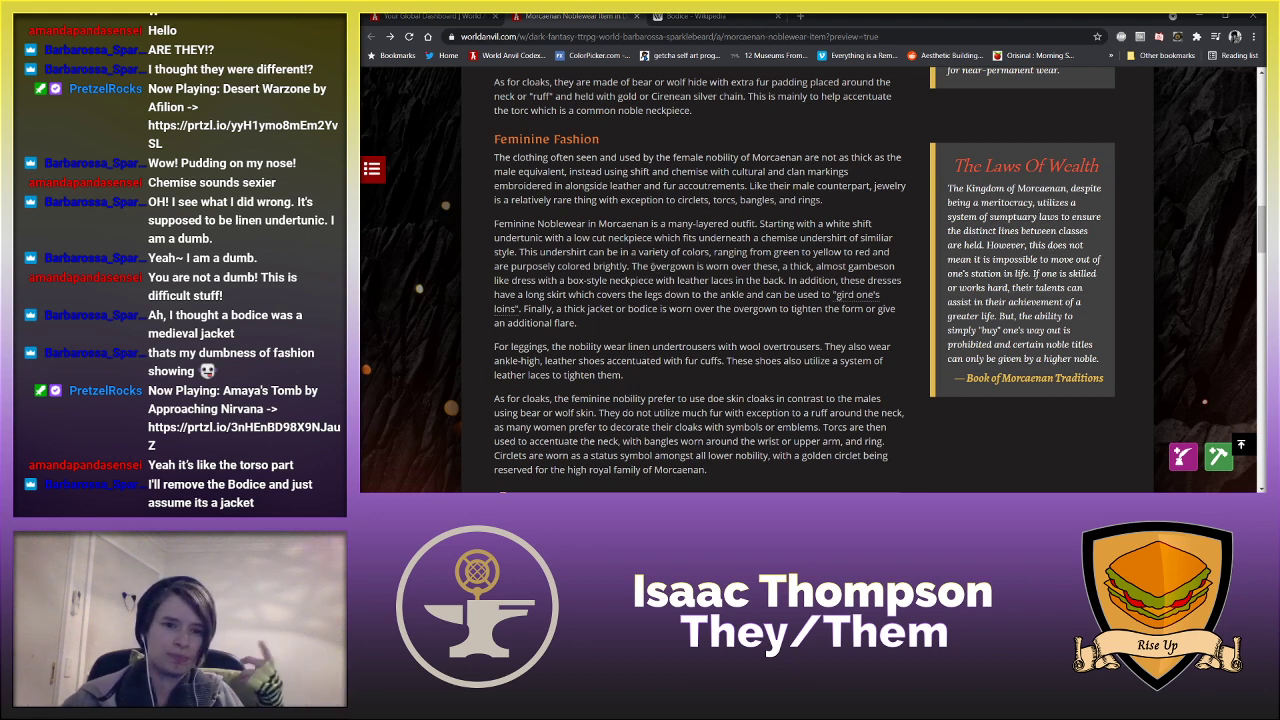
drag(651, 267, 696, 267)
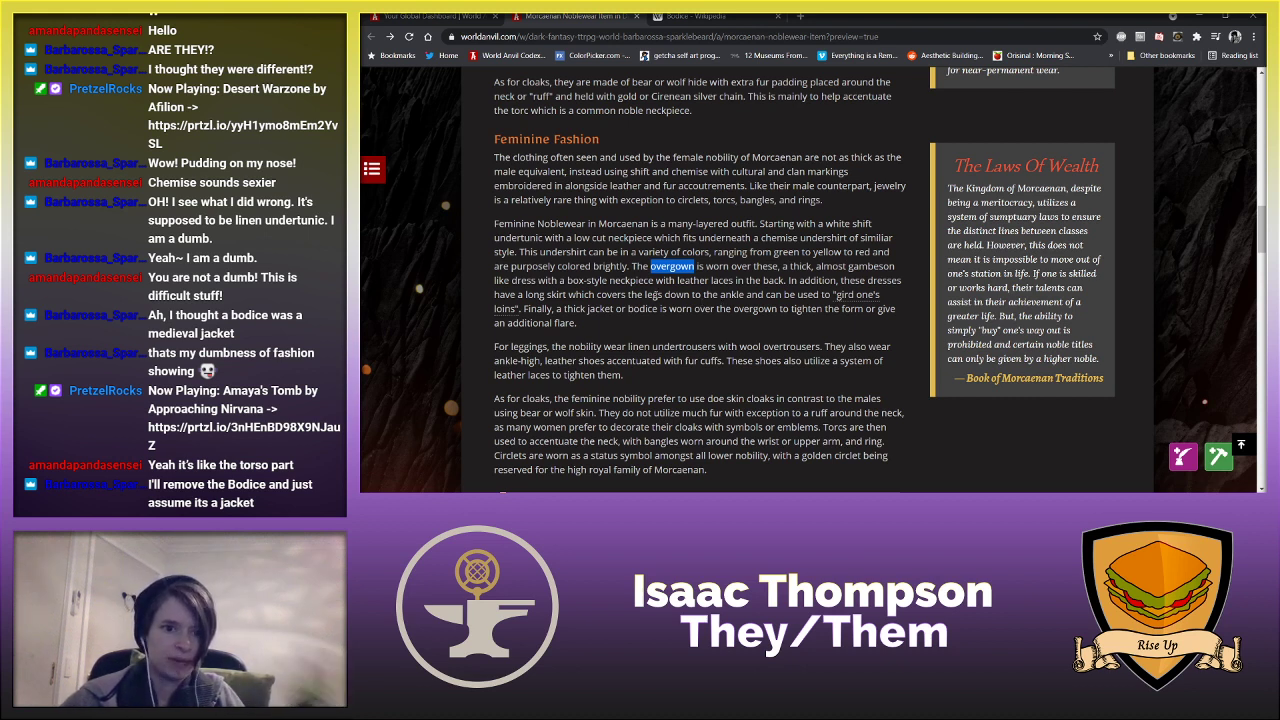
drag(524, 309, 631, 267)
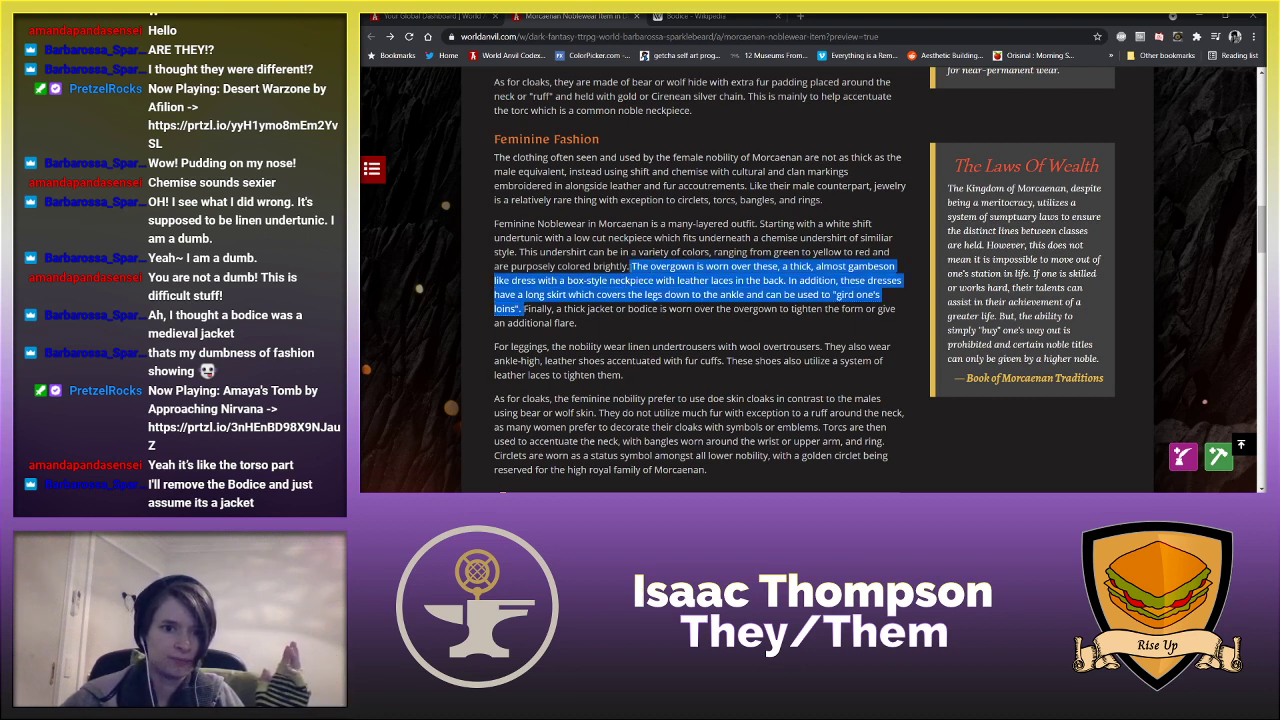
click(674, 313)
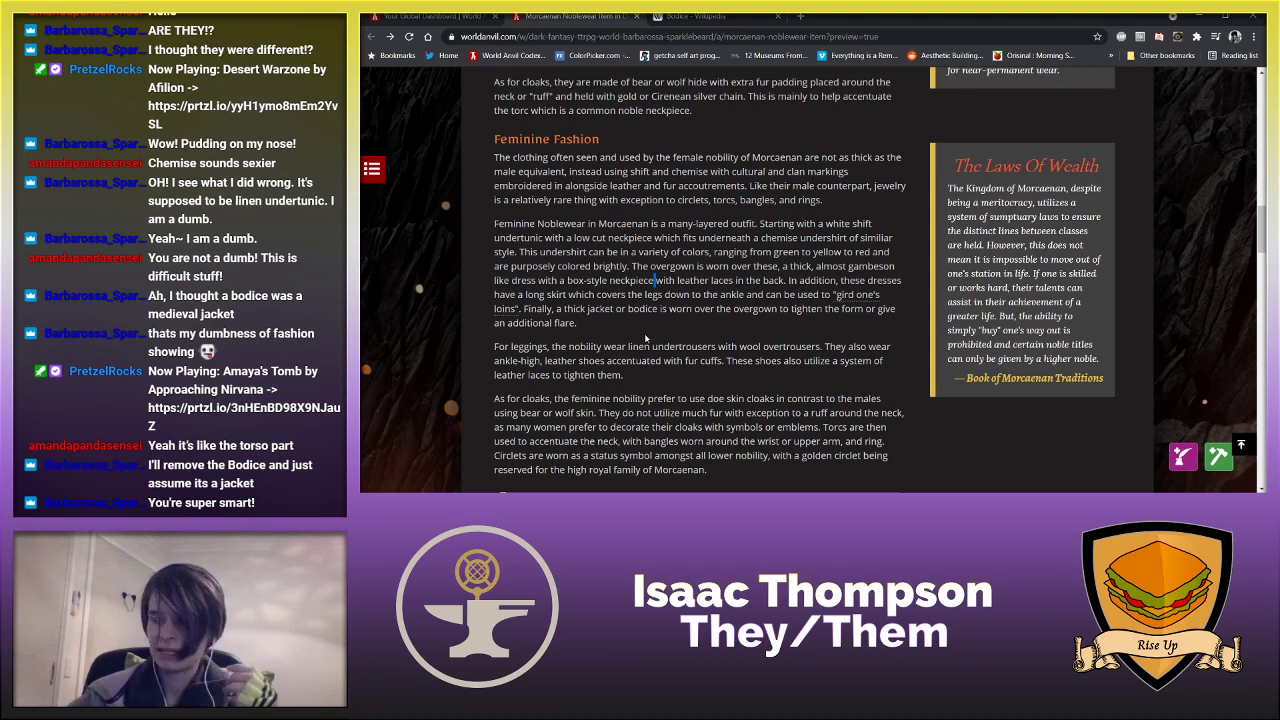
- Highlight the leggings paragraph under Feminine Fashion, clear the selection and compare the paragraph with the Masculine Style leggings text
scroll(645, 339, up, 1)
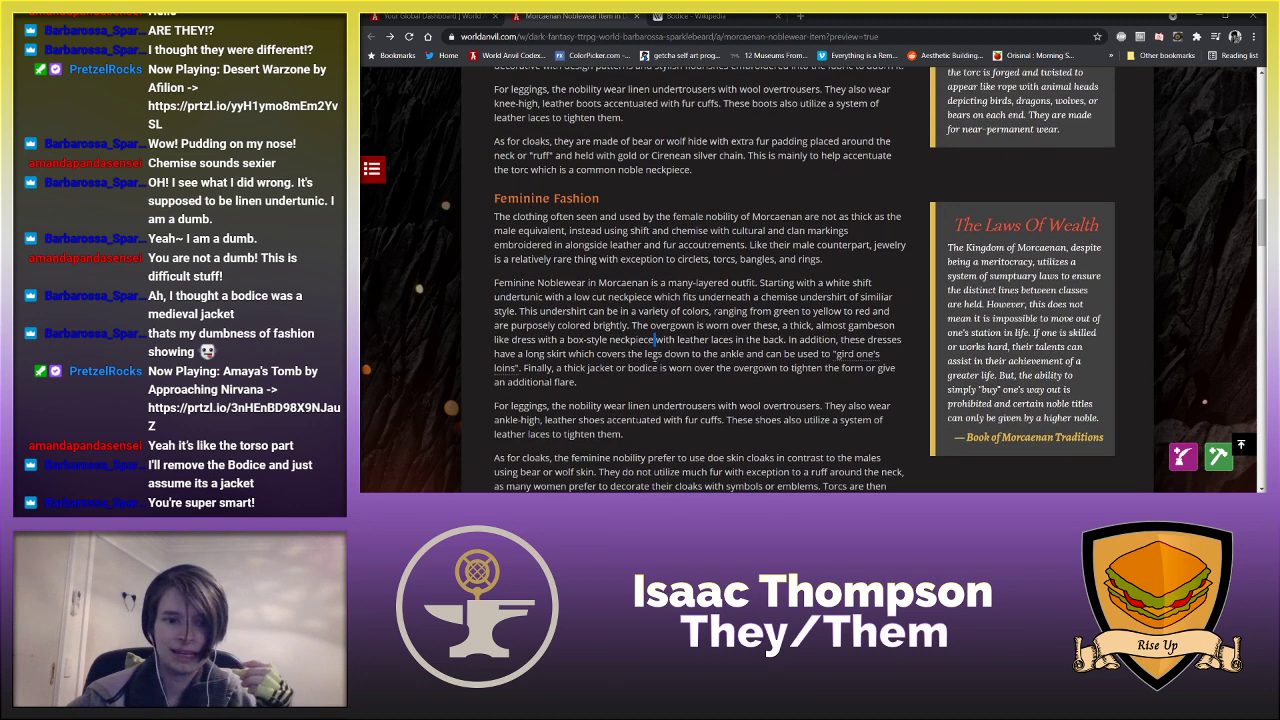
drag(629, 424, 490, 407)
click(645, 439)
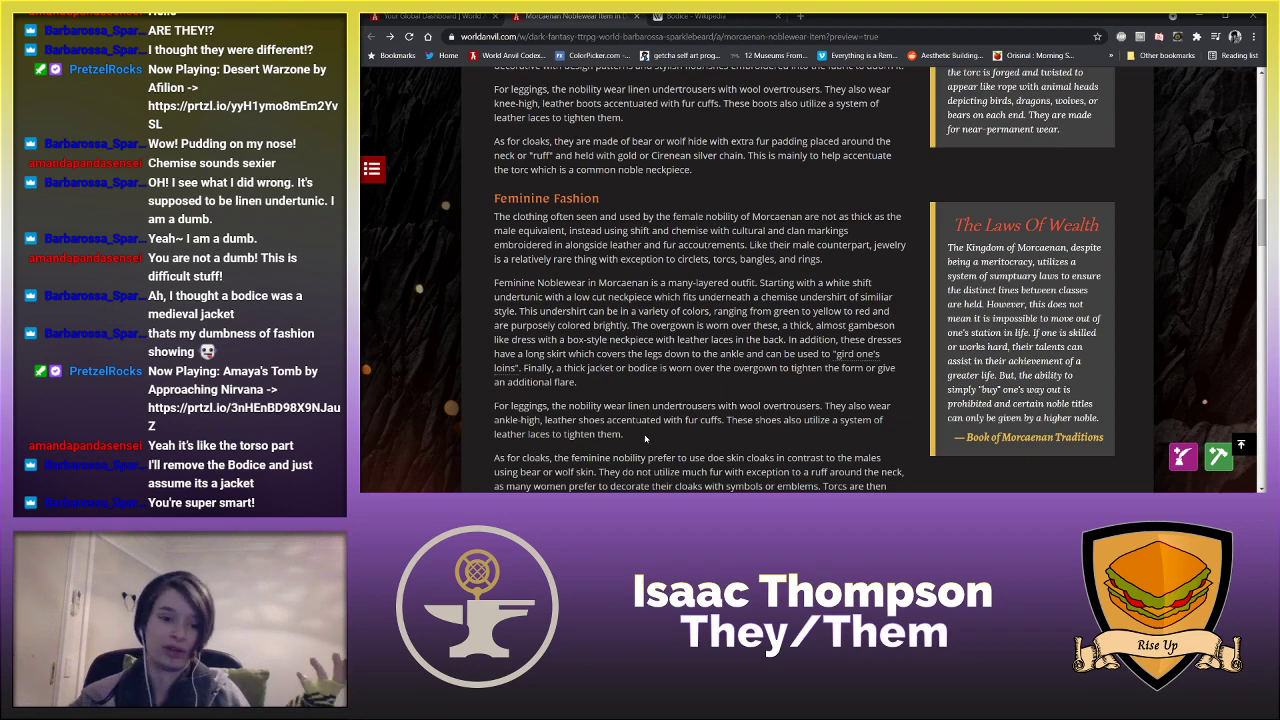
scroll(681, 401, down, 2)
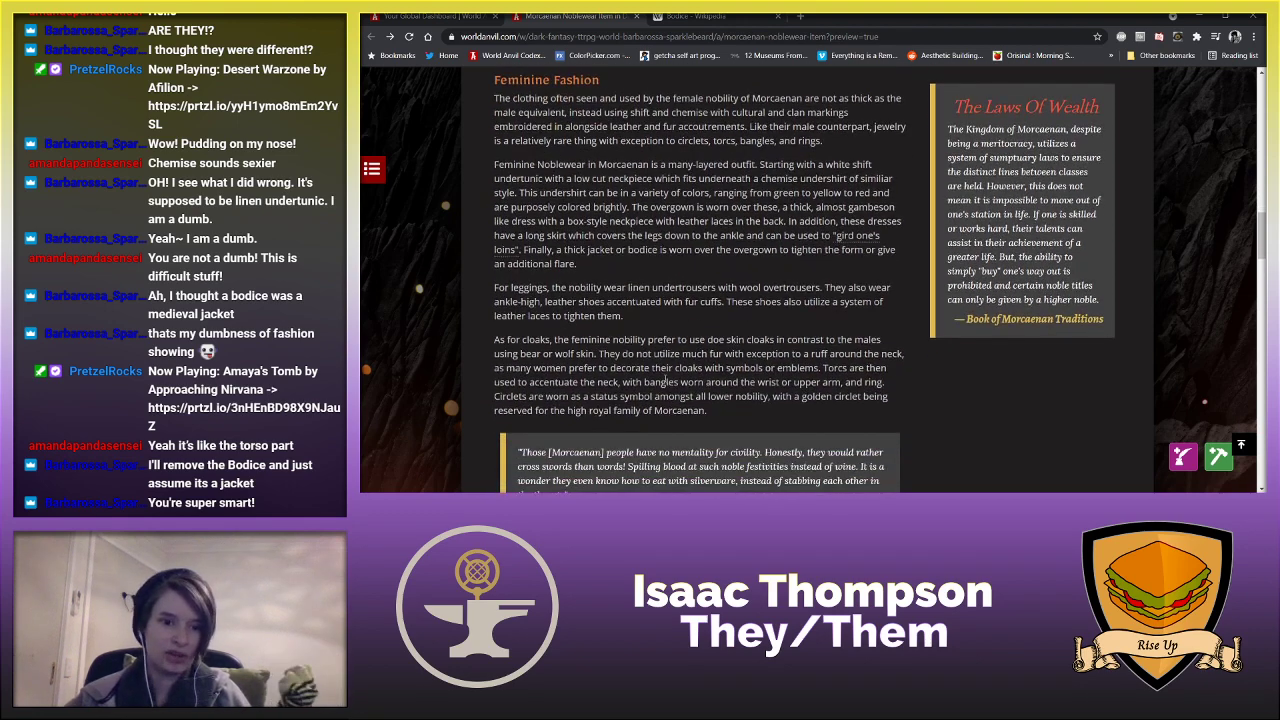
scroll(636, 416, up, 2)
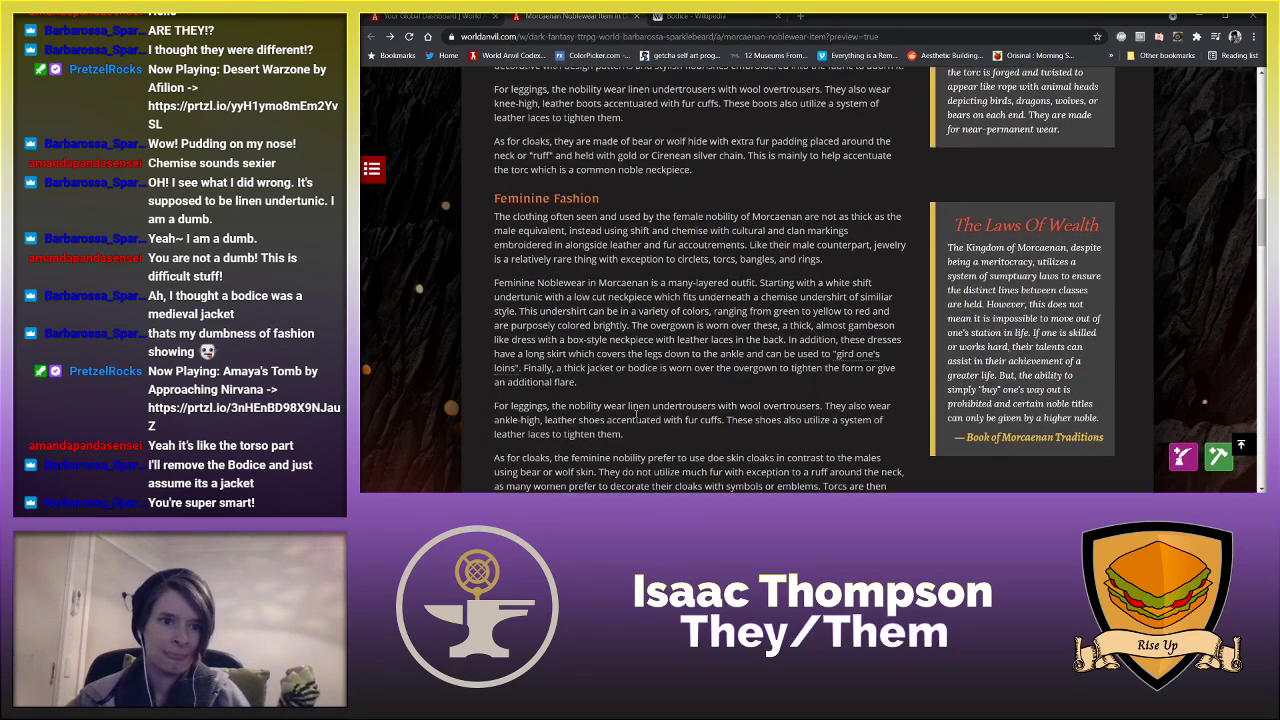
scroll(635, 414, up, 5)
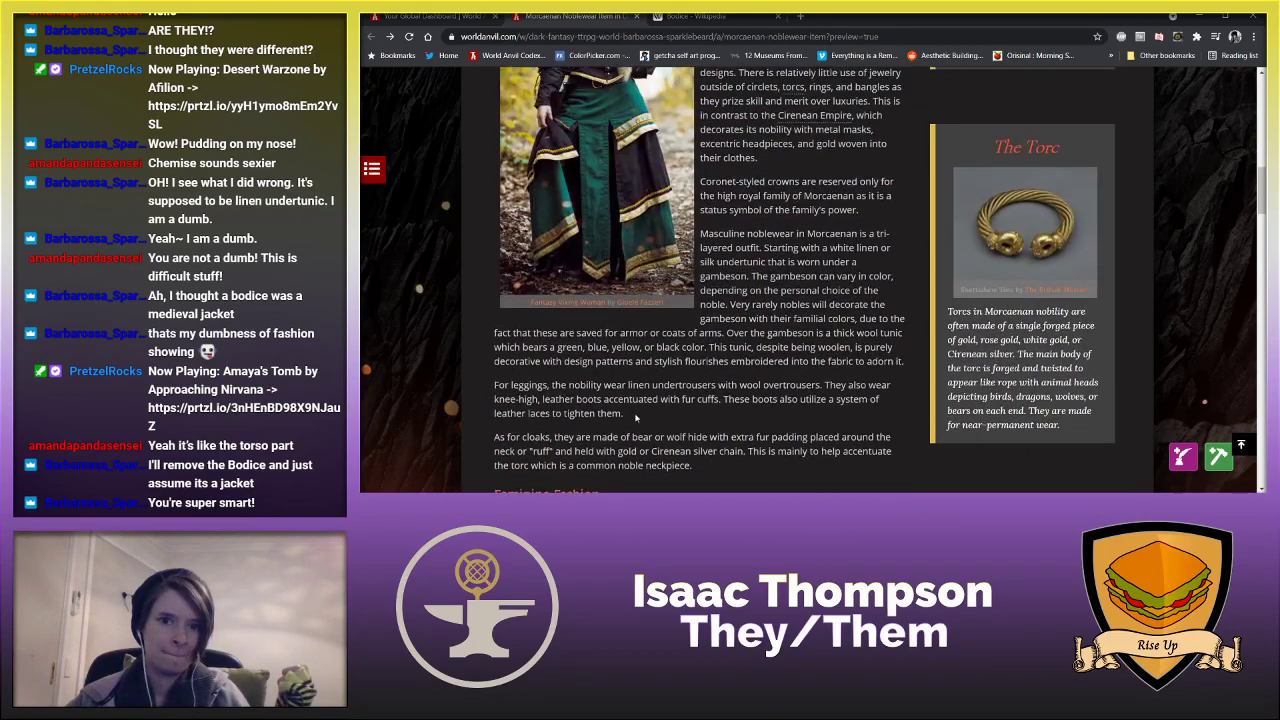
scroll(636, 417, down, 6)
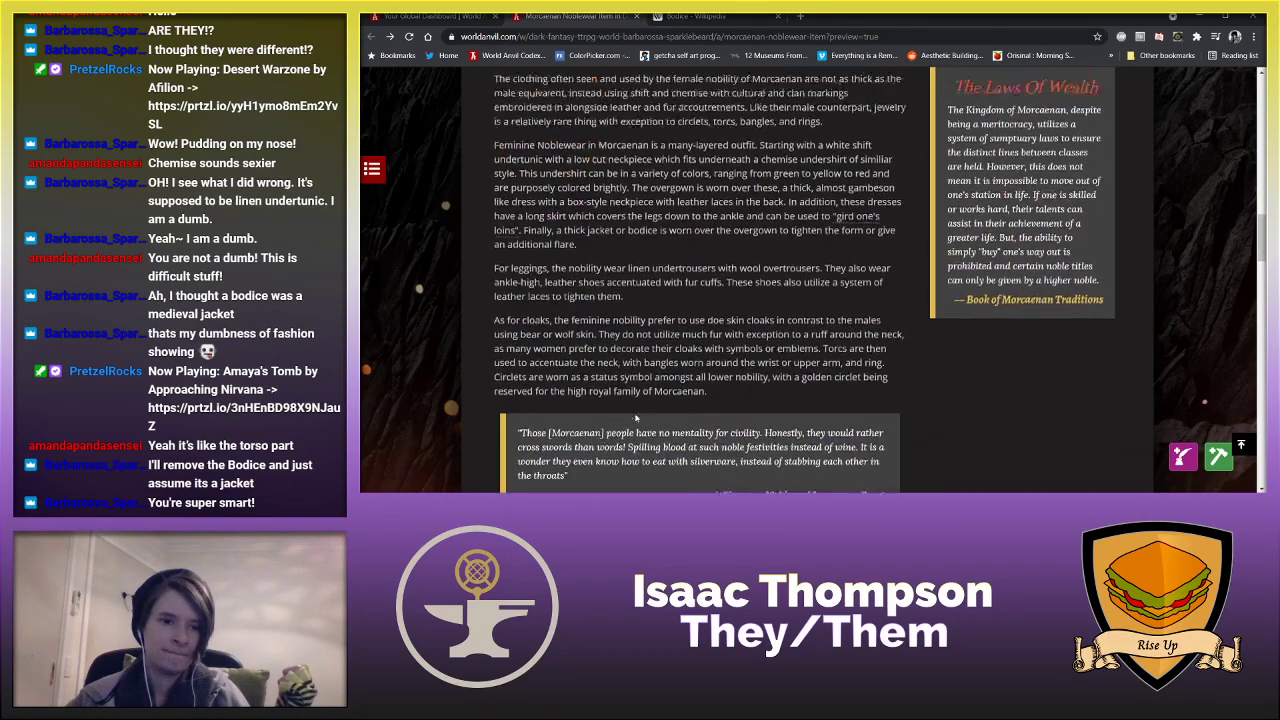
- Highlight the Masculine Style paragraph on leggings and knee-high boots, review the text above it and clear the selection
scroll(627, 313, up, 1)
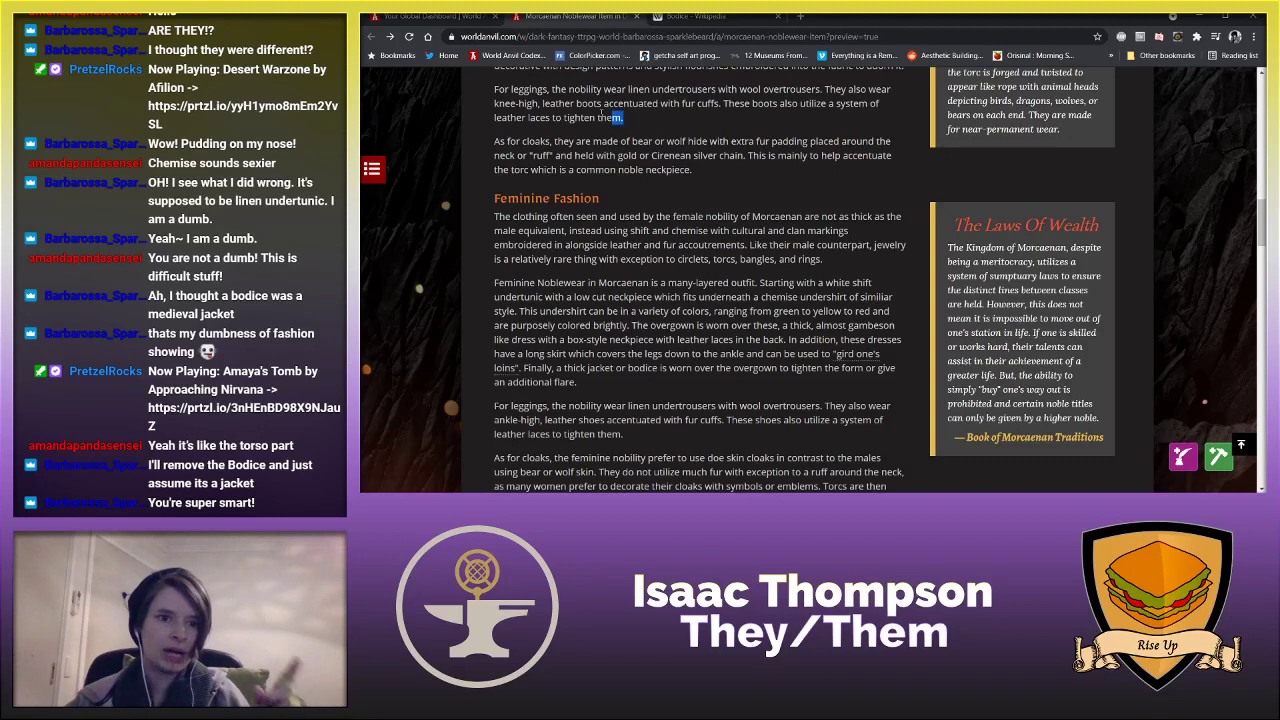
drag(623, 118, 471, 93)
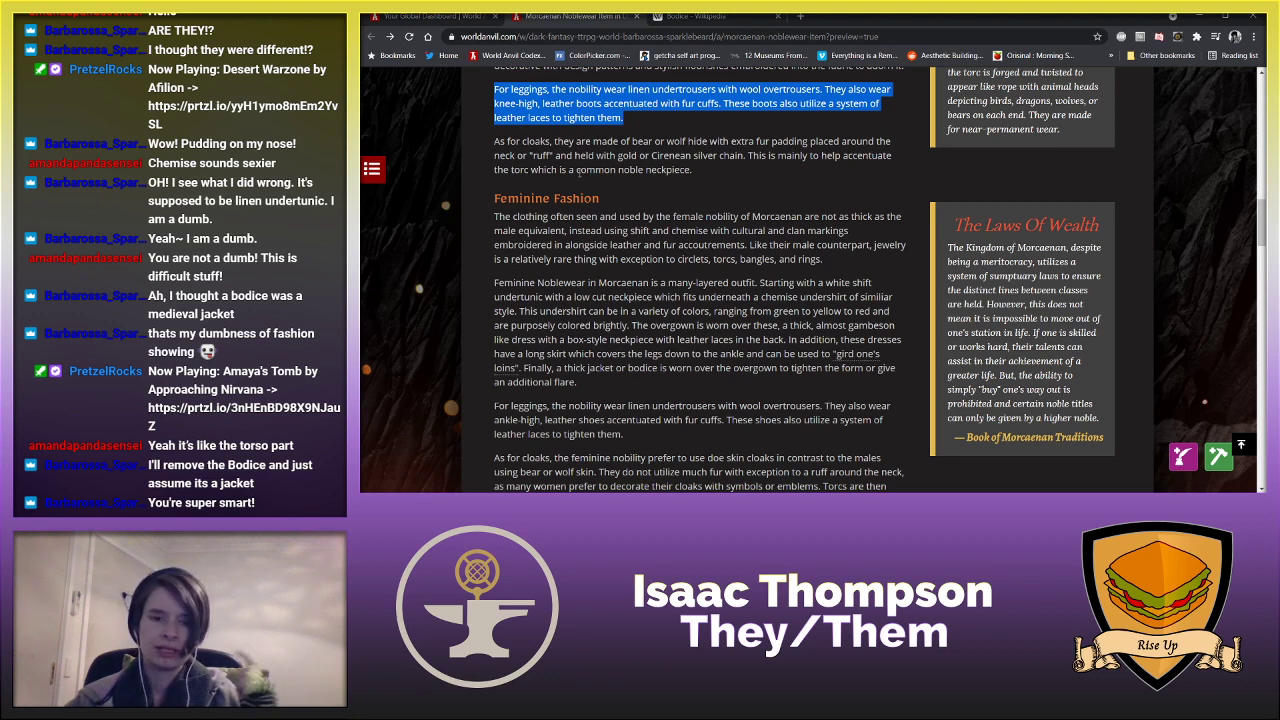
scroll(579, 173, up, 1)
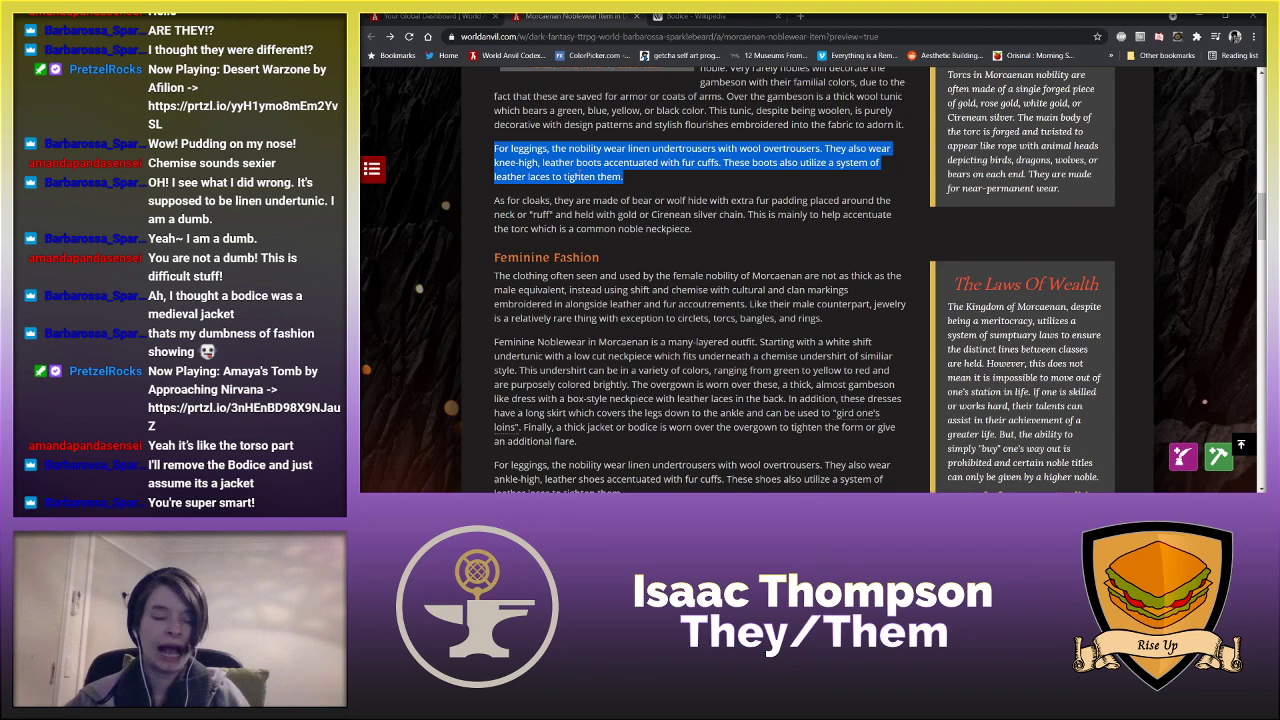
scroll(626, 204, up, 3)
click(725, 340)
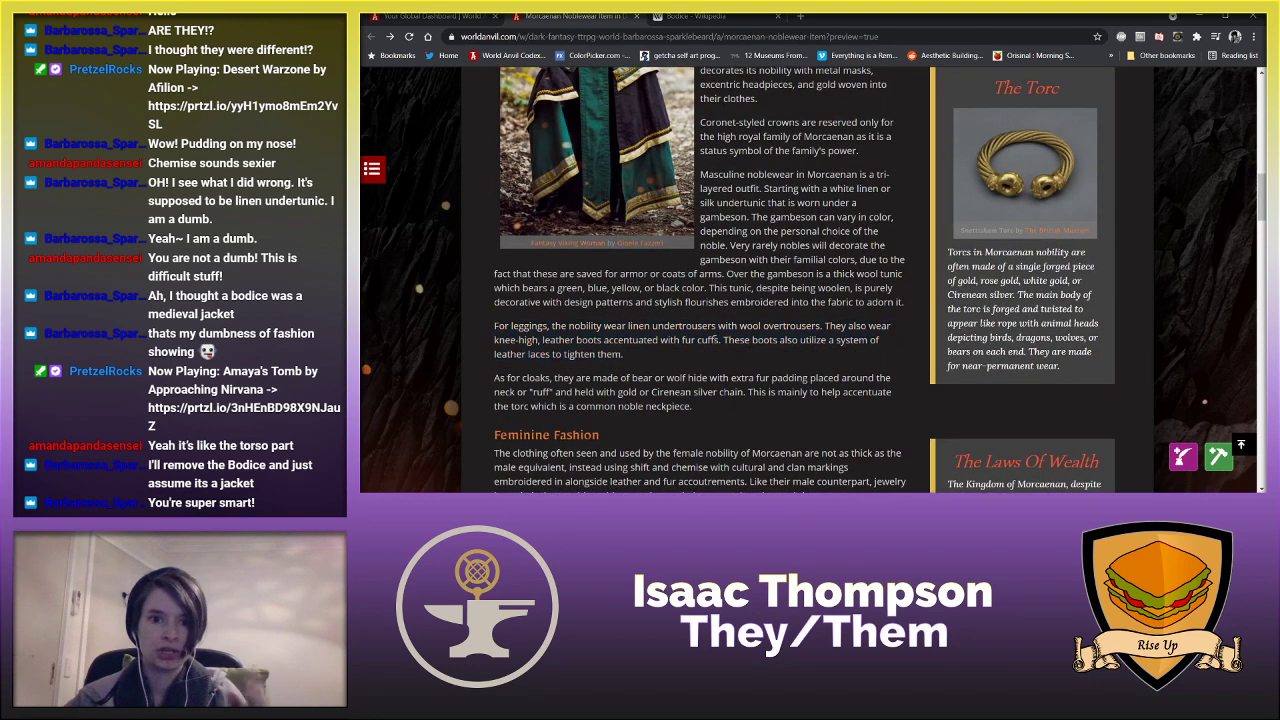
- Highlight the whole feminine leggings paragraph, its undertrousers sentence, and the sentences from "They also wear" to the end
scroll(630, 308, down, 5)
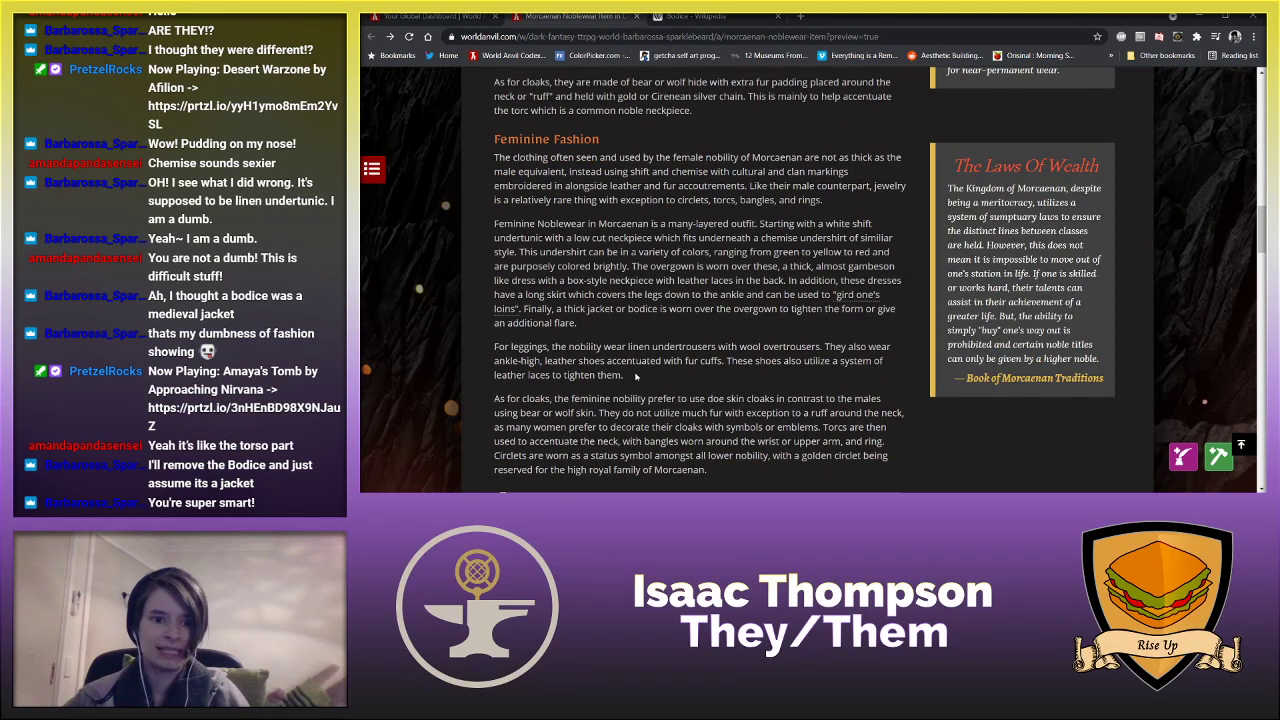
drag(635, 376, 482, 346)
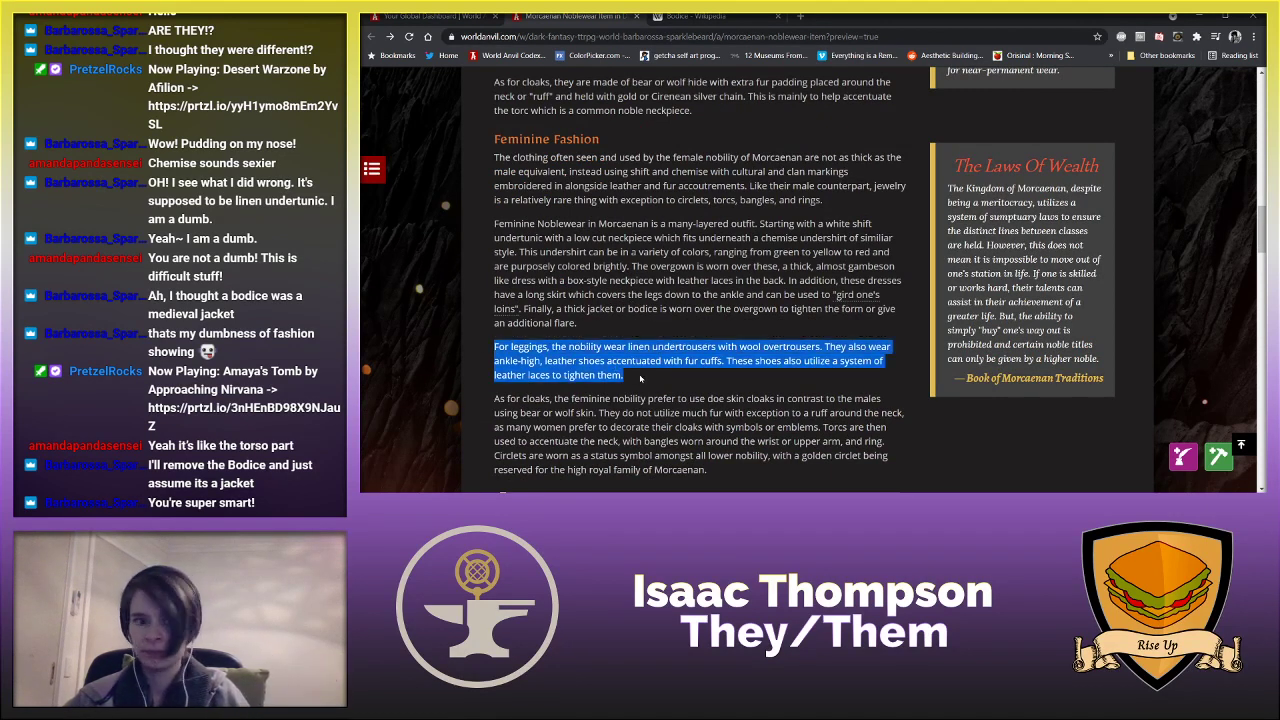
click(806, 346)
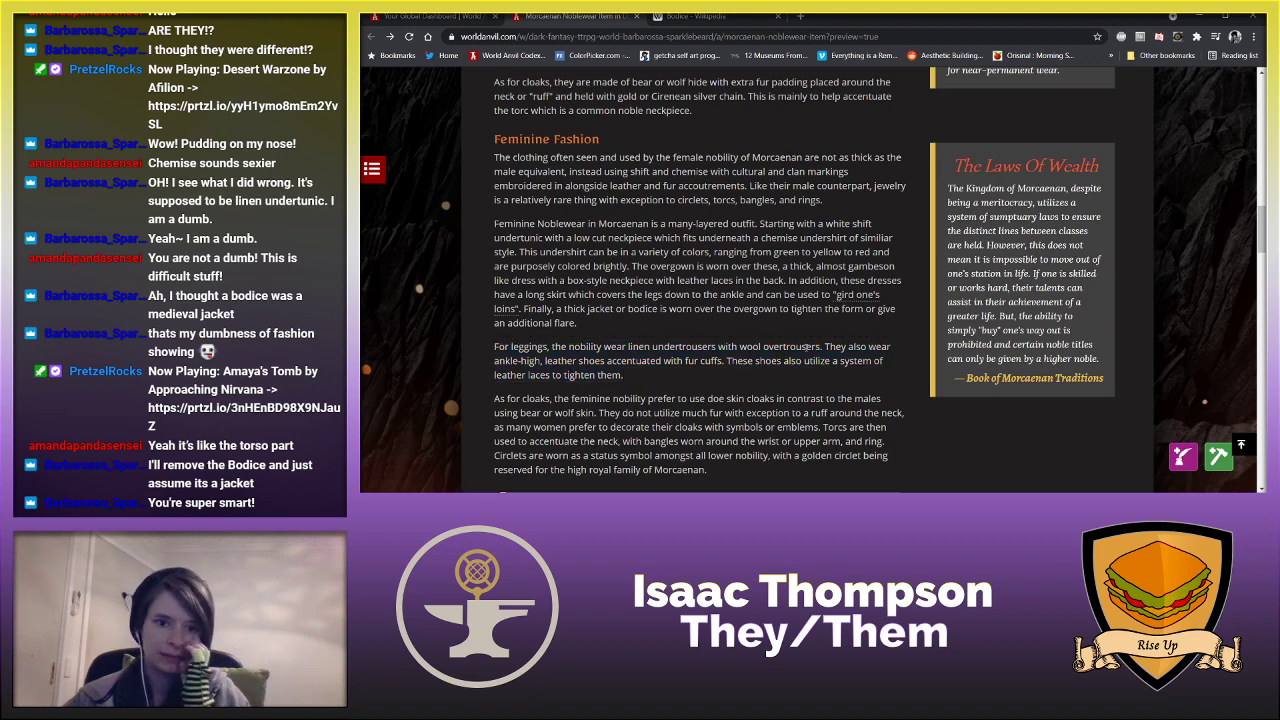
drag(820, 348, 492, 357)
click(722, 361)
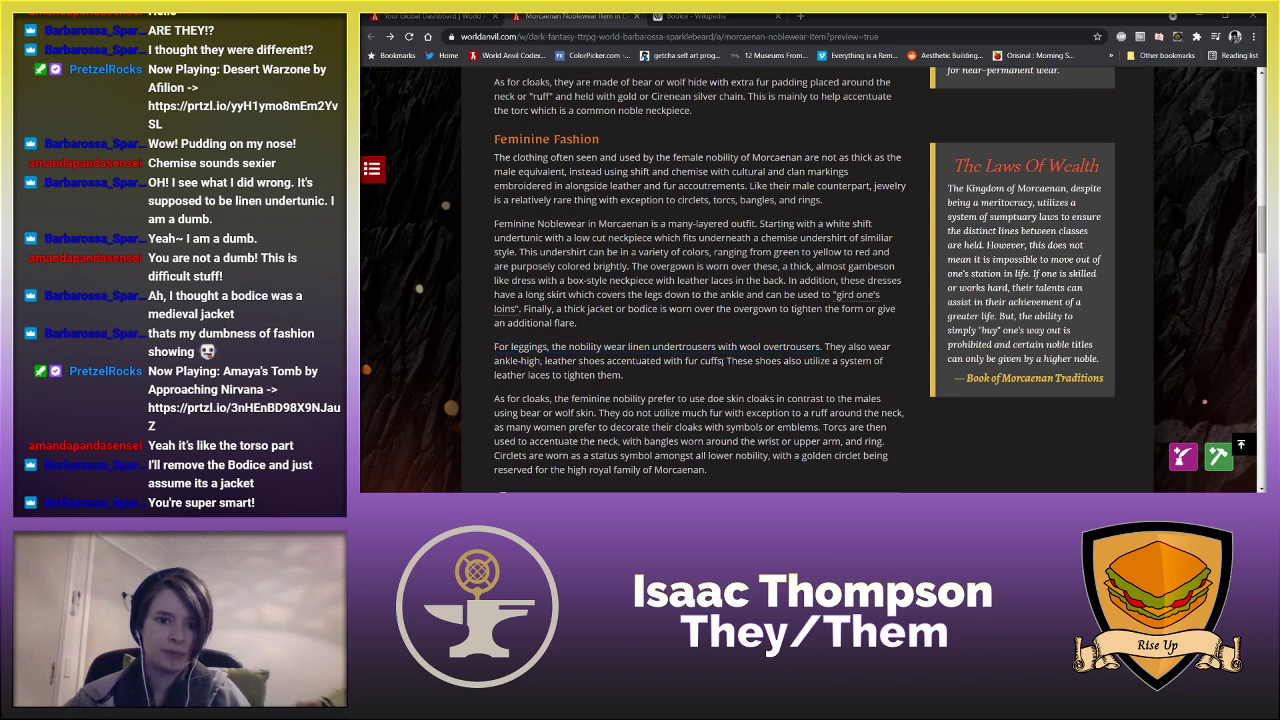
drag(623, 375, 824, 346)
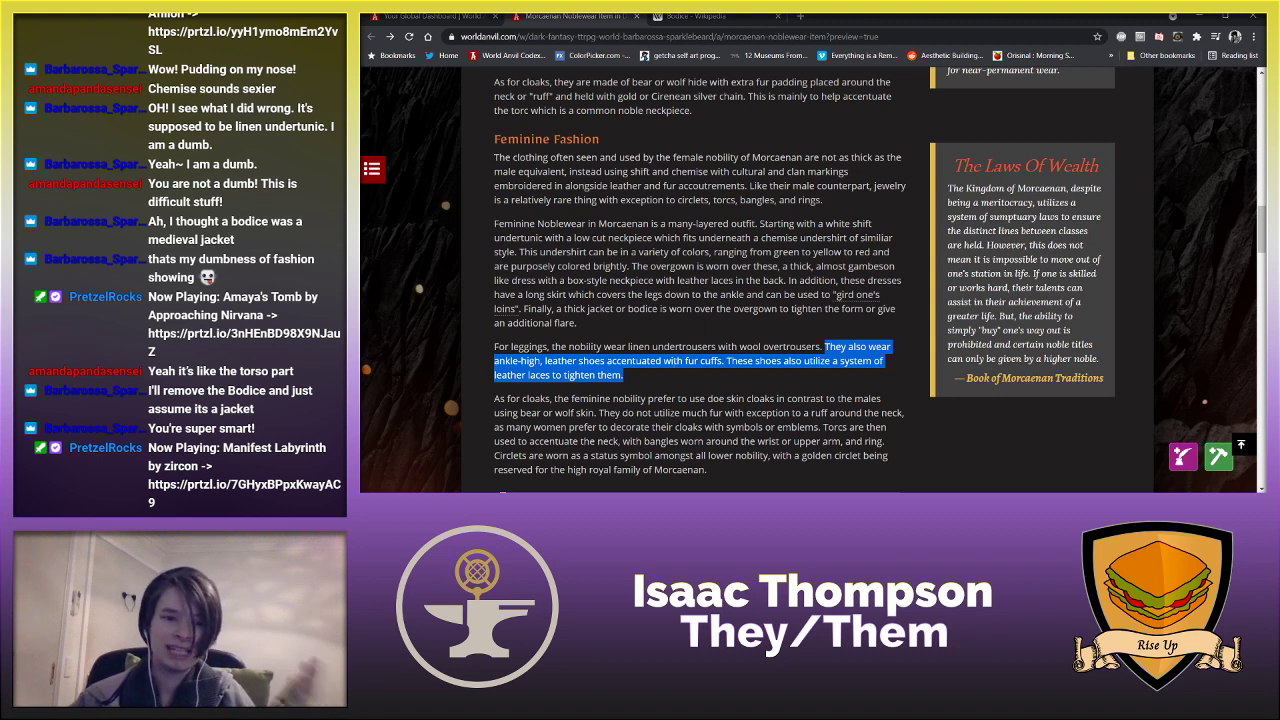
- Highlight "ankle-high" and the word "shoes" in the feminine leggings paragraph, then clear the selection
click(538, 361)
drag(540, 361, 491, 361)
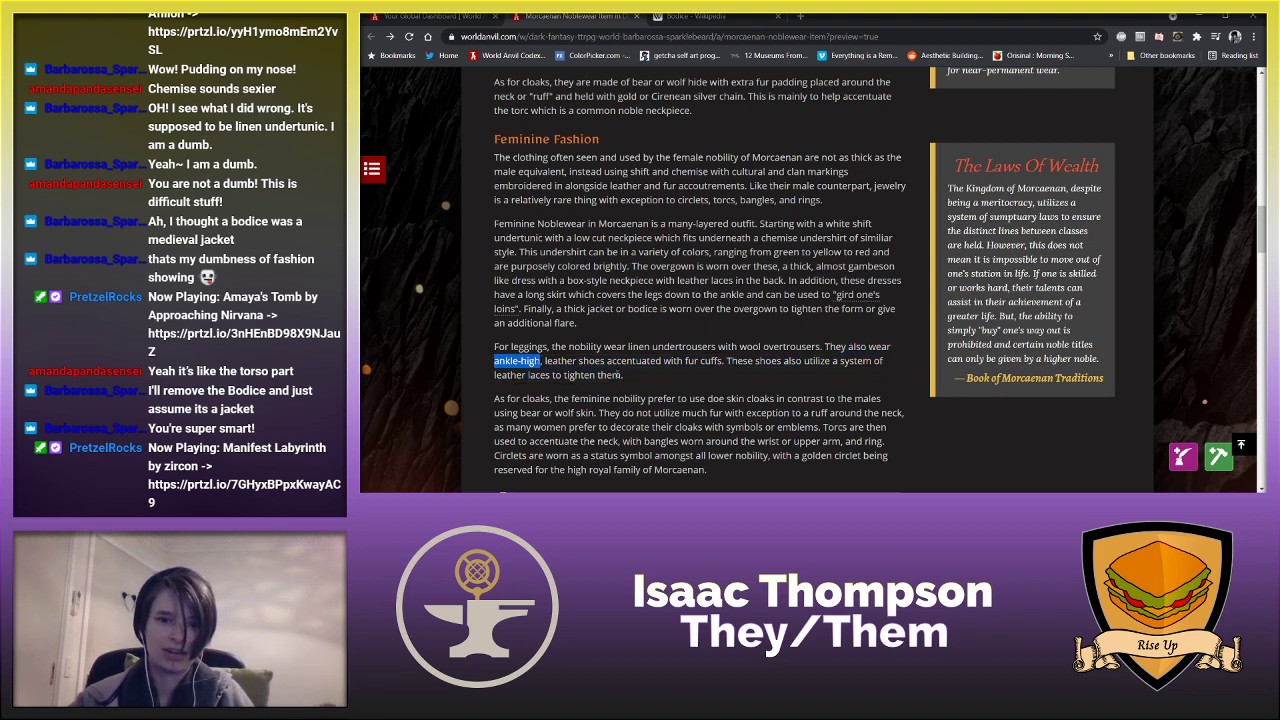
drag(778, 360, 771, 361)
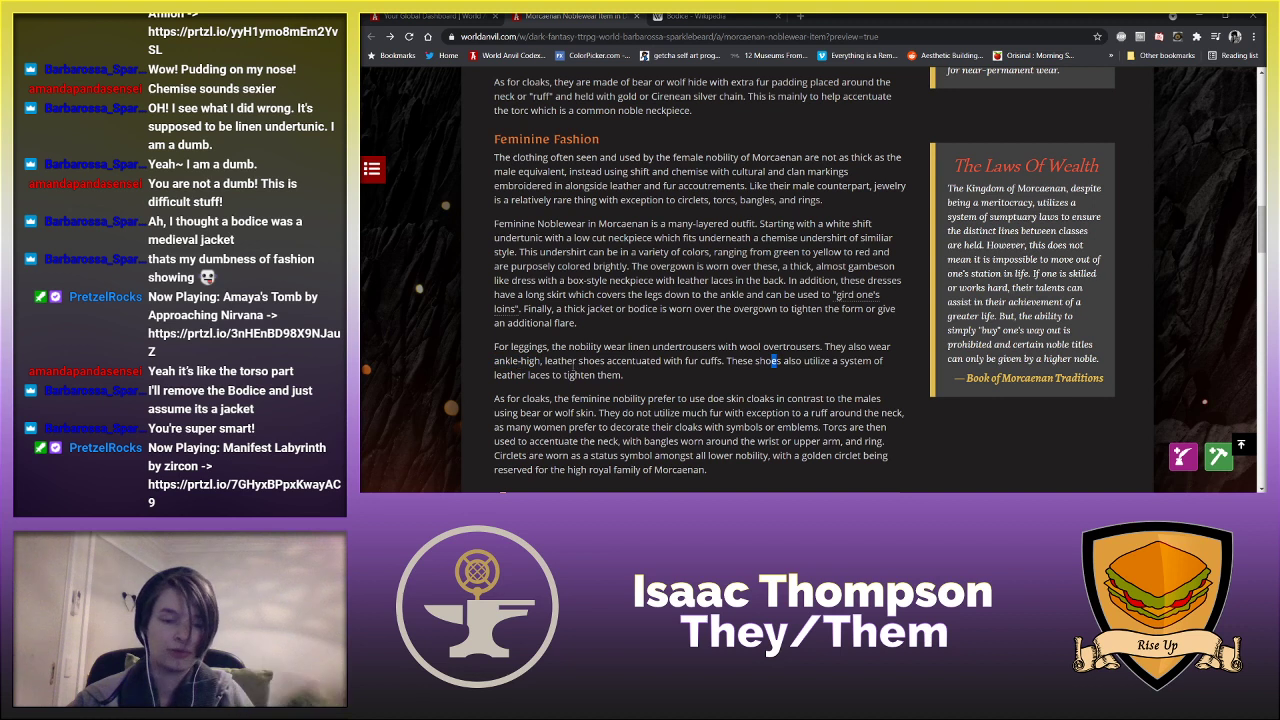
drag(540, 361, 481, 361)
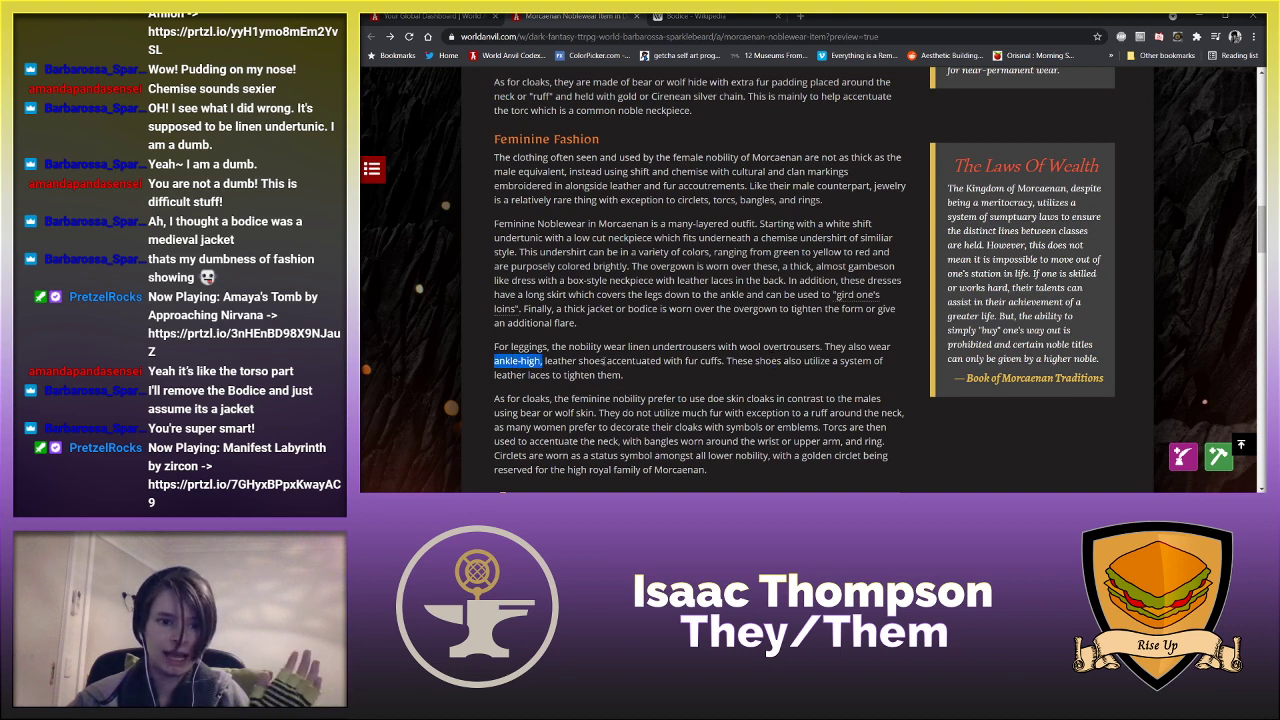
drag(604, 361, 583, 361)
click(776, 372)
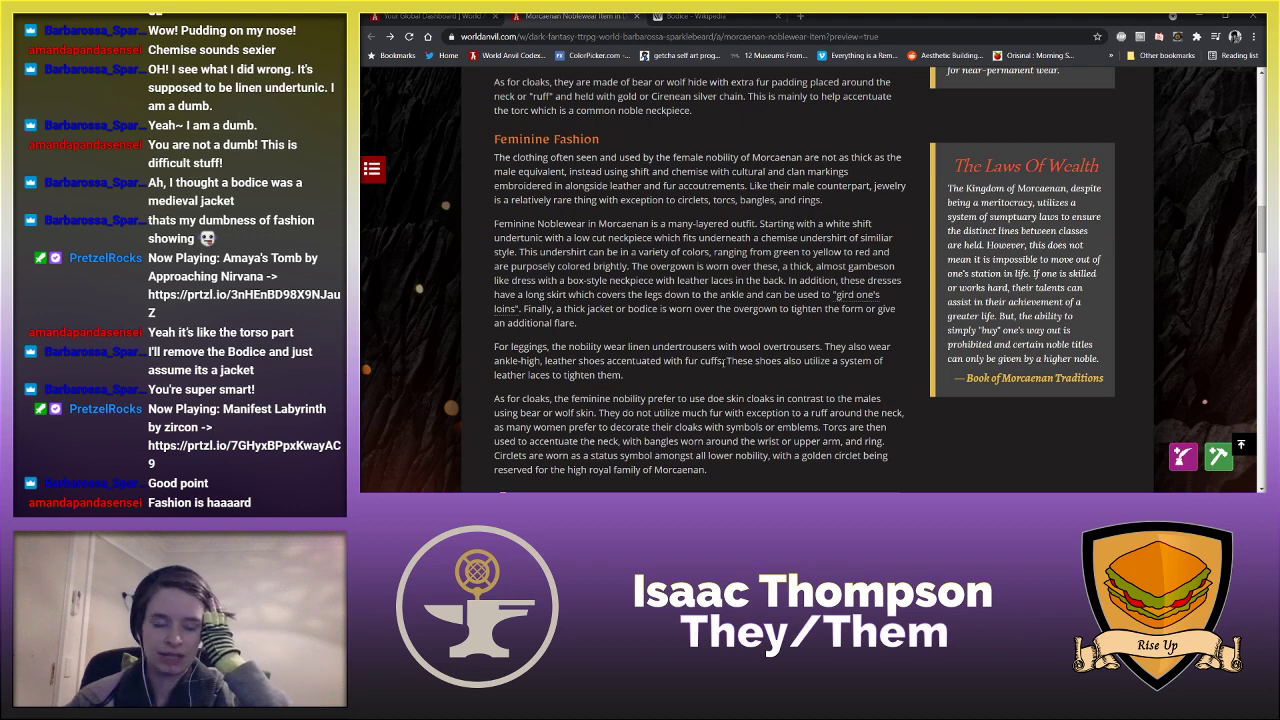
- Read the feminine cloaks paragraph, then go back to the Masculine Style section and its costume photo
scroll(723, 362, down, 1)
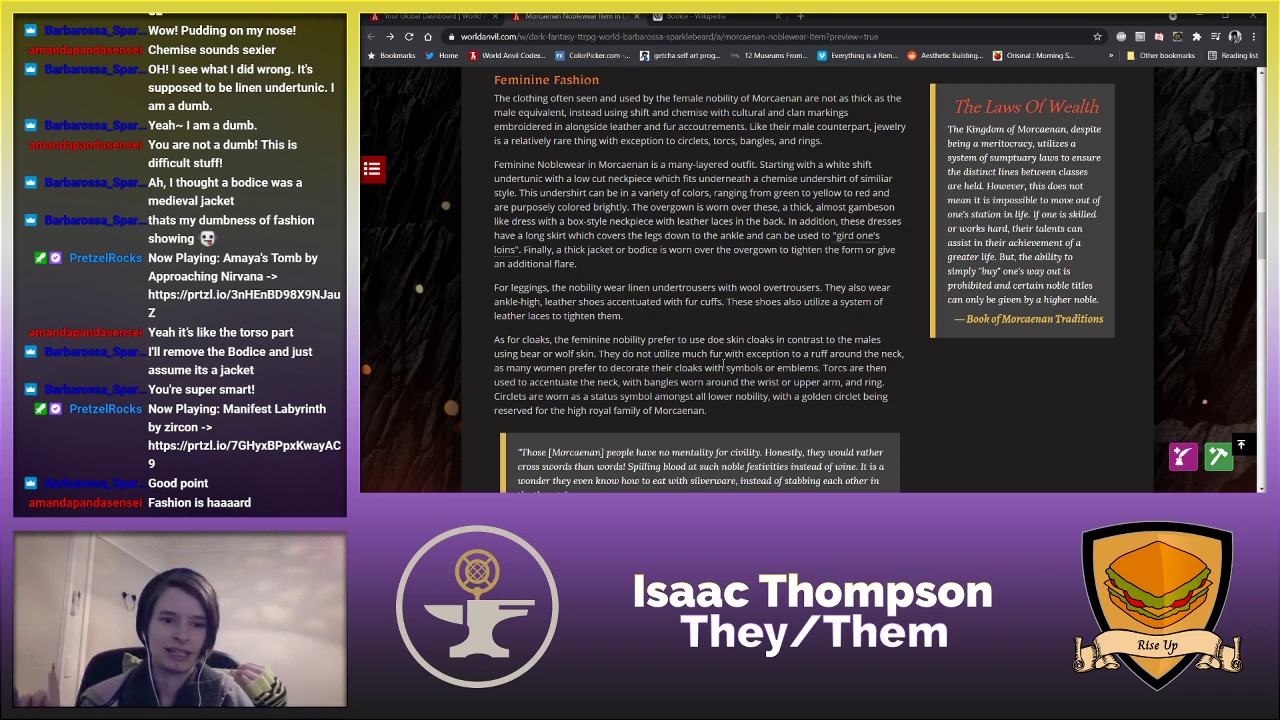
scroll(723, 364, down, 1)
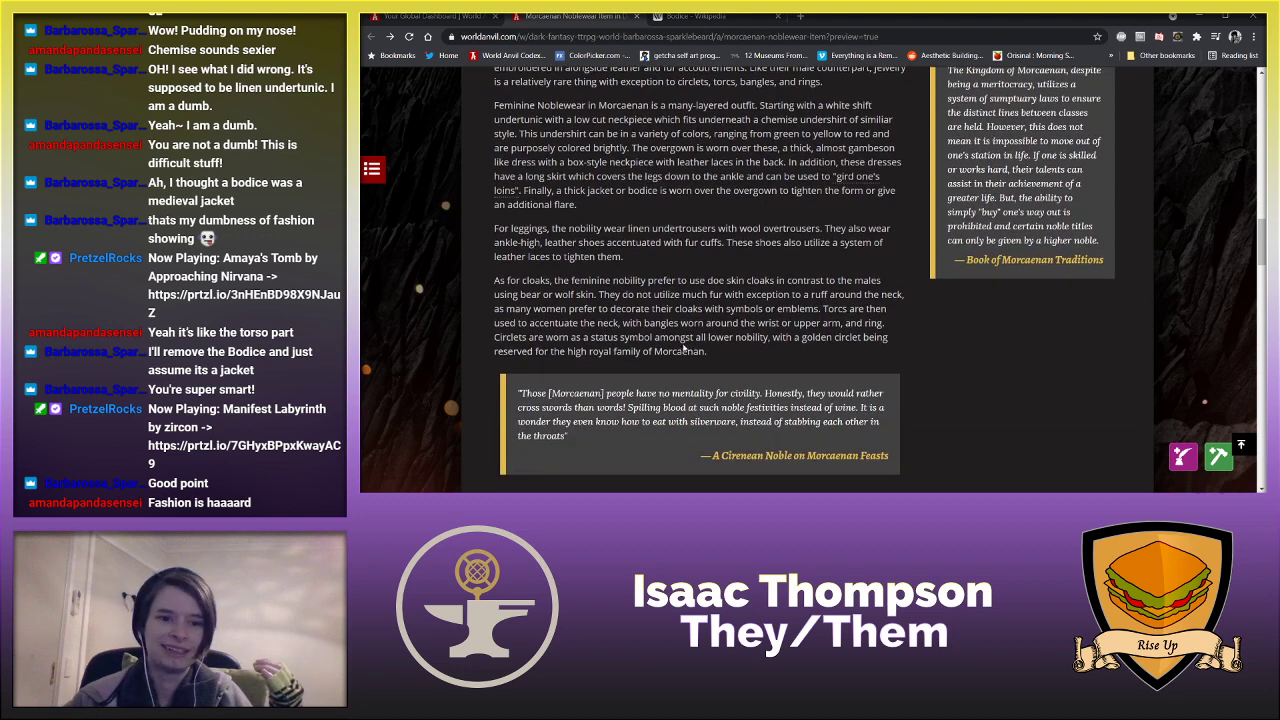
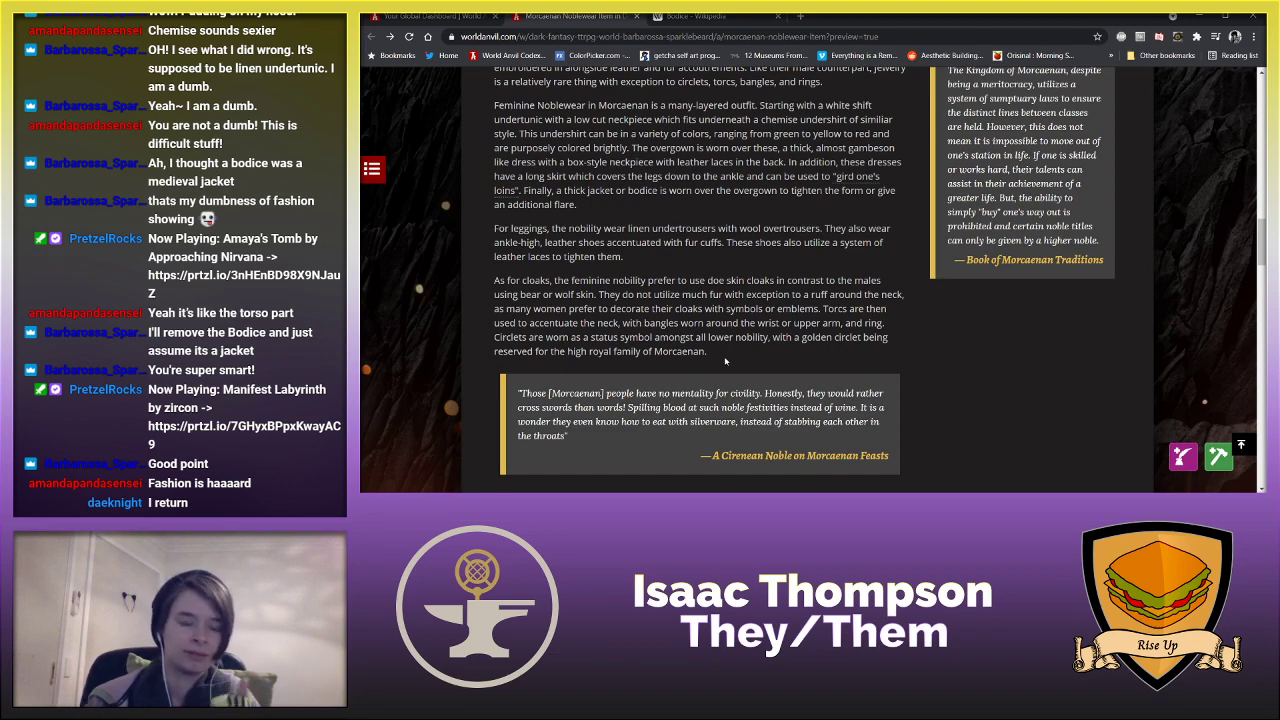
scroll(726, 362, up, 4)
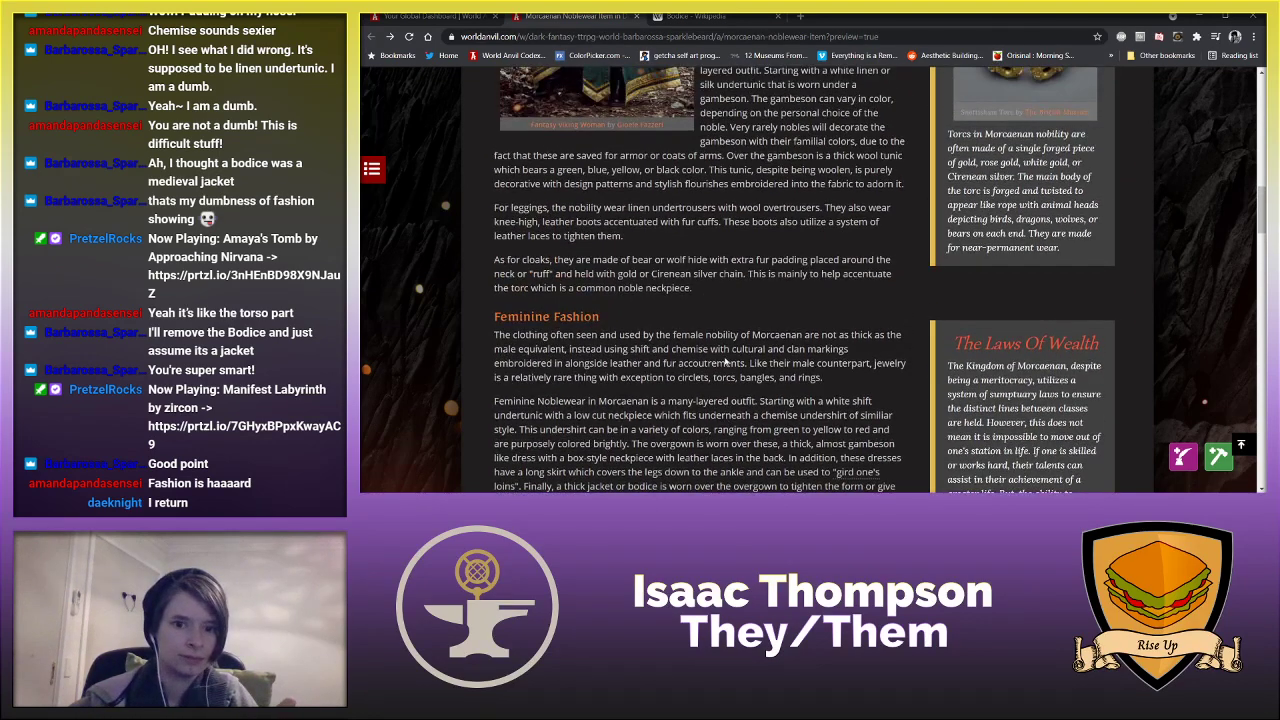
scroll(726, 362, up, 8)
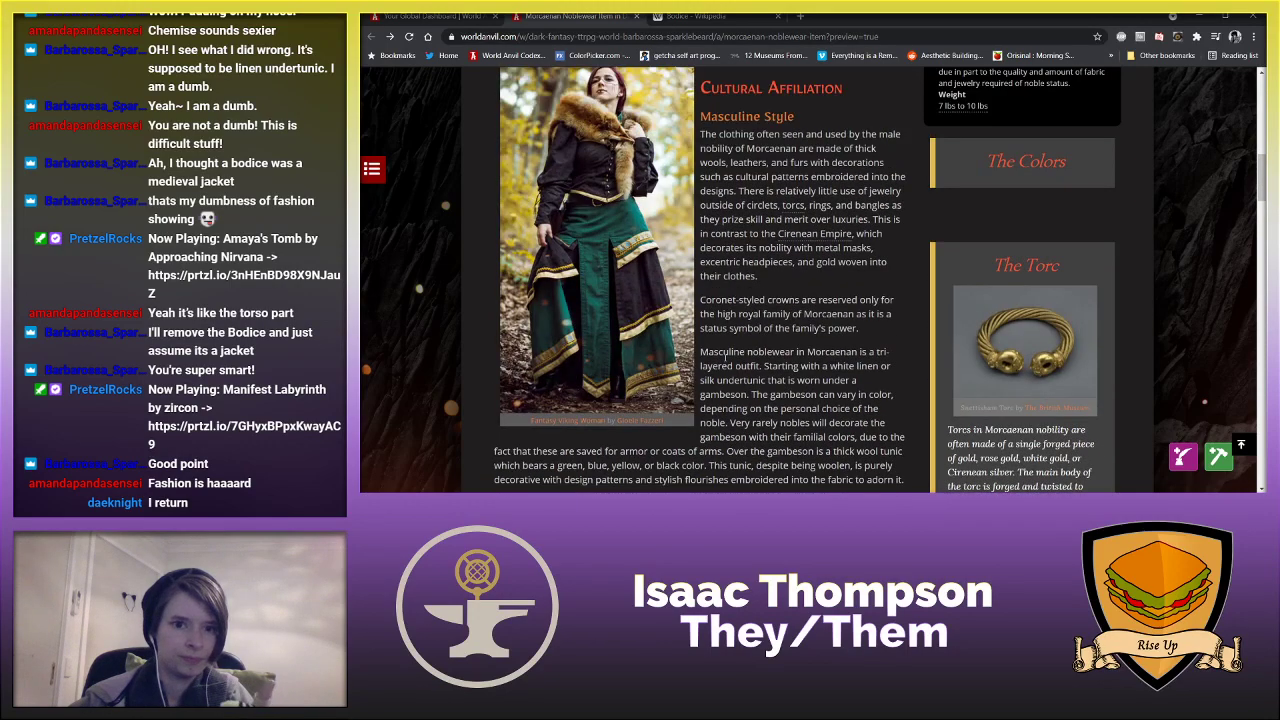
- Review the masculine noblewear paragraphs again, then move on past the feminine cloaks to the Cirenean noble's quote on Morcaenan feasts
scroll(726, 362, down, 5)
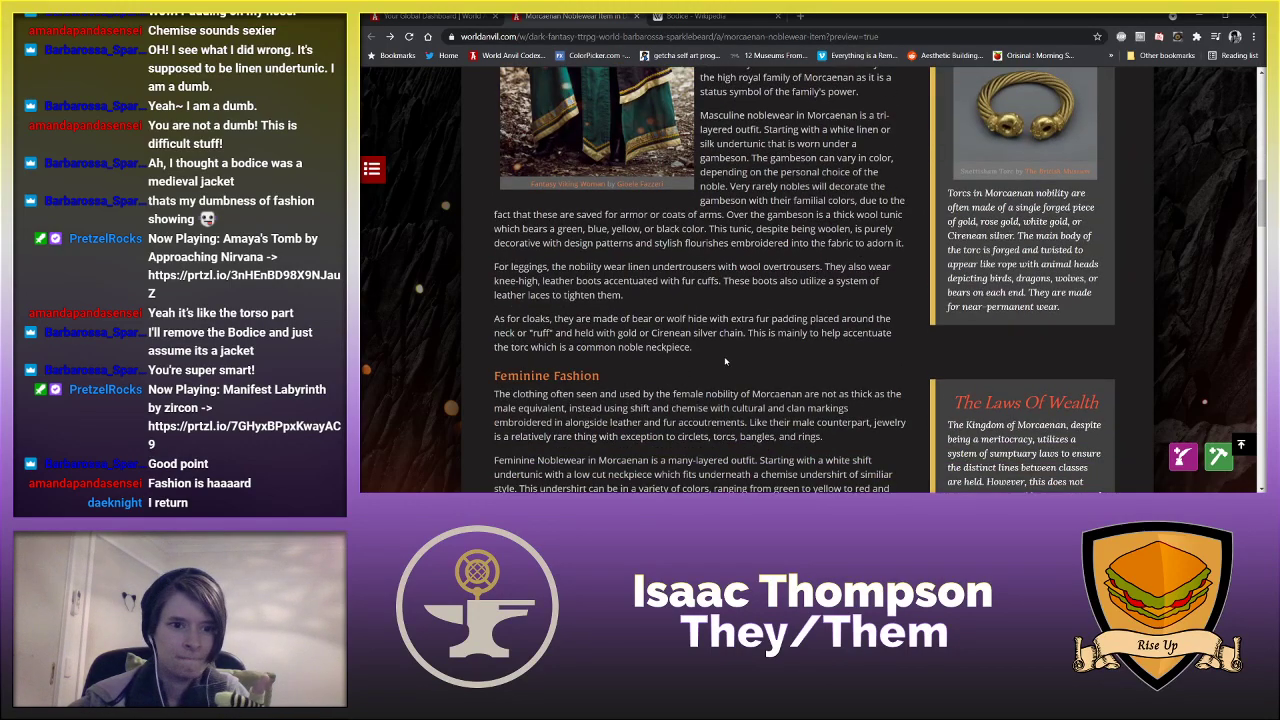
scroll(726, 362, up, 2)
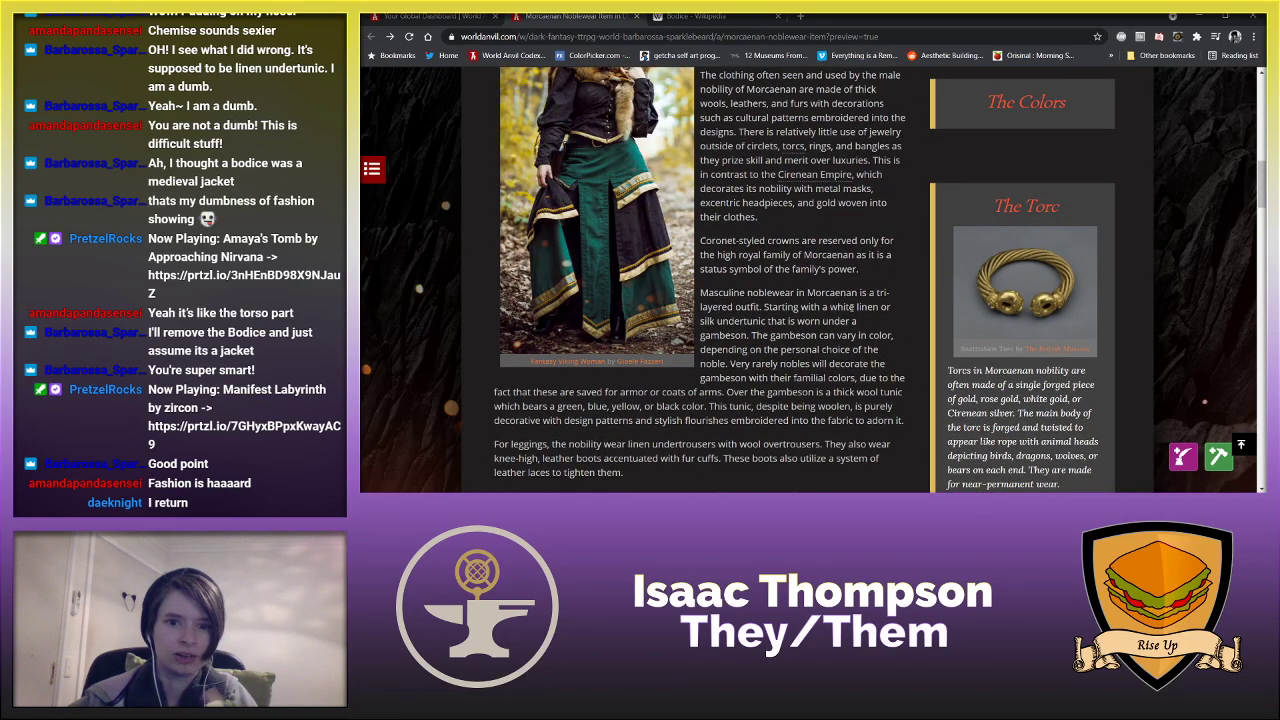
scroll(851, 307, down, 6)
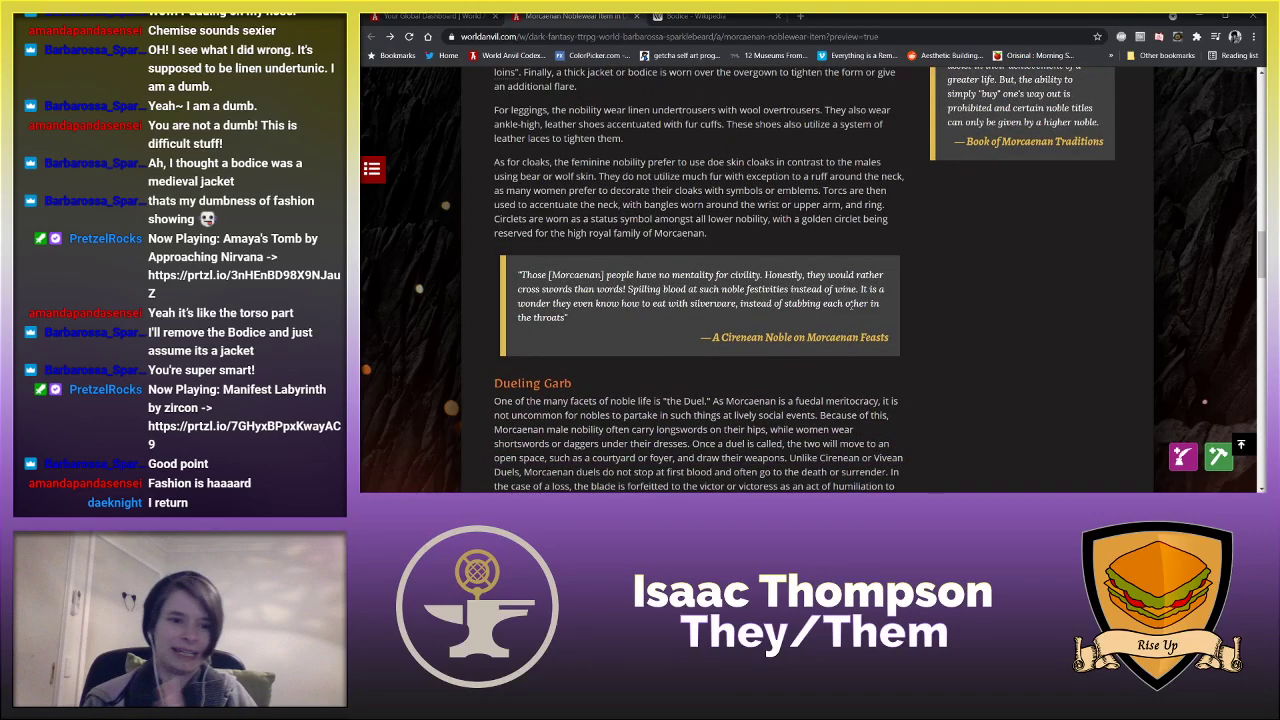
scroll(780, 320, down, 1)
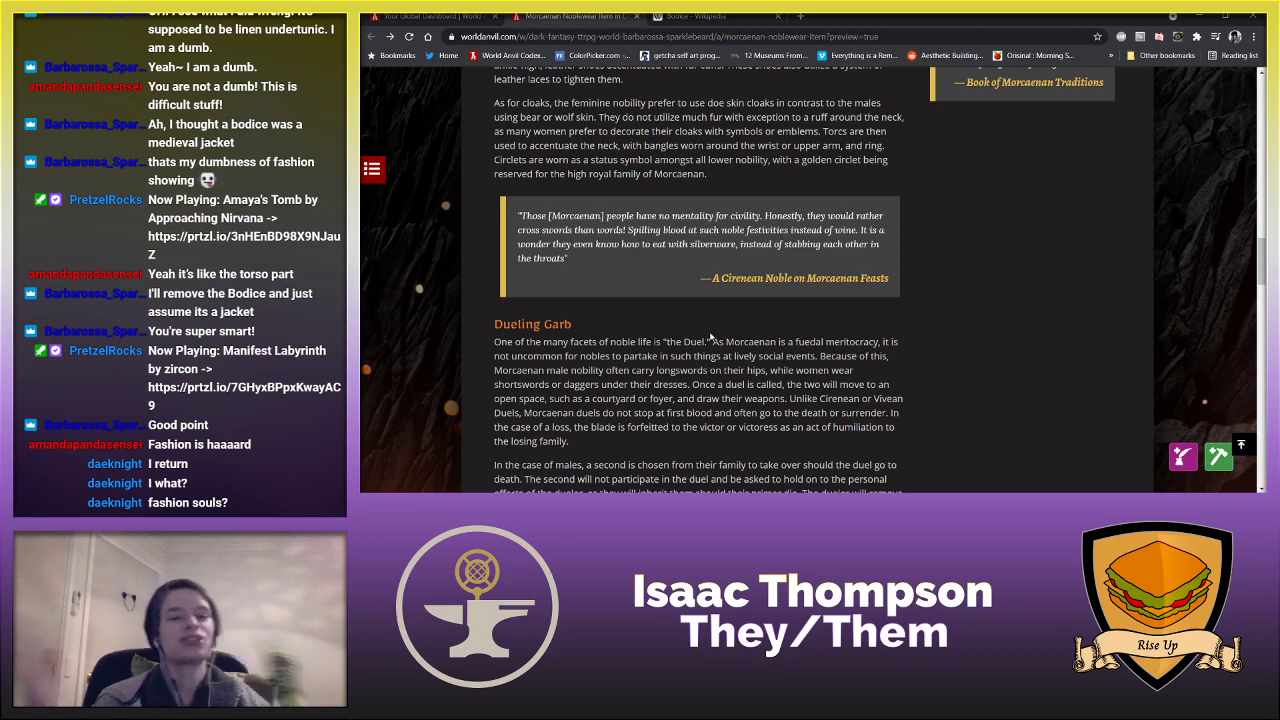
- Read the Dueling Garb section through to Significance, then return to its opening paragraph
scroll(706, 340, down, 1)
scroll(706, 339, down, 1)
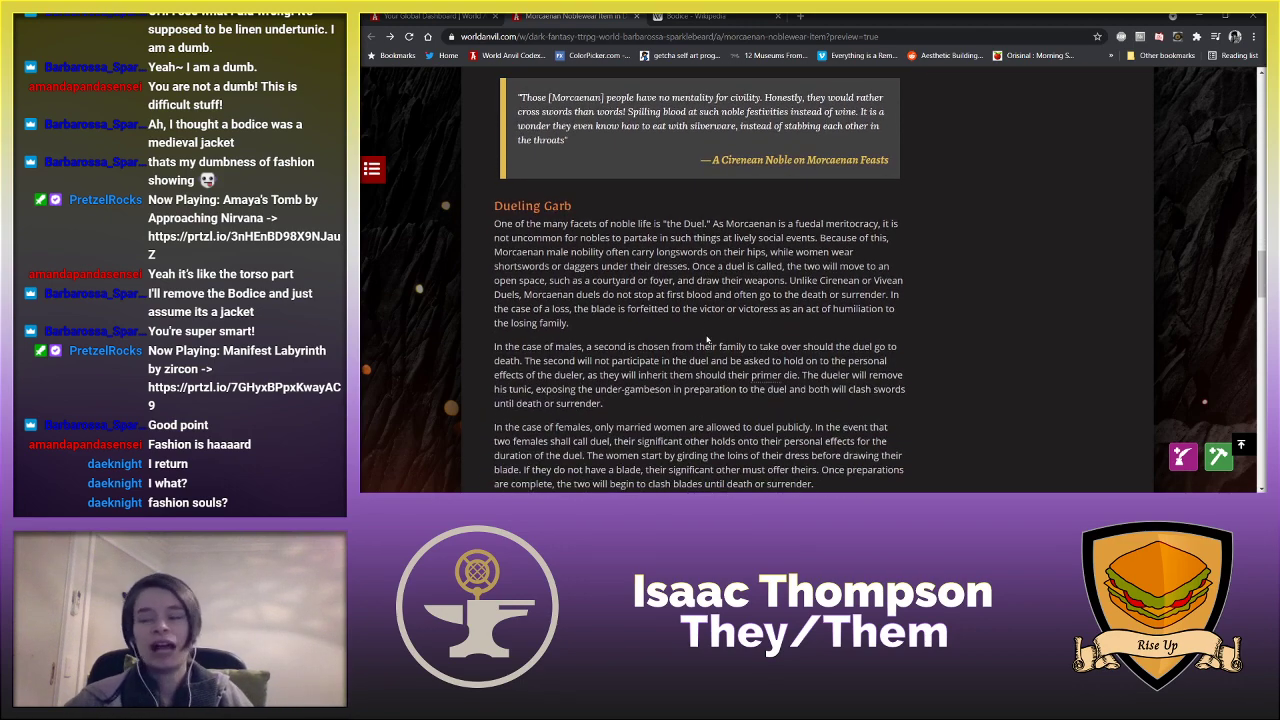
scroll(807, 259, down, 2)
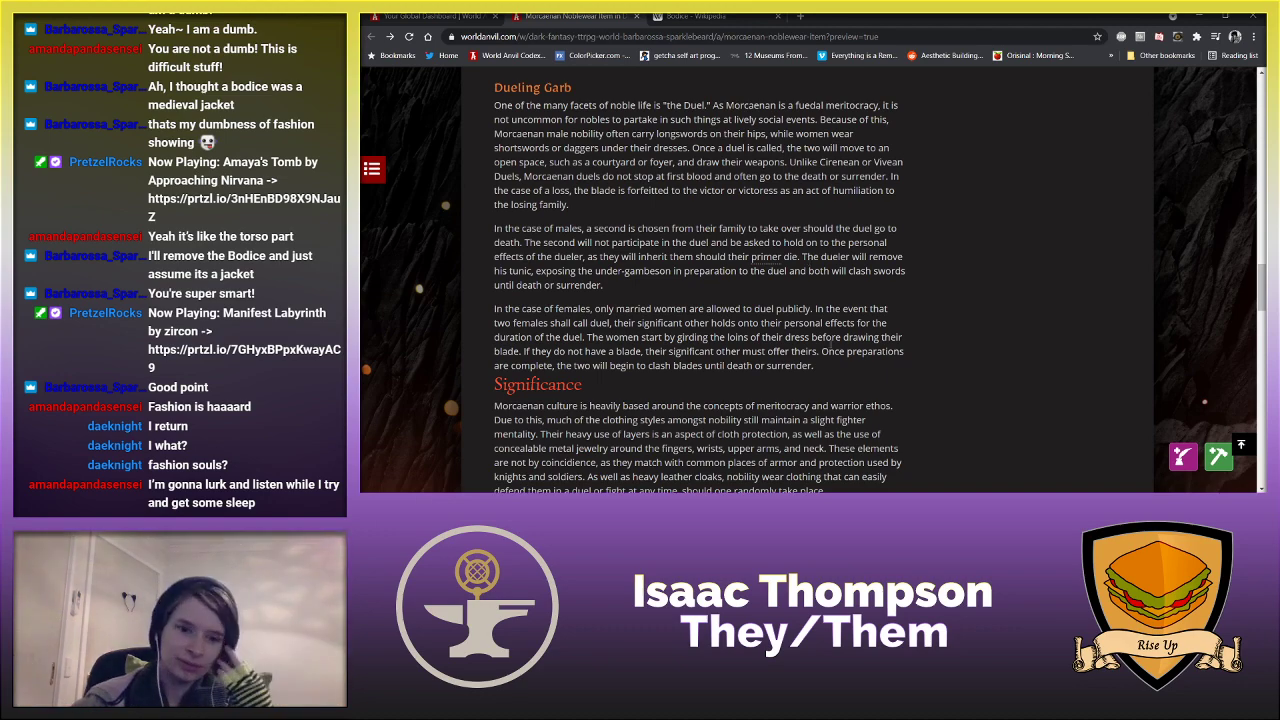
scroll(815, 280, down, 5)
scroll(830, 330, up, 6)
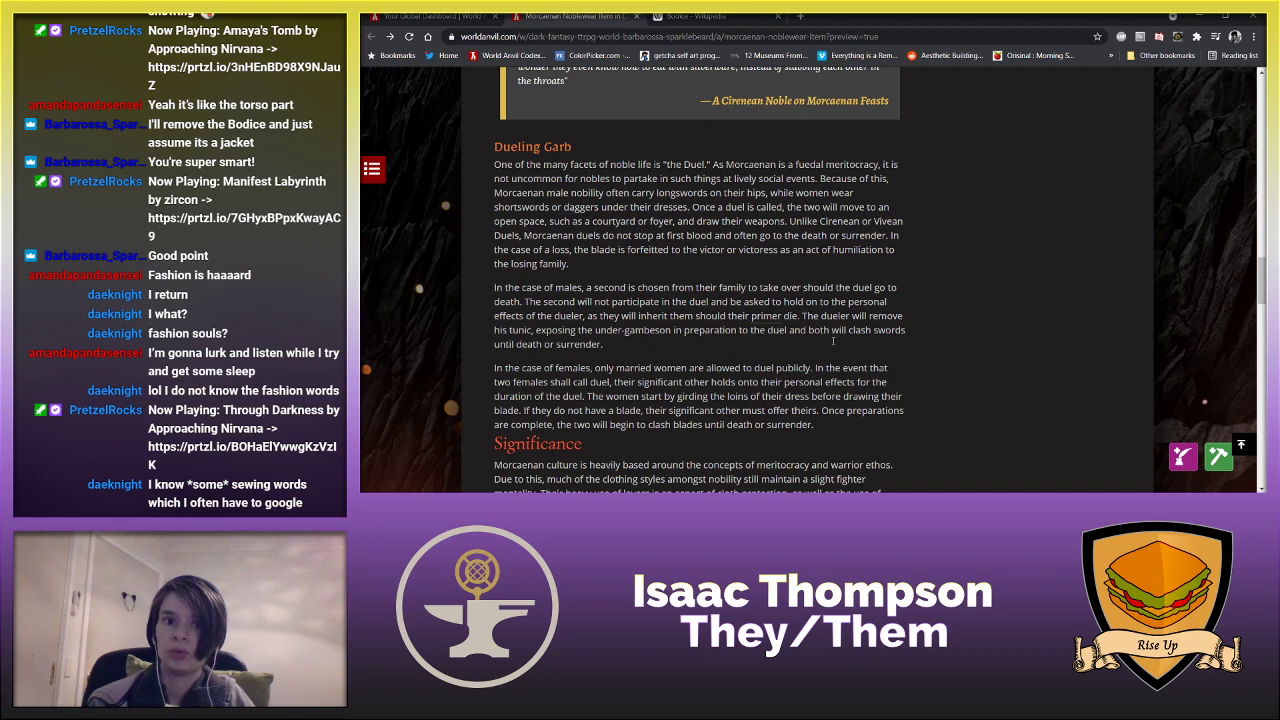
scroll(832, 341, up, 1)
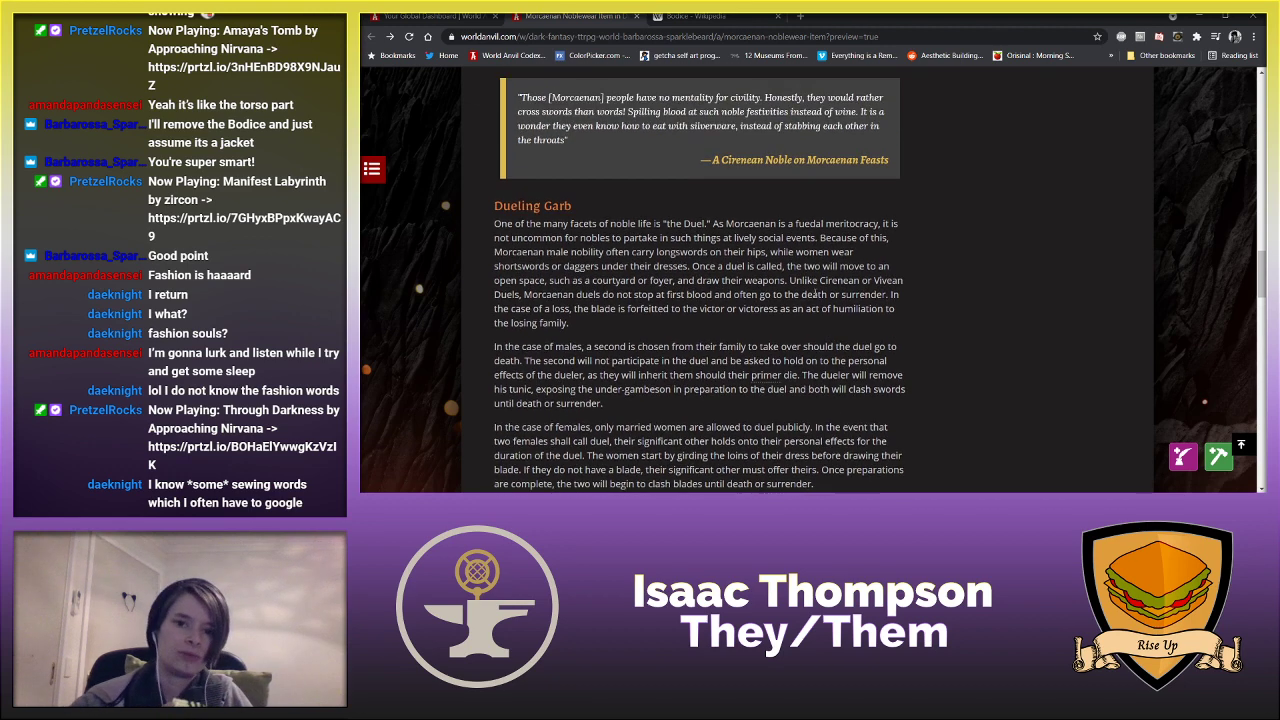
- Check the spelling of "feudal" in the browser's search suggestions, then highlight "fuedal" in the Dueling Garb paragraph and clear the selection
click(697, 16)
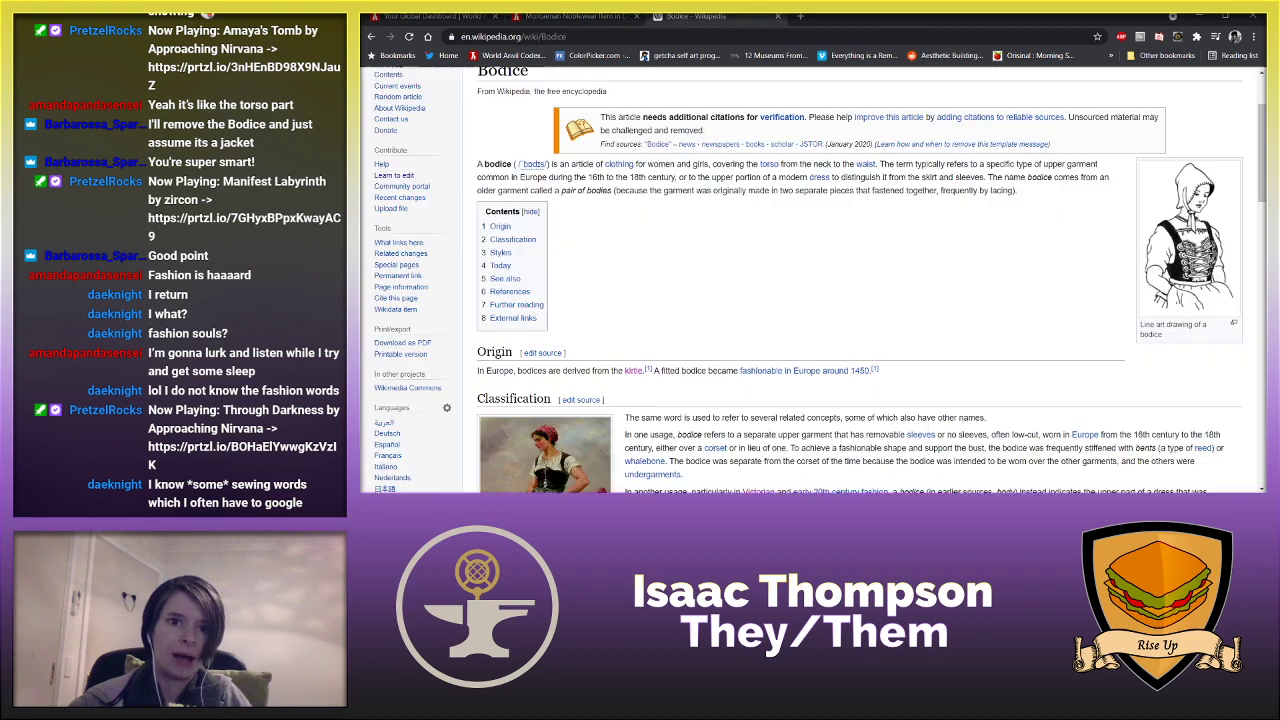
click(719, 36)
text(feudal)
key(ctrl+a)
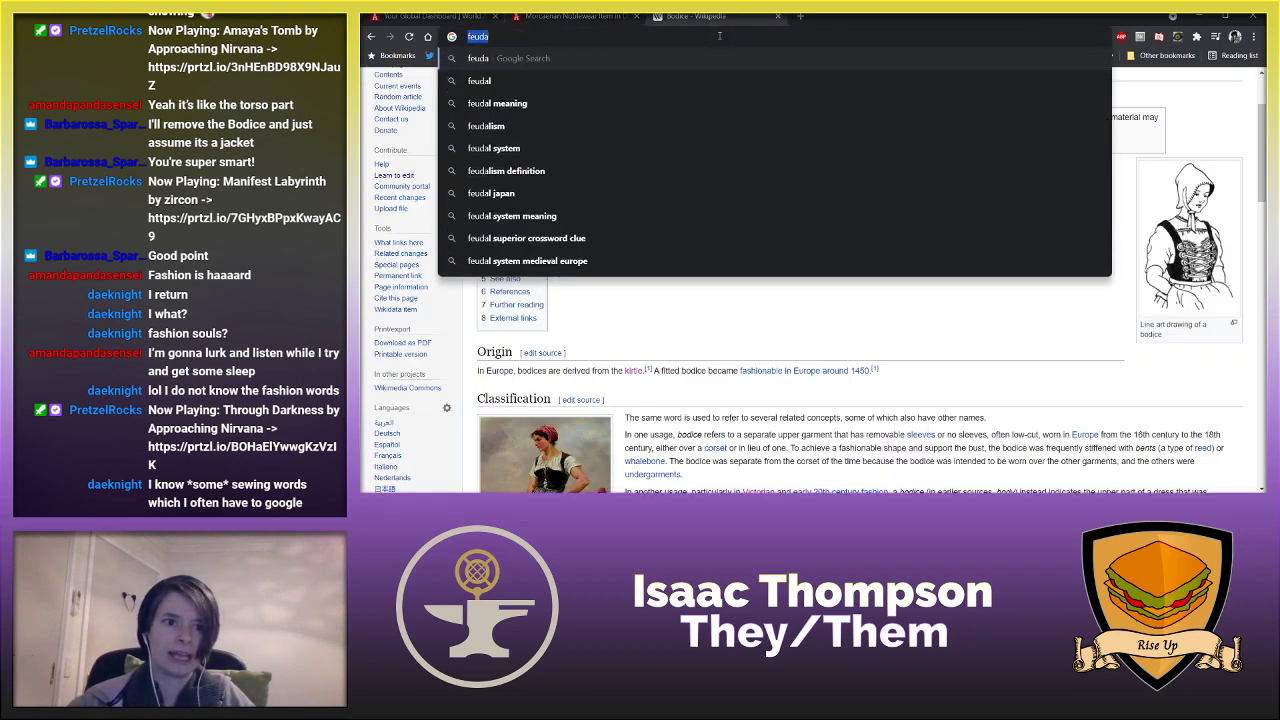
key(ctrl+x)
click(577, 17)
drag(795, 224, 824, 225)
click(834, 241)
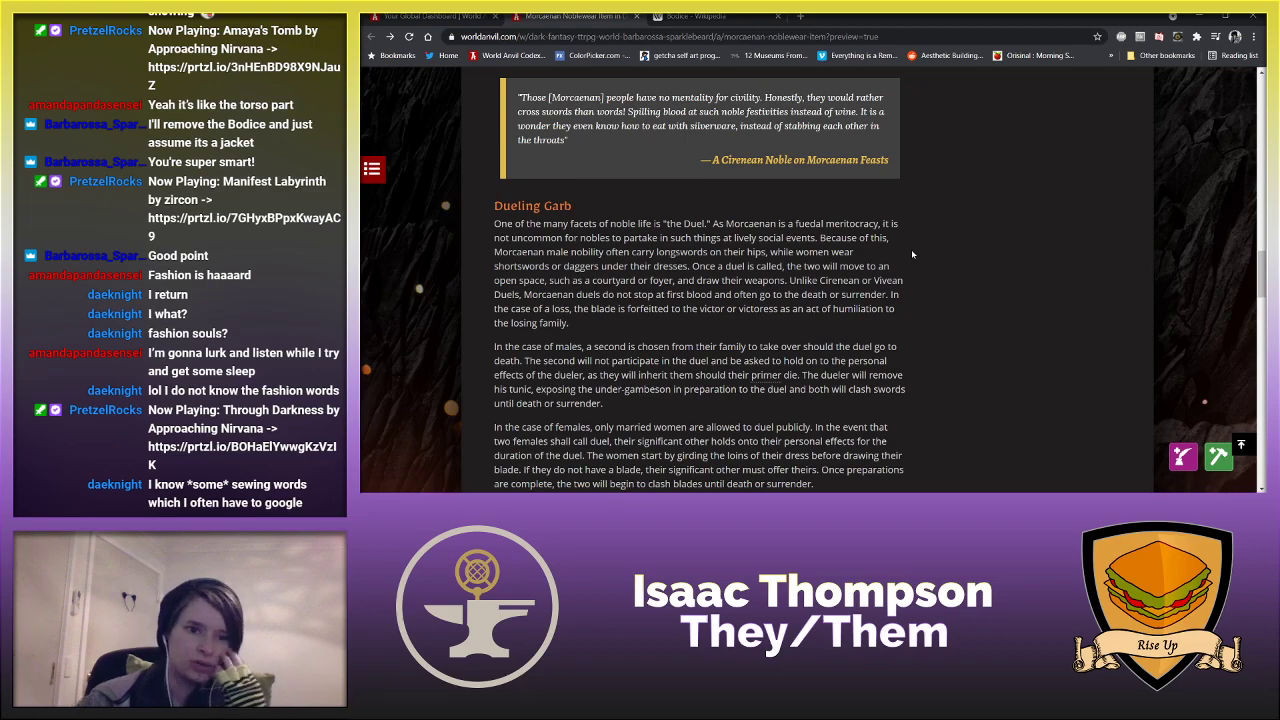
- Skim the article's introduction, Material & Components and Masculine Style sections again, then return to Dueling Garb
scroll(919, 279, up, 15)
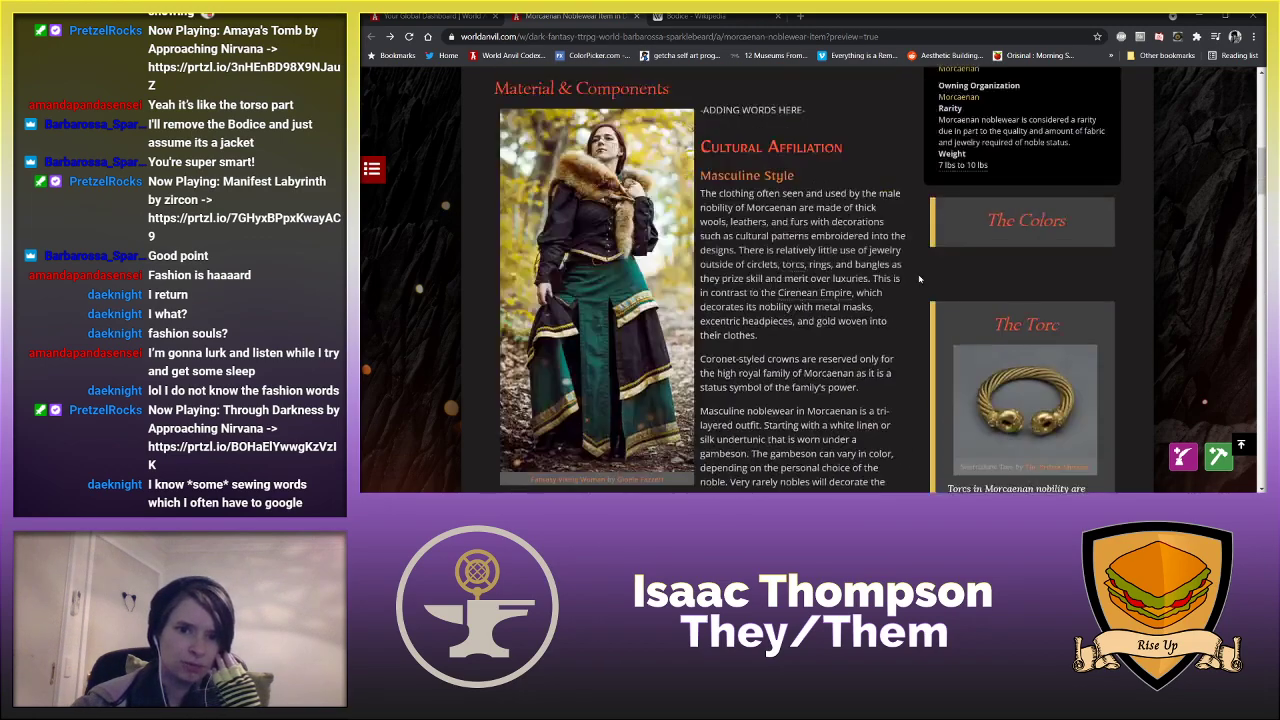
scroll(781, 287, down, 5)
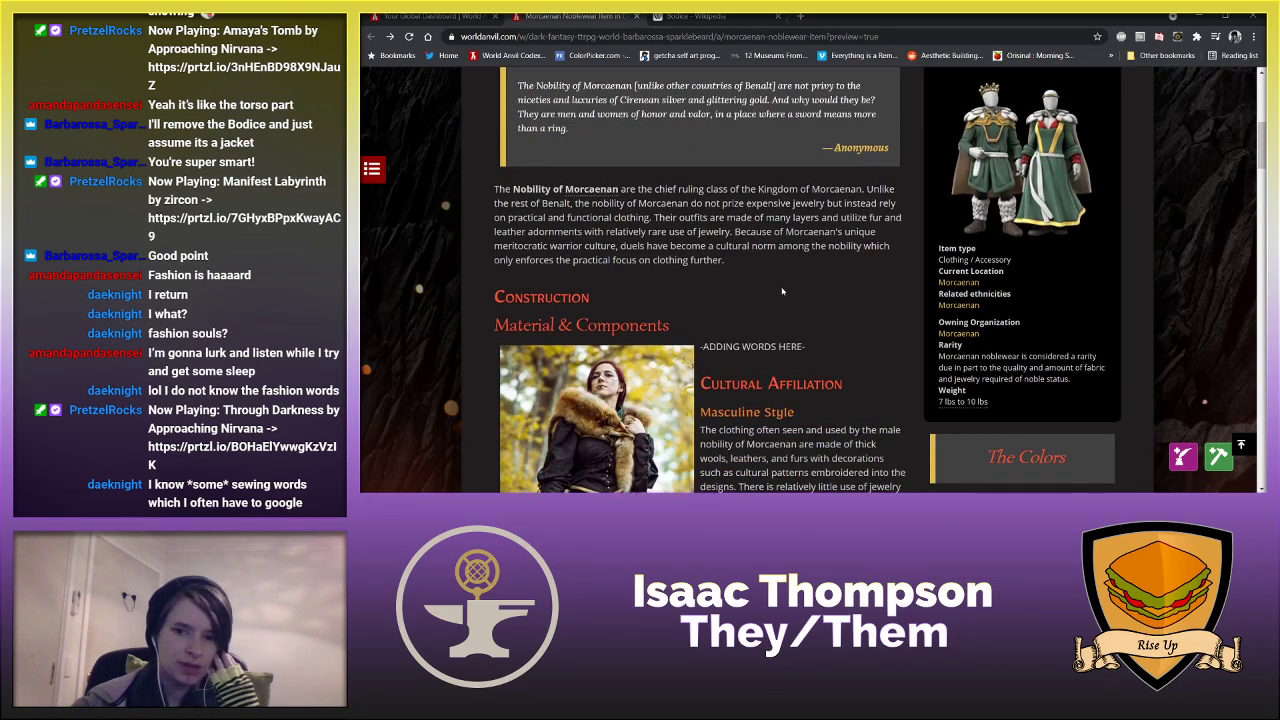
scroll(782, 290, up, 2)
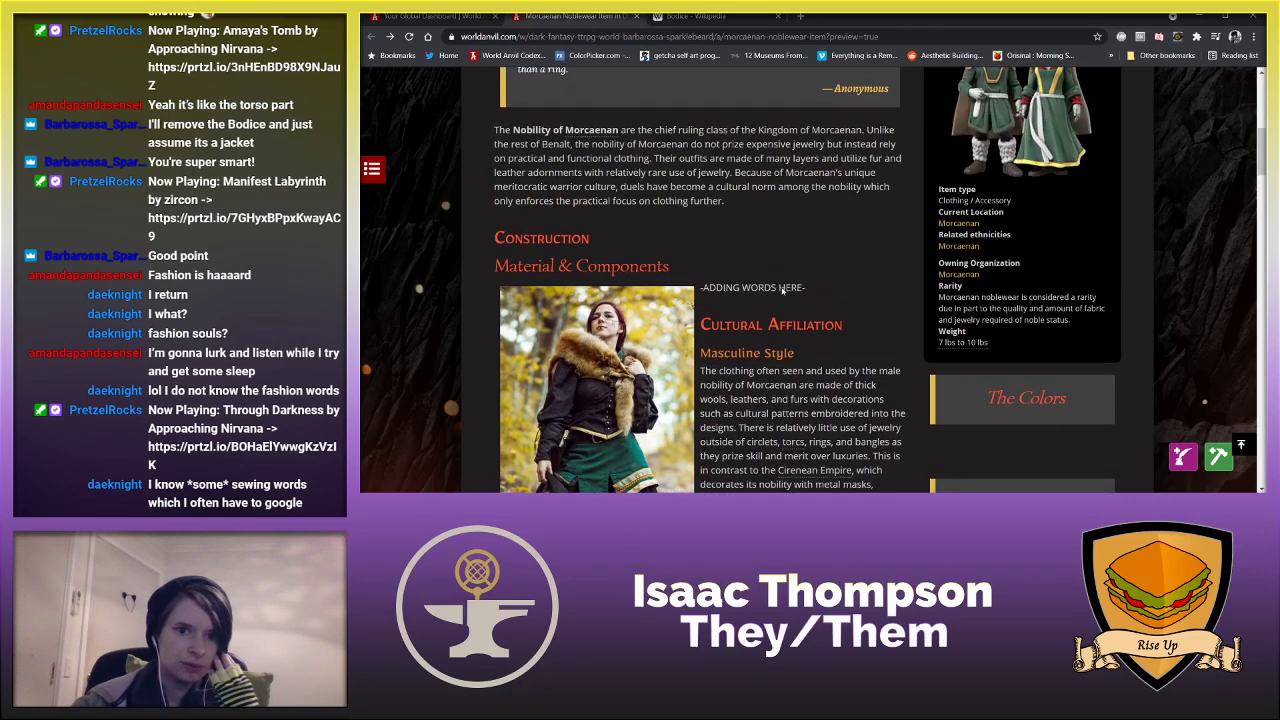
scroll(780, 286, down, 2)
scroll(782, 288, down, 7)
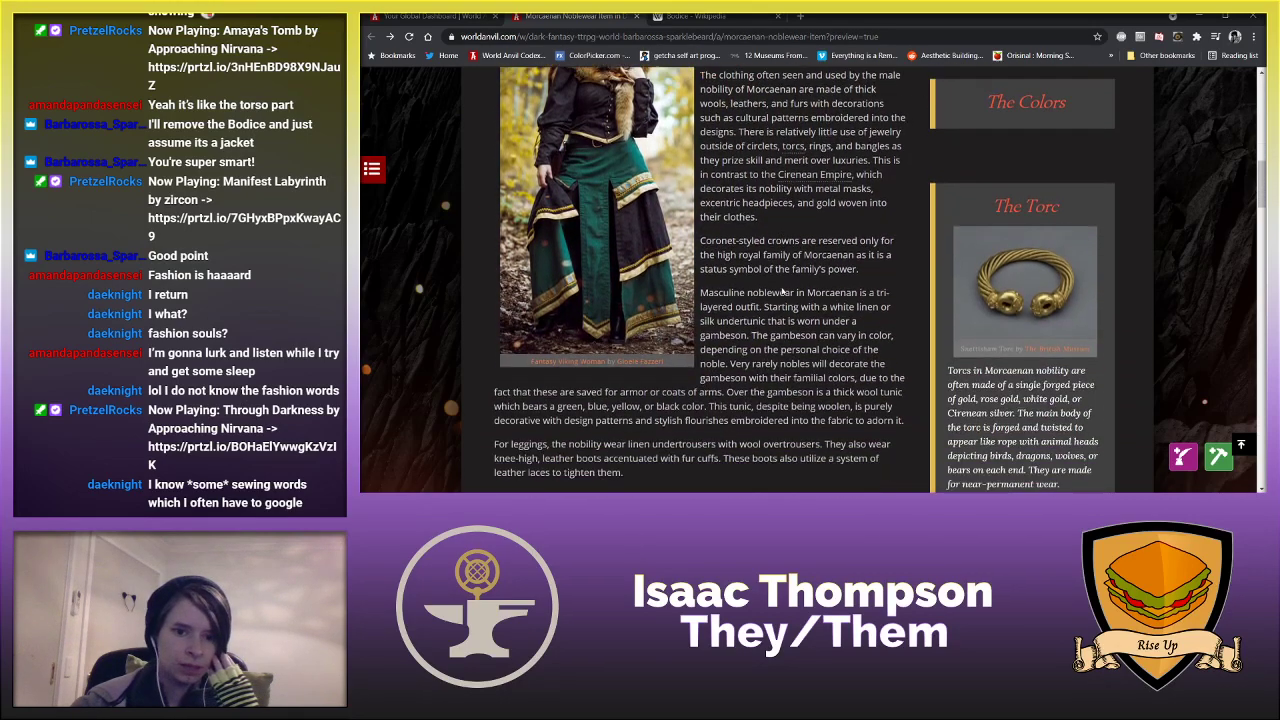
scroll(782, 289, down, 12)
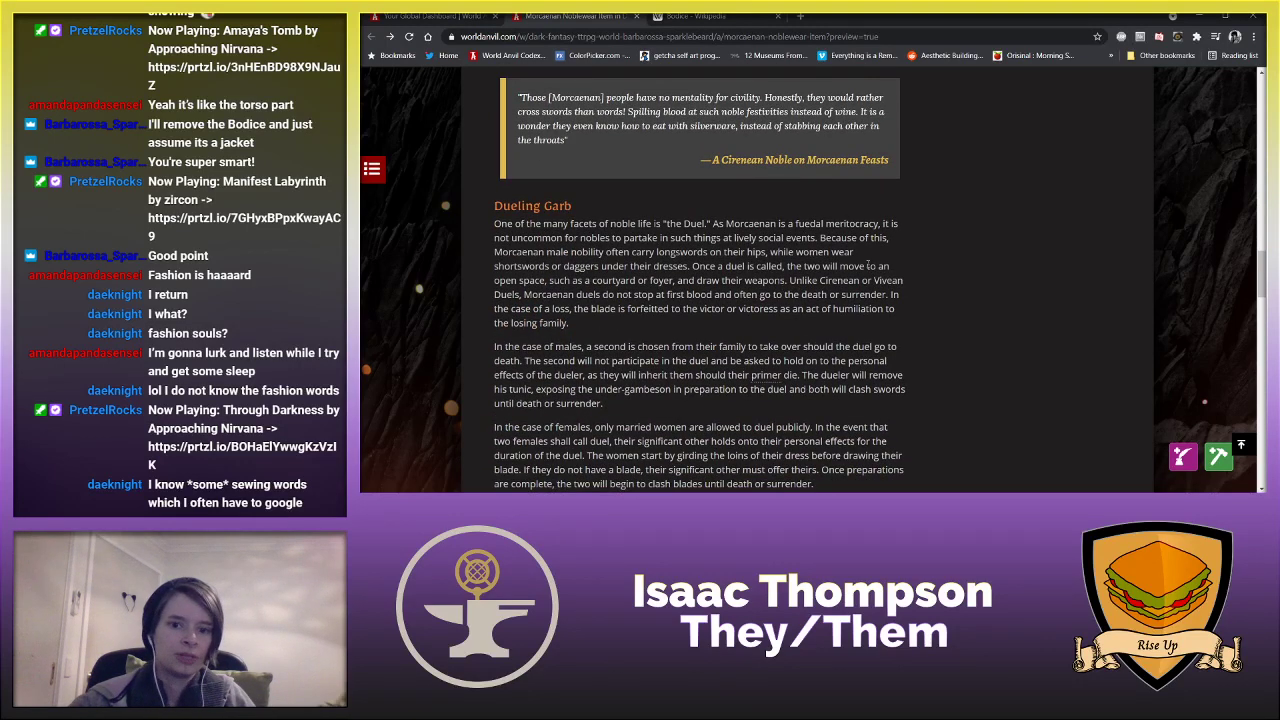
- Reread the first Dueling Garb paragraph and highlight the words "Vivean Duels," in it
scroll(866, 315, down, 2)
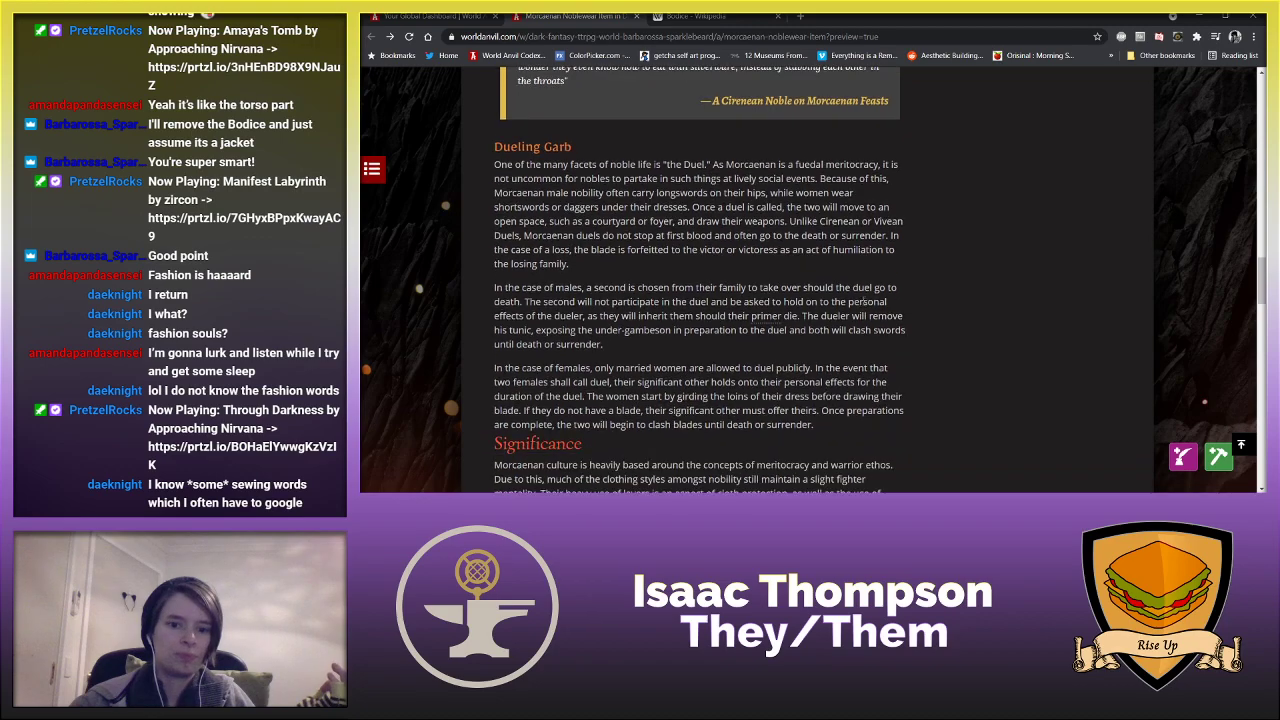
scroll(864, 305, up, 1)
scroll(862, 298, down, 1)
scroll(862, 298, up, 2)
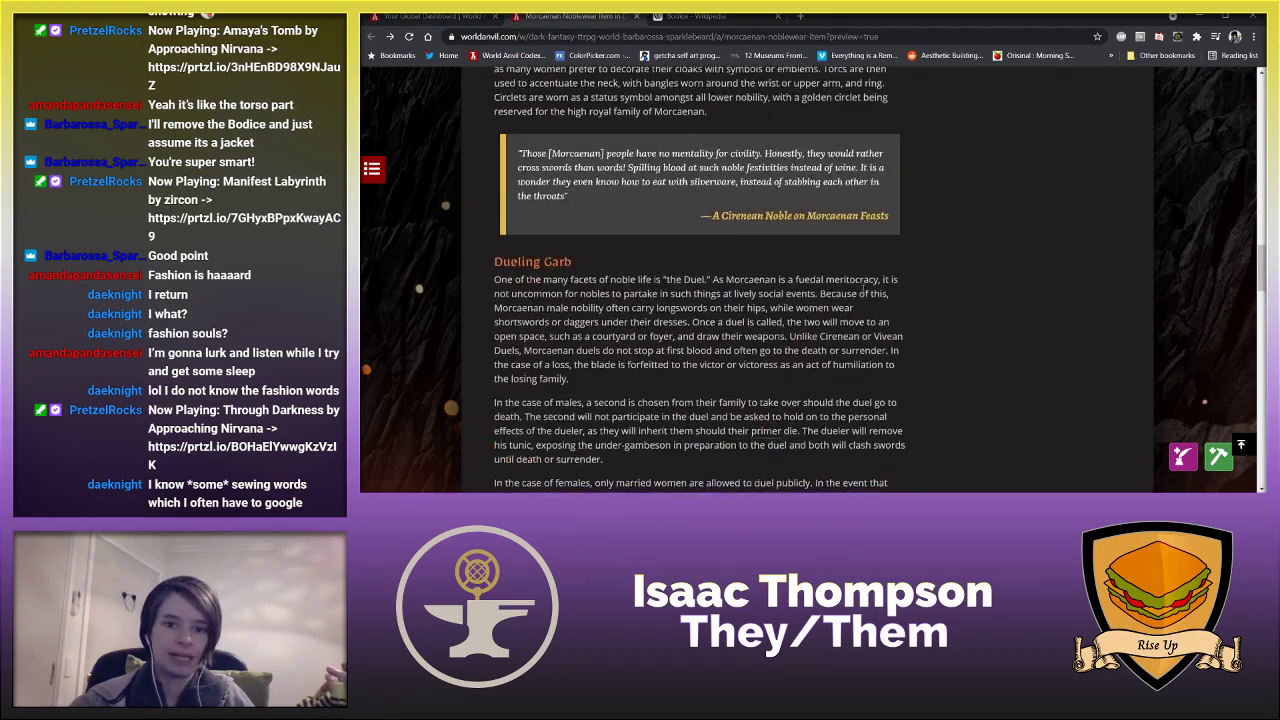
scroll(862, 298, down, 1)
drag(876, 222, 522, 236)
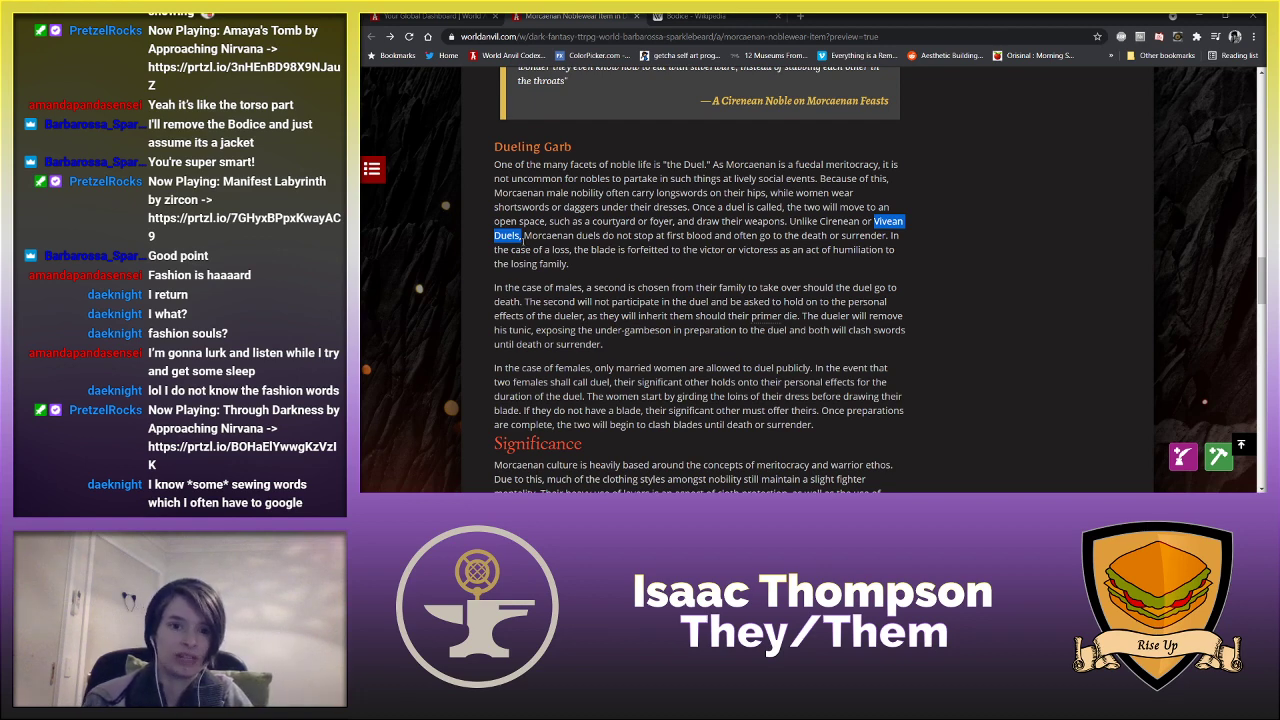
- Look through the article from its title to the Significance section for earlier mentions of the Viveans, then return to Dueling Garb
scroll(522, 237, up, 3)
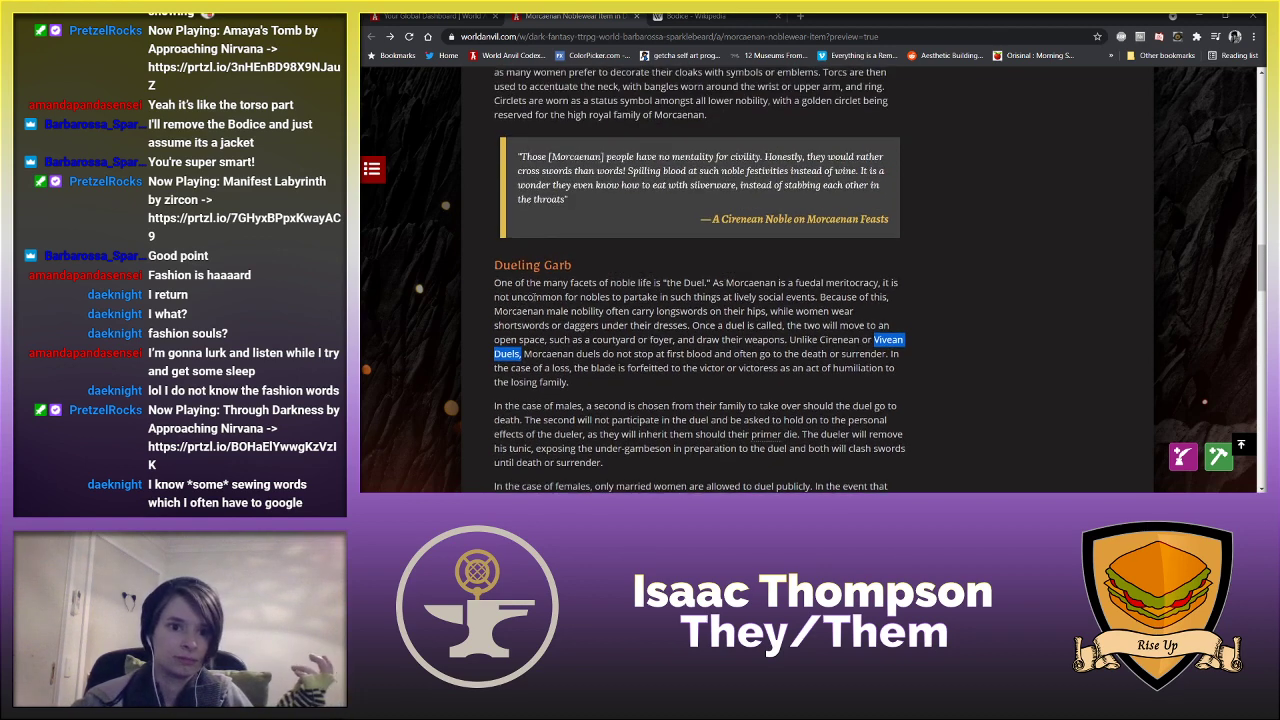
scroll(532, 297, down, 2)
scroll(532, 297, up, 10)
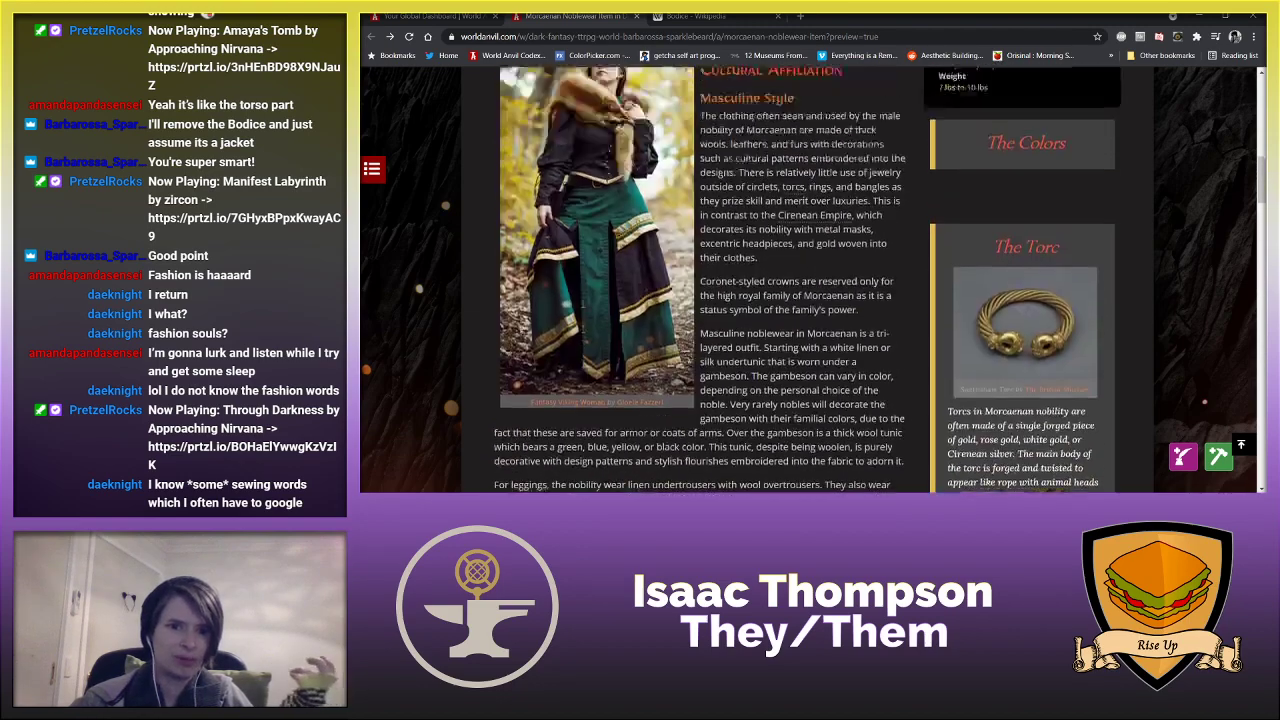
scroll(582, 300, up, 10)
scroll(582, 303, down, 3)
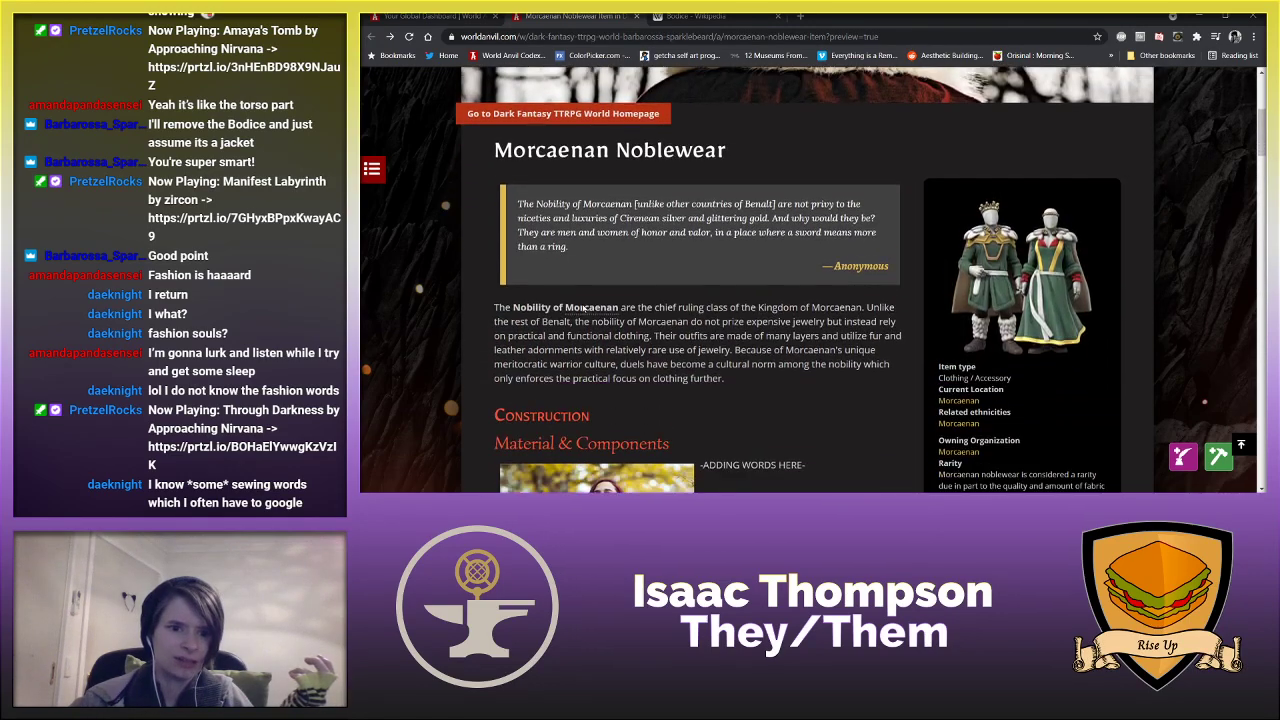
scroll(860, 280, down, 4)
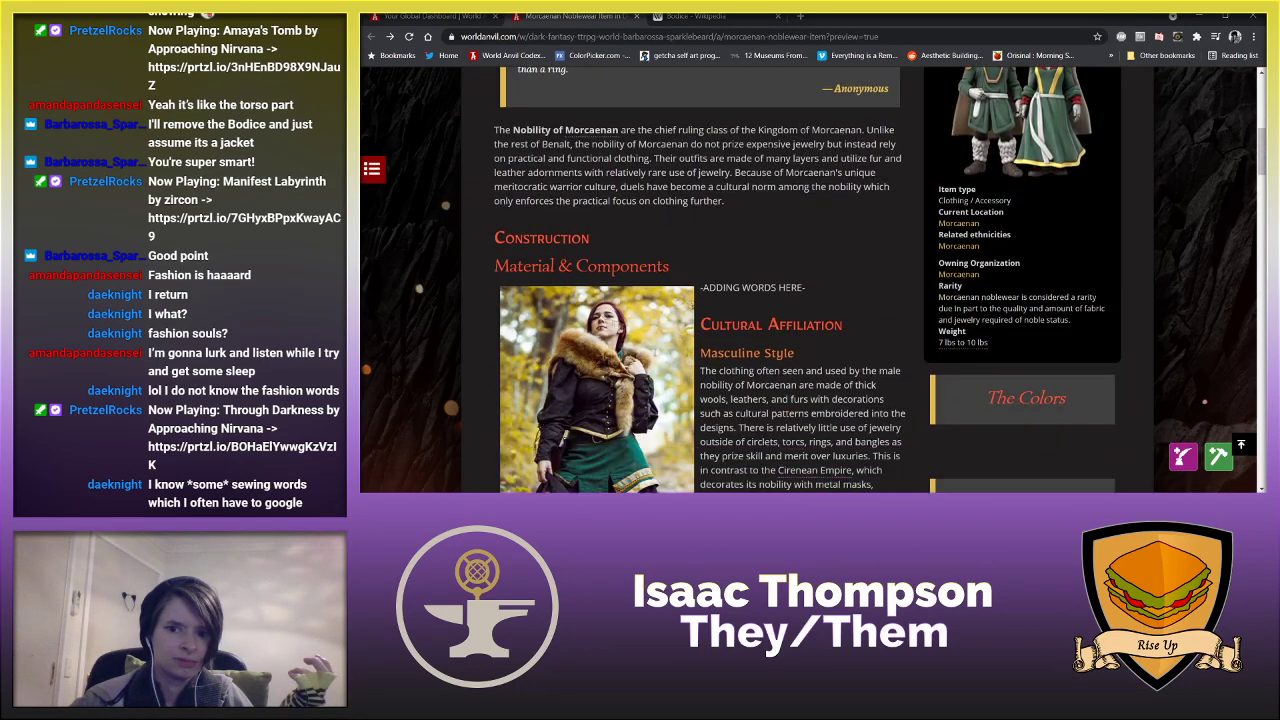
scroll(699, 369, down, 15)
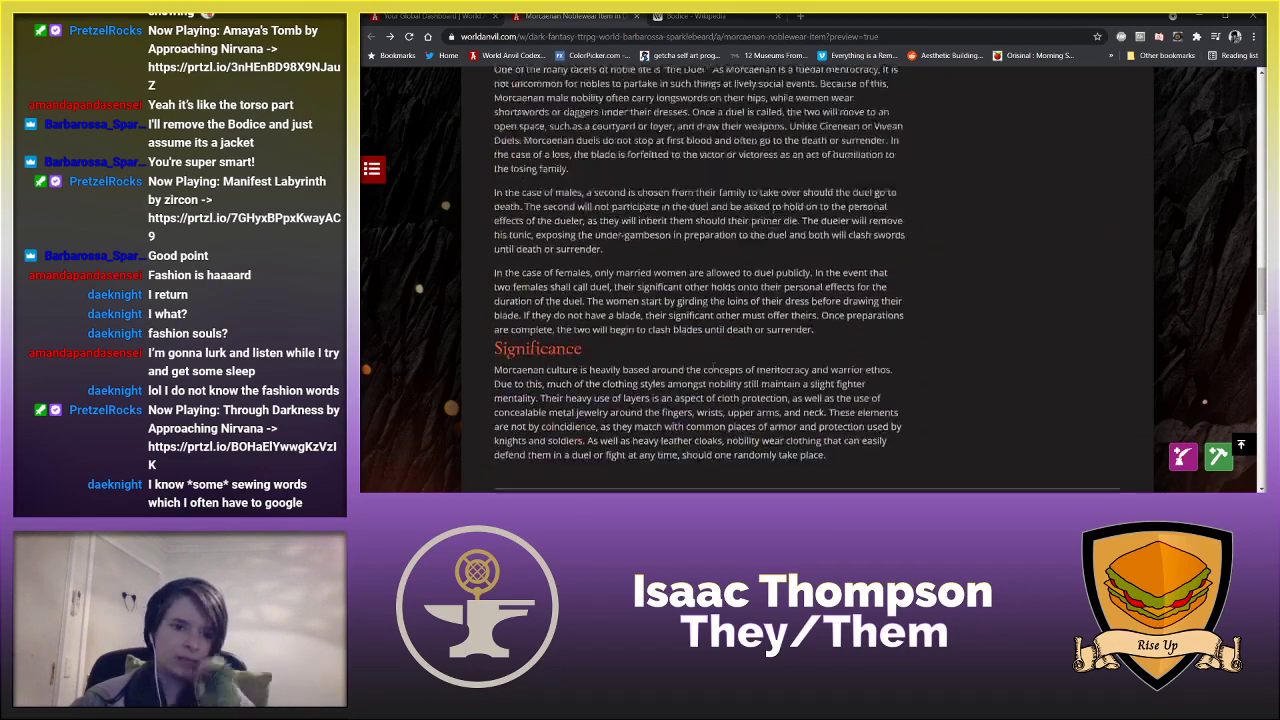
scroll(709, 367, up, 4)
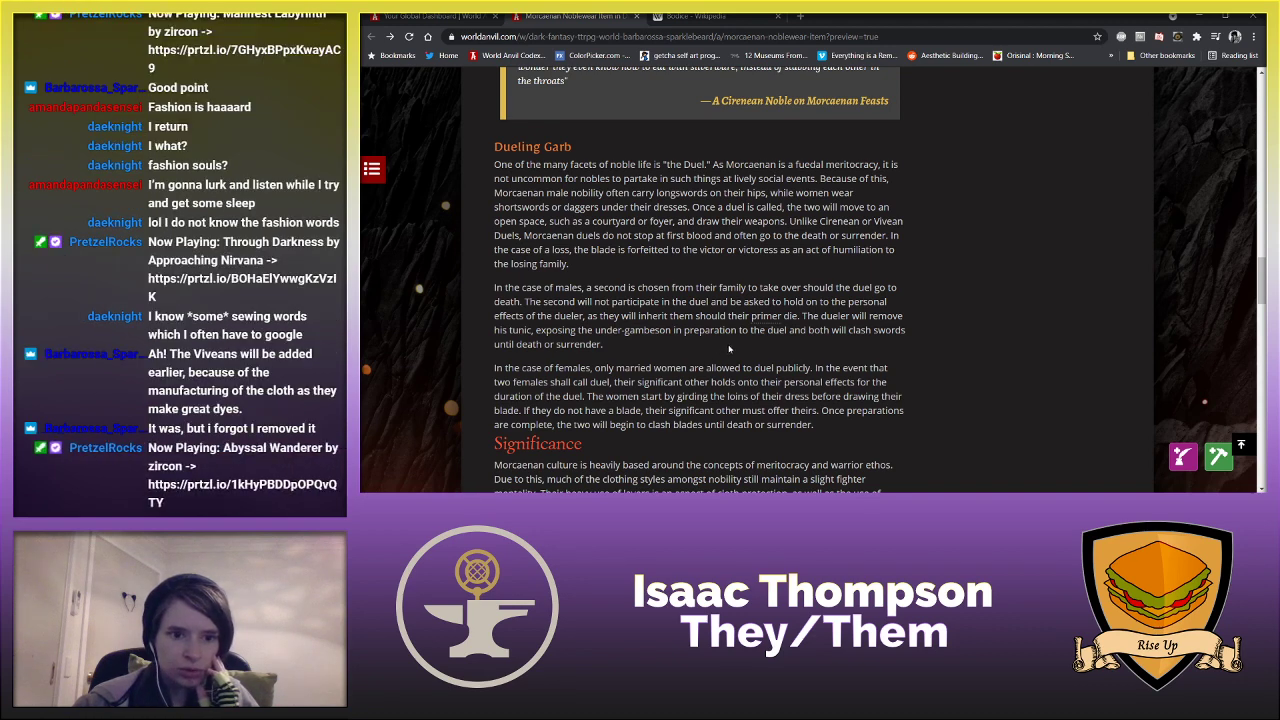
- Highlight "significant other" in the Dueling Garb paragraph about female duels, then clear the selection
mouse_move(761, 322)
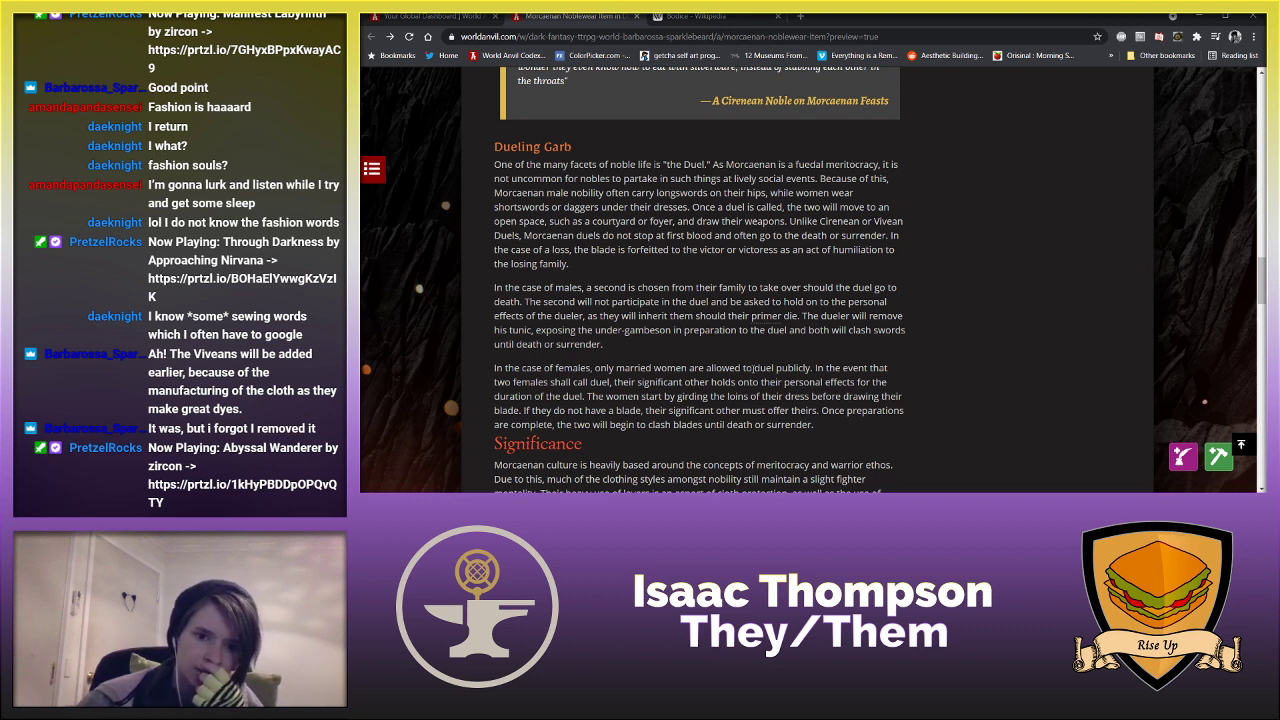
drag(711, 380, 636, 382)
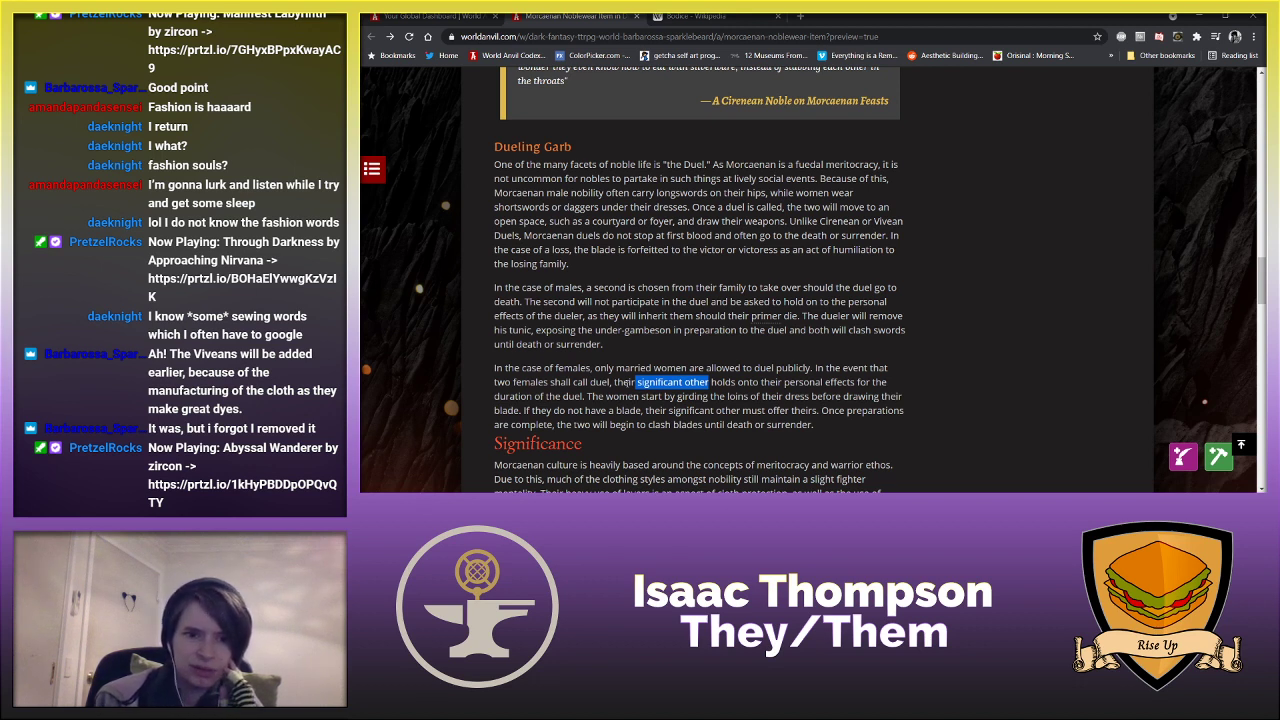
click(1022, 391)
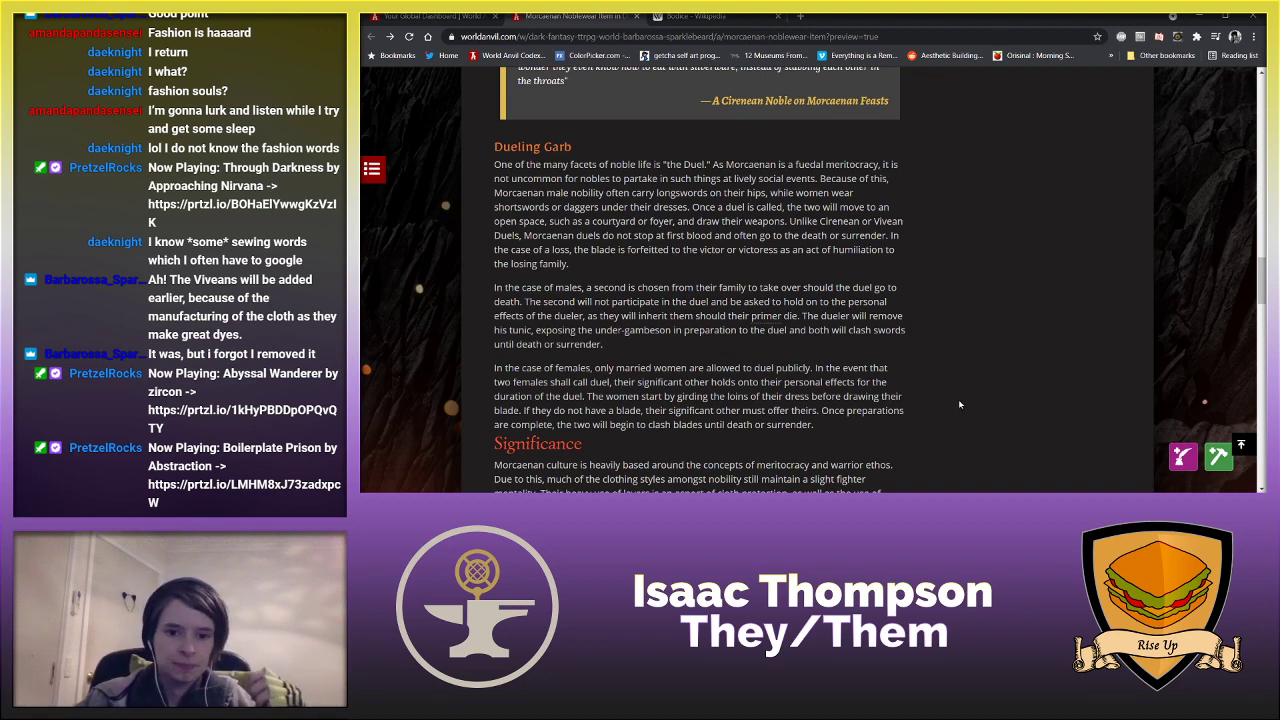
- Read the Significance section and highlight its sentence from "Their heavy use of layers" to "neck", then clear the selection
scroll(958, 399, down, 1)
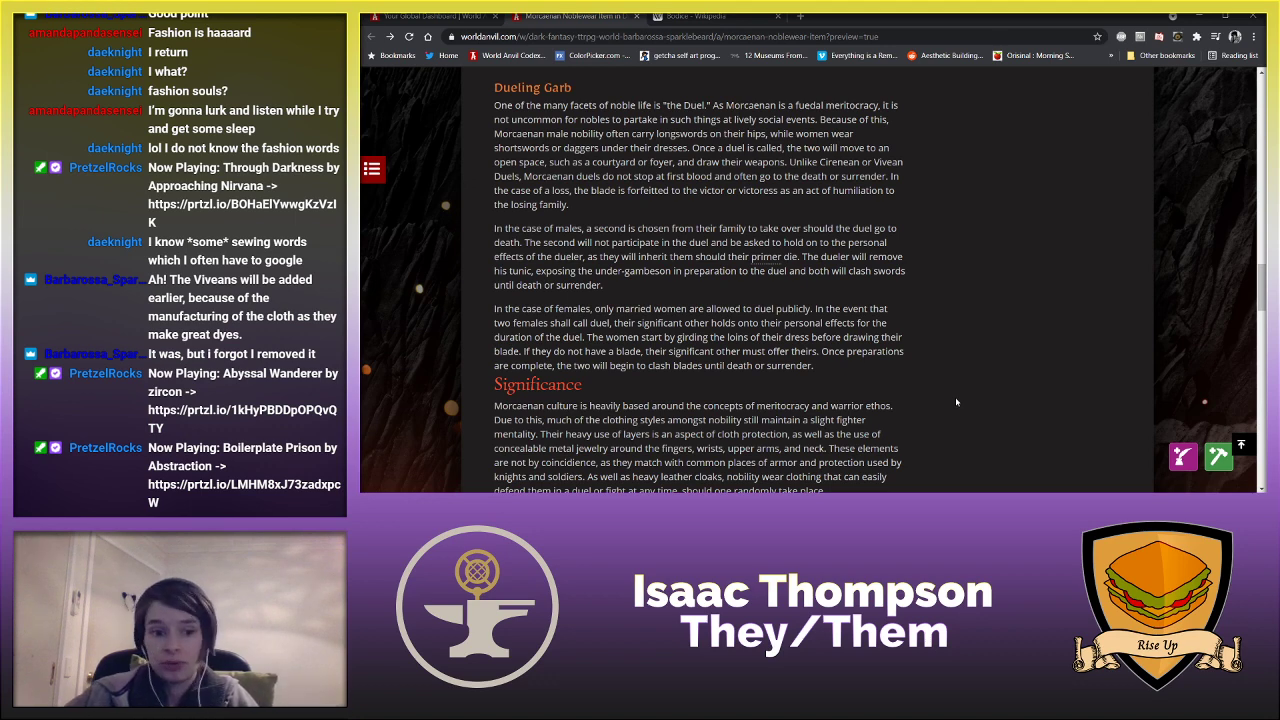
scroll(955, 397, down, 2)
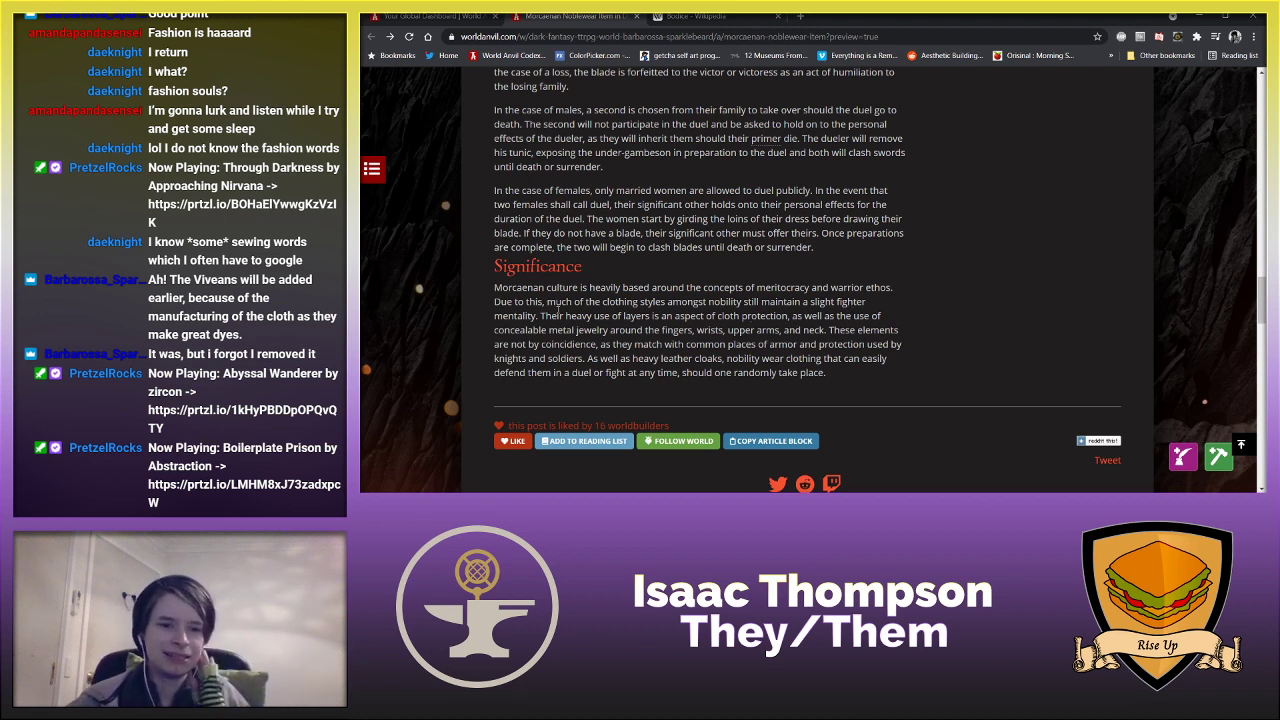
drag(540, 316, 826, 331)
click(829, 332)
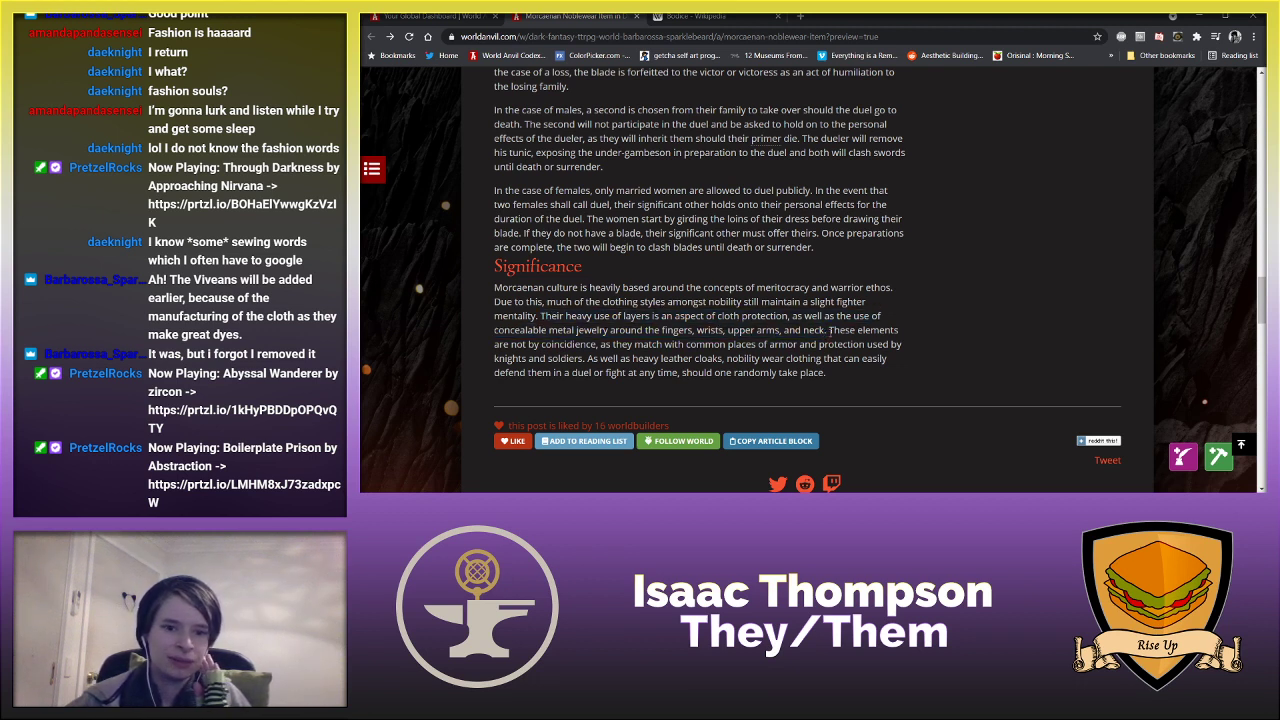
- Highlight the opening words on heavy layers and the clause "as well as the use of concealable metal jewelry" through "neck", clearing each selection
drag(543, 316, 681, 316)
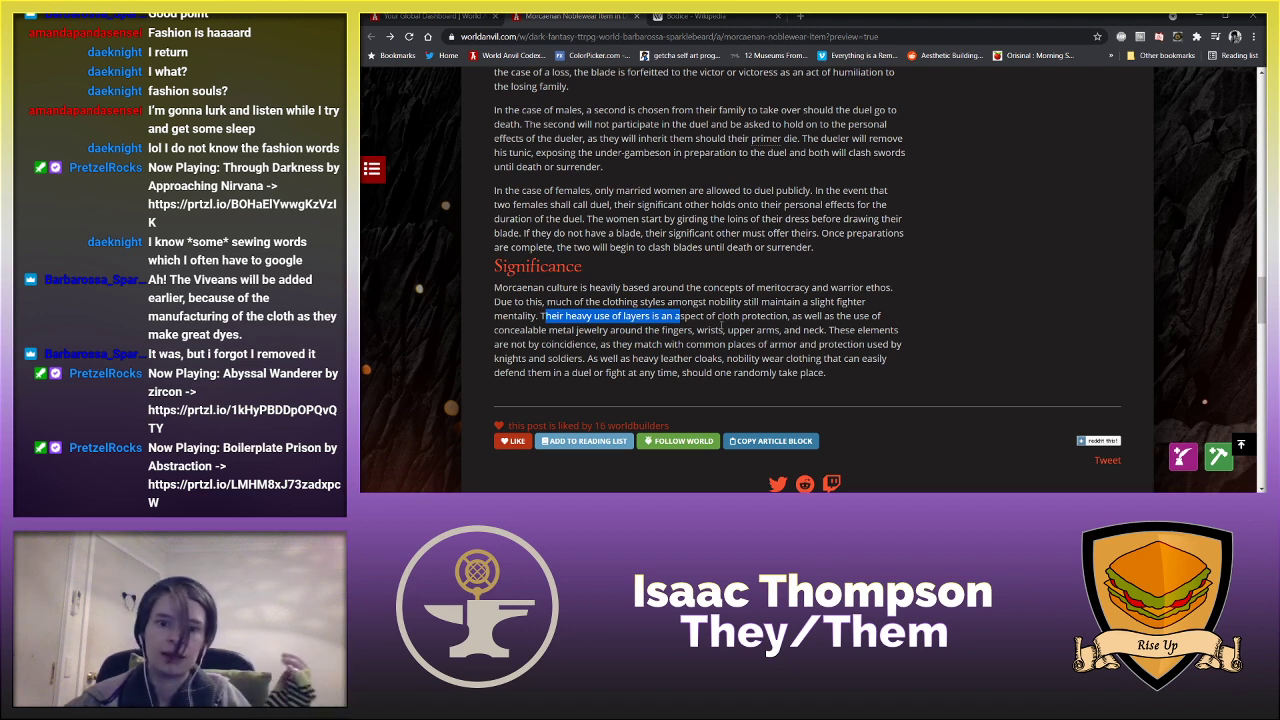
click(795, 317)
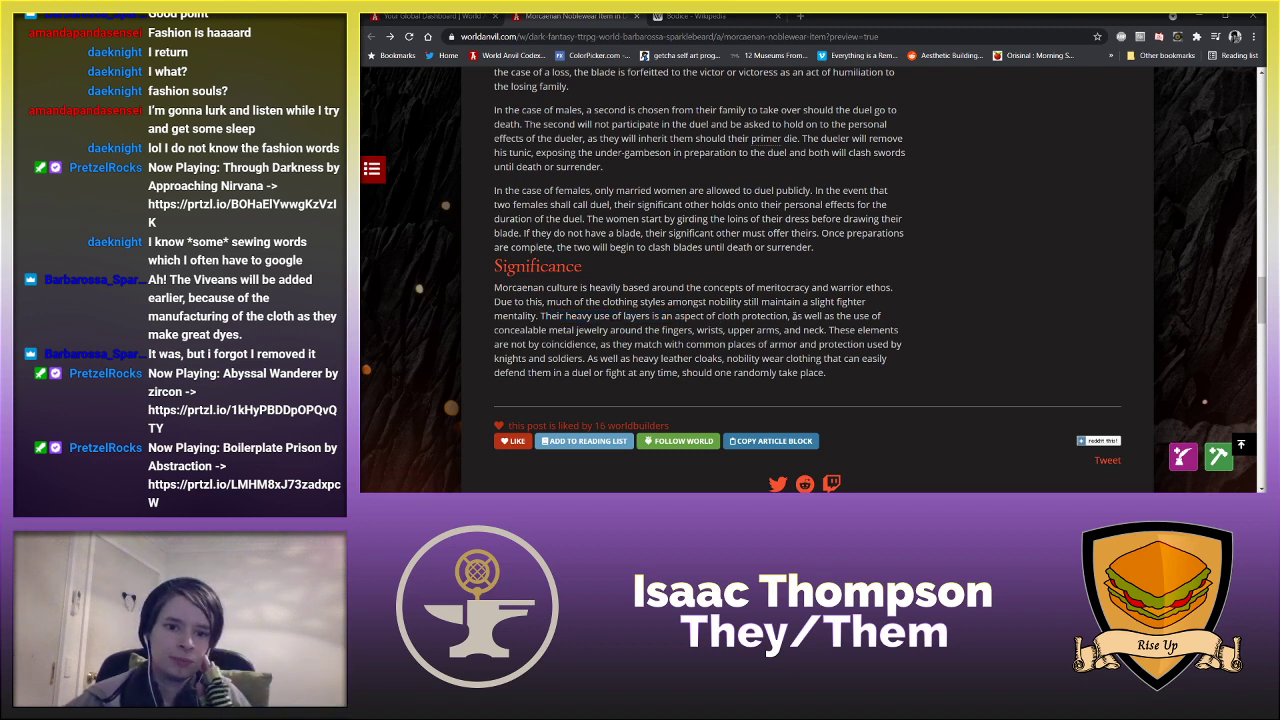
drag(795, 316, 824, 330)
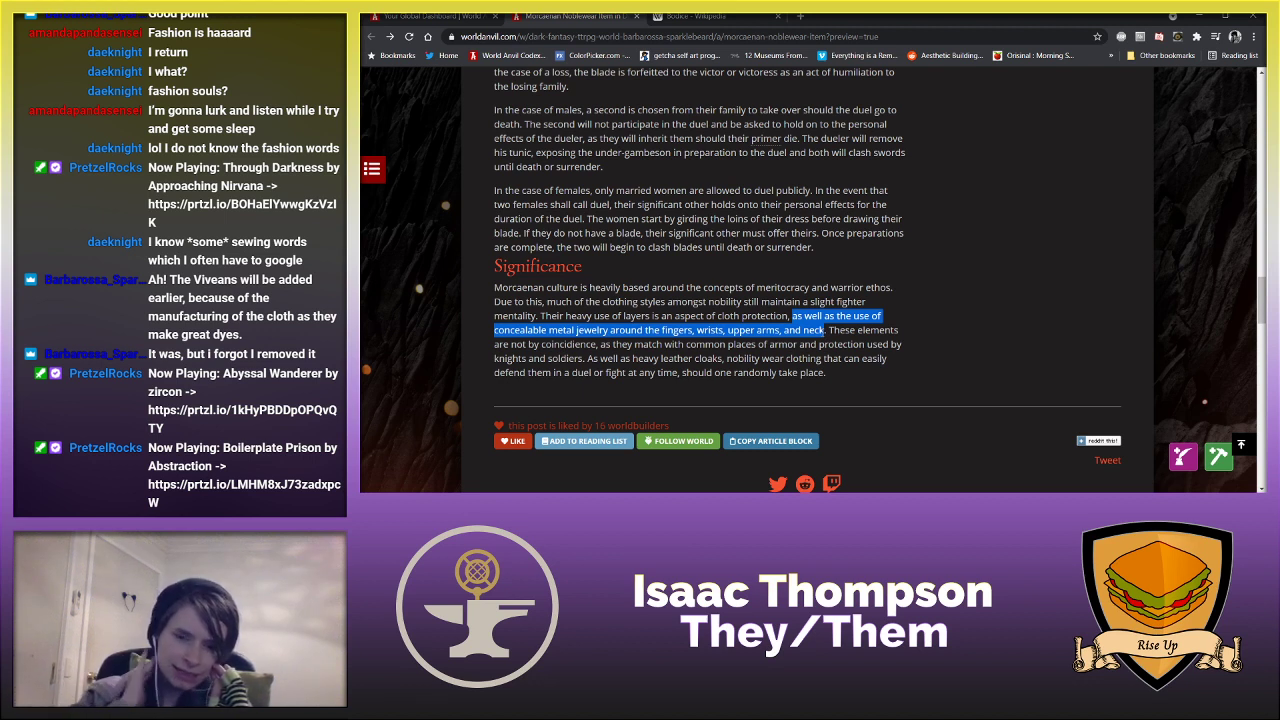
click(830, 331)
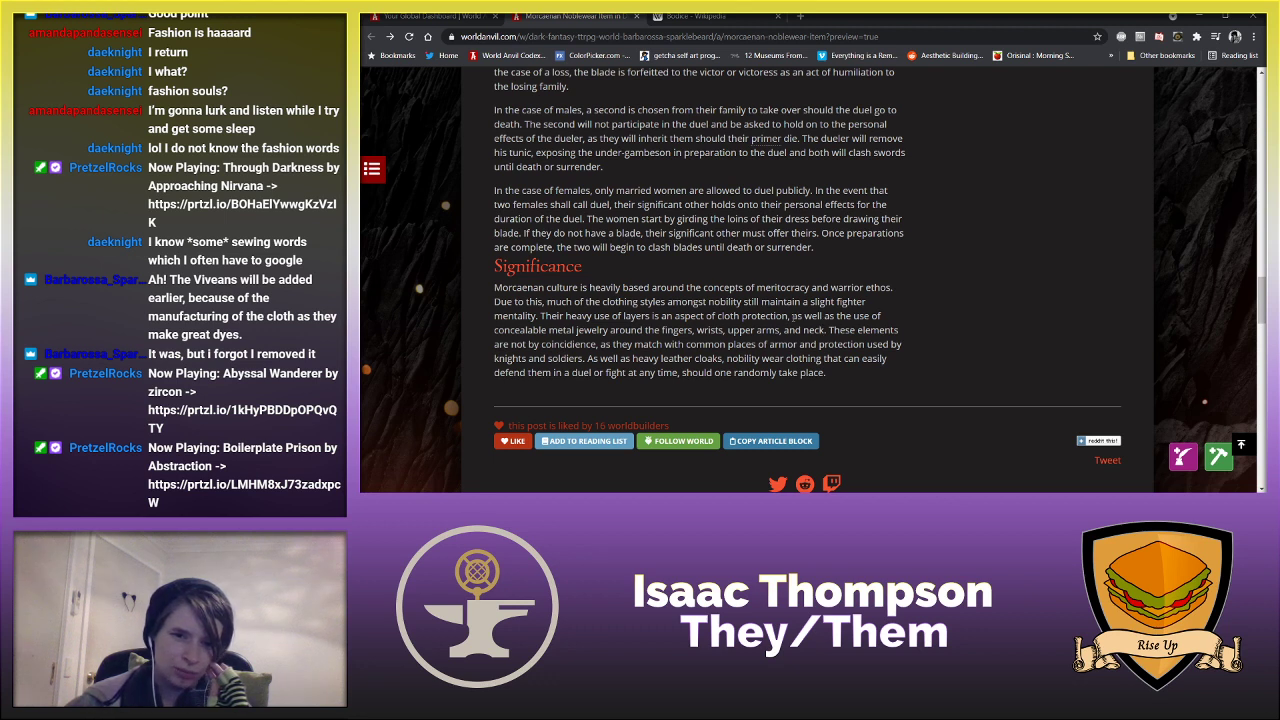
- Highlight "as well as" in the Significance section, then the sentence from "Their heavy use of layers" to "neck", clearing each selection
drag(793, 316, 836, 316)
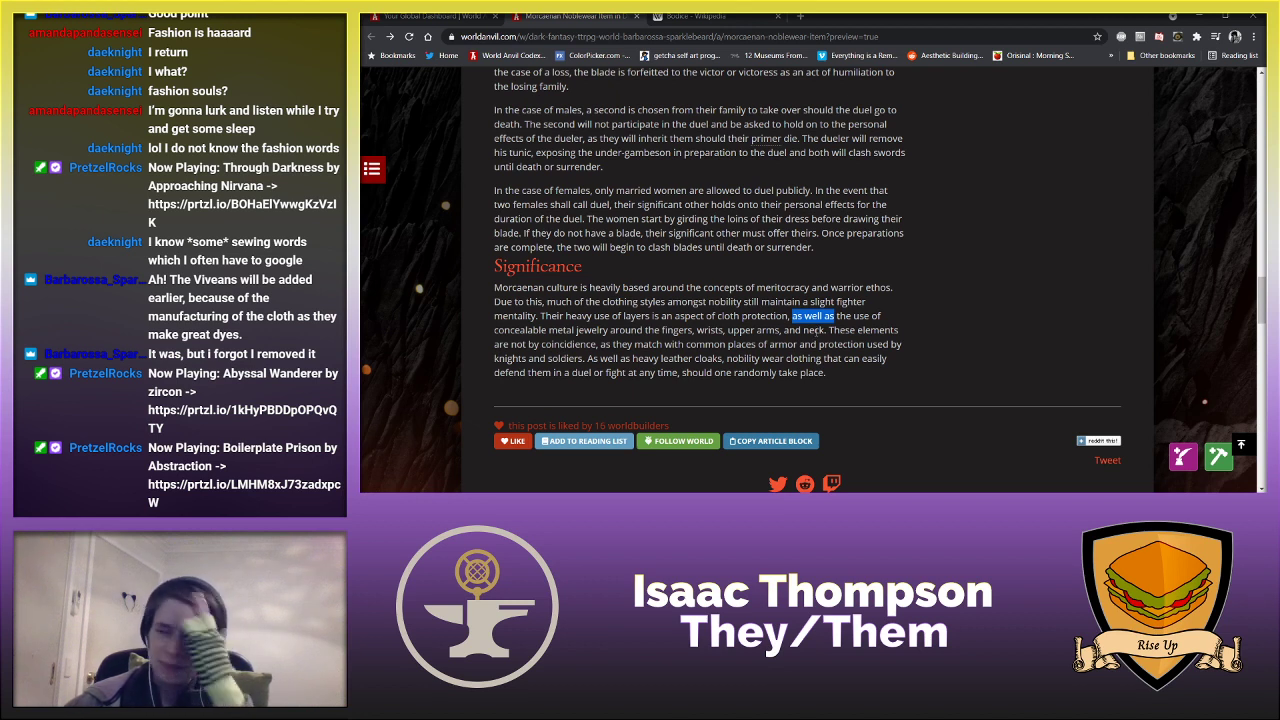
click(696, 329)
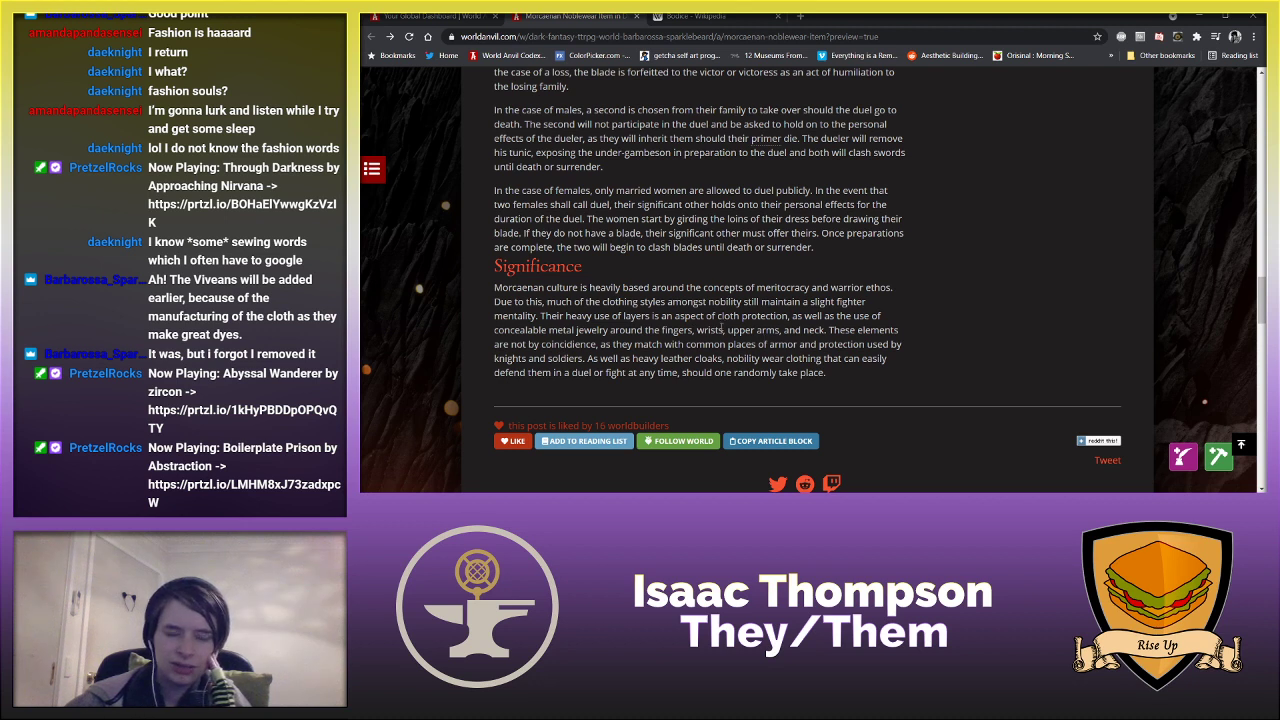
drag(541, 316, 825, 330)
click(826, 357)
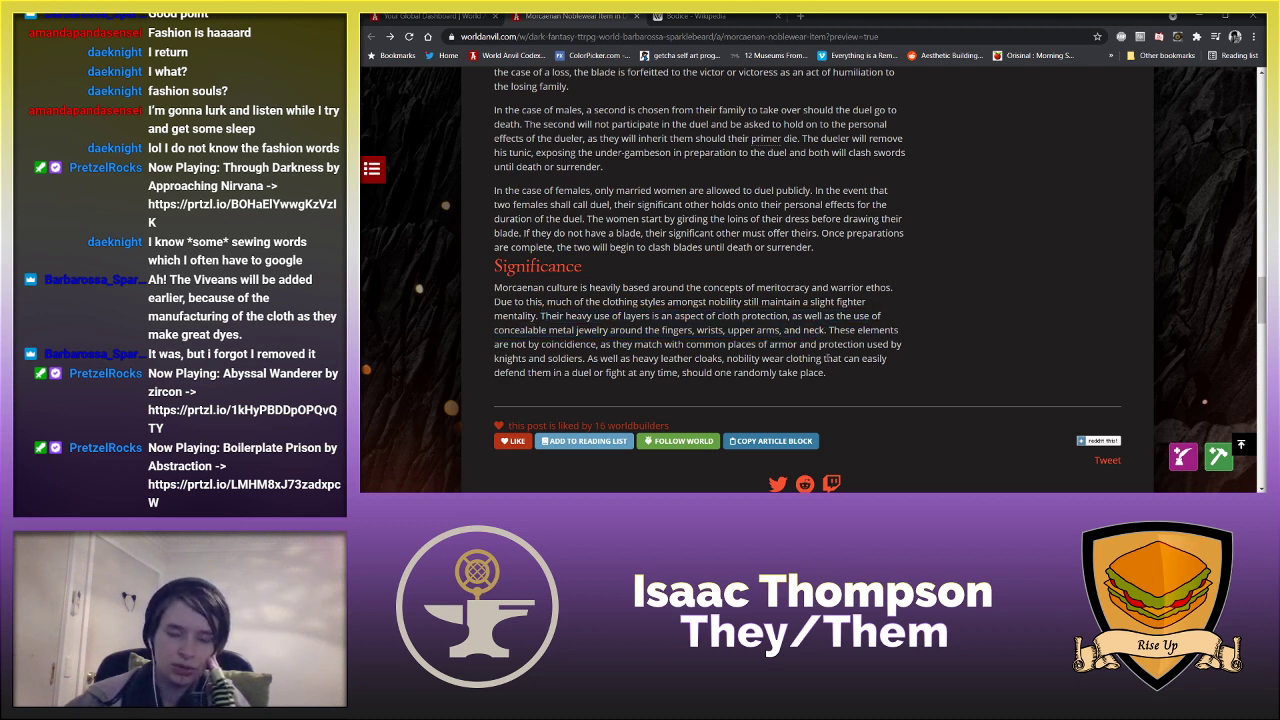
- Look through the article again from its introduction and item details through the Torc sidebar to The Laws Of Wealth and Feminine Fashion
scroll(827, 360, down, 1)
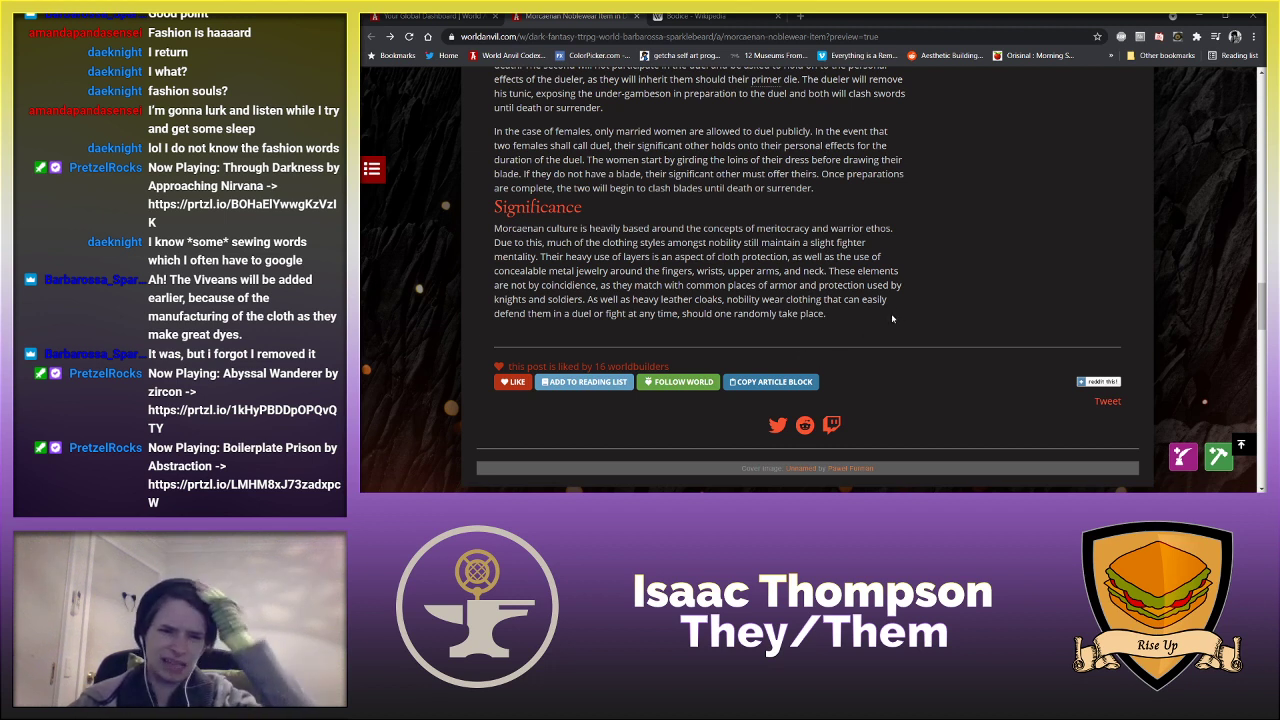
scroll(893, 318, up, 15)
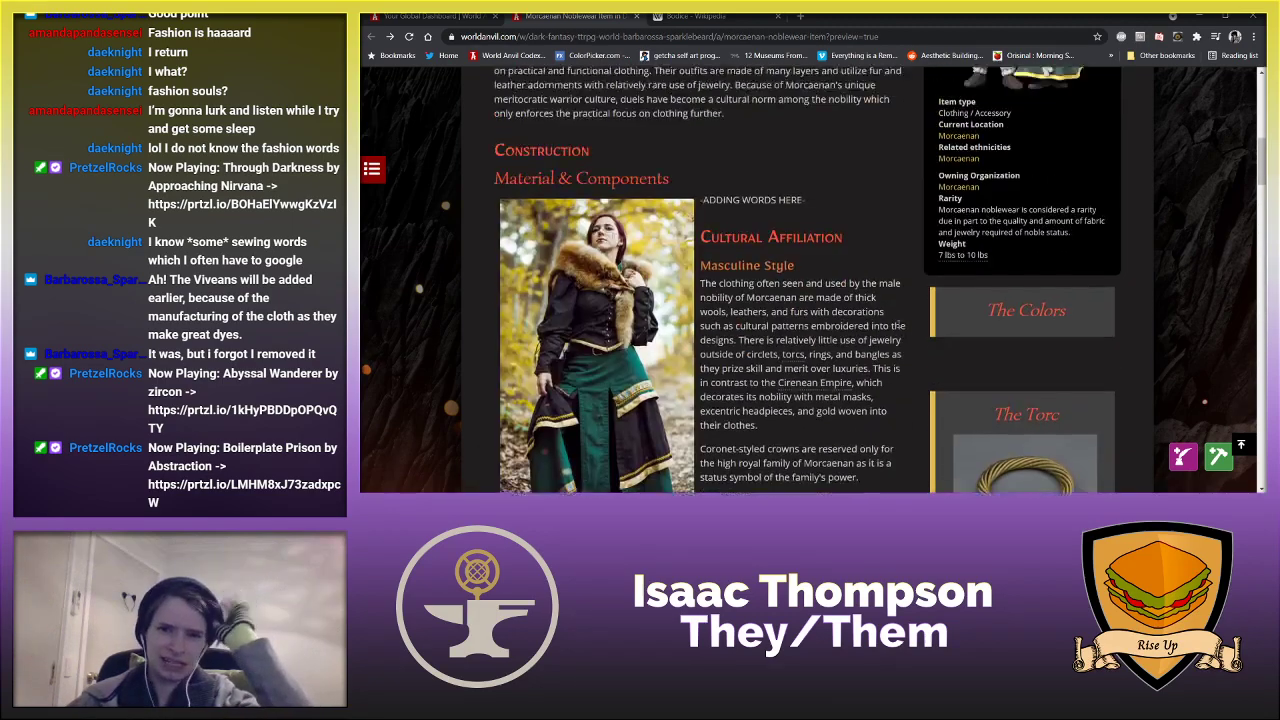
scroll(898, 323, up, 2)
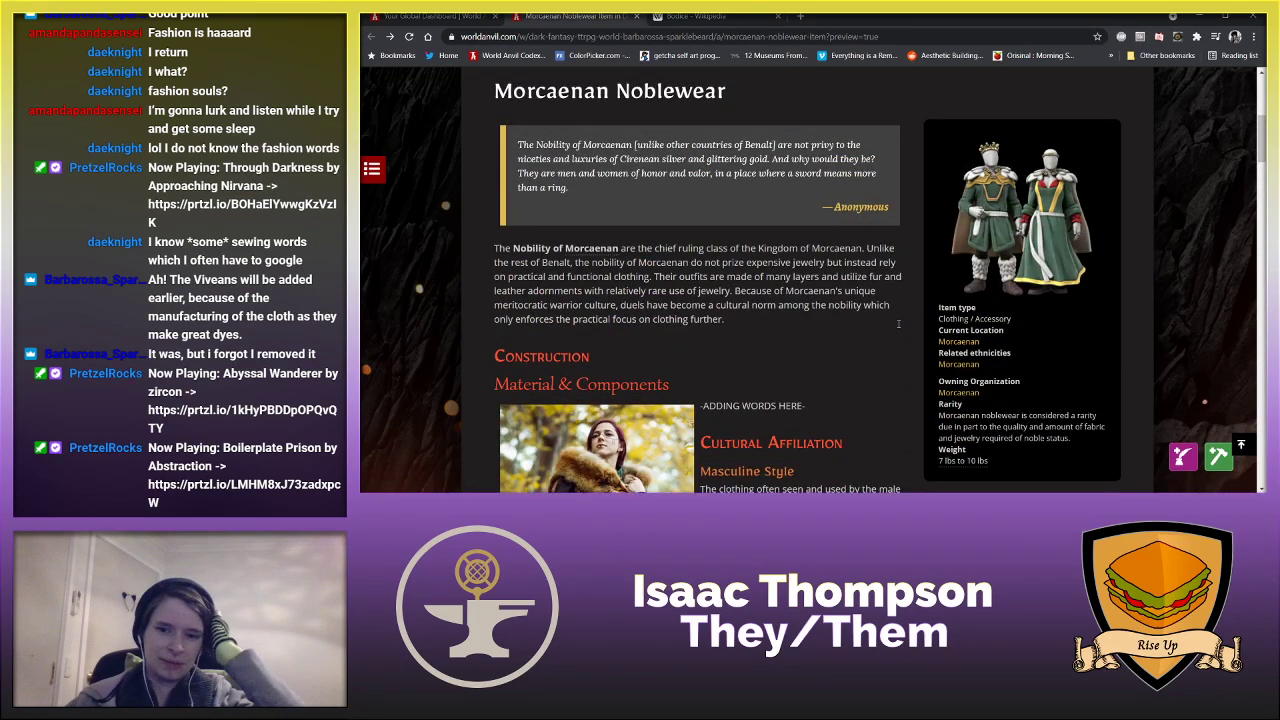
scroll(898, 323, down, 2)
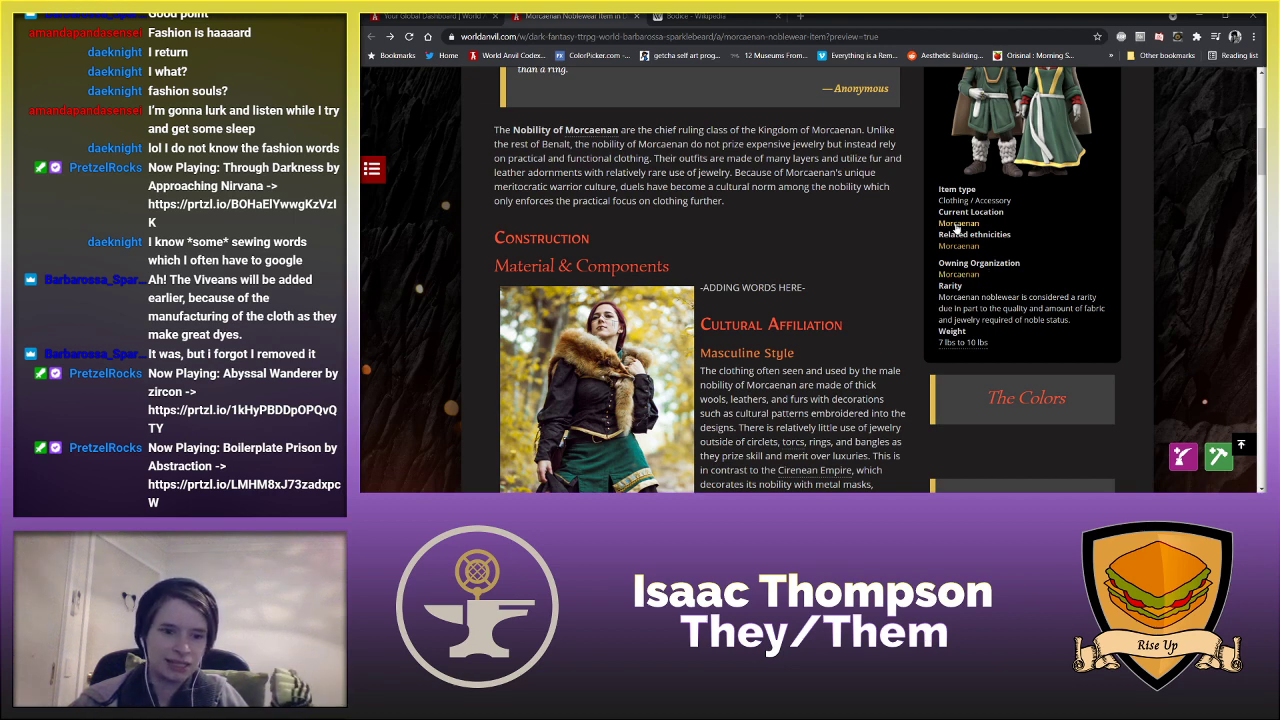
scroll(958, 250, down, 1)
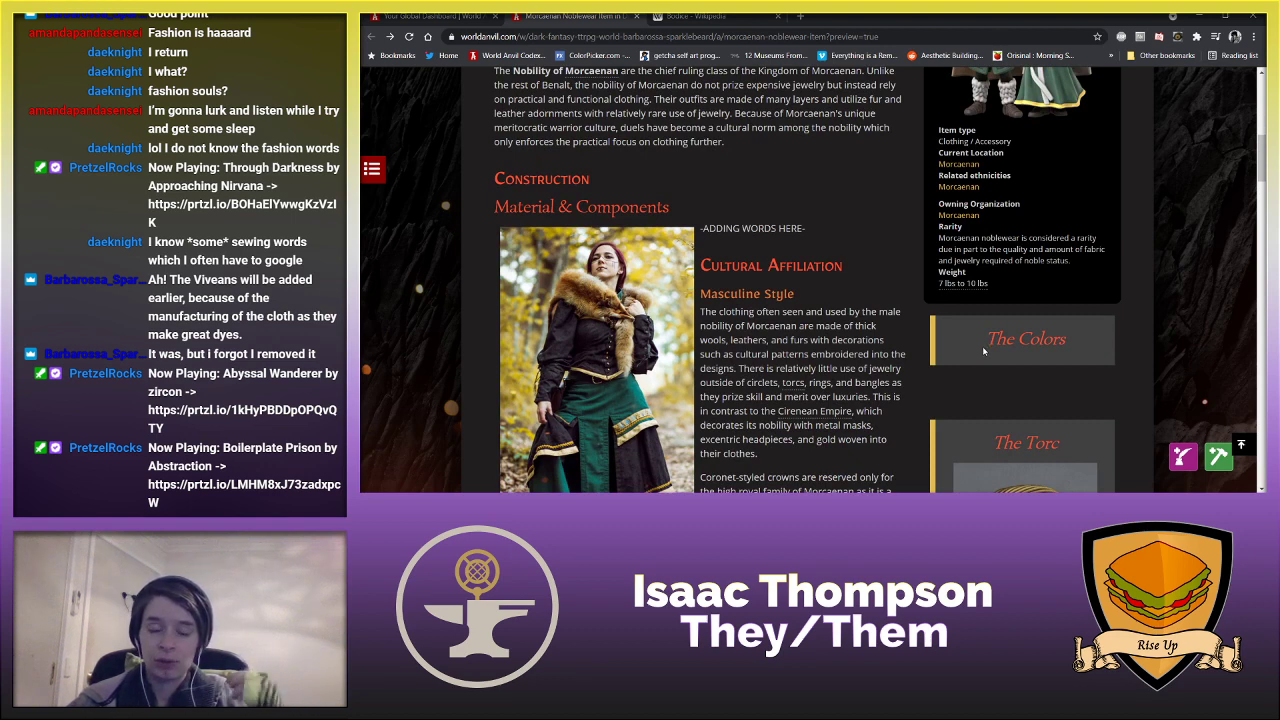
mouse_move(961, 288)
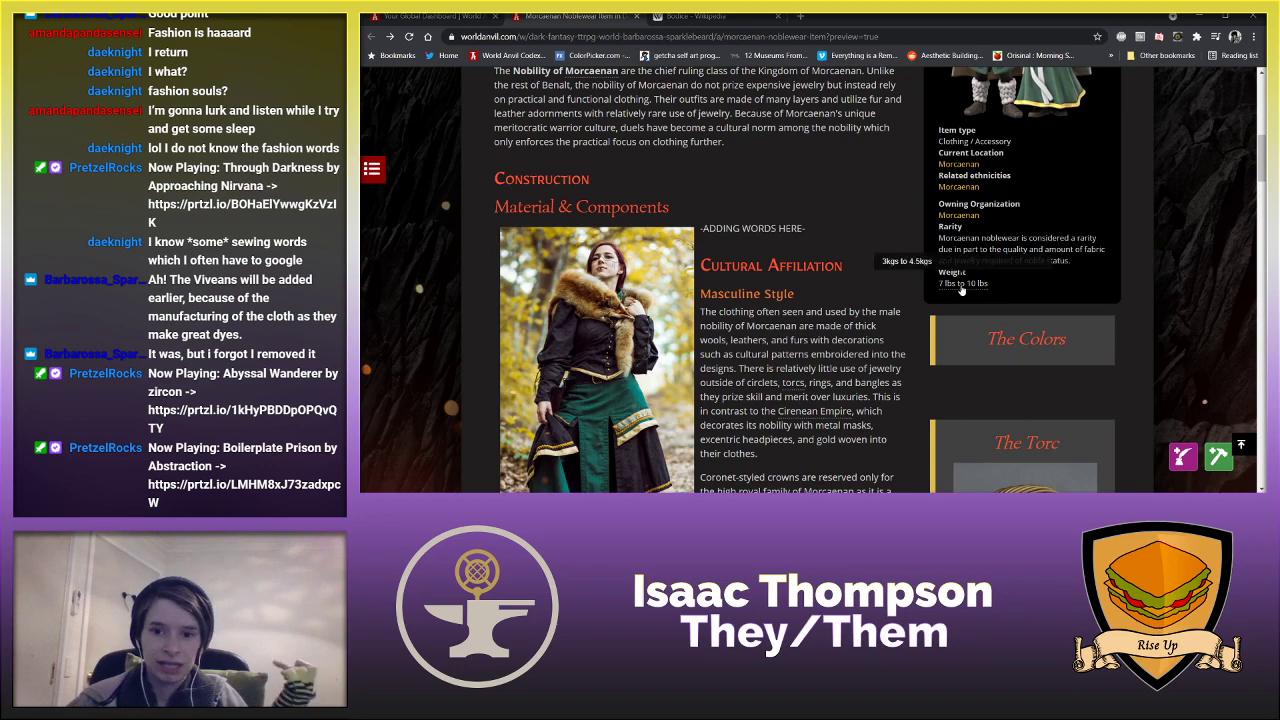
scroll(961, 288, down, 2)
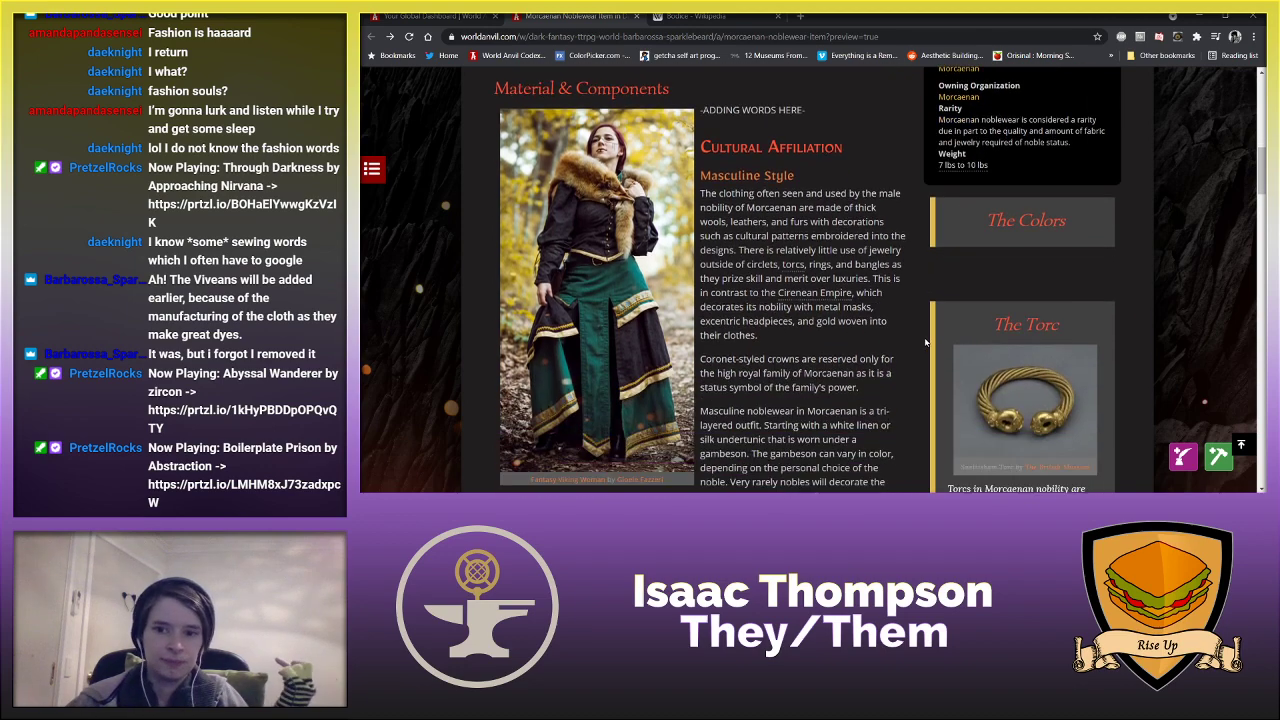
scroll(926, 342, down, 3)
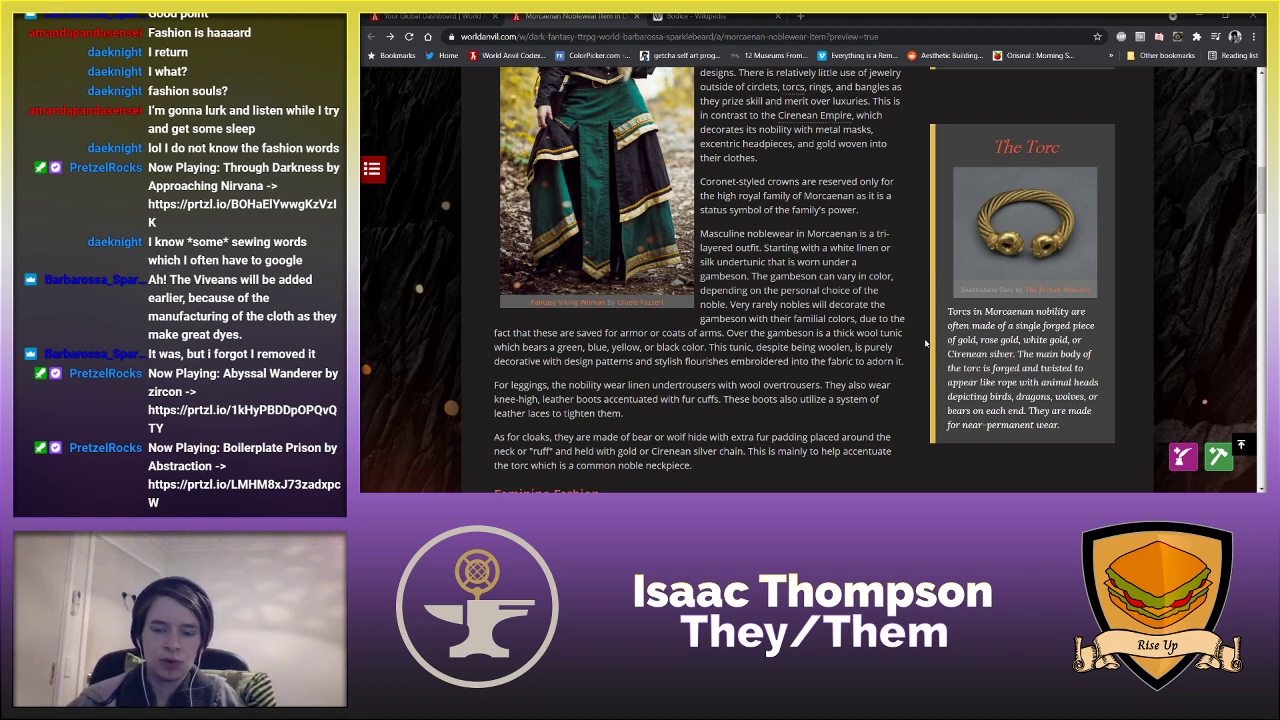
scroll(925, 343, up, 1)
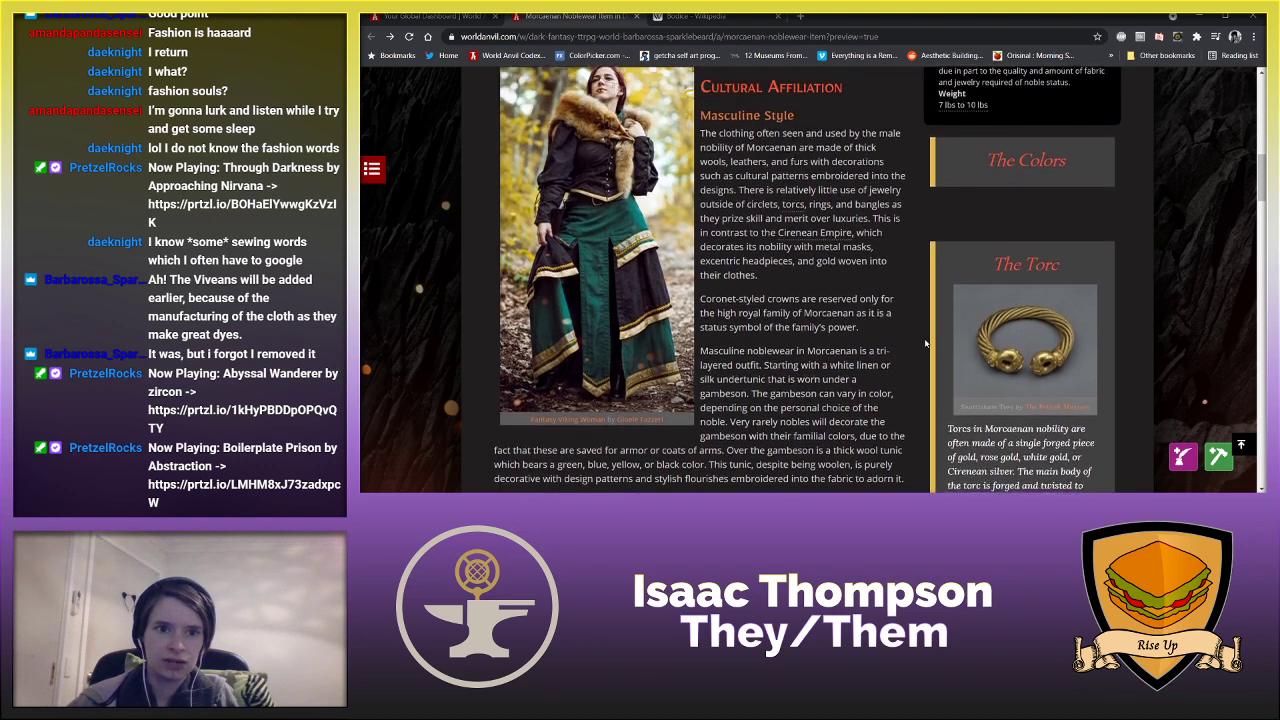
scroll(925, 343, down, 2)
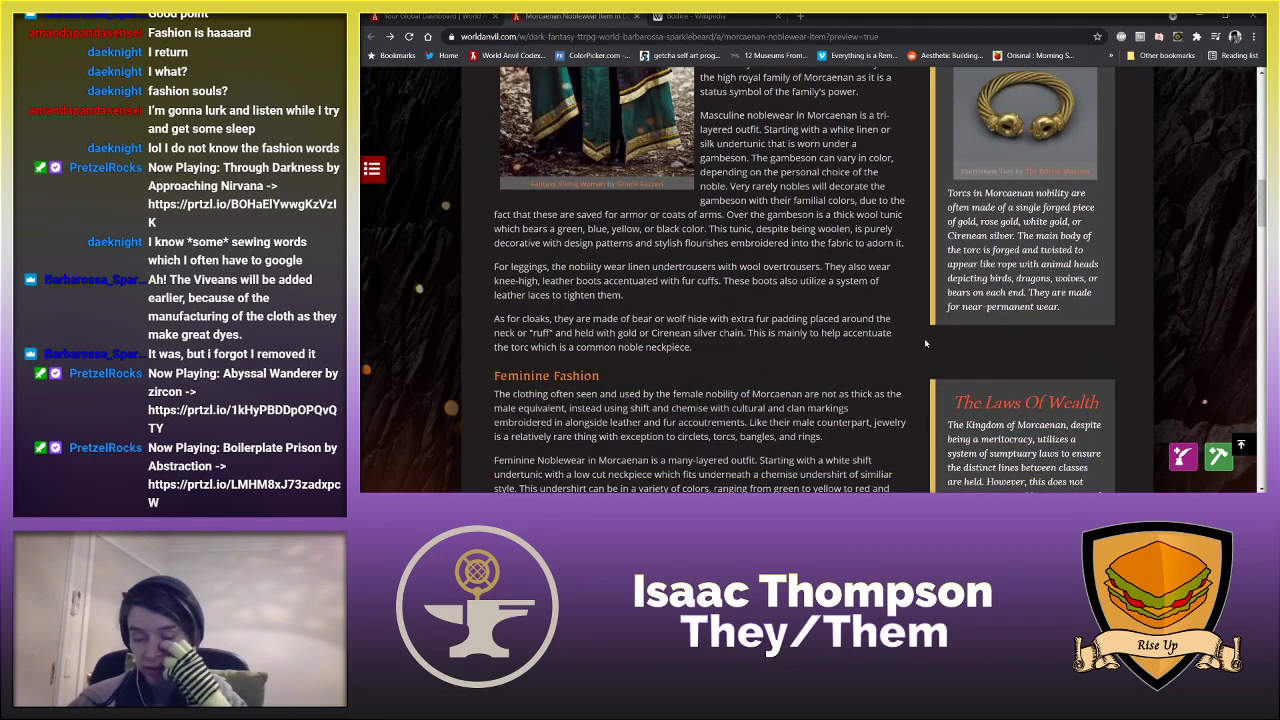
scroll(925, 343, down, 2)
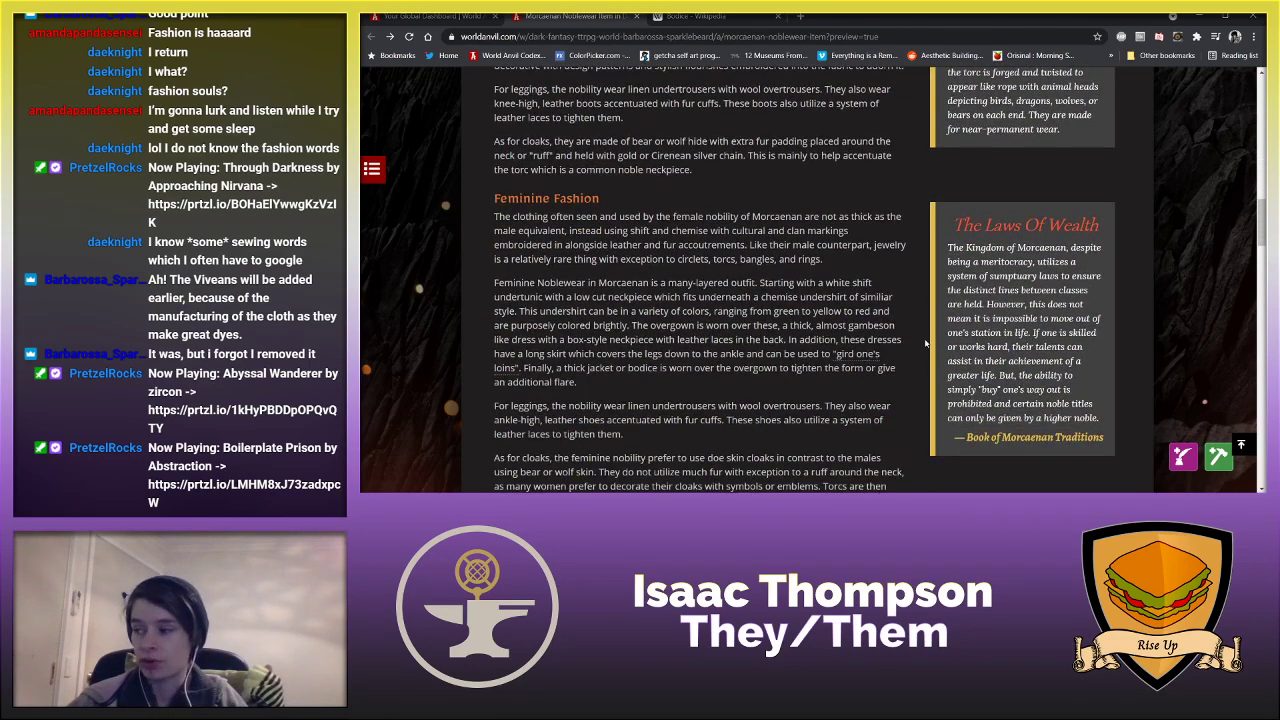
scroll(925, 343, down, 1)
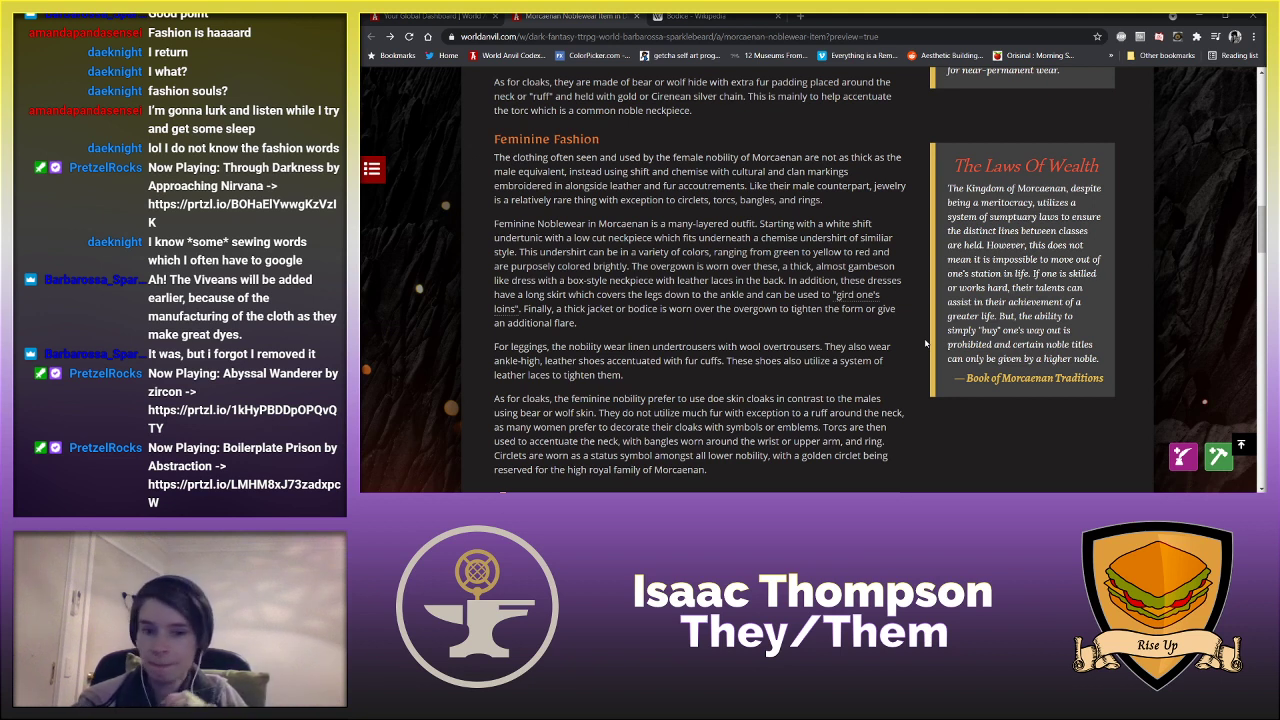
- Search Google for "sumptuary" to check its definition, then return to the Morcaenan Noblewear article
click(700, 16)
text(sumptu)
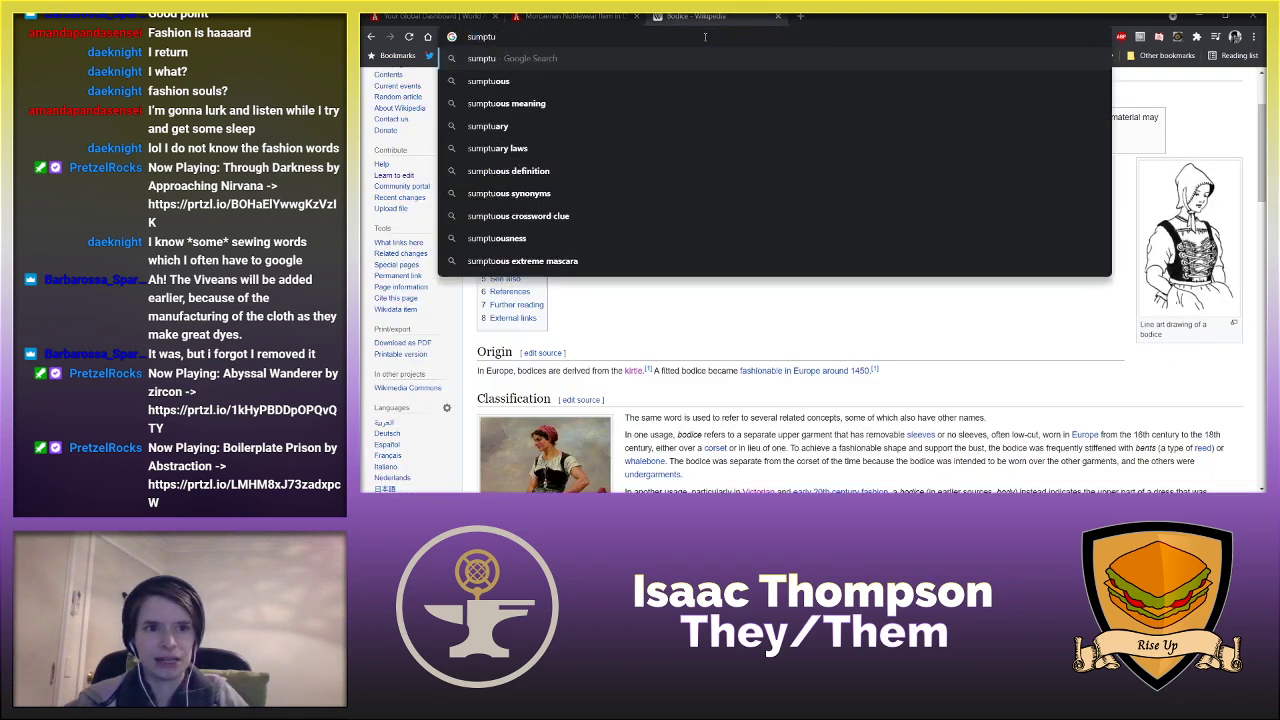
text(ary)
key(Return)
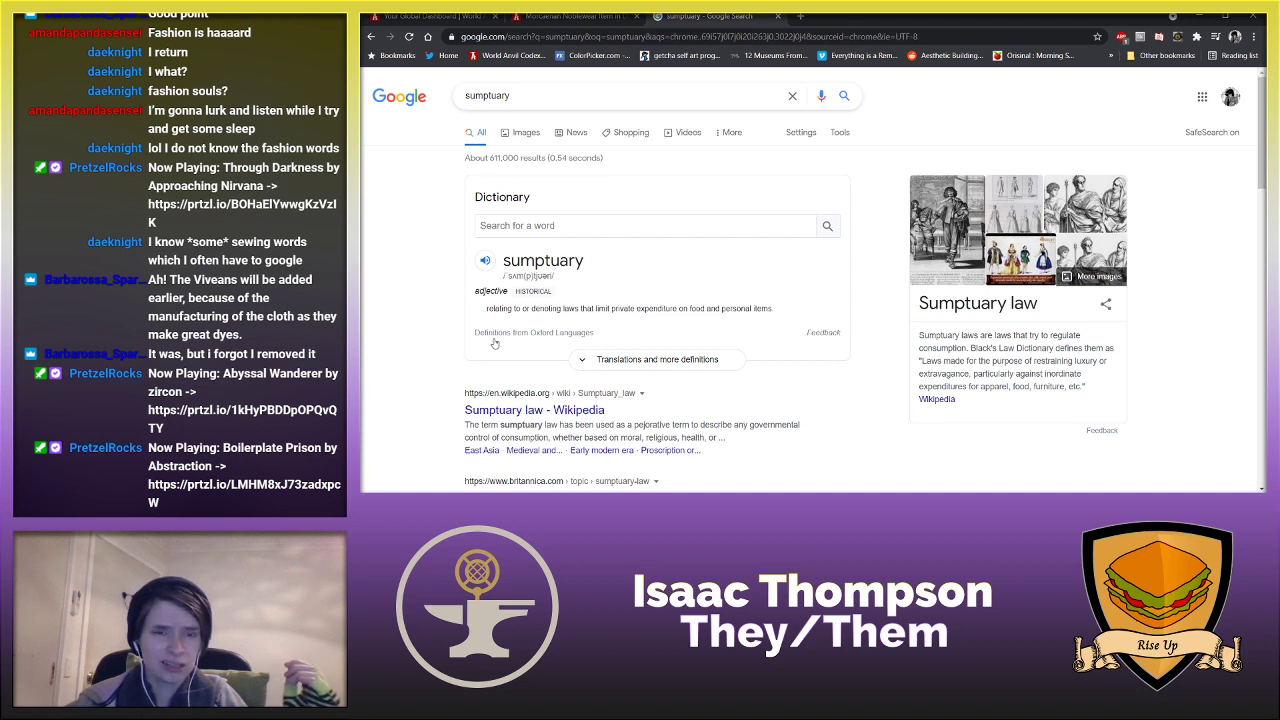
key(ctrl+shift+Tab)
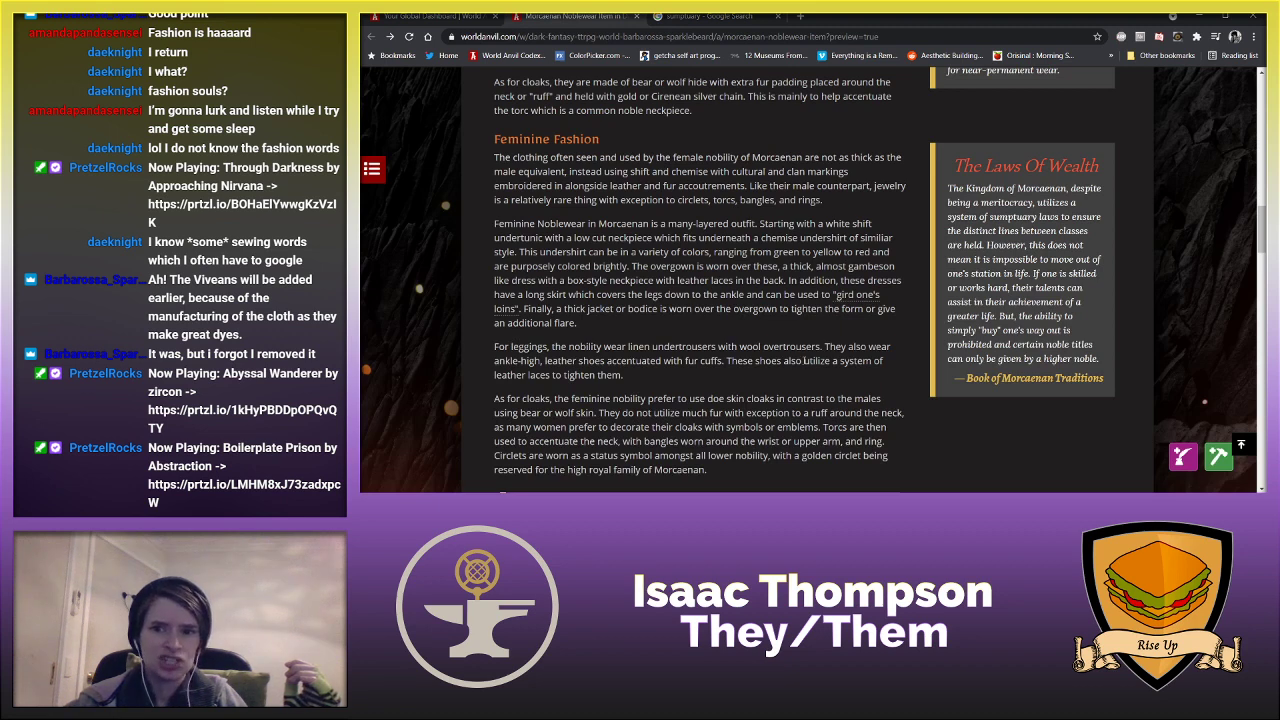
key(ctrl+Tab)
key(ctrl+shift+Tab)
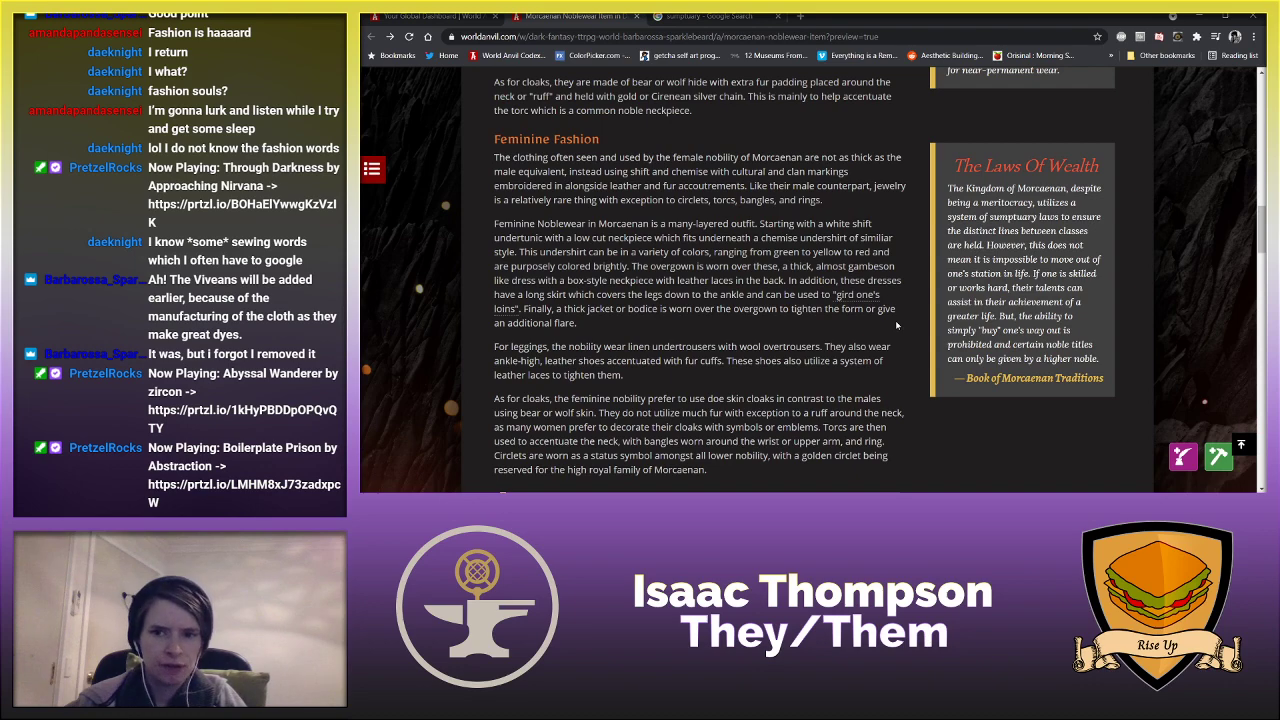
- Go to the end of the article, past the Significance section, and like it
scroll(895, 320, down, 2)
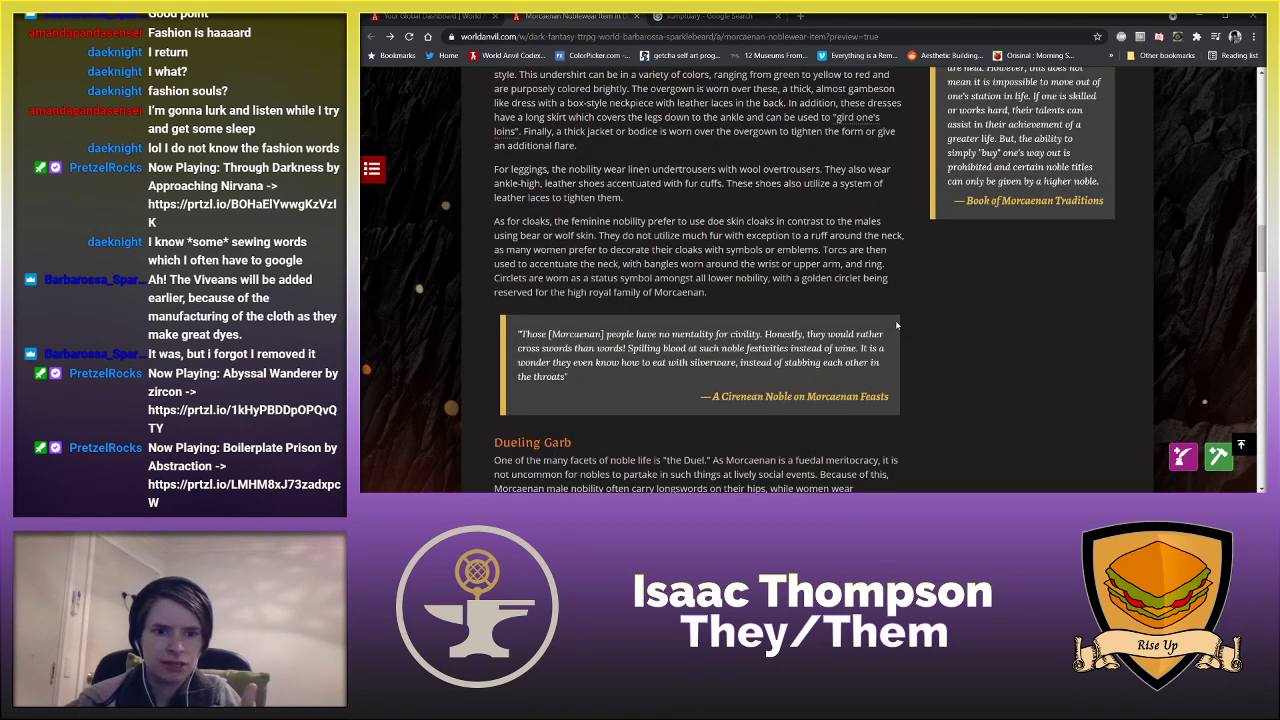
scroll(895, 320, down, 7)
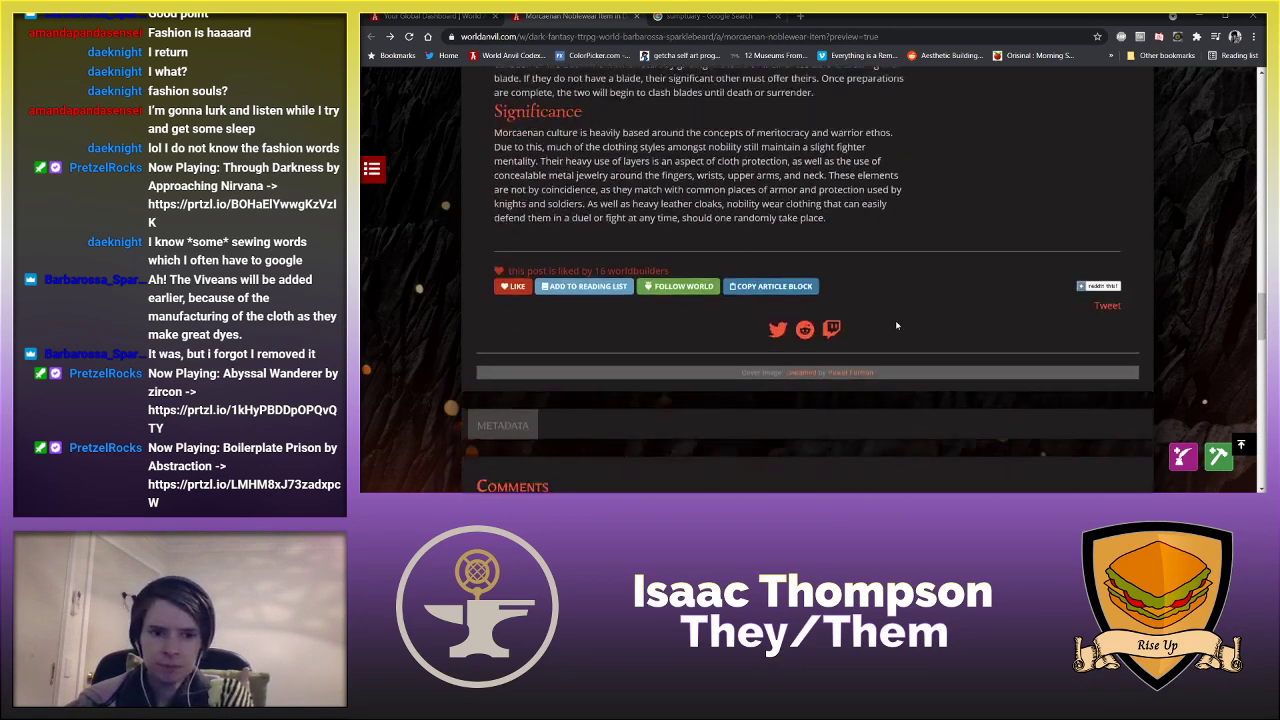
scroll(897, 325, up, 1)
click(519, 384)
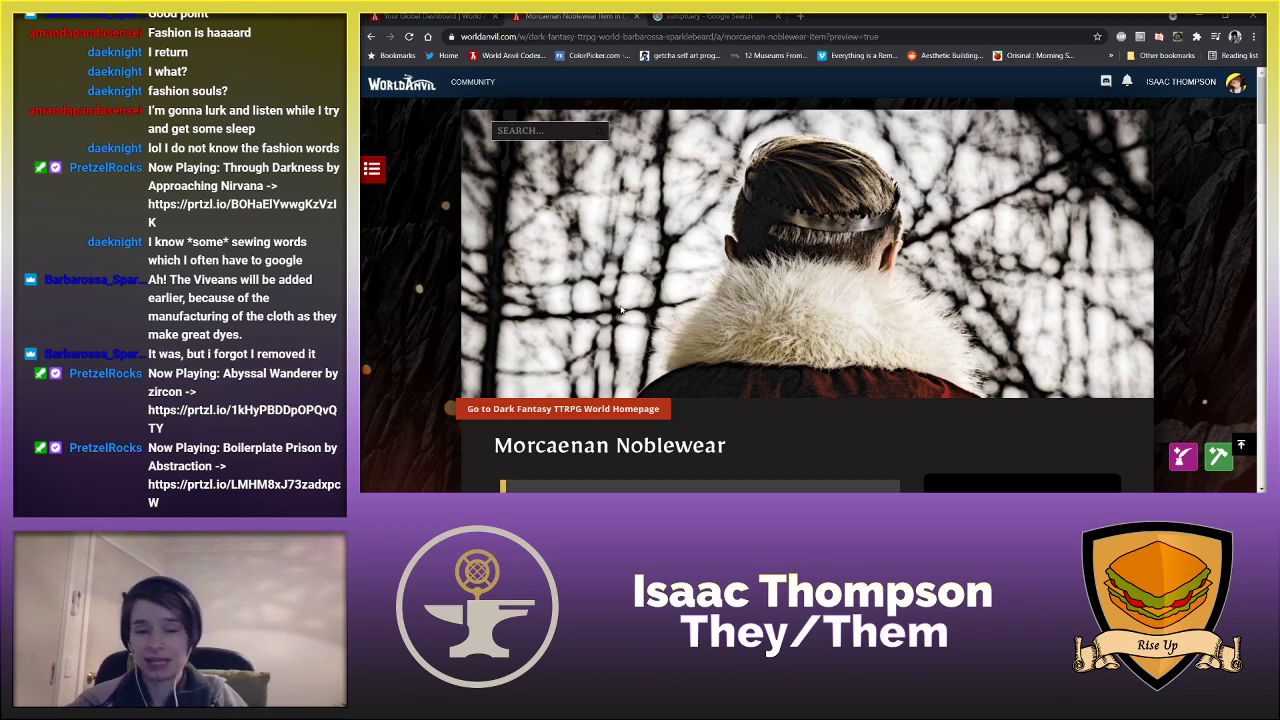
- Look through the reloaded article to Dueling Garb and highlight its text from "not uncommon for nobles" into the paragraph on males, then clear the selection
scroll(621, 309, down, 5)
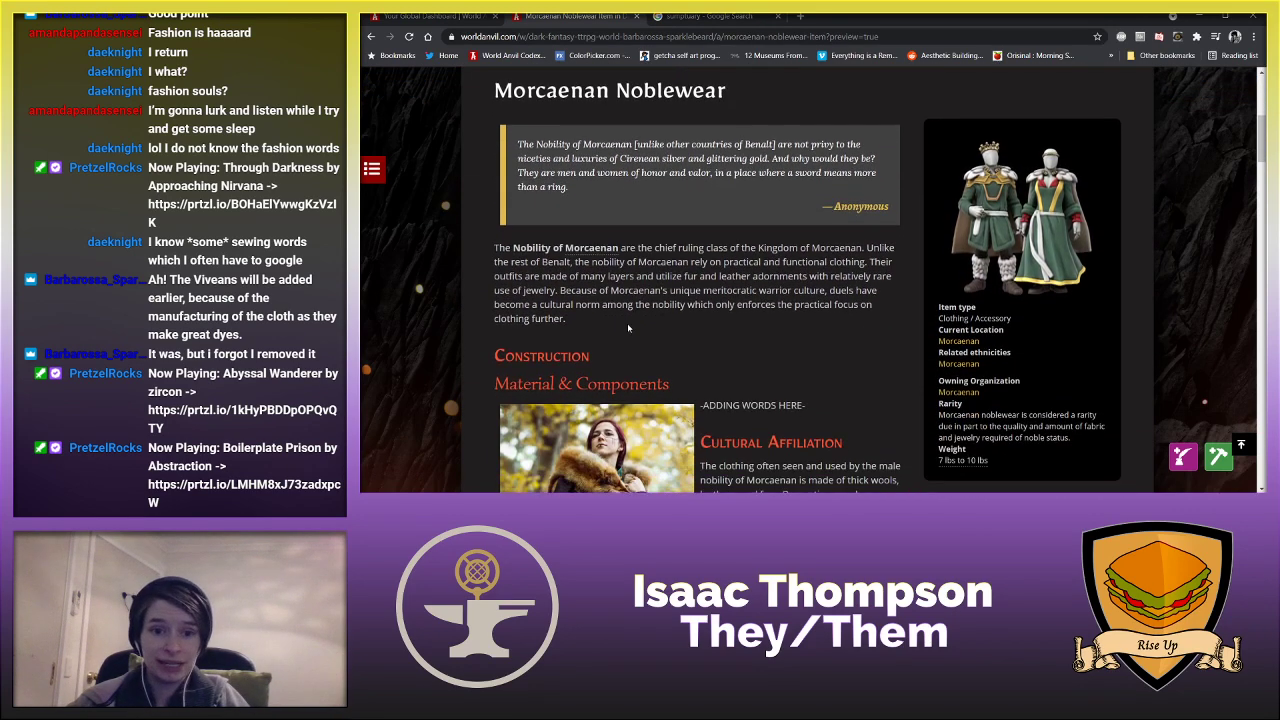
scroll(627, 323, down, 10)
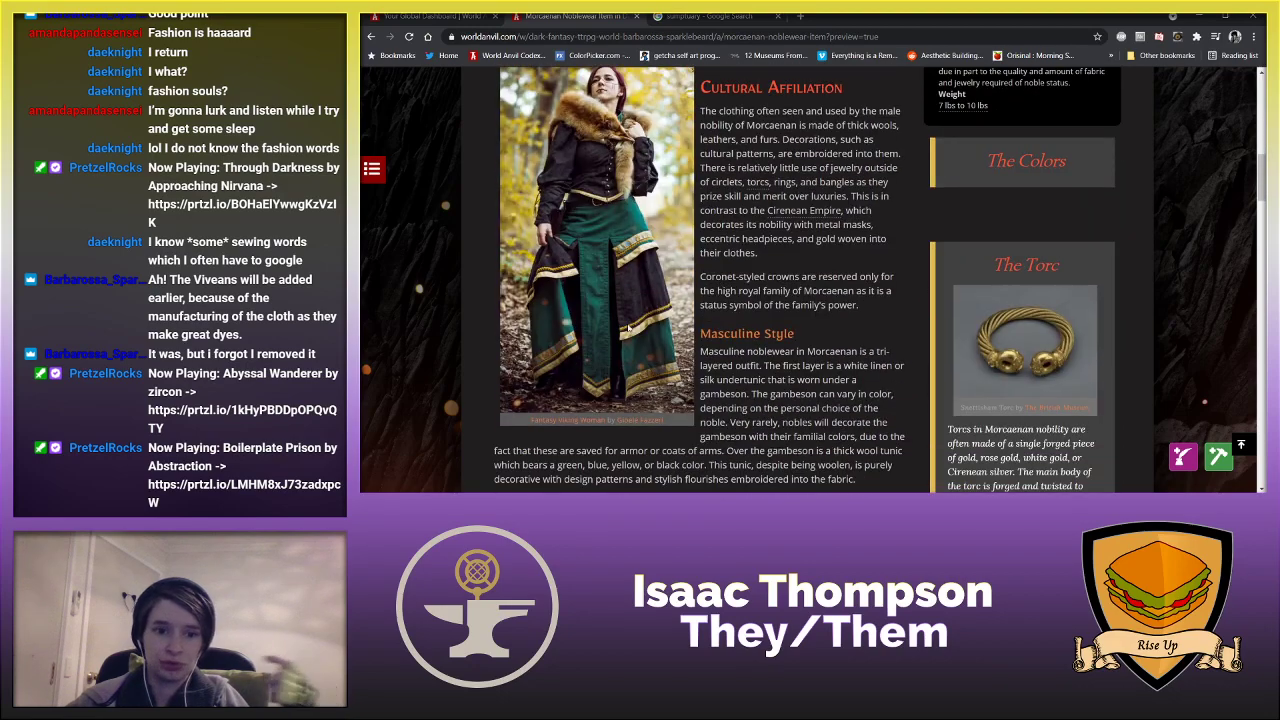
scroll(629, 326, down, 5)
drag(494, 237, 720, 390)
scroll(720, 390, down, 3)
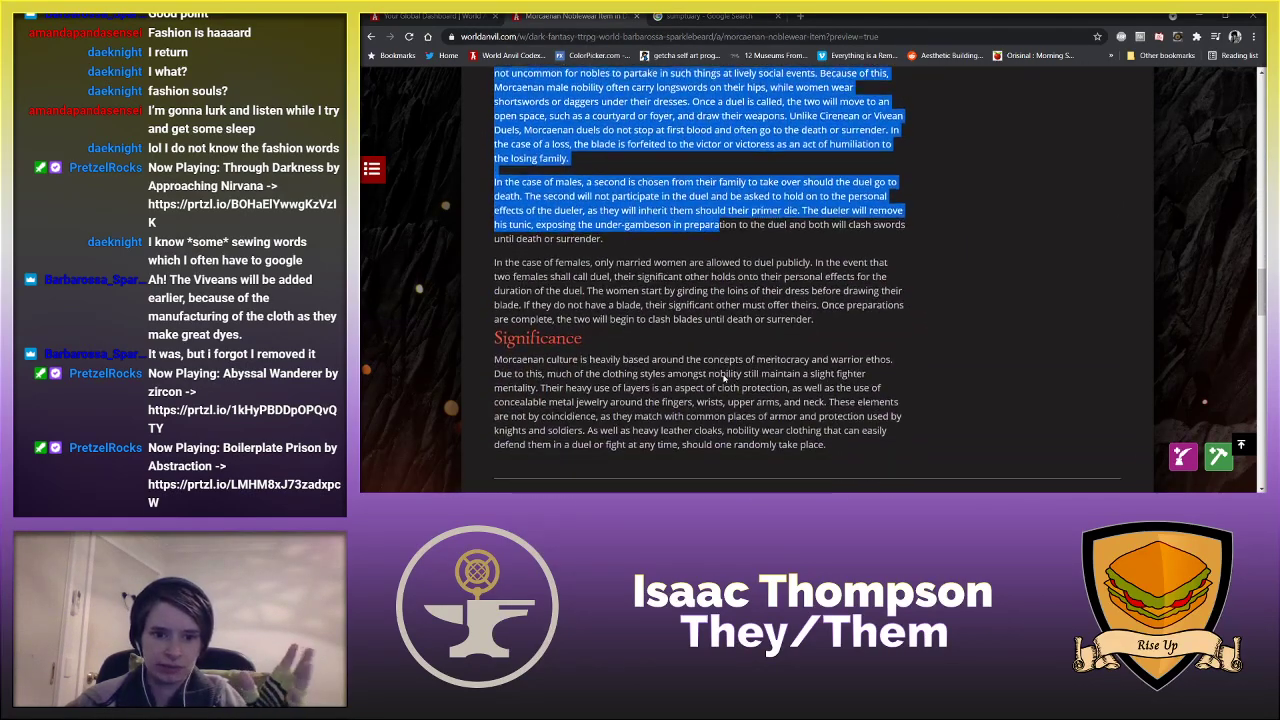
scroll(749, 329, up, 3)
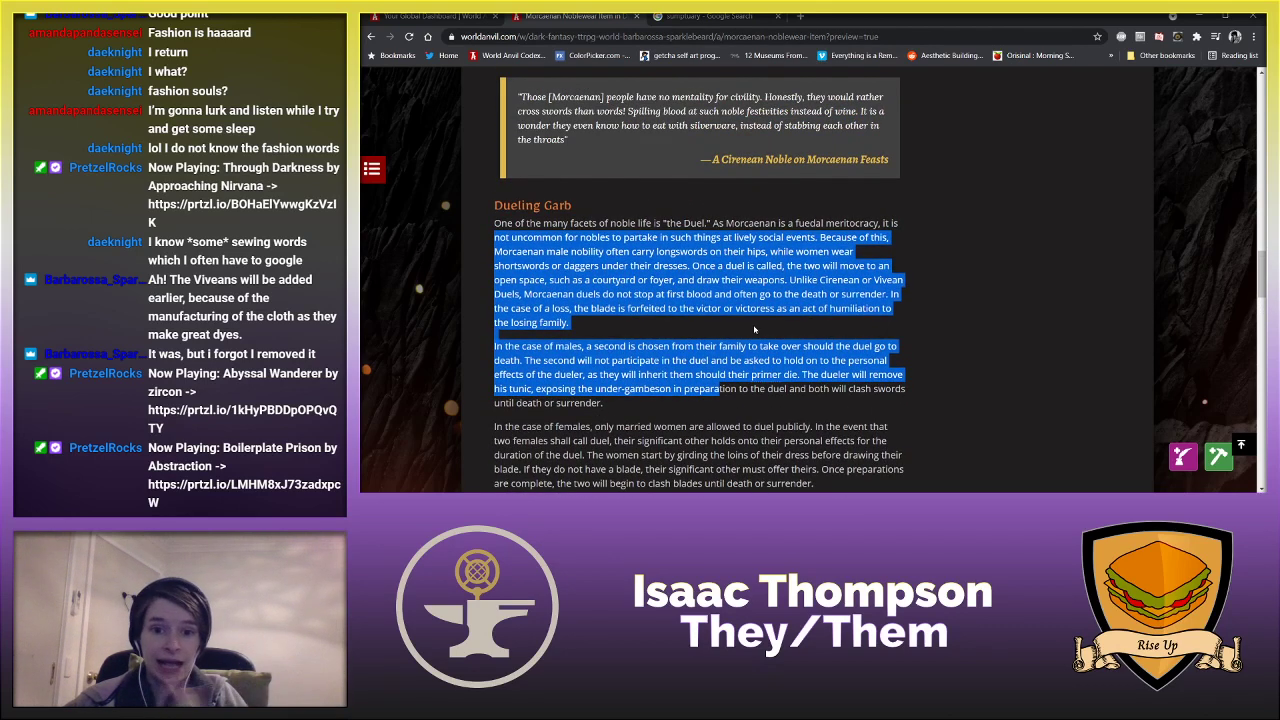
click(734, 398)
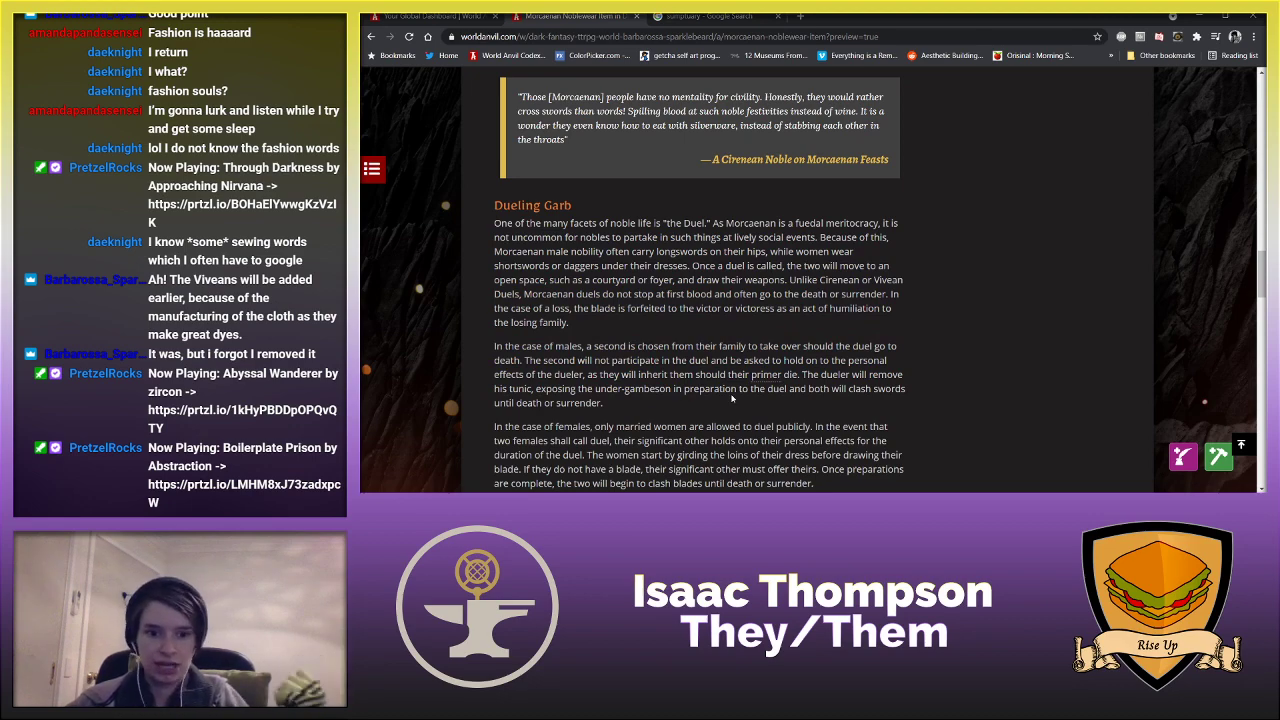
- Look back over the revised Feminine Fashion, Masculine Style and Cultural Affiliation sections up to the article's title
scroll(731, 398, up, 7)
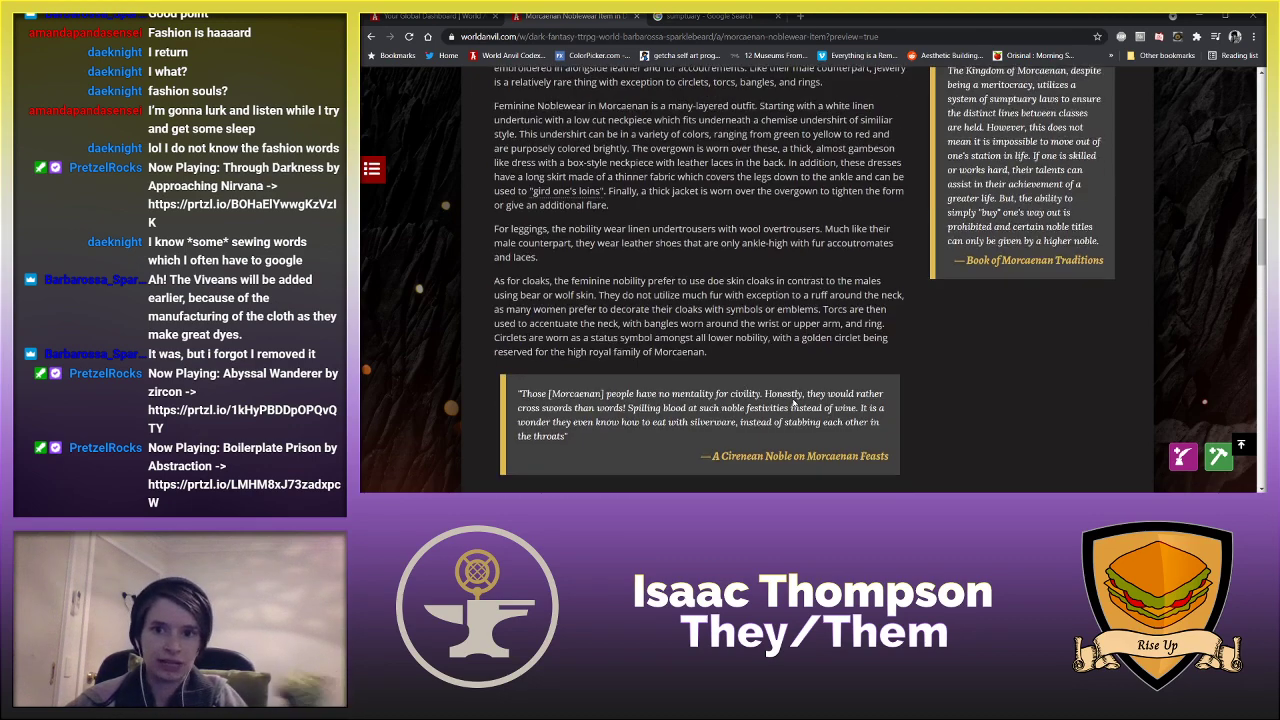
scroll(793, 401, up, 5)
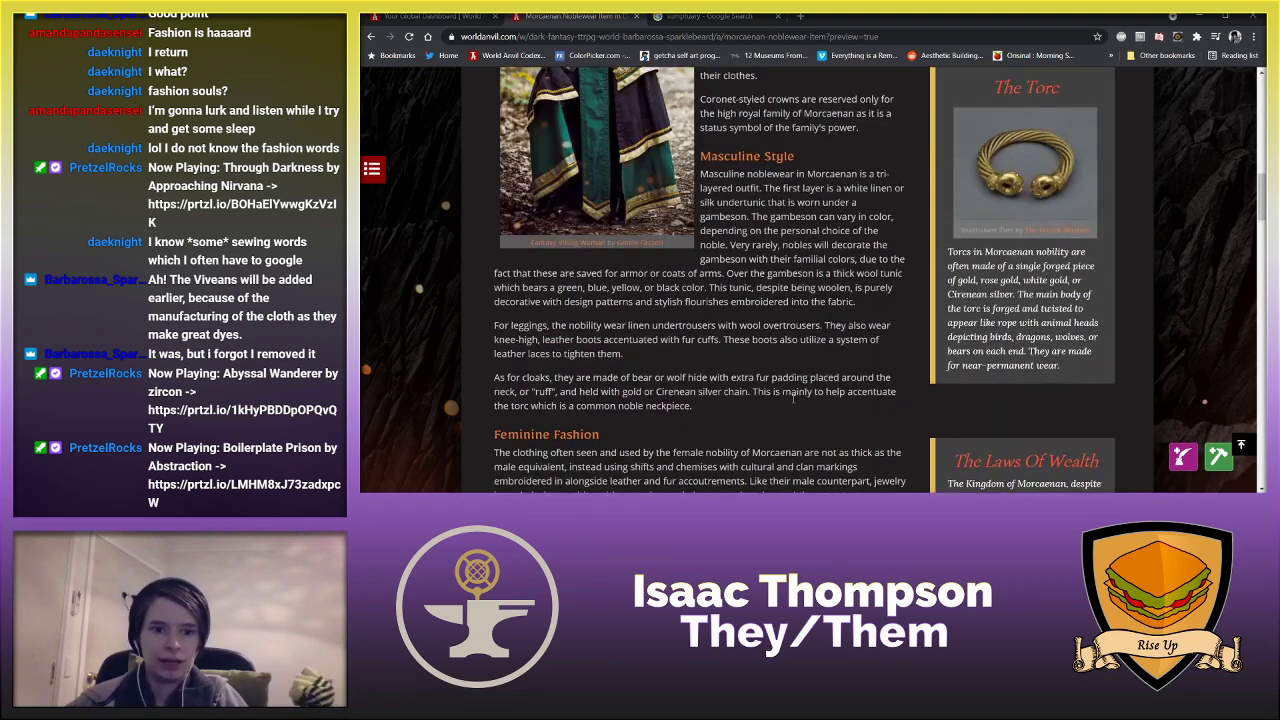
scroll(793, 398, down, 4)
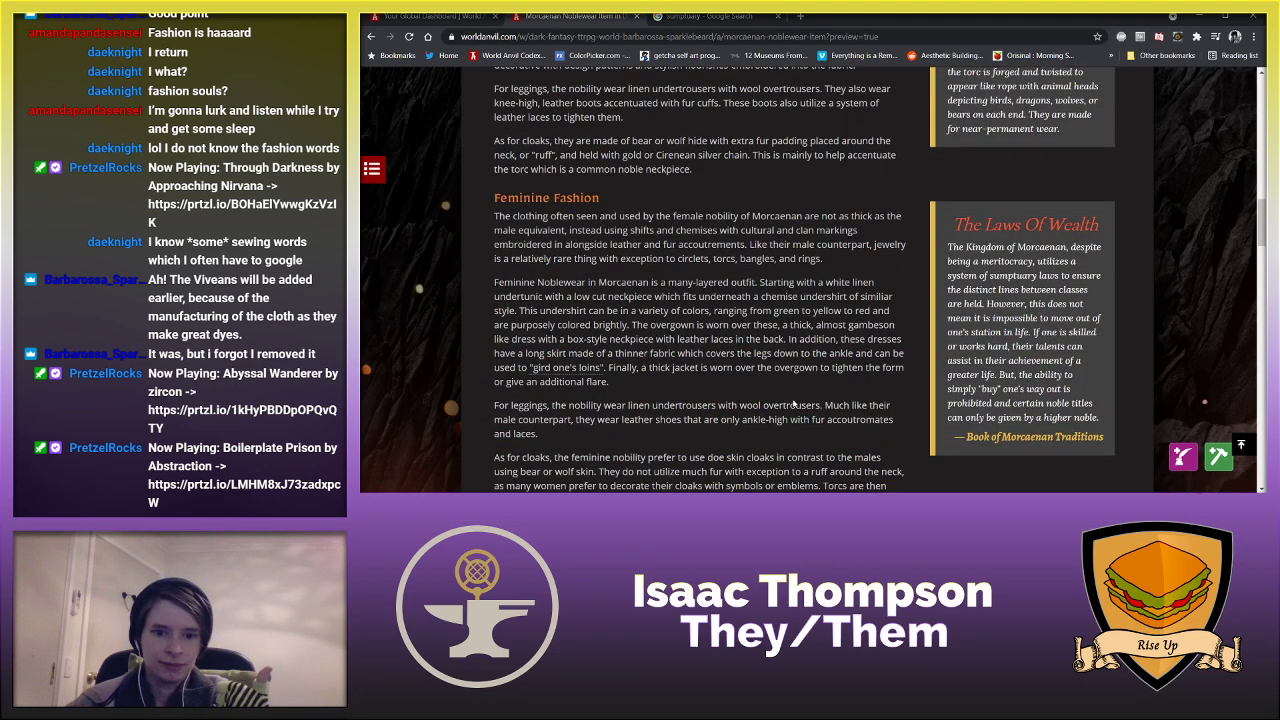
scroll(793, 401, up, 10)
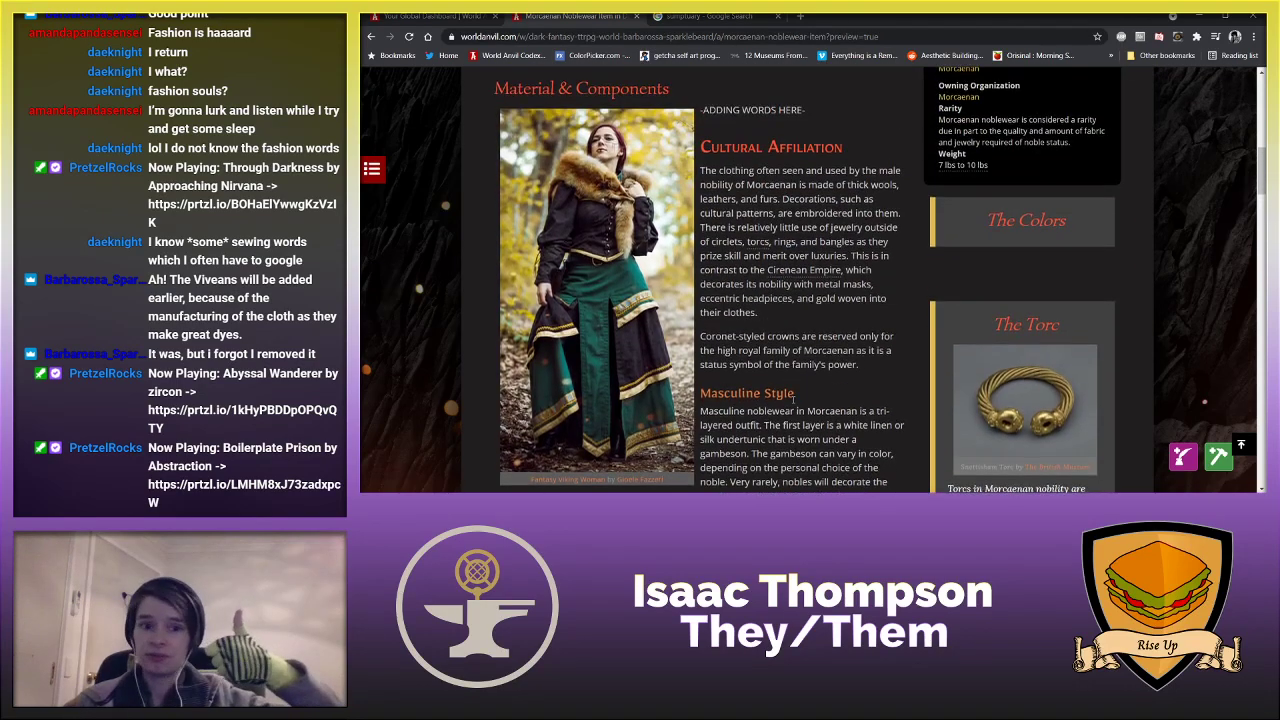
scroll(793, 401, up, 3)
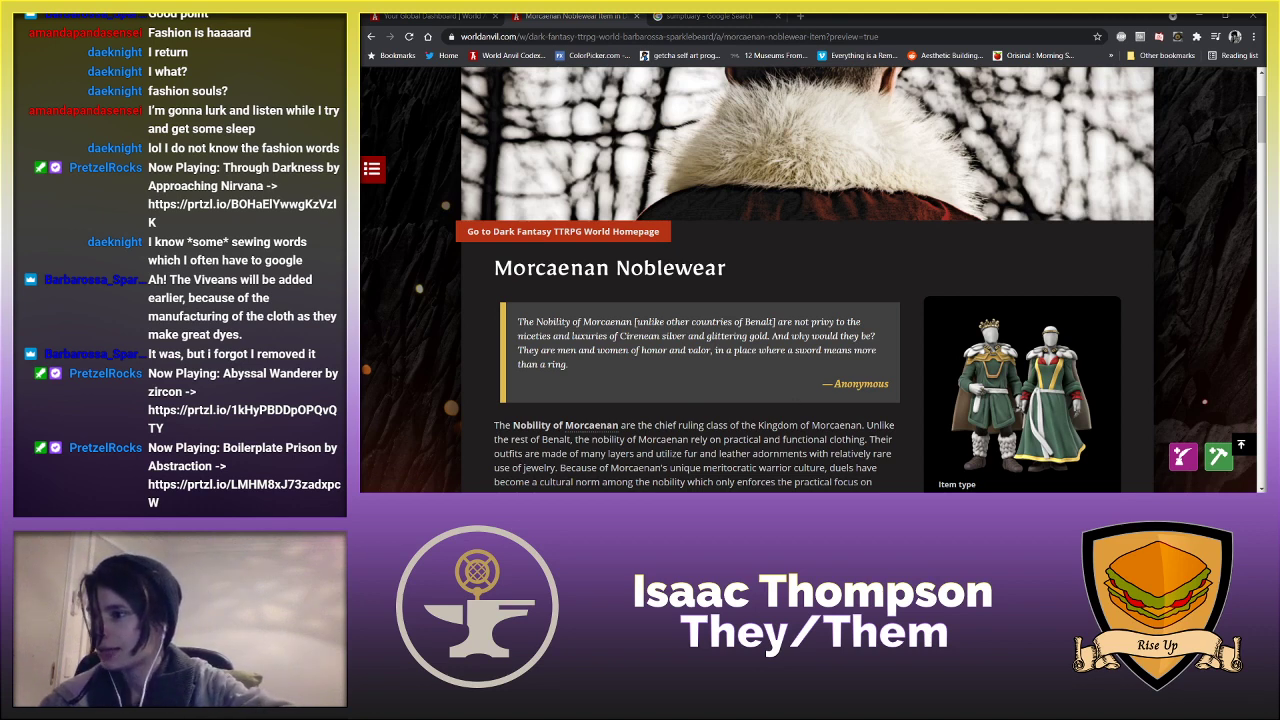
- Switch to Clip Studio Paint, collapse the outfit drawing's expanded layer folders and select the Multiply folder above the colour folder
key(alt+Tab)
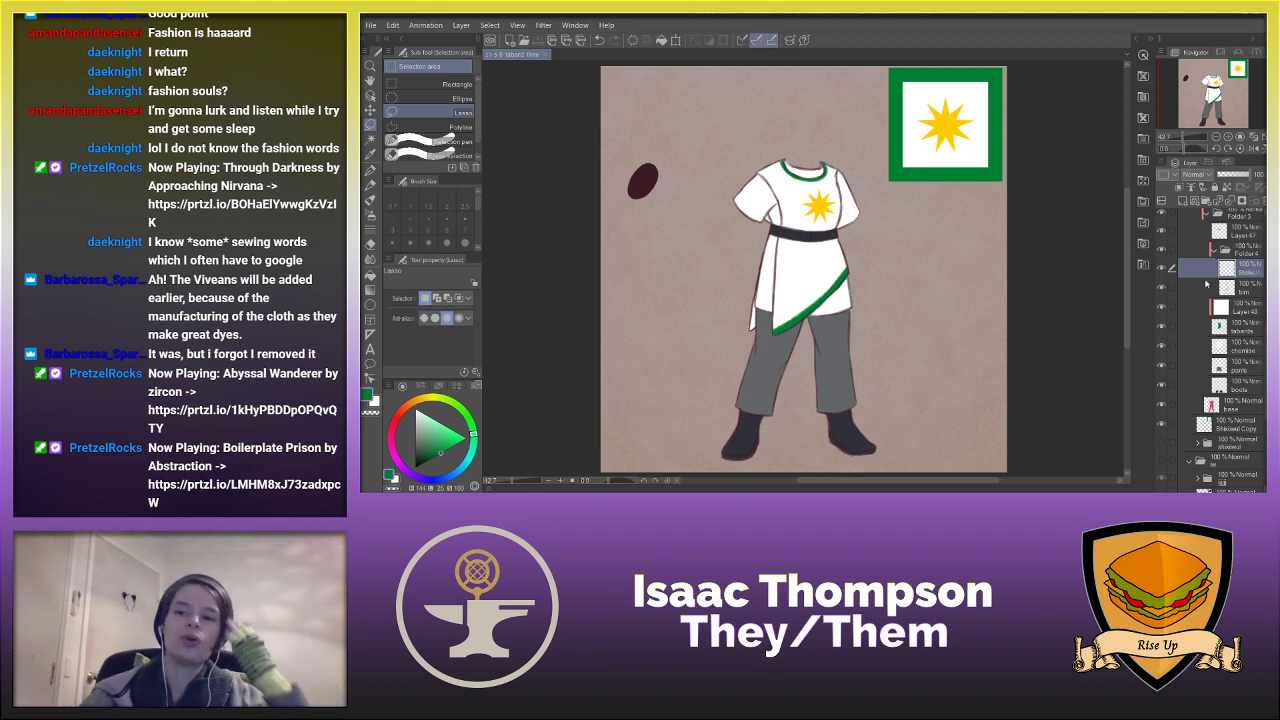
scroll(1220, 330, up, 3)
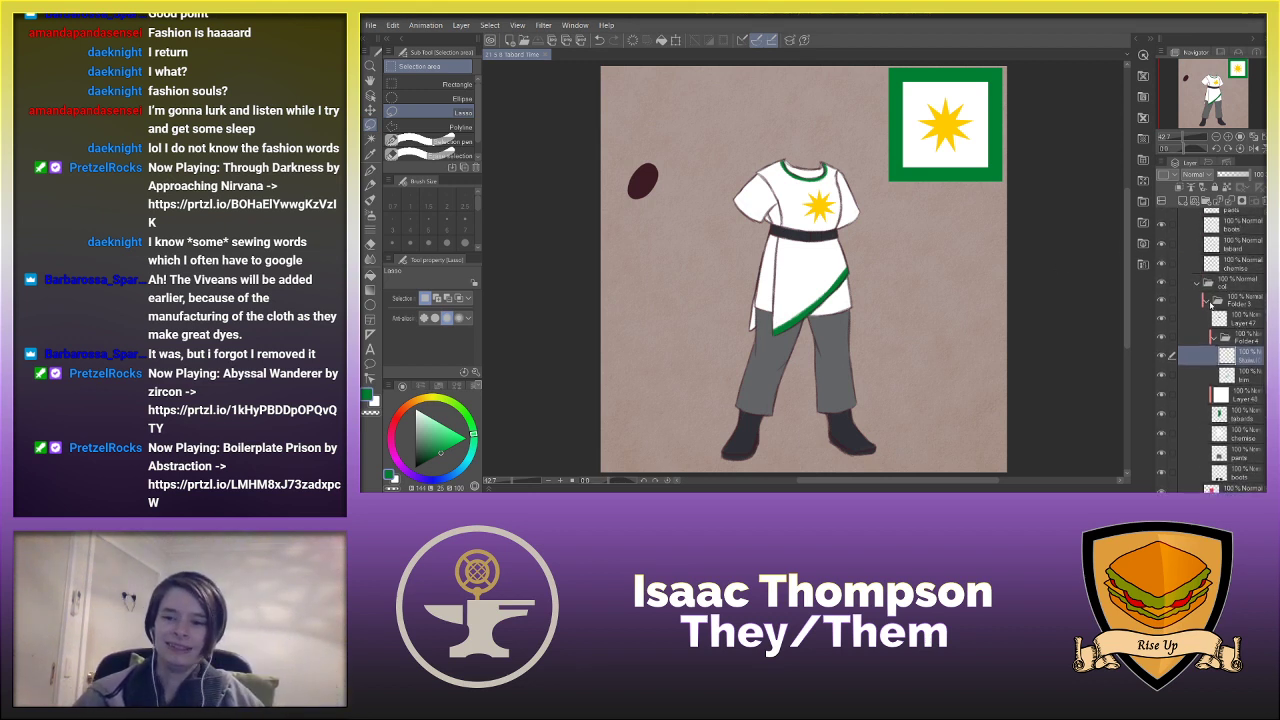
click(1208, 302)
click(1198, 284)
drag(1266, 323, 1266, 297)
click(1198, 272)
click(1234, 273)
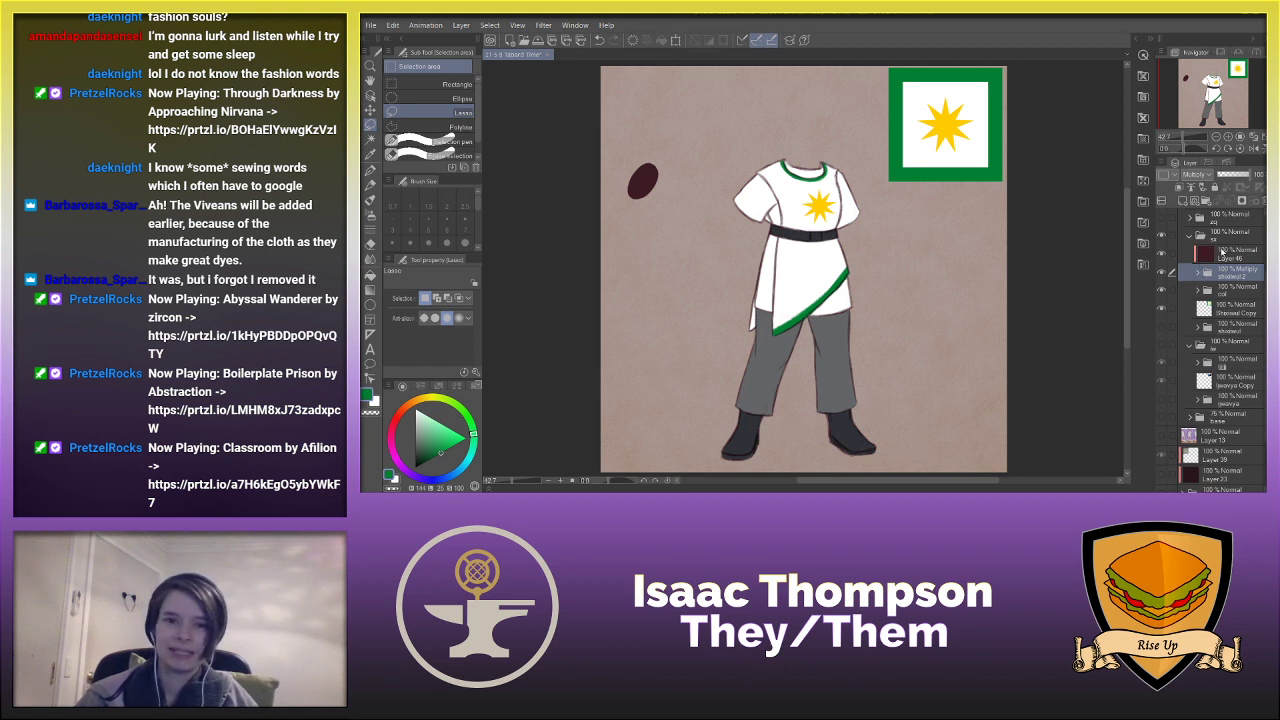
key(ctrl+y)
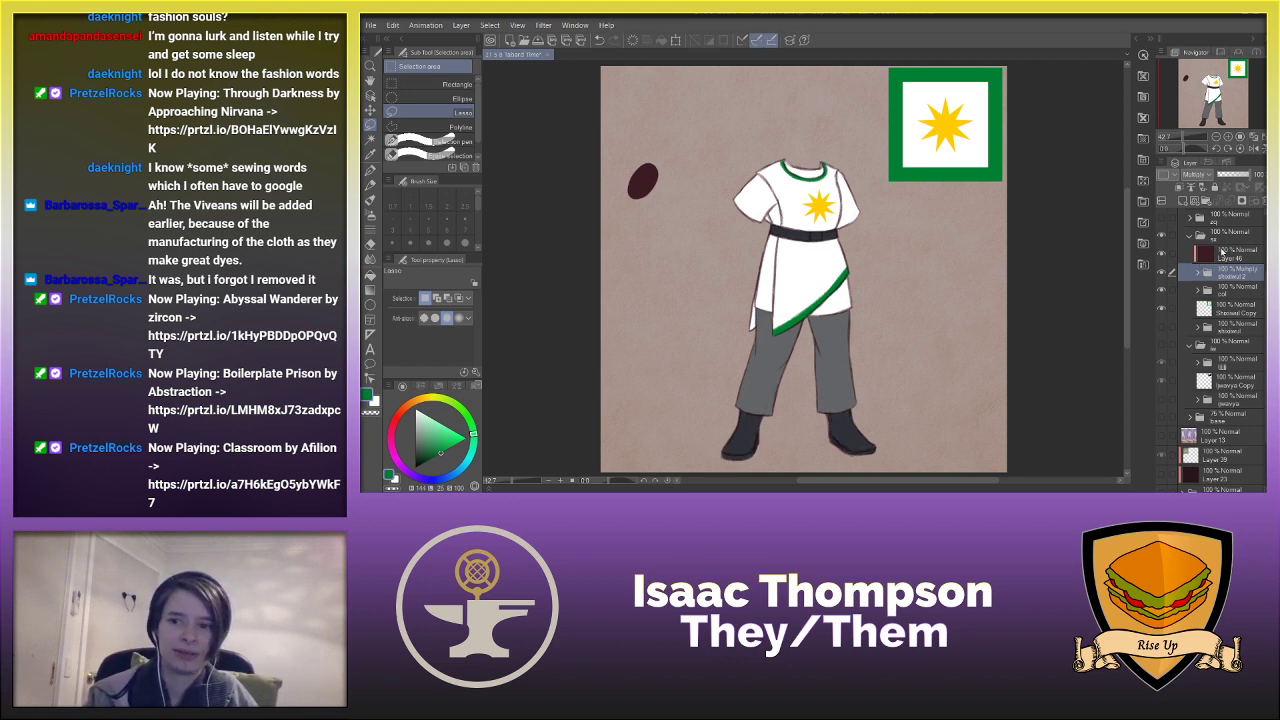
key(ctrl+z)
key(ctrl+y)
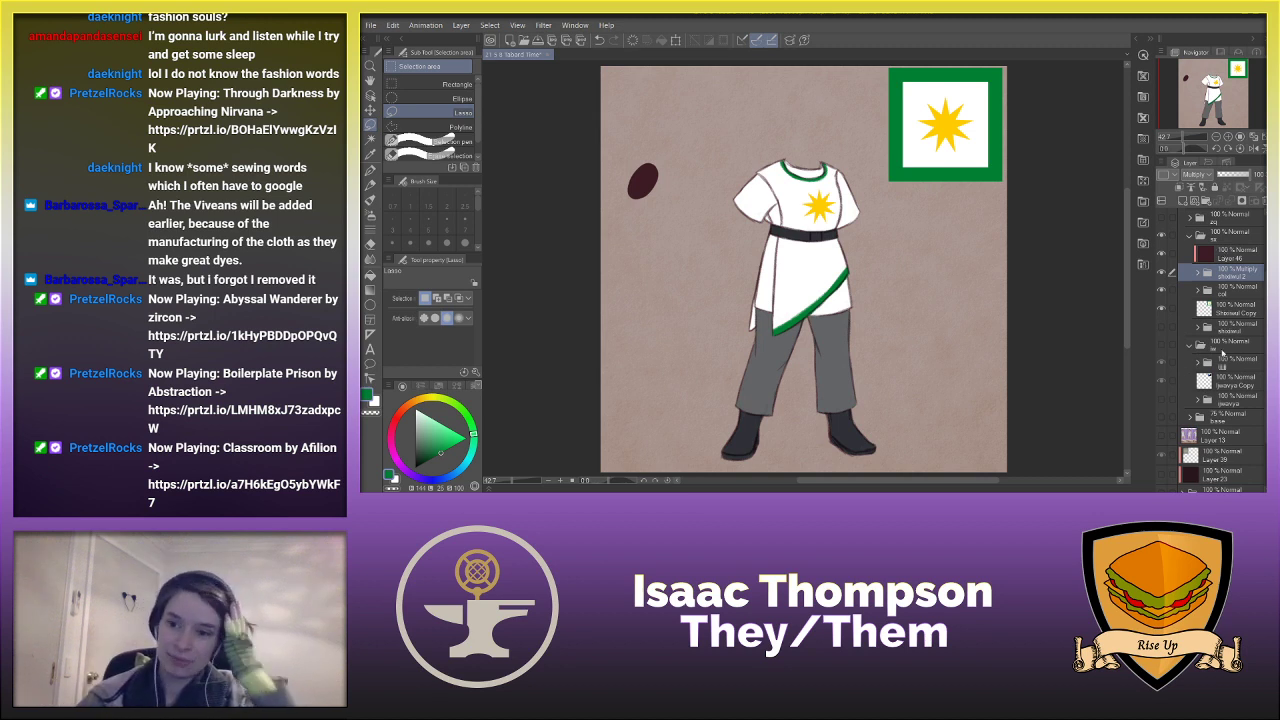
- Check the contents of the outfit's colour folder and the lower garment folder's subfolders, leaving the colour folder and the lower garment folder collapsed
click(1200, 290)
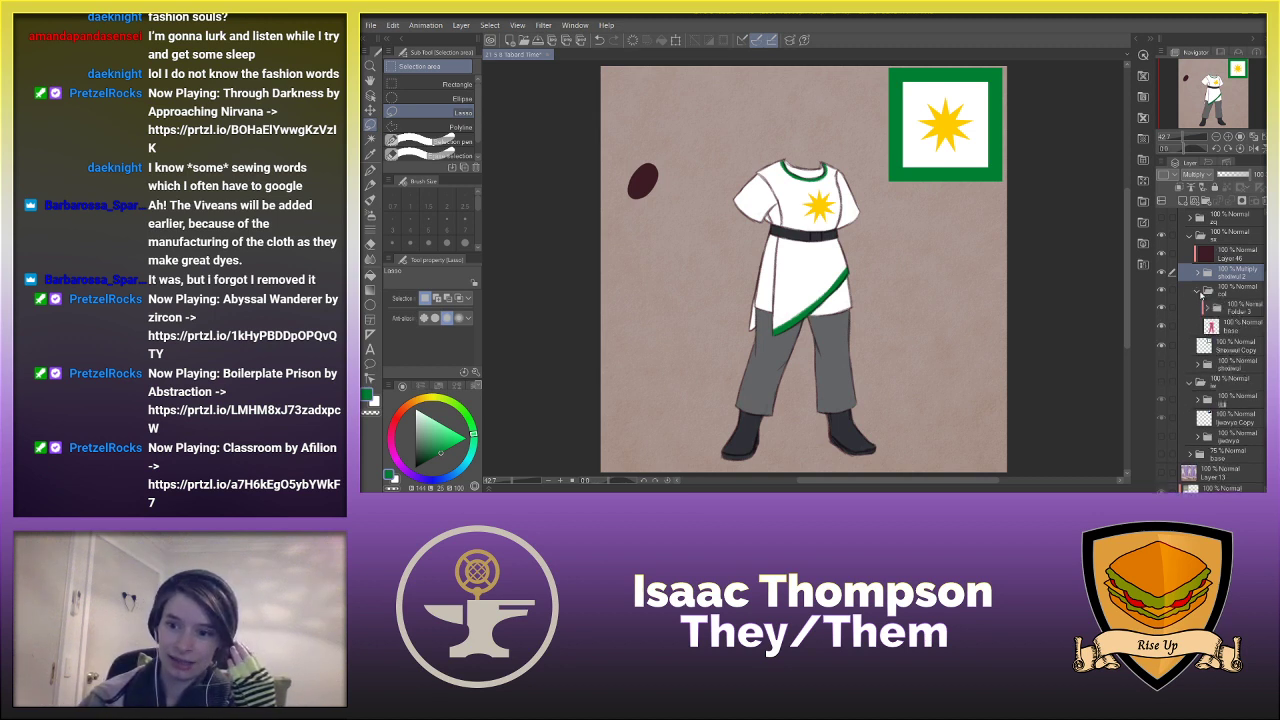
click(1199, 291)
scroll(1184, 388, up, 2)
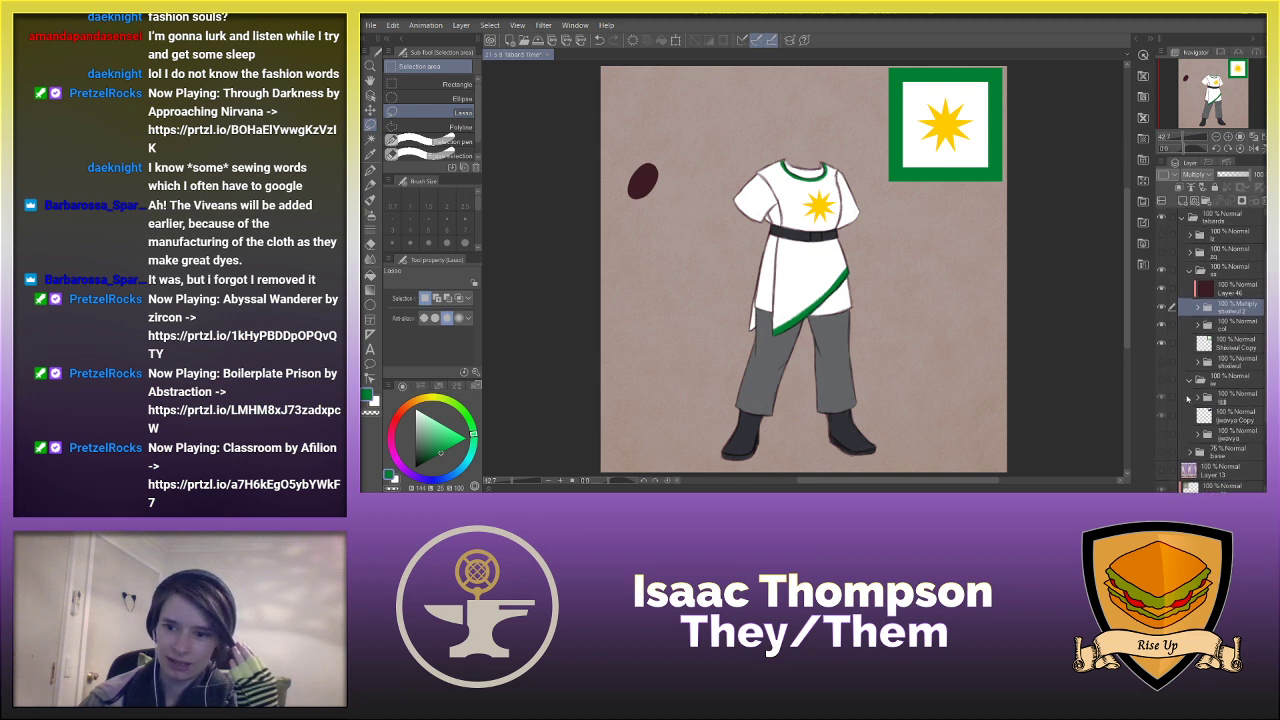
click(1200, 400)
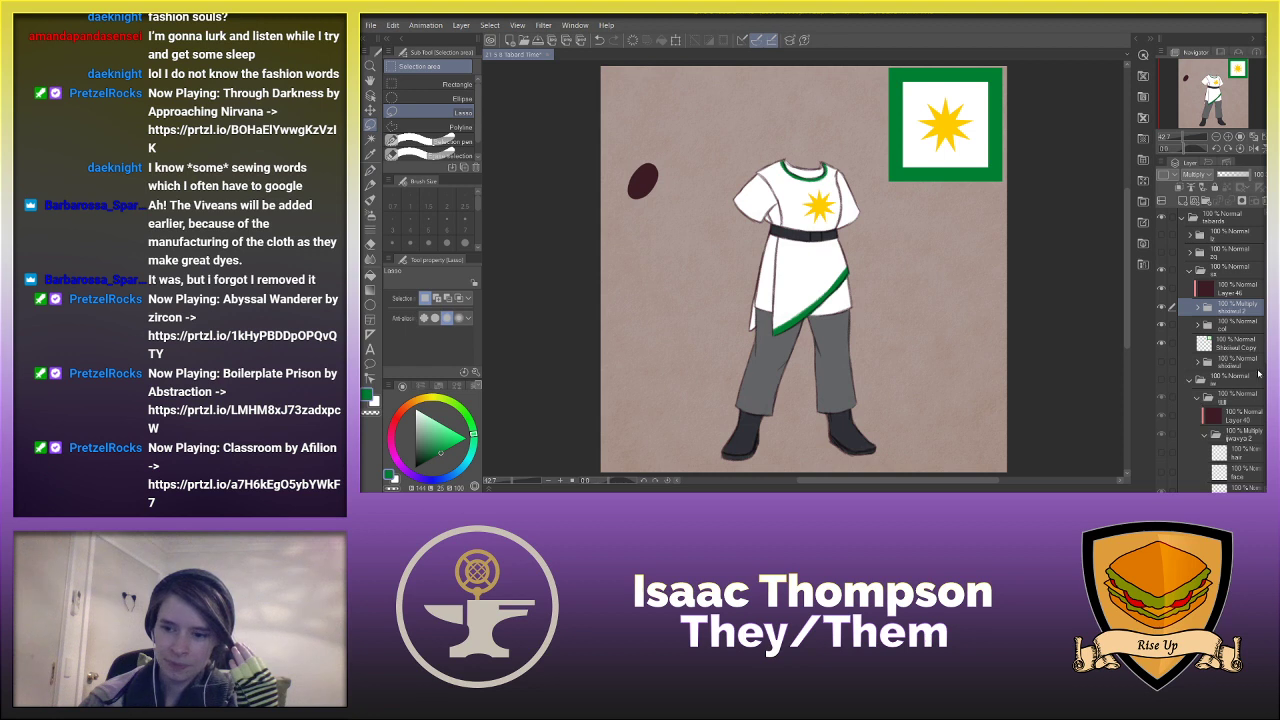
click(1205, 438)
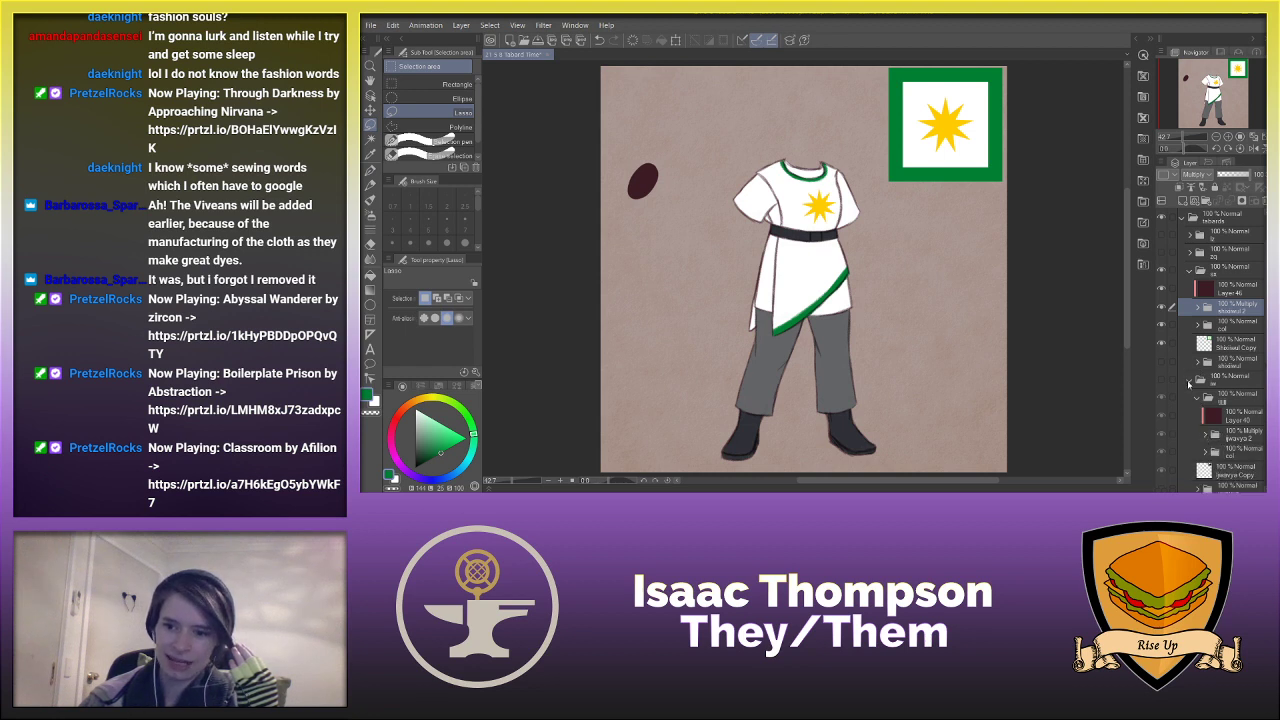
click(1189, 383)
- Expand the visible outfit's colour folder and select the clipped folder above its base layer
click(1208, 326)
click(1198, 325)
click(1228, 343)
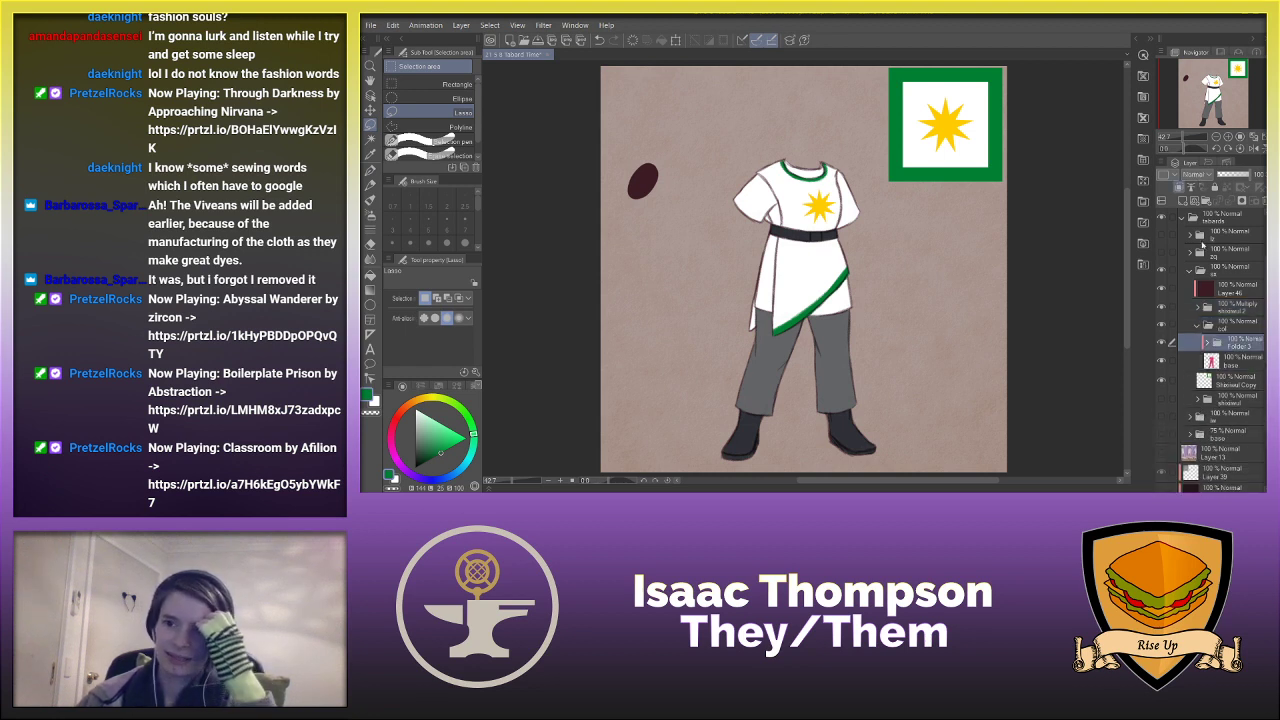
click(1192, 217)
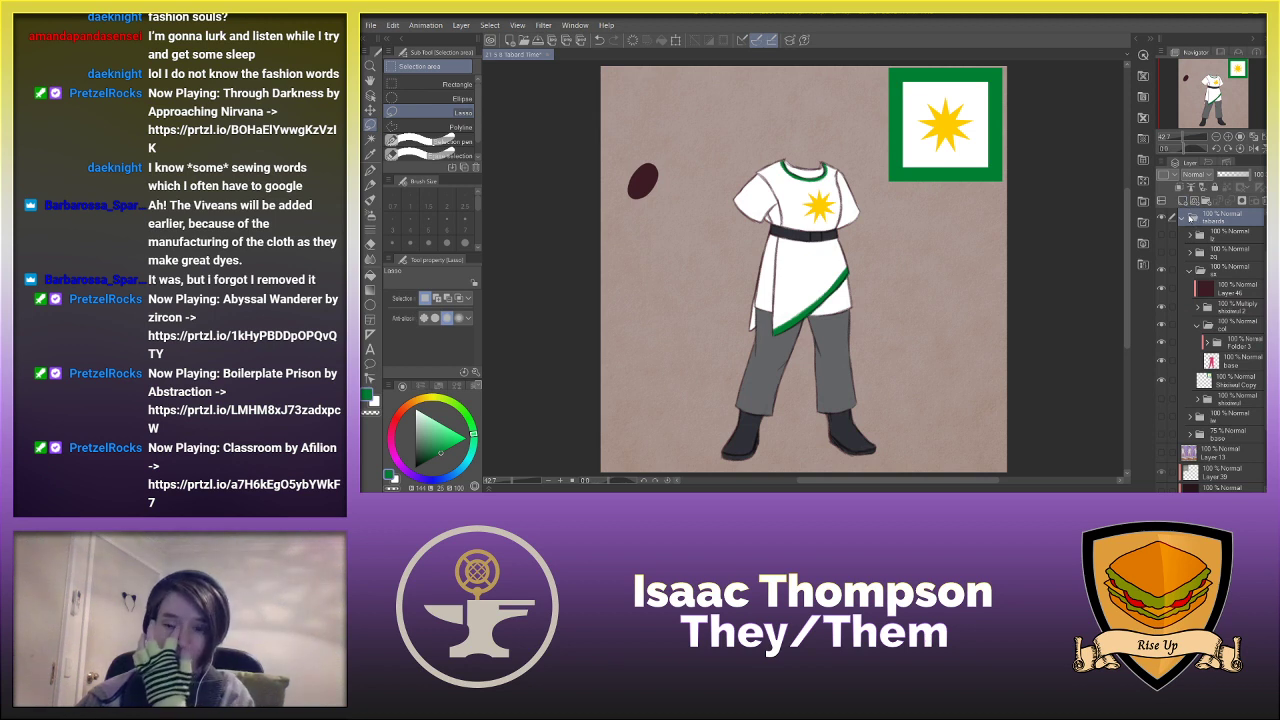
click(1182, 217)
click(1208, 237)
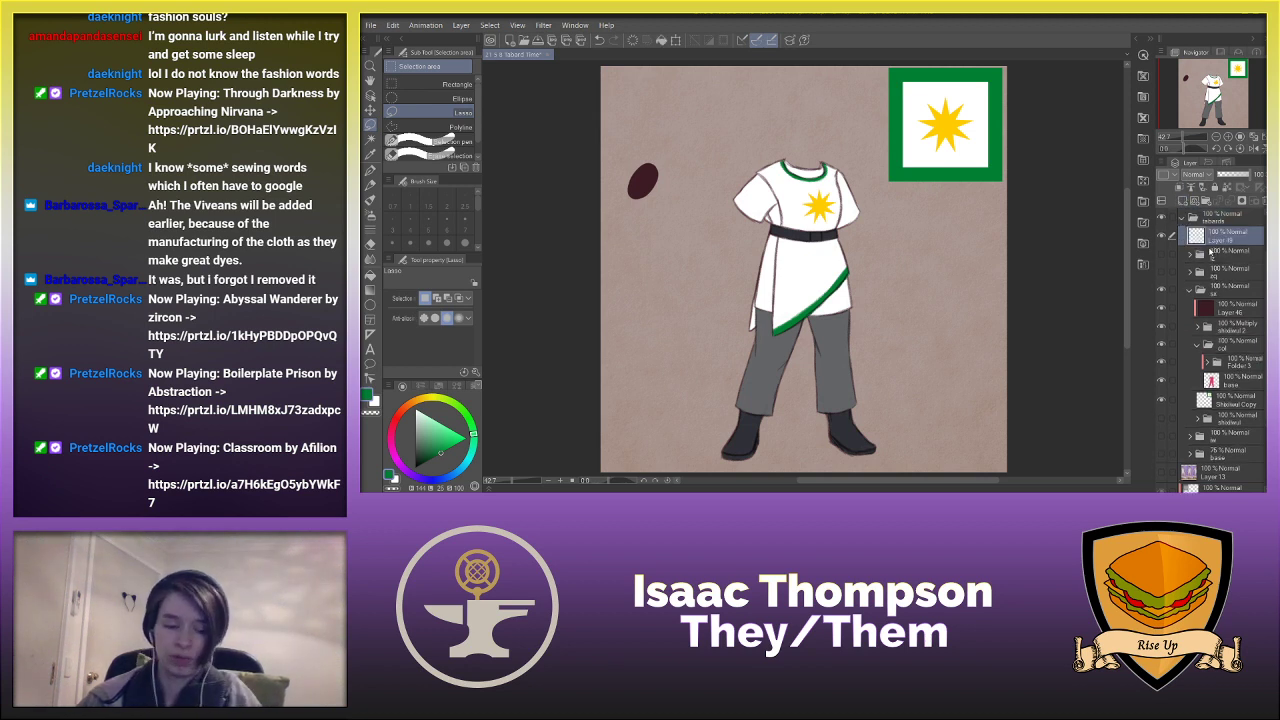
key(Delete)
- Add a new raster layer directly above the clipped folder in the outfit's colour folder and choose the Real pencil for drawing
click(1231, 341)
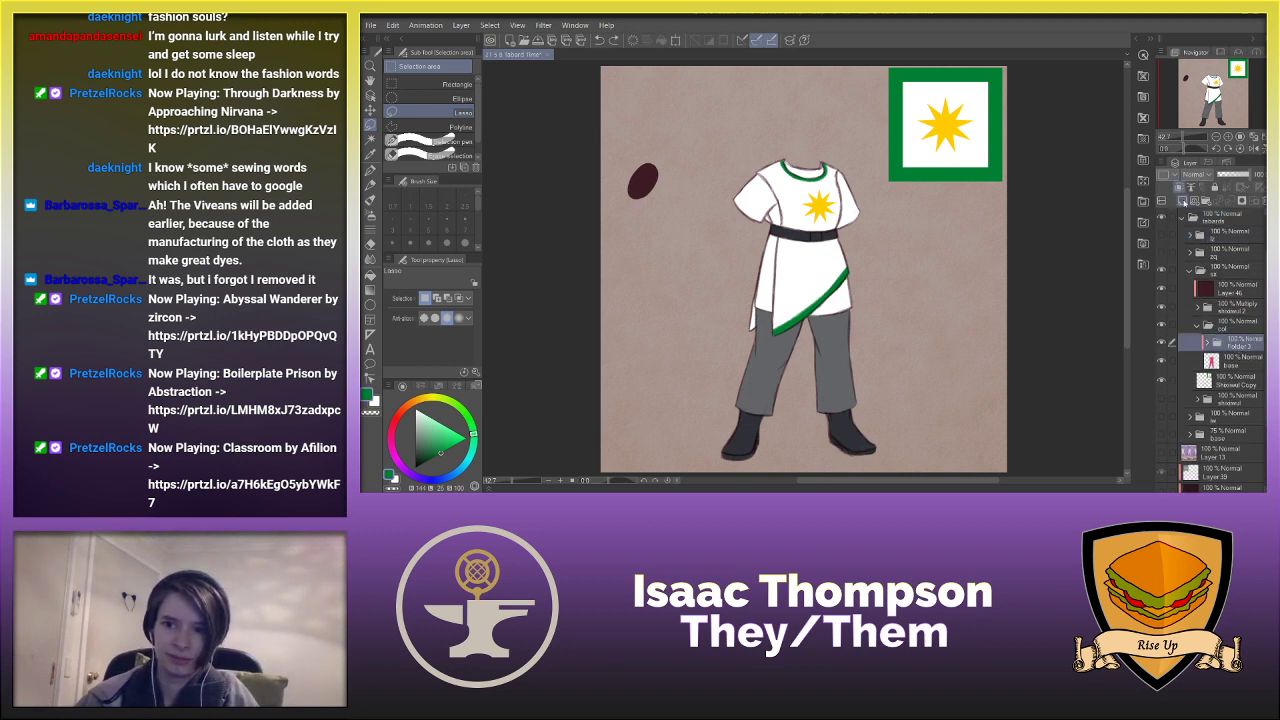
click(1182, 200)
click(370, 185)
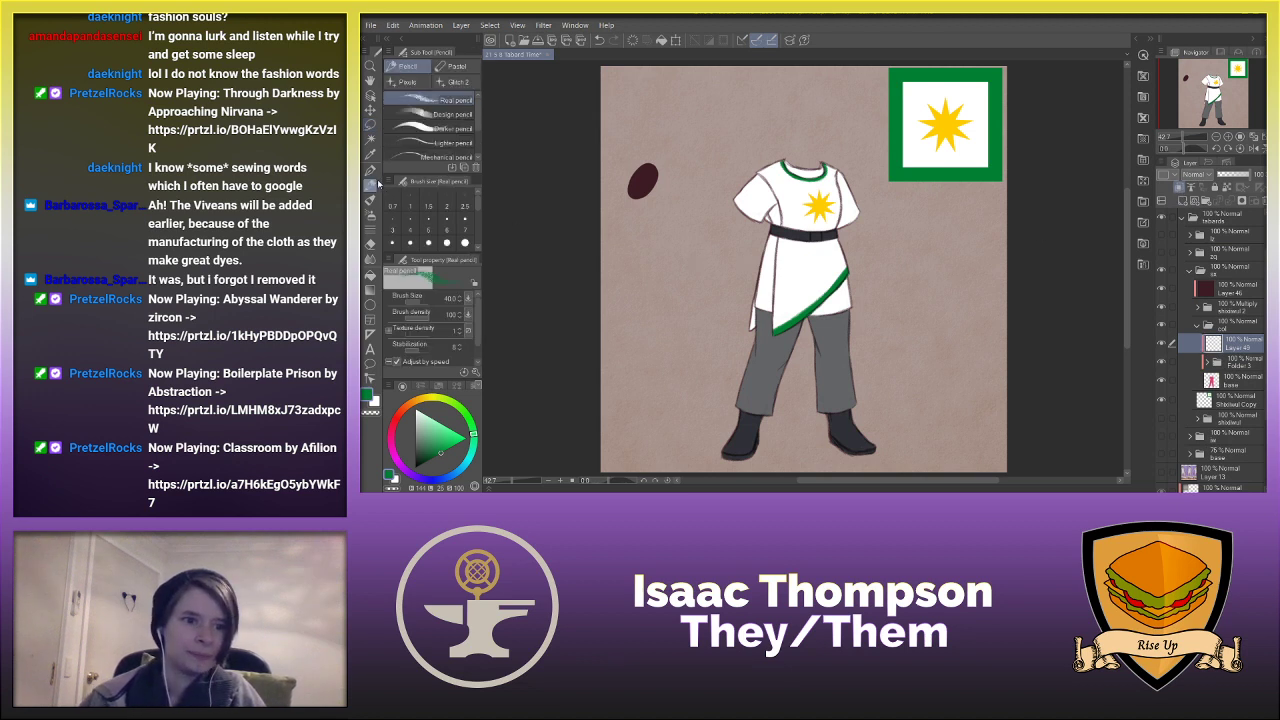
- Paint the tunic sleeve on the flag's side green and set its shading layer to Multiply blending
drag(846, 186, 856, 220)
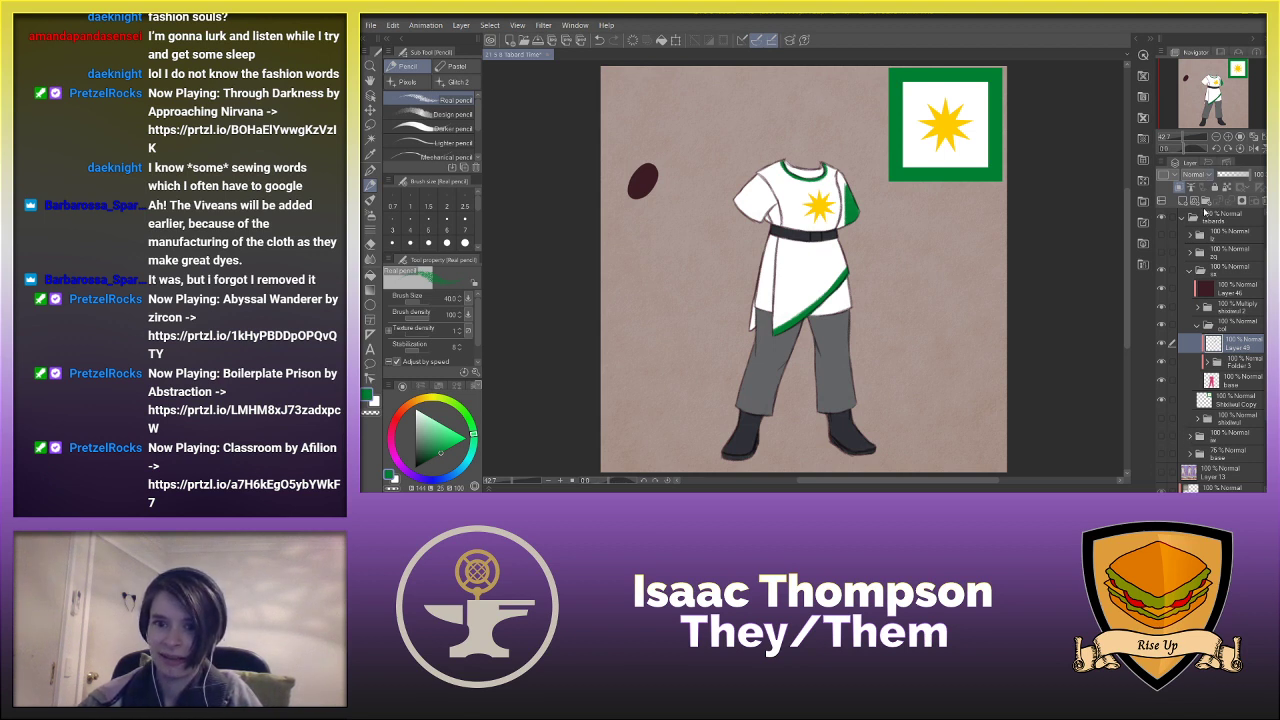
click(1205, 210)
scroll(845, 258, up, 2)
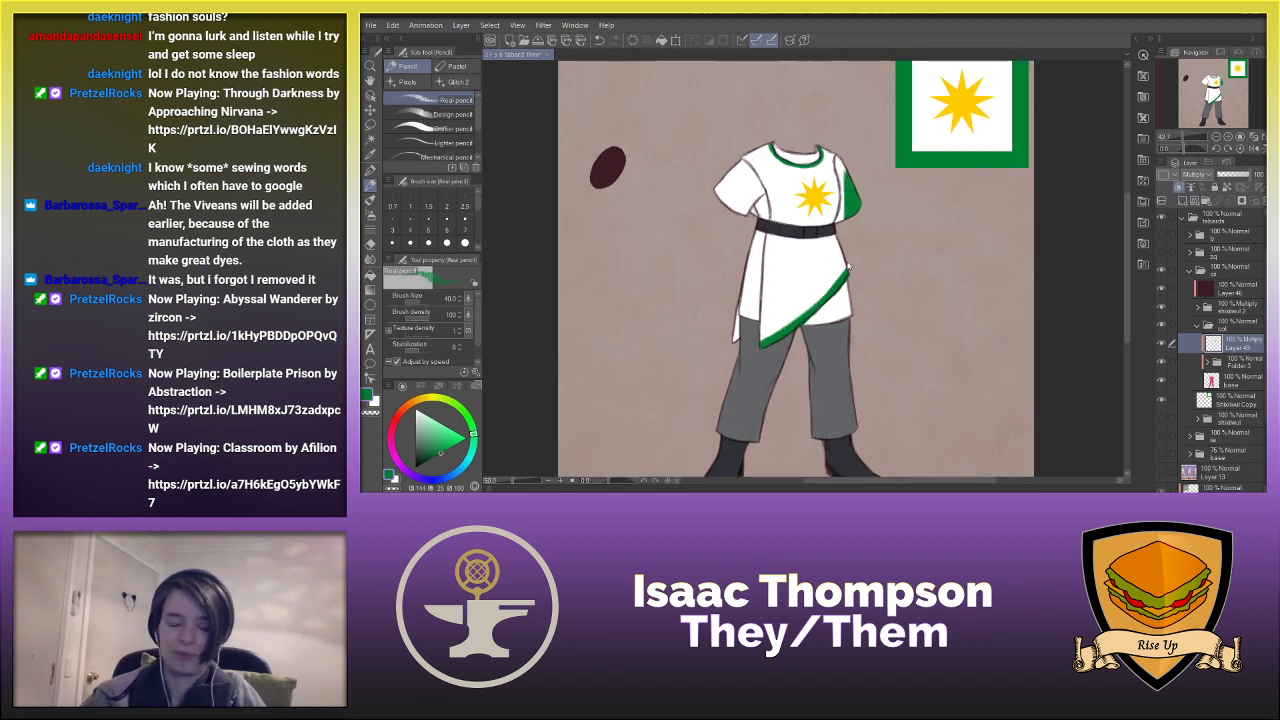
mouse_move(842, 178)
mouse_down()
mouse_move(842, 207)
mouse_move(834, 122)
mouse_move(836, 146)
mouse_move(810, 100)
mouse_move(822, 140)
mouse_up()
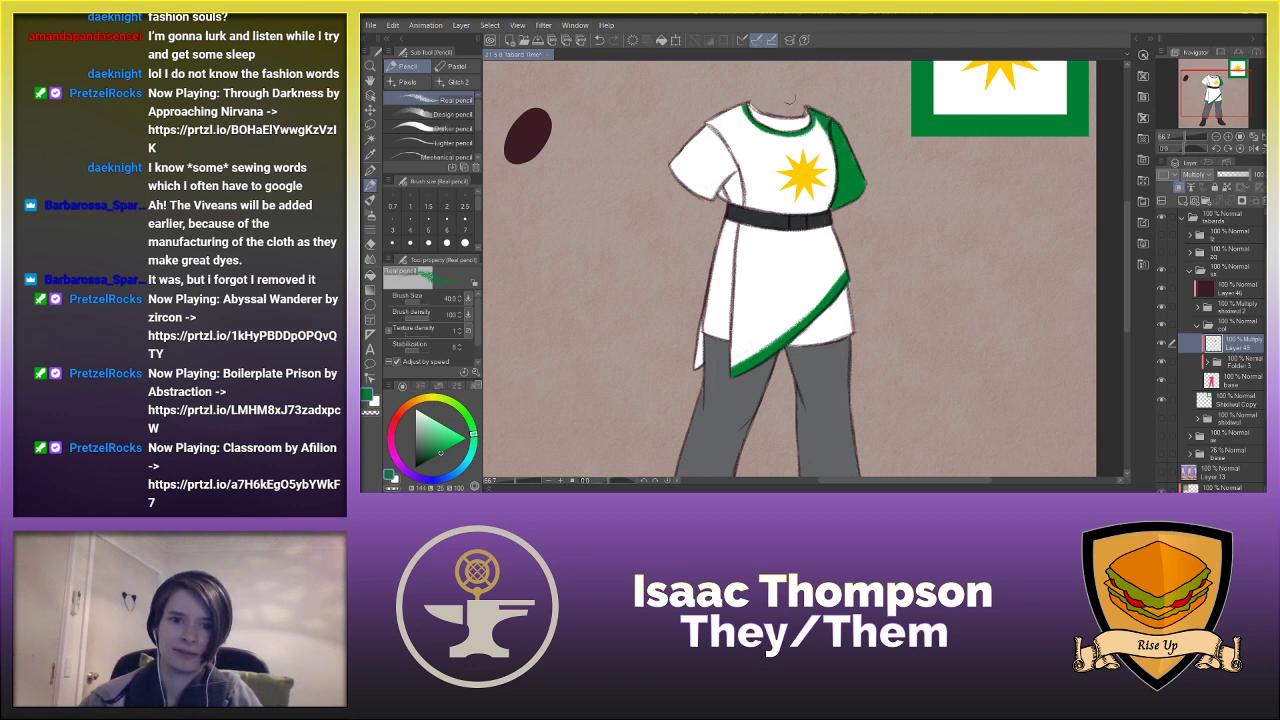
- Try a shading stroke along the neckline, undo it, and paint green shadow at the armpit of the white sleeve
mouse_move(746, 106)
mouse_down()
mouse_move(774, 128)
mouse_move(805, 126)
mouse_move(811, 104)
mouse_up()
key(ctrl+z)
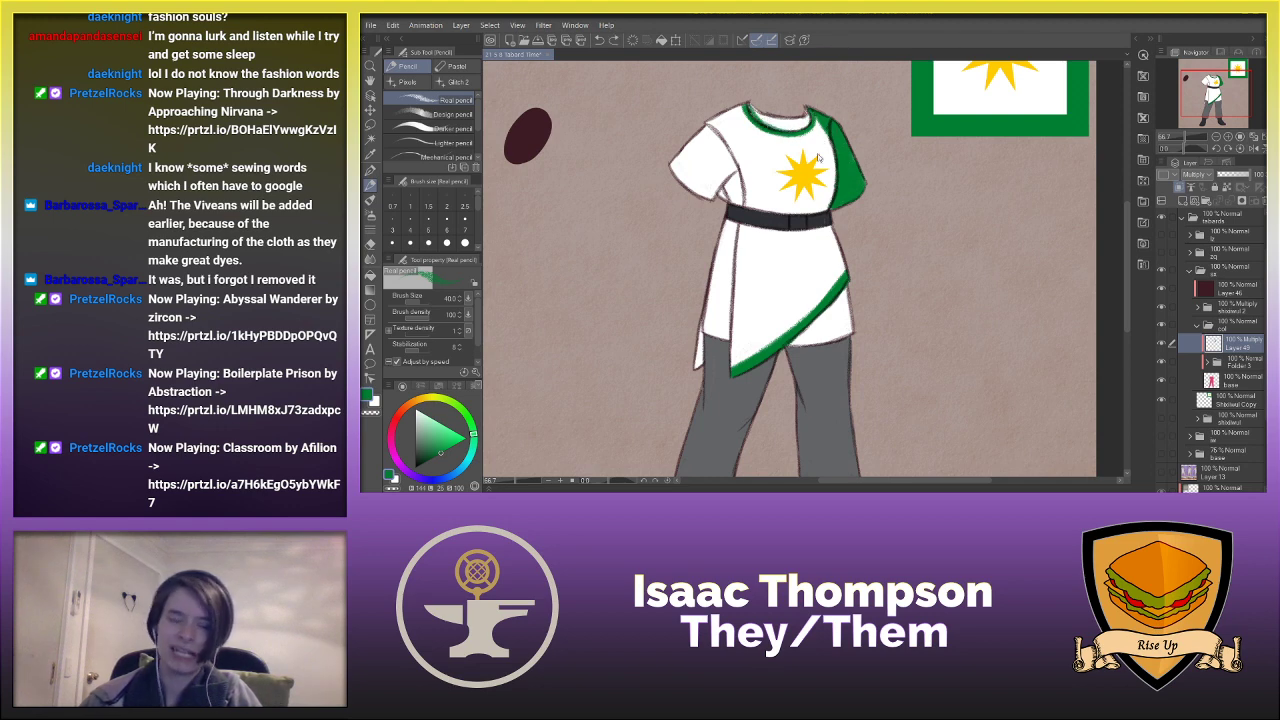
drag(833, 189, 812, 214)
mouse_move(836, 168)
mouse_down()
mouse_move(825, 203)
mouse_move(800, 212)
mouse_move(863, 205)
mouse_move(872, 178)
mouse_up()
key(h)
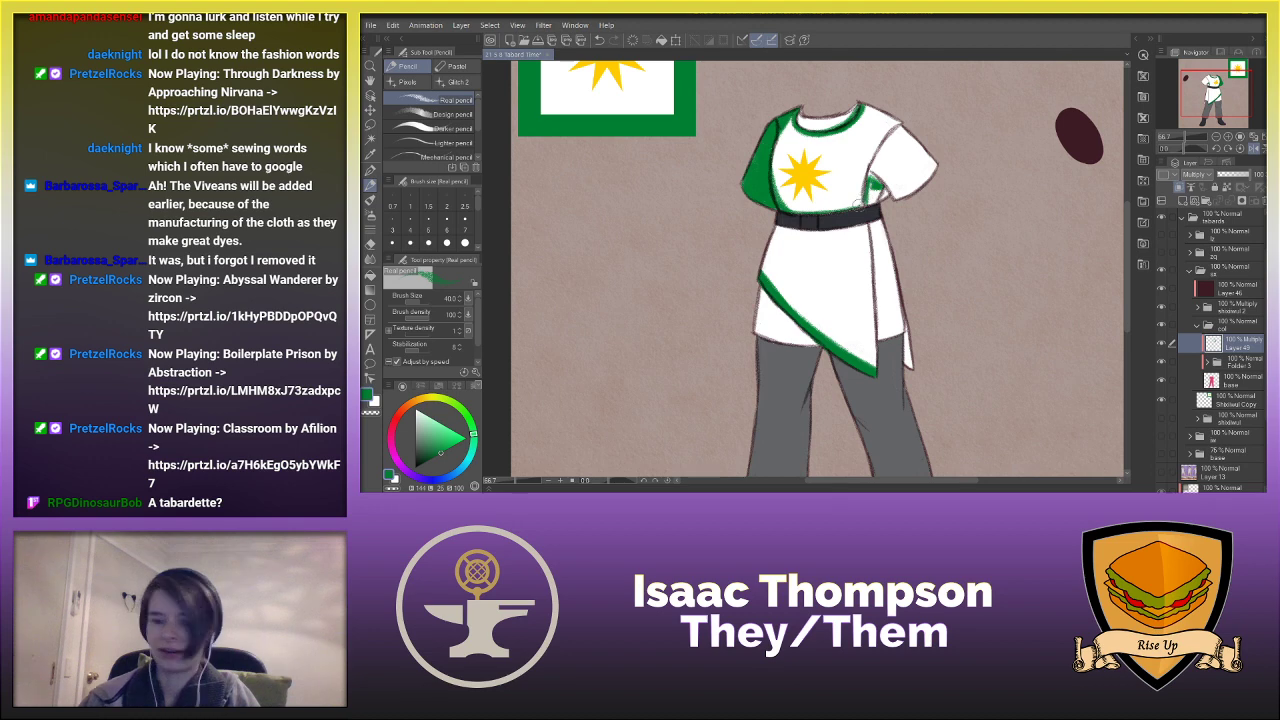
key(g)
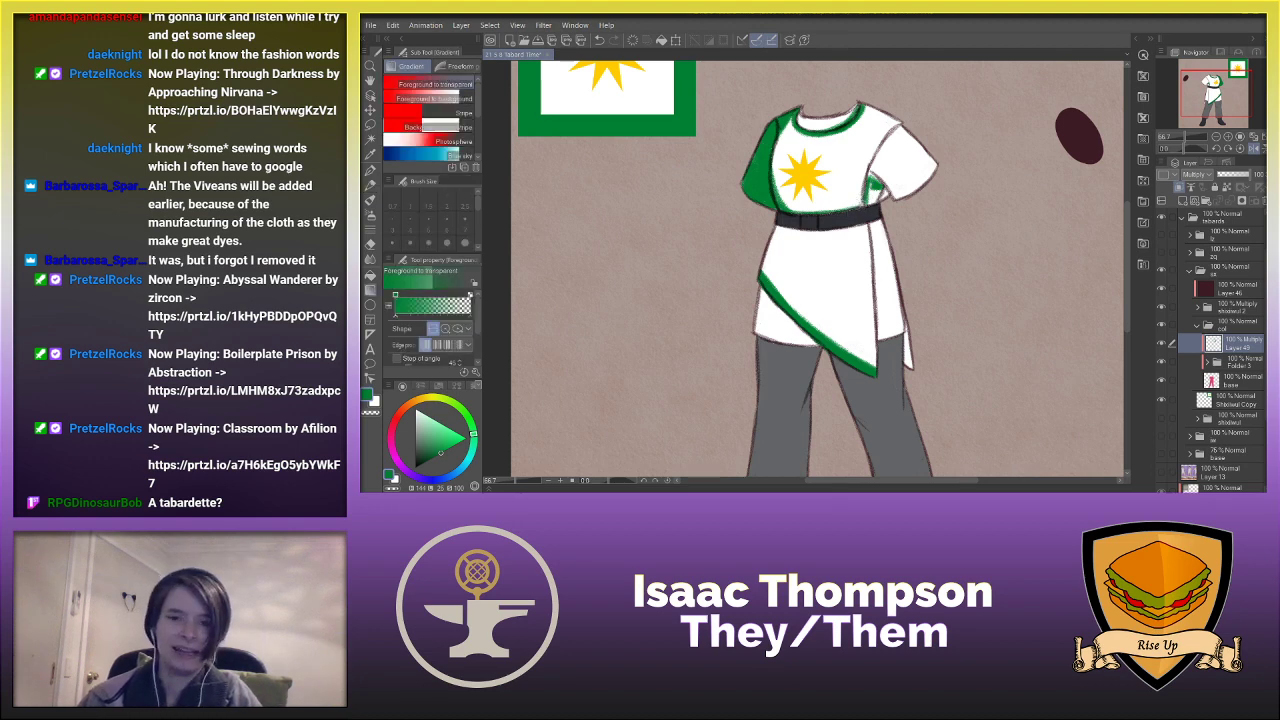
click(370, 186)
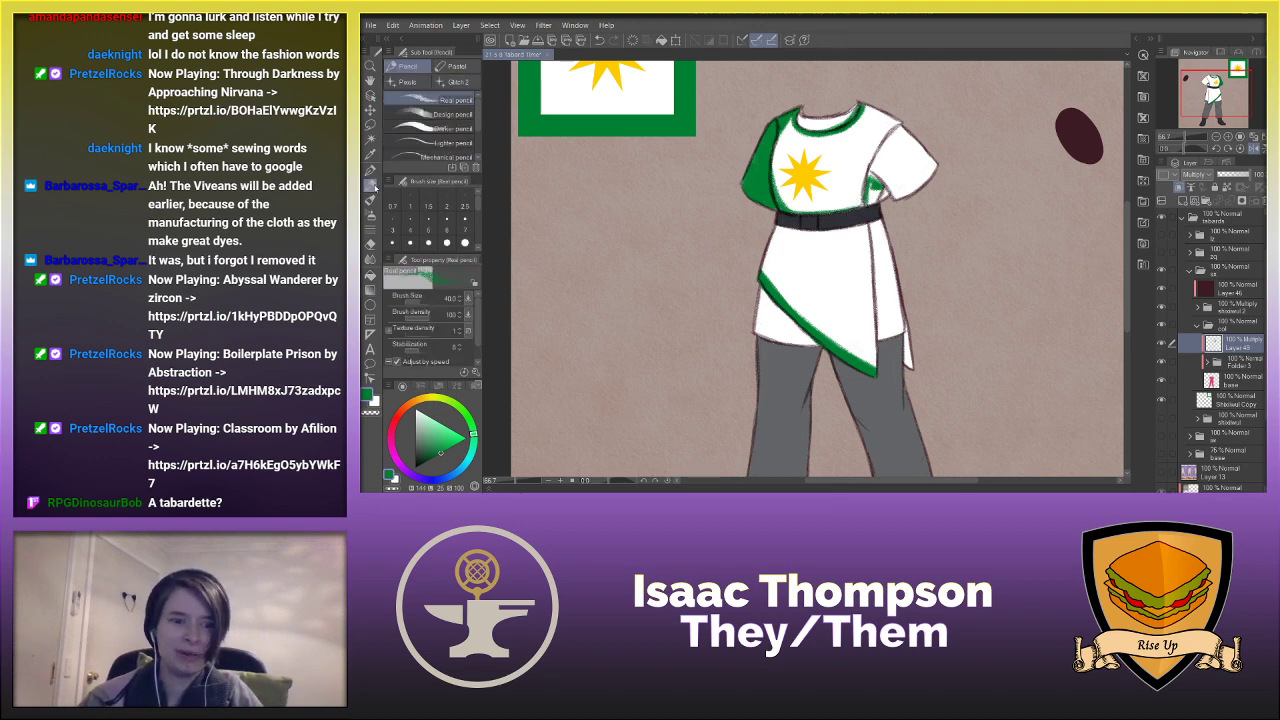
click(370, 200)
click(370, 186)
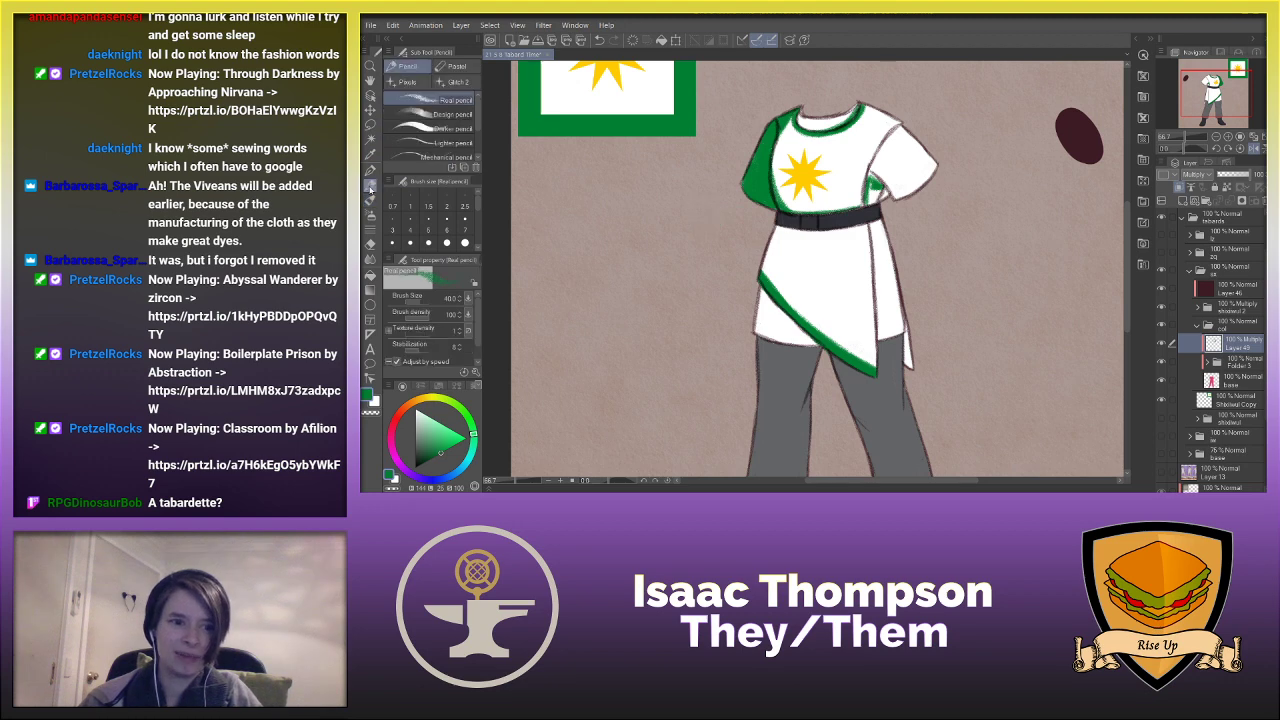
- Extend the green shading around the armpit and up the shoulder seam of the white sleeve
key(h)
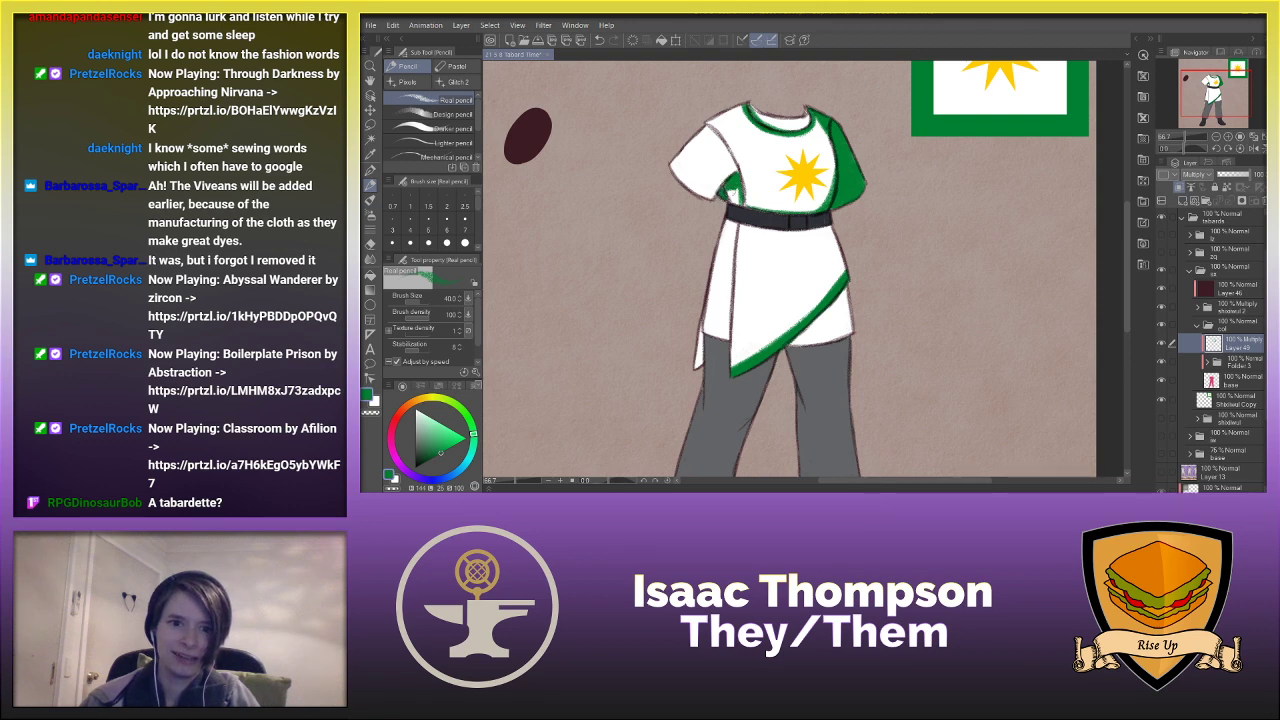
drag(737, 200, 726, 150)
key(h)
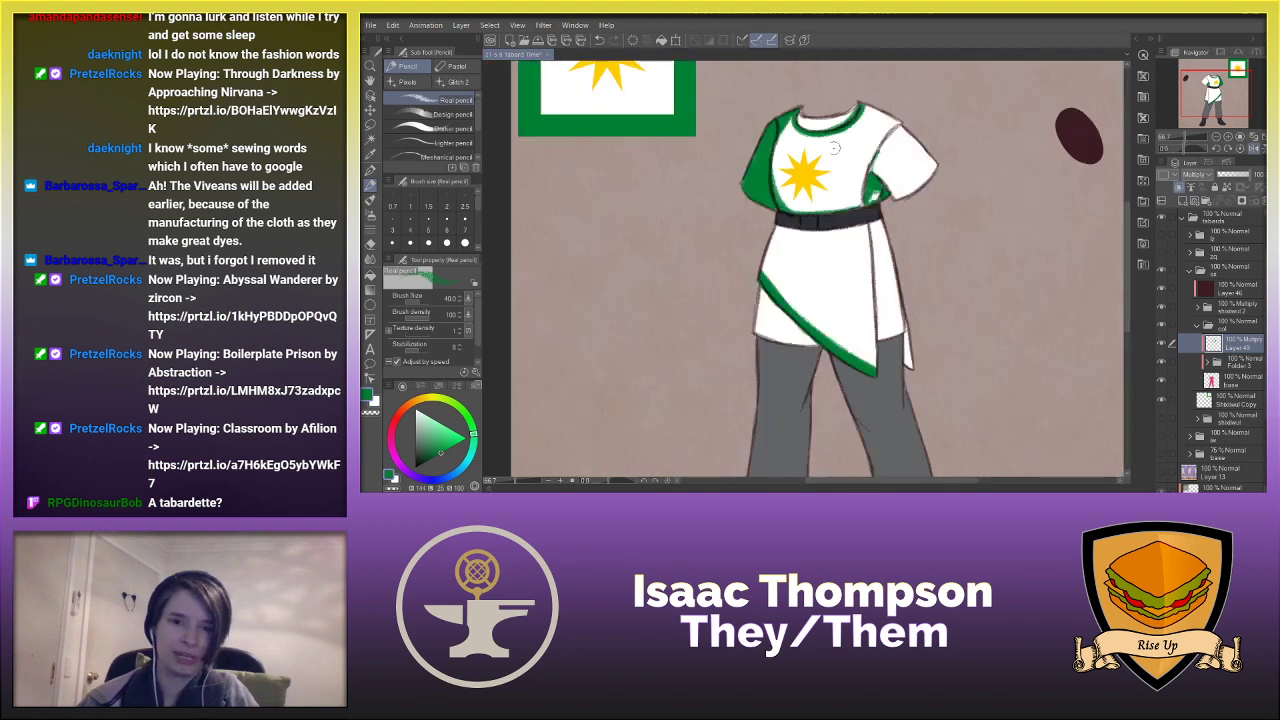
key(ctrl+z)
drag(902, 125, 869, 174)
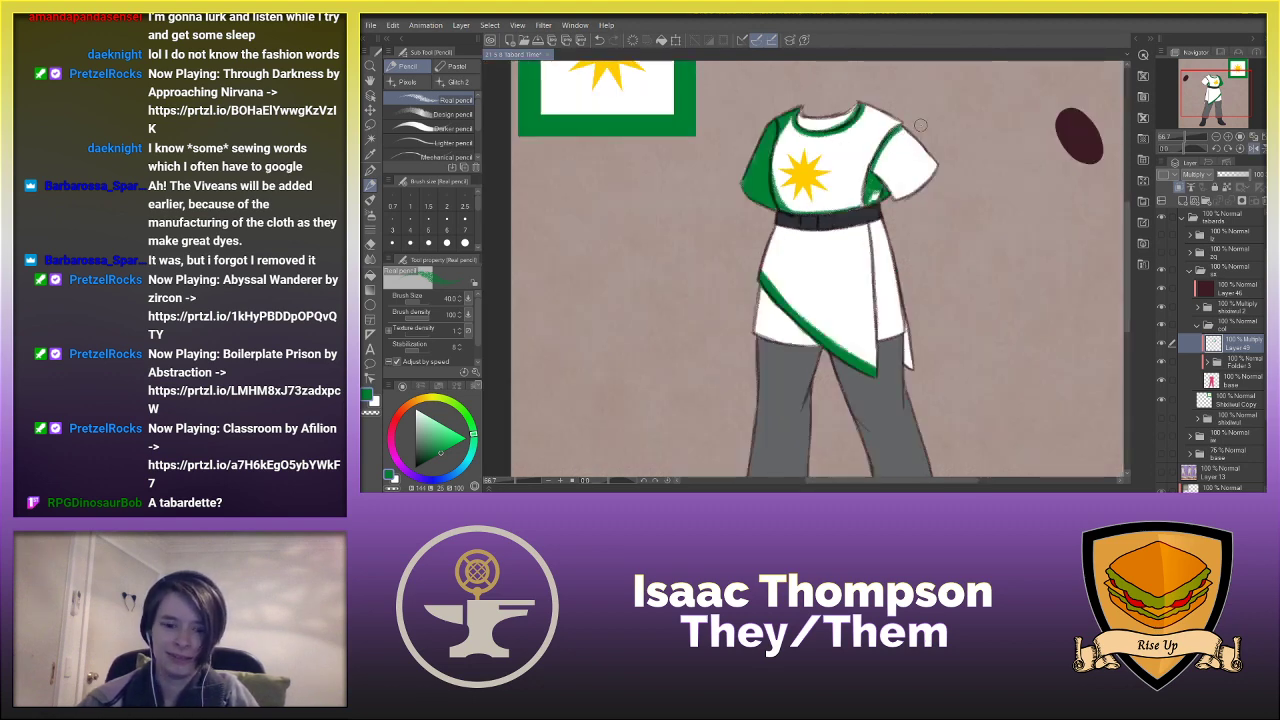
key(h)
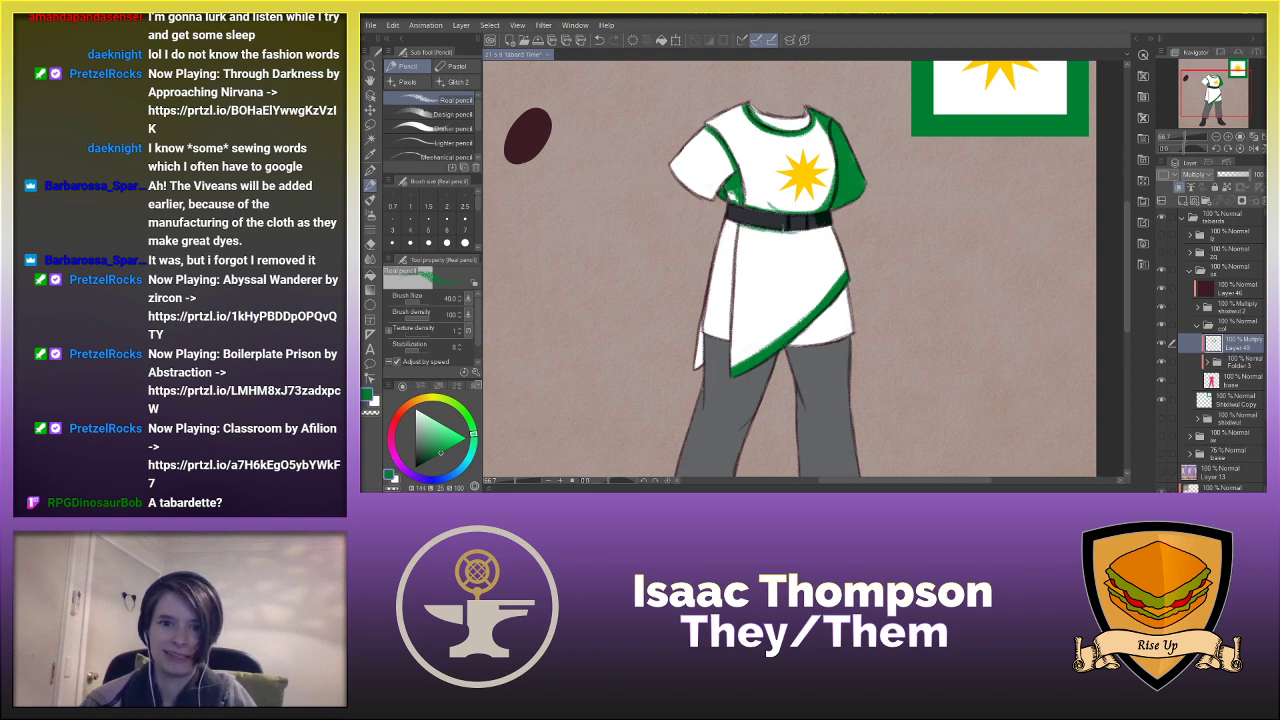
- Line the tunic skirt with green shading below the belt, down its side edges and along the diagonal hem
drag(784, 230, 833, 228)
key(ctrl+z)
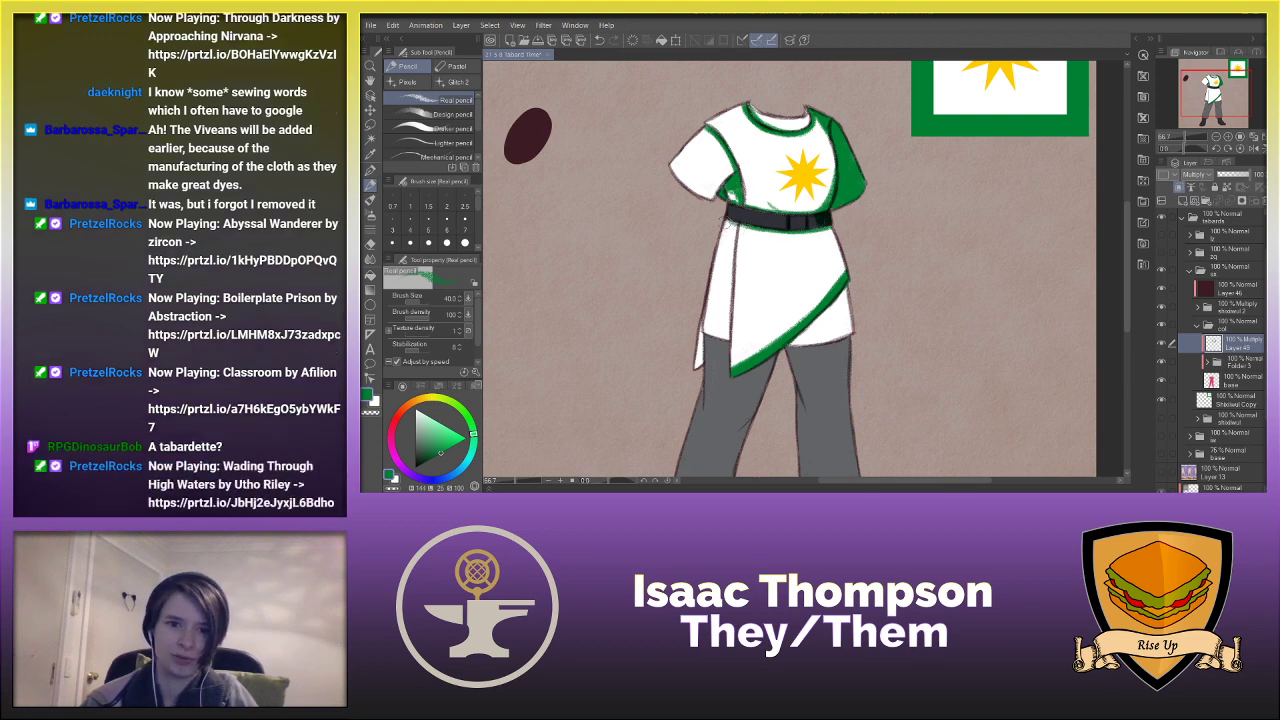
drag(724, 221, 733, 259)
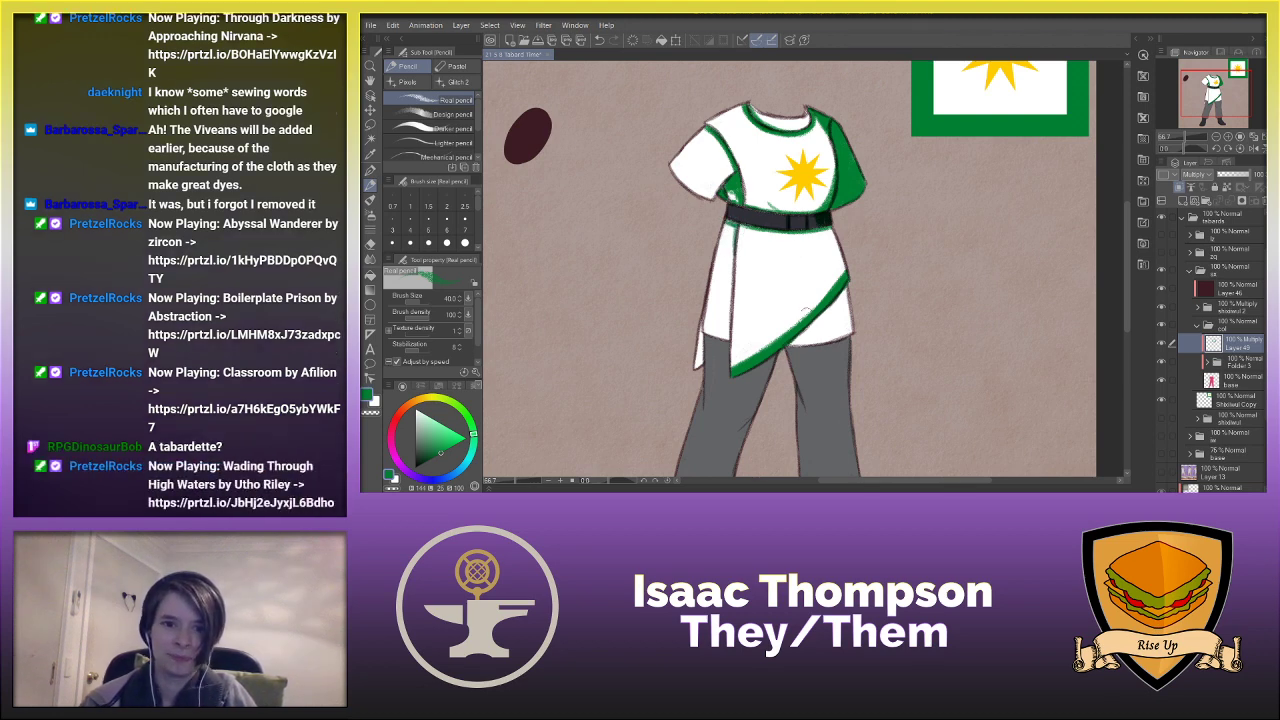
drag(829, 231, 846, 274)
drag(790, 346, 850, 286)
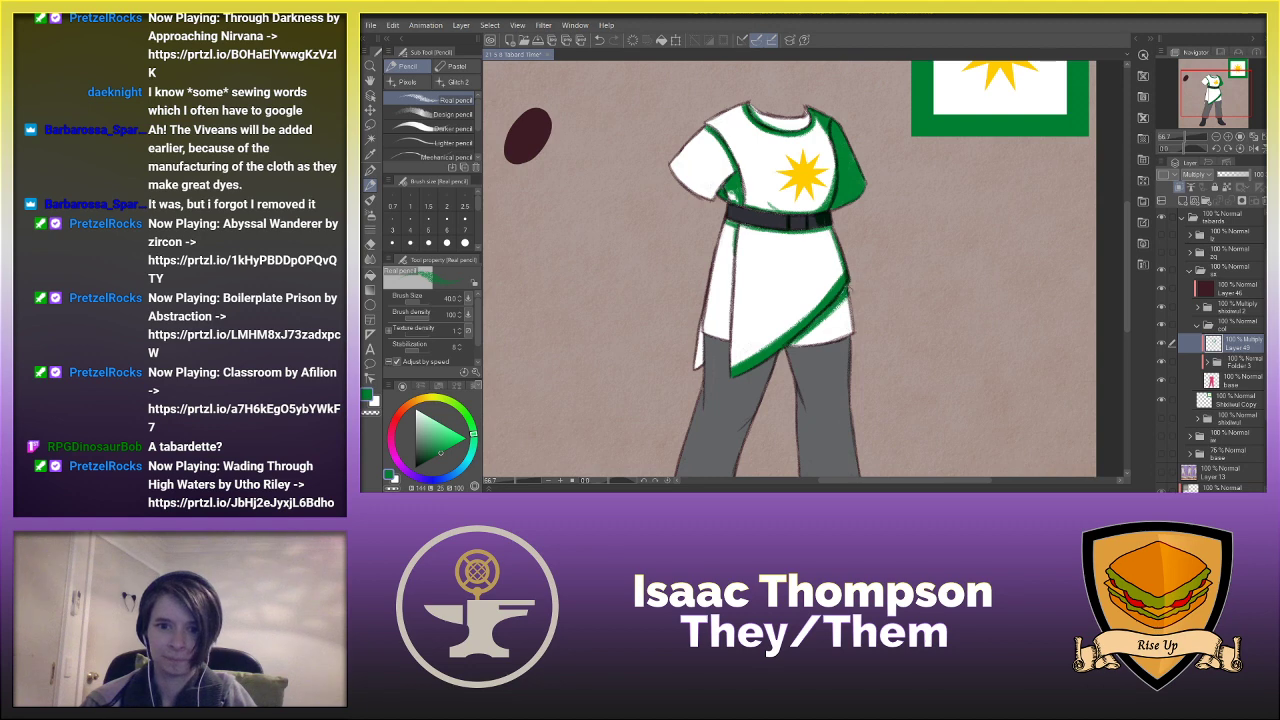
- Enlarge the pencil and fill the underskirt panel below the diagonal hem with textured green shading
key(bracketright)
key(bracketright)
key(bracketright)
key(bracketright)
mouse_move(792, 349)
mouse_down()
mouse_move(874, 310)
mouse_move(848, 308)
mouse_move(804, 342)
mouse_move(864, 290)
mouse_up()
key(ctrl+z)
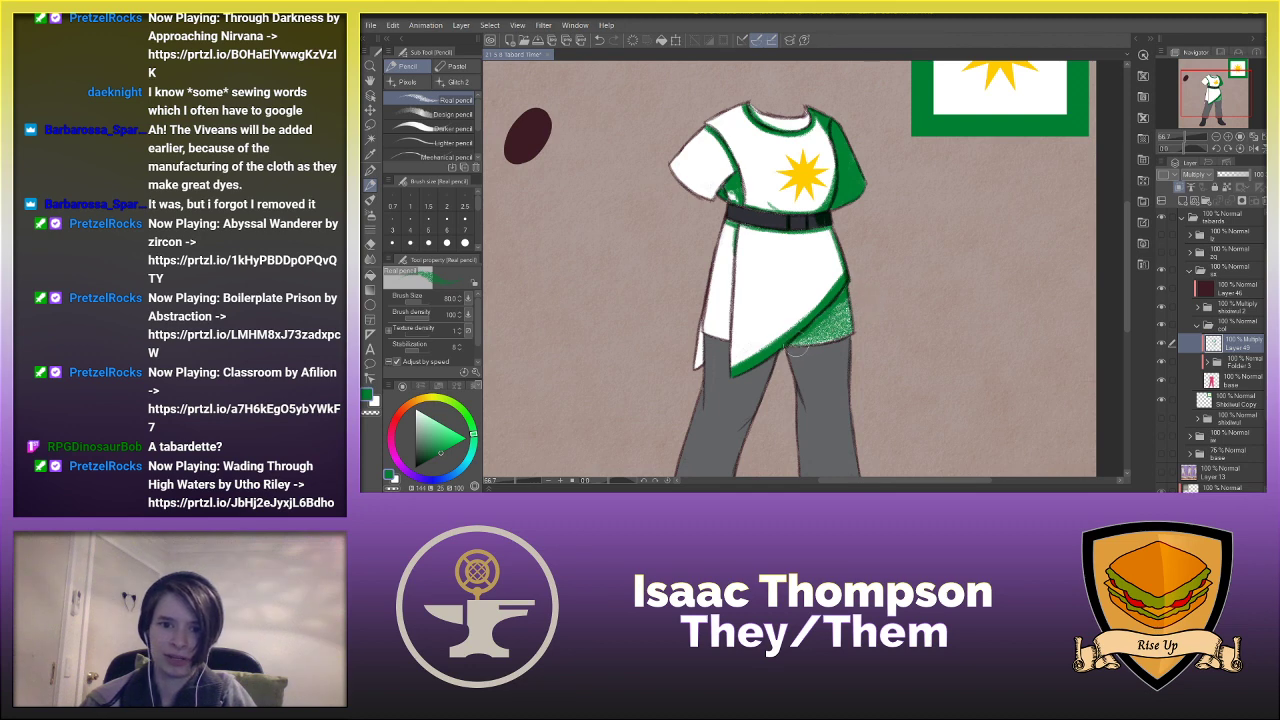
drag(790, 350, 872, 318)
drag(1127, 260, 1127, 279)
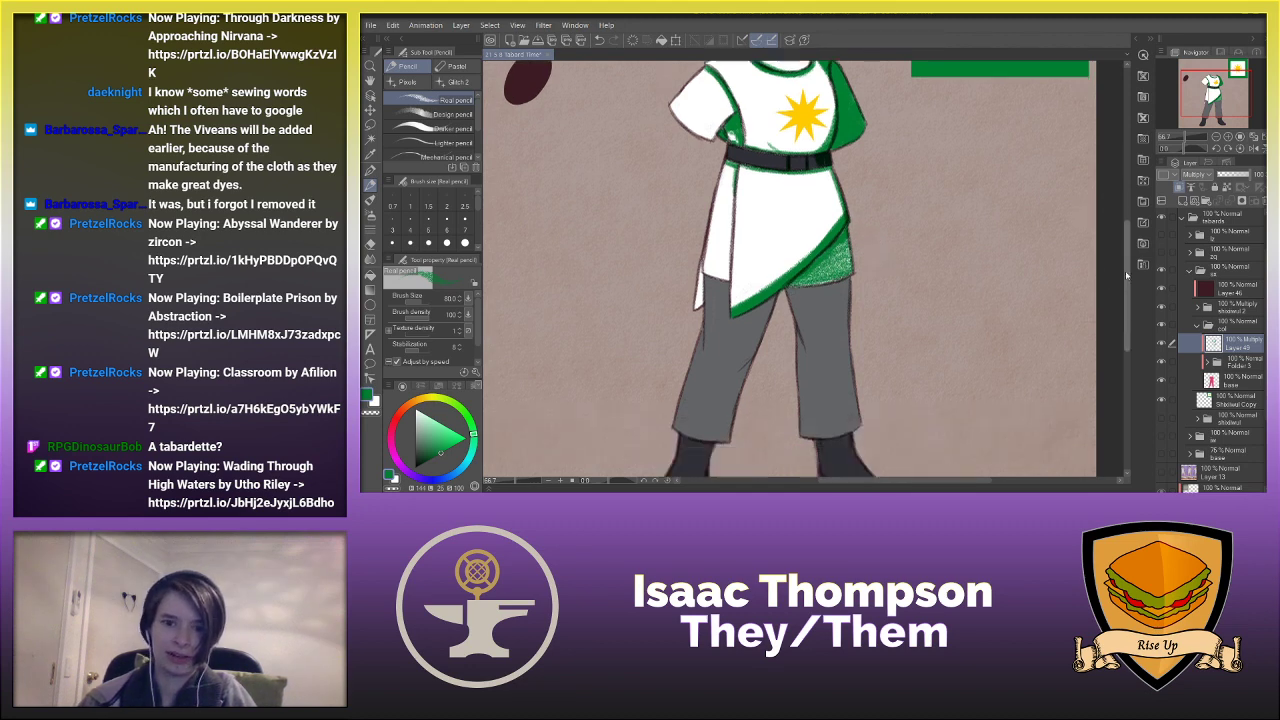
- Reduce the pencil size and shade the trouser leg beneath the tunic's pointed hem with green fold shadows
key(bracketleft)
key(bracketleft)
key(bracketleft)
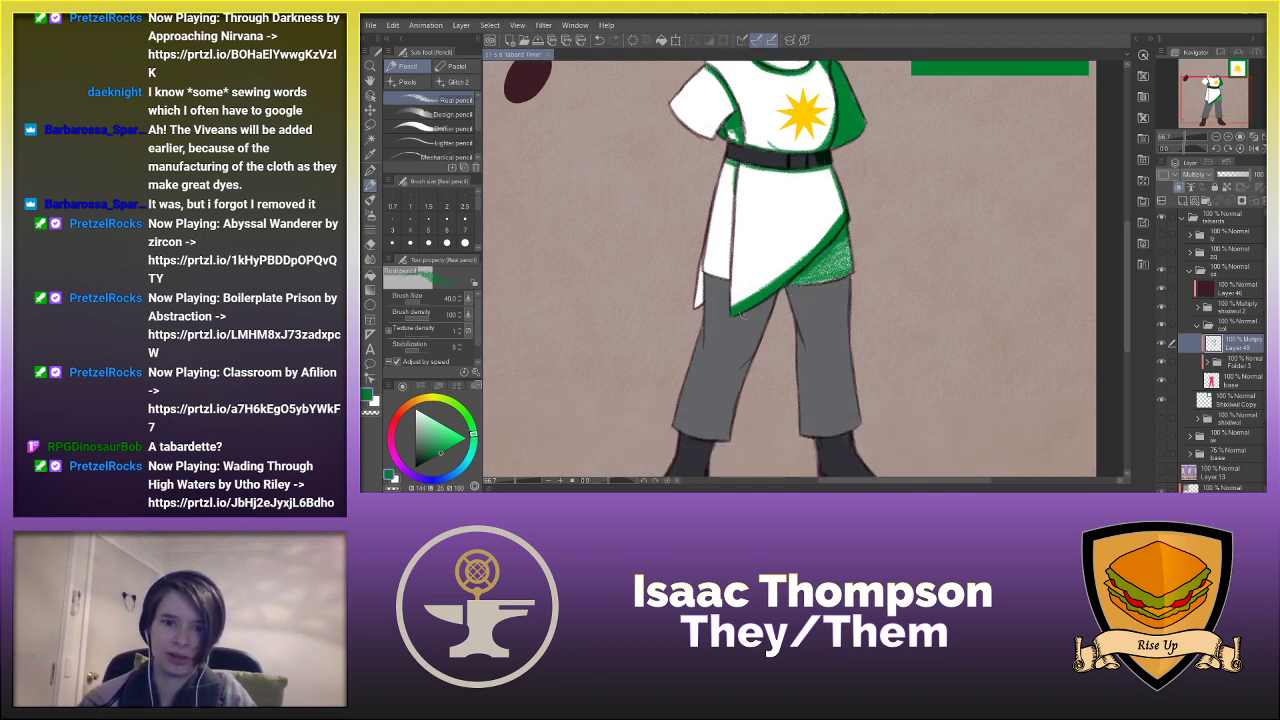
mouse_move(743, 314)
mouse_down()
mouse_move(785, 290)
mouse_move(771, 302)
mouse_up()
key(ctrl+z)
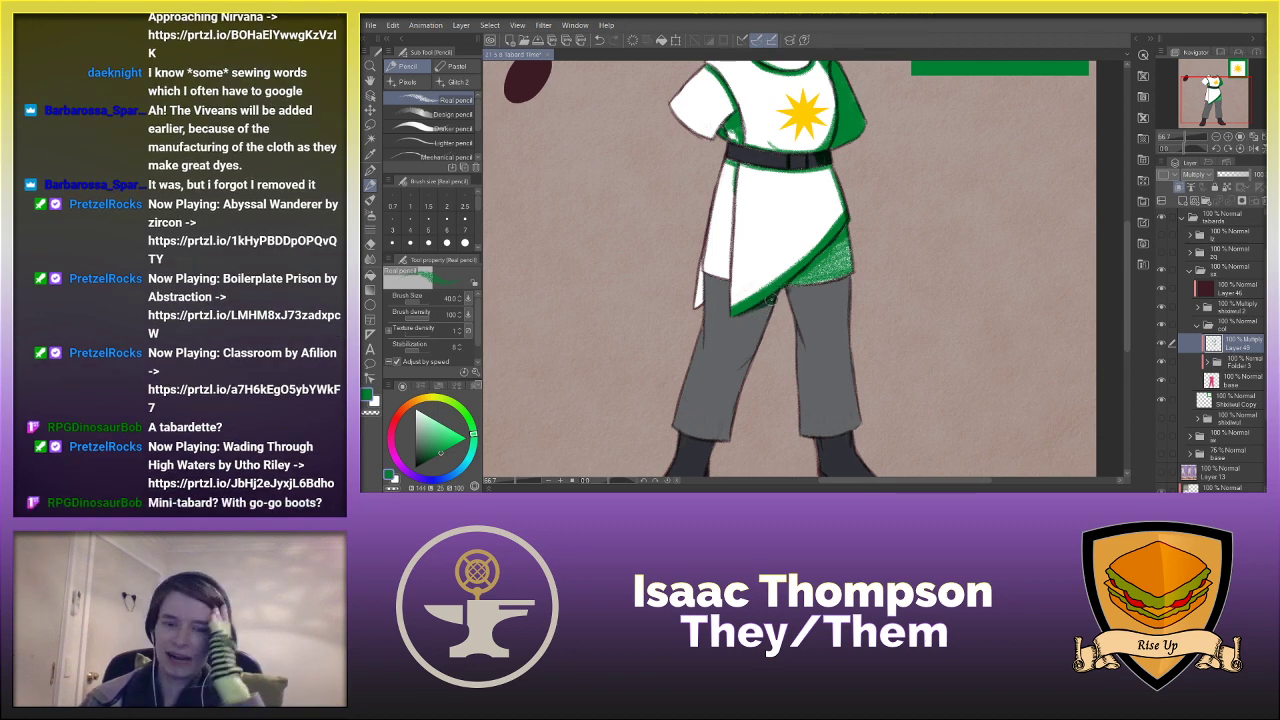
drag(771, 300, 726, 385)
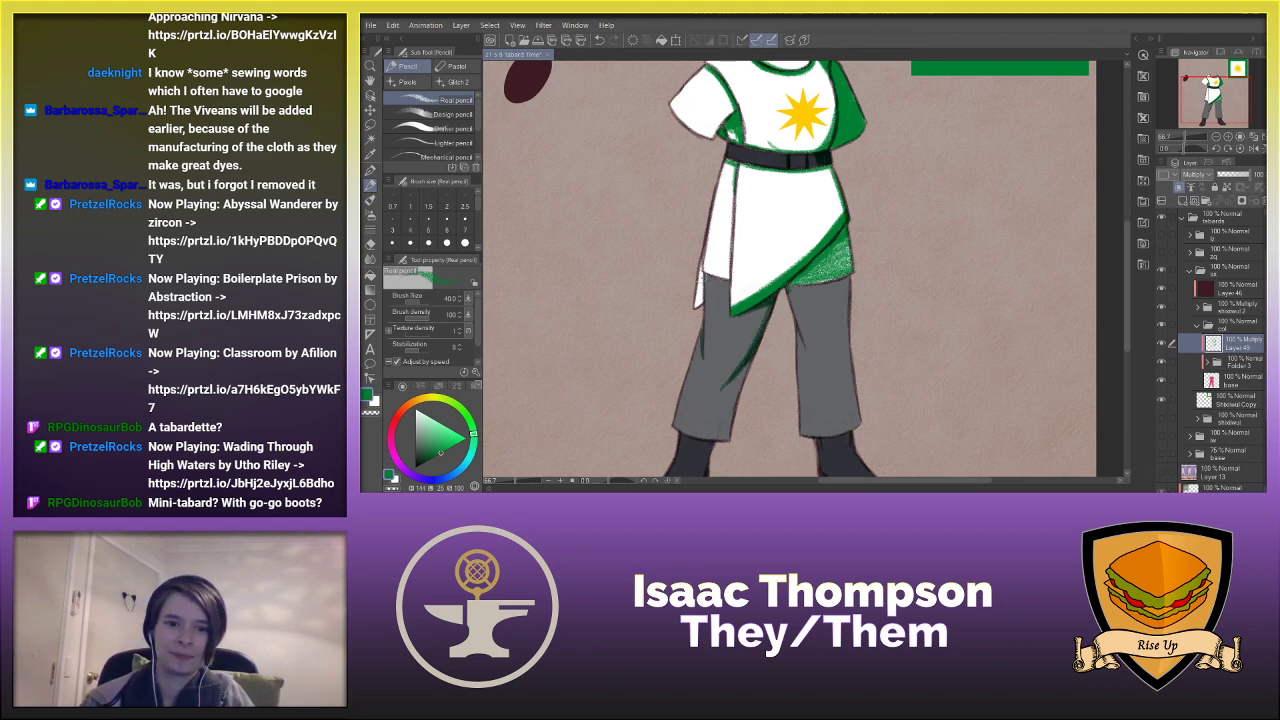
- Paint the narrow hanging flap behind the tunic's open side with green shading
drag(1127, 262, 1127, 268)
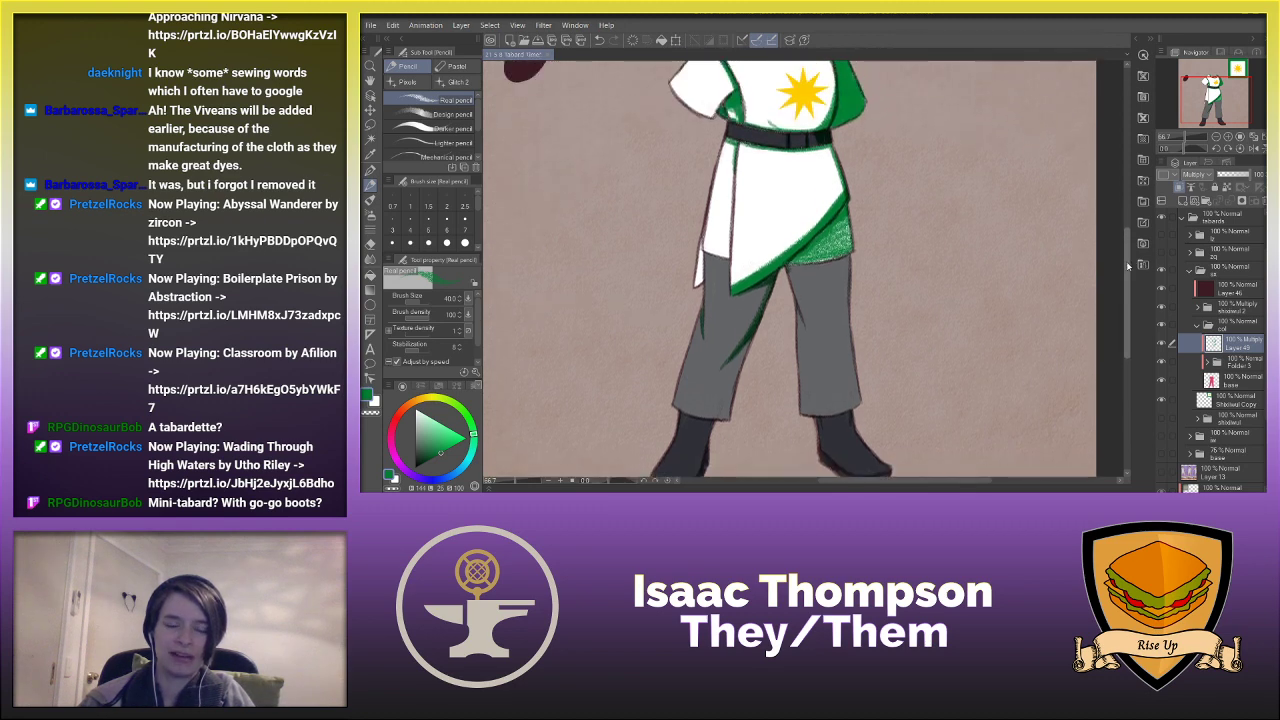
mouse_move(704, 256)
mouse_down()
mouse_move(730, 262)
mouse_move(692, 286)
mouse_move(697, 258)
mouse_move(694, 280)
mouse_up()
drag(706, 234, 694, 264)
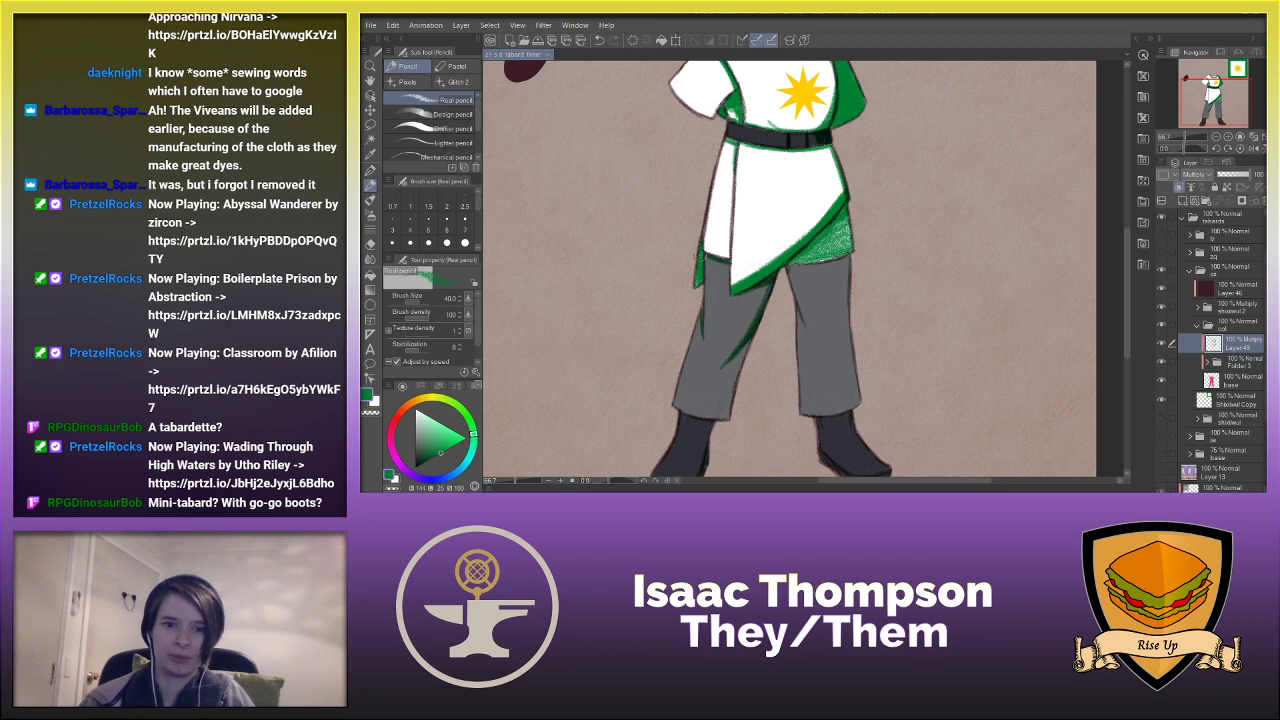
- Shade the inner edge of the trouser leg below the pointed hem, plus the cuffs and soles of the boots
drag(767, 282, 755, 322)
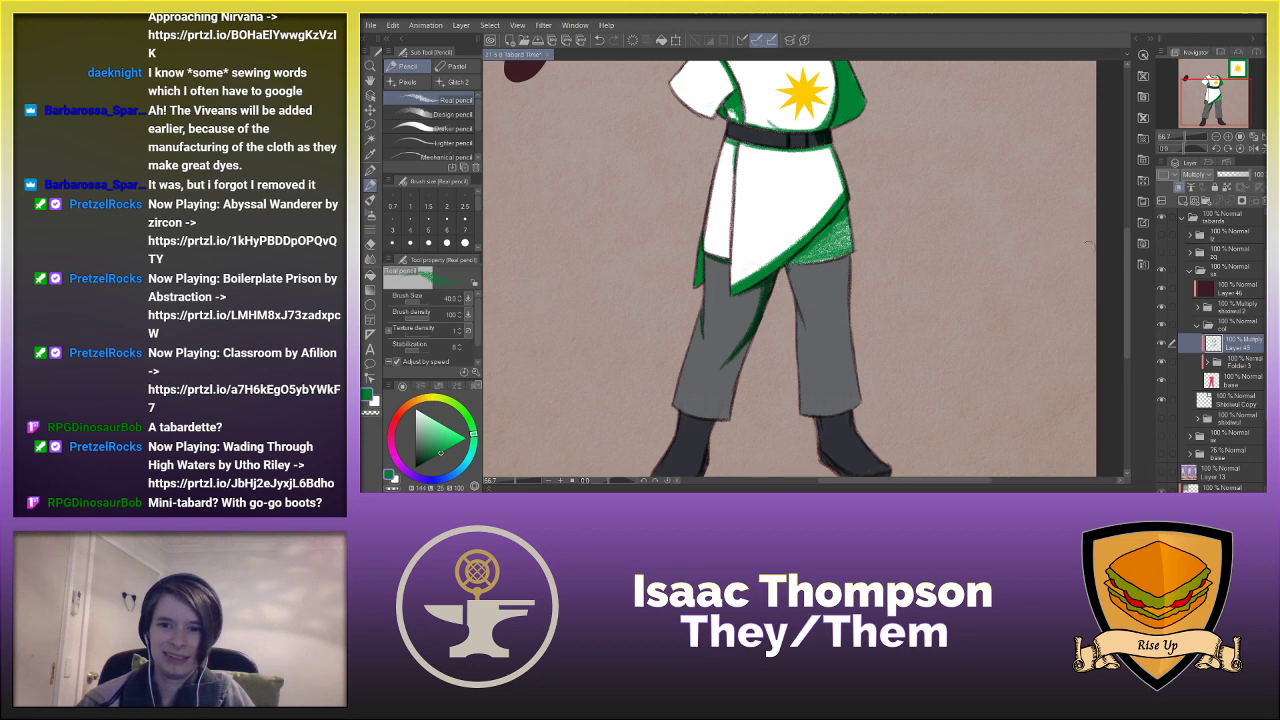
scroll(837, 314, down, 2)
drag(742, 295, 727, 372)
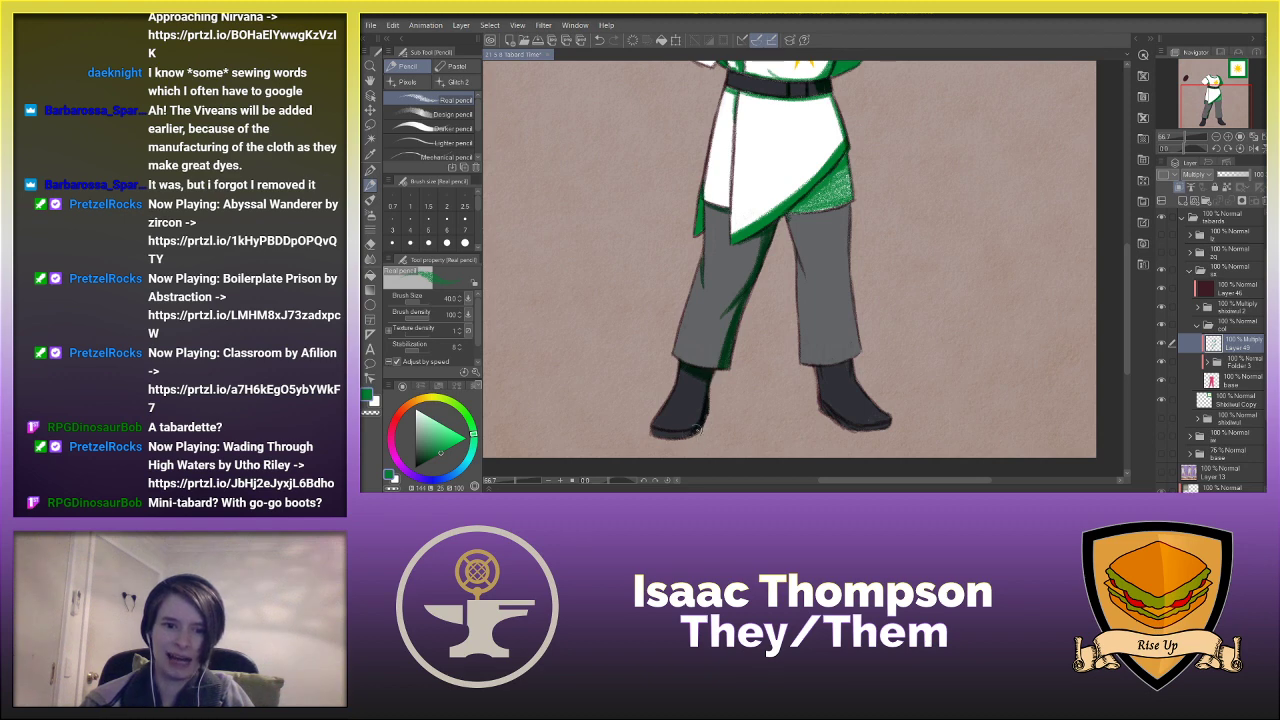
drag(699, 430, 667, 436)
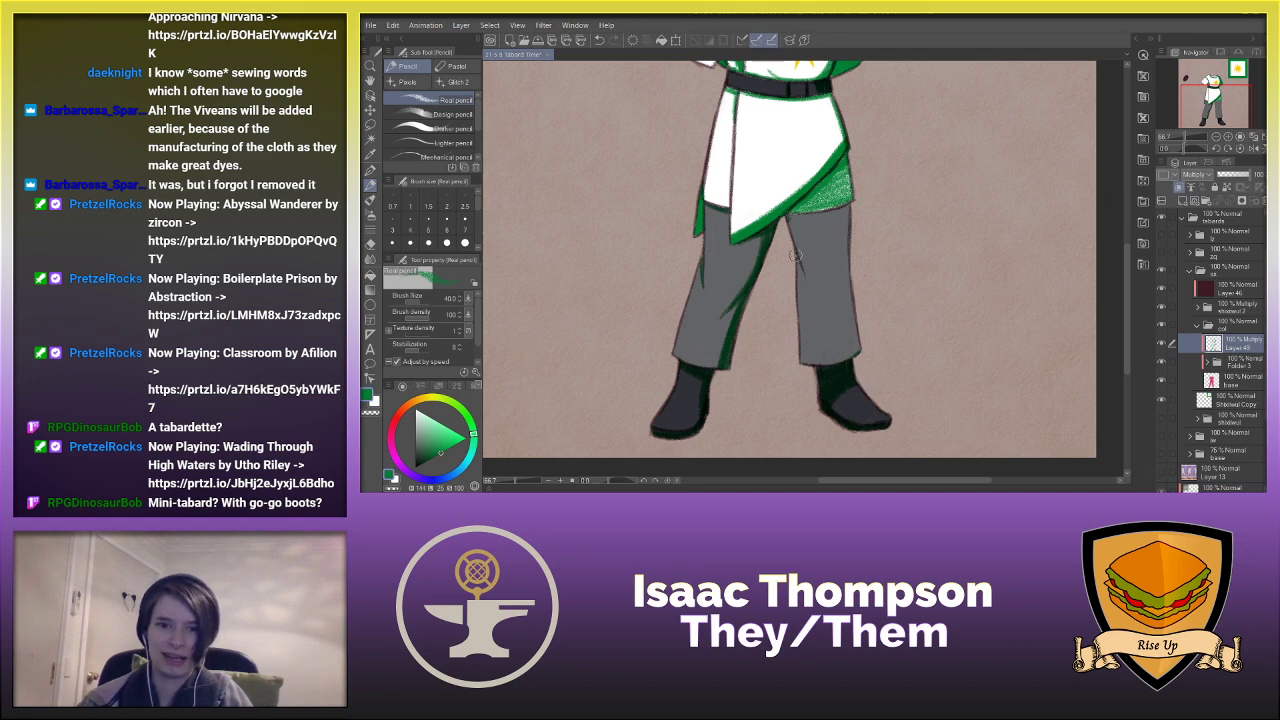
- Enlarge the pencil and cover the whole trouser leg below the underskirt panel with green shading
drag(796, 256, 804, 282)
key(])
key(])
key(])
key(])
mouse_move(812, 339)
mouse_down()
mouse_move(830, 340)
mouse_move(818, 292)
mouse_move(840, 272)
mouse_move(812, 256)
mouse_move(830, 240)
mouse_move(820, 216)
mouse_move(798, 228)
mouse_move(830, 214)
mouse_move(798, 220)
mouse_move(816, 234)
mouse_move(850, 210)
mouse_move(828, 244)
mouse_up()
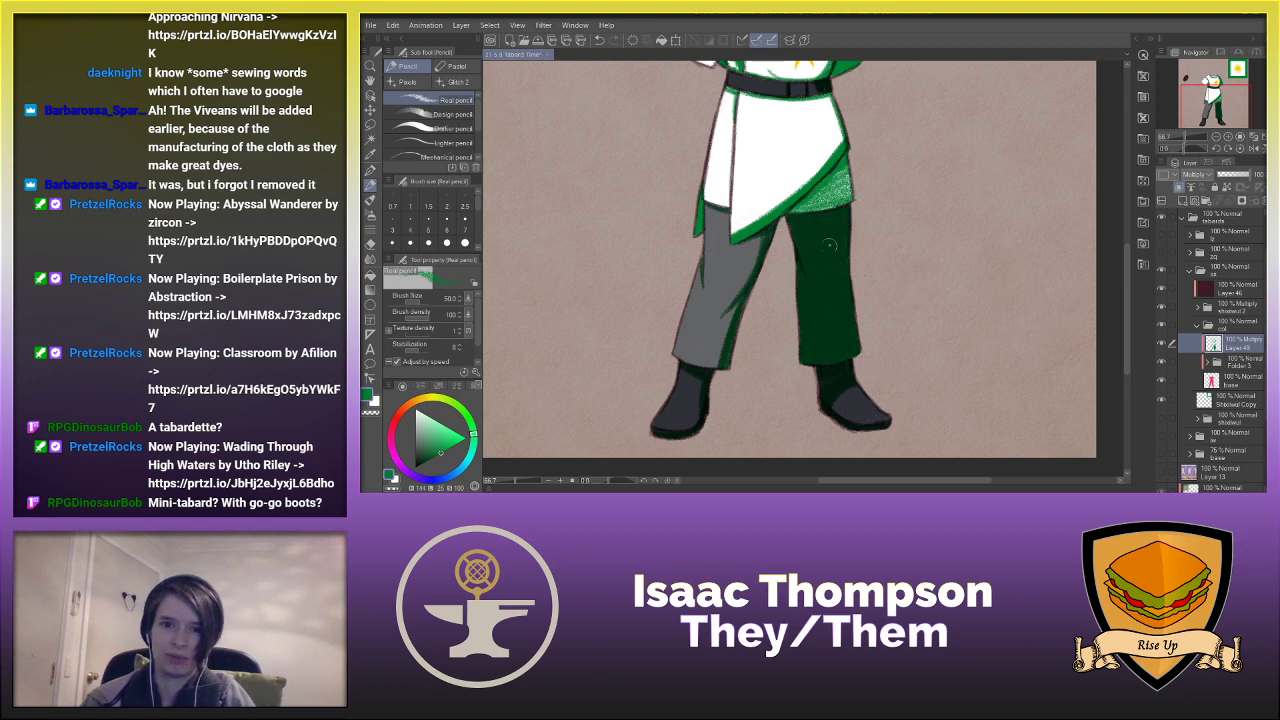
- Fit the whole figure in view and lower the Multiply shading layer's opacity to 50%
drag(1127, 276, 1124, 236)
key(ctrl+0)
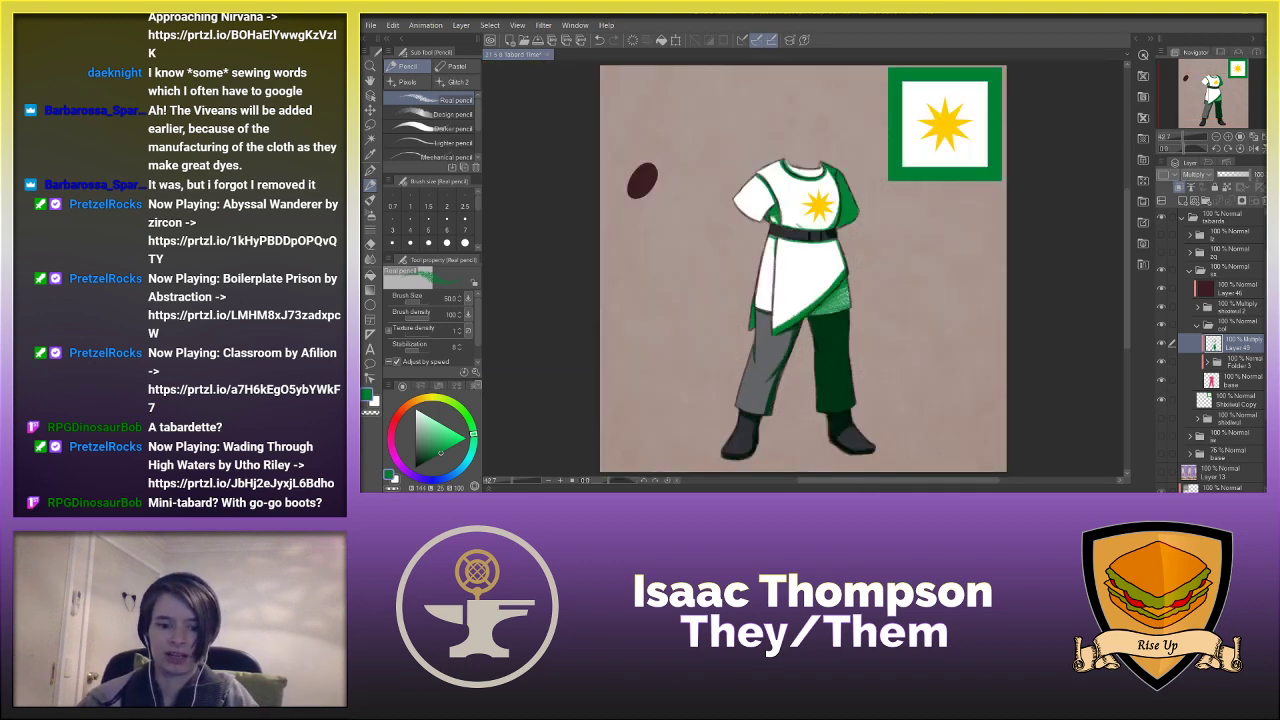
click(1233, 175)
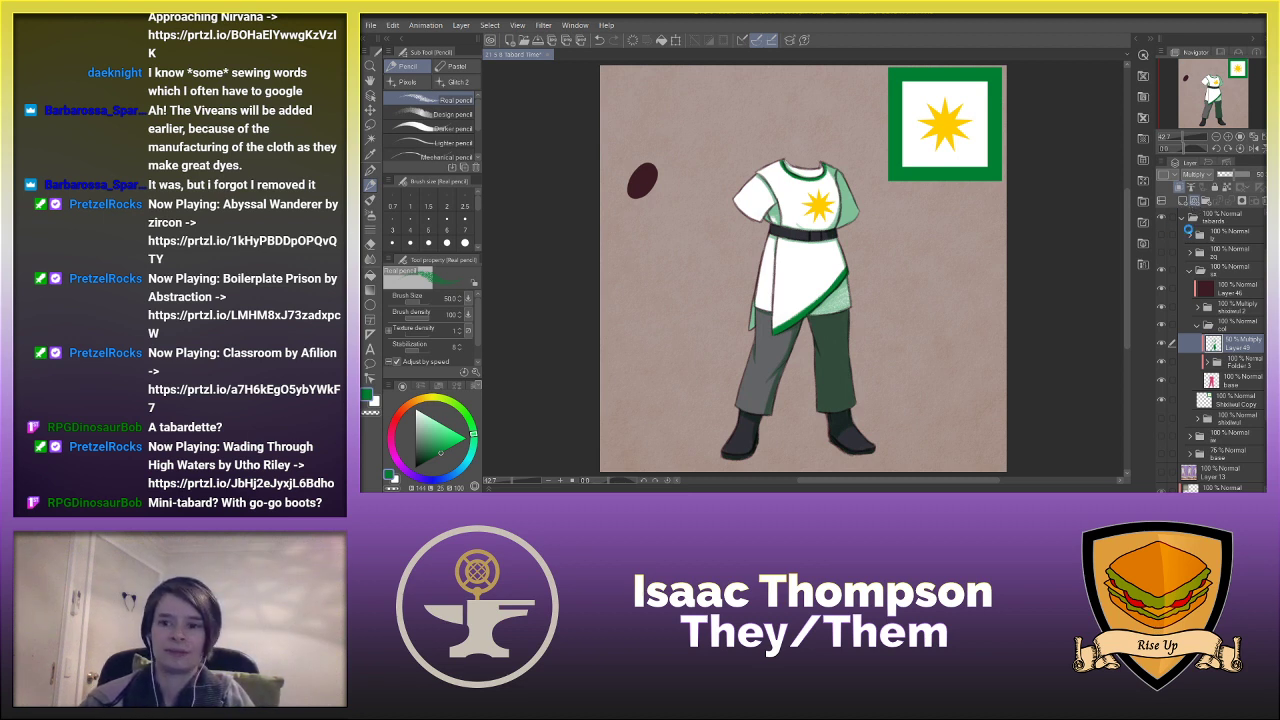
- Compare the green outfit with the blue-and-black tabard design by switching which outfit folder is visible
click(1189, 270)
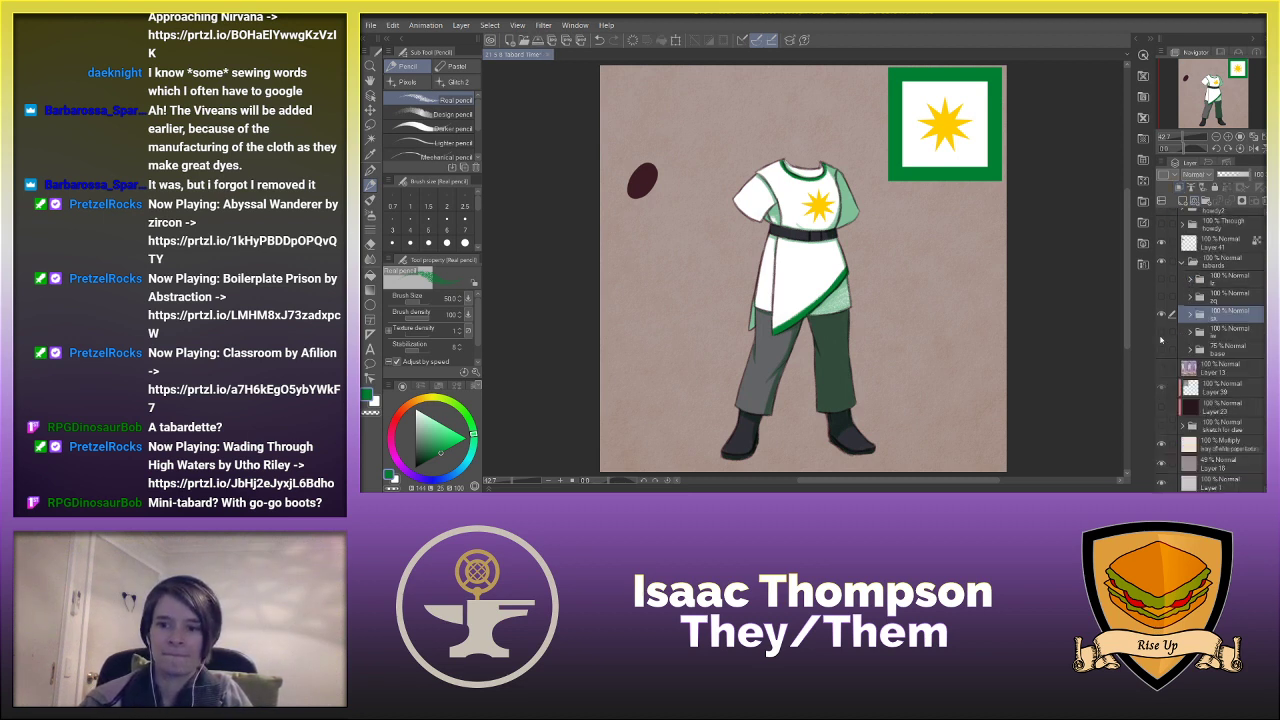
click(1161, 317)
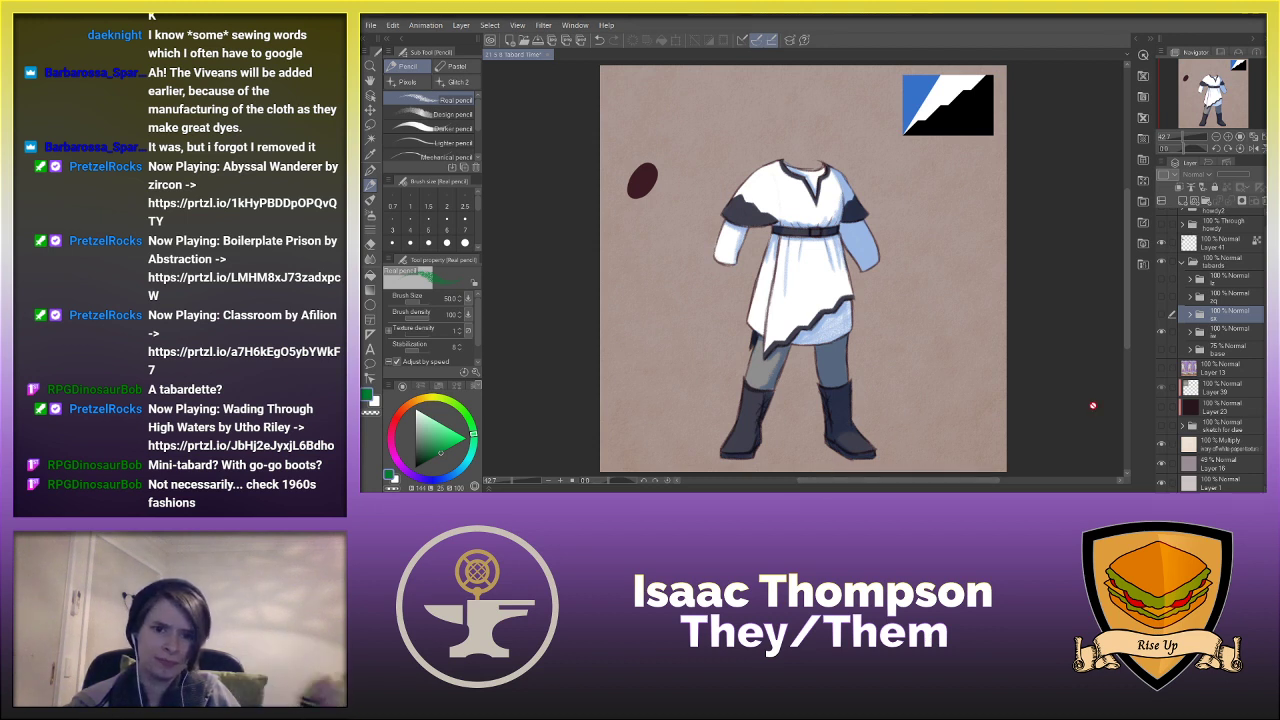
click(1161, 333)
click(1161, 315)
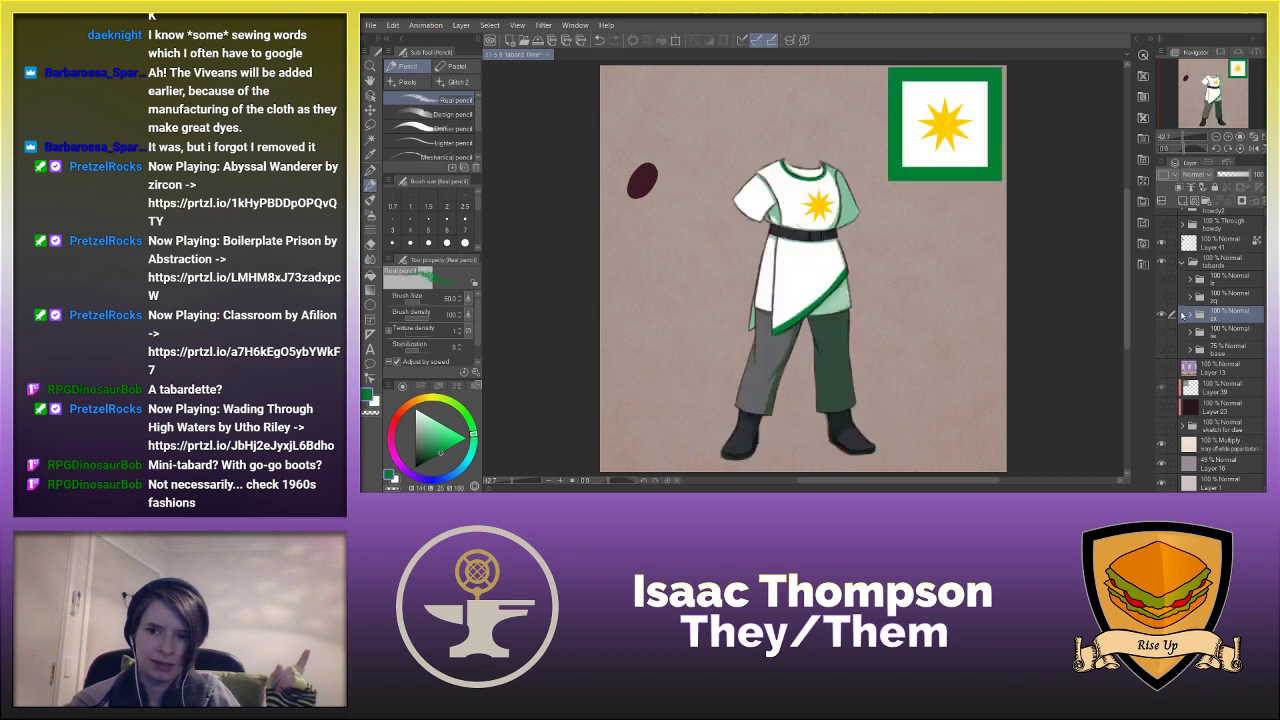
- Expand the green outfit's folder and hide its colour folder to leave the line art
click(1189, 315)
click(1162, 369)
scroll(1175, 392, down, 3)
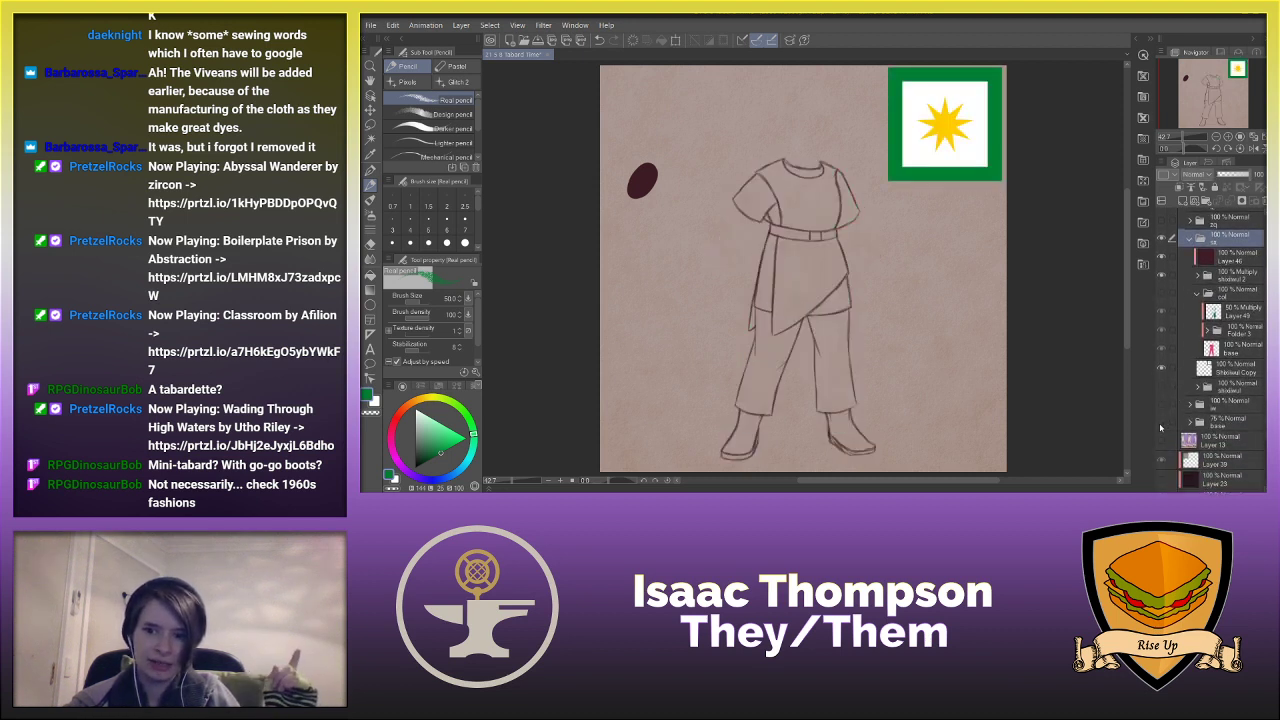
- Show the base body sketch folder under the line art and hide the copied sketch layer inside it
click(1161, 424)
click(1162, 425)
click(1190, 423)
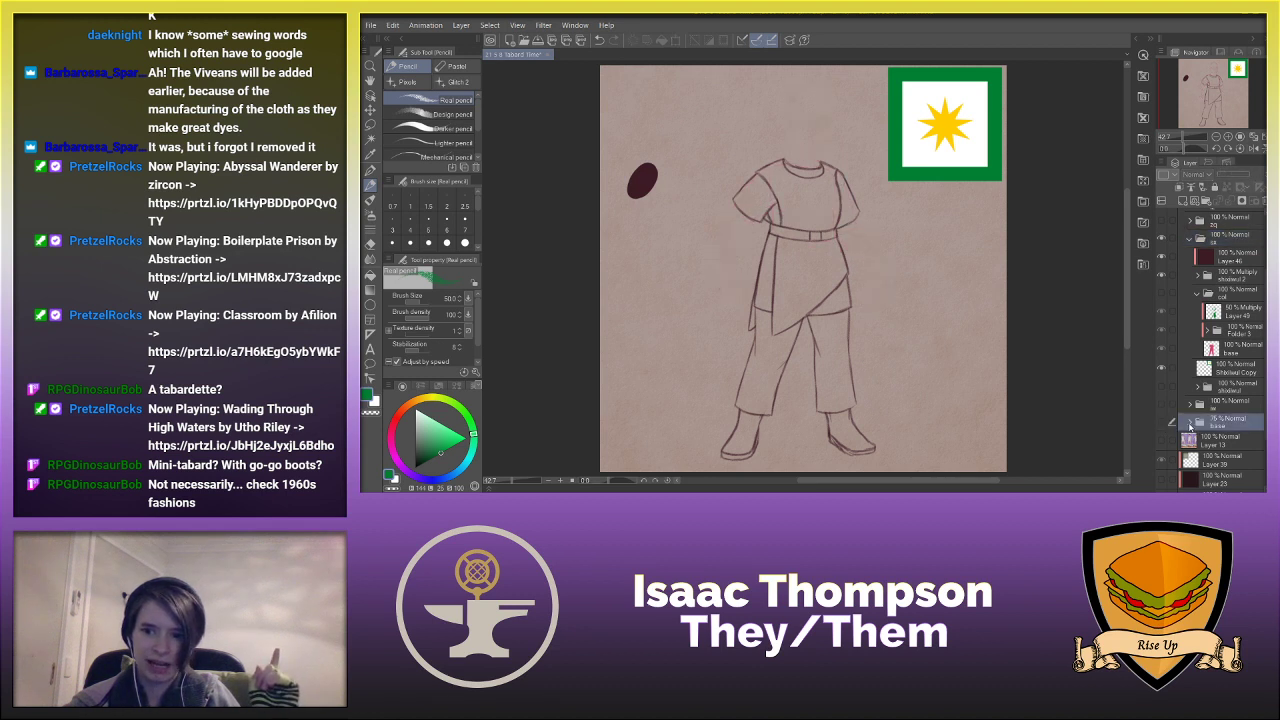
click(1161, 423)
click(1161, 460)
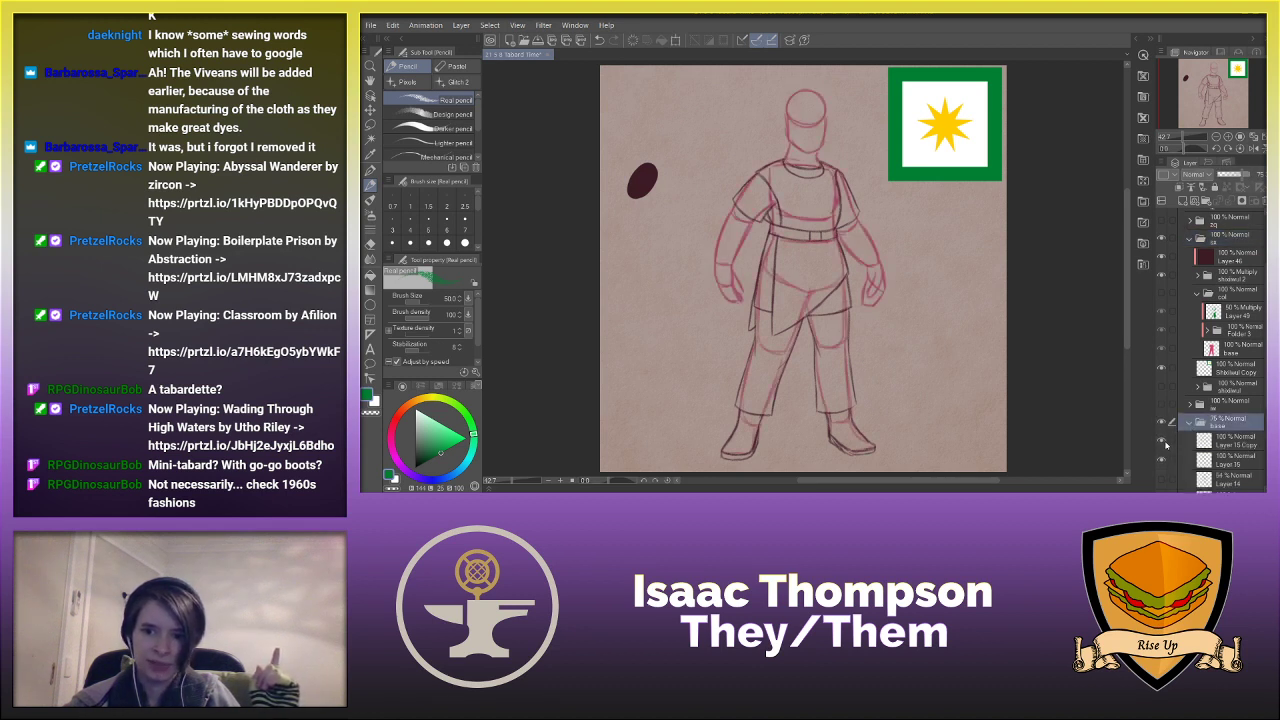
click(1161, 441)
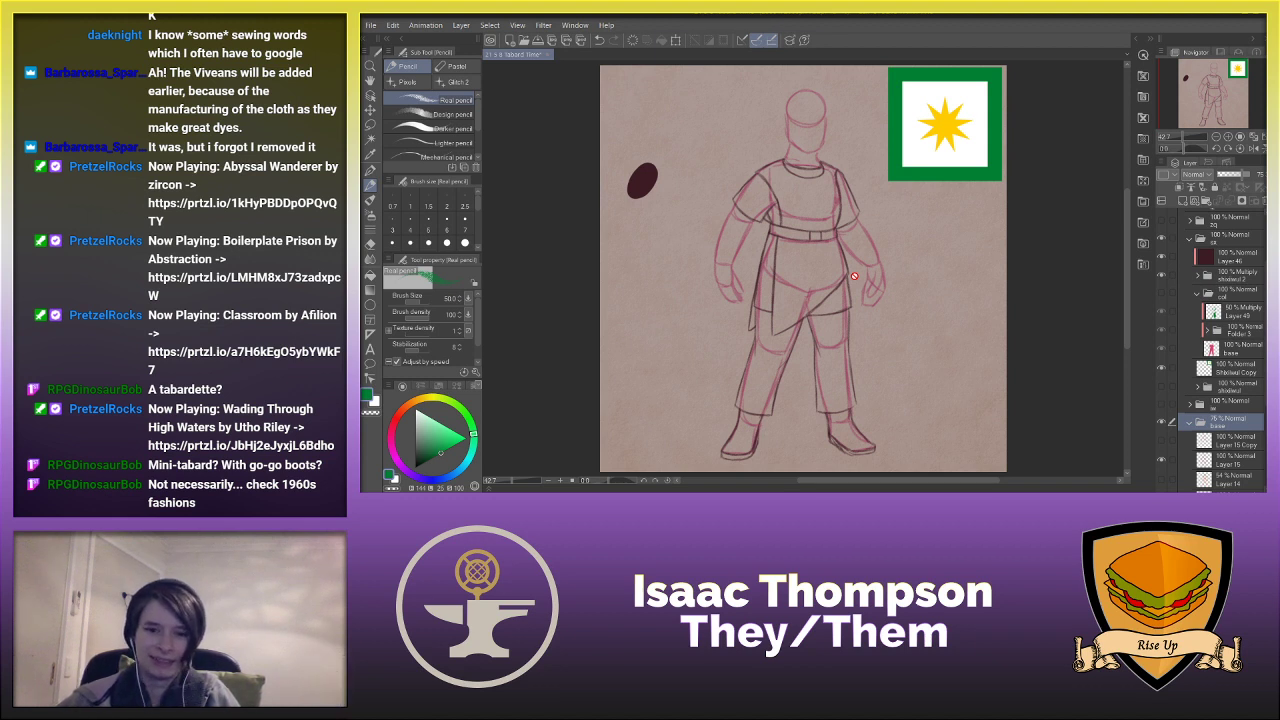
- Compare the green outfit's line art with the blue-and-black tabard design by briefly showing that outfit's folder
scroll(854, 276, down, 1)
scroll(854, 276, up, 1)
scroll(854, 276, down, 1)
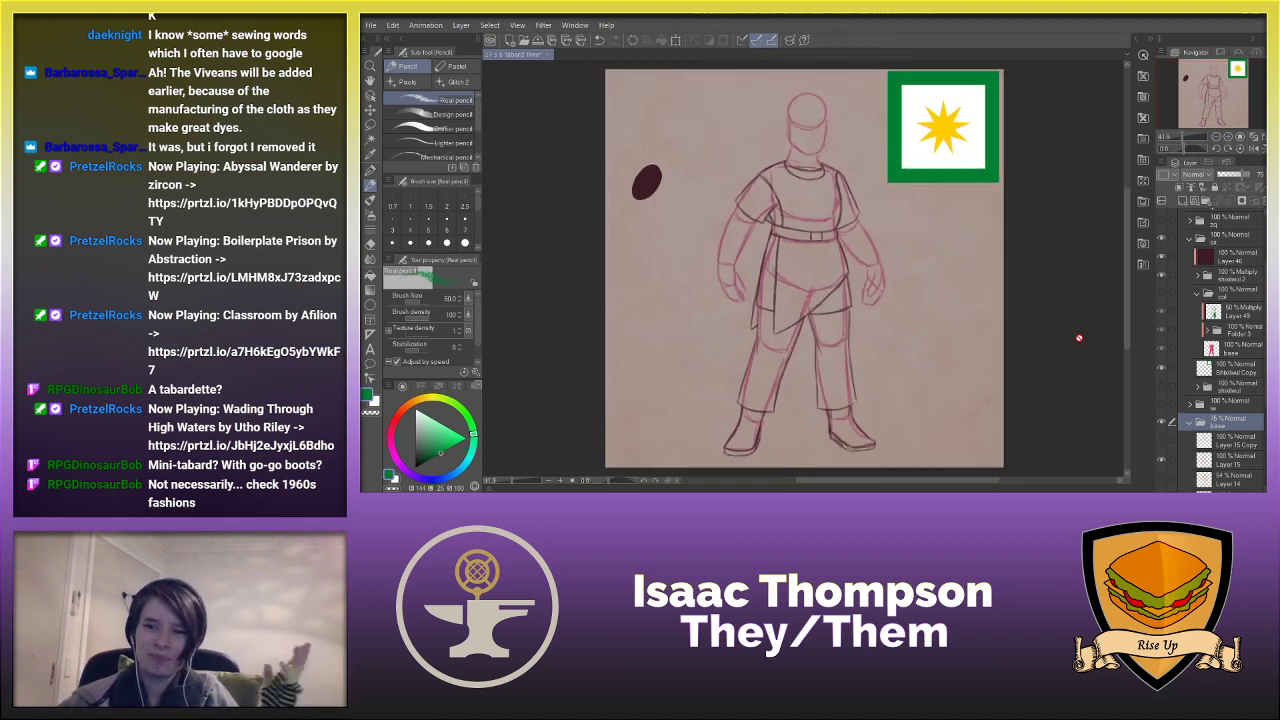
click(1163, 405)
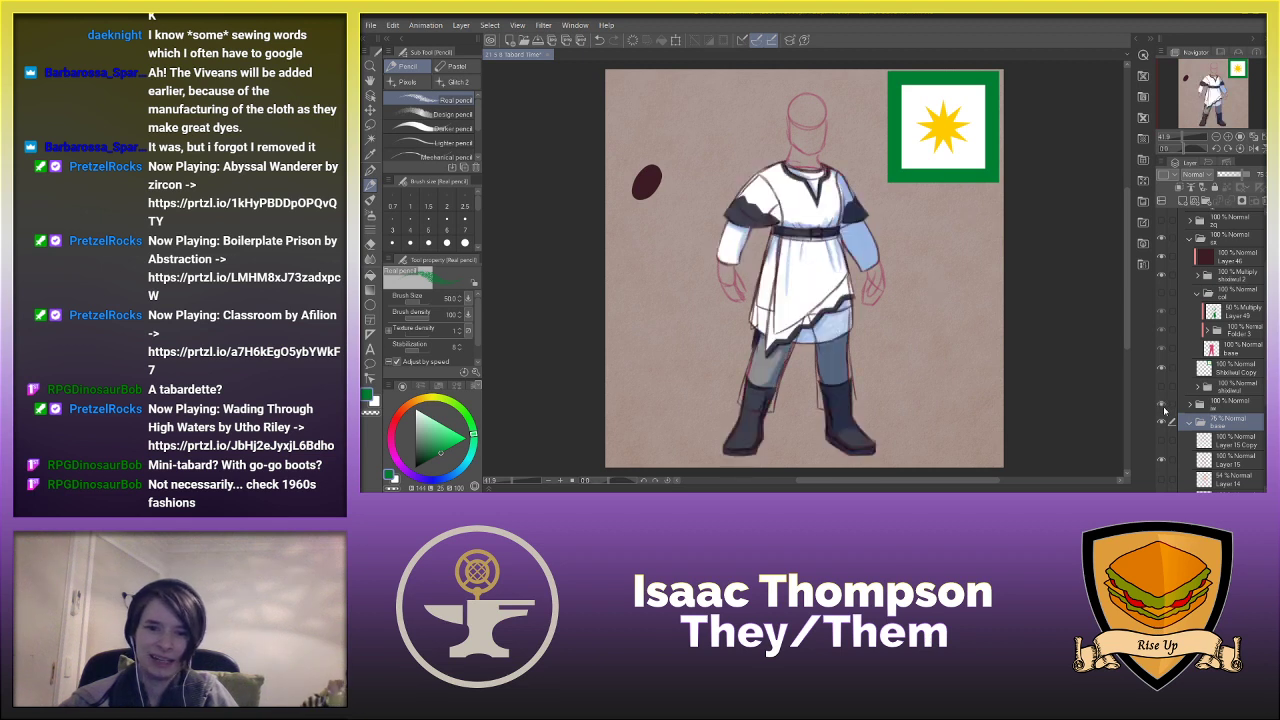
click(1163, 408)
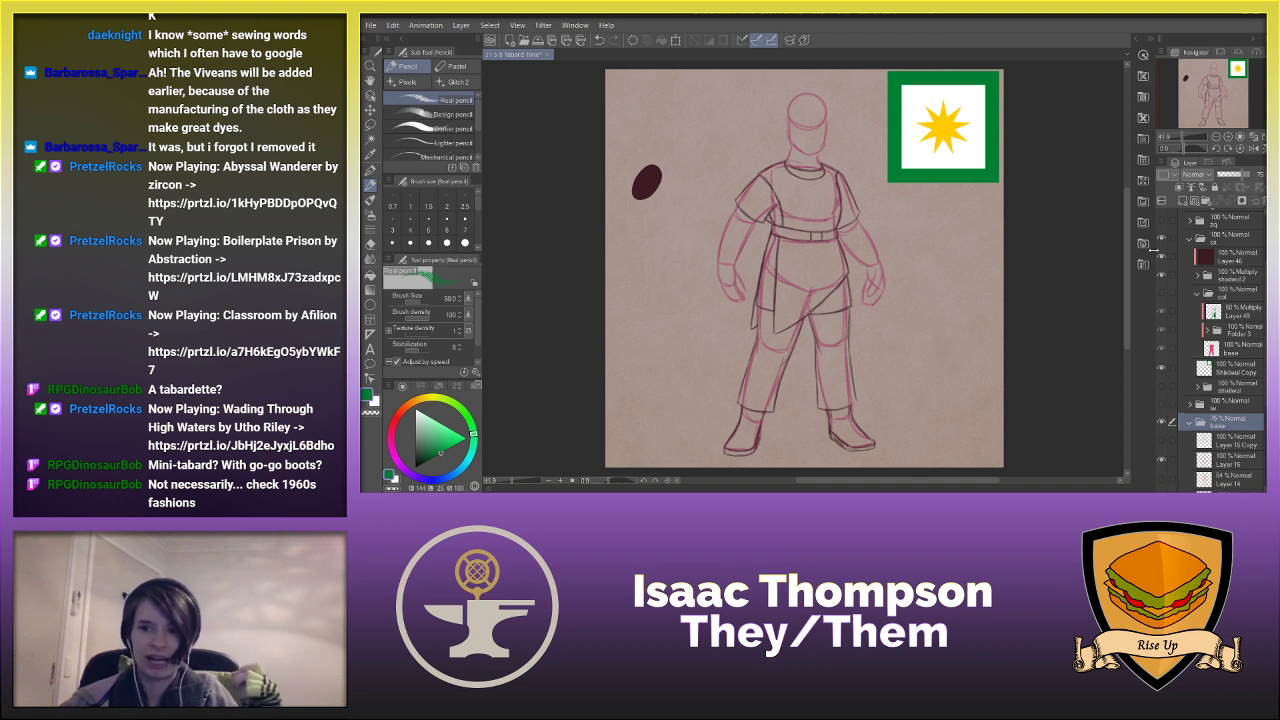
- Overlay the red robe sketch and the blue sketch with the sunburst flag in turn to compare their silhouettes
click(1161, 222)
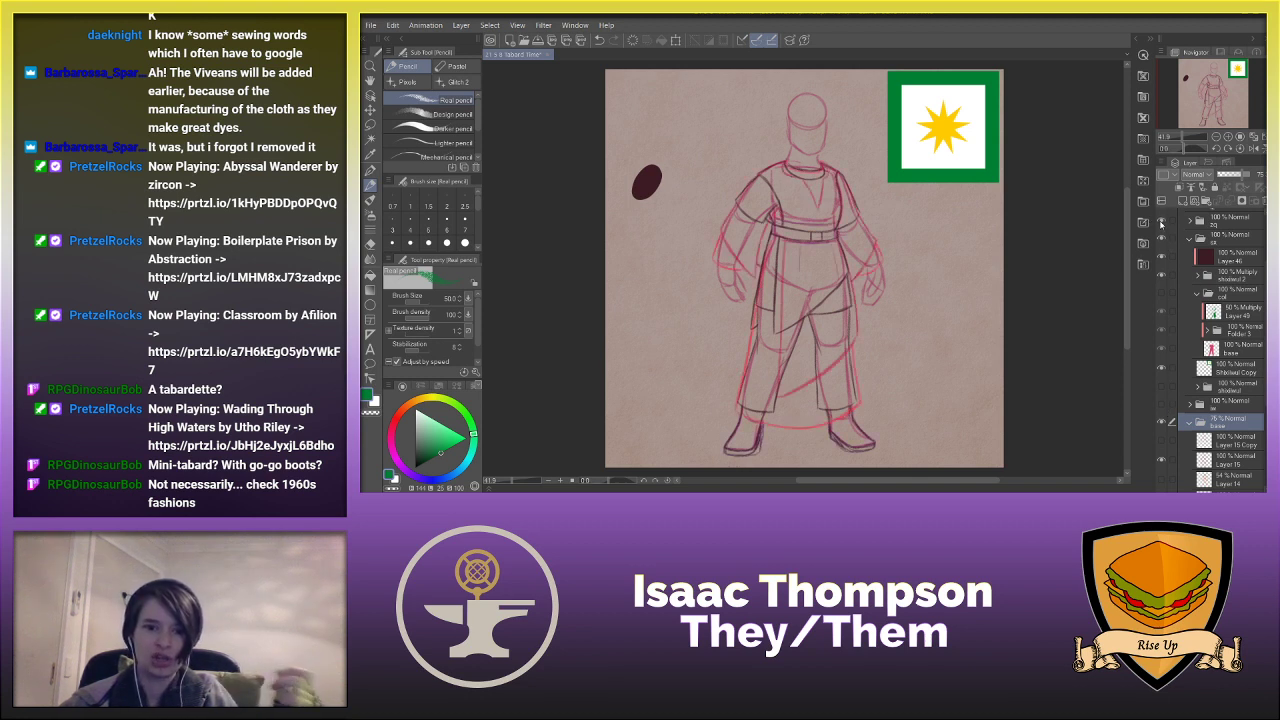
click(1161, 222)
scroll(1162, 228, up, 1)
click(1163, 235)
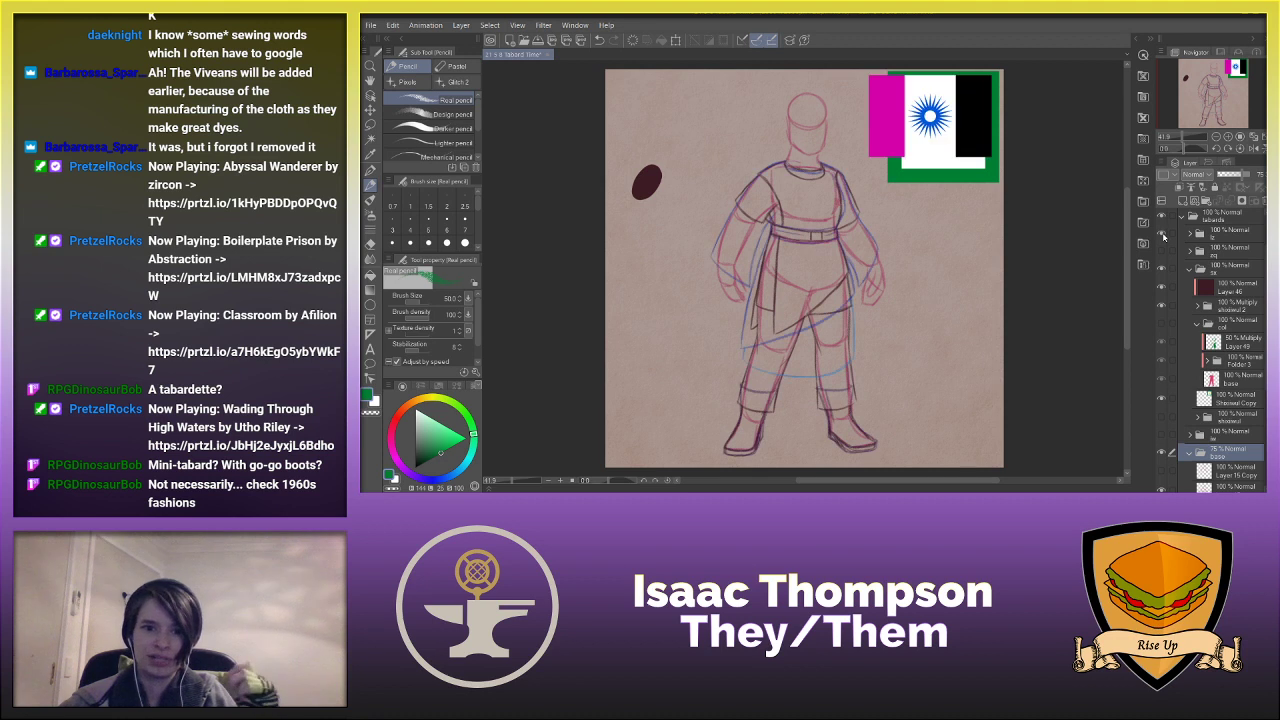
click(1162, 234)
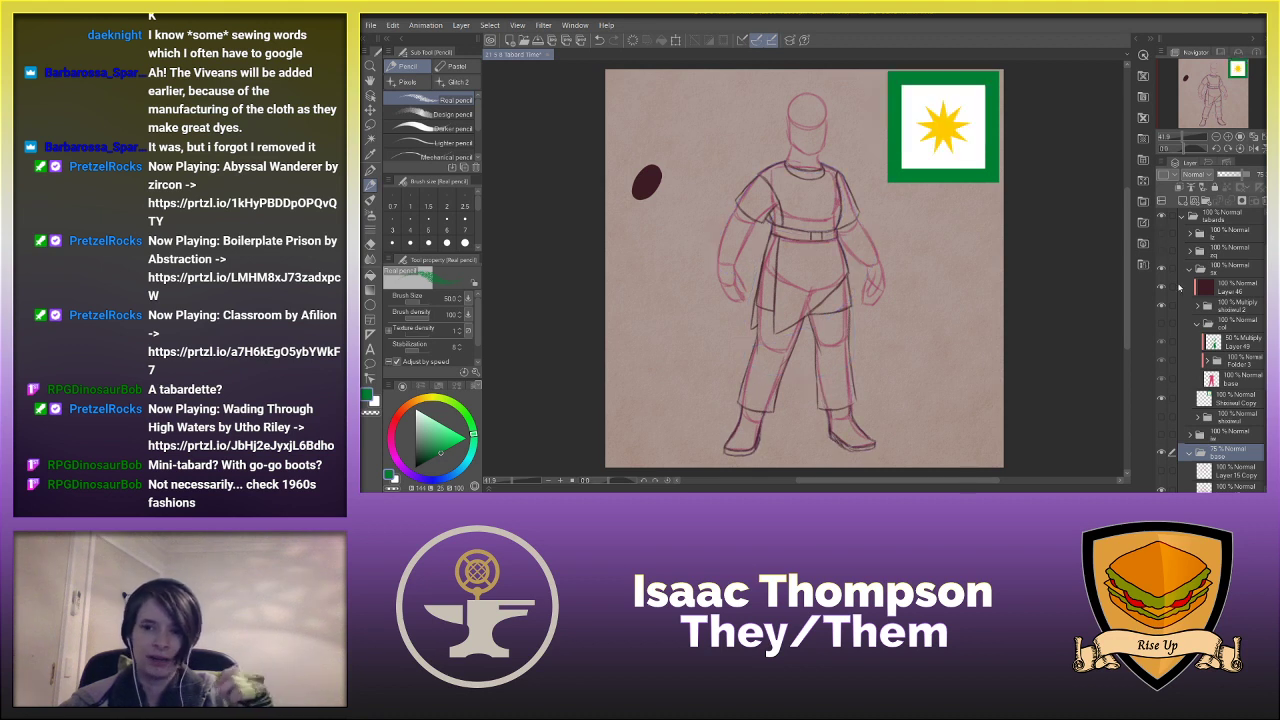
- Recheck the blue-and-black tabard design beneath the green line art, ending with it hidden
scroll(1175, 280, down, 1)
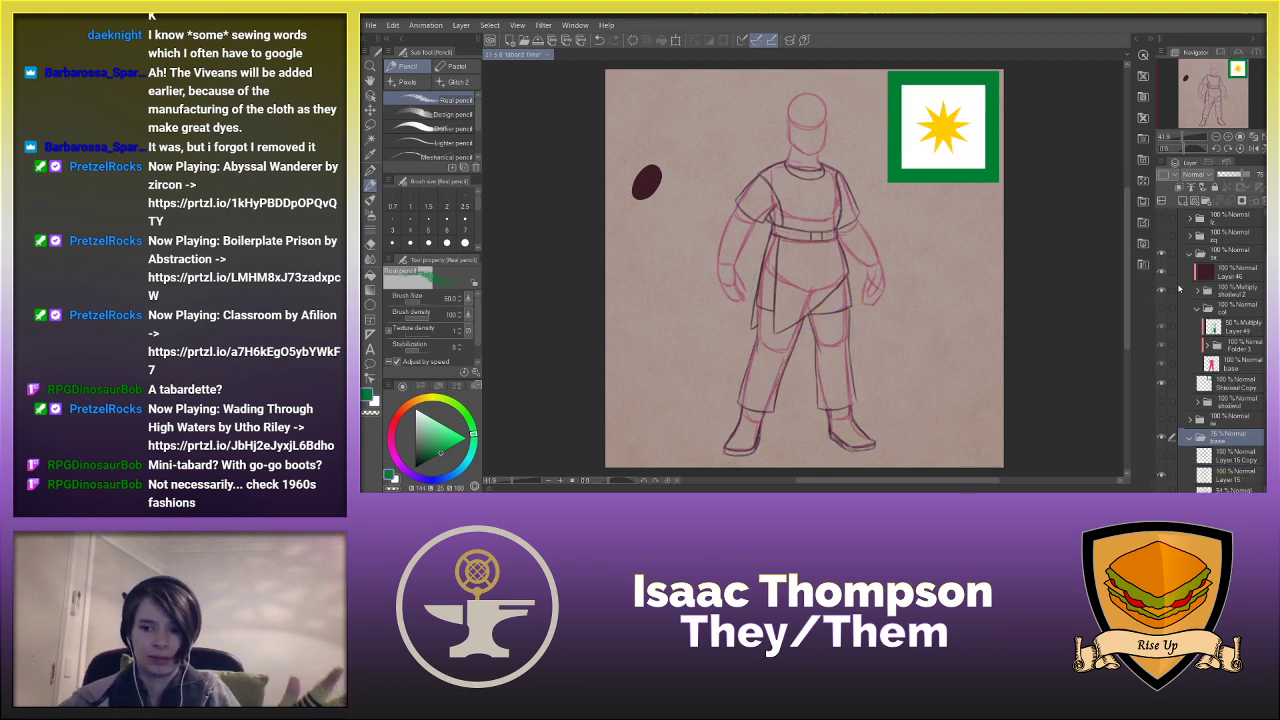
scroll(1178, 288, down, 1)
scroll(1174, 400, down, 2)
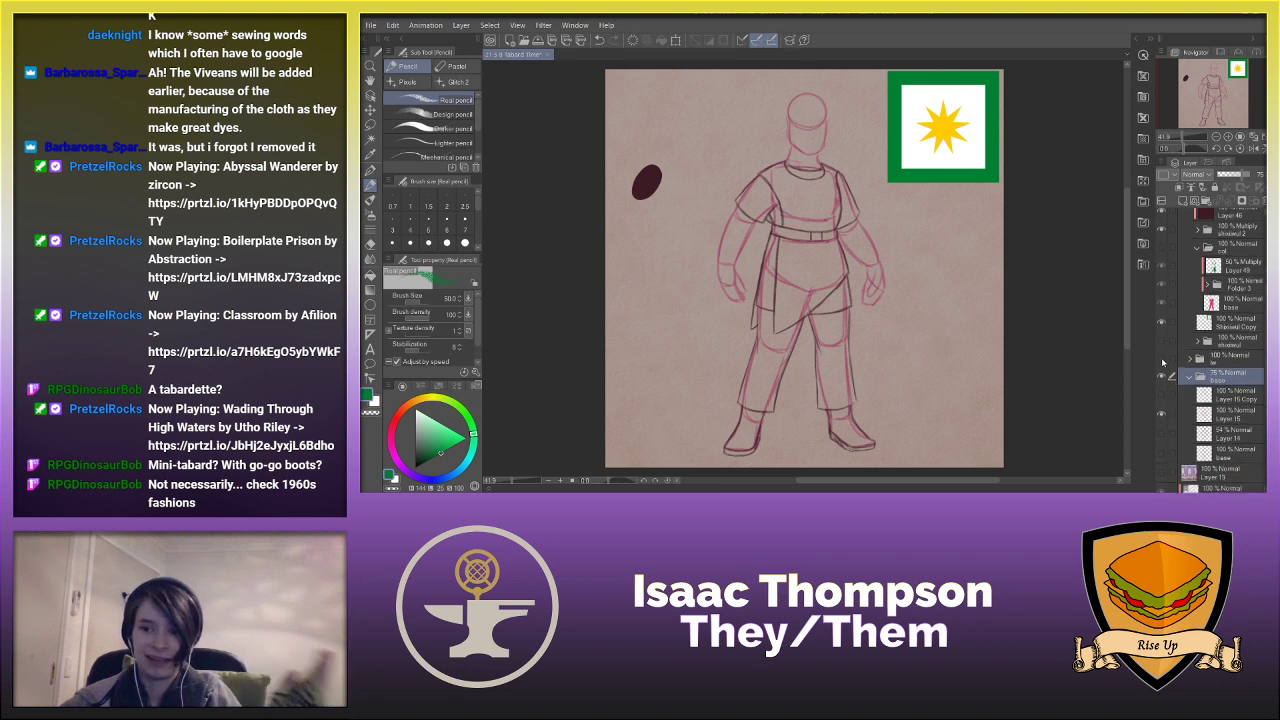
click(1162, 362)
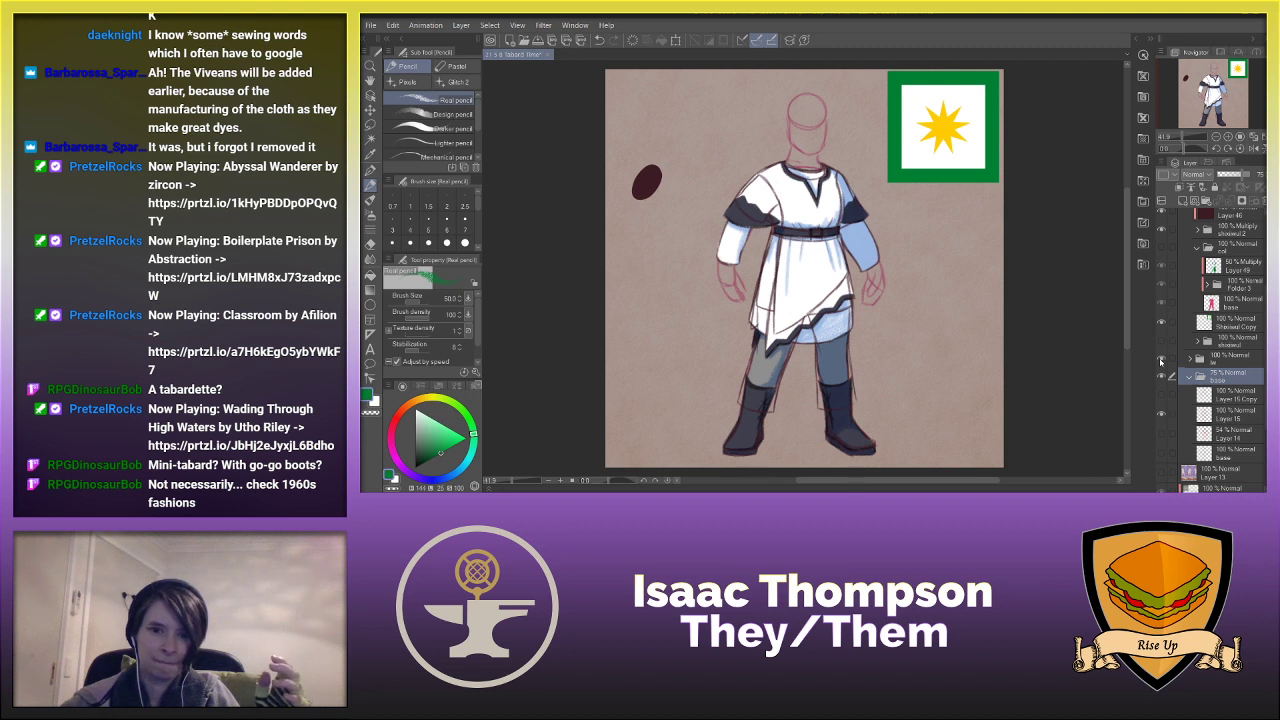
click(1162, 362)
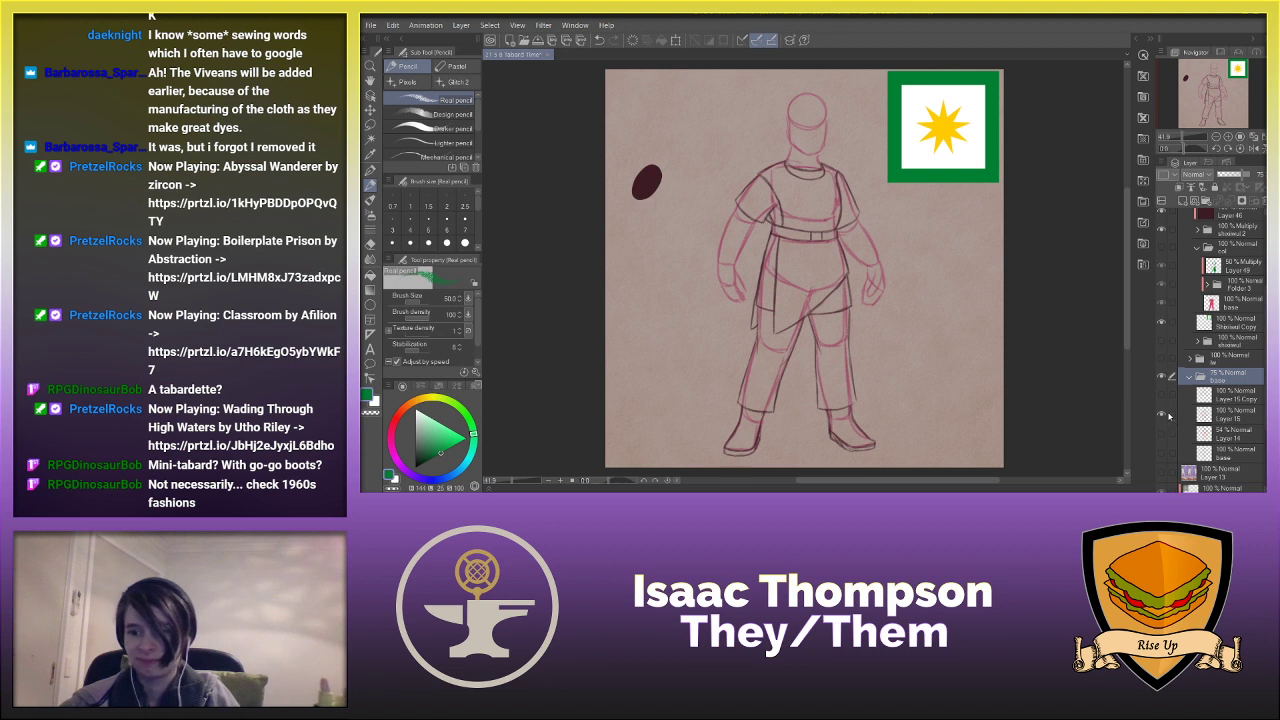
- Swap the visible body sketch to Layer 15 Copy, collapse the base folder and show the green outfit's colour folder
click(1161, 414)
click(1161, 395)
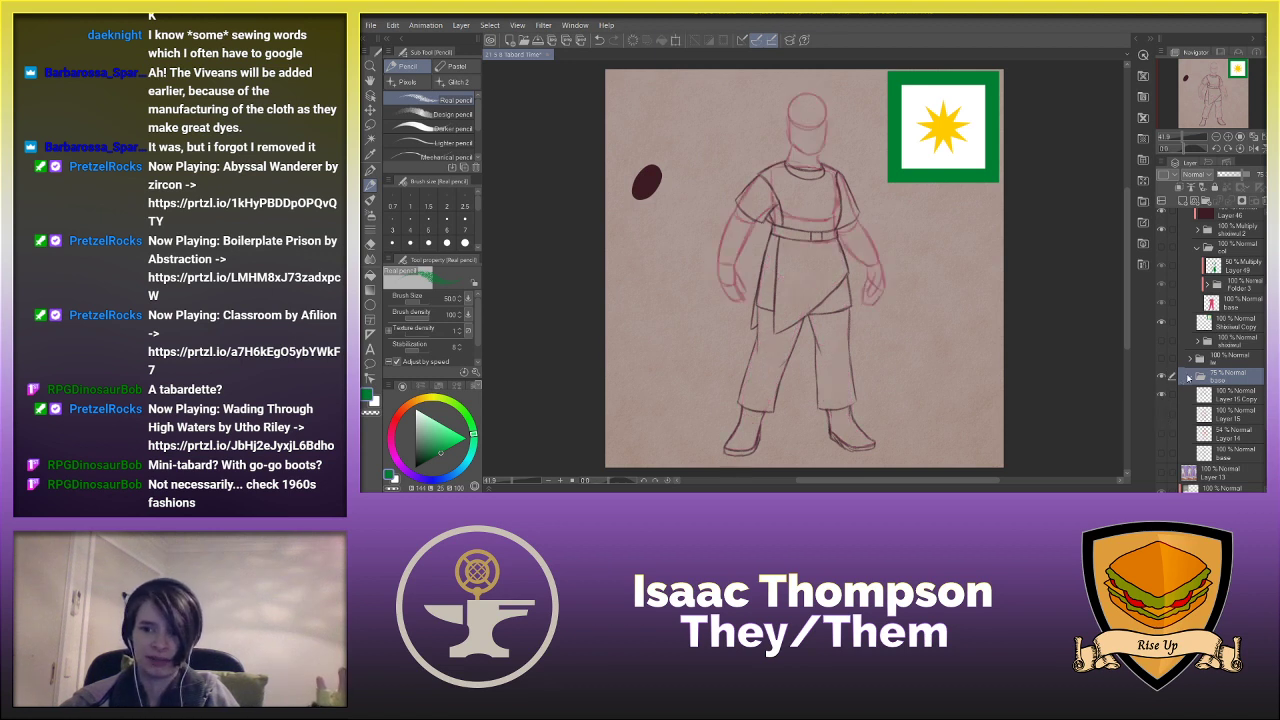
click(1189, 377)
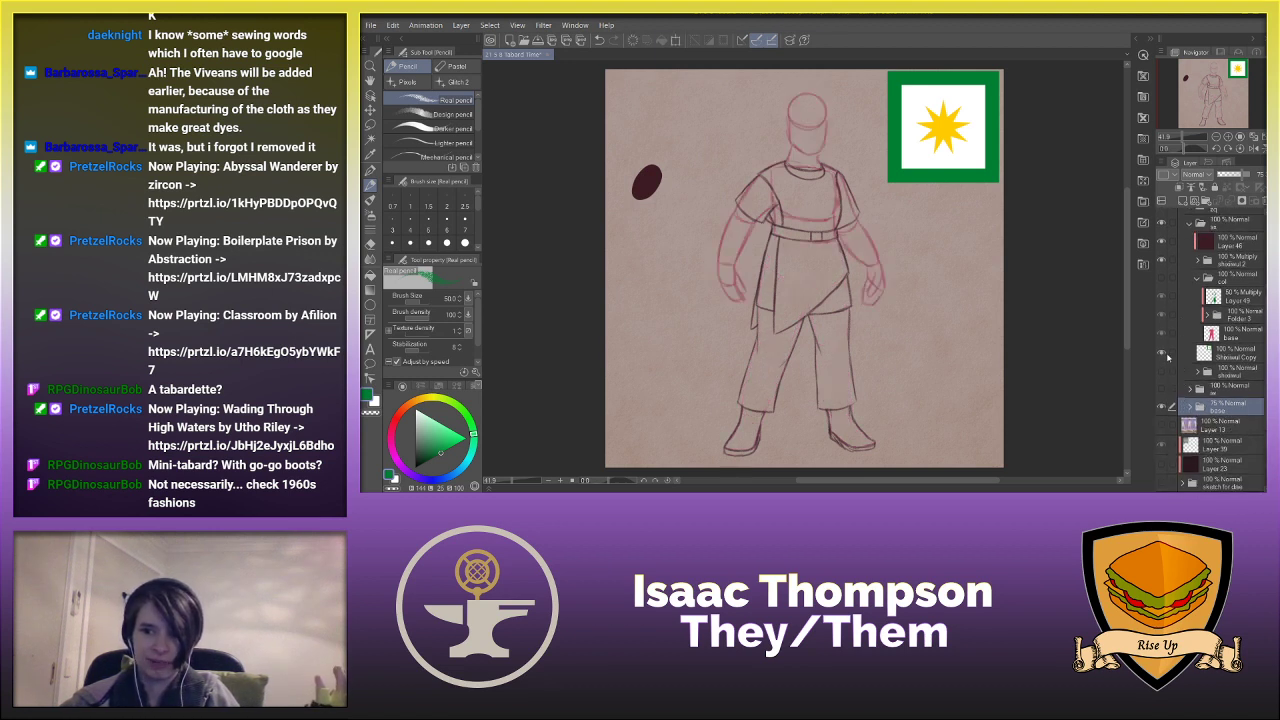
click(1162, 280)
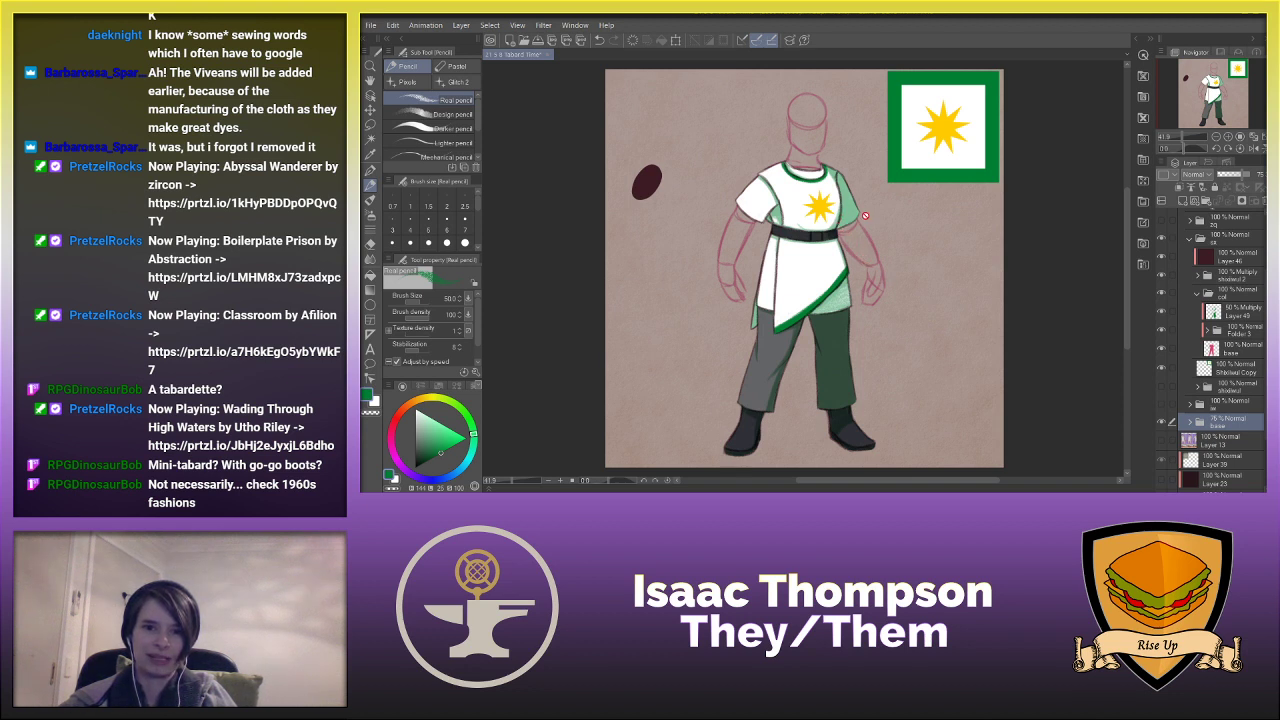
- Compare the coloured green outfit with the other costume designs by toggling their folders' visibility
scroll(1210, 300, up, 2)
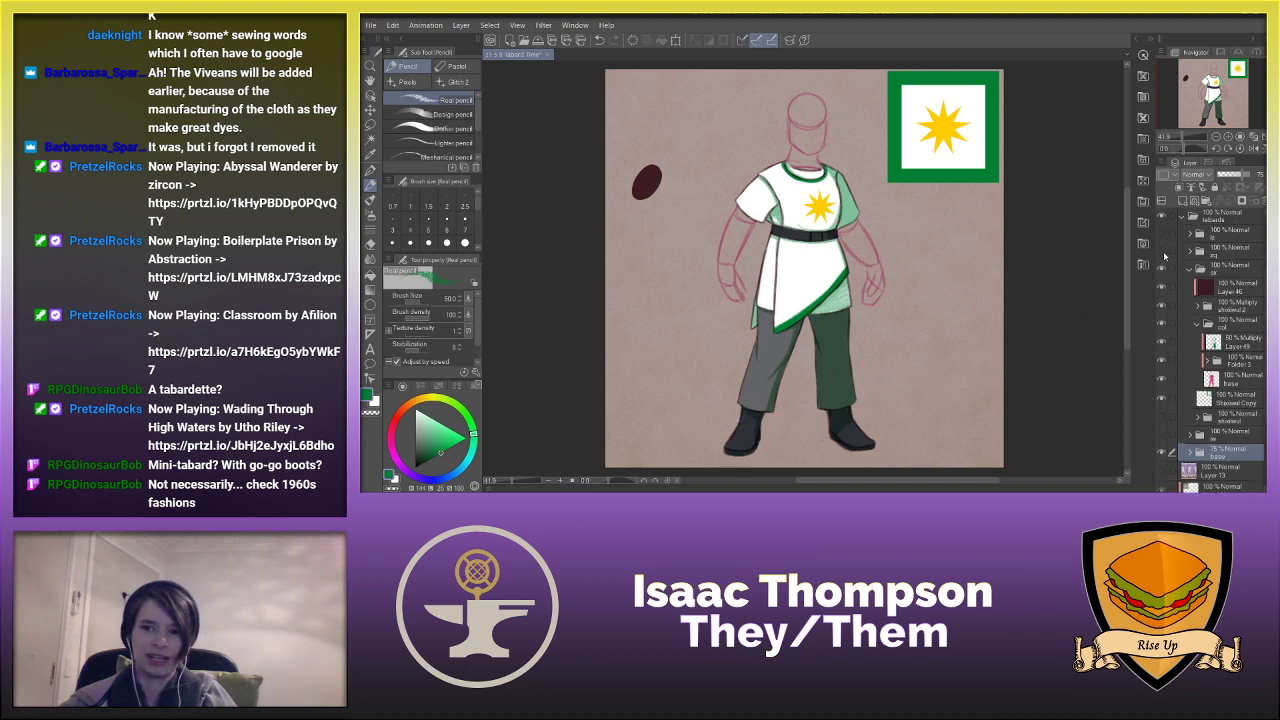
click(1161, 253)
click(1161, 235)
click(1161, 235)
scroll(1187, 347, down, 1)
scroll(1187, 347, down, 1)
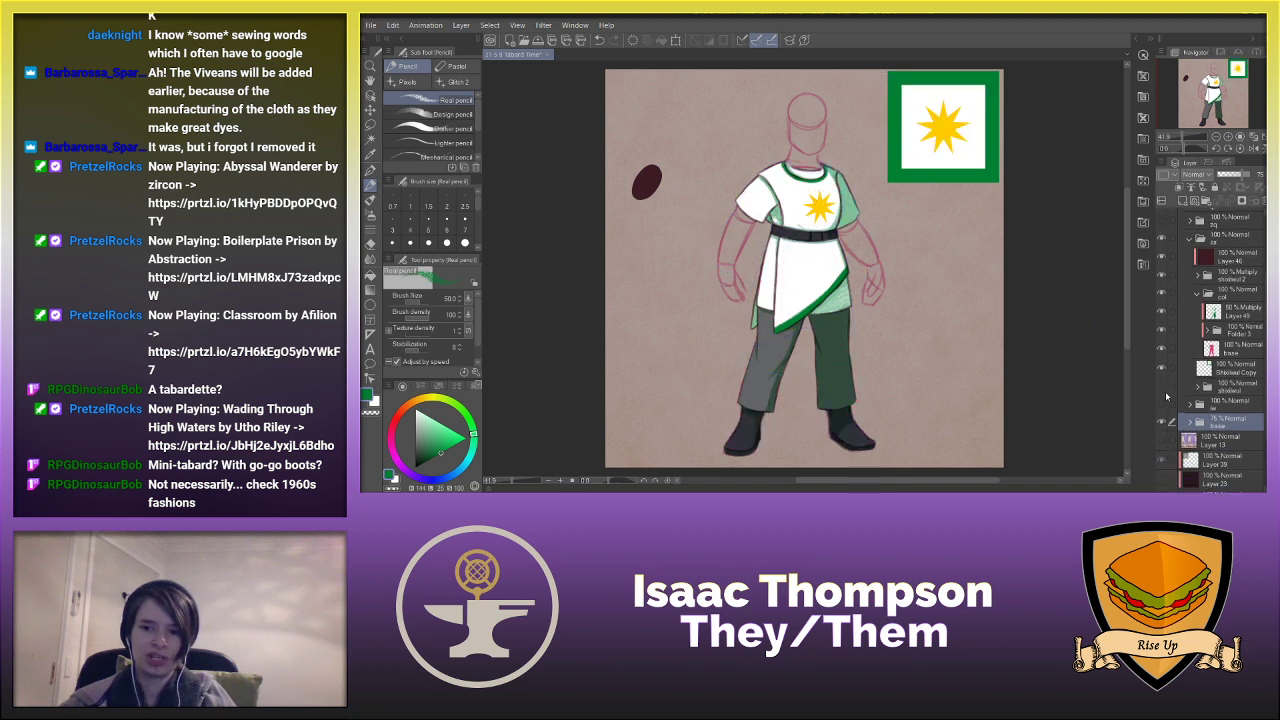
click(1164, 392)
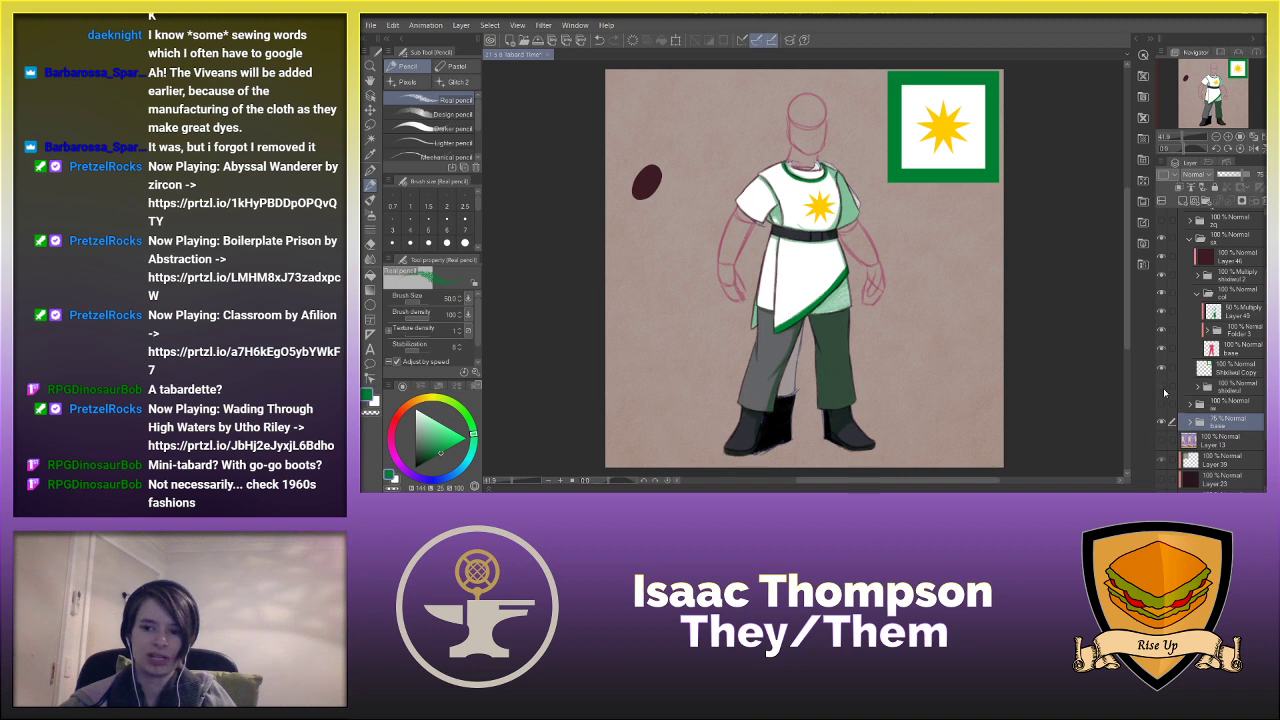
click(1164, 392)
click(1161, 412)
click(1161, 405)
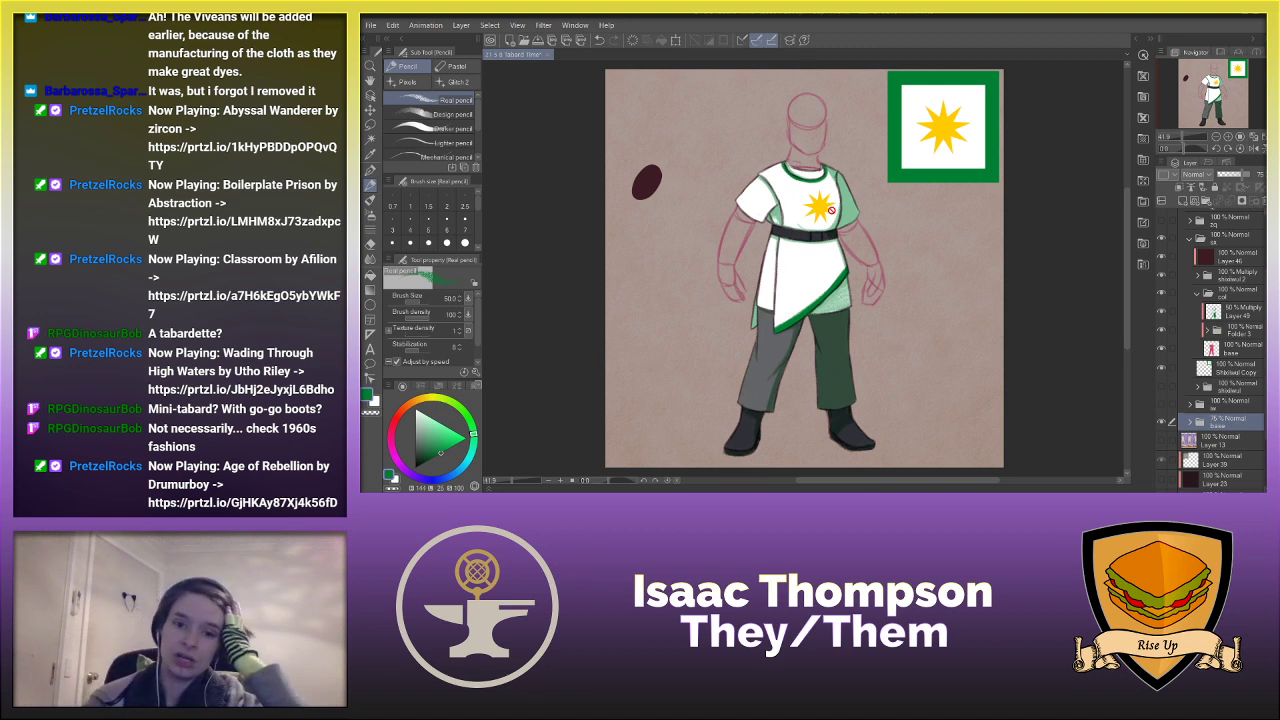
- Collapse the green outfit's colour folder and its outfit folder
click(1198, 293)
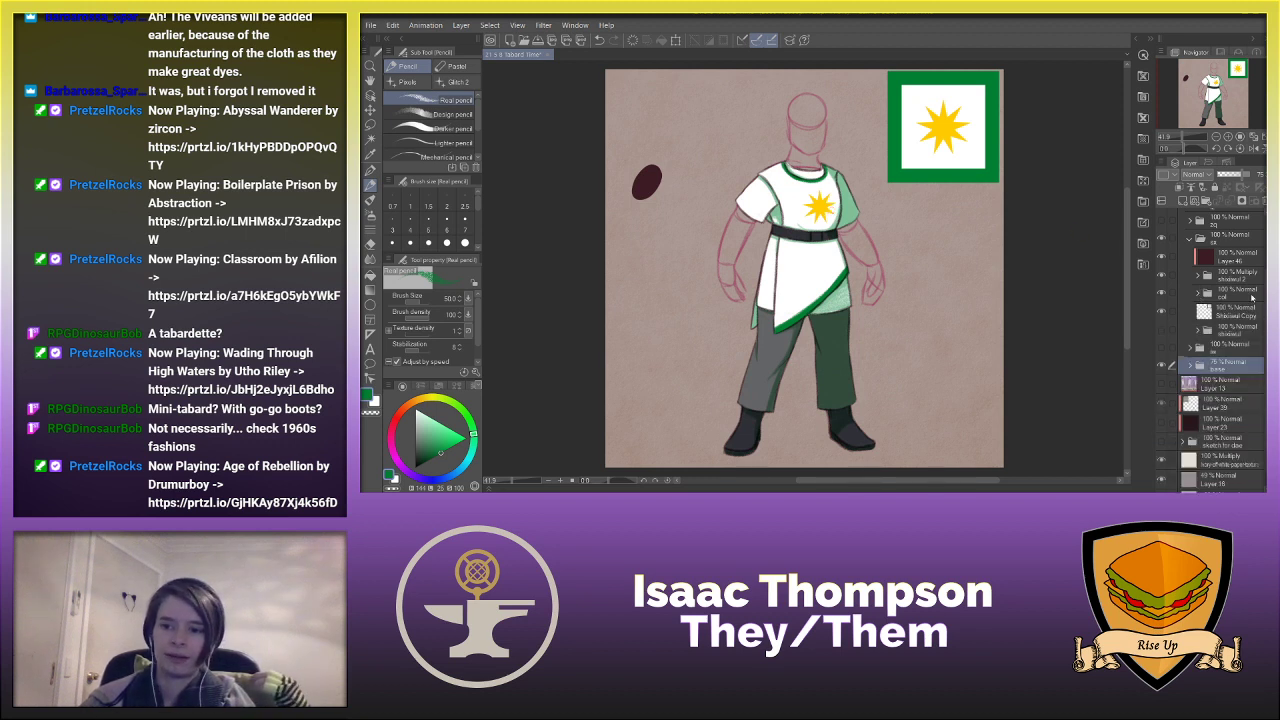
scroll(1248, 263, up, 2)
click(1189, 291)
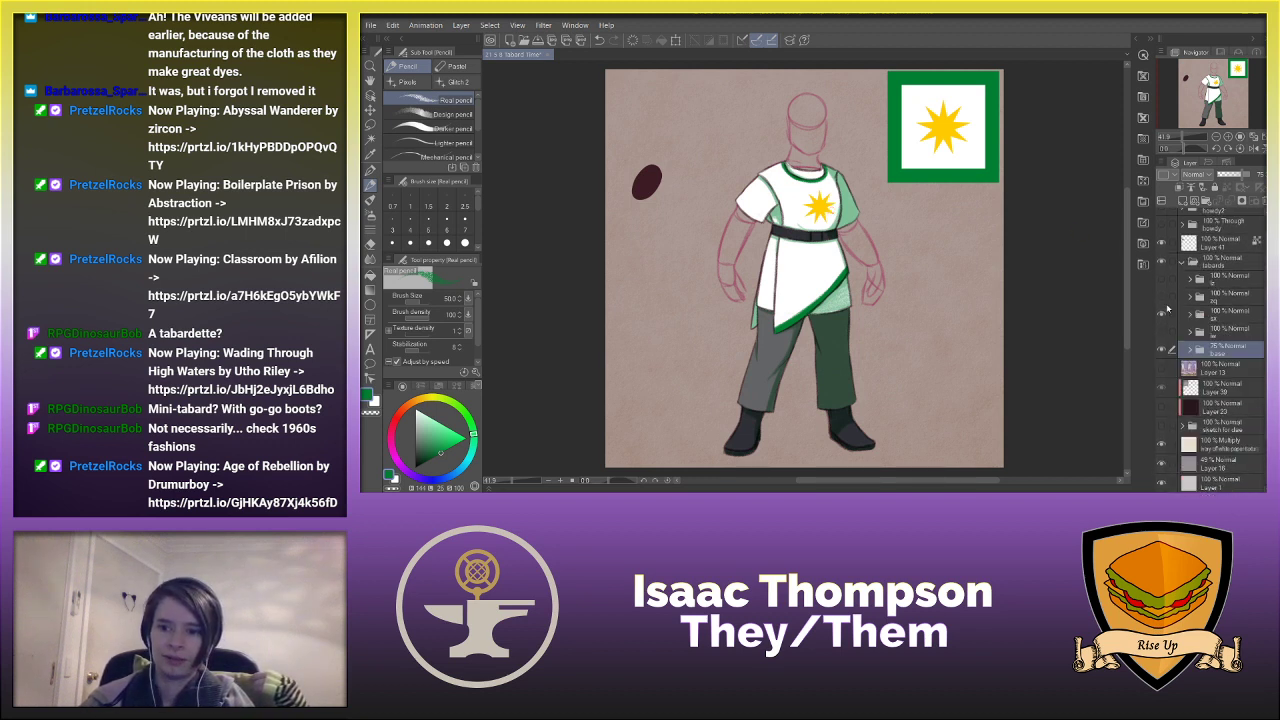
- Hide the green outfit and the base body, and show only the red robe outfit's folder
click(1163, 349)
click(1162, 350)
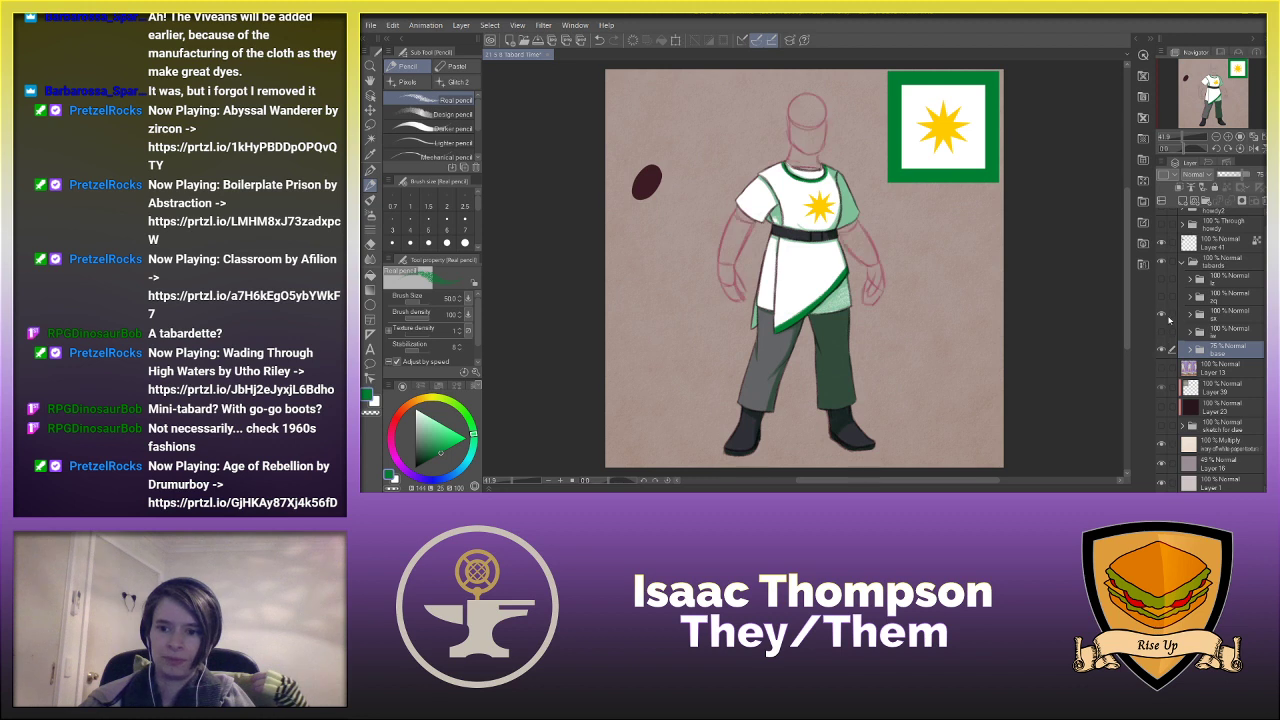
click(1164, 314)
click(1163, 350)
click(1165, 314)
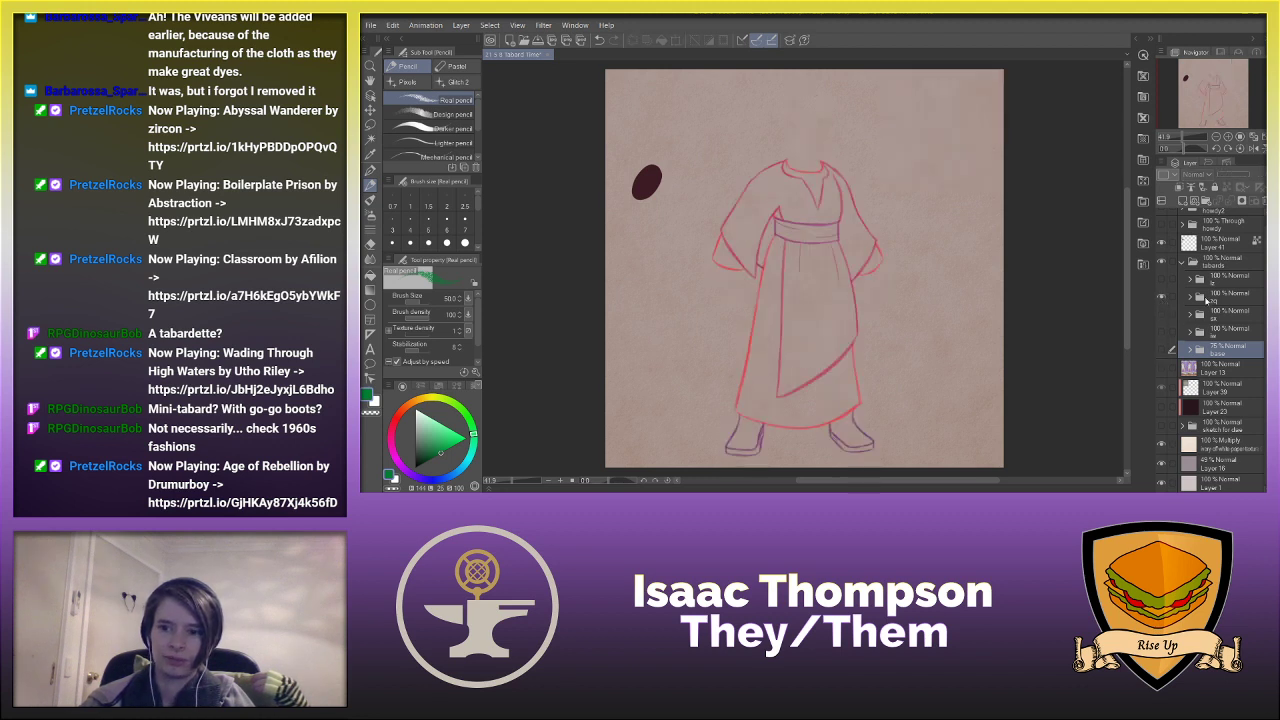
- Recolour the robe's line art with the dark maroon swatch colour using a filled clipping layer above it, and save
click(1191, 297)
click(1220, 318)
click(1182, 201)
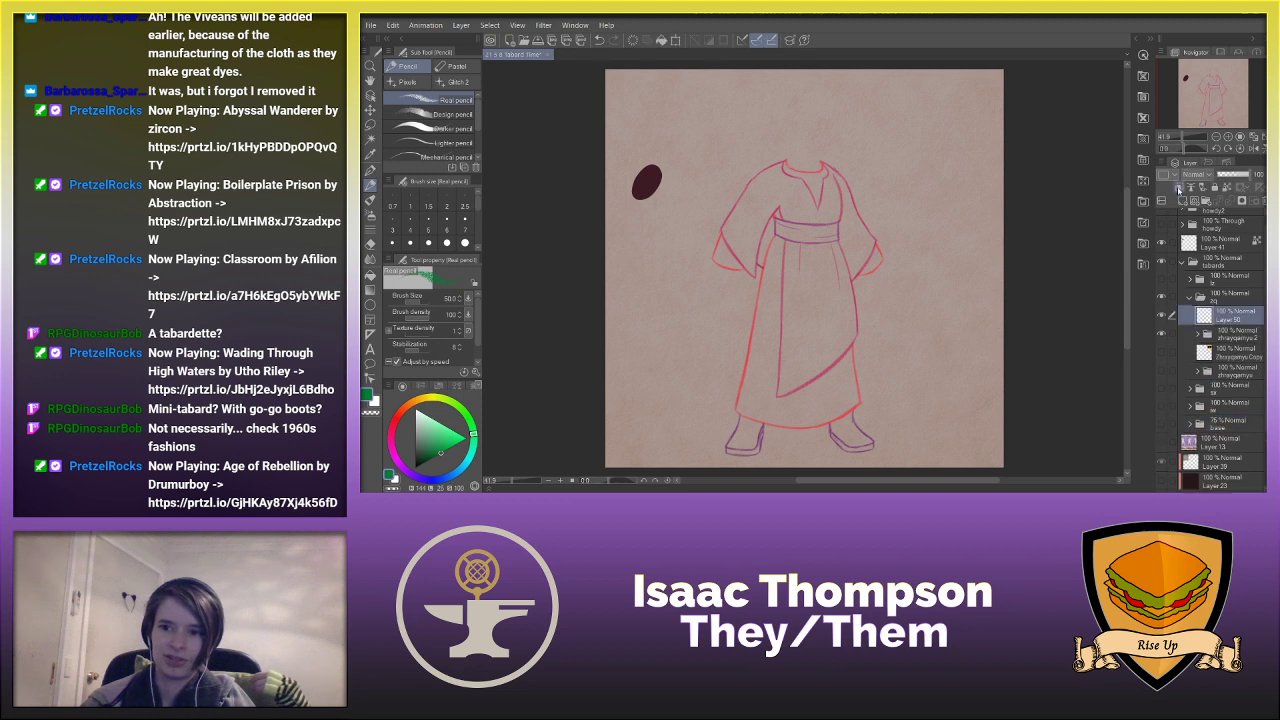
key(g)
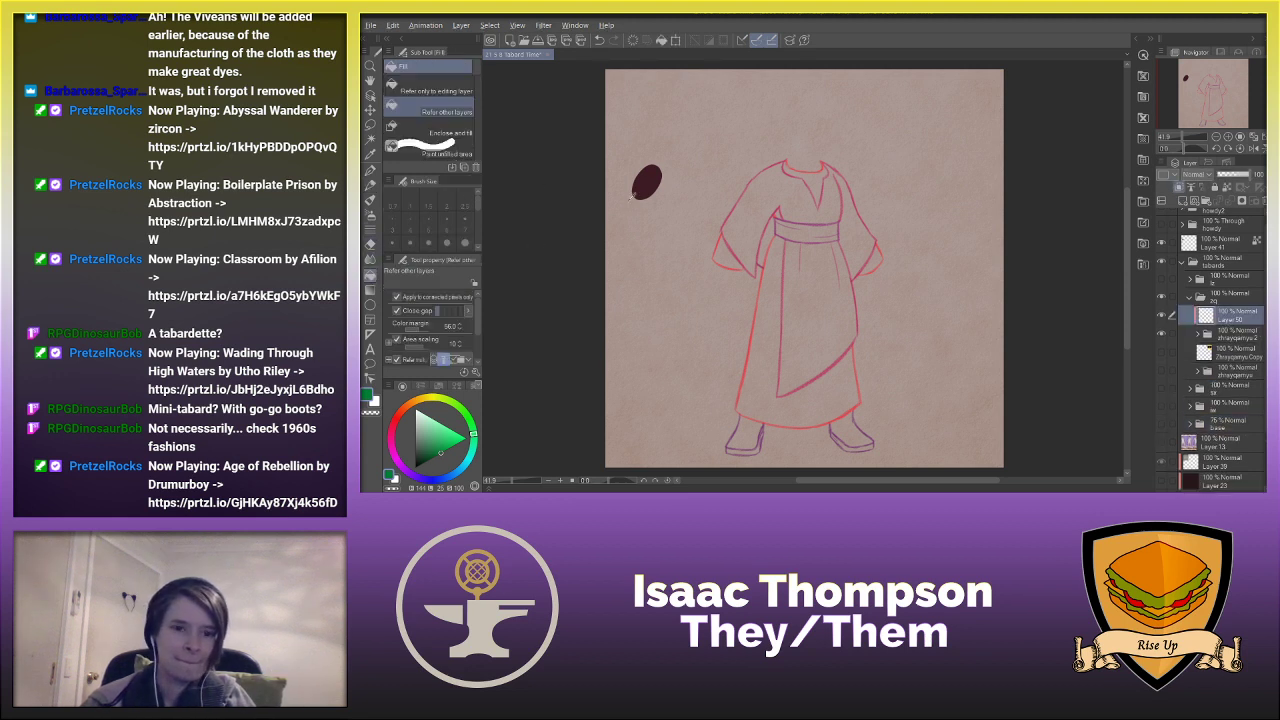
alt+click(648, 183)
click(758, 231)
key(ctrl+s)
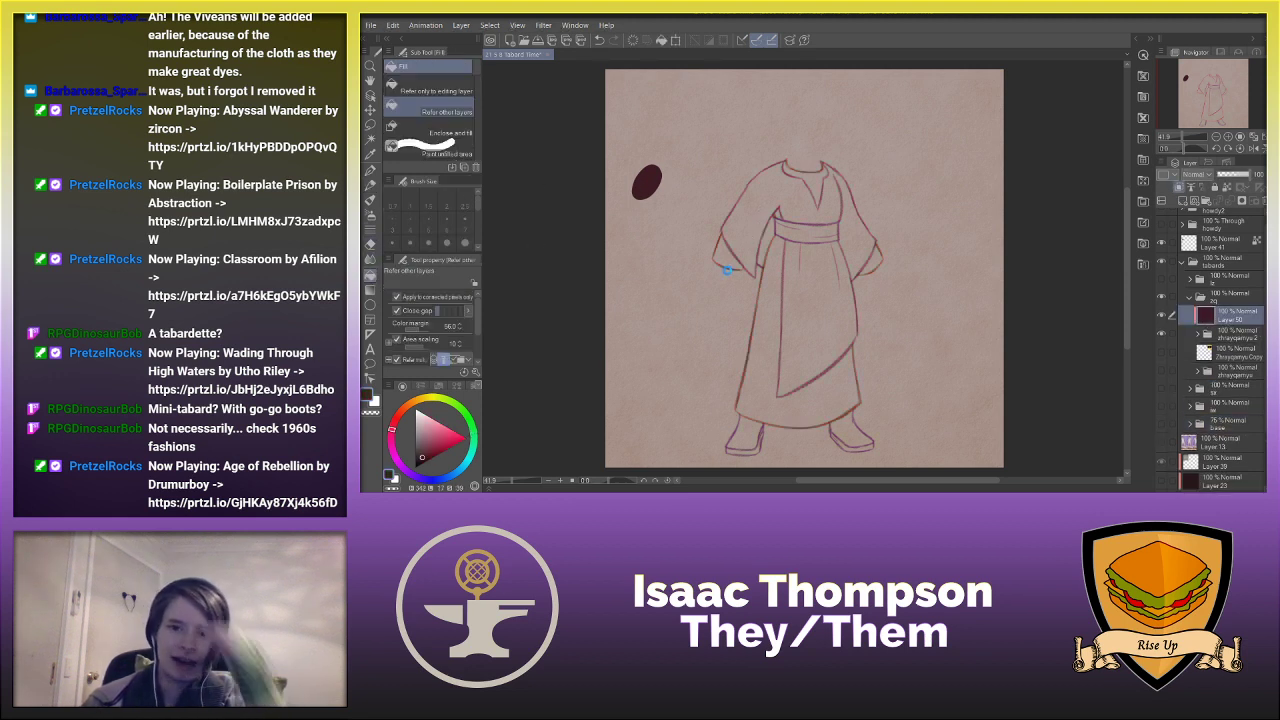
- Show the black-and-yellow star flag layer and add a folder named col above it containing a new layer named base
click(1162, 353)
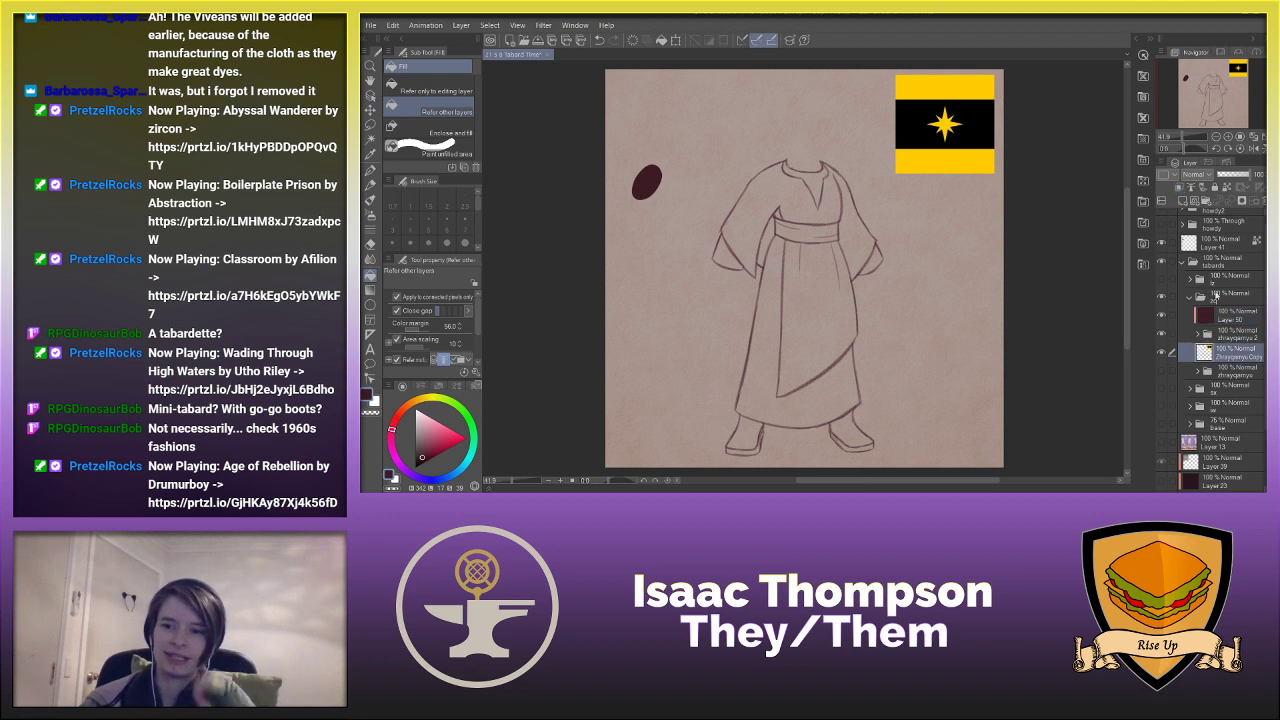
click(1208, 348)
click(1206, 202)
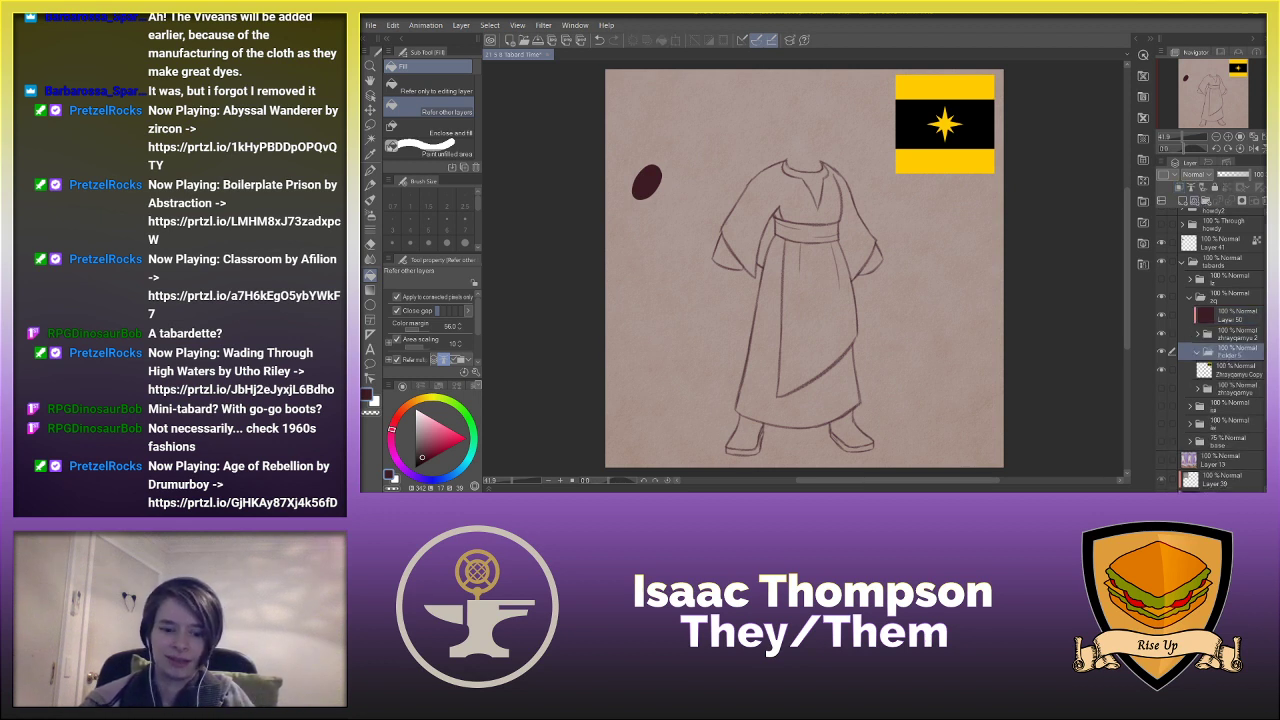
text(col)
click(1182, 201)
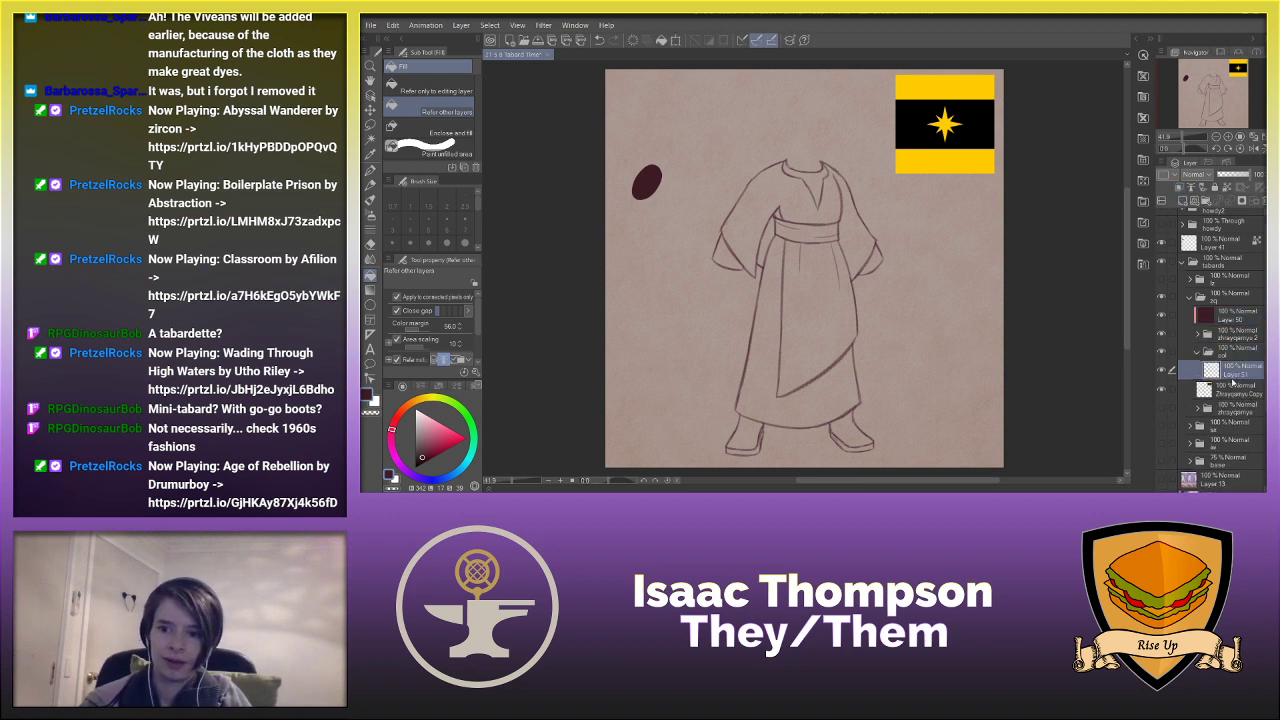
- Paint bright green with the G-pen at size 100 inside the robe's collar, sleeves, skirt edges and one shoe
click(370, 188)
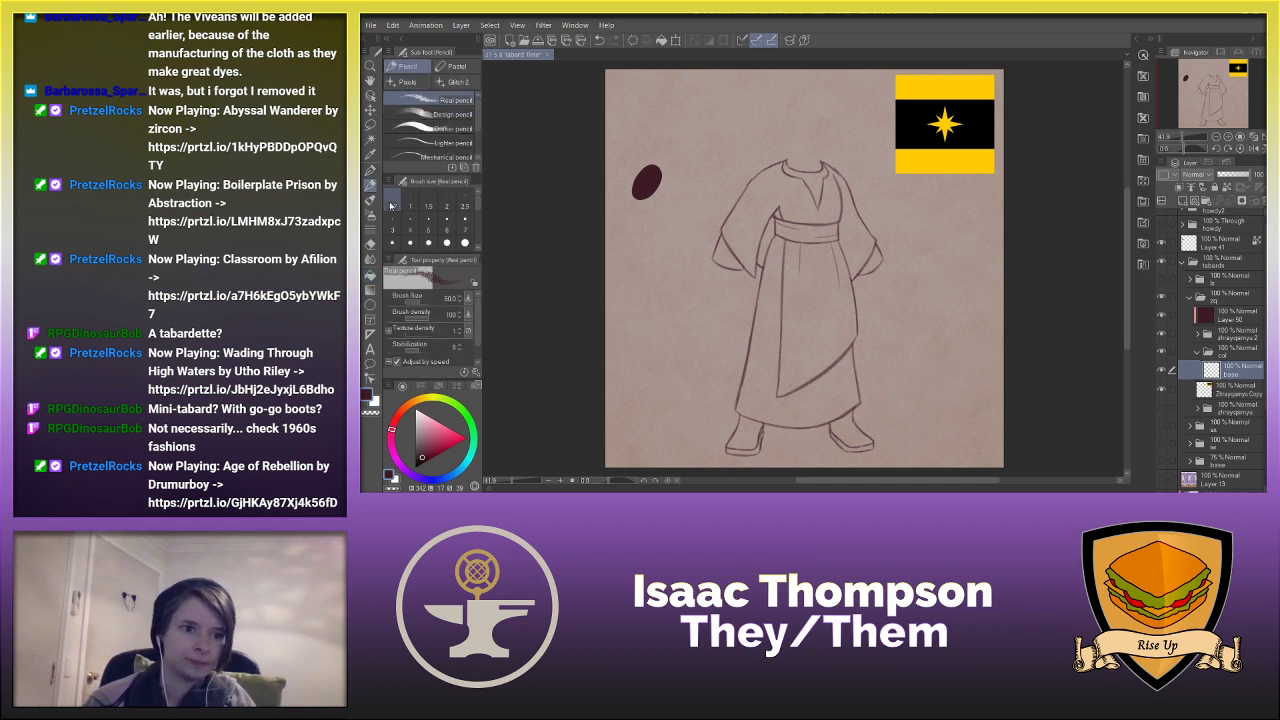
click(461, 414)
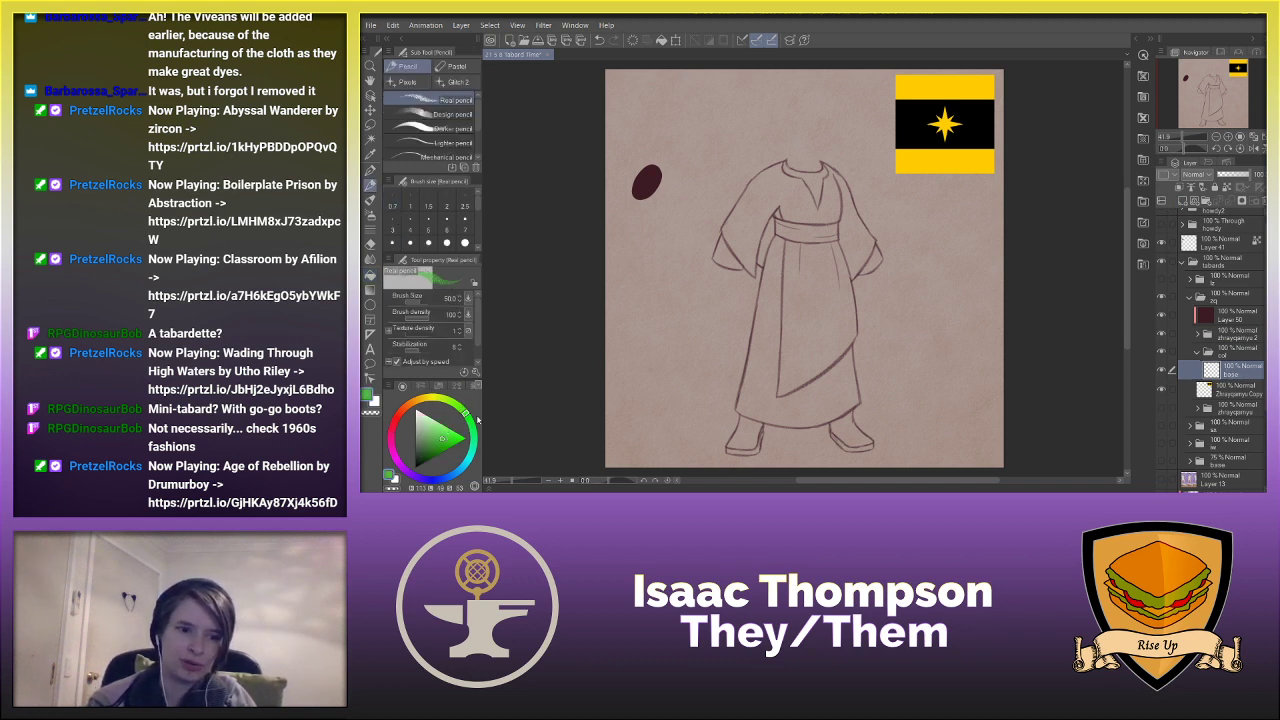
scroll(772, 462, up, 5)
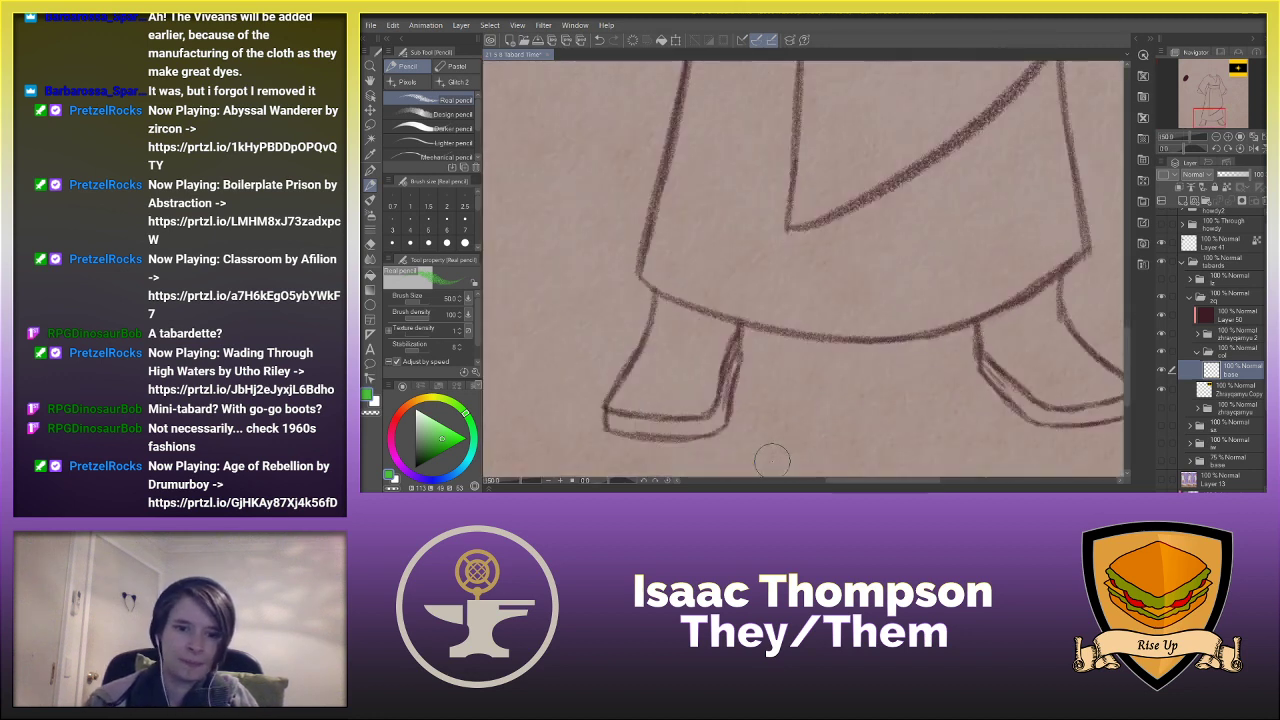
key(ctrl+minus)
key(ctrl+minus)
key(ctrl+minus)
key(ctrl+minus)
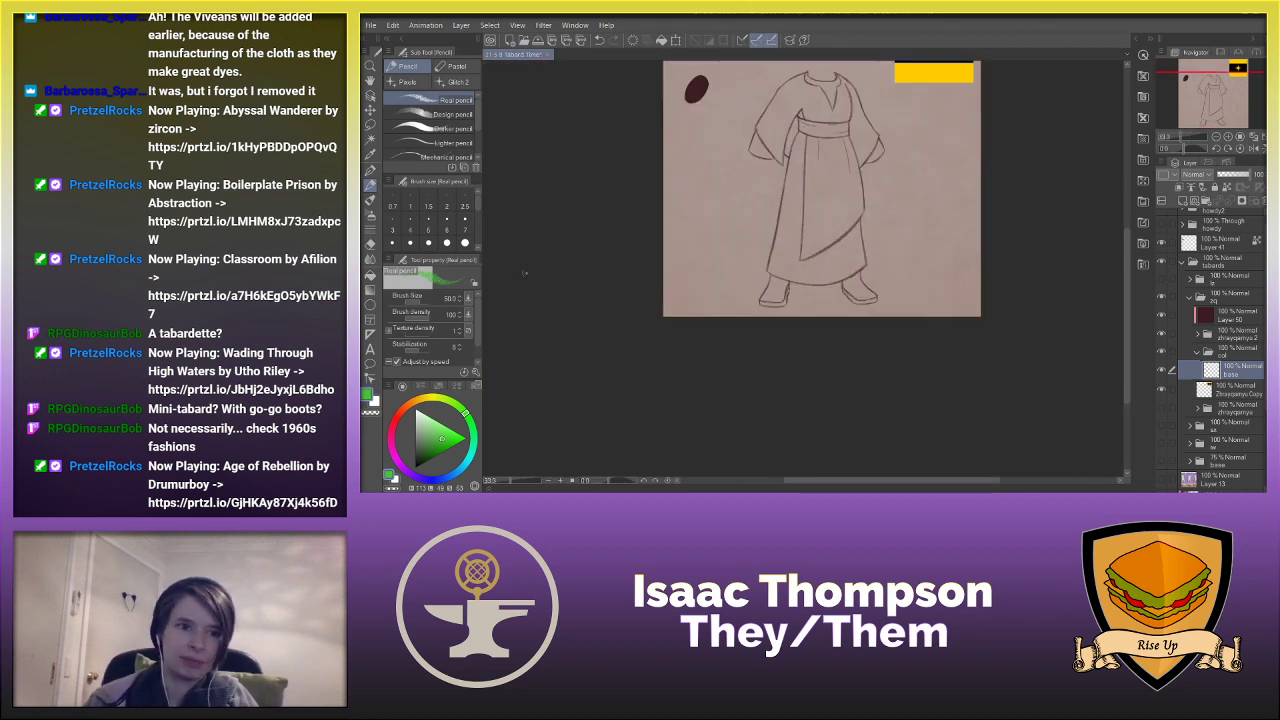
click(371, 171)
drag(1128, 258, 1128, 229)
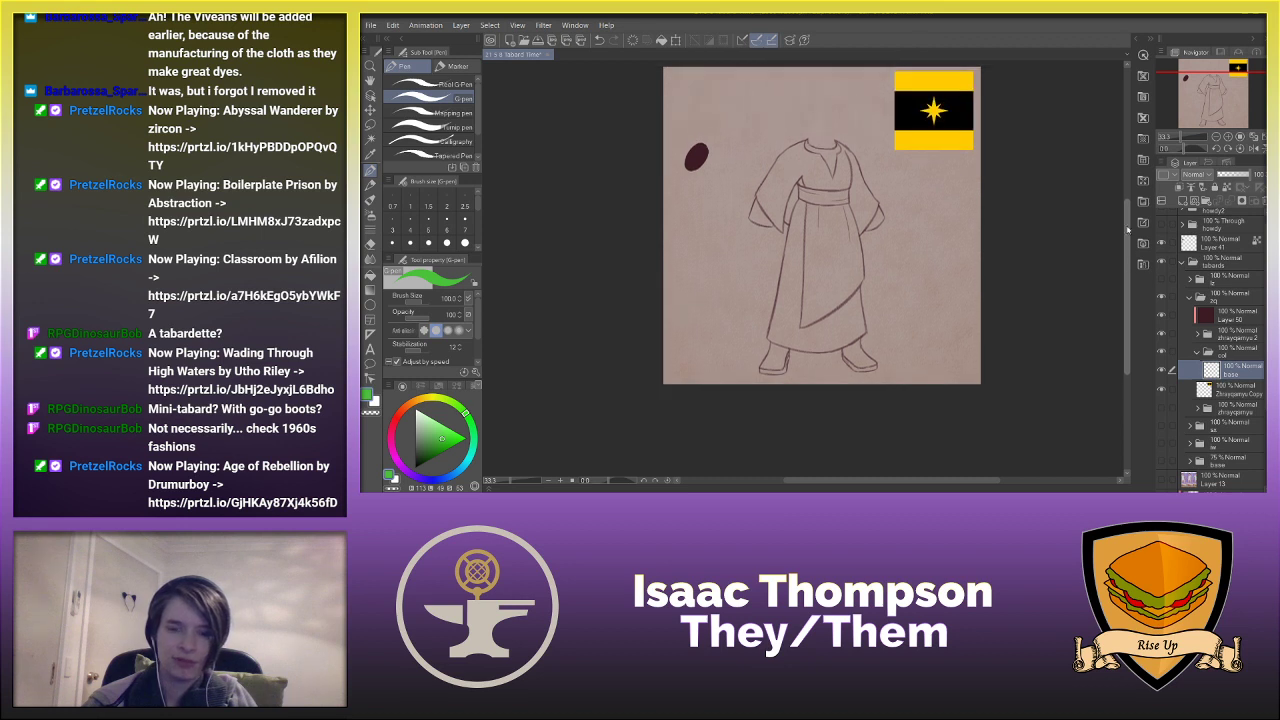
mouse_move(778, 212)
mouse_down()
mouse_move(800, 228)
mouse_move(755, 212)
mouse_move(792, 156)
mouse_move(836, 150)
mouse_move(873, 208)
mouse_move(846, 258)
mouse_move(851, 236)
mouse_move(846, 293)
mouse_up()
mouse_move(798, 230)
mouse_down()
mouse_move(772, 366)
mouse_move(836, 340)
mouse_up()
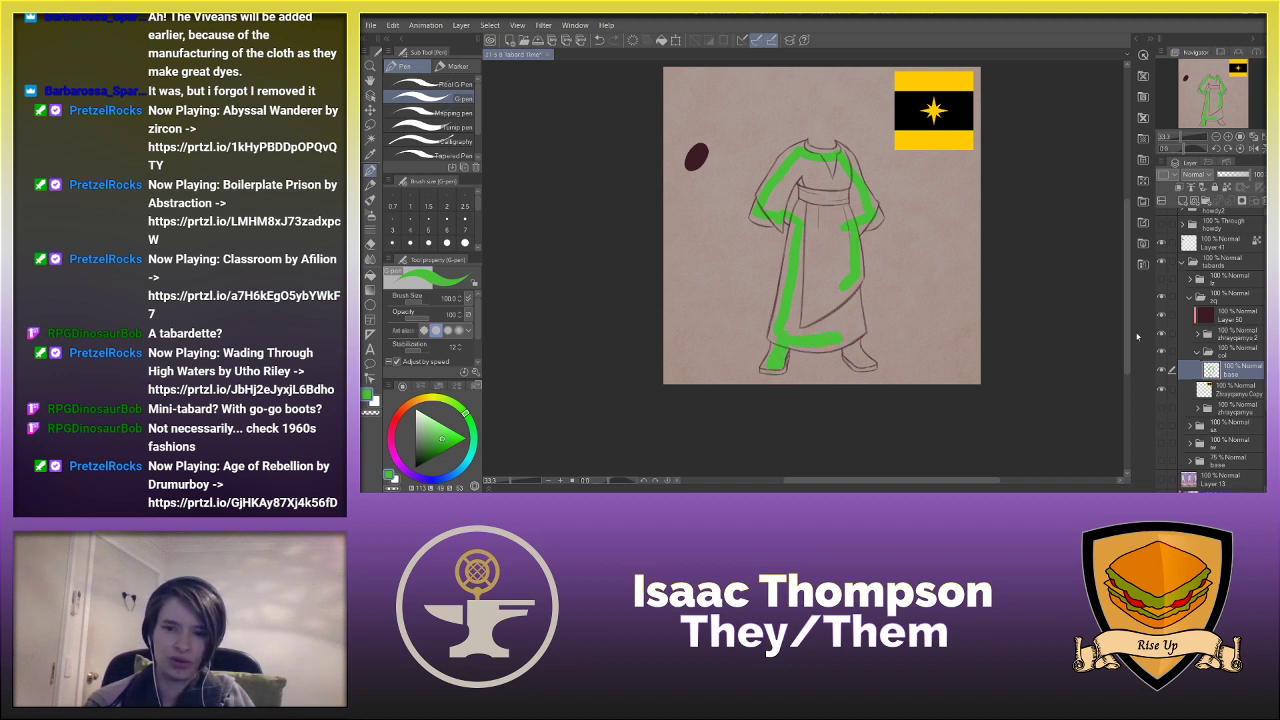
- Paint the second shoe and the remaining skirt edge green, and fill the robe's interior with the Refer other layers fill
click(1161, 280)
click(1162, 280)
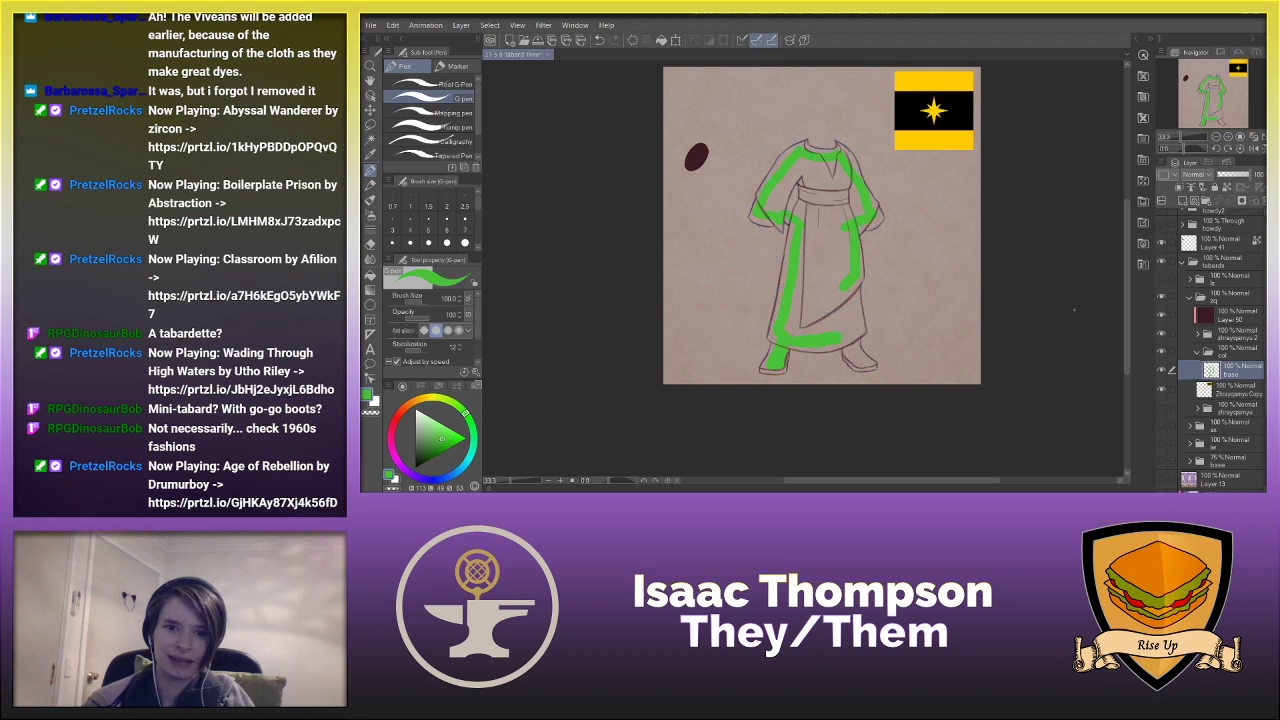
drag(846, 340, 866, 370)
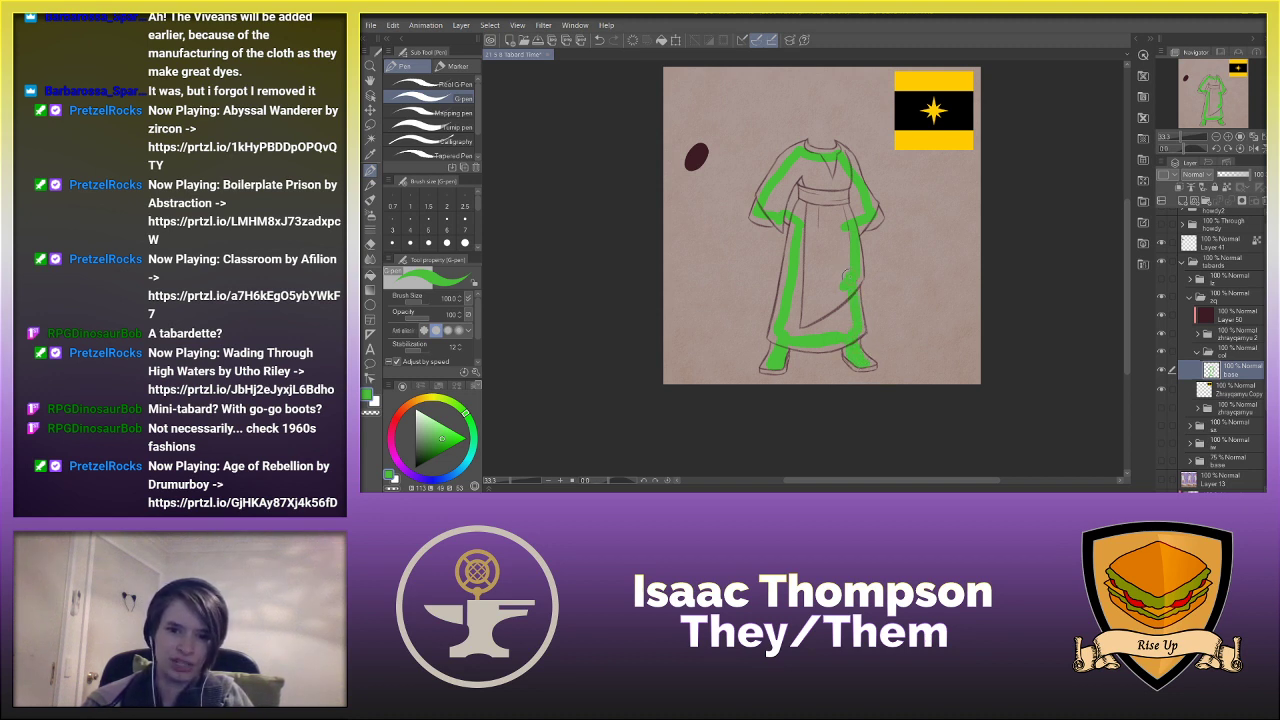
click(375, 276)
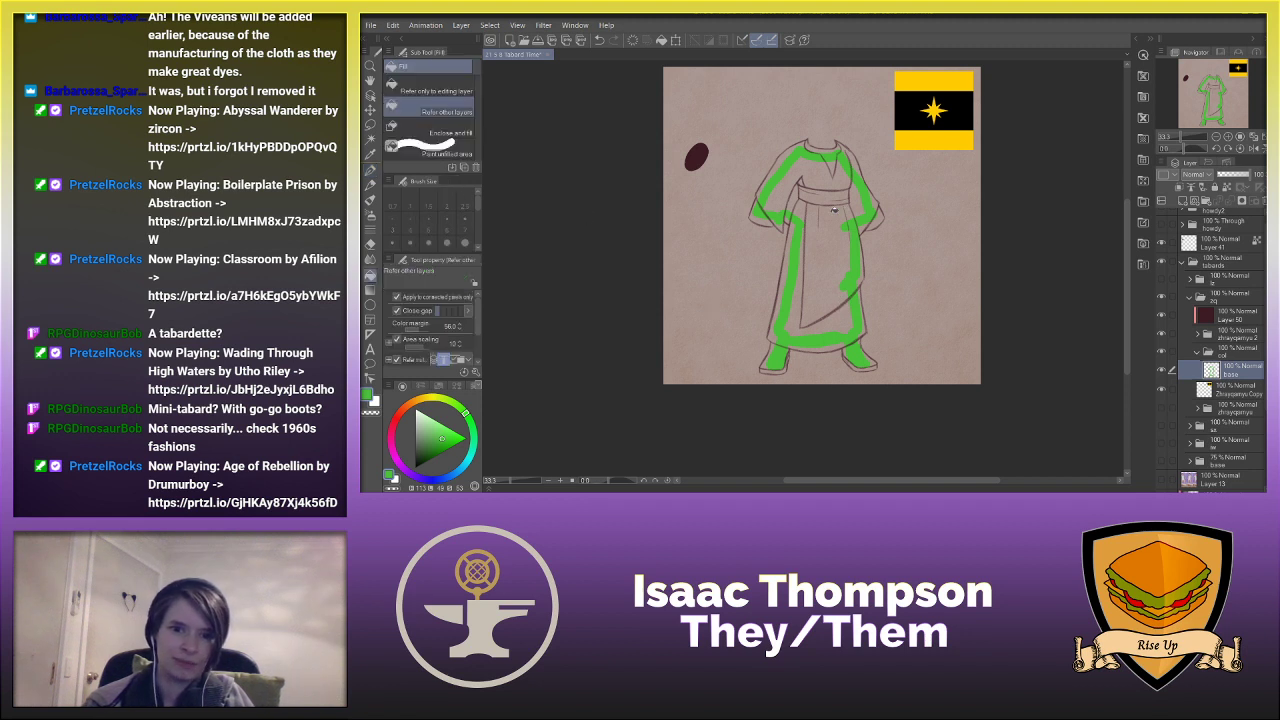
click(834, 209)
- Fill the first shoe, the adjacent skirt corner and the hem with green up to the line art, using the Real pencil at size 30
scroll(789, 368, up, 5)
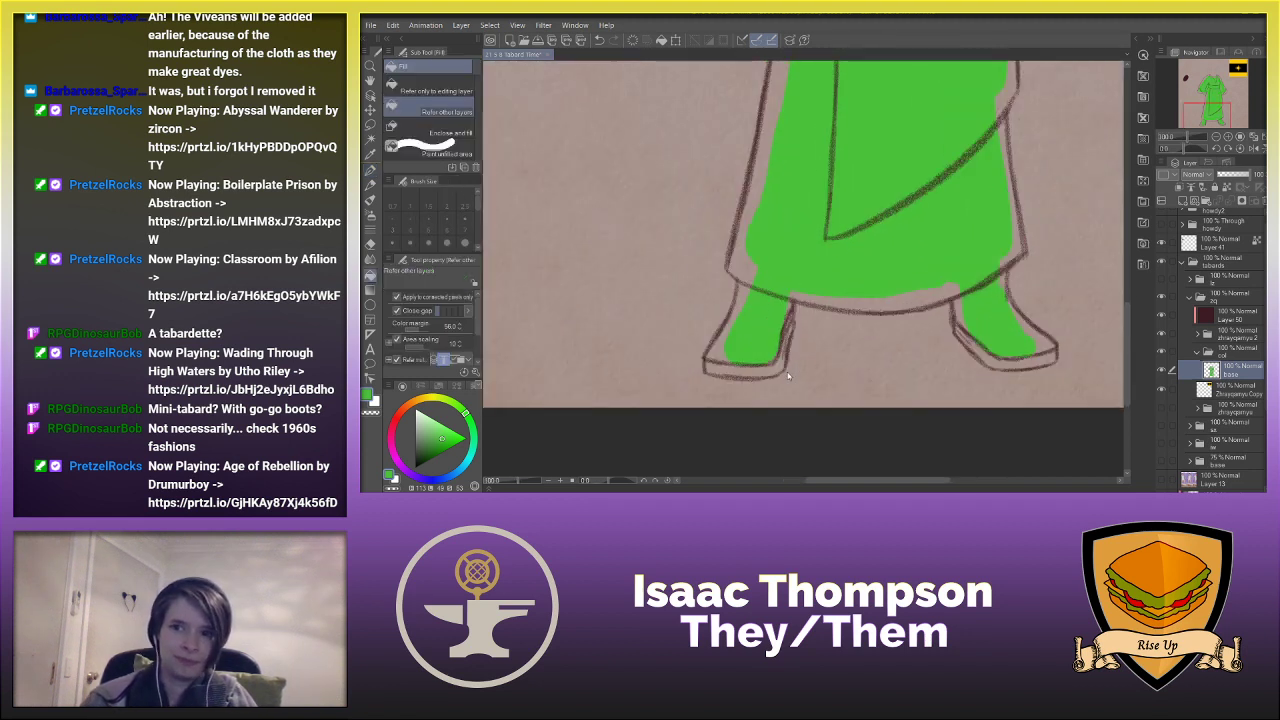
key(p)
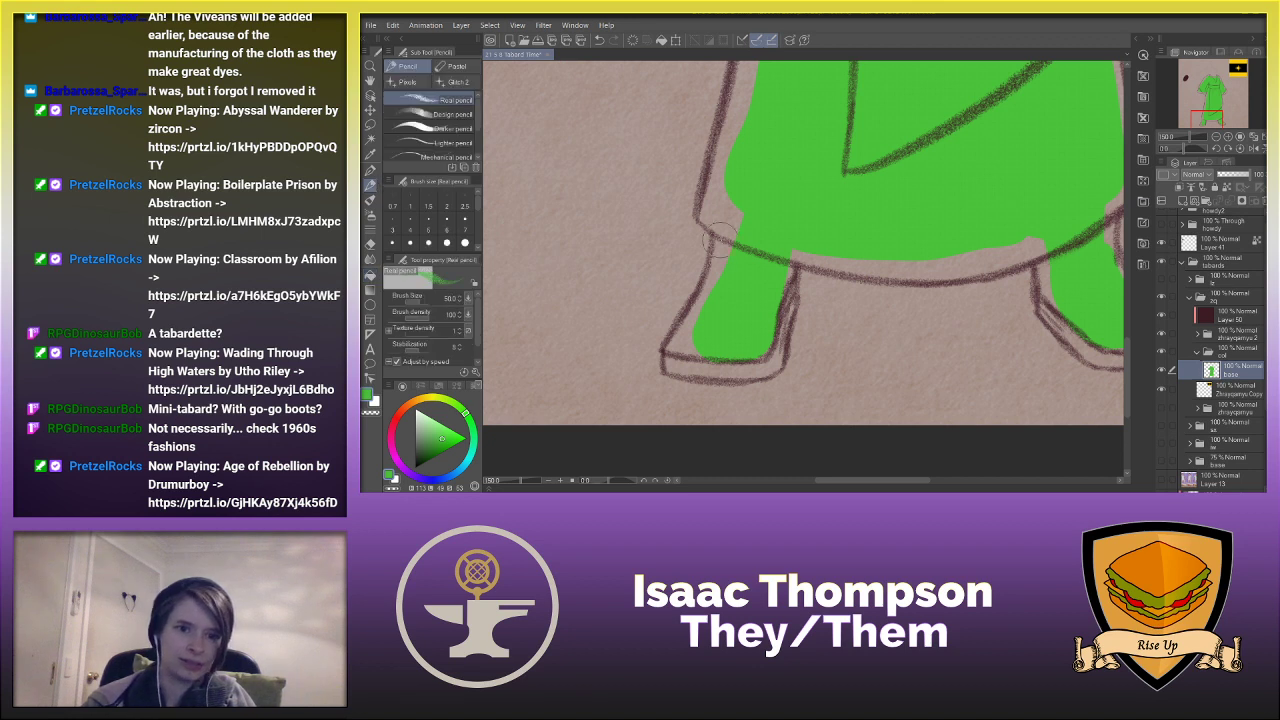
mouse_move(725, 242)
mouse_down()
mouse_move(696, 322)
mouse_move(726, 268)
mouse_move(681, 347)
mouse_move(706, 325)
mouse_move(703, 311)
mouse_move(668, 350)
mouse_move(673, 364)
mouse_move(766, 375)
mouse_move(787, 305)
mouse_up()
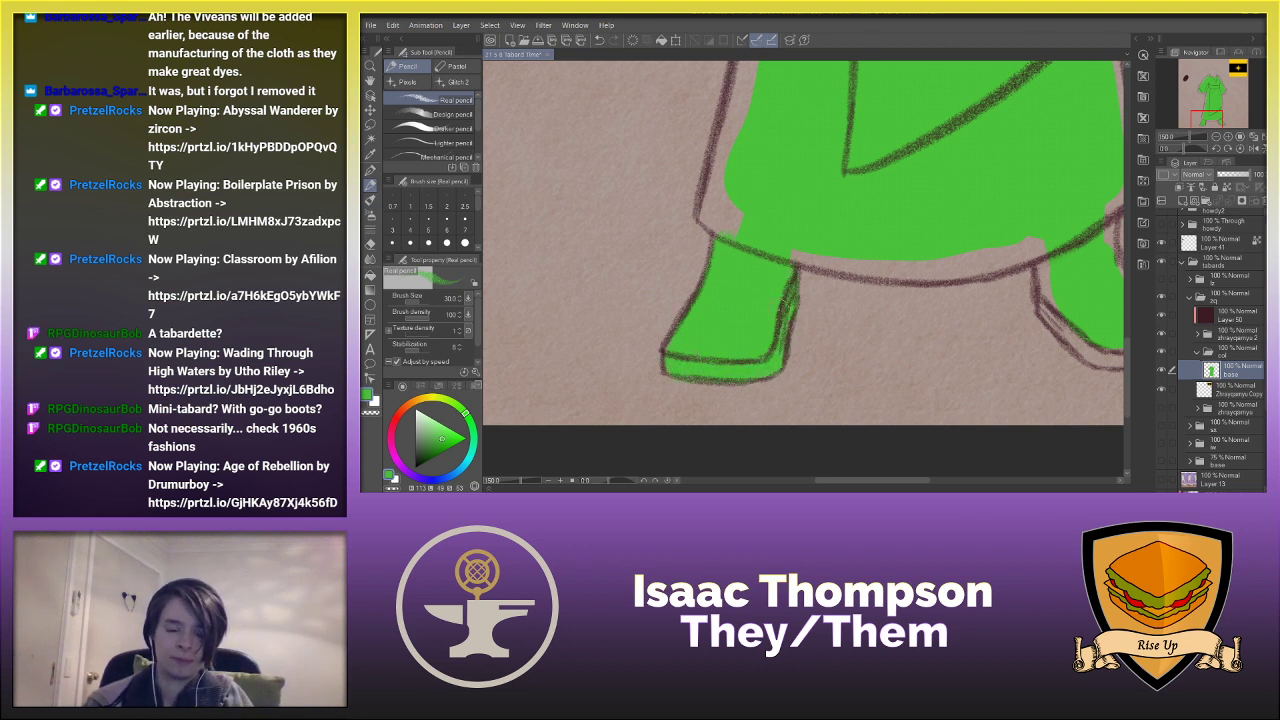
mouse_move(718, 222)
mouse_down()
mouse_move(706, 212)
mouse_move(721, 165)
mouse_up()
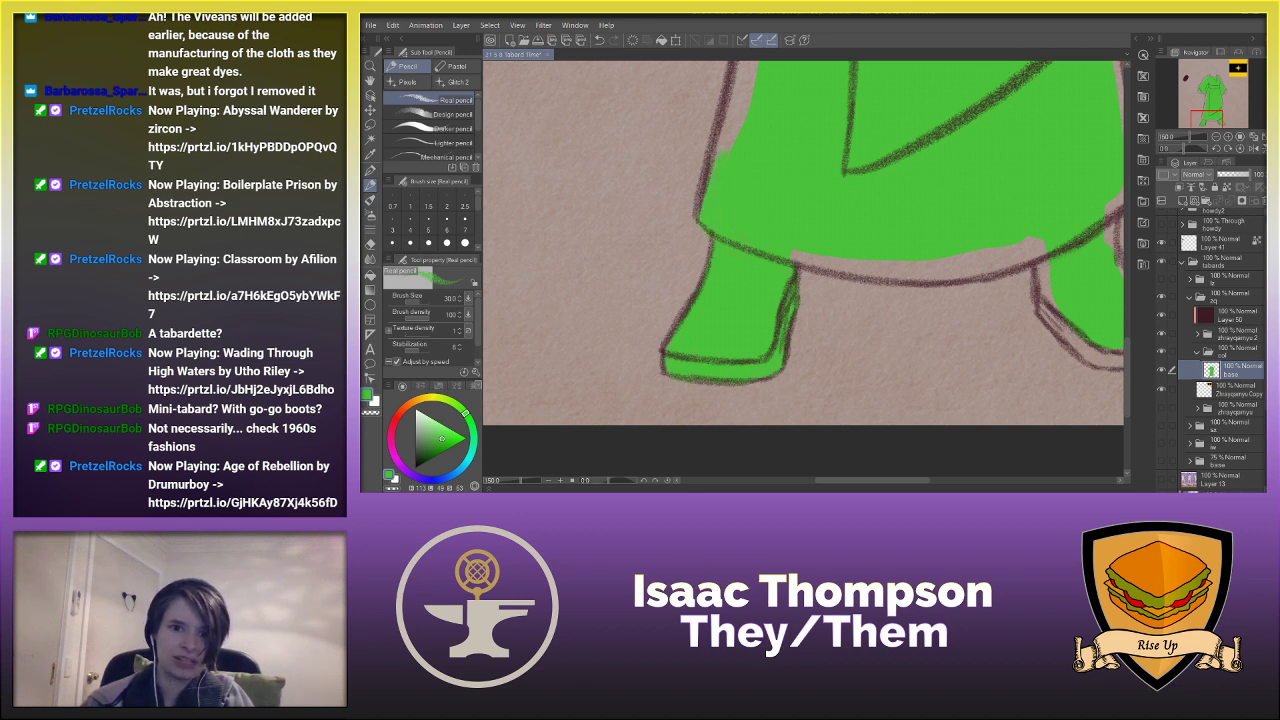
drag(822, 479, 845, 480)
drag(669, 261, 706, 265)
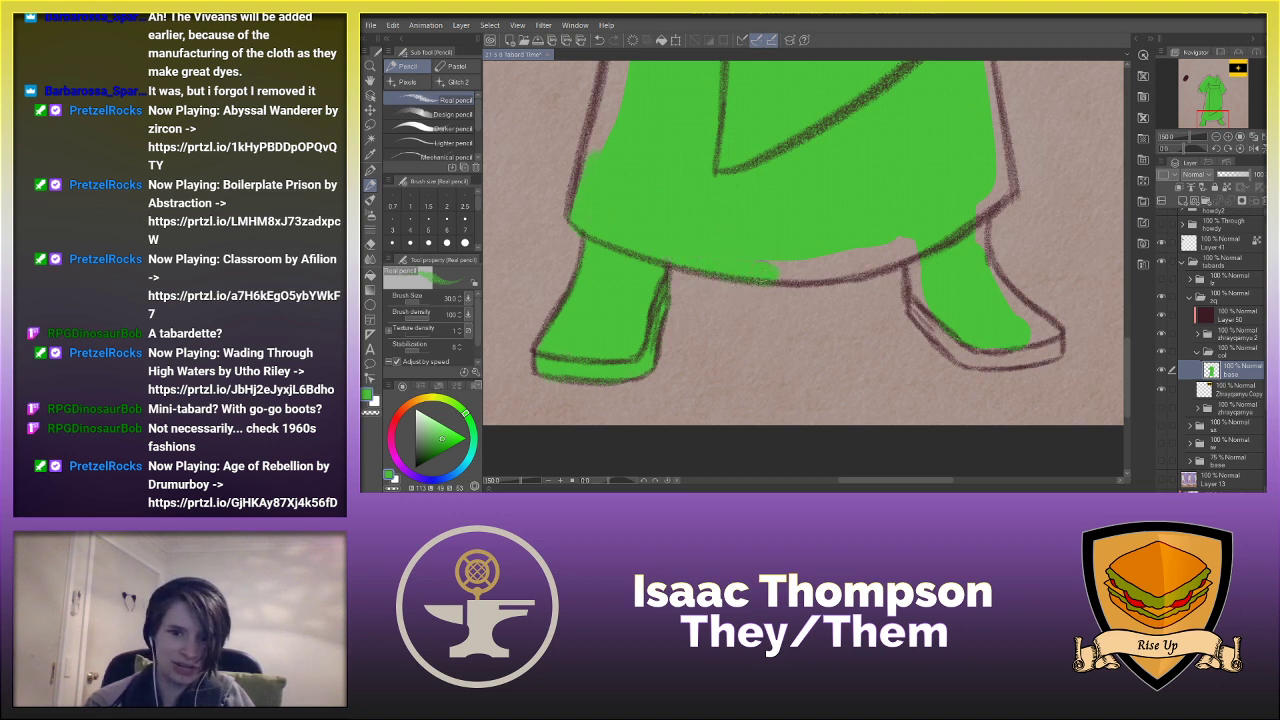
mouse_move(786, 270)
mouse_down()
mouse_move(885, 268)
mouse_move(898, 248)
mouse_up()
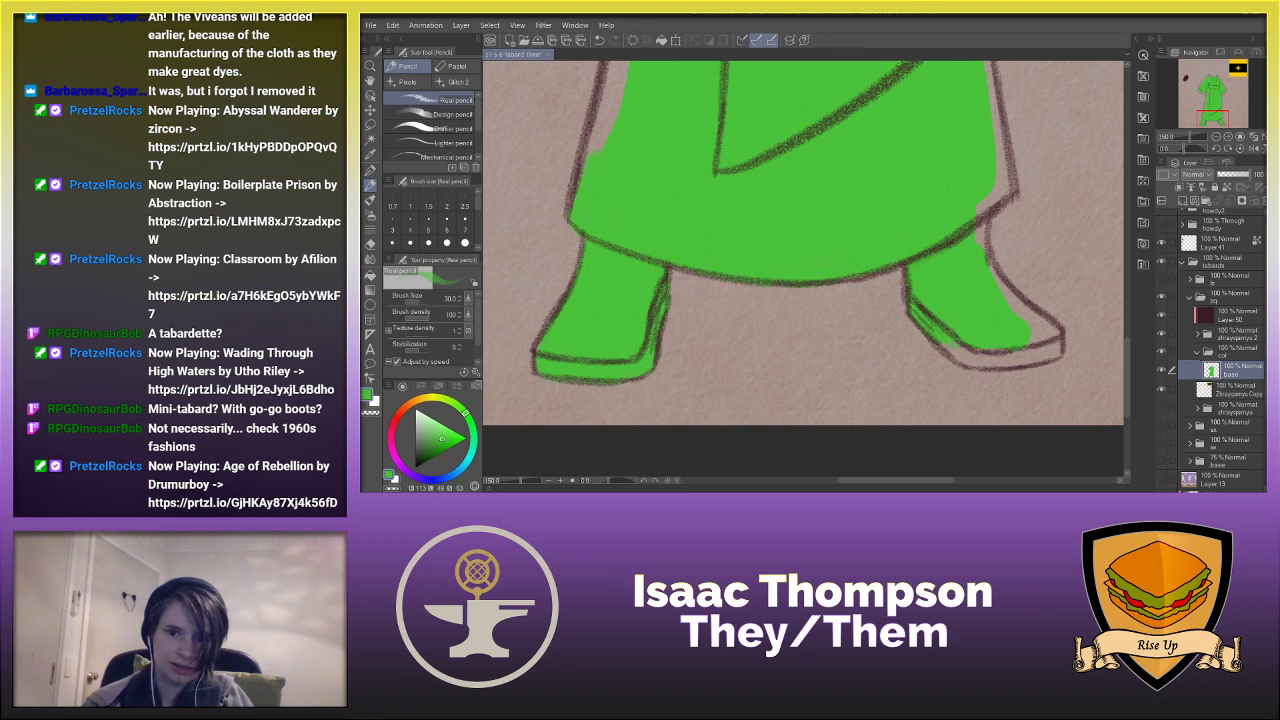
- Fill the second shoe's sole, toe and outer edge and the skirt corner above it with green
drag(930, 338, 955, 358)
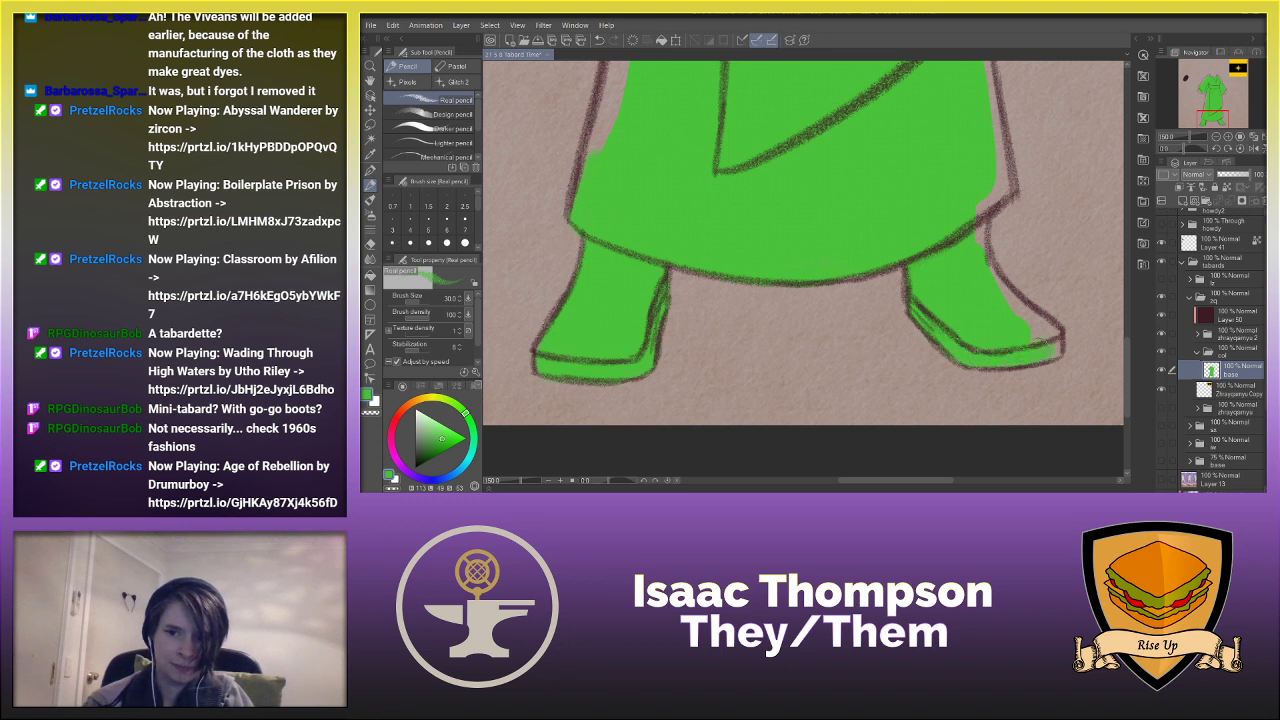
drag(1036, 344, 1060, 345)
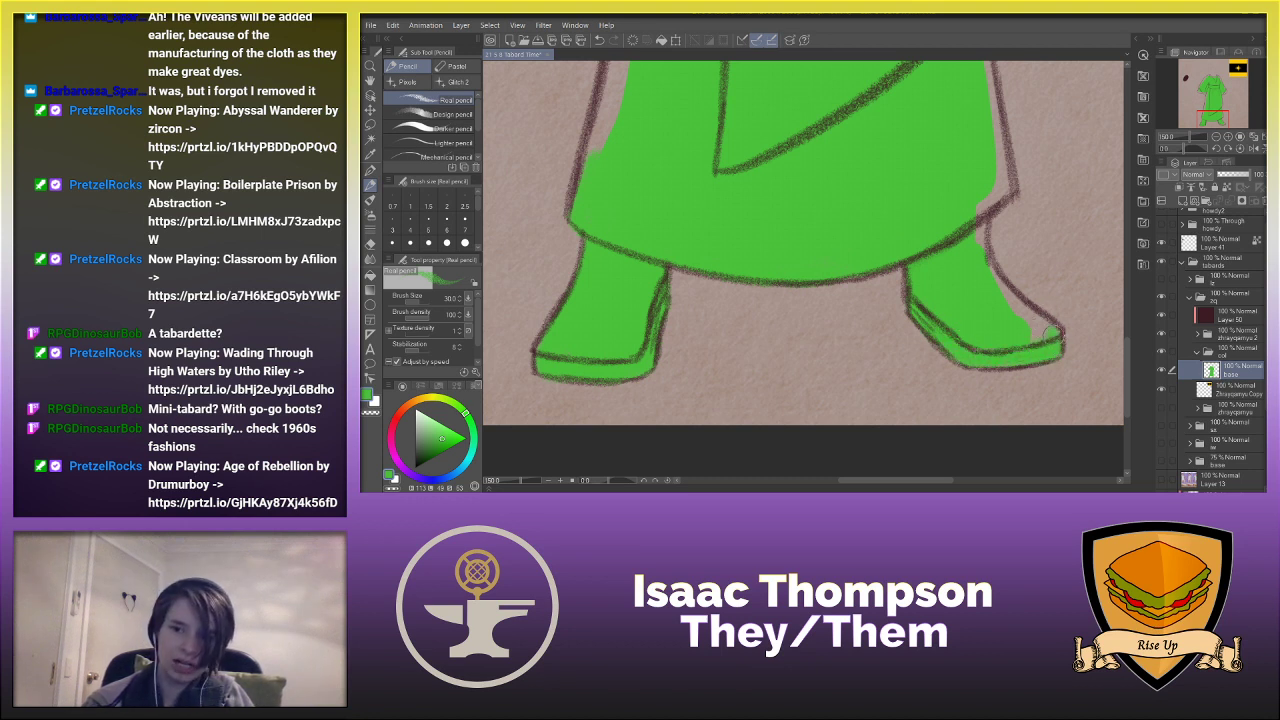
key(h)
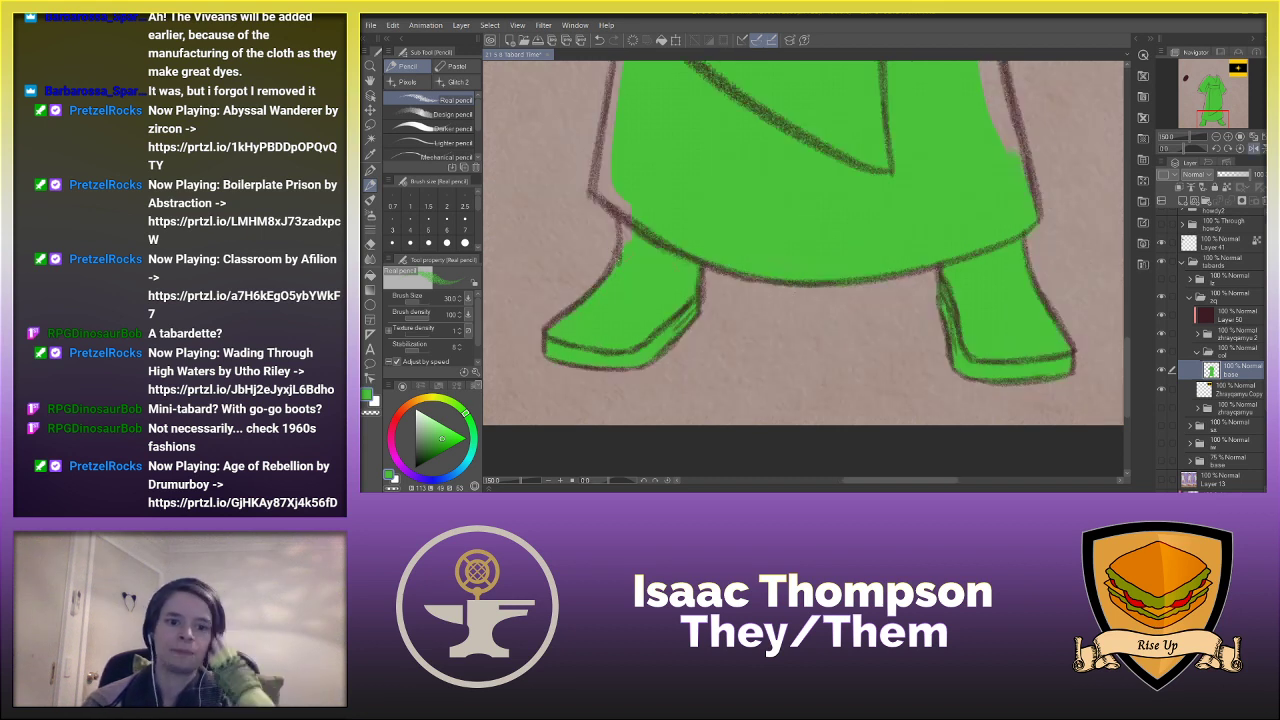
mouse_move(597, 198)
mouse_down()
mouse_move(602, 184)
mouse_move(624, 212)
mouse_move(606, 145)
mouse_up()
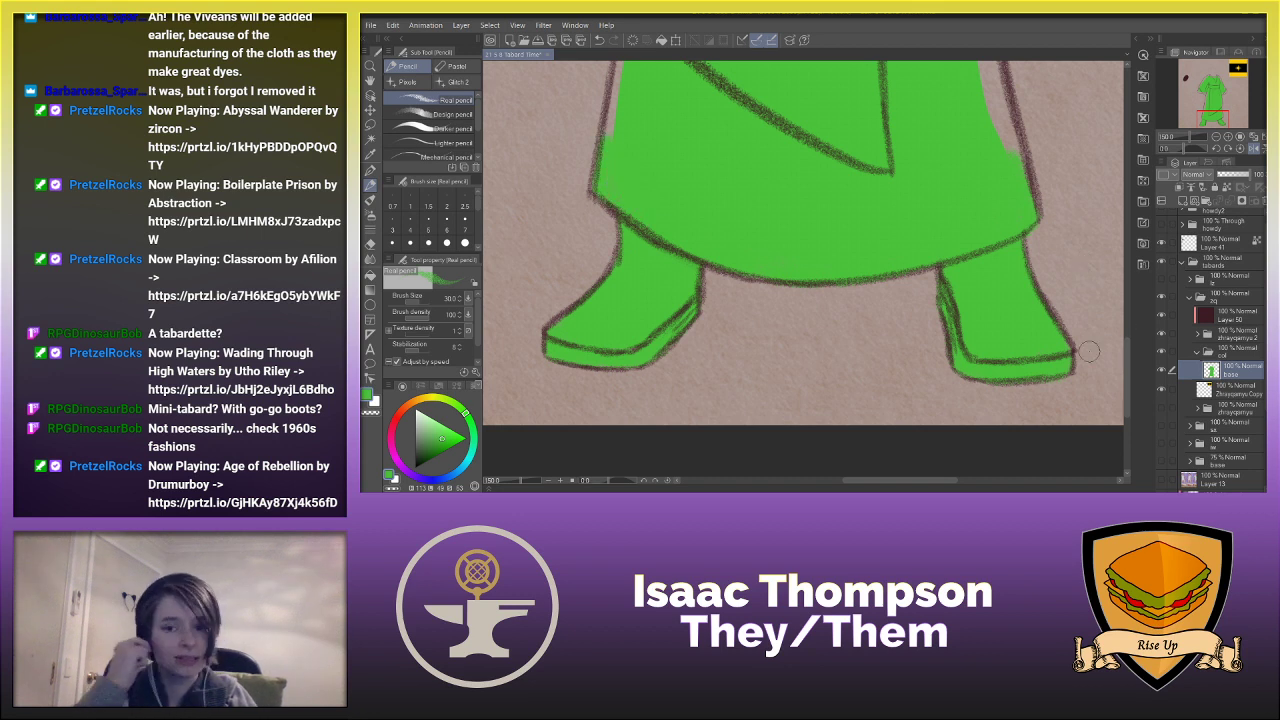
- Extend the green up the skirt's outer edge beside the straight vertical fold with the Real pencil, reducing the brush to size 40
scroll(1088, 351, down, 2)
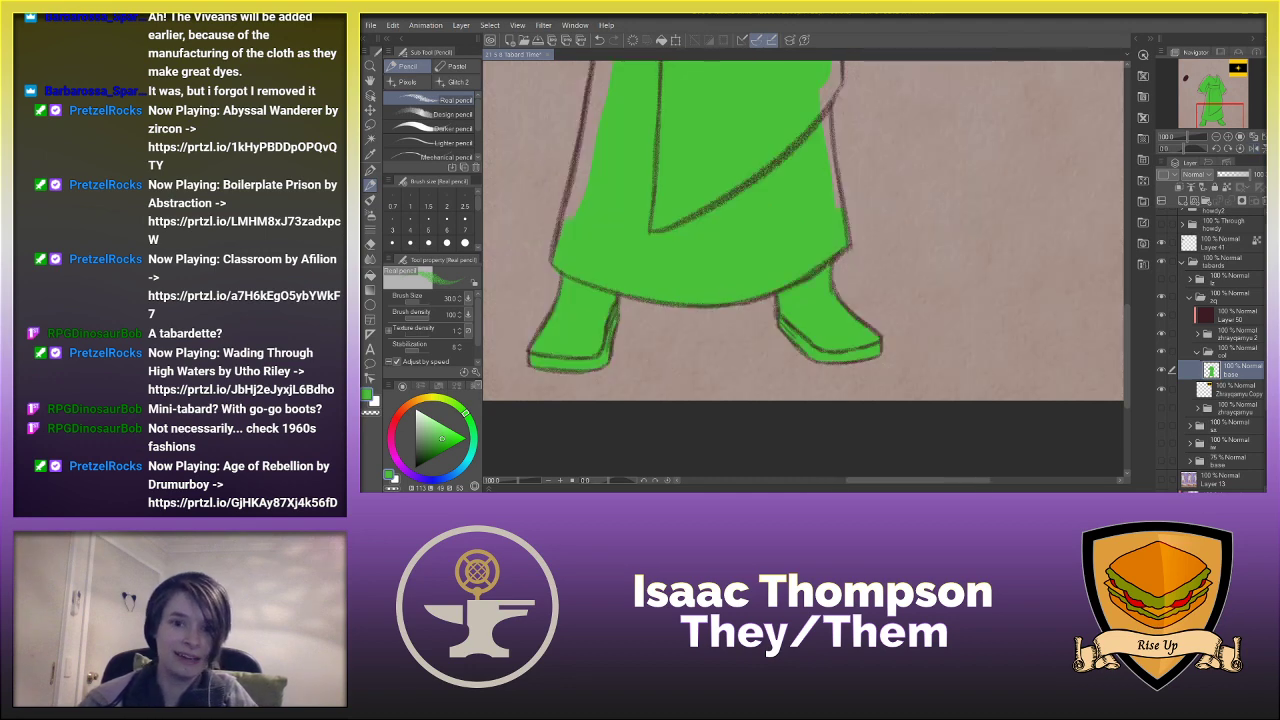
drag(1128, 310, 1127, 272)
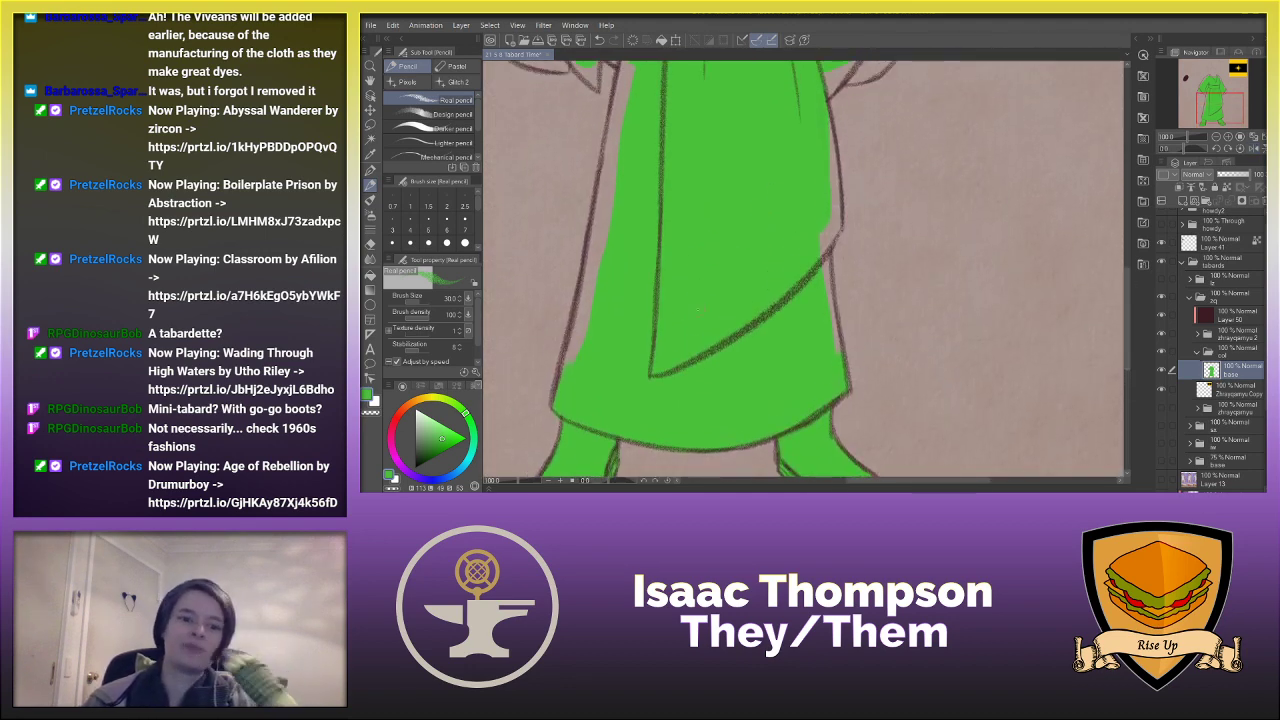
key(bracketright)
key(bracketright)
key(bracketright)
key(bracketright)
drag(580, 345, 588, 288)
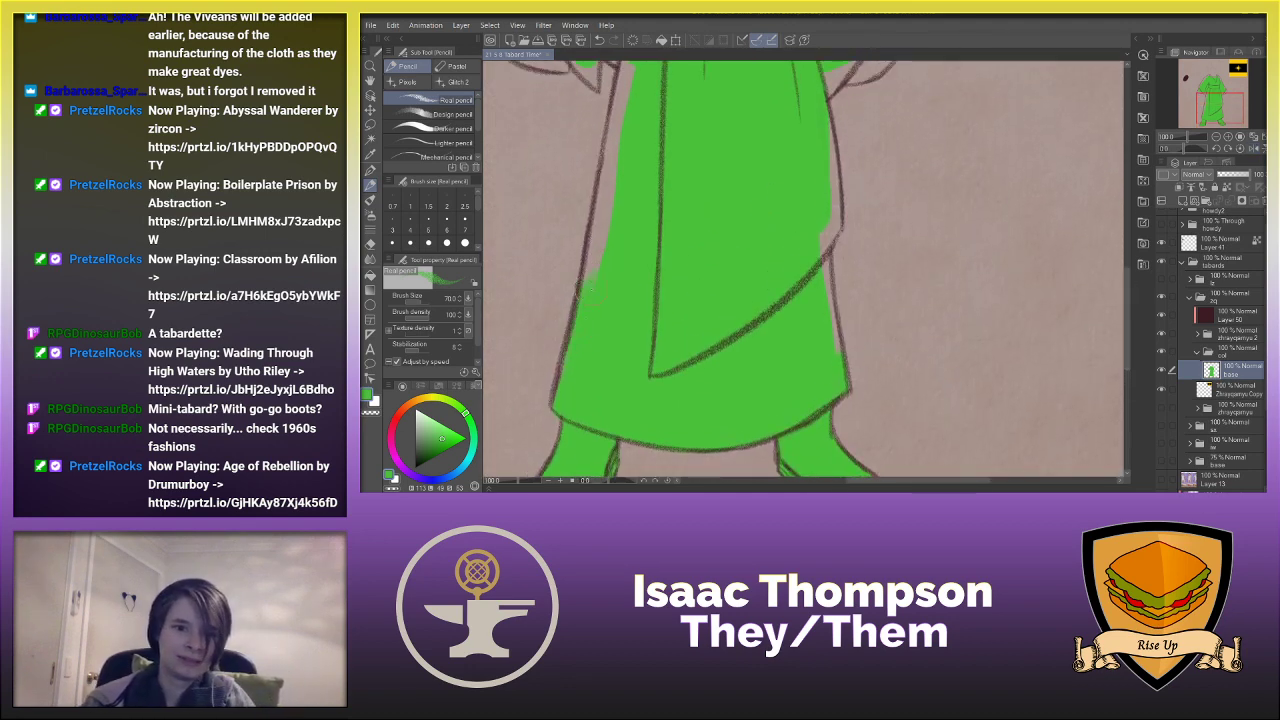
key(bracketleft)
key(bracketleft)
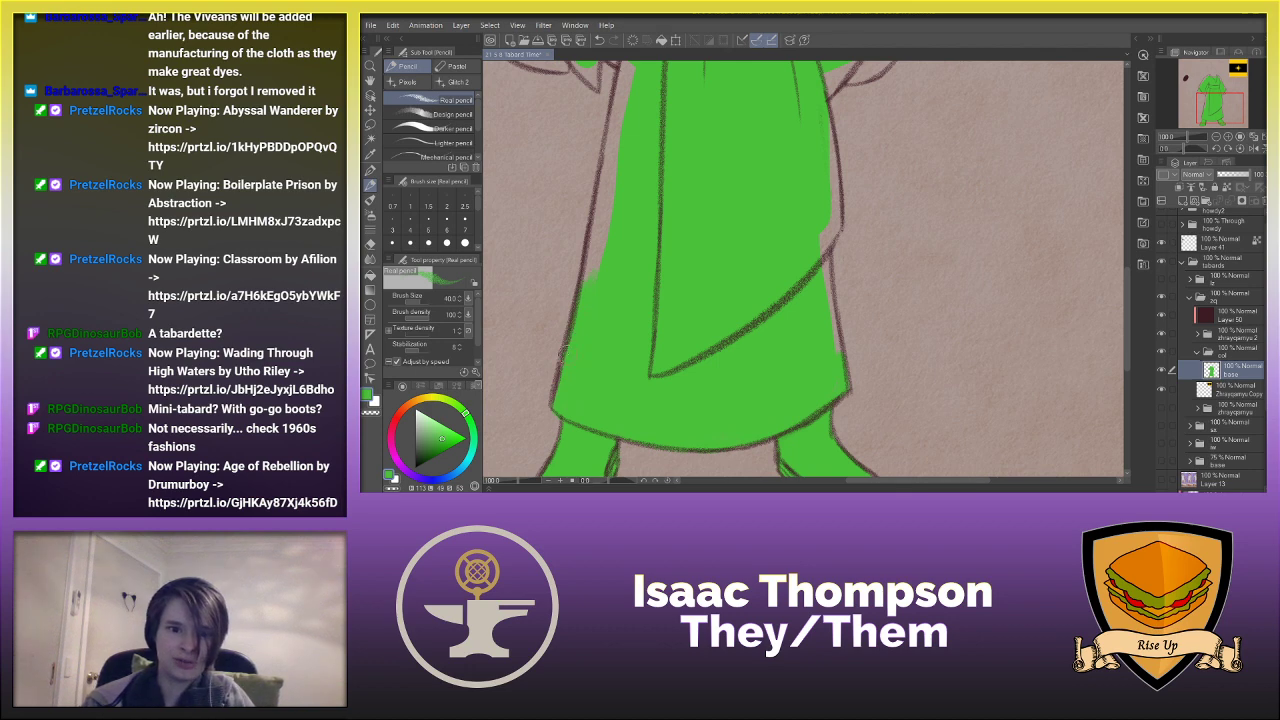
drag(592, 285, 599, 248)
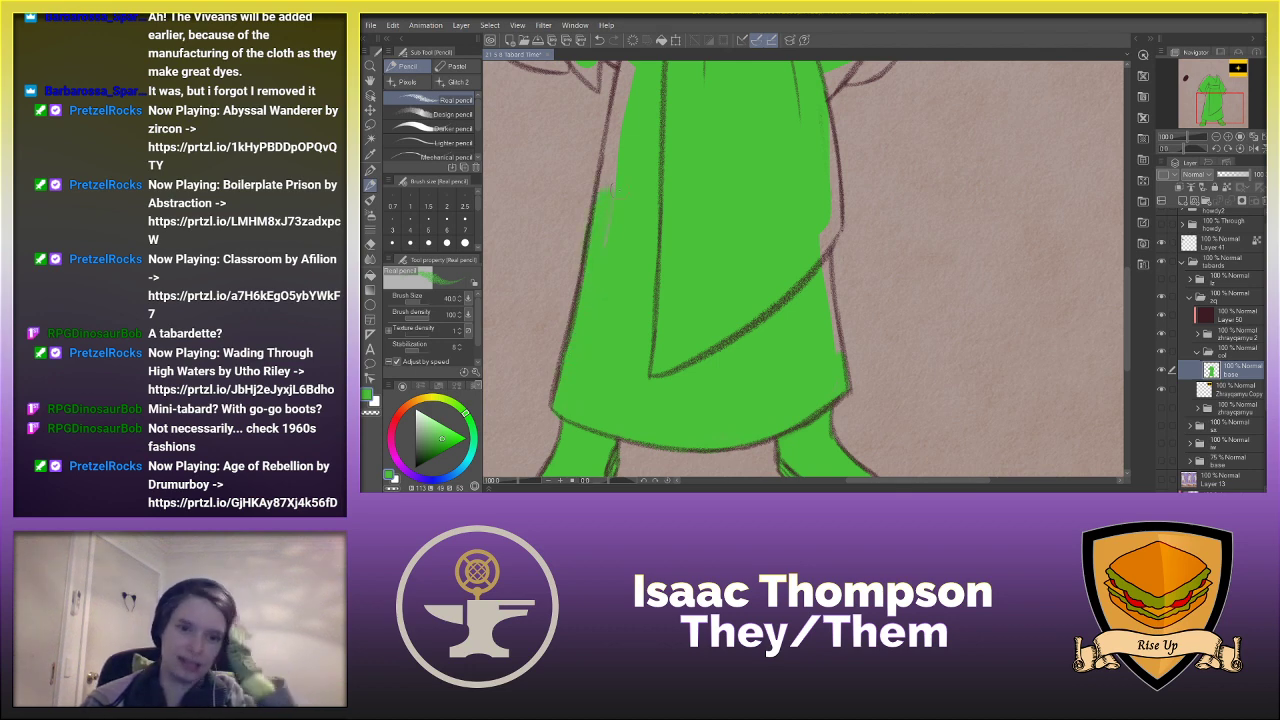
drag(598, 250, 606, 195)
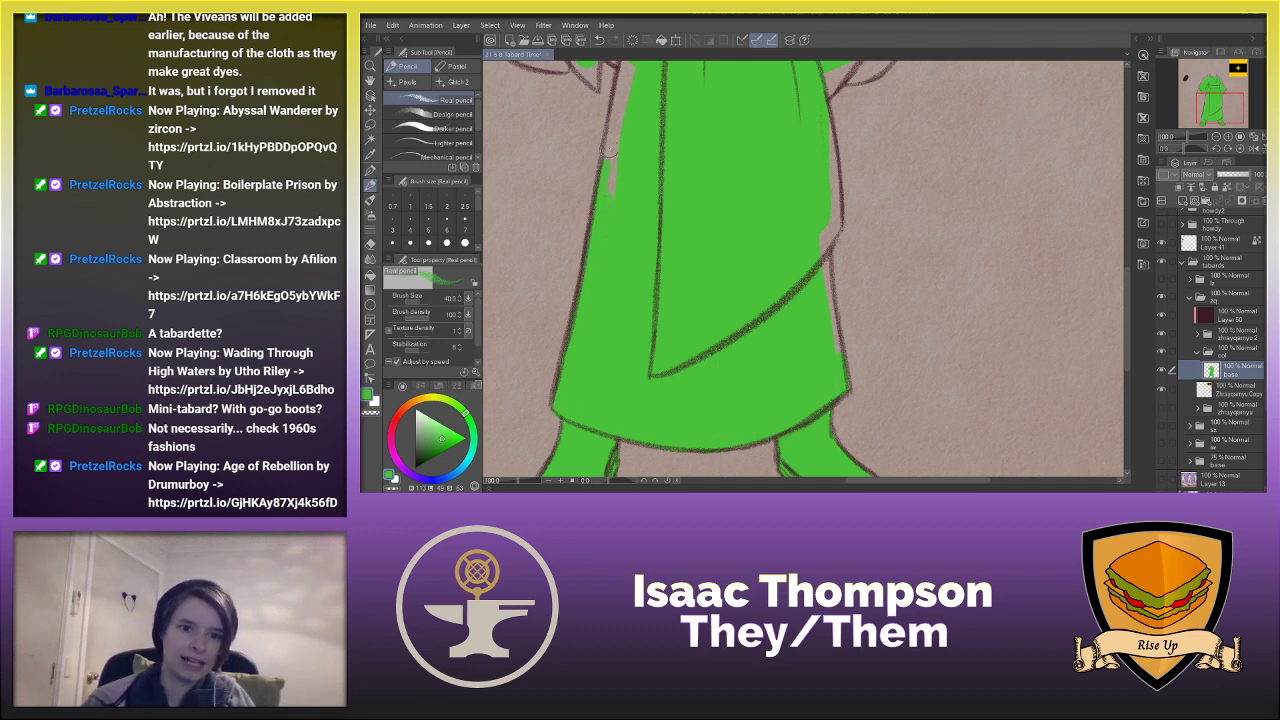
mouse_move(600, 195)
mouse_down()
mouse_move(608, 151)
mouse_move(607, 215)
mouse_up()
key(ctrl+z)
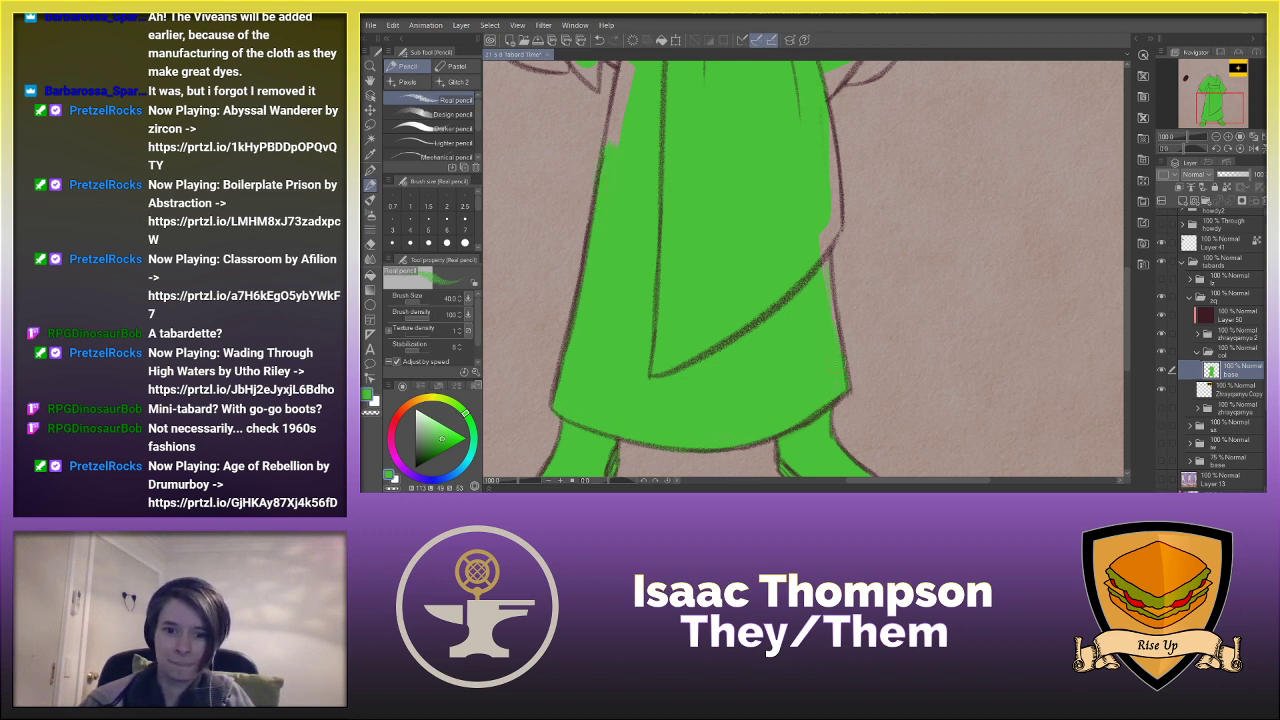
- Flip the canvas view and fill the skirt's opposite side edge and the narrower sleeve's cuff with green
key(h)
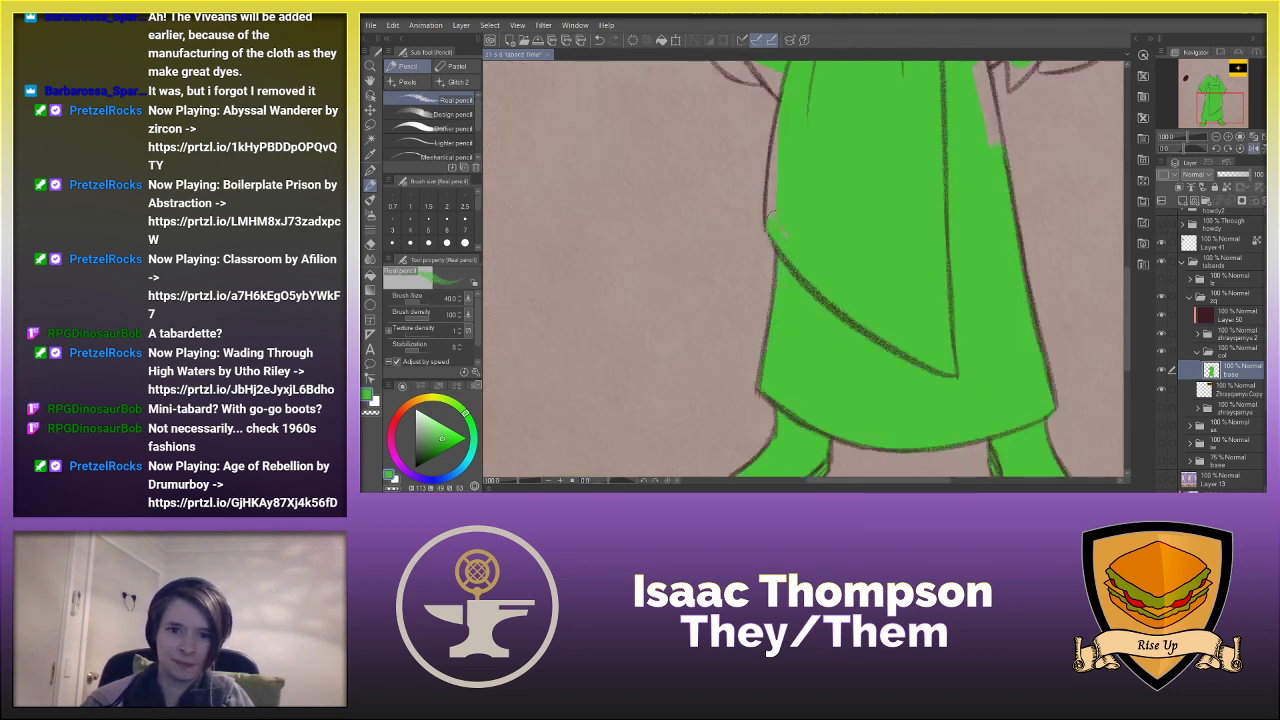
drag(1128, 323, 1128, 297)
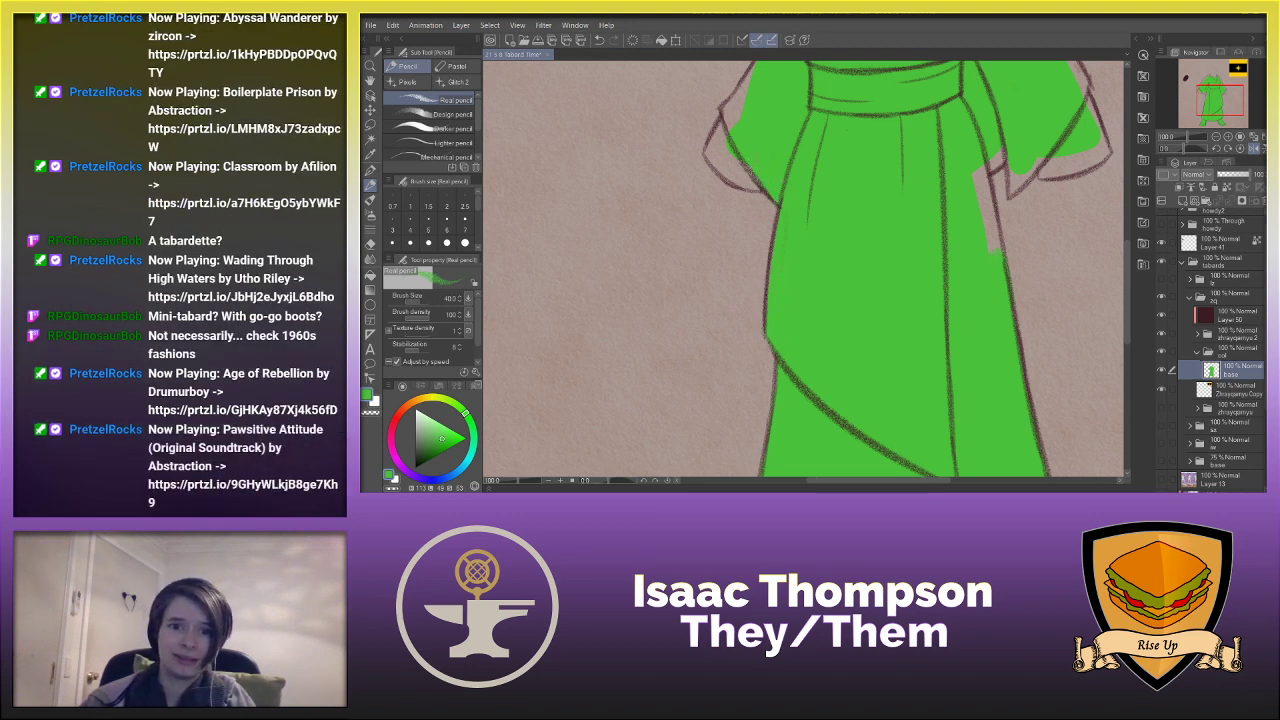
mouse_move(713, 154)
mouse_down()
mouse_move(738, 172)
mouse_move(725, 122)
mouse_move(730, 143)
mouse_up()
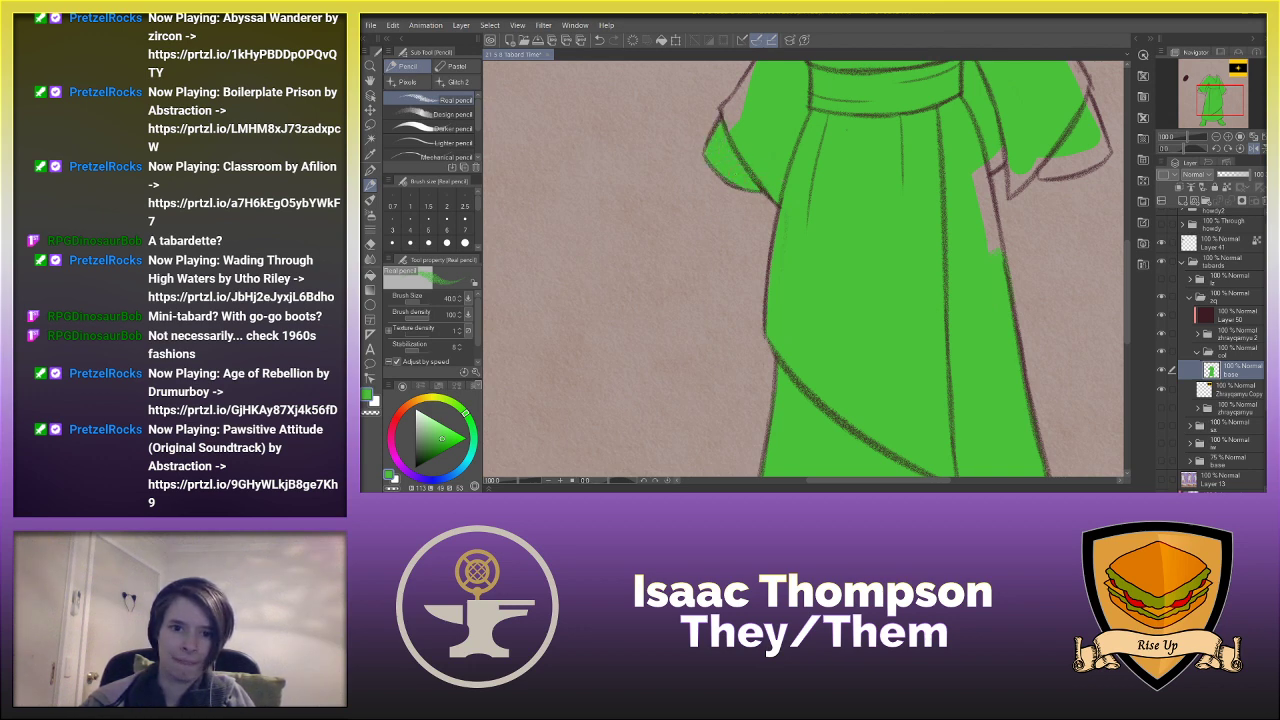
- Fill the skirt's upper edge beneath the wider sleeve and that sleeve's cuff with green, flipping the canvas view as needed
click(1253, 148)
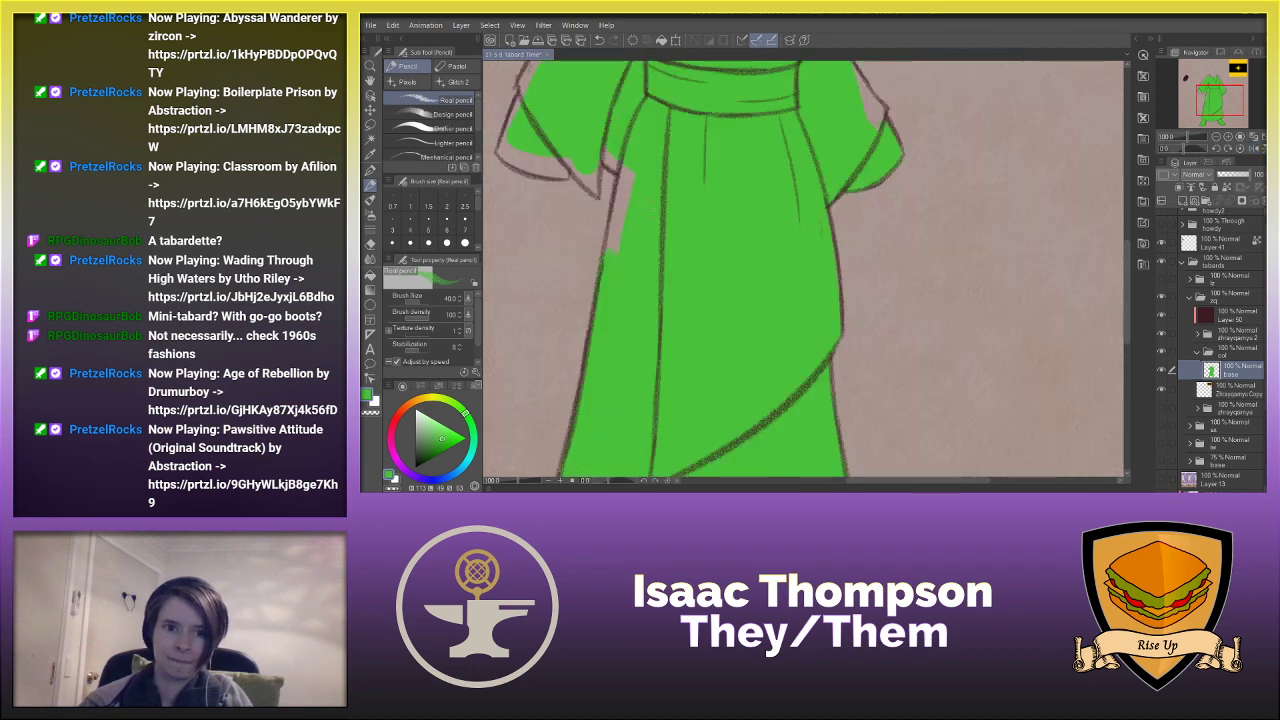
drag(622, 188, 612, 250)
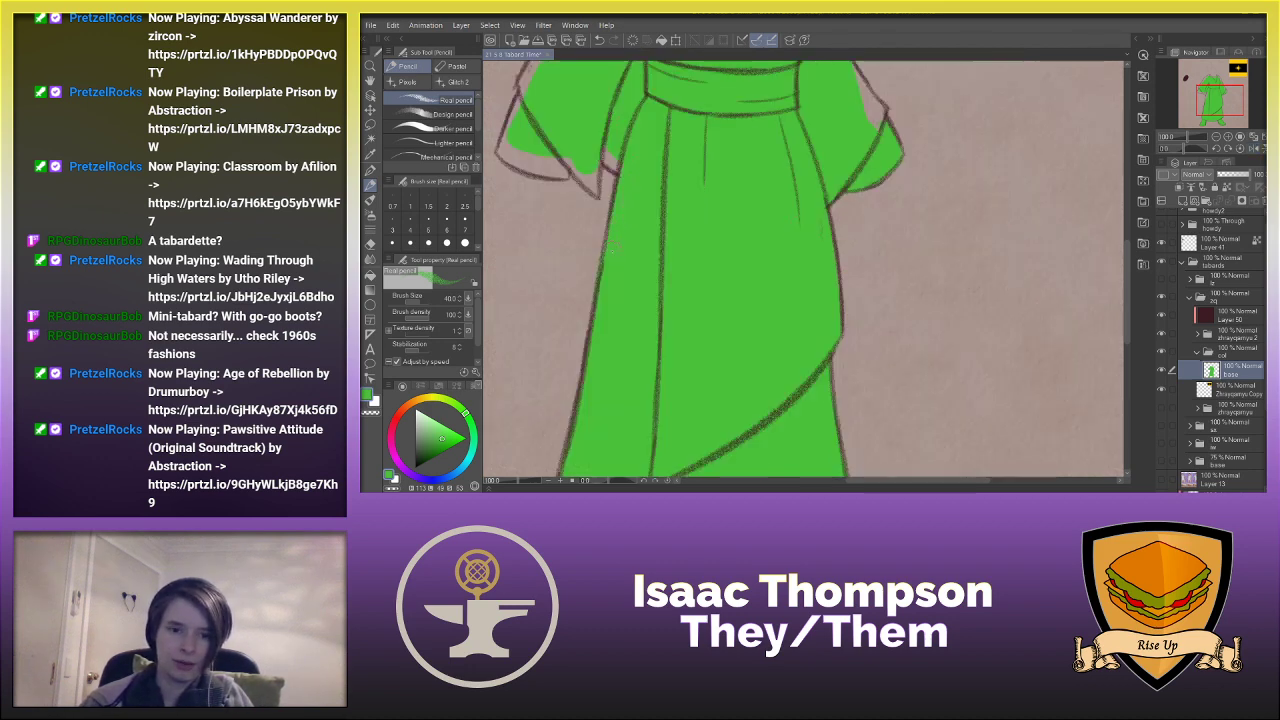
key(ctrl+z)
drag(621, 196, 623, 169)
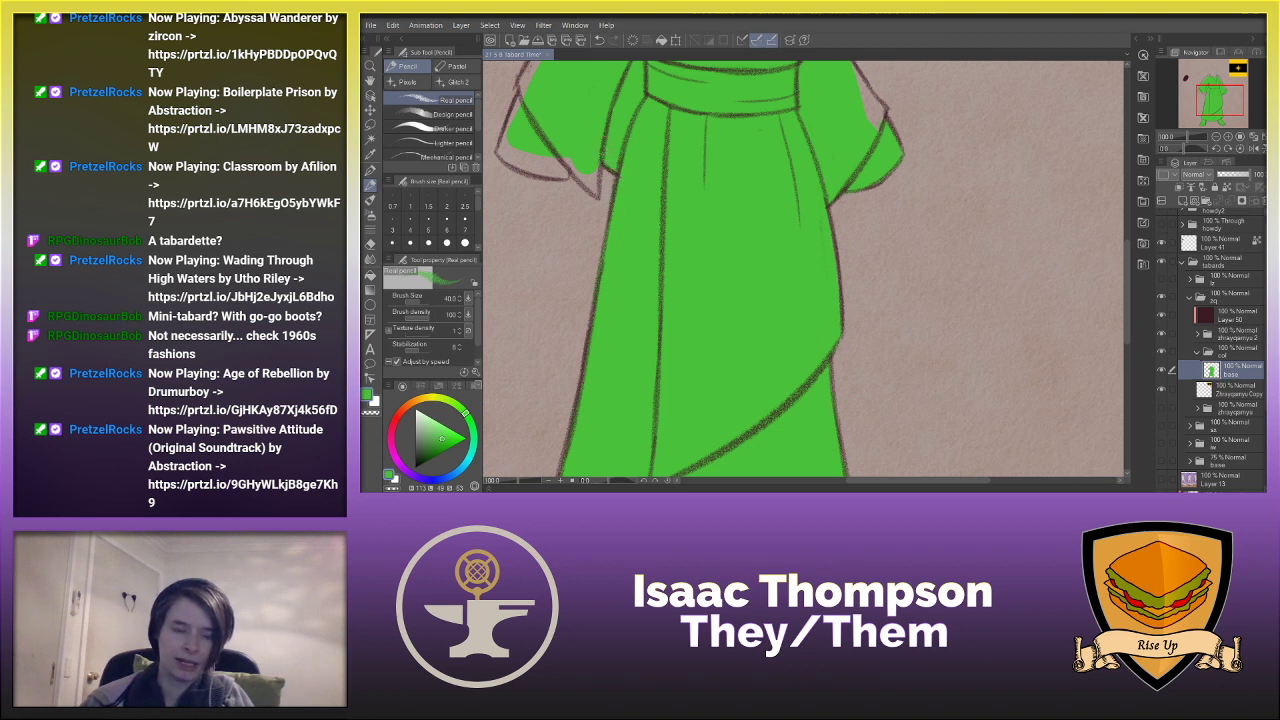
click(1254, 148)
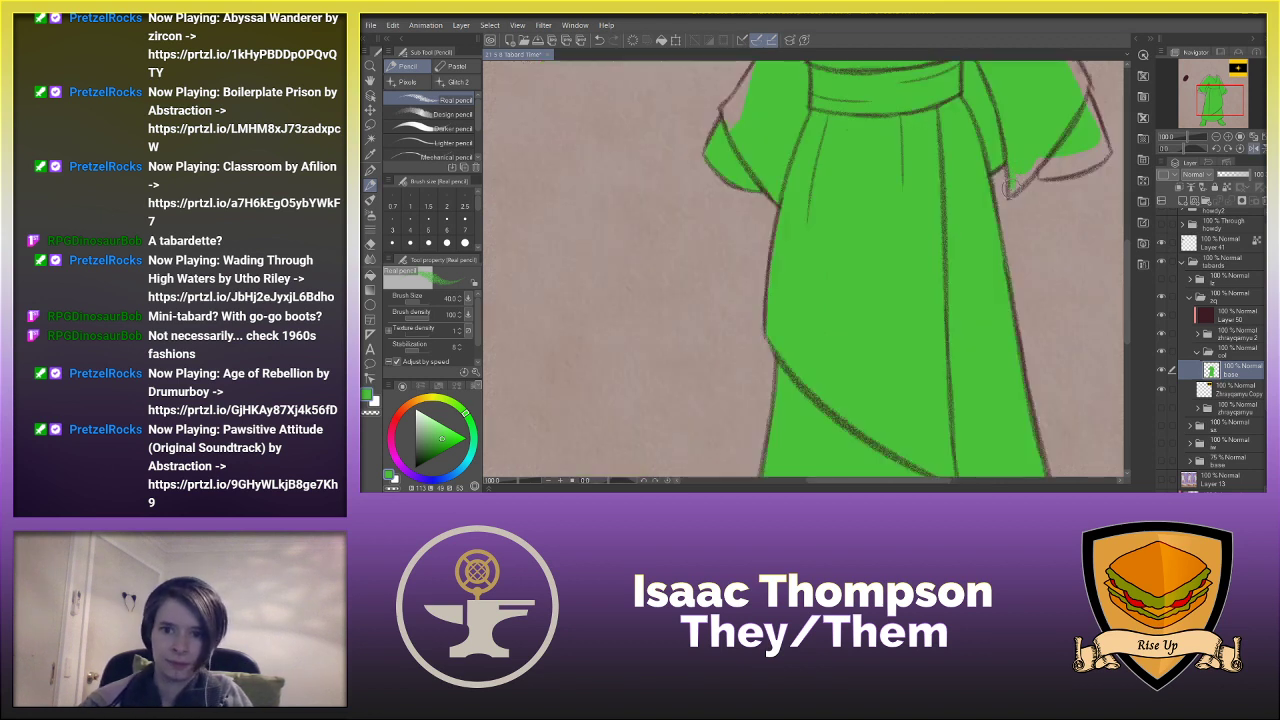
drag(1008, 188, 1042, 160)
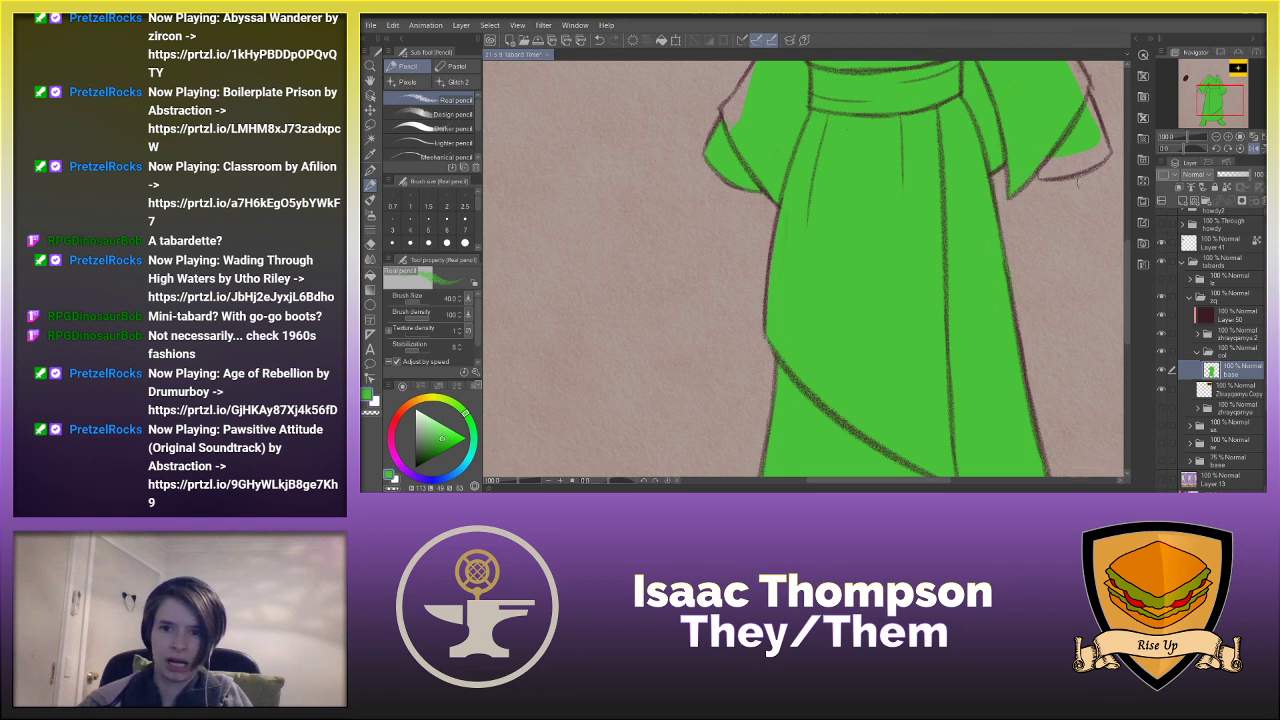
scroll(1078, 181, up, 5)
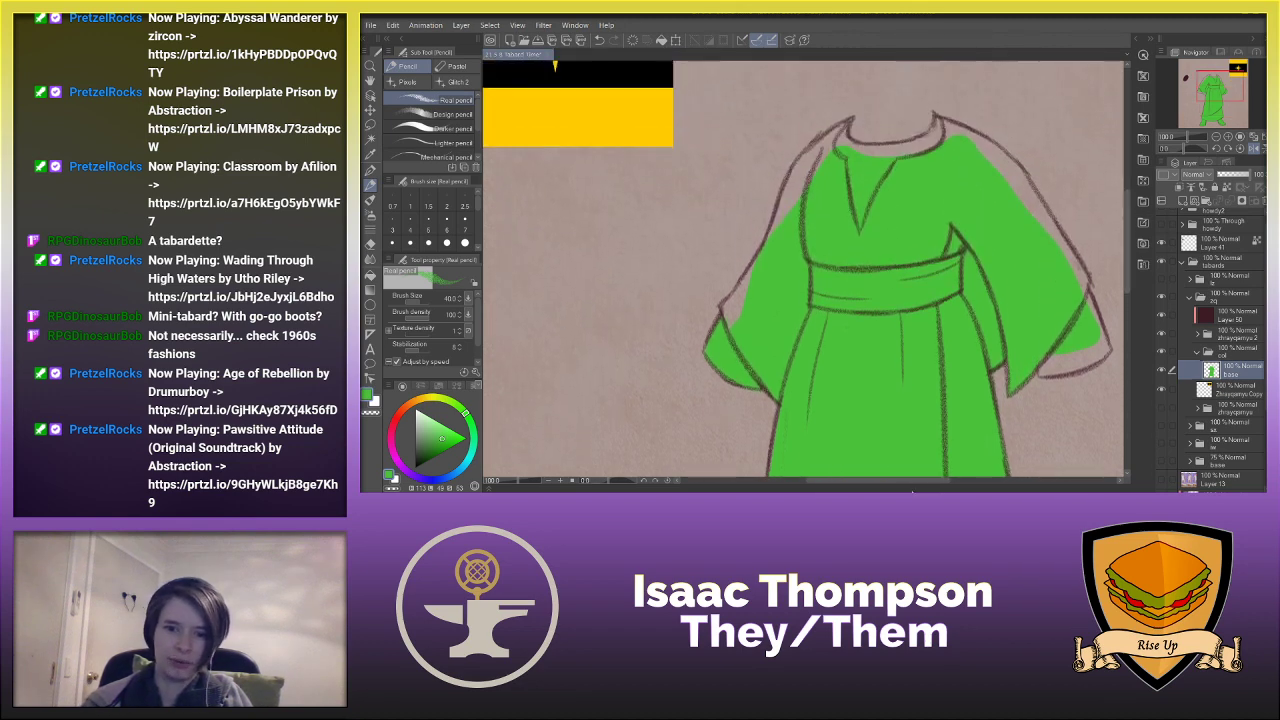
drag(903, 481, 930, 481)
mouse_move(946, 351)
mouse_down()
mouse_move(930, 372)
mouse_move(990, 342)
mouse_up()
- Fill both shoulders, the outer sleeve edges and the collar with green up to the line art, flipping the canvas view between sides
click(1253, 148)
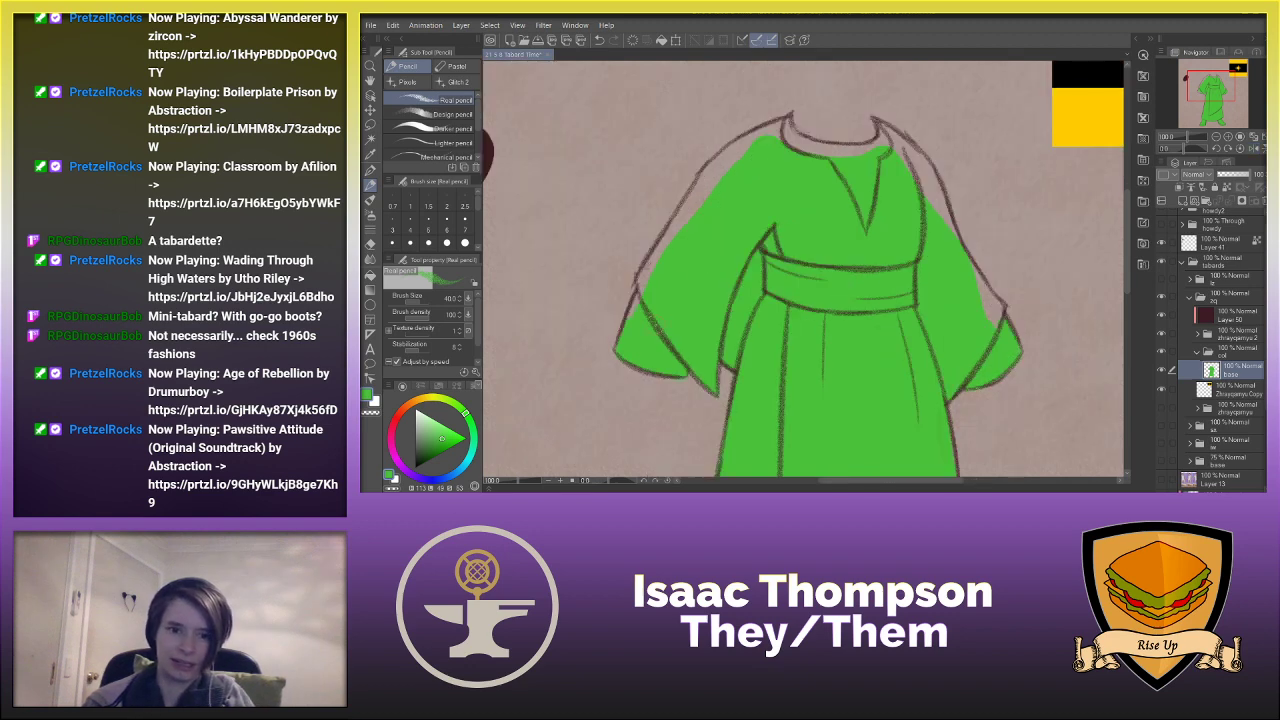
mouse_move(640, 290)
mouse_down()
mouse_move(718, 164)
mouse_move(704, 182)
mouse_move(768, 124)
mouse_move(790, 122)
mouse_move(788, 138)
mouse_move(826, 148)
mouse_up()
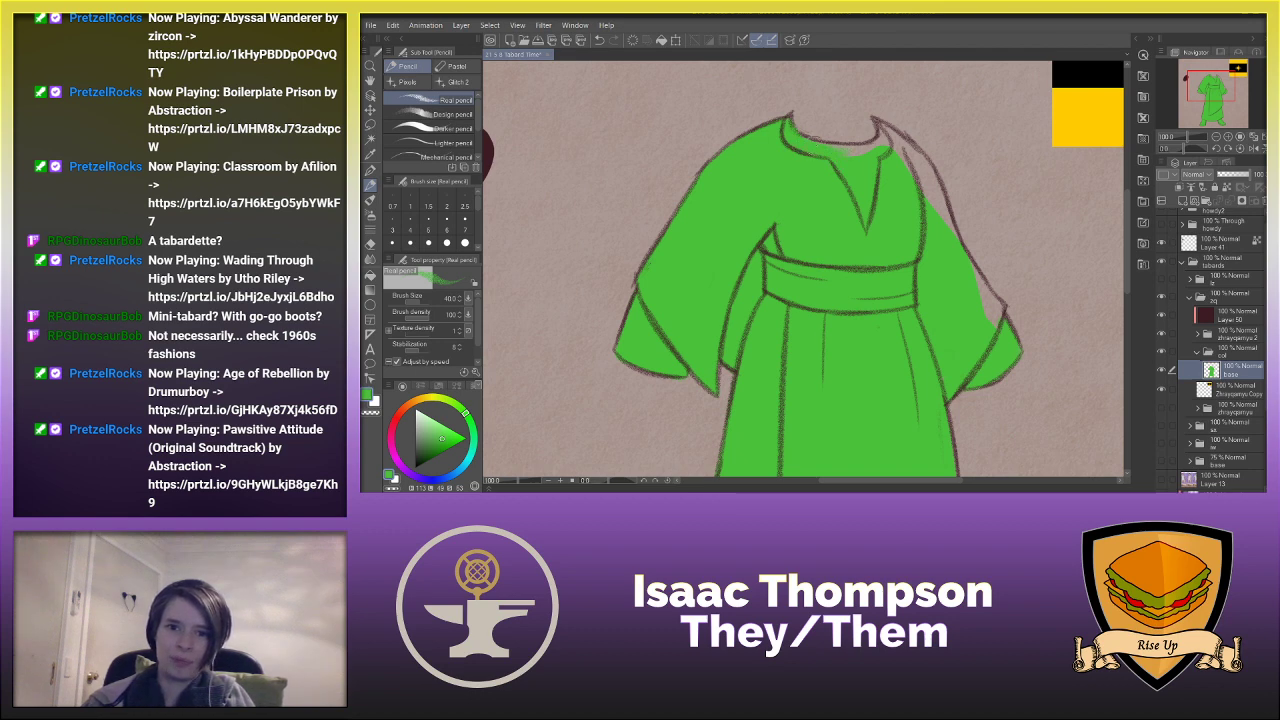
drag(846, 149, 870, 149)
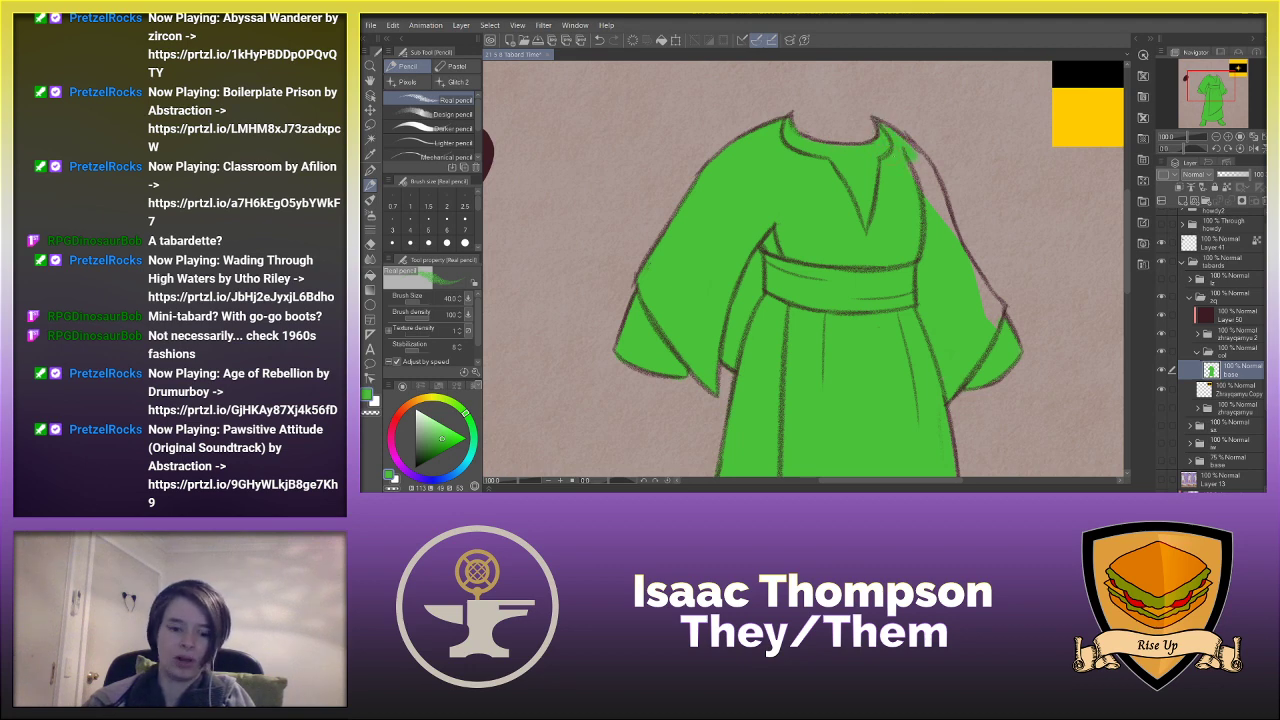
key(h)
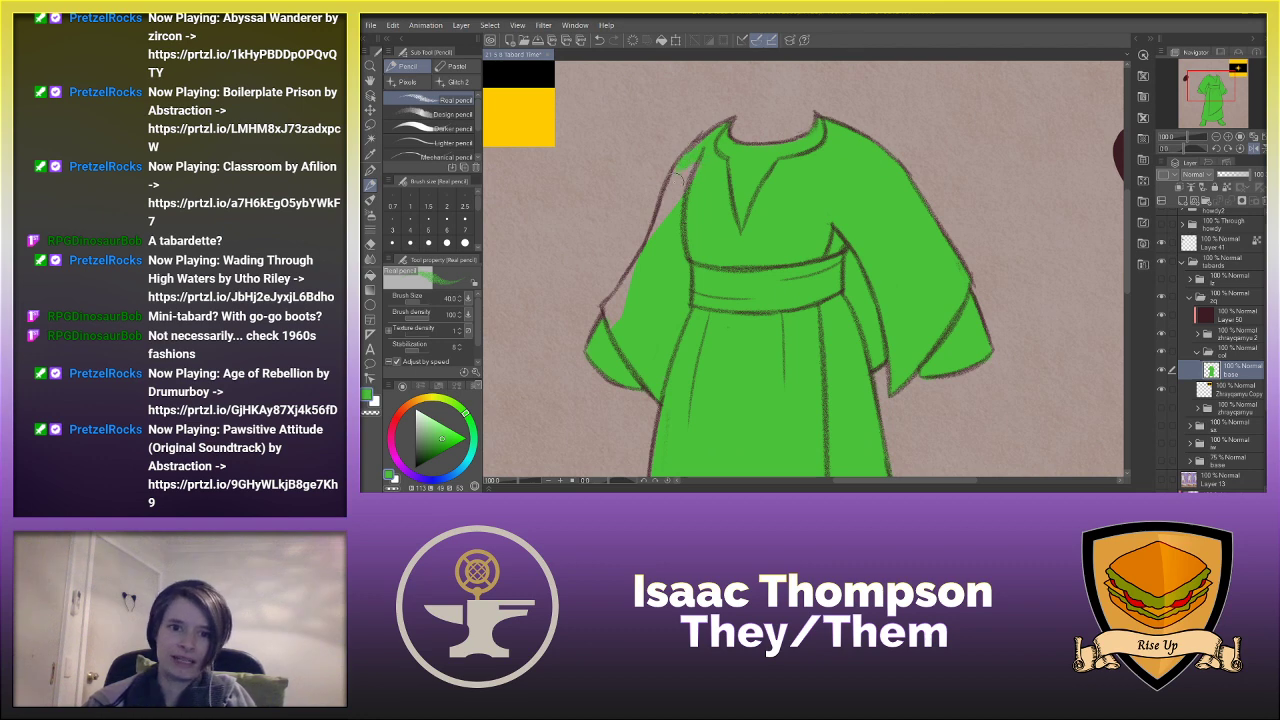
drag(680, 176, 670, 205)
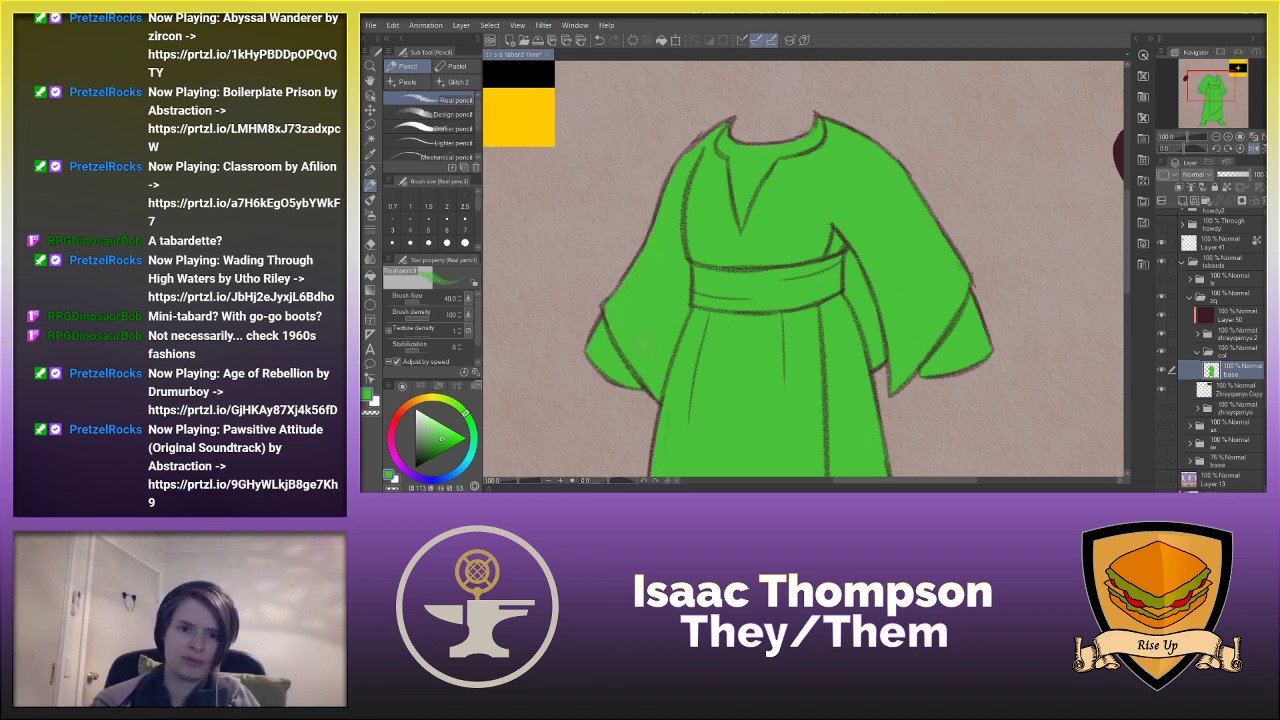
scroll(645, 370, down, 5)
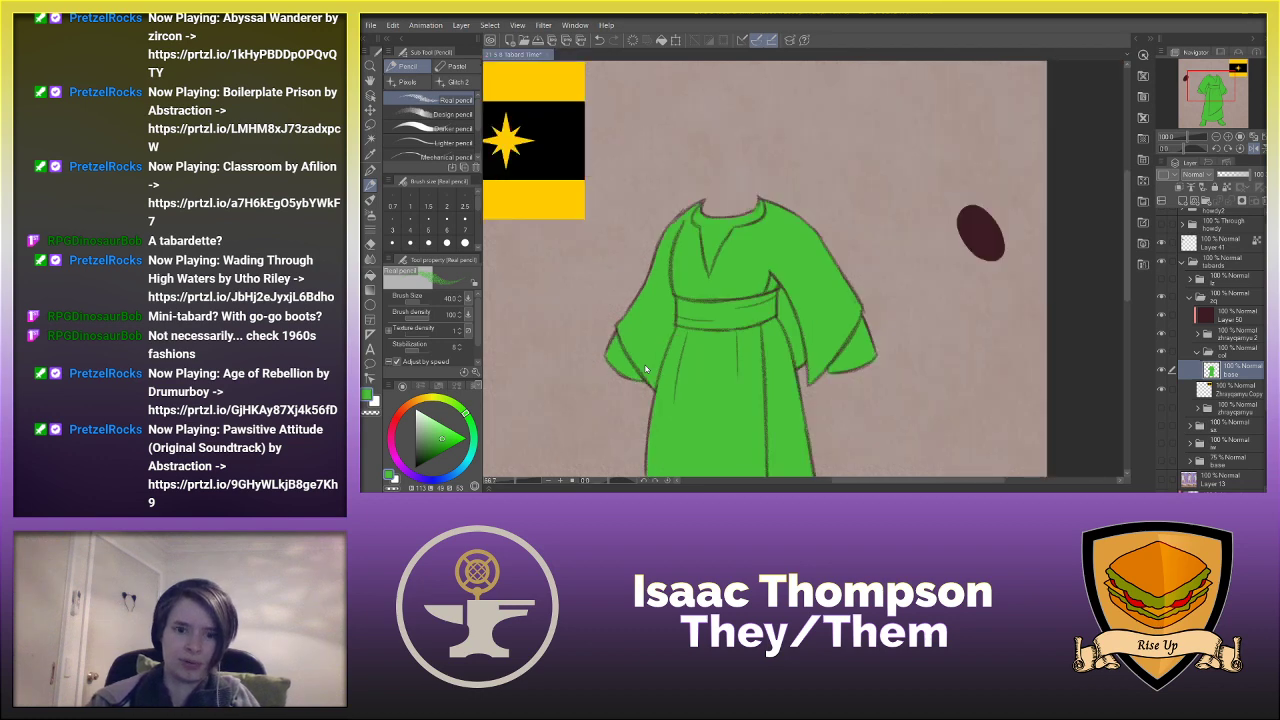
- Add a folder above the green base layer, clip it to the base, and create a new layer inside it
scroll(645, 370, up, 3)
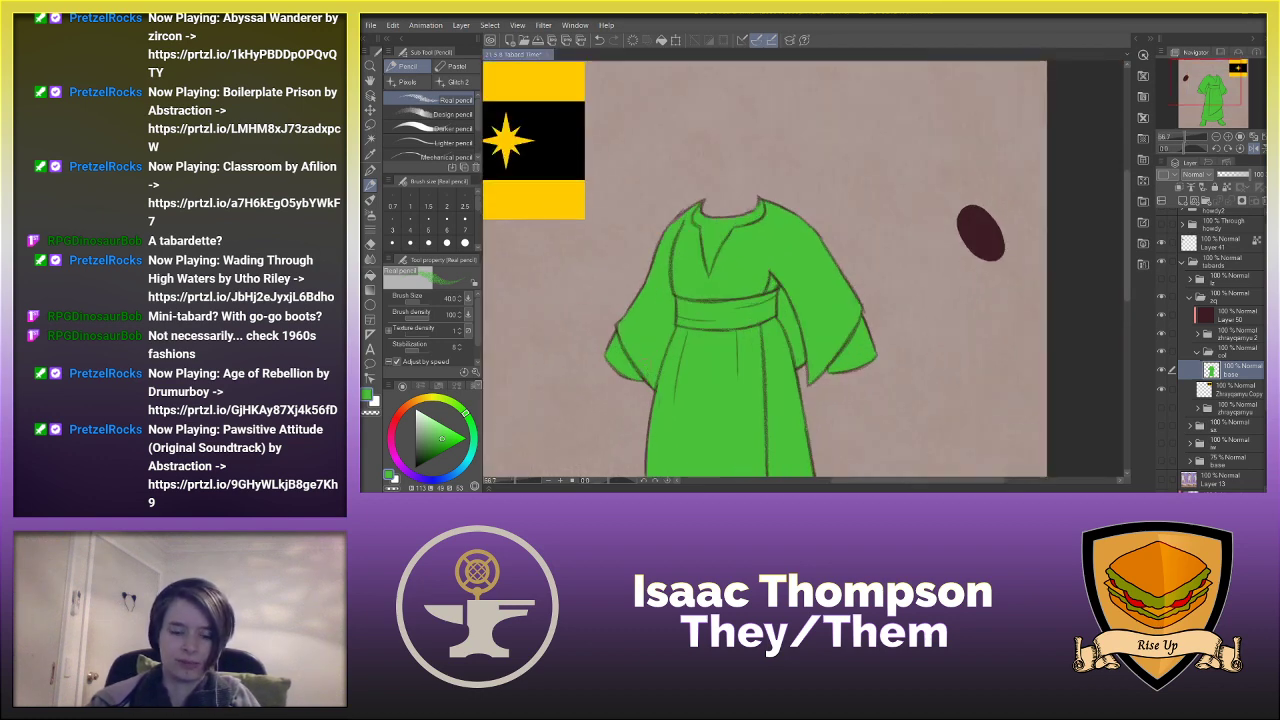
click(1253, 148)
drag(1127, 240, 1127, 270)
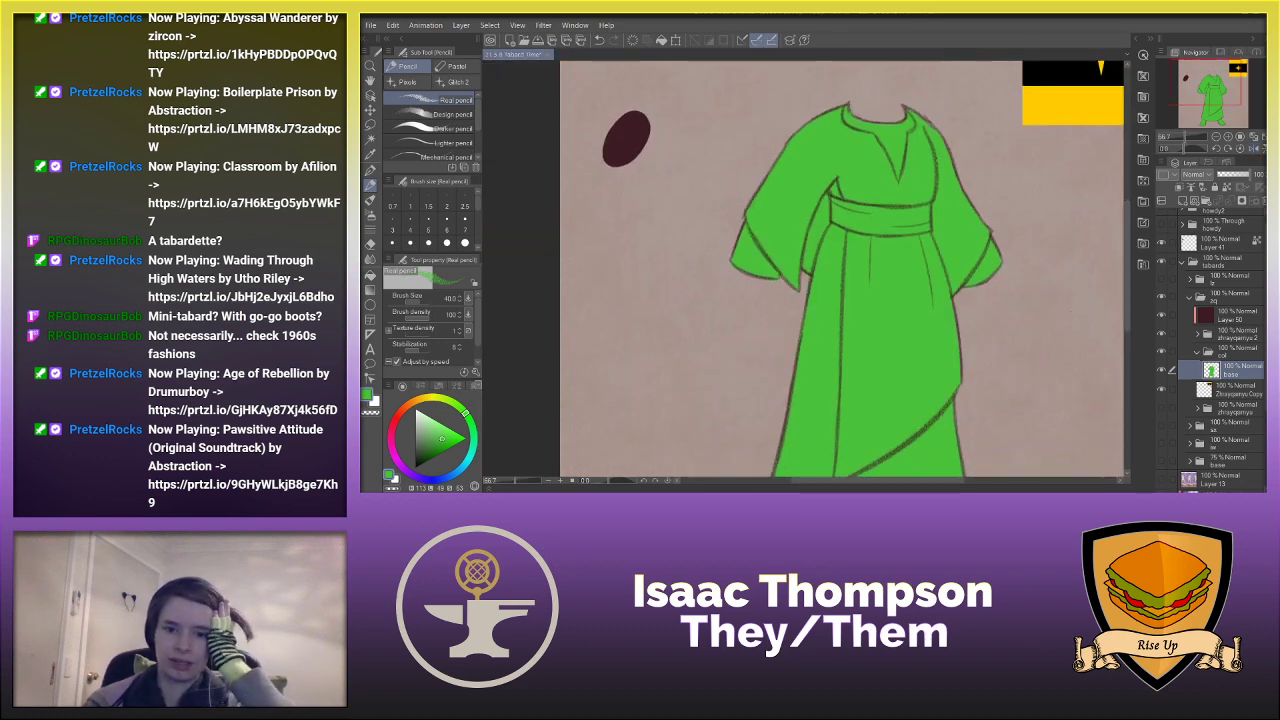
drag(900, 481, 931, 481)
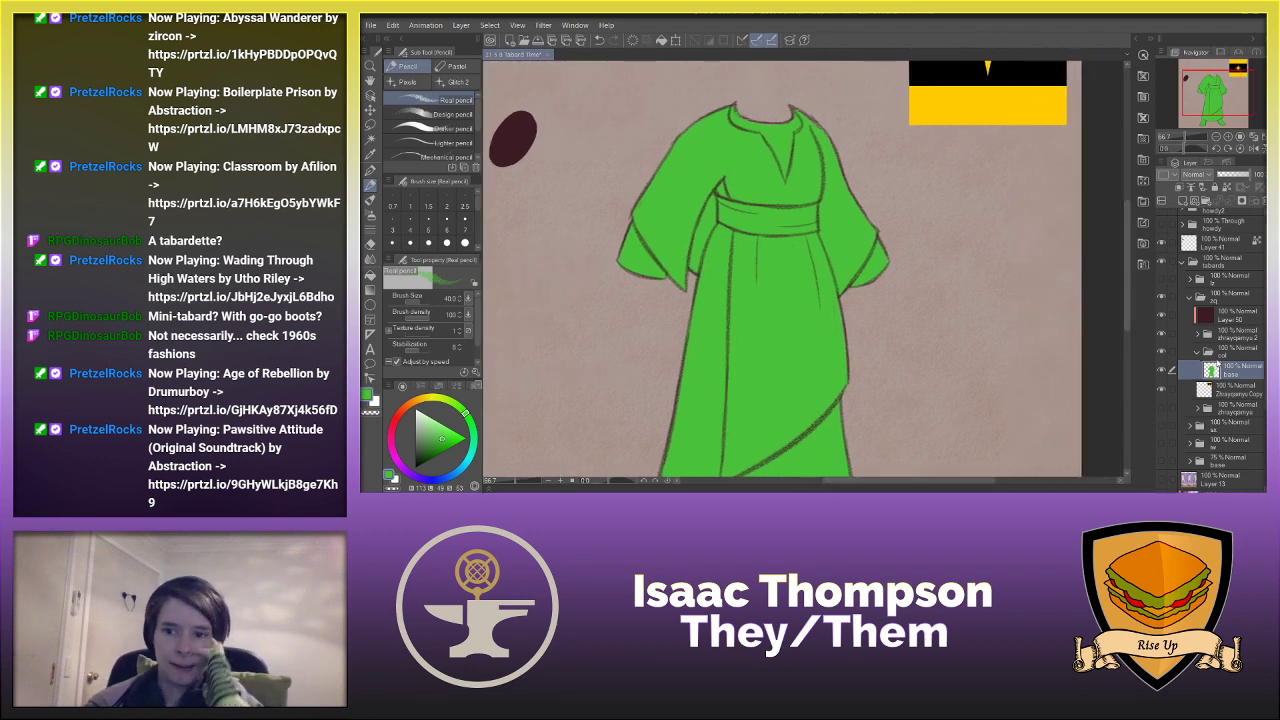
click(1206, 201)
click(1179, 188)
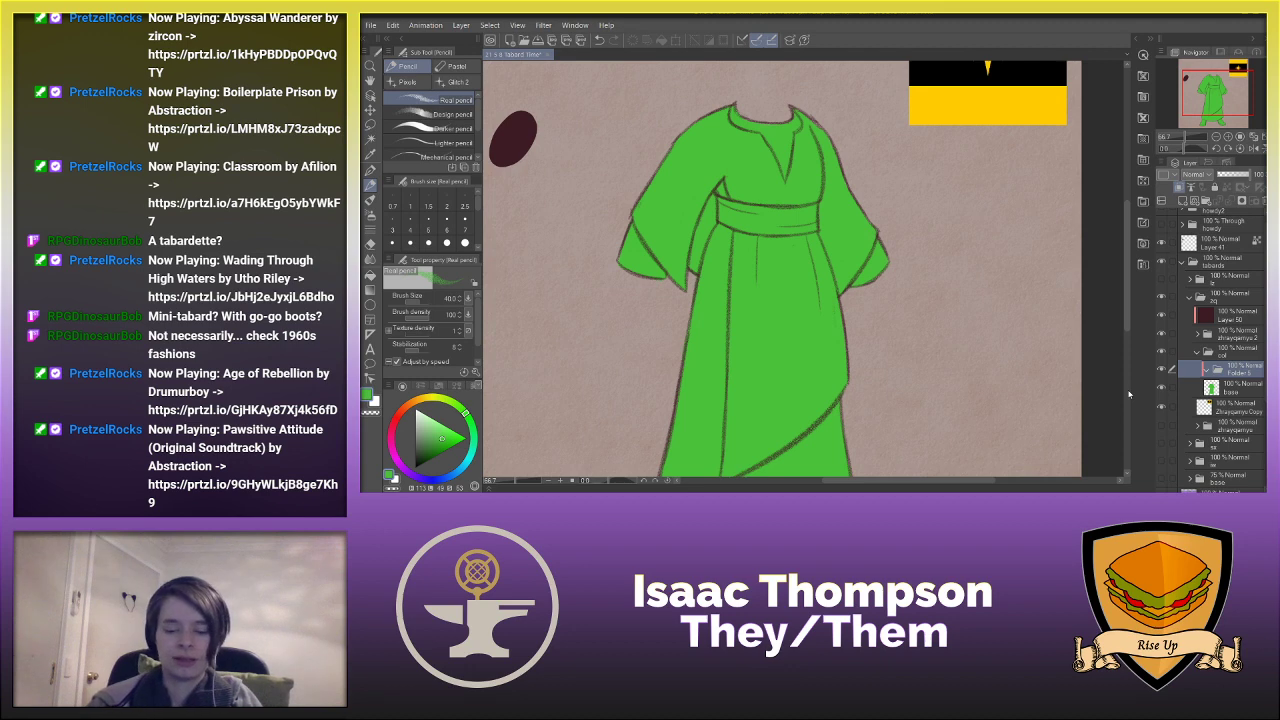
click(1180, 201)
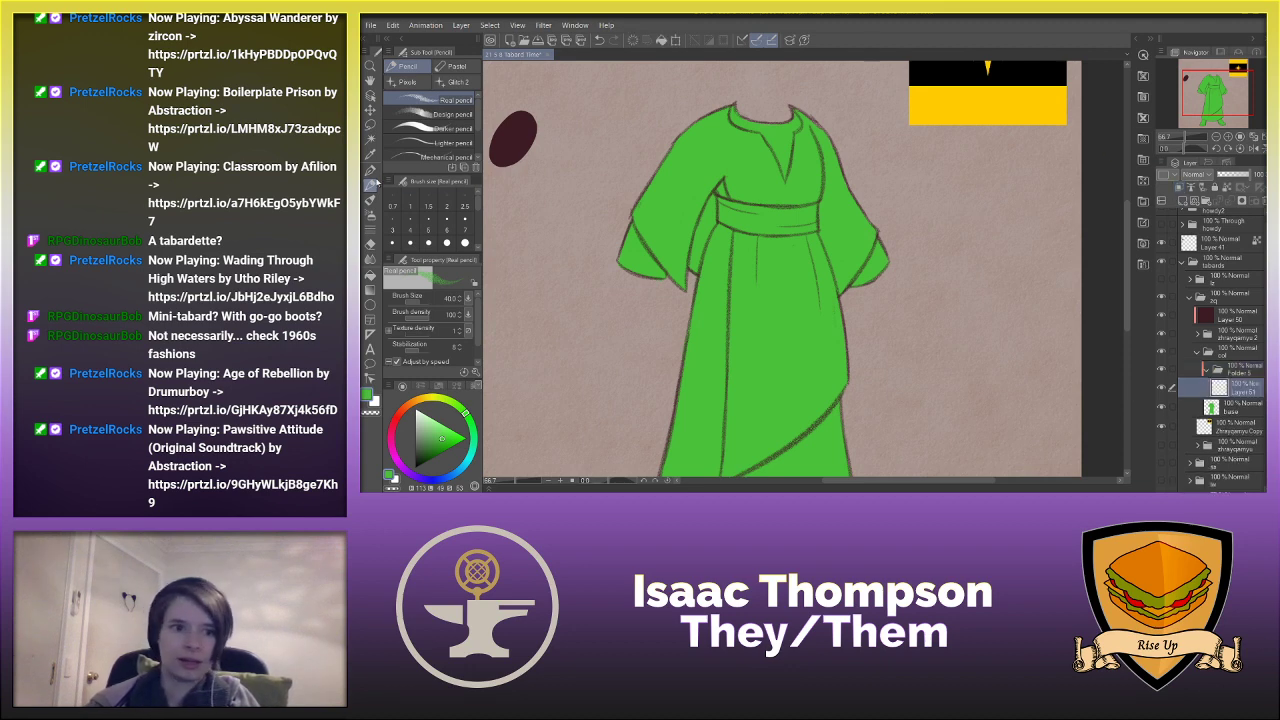
- Switch to the G-pen with black and rename the new layer inside the clipped folder "chemise"
click(370, 169)
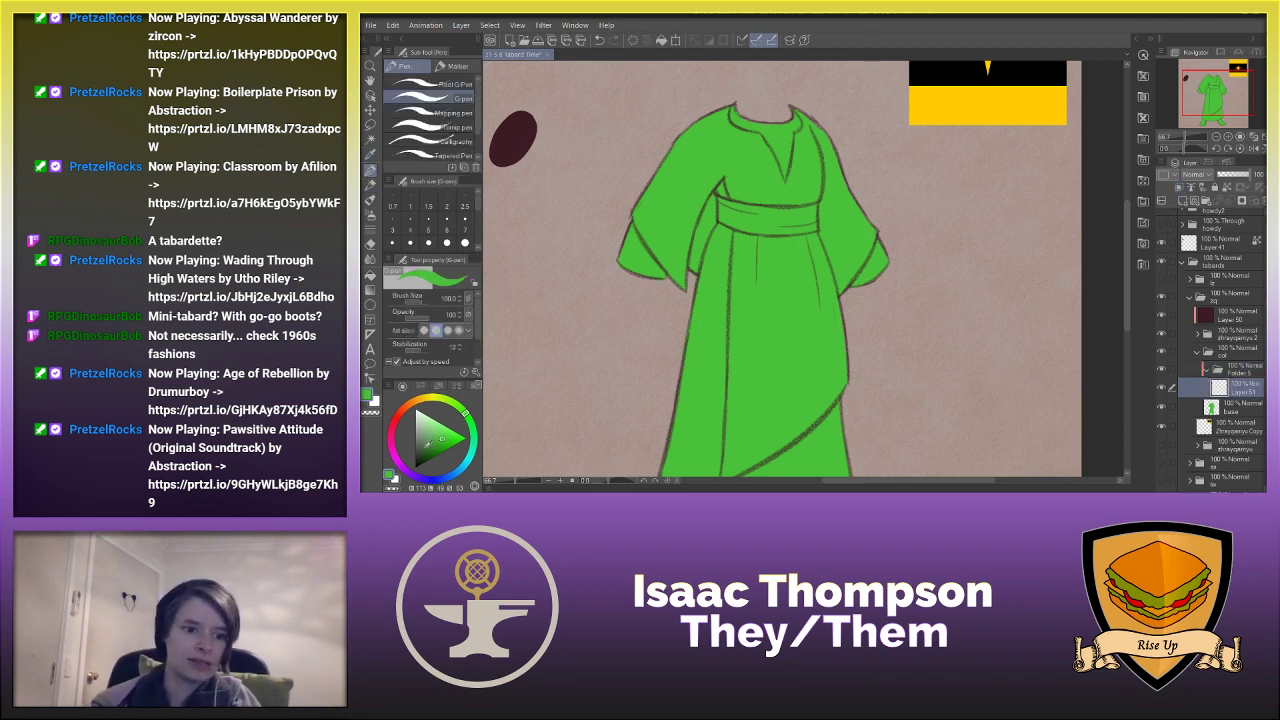
click(418, 466)
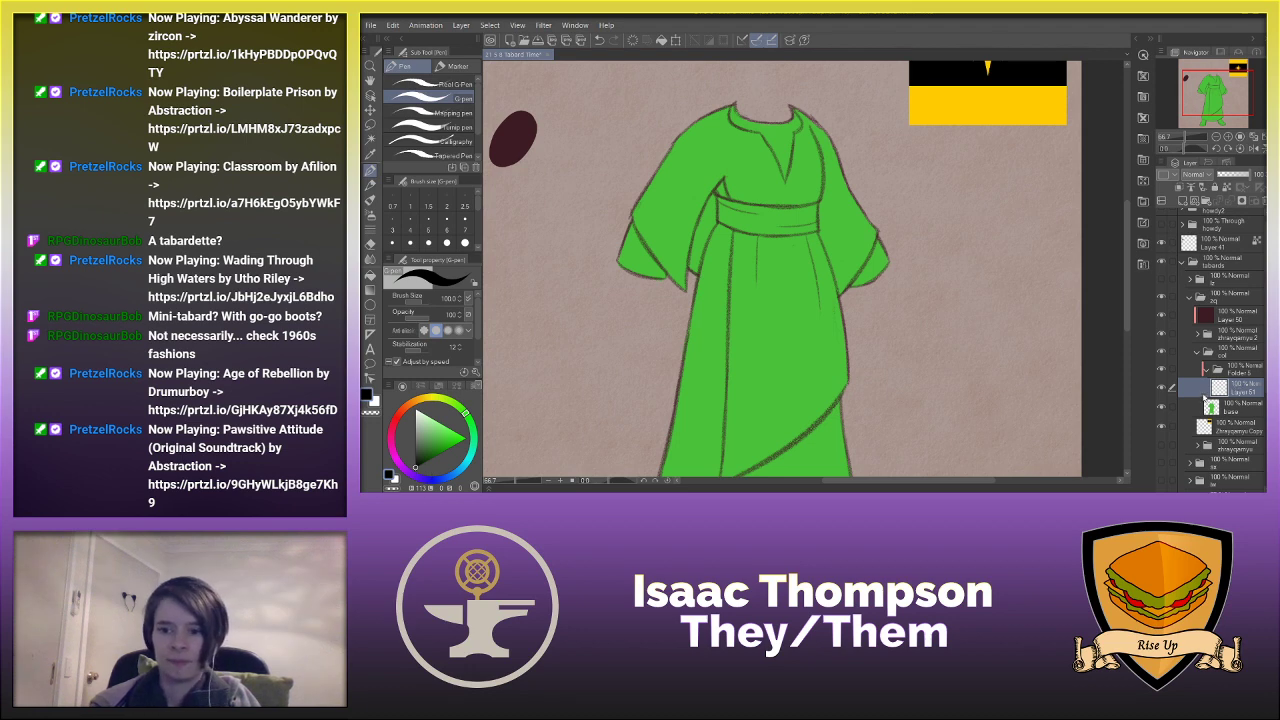
text(chemise)
key(Return)
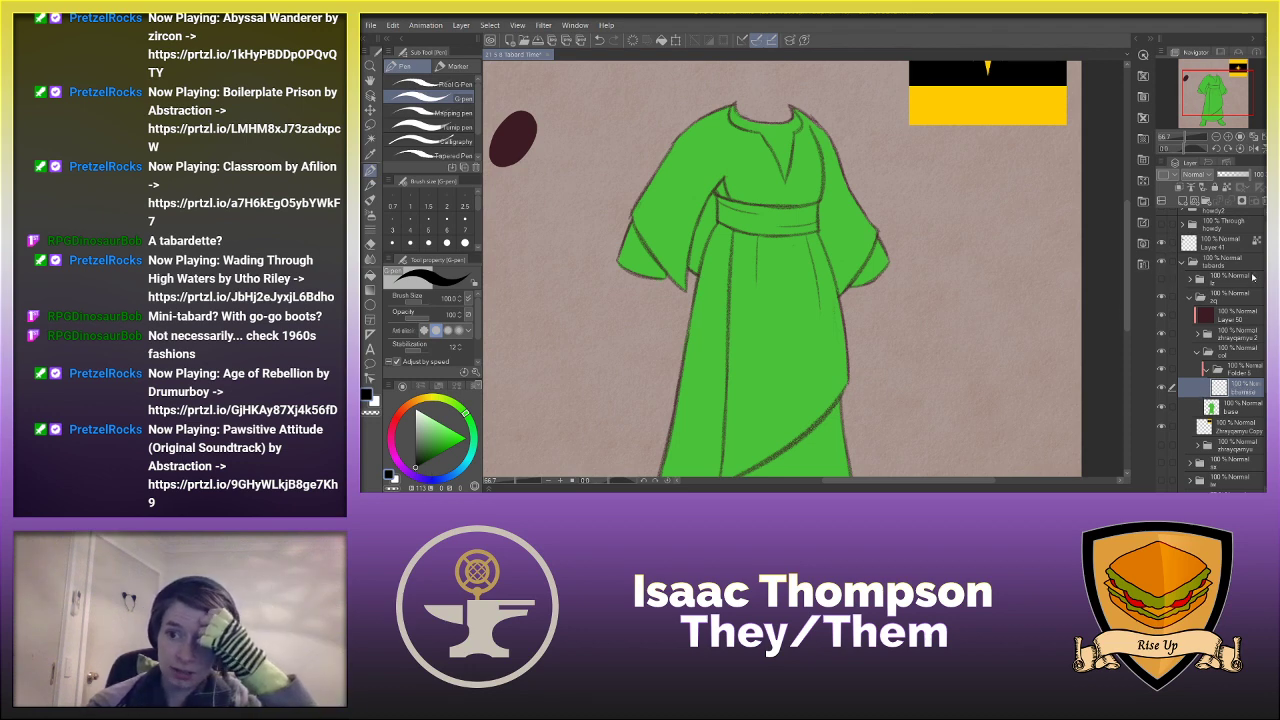
- Hide the green base and temporarily show the earlier black, yellow and white robe sketch to review its colour layout
scroll(1226, 253, up, 1)
scroll(1192, 345, down, 4)
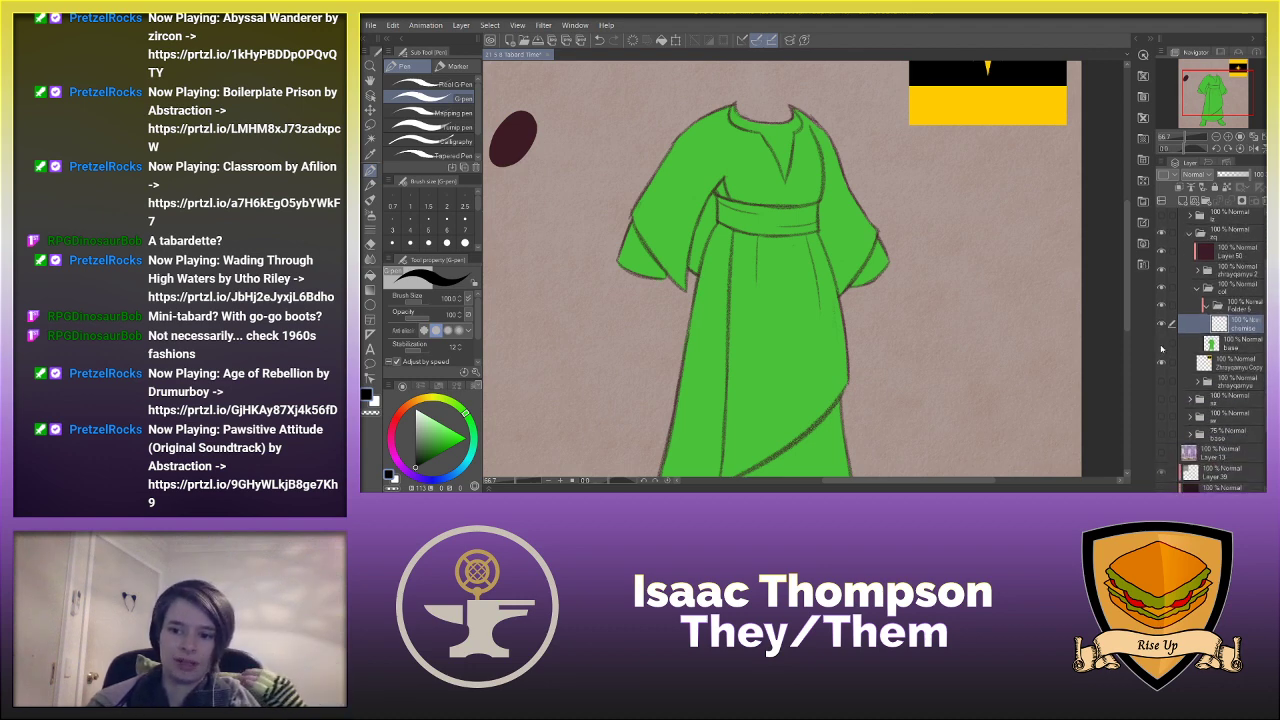
click(1161, 343)
click(1161, 381)
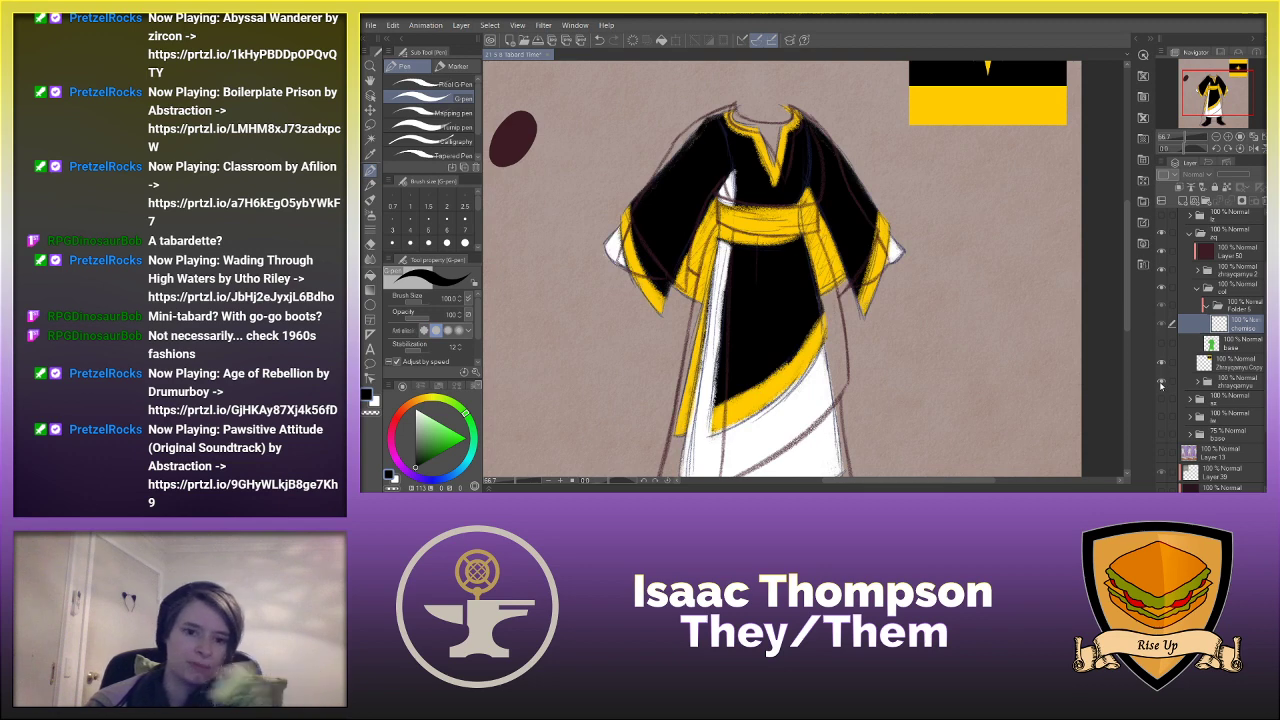
click(1161, 382)
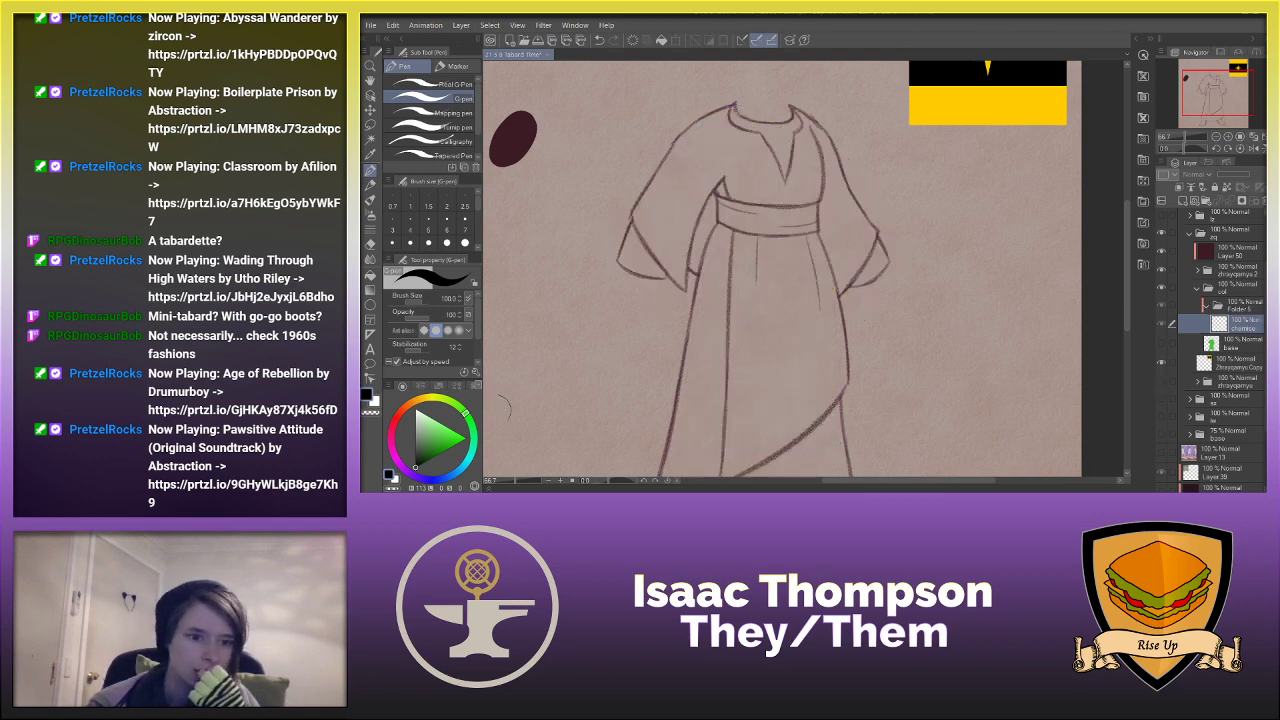
- Show the green base again and paint both cuffs, the underarm opening and the neckline white with the G-pen
key(x)
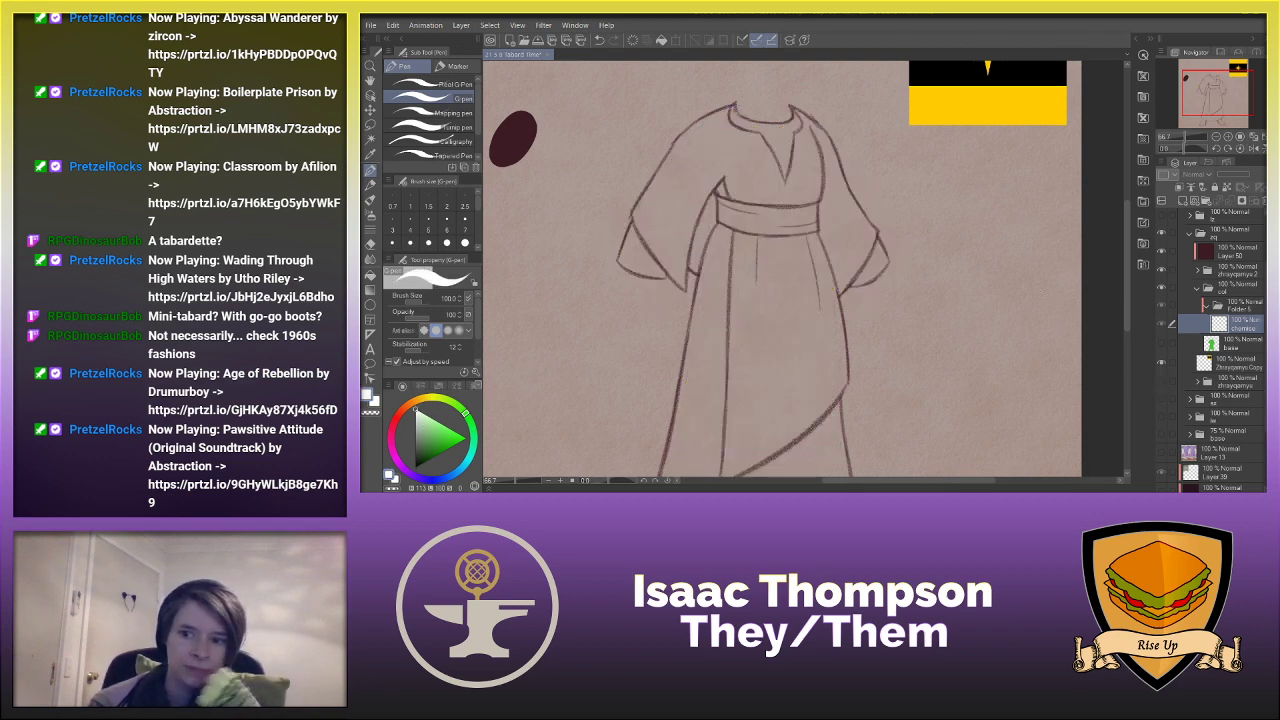
click(1162, 344)
mouse_move(640, 218)
mouse_down()
mouse_move(628, 236)
mouse_move(651, 284)
mouse_up()
drag(722, 178, 714, 190)
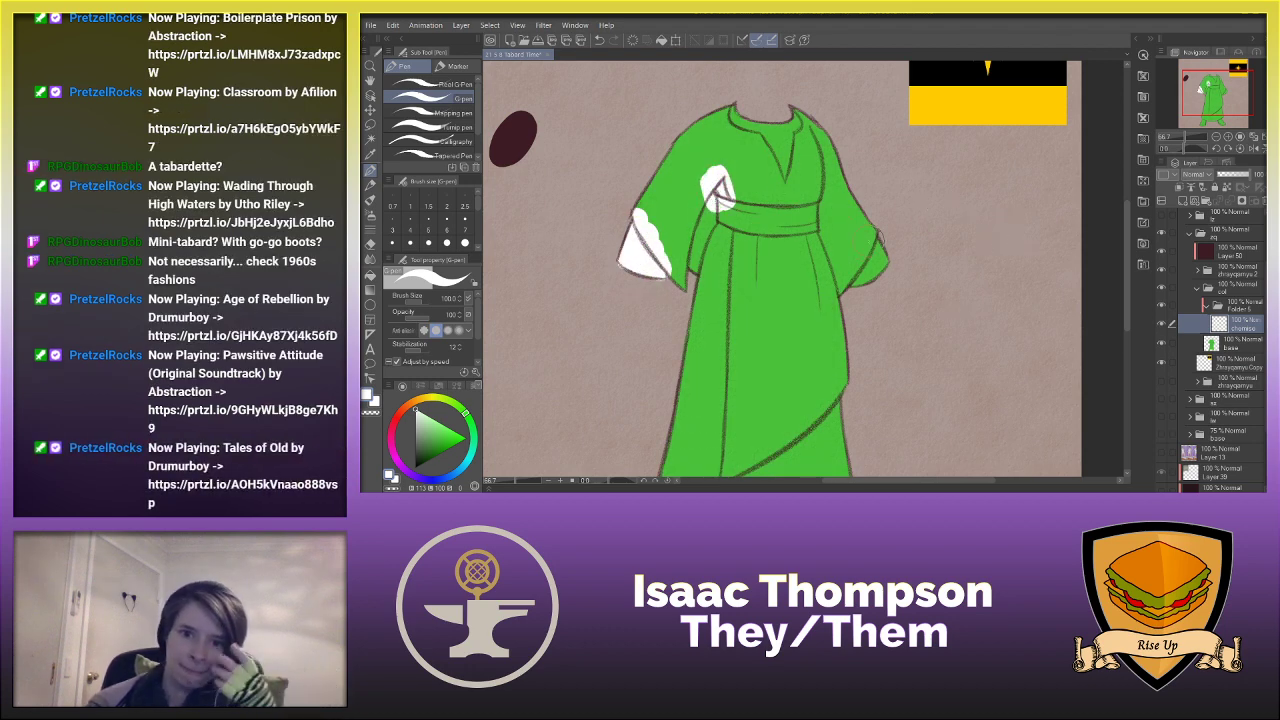
drag(888, 232, 888, 250)
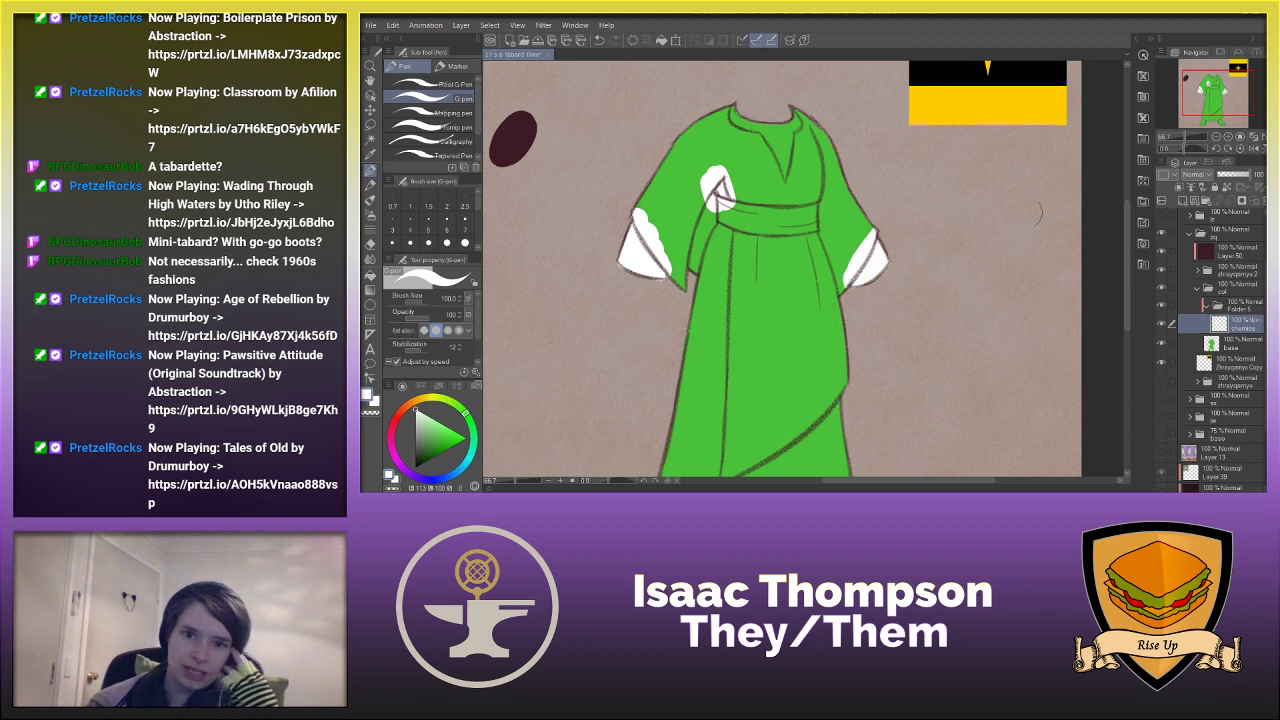
mouse_move(740, 103)
mouse_down()
mouse_move(776, 124)
mouse_move(770, 148)
mouse_move(785, 192)
mouse_up()
- Paint the underskirt white beside the straight vertical fold and below the diagonal overlap, down to the hem
drag(1127, 276, 1127, 308)
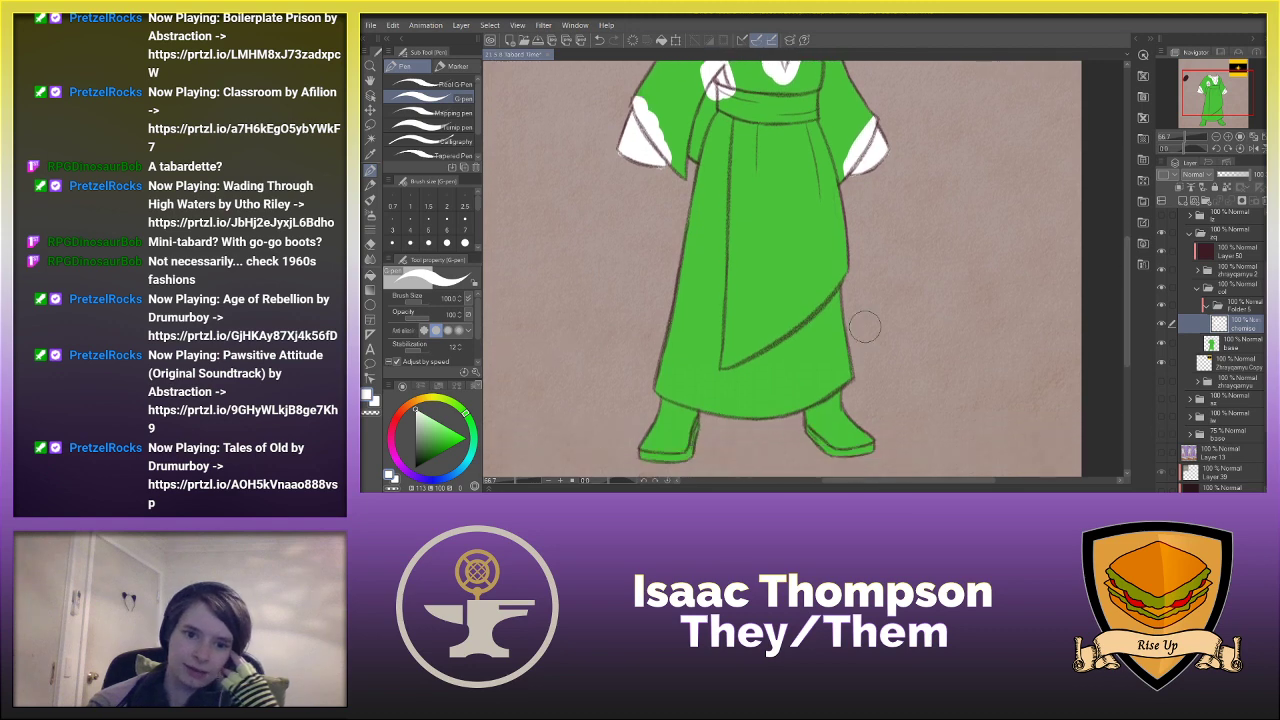
mouse_move(660, 380)
mouse_down()
mouse_move(730, 401)
mouse_move(710, 414)
mouse_move(770, 416)
mouse_move(838, 368)
mouse_up()
key(ctrl+z)
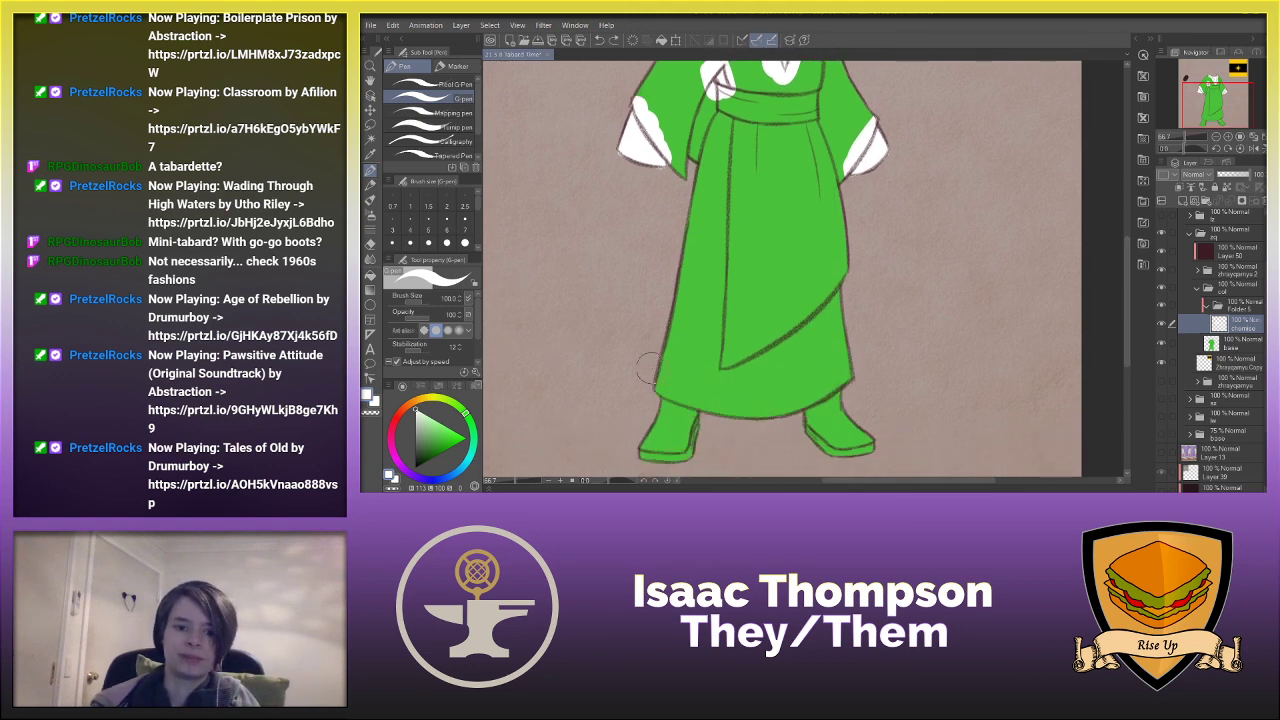
mouse_move(660, 385)
mouse_down()
mouse_move(757, 394)
mouse_move(845, 356)
mouse_move(793, 381)
mouse_move(844, 343)
mouse_move(773, 361)
mouse_move(790, 340)
mouse_move(678, 375)
mouse_move(715, 373)
mouse_move(704, 360)
mouse_move(732, 210)
mouse_move(722, 110)
mouse_move(678, 212)
mouse_move(713, 145)
mouse_move(675, 297)
mouse_move(705, 295)
mouse_move(720, 138)
mouse_up()
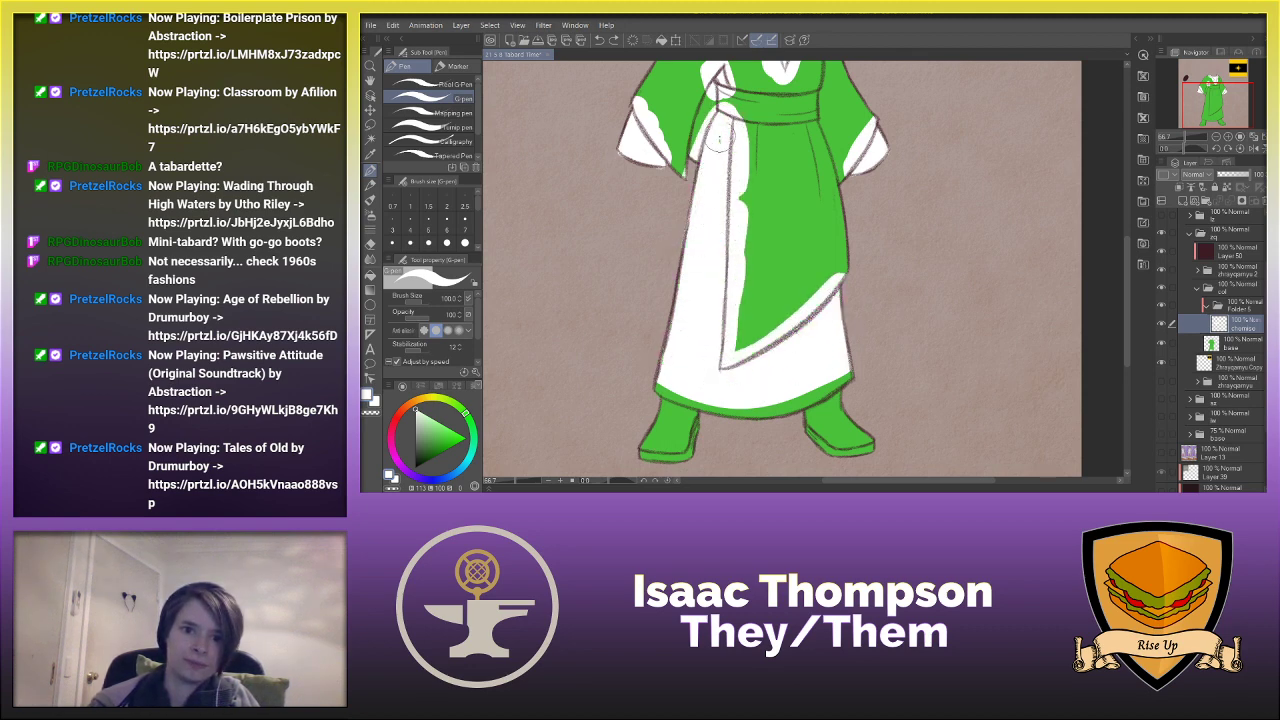
- Try covering the green strip at the skirt's hem with white using the Real pencil, undoing each stroke
scroll(674, 448, up, 2)
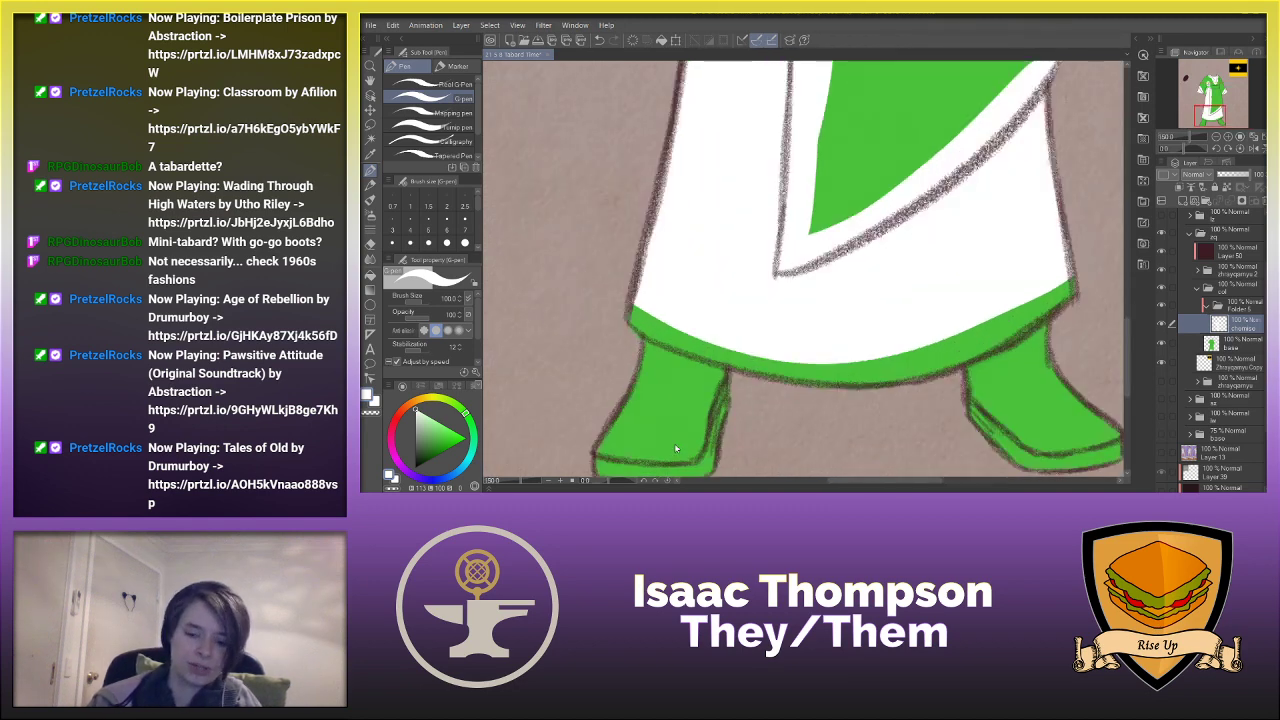
scroll(674, 448, down, 4)
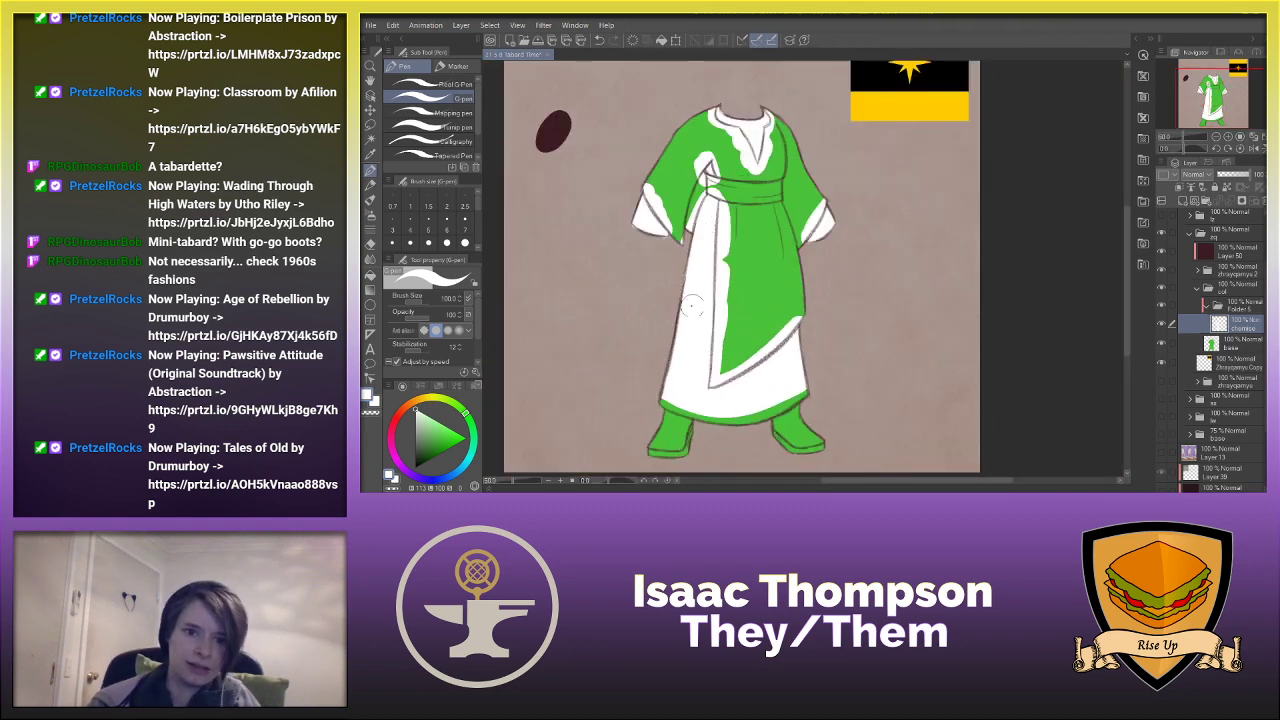
scroll(669, 417, up, 4)
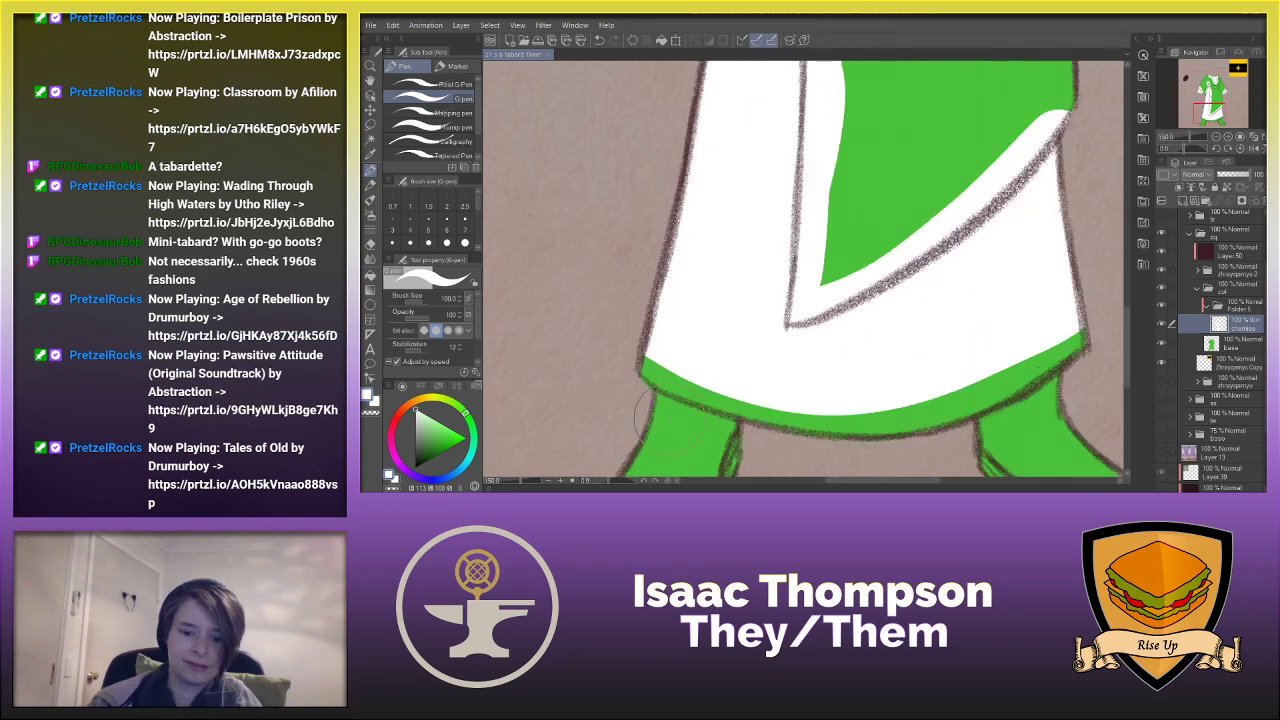
click(370, 185)
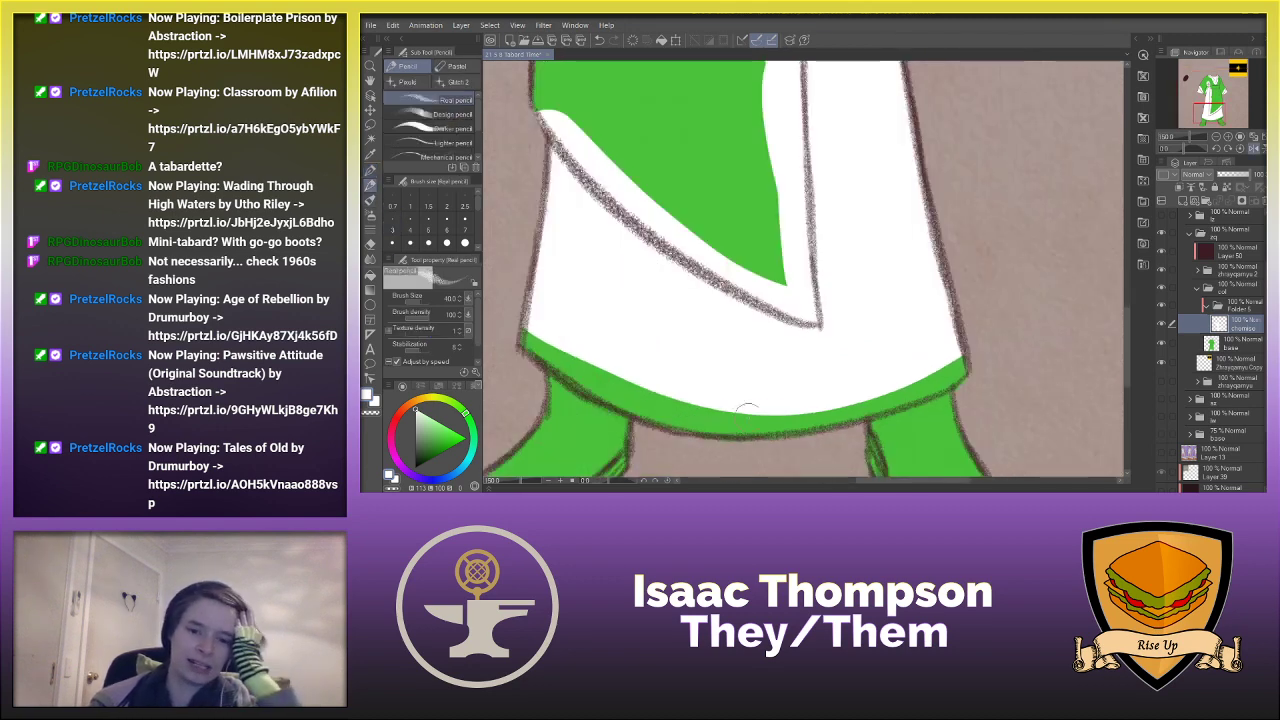
drag(748, 428, 826, 402)
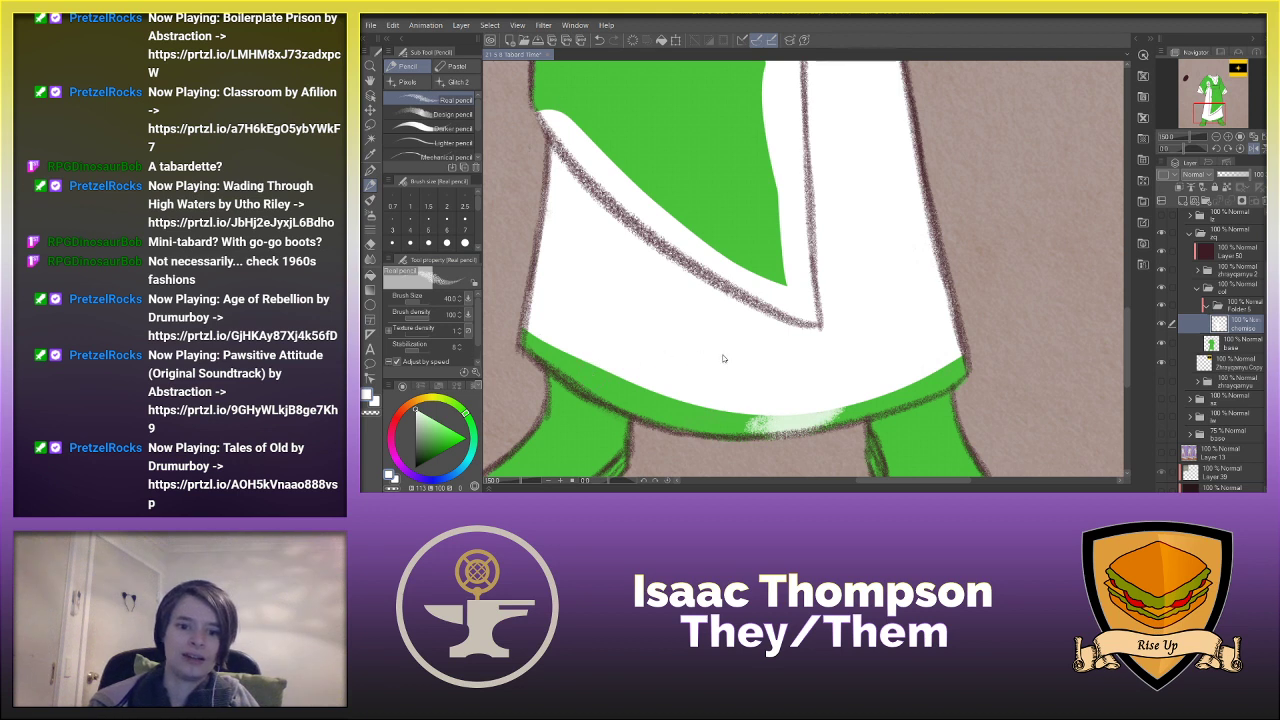
key(ctrl+z)
mouse_move(793, 391)
mouse_down()
mouse_move(805, 420)
mouse_move(840, 422)
mouse_move(810, 430)
mouse_move(810, 399)
mouse_move(828, 420)
mouse_up()
key(ctrl+z)
click(1161, 322)
click(1162, 328)
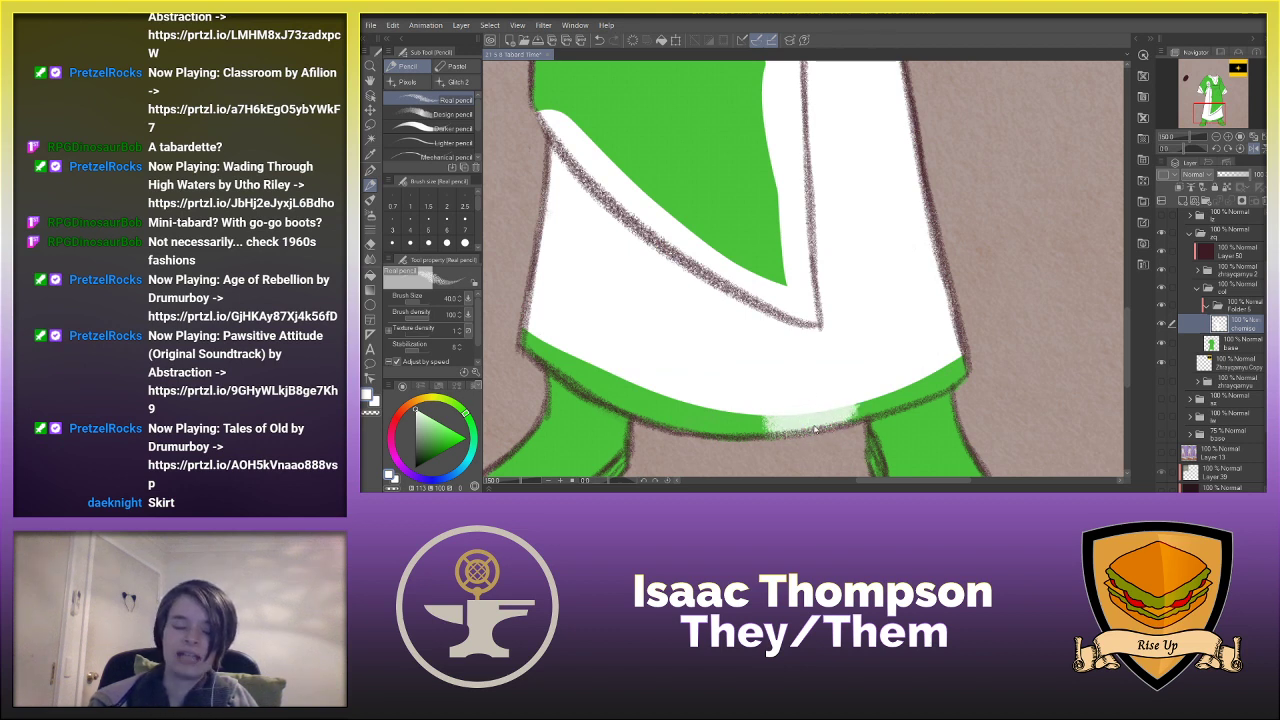
key(ctrl+z)
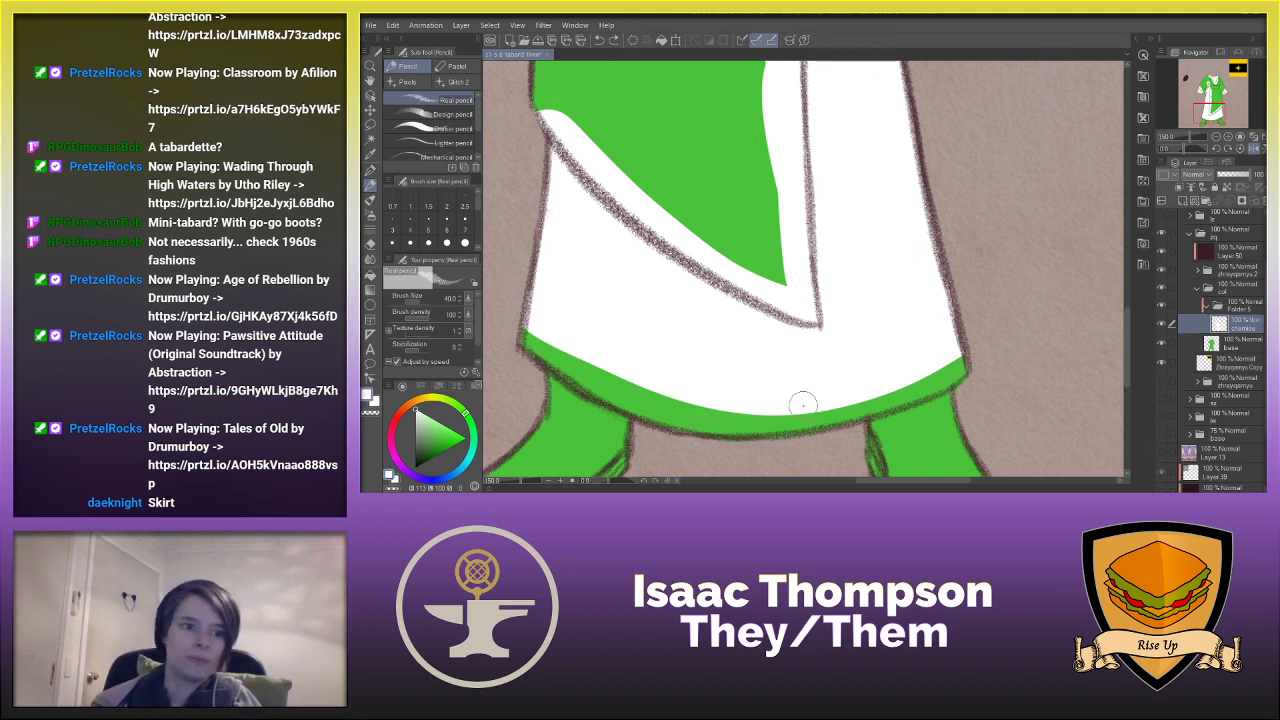
- Brush a white Real pencil patch over the green strip at the skirt's hem and turn off the folder's clipping
click(370, 171)
click(370, 185)
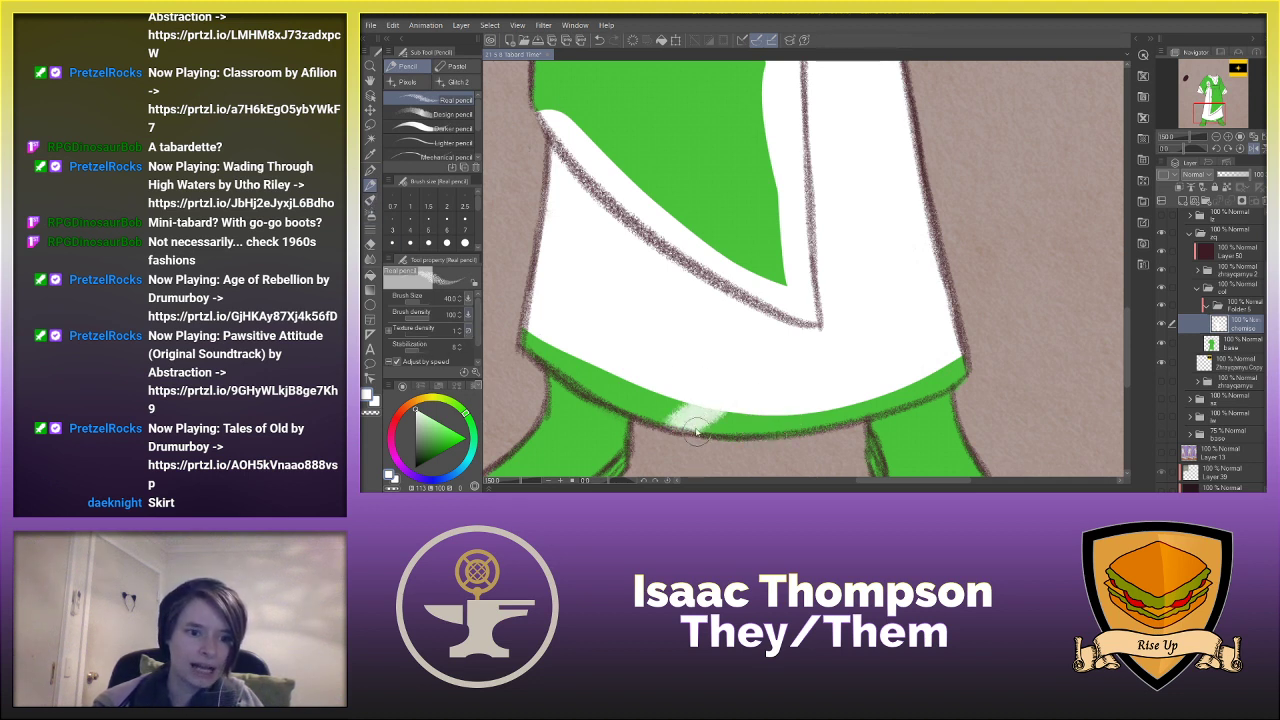
mouse_move(690, 400)
mouse_down()
mouse_move(700, 425)
mouse_move(720, 394)
mouse_move(706, 389)
mouse_move(690, 436)
mouse_move(739, 424)
mouse_up()
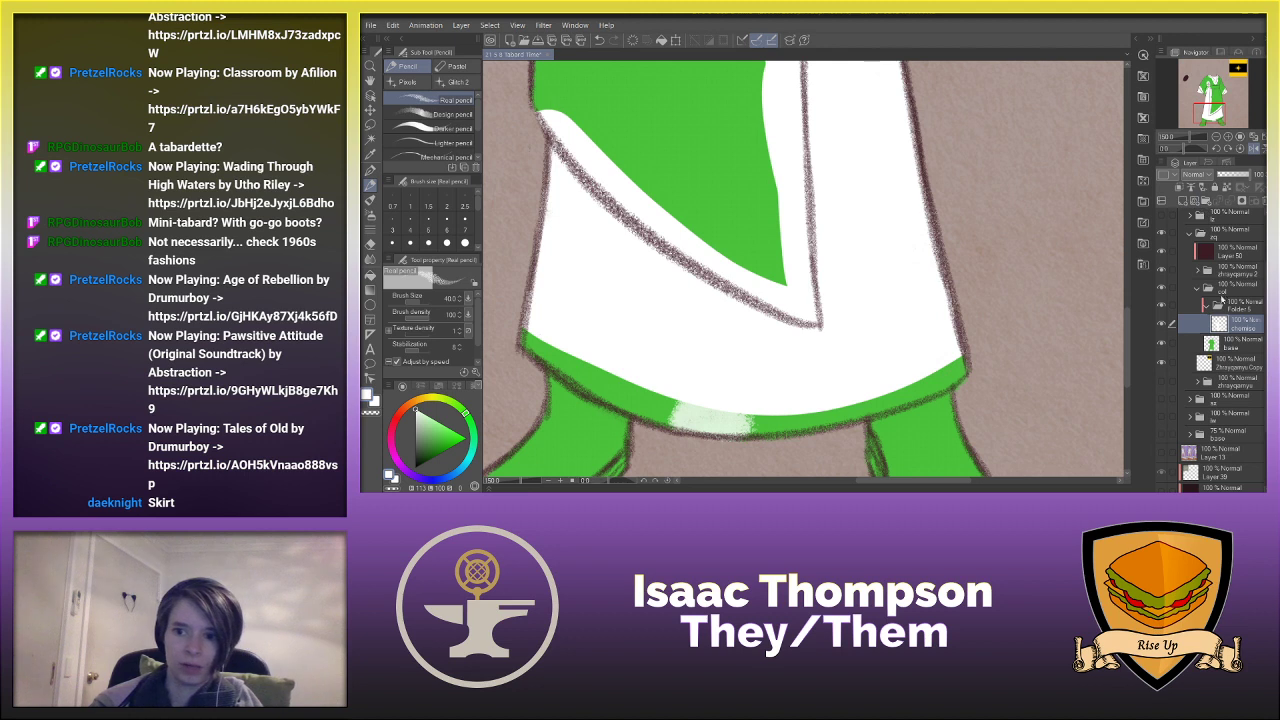
click(1222, 302)
click(1179, 187)
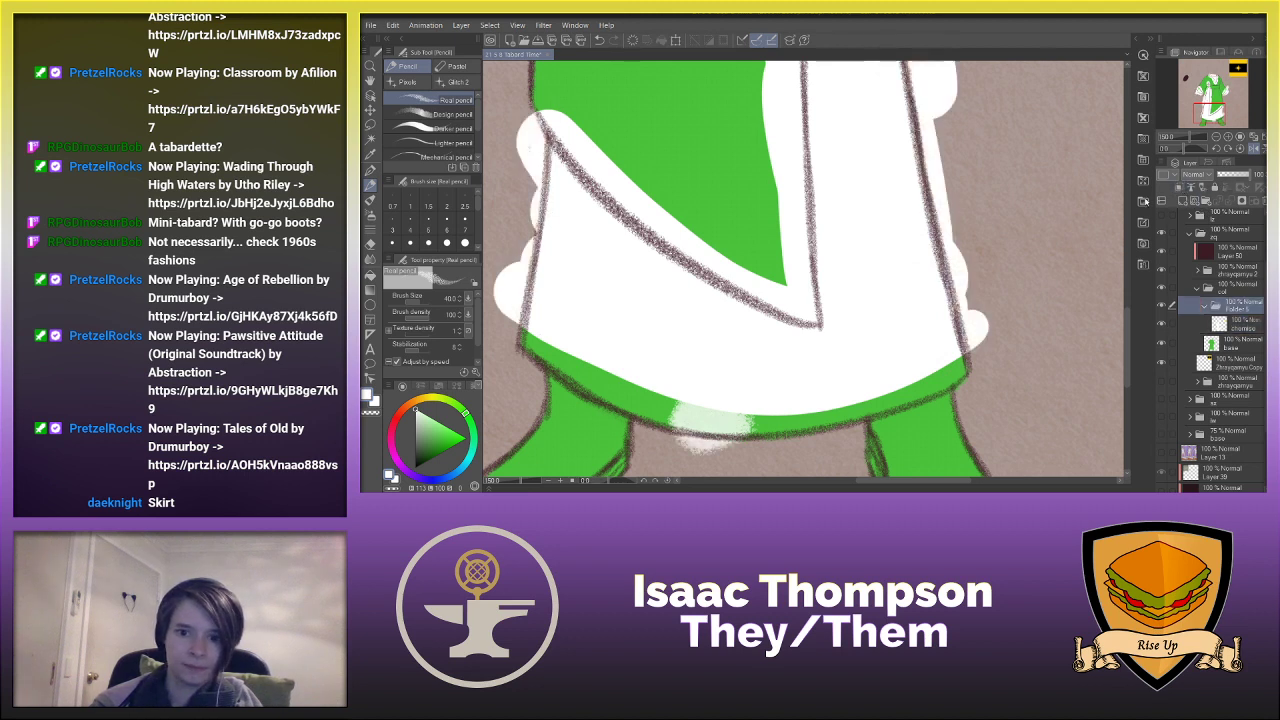
- Try white Real pencil strokes on the chemise layer, over the background and the overlap's green tip, and undo them
click(1232, 322)
mouse_move(1020, 230)
mouse_down()
mouse_move(1010, 300)
mouse_move(1020, 250)
mouse_move(1024, 289)
mouse_up()
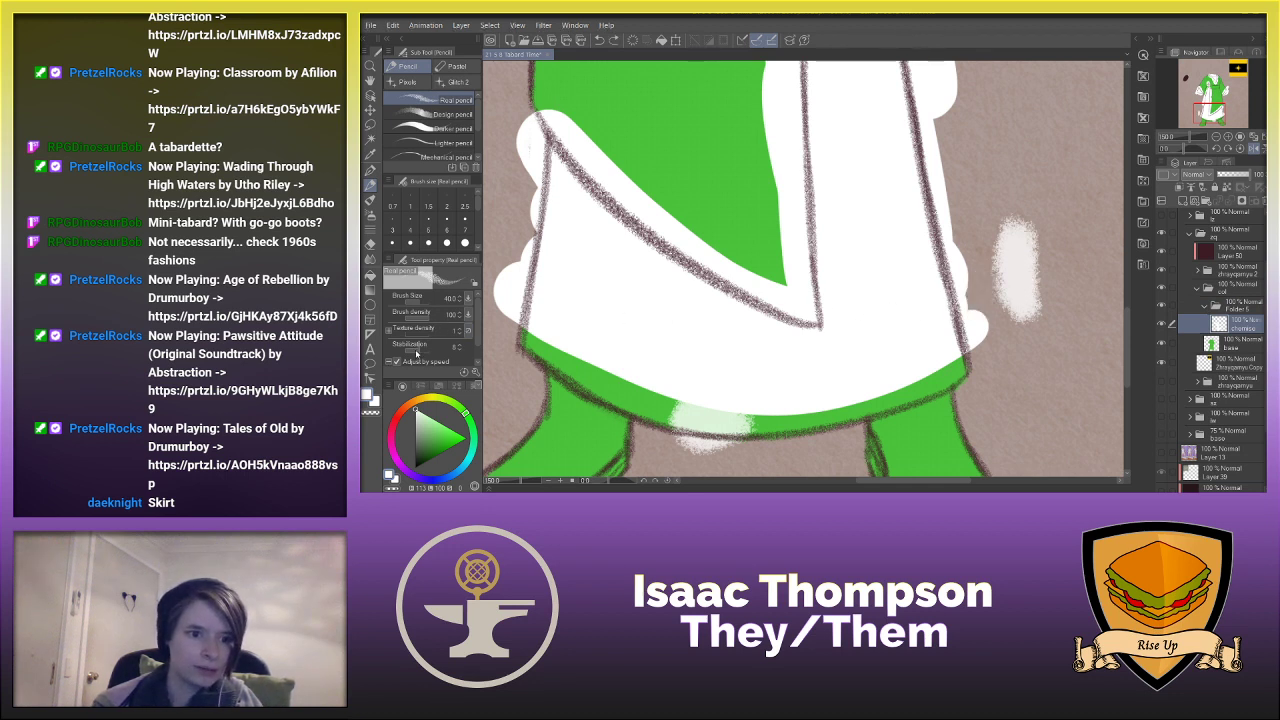
drag(762, 272, 800, 245)
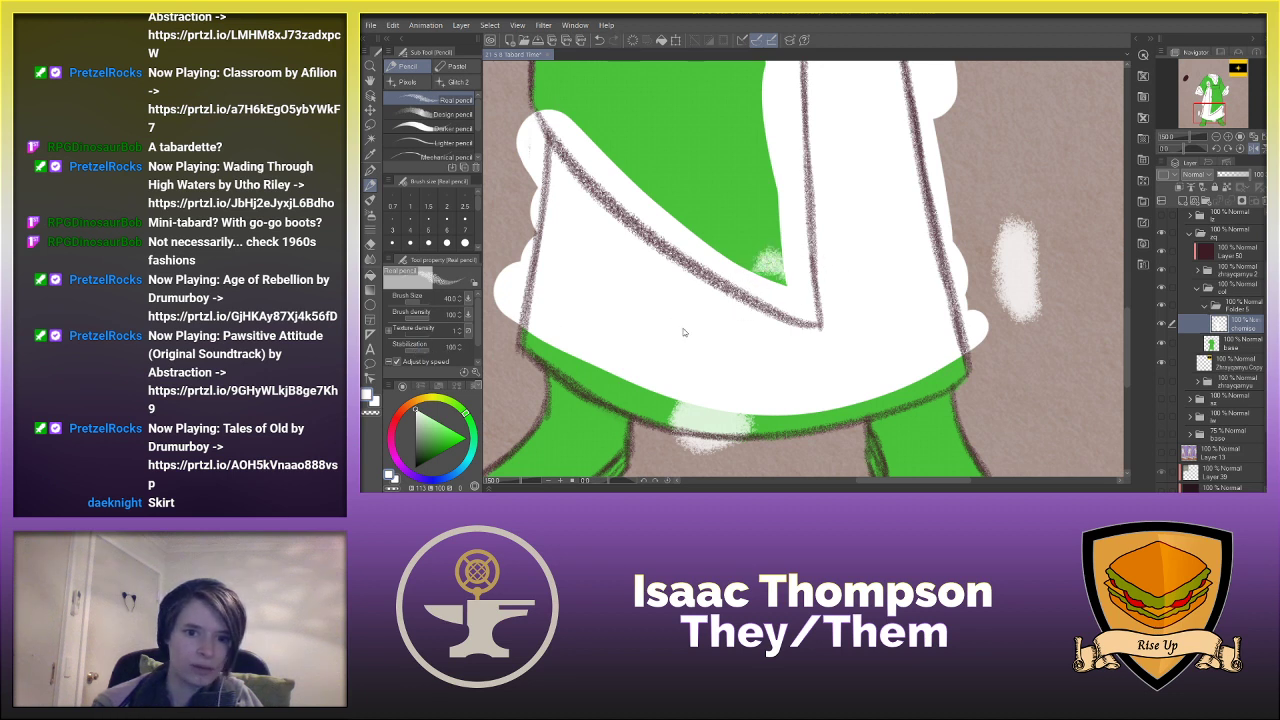
key(ctrl+z)
key(ctrl+z)
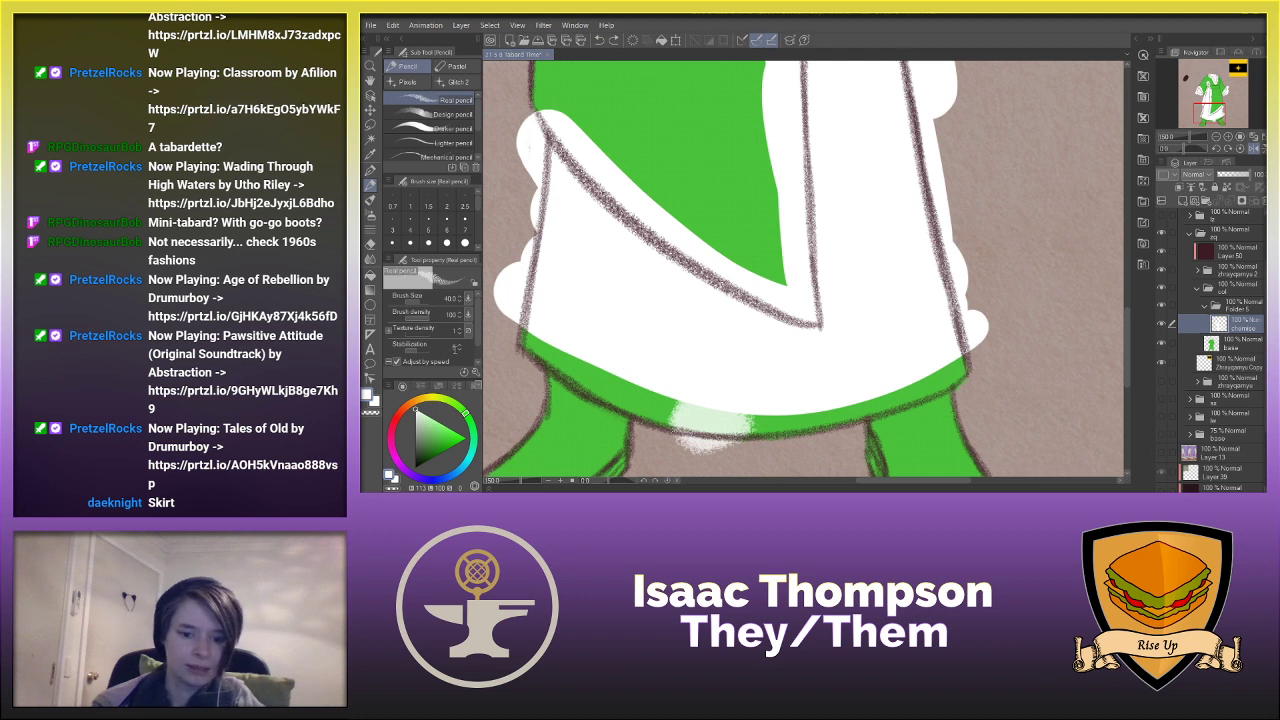
drag(734, 252, 769, 289)
key(ctrl+z)
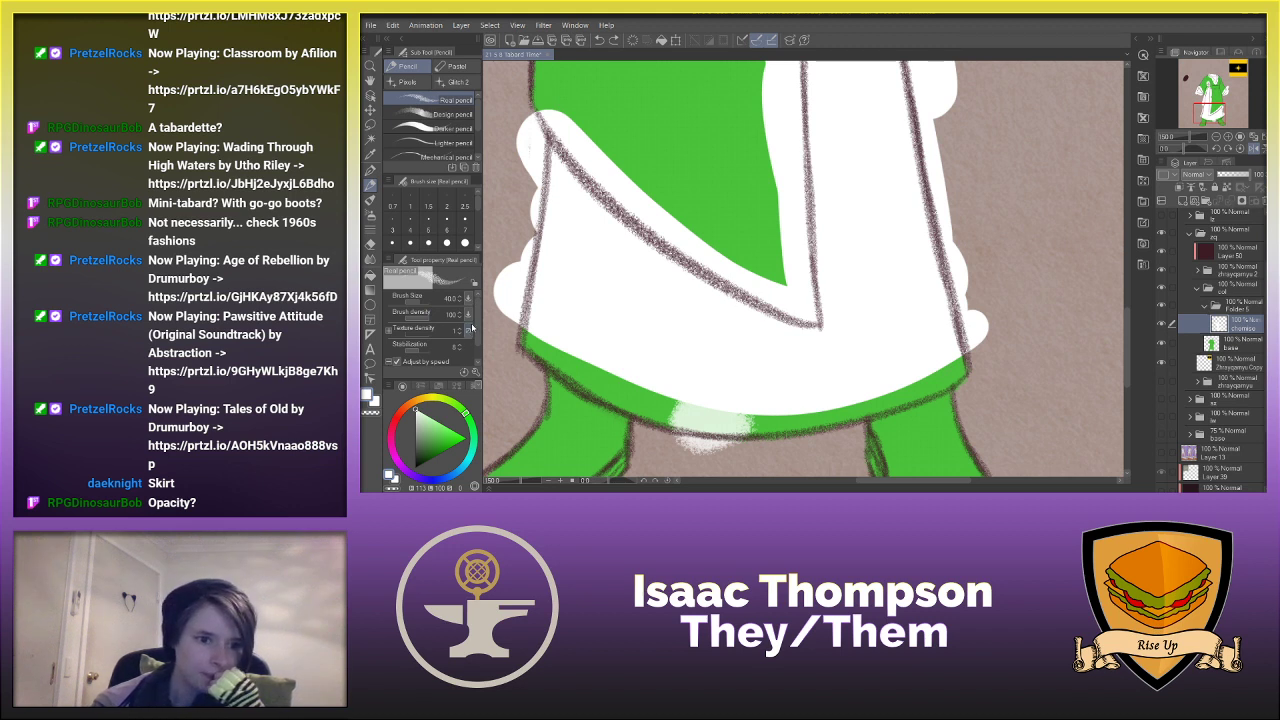
- Swap the drawing colour, try the Real pencil on the lower tip of the green overlap, and undo the stroke
mouse_move(474, 332)
mouse_down()
mouse_move(480, 346)
mouse_move(476, 298)
mouse_up()
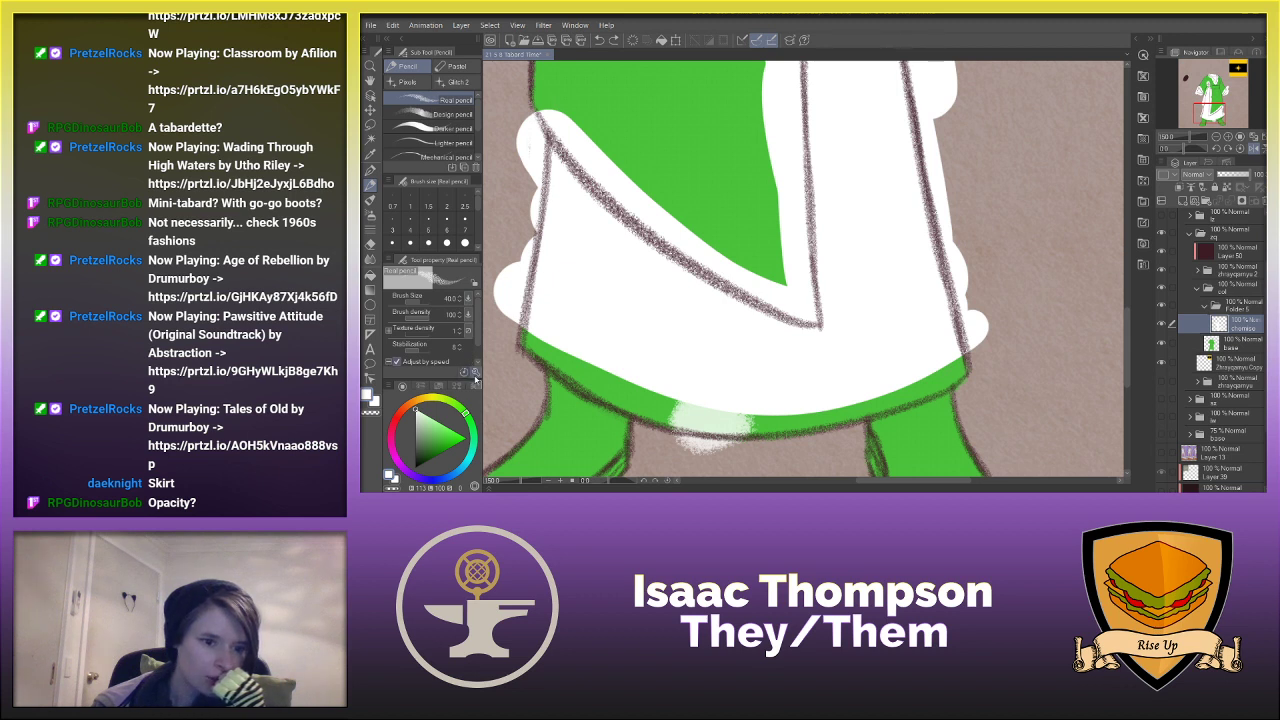
key(x)
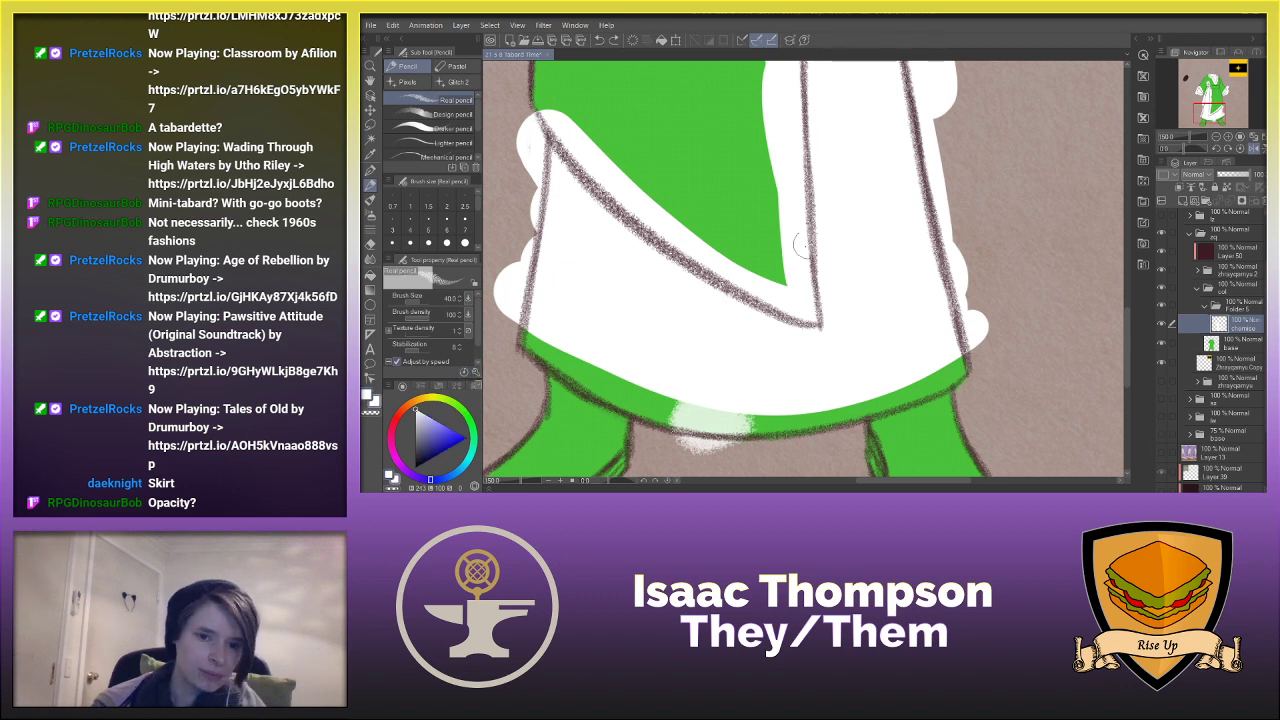
mouse_move(773, 237)
mouse_down()
mouse_move(746, 260)
mouse_move(782, 291)
mouse_up()
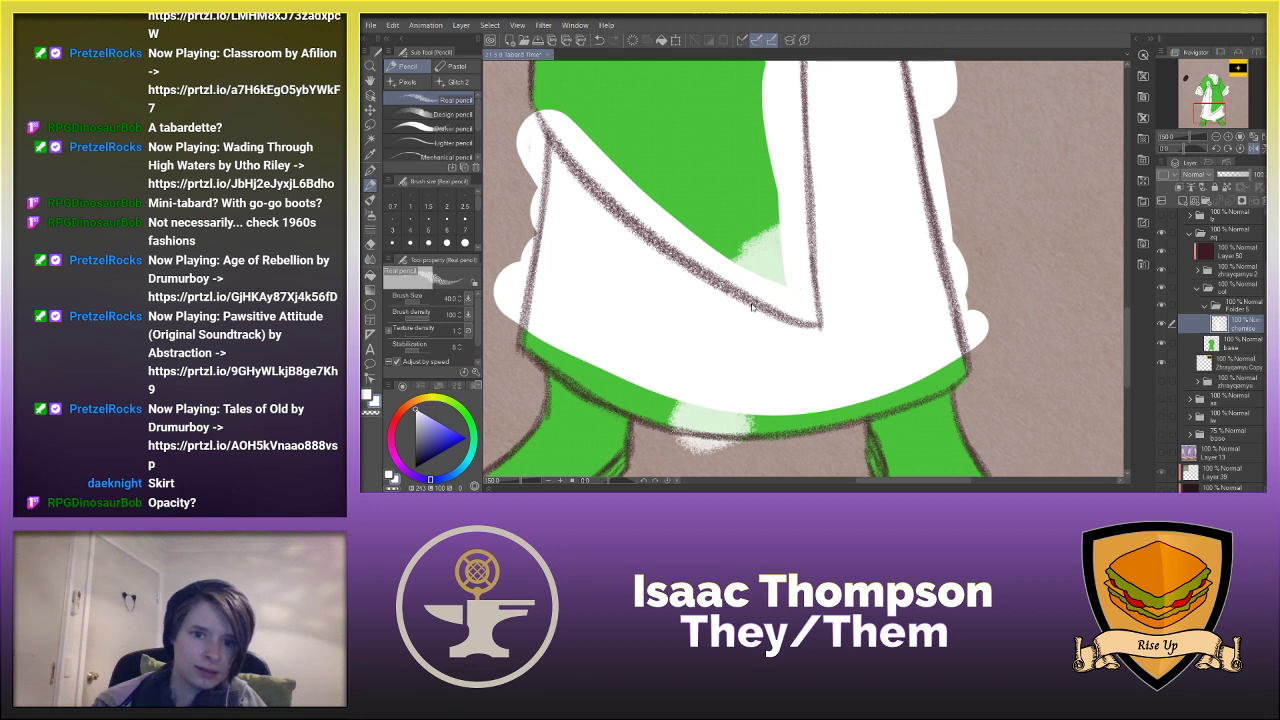
key(ctrl+z)
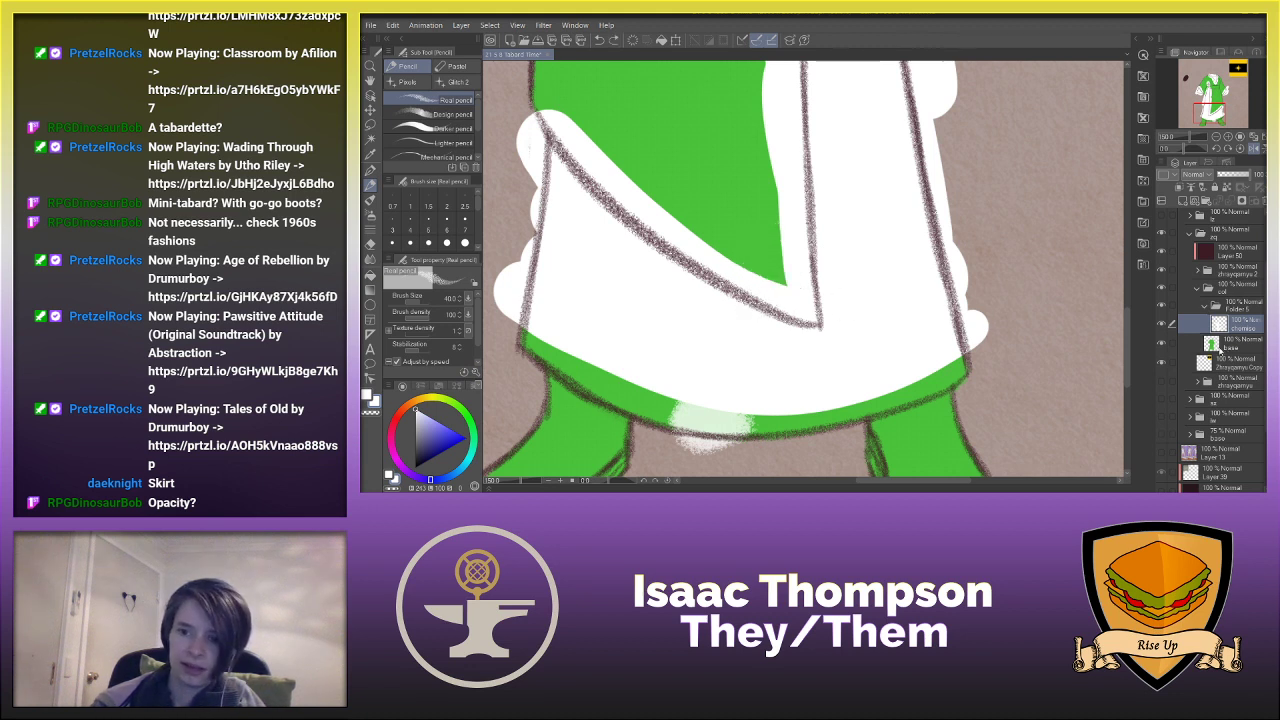
- Try white Real pencil strokes on the base layer over the overlap's green tip and the background, sample green for the G-pen, and undo everything
click(1210, 343)
mouse_move(690, 205)
mouse_down()
mouse_move(743, 204)
mouse_move(734, 250)
mouse_move(762, 245)
mouse_move(795, 284)
mouse_up()
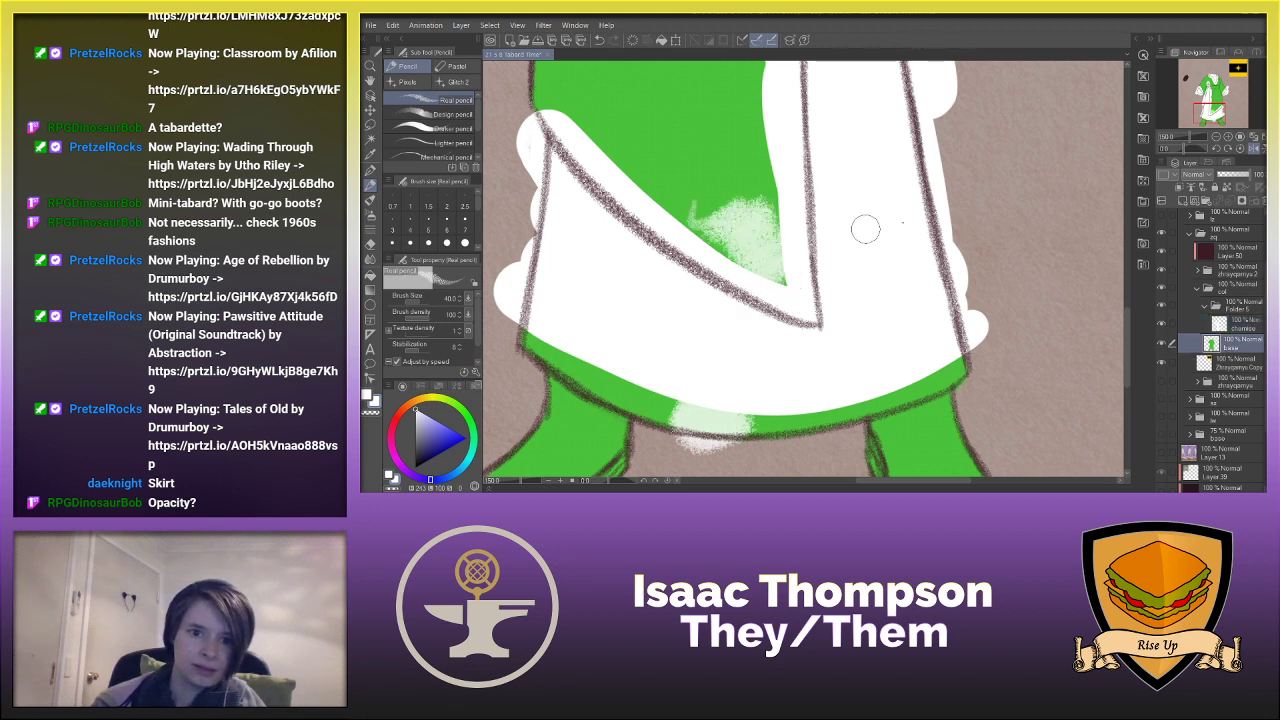
key(ctrl+z)
mouse_move(1010, 298)
mouse_down()
mouse_move(1030, 280)
mouse_move(1036, 320)
mouse_move(1028, 307)
mouse_move(1060, 260)
mouse_up()
key(ctrl+z)
alt+click(952, 421)
click(370, 171)
key(ctrl+z)
key(ctrl+z)
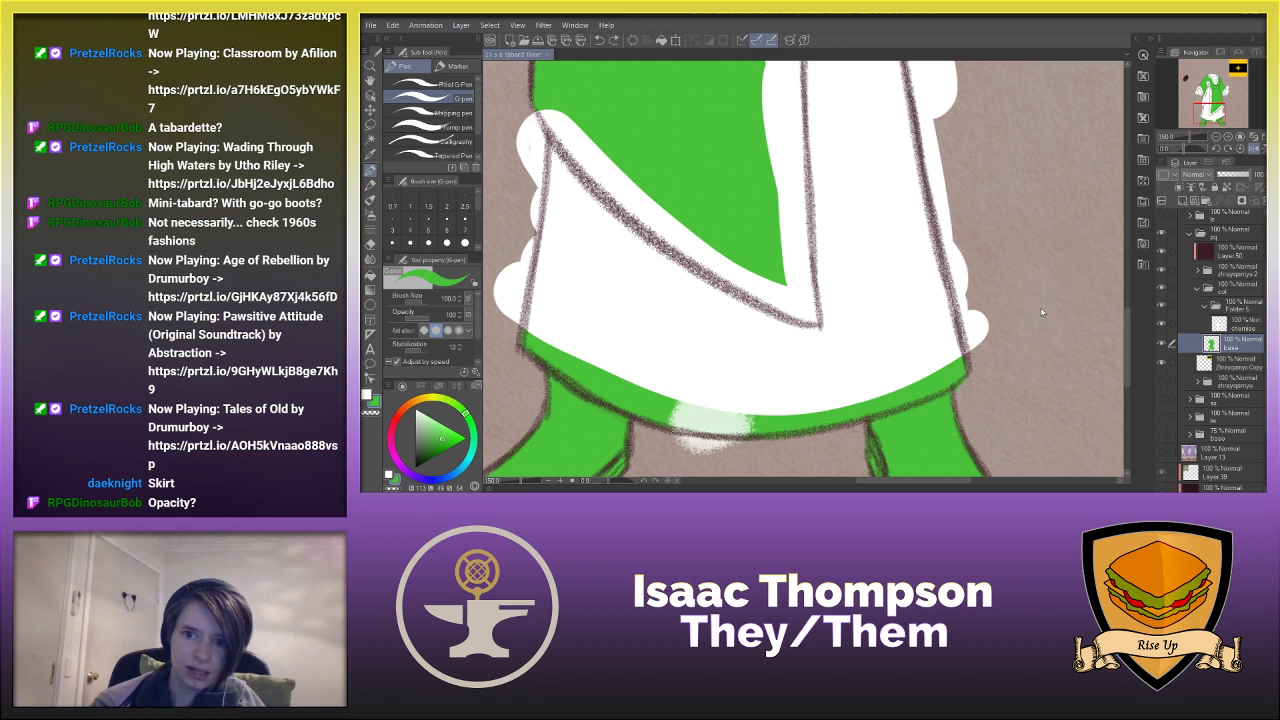
- Go back to the chemise layer with the Real pencil in white, and undo the hem patch and the removal of the folder's clipping
click(1220, 323)
click(370, 185)
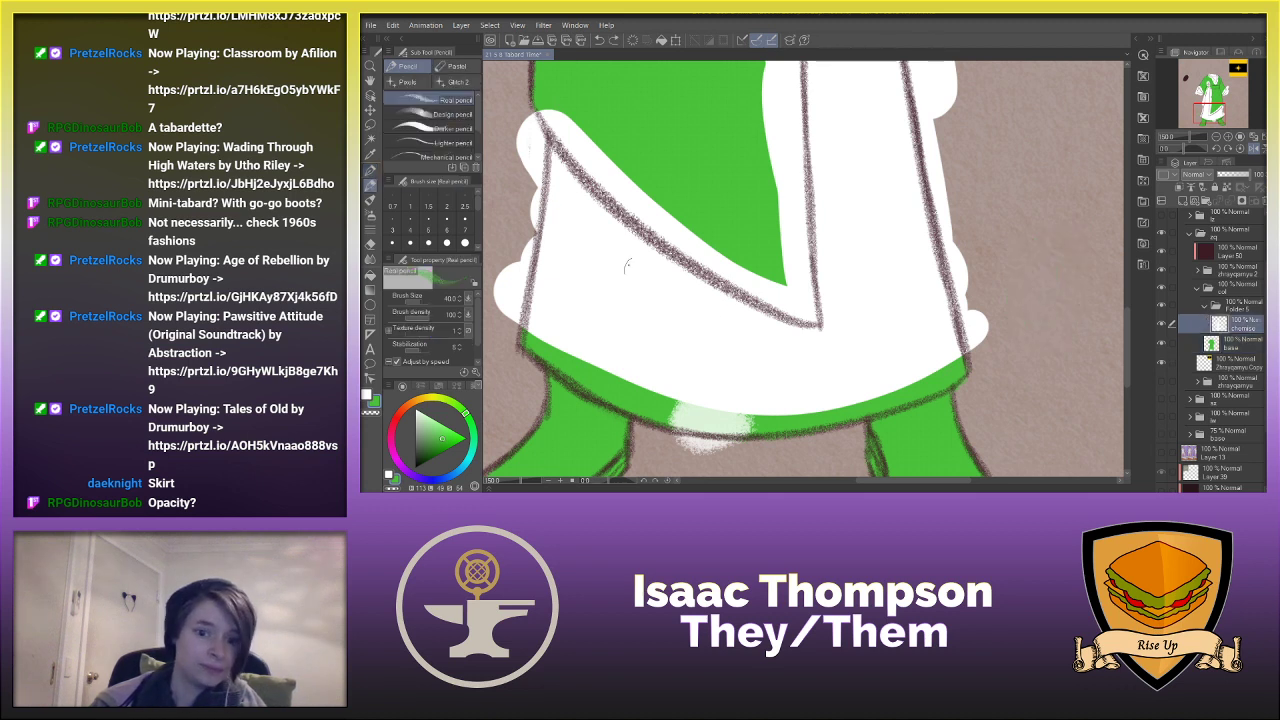
alt+click(756, 362)
key(ctrl+z)
key(ctrl+z)
key(ctrl+z)
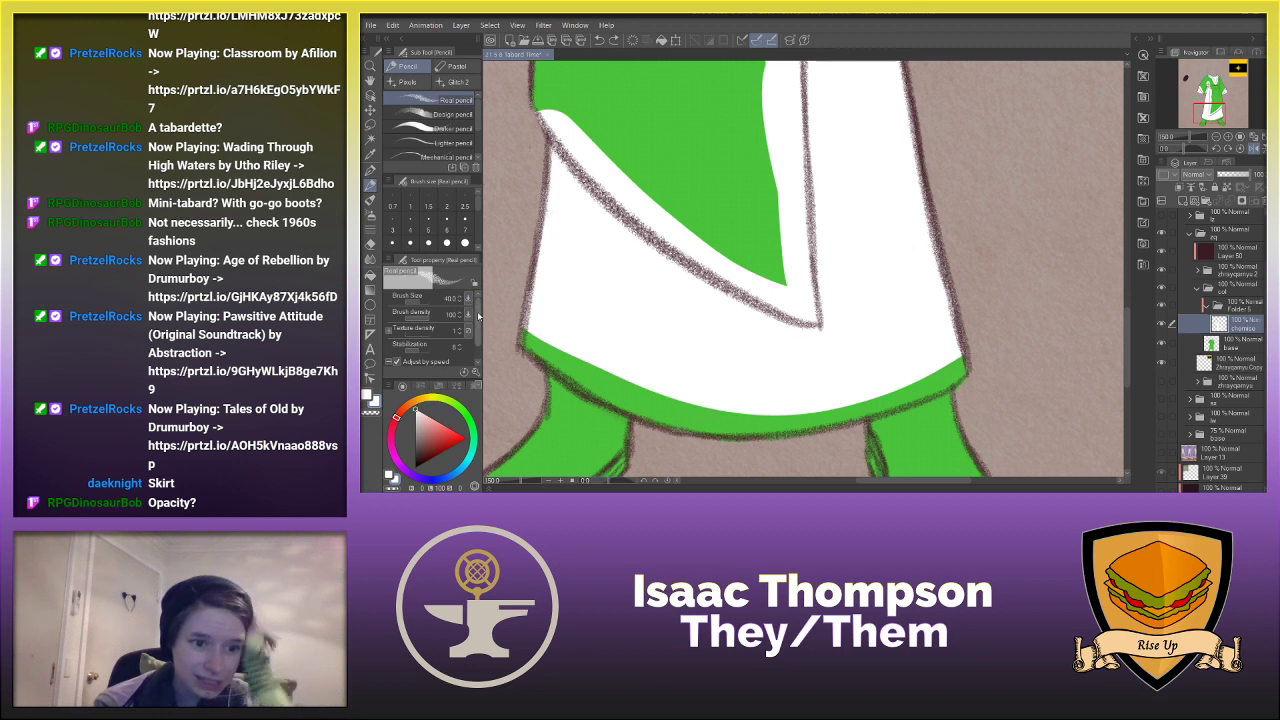
- Try Real pencil strokes over the overlap's green tip with texture density 100, undo them, and reset the texture density to 1
drag(478, 311, 478, 322)
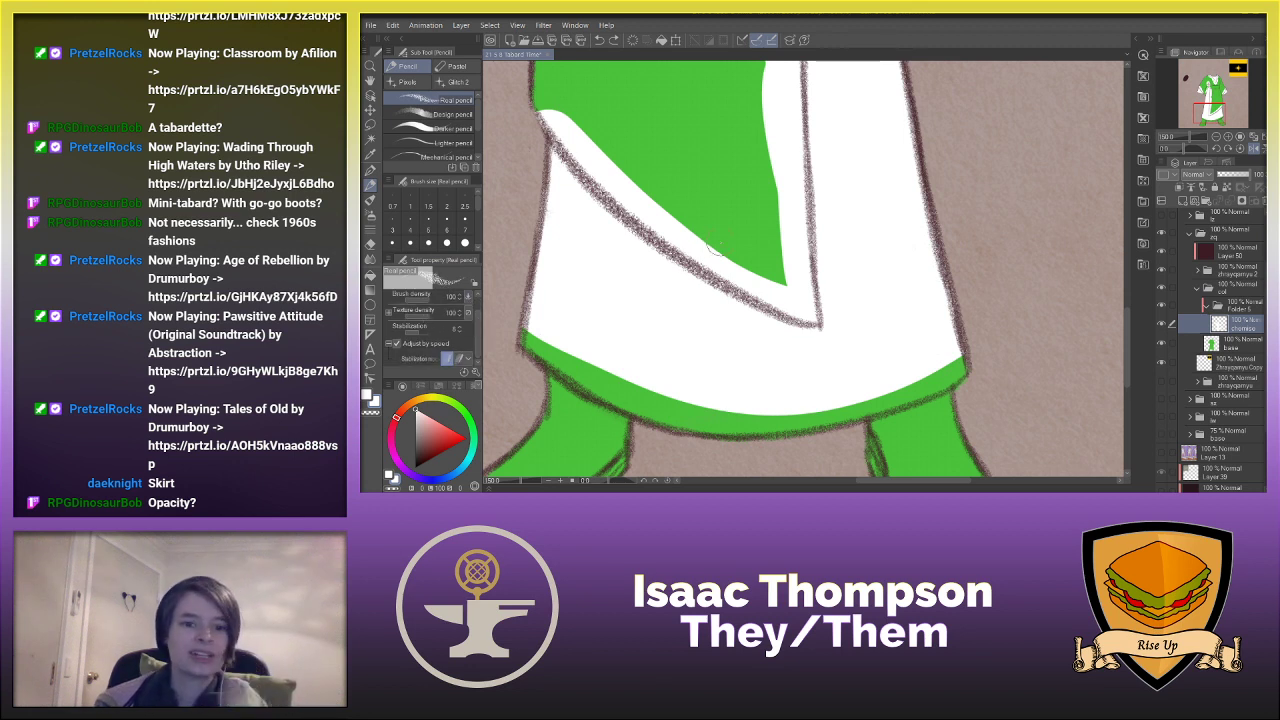
mouse_move(717, 245)
mouse_down()
mouse_move(756, 250)
mouse_move(774, 272)
mouse_up()
key(ctrl+z)
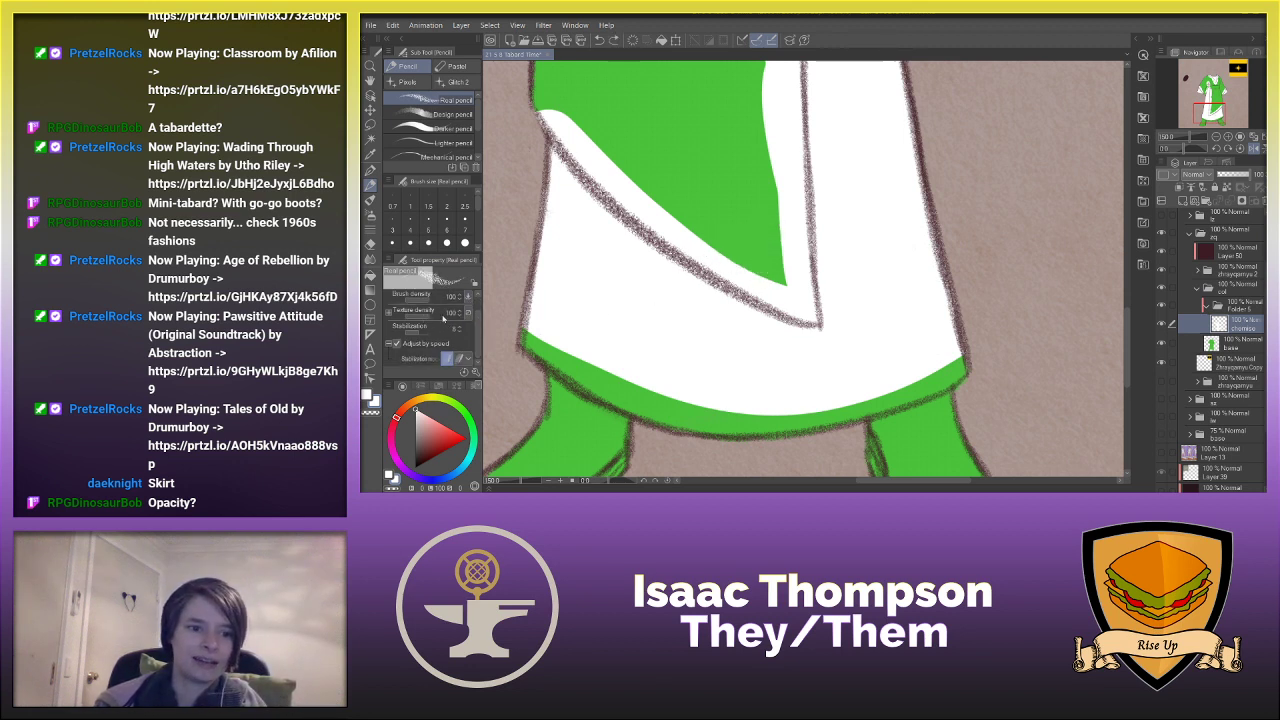
mouse_move(716, 256)
mouse_down()
mouse_move(768, 254)
mouse_move(752, 264)
mouse_move(784, 270)
mouse_up()
key(ctrl+z)
key(ctrl+z)
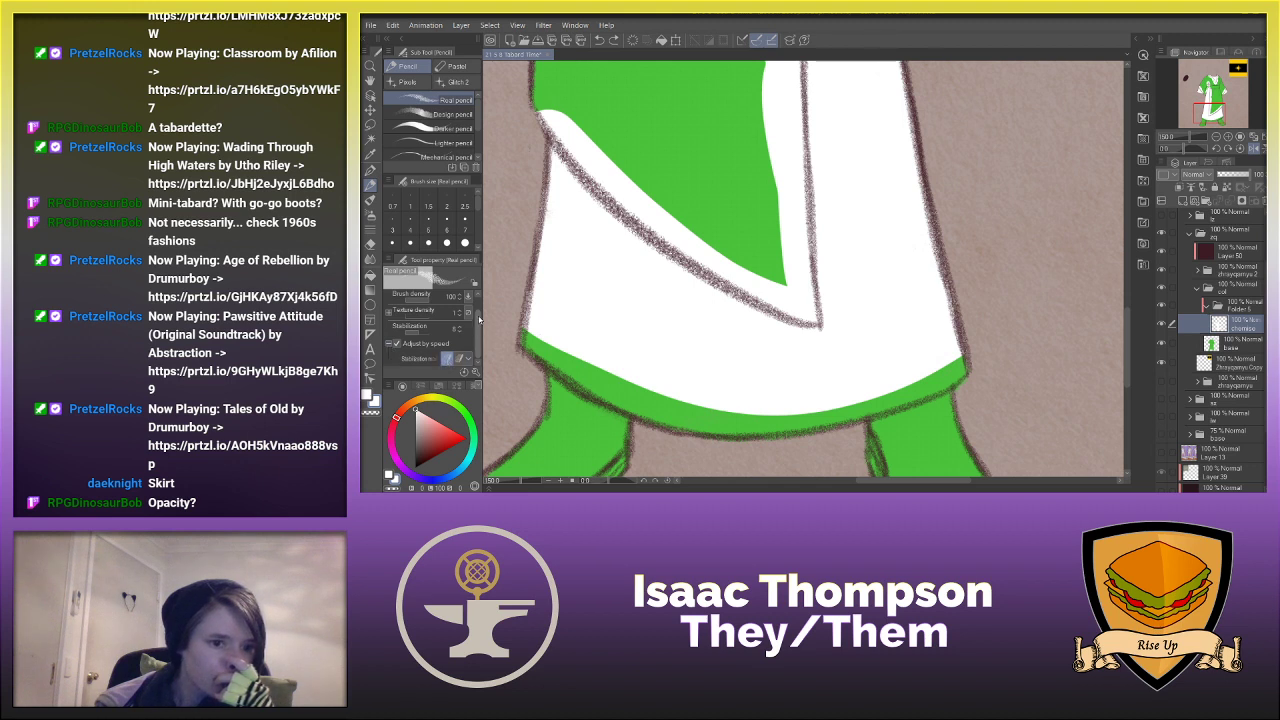
drag(472, 322, 476, 288)
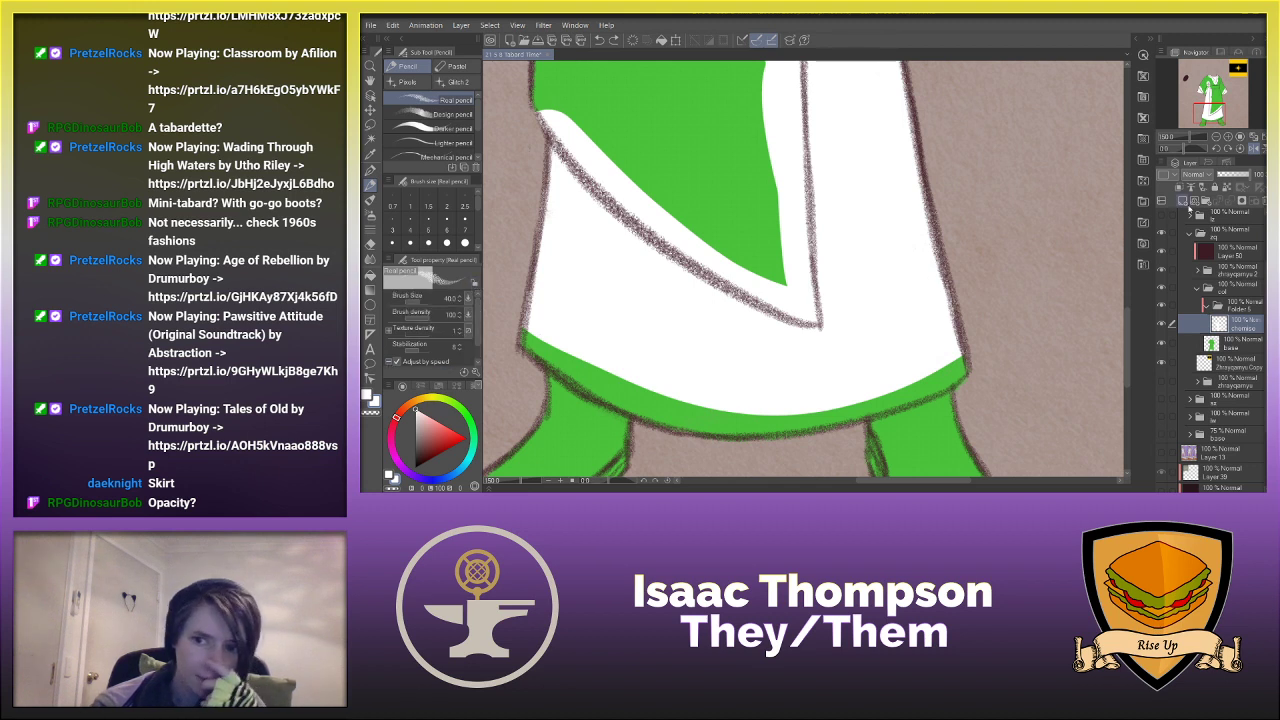
- Add a new layer above the chemise layer, test a white Real pencil stroke on the green tip, and undo the stroke
click(1185, 202)
drag(770, 268, 795, 287)
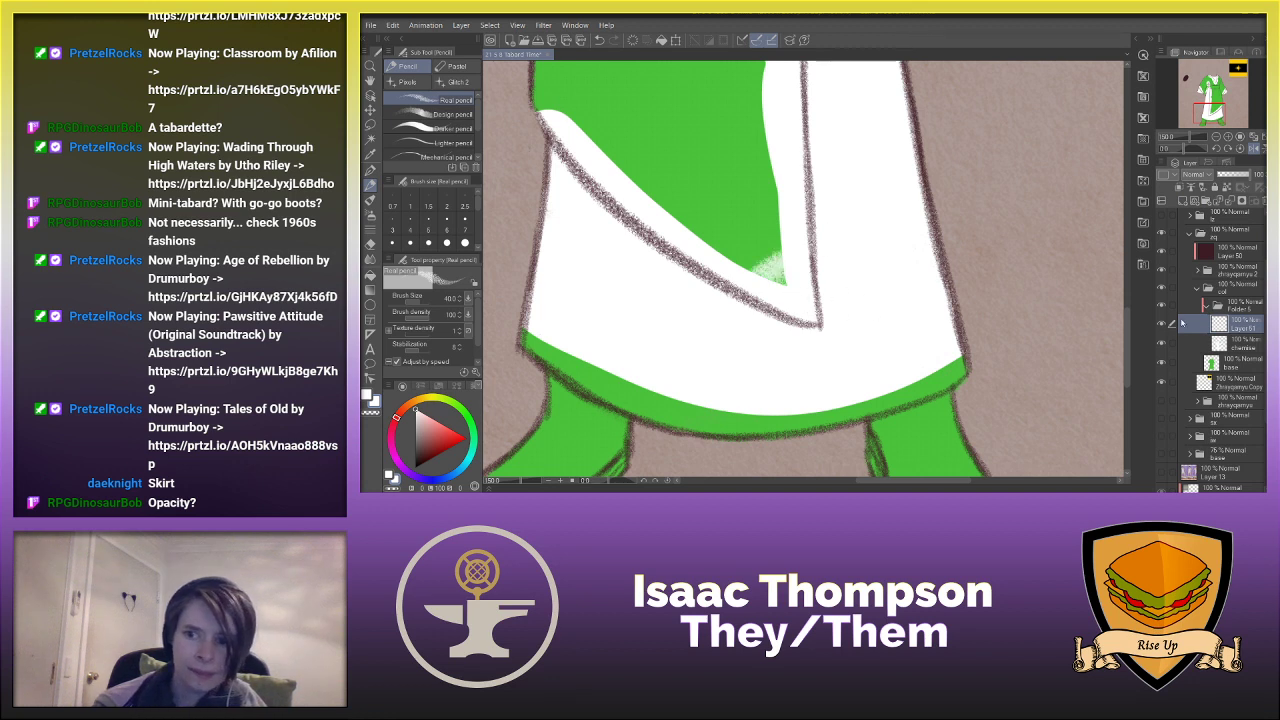
key(ctrl+z)
- Try white Real pencil patches on another new layer above Layer 50, over the background beside the skirt, and remove them with the layer
click(1230, 303)
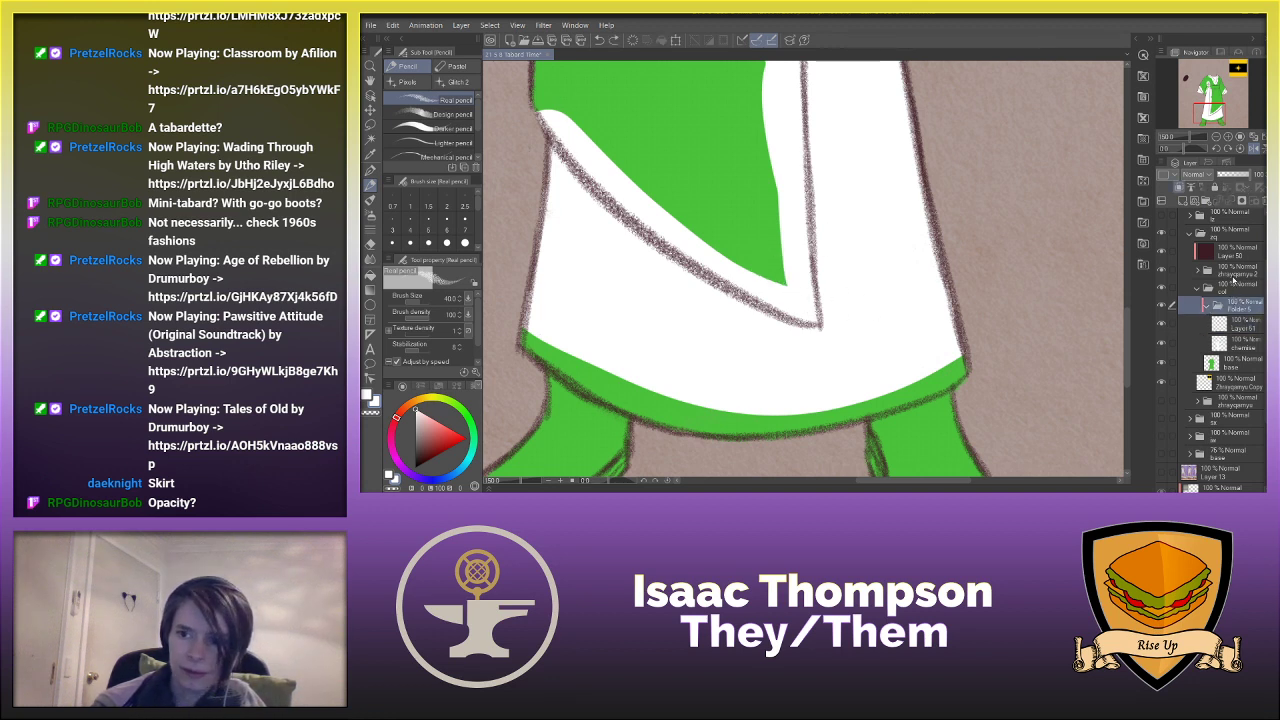
click(1233, 249)
click(1185, 201)
mouse_move(1010, 240)
mouse_down()
mouse_move(990, 290)
mouse_move(1005, 270)
mouse_move(965, 300)
mouse_move(980, 275)
mouse_move(958, 352)
mouse_up()
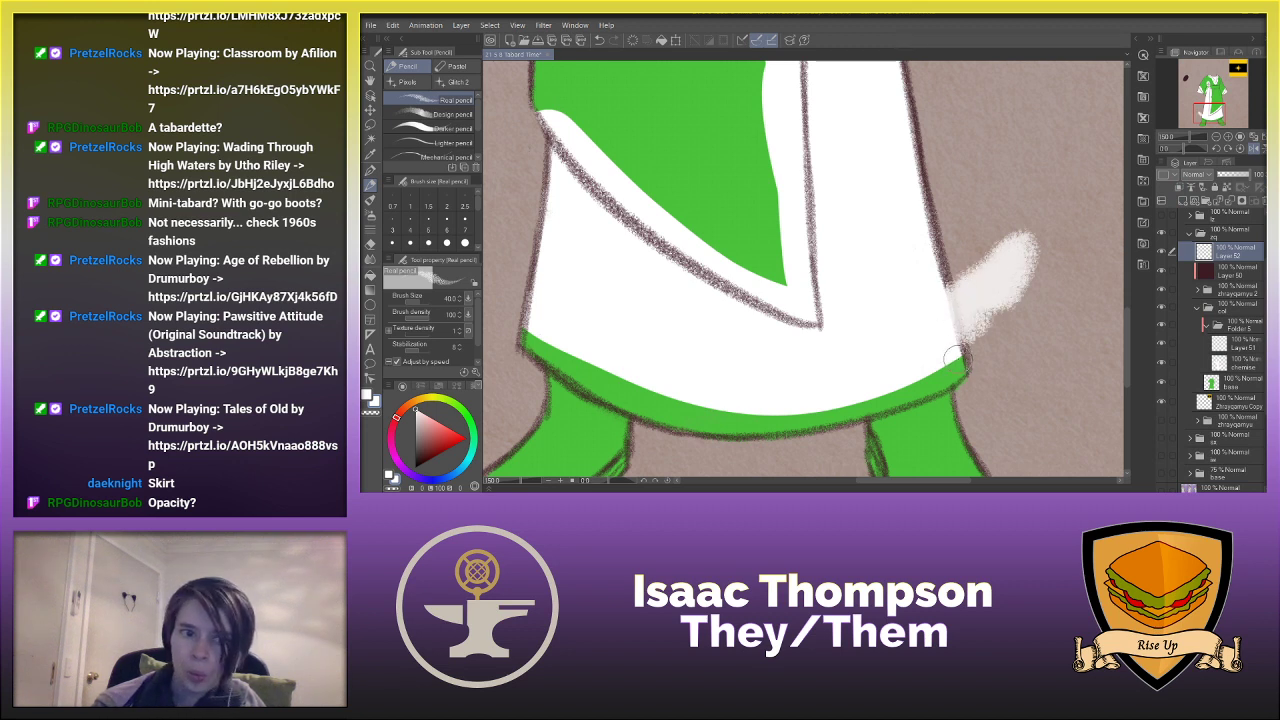
mouse_move(952, 350)
mouse_down()
mouse_move(1060, 260)
mouse_move(956, 288)
mouse_move(978, 276)
mouse_move(1018, 310)
mouse_move(1056, 262)
mouse_move(993, 260)
mouse_move(1006, 266)
mouse_move(989, 296)
mouse_move(963, 272)
mouse_move(940, 287)
mouse_move(940, 330)
mouse_up()
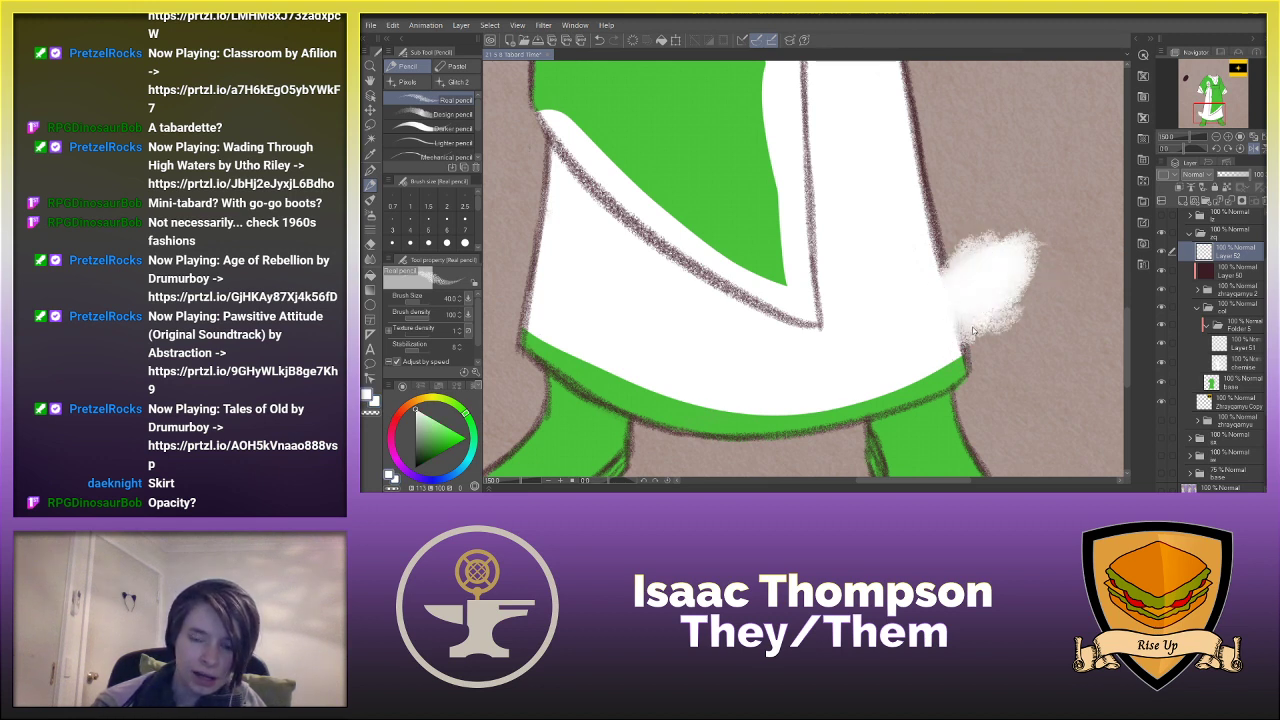
mouse_move(972, 222)
mouse_down()
mouse_move(964, 263)
mouse_move(1053, 222)
mouse_move(1003, 170)
mouse_move(1040, 176)
mouse_move(1012, 183)
mouse_move(1034, 188)
mouse_move(1032, 233)
mouse_move(1030, 177)
mouse_move(1020, 215)
mouse_up()
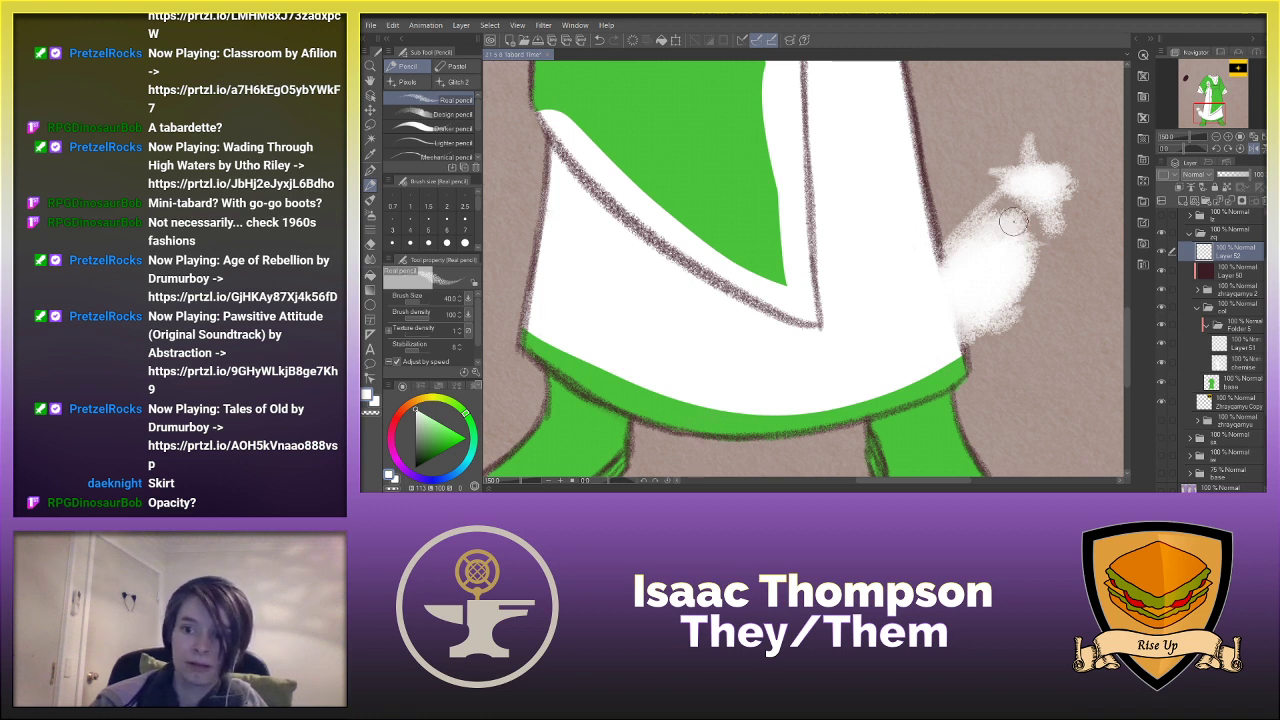
key(ctrl+z)
key(ctrl+e)
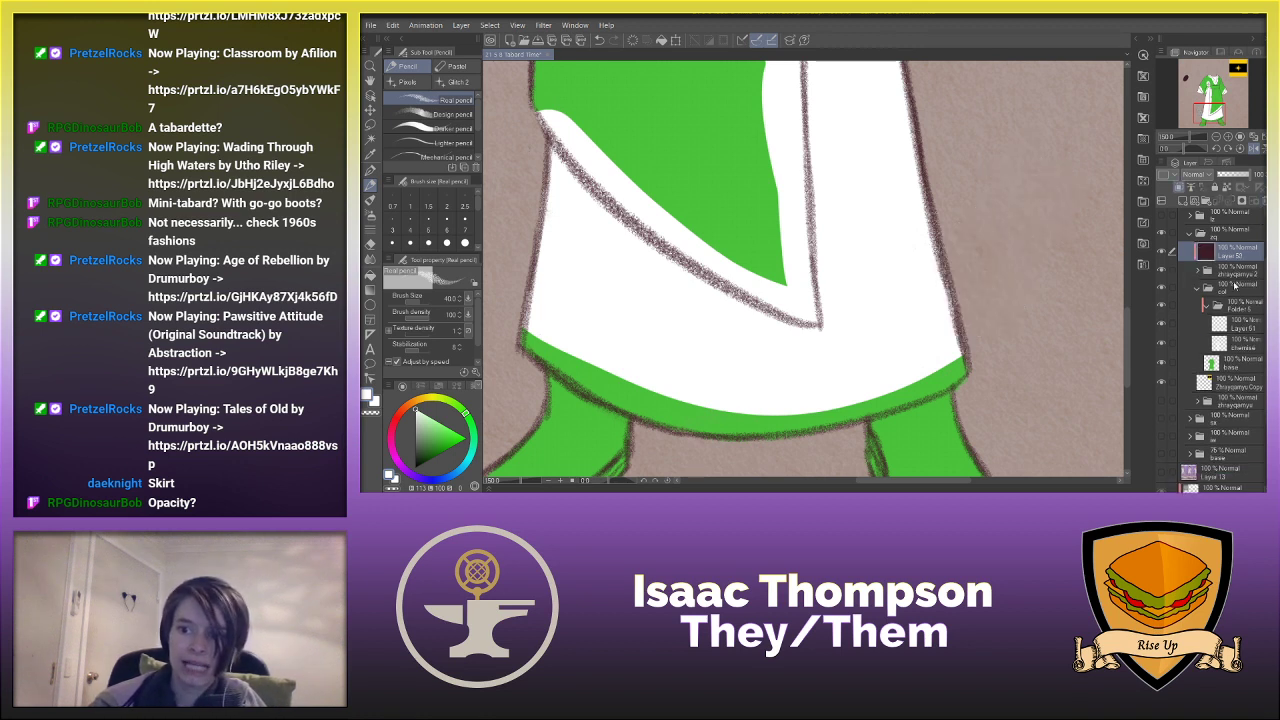
- Try white G-pen strokes on the new layer above the chemise, lower the pen's opacity to 1, restore it to 100, and undo the strokes
click(1236, 331)
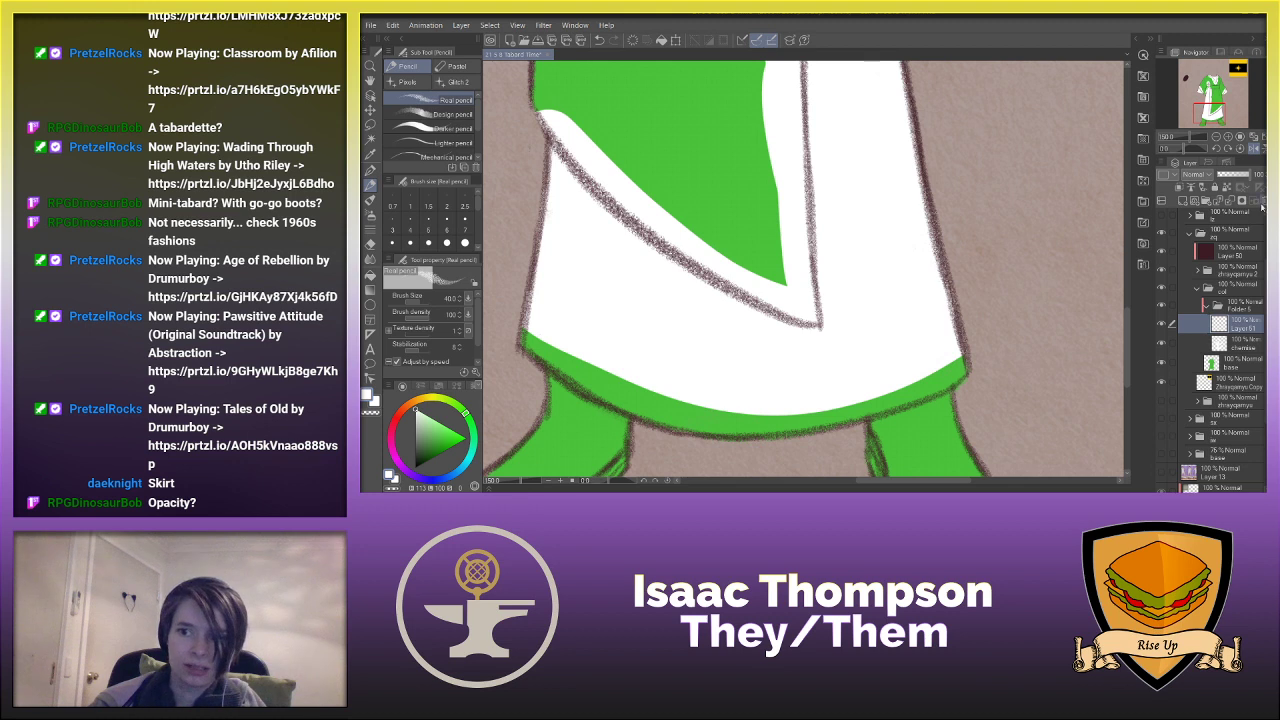
scroll(912, 280, down, 5)
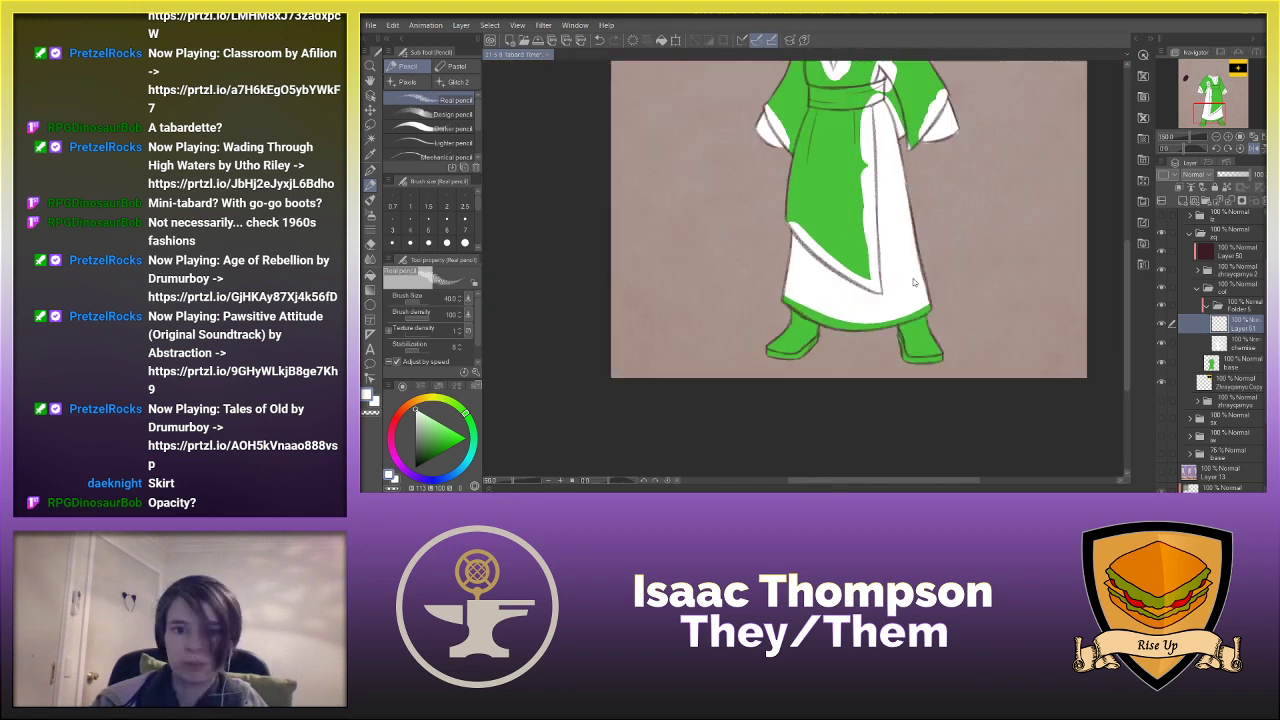
key(p)
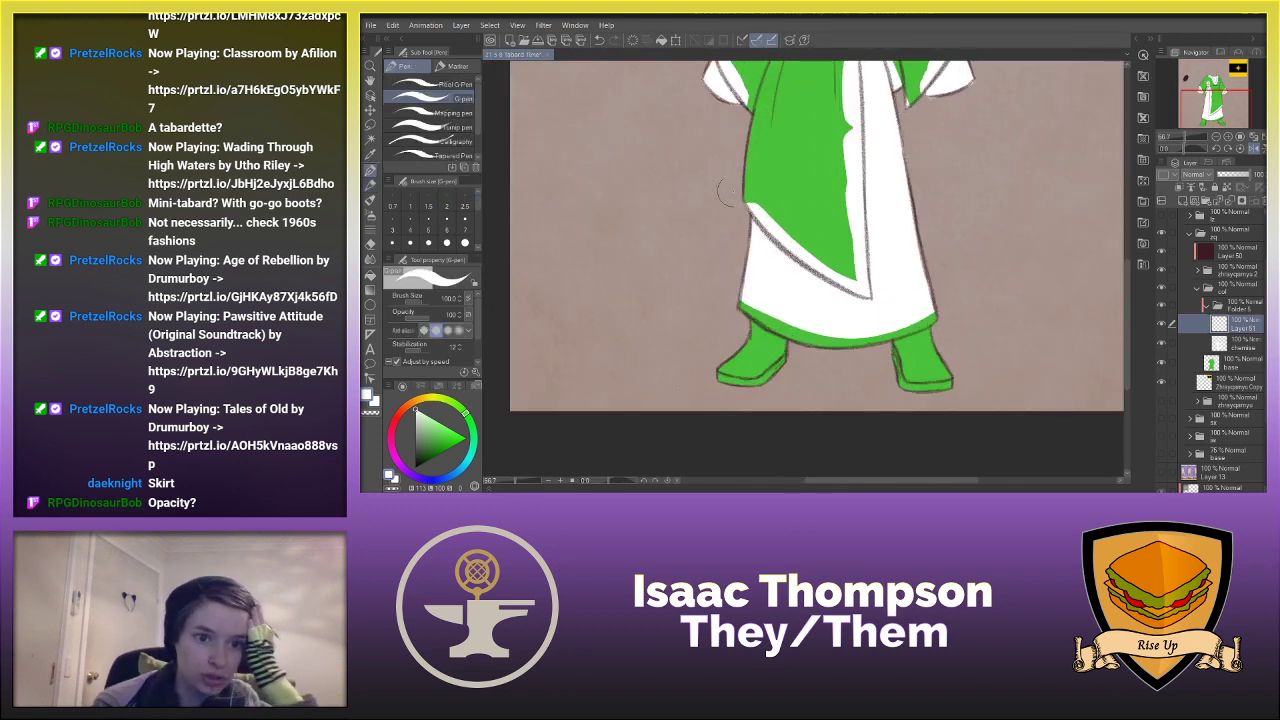
mouse_move(756, 182)
mouse_down()
mouse_move(803, 166)
mouse_move(770, 198)
mouse_up()
key(ctrl+z)
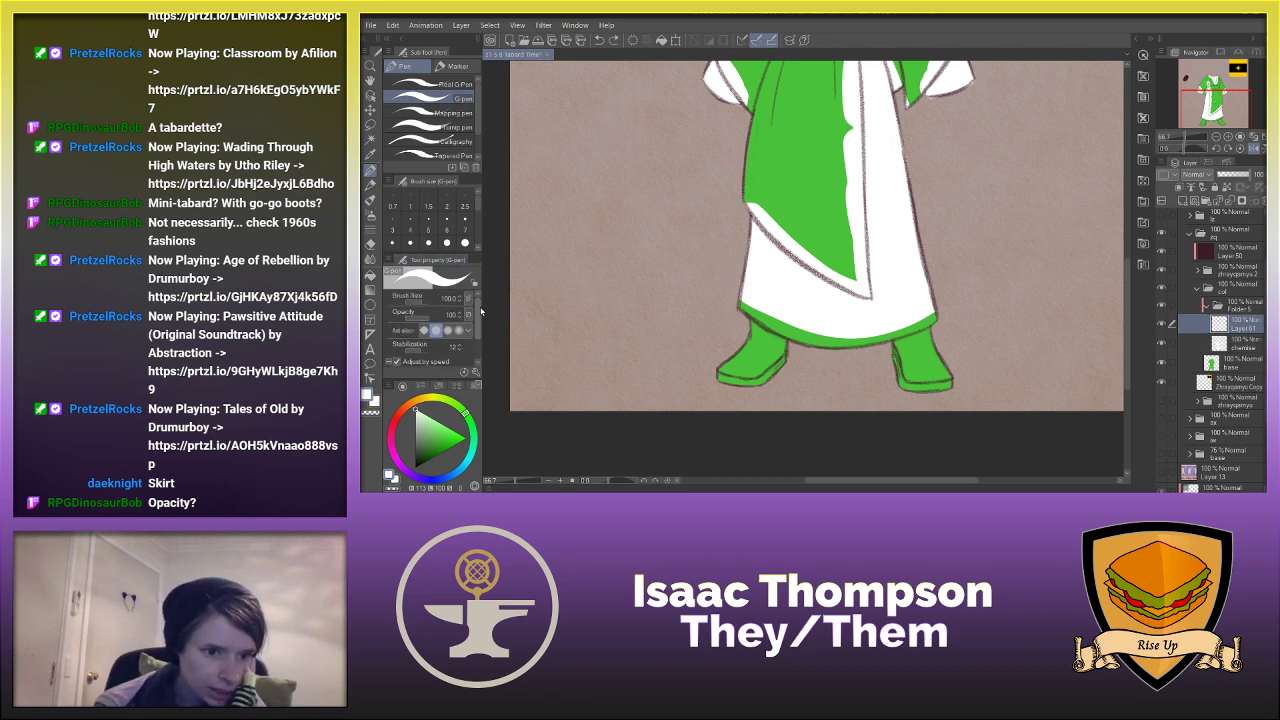
click(394, 318)
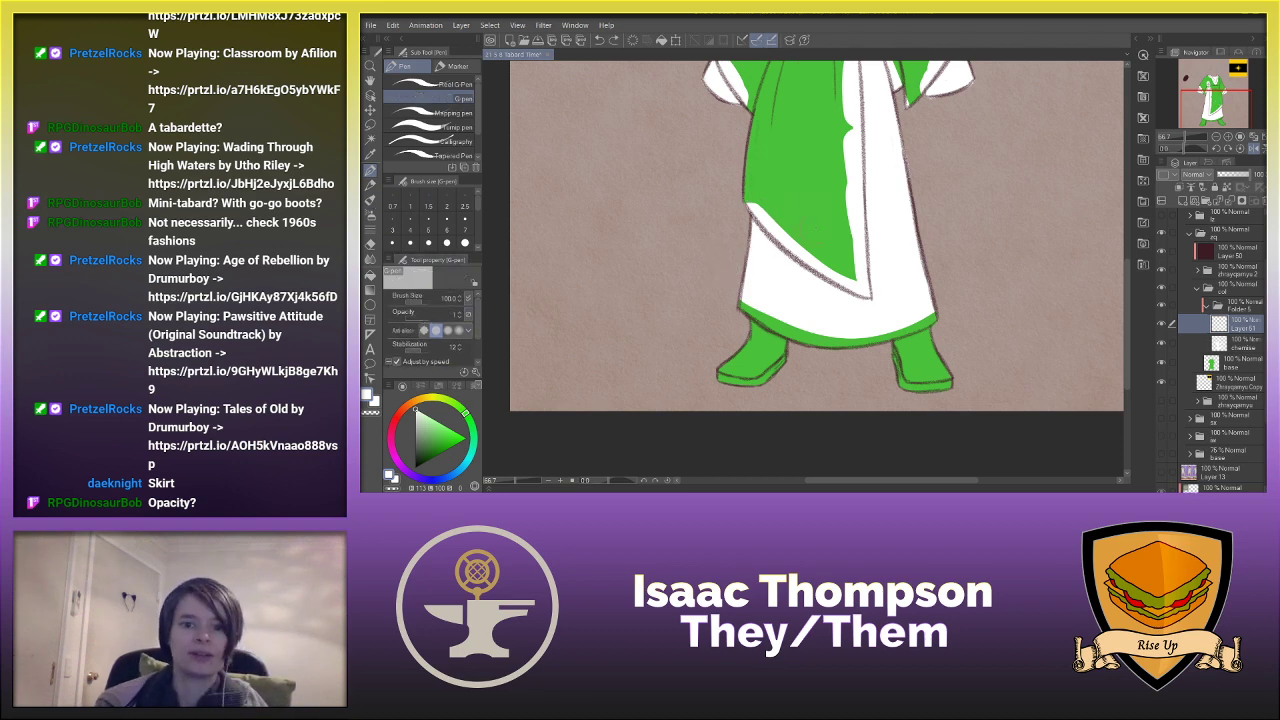
click(414, 318)
mouse_move(795, 205)
mouse_down()
mouse_move(823, 262)
mouse_move(866, 288)
mouse_up()
key(ctrl+z)
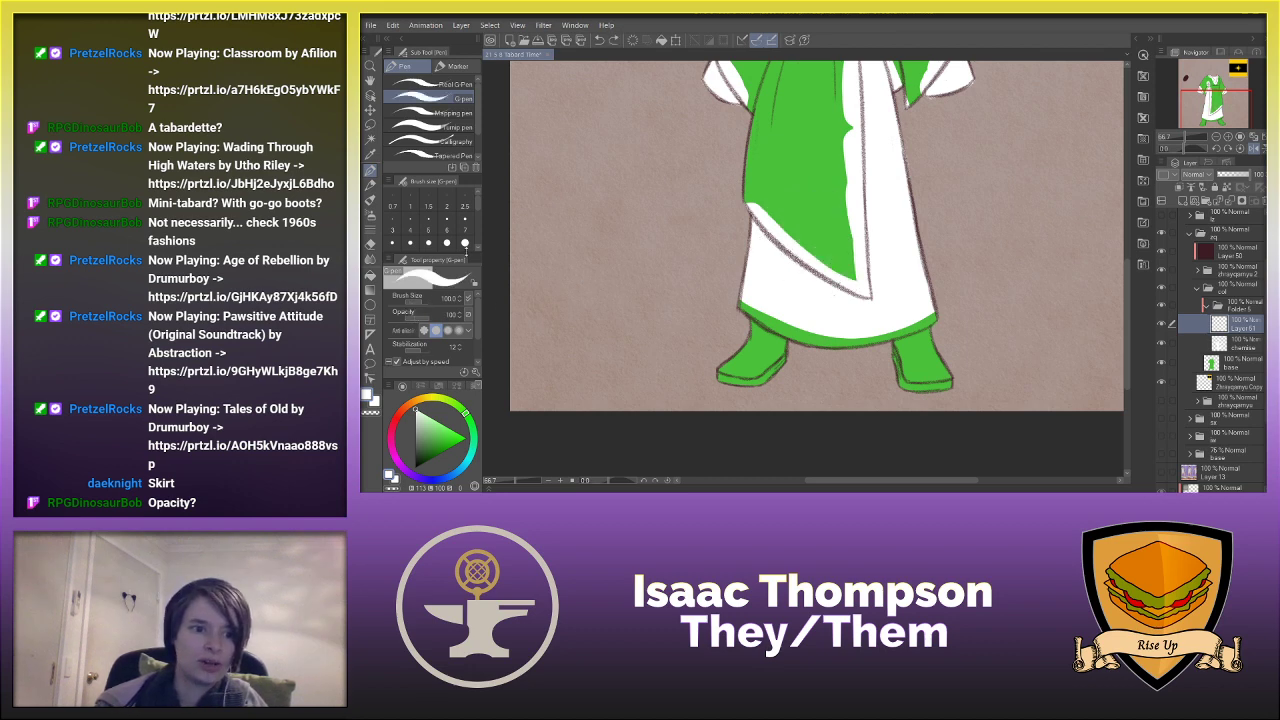
- Try the Real pencil over the skirt's green overlap with its brush density lowered to 1 and raised to 62, undoing the strokes
key(p)
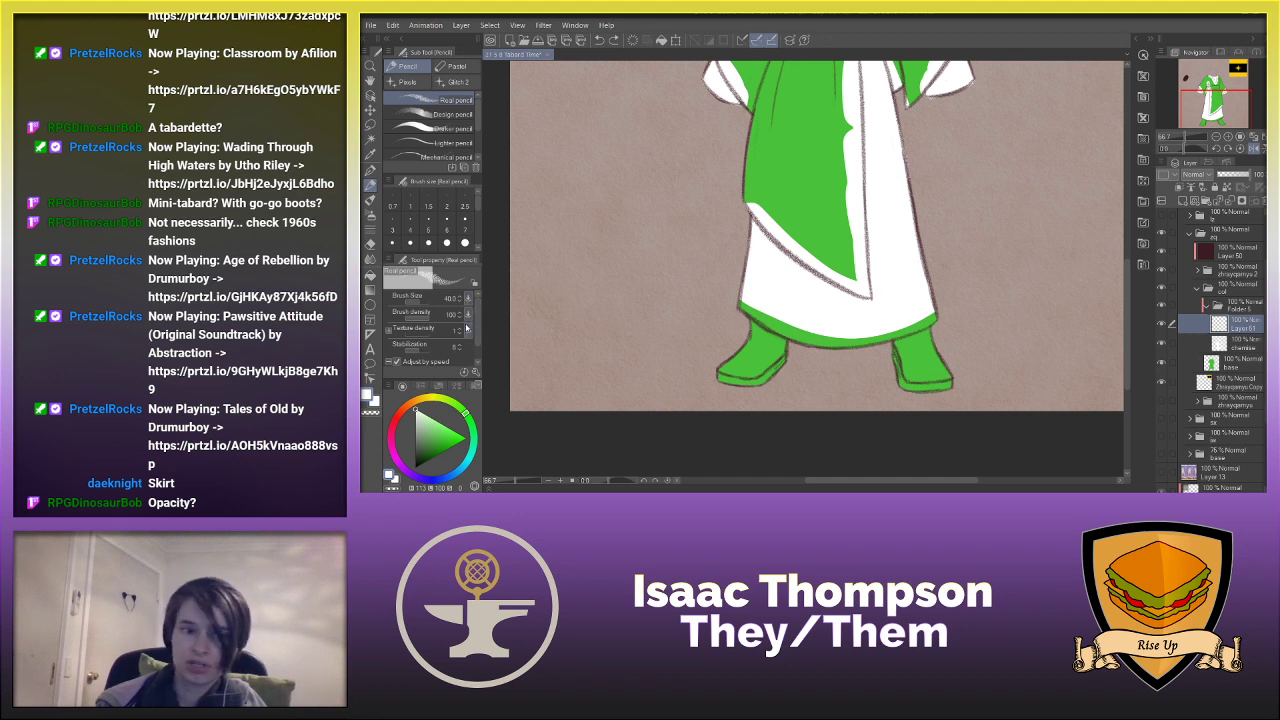
drag(430, 315, 402, 317)
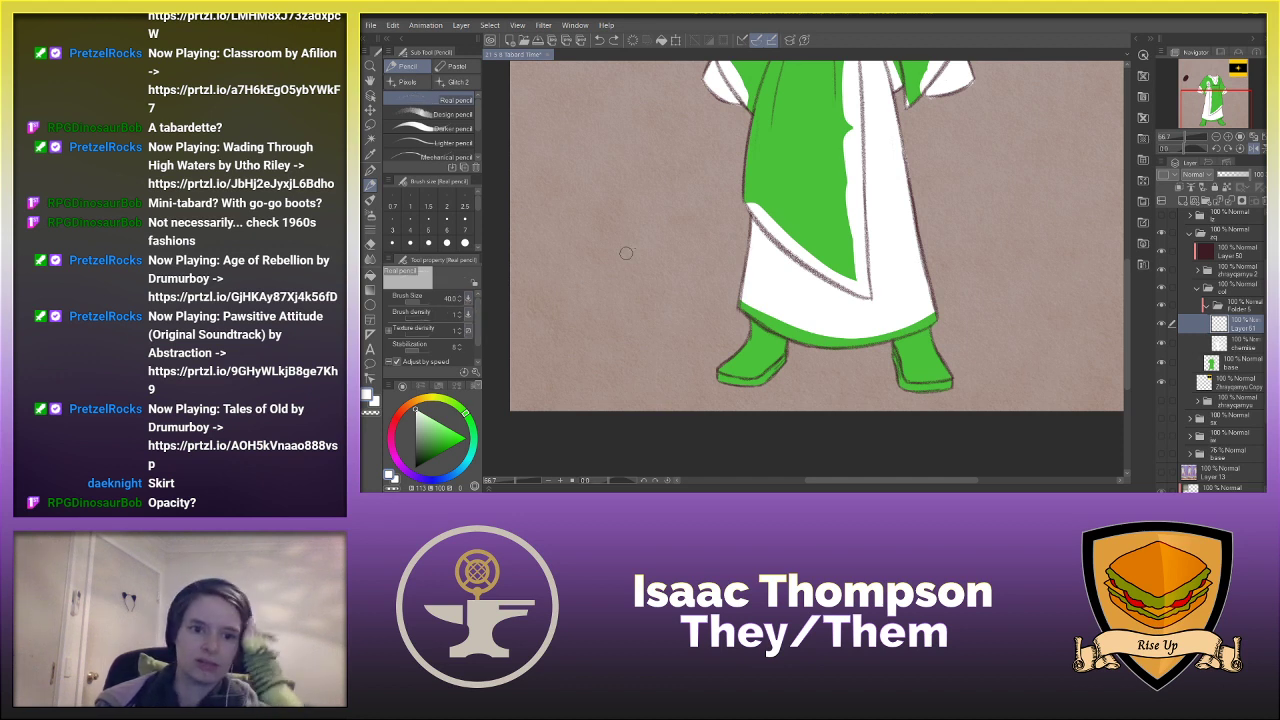
click(420, 320)
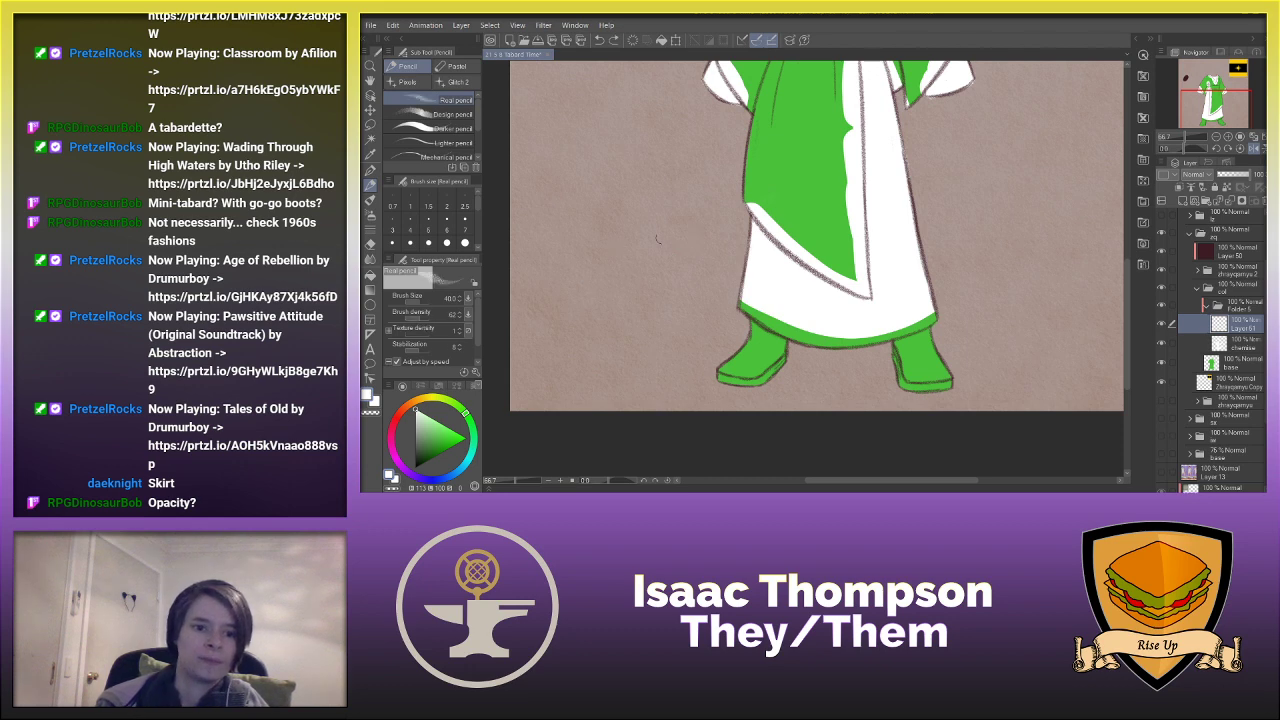
drag(747, 204, 790, 217)
key(ctrl+z)
drag(759, 173, 802, 196)
drag(414, 320, 433, 319)
drag(806, 207, 844, 250)
key(ctrl+z)
key(ctrl+z)
- Compare Real pencil strokes on the green overlap at full and reduced brush density, undo them, and restore the brush density to 100
drag(756, 187, 829, 175)
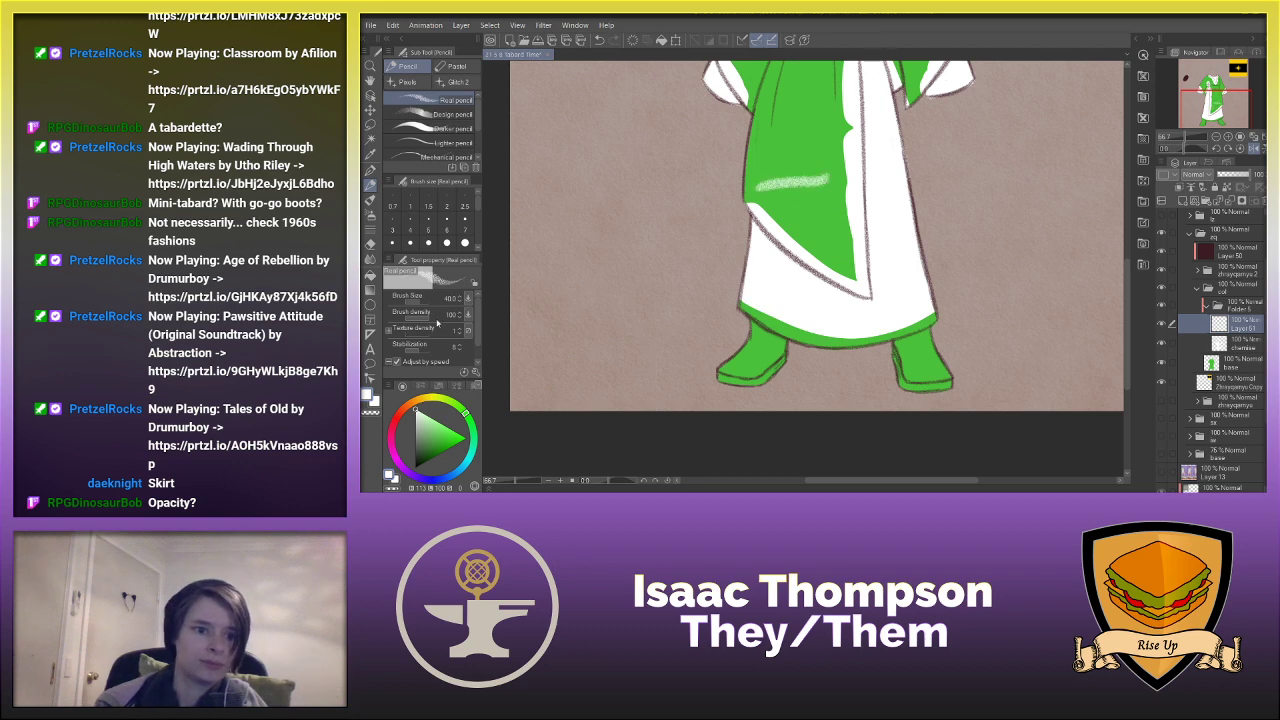
mouse_move(420, 321)
mouse_down()
mouse_move(392, 305)
mouse_move(408, 319)
mouse_up()
mouse_move(819, 168)
mouse_down()
mouse_move(771, 173)
mouse_move(819, 168)
mouse_up()
key(ctrl+z)
key(ctrl+z)
key(ctrl+z)
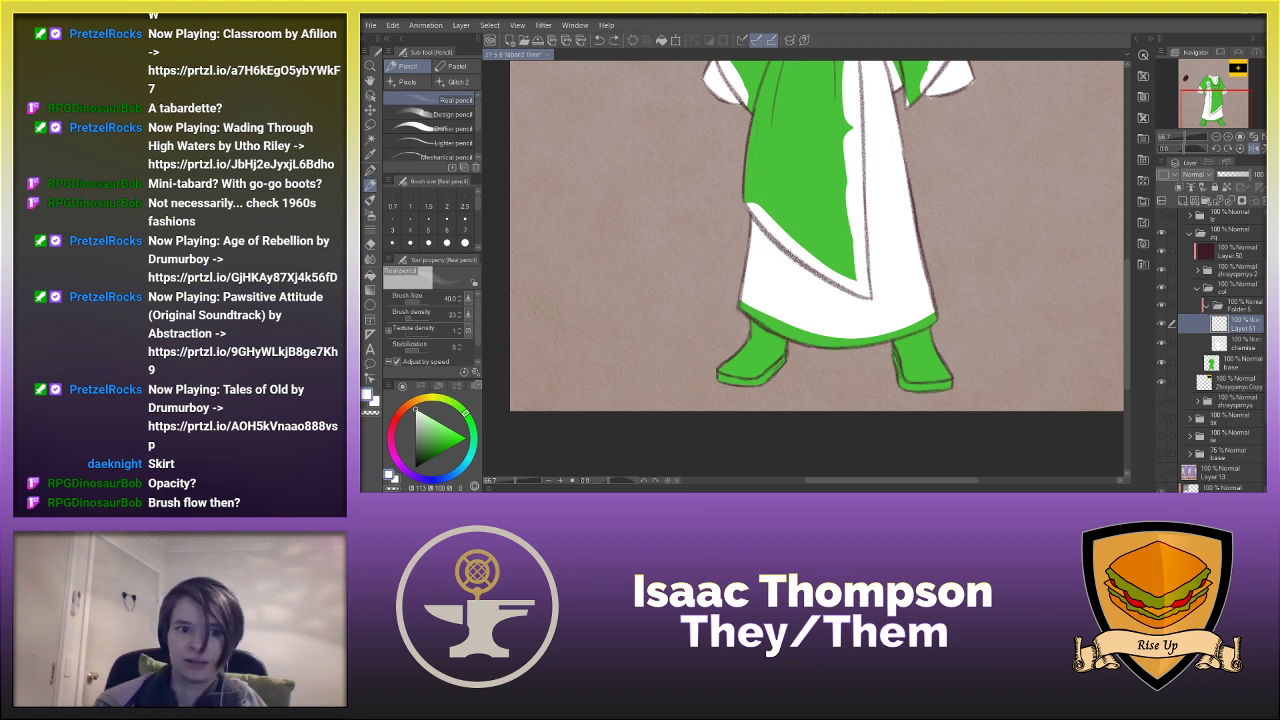
mouse_move(417, 319)
mouse_down()
mouse_move(466, 319)
mouse_move(477, 332)
mouse_up()
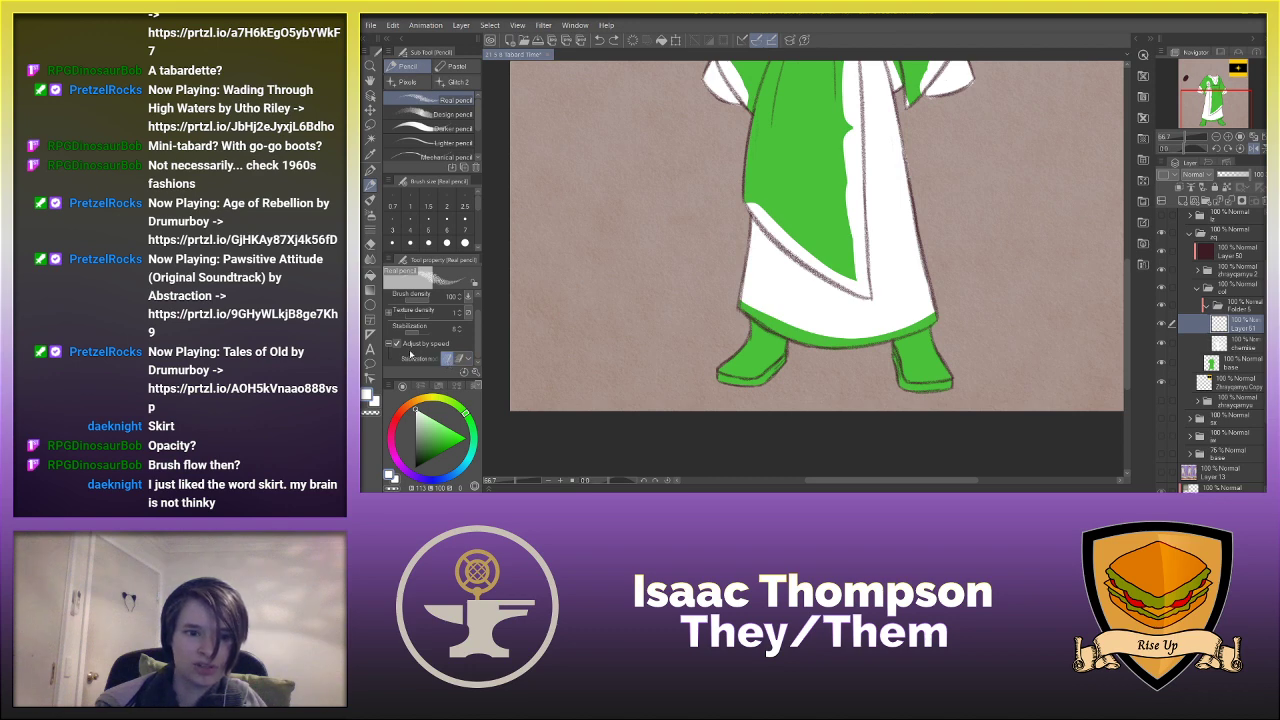
- Try a Real pencil stroke over the green overlap with Adjust by speed turned off, and turn the option back on
click(397, 345)
mouse_move(788, 237)
mouse_down()
mouse_move(842, 240)
mouse_move(857, 283)
mouse_up()
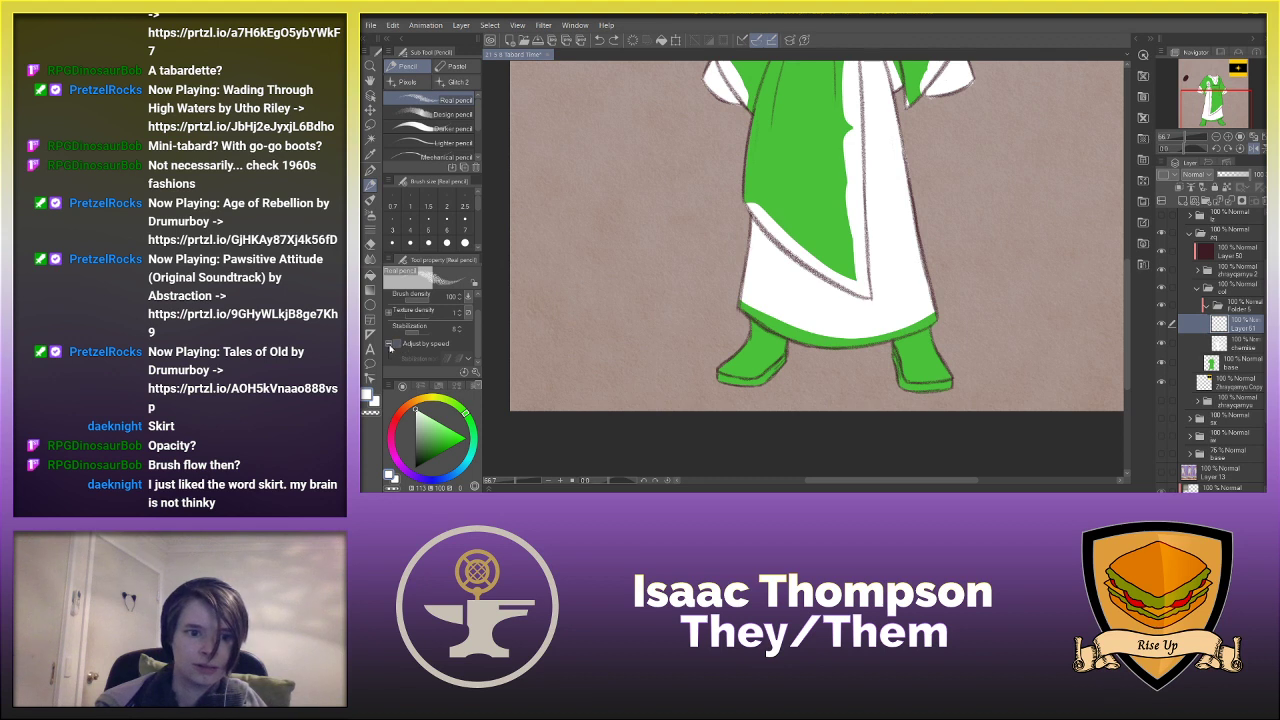
click(393, 345)
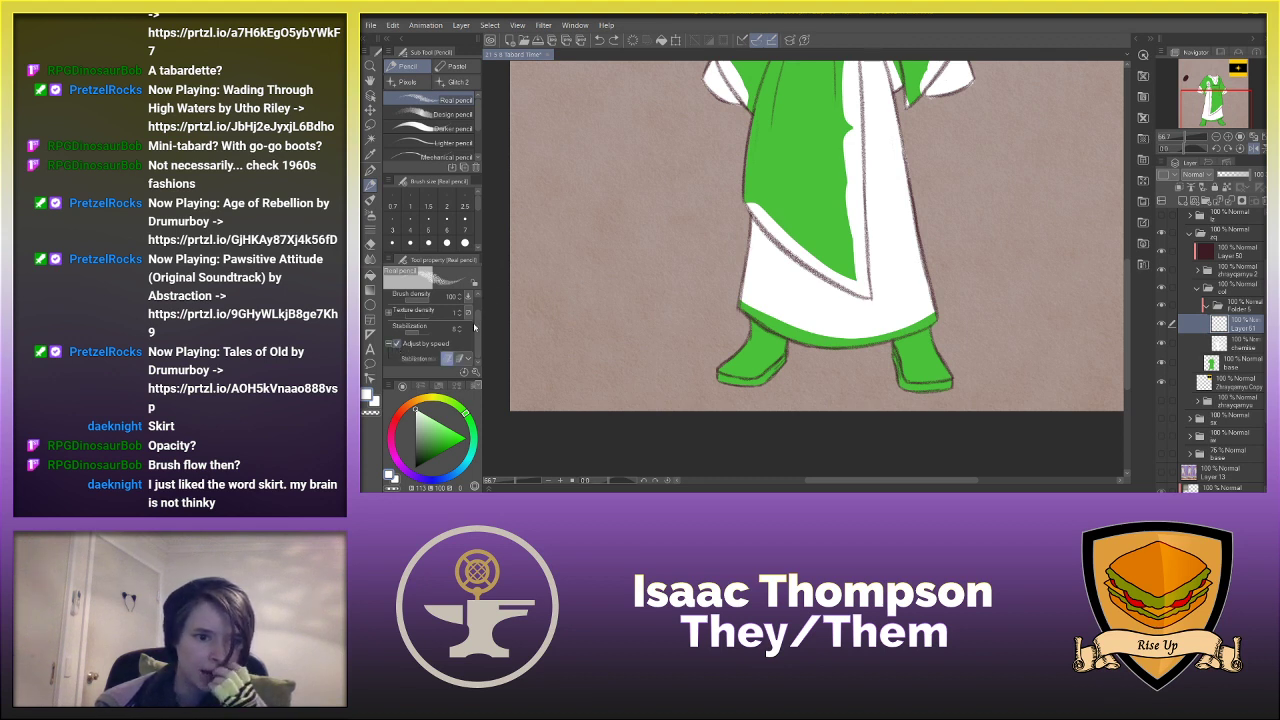
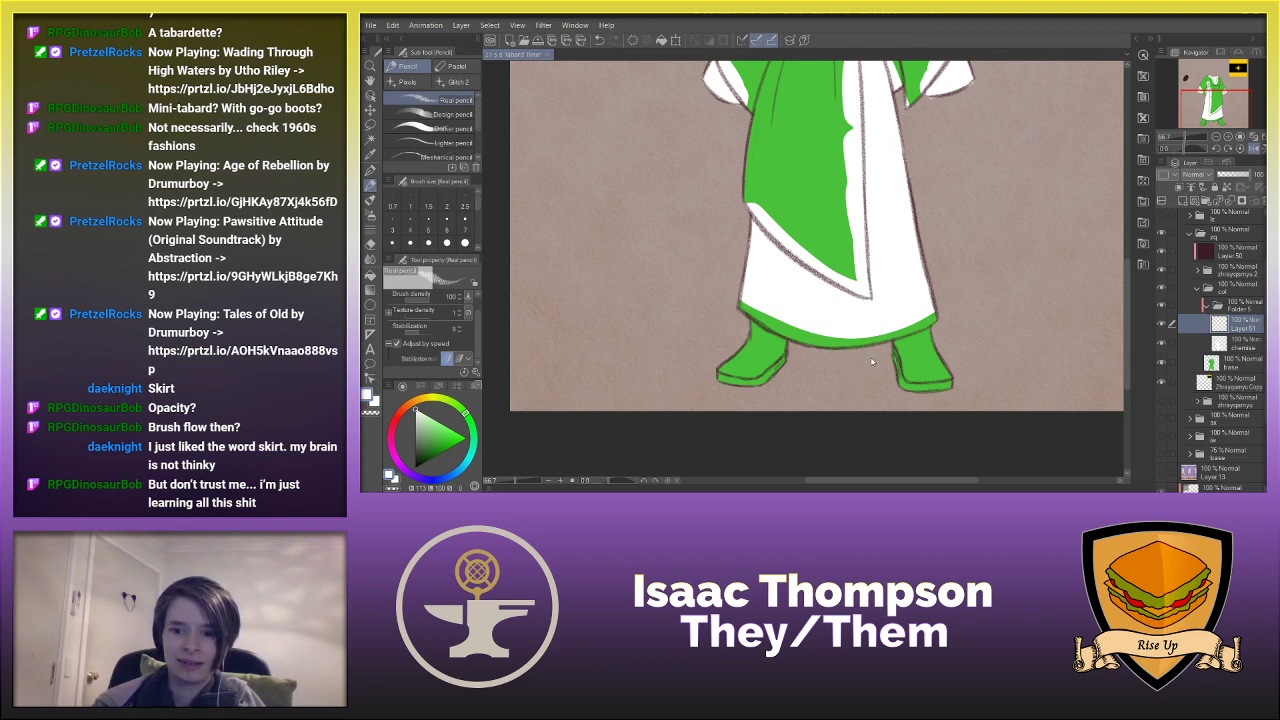
- Add a new layer above Layer 50 and scribble white G-pen test strokes on the background beside the skirt
key(ctrl+shift+n)
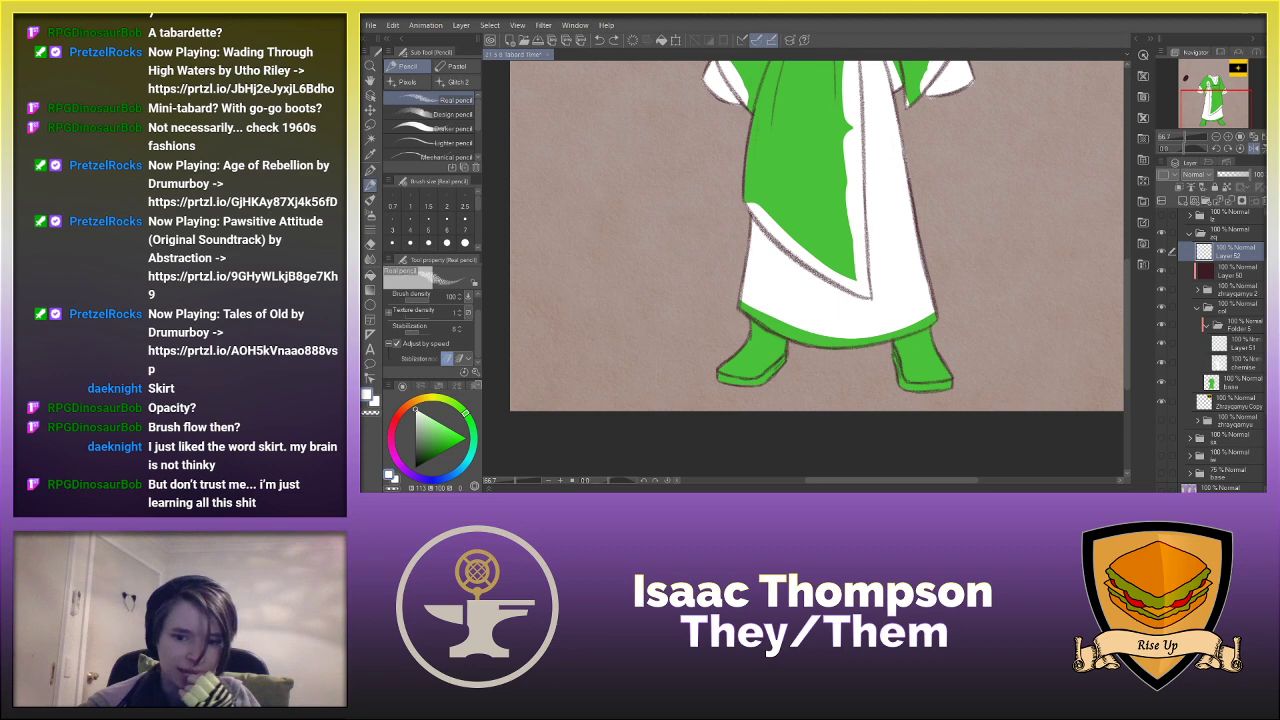
mouse_move(830, 182)
mouse_down()
mouse_move(785, 220)
mouse_move(803, 253)
mouse_move(848, 236)
mouse_move(838, 284)
mouse_move(850, 280)
mouse_up()
key(ctrl+z)
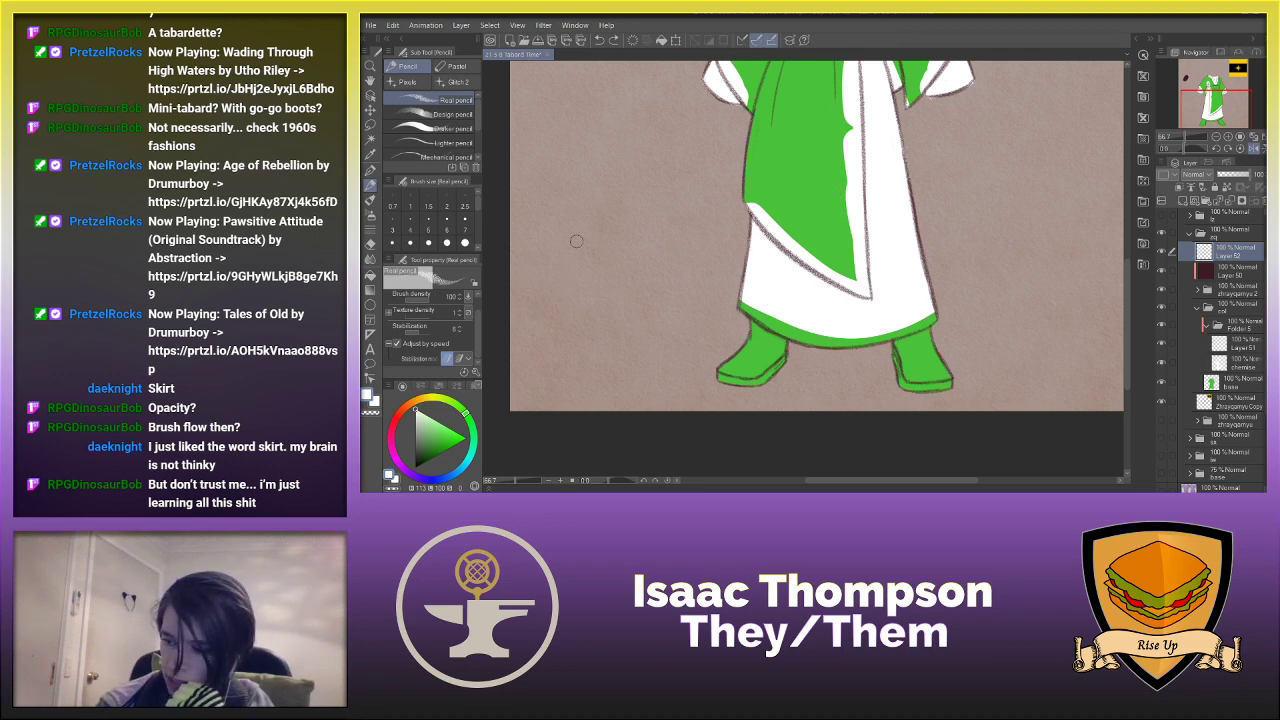
click(371, 171)
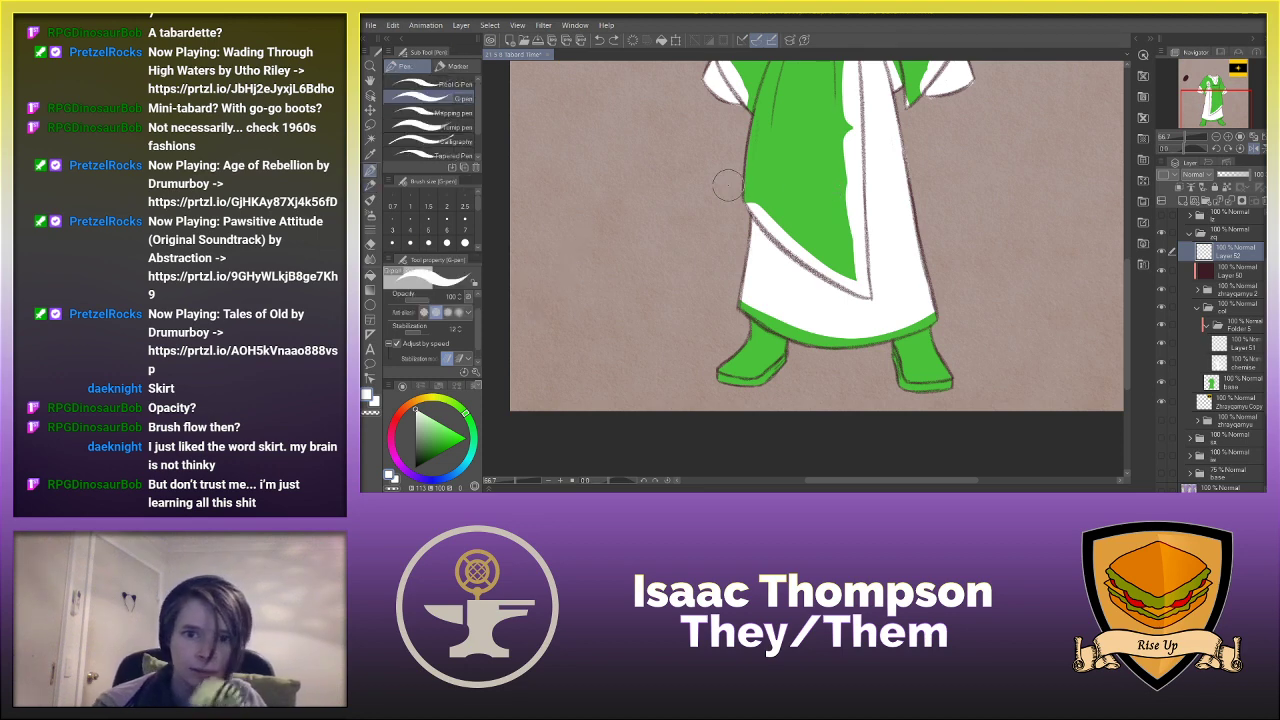
drag(731, 180, 783, 193)
key(ctrl+z)
mouse_move(645, 232)
mouse_down()
mouse_move(688, 206)
mouse_move(667, 248)
mouse_move(691, 243)
mouse_move(680, 294)
mouse_move(592, 246)
mouse_move(618, 193)
mouse_move(696, 163)
mouse_move(713, 192)
mouse_move(718, 296)
mouse_up()
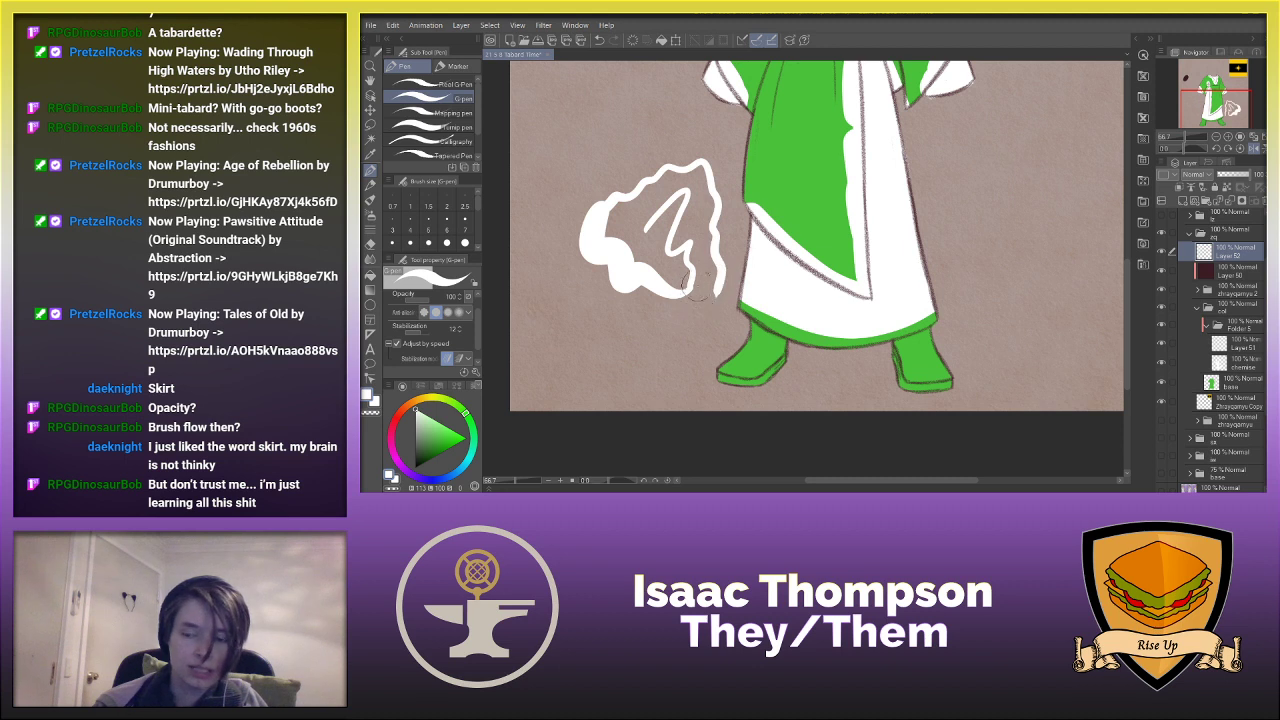
- Draw a white Real pencil zigzag on the background next to the G-pen scribble to compare the two brushes
click(371, 185)
mouse_move(535, 195)
mouse_down()
mouse_move(575, 160)
mouse_move(552, 213)
mouse_move(592, 317)
mouse_move(545, 277)
mouse_move(618, 362)
mouse_up()
key(ctrl+z)
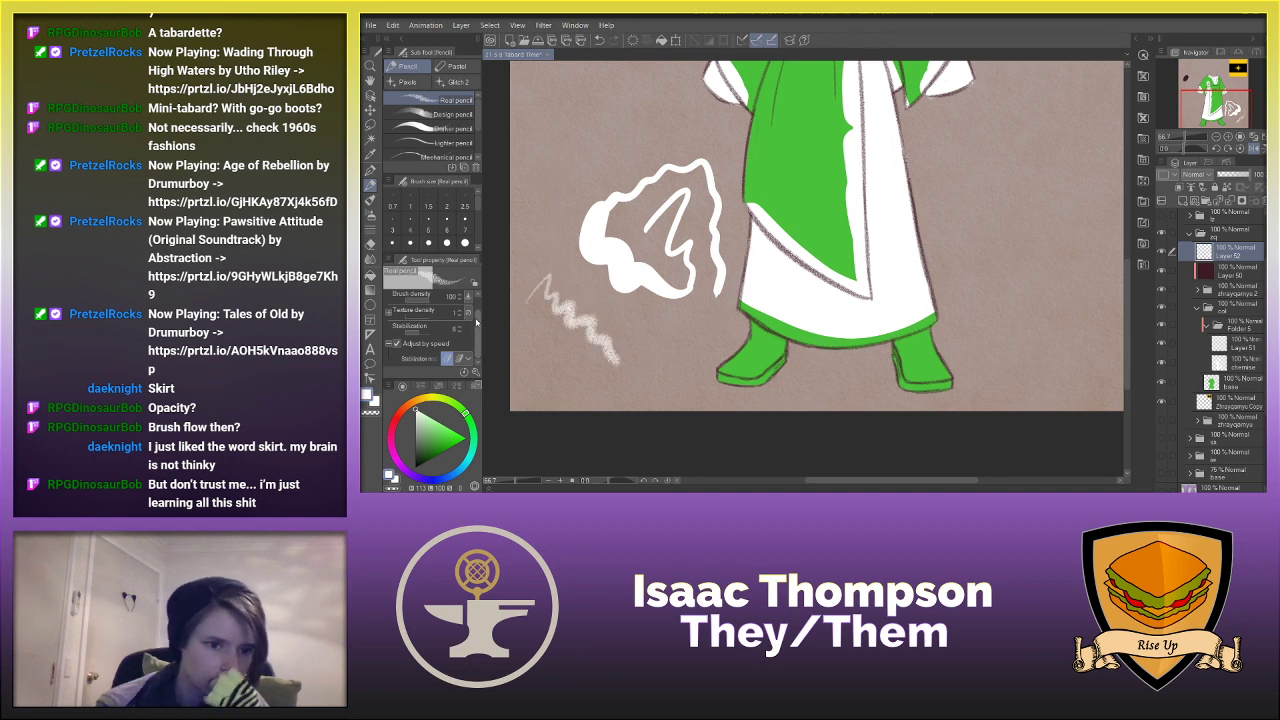
drag(480, 325, 477, 296)
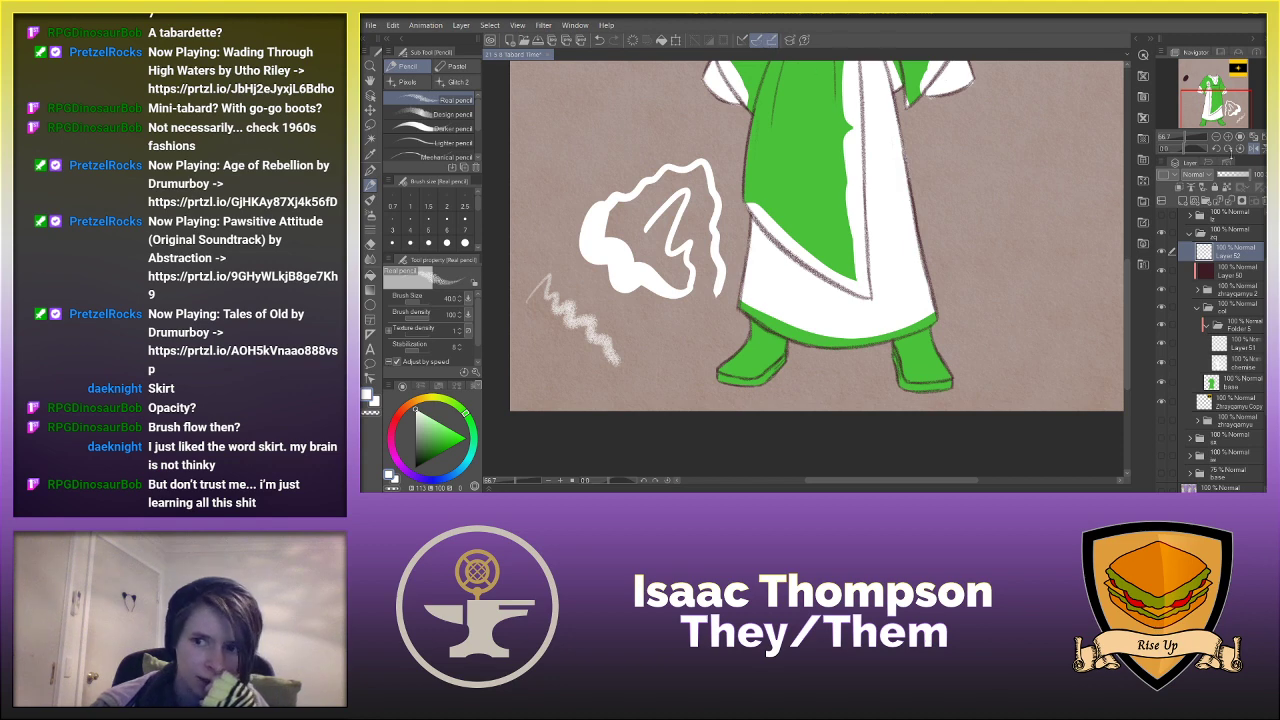
- Flip the canvas view horizontally and try Real pencil strokes over the G-pen scribble and the empty background, undoing each one
click(1254, 149)
mouse_move(932, 214)
mouse_down()
mouse_move(953, 192)
mouse_move(959, 252)
mouse_up()
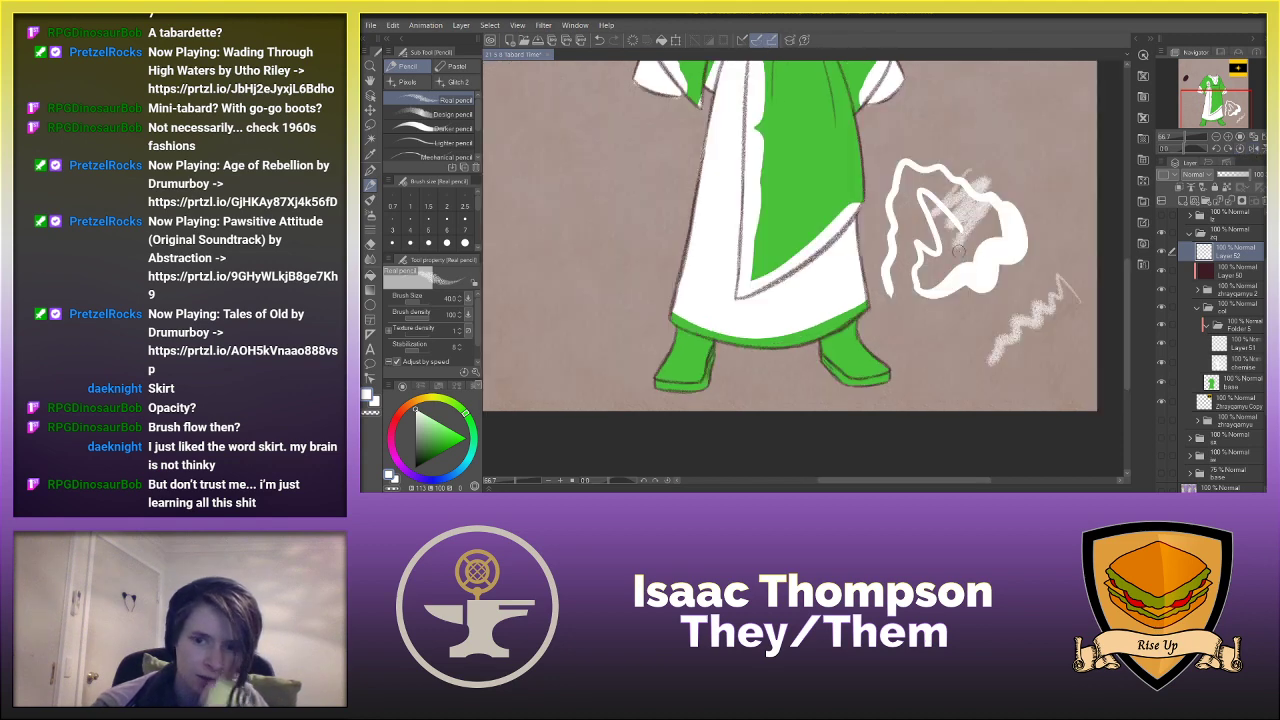
key(ctrl+z)
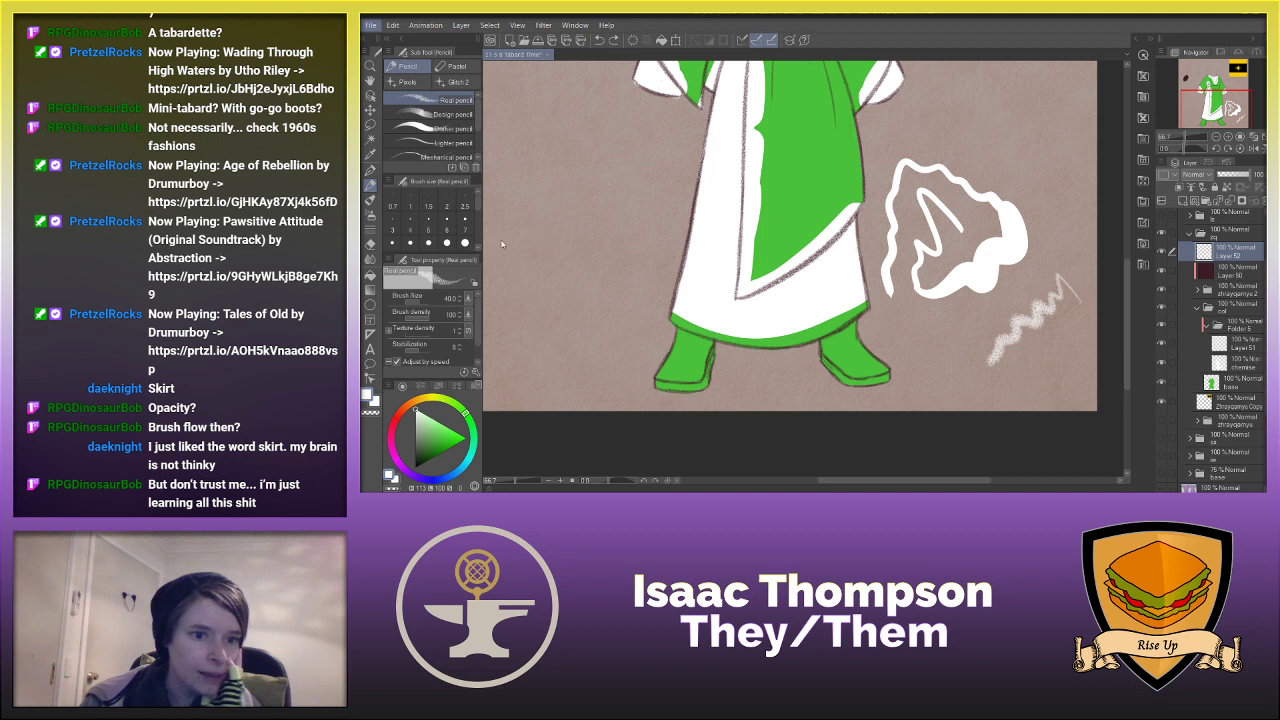
mouse_move(616, 236)
mouse_down()
mouse_move(641, 257)
mouse_move(621, 320)
mouse_up()
key(ctrl+z)
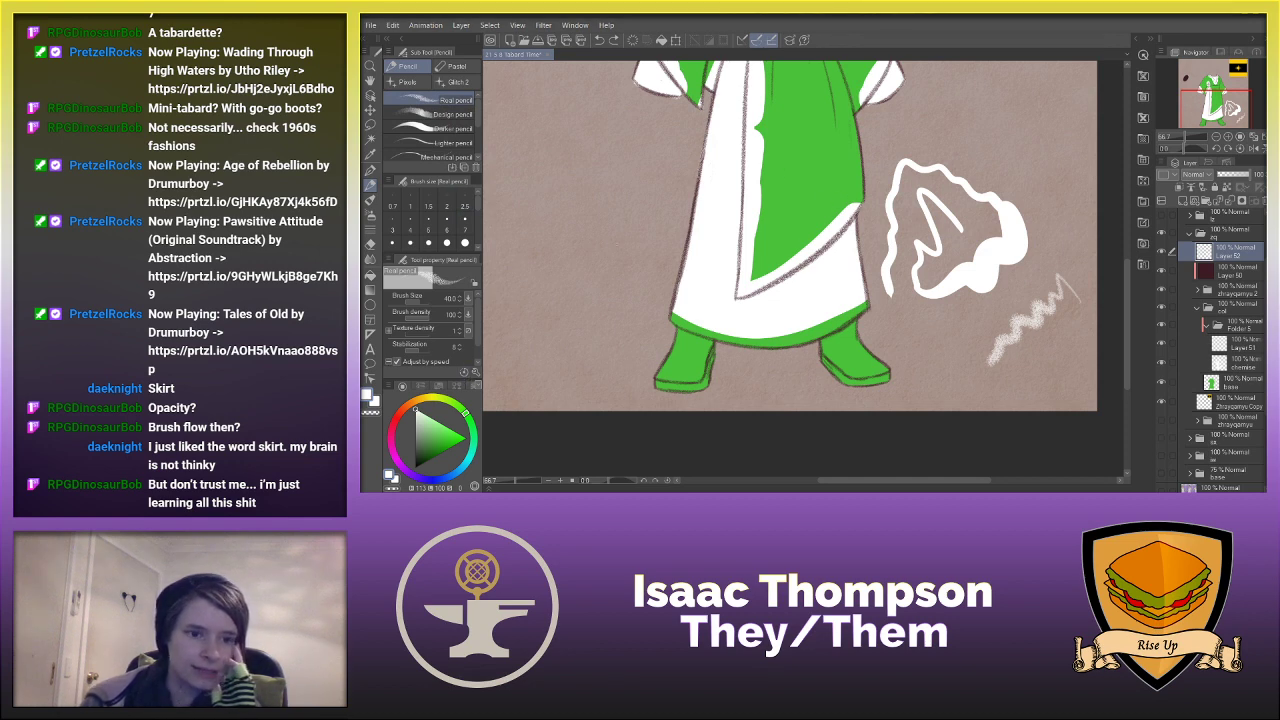
- Set the Real pencil's brush size to 120, try a stroke across the robe's skirt, and undo it
click(464, 372)
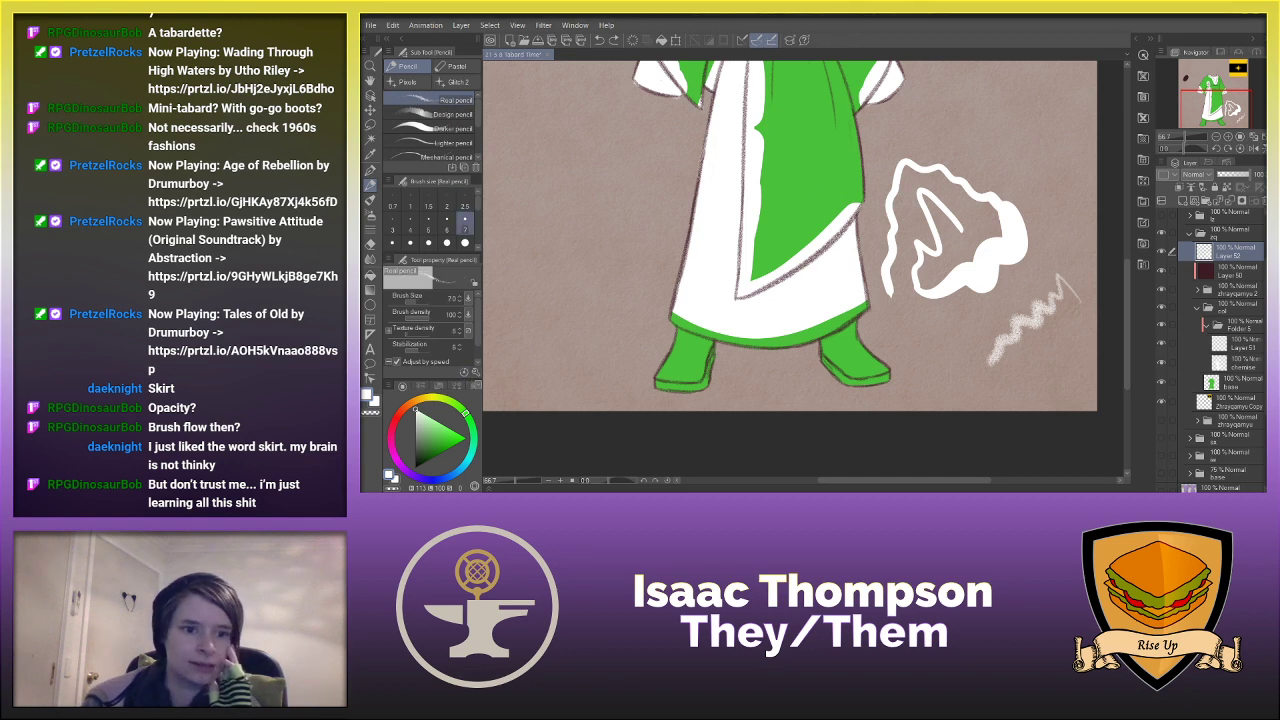
drag(478, 207, 478, 226)
click(465, 234)
mouse_move(626, 221)
mouse_down()
mouse_move(800, 232)
mouse_move(745, 280)
mouse_move(790, 222)
mouse_move(763, 258)
mouse_up()
key(ctrl+z)
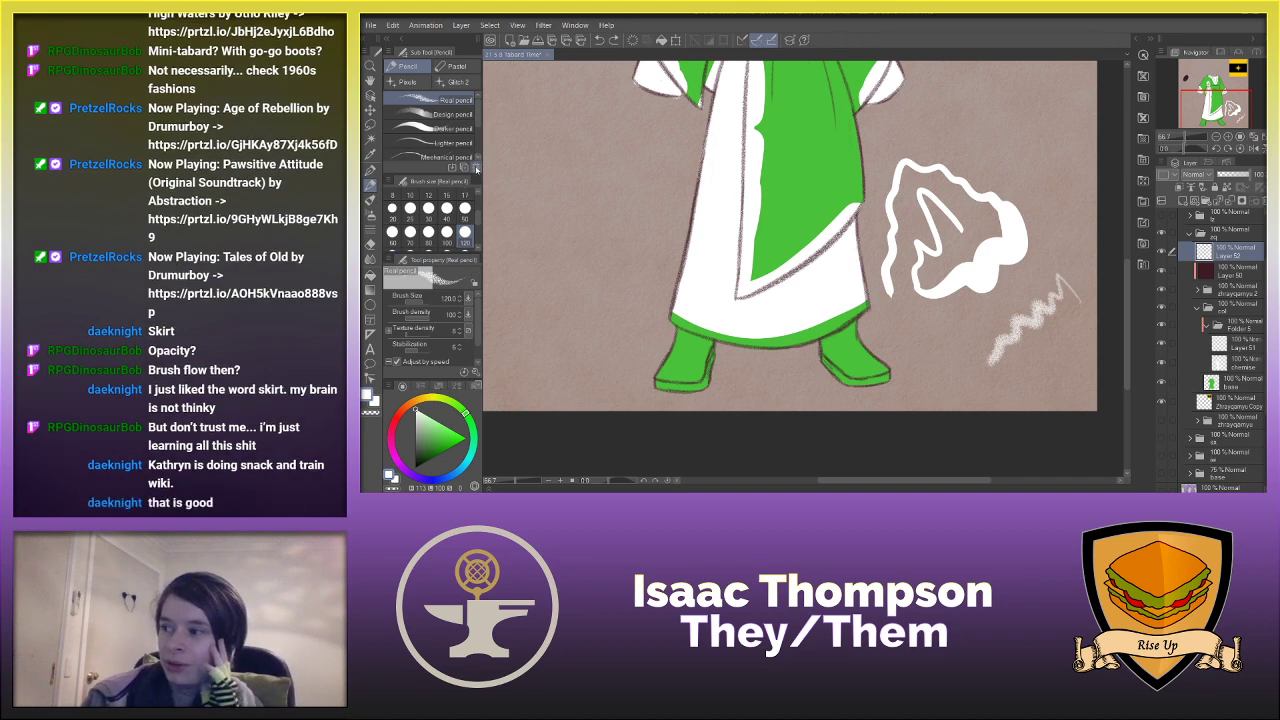
- Find Real pencil 2 in the pencil list and try a stroke over the pointed tip of the green overlap
scroll(470, 140, down, 3)
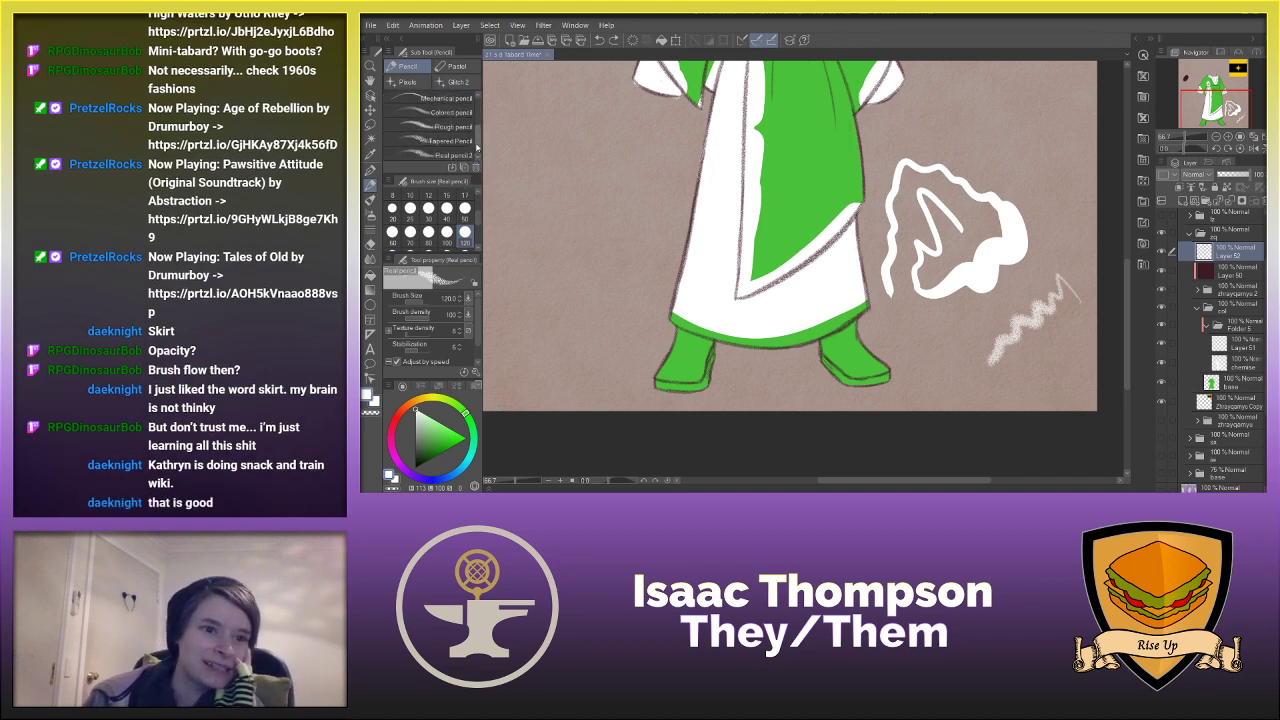
click(463, 156)
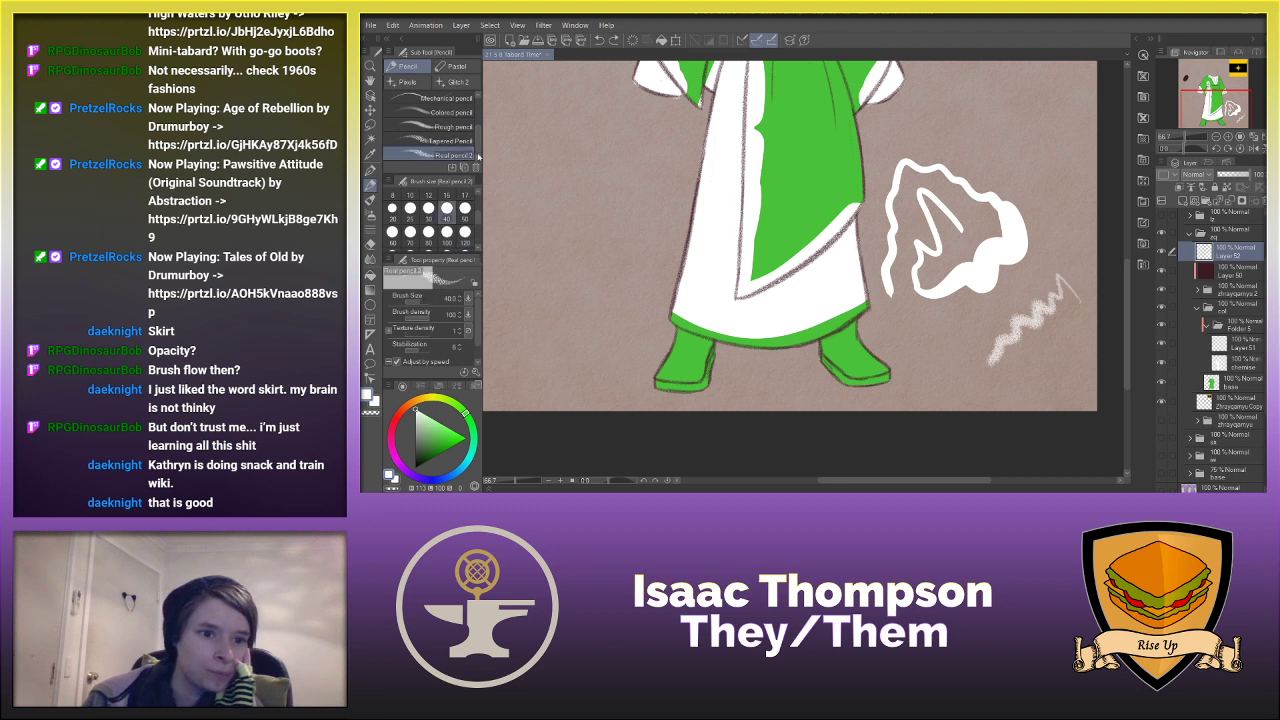
scroll(464, 125, down, 2)
click(461, 102)
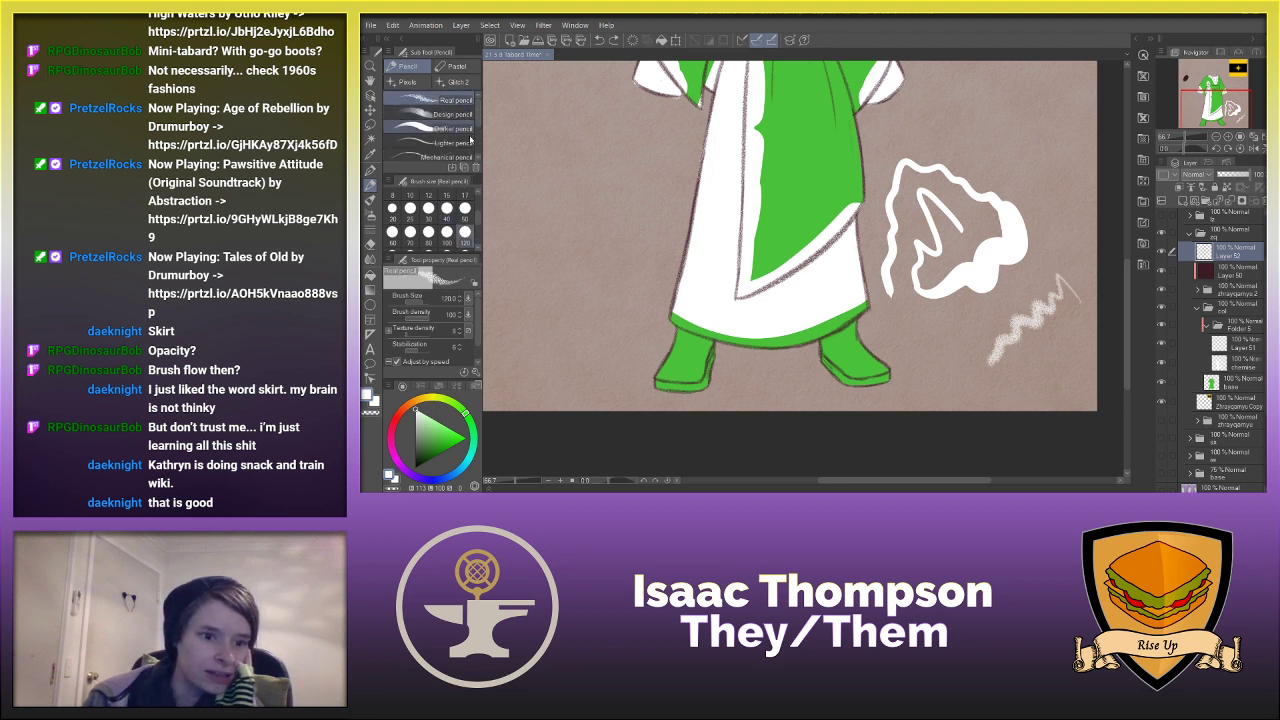
scroll(470, 130, down, 3)
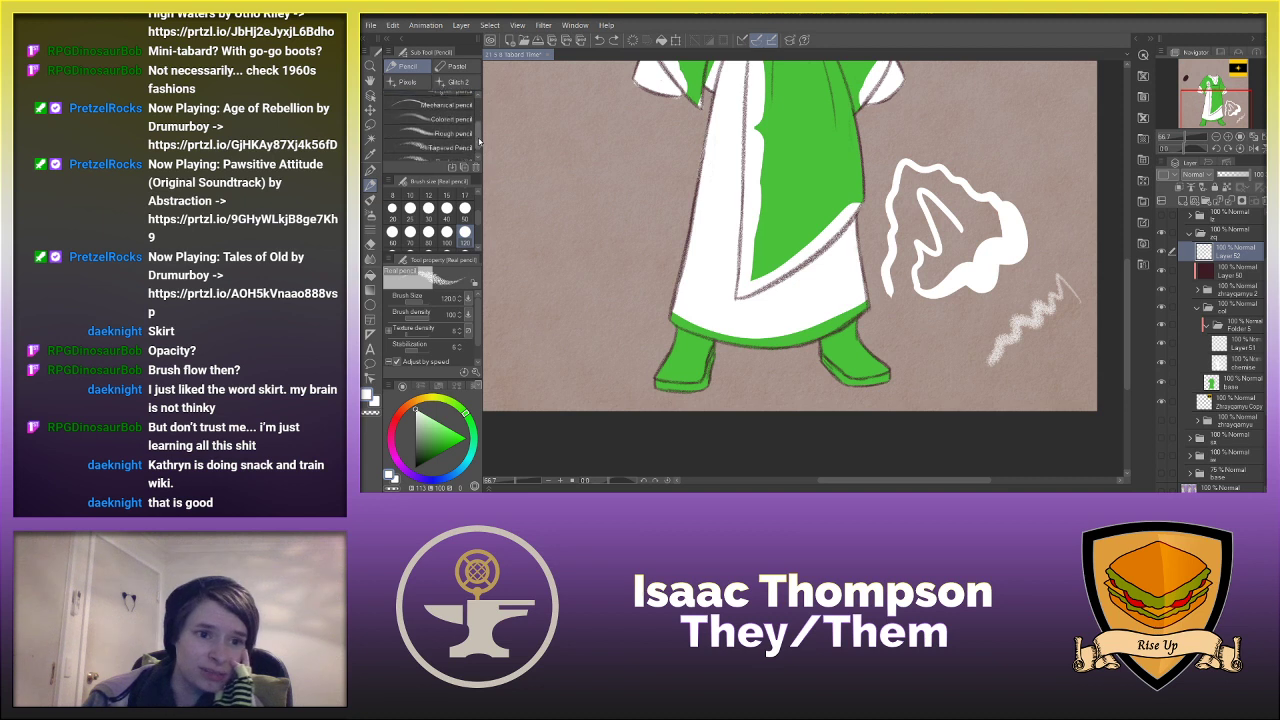
click(450, 155)
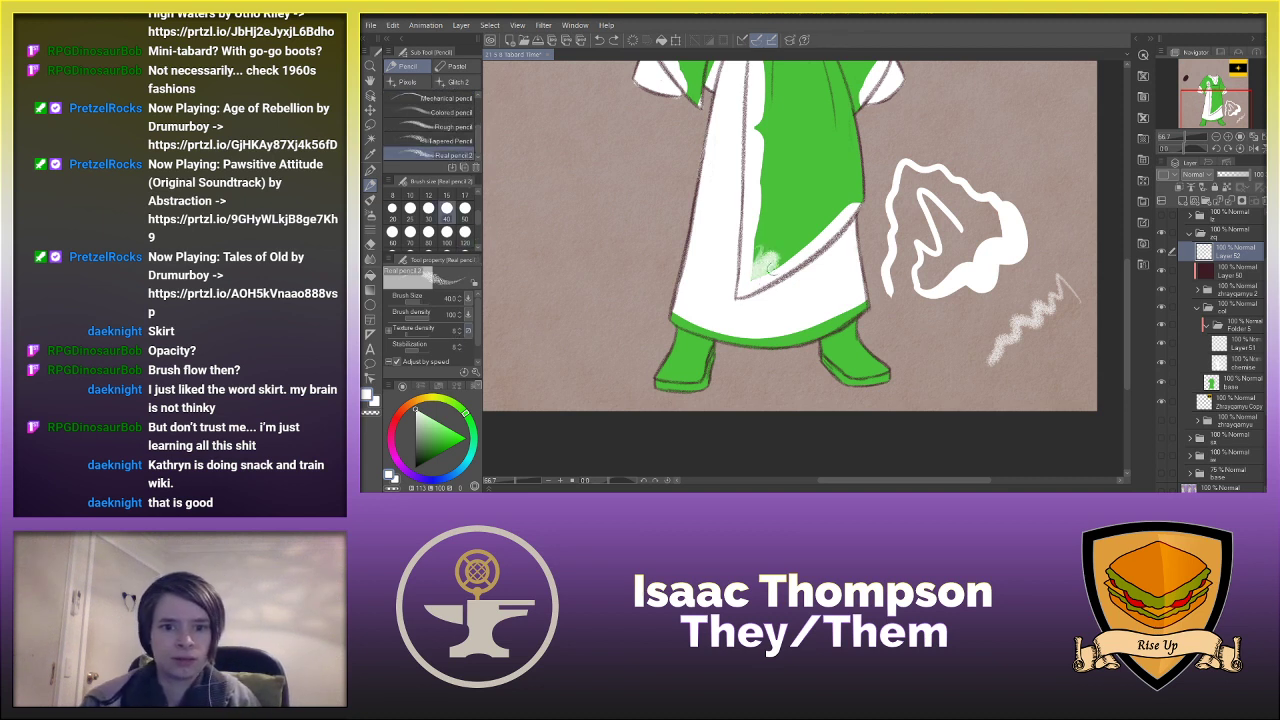
- Reorder the pencil list so Real pencil 2 sits directly below Real pencil, and make Real pencil active
scroll(478, 122, up, 3)
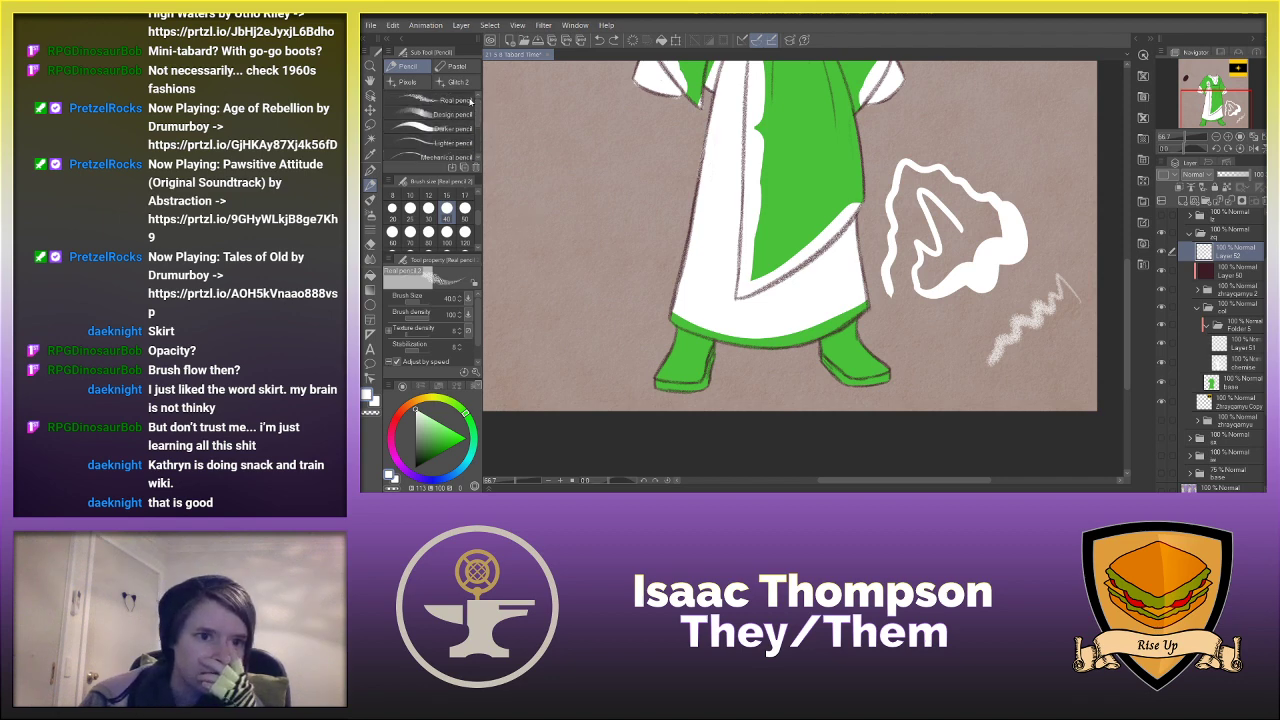
click(455, 100)
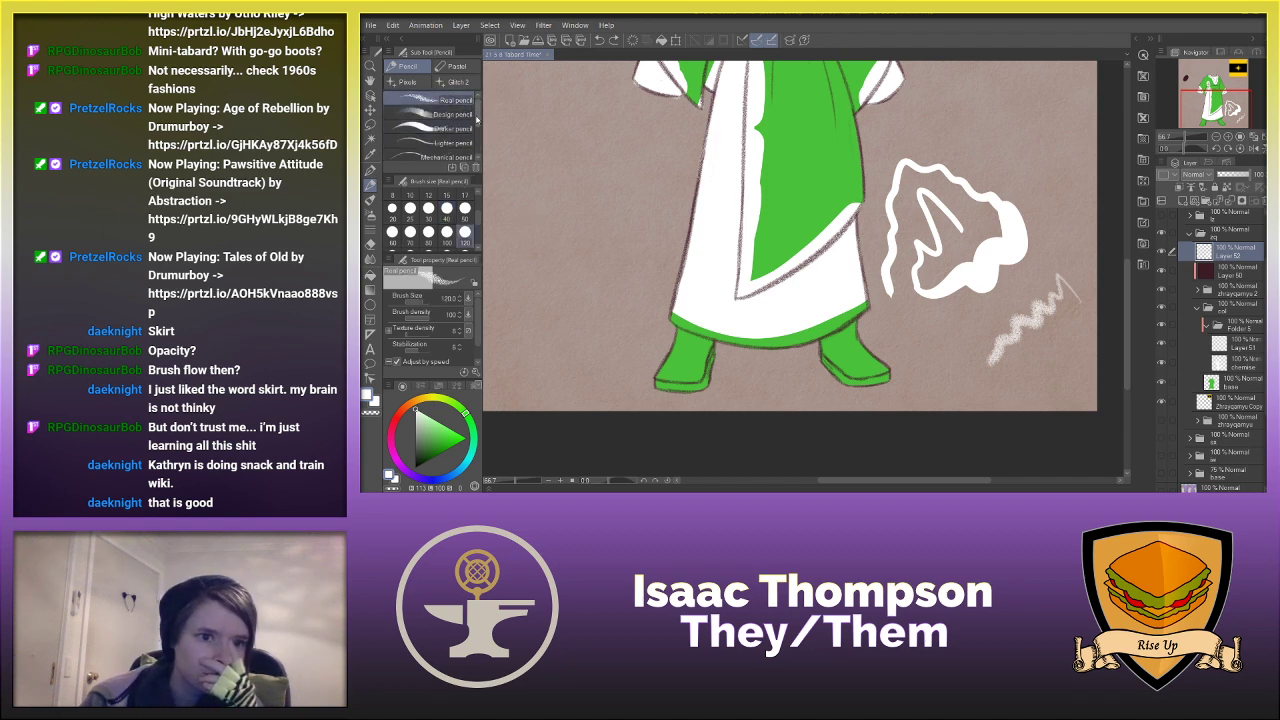
mouse_move(477, 110)
mouse_down()
mouse_move(478, 138)
mouse_move(463, 110)
mouse_move(476, 112)
mouse_move(459, 126)
mouse_move(459, 108)
mouse_up()
click(455, 102)
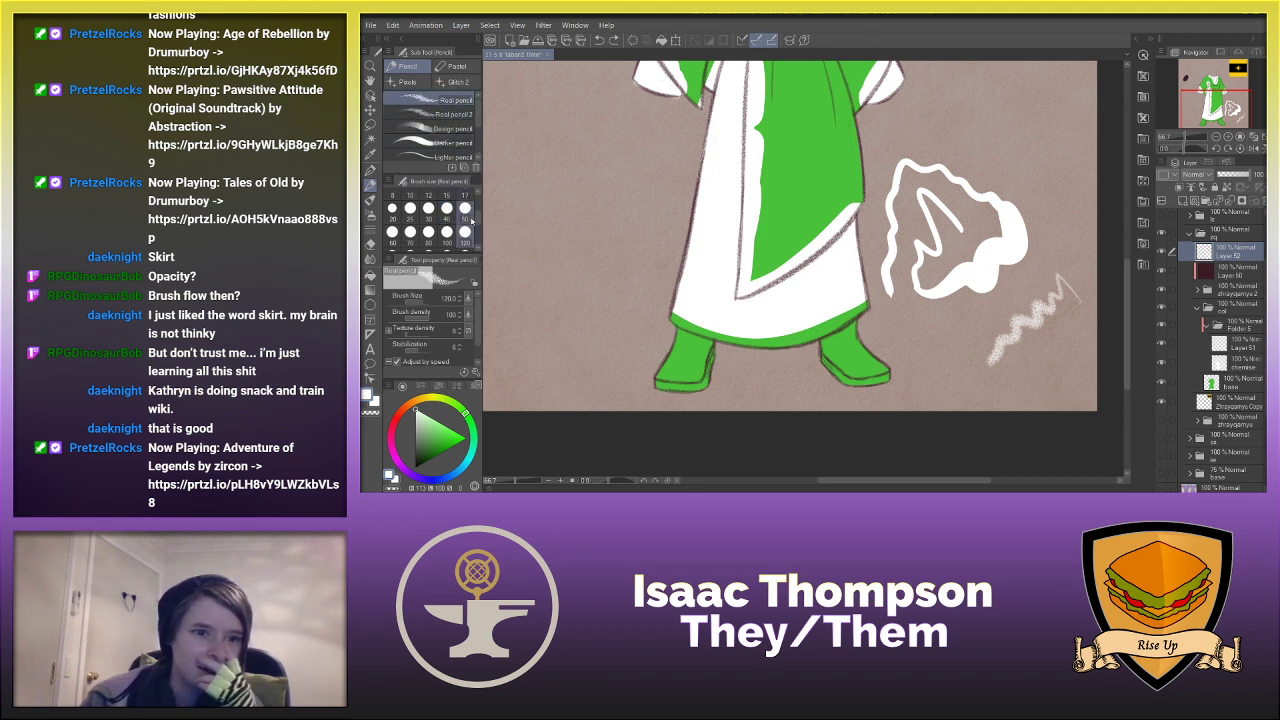
- Try several vertical white Real pencil strokes at size 120 on the empty background, undoing all but the last
mouse_move(560, 178)
mouse_down()
mouse_move(522, 272)
mouse_move(556, 222)
mouse_up()
key(ctrl+z)
drag(546, 138, 528, 288)
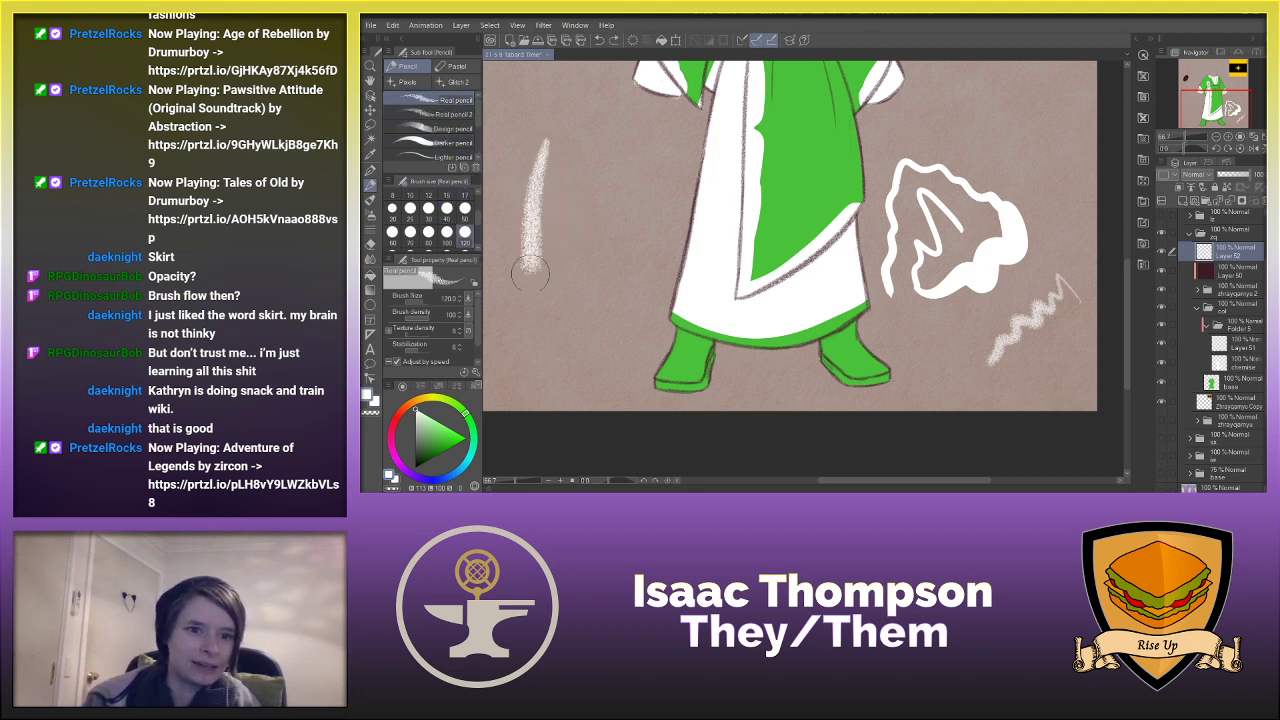
key(ctrl+z)
mouse_move(545, 145)
mouse_down()
mouse_move(532, 292)
mouse_move(538, 280)
mouse_up()
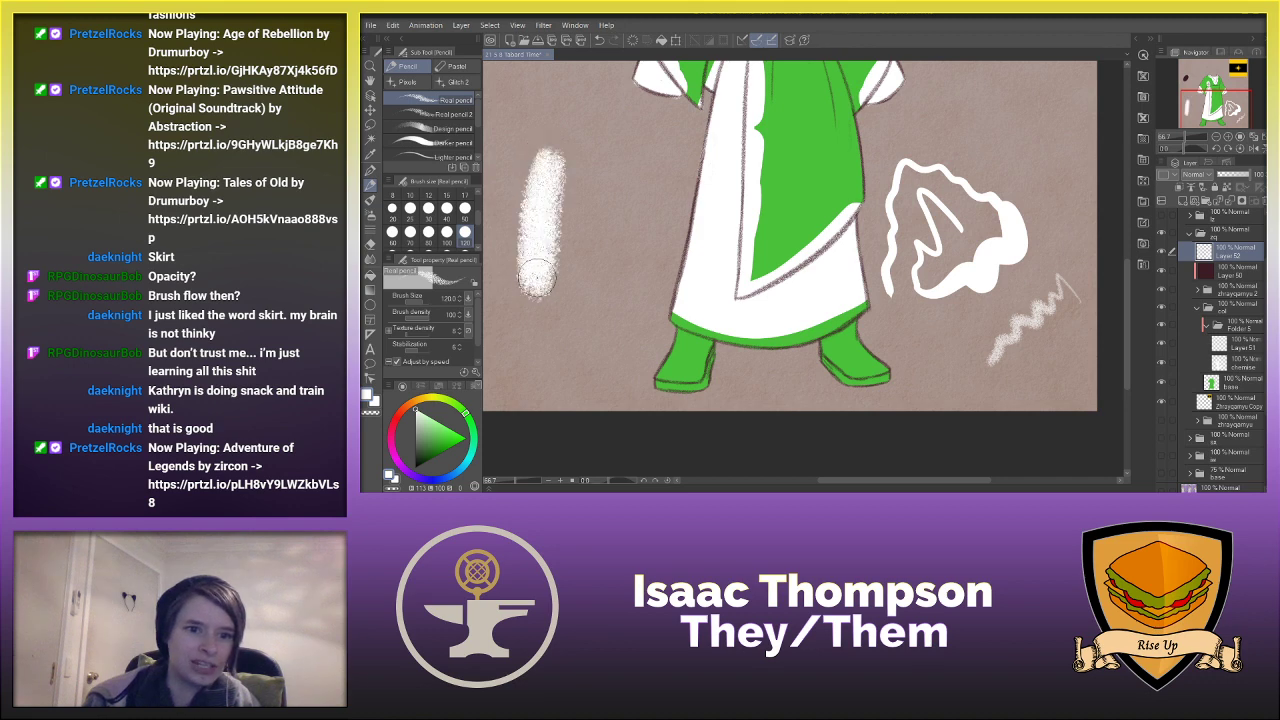
key(ctrl+z)
drag(547, 150, 526, 287)
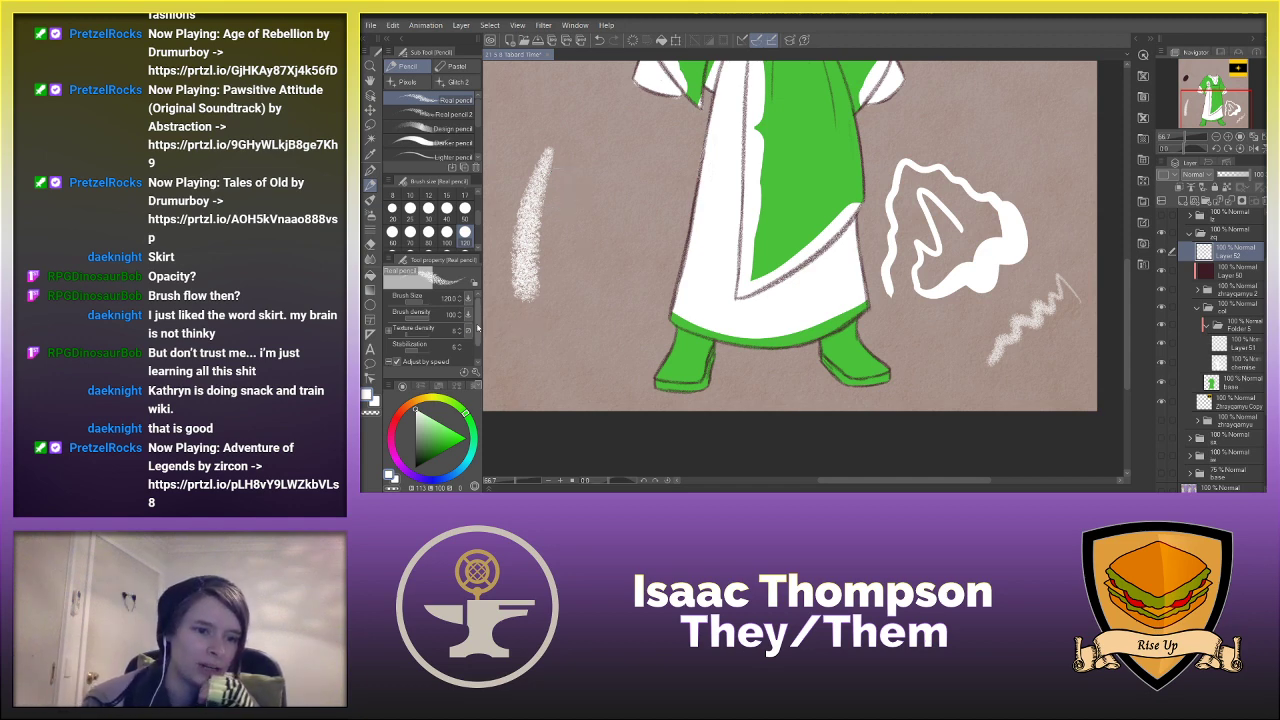
- Expand the Real pencil's texture settings for comparison, and set Real pencil 2's brush size to 120
click(390, 332)
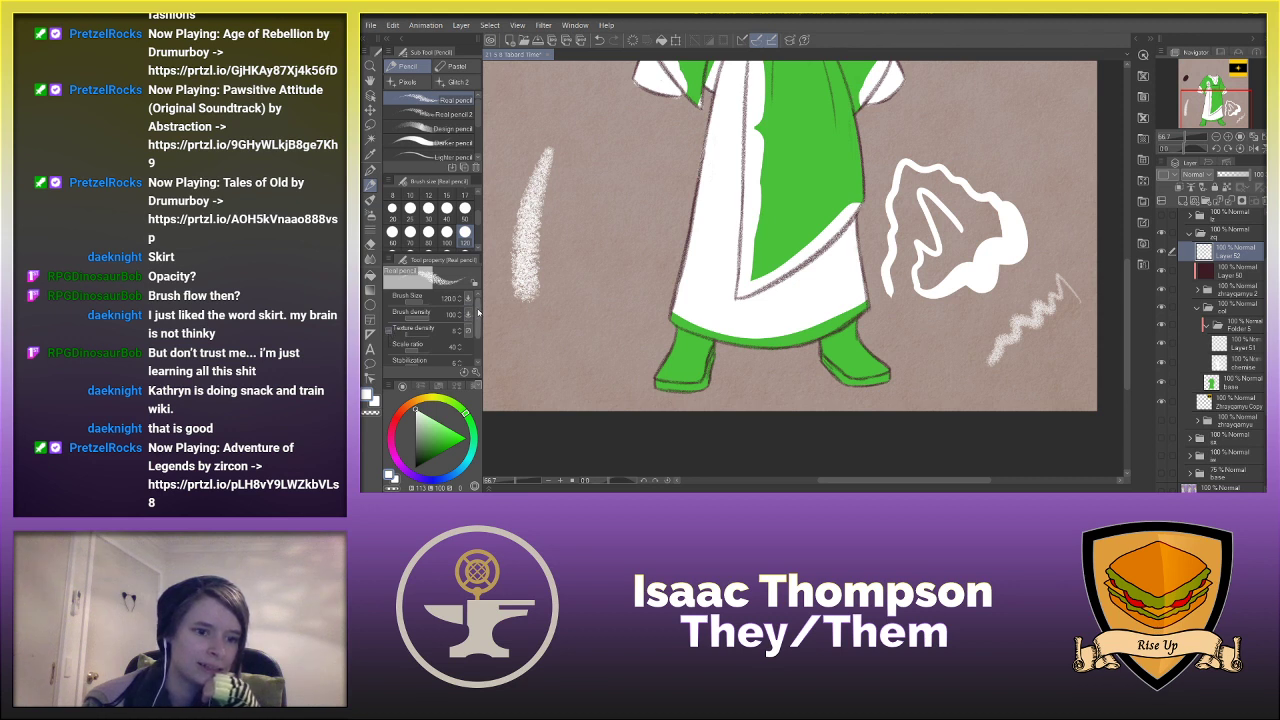
scroll(476, 322, down, 2)
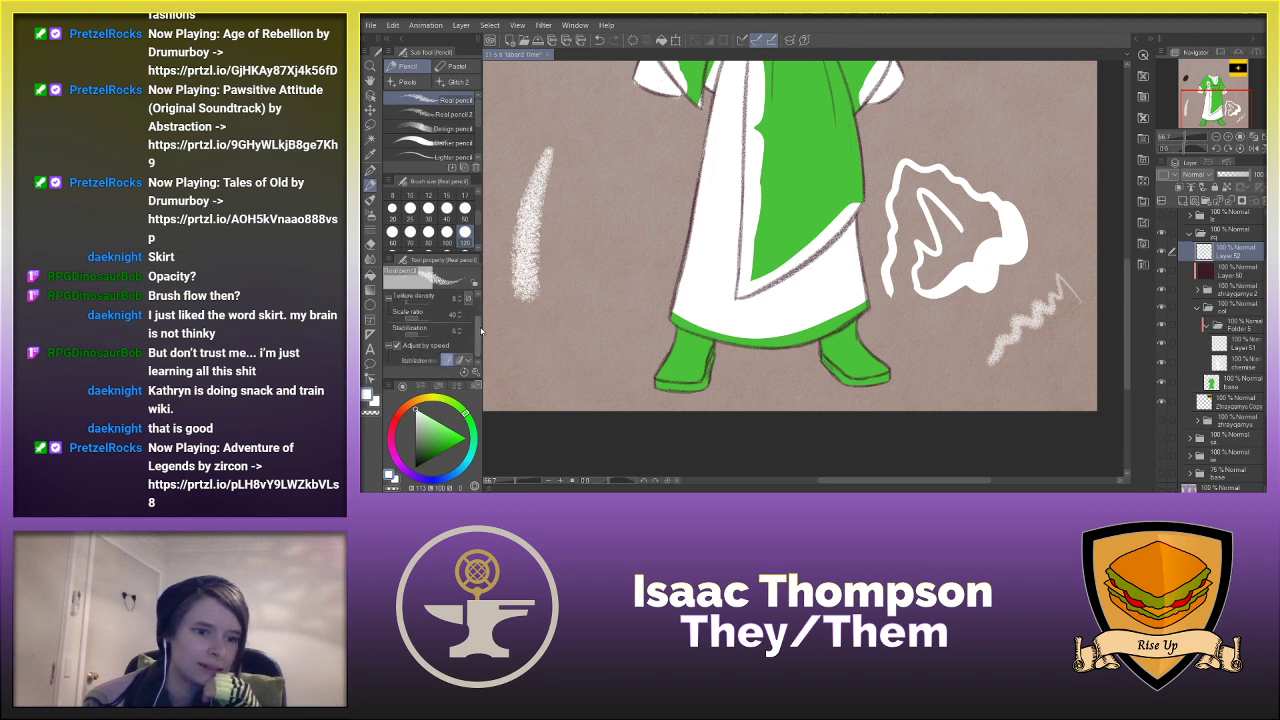
click(445, 114)
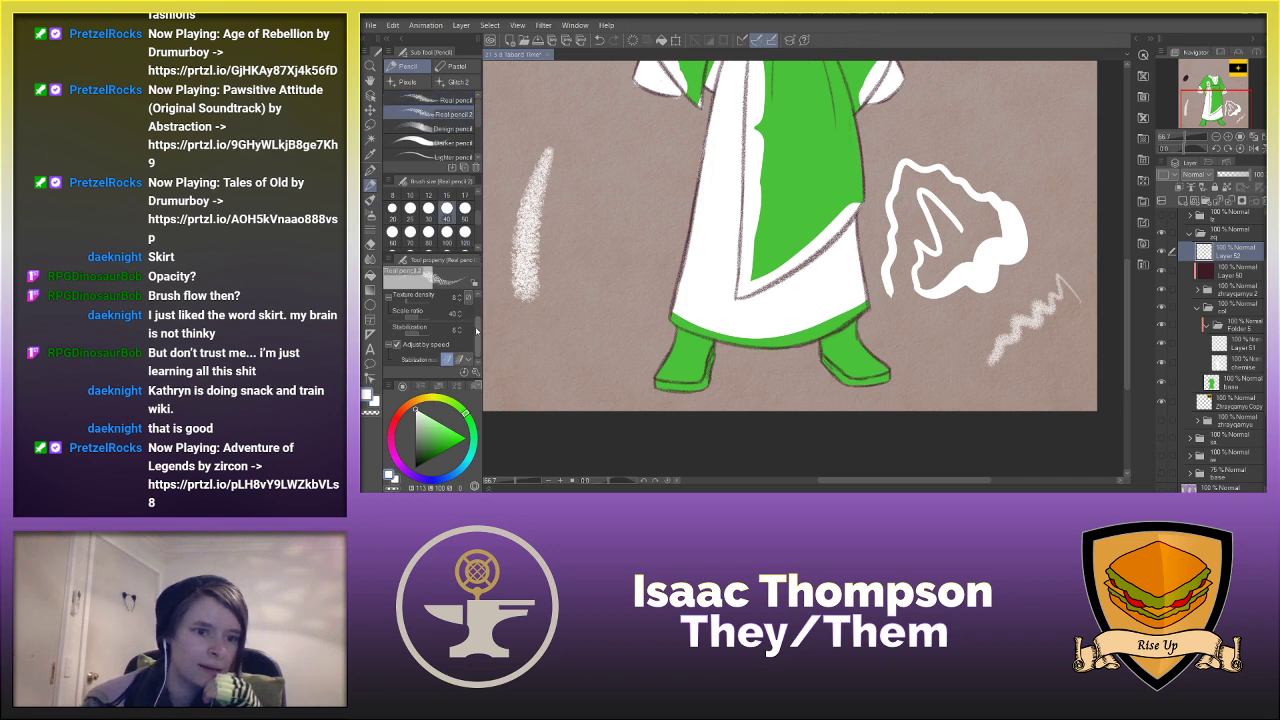
scroll(472, 300, up, 2)
click(464, 231)
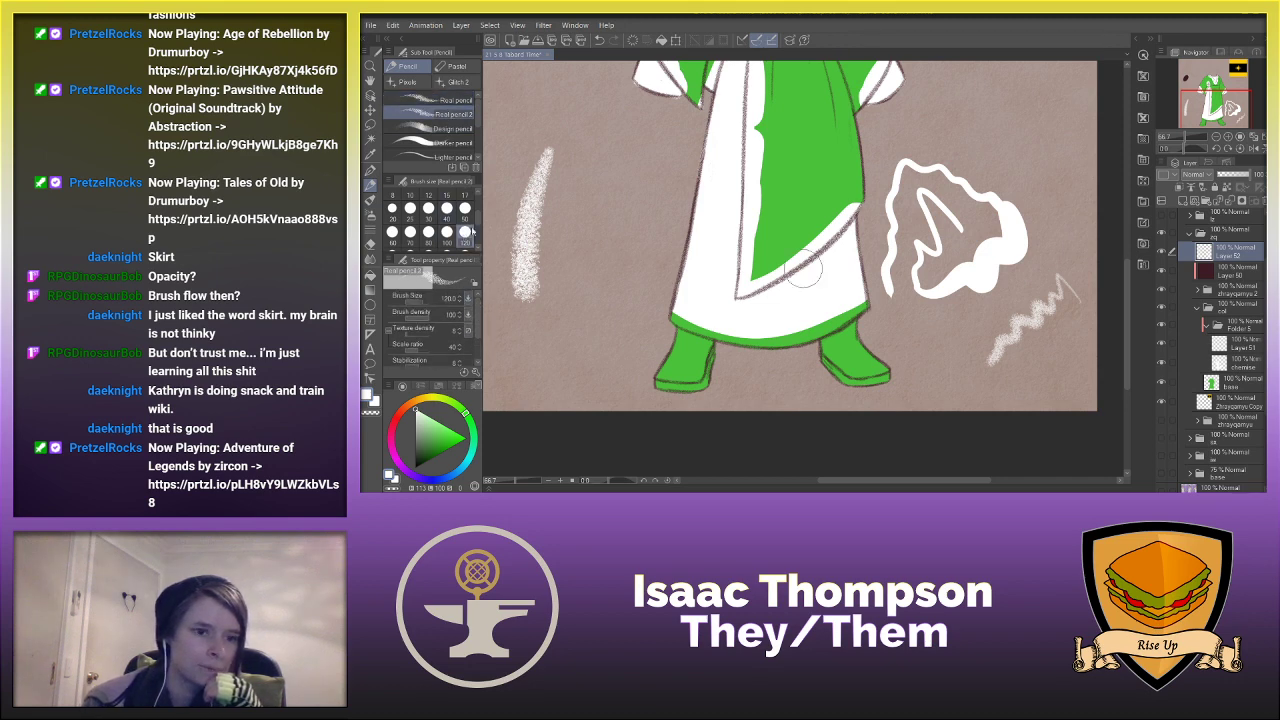
- Compare Real pencil 2 and Real pencil strokes at size 120 on the background and over the green overlap
drag(606, 148, 566, 296)
key(ctrl+z)
drag(602, 154, 570, 297)
key(ctrl+z)
drag(779, 186, 765, 270)
key(ctrl+z)
mouse_move(778, 224)
mouse_down()
mouse_move(760, 282)
mouse_move(745, 285)
mouse_up()
click(440, 100)
drag(788, 192, 738, 252)
- Switch back and forth between Real pencil and Real pencil 2 to compare their brush properties
click(440, 128)
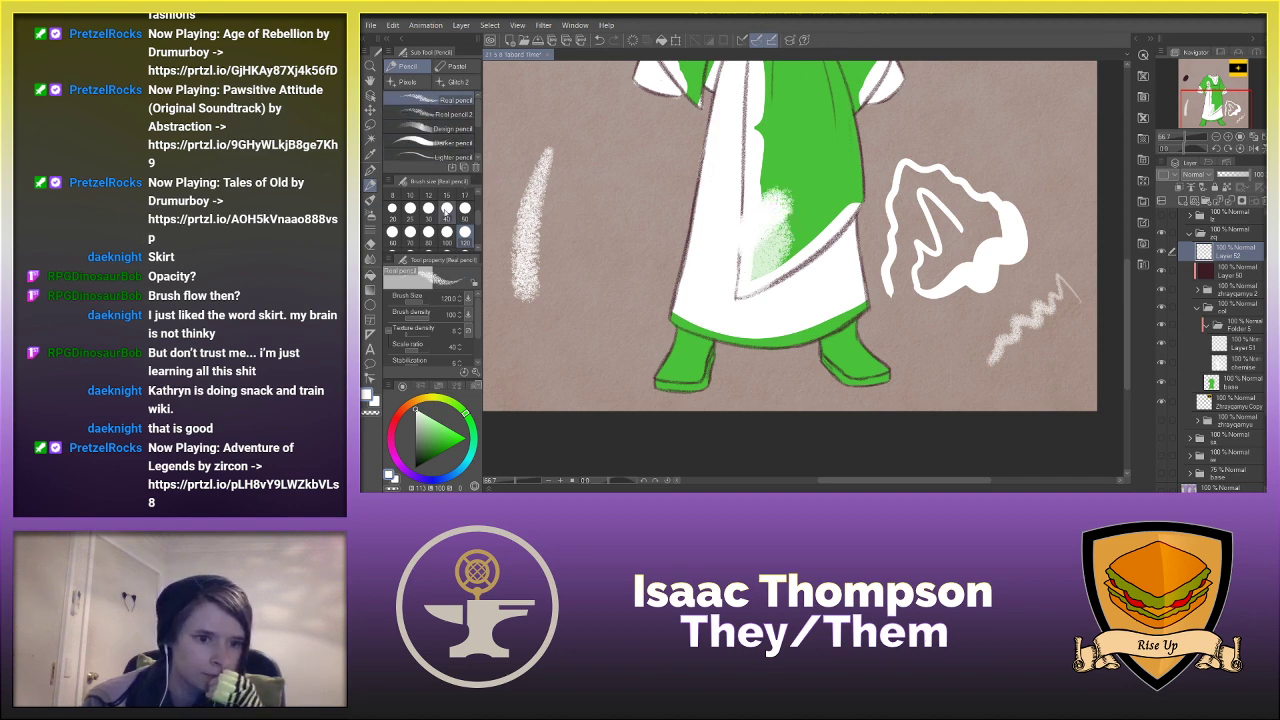
click(434, 116)
click(442, 102)
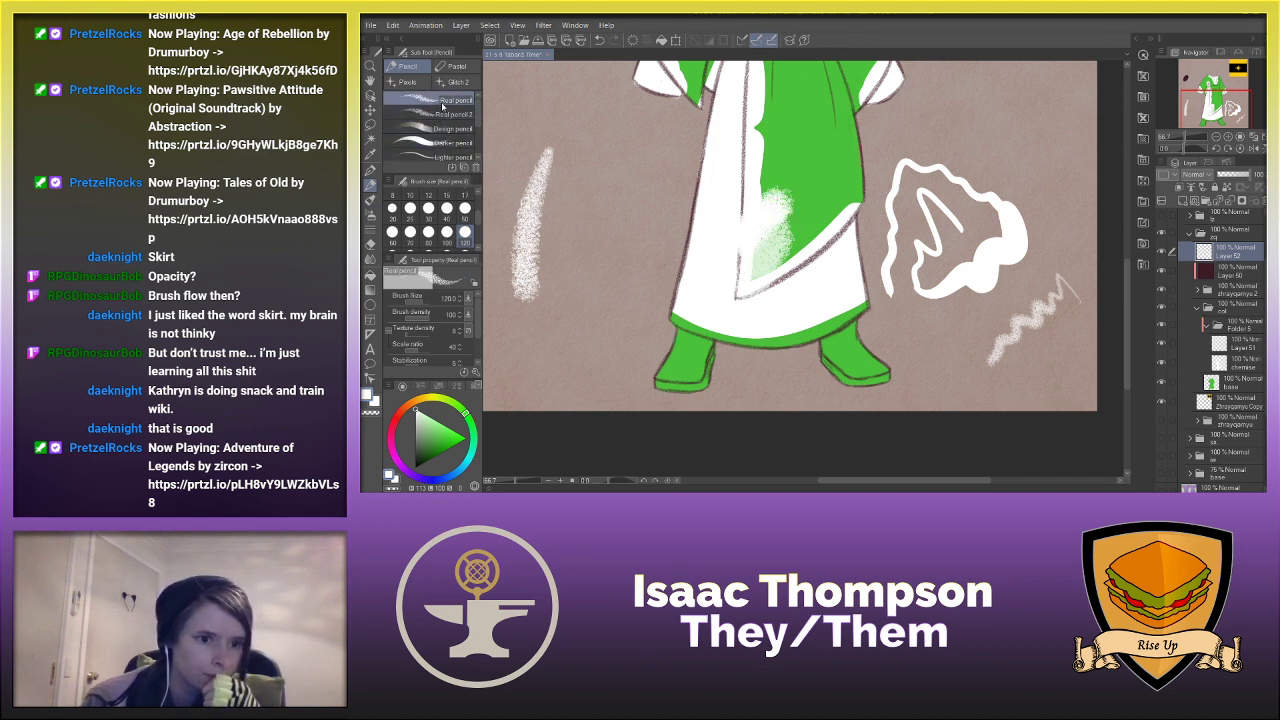
click(447, 116)
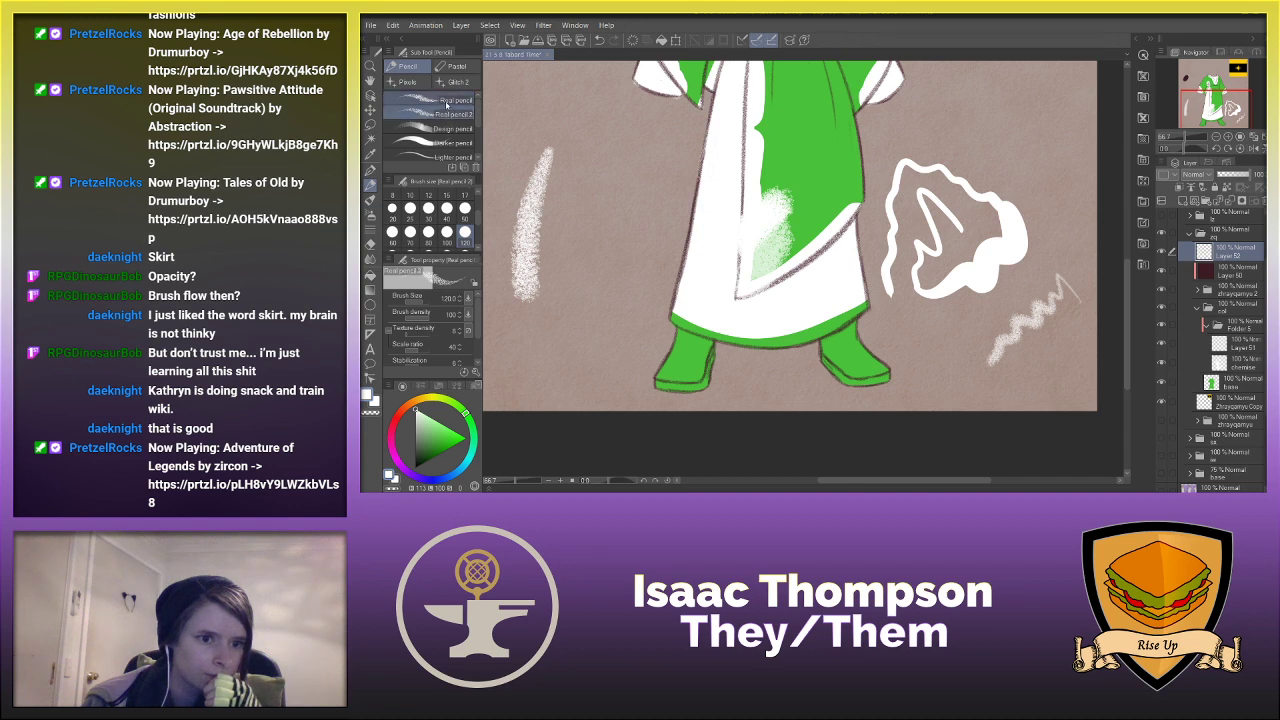
click(442, 102)
click(447, 116)
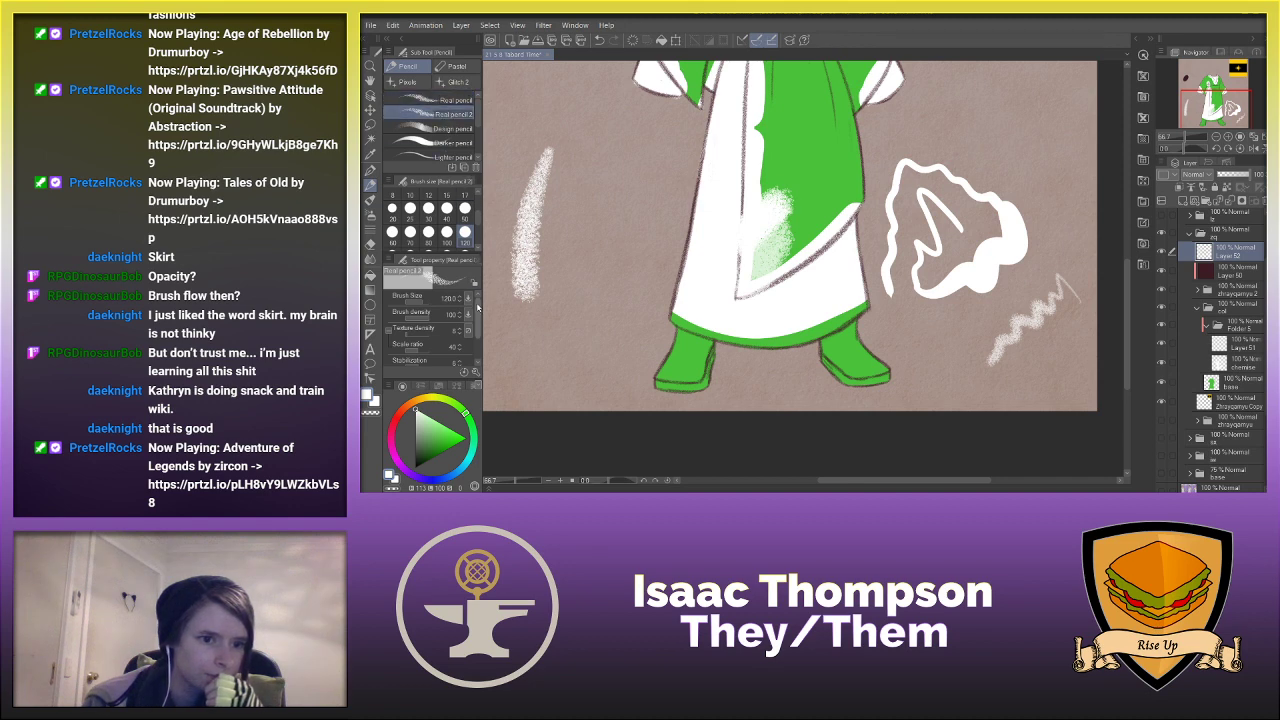
drag(478, 311, 478, 333)
click(436, 98)
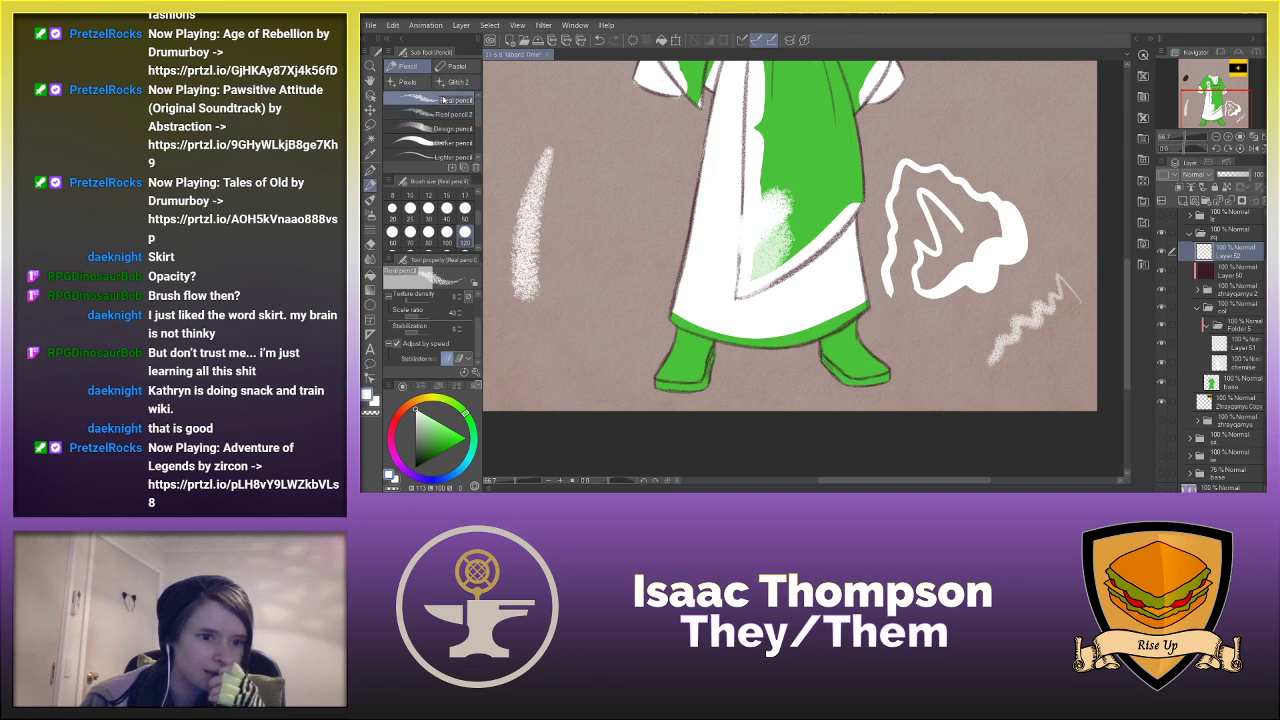
click(440, 113)
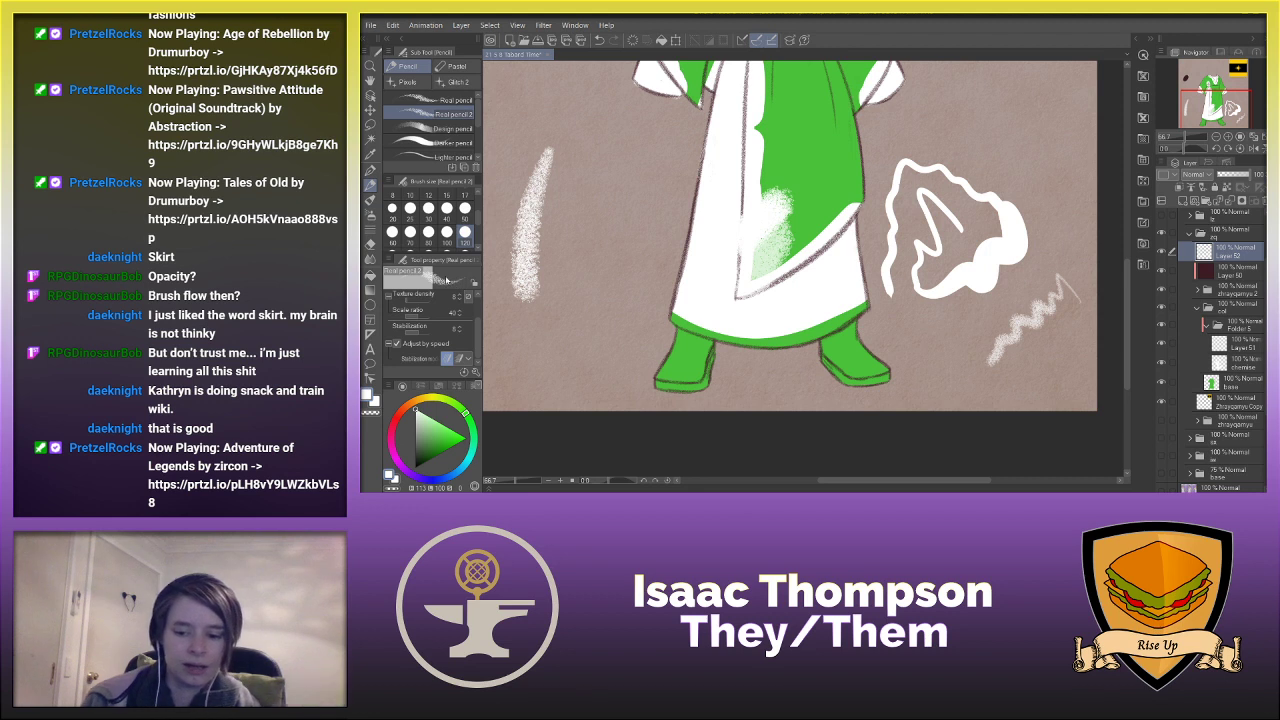
- Adjust Real pencil 2's brush size and try white zigzag strokes on the background beside the earlier vertical stroke
key(bracketright)
key(bracketright)
key(bracketright)
key(bracketleft)
key(bracketleft)
key(bracketleft)
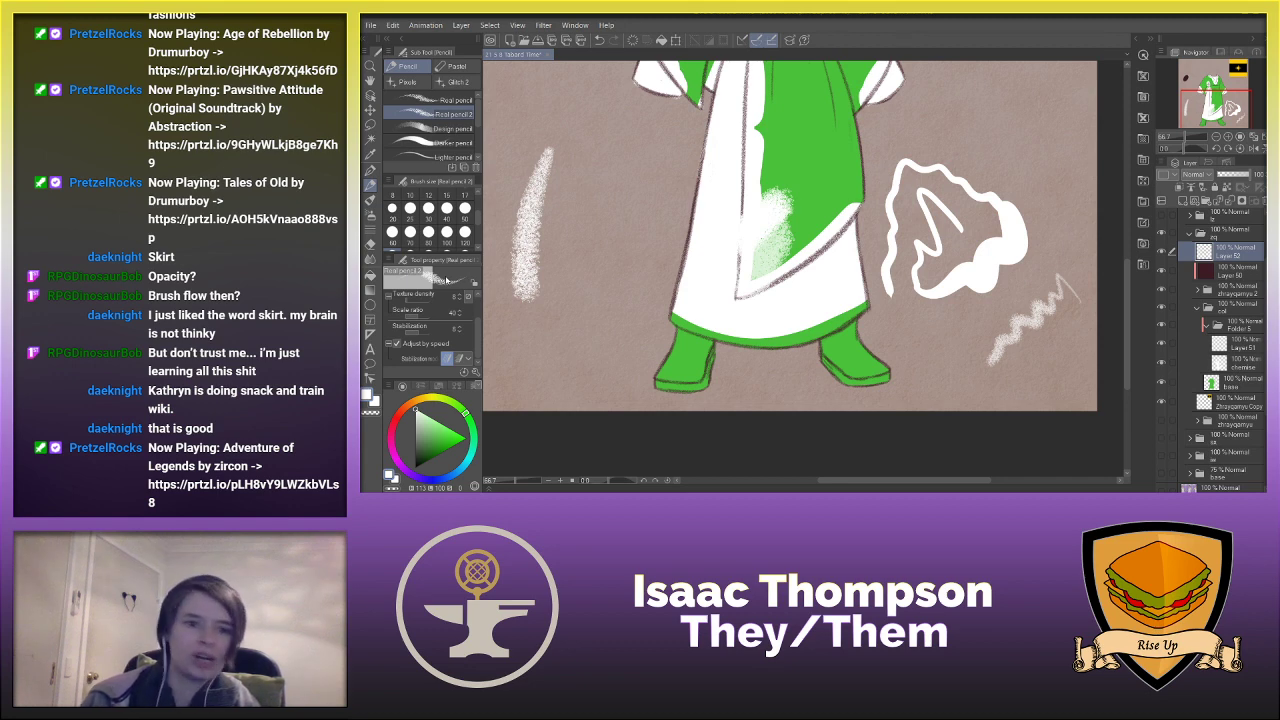
mouse_move(638, 180)
mouse_down()
mouse_move(590, 259)
mouse_move(608, 318)
mouse_up()
key(ctrl+z)
mouse_move(572, 242)
mouse_down()
mouse_move(598, 330)
mouse_move(592, 358)
mouse_up()
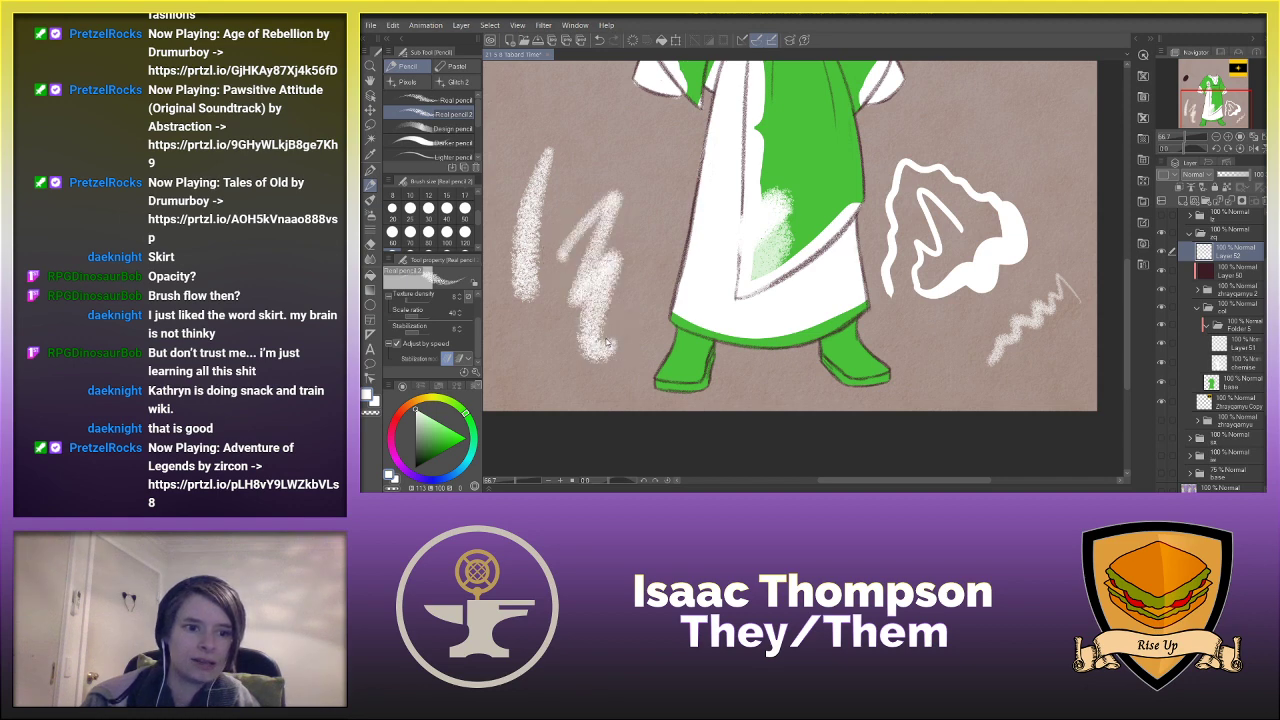
key(ctrl+z)
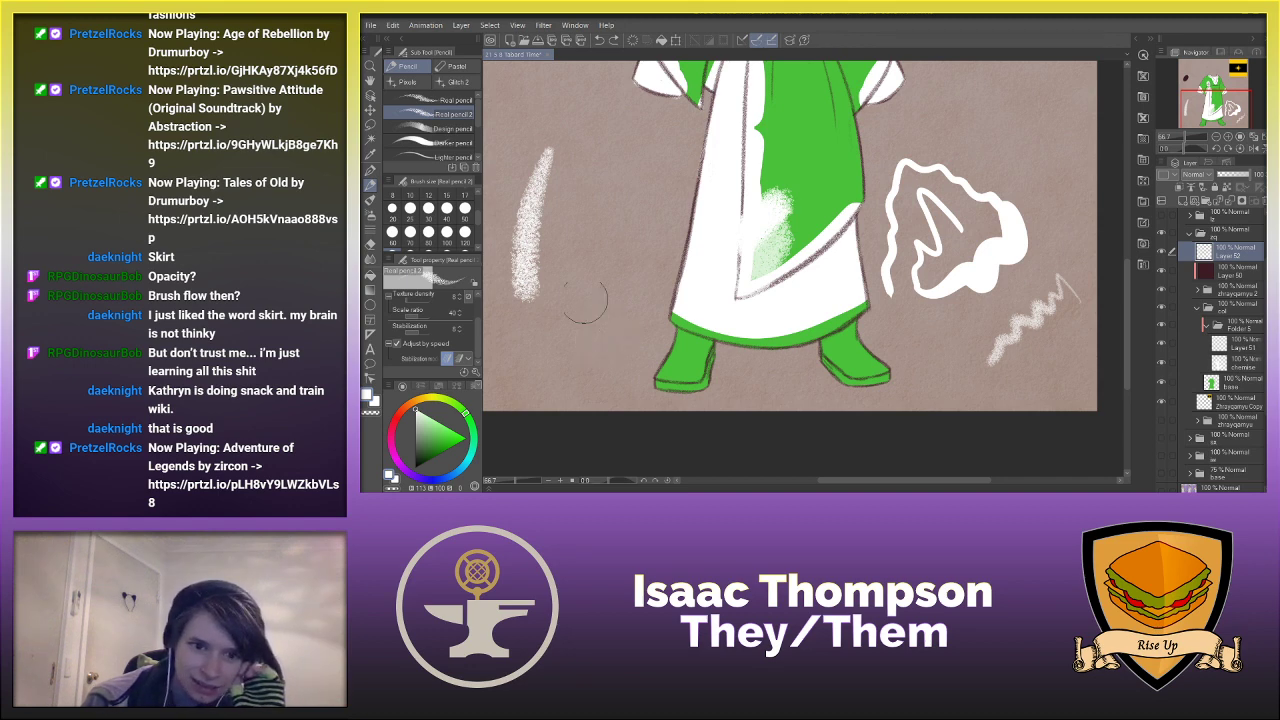
mouse_move(575, 232)
mouse_down()
mouse_move(560, 290)
mouse_move(612, 345)
mouse_move(622, 333)
mouse_up()
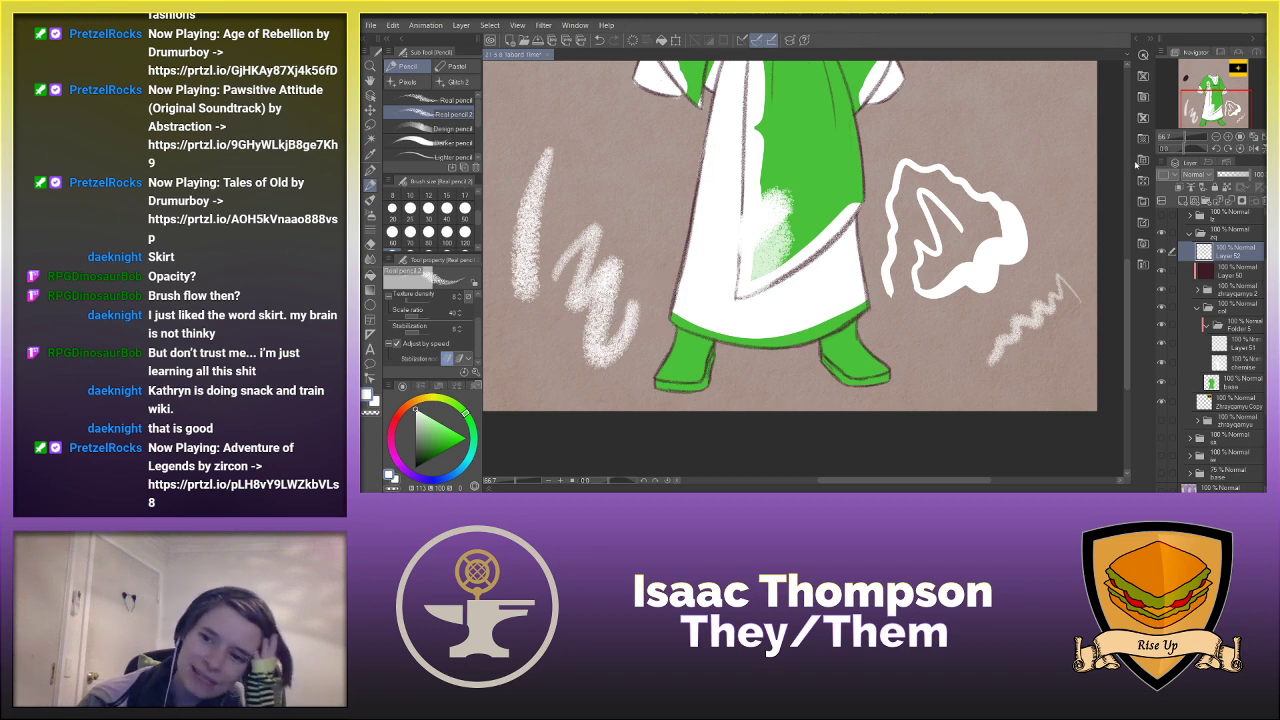
- Delete the test layer and try a white Real pencil 2 stroke over the green hem on the chemise layer
click(1254, 203)
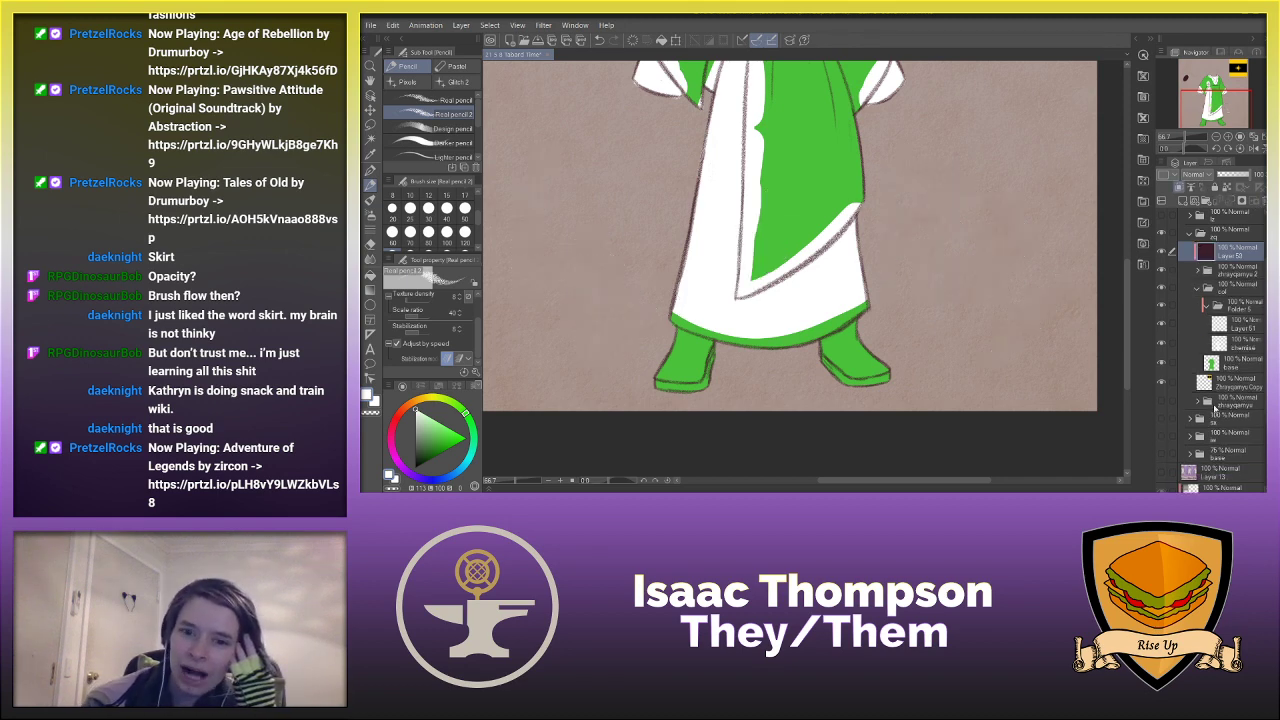
click(1234, 346)
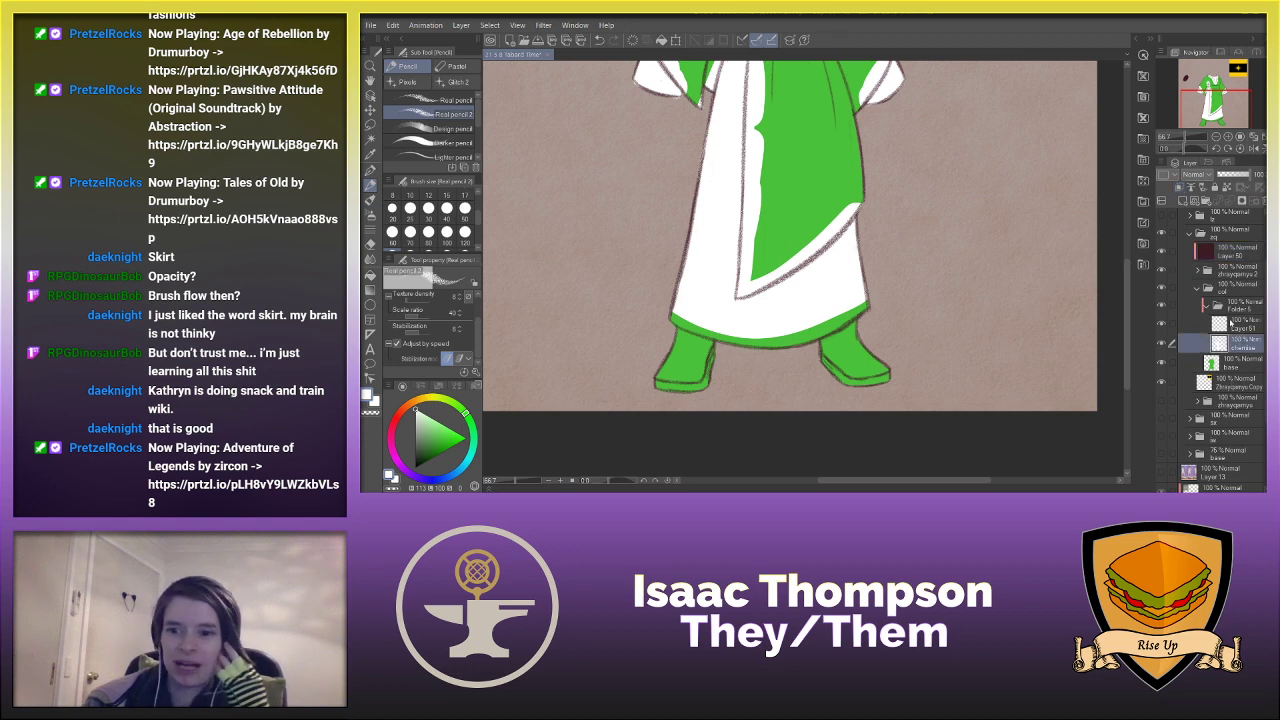
mouse_move(737, 297)
mouse_down()
mouse_move(753, 329)
mouse_move(784, 336)
mouse_move(825, 302)
mouse_move(777, 359)
mouse_up()
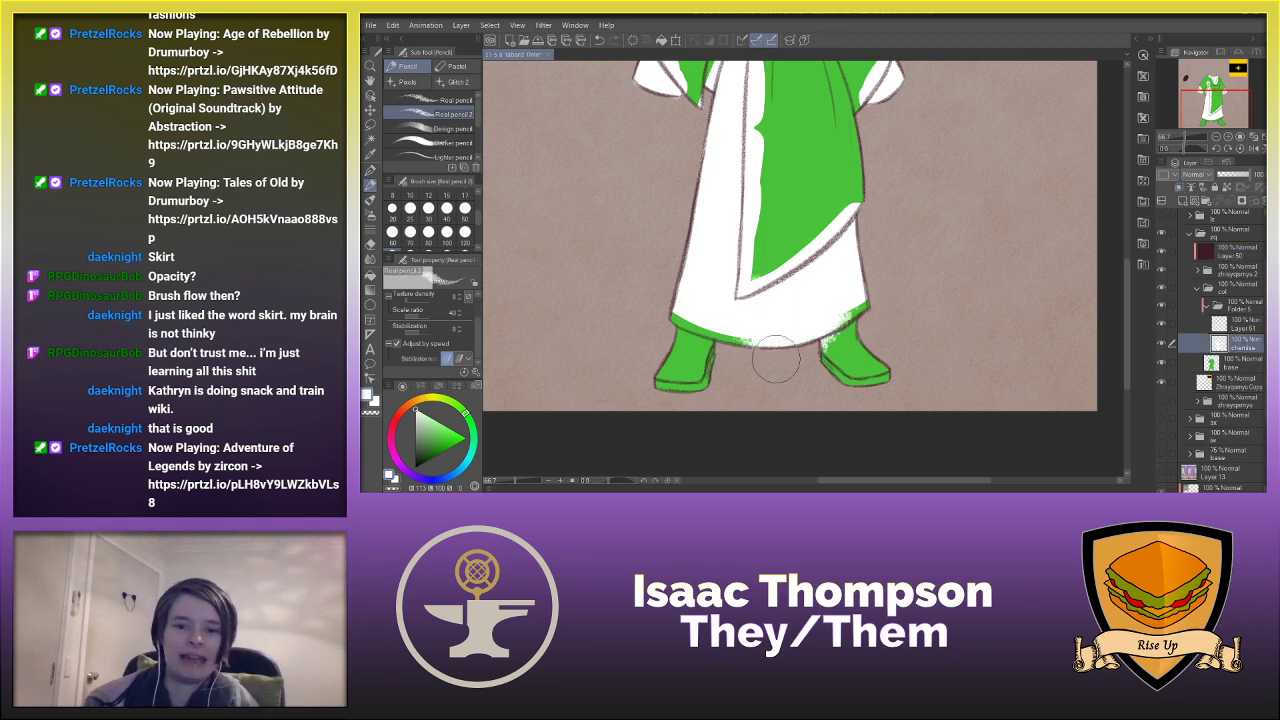
- Try white Real pencil 2 strokes over the green overlap, set its brush size to 70, and undo the strokes
click(445, 100)
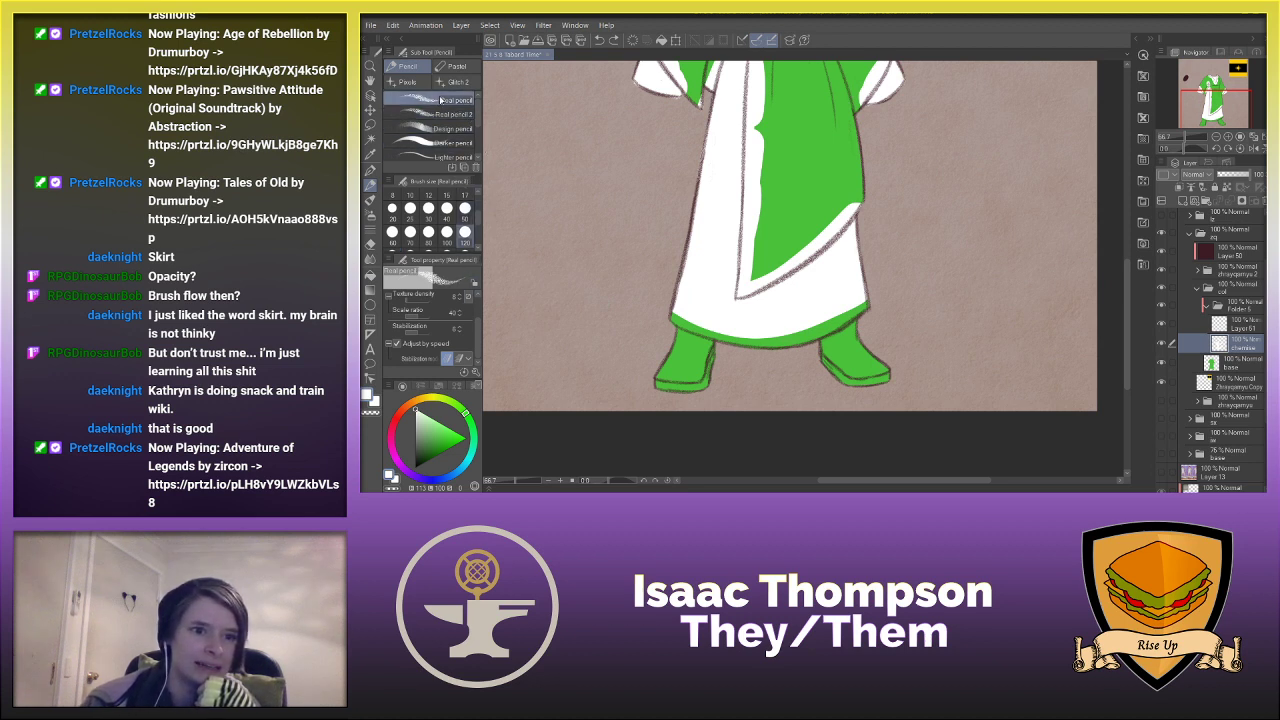
click(440, 115)
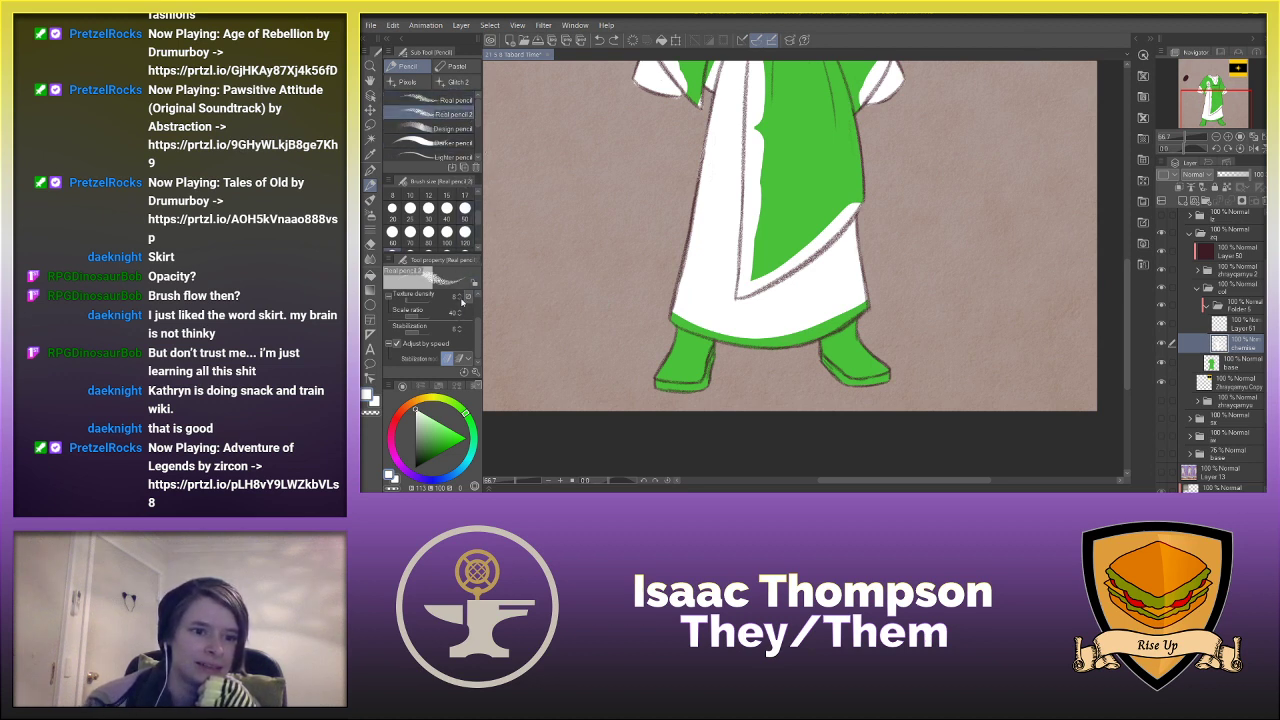
mouse_move(796, 172)
mouse_down()
mouse_move(754, 278)
mouse_move(789, 228)
mouse_move(814, 250)
mouse_move(765, 282)
mouse_up()
key(ctrl+z)
key(ctrl+z)
click(410, 231)
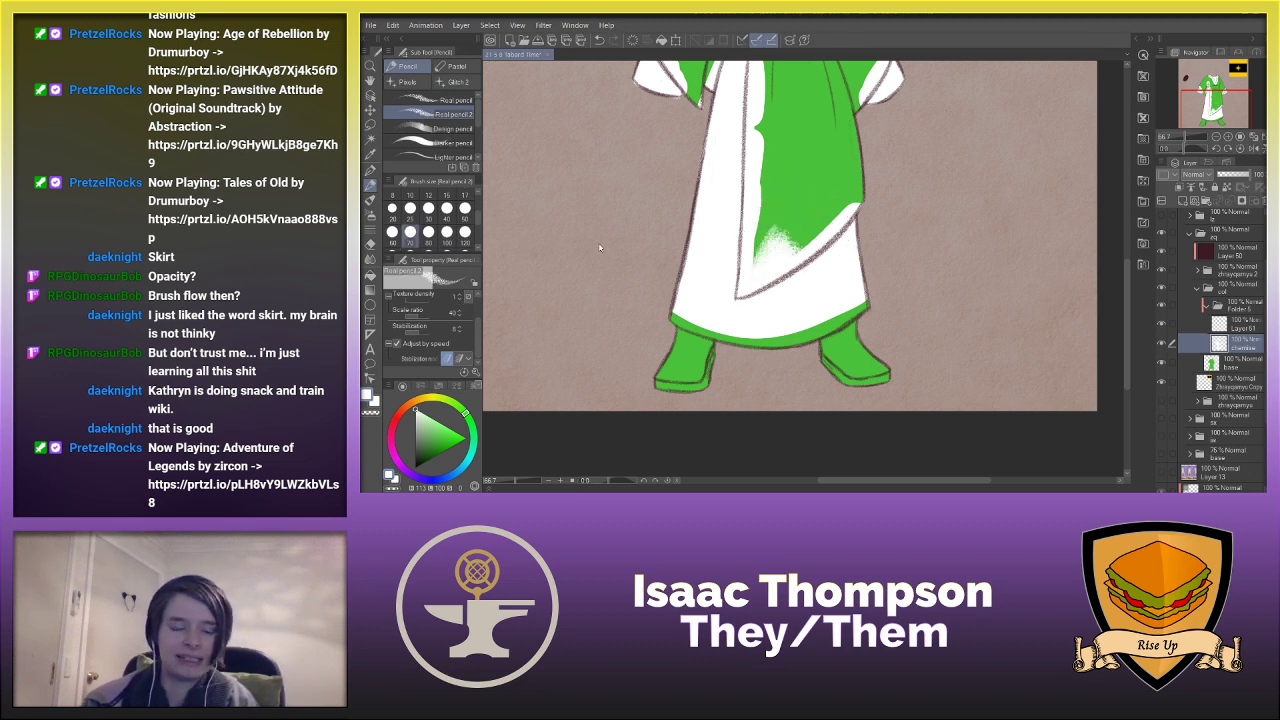
key(ctrl+z)
- Delete the Real pencil 2 sub tool
click(450, 100)
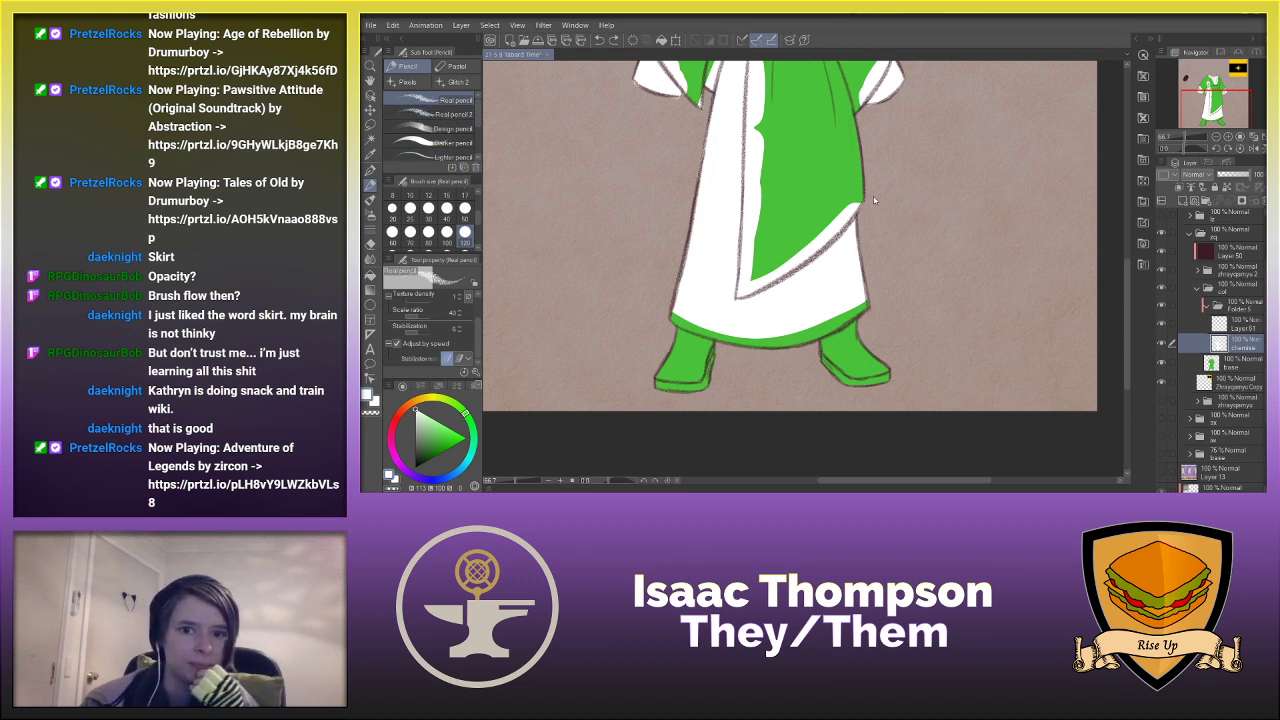
click(450, 114)
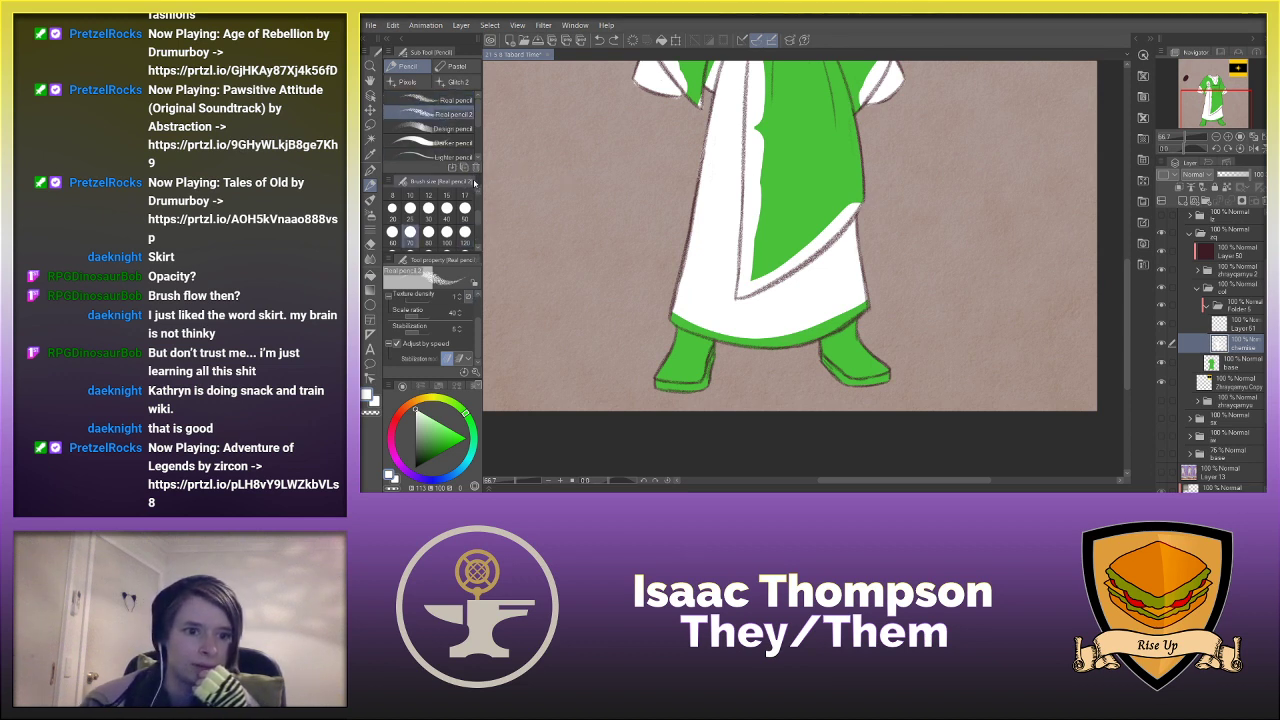
click(797, 186)
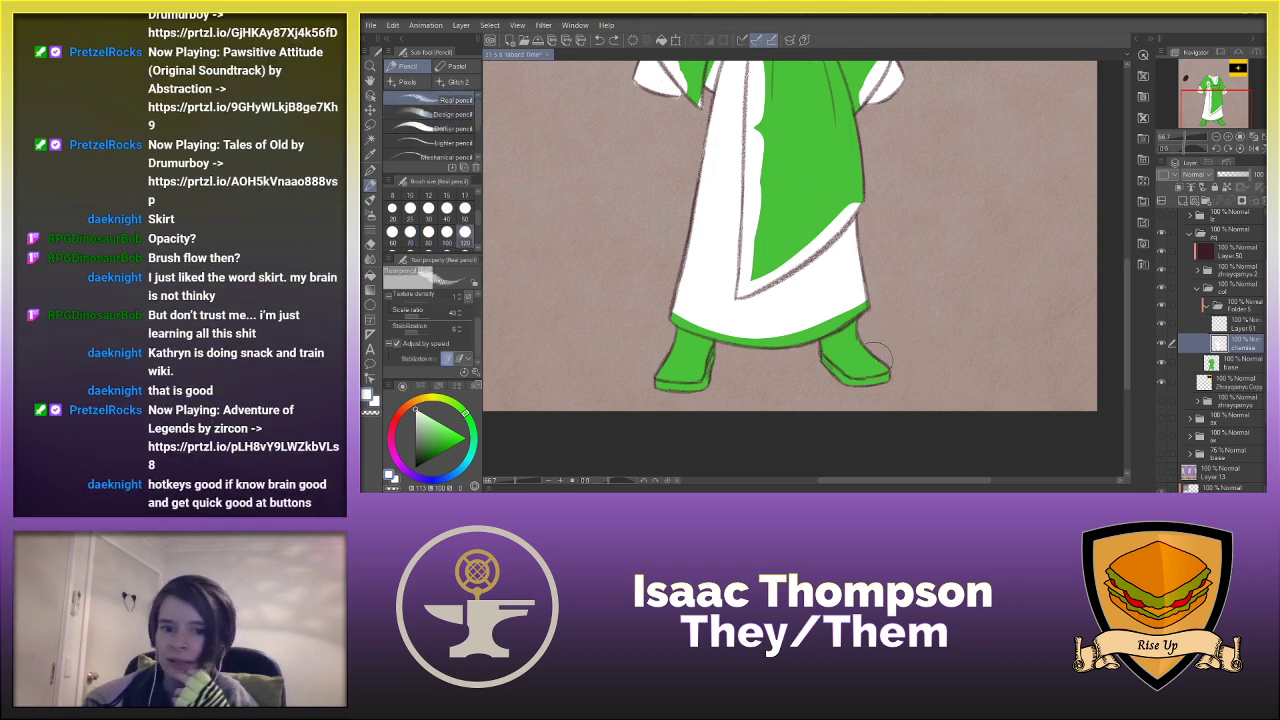
- Paint the green hem above the figure's right-hand boot white with Real pencil, reducing the brush size to 40 for the edge
mouse_move(776, 349)
mouse_down()
mouse_move(796, 321)
mouse_move(772, 340)
mouse_move(814, 355)
mouse_move(804, 342)
mouse_move(860, 305)
mouse_up()
key(bracketleft)
key(bracketleft)
key(bracketleft)
key(bracketleft)
scroll(853, 316, up, 5)
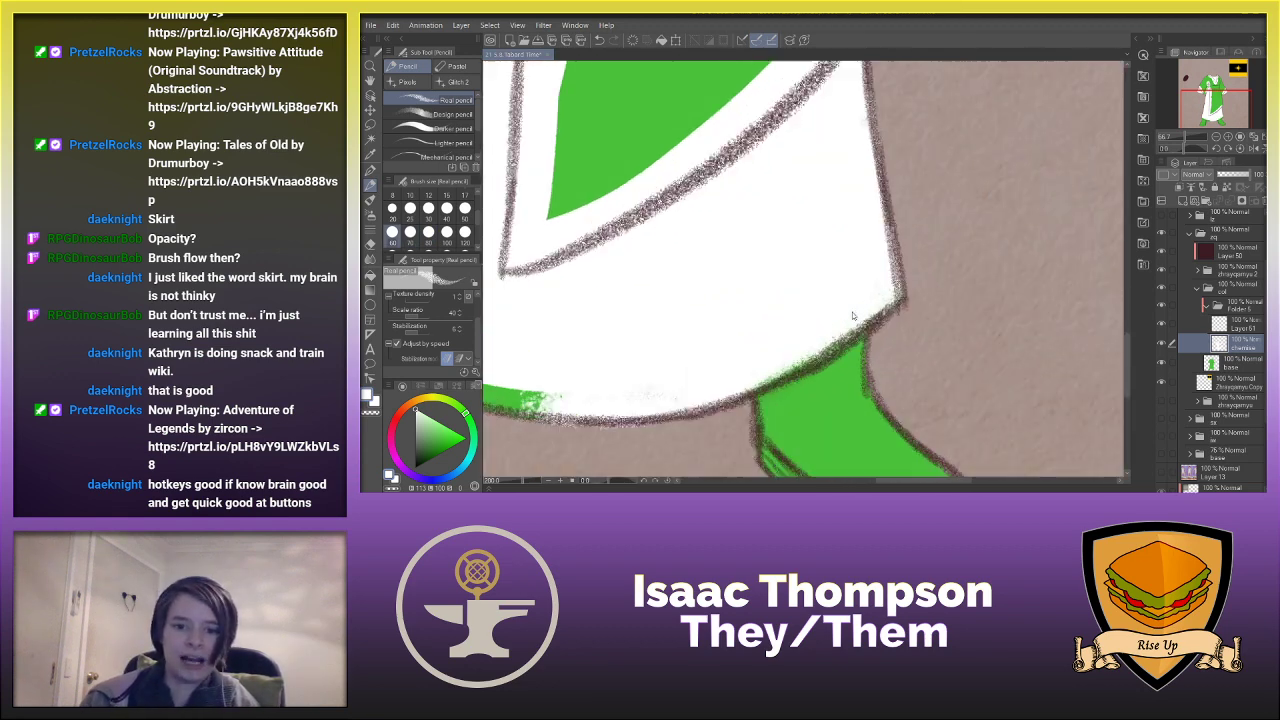
key(bracketleft)
key(bracketleft)
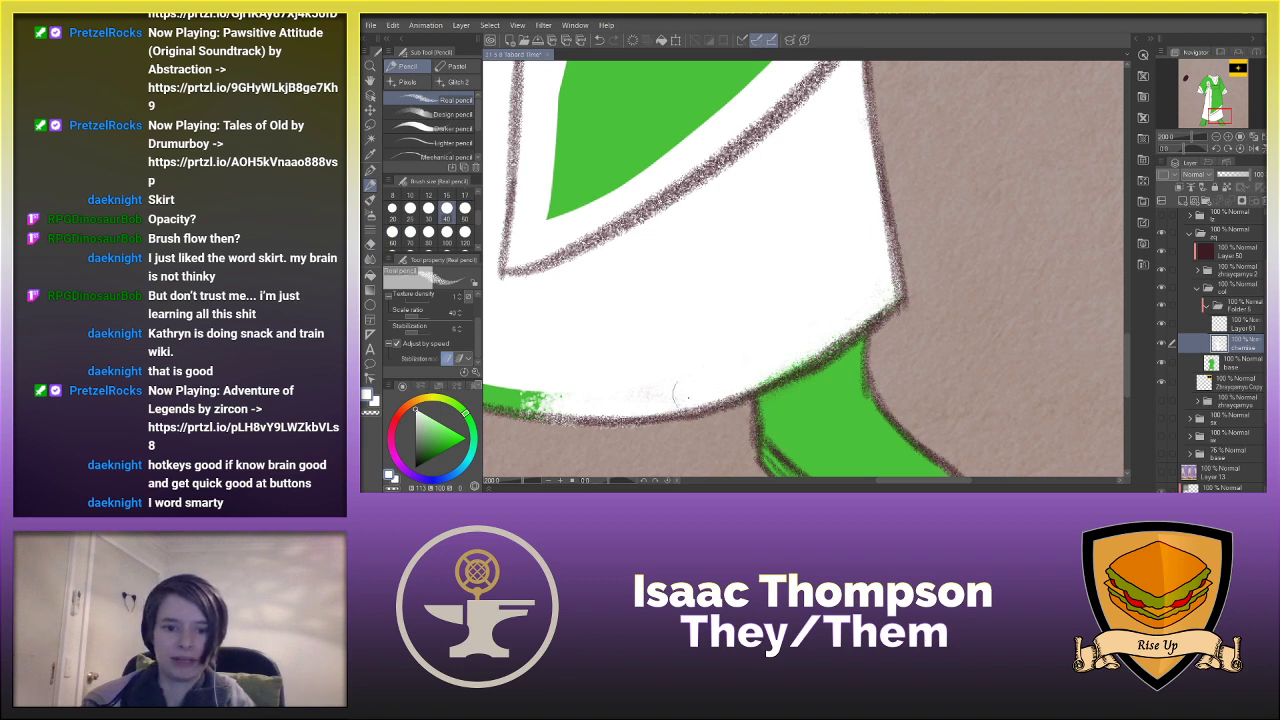
mouse_move(684, 384)
mouse_down()
mouse_move(724, 391)
mouse_move(772, 373)
mouse_move(862, 315)
mouse_up()
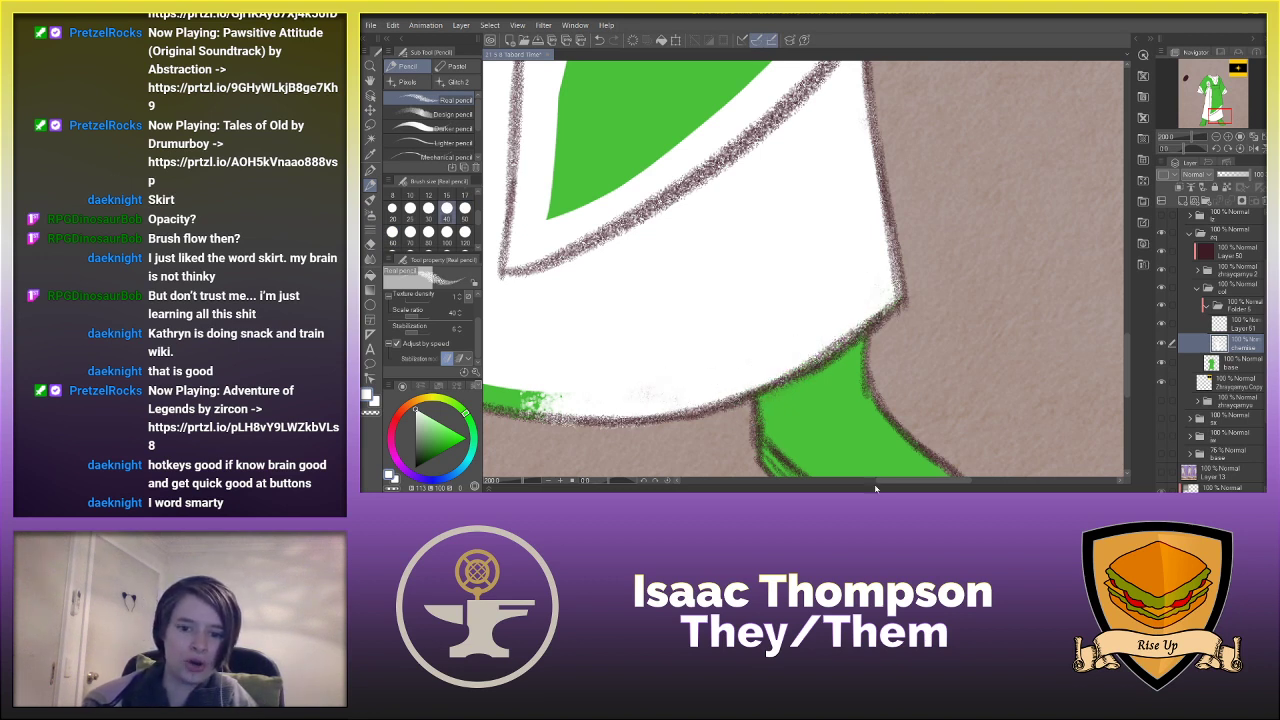
- Paint the rest of the green hem above the left-hand boot white up to the outline
drag(880, 482, 809, 482)
mouse_move(802, 352)
mouse_down()
mouse_move(871, 371)
mouse_move(786, 324)
mouse_move(801, 335)
mouse_move(775, 340)
mouse_move(864, 371)
mouse_move(809, 359)
mouse_move(848, 370)
mouse_move(981, 390)
mouse_move(912, 376)
mouse_move(924, 369)
mouse_move(903, 368)
mouse_move(980, 398)
mouse_up()
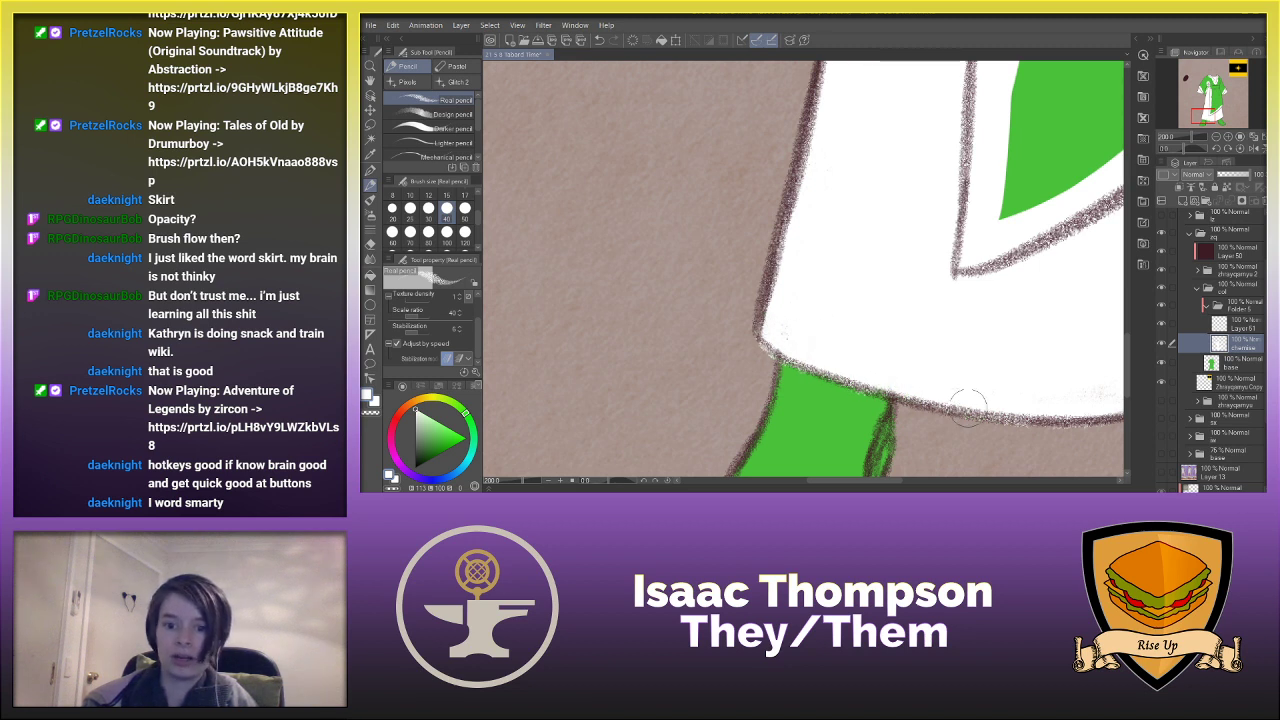
scroll(1018, 402, down, 3)
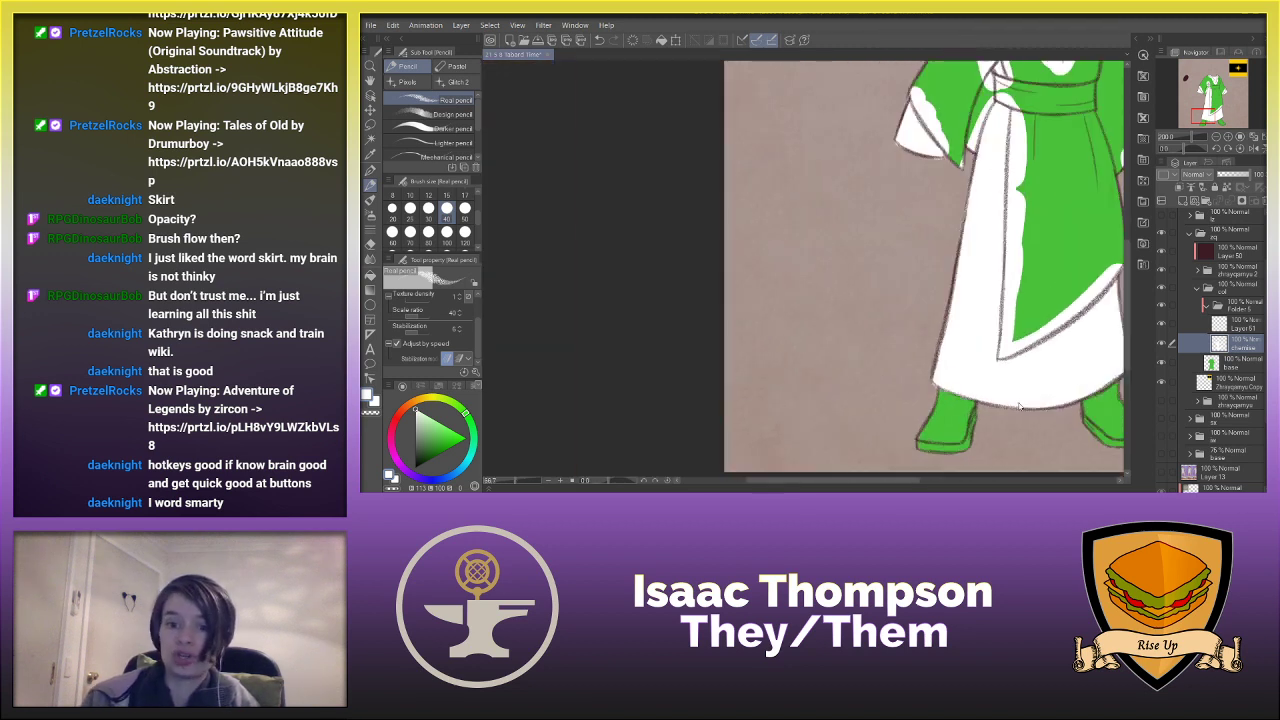
key(ctrl+0)
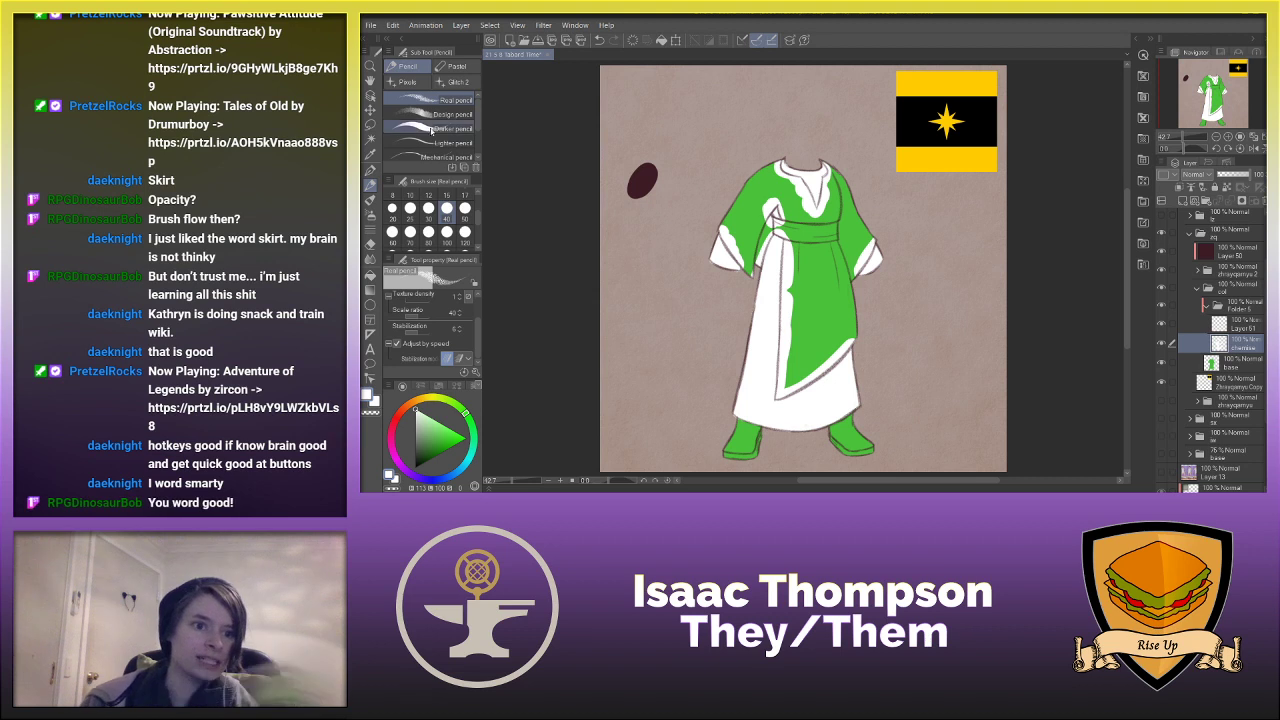
- Lower the G-pen's opacity to 30 and restore it to 100, then lower it to 20 and restore it to 100 again
click(370, 169)
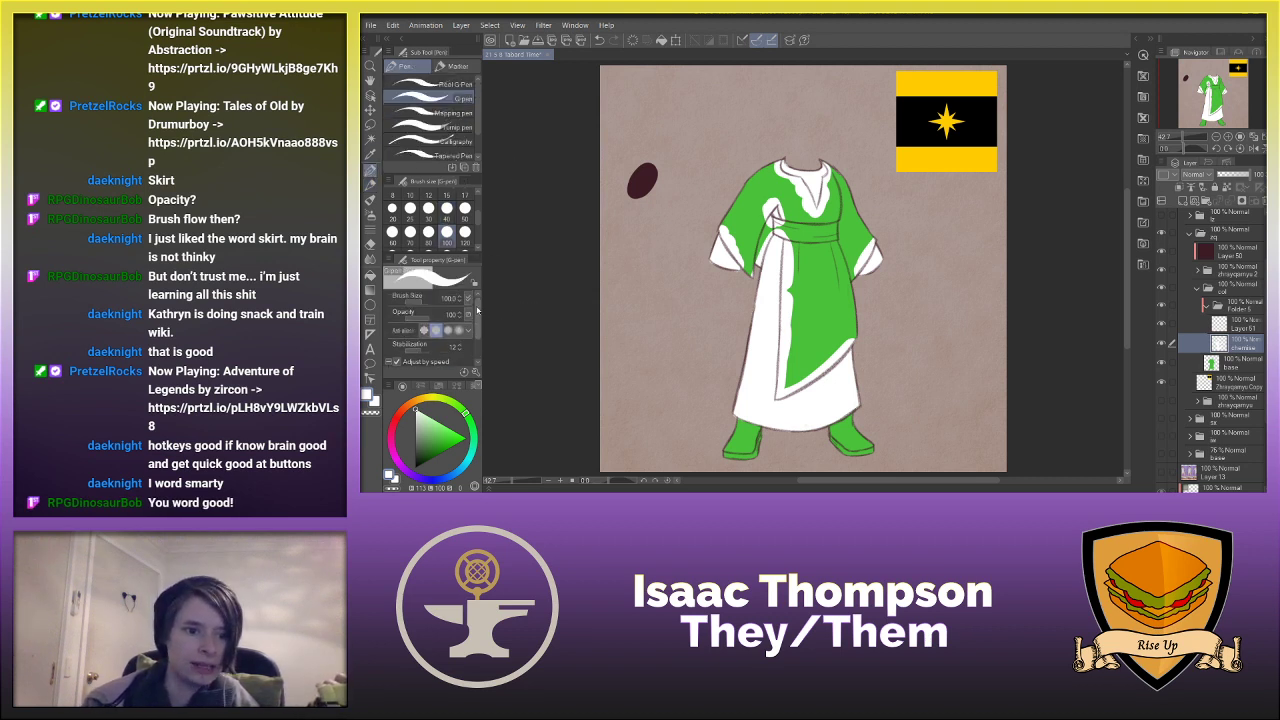
key(ctrl+bracketleft)
key(ctrl+bracketleft)
key(ctrl+bracketleft)
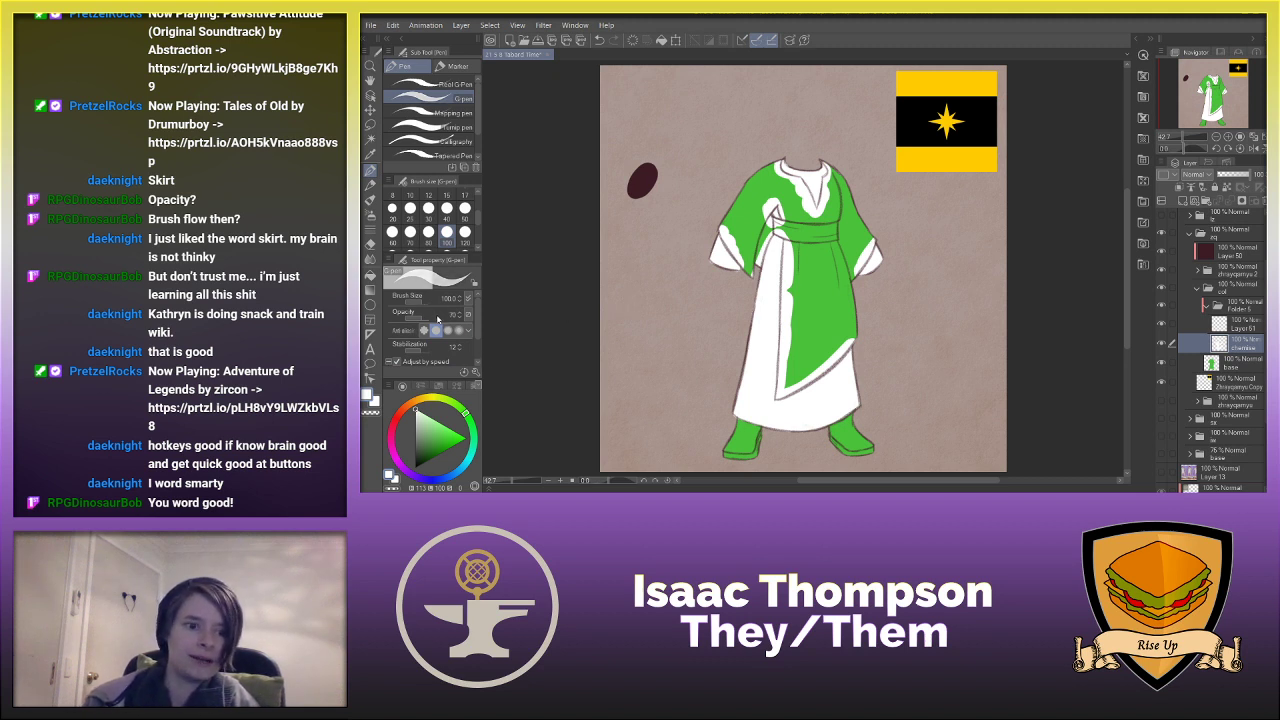
key(ctrl+bracketleft)
key(ctrl+bracketleft)
key(ctrl+bracketleft)
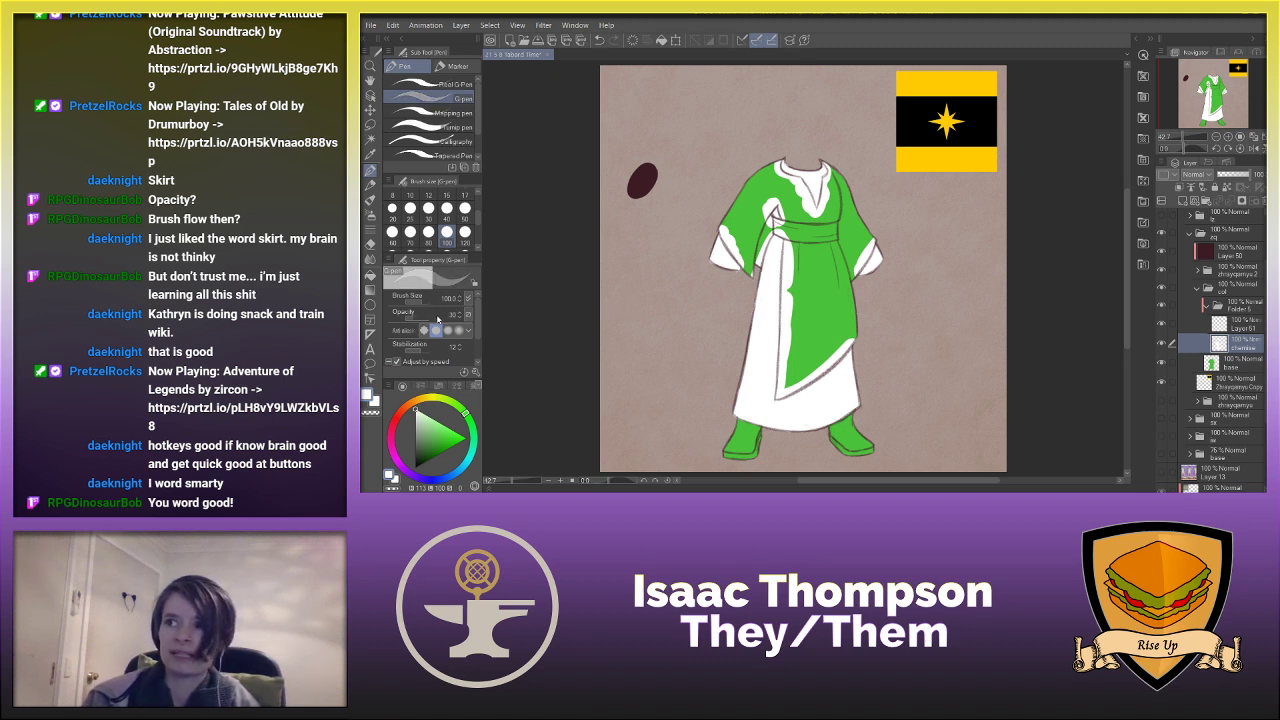
key(ctrl+bracketright)
key(ctrl+bracketright)
key(ctrl+bracketright)
key(ctrl+bracketright)
key(ctrl+bracketright)
key(ctrl+bracketright)
key(ctrl+bracketright)
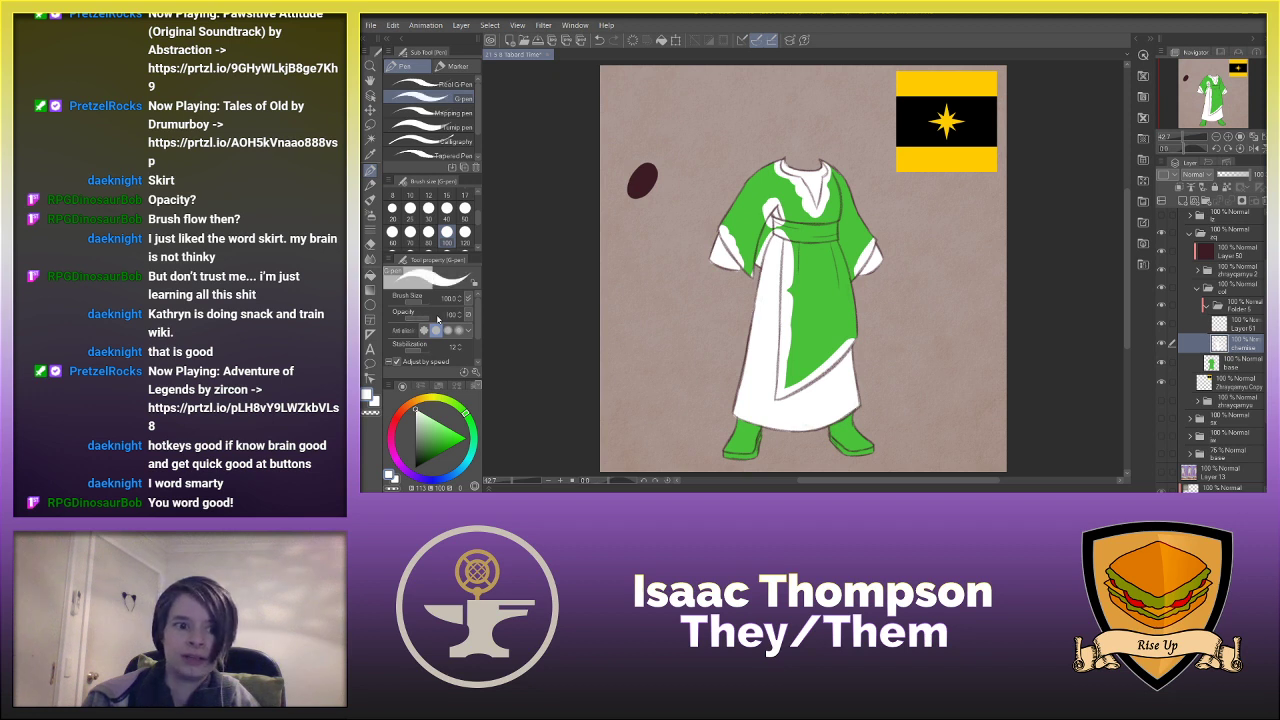
key(ctrl+bracketleft)
key(ctrl+bracketleft)
key(ctrl+bracketleft)
key(ctrl+bracketleft)
key(ctrl+bracketleft)
key(ctrl+bracketleft)
key(ctrl+bracketleft)
key(ctrl+bracketleft)
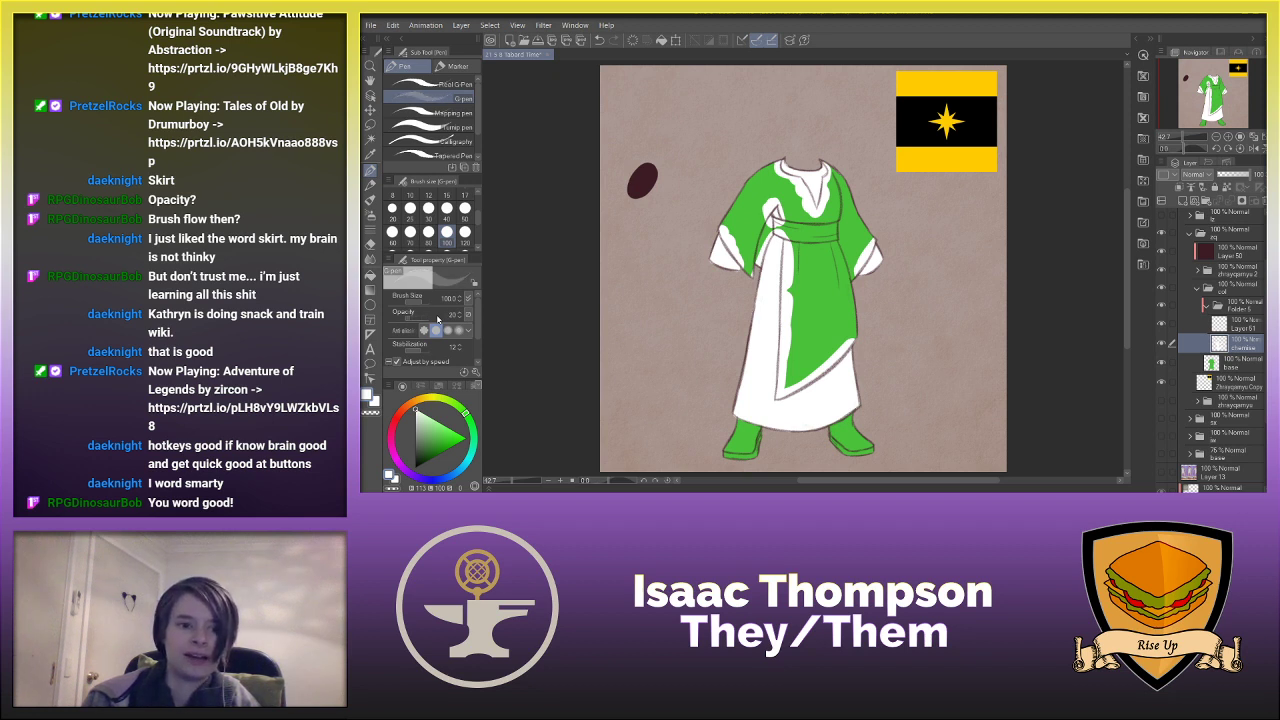
key(ctrl+bracketright)
key(ctrl+bracketright)
key(ctrl+bracketright)
key(ctrl+bracketright)
key(ctrl+bracketright)
key(ctrl+bracketright)
key(ctrl+bracketright)
key(ctrl+bracketright)
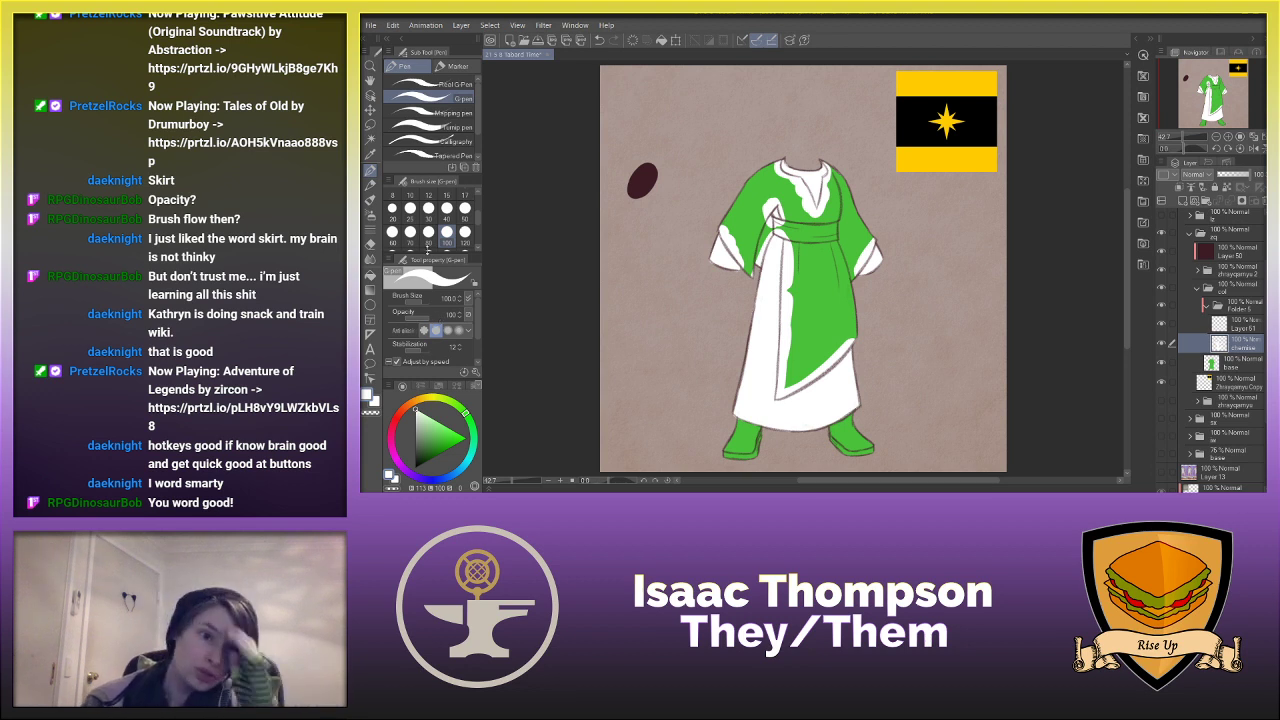
- Rename the layer above the chemise layer as tabard and pick black as the drawing colour
click(371, 186)
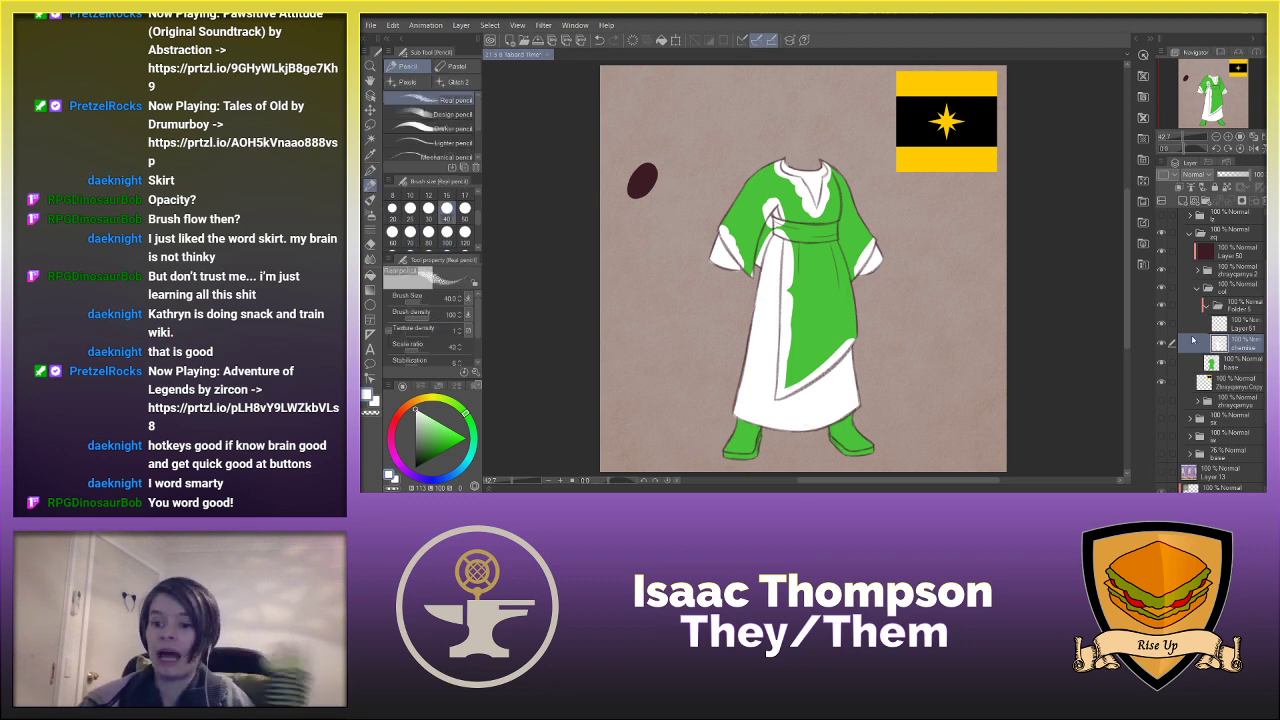
click(1168, 325)
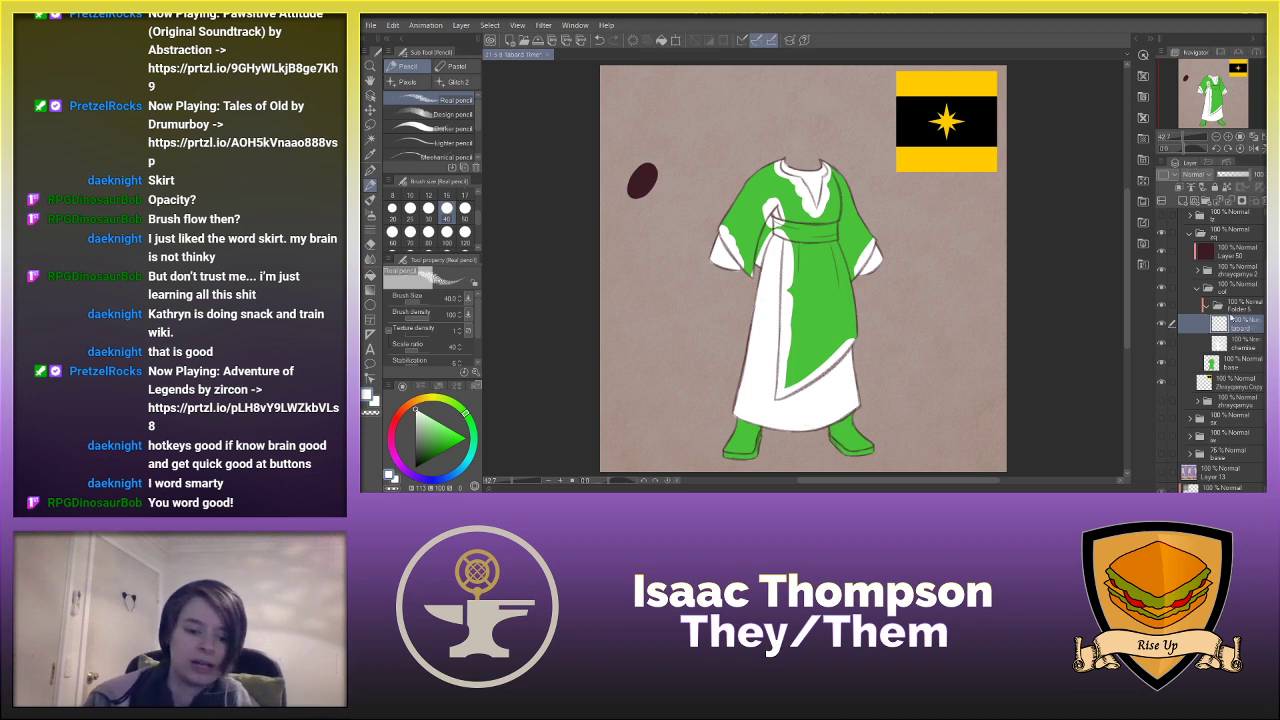
alt+click(880, 270)
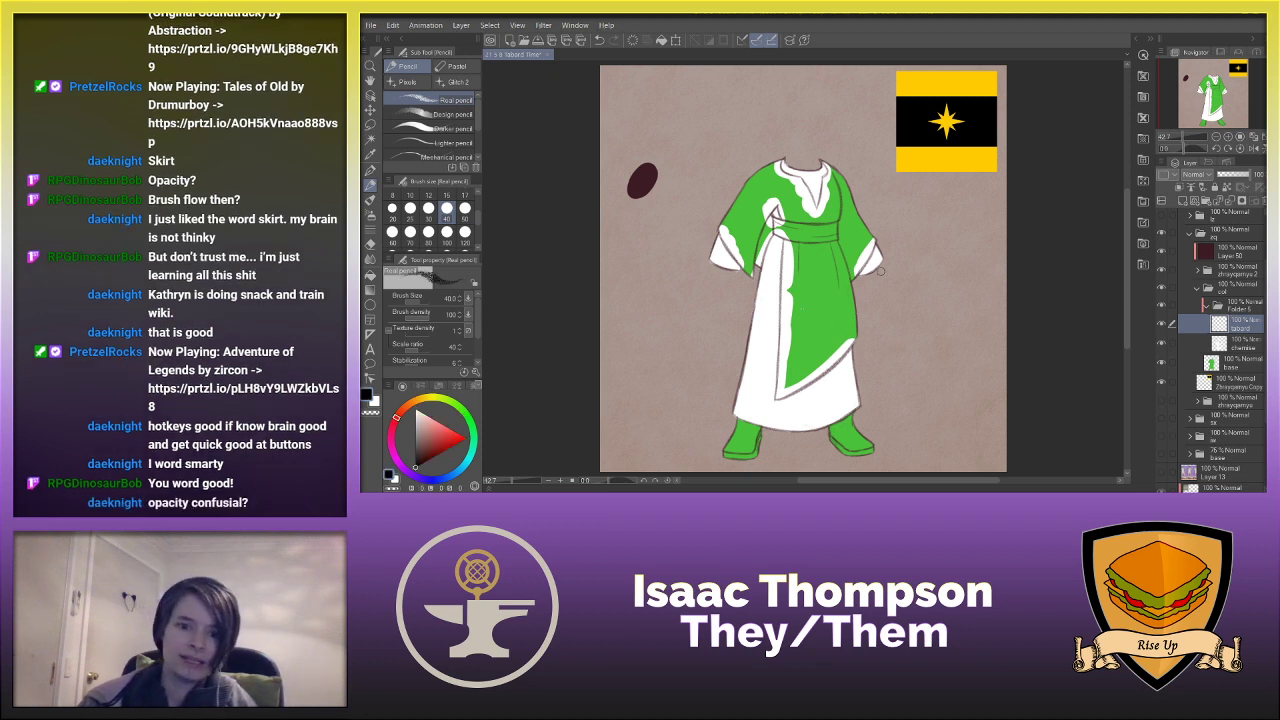
- Outline the green tabard's sleeves, neckline and skirt overlap in black with the G-pen at size 100
mouse_move(785, 284)
mouse_down()
mouse_move(798, 294)
mouse_move(823, 280)
mouse_up()
key(ctrl+z)
click(371, 172)
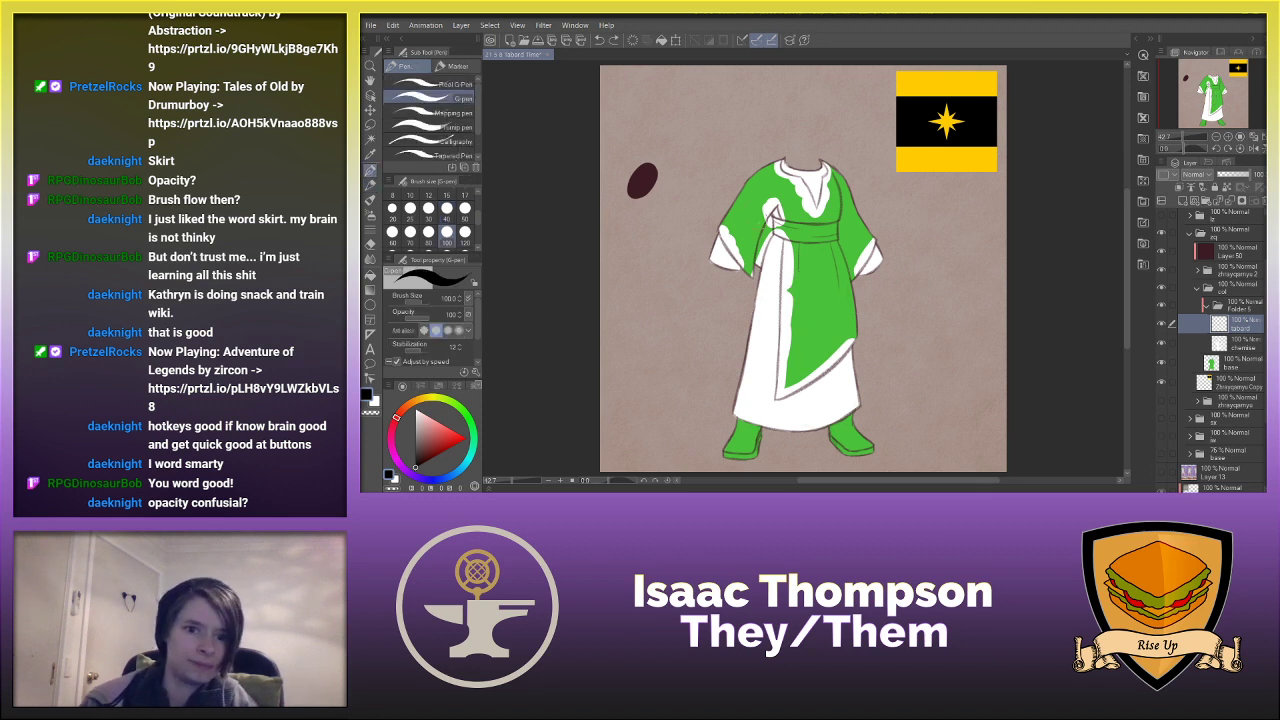
mouse_move(724, 214)
mouse_down()
mouse_move(743, 255)
mouse_move(767, 205)
mouse_move(748, 266)
mouse_up()
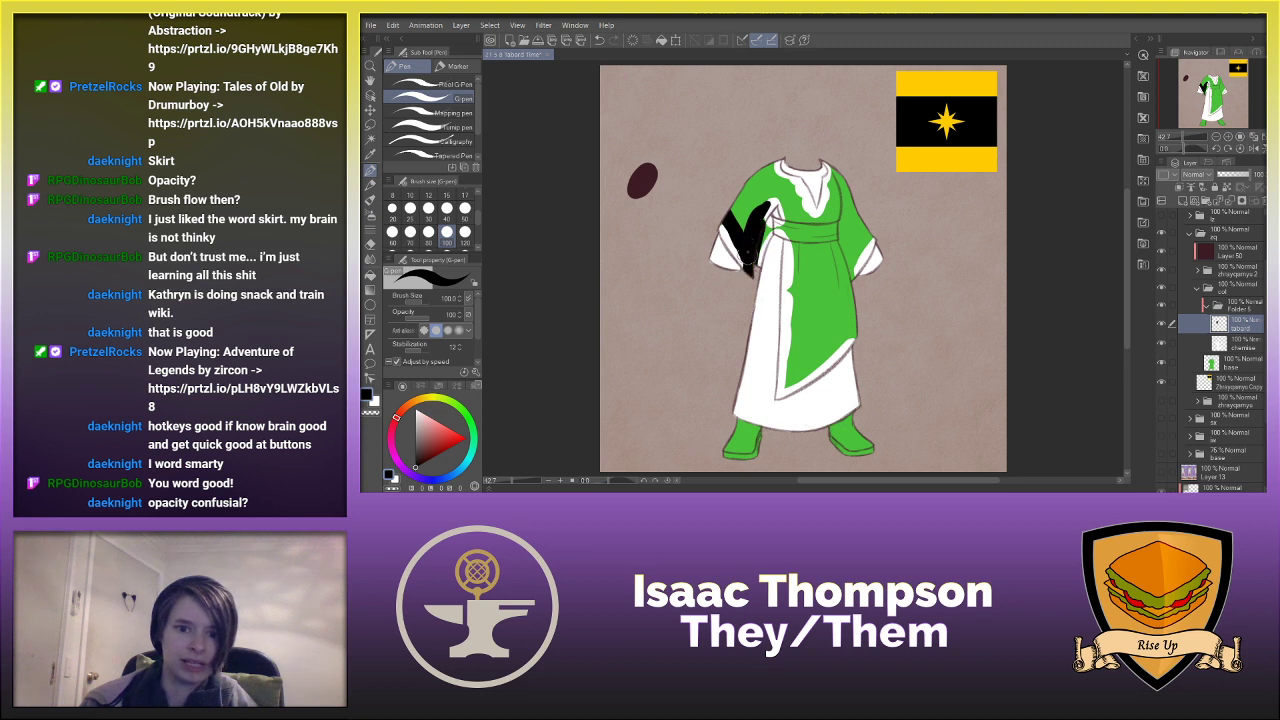
mouse_move(768, 214)
mouse_down()
mouse_move(759, 246)
mouse_move(769, 216)
mouse_move(791, 222)
mouse_move(788, 305)
mouse_up()
key(ctrl+z)
key(ctrl+z)
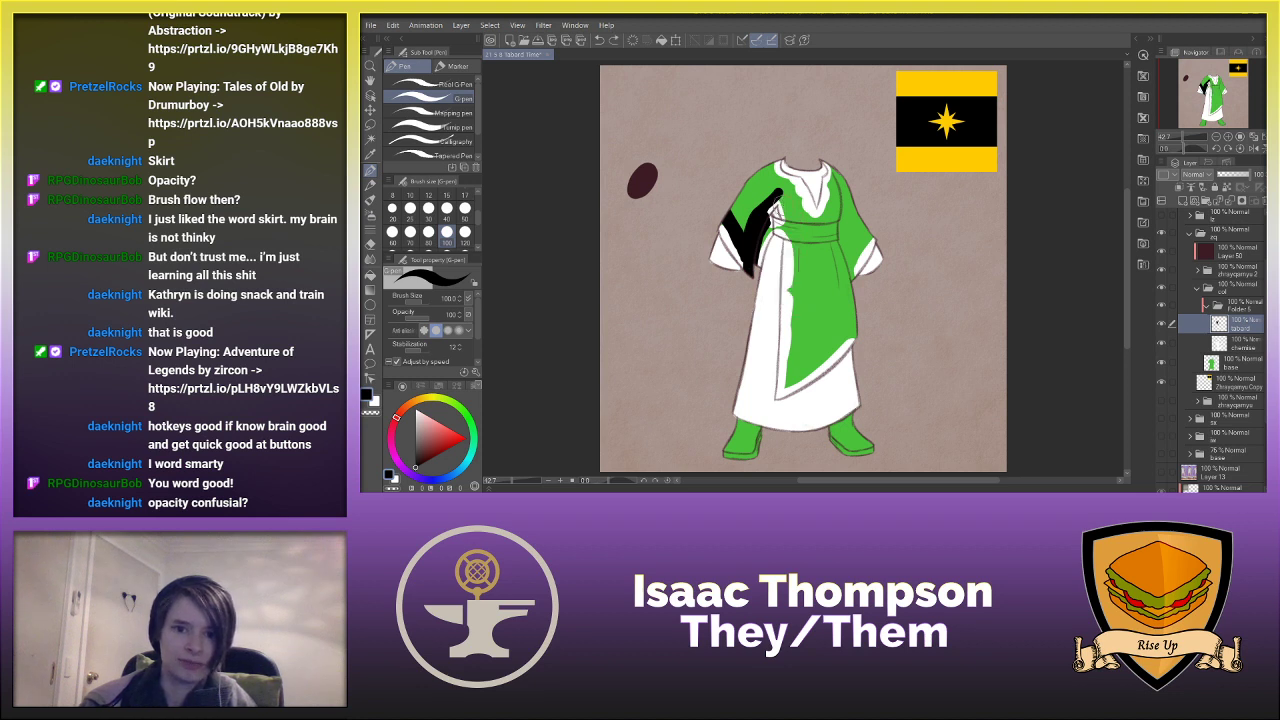
mouse_move(776, 199)
mouse_down()
mouse_move(796, 263)
mouse_move(793, 357)
mouse_up()
mouse_move(793, 311)
mouse_down()
mouse_move(788, 378)
mouse_move(860, 312)
mouse_move(845, 293)
mouse_move(866, 220)
mouse_move(847, 183)
mouse_move(828, 215)
mouse_move(760, 168)
mouse_up()
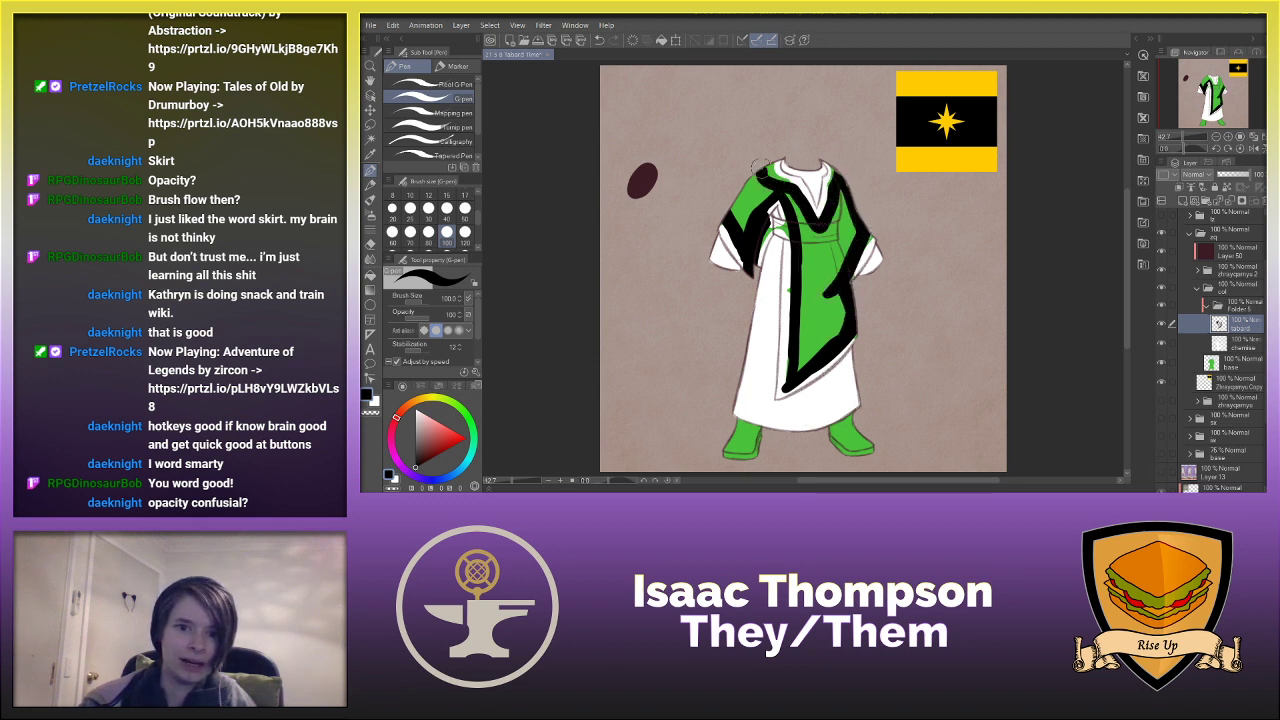
- Fill the green areas enclosed by the tabard's outline with black, referring to other layers
click(369, 275)
click(800, 230)
click(755, 199)
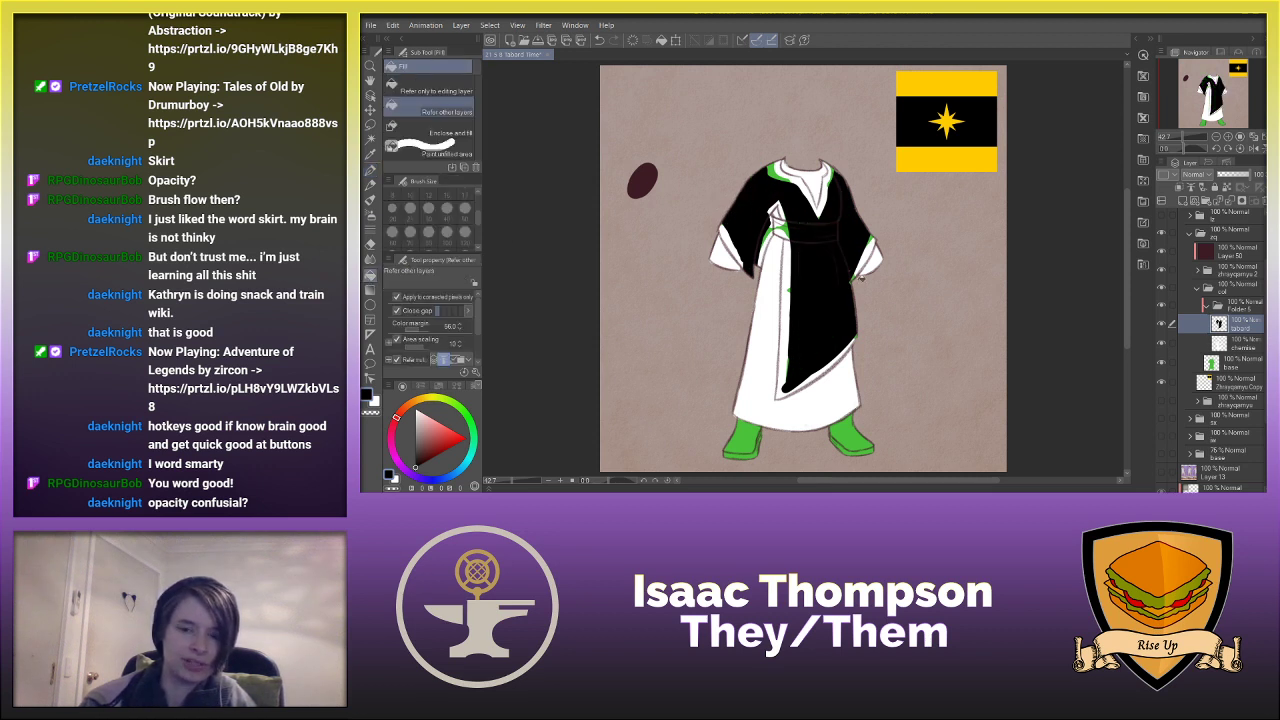
- Cover the green gap below the right-hand sleeve and along the skirt edge in black with Real pencil
scroll(860, 280, up, 5)
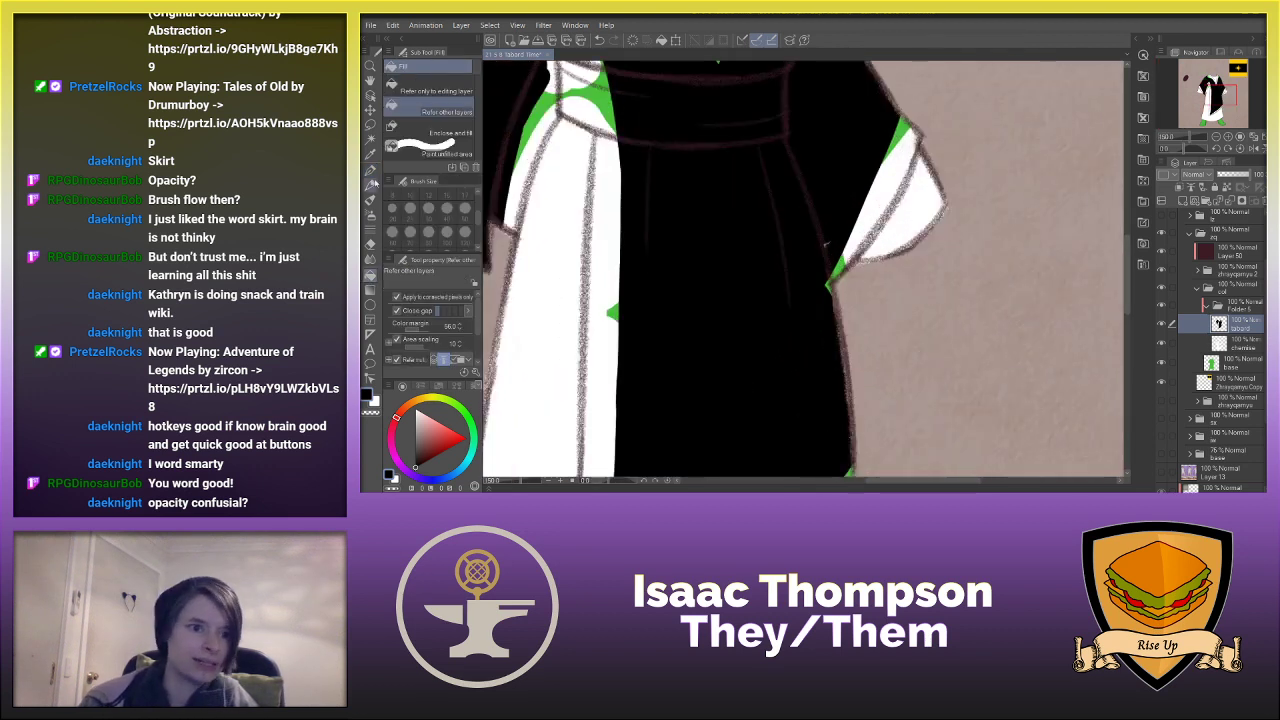
key(p)
mouse_move(818, 284)
mouse_down()
mouse_move(832, 264)
mouse_move(839, 340)
mouse_up()
- Extend the green on the base layer along the skirt's outer edge using Real pencil at size 25, with the view mirrored
click(1222, 366)
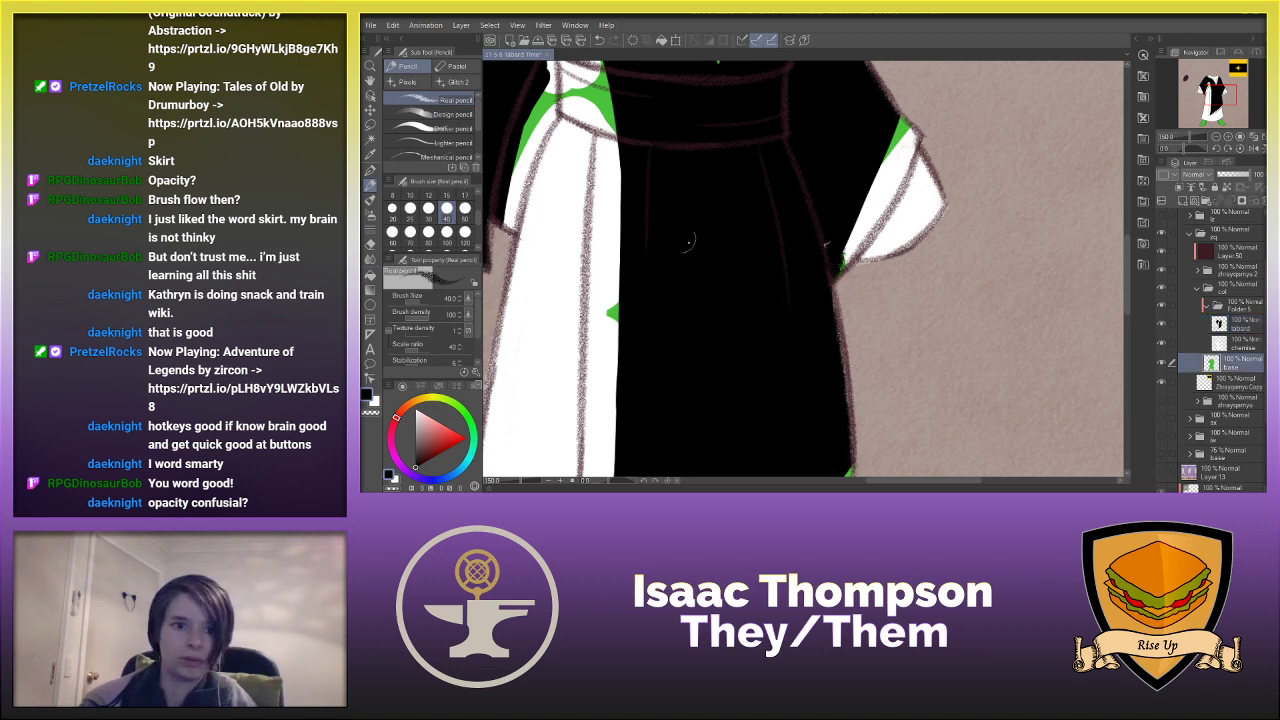
alt+click(604, 107)
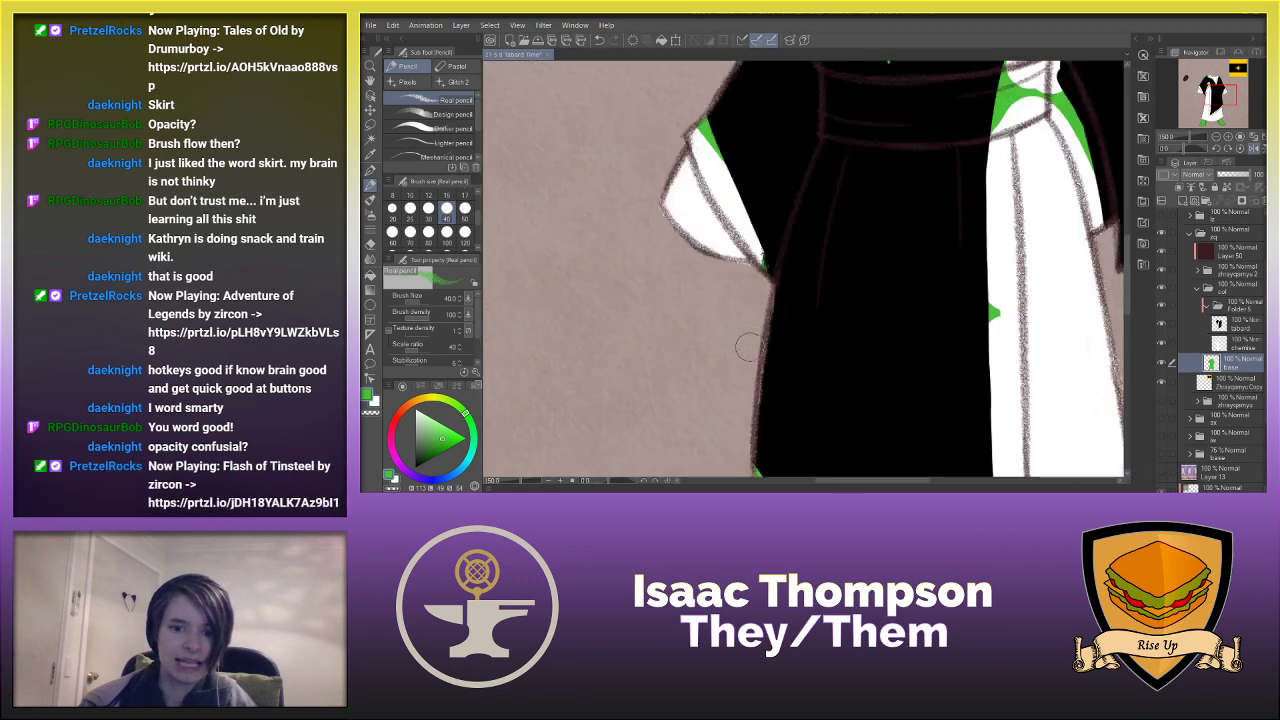
key(h)
key(bracketleft)
key(bracketleft)
drag(772, 364, 779, 281)
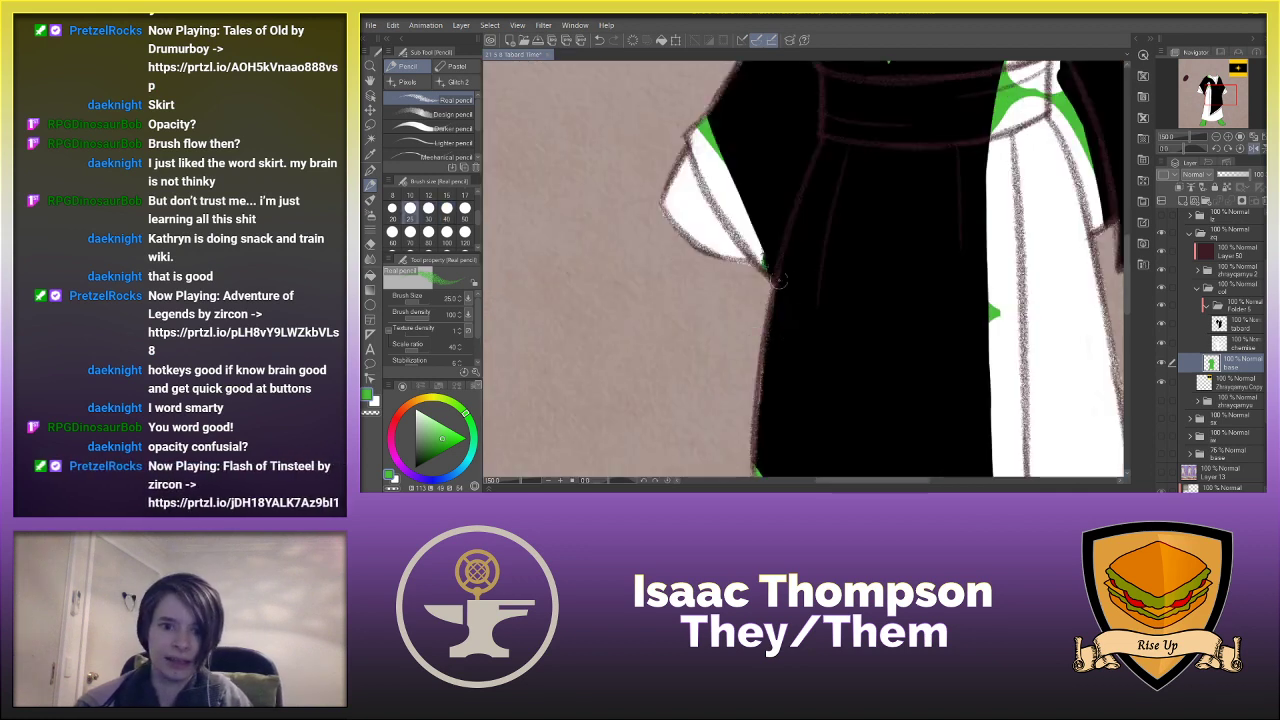
drag(764, 362, 758, 433)
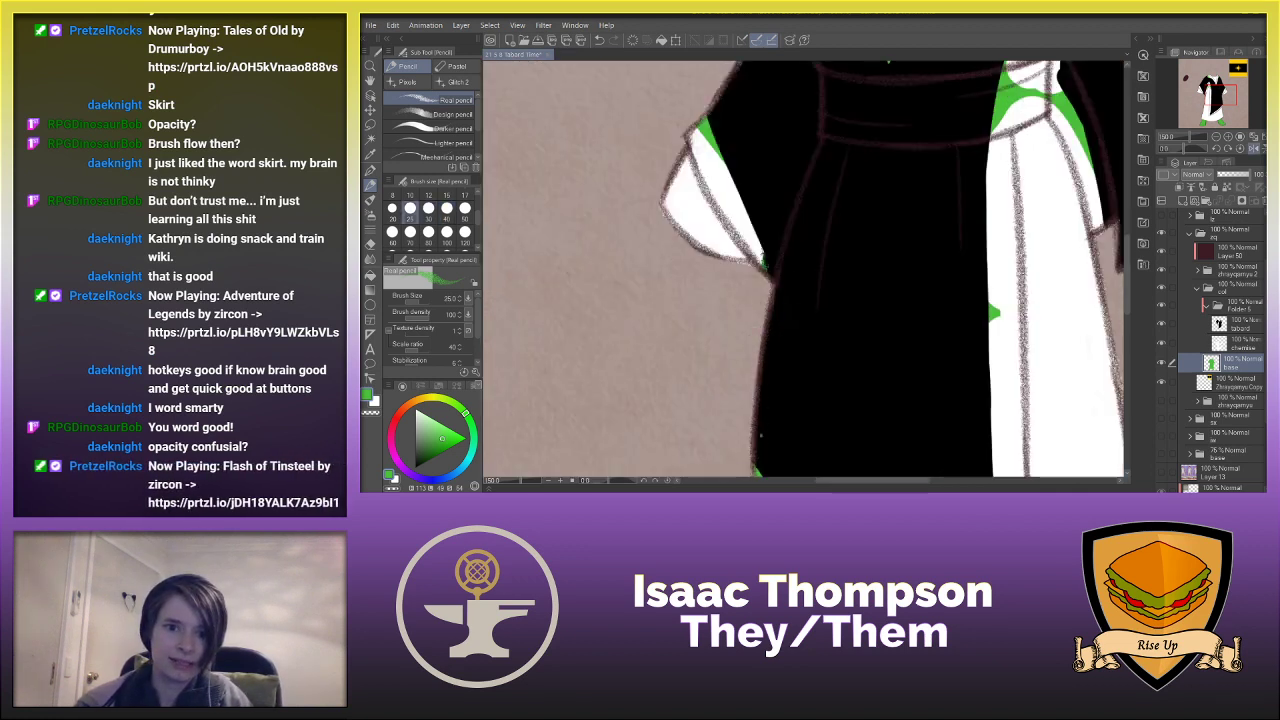
- Restore the unmirrored view and paint the right-hand sleeve's edge black up to the cuff line on the tabard layer
click(1229, 326)
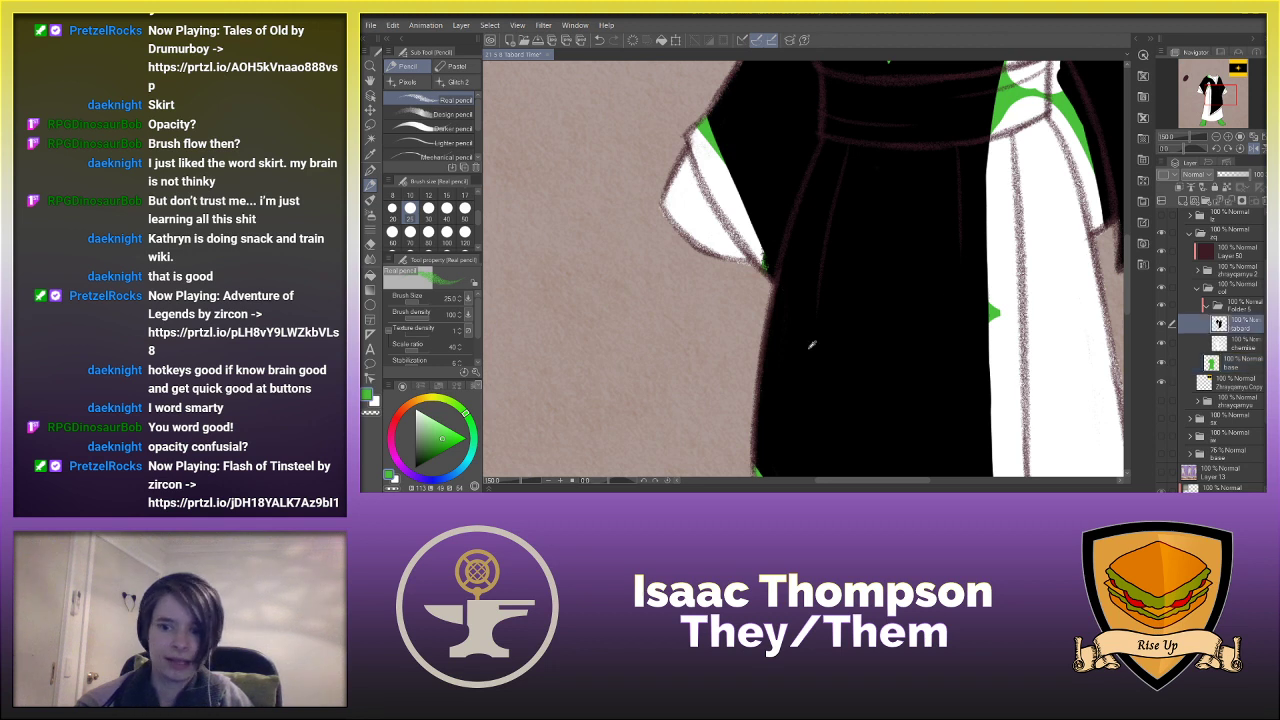
alt+click(843, 307)
key(h)
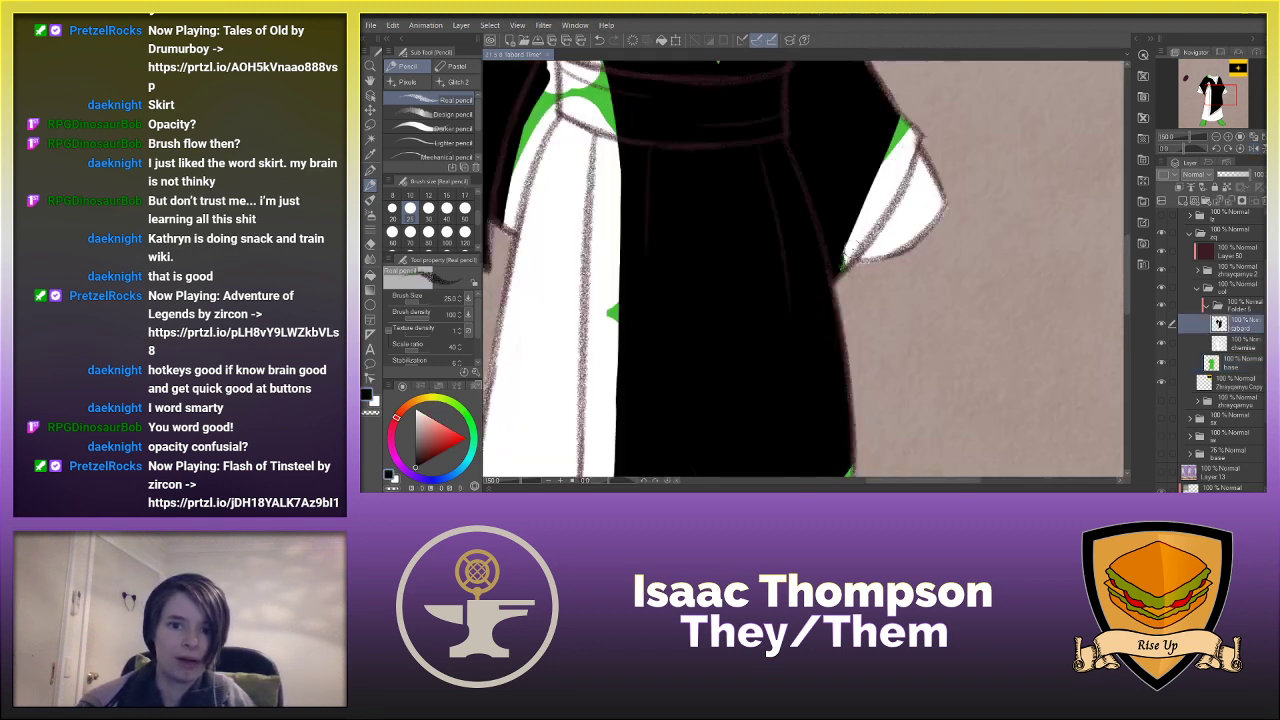
mouse_move(845, 258)
mouse_down()
mouse_move(885, 195)
mouse_move(875, 225)
mouse_move(900, 155)
mouse_move(890, 200)
mouse_move(915, 125)
mouse_move(861, 199)
mouse_up()
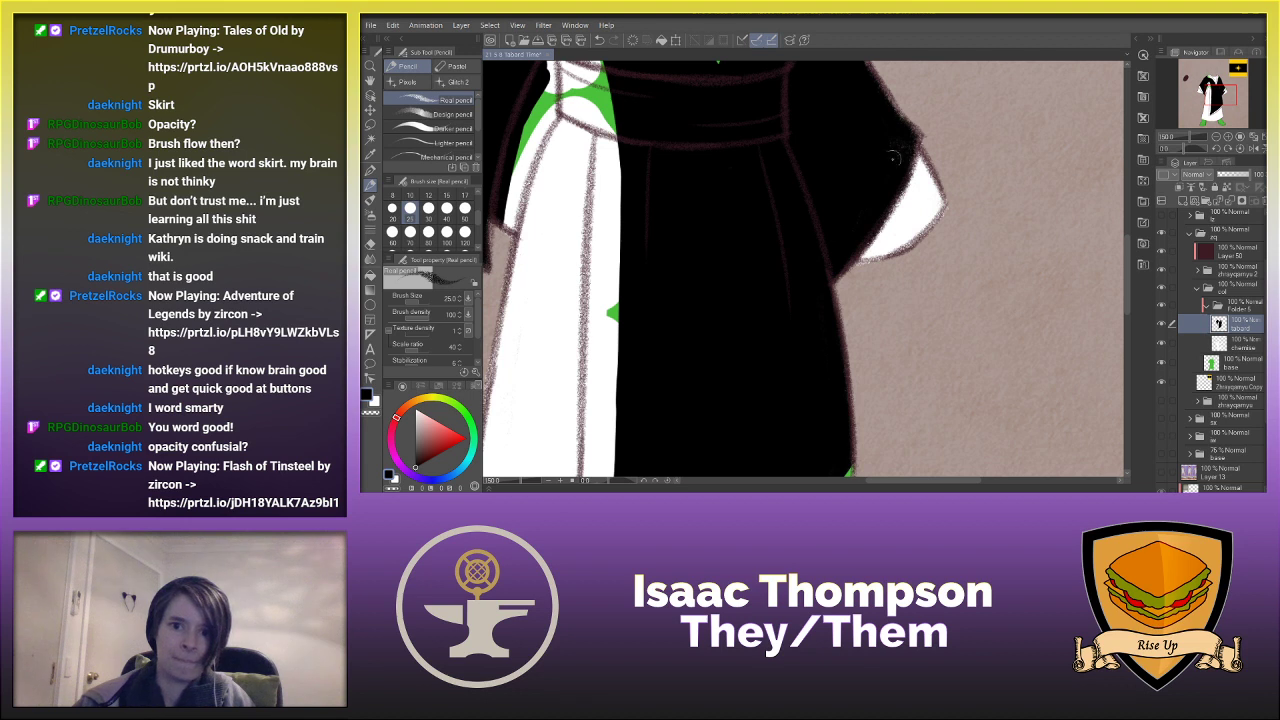
scroll(742, 190, up, 5)
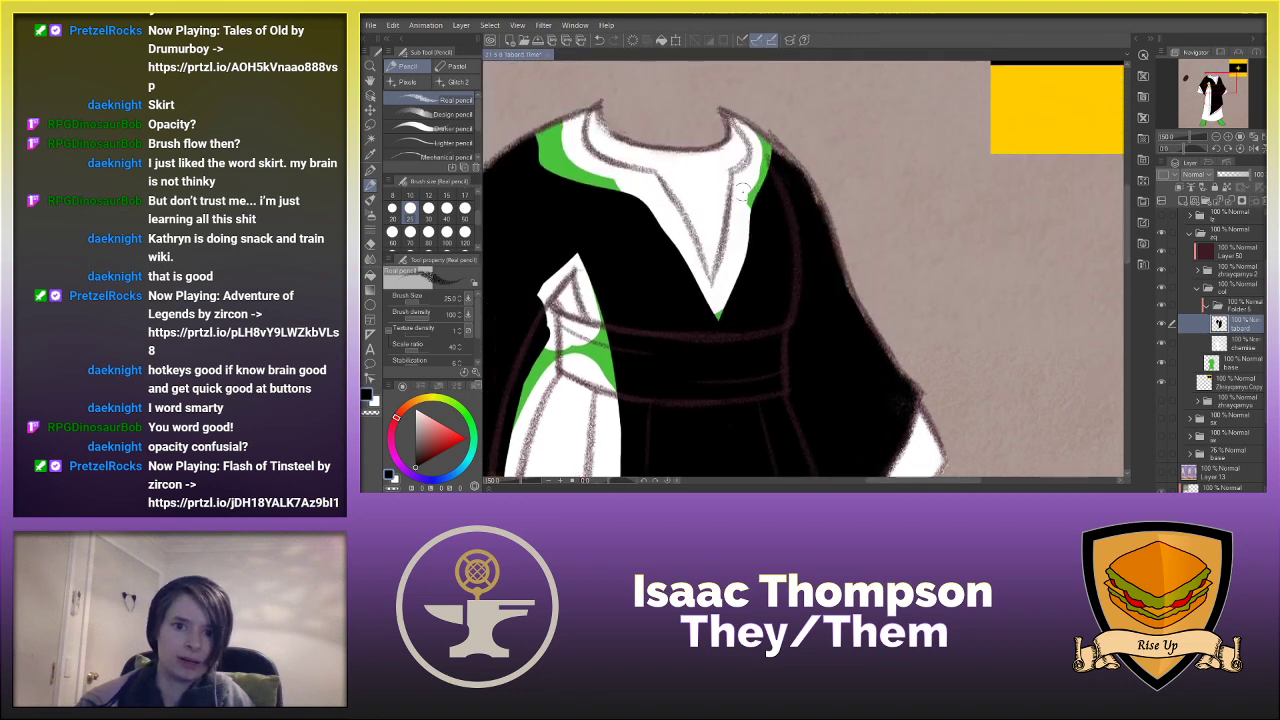
- Paint the tabard black up to the right-hand neckline and shoulder with Real pencil at size 30
mouse_move(736, 178)
mouse_down()
mouse_move(720, 283)
mouse_move(726, 245)
mouse_move(749, 238)
mouse_move(824, 242)
mouse_move(826, 257)
mouse_move(769, 220)
mouse_move(740, 240)
mouse_up()
key(])
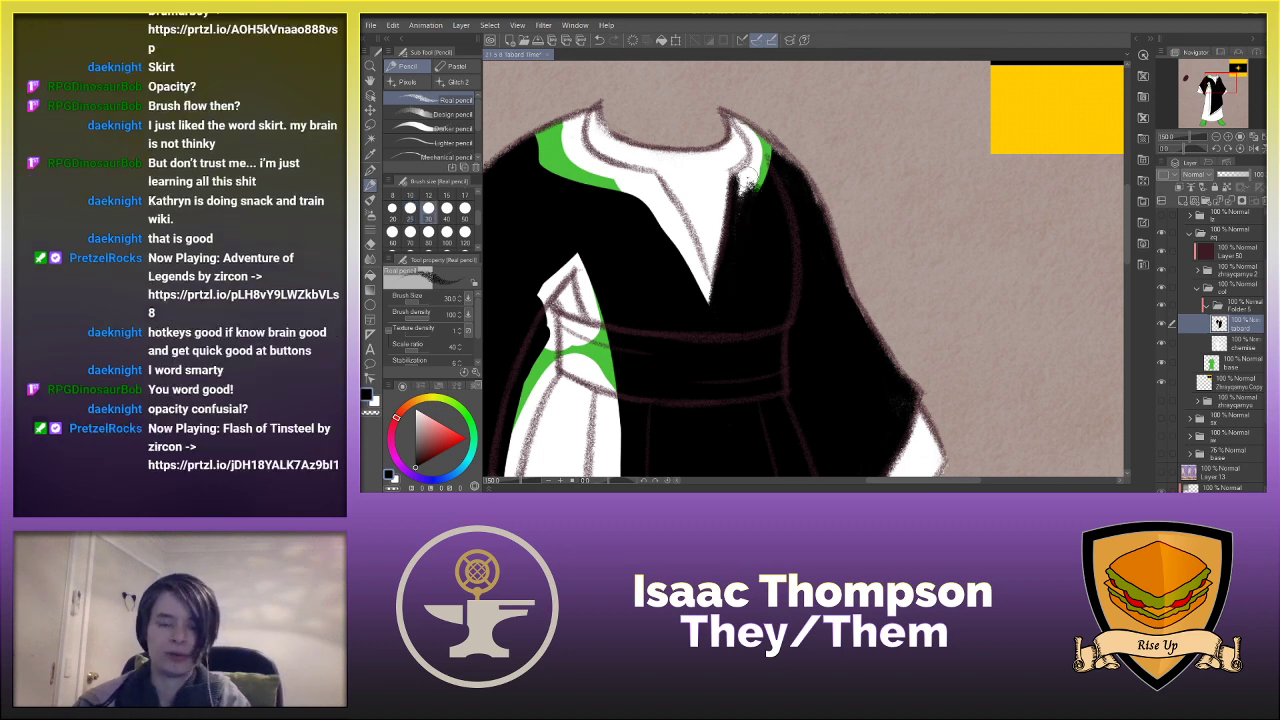
mouse_move(745, 180)
mouse_down()
mouse_move(752, 158)
mouse_move(742, 206)
mouse_move(757, 189)
mouse_move(750, 177)
mouse_move(738, 186)
mouse_move(757, 175)
mouse_up()
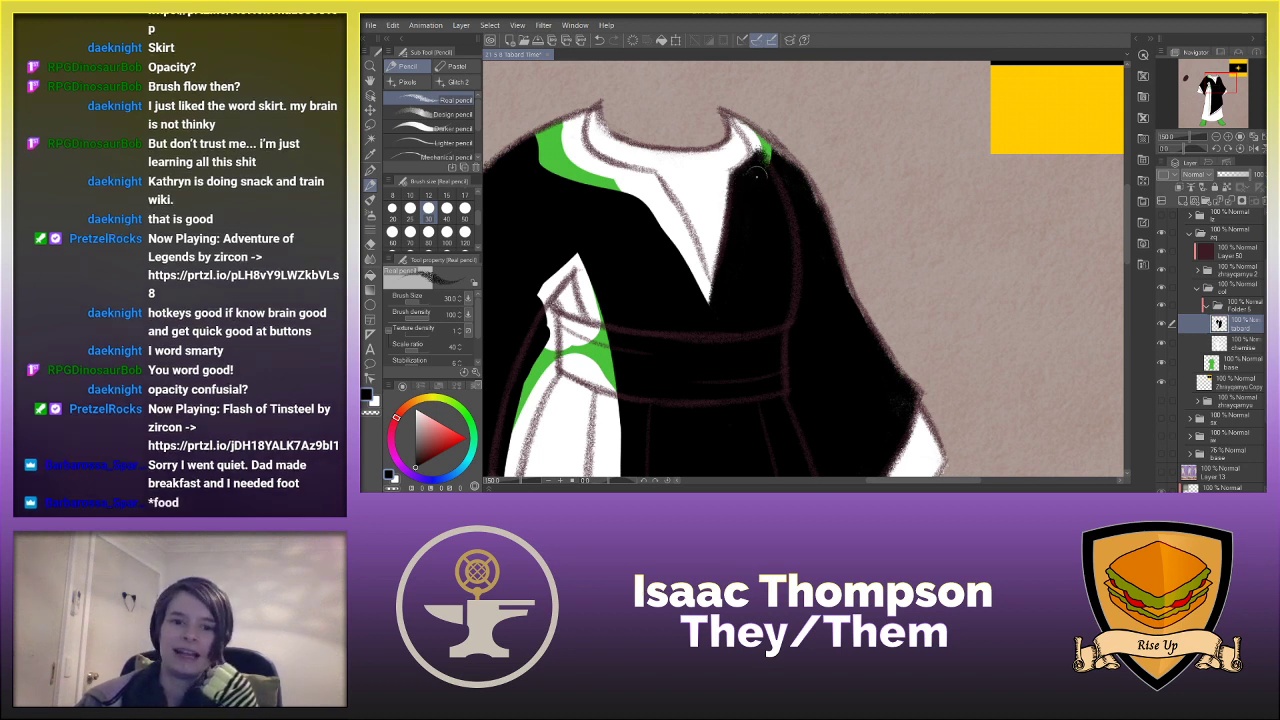
mouse_move(731, 106)
mouse_down()
mouse_move(758, 162)
mouse_move(737, 107)
mouse_move(760, 152)
mouse_move(746, 116)
mouse_up()
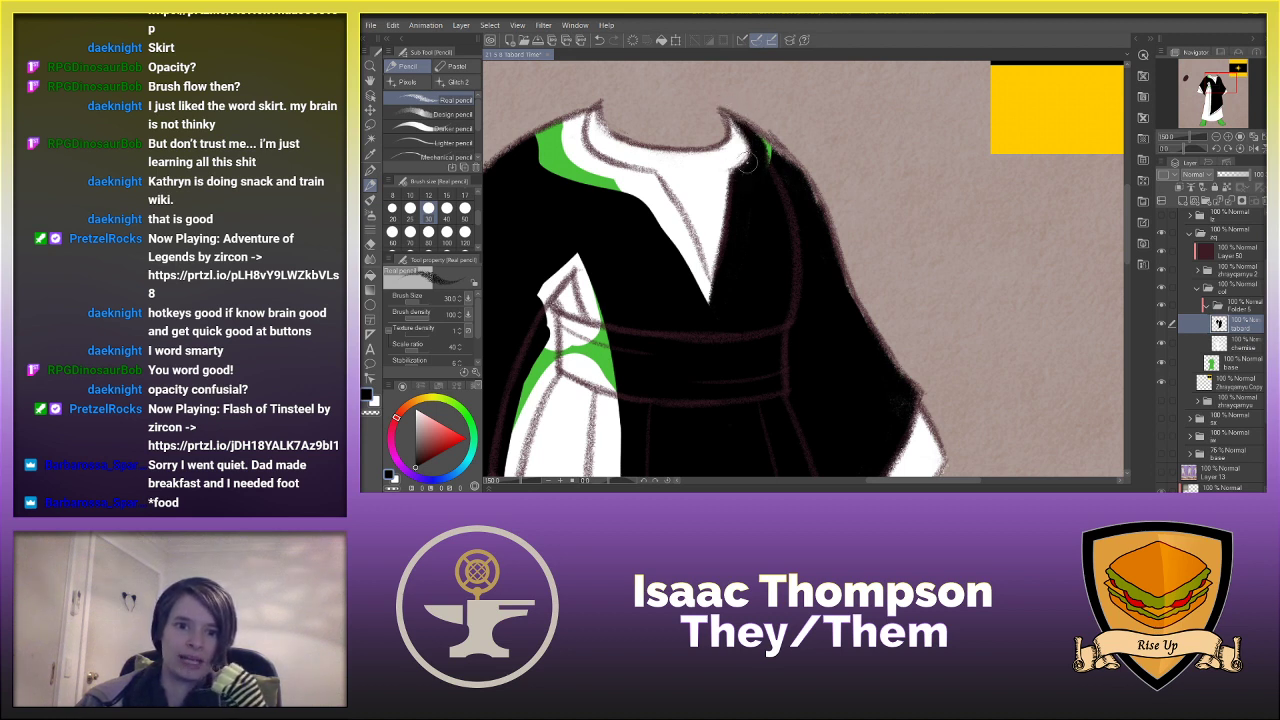
mouse_move(748, 165)
mouse_down()
mouse_move(750, 134)
mouse_move(769, 163)
mouse_up()
- Mirror the view and paint the other side of the tabard's neckline black up to the collar line
key(h)
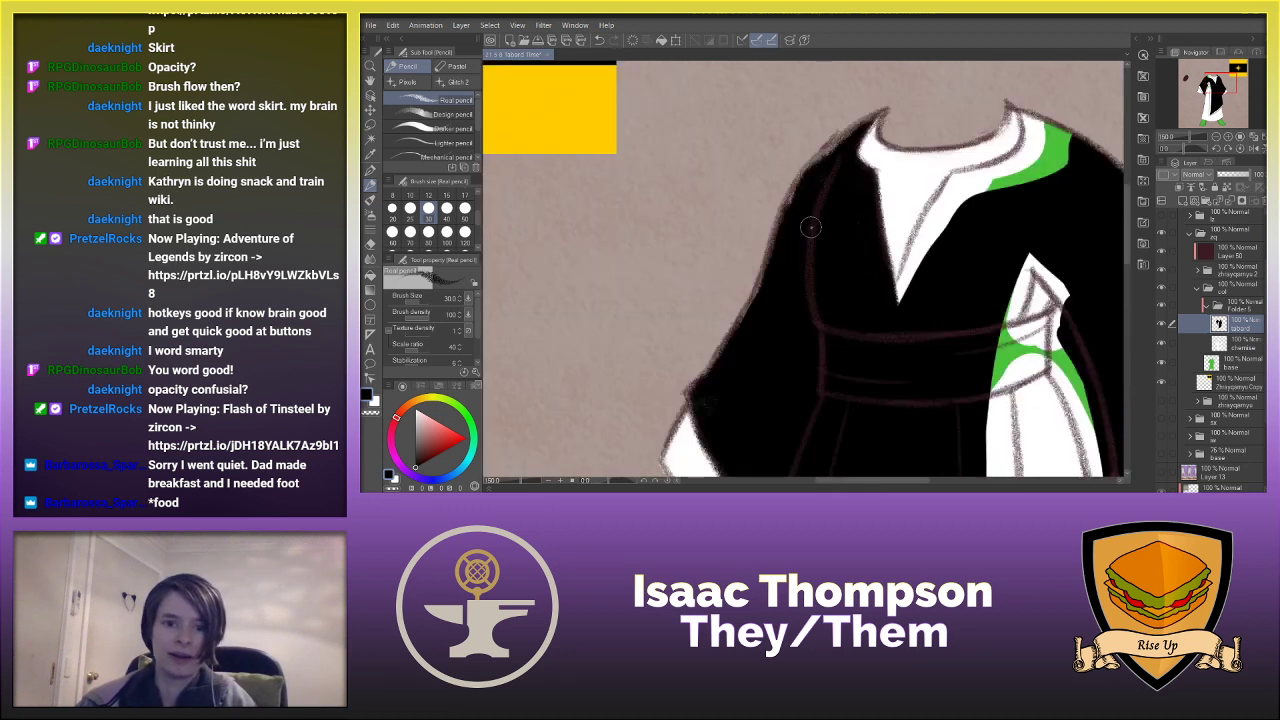
mouse_move(943, 200)
mouse_down()
mouse_move(894, 306)
mouse_move(956, 178)
mouse_move(942, 214)
mouse_up()
drag(857, 480, 884, 480)
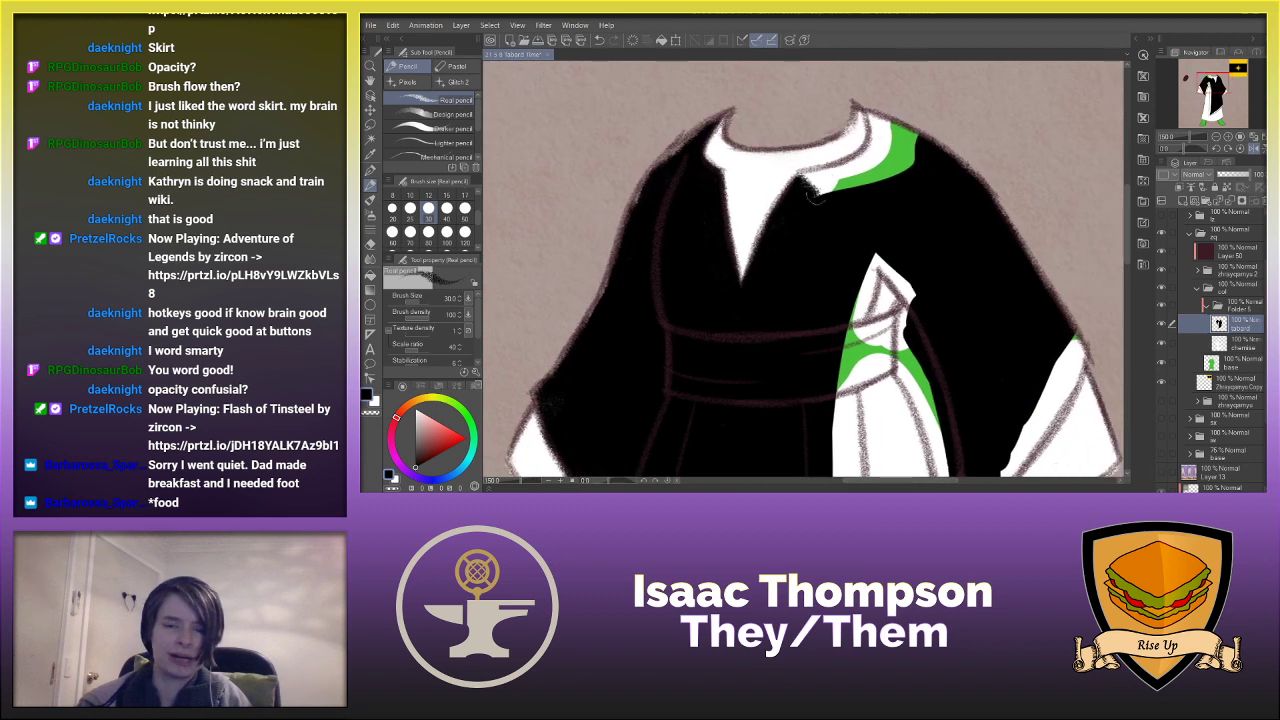
mouse_move(810, 180)
mouse_down()
mouse_move(851, 155)
mouse_move(849, 172)
mouse_move(799, 183)
mouse_move(820, 200)
mouse_move(928, 153)
mouse_move(820, 183)
mouse_move(881, 148)
mouse_move(901, 146)
mouse_move(902, 167)
mouse_move(842, 165)
mouse_move(856, 172)
mouse_move(865, 101)
mouse_move(877, 148)
mouse_move(853, 97)
mouse_move(874, 131)
mouse_move(852, 171)
mouse_move(882, 102)
mouse_move(886, 149)
mouse_up()
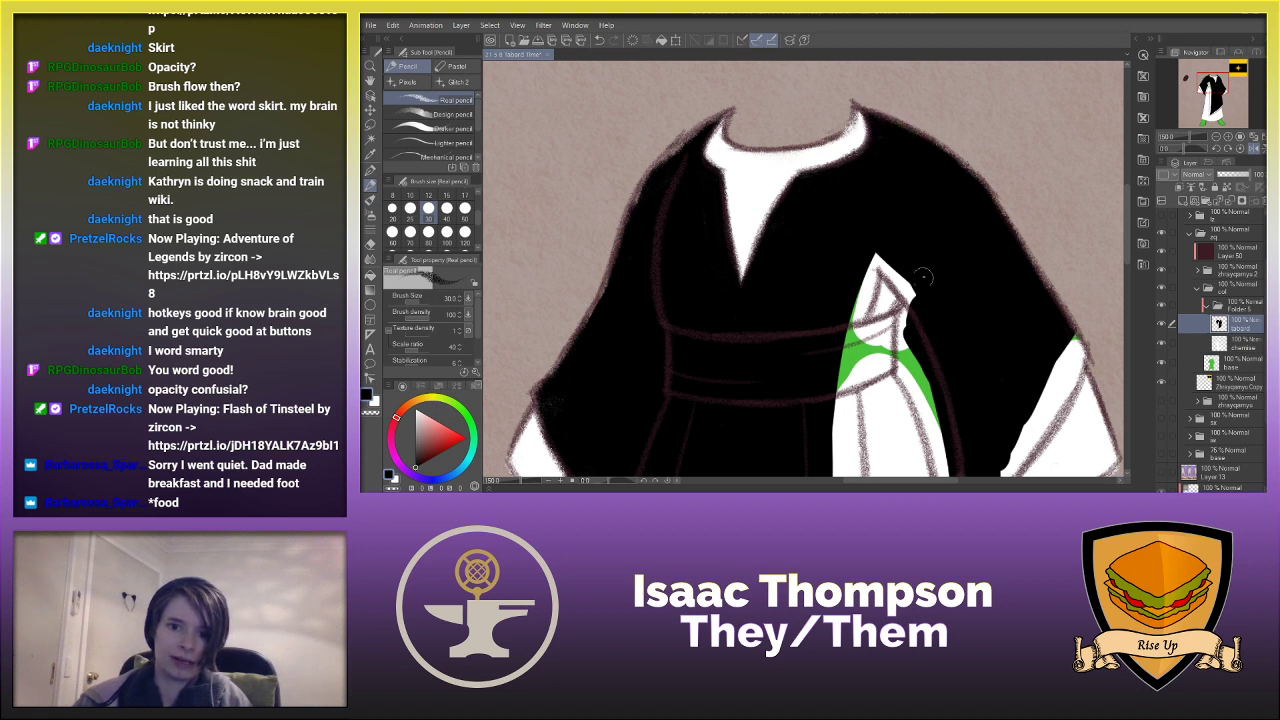
- Paint the tabard black around the upper edges of the waist gap and over the green strip beneath the sleeve
mouse_move(874, 256)
mouse_down()
mouse_move(860, 300)
mouse_move(866, 288)
mouse_up()
mouse_move(872, 268)
mouse_down()
mouse_move(852, 335)
mouse_move(862, 288)
mouse_move(908, 298)
mouse_move(884, 270)
mouse_move(931, 284)
mouse_up()
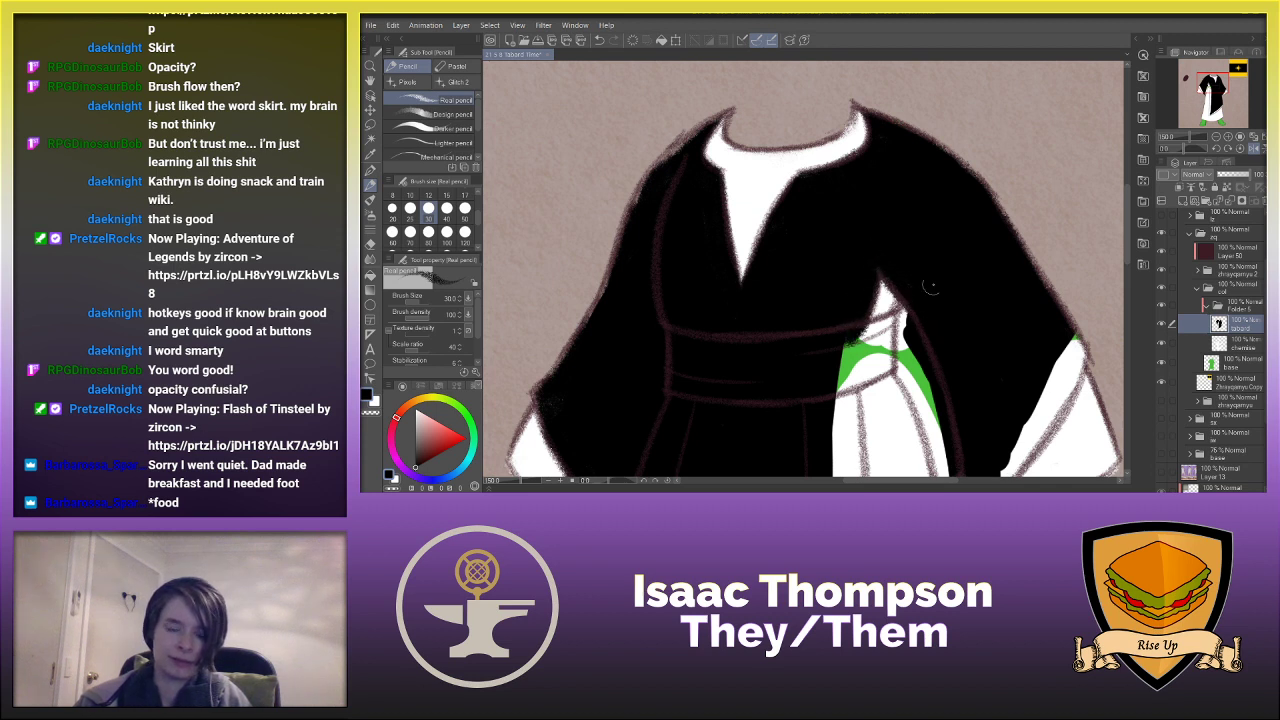
scroll(1134, 265, down, 3)
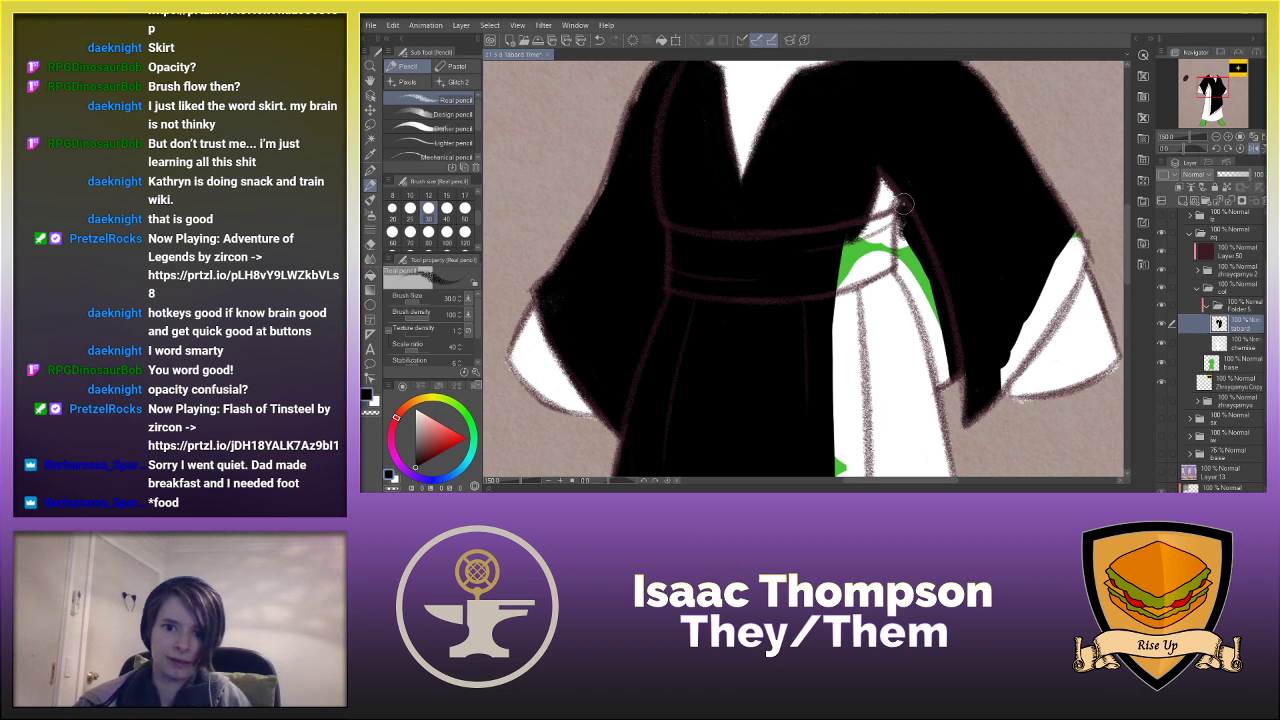
drag(904, 222, 910, 280)
key(ctrl+z)
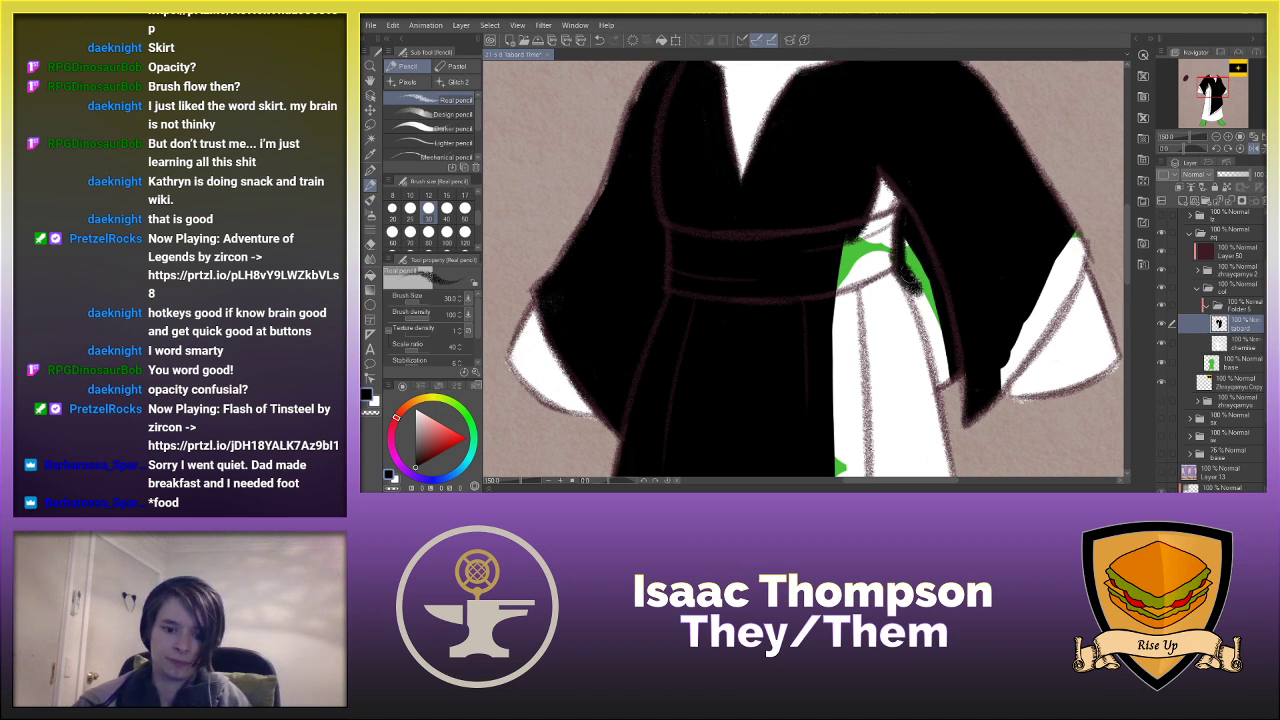
key(h)
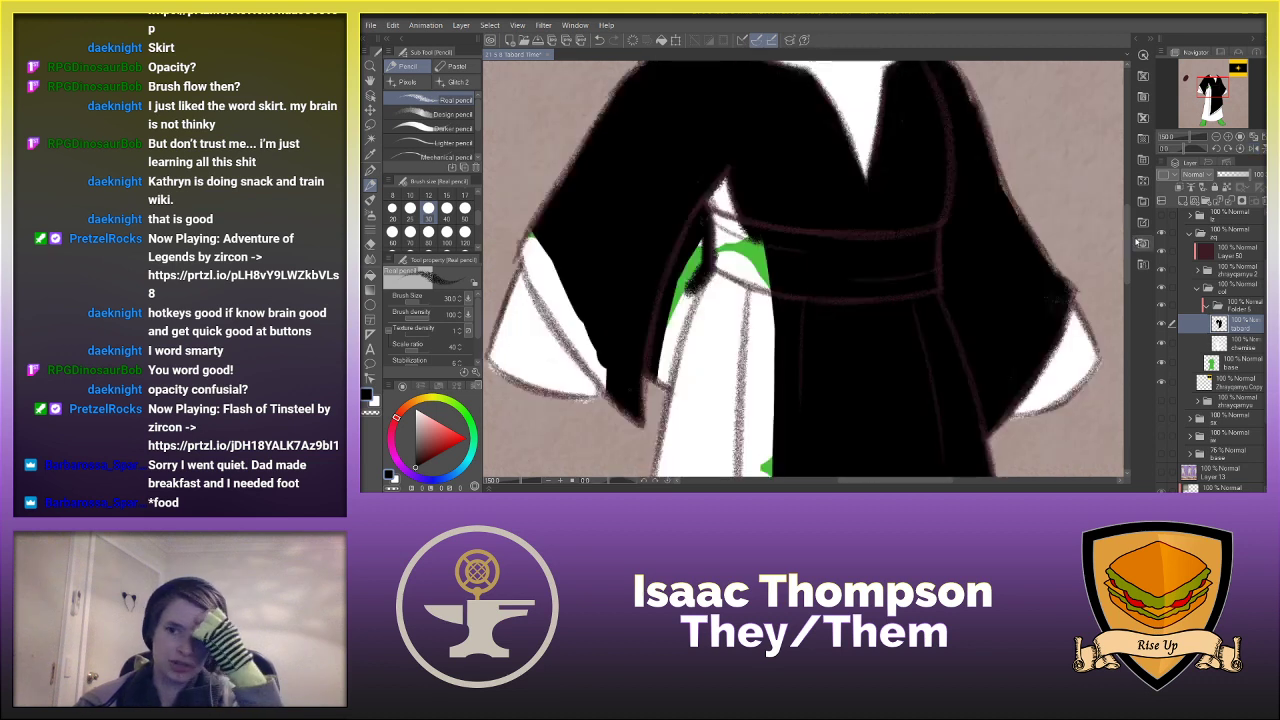
drag(1129, 240, 1130, 262)
mouse_move(700, 172)
mouse_down()
mouse_move(656, 283)
mouse_move(649, 262)
mouse_move(698, 140)
mouse_up()
- With the view mirrored, extend the wide sleeve's black edge down to the cuff line beside the white chemise sleeve
key(h)
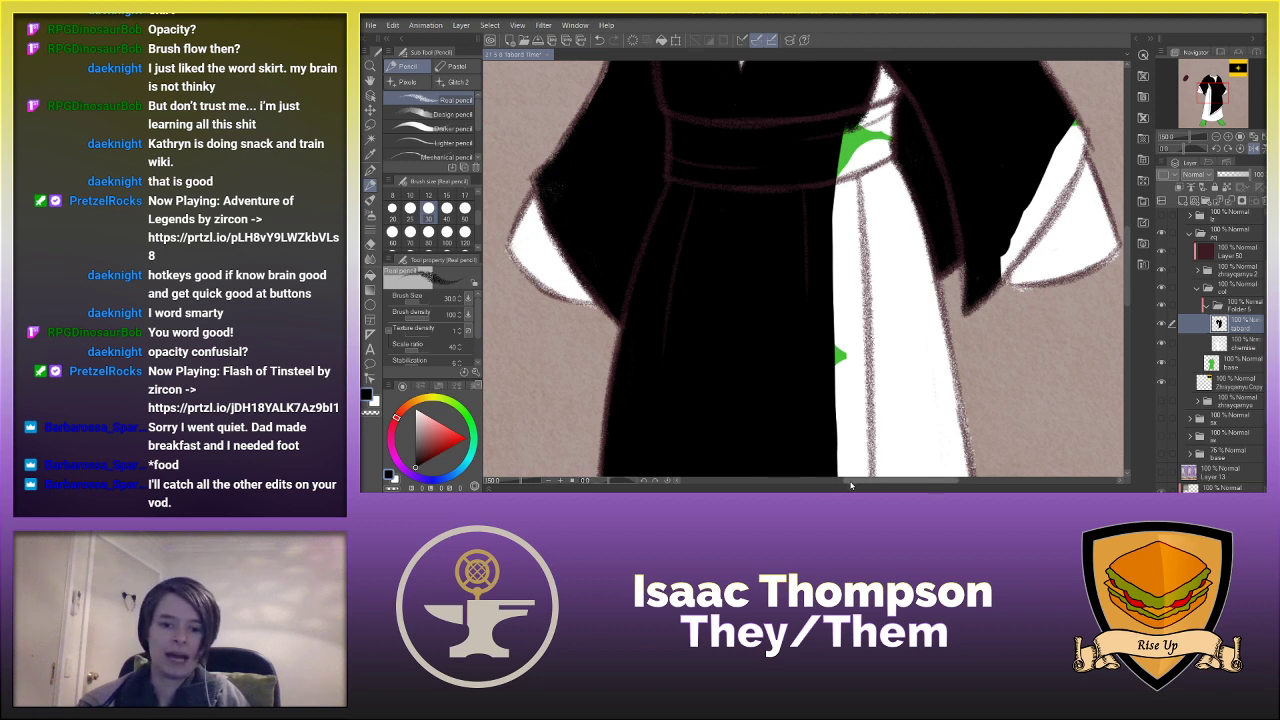
scroll(893, 413, right, 2)
mouse_move(915, 233)
mouse_down()
mouse_move(976, 152)
mouse_move(970, 185)
mouse_move(980, 140)
mouse_move(953, 172)
mouse_move(964, 143)
mouse_move(945, 205)
mouse_up()
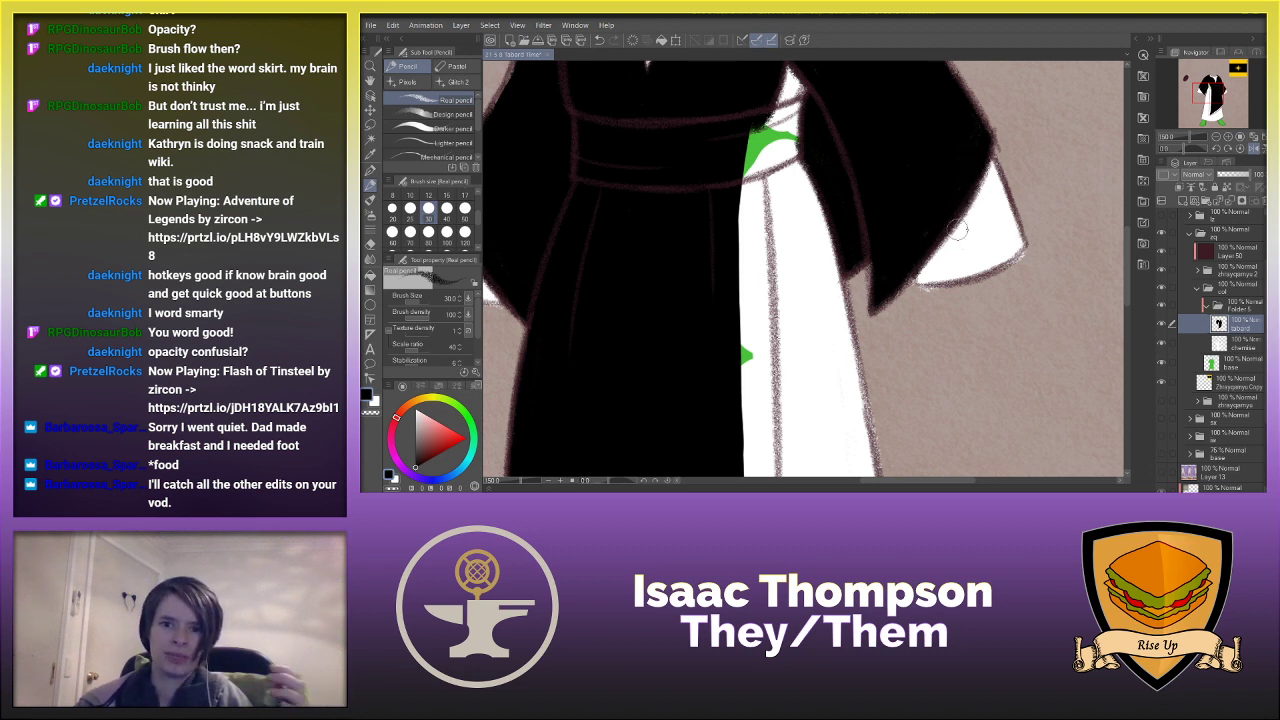
- Restore the unmirrored view and extend the tabard's black to the skirt's front opening line just below the belt
mouse_move(1127, 263)
mouse_down()
mouse_move(1111, 306)
mouse_move(1107, 264)
mouse_up()
key(h)
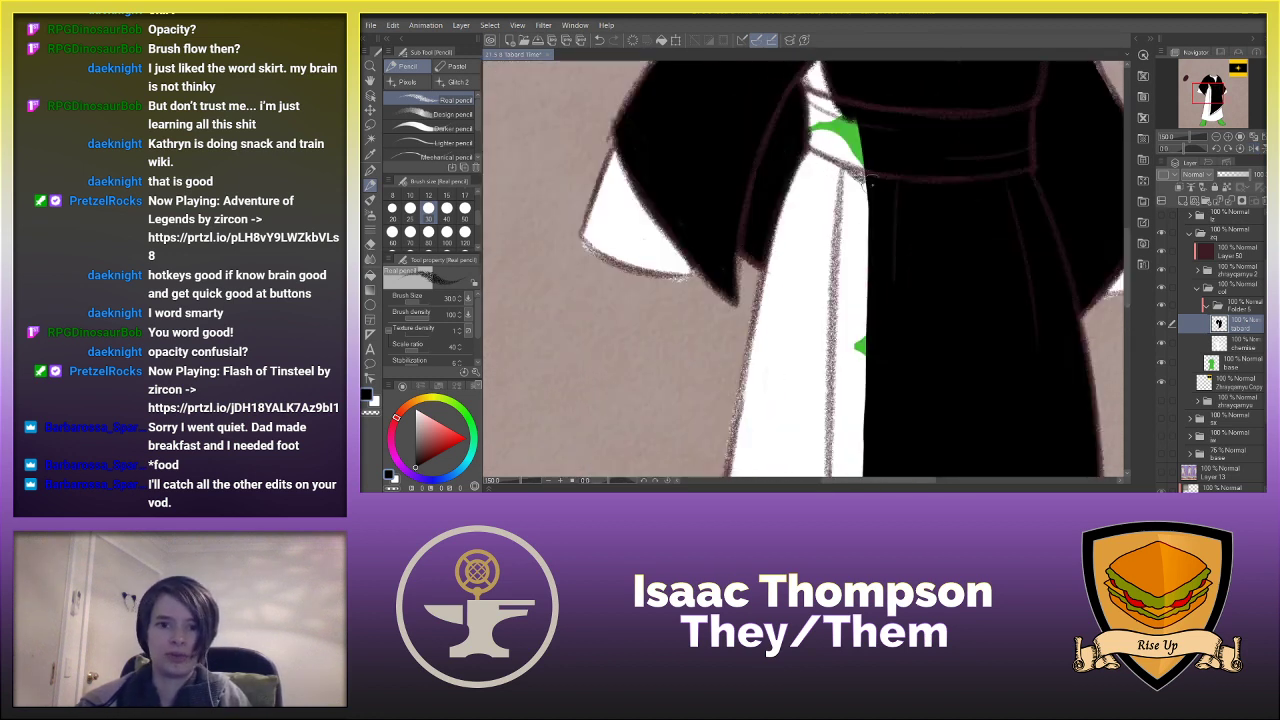
mouse_move(844, 168)
mouse_down()
mouse_move(844, 285)
mouse_move(848, 197)
mouse_move(868, 280)
mouse_up()
key(ctrl+z)
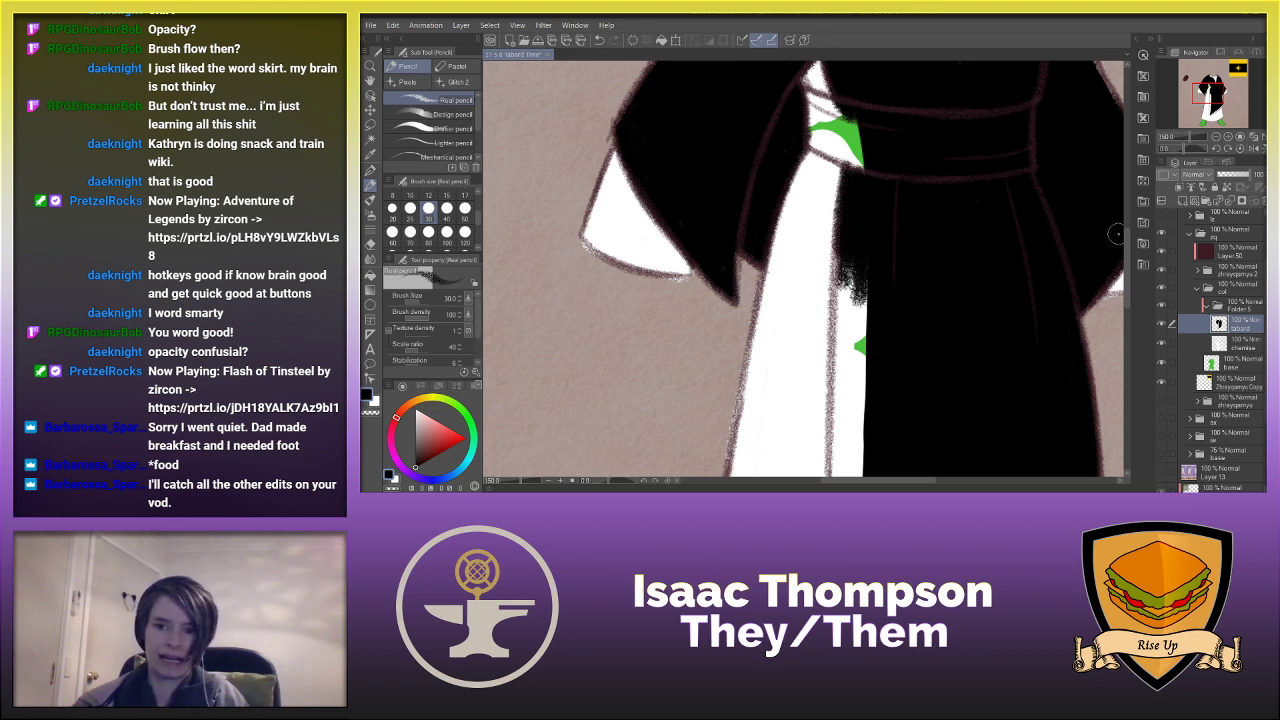
scroll(899, 207, down, 3)
mouse_move(842, 153)
mouse_down()
mouse_move(836, 224)
mouse_move(834, 170)
mouse_move(866, 219)
mouse_up()
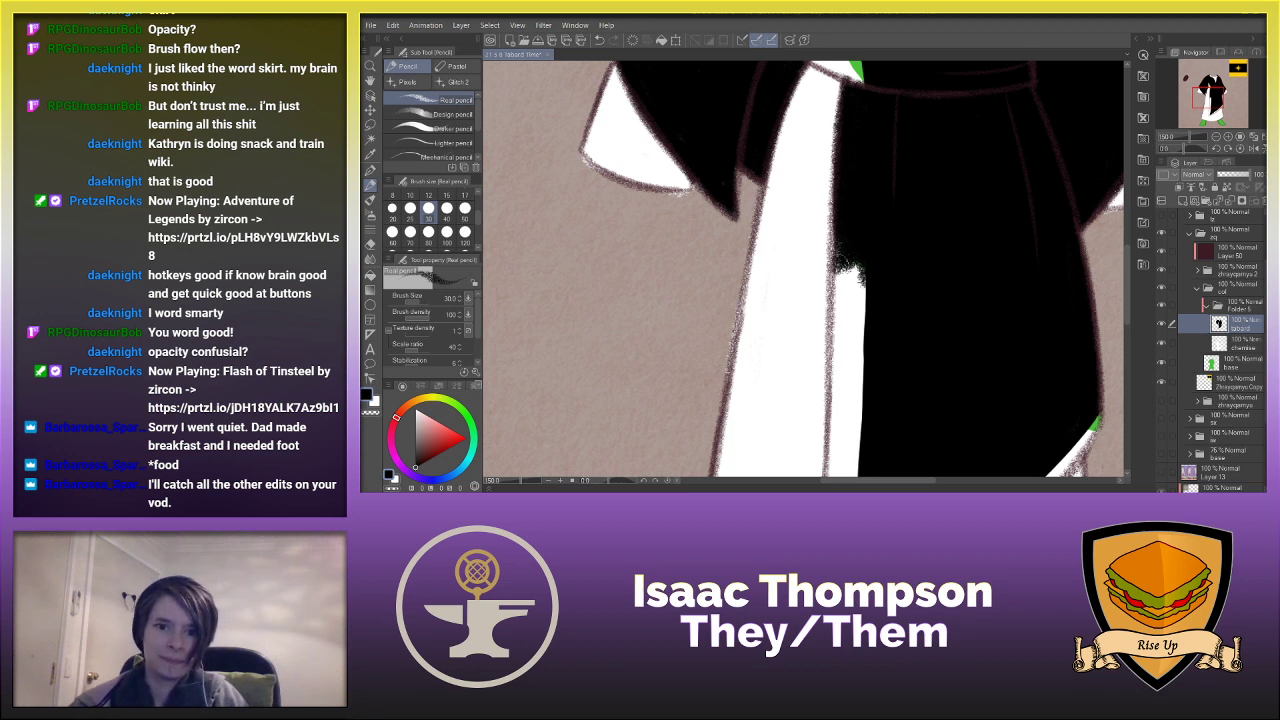
drag(837, 194, 827, 276)
key(ctrl+z)
mouse_move(841, 197)
mouse_down()
mouse_move(834, 275)
mouse_move(863, 233)
mouse_up()
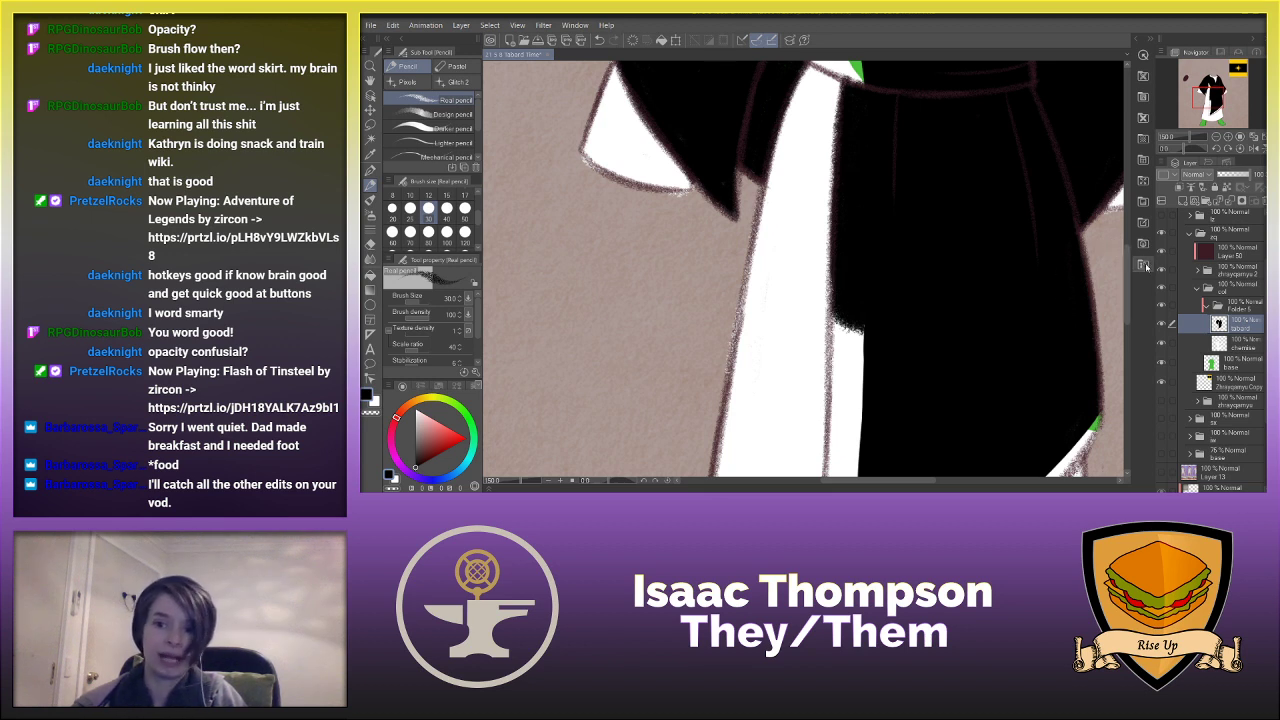
- Continue the black along the front opening line down the middle stretch of the tabard's skirt
scroll(1127, 265, down, 2)
scroll(1127, 265, down, 1)
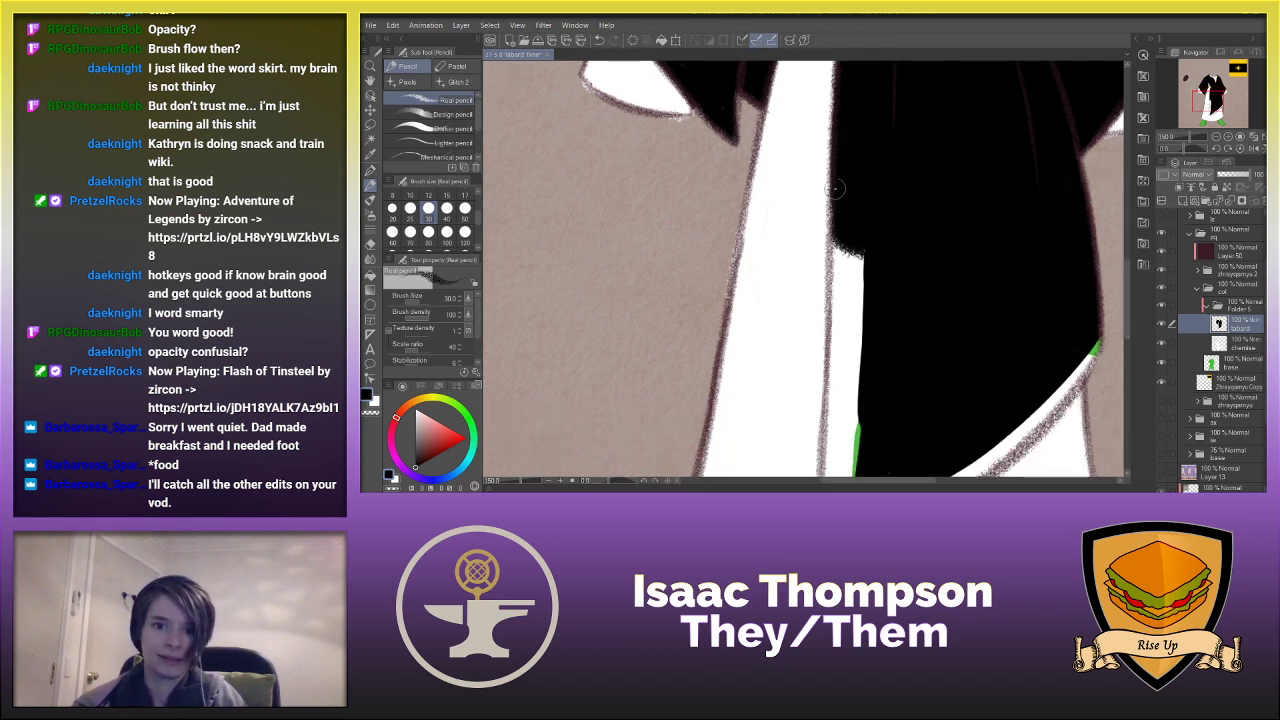
mouse_move(838, 268)
mouse_down()
mouse_move(833, 215)
mouse_move(830, 260)
mouse_move(856, 322)
mouse_up()
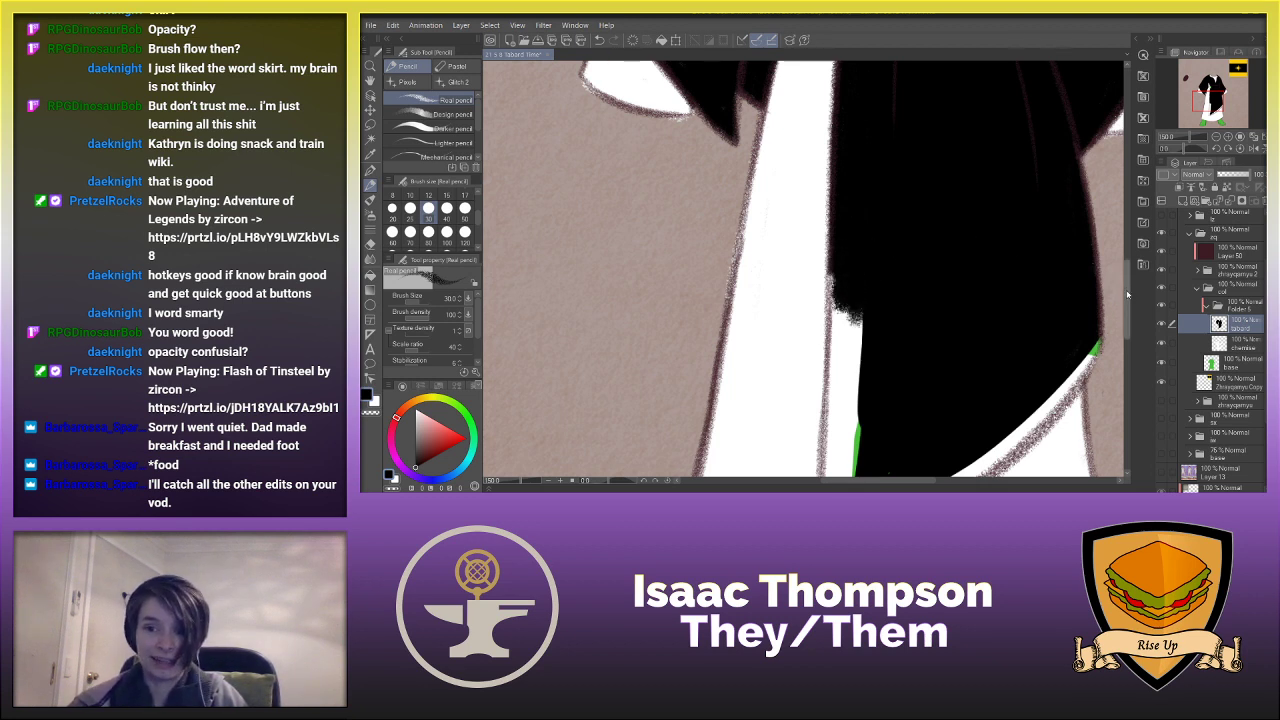
scroll(1025, 277, down, 3)
mouse_move(840, 203)
mouse_down()
mouse_move(839, 285)
mouse_move(863, 235)
mouse_up()
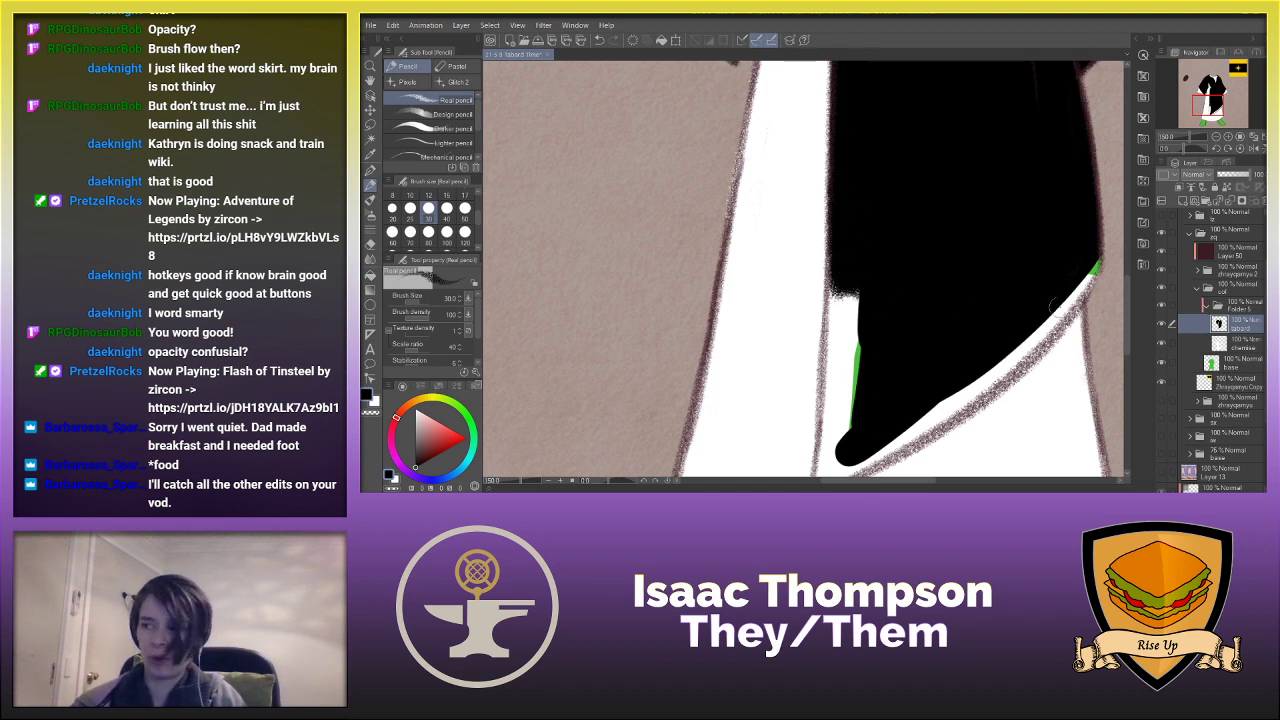
- Paint the lower part of the front opening edge black down to the tabard's pointed tip
scroll(1132, 291, down, 3)
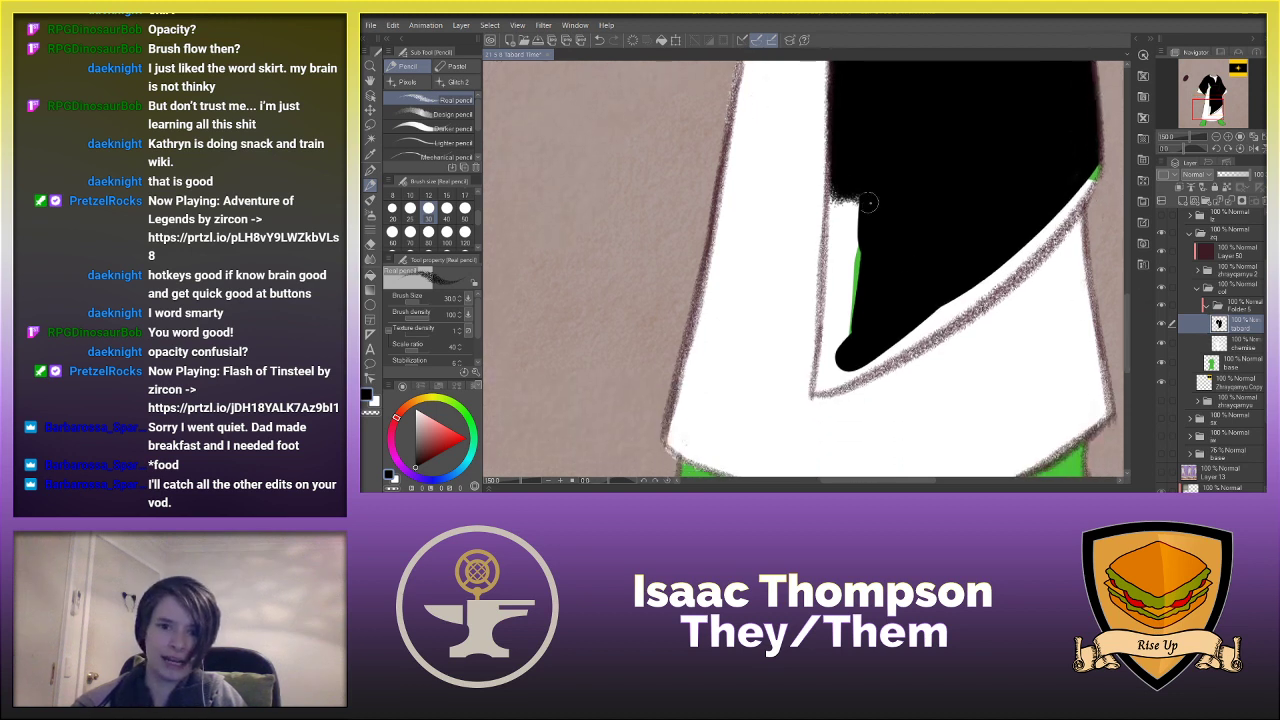
mouse_move(852, 198)
mouse_down()
mouse_move(851, 283)
mouse_move(858, 257)
mouse_up()
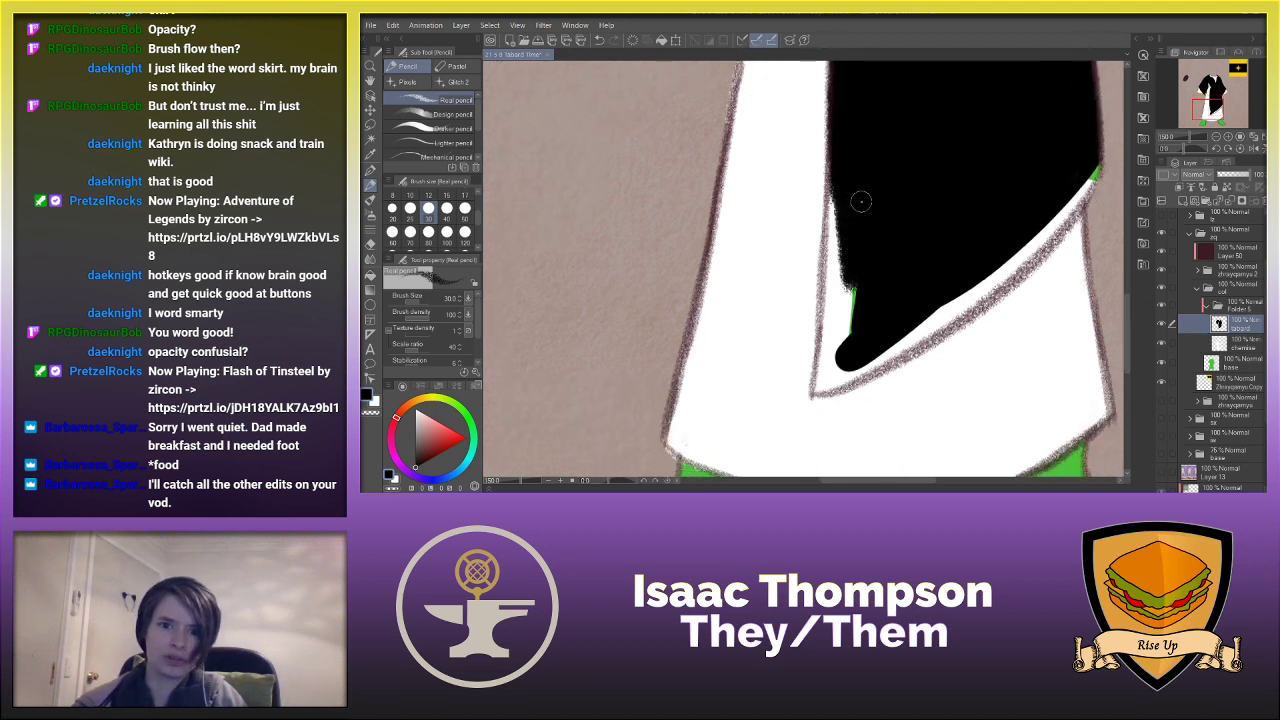
drag(834, 150, 840, 300)
drag(834, 238, 827, 341)
mouse_move(838, 292)
mouse_down()
mouse_move(840, 340)
mouse_move(843, 326)
mouse_move(812, 392)
mouse_move(832, 322)
mouse_move(840, 343)
mouse_up()
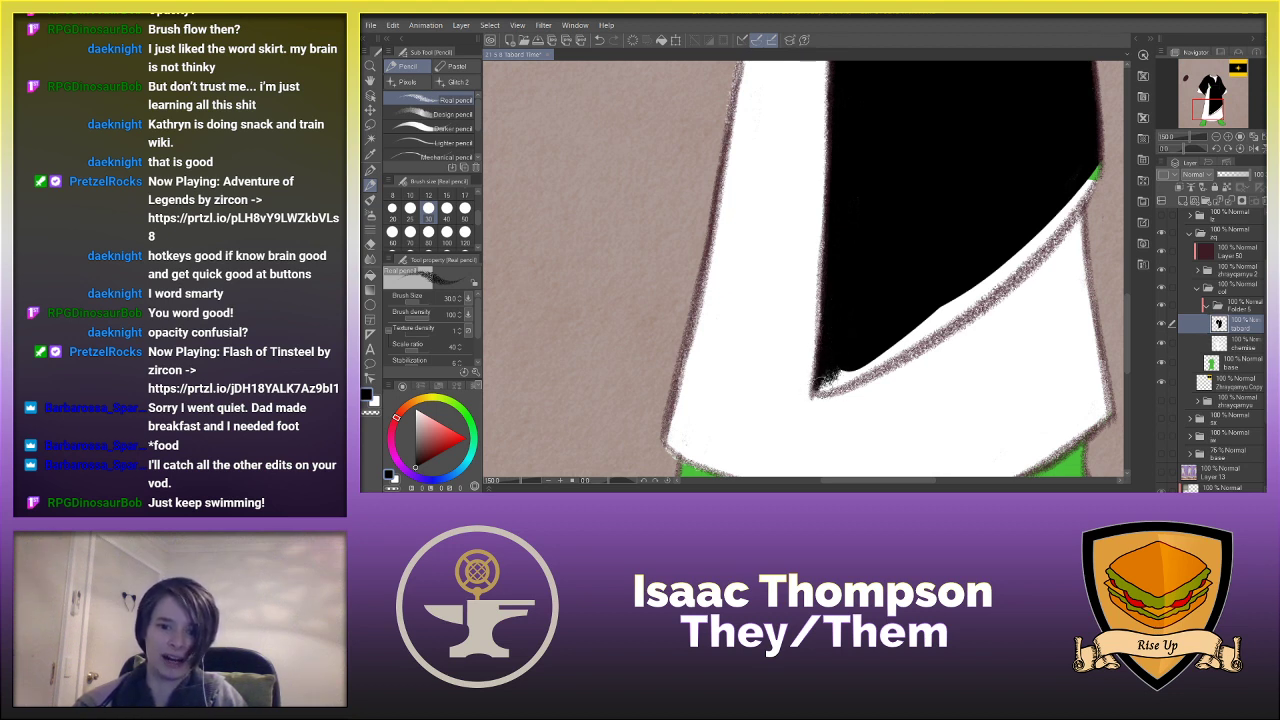
mouse_move(820, 388)
mouse_down()
mouse_move(857, 360)
mouse_move(896, 364)
mouse_move(840, 382)
mouse_move(947, 319)
mouse_move(857, 378)
mouse_up()
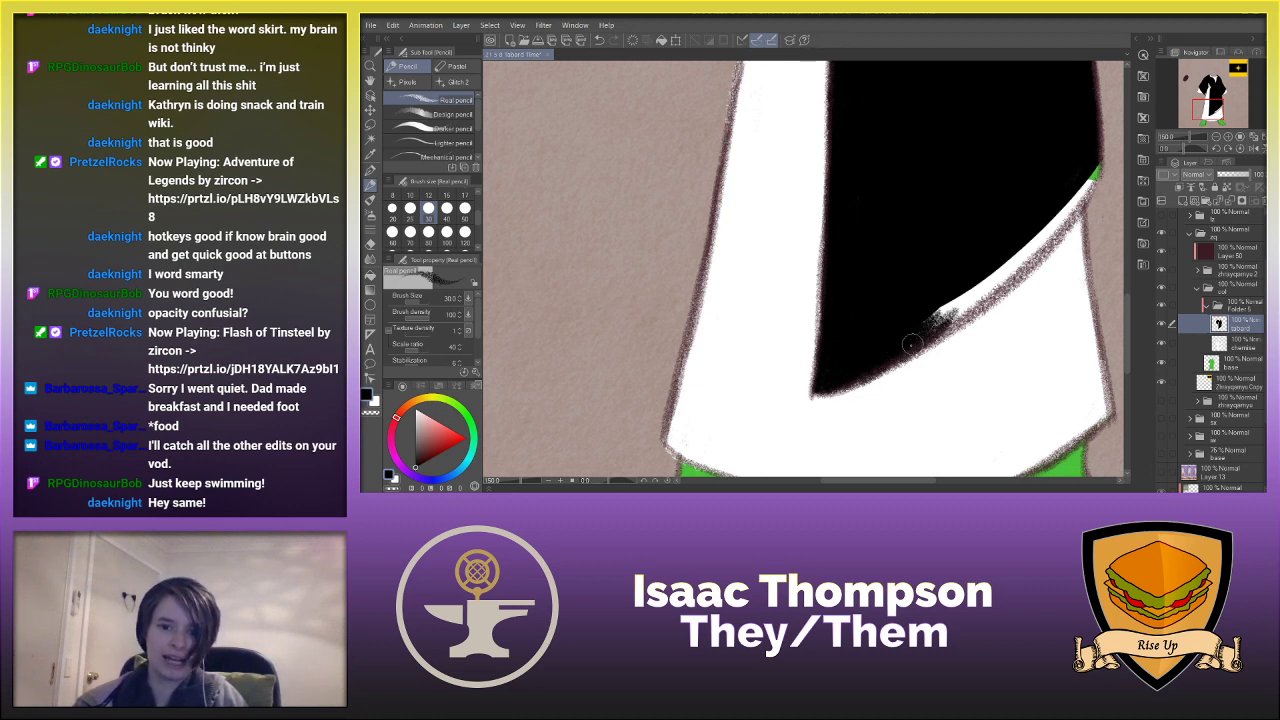
- Paint the tabard's diagonal hem black up to its outline, from the pointed tip to the skirt's outer edge
drag(911, 343, 971, 288)
drag(878, 481, 916, 481)
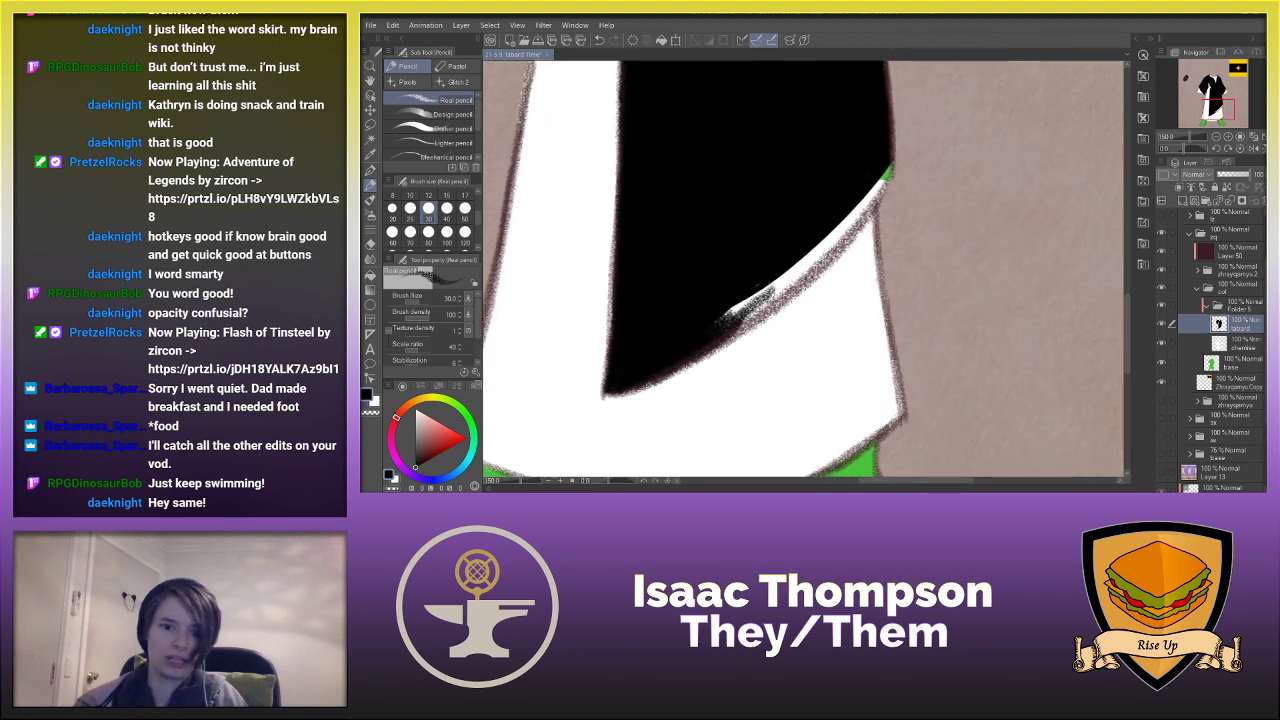
mouse_move(711, 330)
mouse_down()
mouse_move(772, 290)
mouse_move(715, 343)
mouse_move(769, 299)
mouse_up()
key(ctrl+z)
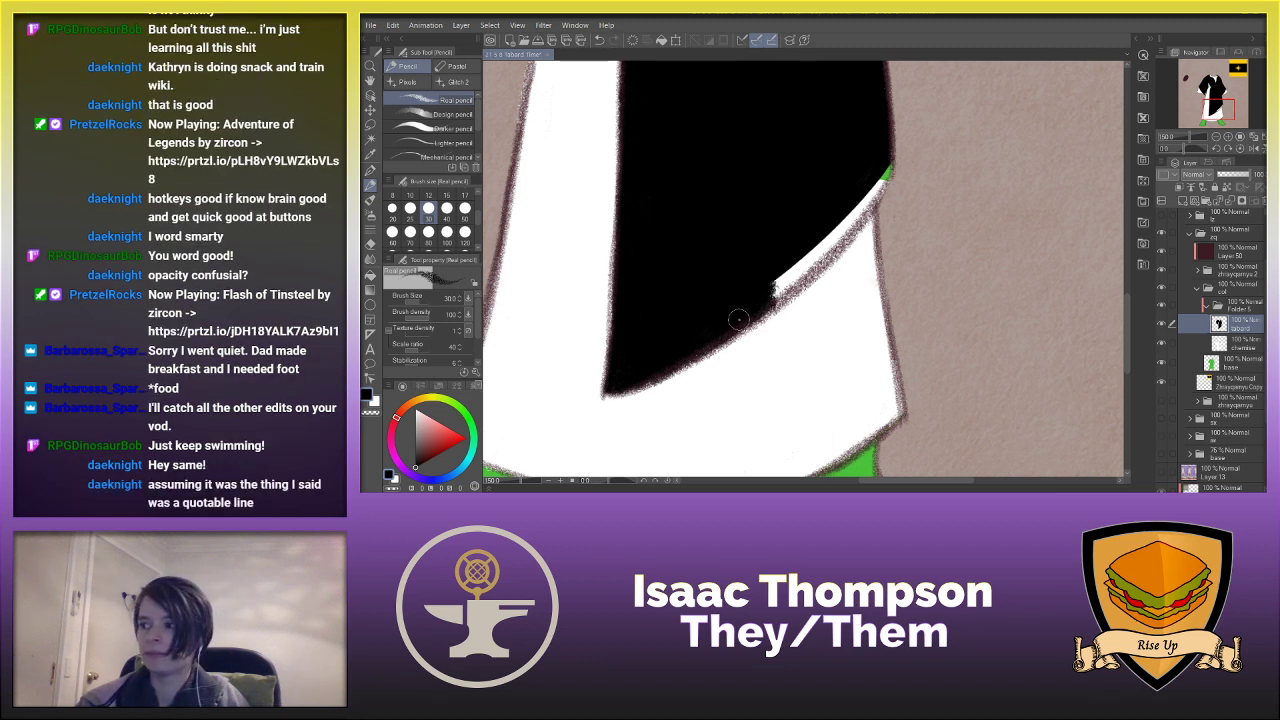
mouse_move(778, 267)
mouse_down()
mouse_move(765, 301)
mouse_move(880, 178)
mouse_move(872, 191)
mouse_move(892, 207)
mouse_move(893, 189)
mouse_move(868, 196)
mouse_move(842, 241)
mouse_up()
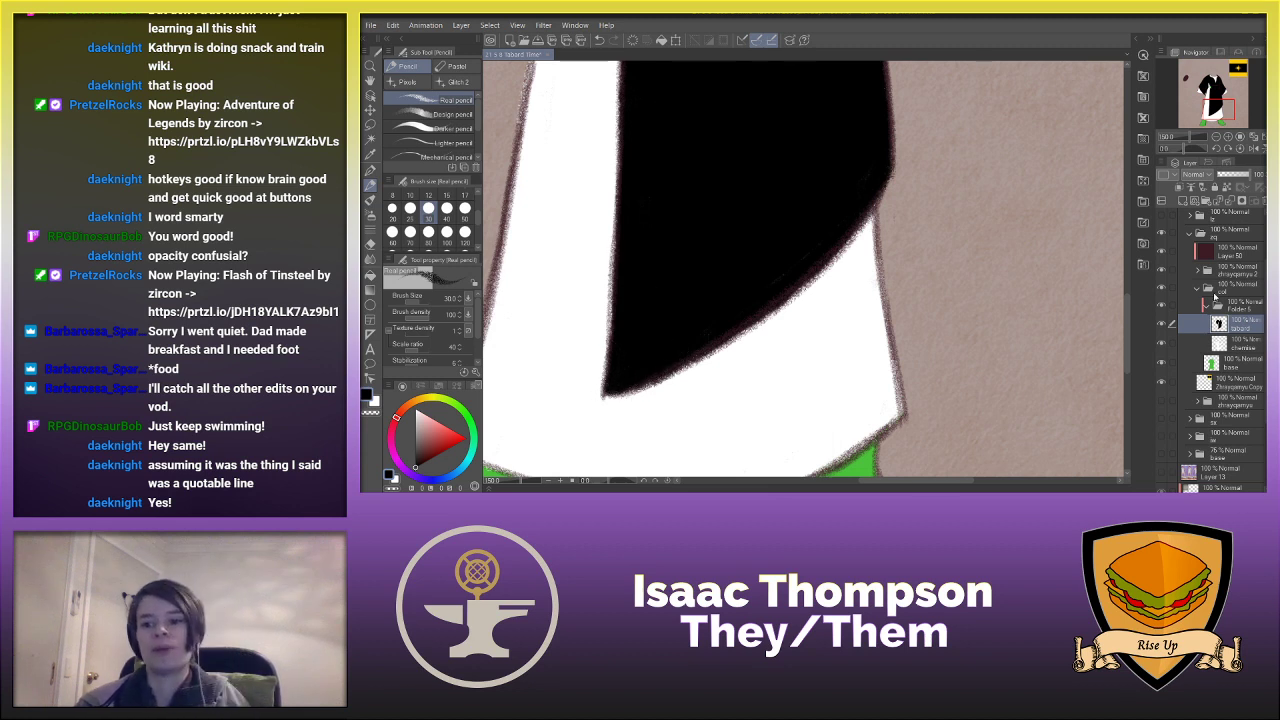
click(1196, 272)
click(1240, 330)
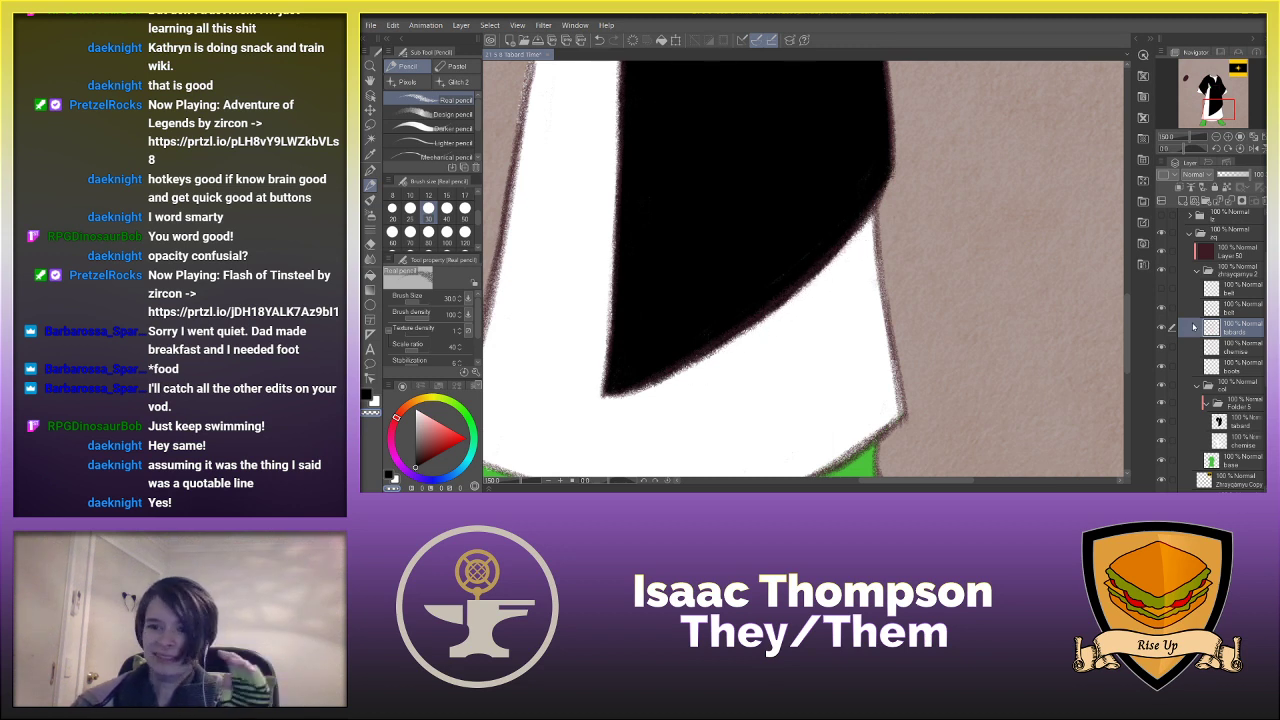
click(1197, 270)
click(1230, 325)
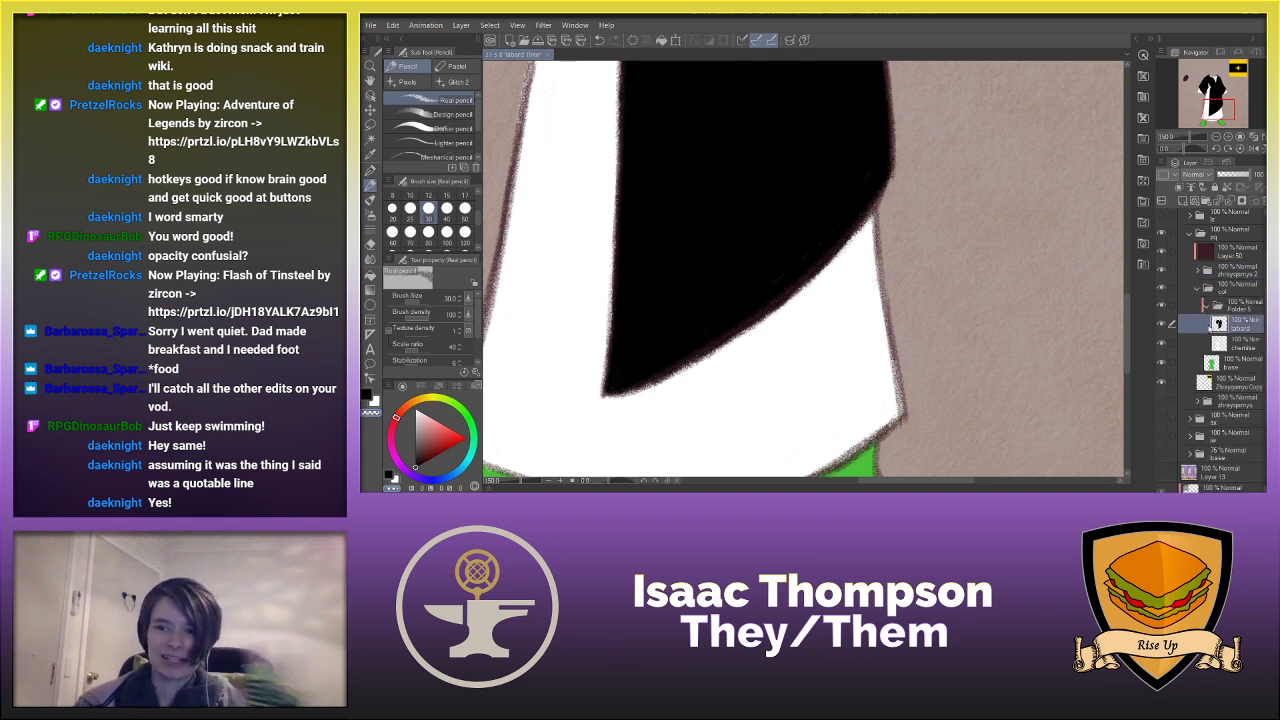
- Create a new raster layer named boots directly below the chemise layer in Folder 6
scroll(1120, 280, down, 5)
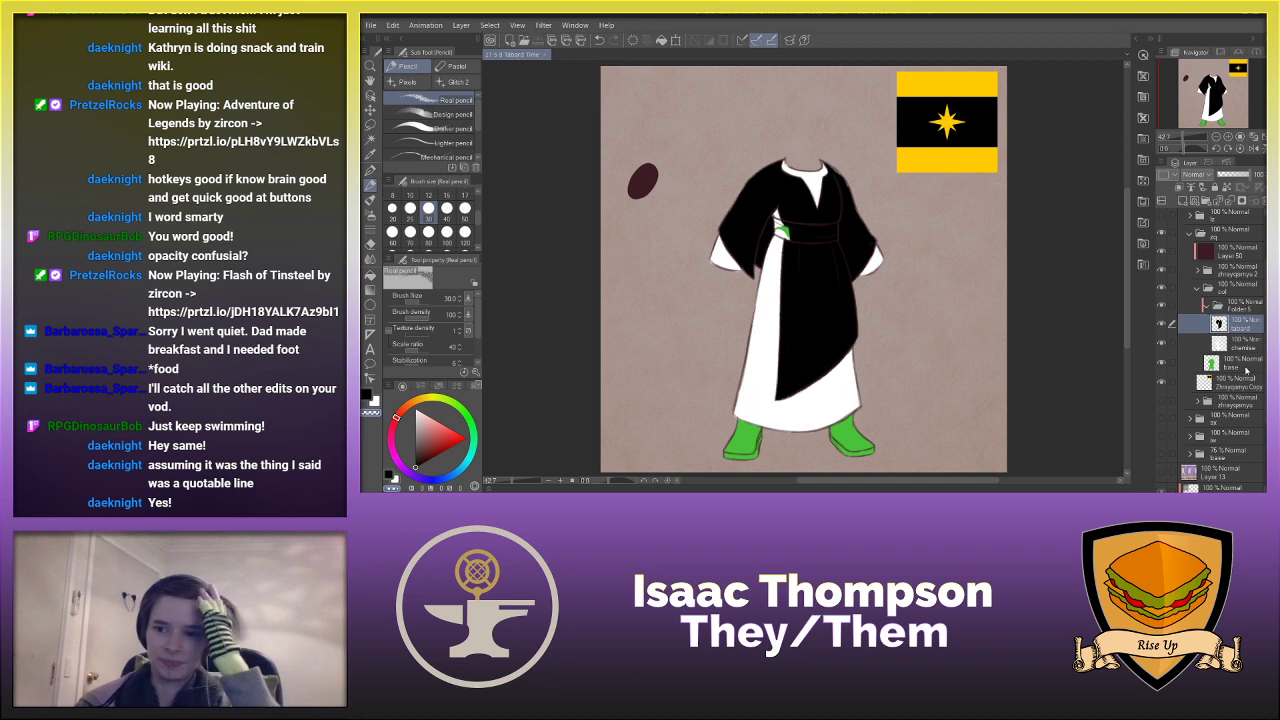
click(1243, 366)
click(1246, 344)
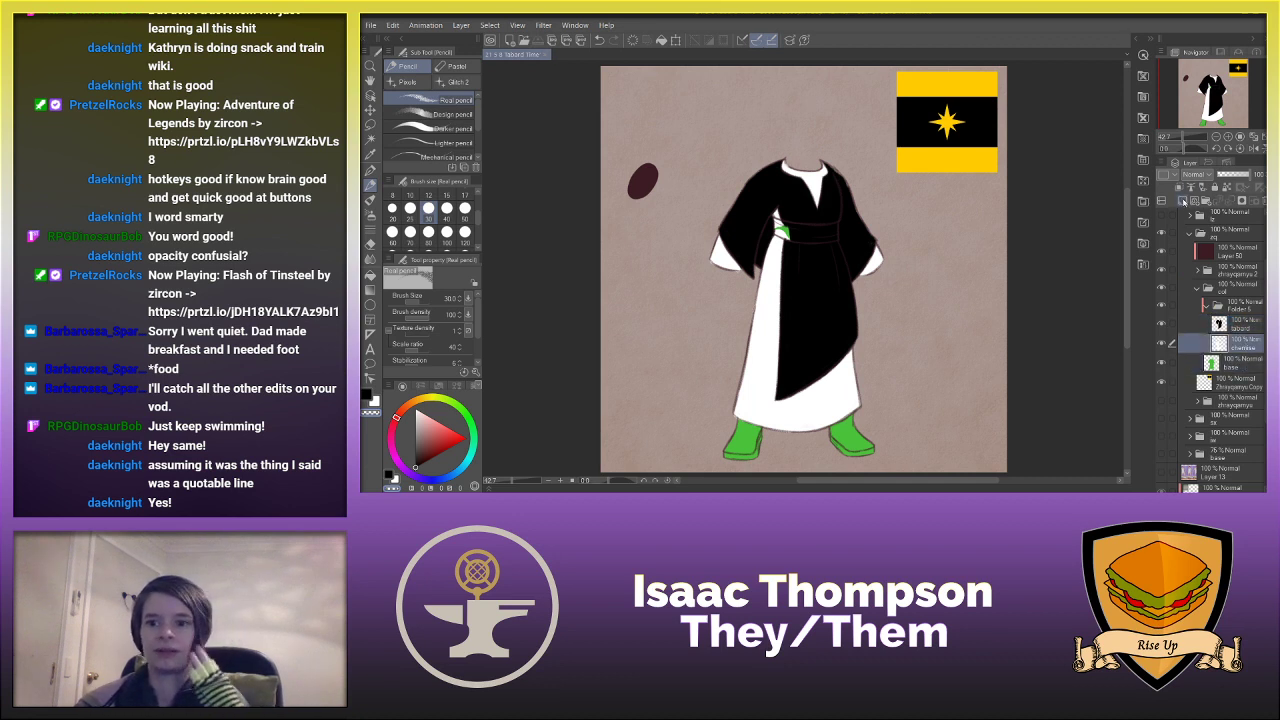
click(1183, 200)
drag(1244, 373, 1244, 374)
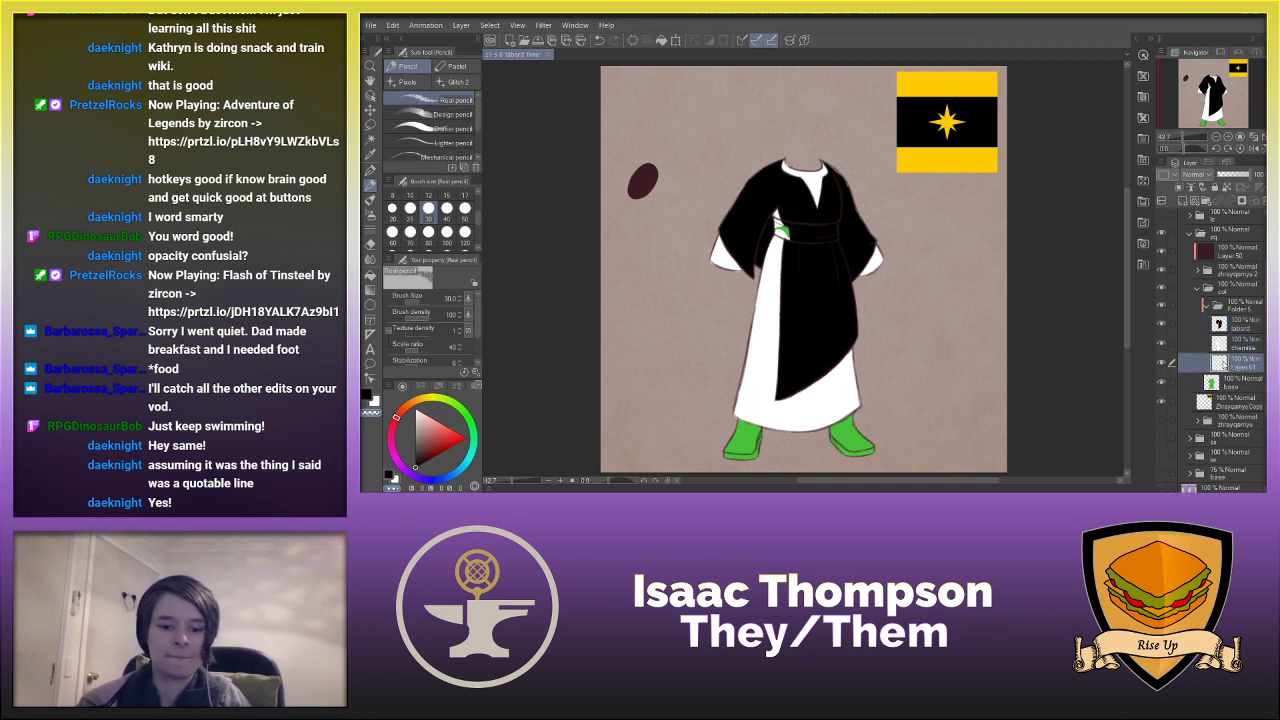
- Paint both boots solid black with the G-pen on the boots layer, using the tabard's black
click(371, 171)
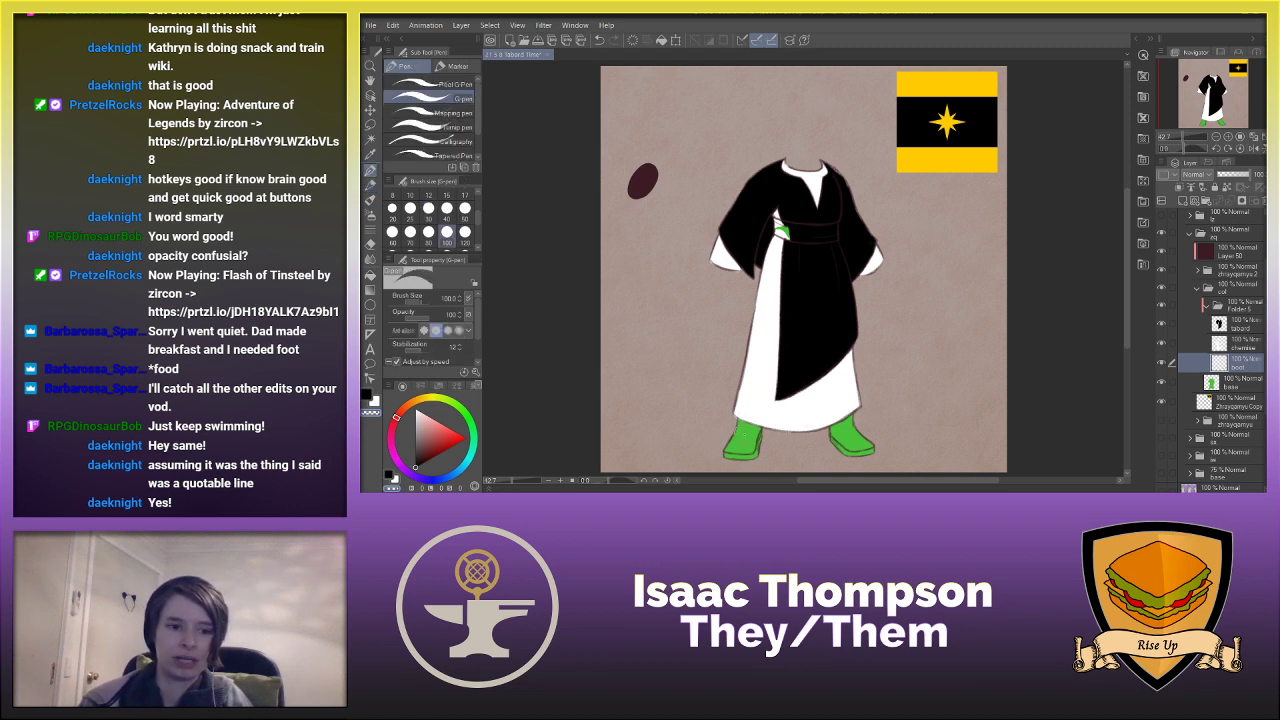
key(c)
mouse_move(738, 434)
mouse_down()
mouse_move(750, 449)
mouse_move(766, 428)
mouse_up()
key(ctrl+z)
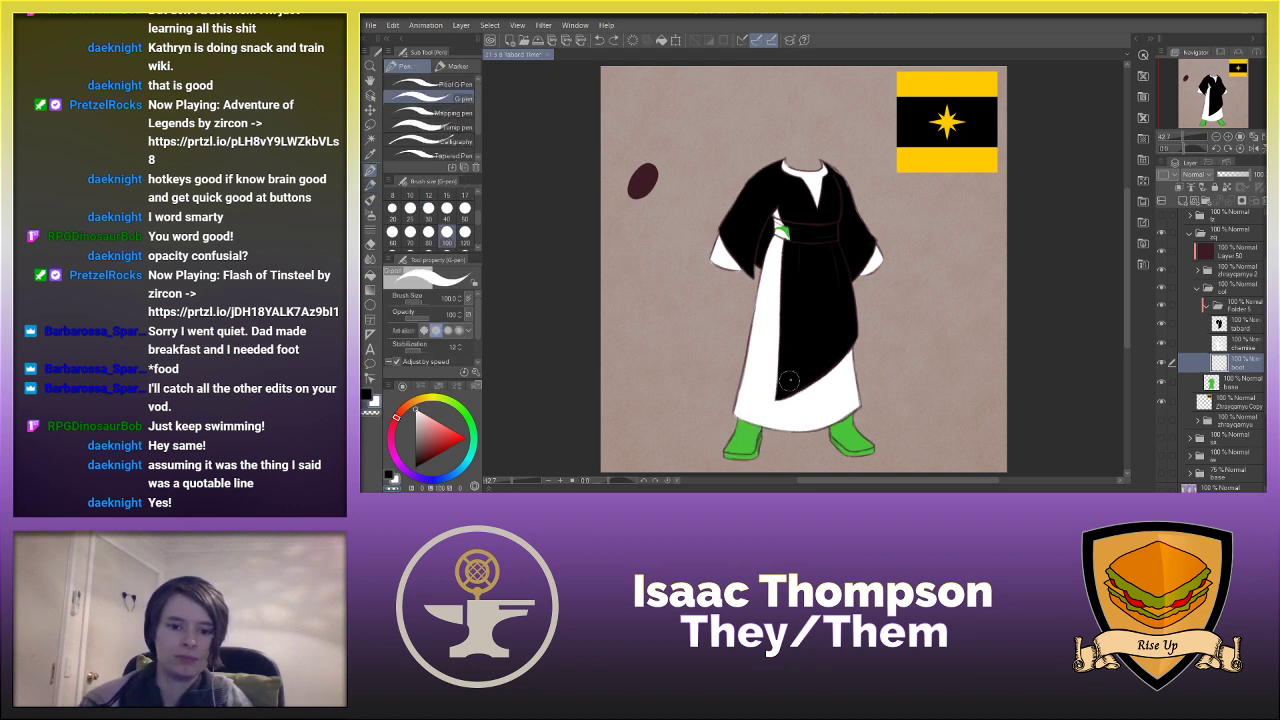
alt+click(800, 359)
key(x)
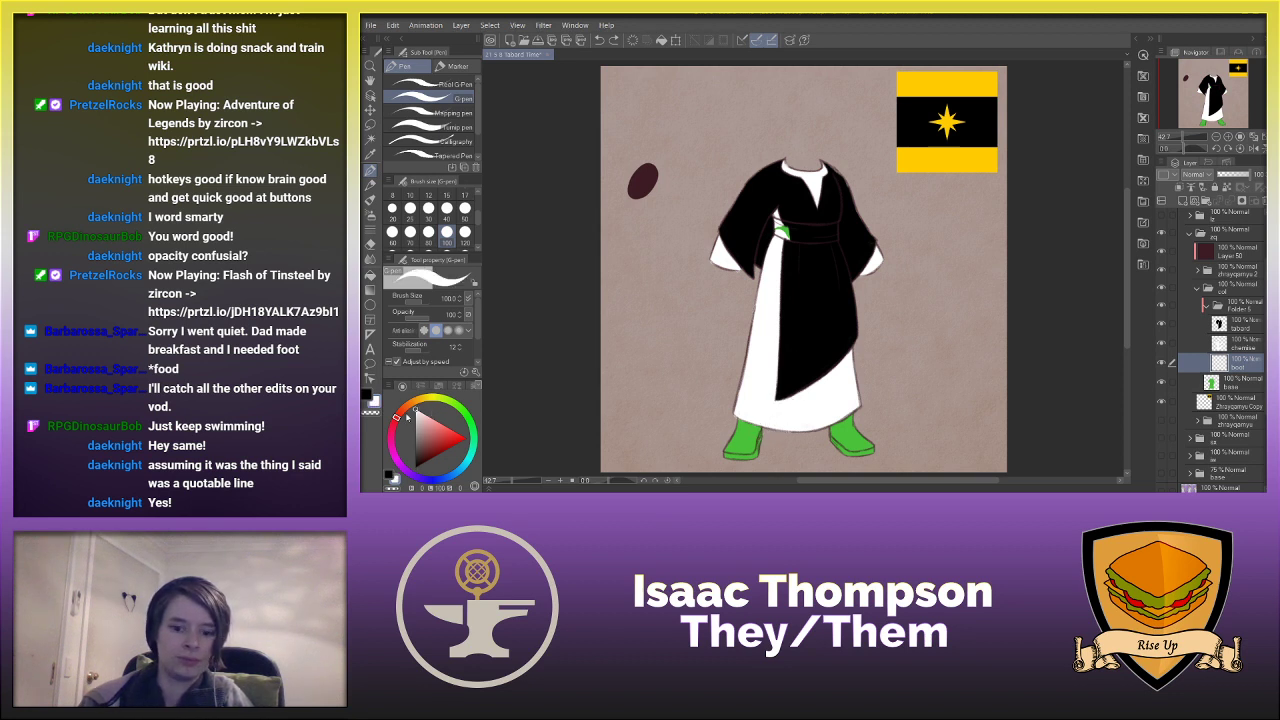
key(x)
mouse_move(740, 428)
mouse_down()
mouse_move(708, 440)
mouse_move(749, 445)
mouse_up()
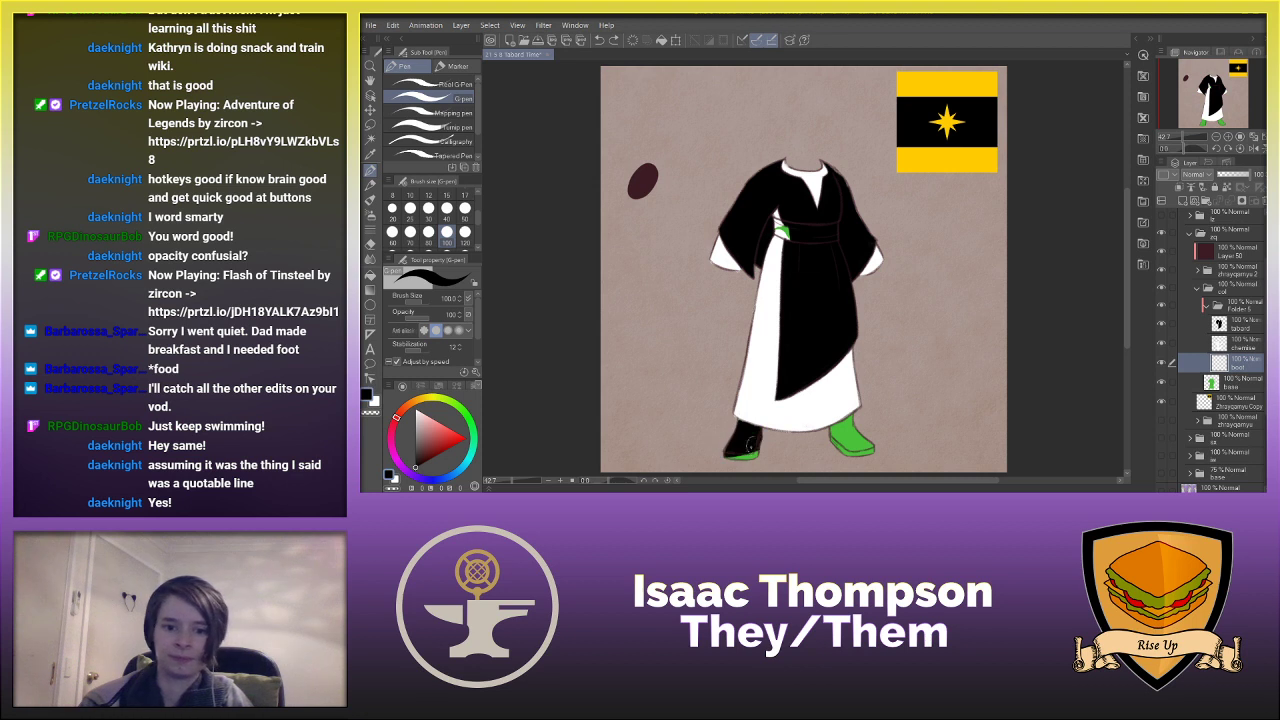
mouse_move(836, 440)
mouse_down()
mouse_move(860, 446)
mouse_move(845, 428)
mouse_up()
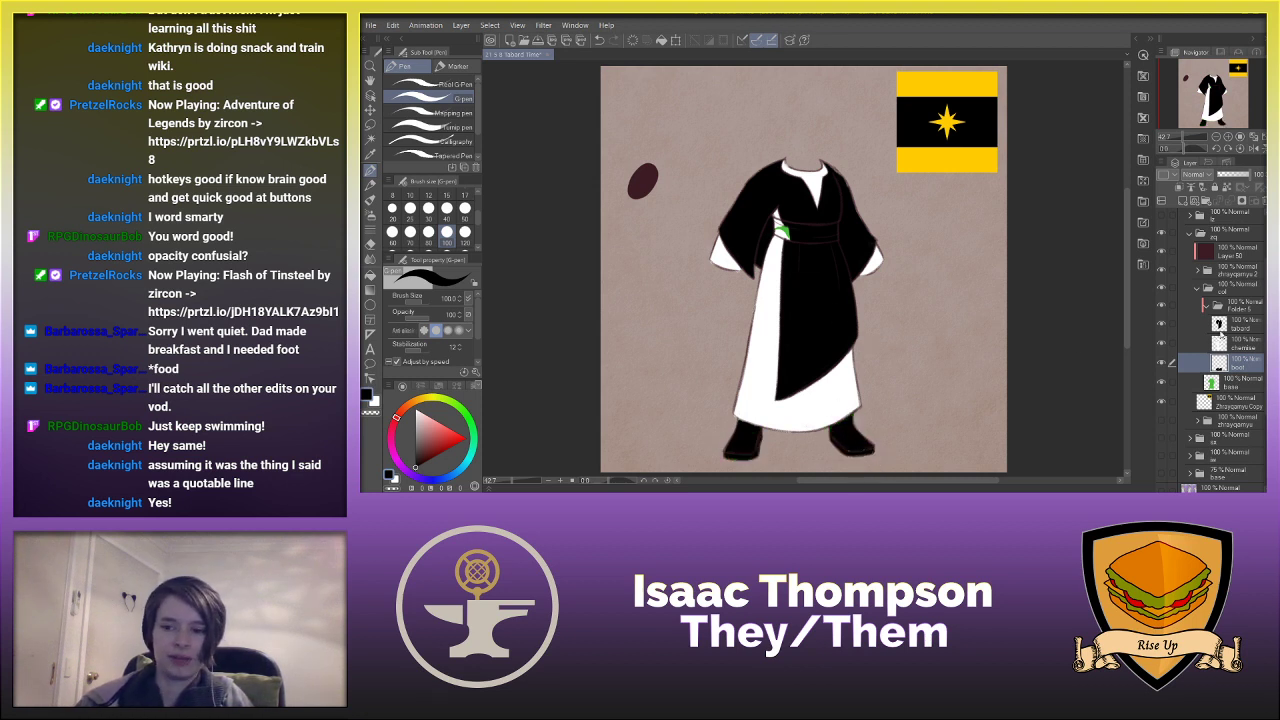
- Create a raster layer named sash directly above the tabard layer and sample the flag's yellow as the drawing colour
click(1220, 332)
click(1183, 202)
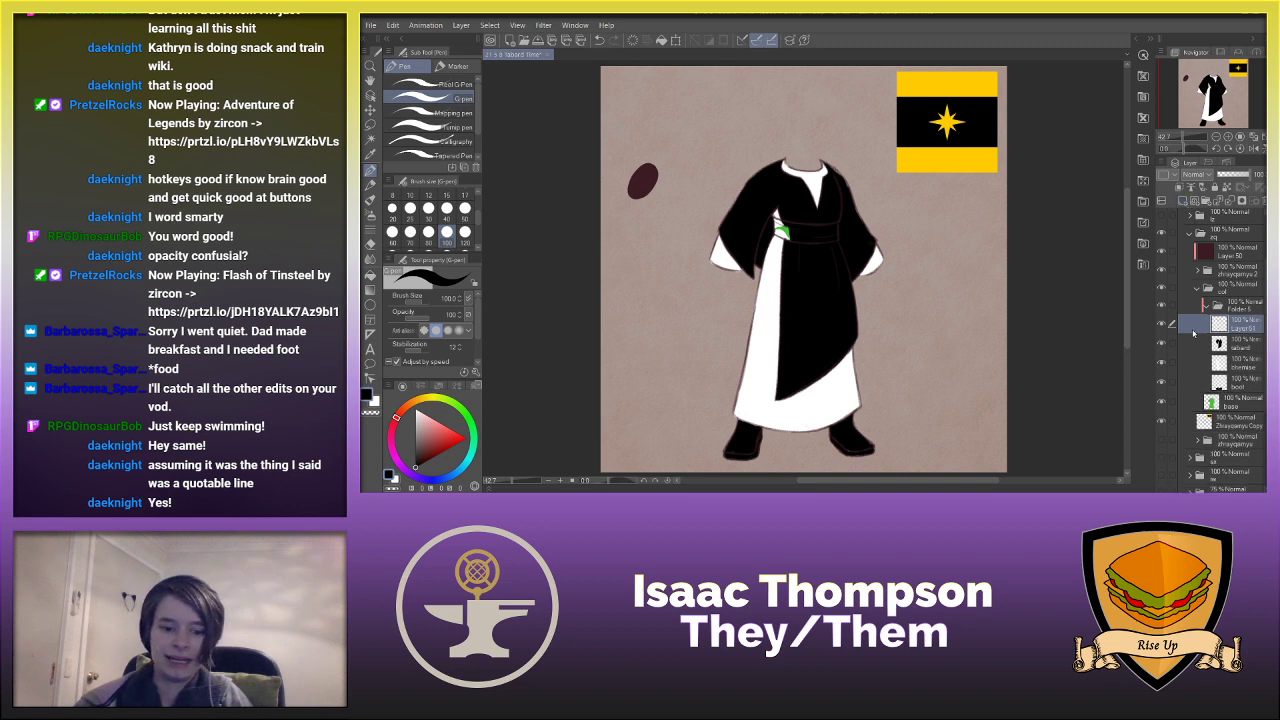
alt+click(940, 157)
scroll(785, 228, up, 5)
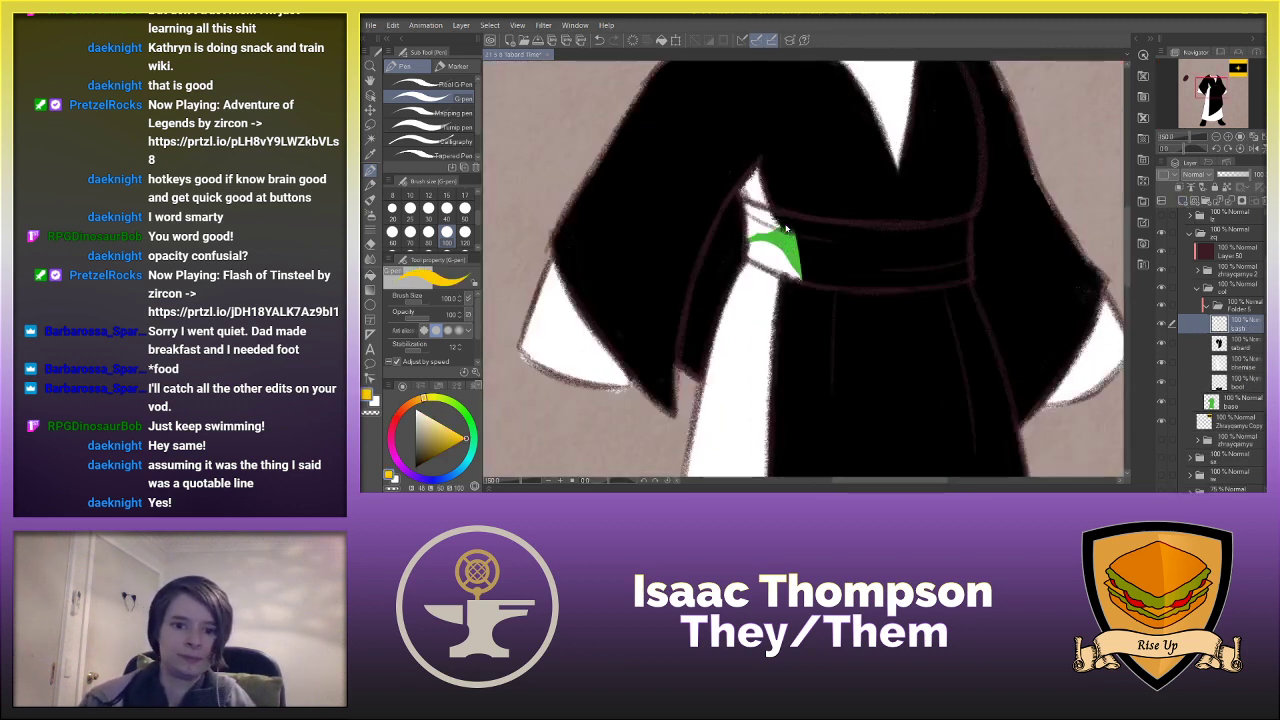
- Hide the tabard layer and paint yellow with the Real pencil along the sash's upper edge and its right end
key(p)
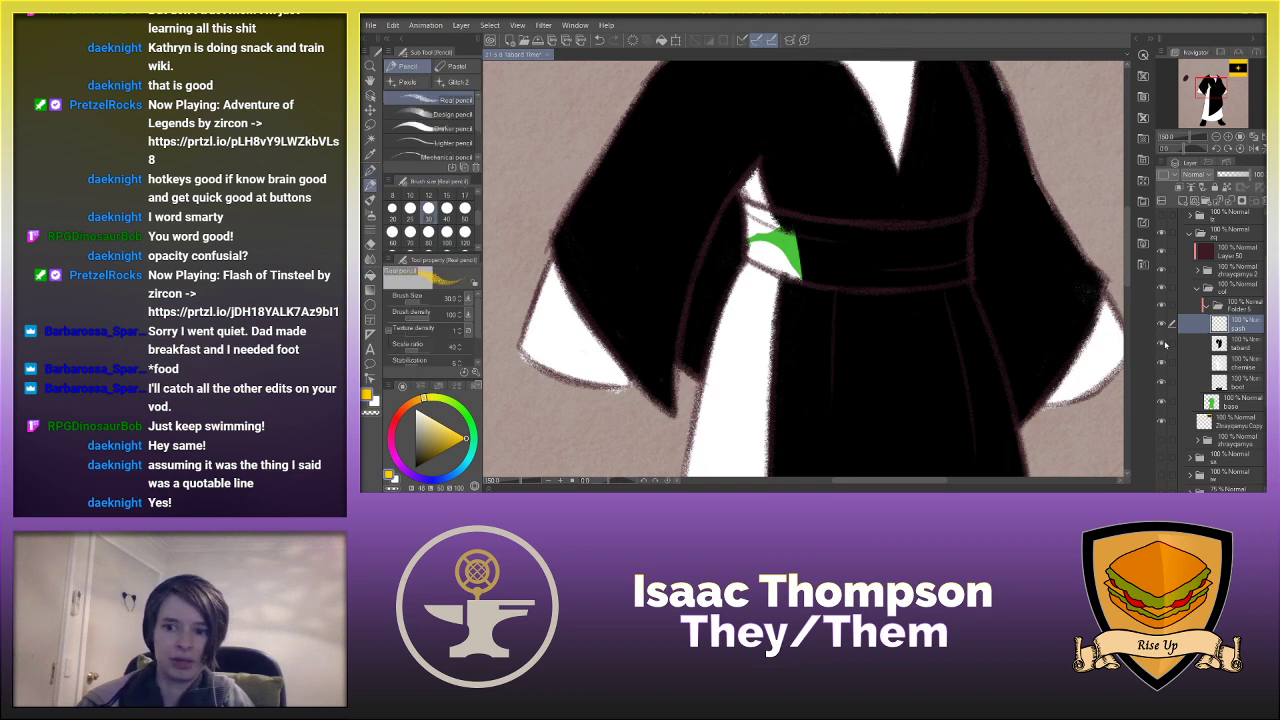
click(1161, 343)
drag(738, 210, 935, 240)
key(ctrl+z)
mouse_move(812, 234)
mouse_down()
mouse_move(944, 230)
mouse_move(900, 241)
mouse_move(970, 219)
mouse_up()
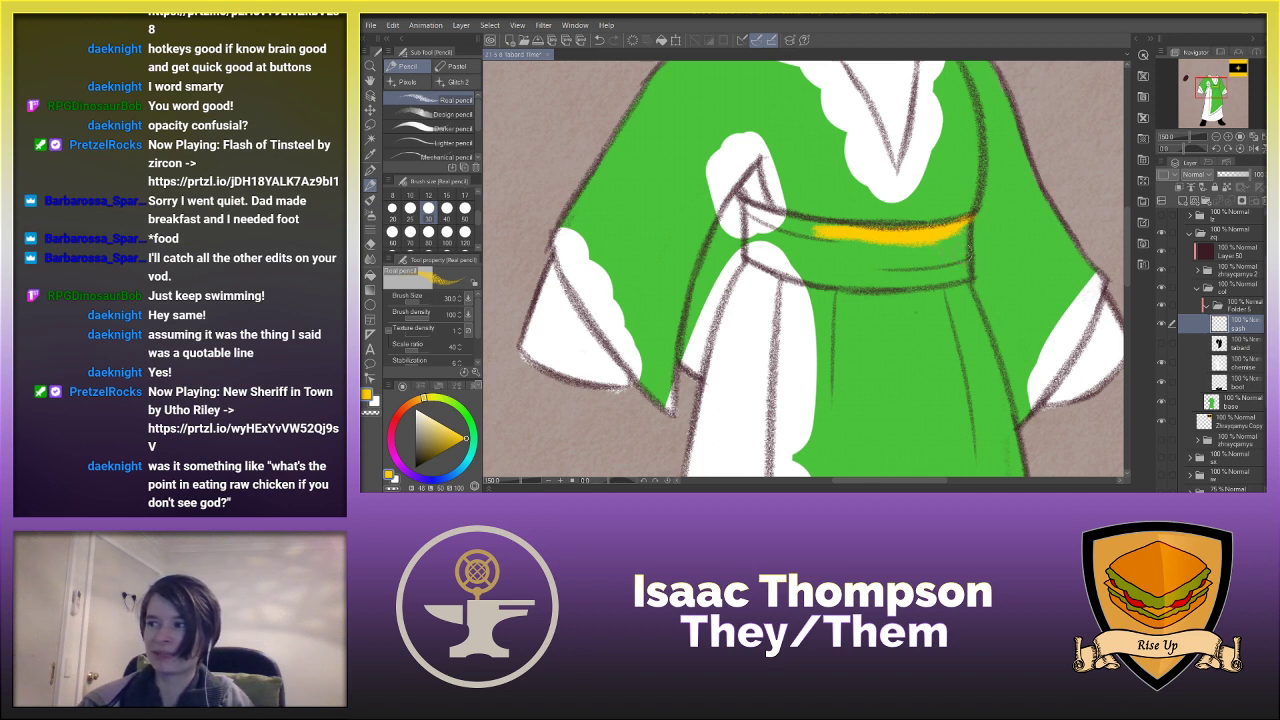
drag(966, 226, 958, 264)
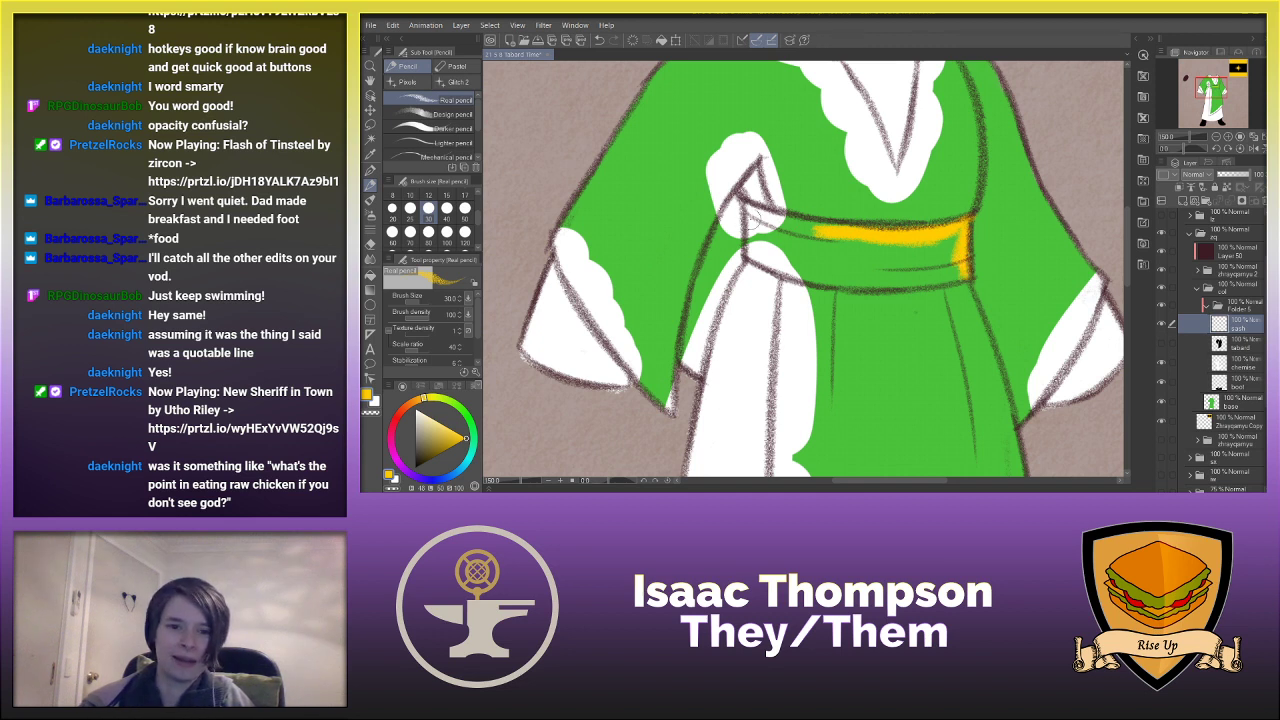
- Paint the sash's left end and lower edge yellow and fill the rest of the band up to its outline
mouse_move(755, 215)
mouse_down()
mouse_move(831, 232)
mouse_move(766, 243)
mouse_move(743, 213)
mouse_move(785, 236)
mouse_up()
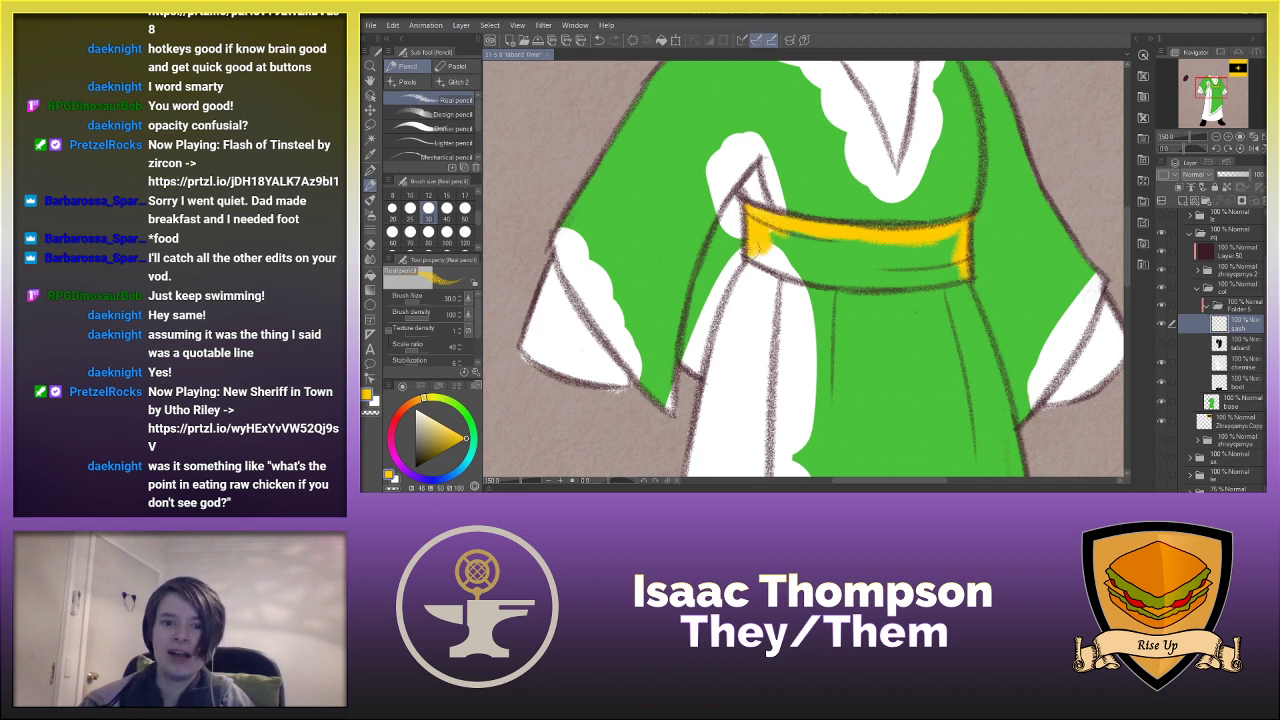
mouse_move(758, 256)
mouse_down()
mouse_move(795, 240)
mouse_move(762, 236)
mouse_move(822, 276)
mouse_move(792, 268)
mouse_up()
mouse_move(790, 262)
mouse_down()
mouse_move(865, 250)
mouse_move(810, 253)
mouse_move(850, 281)
mouse_move(930, 278)
mouse_move(958, 270)
mouse_move(870, 252)
mouse_move(957, 232)
mouse_up()
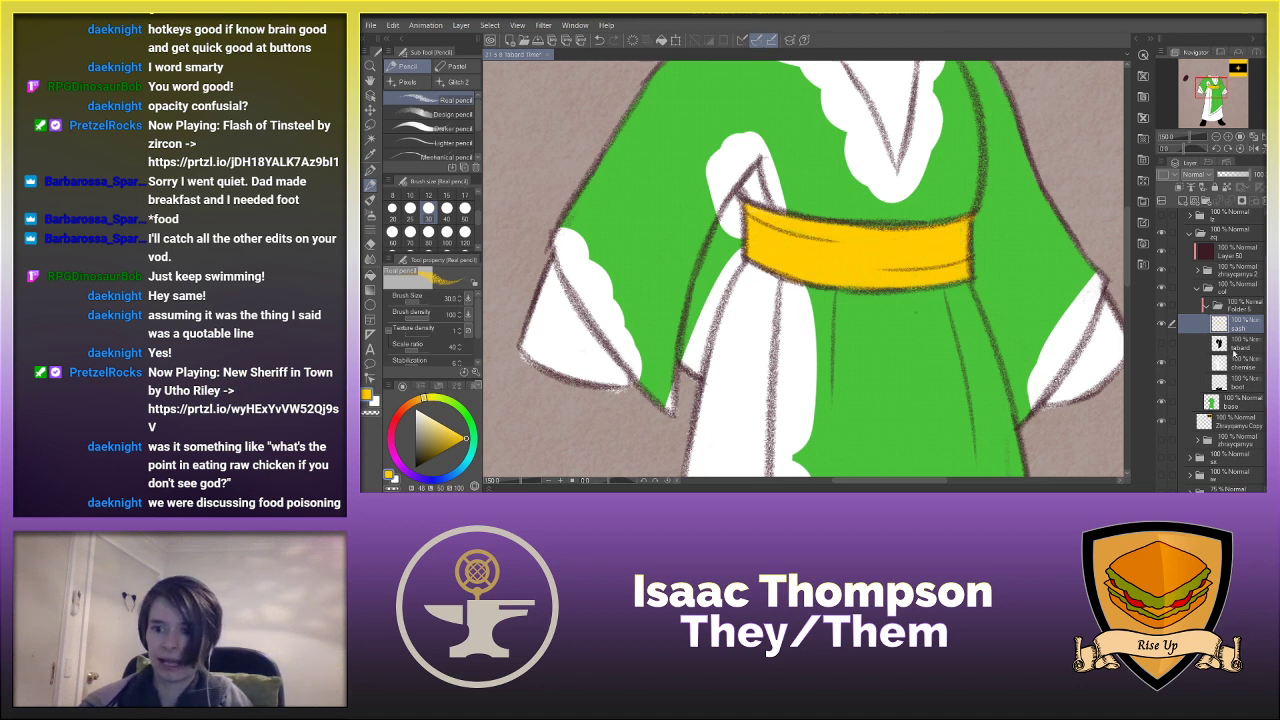
click(1200, 273)
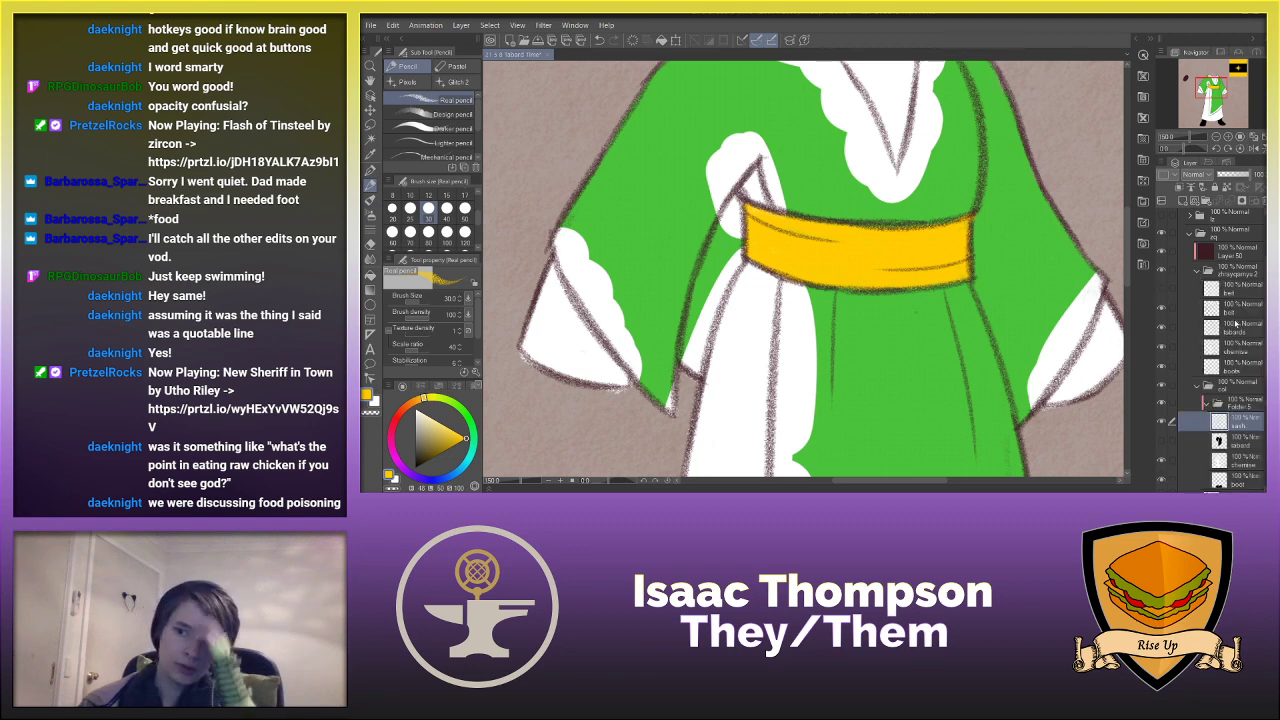
click(1232, 310)
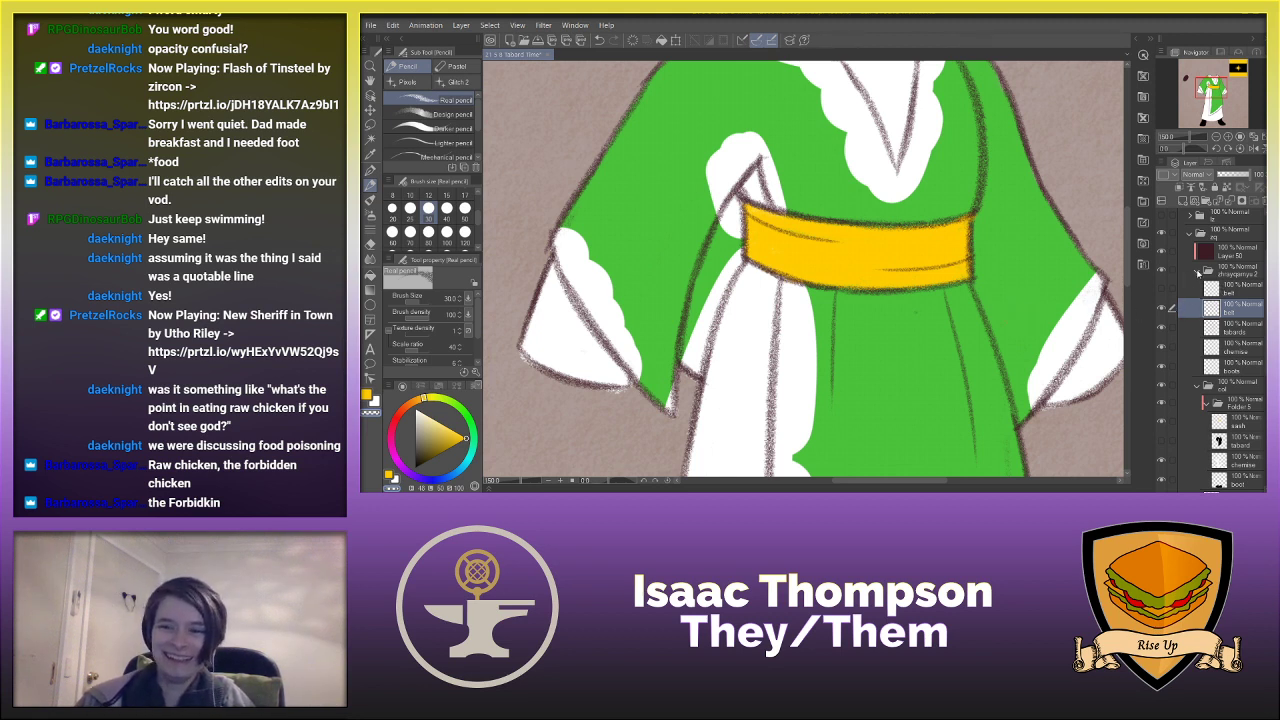
click(1198, 272)
click(1240, 326)
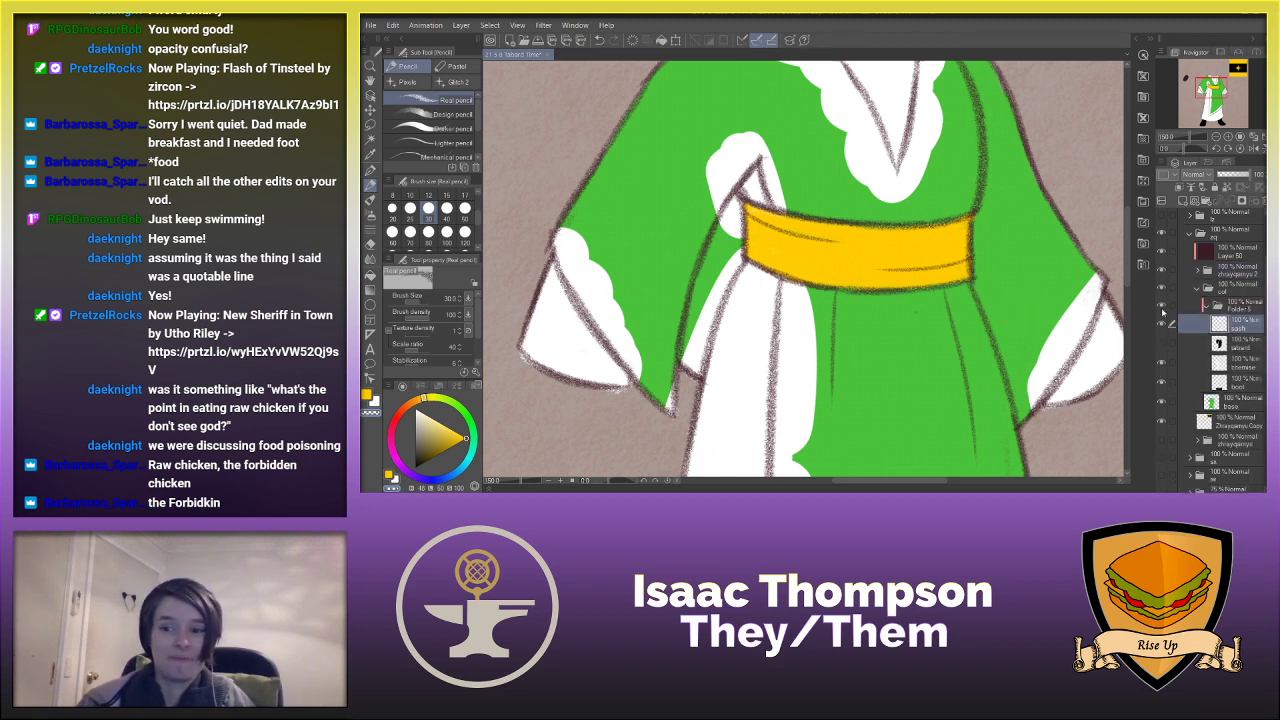
click(368, 394)
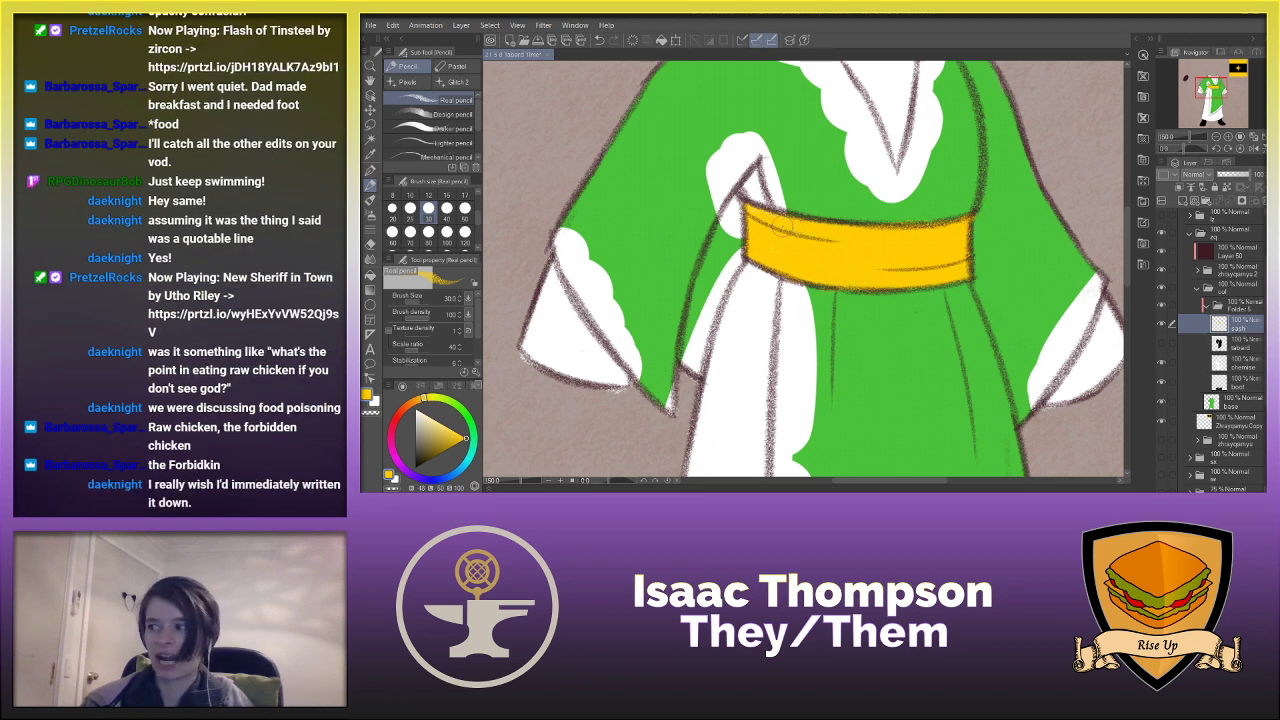
- Show the tabard layer again beneath the yellow sash
key(ctrl+0)
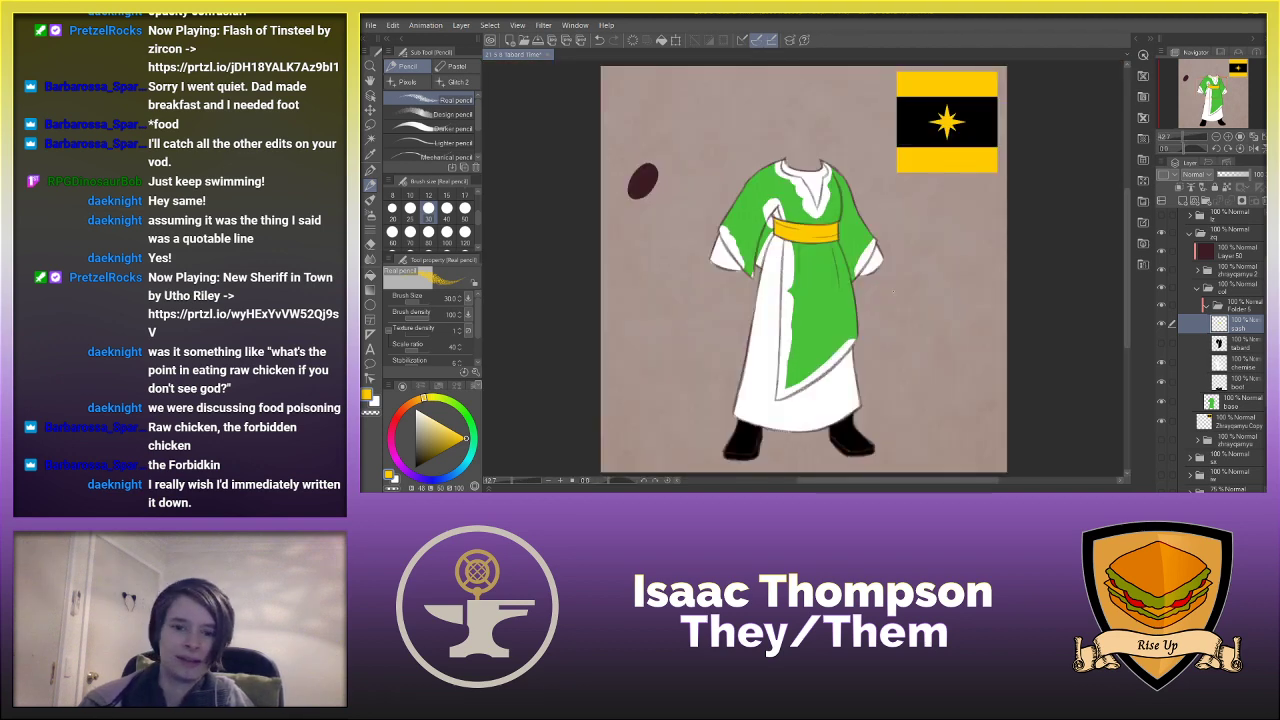
click(1161, 344)
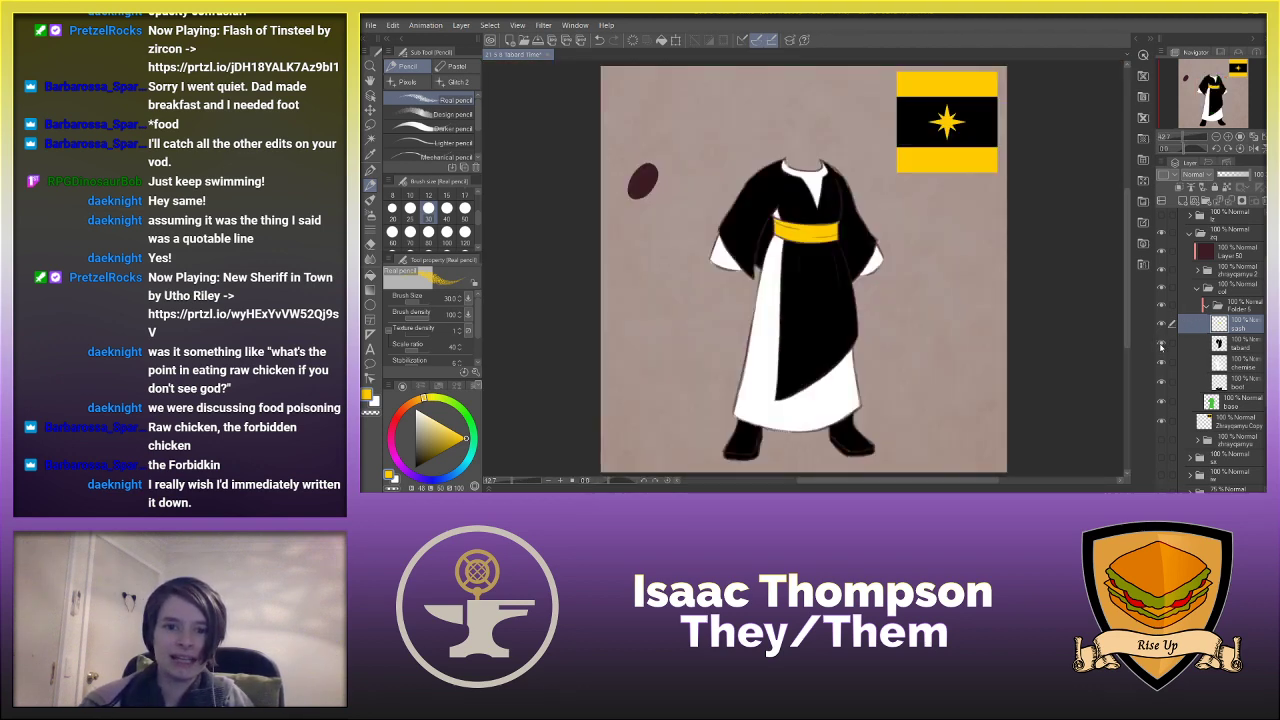
scroll(825, 245, up, 5)
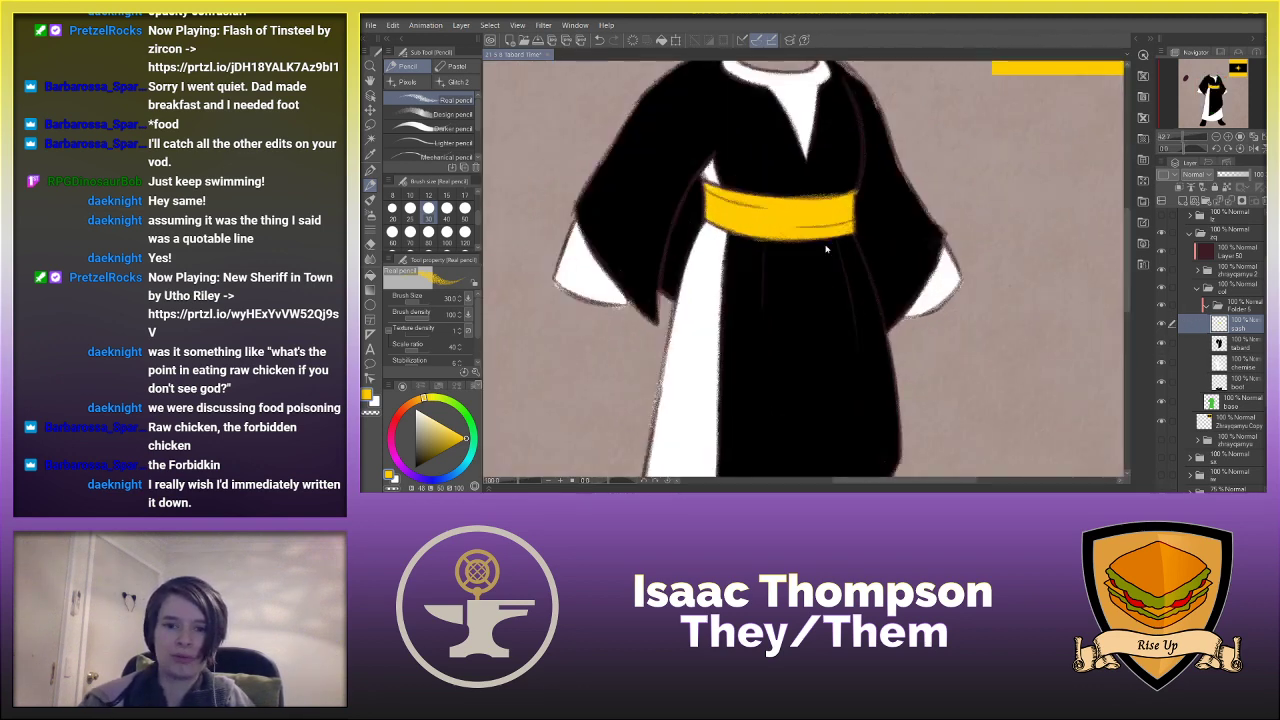
drag(1127, 260, 1127, 244)
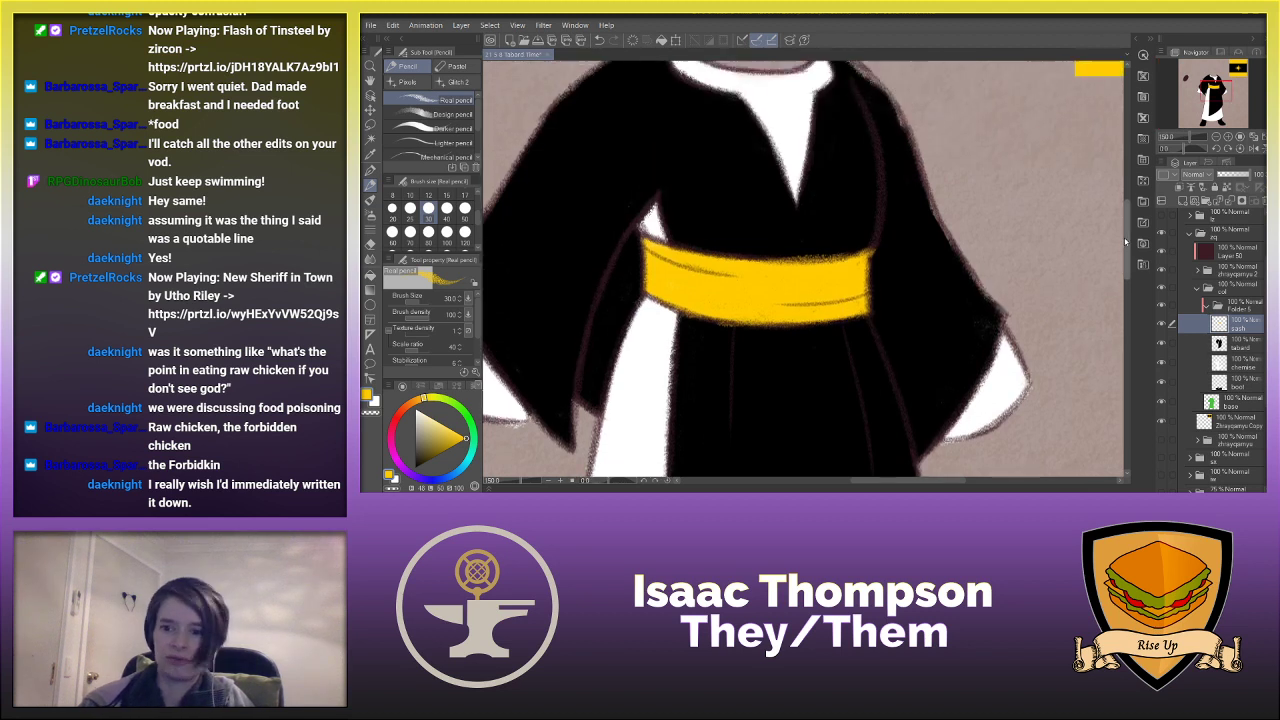
- Select the base layer and sample its green while the tabard layer is temporarily hidden
click(1238, 345)
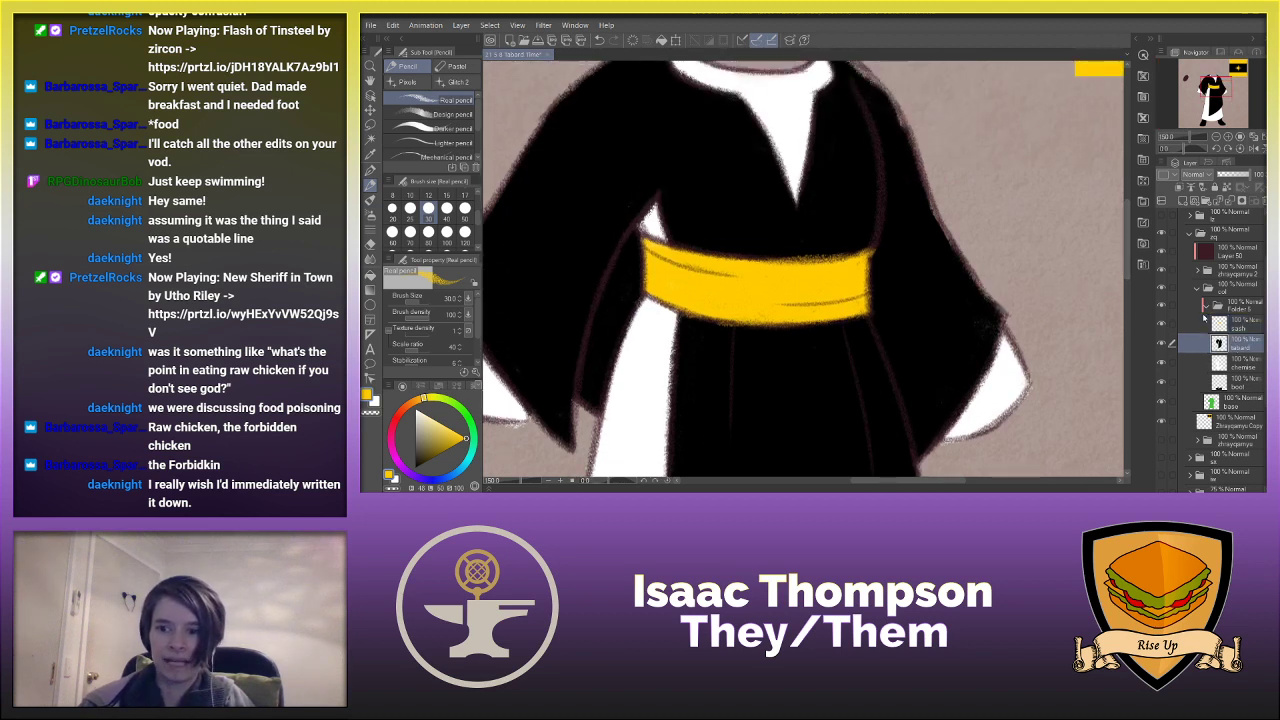
click(1207, 320)
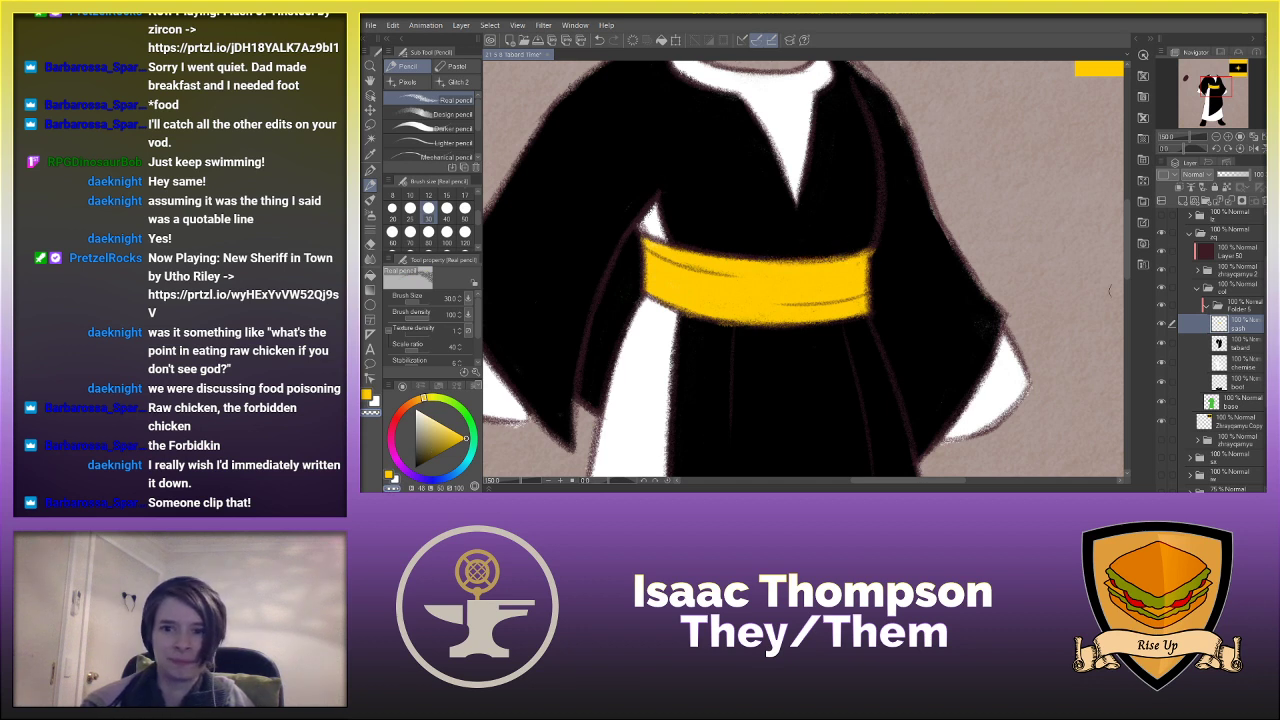
click(1233, 344)
click(1227, 400)
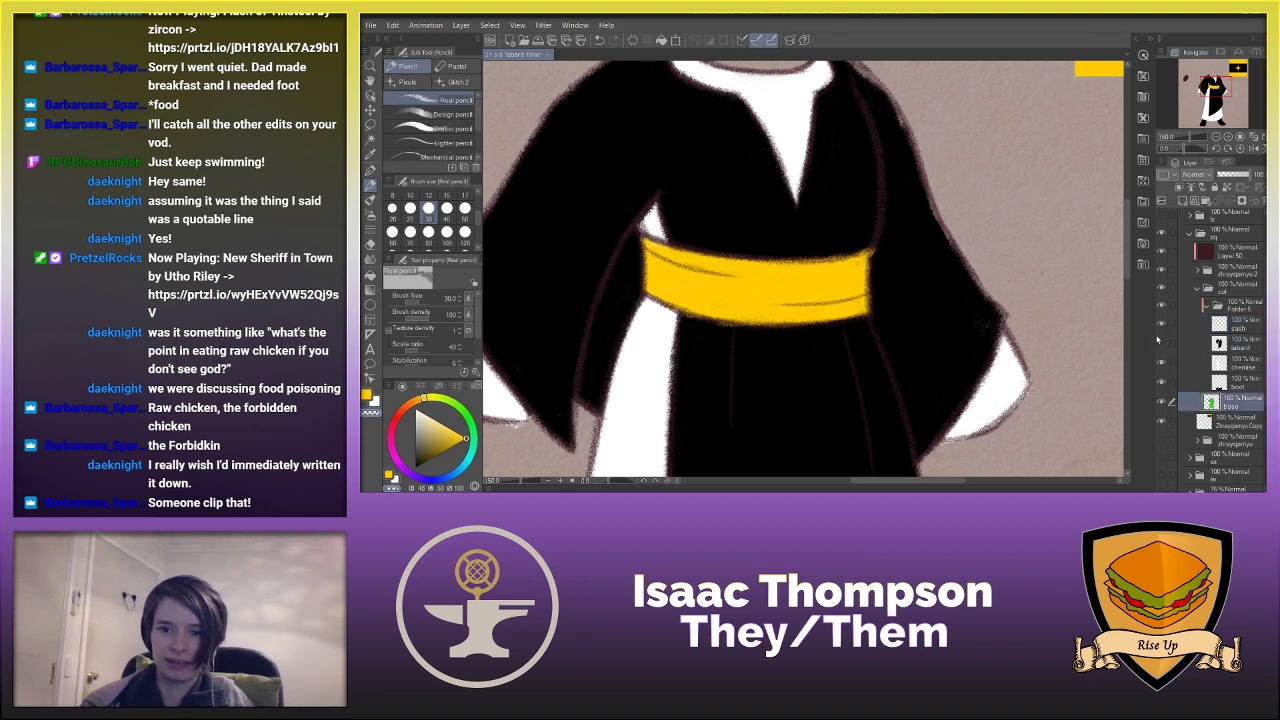
click(1161, 343)
alt+click(846, 200)
click(1162, 344)
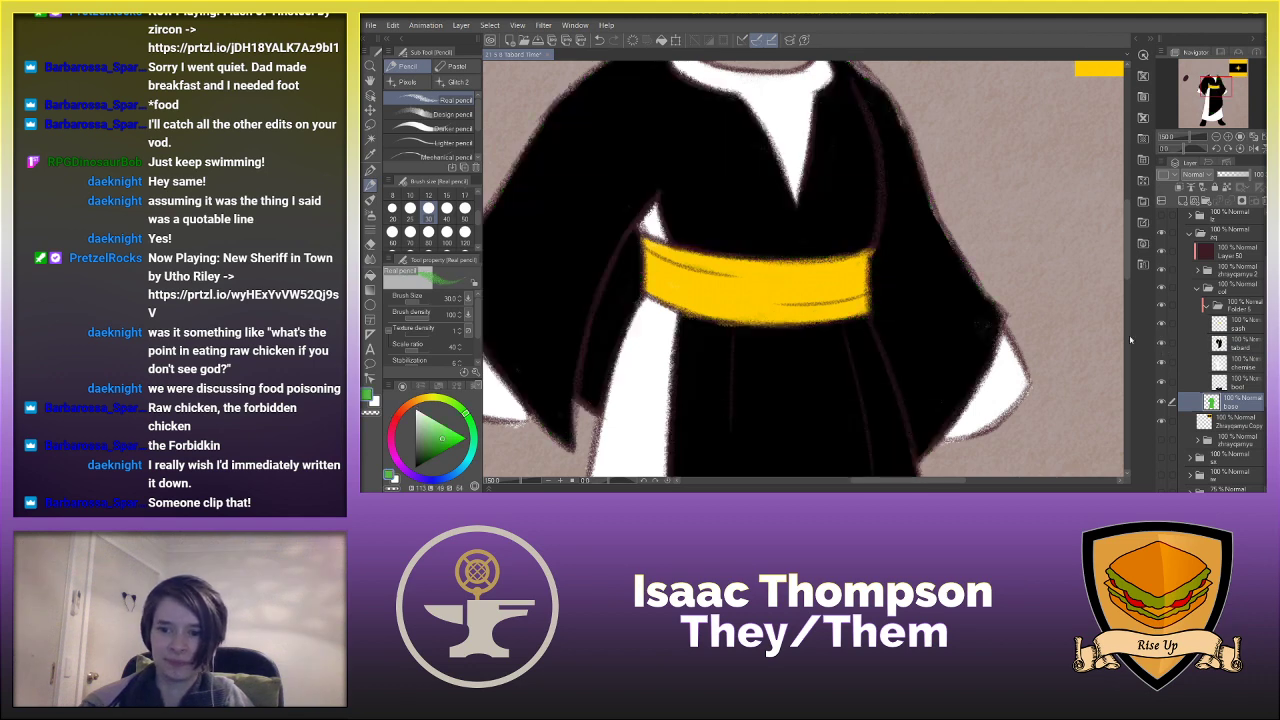
- Flip the canvas view horizontally and back to check the balance of the coloured outfit
drag(1127, 259, 1127, 251)
click(1253, 148)
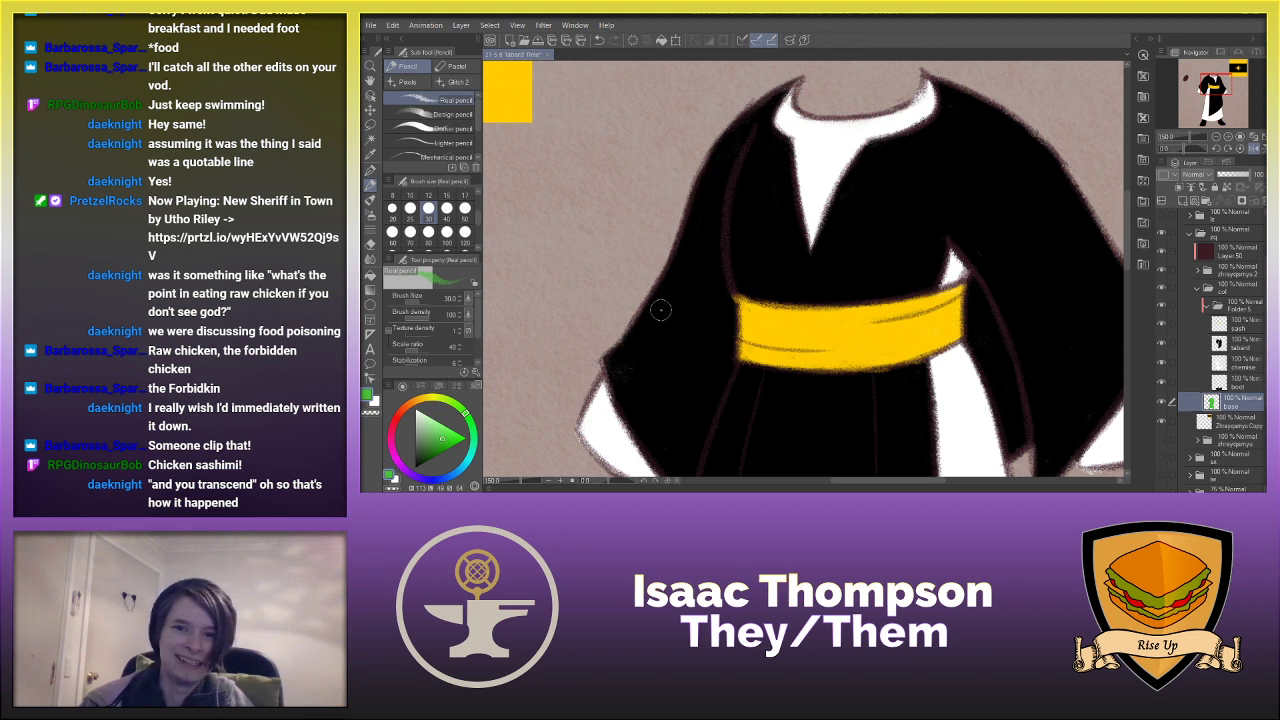
key(h)
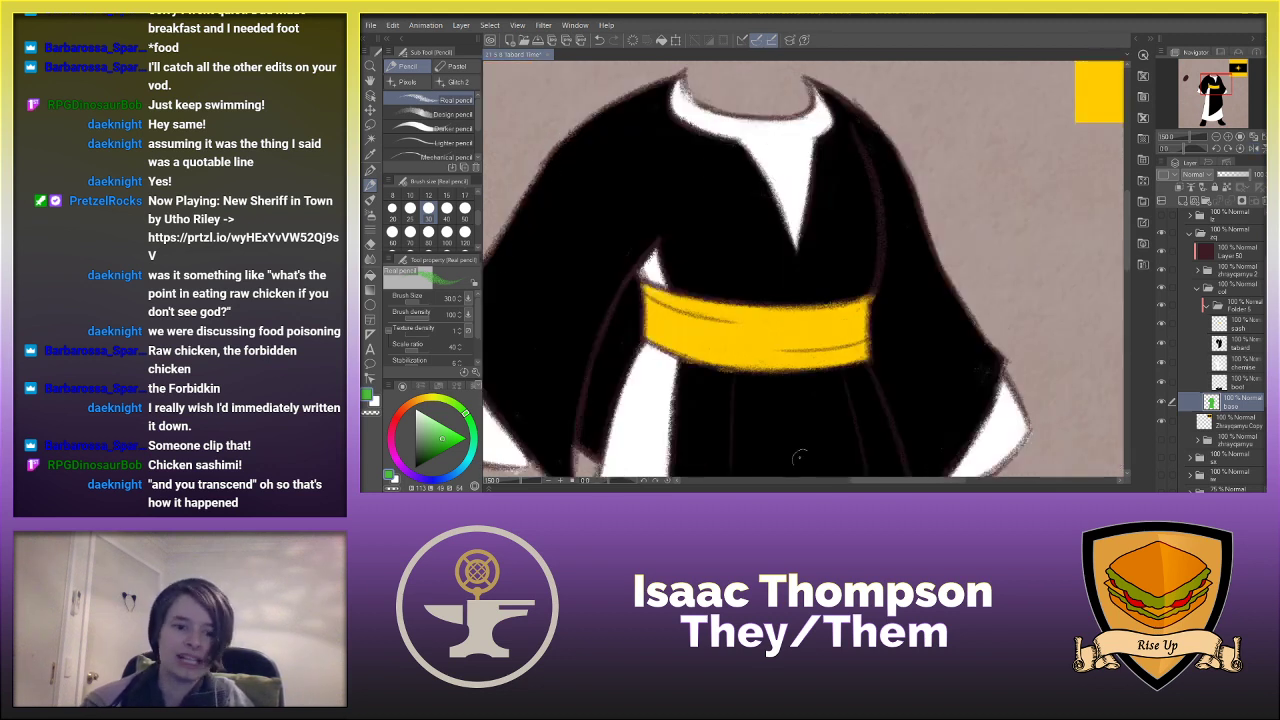
drag(908, 487, 880, 487)
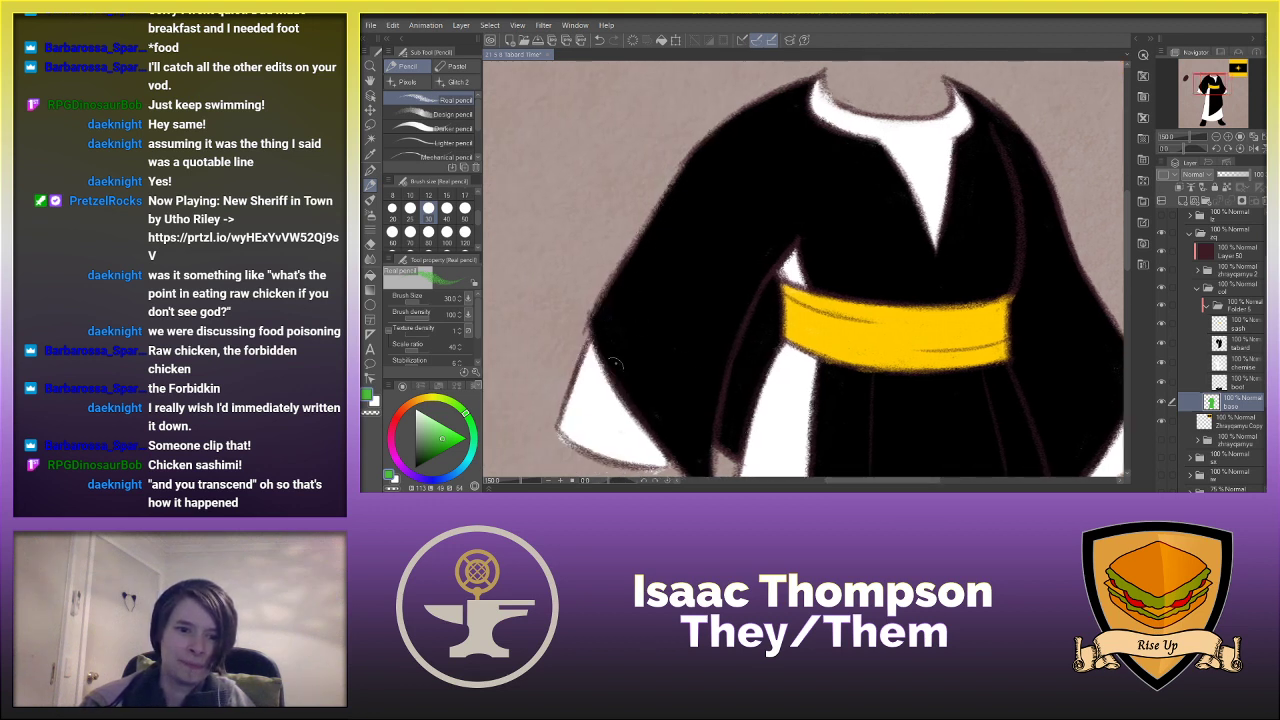
key(ctrl+0)
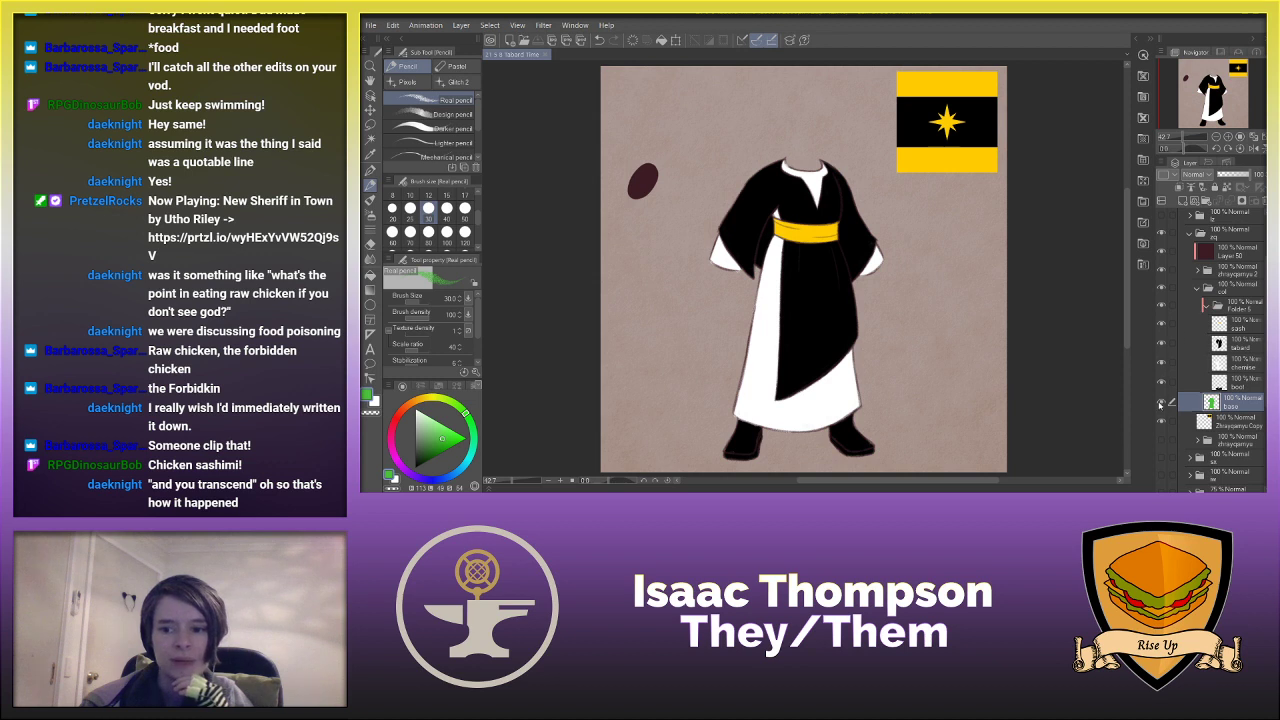
- Compare the outfit with the original colour sketch by briefly hiding the base layer and showing the zhrayqanyu folder
click(1160, 404)
click(1160, 440)
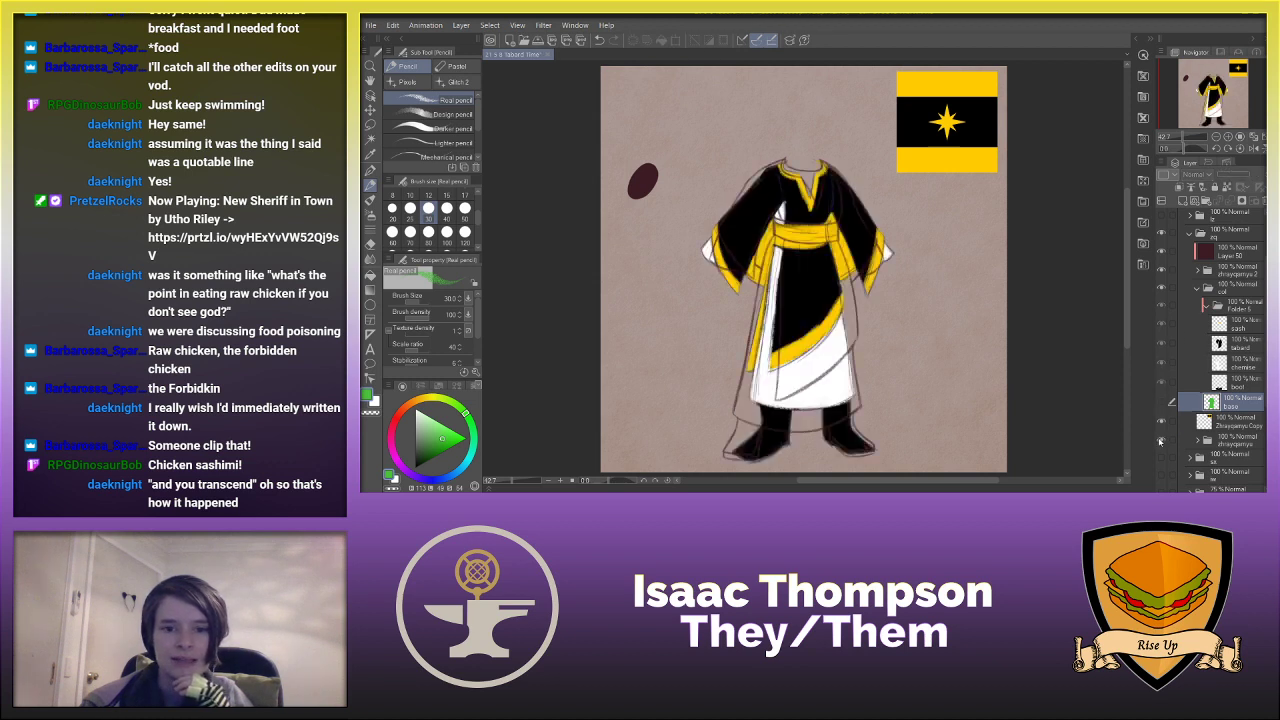
click(1161, 441)
click(1236, 340)
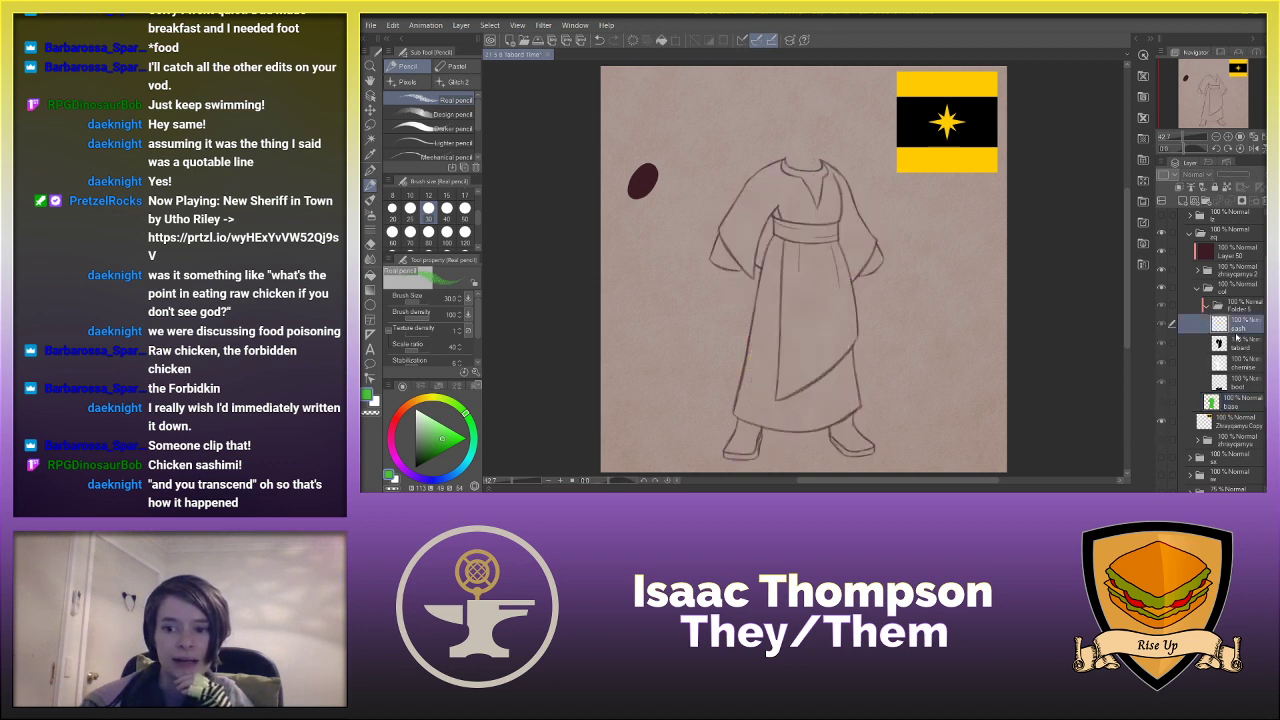
click(1162, 402)
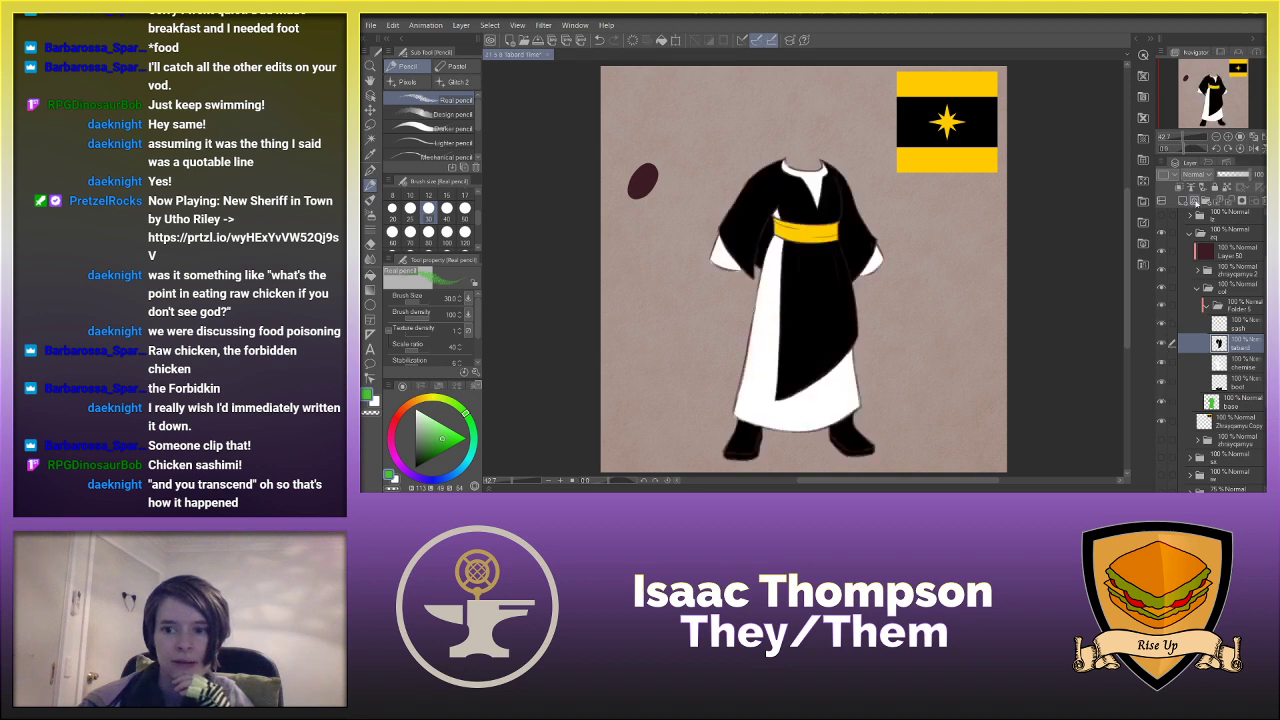
- Create a clipped folder above the tabard layer with a new raster layer inside it, and sample the flag's yellow
click(1205, 202)
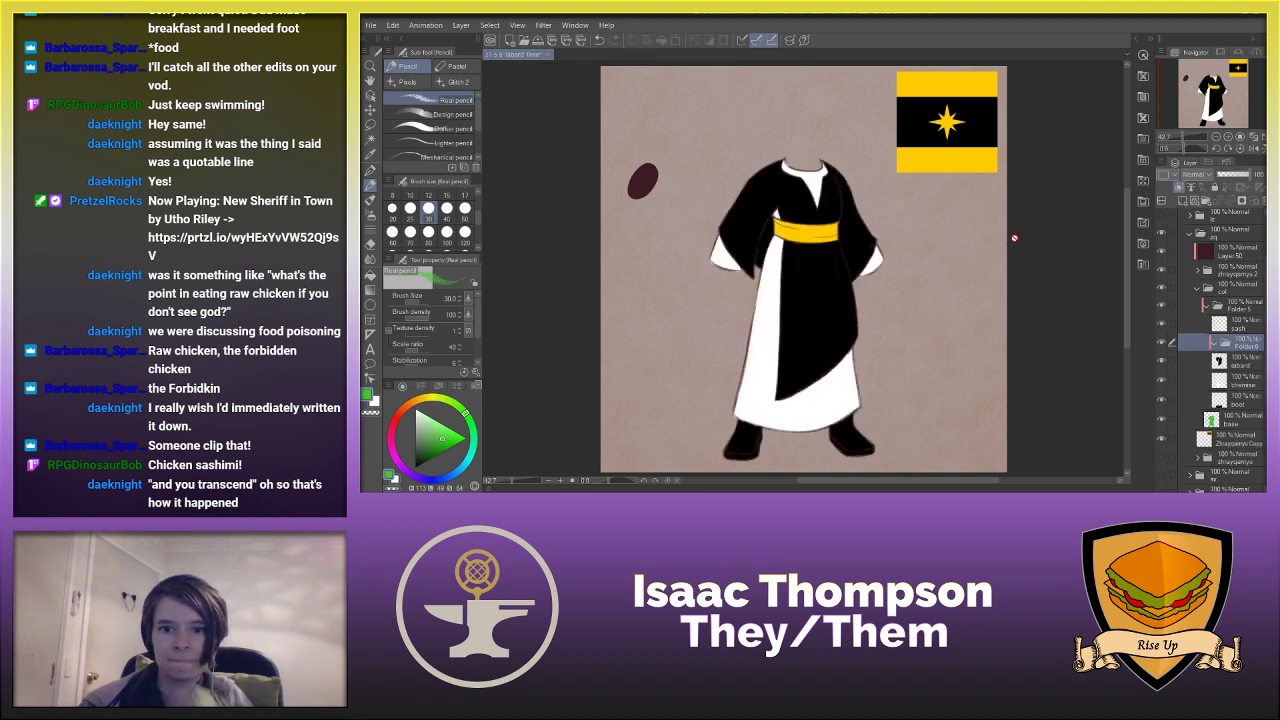
alt+click(925, 155)
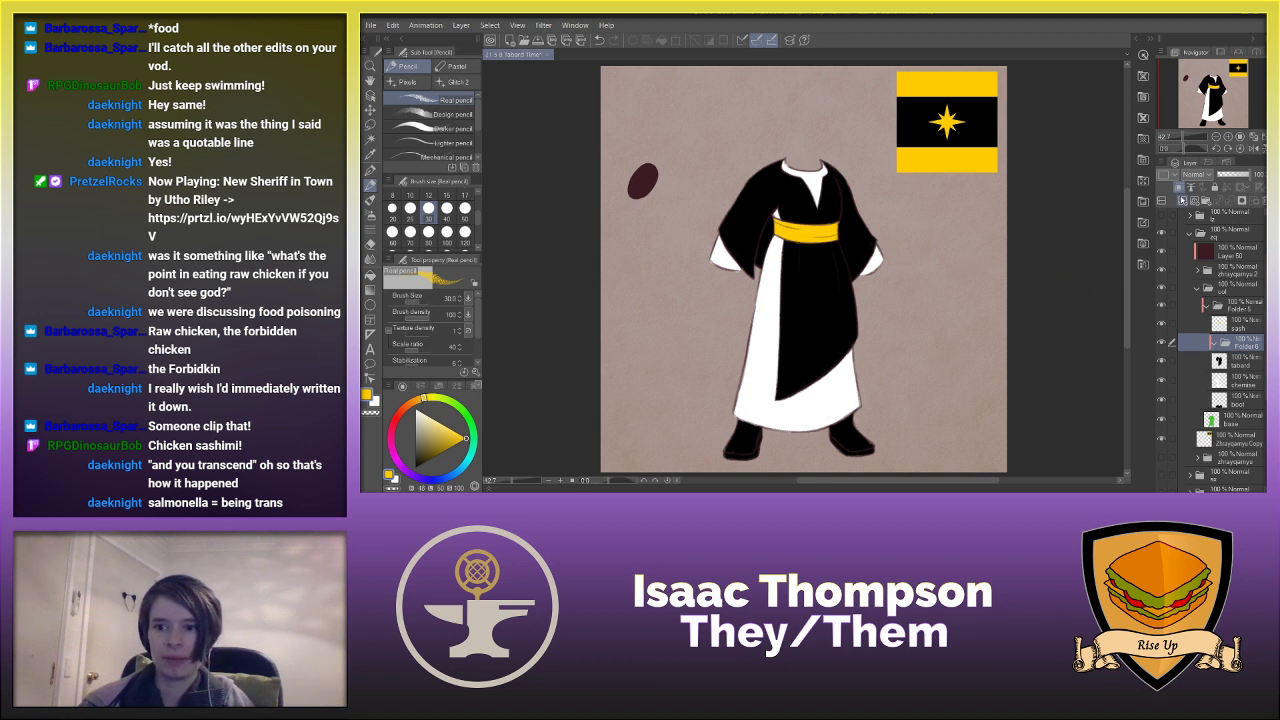
click(1183, 201)
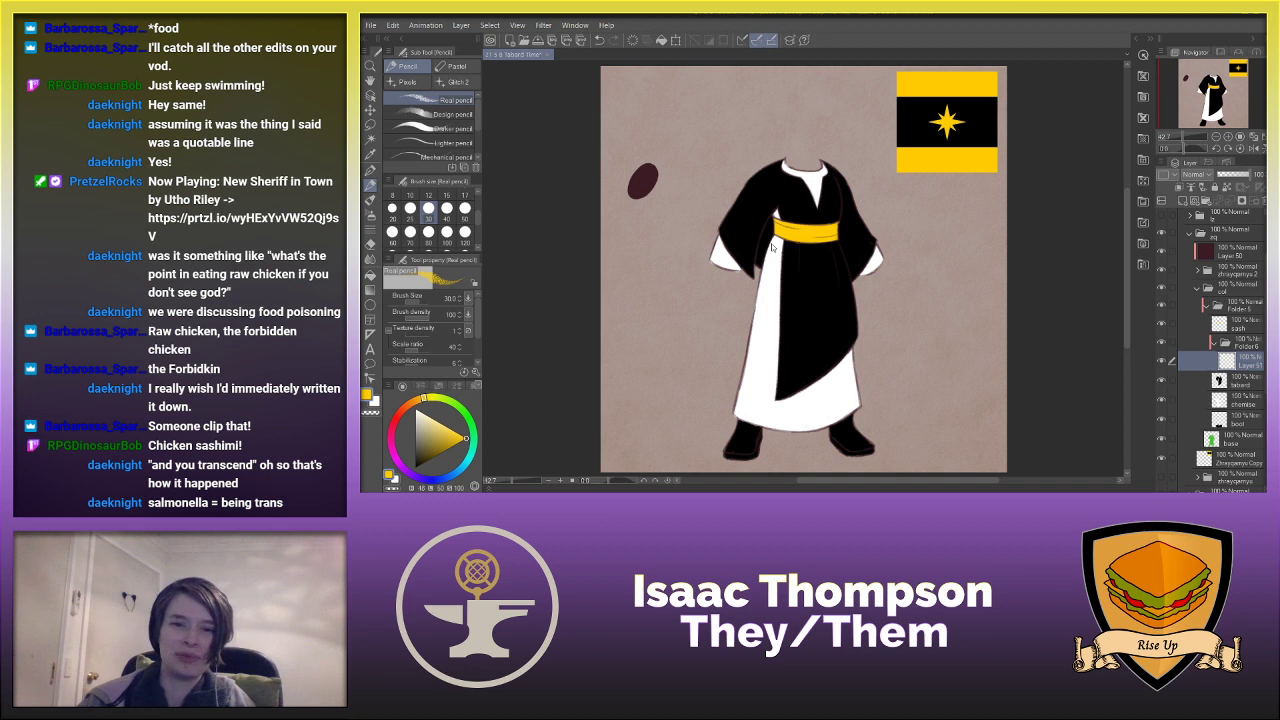
scroll(771, 243, up, 5)
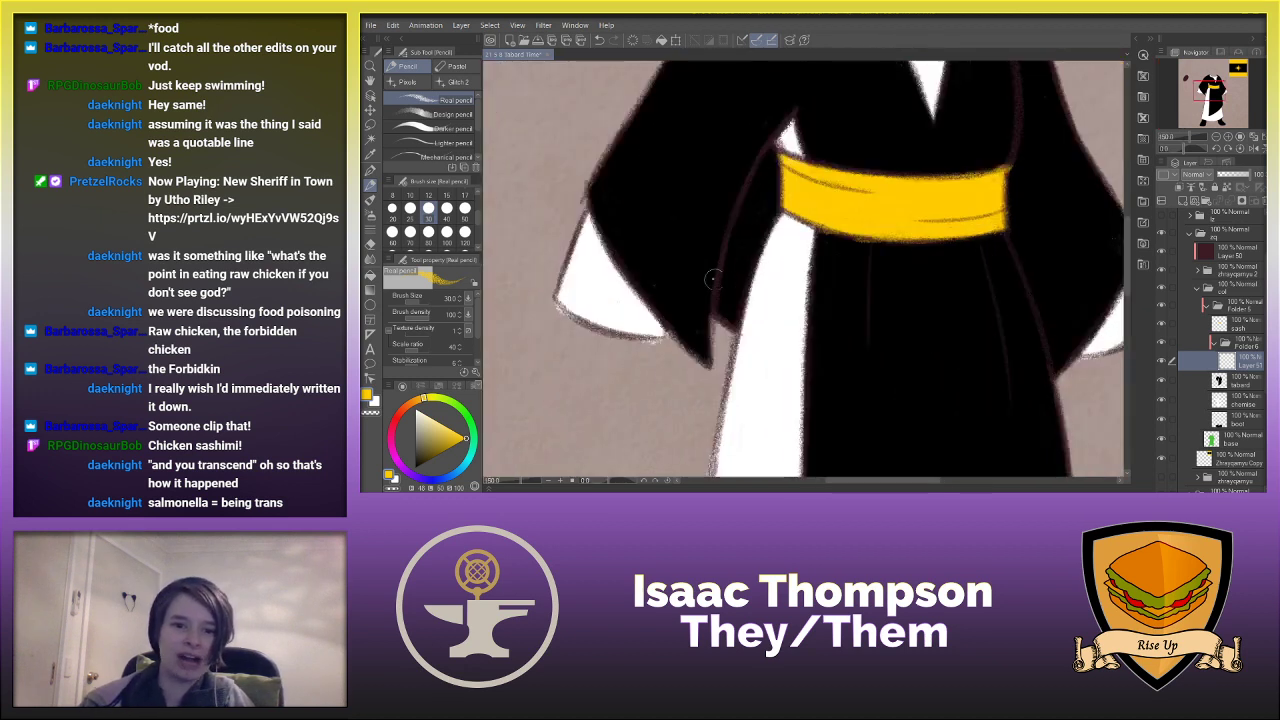
- Paint the strip hanging behind the waist sash yellow, and add a new raster layer named trim above it
mouse_move(713, 279)
mouse_down()
mouse_move(740, 320)
mouse_move(755, 250)
mouse_move(735, 300)
mouse_move(724, 284)
mouse_move(718, 305)
mouse_move(750, 240)
mouse_move(740, 225)
mouse_move(722, 303)
mouse_move(716, 270)
mouse_move(760, 195)
mouse_move(790, 185)
mouse_move(760, 195)
mouse_move(740, 228)
mouse_move(748, 190)
mouse_move(733, 270)
mouse_move(752, 186)
mouse_move(782, 145)
mouse_move(750, 200)
mouse_up()
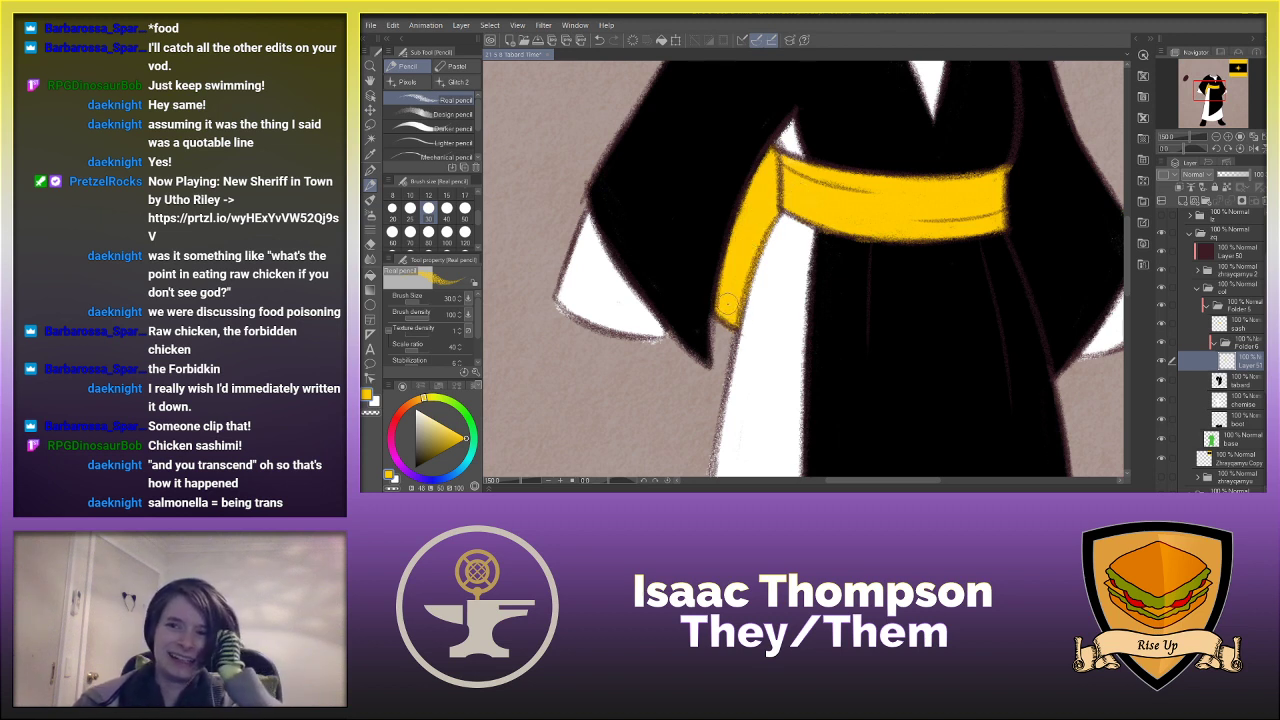
scroll(718, 300, down, 5)
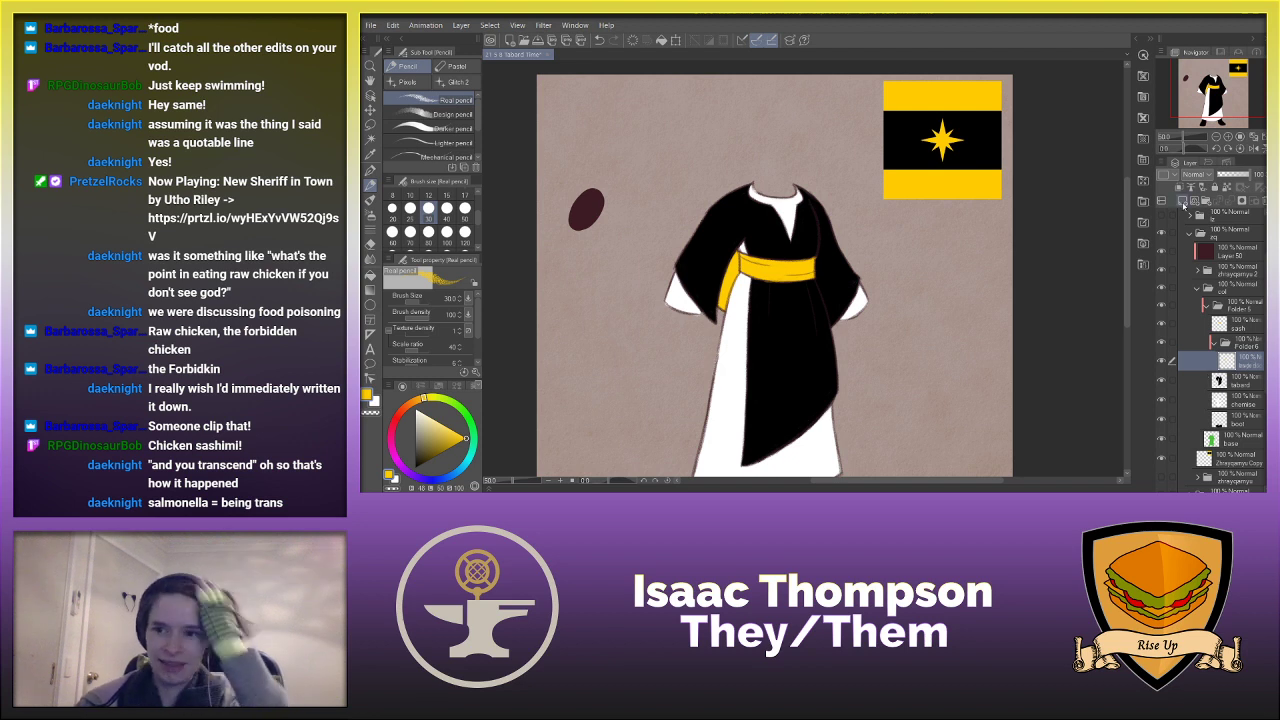
click(1181, 201)
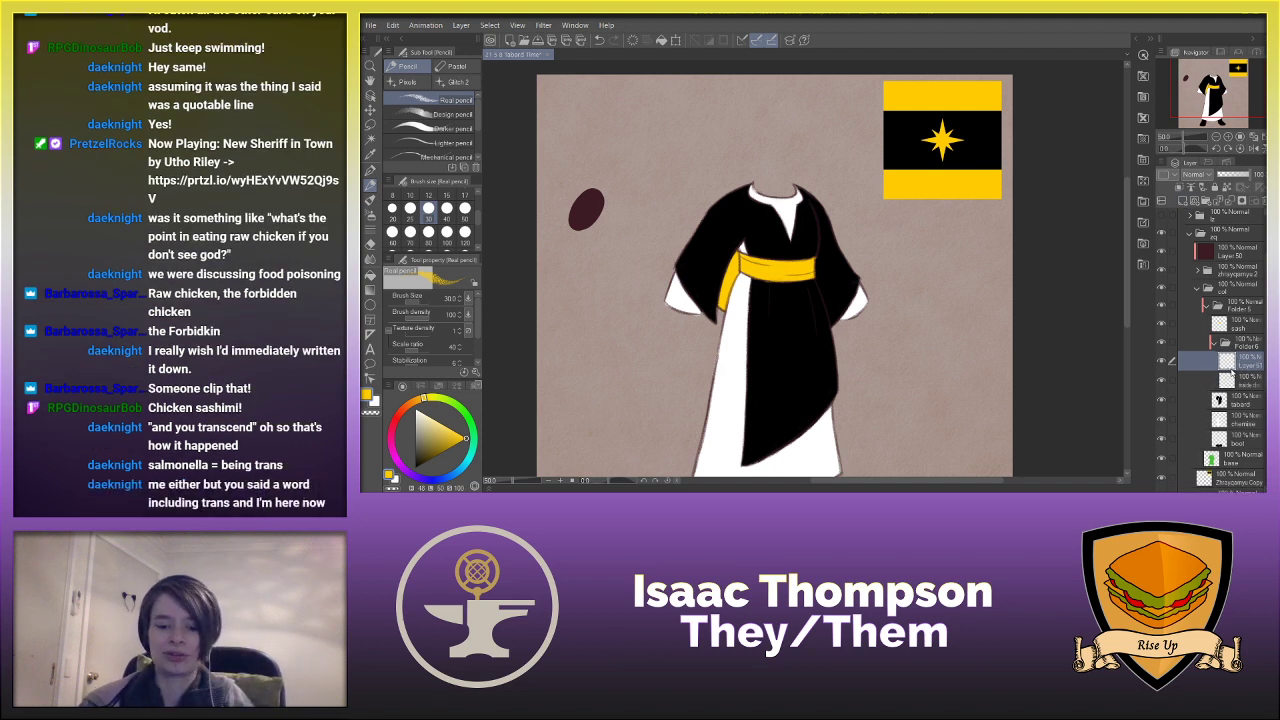
text(trim)
key(Return)
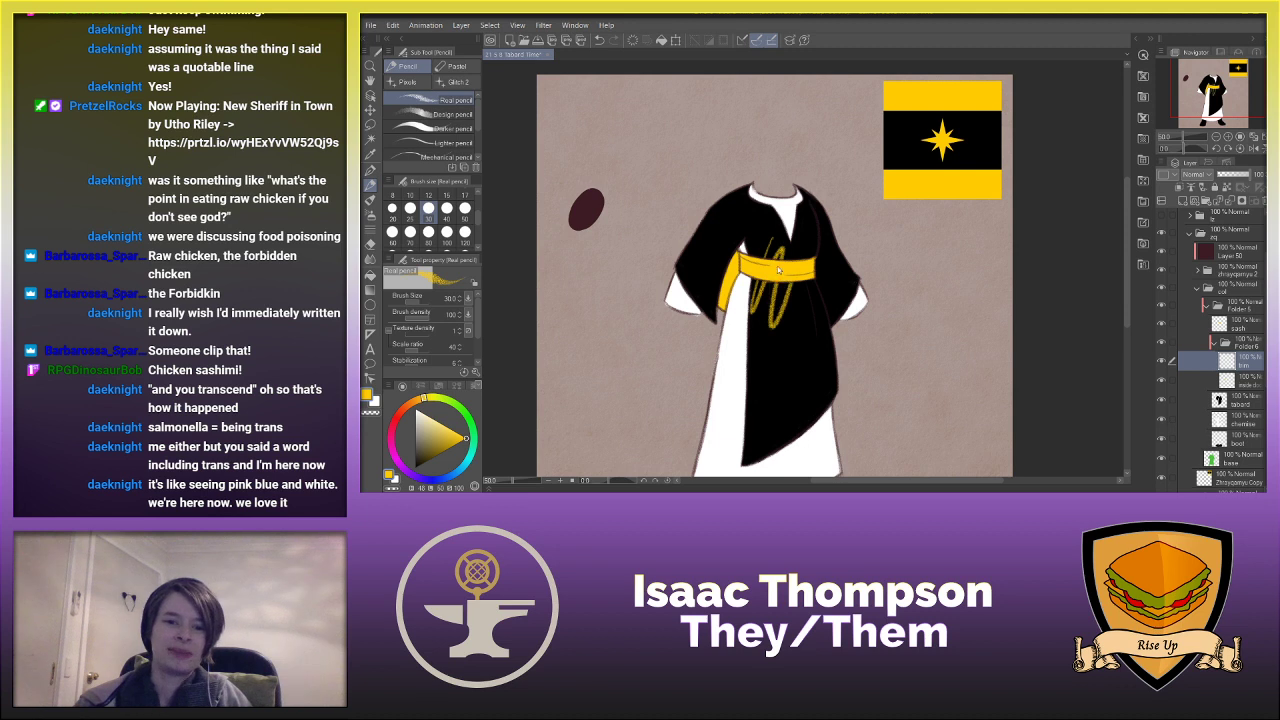
- Paint a yellow trim band along both sides of the tabard's curved collar on the trim layer
scroll(772, 220, up, 1)
scroll(772, 220, up, 2)
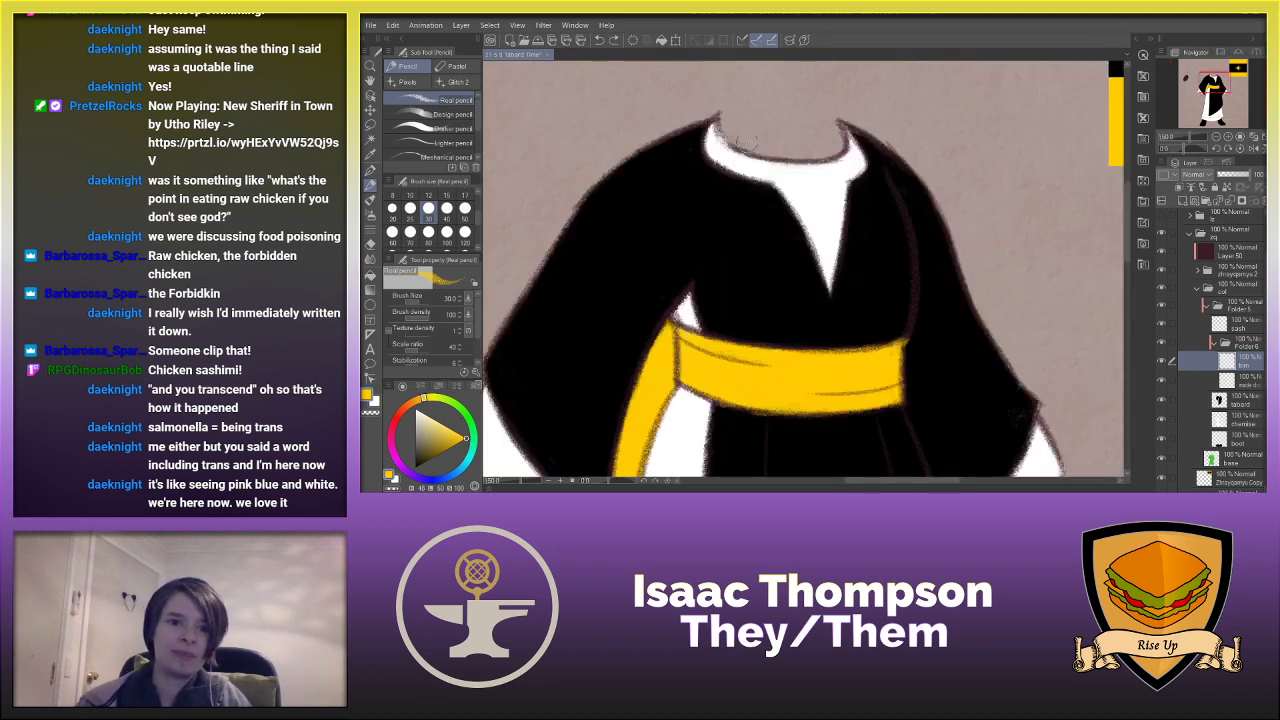
mouse_move(718, 113)
mouse_down()
mouse_move(700, 160)
mouse_move(712, 130)
mouse_move(730, 165)
mouse_move(695, 140)
mouse_move(735, 180)
mouse_move(757, 185)
mouse_move(700, 150)
mouse_move(760, 188)
mouse_move(725, 172)
mouse_move(787, 188)
mouse_up()
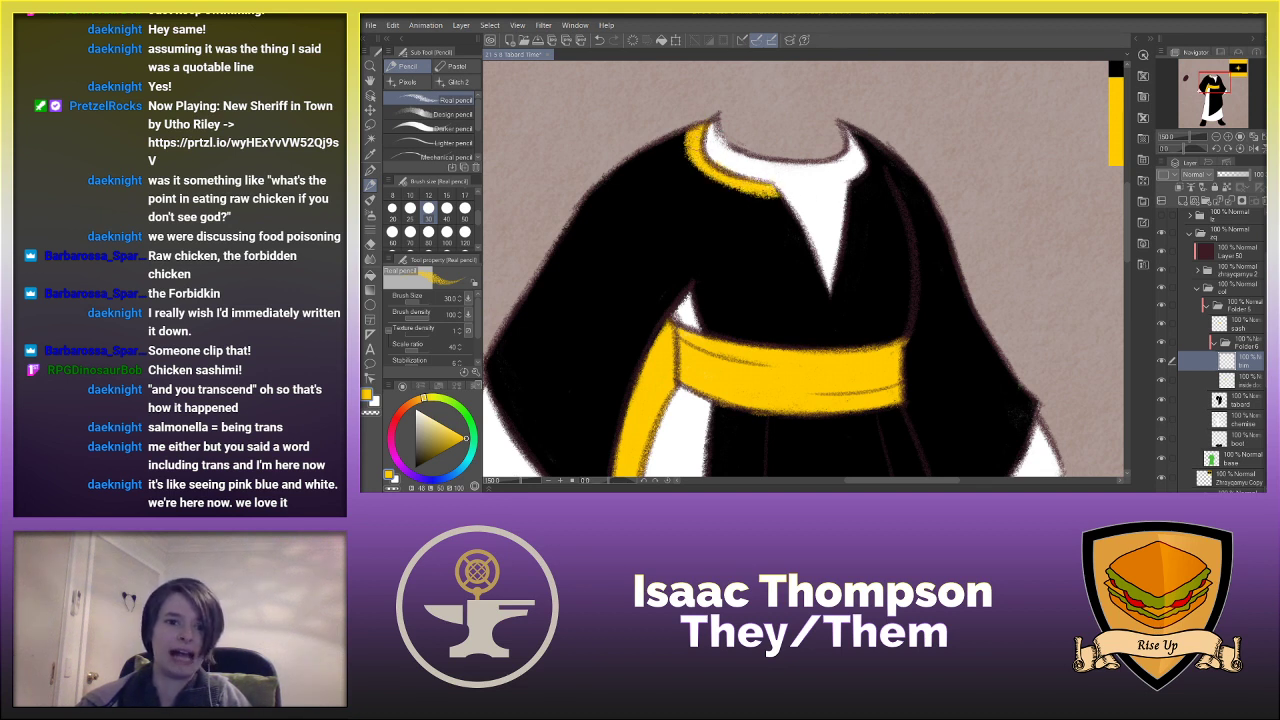
drag(696, 156, 734, 186)
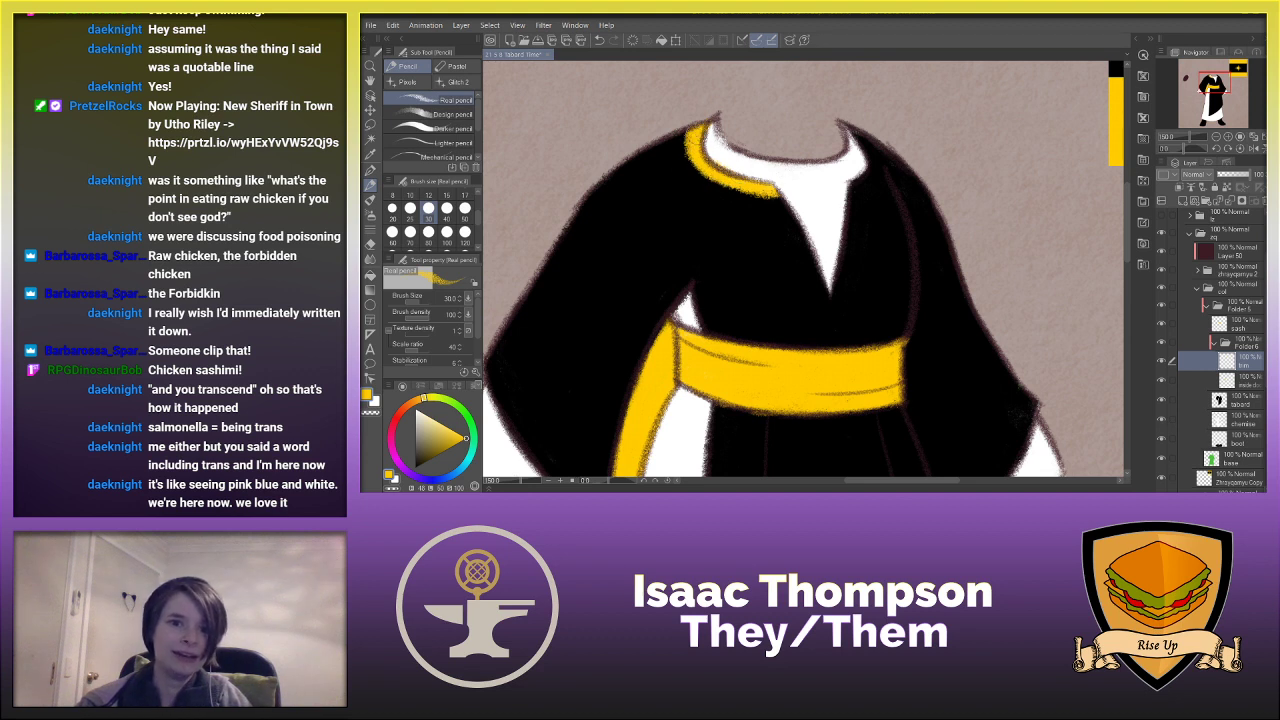
mouse_move(858, 196)
mouse_down()
mouse_move(866, 162)
mouse_move(866, 180)
mouse_up()
mouse_move(845, 126)
mouse_down()
mouse_move(850, 190)
mouse_move(877, 158)
mouse_move(853, 126)
mouse_move(868, 178)
mouse_move(855, 188)
mouse_move(877, 156)
mouse_up()
key(h)
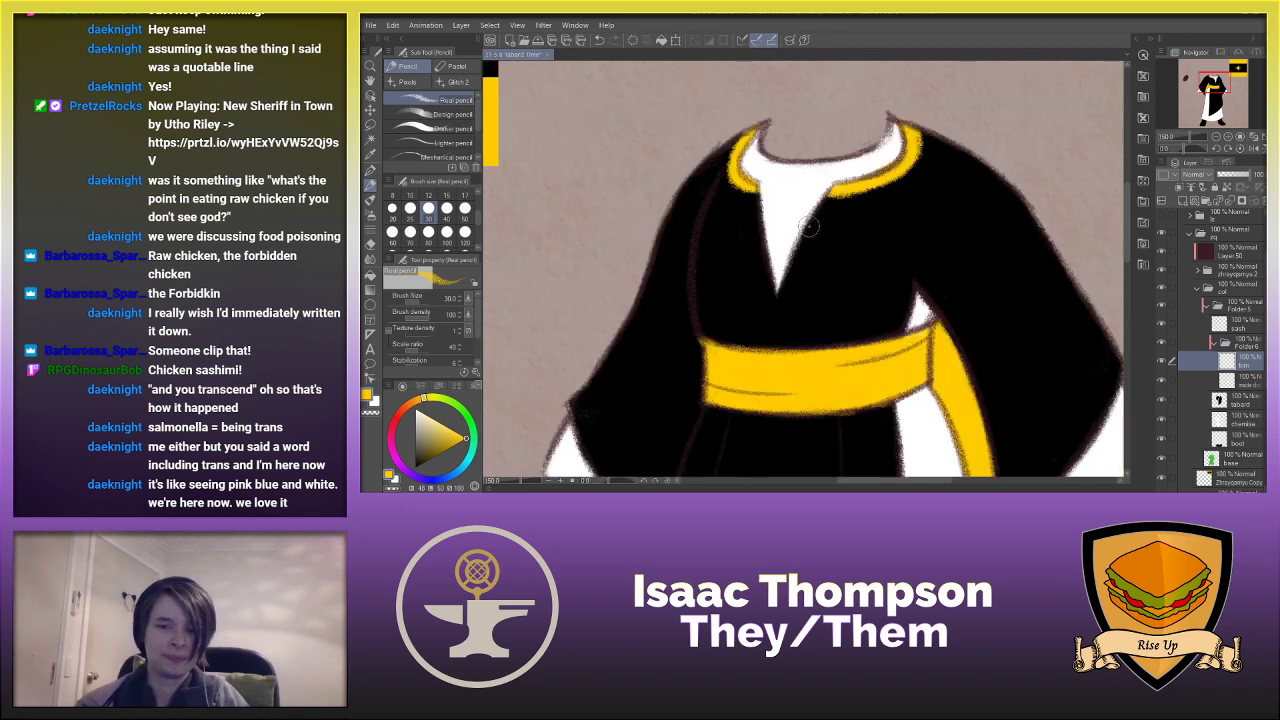
- Continue the yellow trim down both edges of the V-neck to its point, and view the whole outfit unflipped
drag(828, 190, 796, 256)
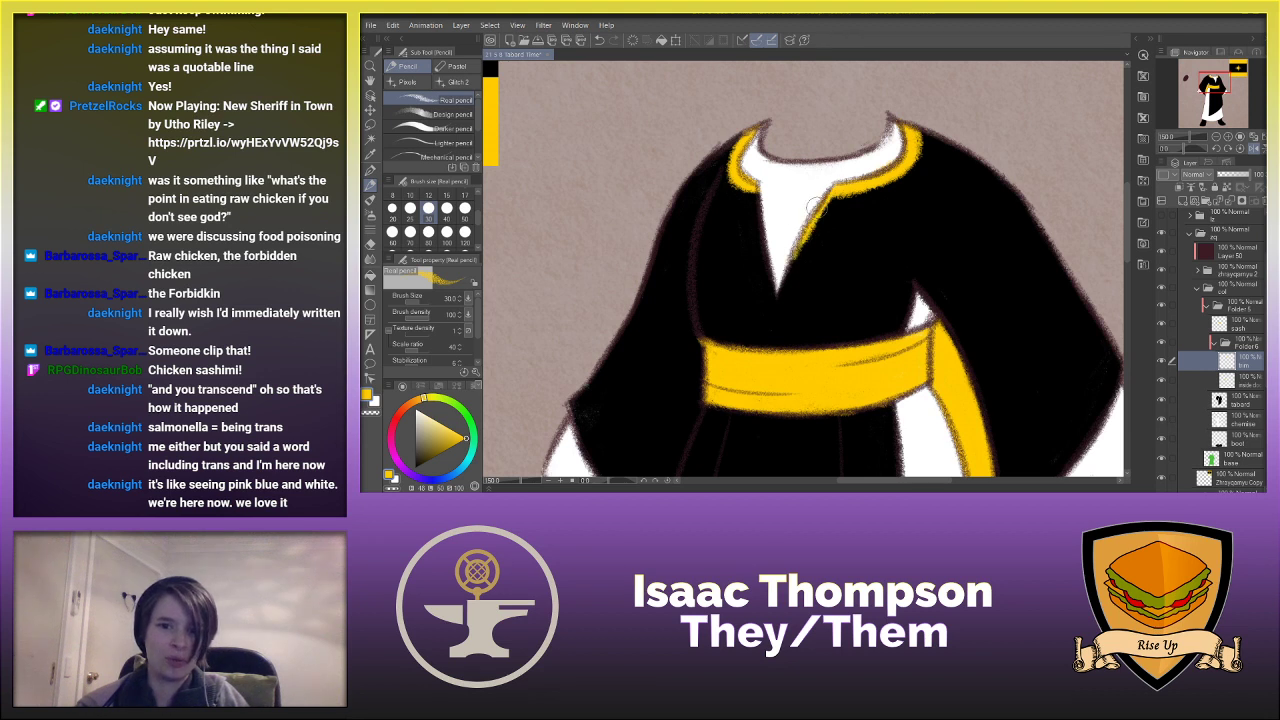
mouse_move(816, 207)
mouse_down()
mouse_move(797, 255)
mouse_move(839, 183)
mouse_move(778, 305)
mouse_up()
drag(795, 262, 775, 334)
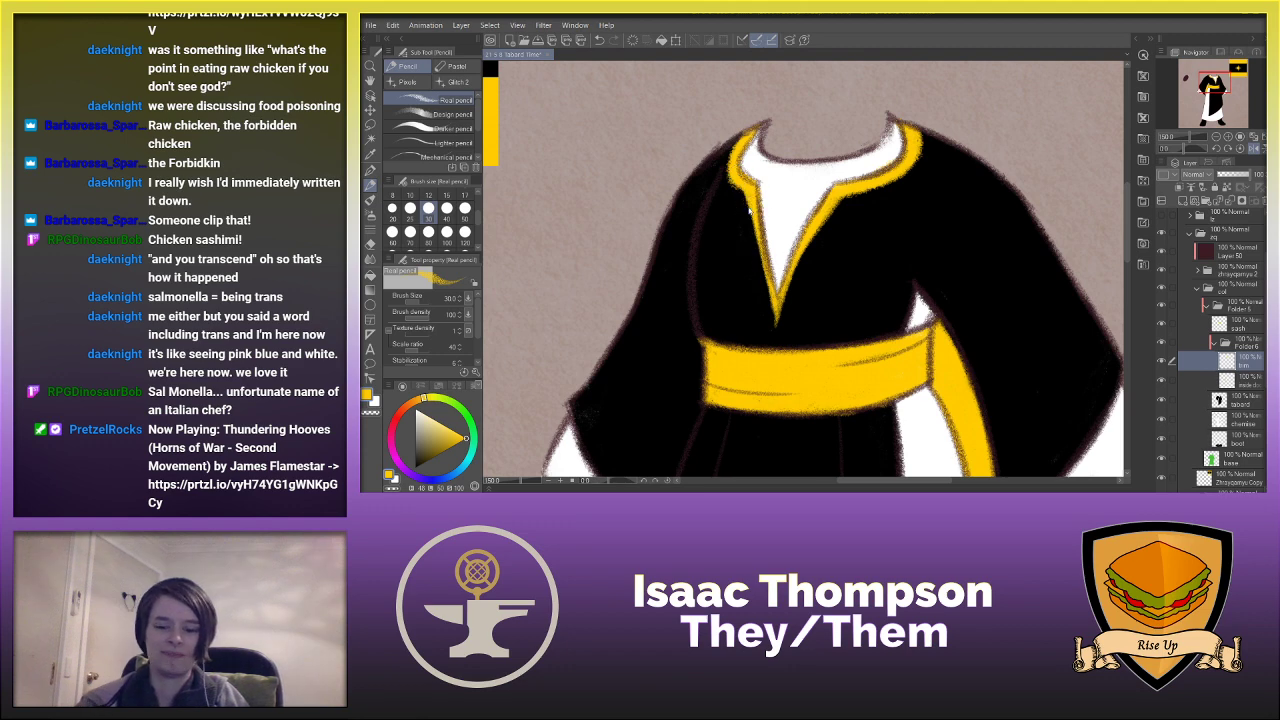
key(ctrl+0)
key(h)
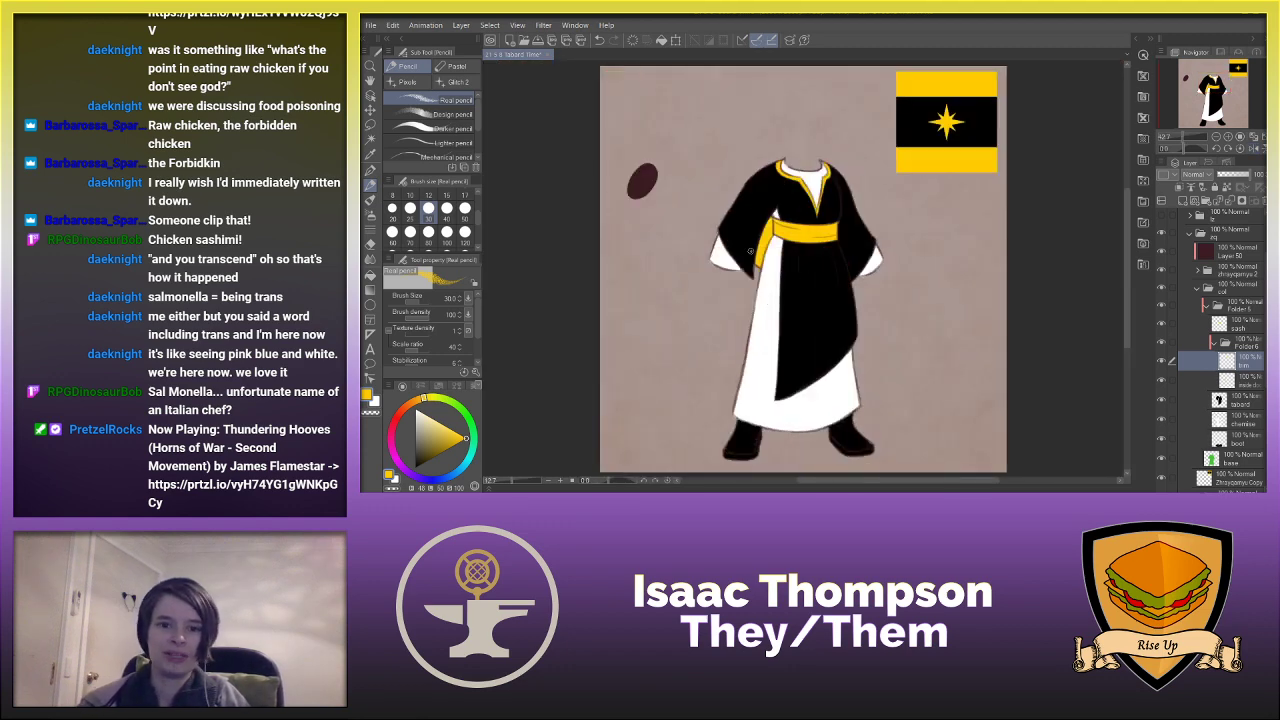
- Paint yellow trim along the cuff edge of the tabard sleeve beside the hanging yellow strip, using a flipped view
scroll(750, 251, up, 5)
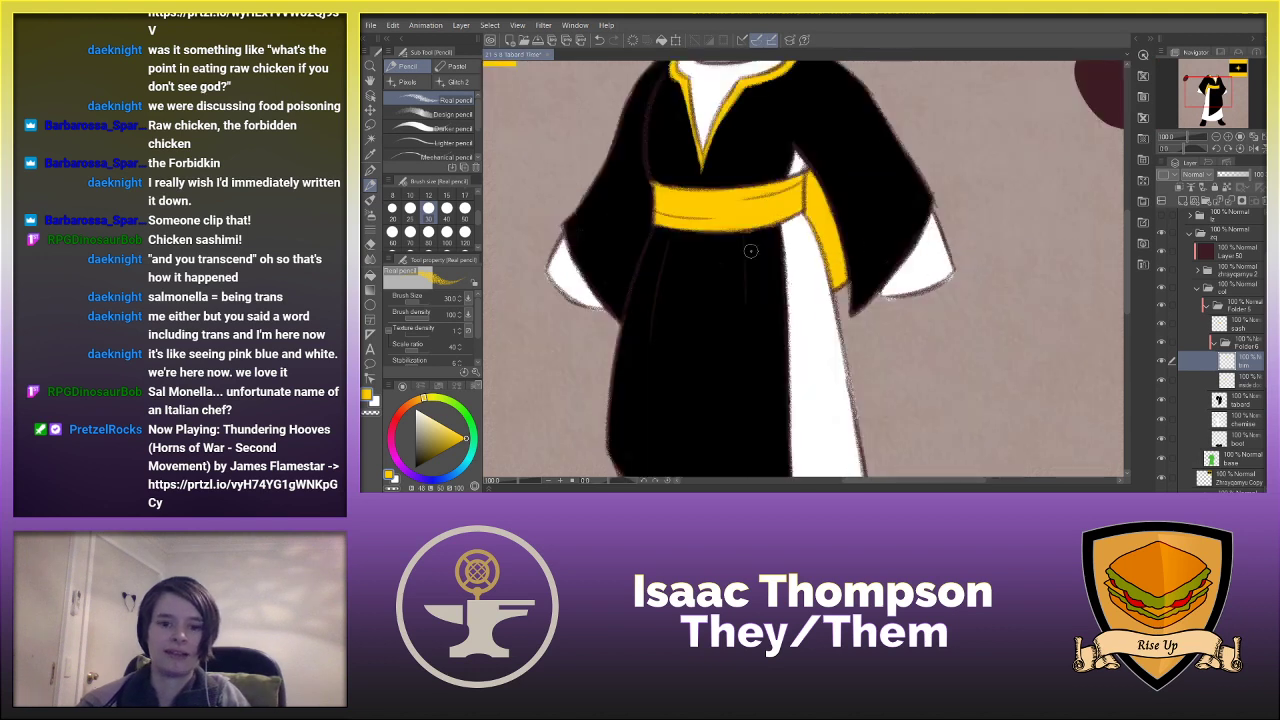
drag(852, 315, 909, 244)
mouse_move(909, 244)
mouse_down()
mouse_move(852, 312)
mouse_move(926, 225)
mouse_move(933, 197)
mouse_move(906, 266)
mouse_up()
key(ctrl+z)
mouse_move(934, 192)
mouse_down()
mouse_move(900, 265)
mouse_move(852, 313)
mouse_up()
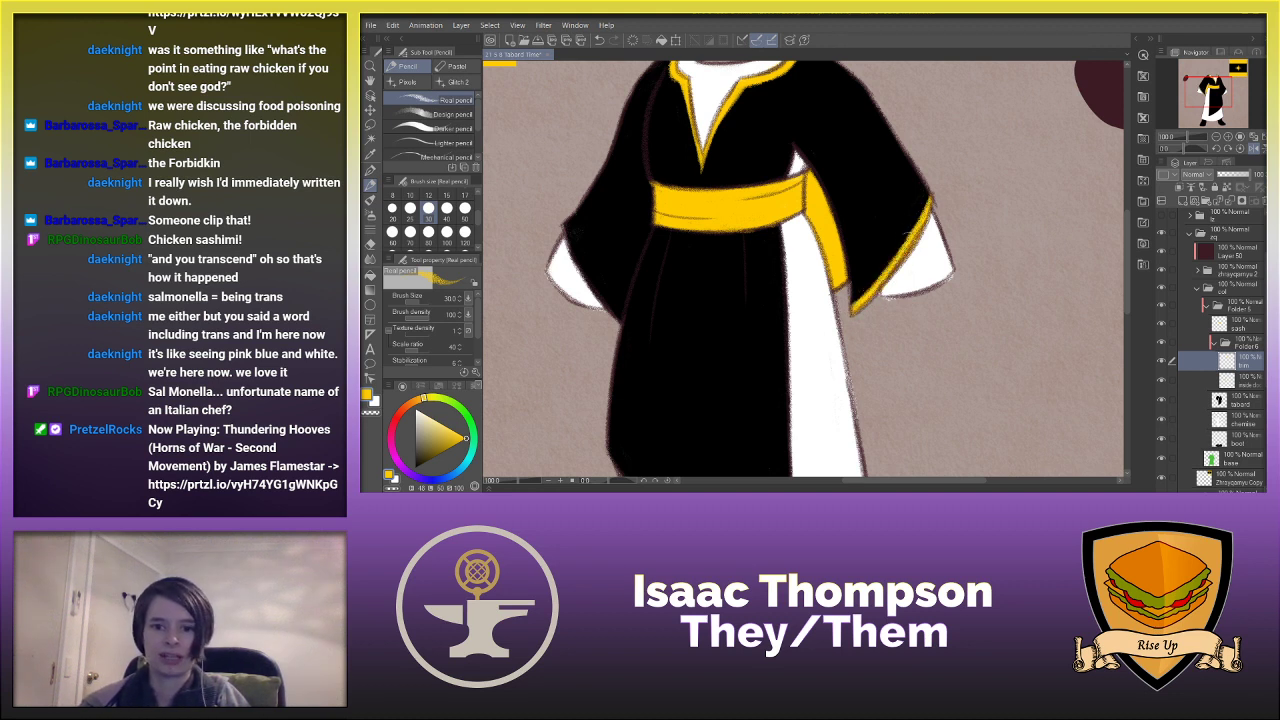
key(ctrl+z)
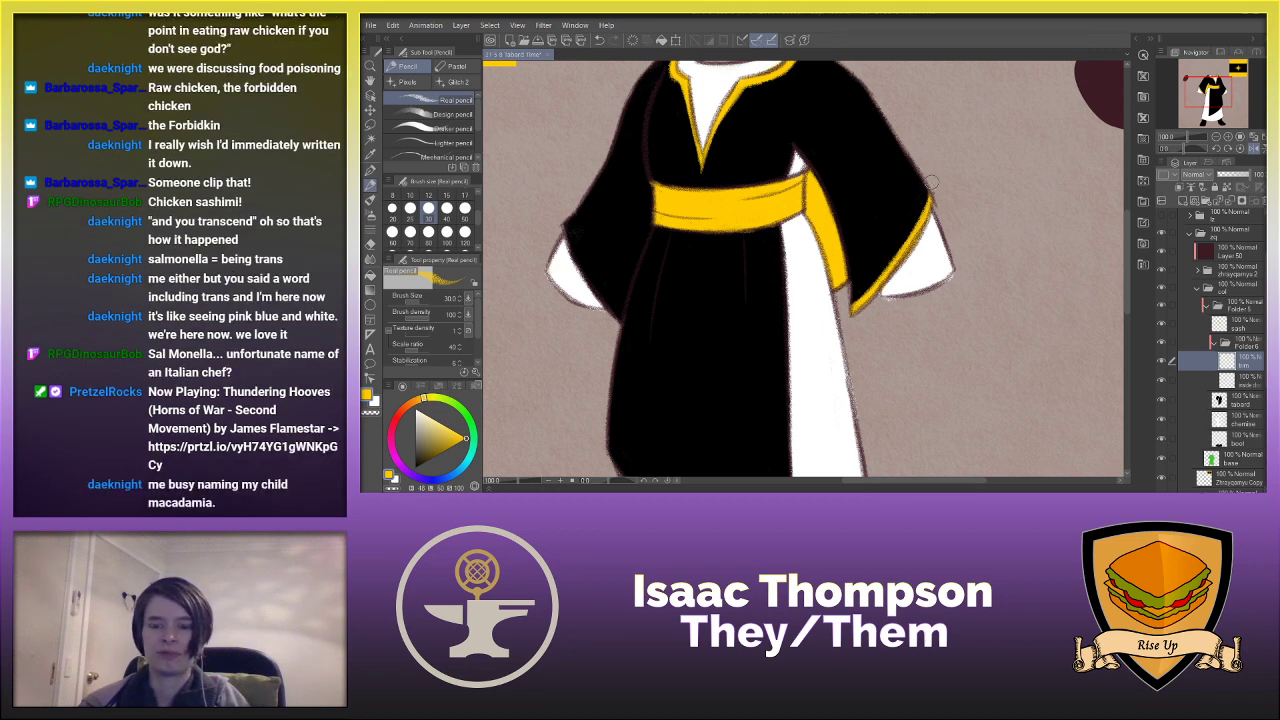
key(h)
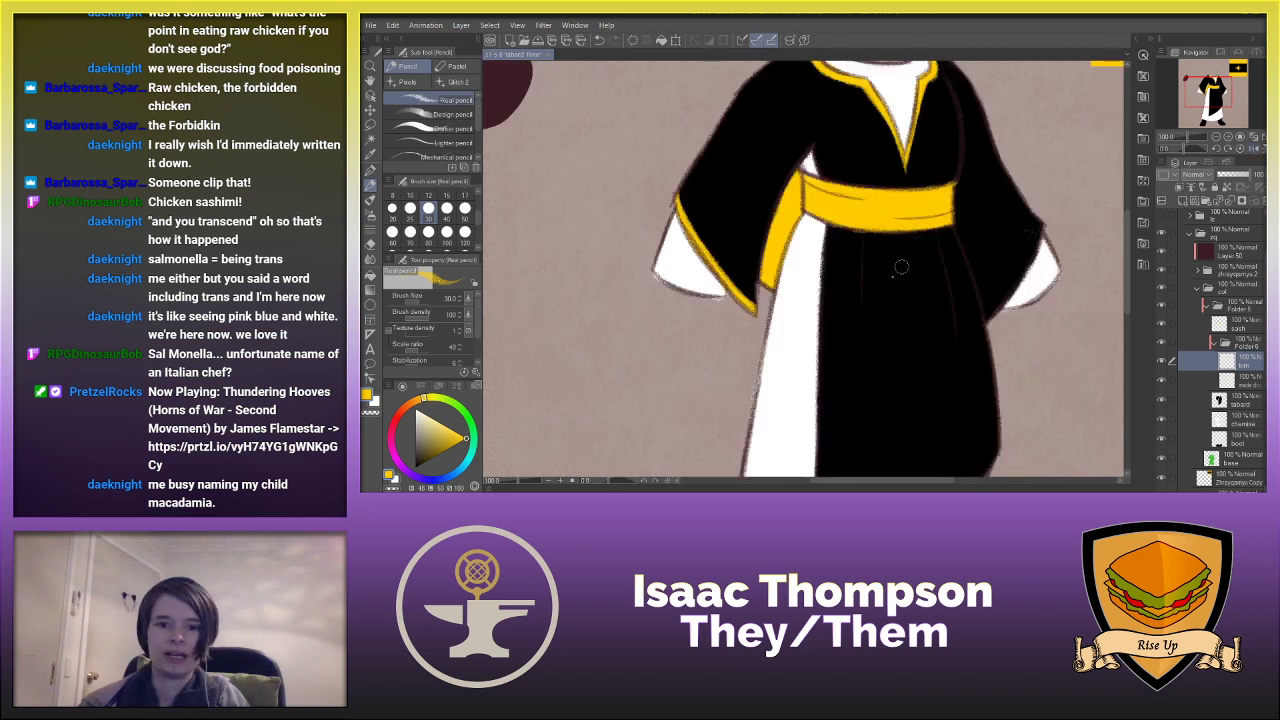
- Paint matching yellow trim along the cuff edge of the opposite tabard sleeve, from its outer corner to its lower tip
drag(839, 483, 871, 483)
mouse_move(837, 324)
mouse_down()
mouse_move(898, 246)
mouse_move(884, 243)
mouse_move(860, 298)
mouse_up()
key(ctrl+z)
key(ctrl+z)
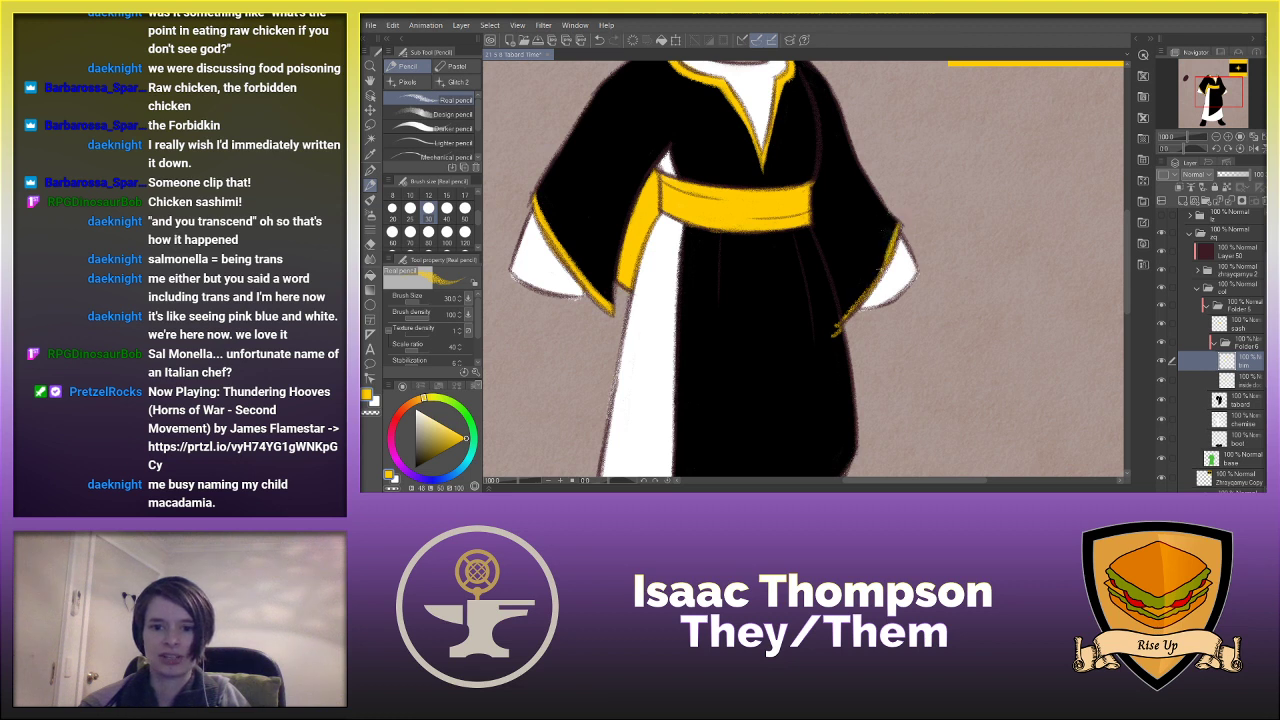
drag(898, 224, 851, 305)
key(ctrl+z)
drag(887, 260, 837, 321)
key(ctrl+z)
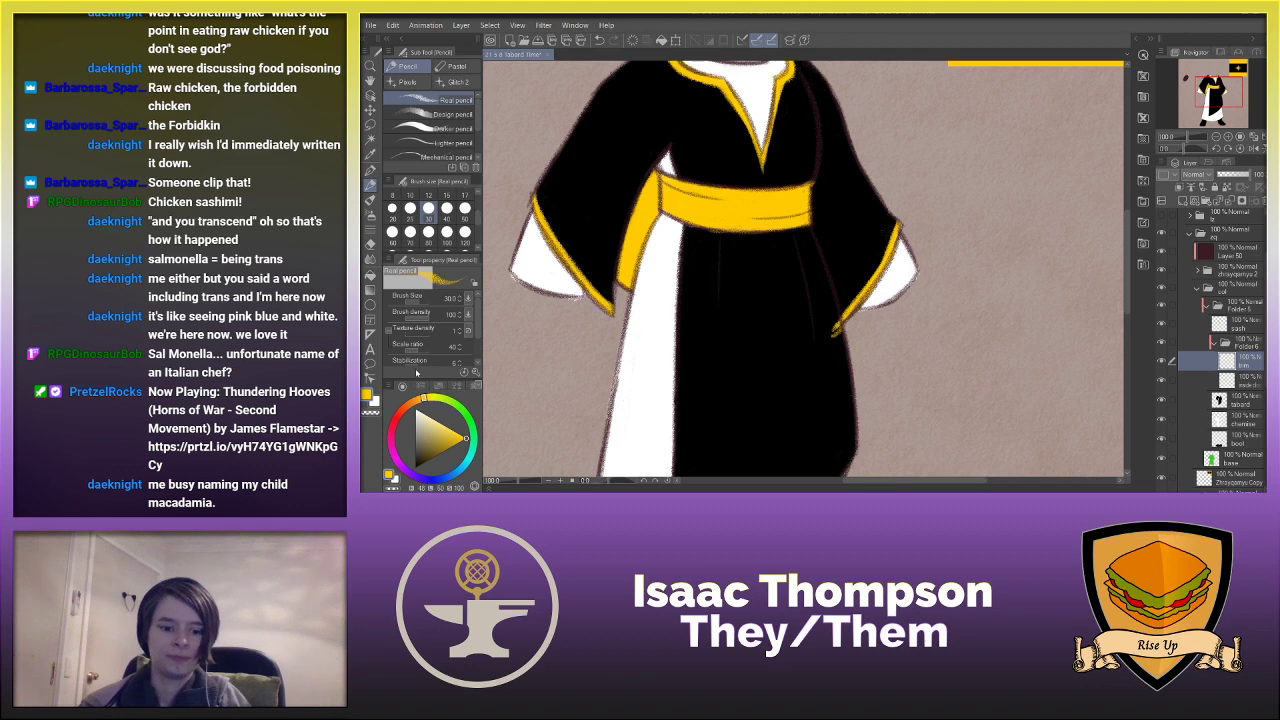
- Erase the excess yellow beyond the lower tip of that sleeve's trim with the transparent colour, and return to yellow
key(h)
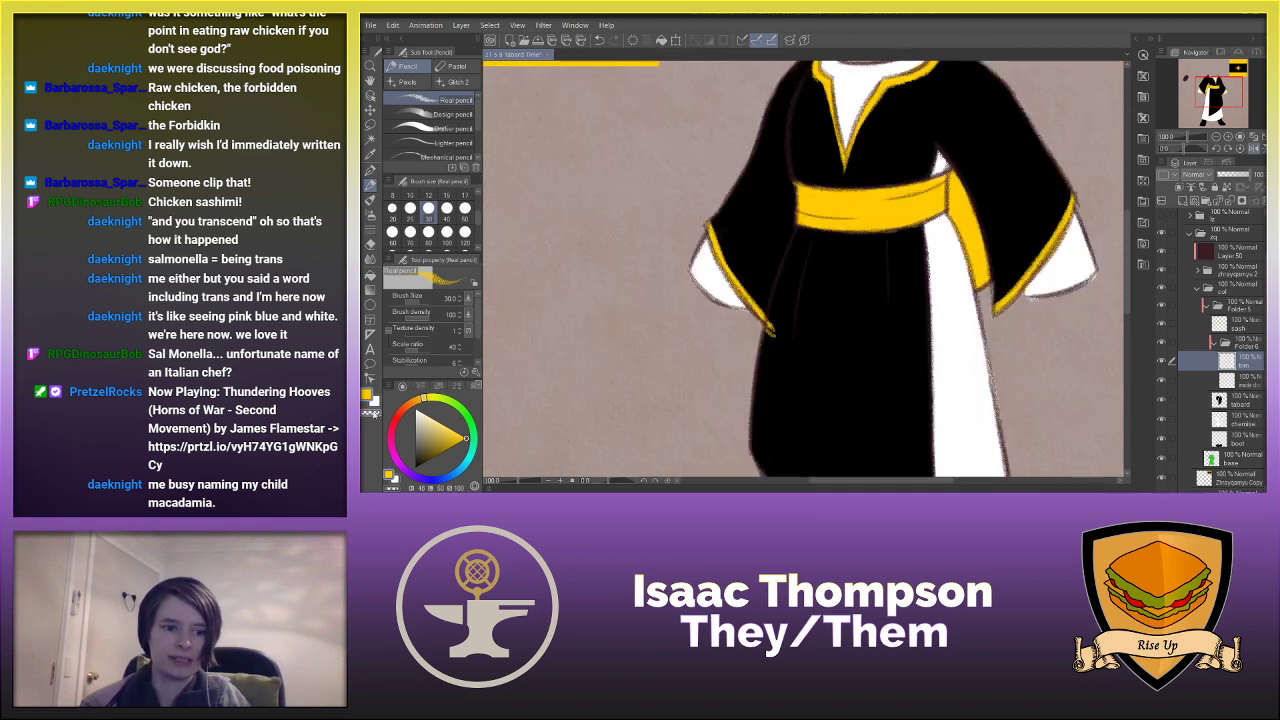
click(371, 412)
drag(774, 306, 775, 341)
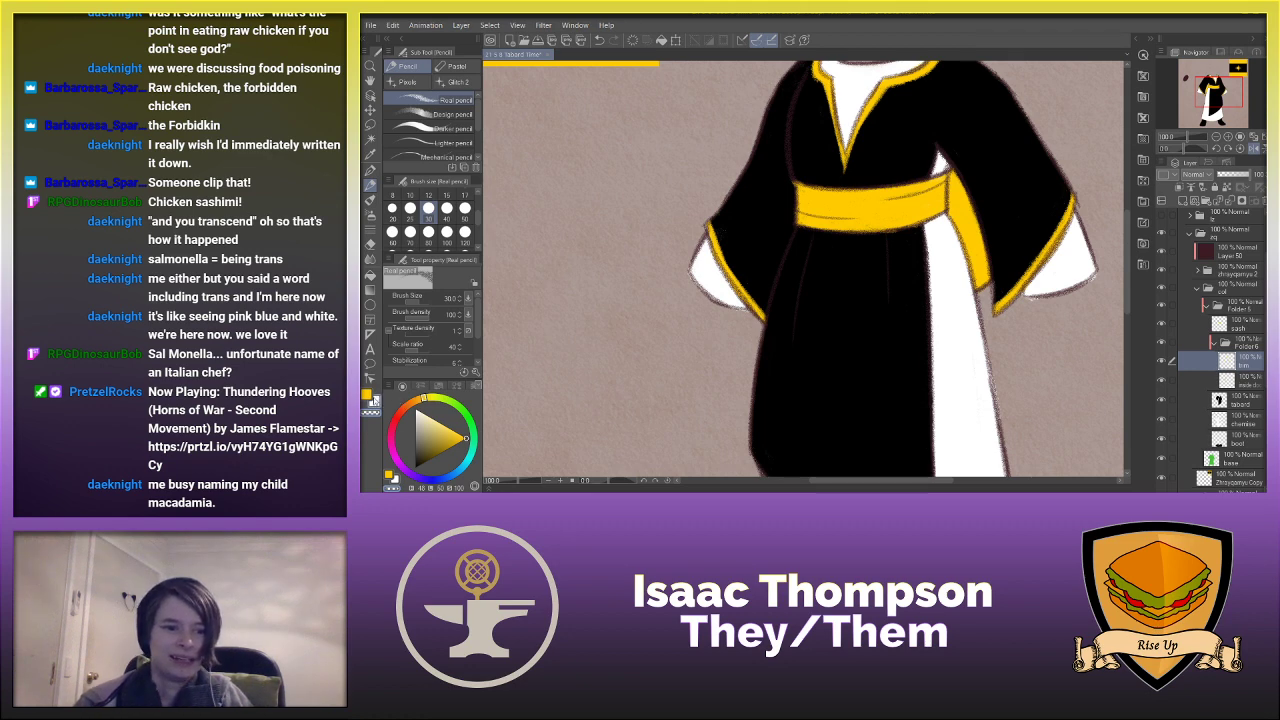
key(c)
- Paint a yellow trim band along the tabard's slanted bottom hem, from the pointed front corner up to the side edge
drag(1128, 264, 1125, 322)
key(h)
drag(663, 368, 753, 329)
key(ctrl+z)
key(ctrl+z)
key(ctrl+z)
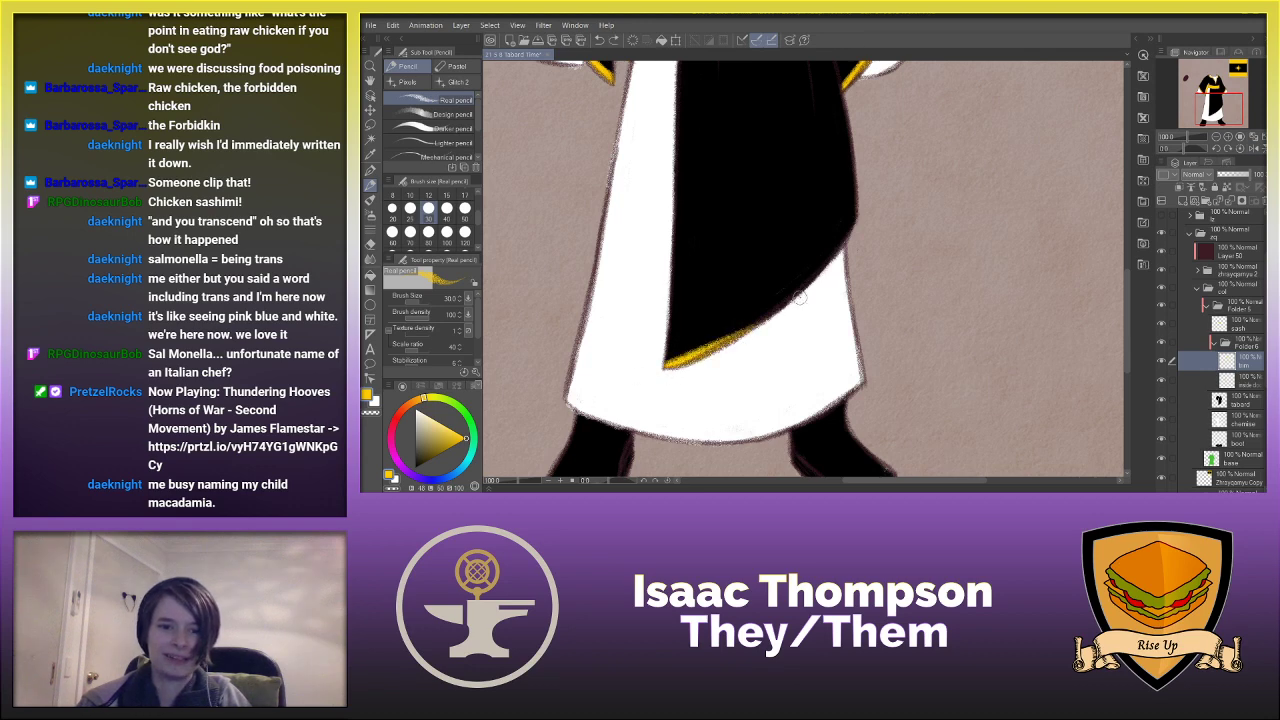
key(ctrl+z)
drag(665, 367, 765, 321)
mouse_move(667, 366)
mouse_down()
mouse_move(786, 306)
mouse_move(770, 318)
mouse_move(796, 286)
mouse_up()
mouse_move(732, 336)
mouse_down()
mouse_move(790, 298)
mouse_move(855, 214)
mouse_move(734, 332)
mouse_up()
drag(796, 286, 714, 342)
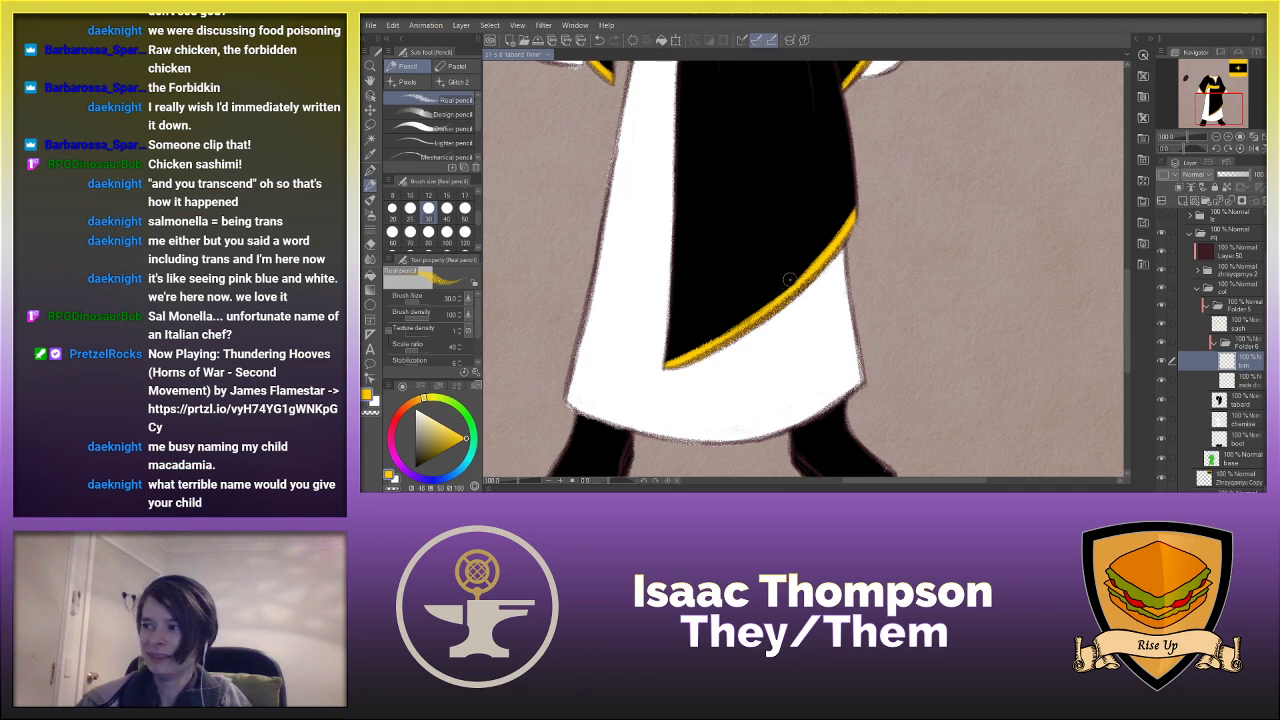
- Check the hem trim in a flipped view, and look over the whole outfit beside the flag
key(h)
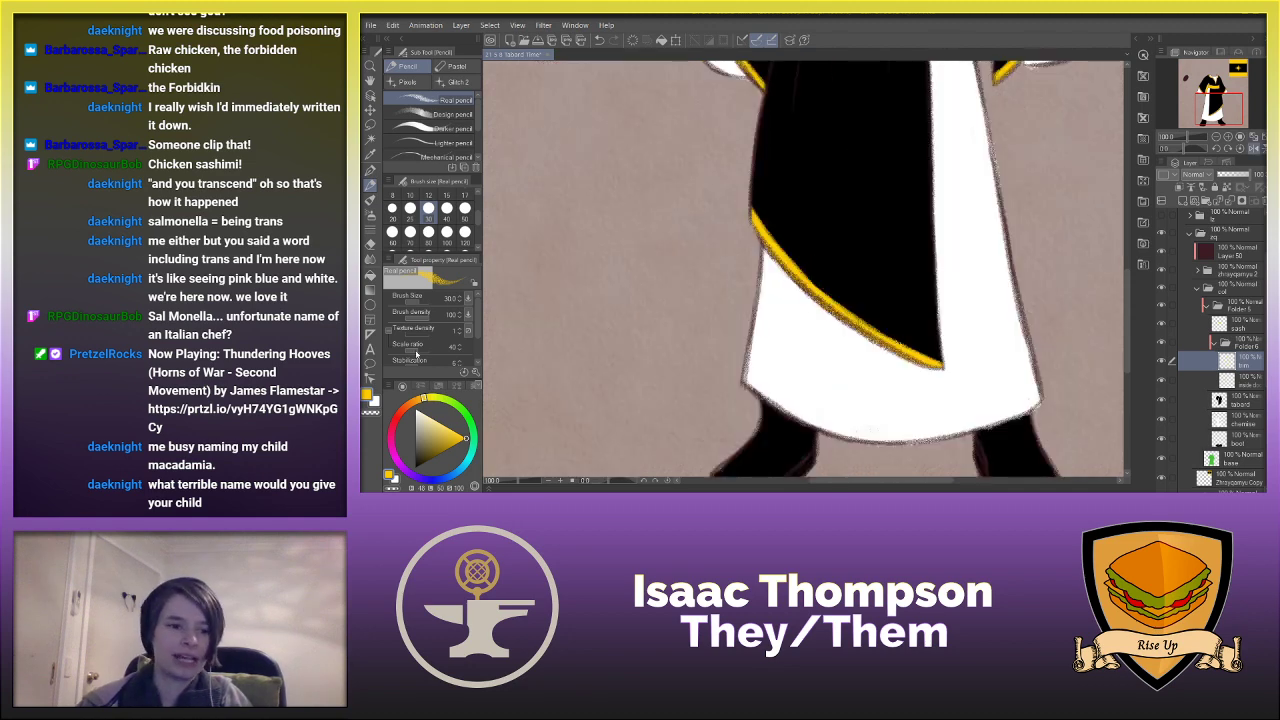
click(371, 412)
key(h)
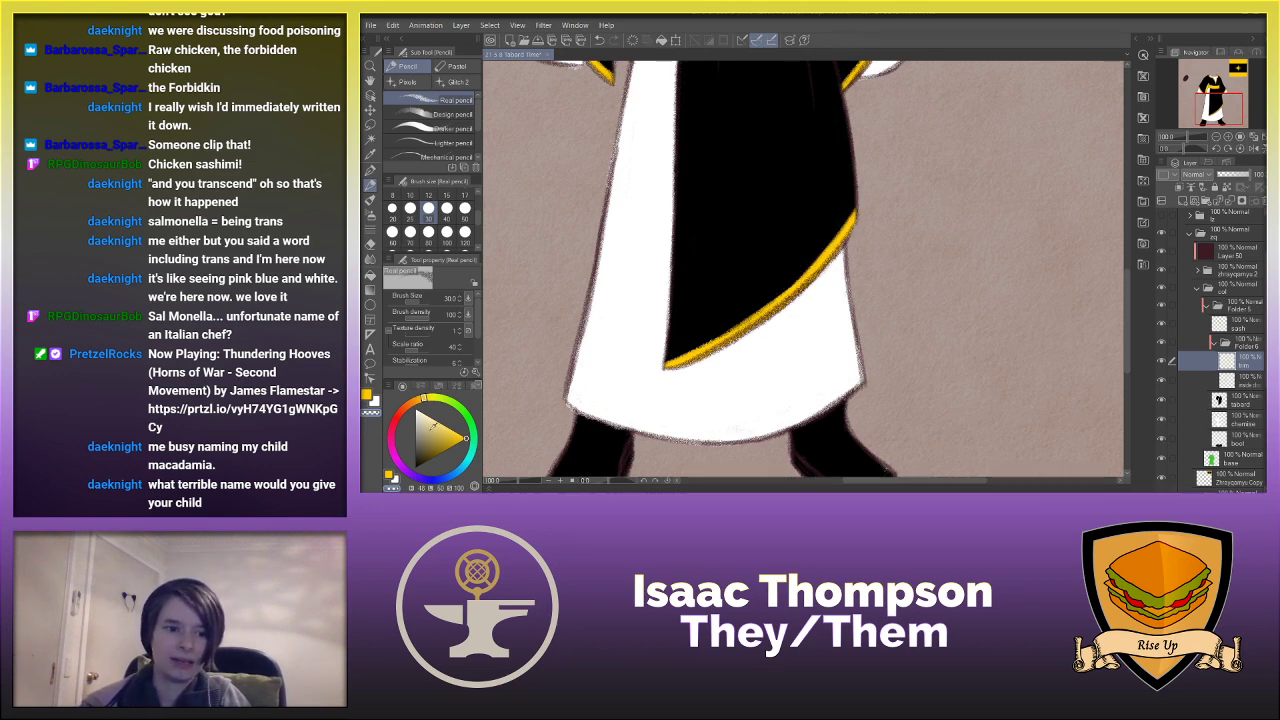
click(367, 395)
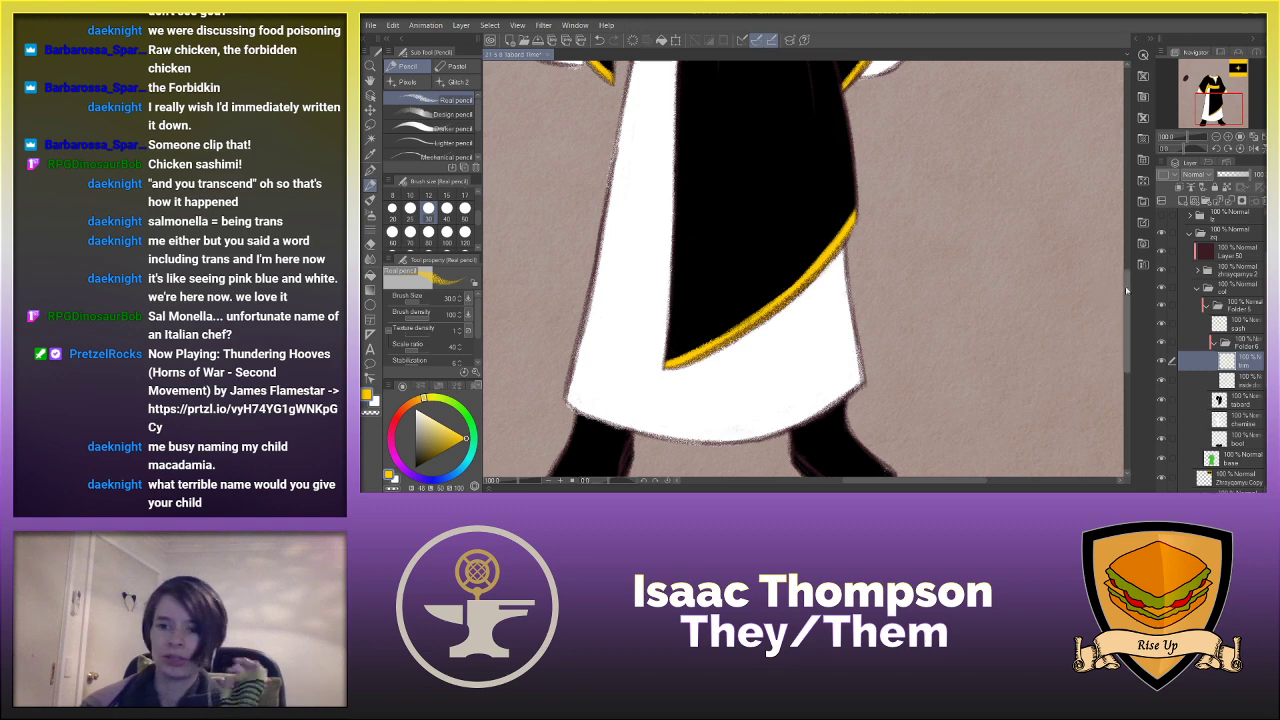
mouse_move(1127, 292)
mouse_down()
mouse_move(1127, 262)
mouse_move(1123, 284)
mouse_up()
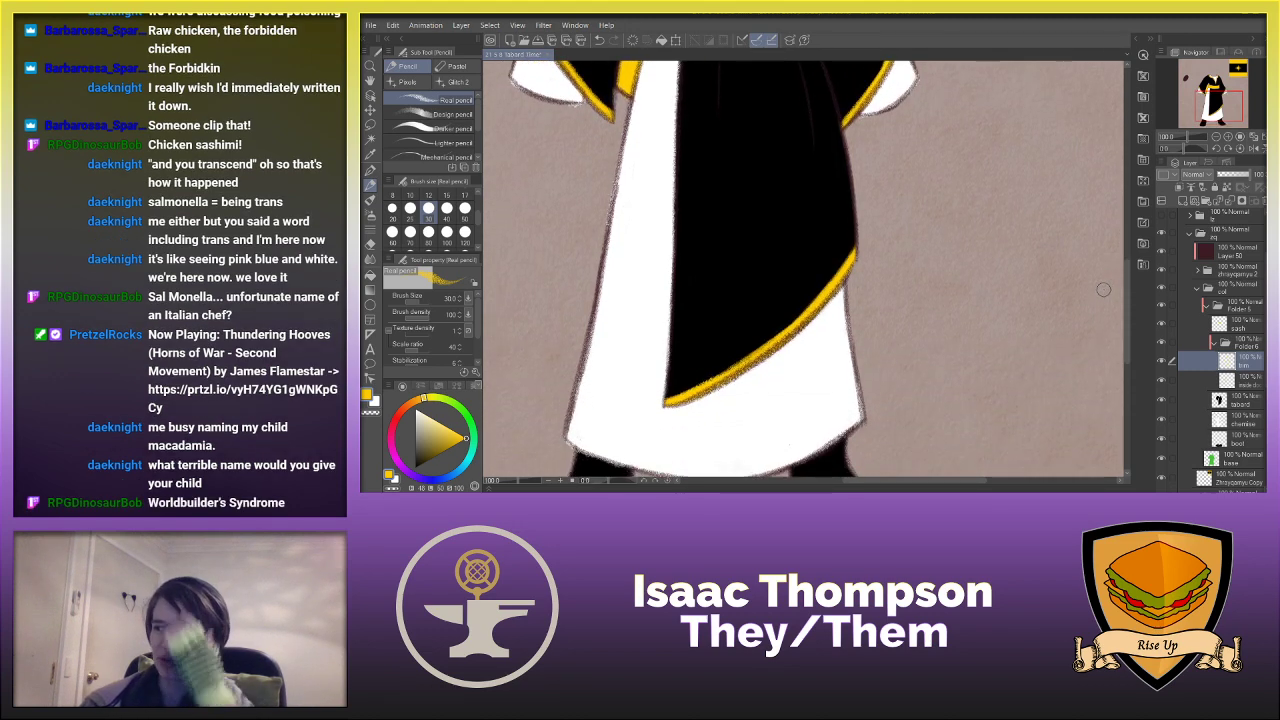
key(ctrl+0)
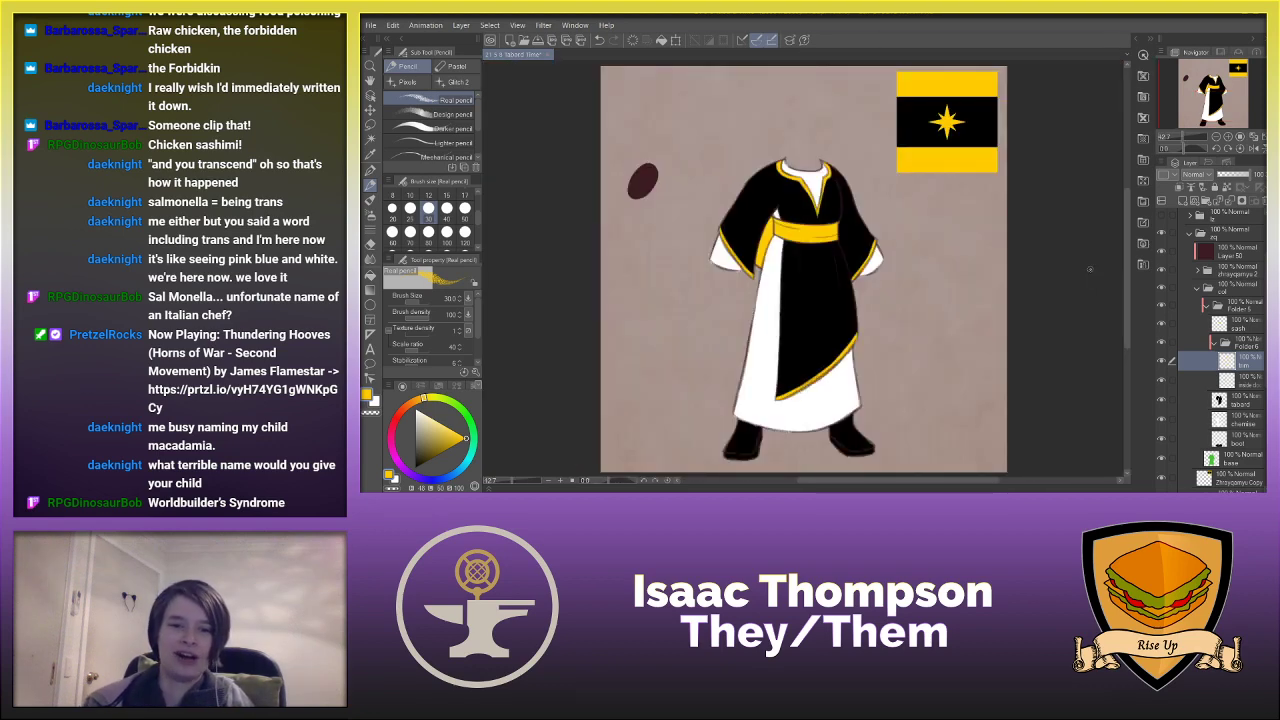
scroll(926, 322, up, 1)
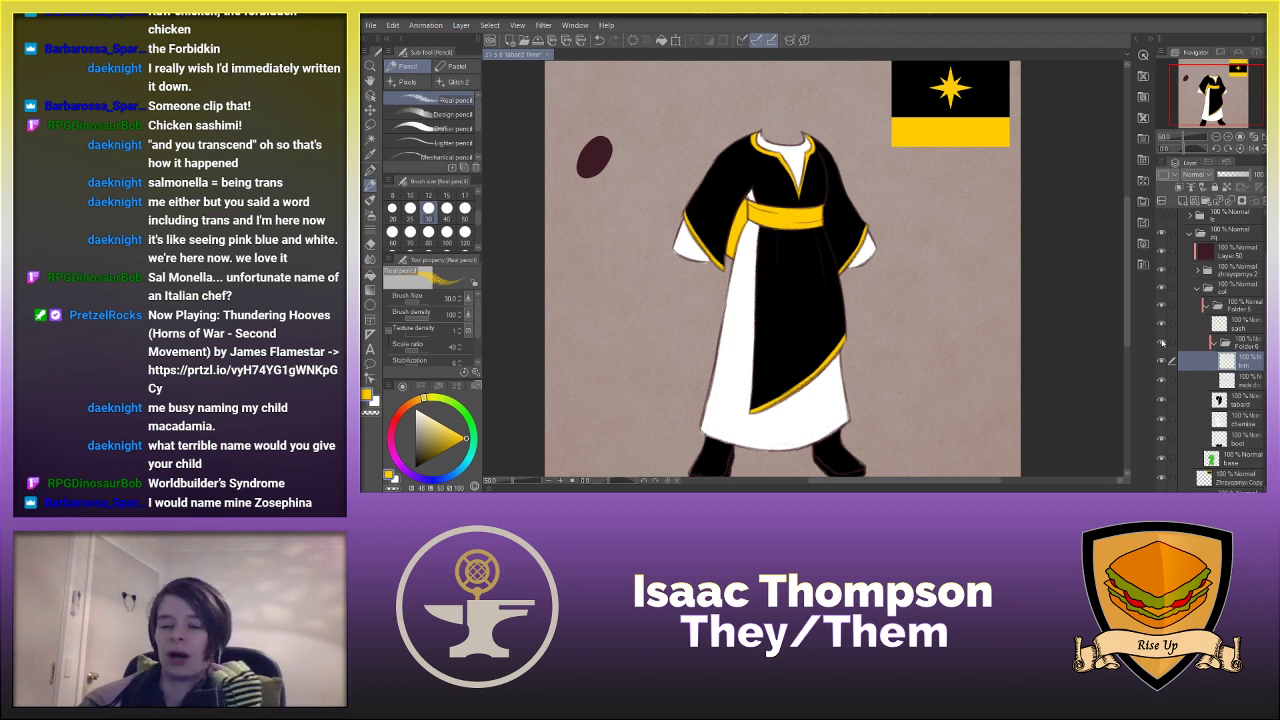
- Hide the col folder, show the white tunic costume's folder, and sample the dark blue of its sleeve trim
scroll(1220, 350, down, 3)
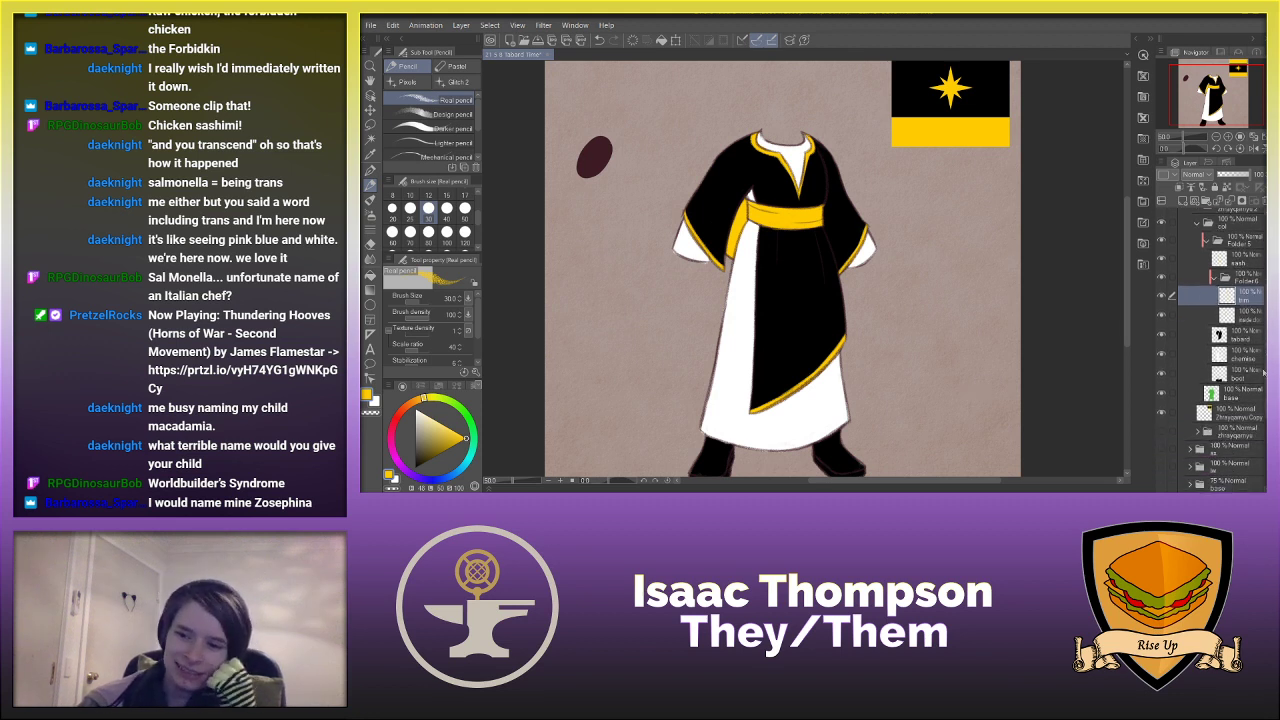
drag(1265, 368, 1263, 360)
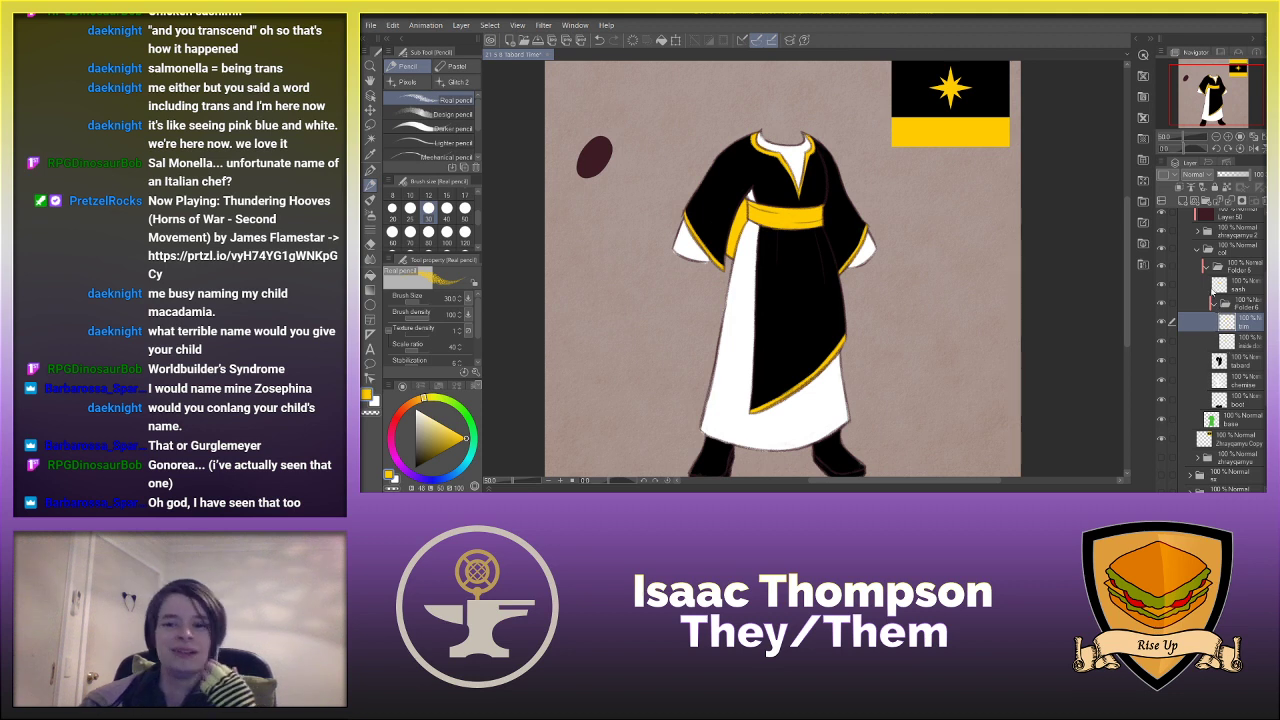
click(1200, 253)
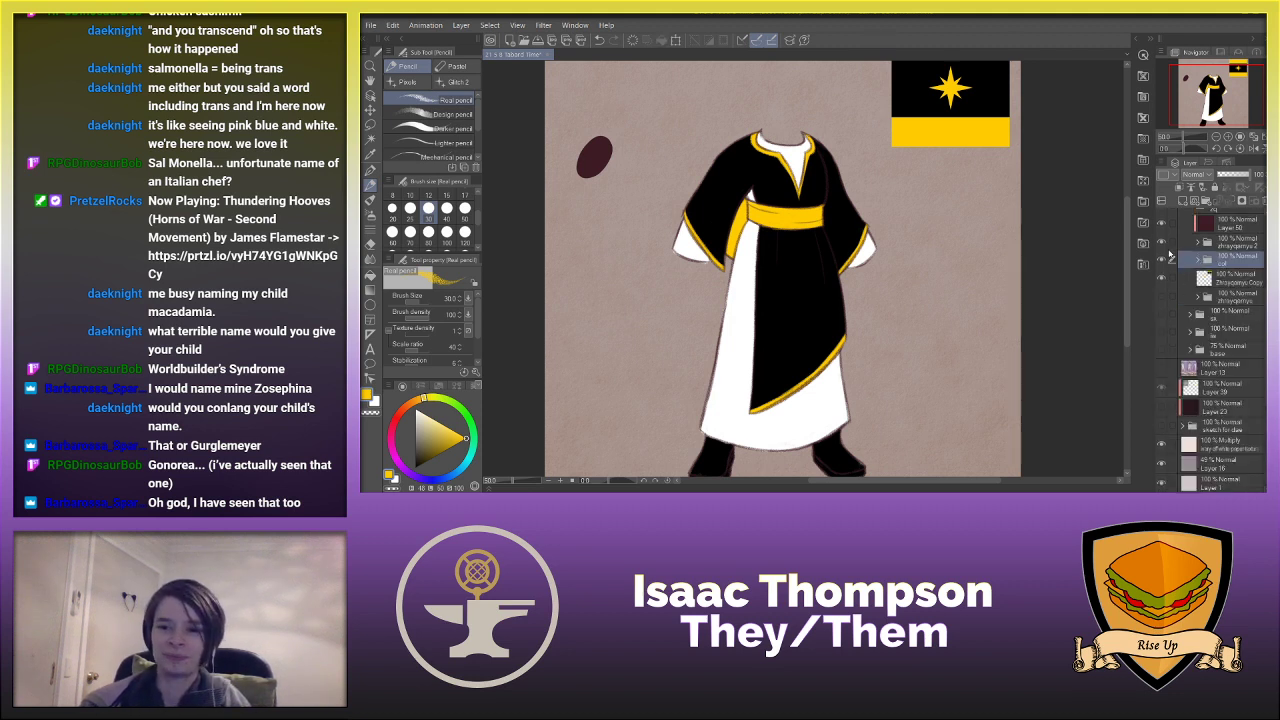
scroll(1200, 300, up, 2)
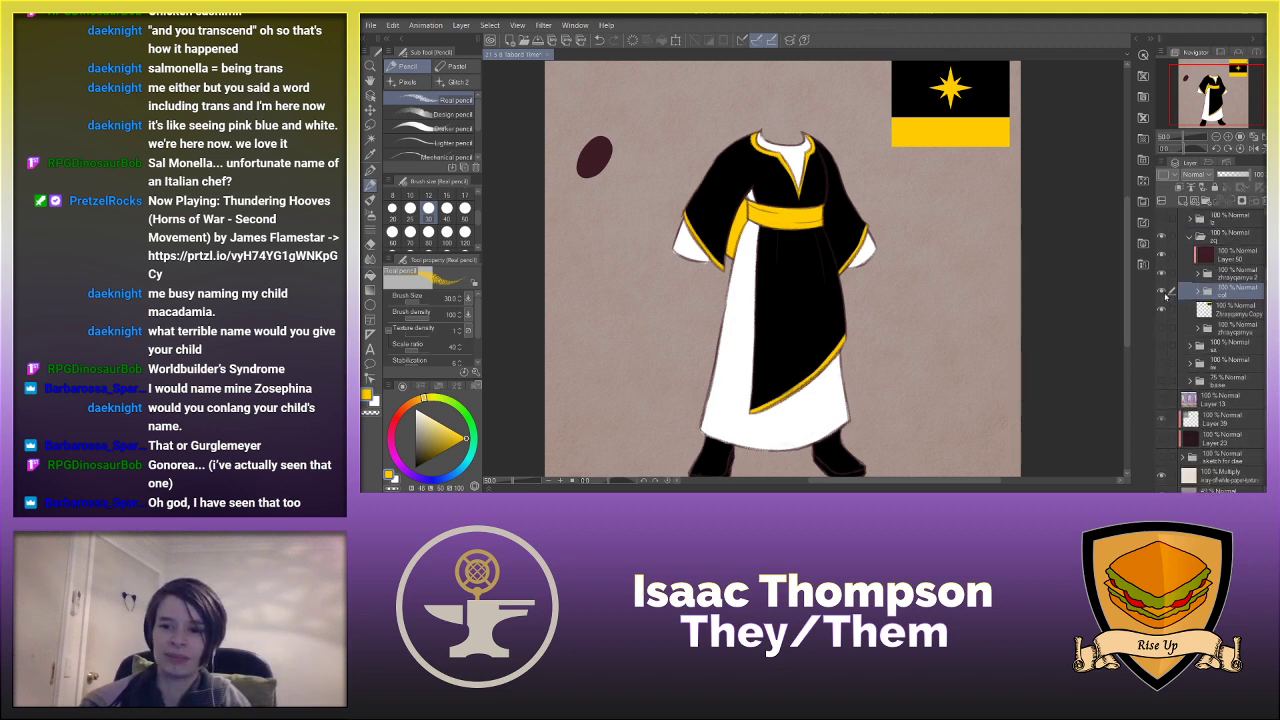
click(1161, 292)
click(1161, 365)
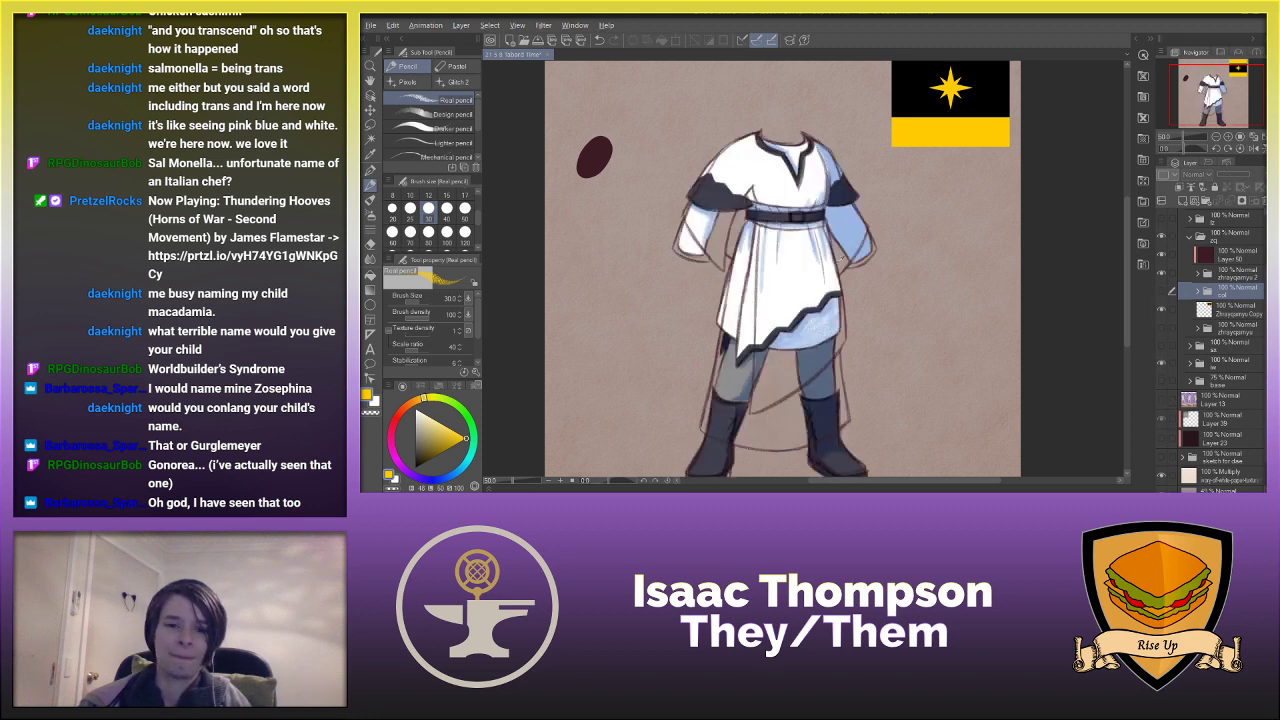
alt+click(714, 190)
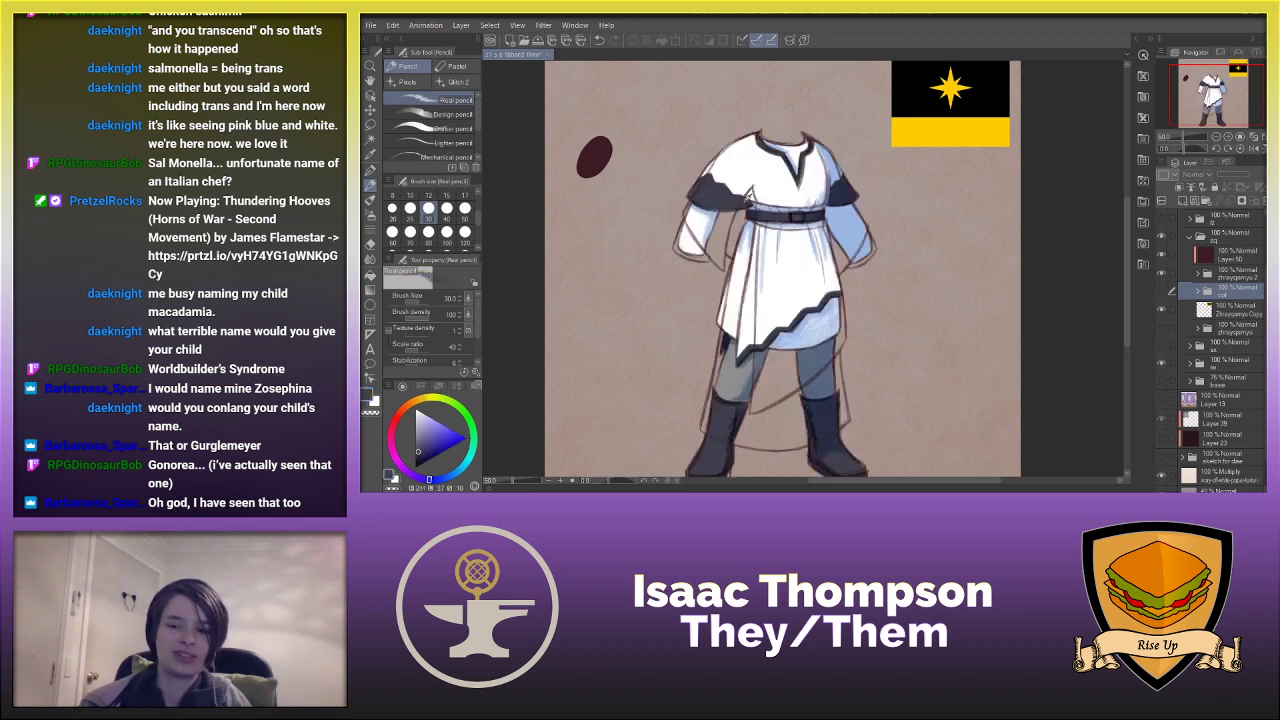
- Show the col folder again and fill the tabard layer and the boots layer with the sampled dark blue
click(1162, 292)
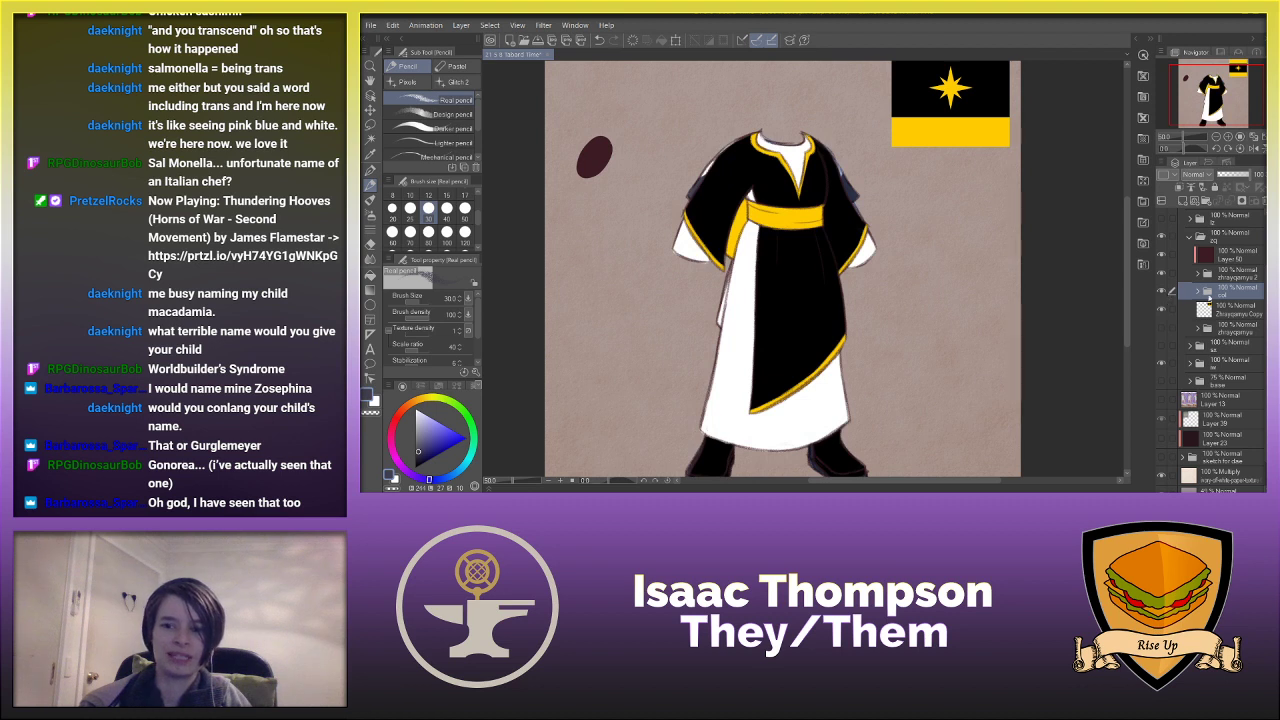
click(1197, 293)
click(1240, 404)
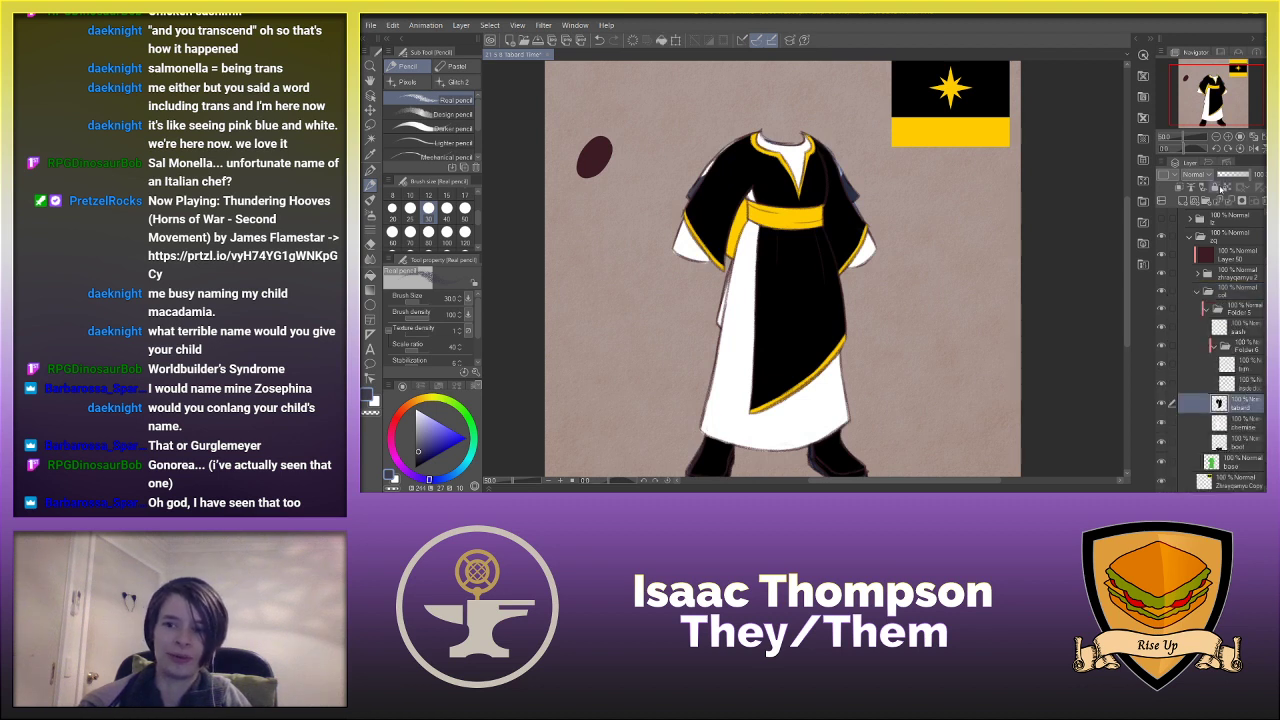
click(370, 276)
click(838, 266)
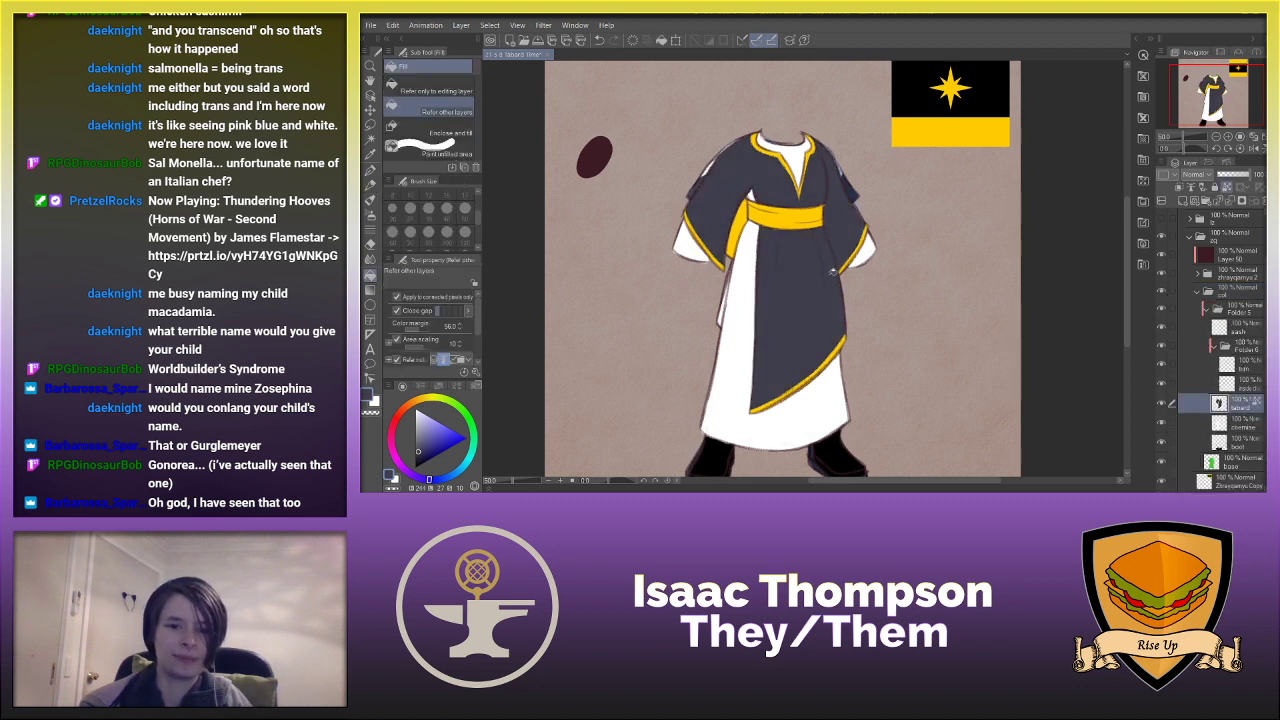
click(1238, 445)
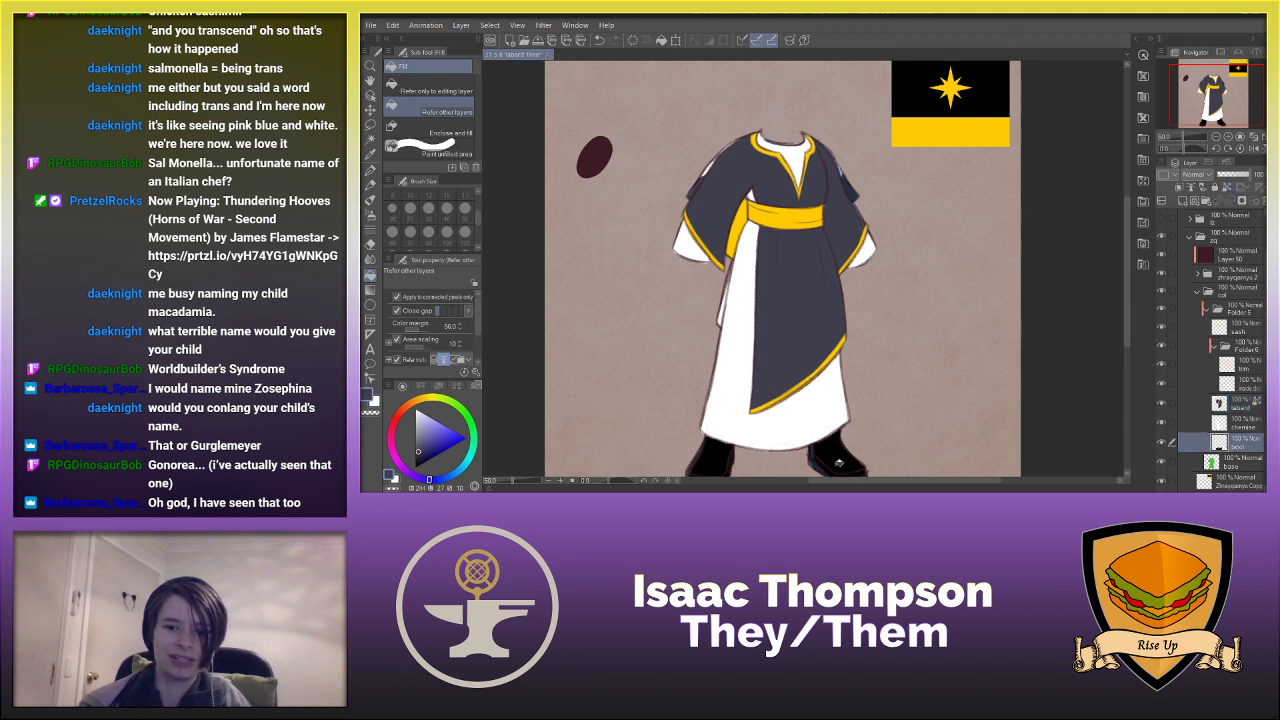
click(840, 462)
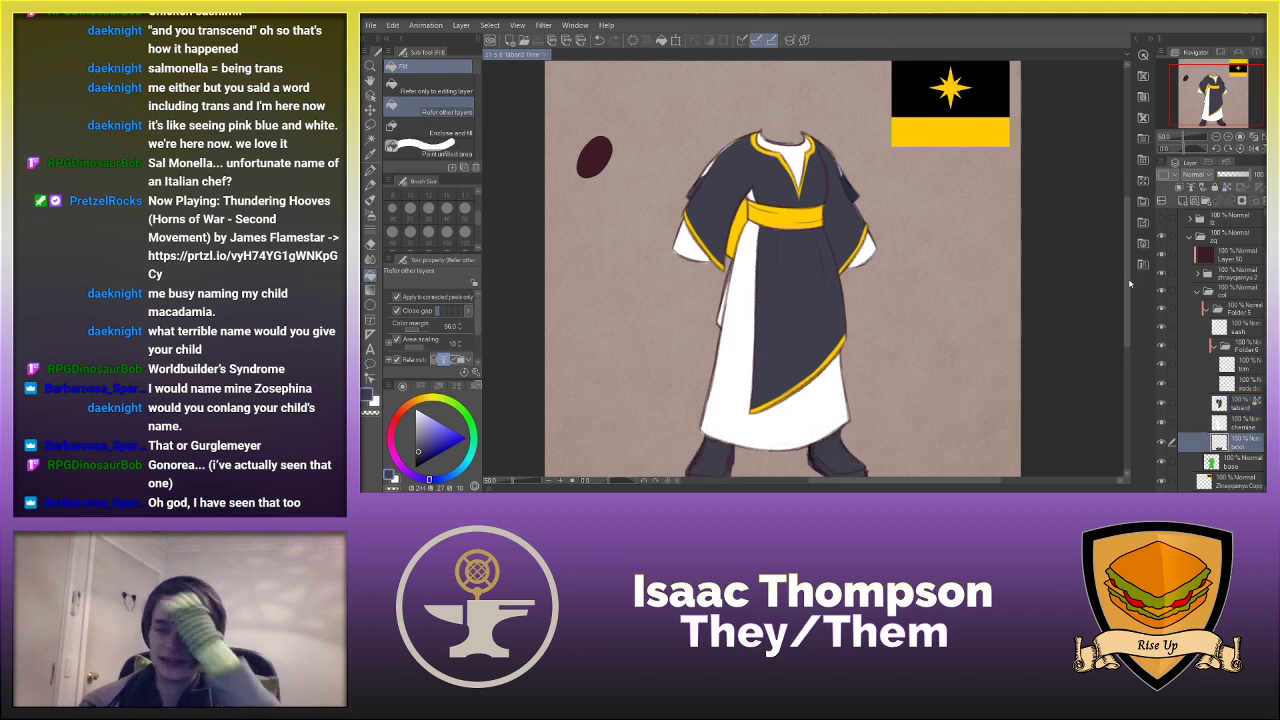
- Collapse Folder 5 and add a new layer directly above it inside the col folder
mouse_move(1127, 284)
mouse_down()
mouse_move(1125, 312)
mouse_move(1132, 288)
mouse_up()
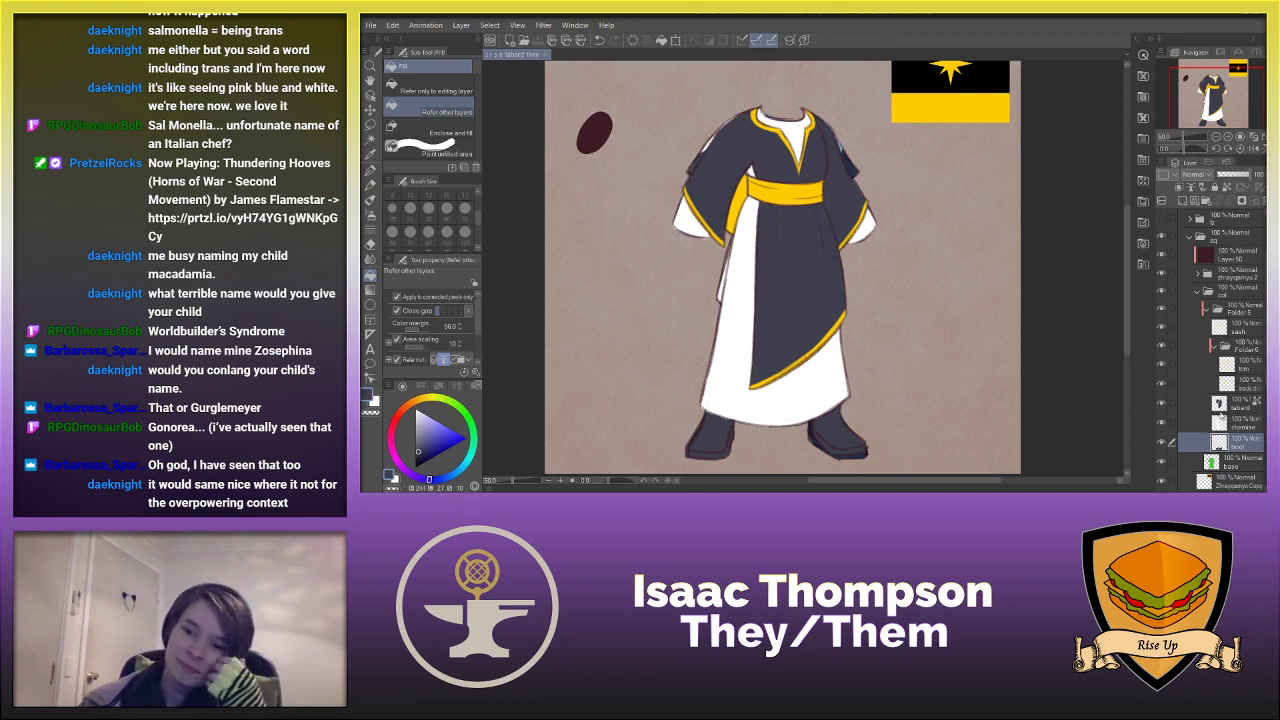
click(1214, 423)
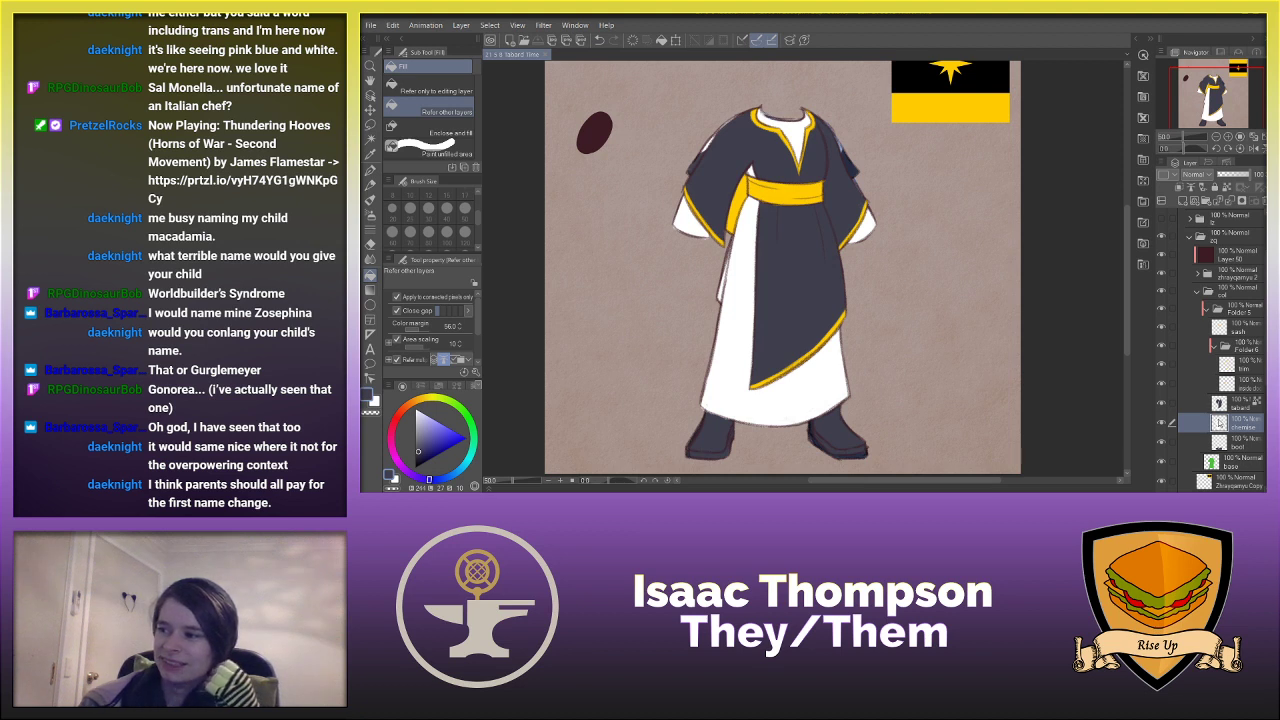
click(1221, 404)
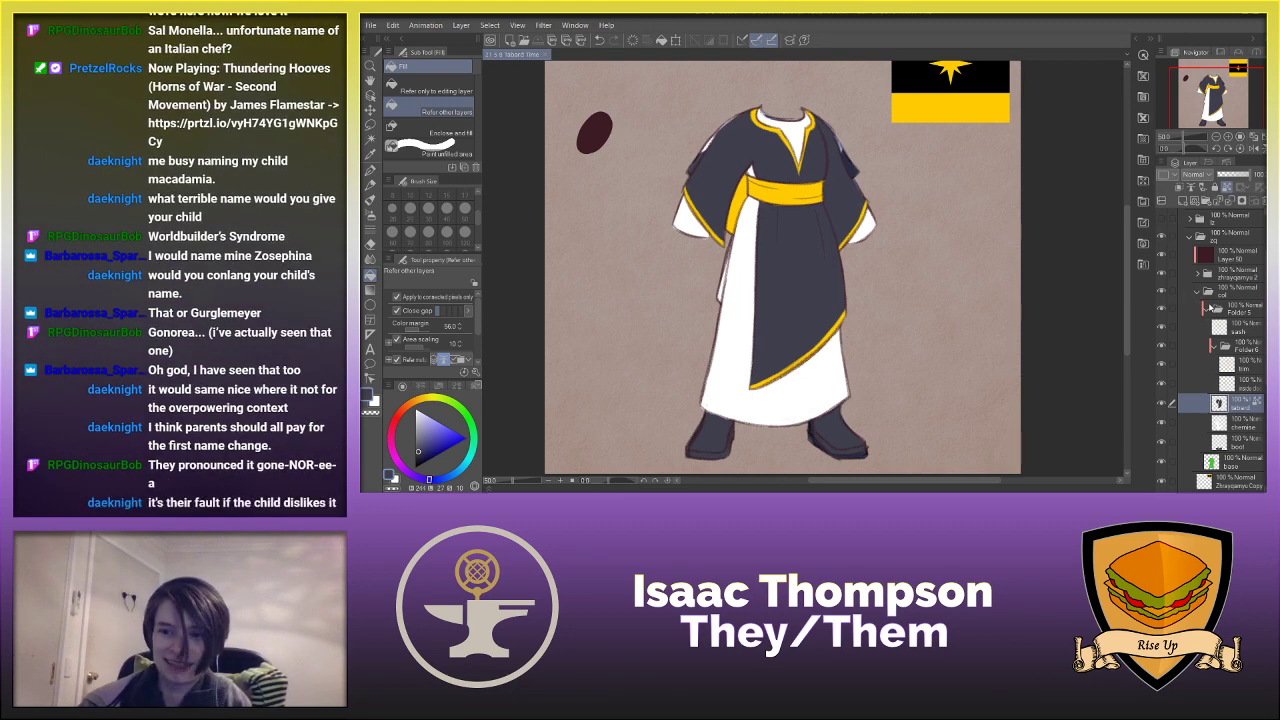
click(1209, 308)
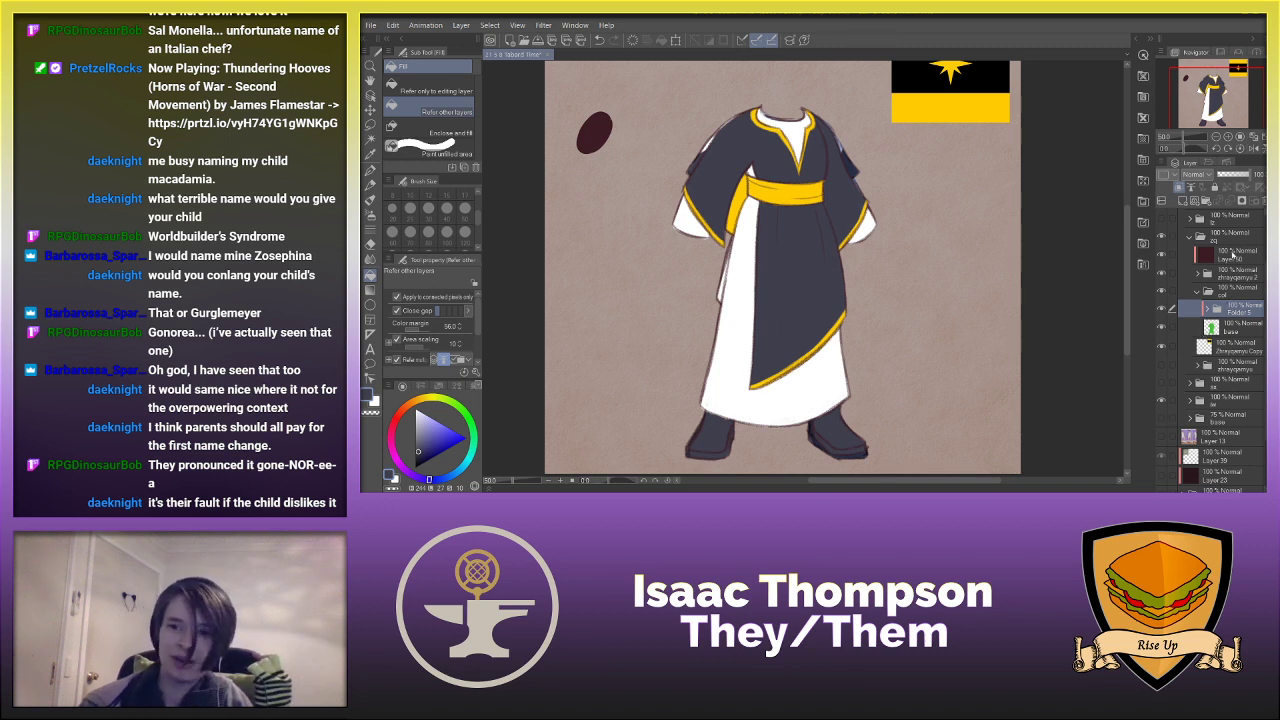
click(1180, 200)
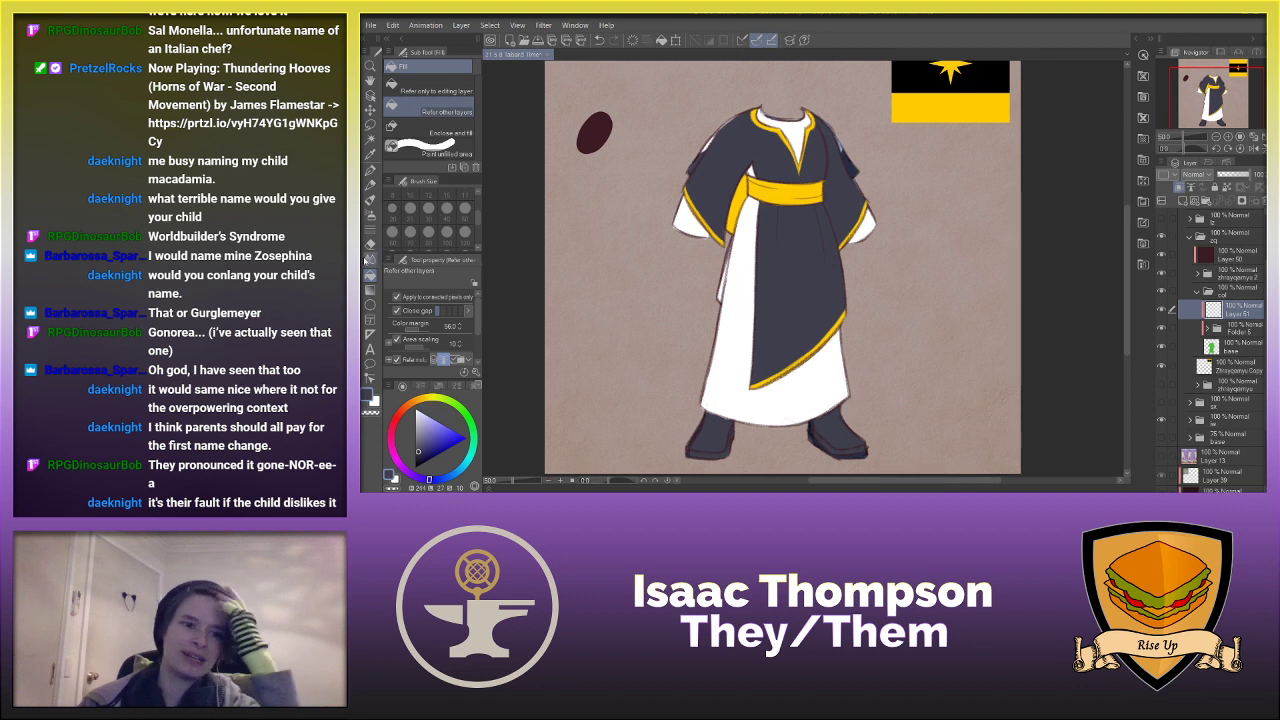
- Set the new layer to Multiply and the Real pencil to size 60, and try yellow shading on the flag-side sleeve
click(371, 186)
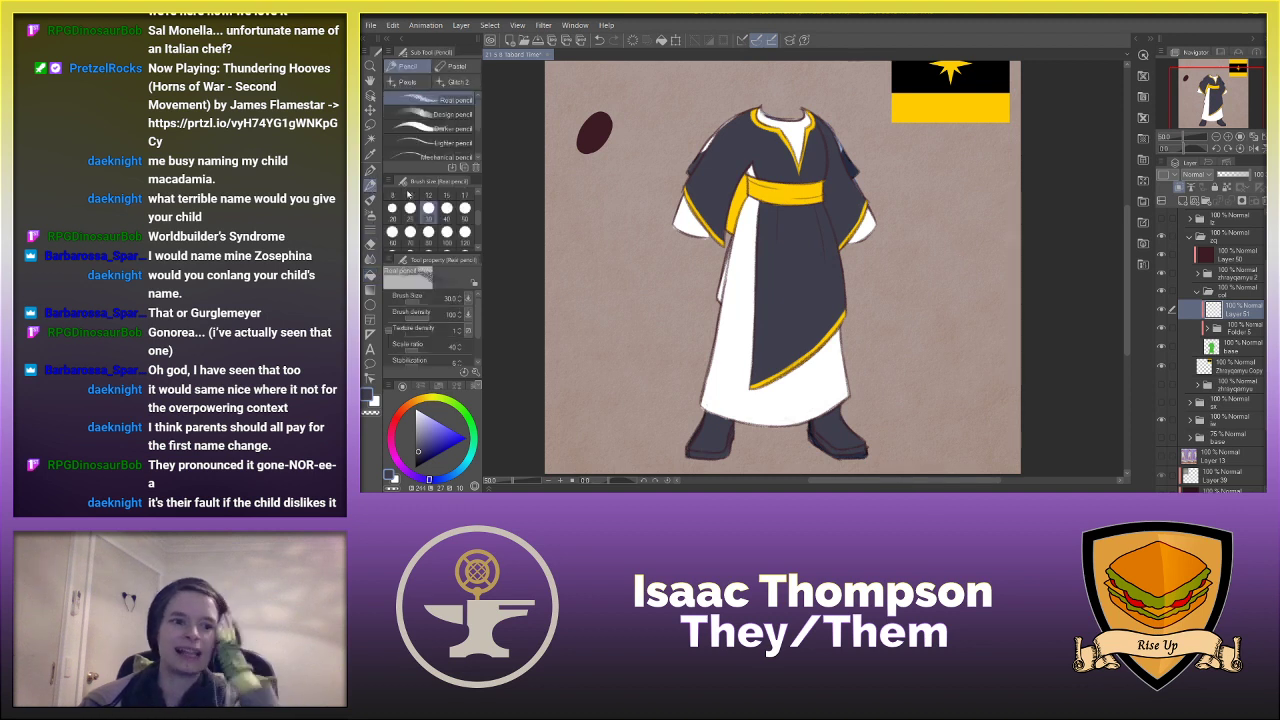
alt+click(943, 103)
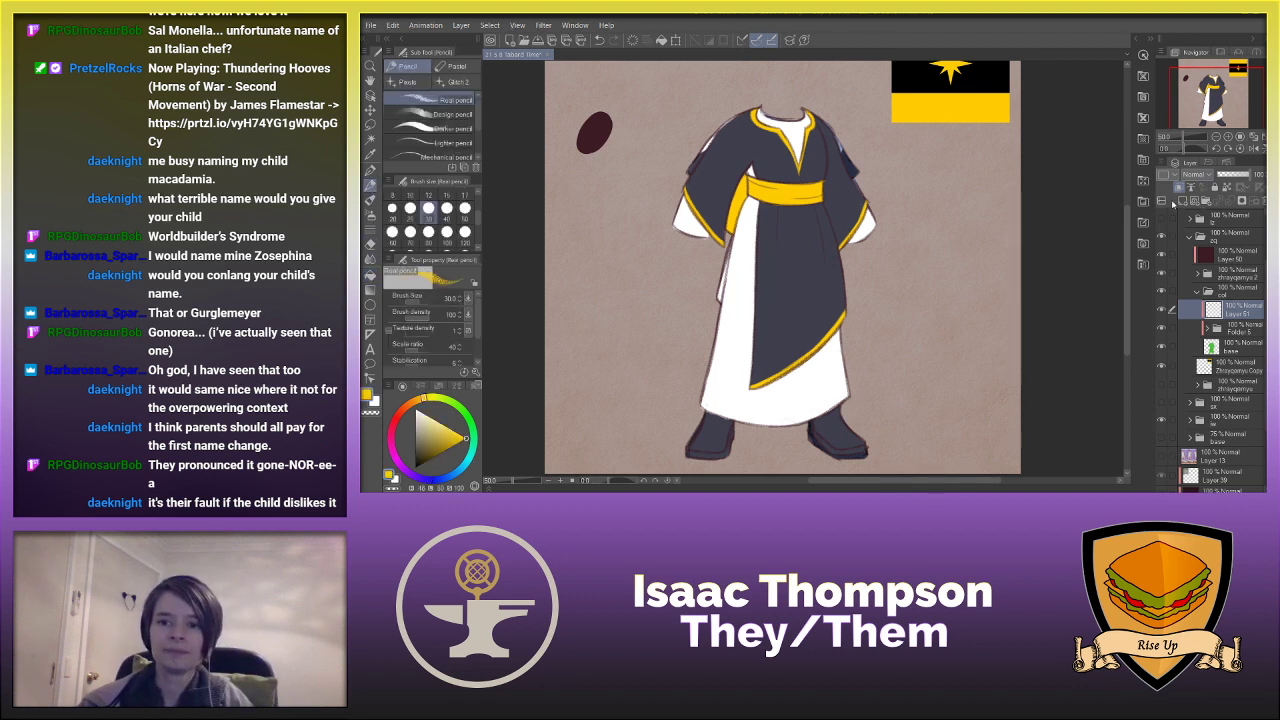
mouse_move(840, 156)
mouse_down()
mouse_move(847, 226)
mouse_move(868, 250)
mouse_move(851, 250)
mouse_up()
key(ctrl+z)
key(bracketright)
key(bracketright)
key(bracketright)
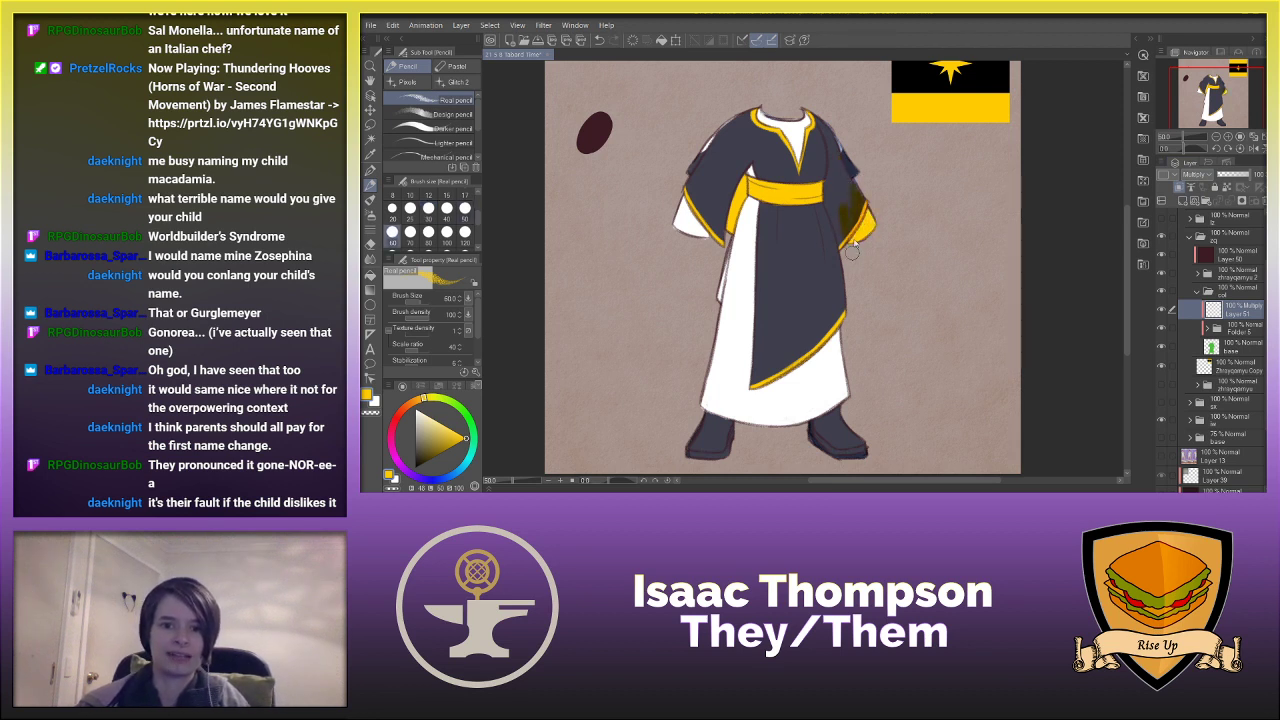
key(ctrl+z)
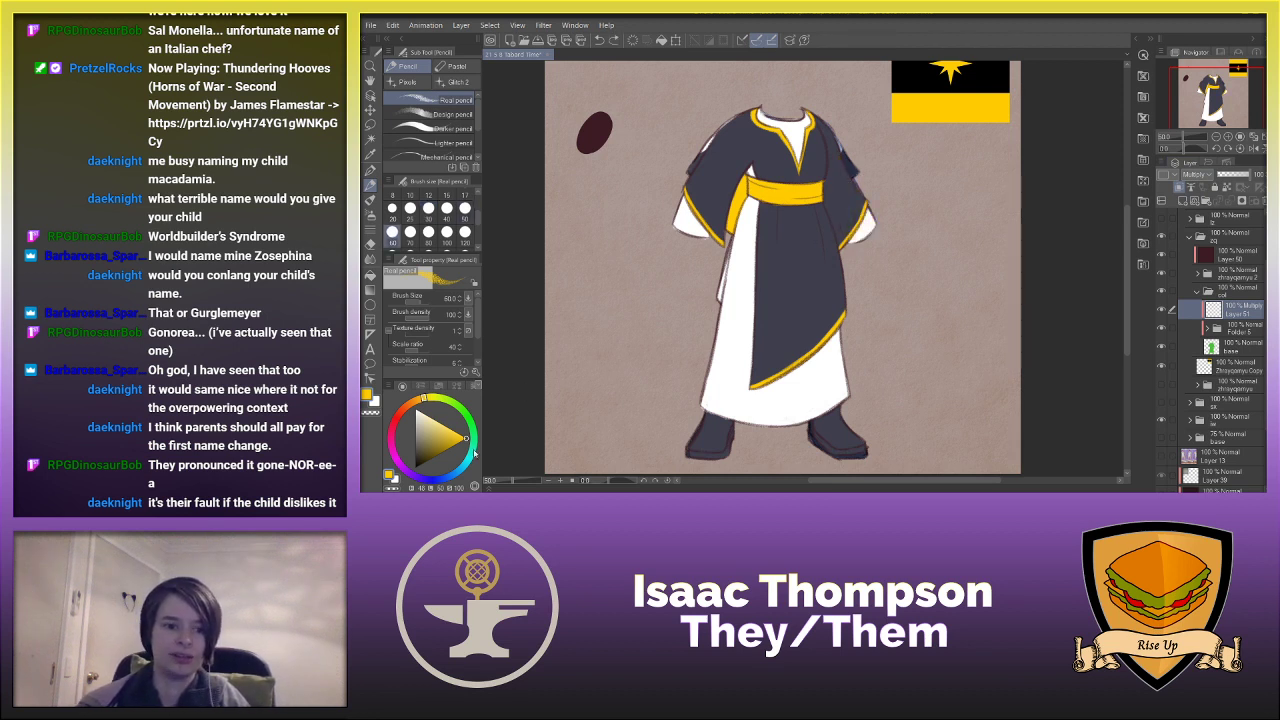
- Pick a saturated red and paint a shadow over the flag-side sleeve, from its white cuff up to the shoulder
click(401, 416)
mouse_move(835, 186)
mouse_down()
mouse_move(852, 250)
mouse_move(876, 216)
mouse_move(833, 221)
mouse_move(825, 206)
mouse_move(842, 210)
mouse_move(851, 171)
mouse_move(827, 198)
mouse_move(829, 178)
mouse_move(827, 201)
mouse_move(841, 160)
mouse_move(837, 178)
mouse_move(831, 156)
mouse_move(831, 178)
mouse_move(830, 146)
mouse_move(828, 181)
mouse_move(826, 130)
mouse_move(831, 146)
mouse_move(810, 106)
mouse_move(840, 160)
mouse_move(821, 128)
mouse_move(831, 168)
mouse_move(804, 105)
mouse_up()
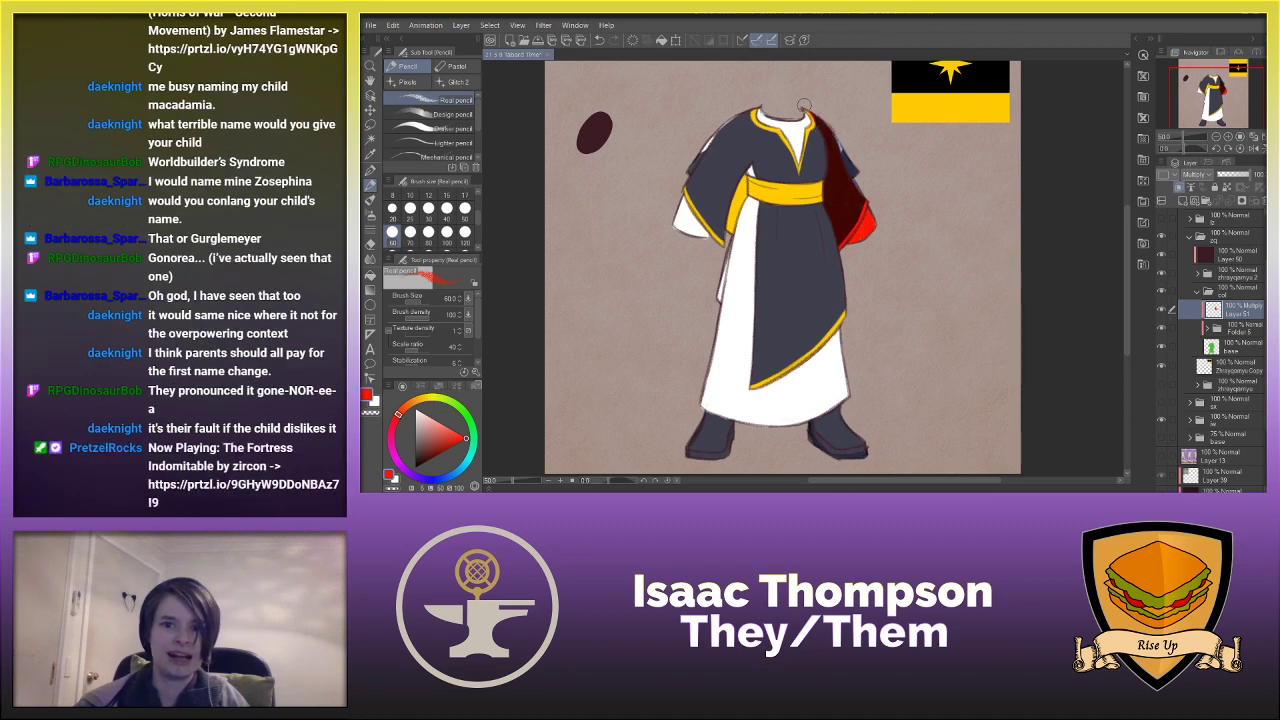
mouse_move(842, 148)
mouse_down()
mouse_move(824, 160)
mouse_move(812, 118)
mouse_up()
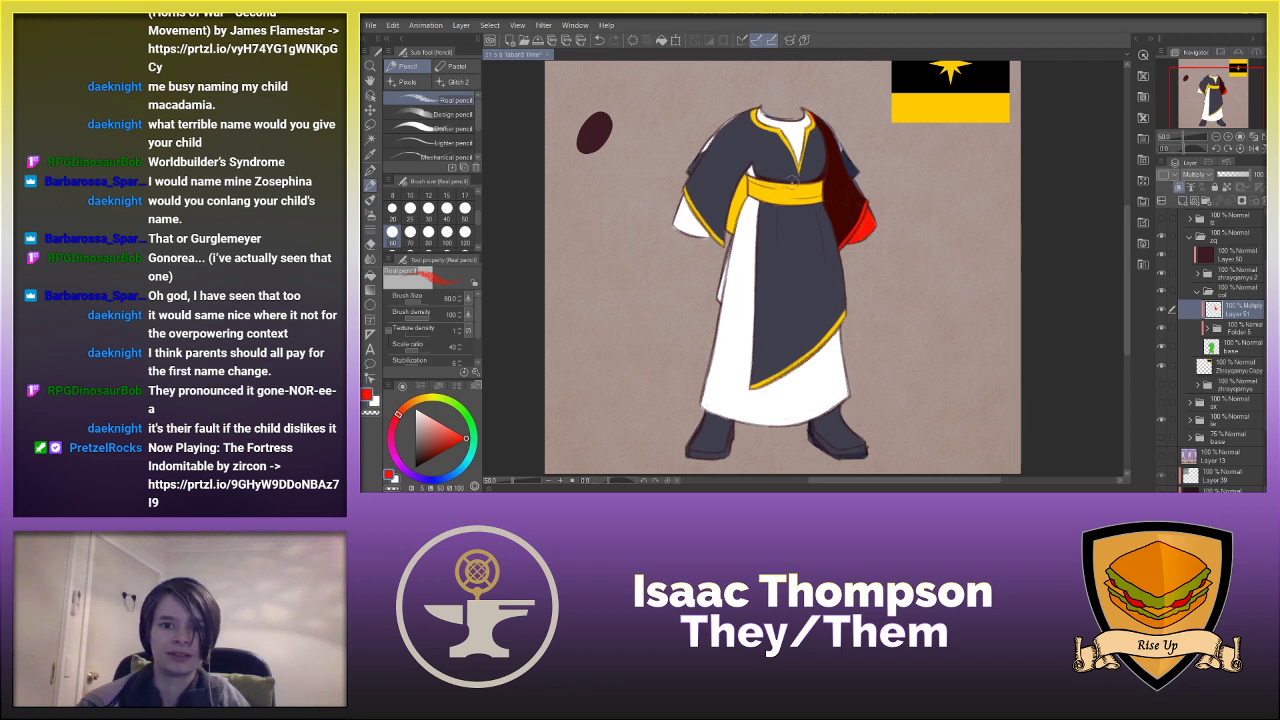
- Shade the inside of the opposite sleeve in red and paint fold shadows across the yellow sash
mouse_move(755, 173)
mouse_down()
mouse_move(735, 232)
mouse_move(735, 212)
mouse_up()
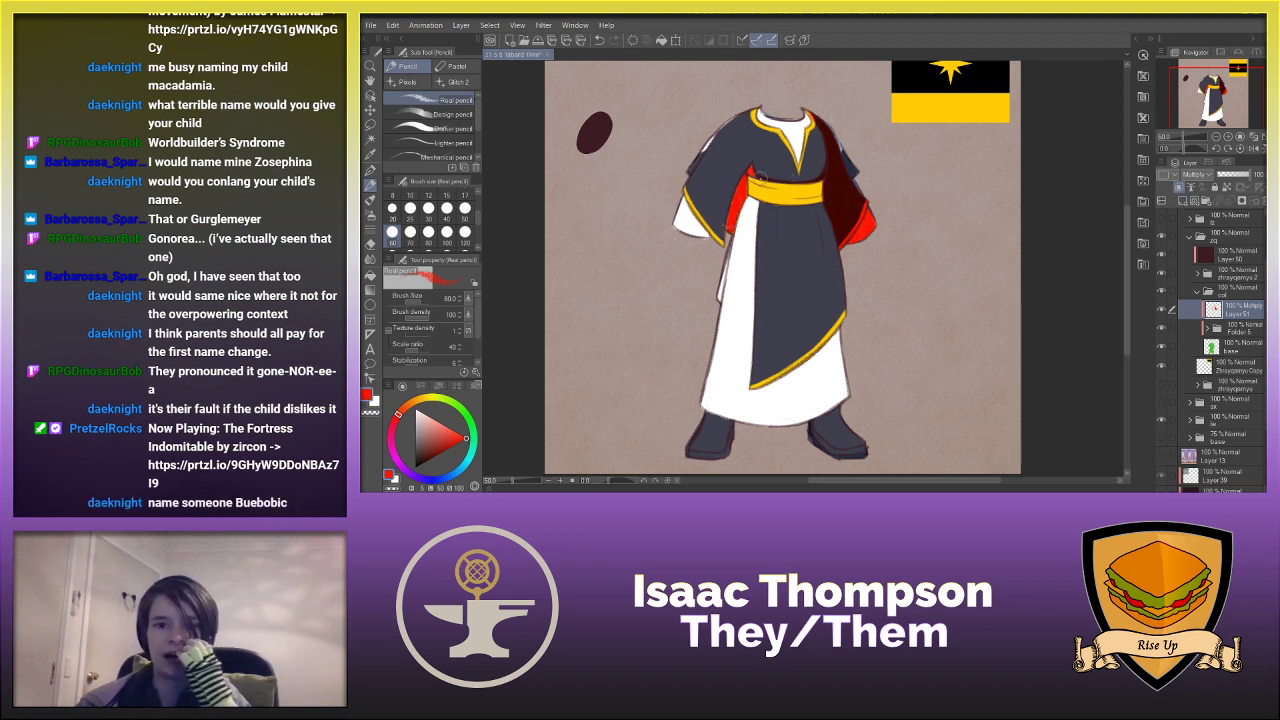
key(ctrl+z)
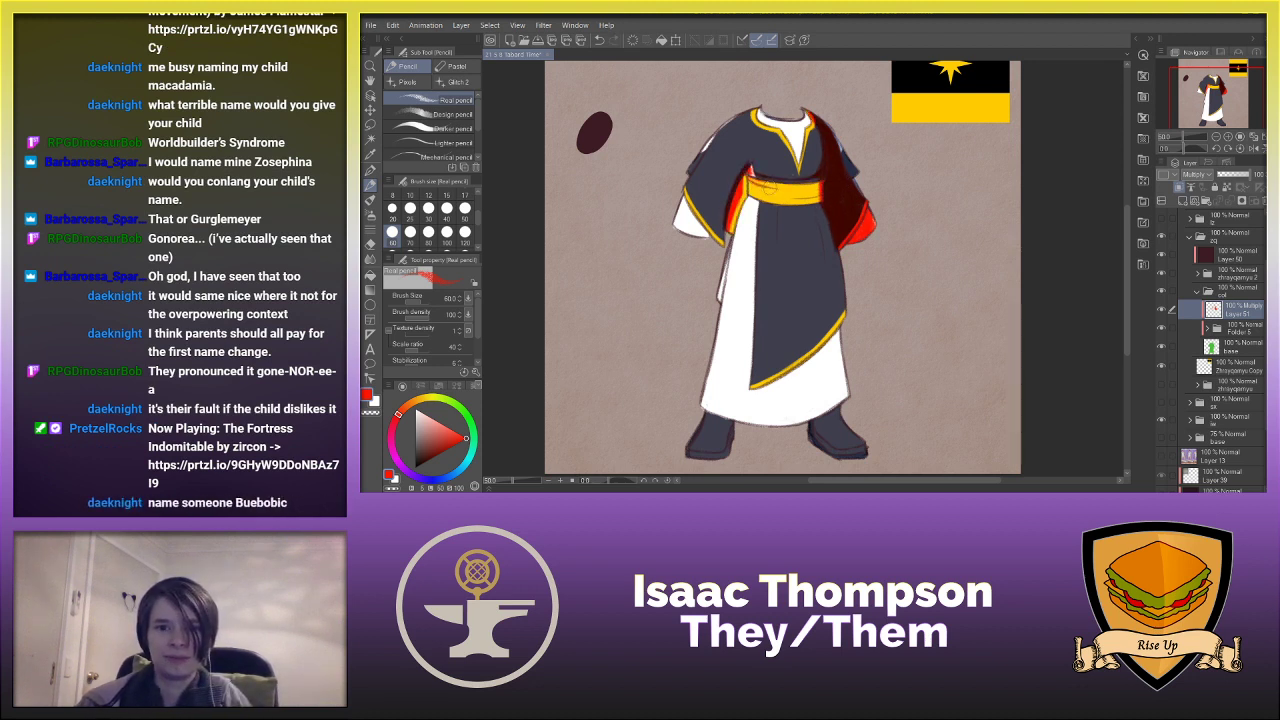
drag(753, 179, 773, 190)
key(ctrl+z)
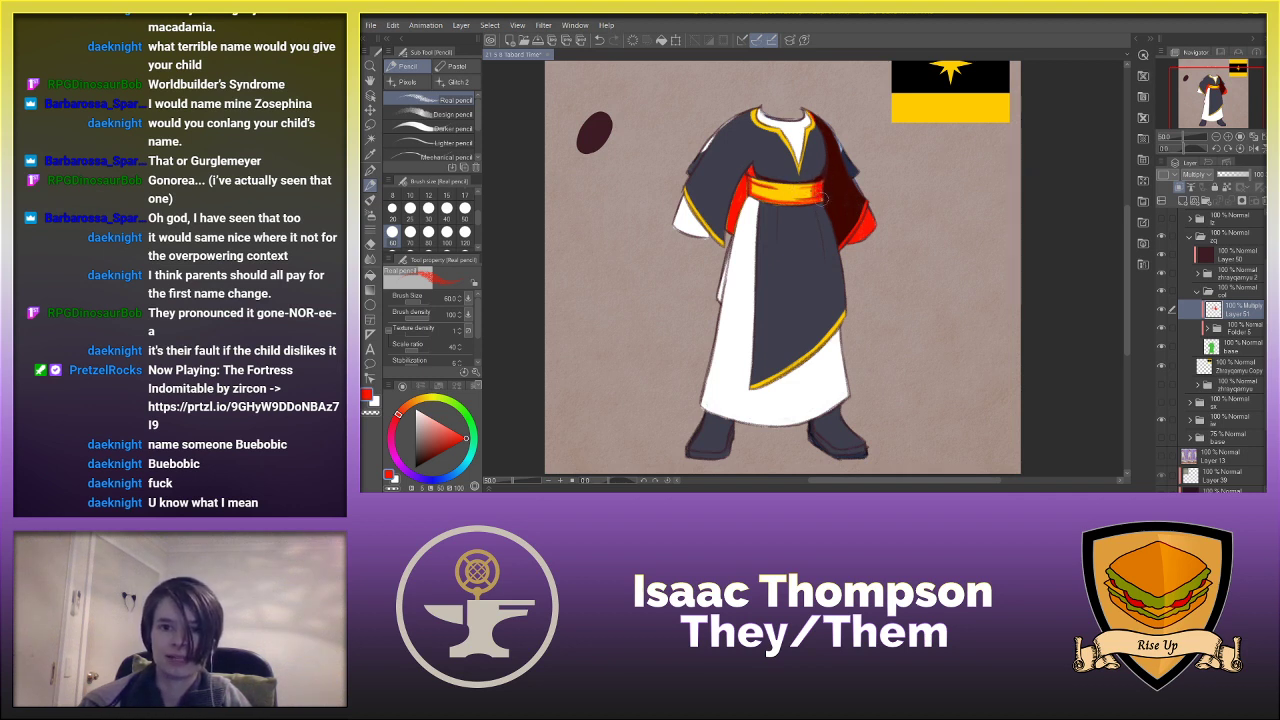
- Paint red fold shadows below the sash and along the tabard's flag-side edge, checking them in a flipped view
mouse_move(819, 206)
mouse_down()
mouse_move(821, 239)
mouse_move(766, 283)
mouse_up()
key(h)
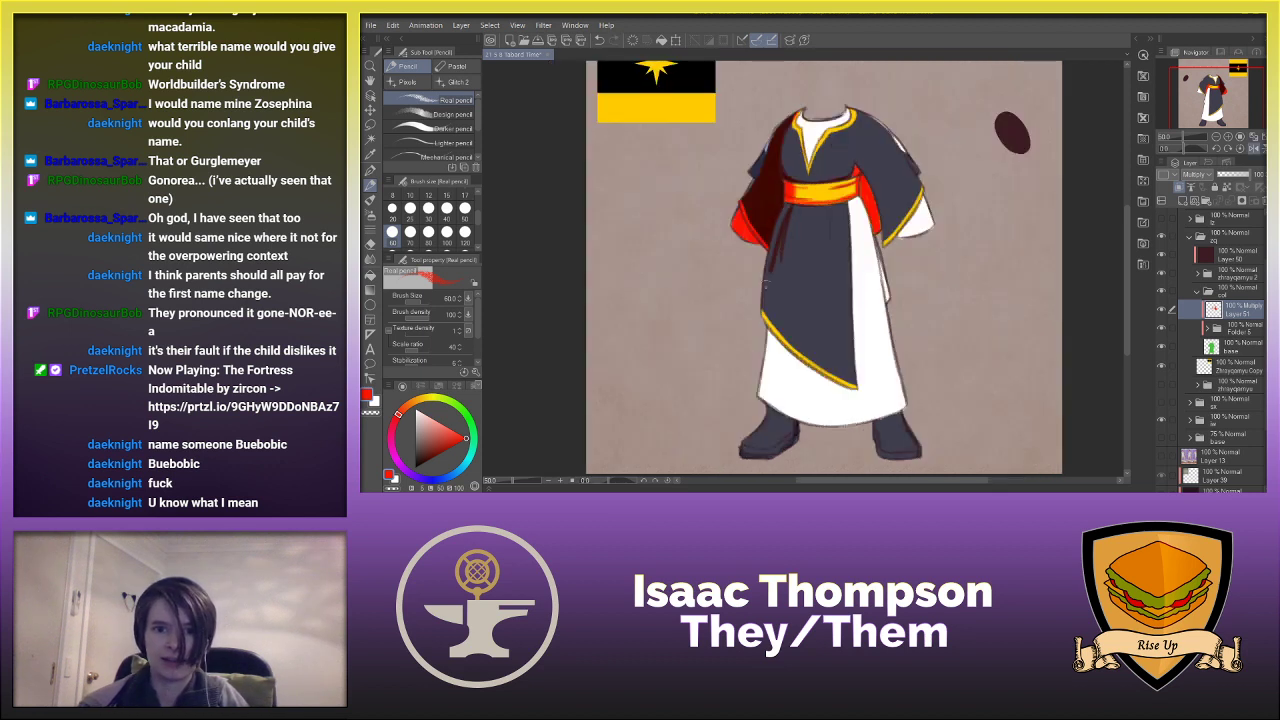
drag(778, 228, 760, 312)
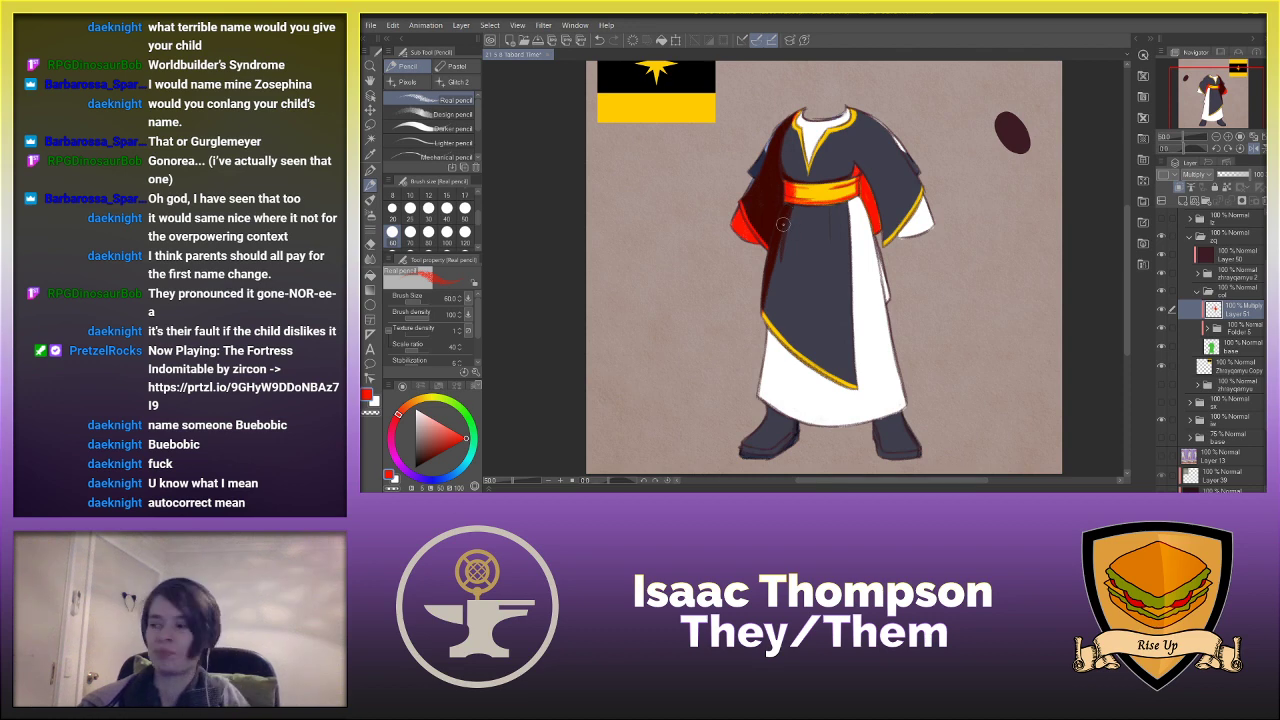
key(h)
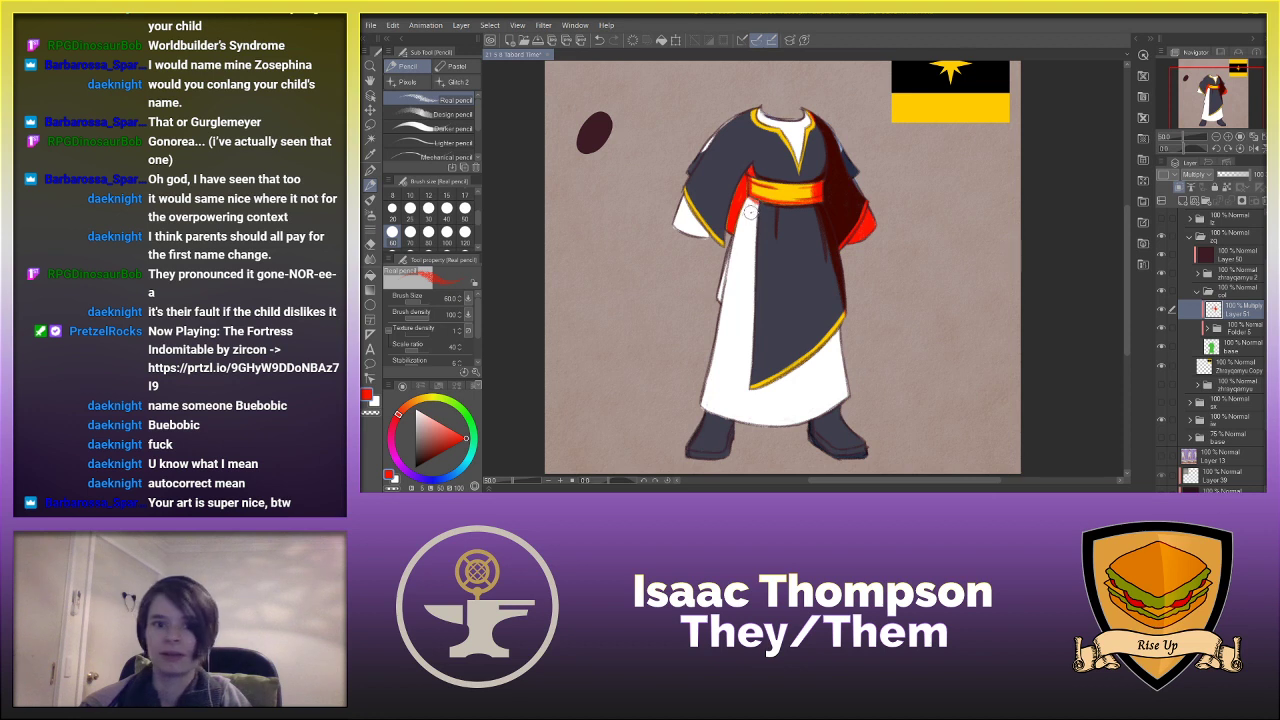
- Paint a thin red fold down the white skirt from the sash, redoing strokes as needed, and shade the nearby white cuff
drag(751, 204, 737, 300)
key(ctrl+z)
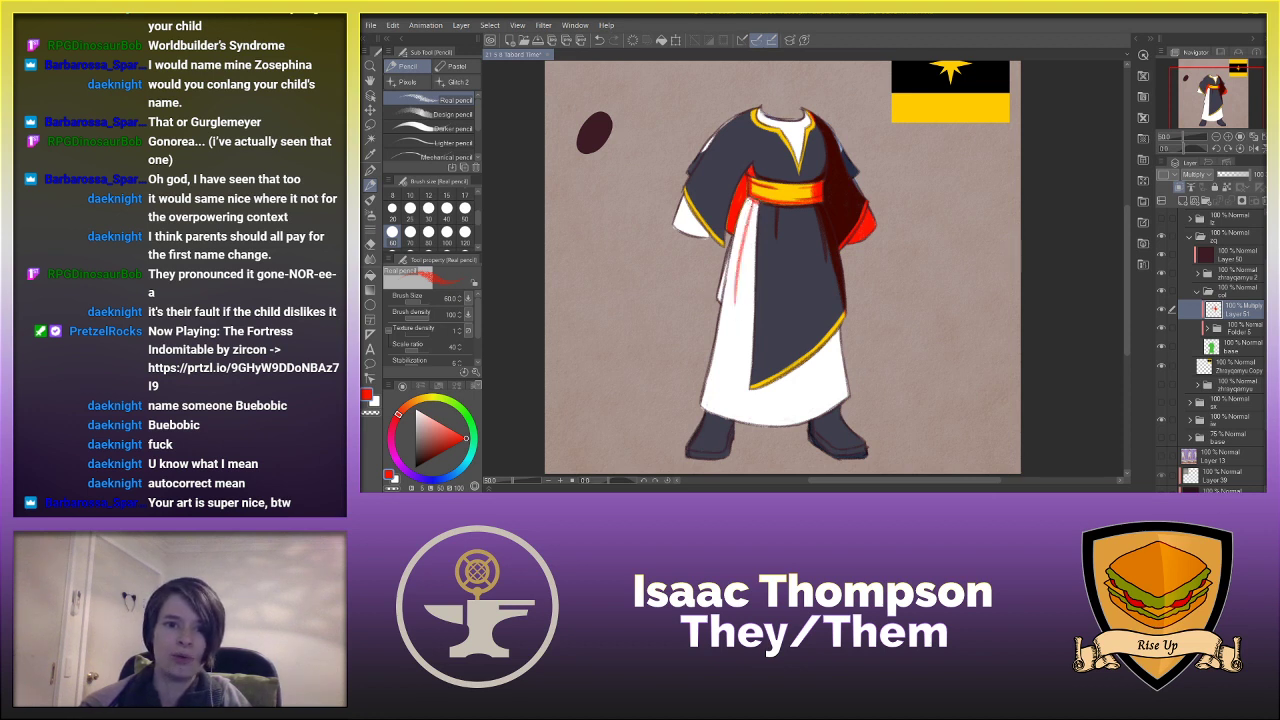
key(ctrl+z)
key(ctrl+z)
drag(751, 205, 732, 322)
key(ctrl+z)
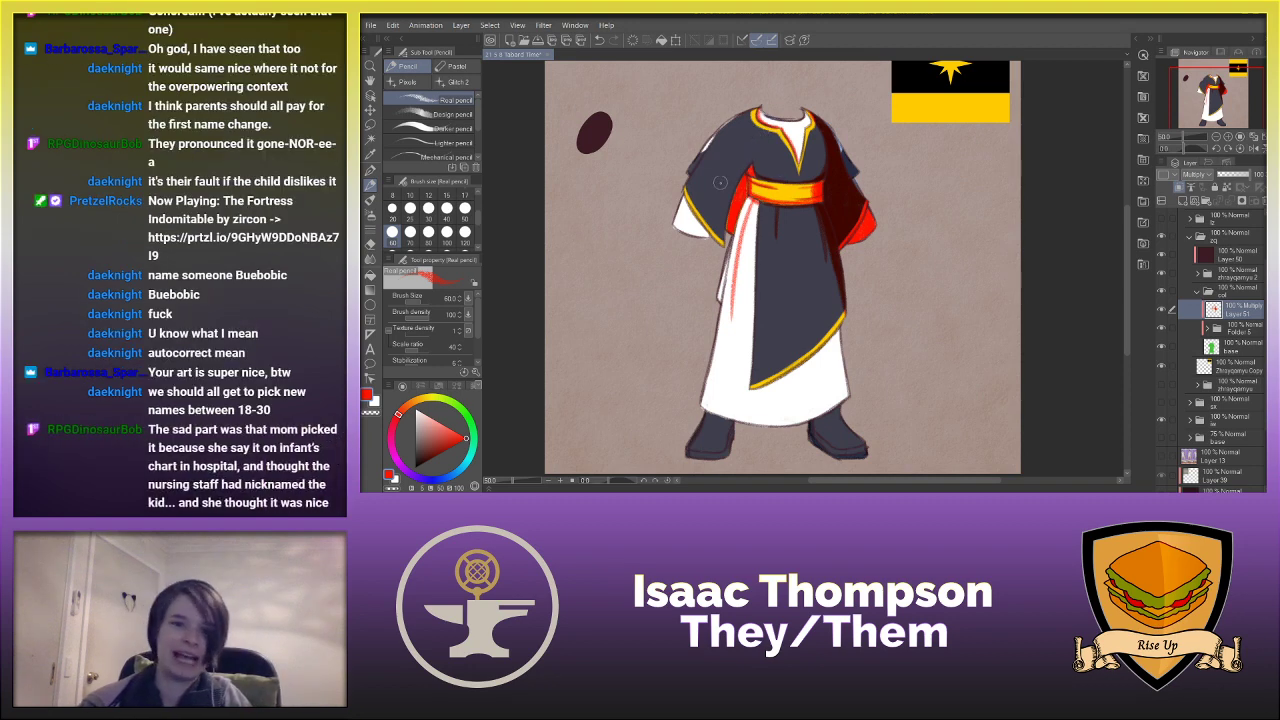
drag(686, 198, 705, 238)
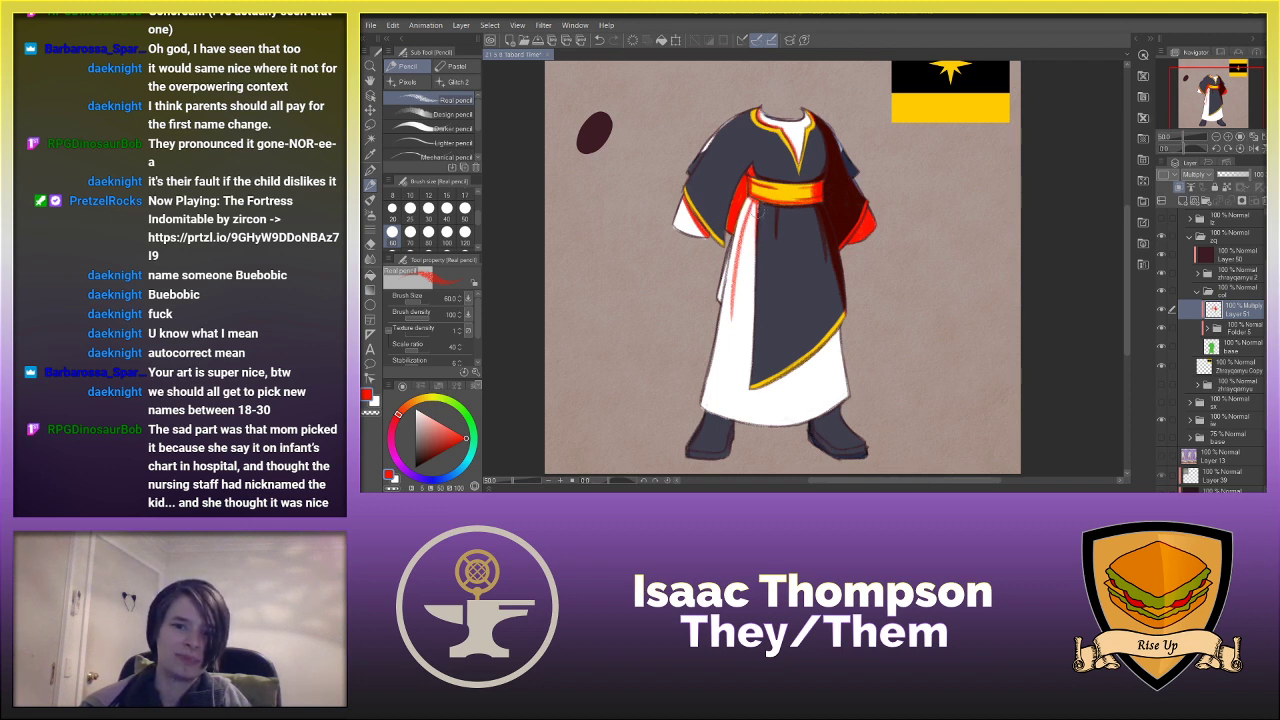
- Paint a red shadow on the white skirt beneath the tabard's slanted hem, and hide the white tunic costume's folder
drag(752, 390, 844, 346)
mouse_move(772, 389)
mouse_down()
mouse_move(843, 330)
mouse_move(782, 381)
mouse_move(824, 338)
mouse_move(846, 358)
mouse_move(830, 372)
mouse_move(828, 404)
mouse_up()
drag(838, 354, 832, 402)
mouse_move(846, 354)
mouse_down()
mouse_move(836, 400)
mouse_move(815, 436)
mouse_move(812, 426)
mouse_up()
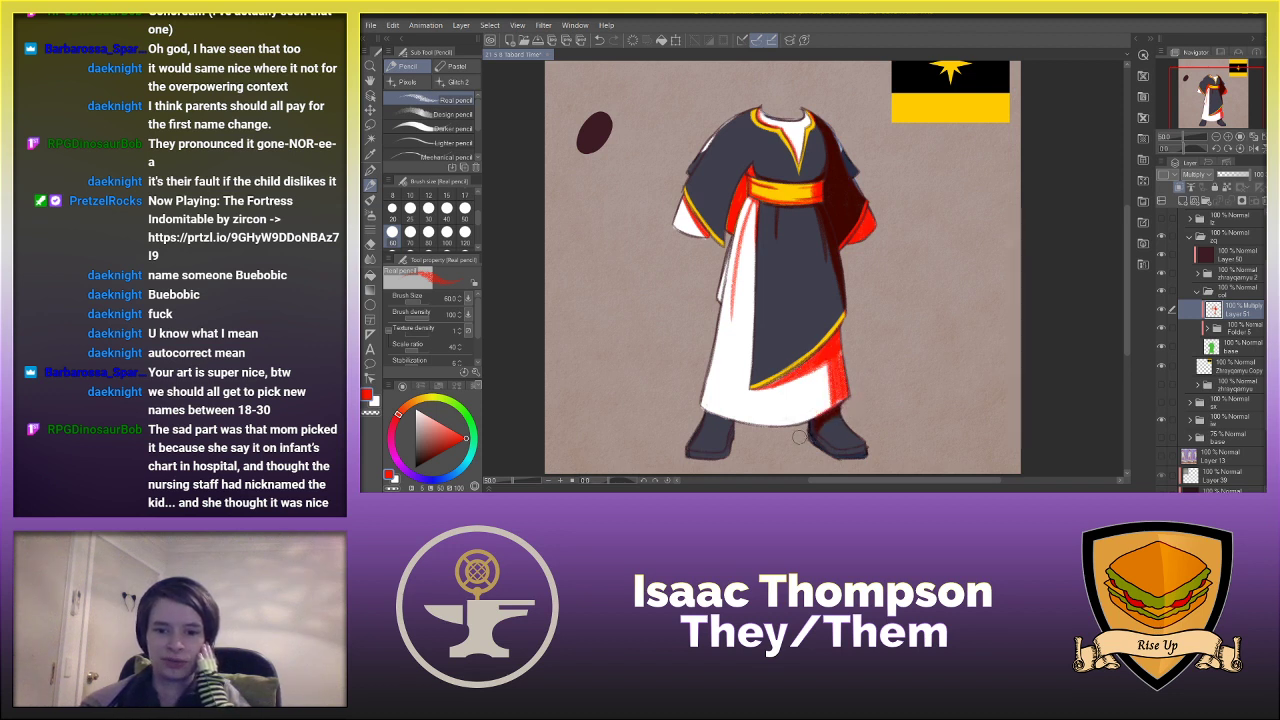
click(1162, 420)
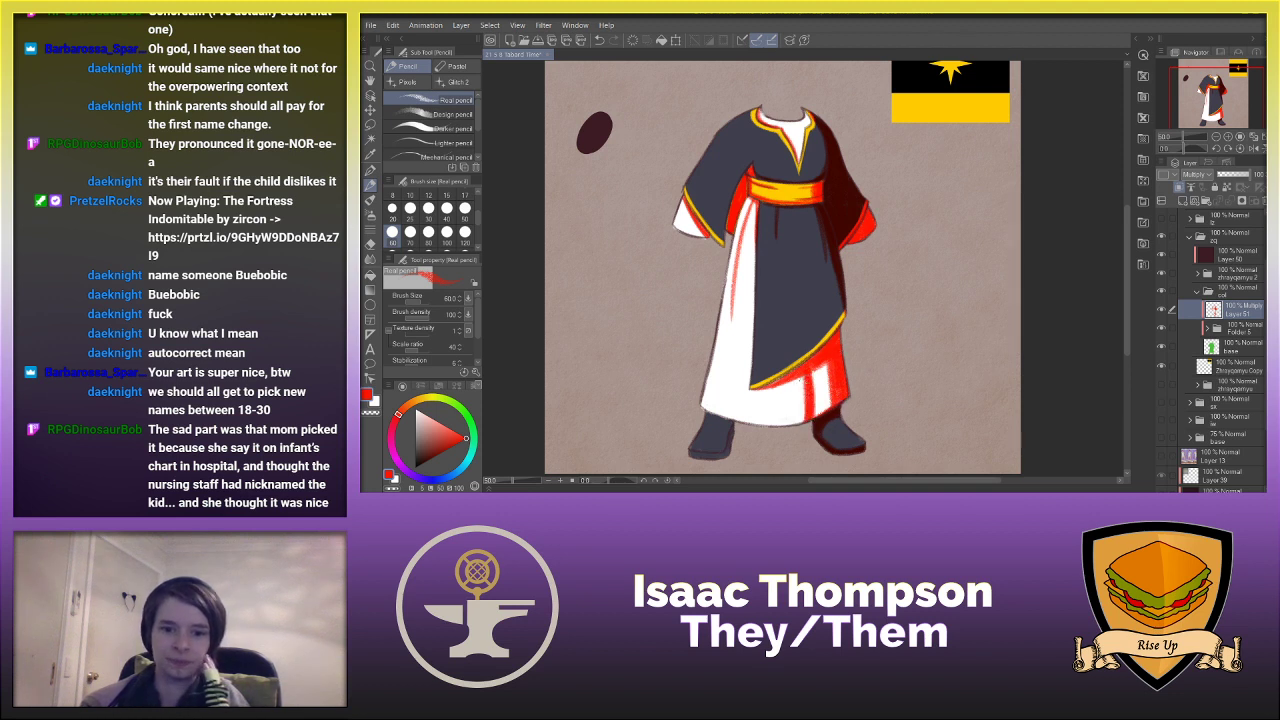
- Fill the gaps in the skirt's red shadow and rework its inner edge, then lower the shading layer's opacity to 50%
mouse_move(803, 379)
mouse_down()
mouse_move(806, 414)
mouse_move(828, 390)
mouse_up()
key(ctrl+z)
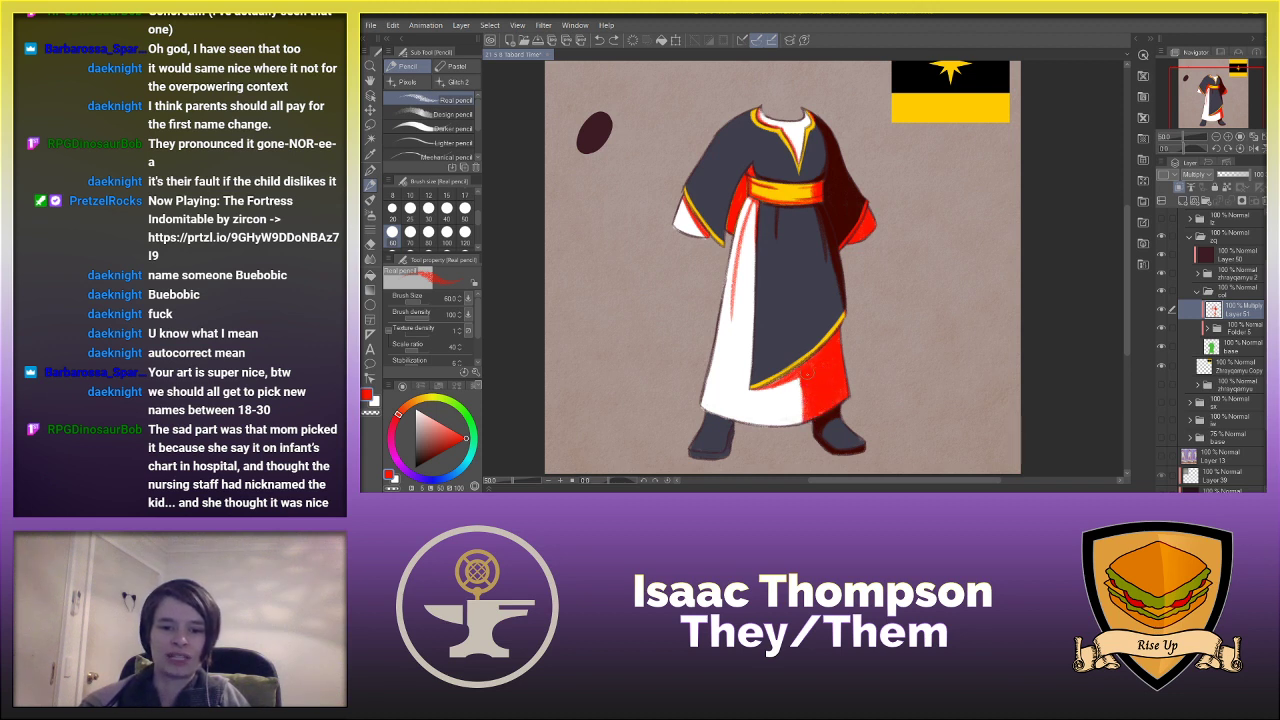
key(ctrl+z)
mouse_move(806, 412)
mouse_down()
mouse_move(832, 396)
mouse_move(814, 372)
mouse_move(838, 363)
mouse_move(778, 414)
mouse_up()
key(ctrl+z)
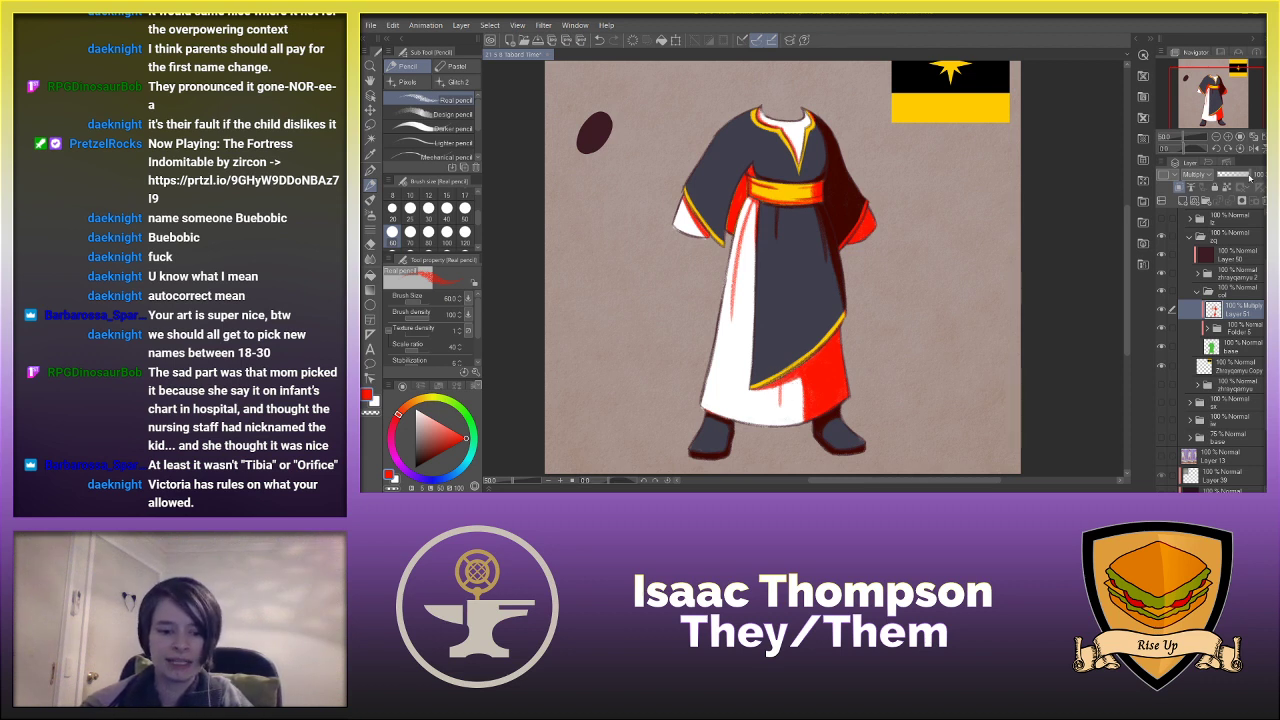
click(1233, 175)
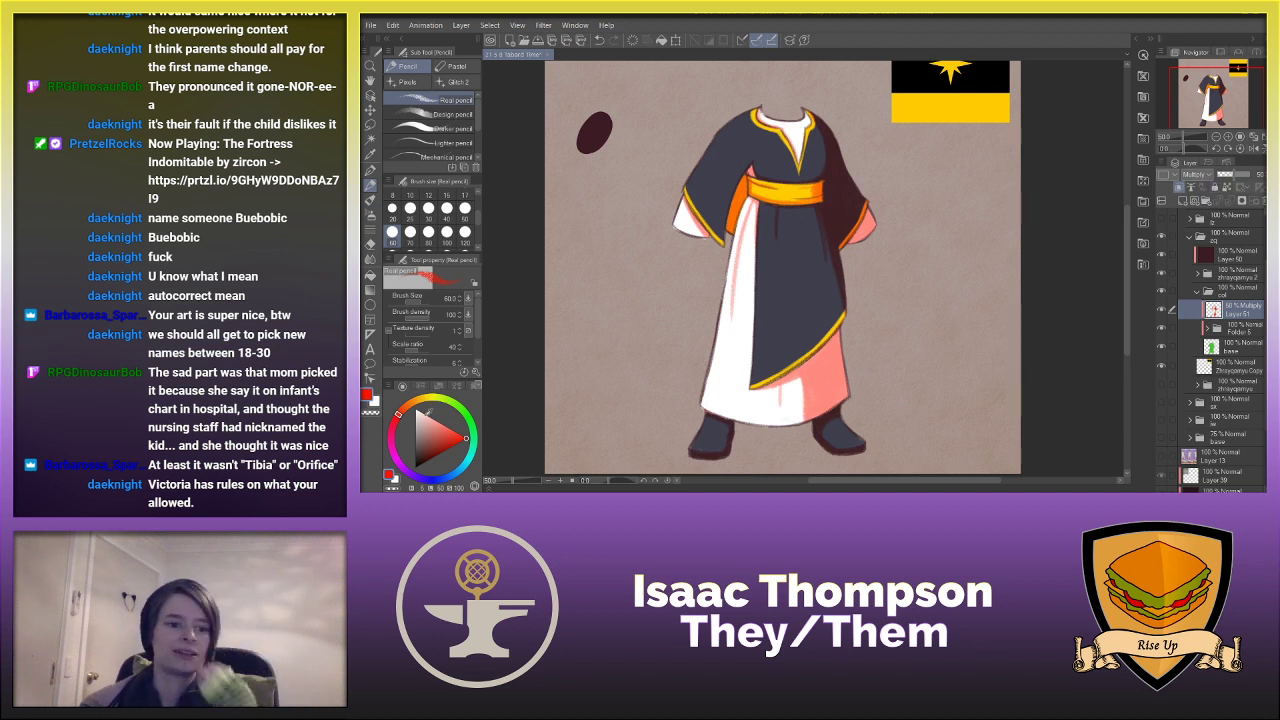
- Try recolouring the robe's skirt and sleeve shadows orange-red with the Fill tool, undoing each attempt
click(370, 276)
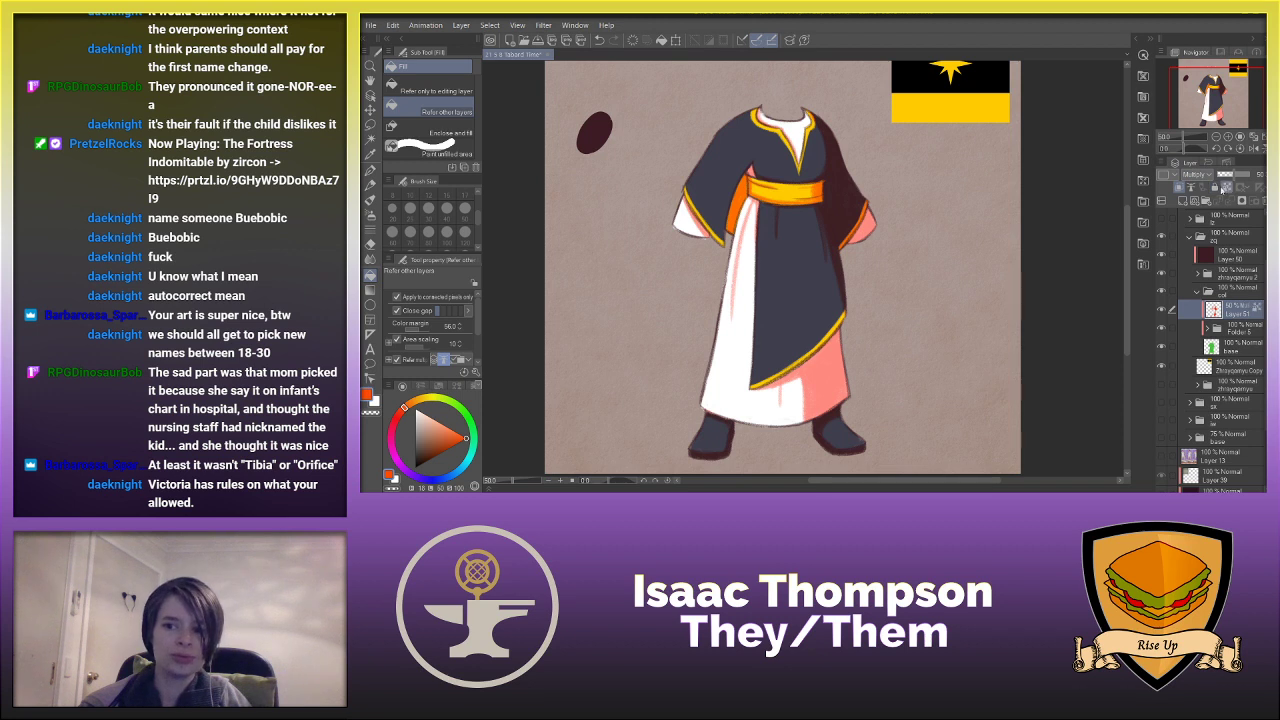
click(819, 379)
key(ctrl+z)
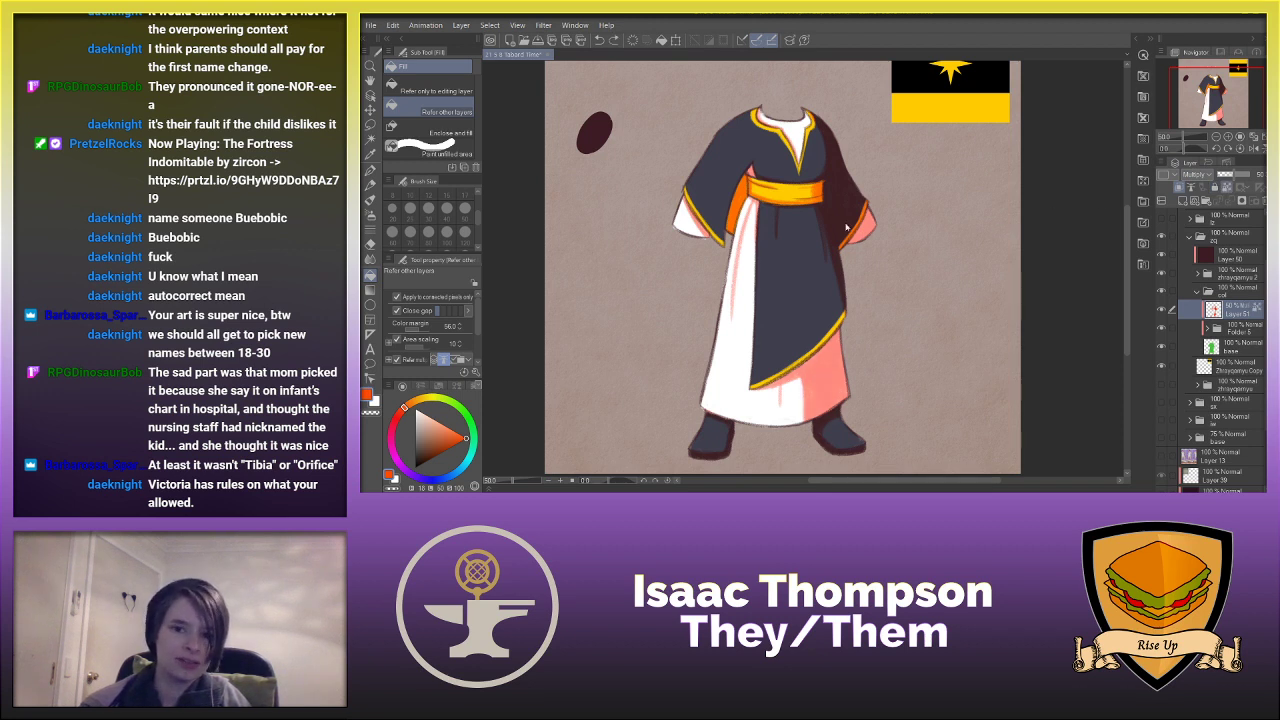
click(847, 208)
key(ctrl+z)
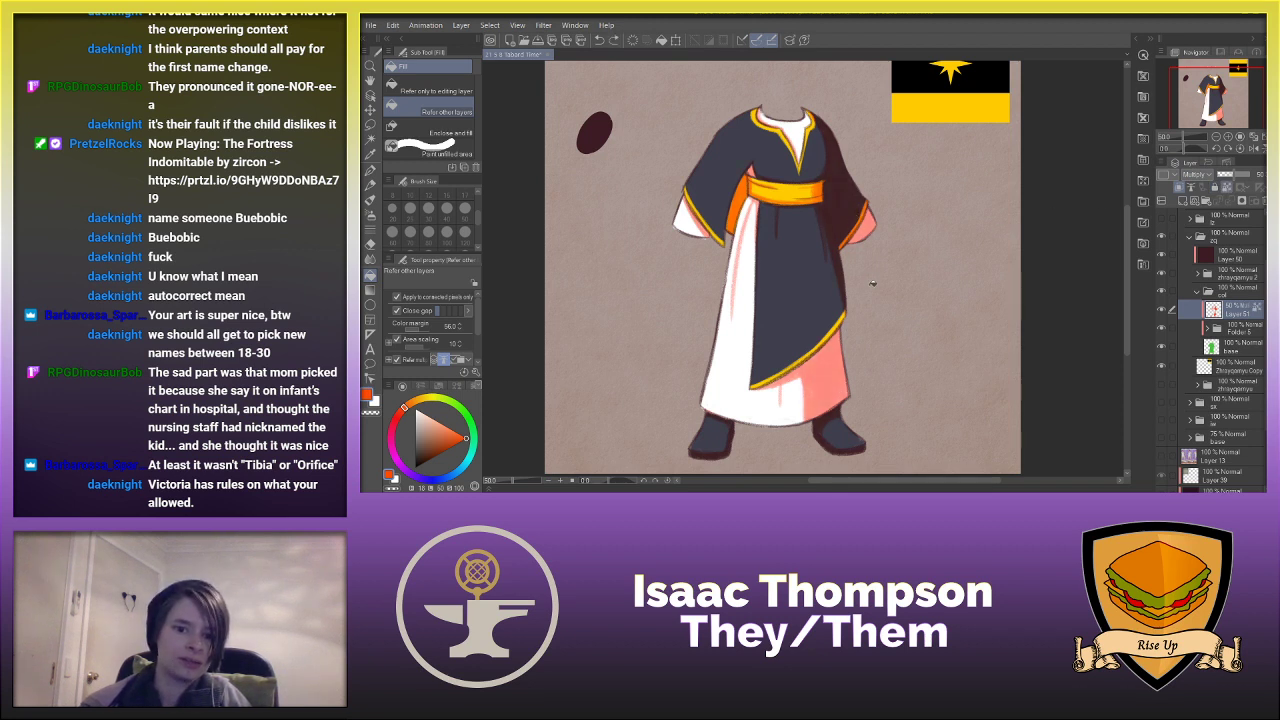
click(821, 372)
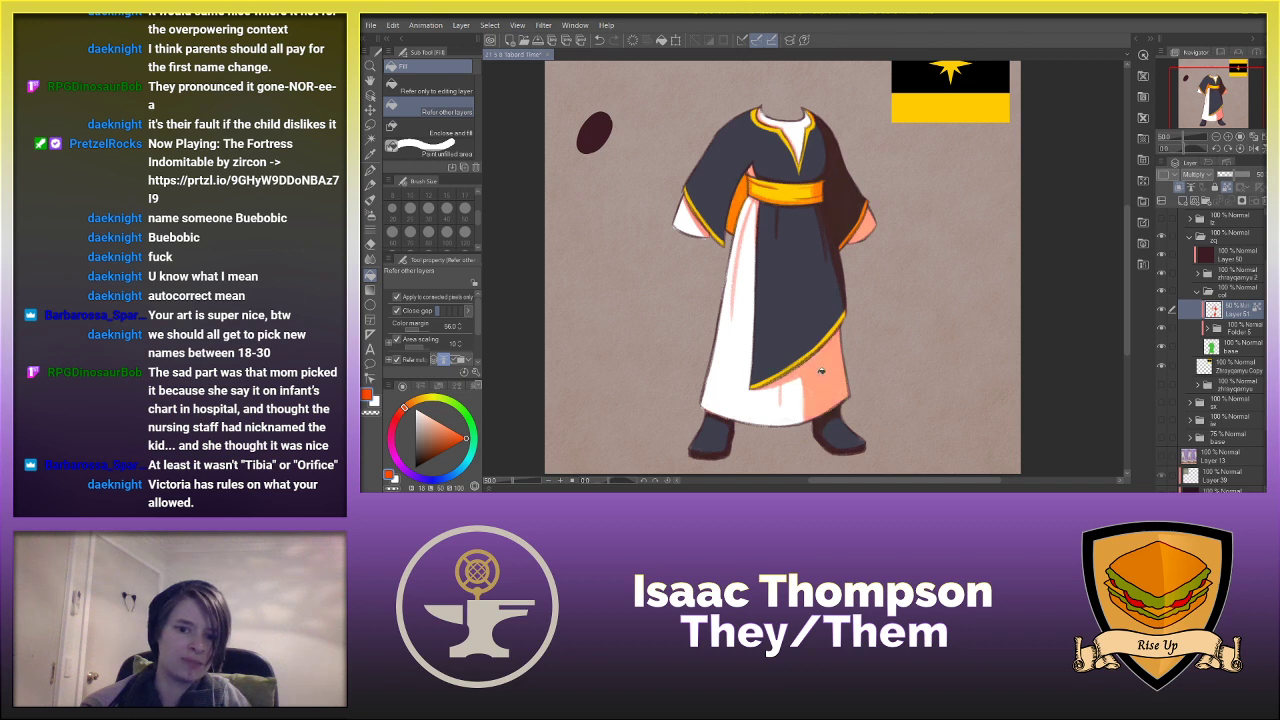
key(ctrl+z)
- Recolour the robe's shadows orange-red on the transparency-locked shading layer, using the G-pen at brush size 1000
key(p)
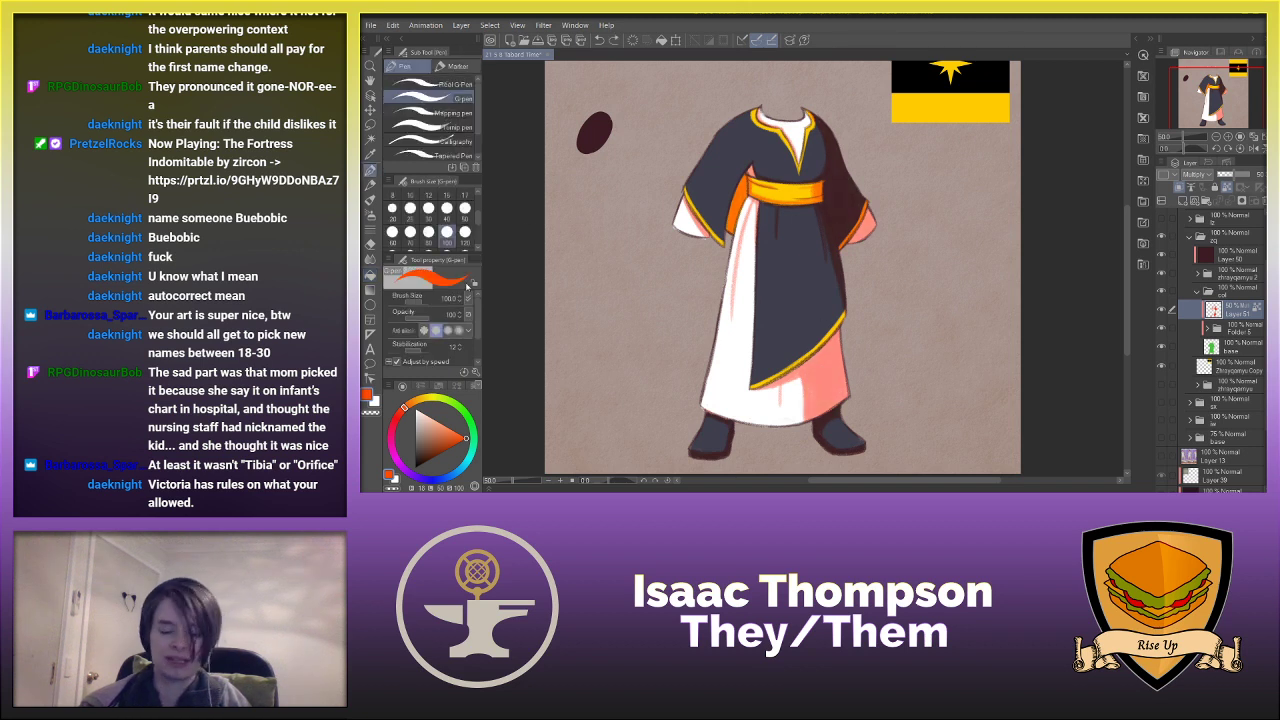
key(ctrl+minus)
key(ctrl+minus)
key(bracketright)
key(bracketright)
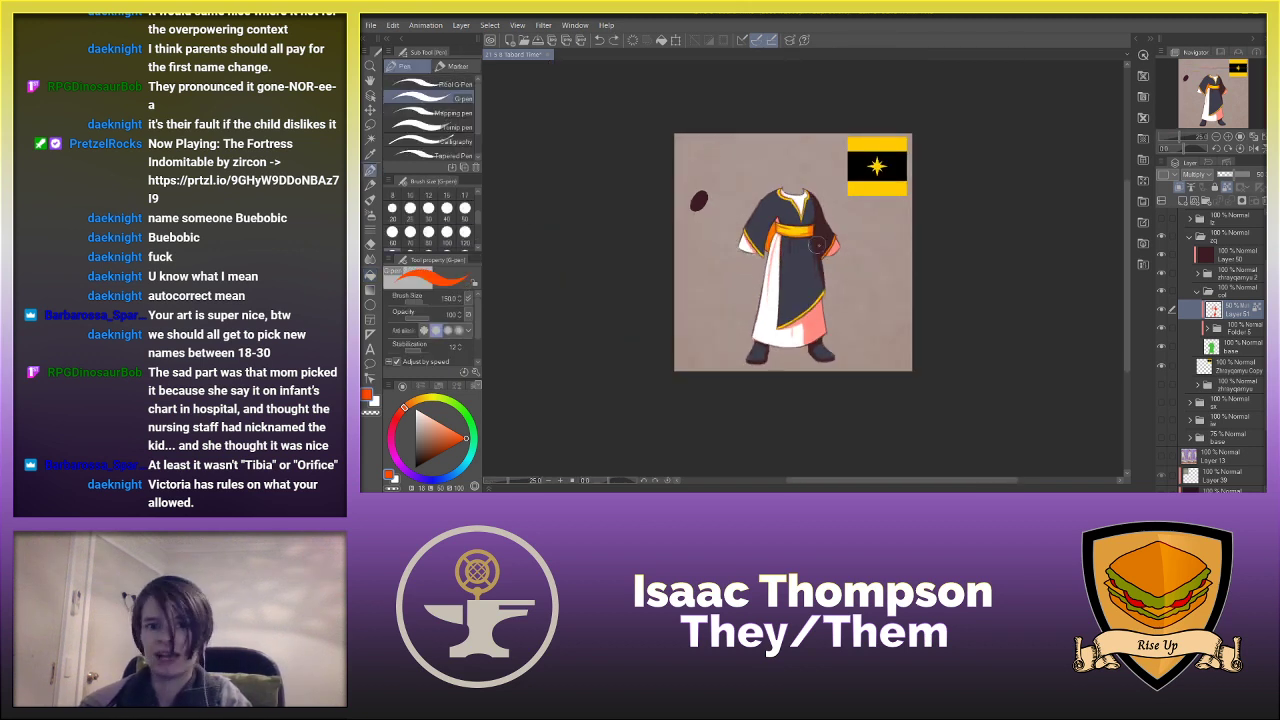
key(bracketright)
key(bracketright)
key(bracketright)
key(bracketright)
key(bracketright)
key(bracketright)
key(bracketright)
key(bracketright)
key(bracketright)
key(bracketright)
mouse_move(795, 204)
mouse_down()
mouse_move(767, 333)
mouse_move(865, 293)
mouse_move(785, 240)
mouse_up()
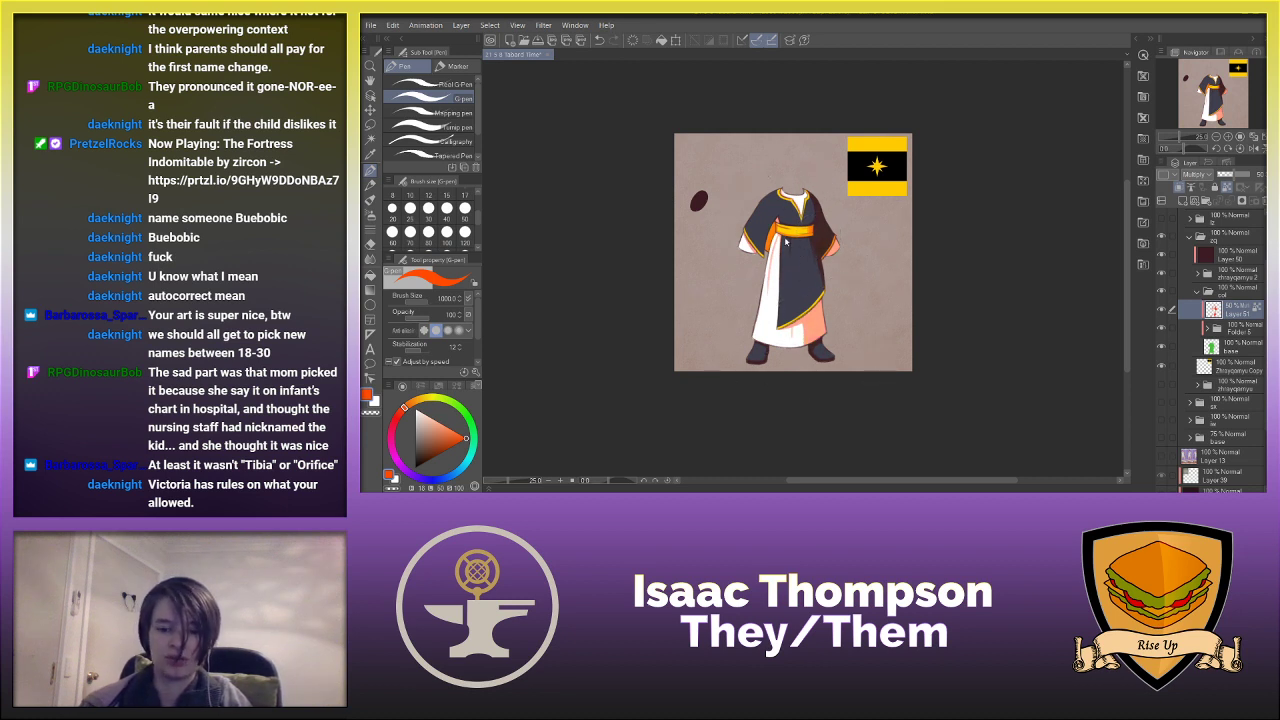
scroll(785, 240, up, 1)
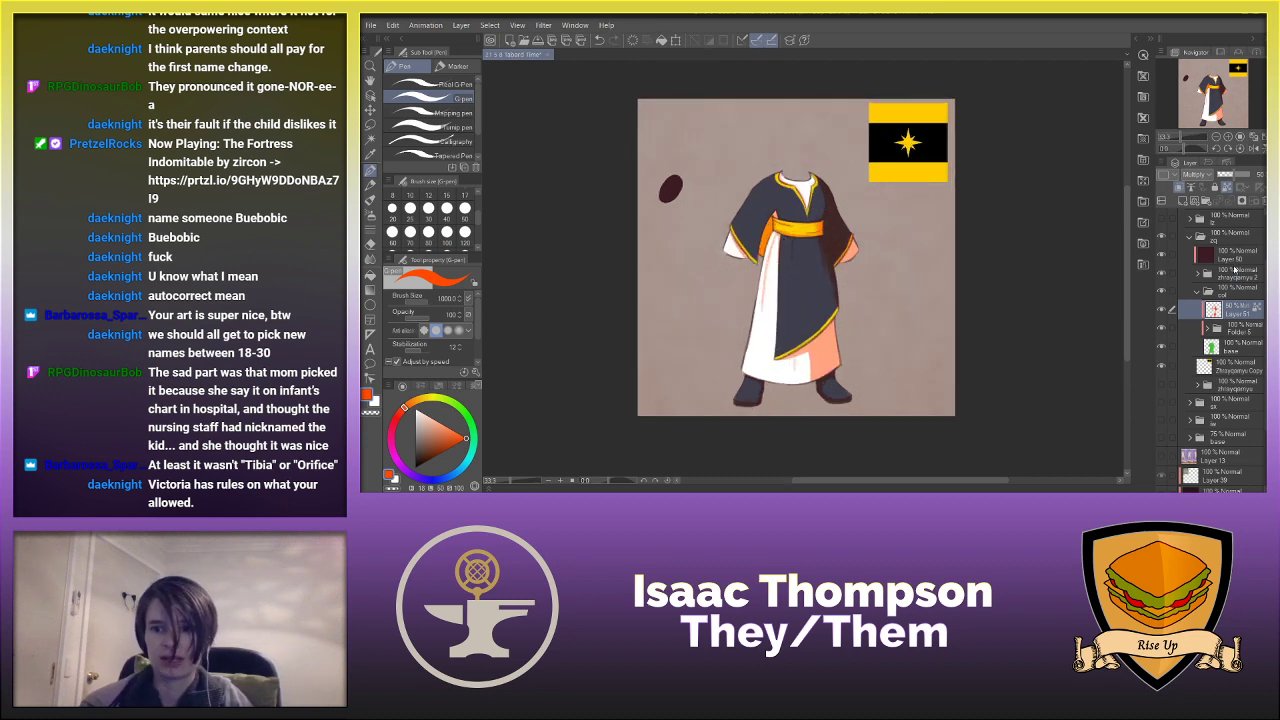
- Set the folder directly beneath Layer 50 to Multiply, and recolour the shadows on Layer 51 bright red
click(1228, 273)
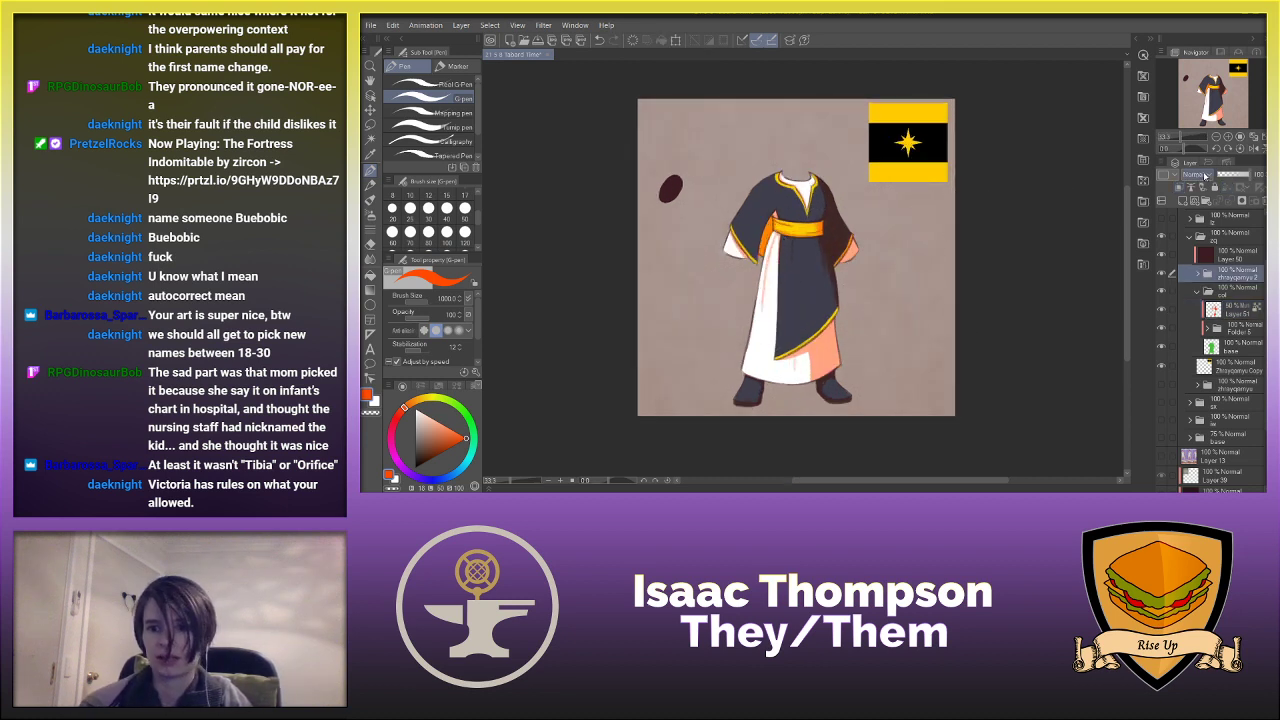
click(1230, 312)
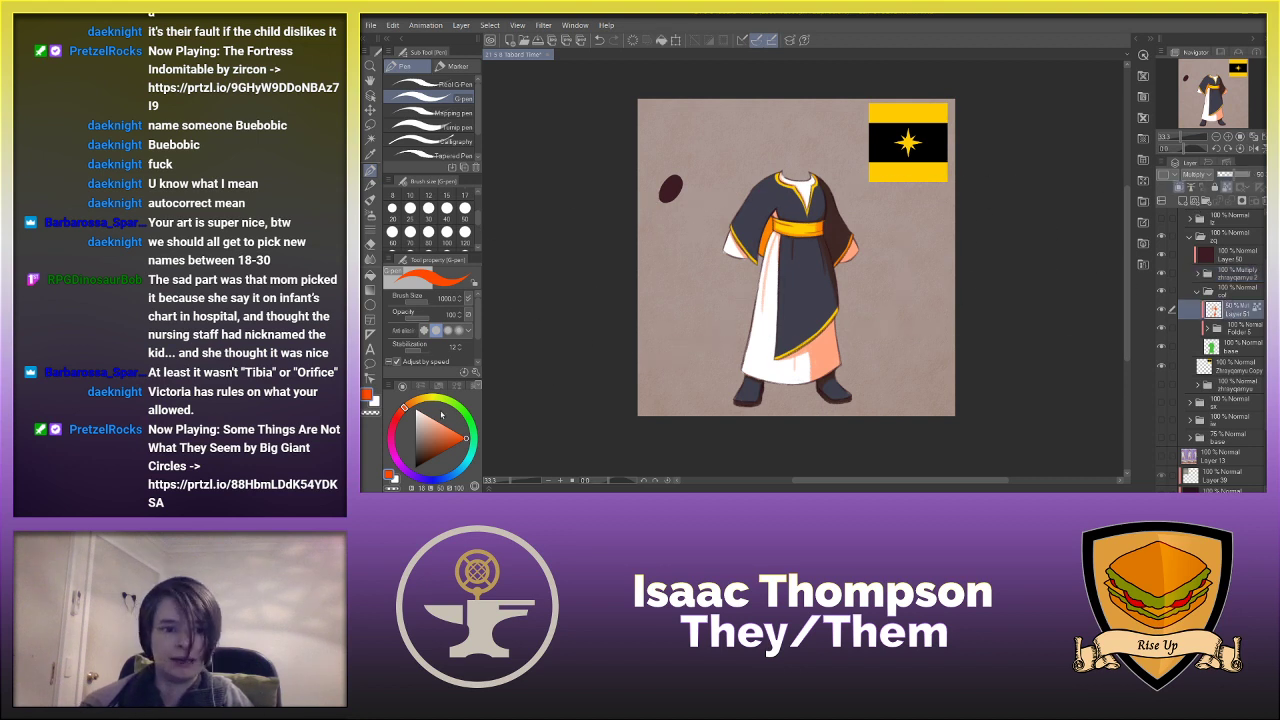
click(400, 420)
mouse_move(830, 292)
mouse_down()
mouse_move(852, 294)
mouse_move(854, 334)
mouse_up()
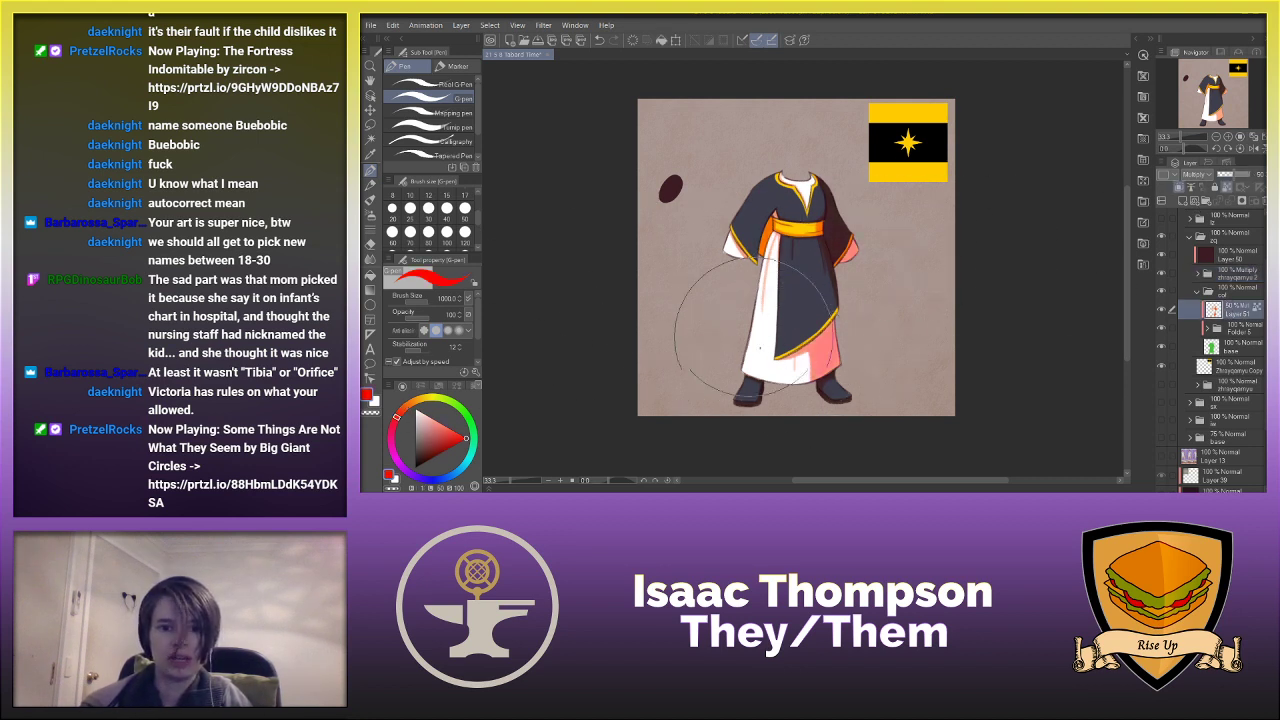
- Recolour the robe's shadows with a darker, less saturated red, and save the file
click(445, 447)
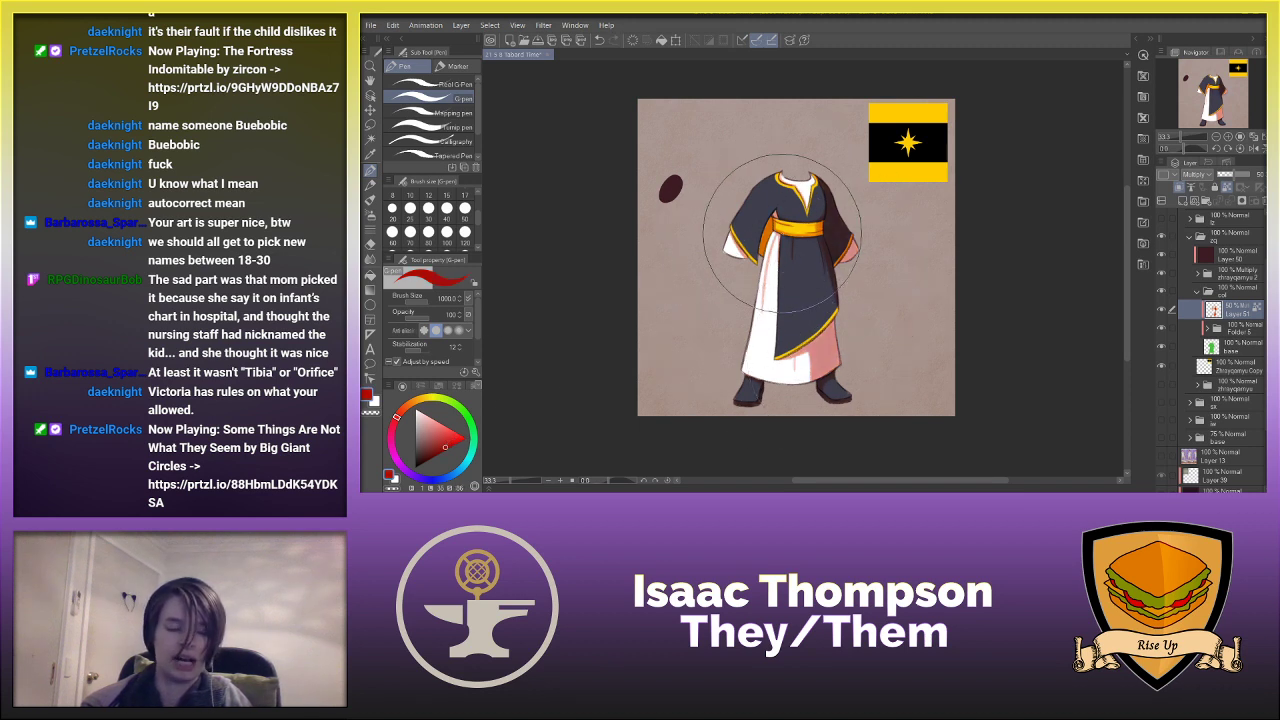
scroll(784, 237, up, 2)
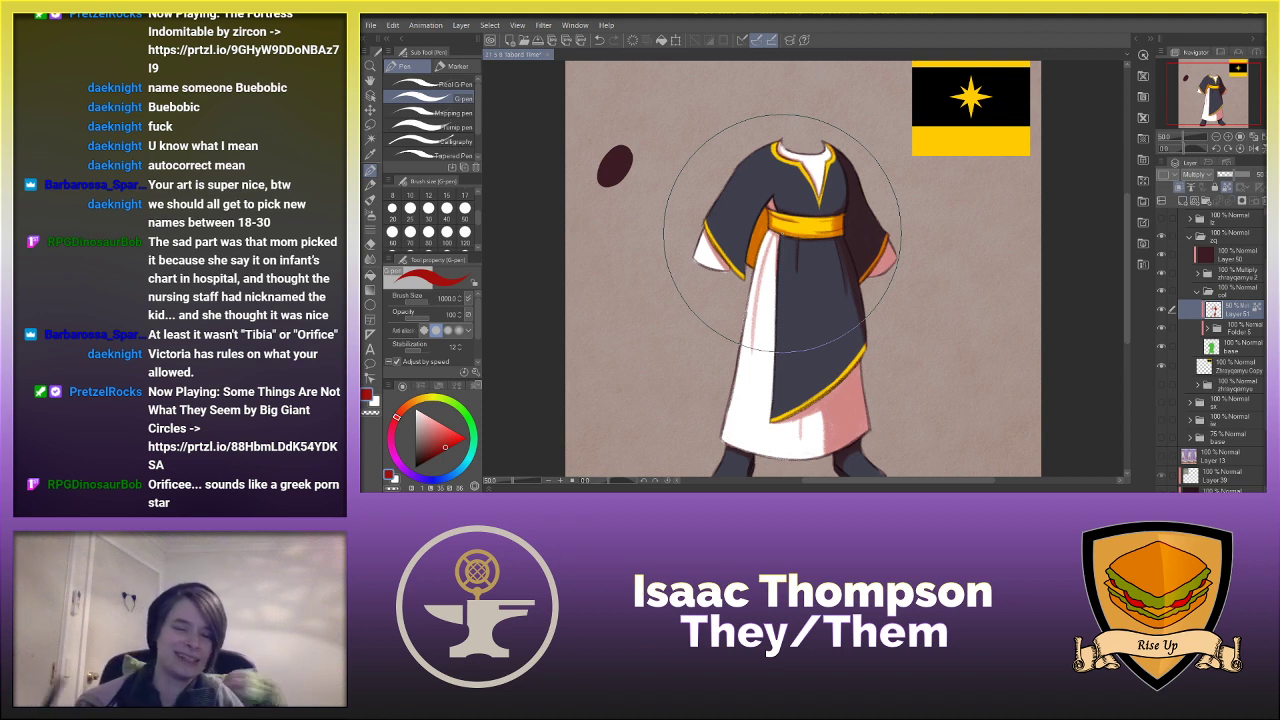
key(ctrl+0)
key(ctrl+s)
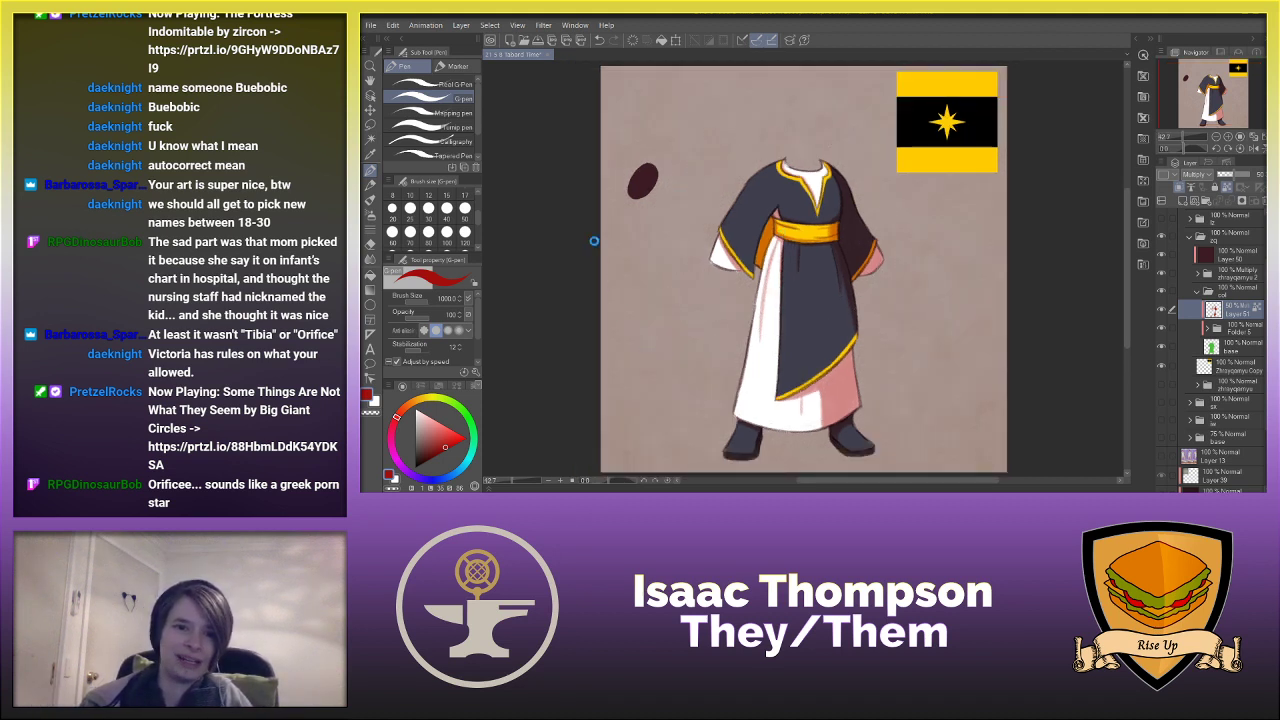
- Sample the dark maroon oval swatch for the robe's shadows, and recolour them with a brighter, more saturated crimson of that hue
alt+click(645, 180)
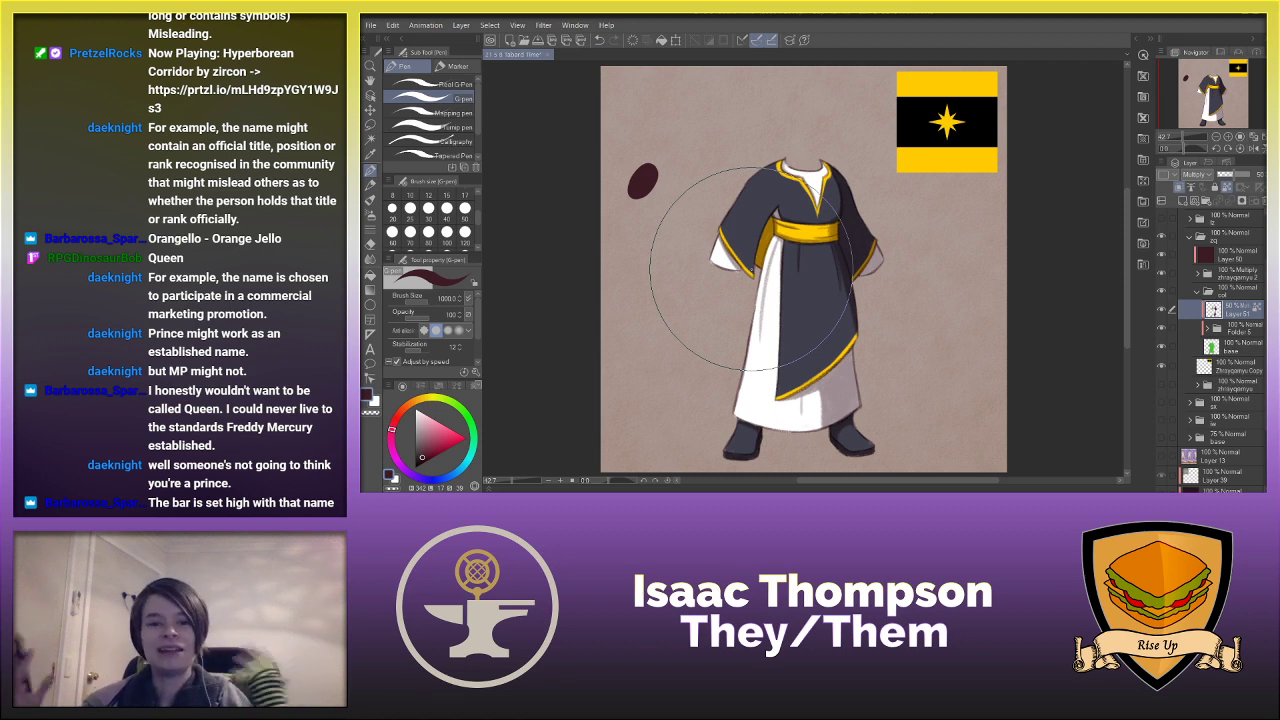
click(433, 451)
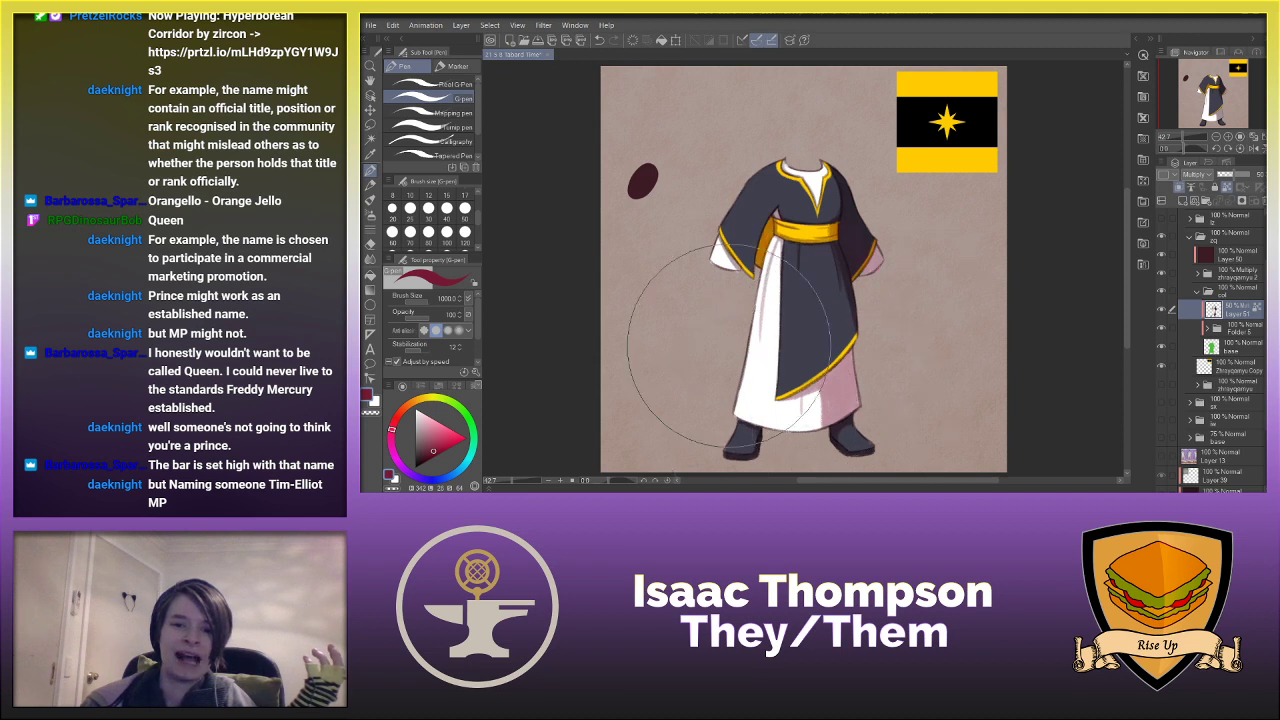